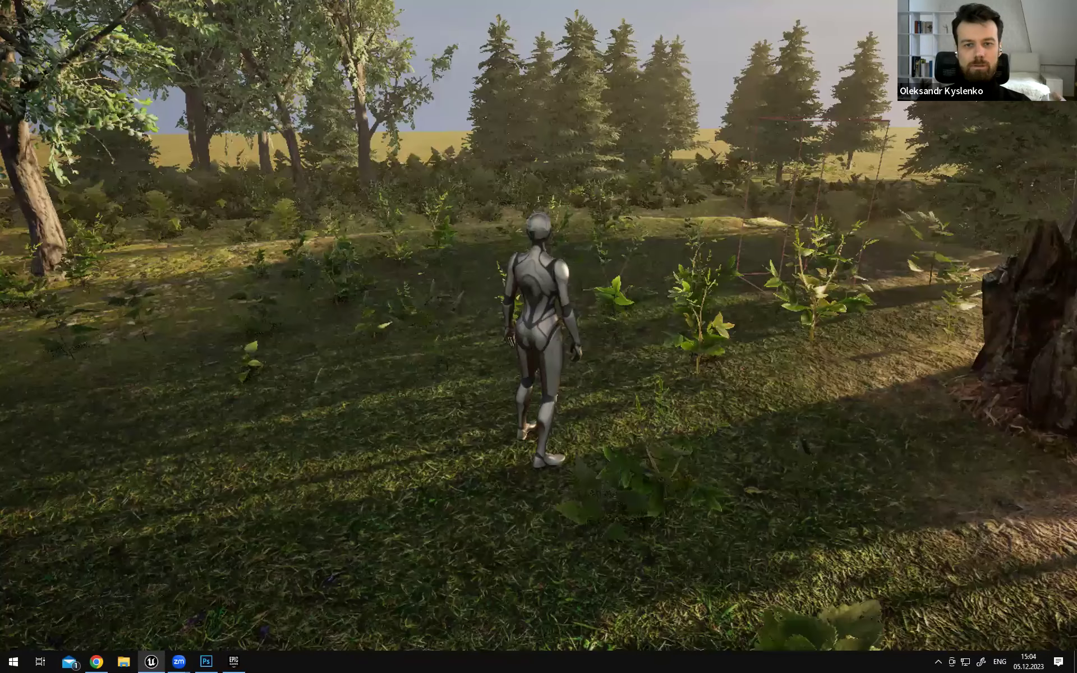
# Run the mannequin character around the forest level to examine its terrain, trenches, foliage, tree stumps and sunset lighting
pyautogui.press('a')
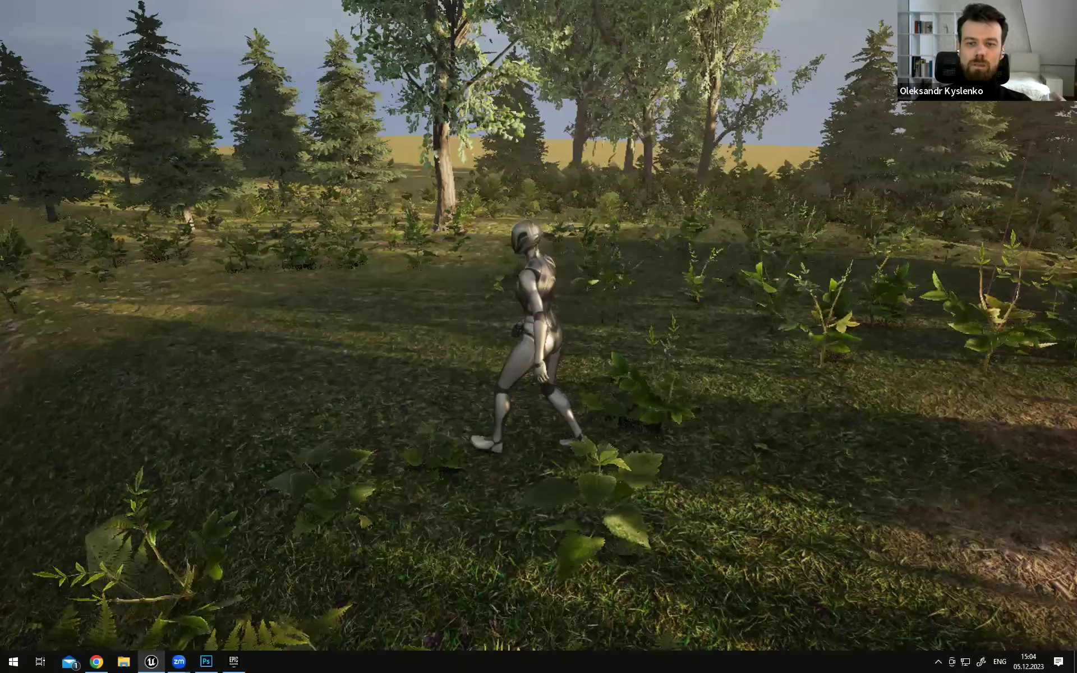
pyautogui.press('w')
pyautogui.press('w')
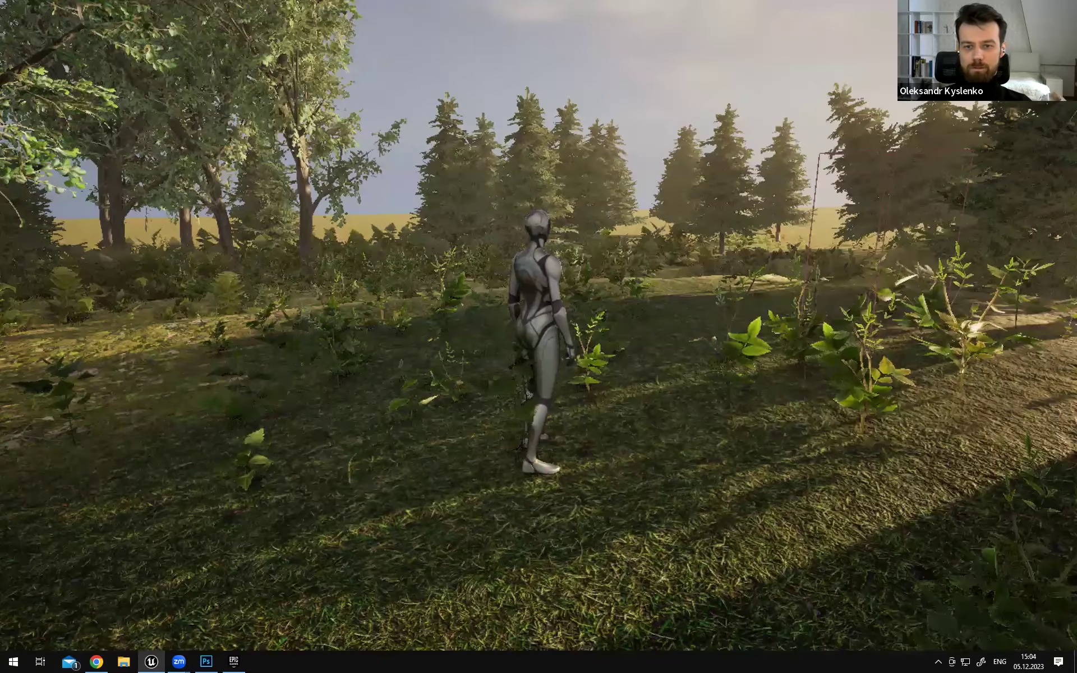
pyautogui.press('w')
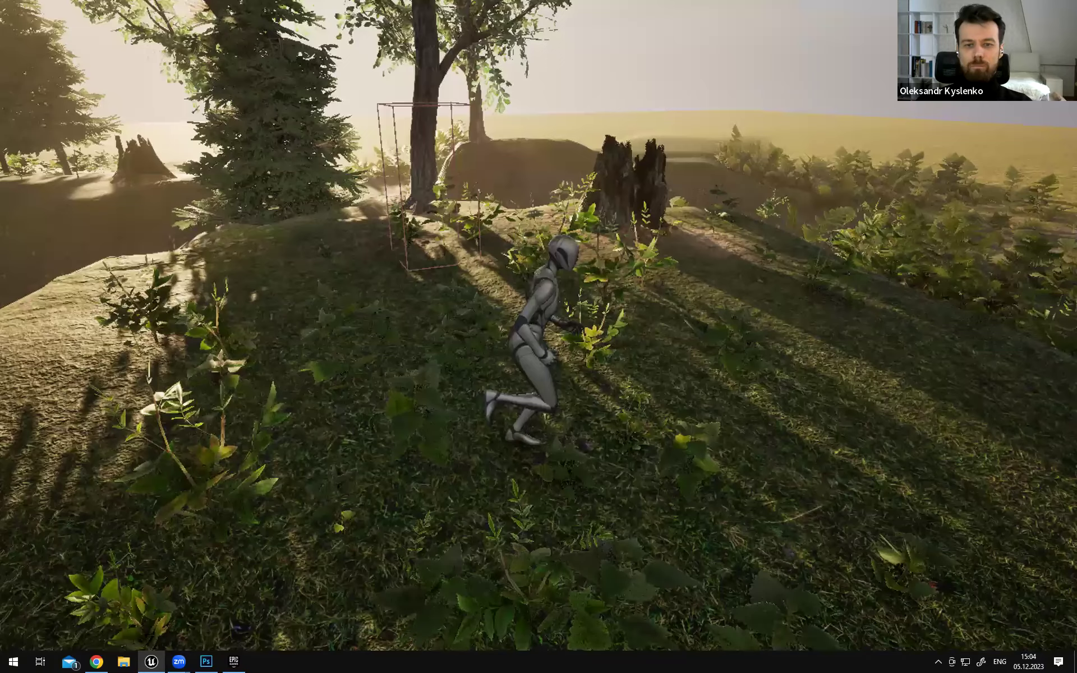
pyautogui.press('w')
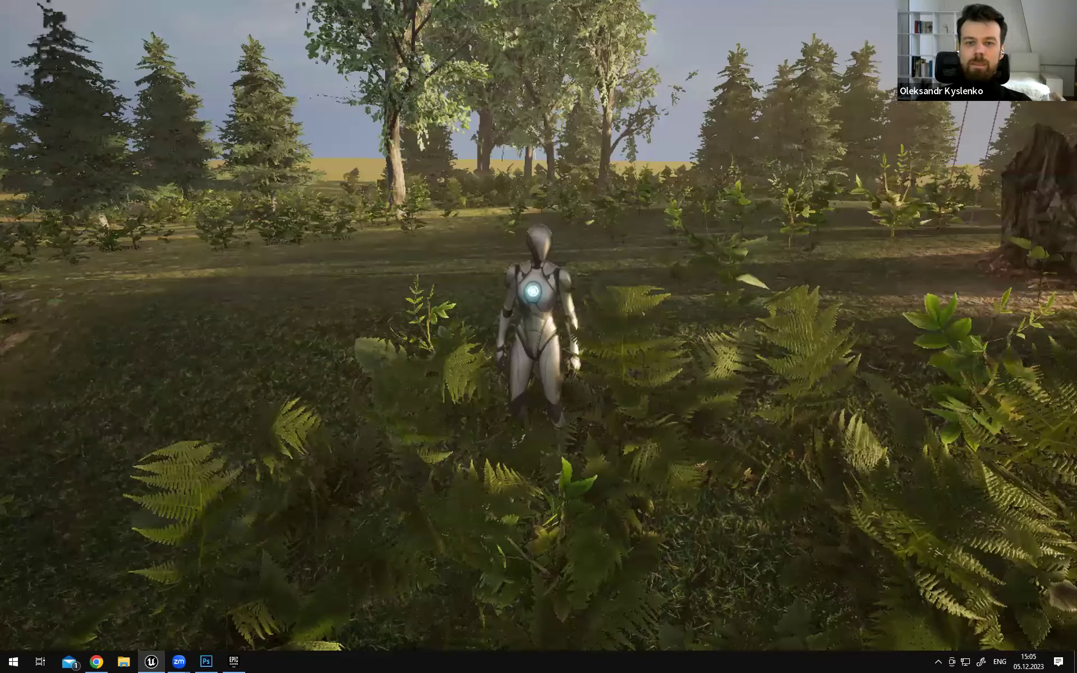
pyautogui.press('w')
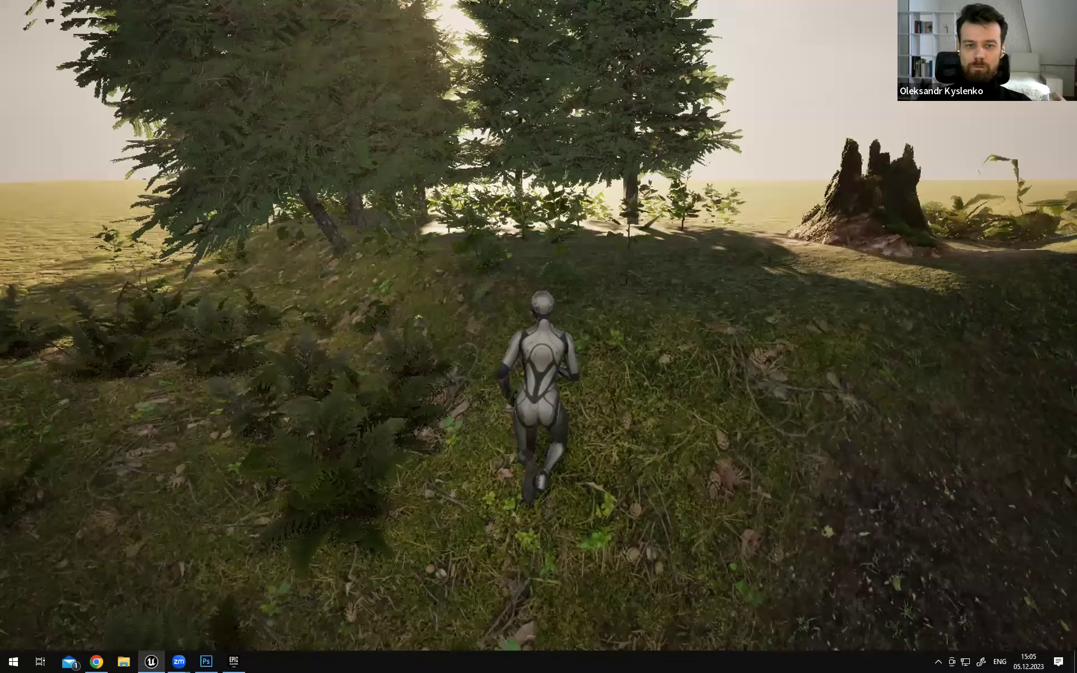
pyautogui.press('w')
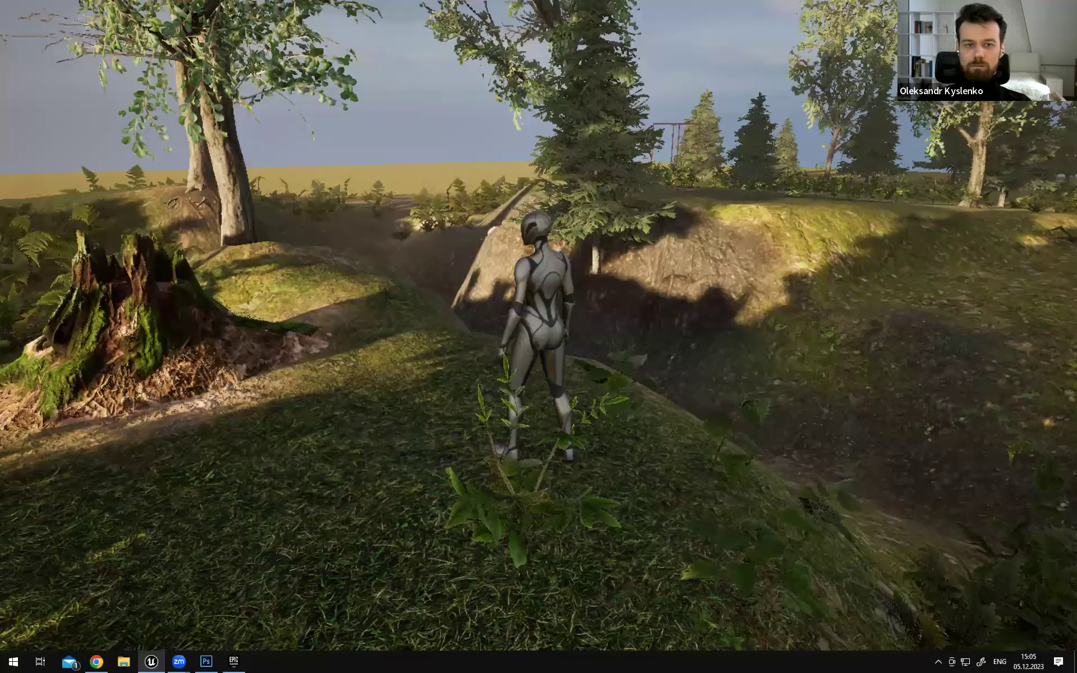
pyautogui.press('w')
pyautogui.press('w')
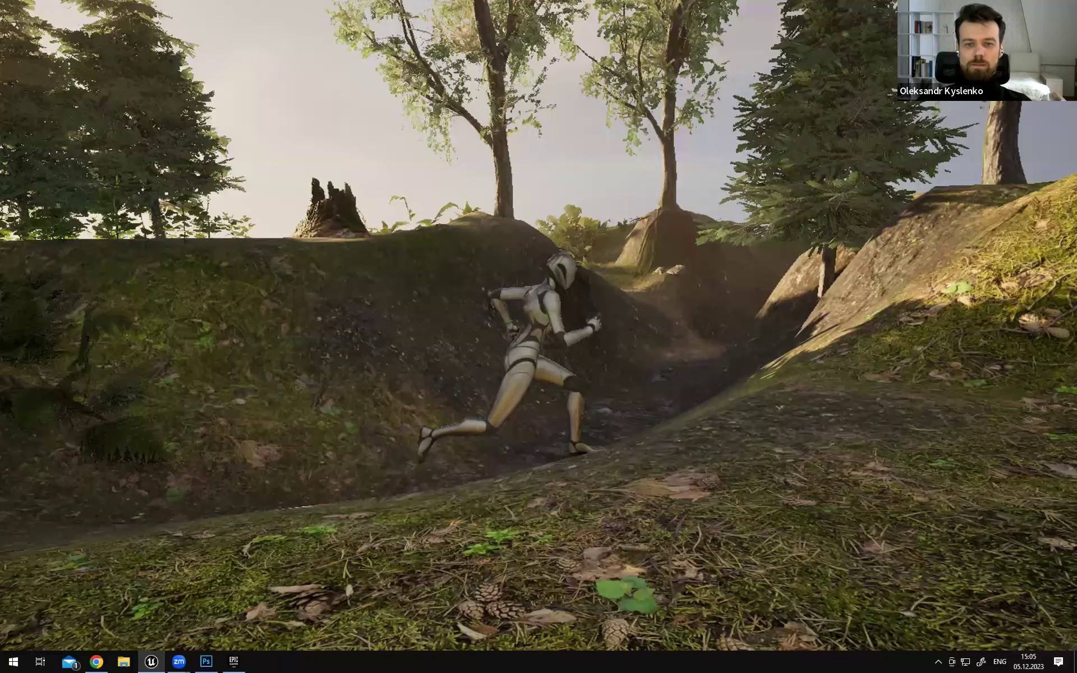
pyautogui.press('w')
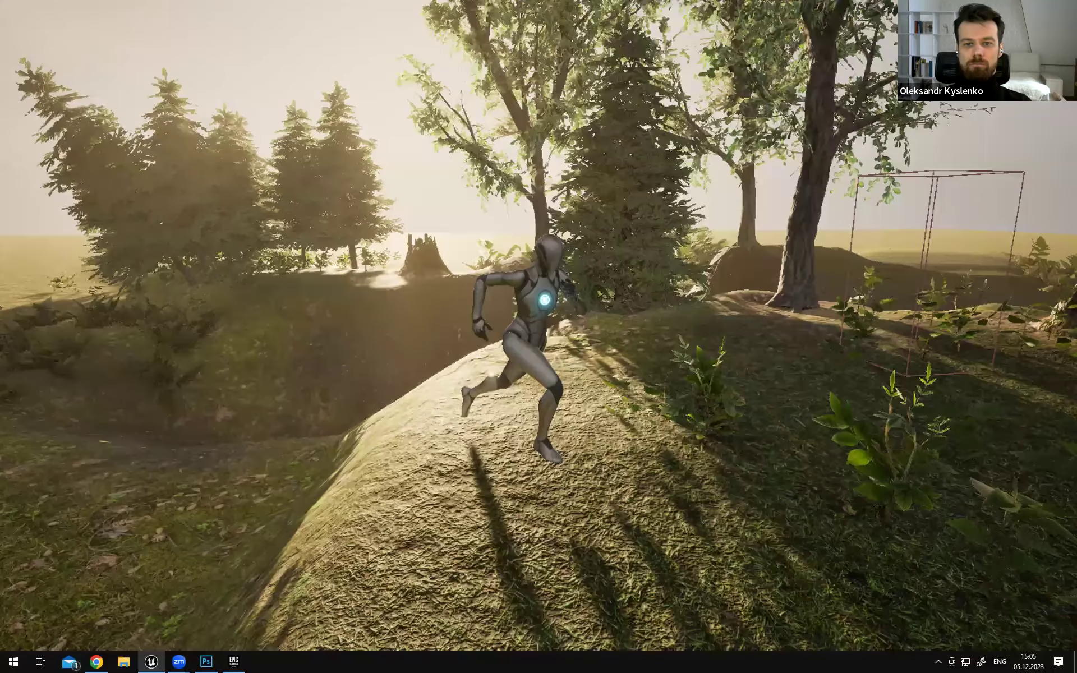
pyautogui.press('w')
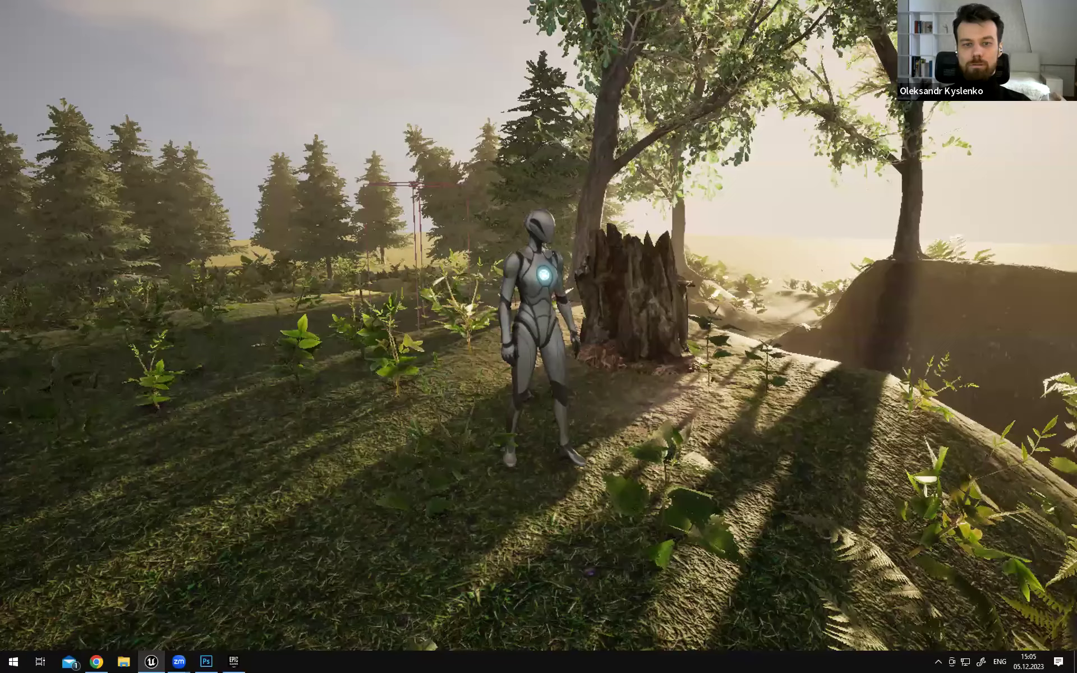
pyautogui.press('w')
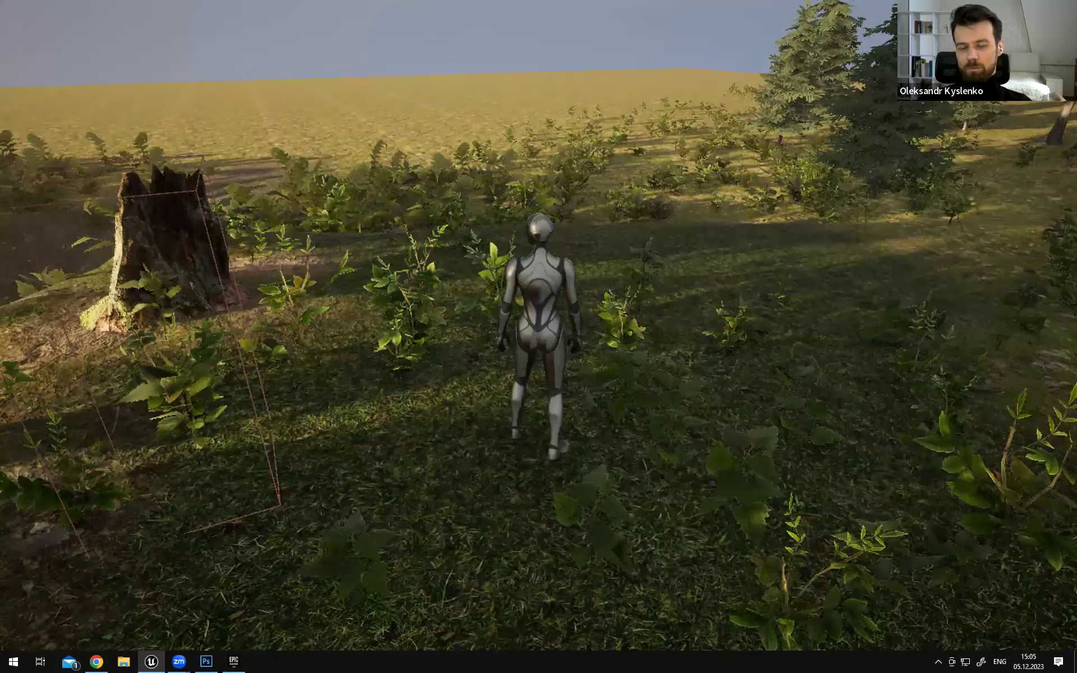
pyautogui.press('a')
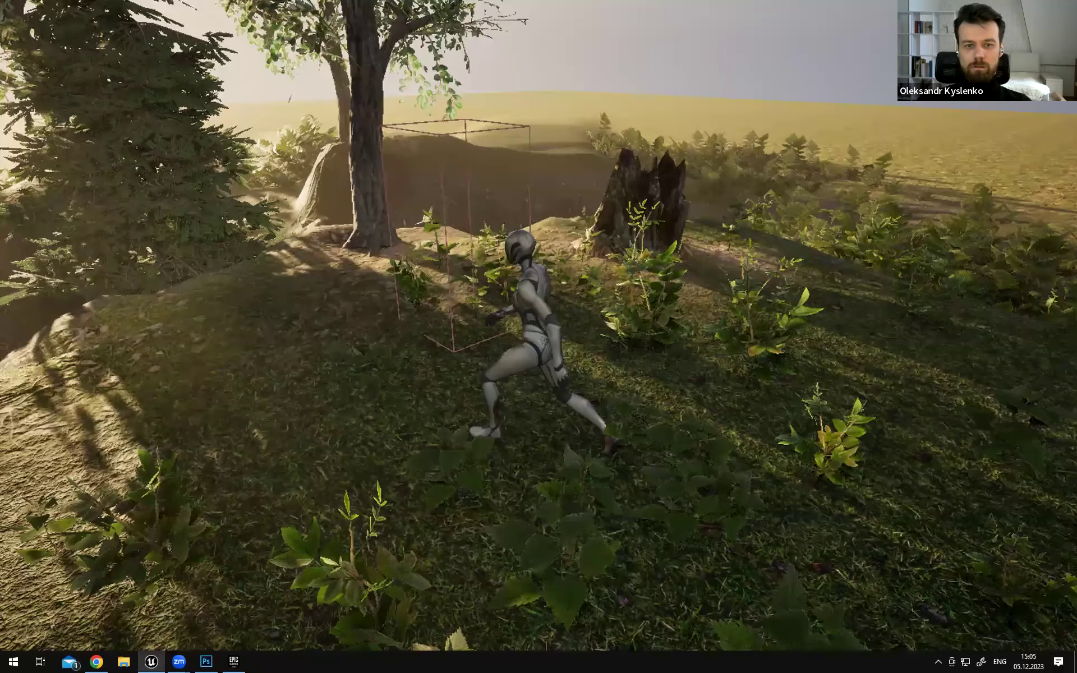
pyautogui.press('d')
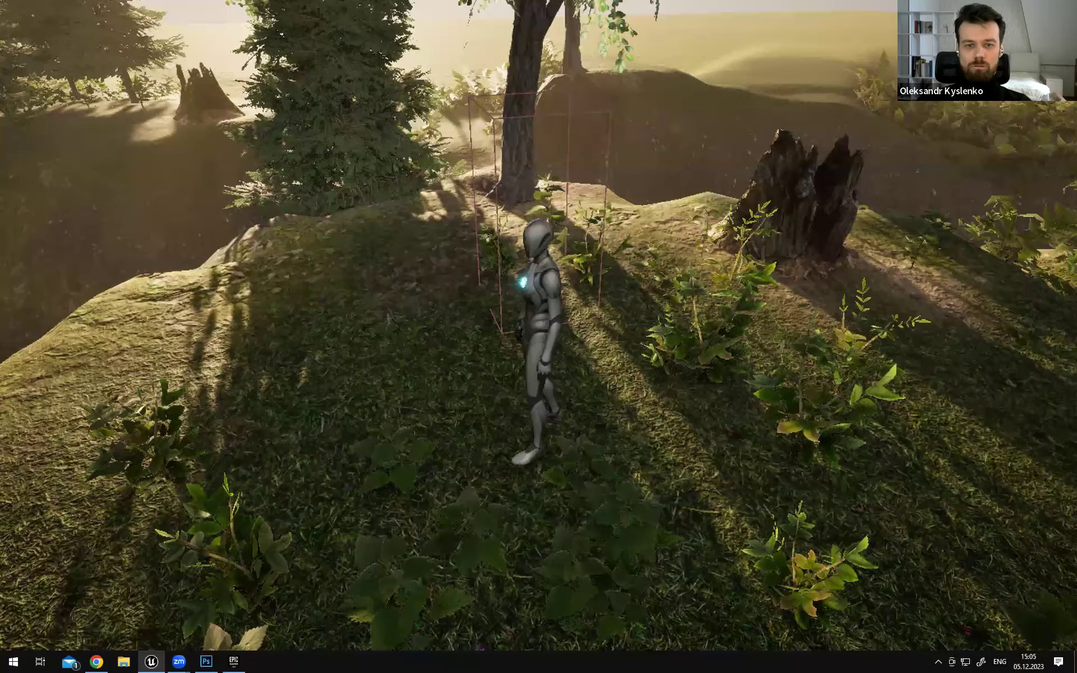
pyautogui.press('w')
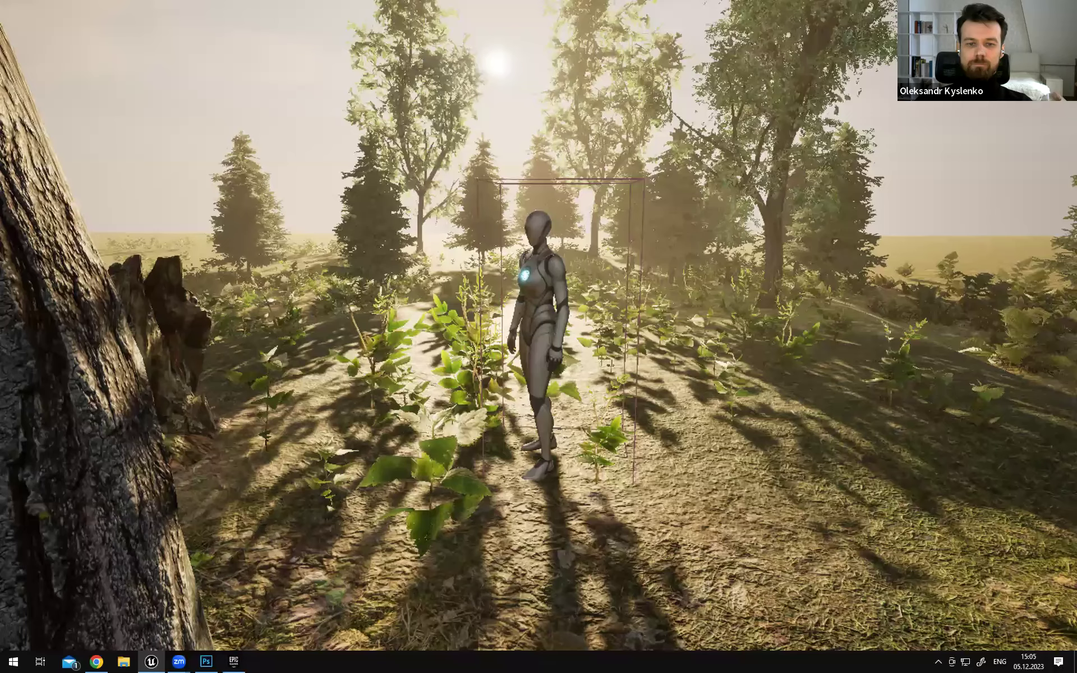
pyautogui.press('s')
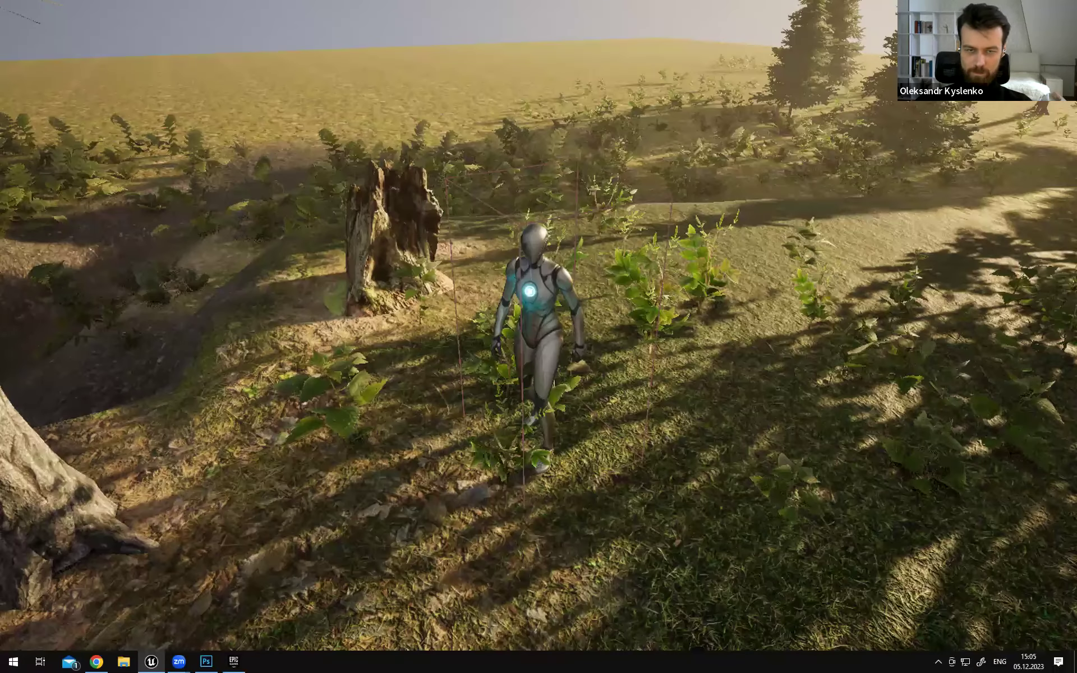
pyautogui.press('w')
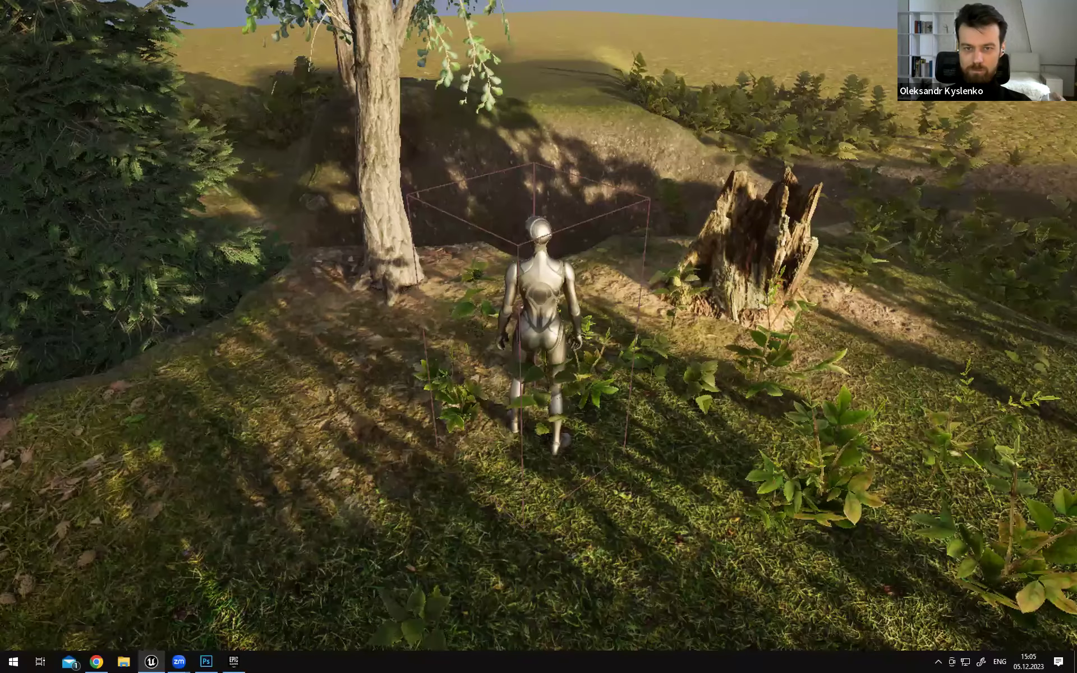
pyautogui.press('d')
pyautogui.press('w')
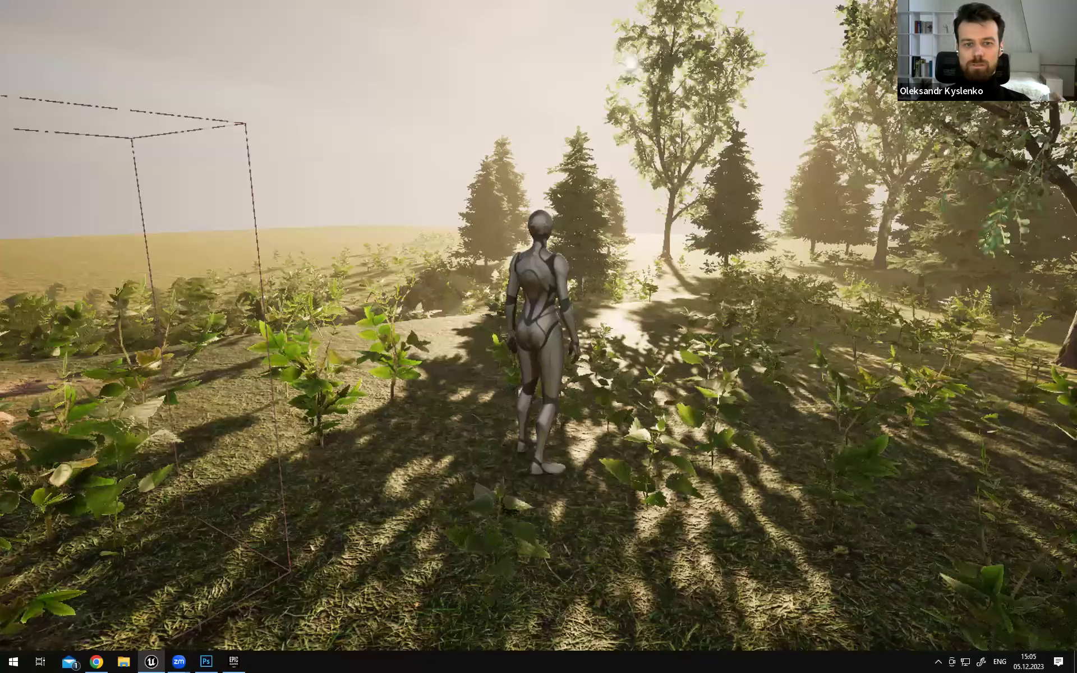
pyautogui.press('s')
pyautogui.press('w')
pyautogui.press('d')
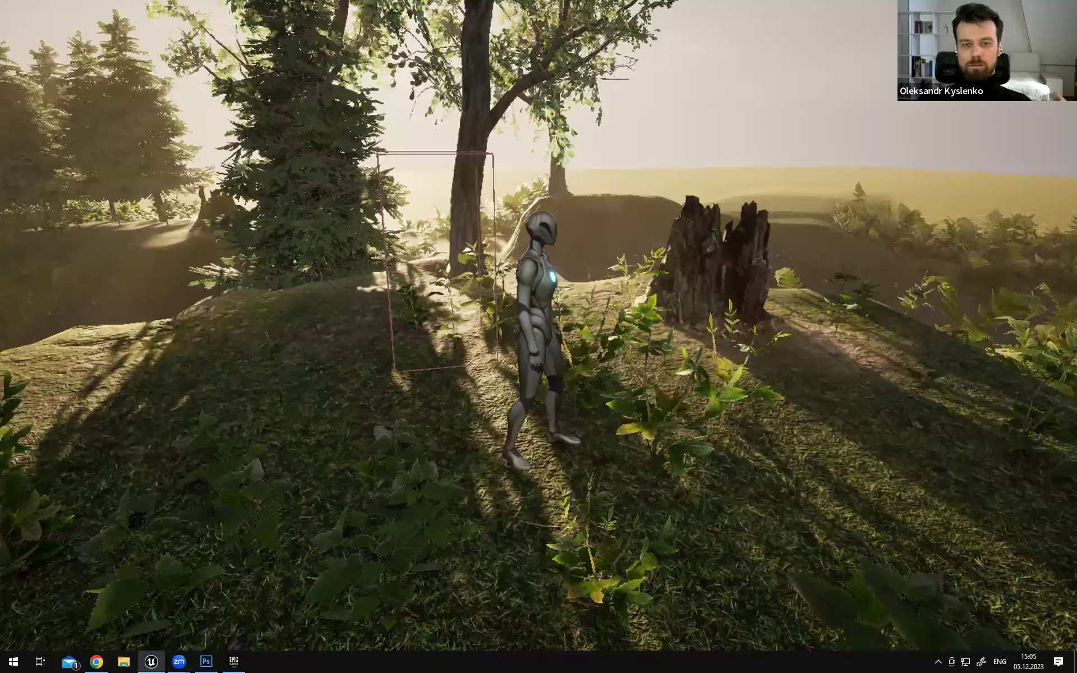
pyautogui.press('d')
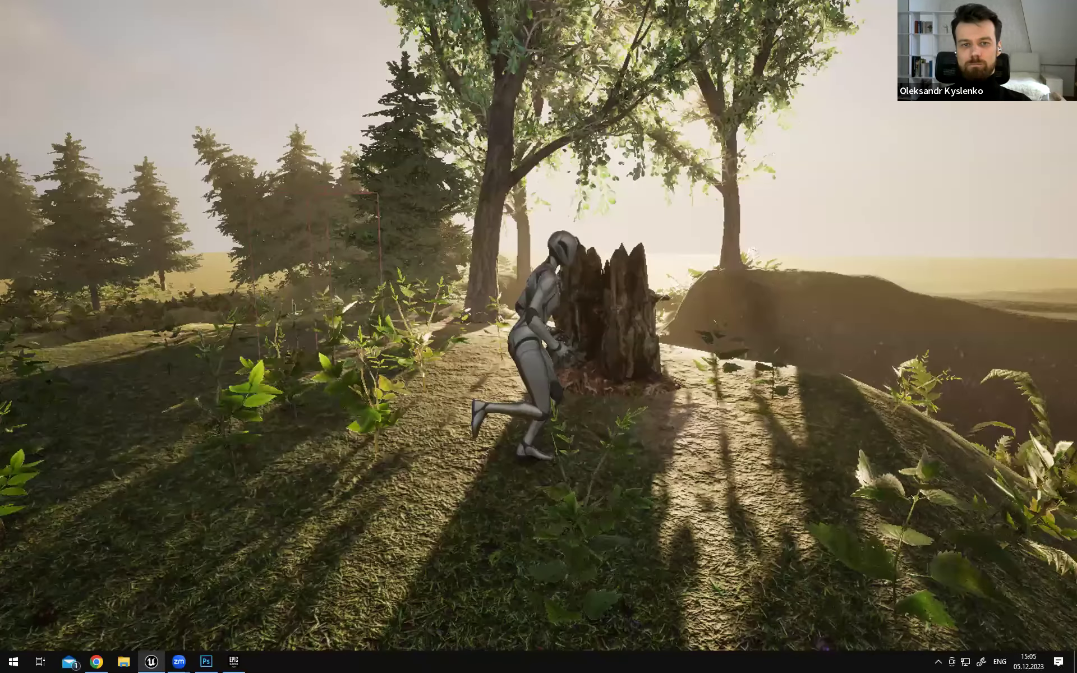
pyautogui.press('d')
pyautogui.press('w')
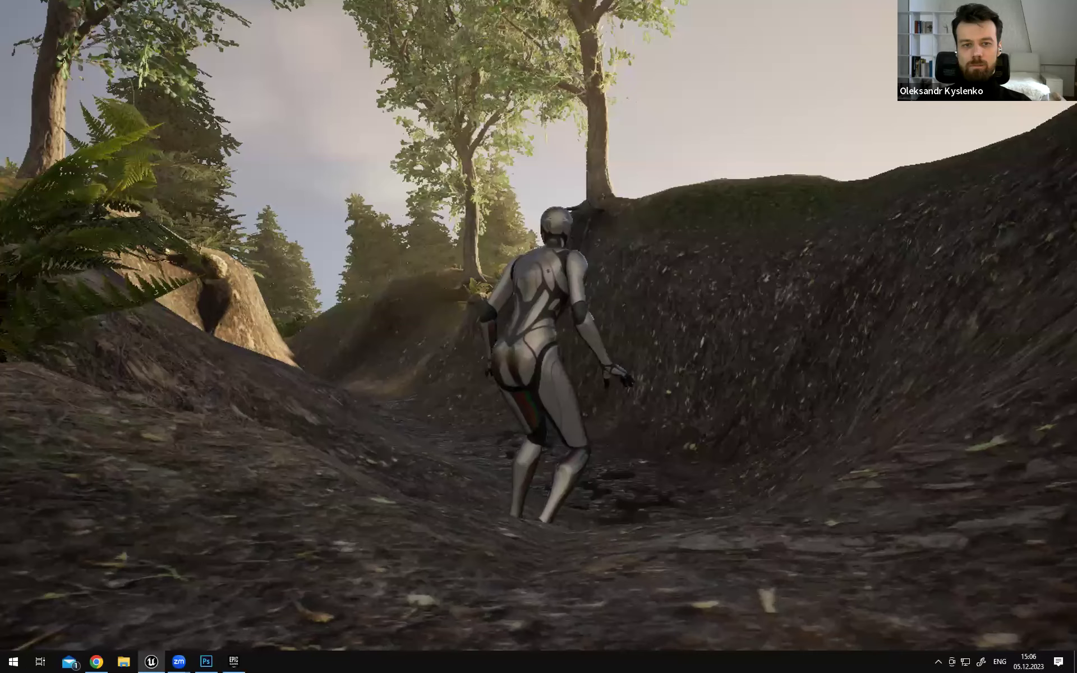
pyautogui.press('w')
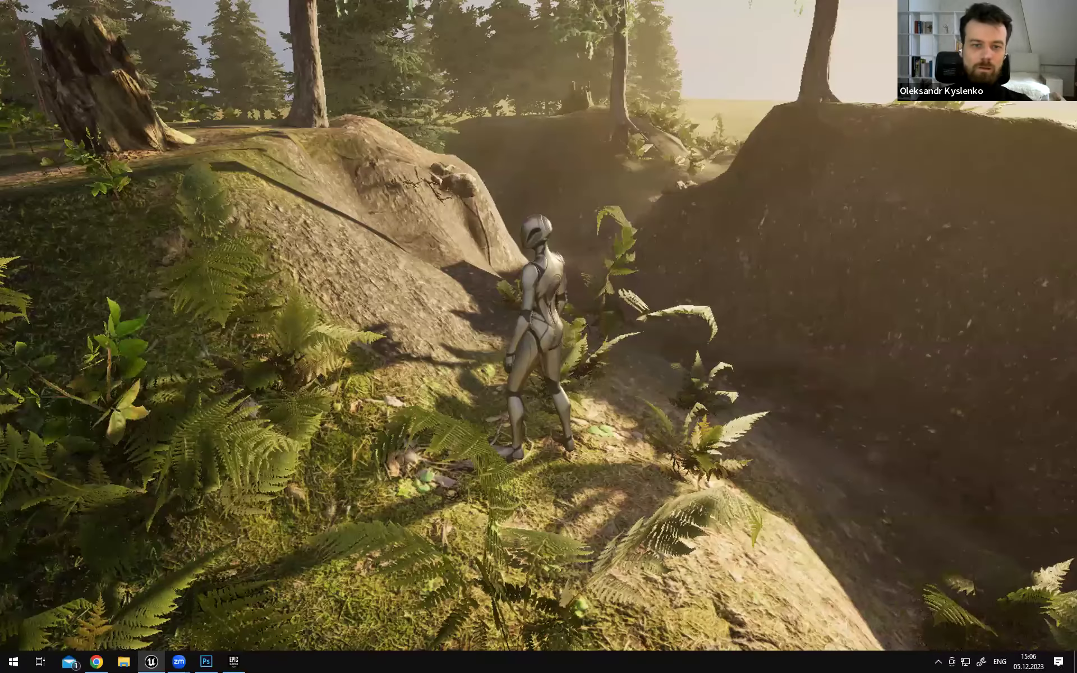
# Exit the play session and switch to the Unreal Engine library in the Epic Games Launcher
pyautogui.press('F11')
pyautogui.click(221, 122)
pyautogui.press('Escape')
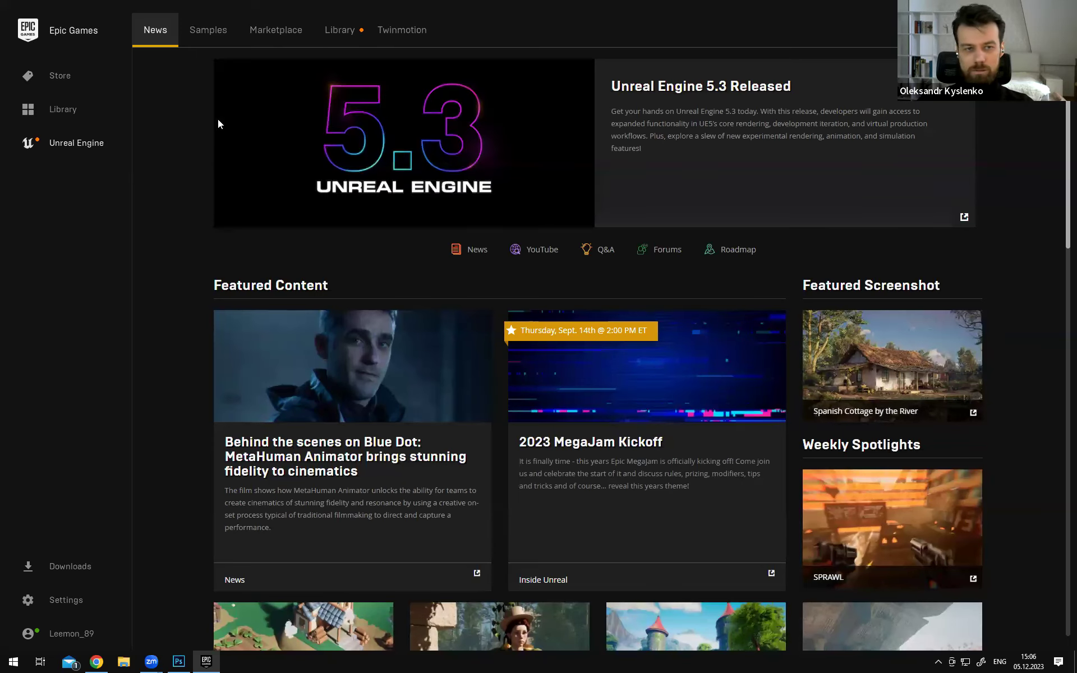
pyautogui.click(335, 46)
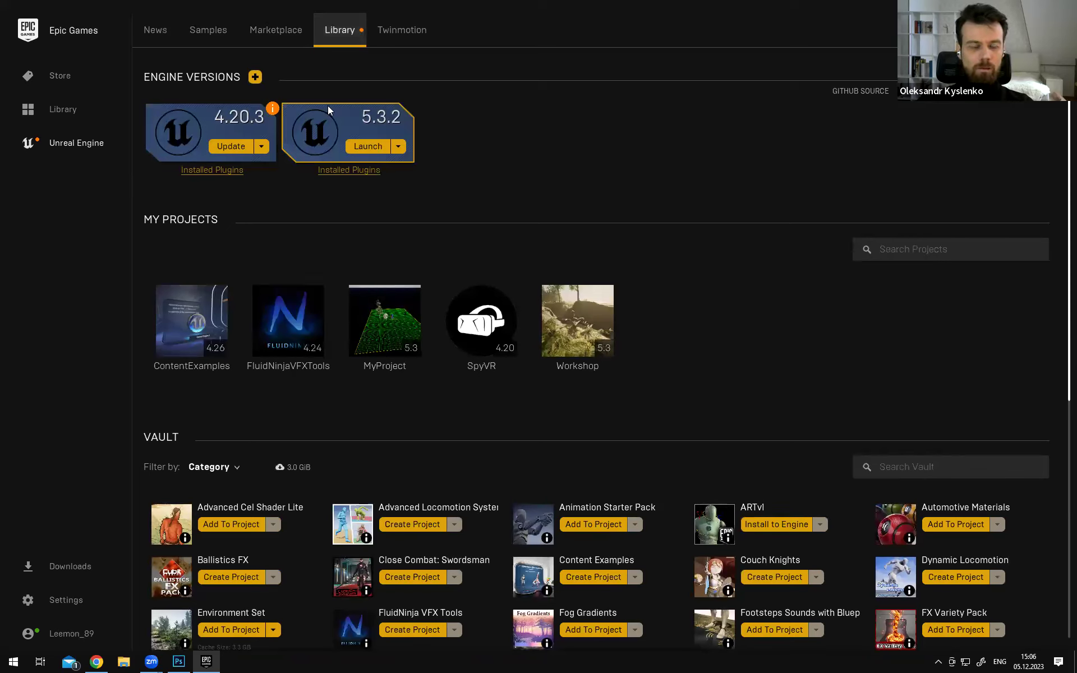
# Add a new engine version slot to examine the Unreal Engine versions available for installation, and remove the slot without installing
pyautogui.moveTo(193, 75)
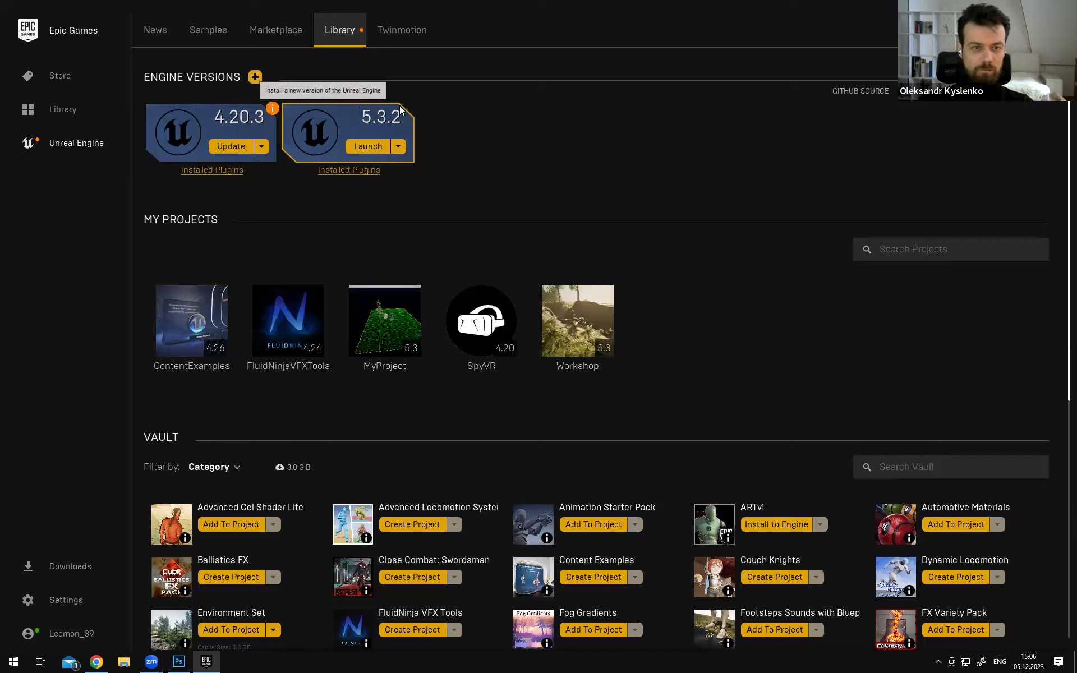
pyautogui.click(255, 77)
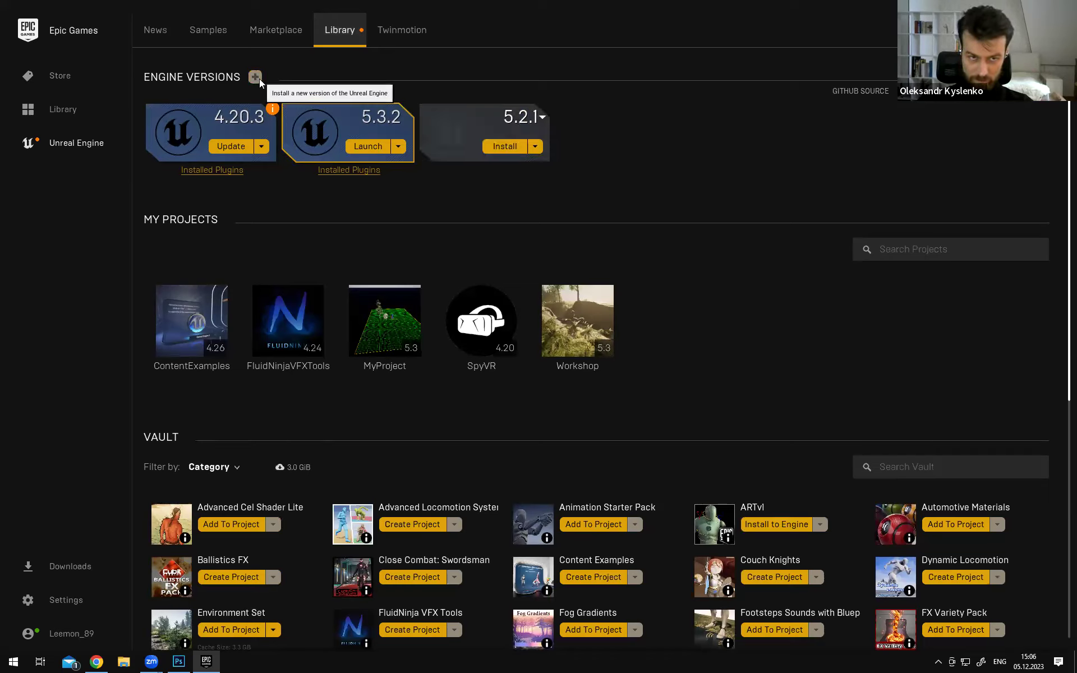
pyautogui.click(542, 117)
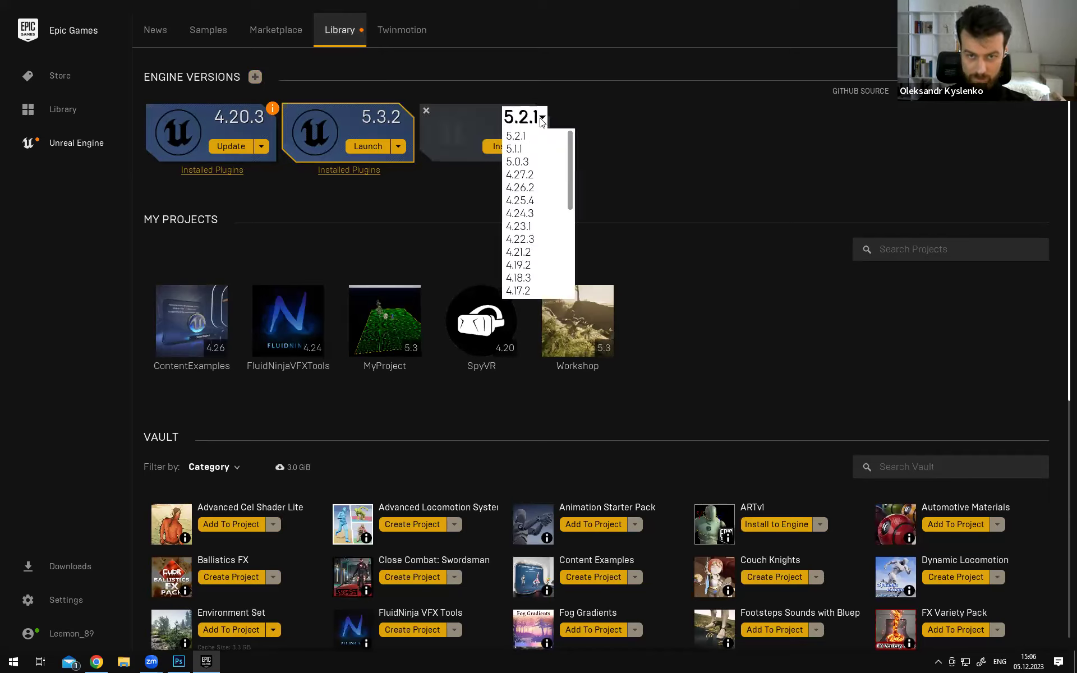
pyautogui.click(539, 118)
pyautogui.click(540, 118)
pyautogui.click(539, 118)
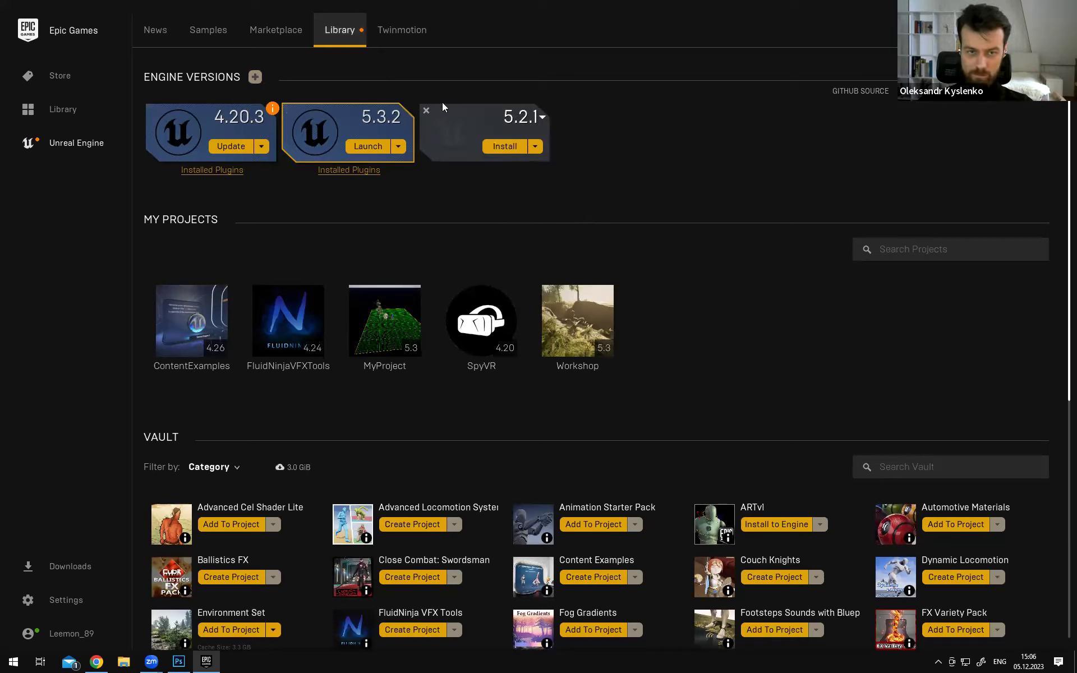
pyautogui.click(541, 116)
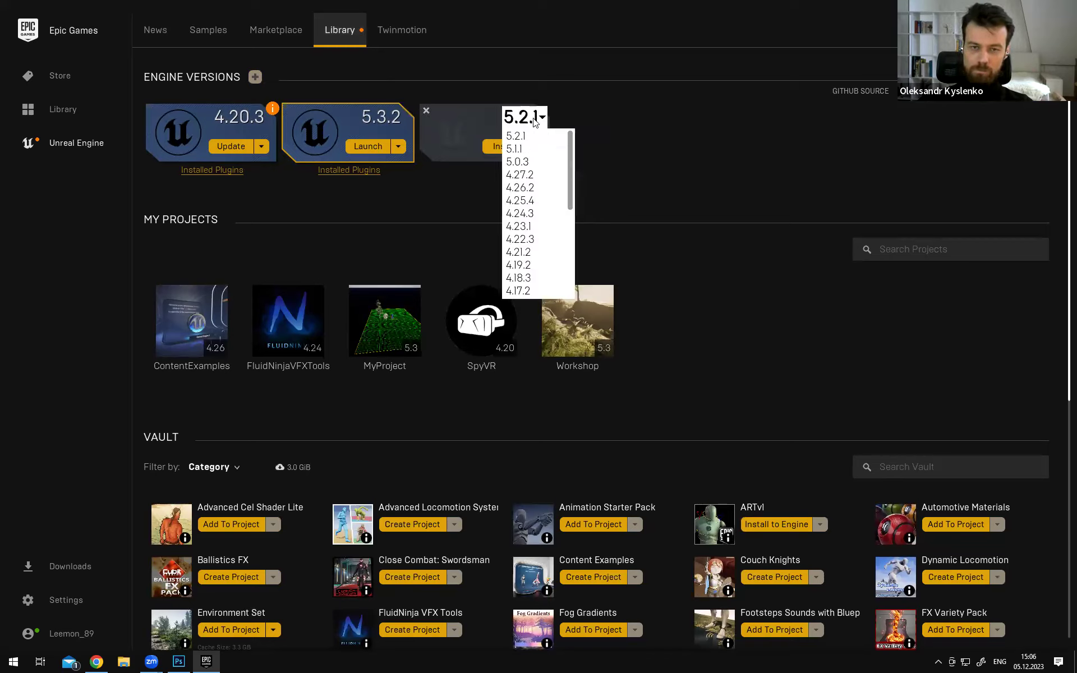
pyautogui.click(425, 111)
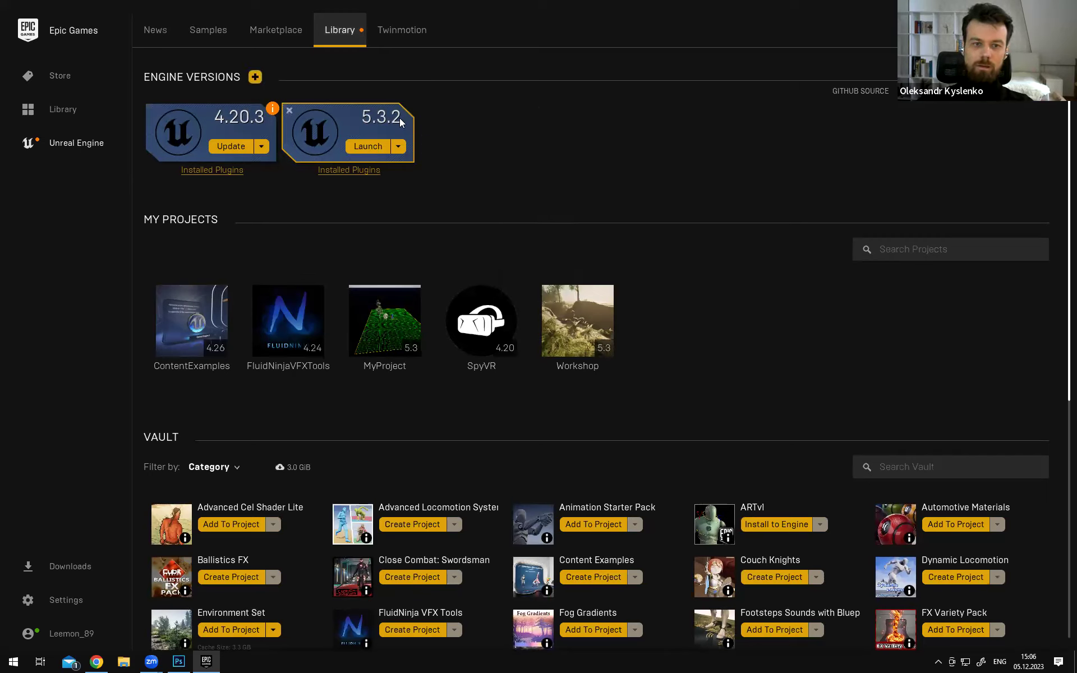
pyautogui.click(255, 77)
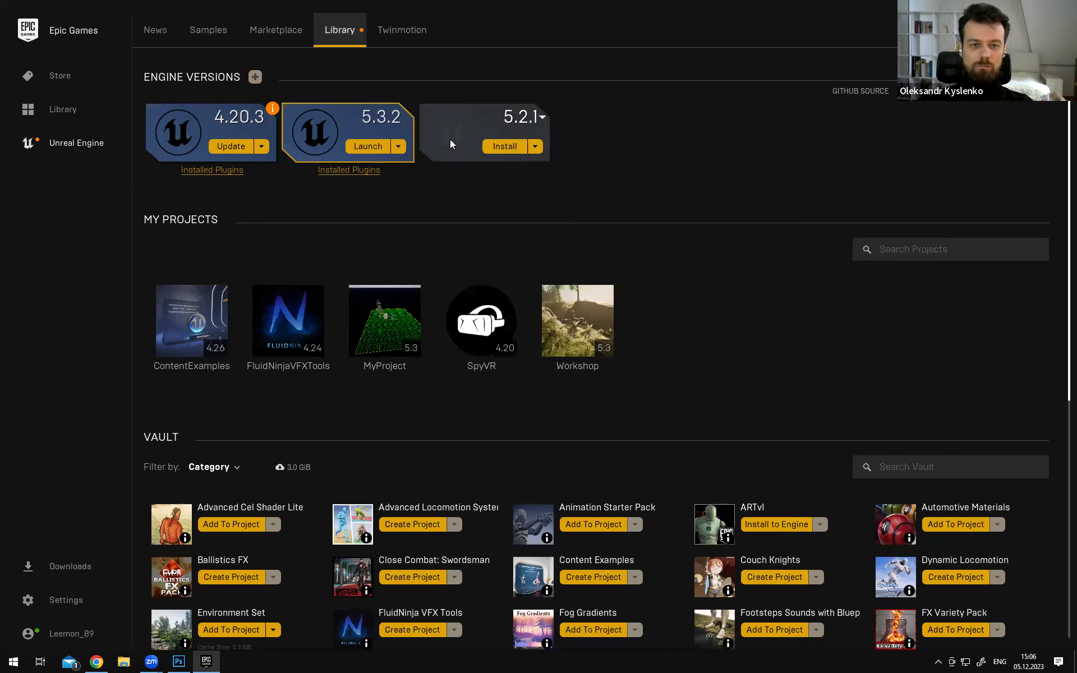
pyautogui.click(427, 111)
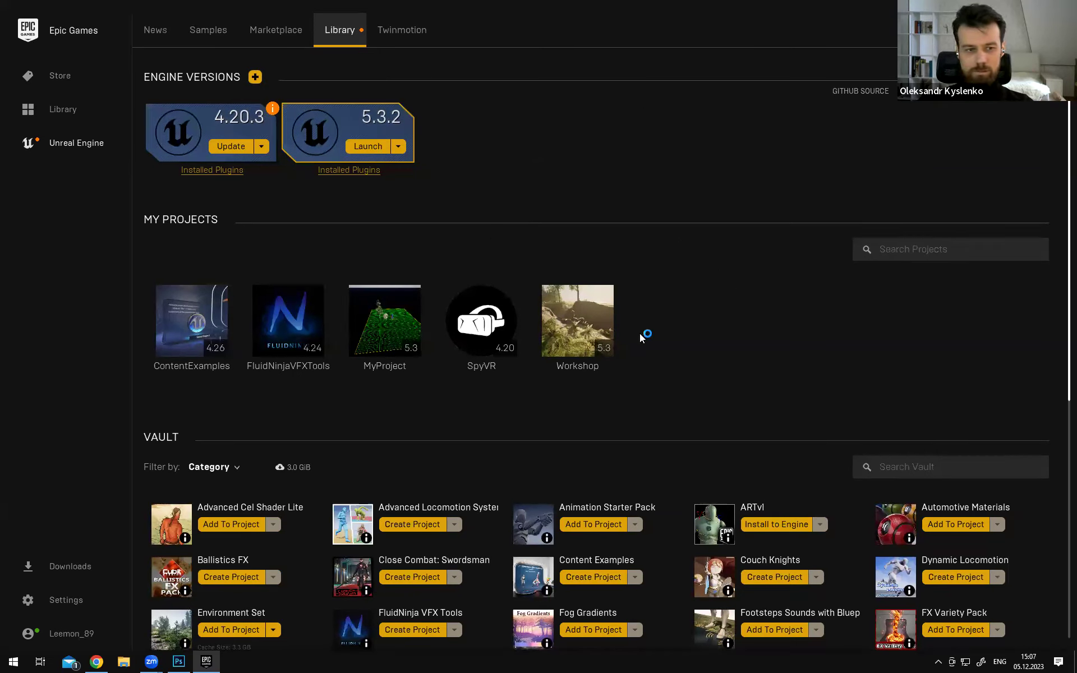
# Look through the owned asset packs in the library's Vault section
pyautogui.scroll(-5, 645, 331)
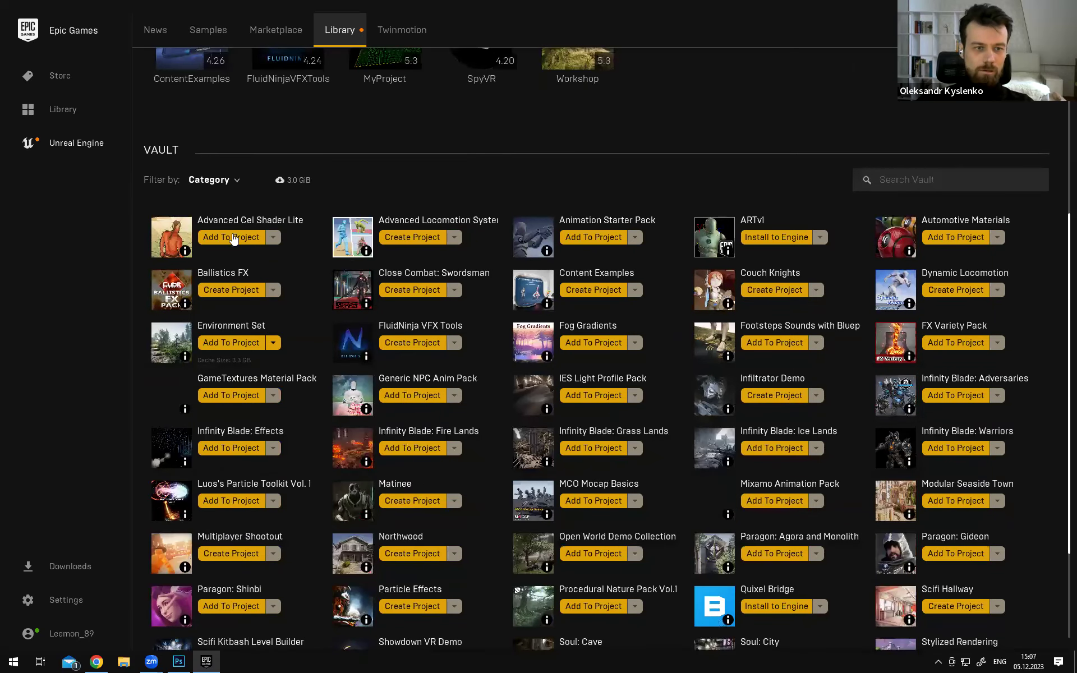
pyautogui.moveTo(173, 150)
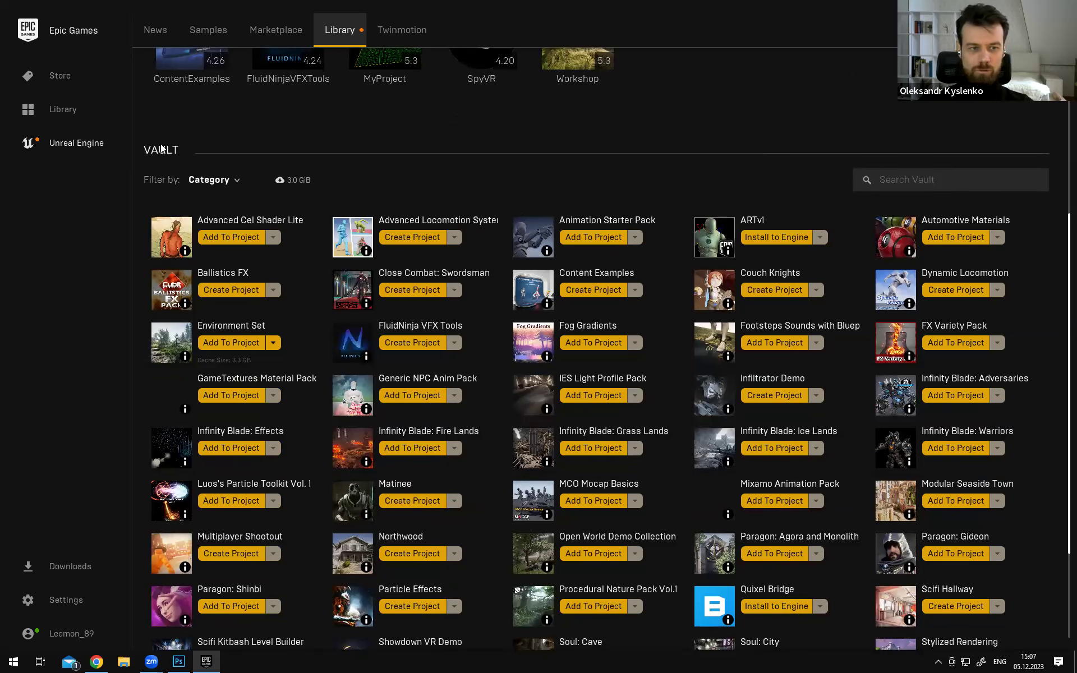
pyautogui.scroll(-3, 633, 281)
pyautogui.scroll(9, 675, 328)
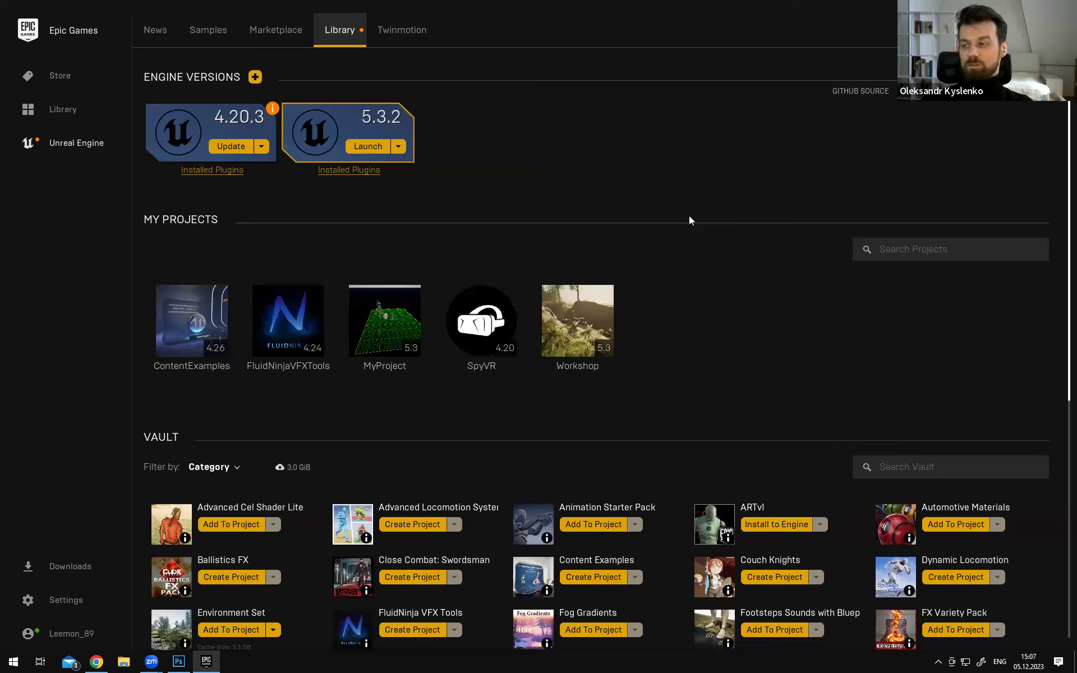
# Open the Unreal Engine Marketplace and look through the showcased, free-for-the-month and discounted products
pyautogui.click(264, 30)
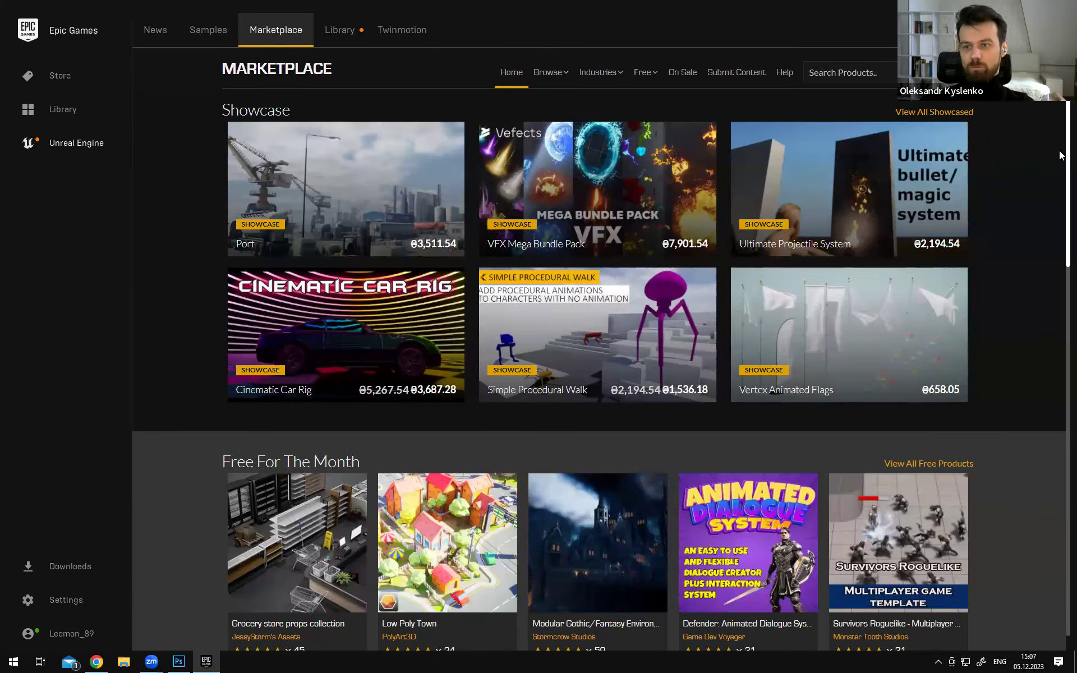
pyautogui.scroll(-1, 1059, 151)
pyautogui.scroll(-5, 1059, 191)
pyautogui.scroll(5, 1059, 154)
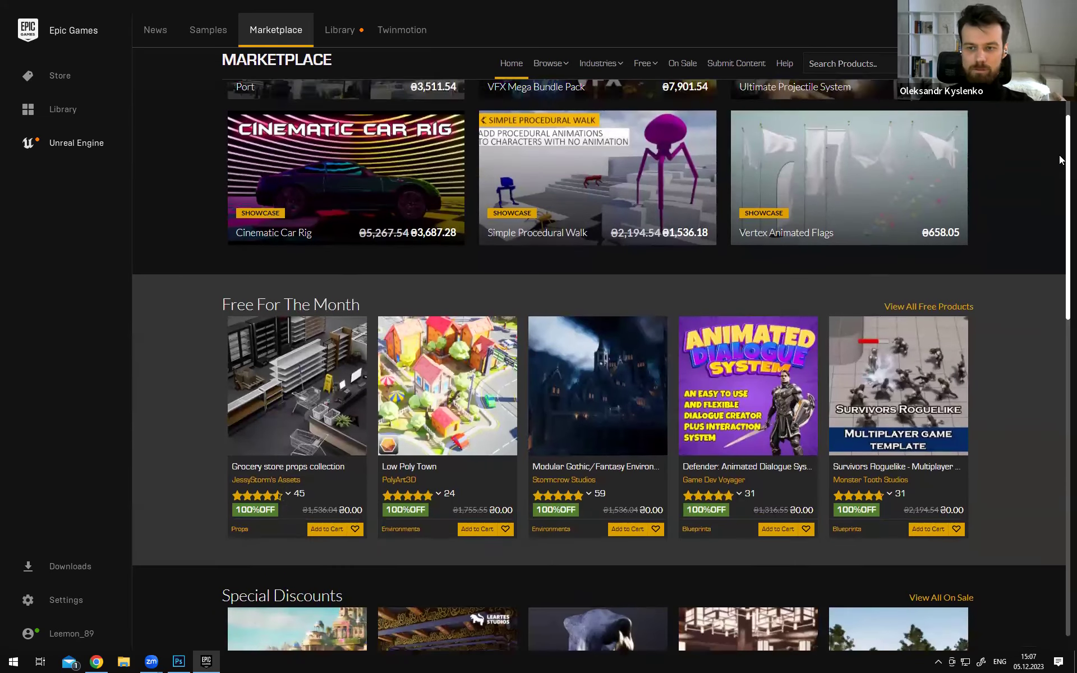
# Compare the offers in the Marketplace's Showcase, Free For The Month and Special Discounts sections
pyautogui.scroll(-4, 1059, 224)
pyautogui.scroll(-2, 1059, 224)
pyautogui.scroll(5, 1058, 146)
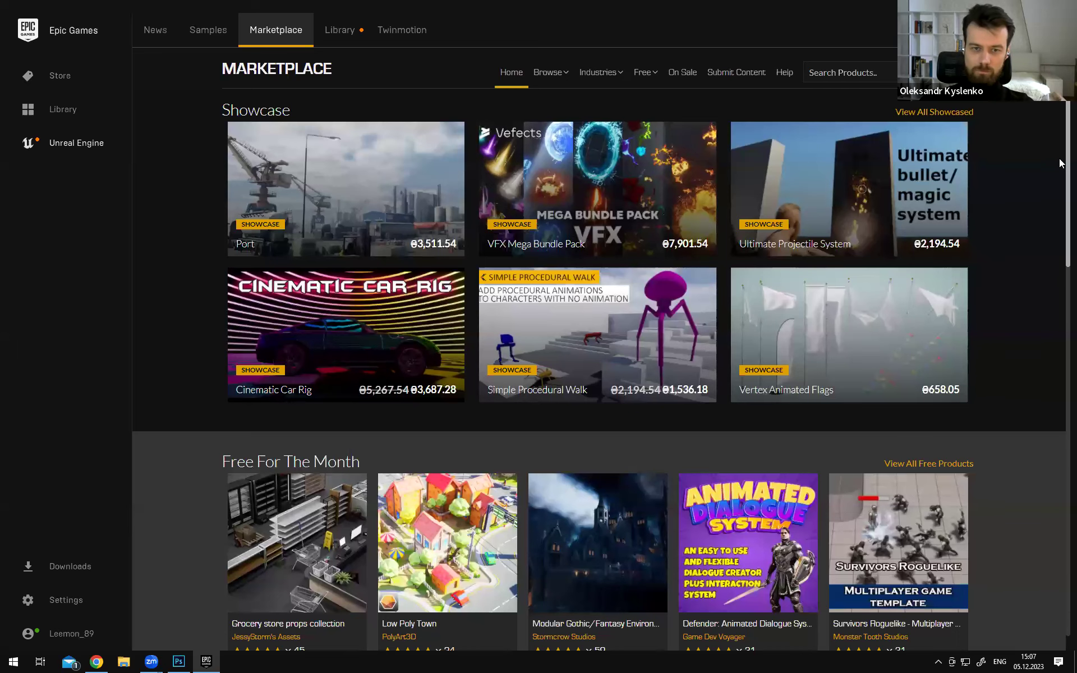
pyautogui.scroll(-1, 1059, 164)
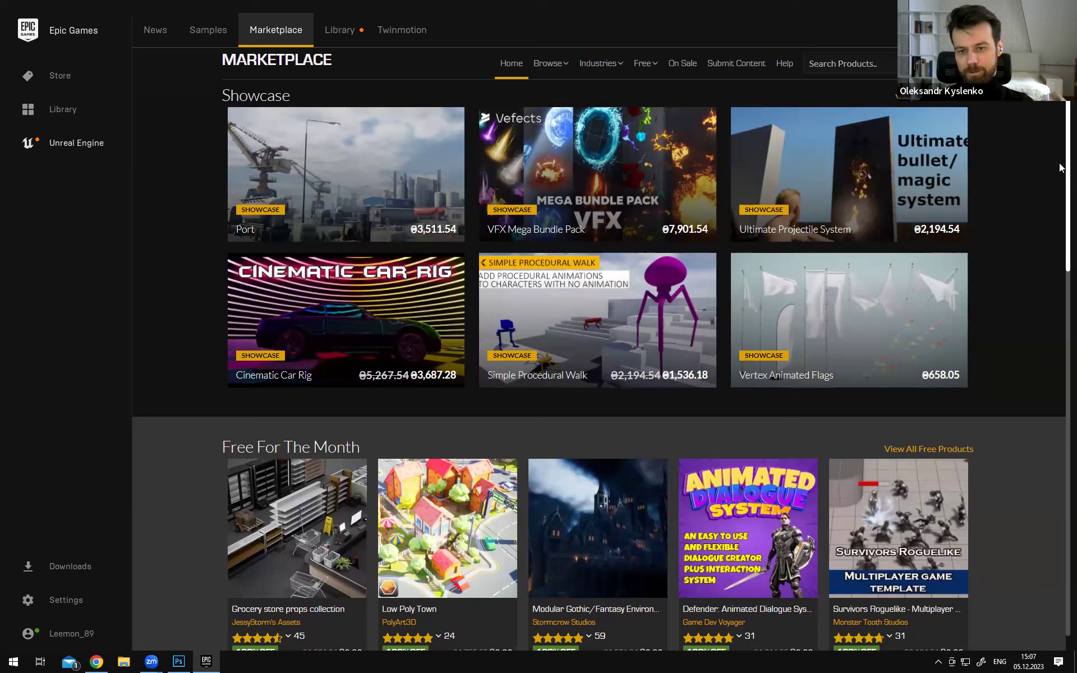
pyautogui.scroll(-5, 1033, 333)
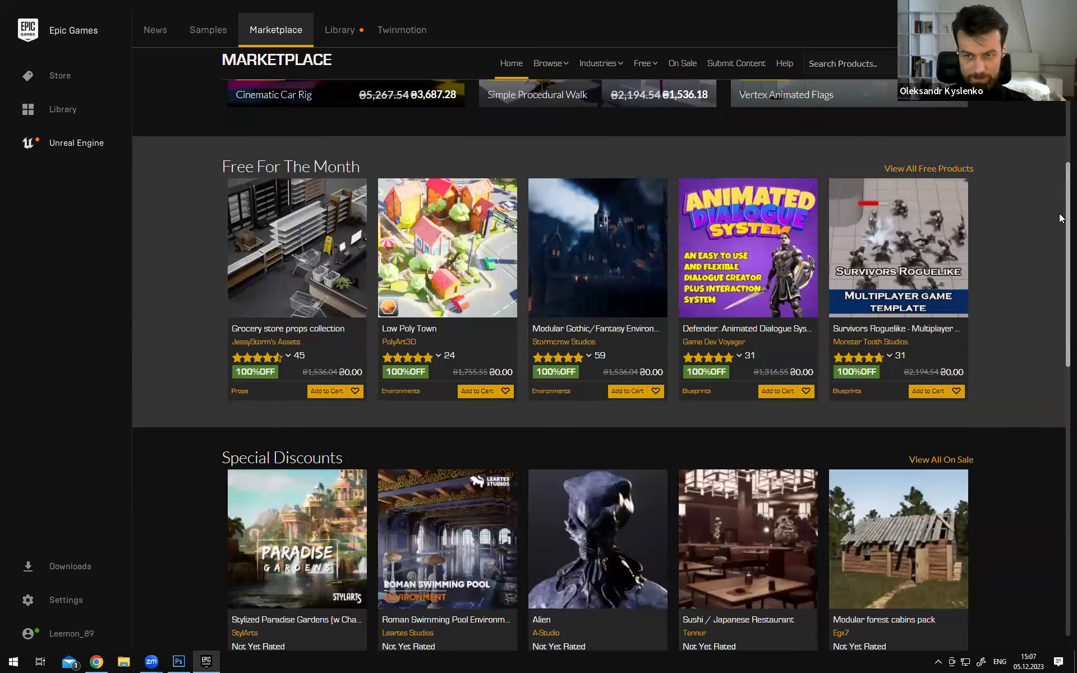
pyautogui.scroll(5, 1059, 258)
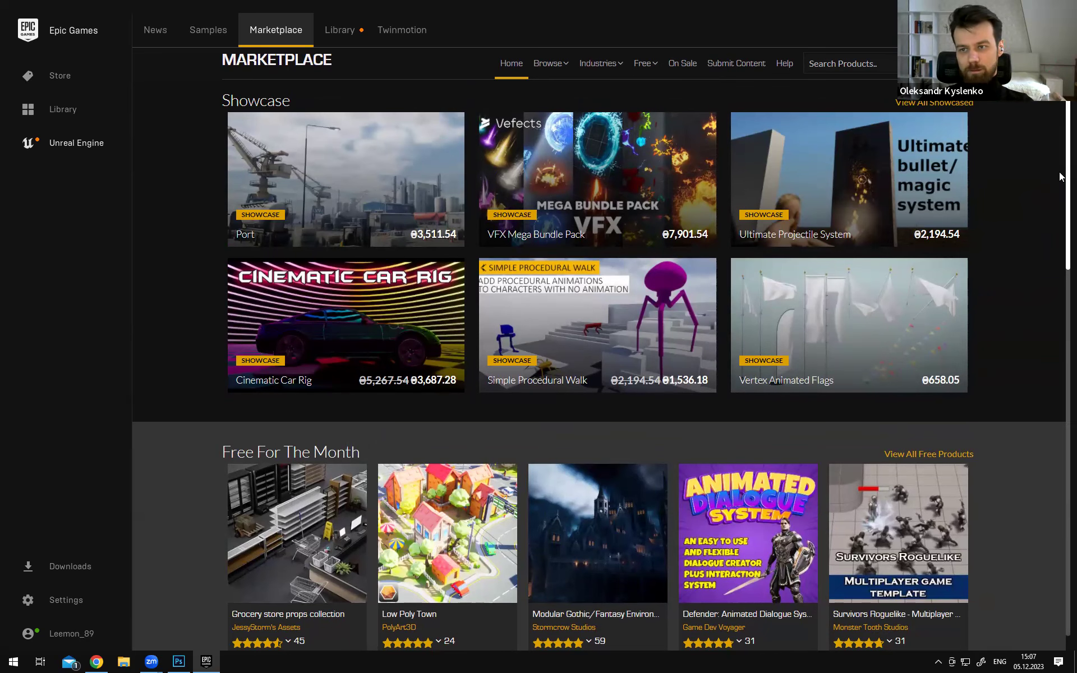
pyautogui.scroll(1, 1059, 172)
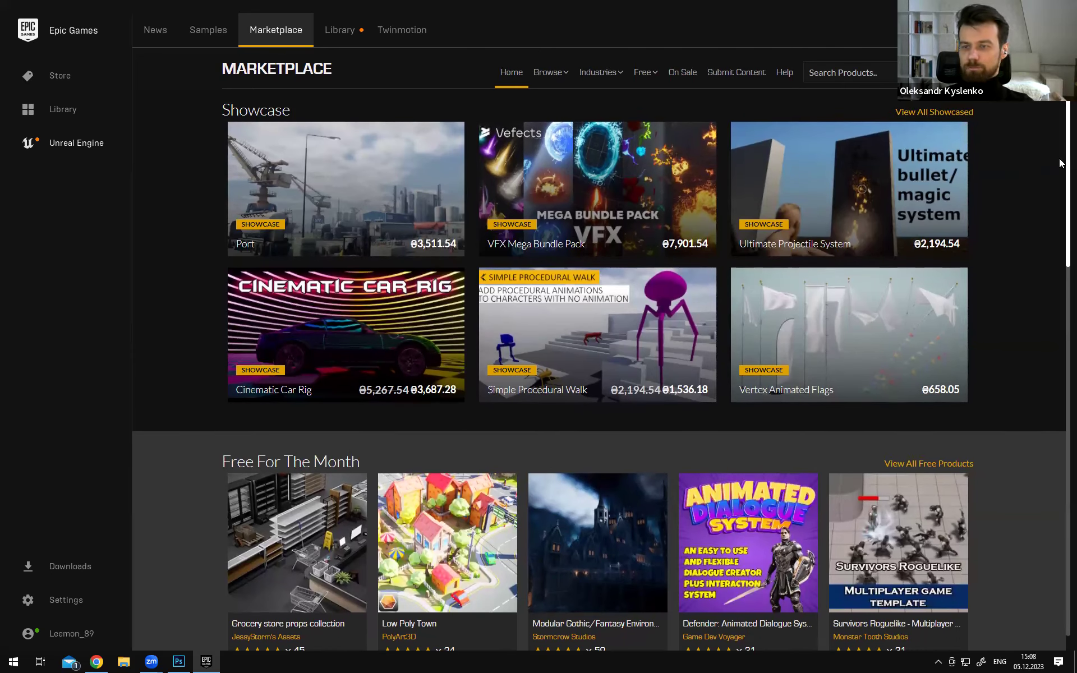
pyautogui.moveTo(1059, 160); pyautogui.dragTo(1059, 236)
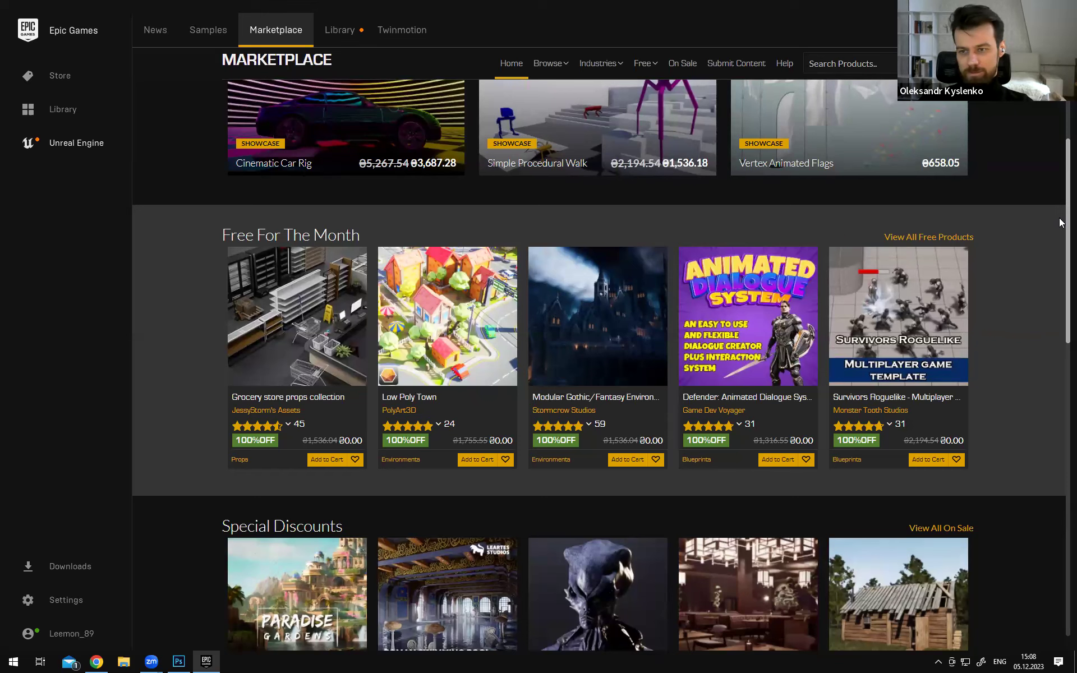
pyautogui.moveTo(1059, 272); pyautogui.dragTo(1059, 73)
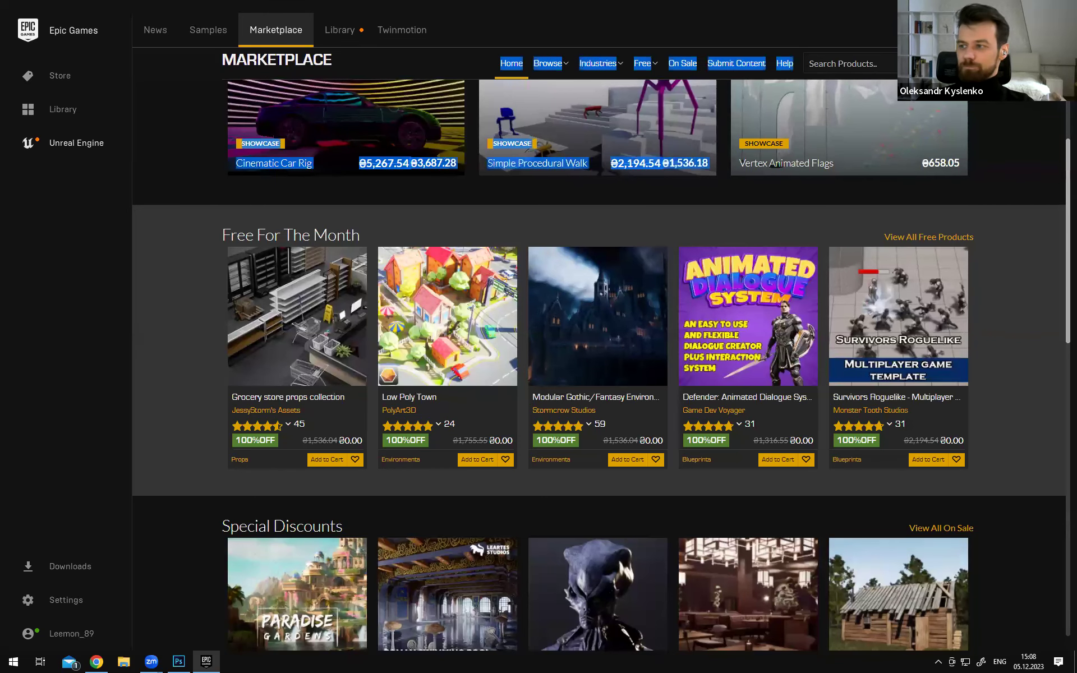
pyautogui.moveTo(1060, 245); pyautogui.dragTo(1059, 100)
pyautogui.click(1001, 186)
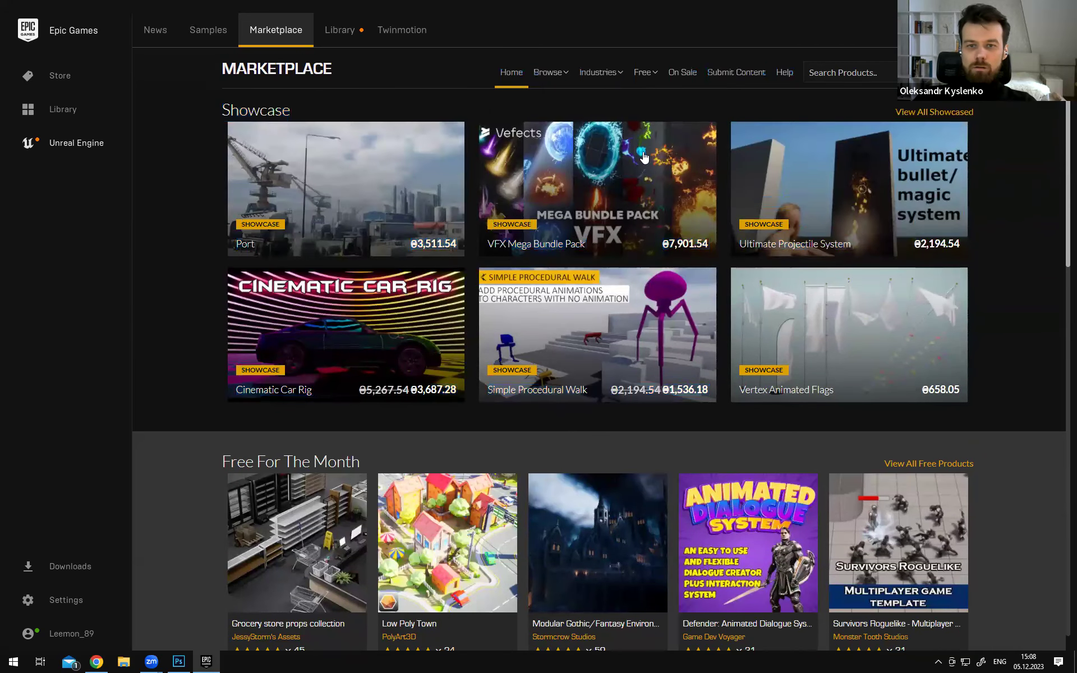
# View the engine's sample projects and return to the Marketplace to see its free-content categories
pyautogui.click(208, 34)
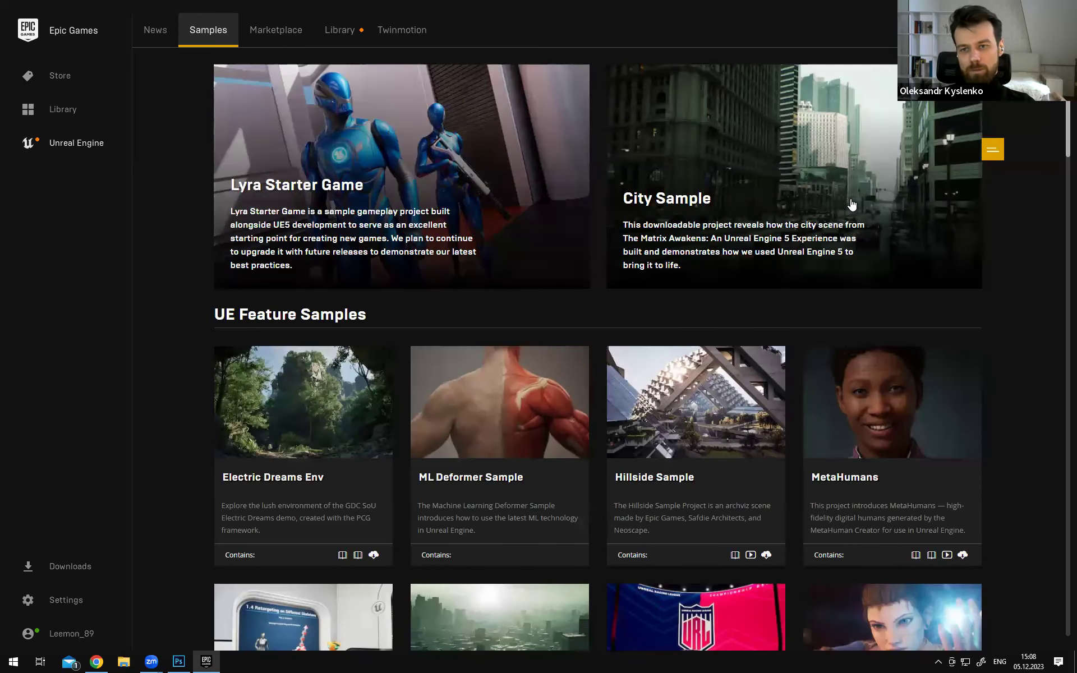
pyautogui.click(260, 35)
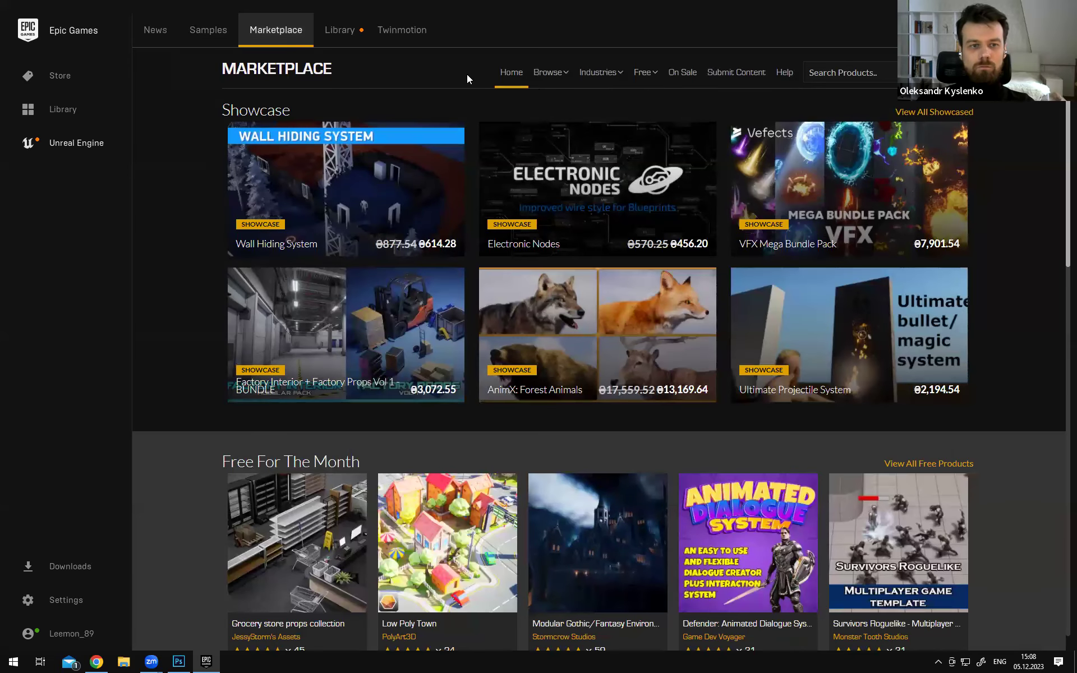
pyautogui.moveTo(643, 73)
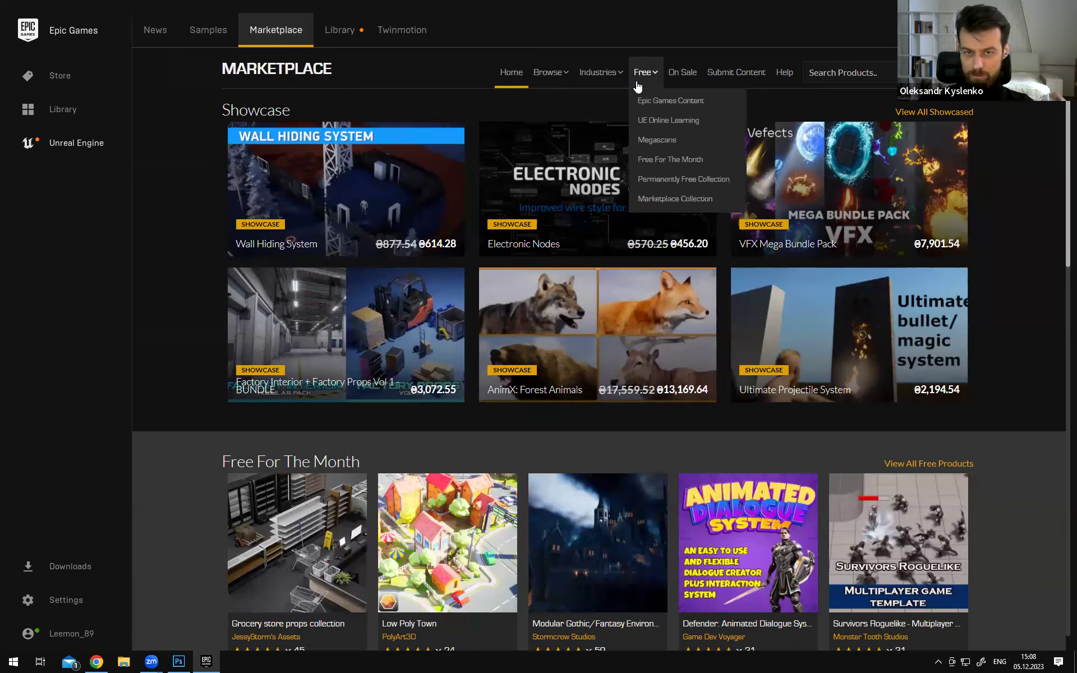
pyautogui.moveTo(556, 74)
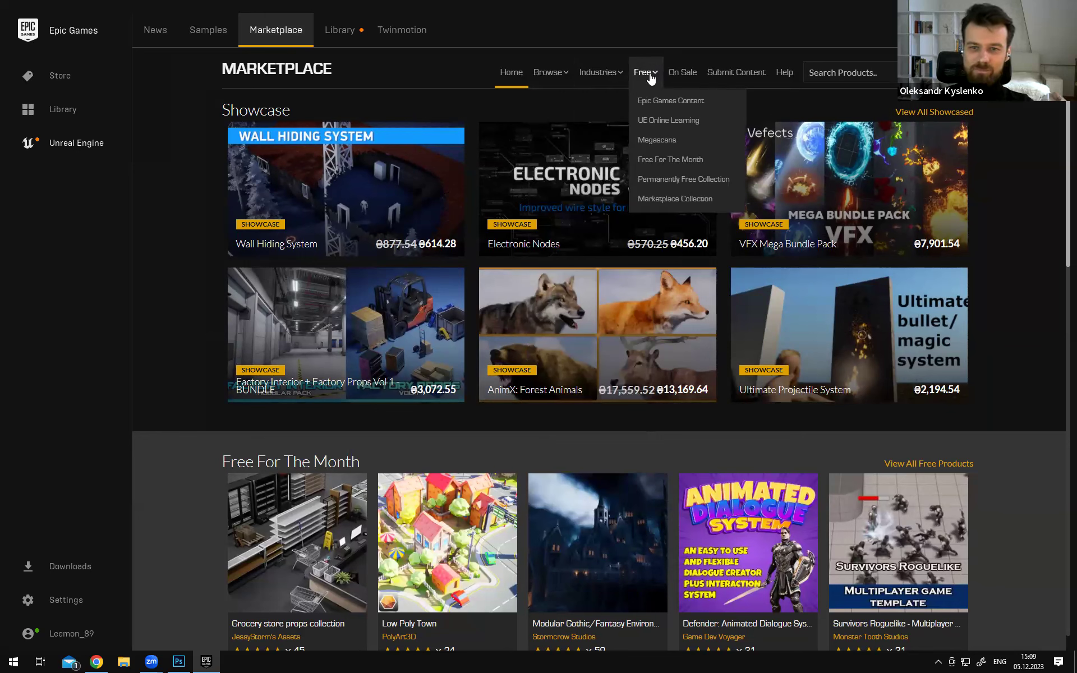
# Open the free Epic Games Content collection and look through its products
pyautogui.click(665, 105)
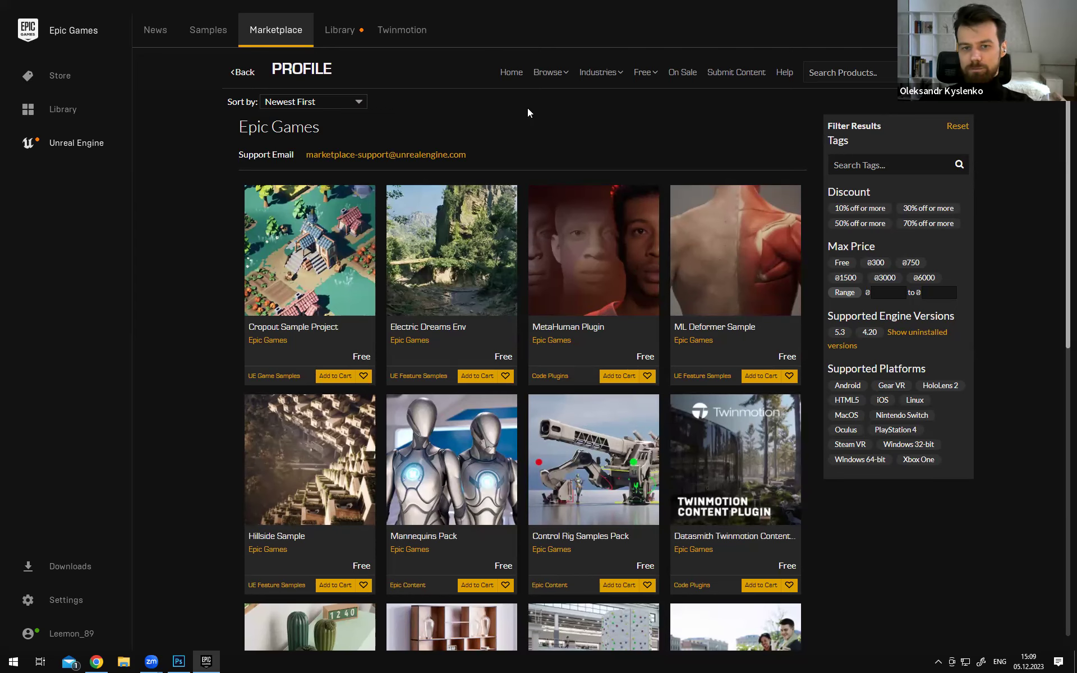
pyautogui.scroll(-5, 548, 168)
pyautogui.scroll(5, 555, 141)
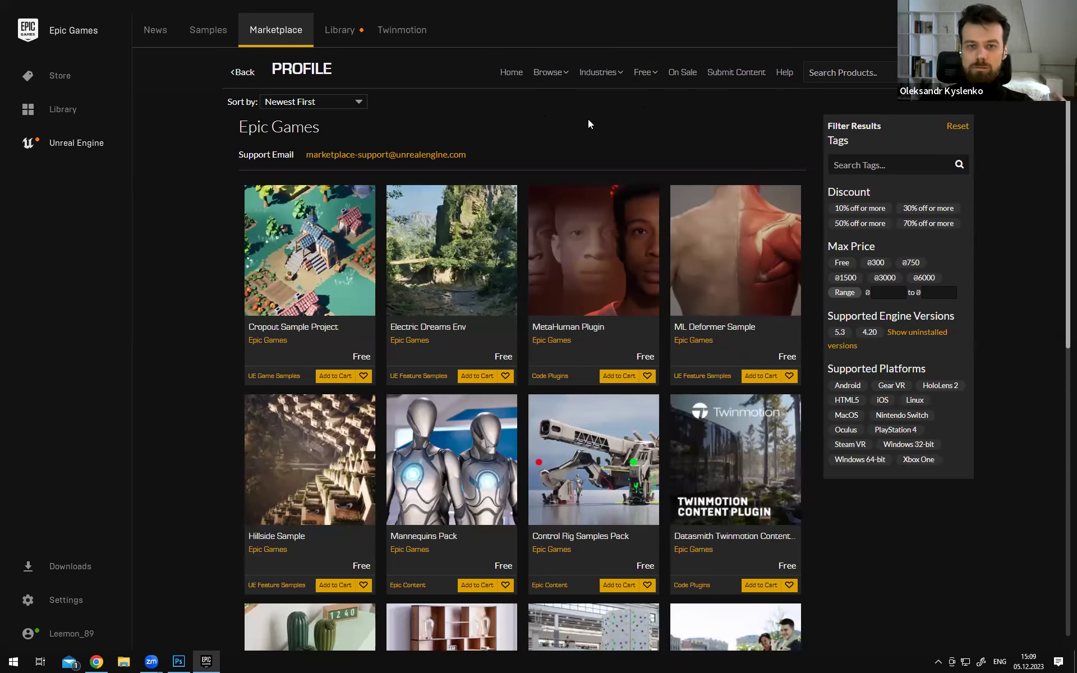
# Show all free Marketplace products and the free categories, and return to the sample projects page
pyautogui.click(648, 75)
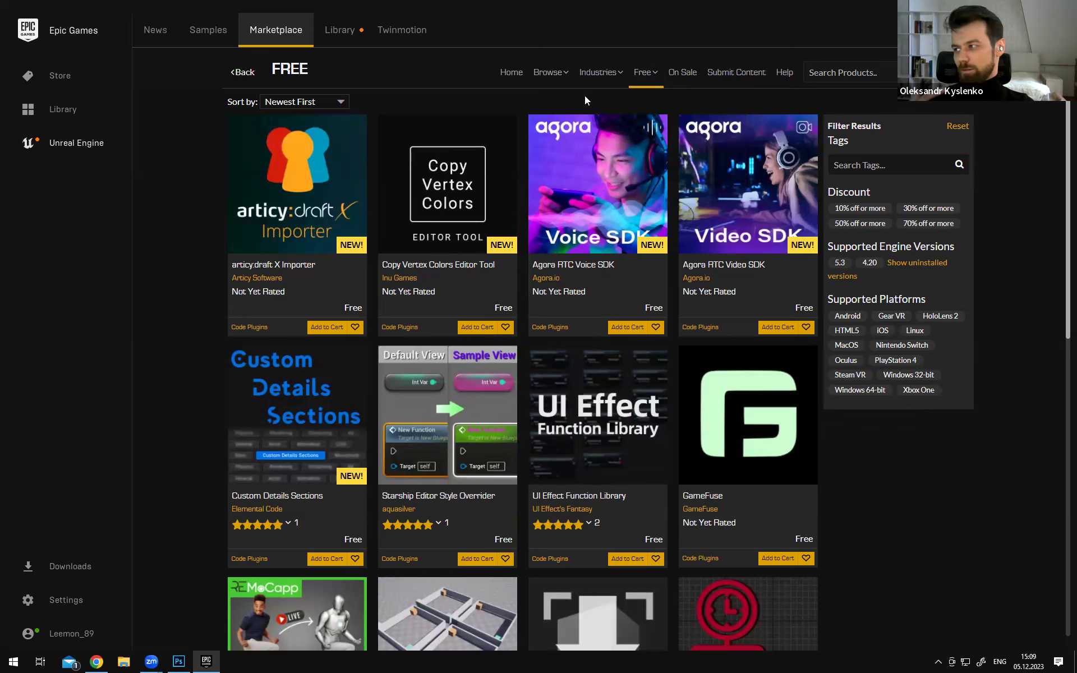
pyautogui.moveTo(650, 84)
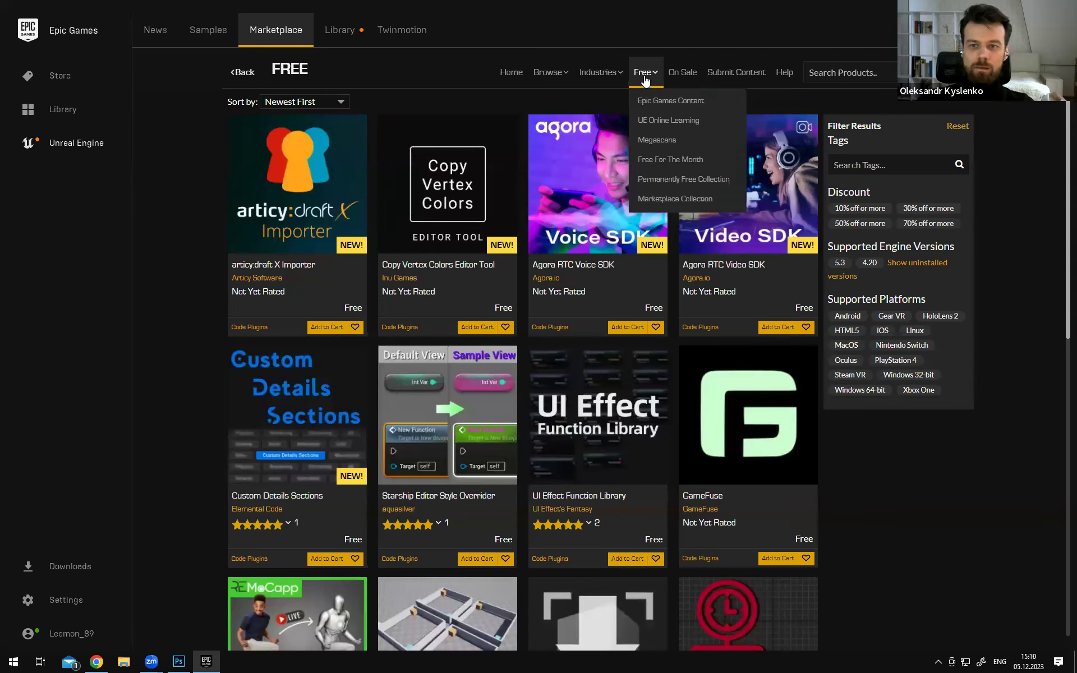
pyautogui.click(204, 32)
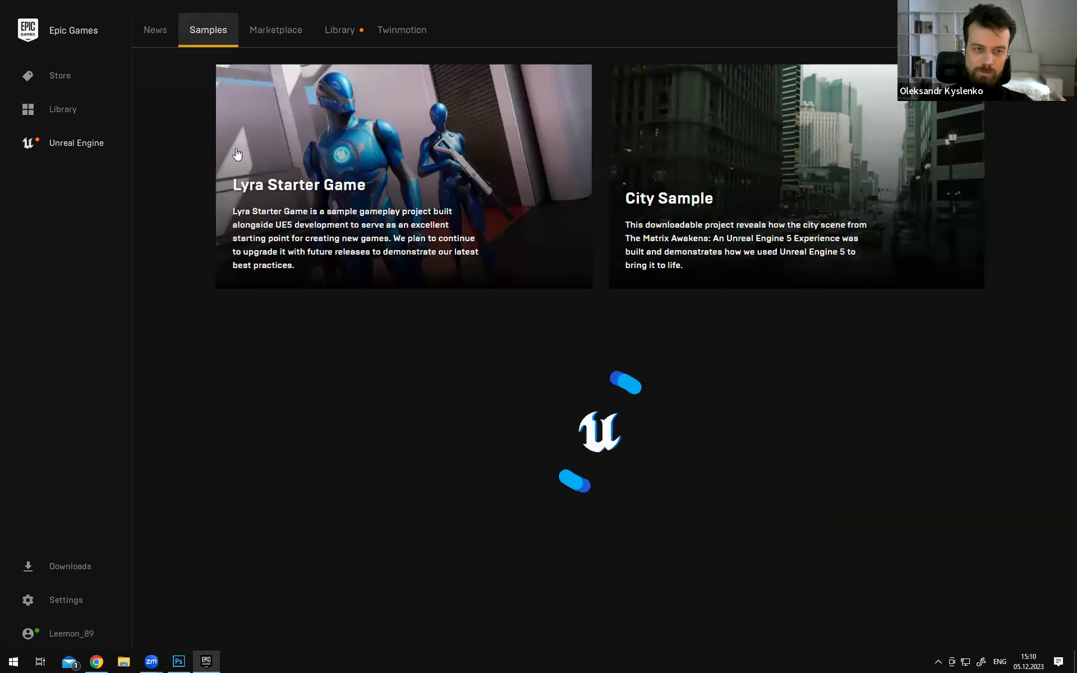
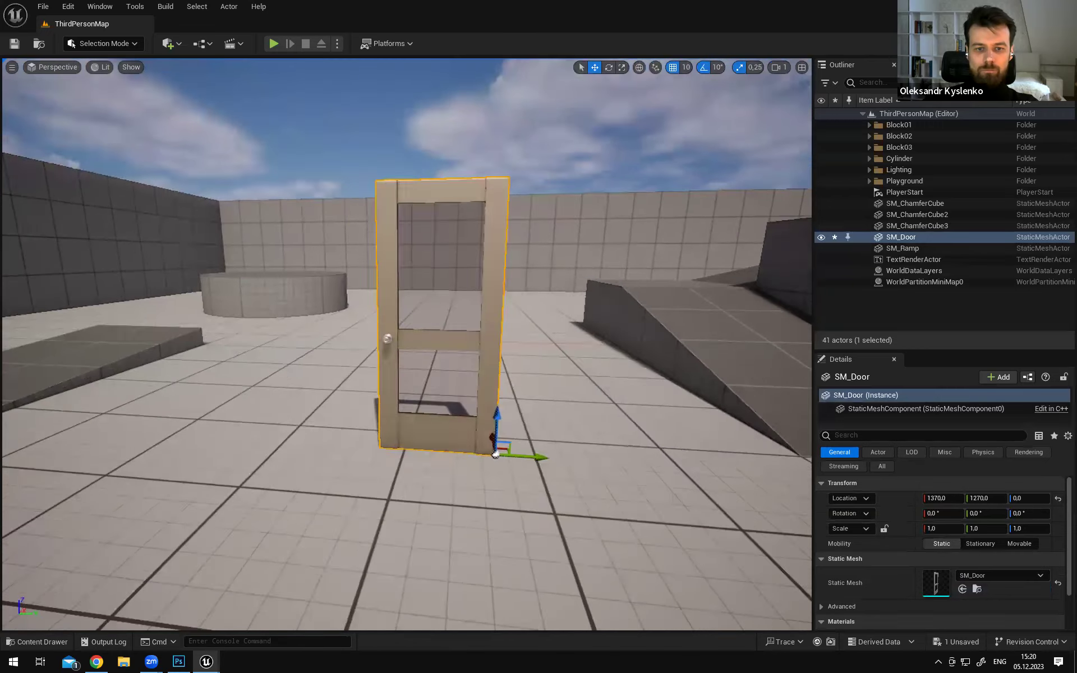
# Clear the door search in the StarterContent folder and examine the details of the MaterialSphere and Shape_Cone static meshes
pyautogui.press('s')
pyautogui.moveTo(519, 386); pyautogui.dragTo(634, 406, button='right')
pyautogui.press('a')
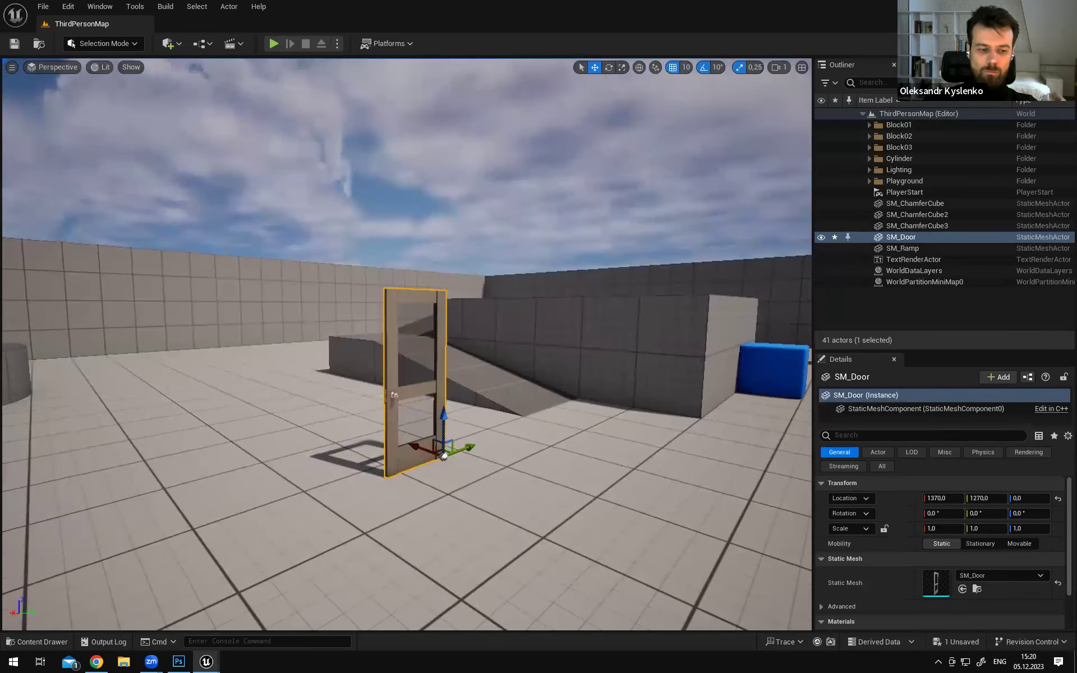
pyautogui.click(36, 641)
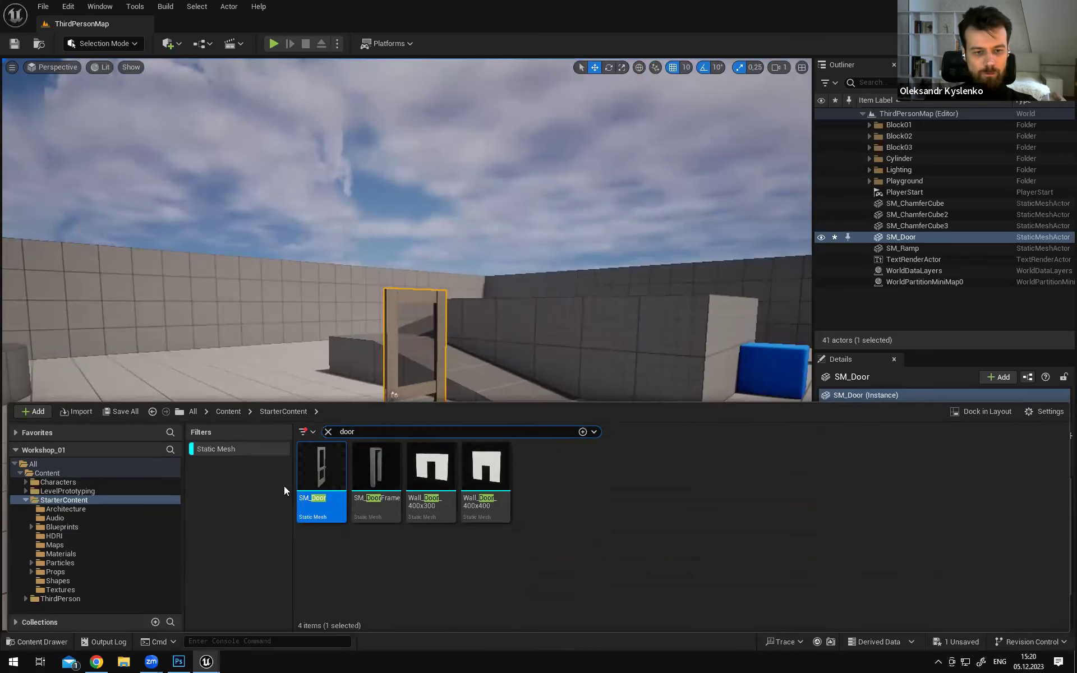
pyautogui.click(329, 431)
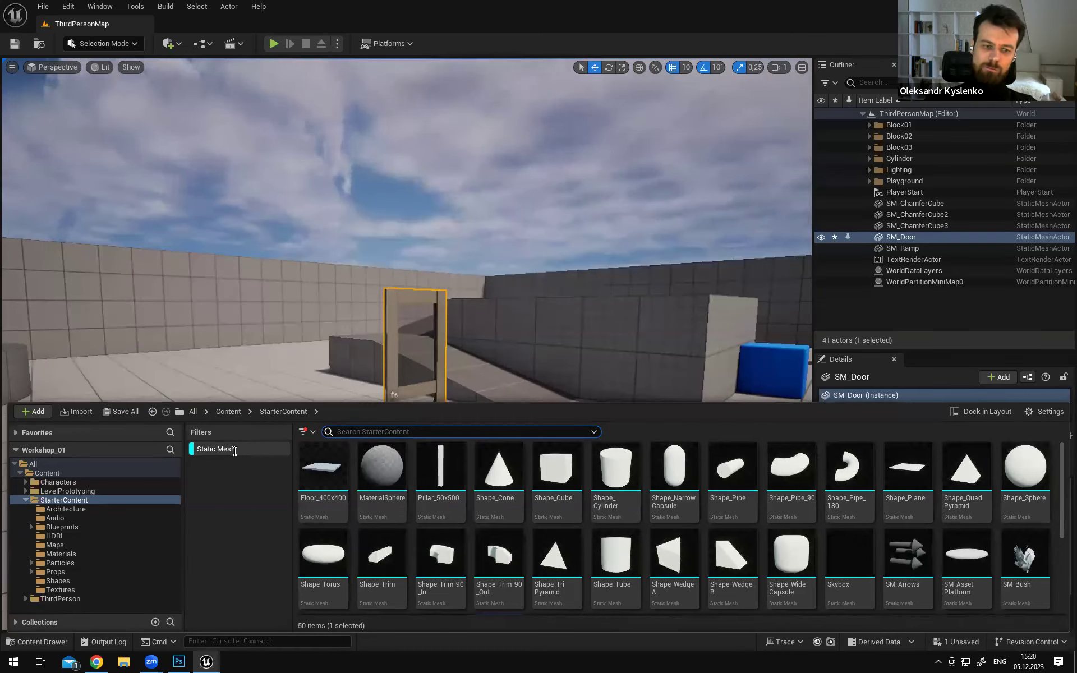
pyautogui.moveTo(384, 471)
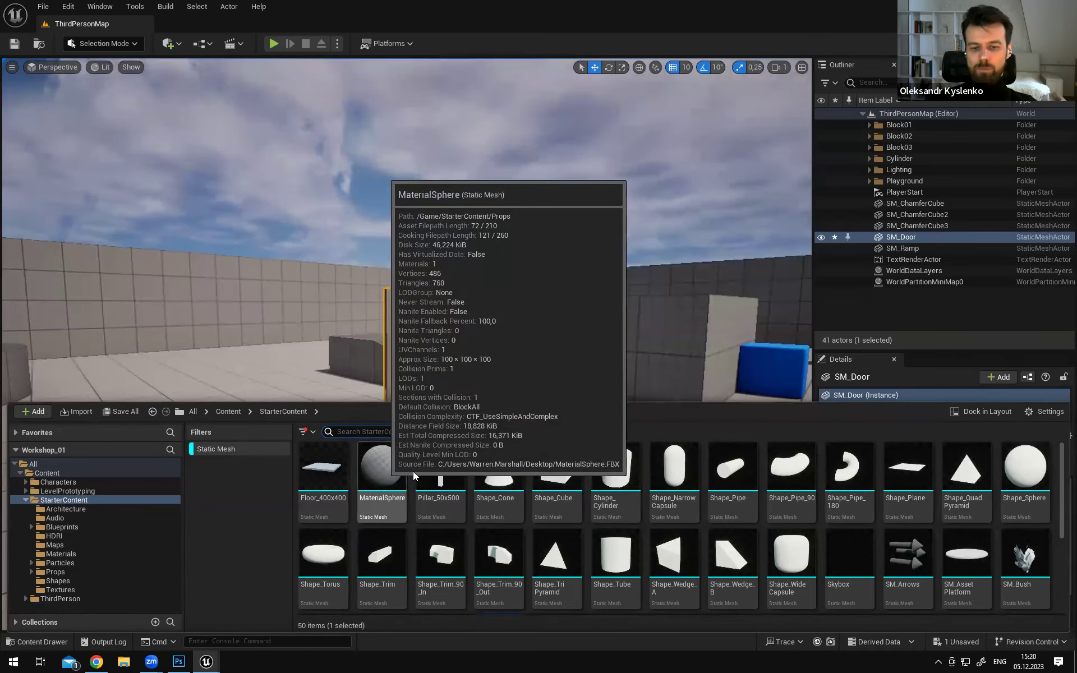
pyautogui.moveTo(494, 471)
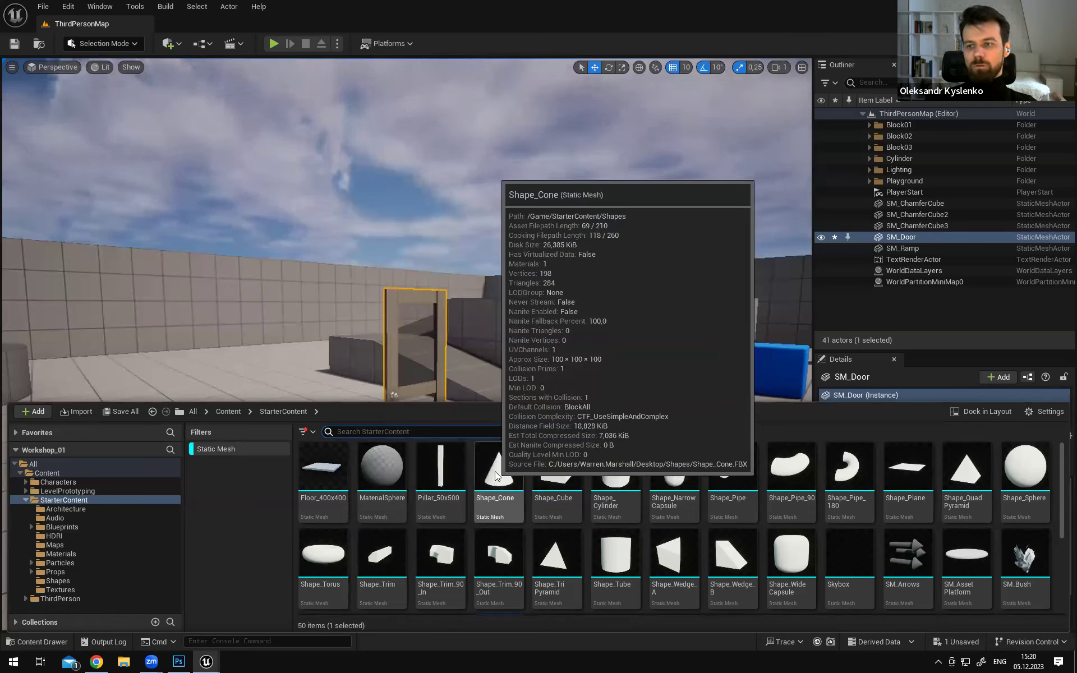
pyautogui.click(350, 430)
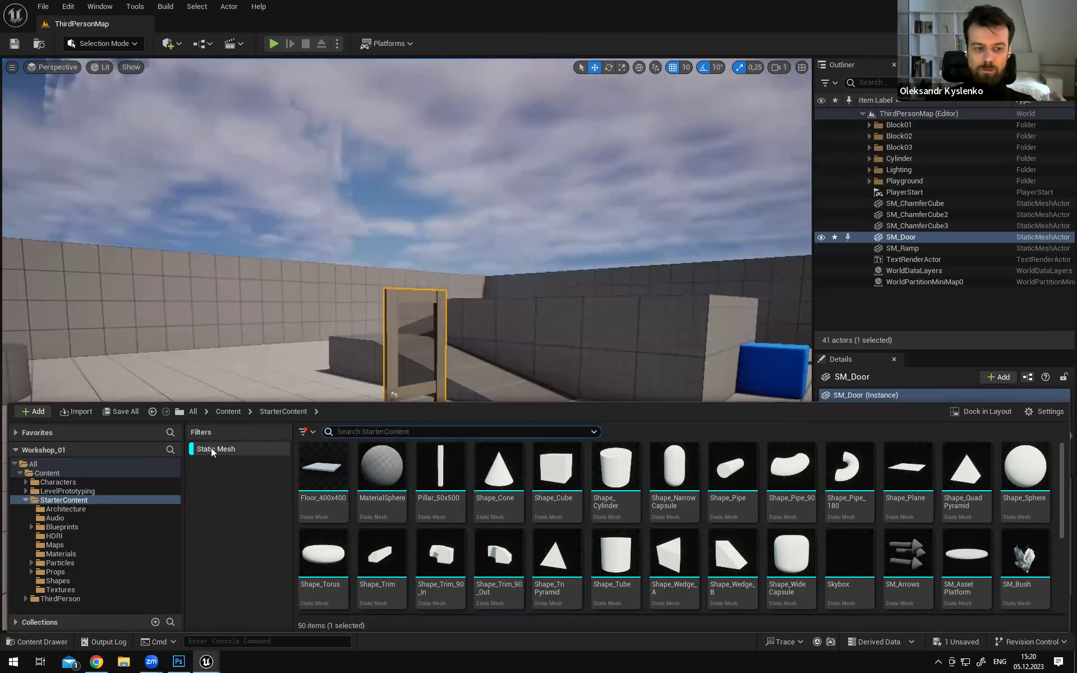
# Delete the SM_Door mesh from the ThirdPersonMap level
pyautogui.moveTo(433, 340); pyautogui.dragTo(433, 375, button='right')
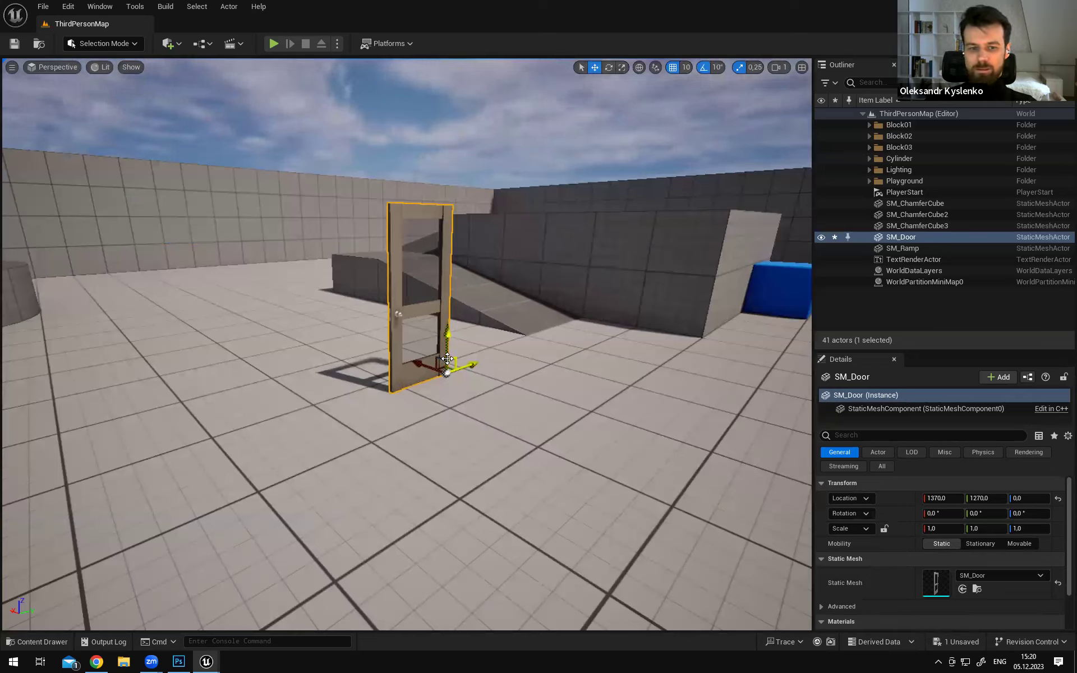
pyautogui.moveTo(533, 368); pyautogui.dragTo(421, 390, button='right')
pyautogui.moveTo(477, 365); pyautogui.dragTo(537, 348, button='right')
pyautogui.press('s')
pyautogui.press('w')
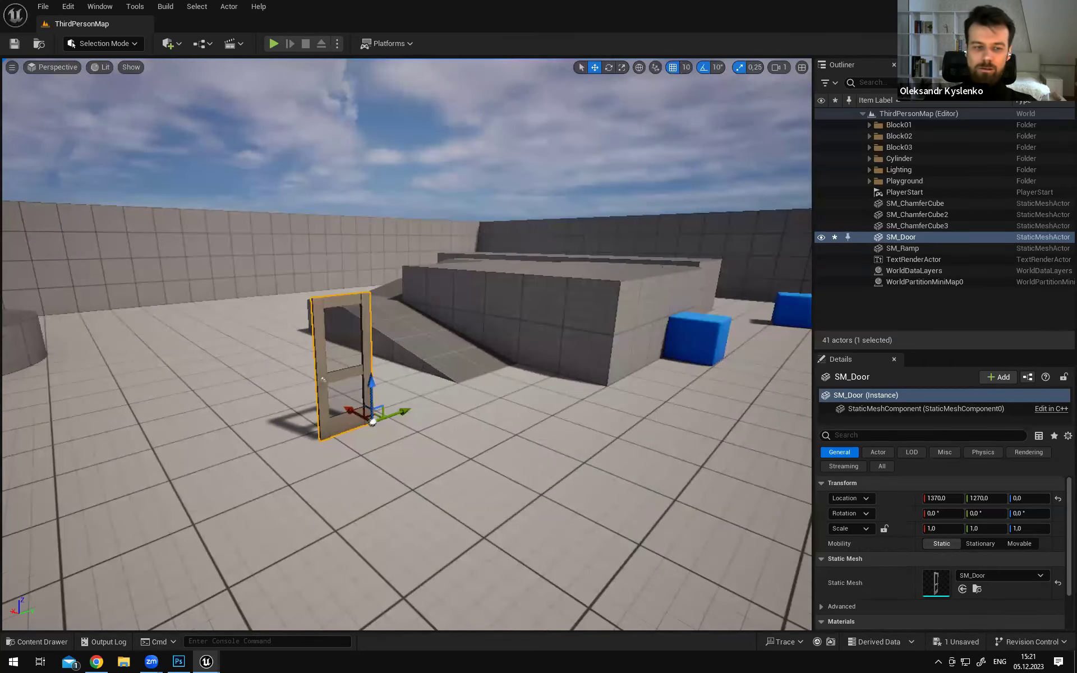
pyautogui.press('s')
pyautogui.moveTo(537, 347); pyautogui.dragTo(444, 379, button='right')
pyautogui.press('d')
pyautogui.press('w')
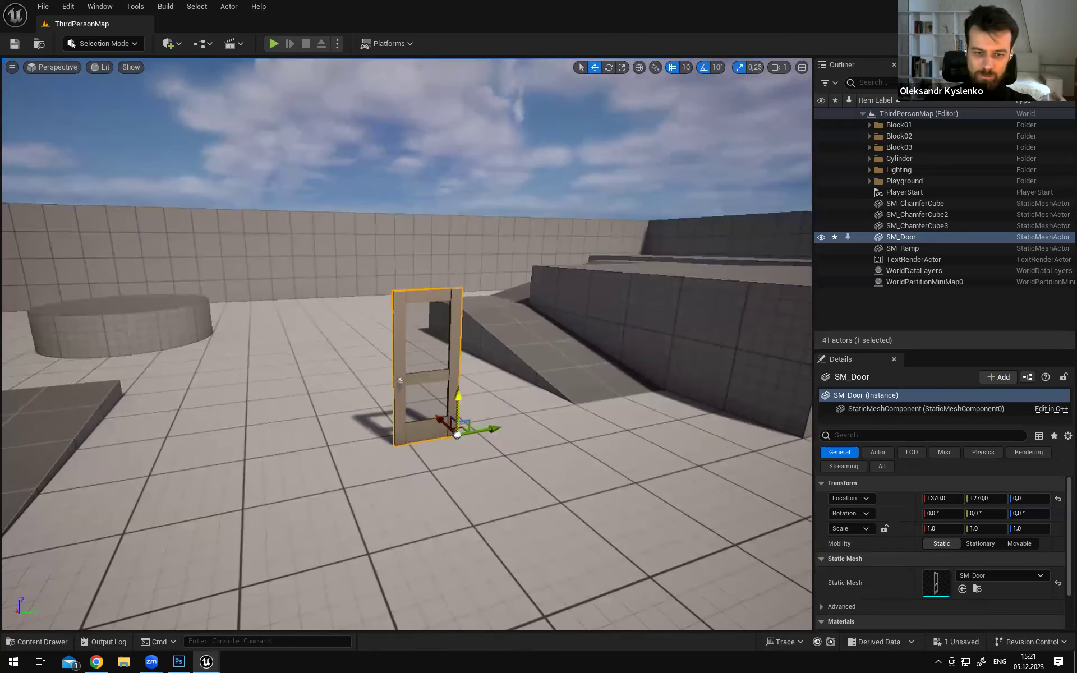
pyautogui.press('Delete')
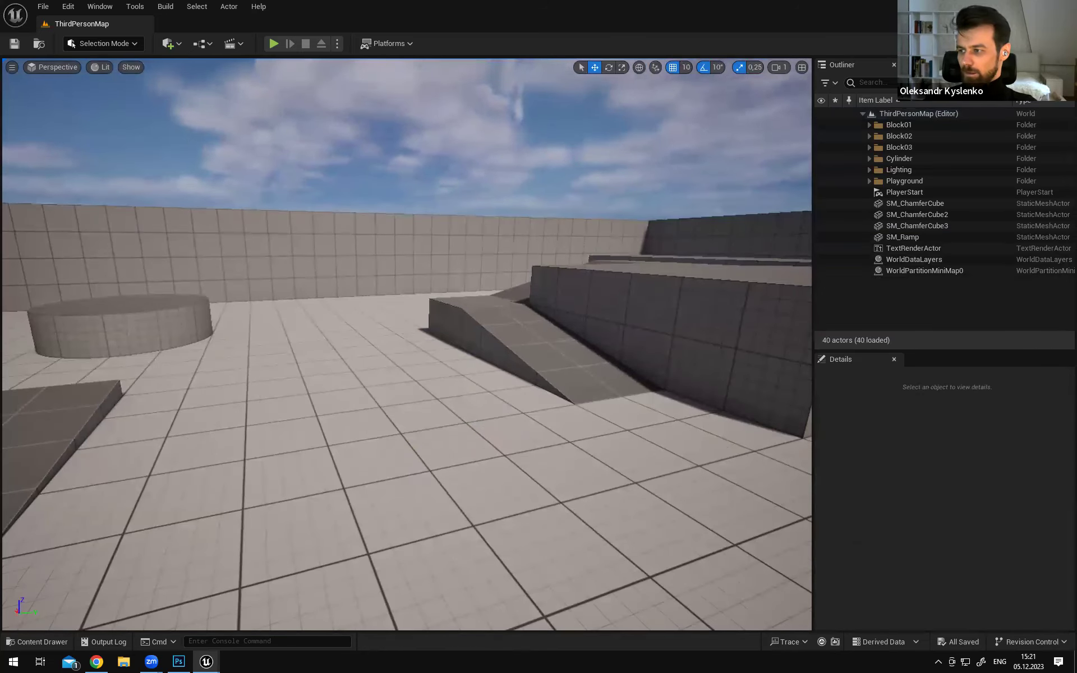
pyautogui.hotkey('alt', 'Tab')
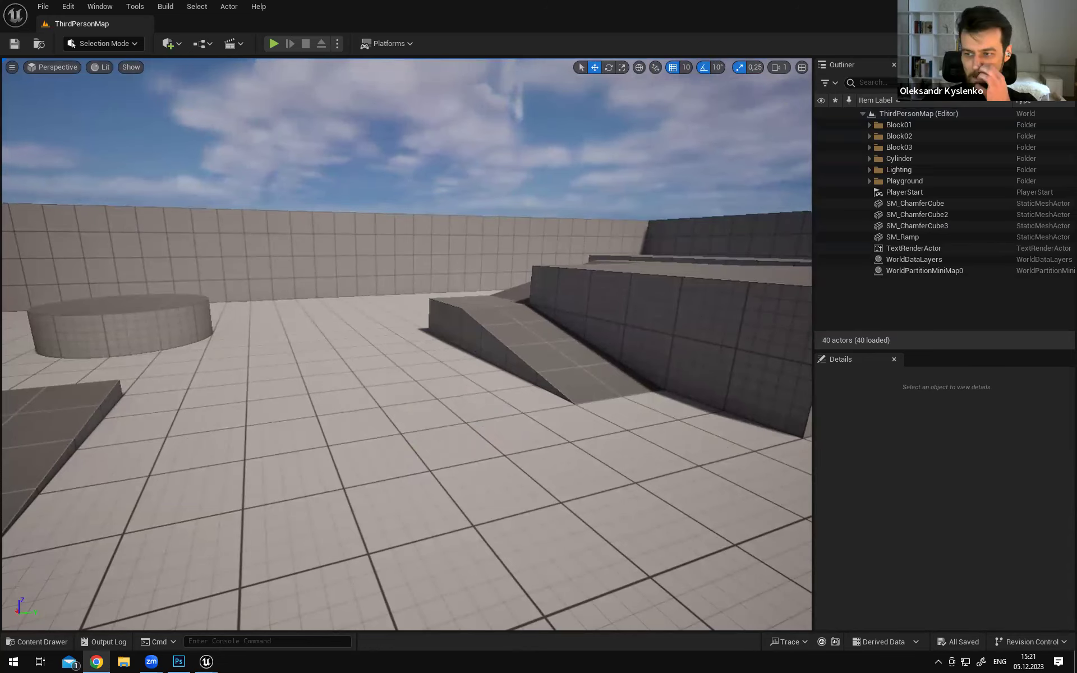
pyautogui.hotkey('alt', 'Tab')
pyautogui.moveTo(407, 344)
pyautogui.mouseDown(button='right')
pyautogui.moveTo(413, 370)
pyautogui.moveTo(414, 342)
pyautogui.mouseUp(button='right')
pyautogui.press('s')
pyautogui.press('w')
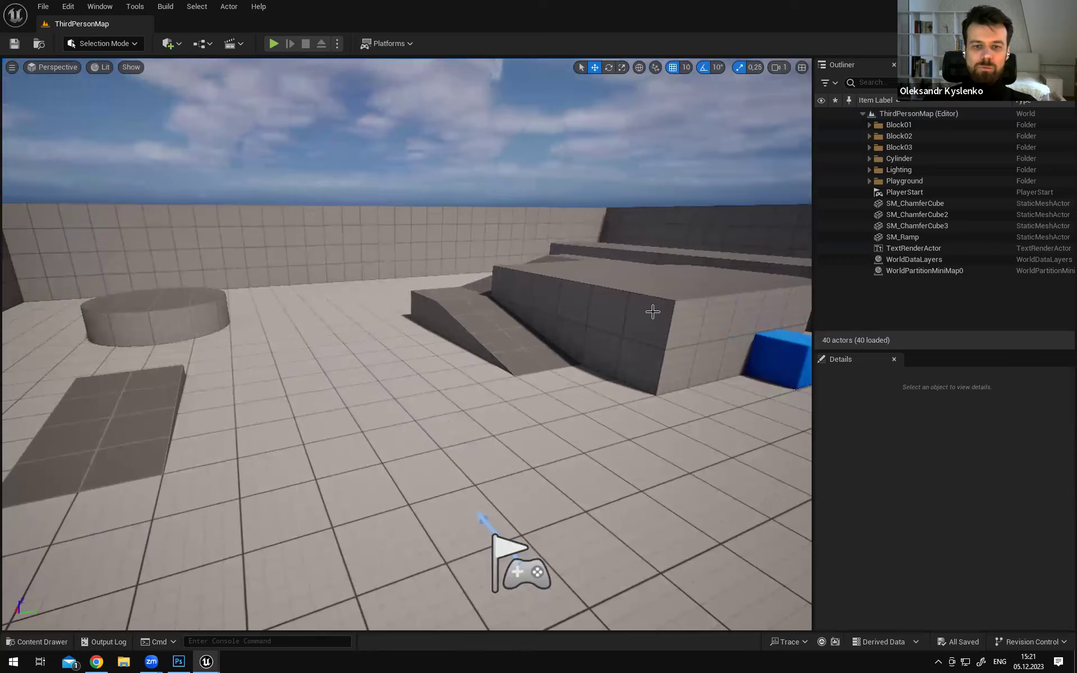
# Examine the list of available editor modes and select the SM_Ramp2 ramp in the ThirdPersonMap level
pyautogui.click(135, 44)
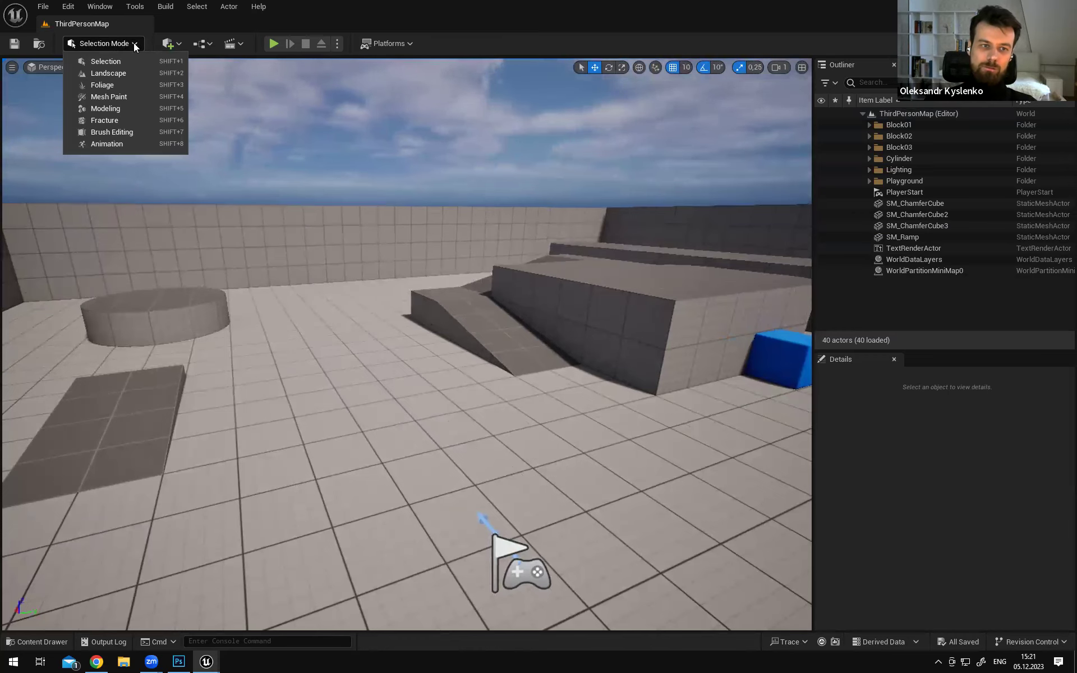
pyautogui.click(138, 45)
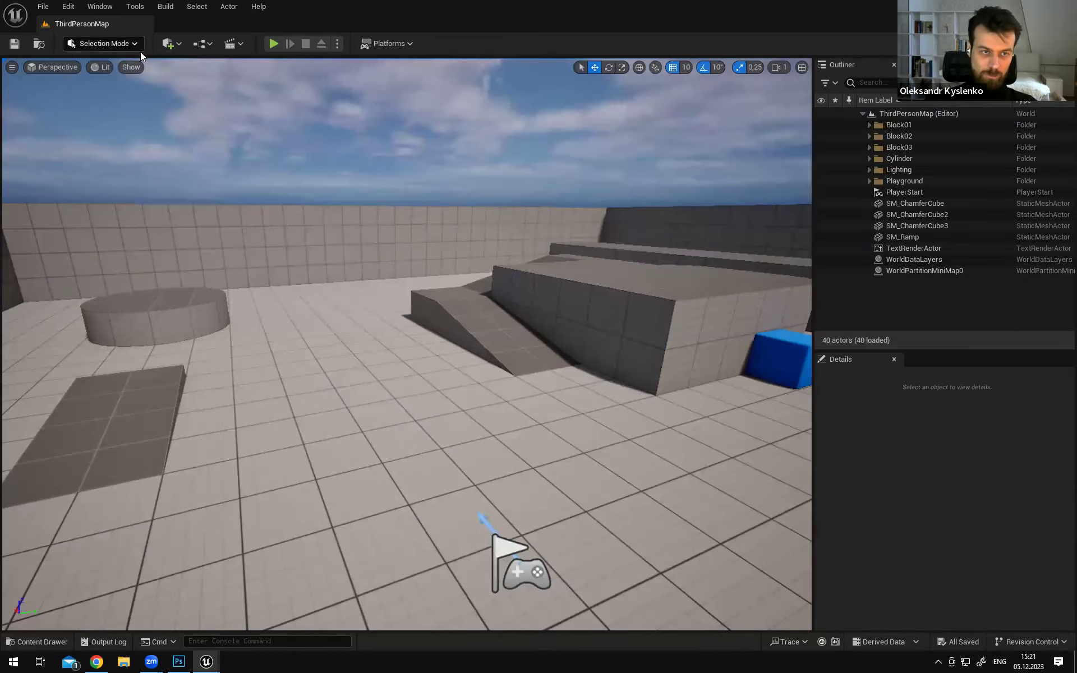
pyautogui.click(136, 44)
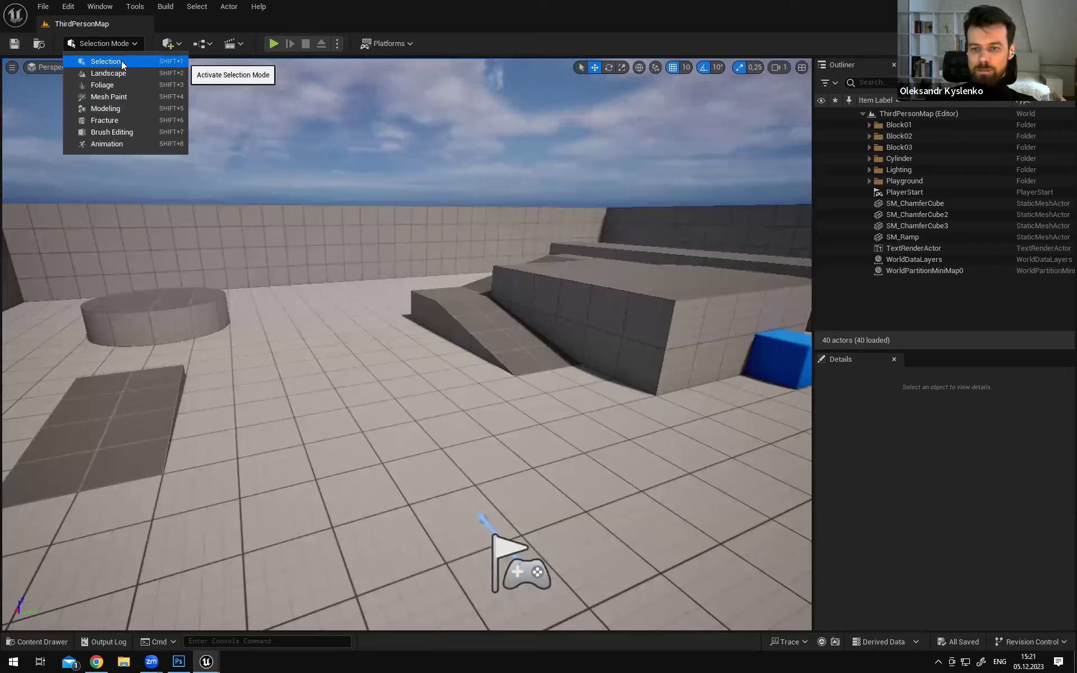
pyautogui.click(571, 329)
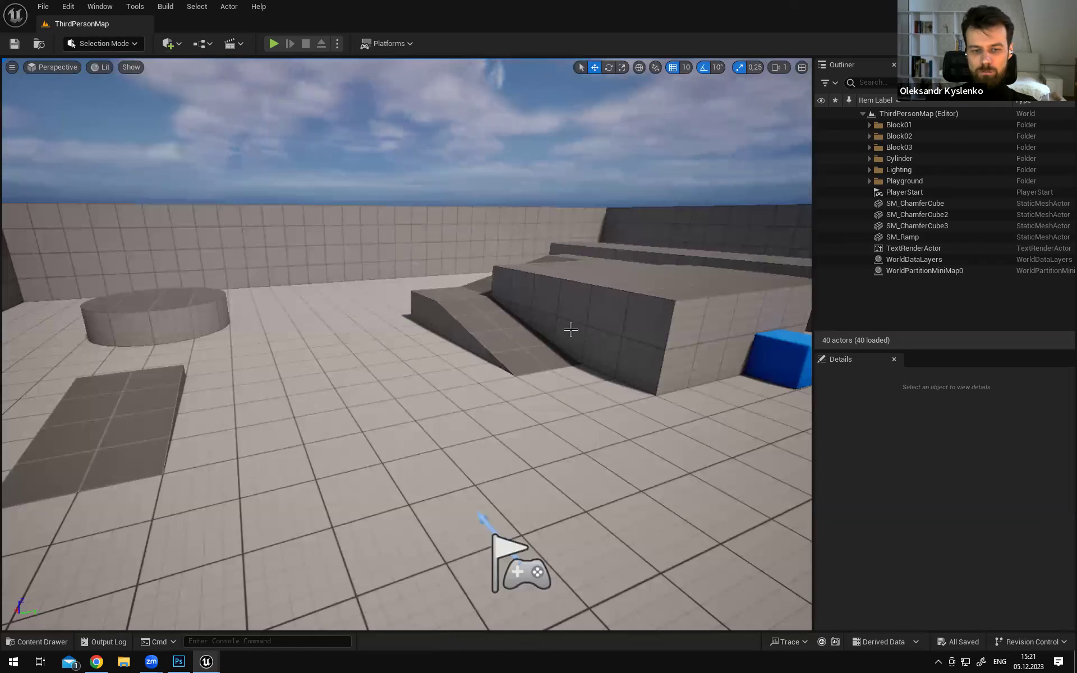
pyautogui.click(570, 329)
# Switch to Landscape mode and examine the new landscape settings and the preview grid over the level
pyautogui.click(135, 45)
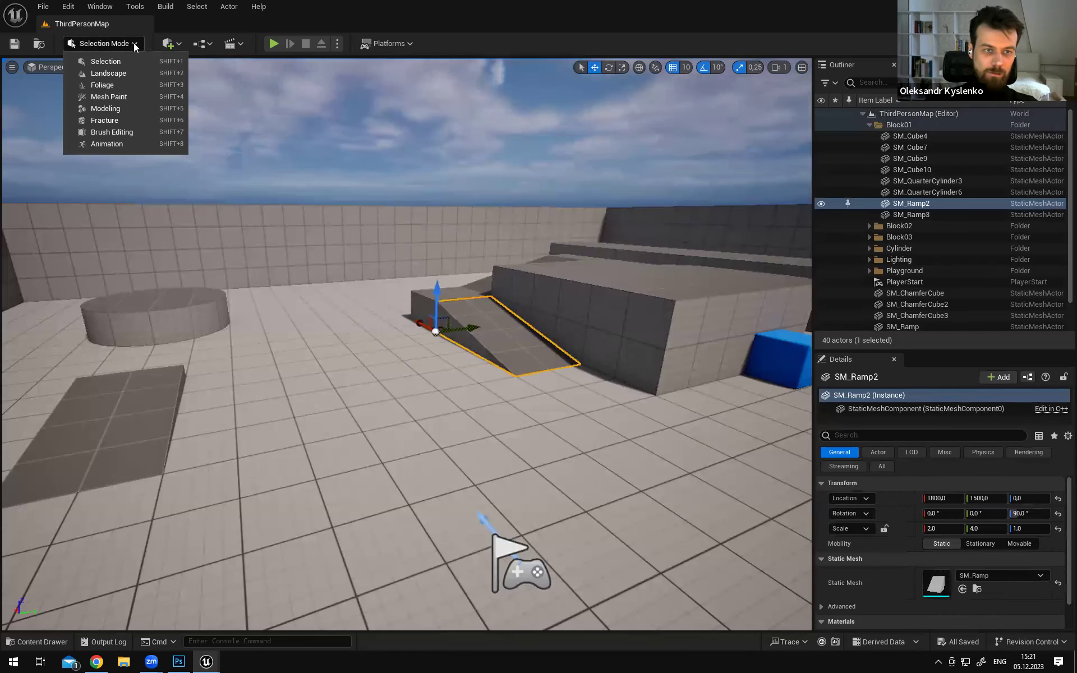
pyautogui.click(125, 74)
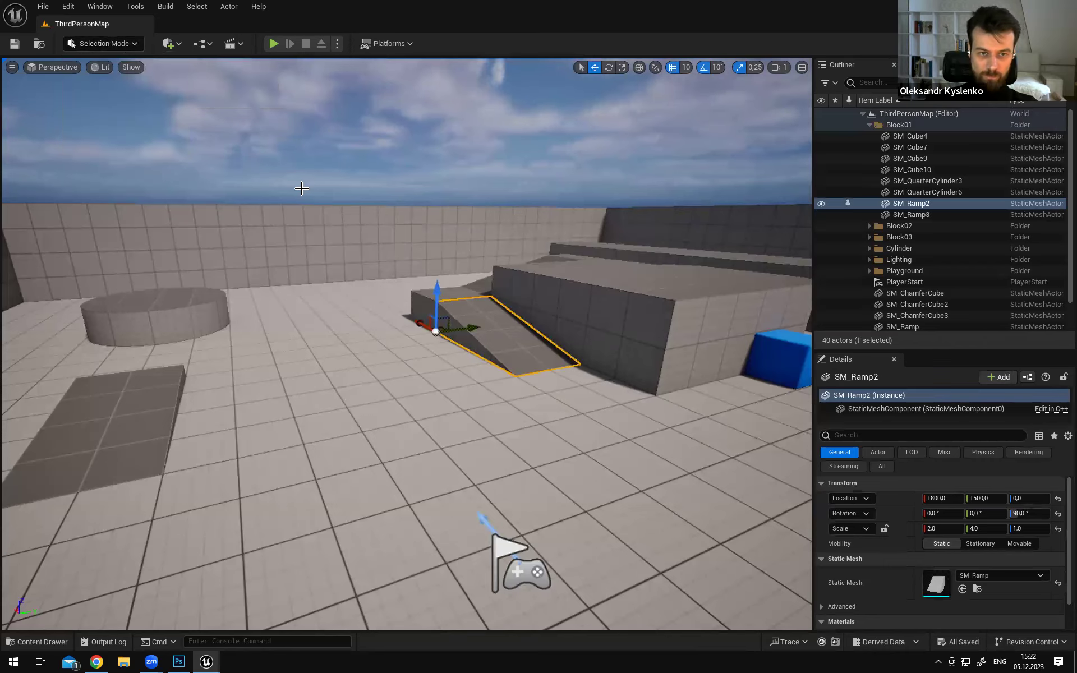
pyautogui.moveTo(510, 181); pyautogui.dragTo(500, 221, button='right')
pyautogui.press('s')
pyautogui.press('s')
pyautogui.press('s')
pyautogui.press('d')
pyautogui.press('w')
pyautogui.press('w')
pyautogui.press('a')
pyautogui.press('s')
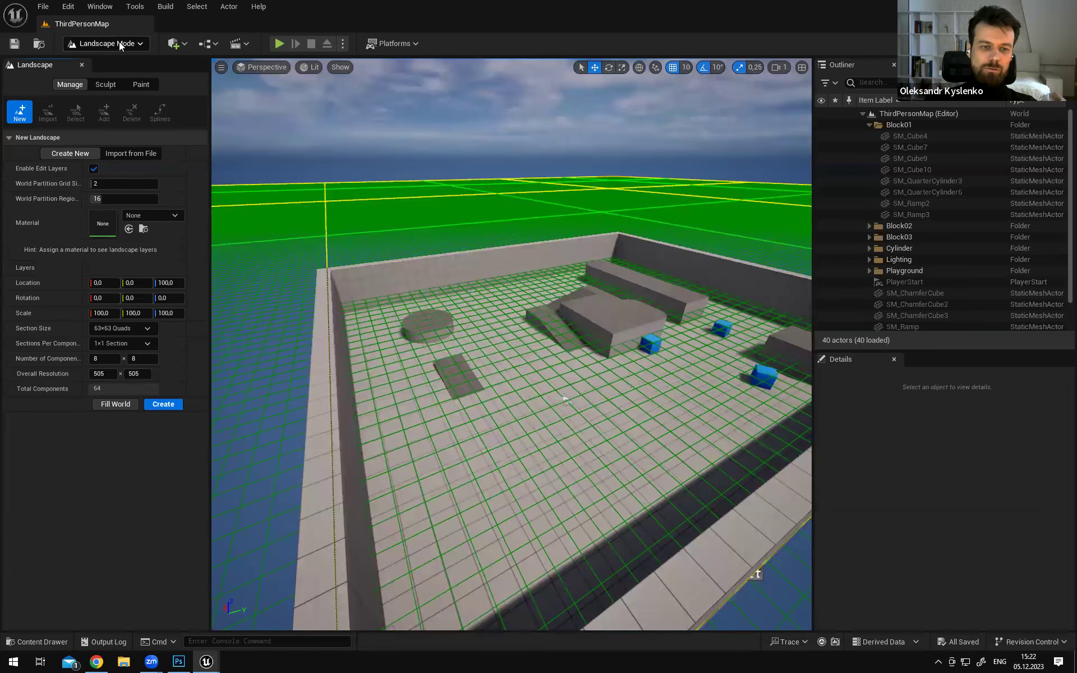
pyautogui.moveTo(404, 211); pyautogui.dragTo(403, 211, button='right')
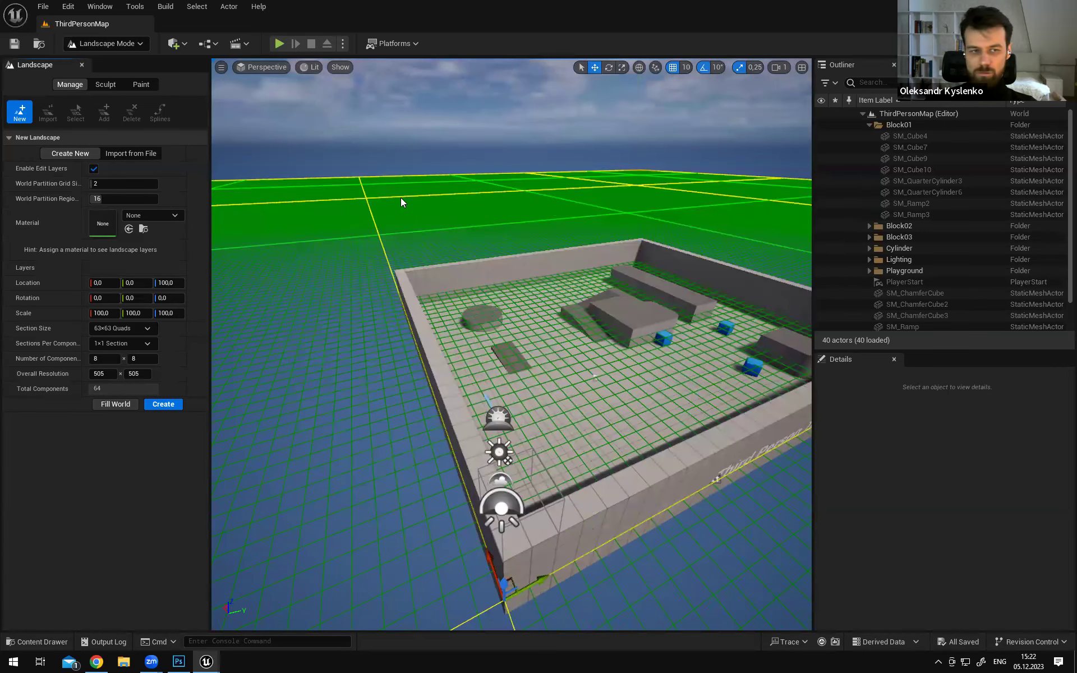
# Switch to Foliage mode and examine its painting tools and the level from several viewpoints
pyautogui.click(134, 44)
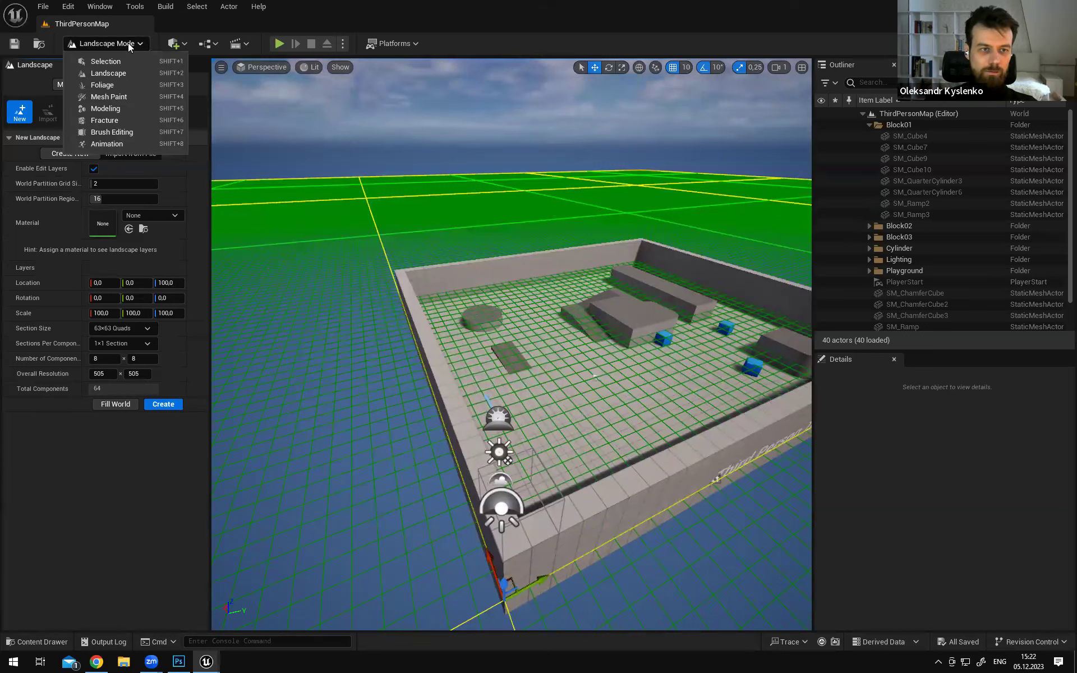
pyautogui.click(119, 85)
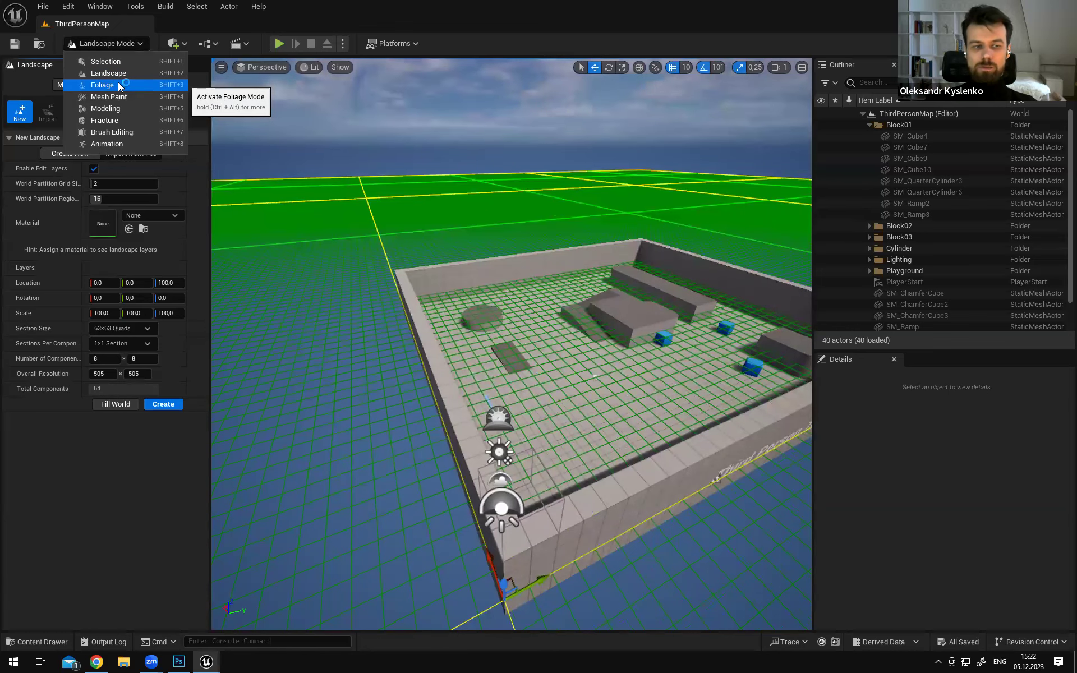
pyautogui.moveTo(473, 222); pyautogui.dragTo(496, 227, button='right')
pyautogui.press('w')
pyautogui.press('w')
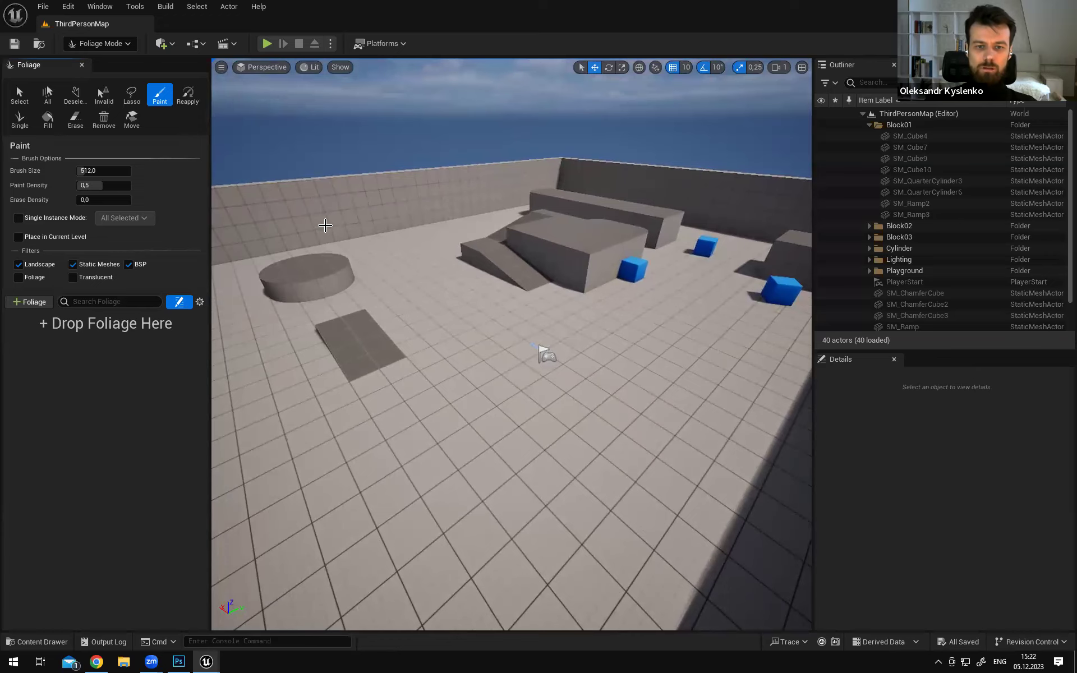
pyautogui.moveTo(426, 274); pyautogui.dragTo(426, 273, button='right')
pyautogui.press('d')
pyautogui.press('a')
pyautogui.press('s')
pyautogui.press('w')
pyautogui.moveTo(532, 348)
pyautogui.mouseDown(button='right')
pyautogui.moveTo(531, 337)
pyautogui.moveTo(540, 343)
pyautogui.mouseUp(button='right')
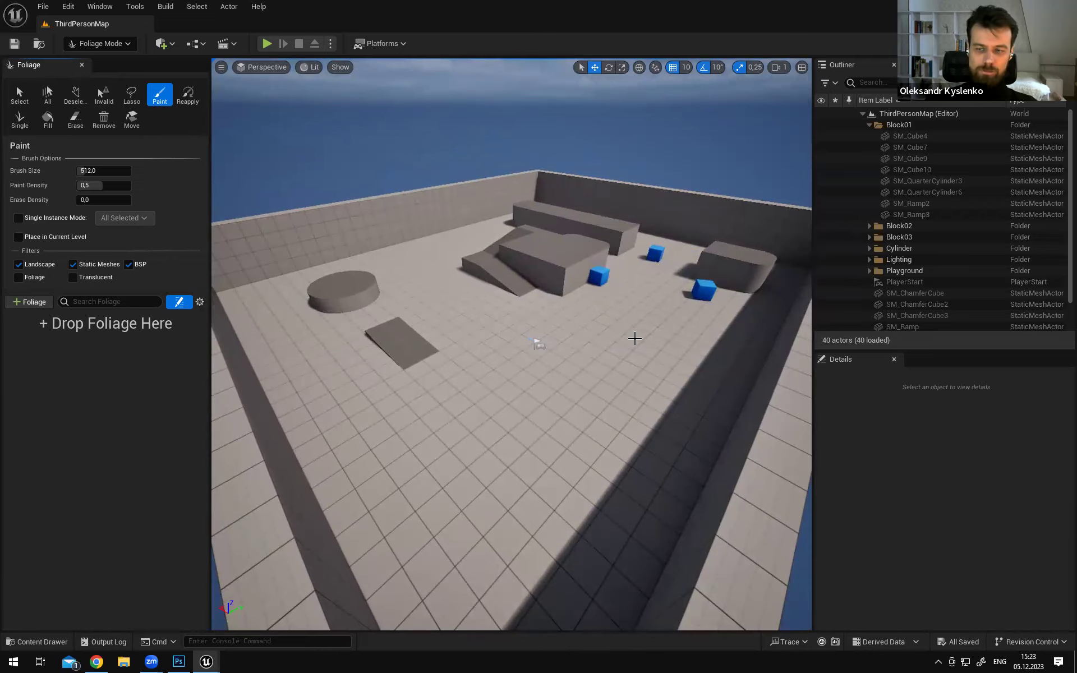
pyautogui.moveTo(686, 357); pyautogui.dragTo(696, 353, button='right')
pyautogui.moveTo(567, 348)
pyautogui.mouseDown(button='right')
pyautogui.moveTo(516, 336)
pyautogui.moveTo(686, 356)
pyautogui.moveTo(649, 327)
pyautogui.mouseUp(button='right')
pyautogui.press('w')
# Return the editor to Selection mode
pyautogui.click(101, 43)
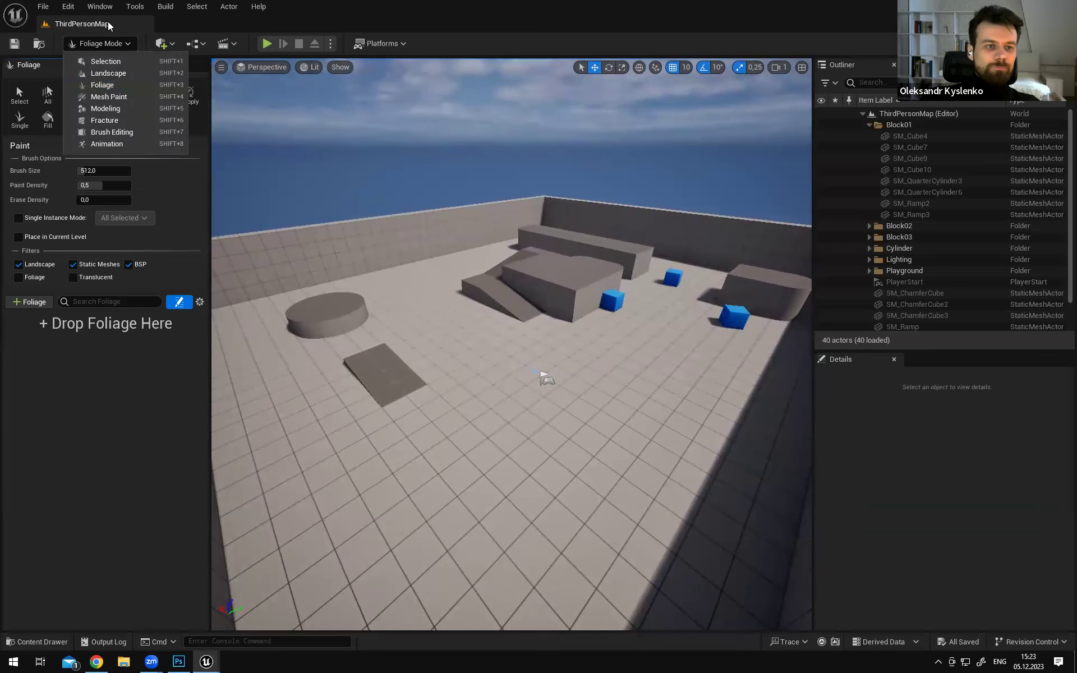
pyautogui.click(123, 45)
pyautogui.click(122, 45)
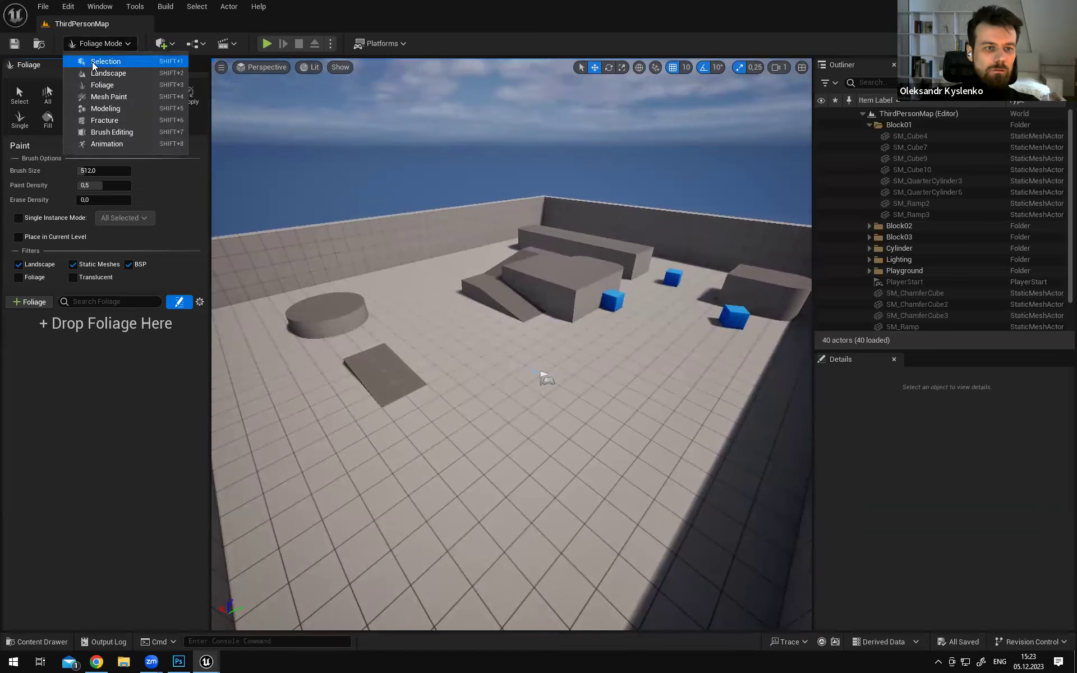
pyautogui.click(94, 63)
pyautogui.moveTo(508, 285)
pyautogui.mouseDown(button='right')
pyautogui.moveTo(477, 268)
pyautogui.moveTo(512, 277)
pyautogui.mouseUp(button='right')
pyautogui.press('w')
pyautogui.press('s')
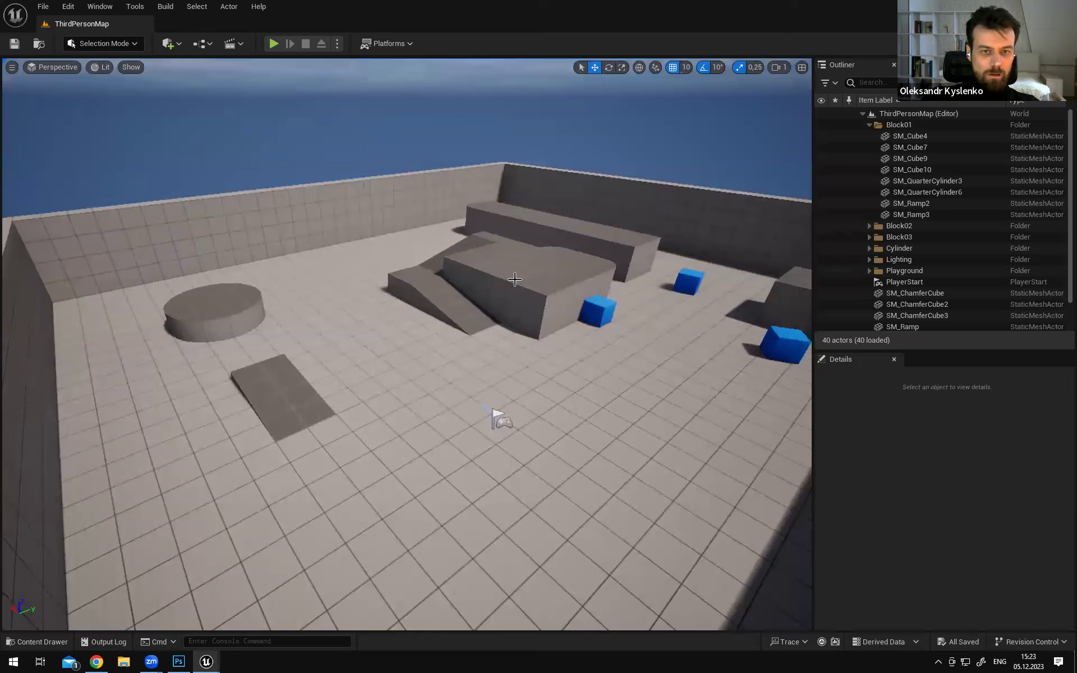
# Switch to the Epic Games Launcher and open the Unreal Engine Library
pyautogui.click(938, 662)
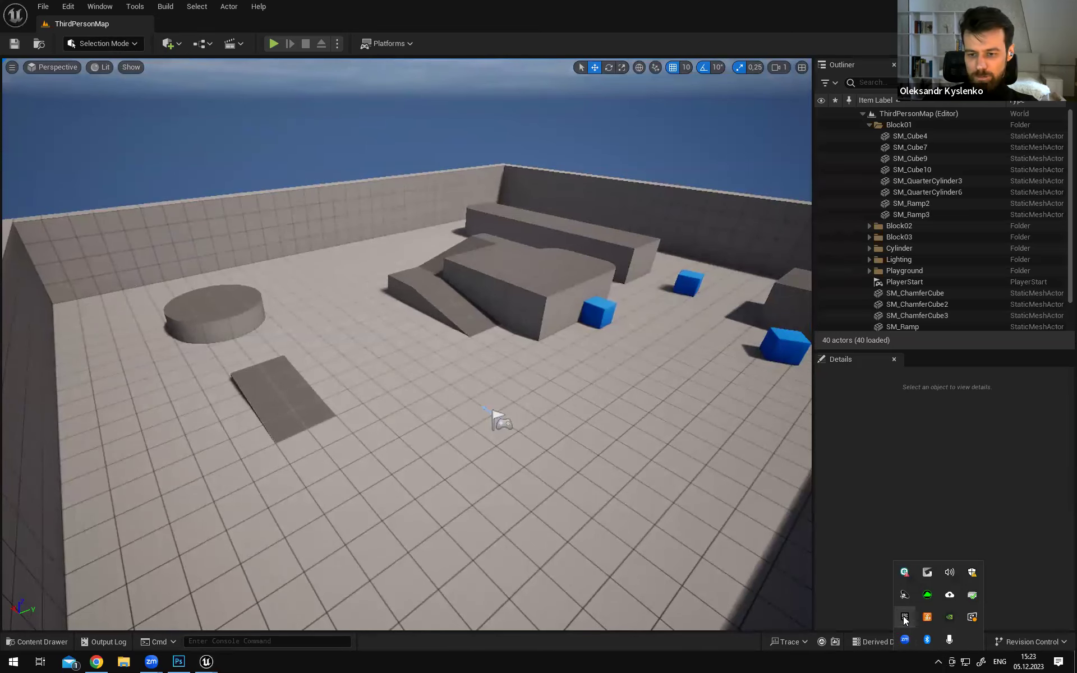
pyautogui.click(938, 660)
pyautogui.moveTo(511, 275); pyautogui.dragTo(528, 337, button='right')
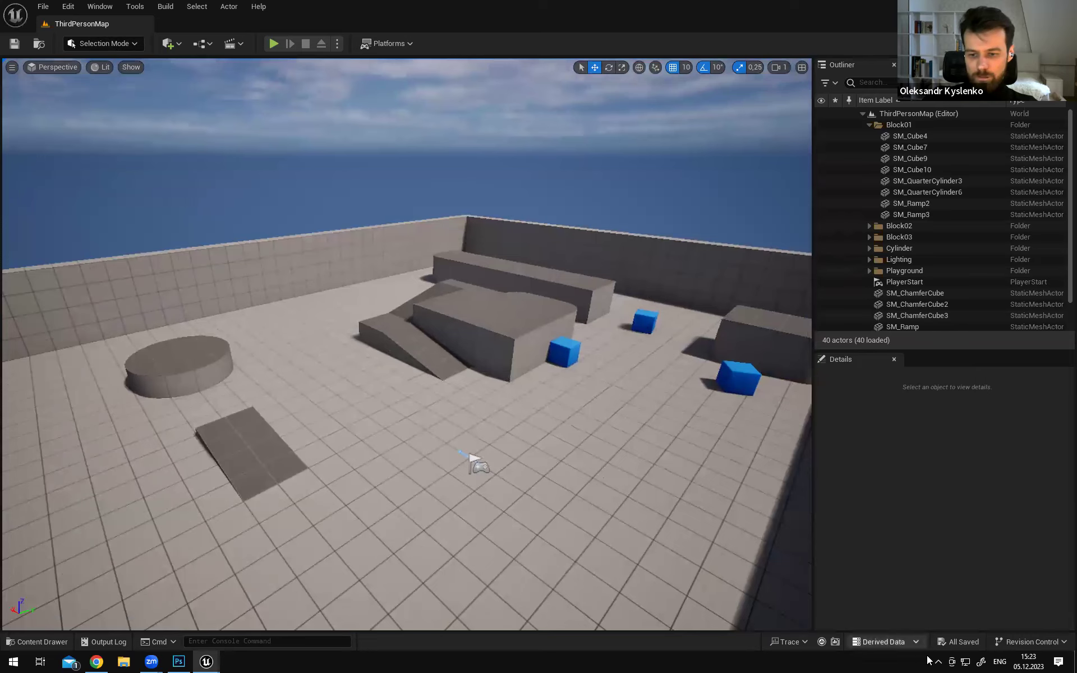
pyautogui.click(938, 662)
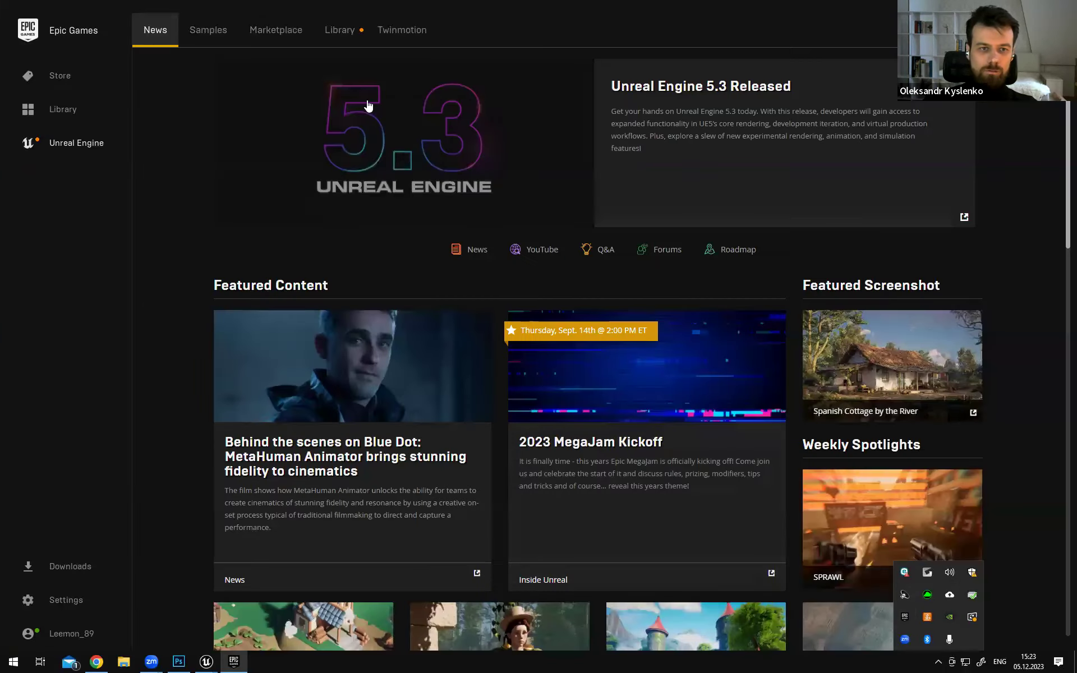
pyautogui.click(339, 30)
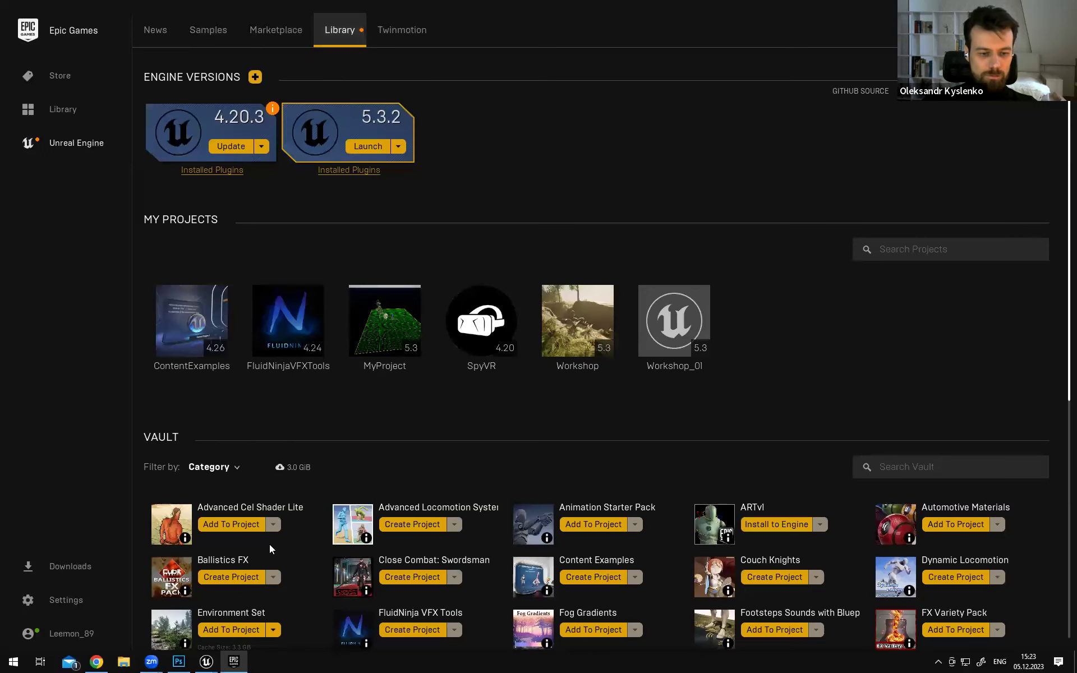
# Close the Unreal Editor window containing ThirdPersonMap
pyautogui.moveTo(206, 661)
pyautogui.click(221, 614)
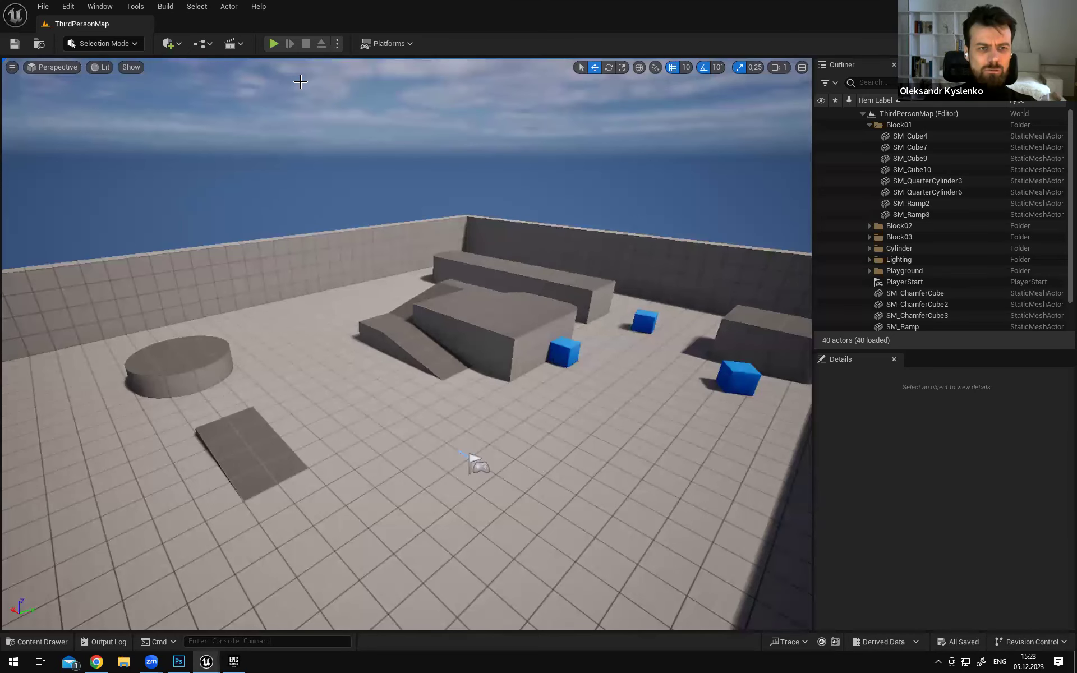
pyautogui.click(1064, 7)
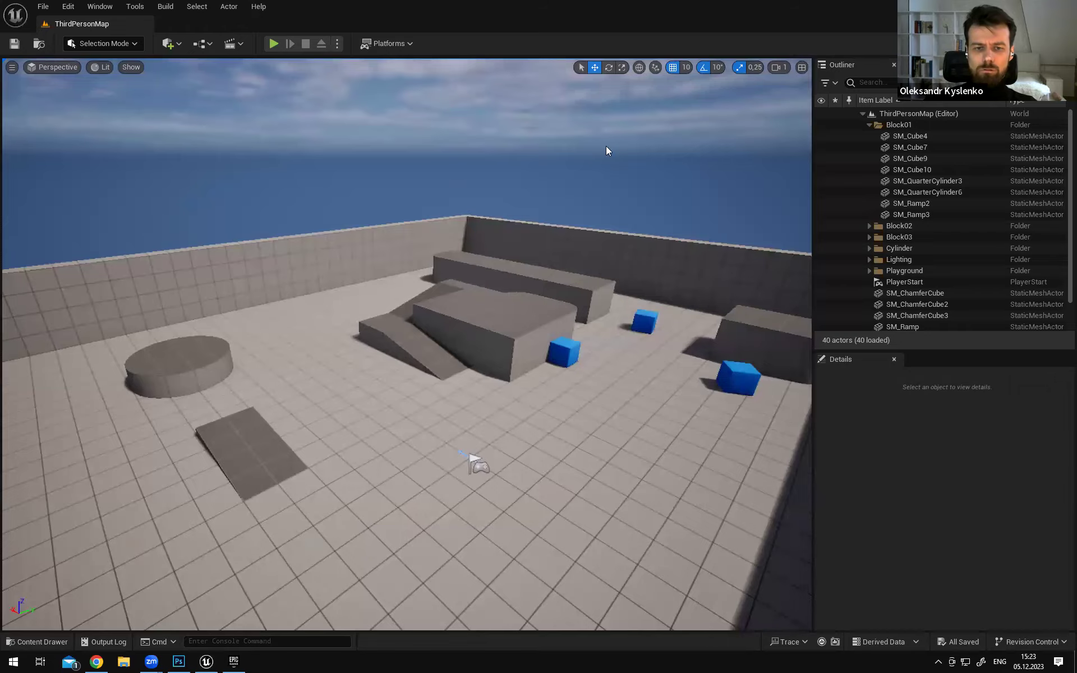
# Look through the Vault assets and check the engine compatibility of Open World Demo Collection and Procedural Nature Pack Vol.1
pyautogui.scroll(-2, 822, 333)
pyautogui.scroll(-2, 822, 332)
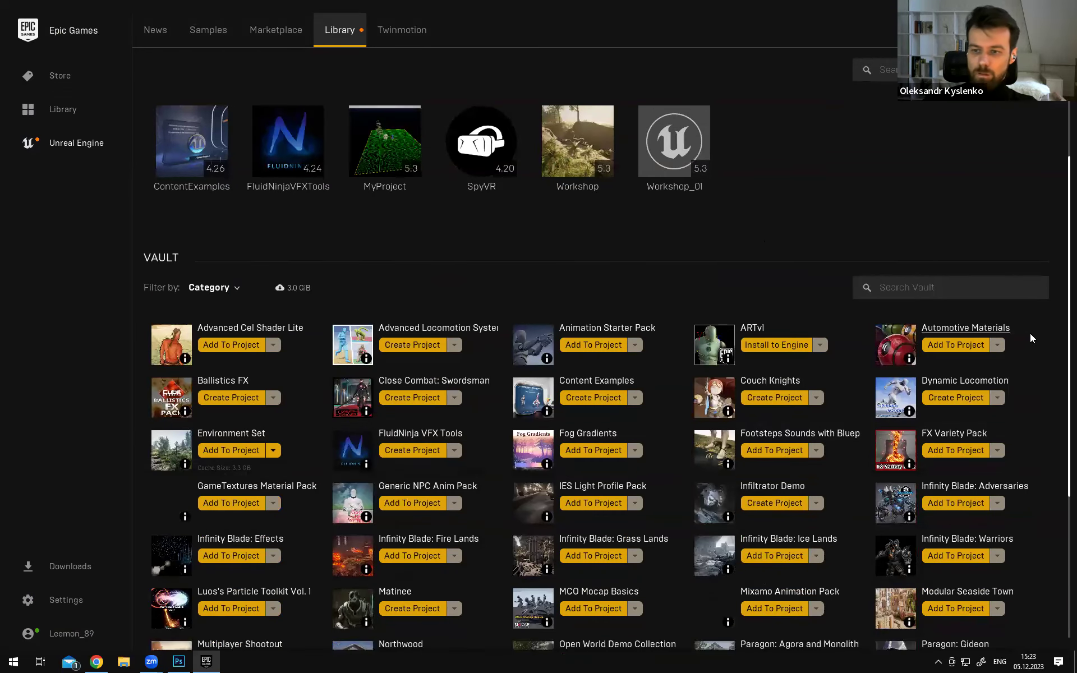
pyautogui.scroll(-2, 1060, 383)
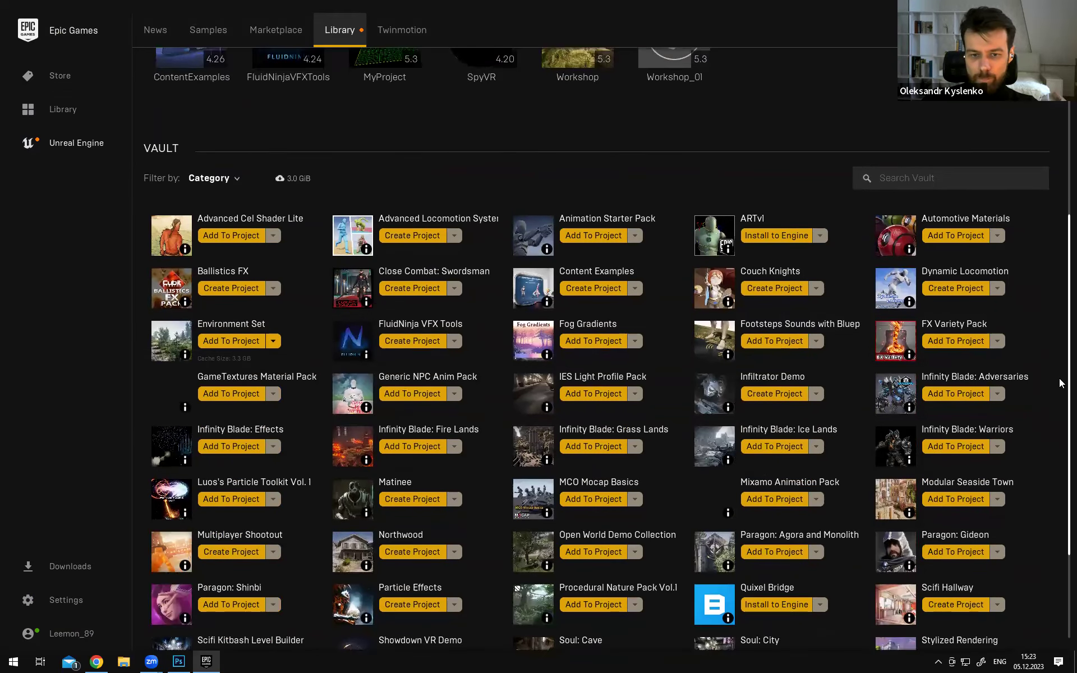
pyautogui.scroll(-2, 1060, 383)
pyautogui.scroll(-1, 1060, 433)
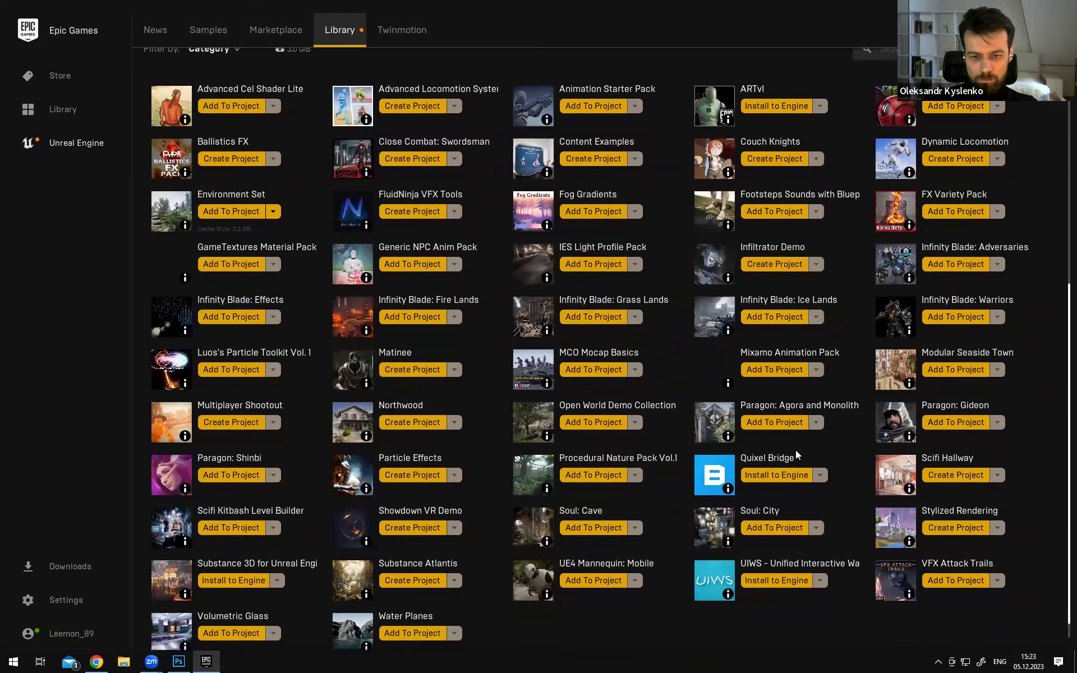
pyautogui.moveTo(546, 437)
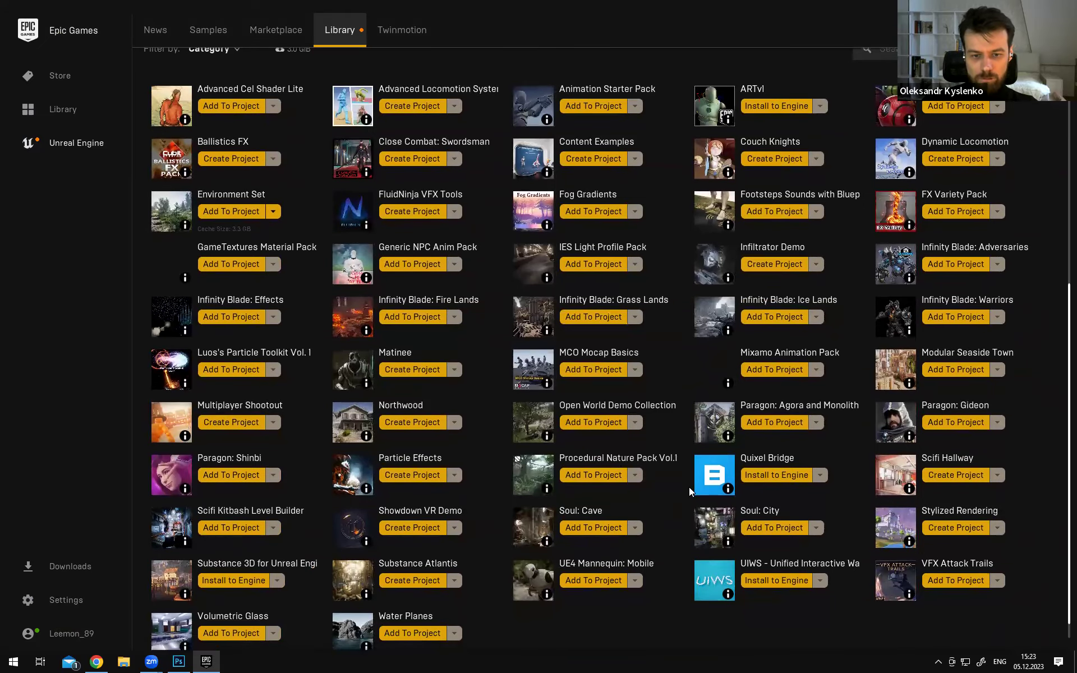
pyautogui.moveTo(548, 488)
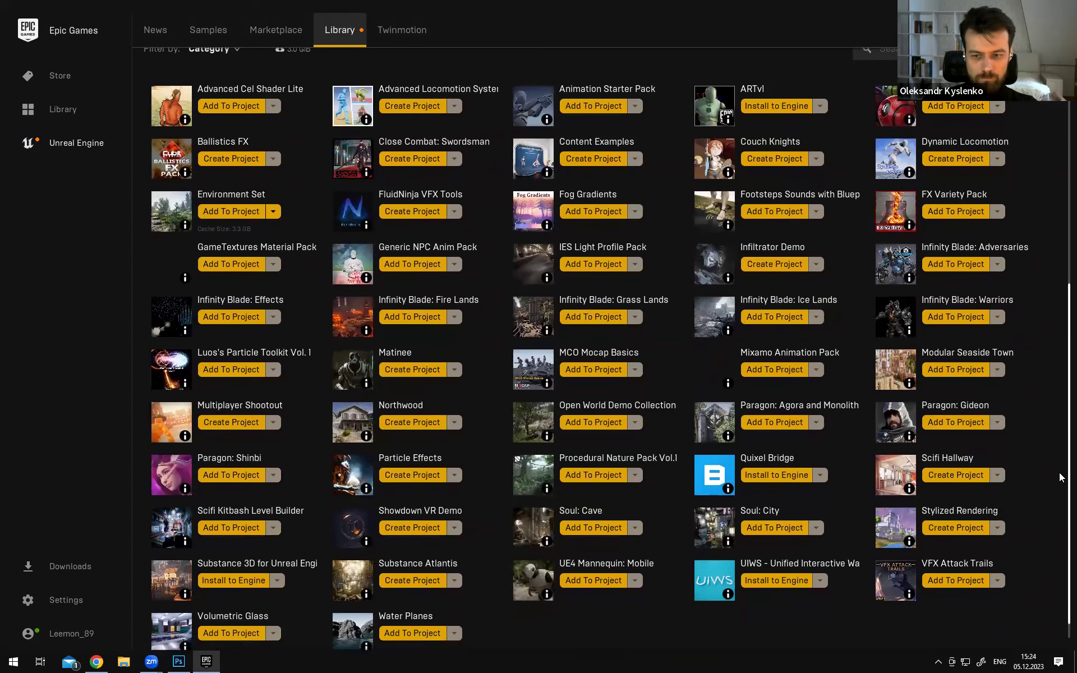
pyautogui.scroll(-1, 1061, 499)
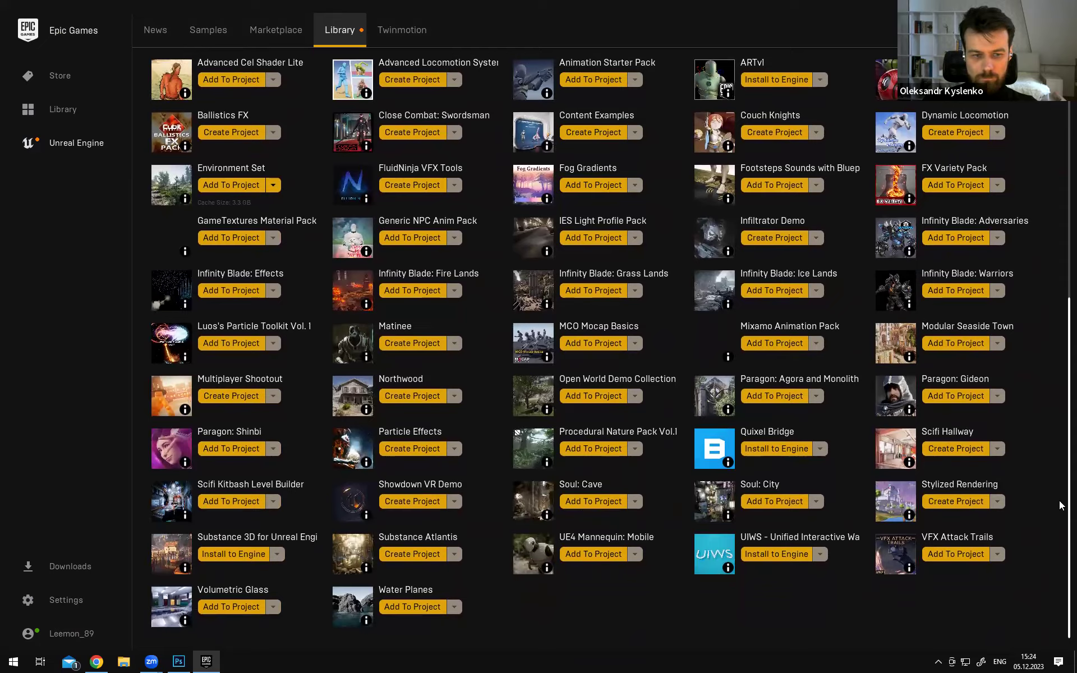
# Review the projects and Vault assets again, checking the supported engine versions of Procedural Nature Pack Vol.1 and Soul: Cave
pyautogui.scroll(8, 1060, 186)
pyautogui.scroll(-3, 1059, 319)
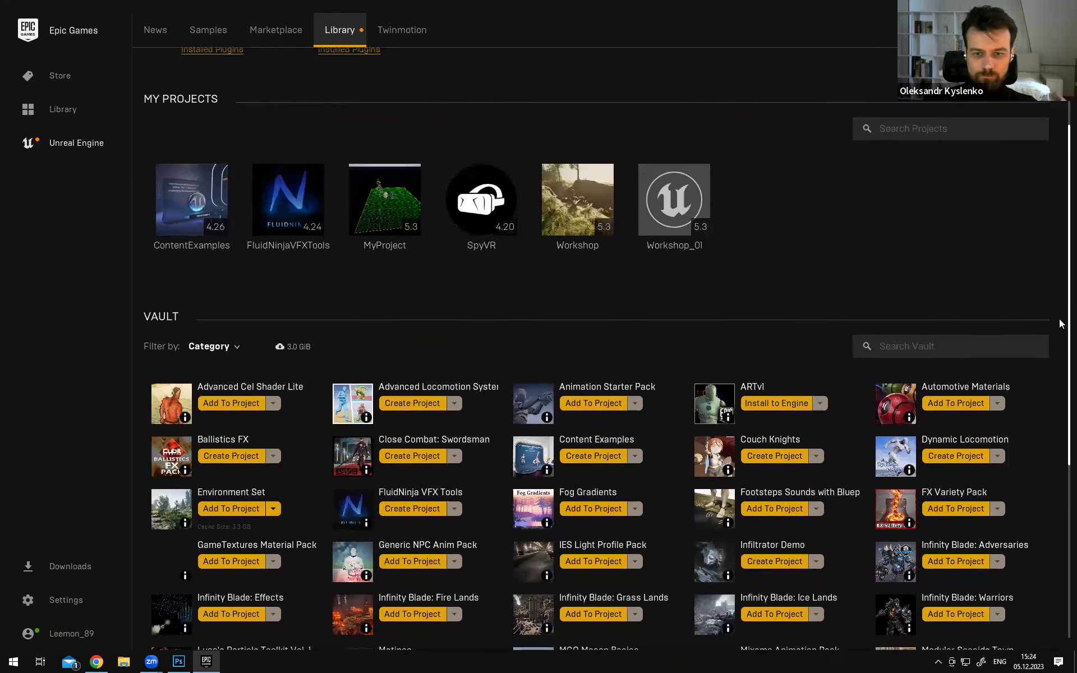
pyautogui.scroll(-3, 1058, 319)
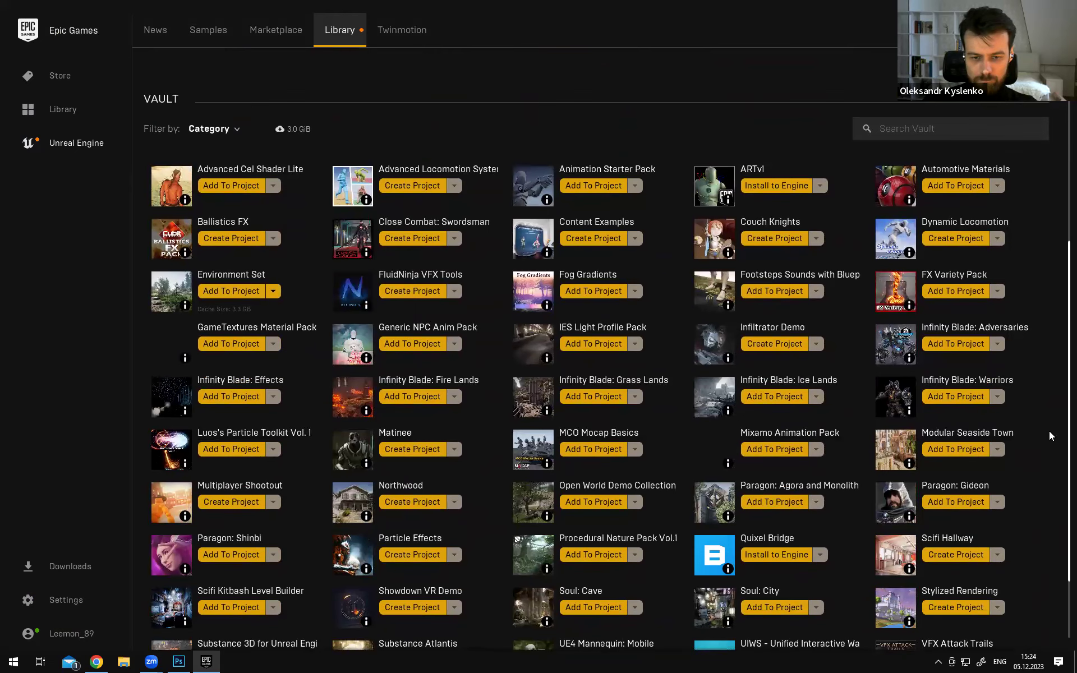
pyautogui.scroll(-1, 1049, 436)
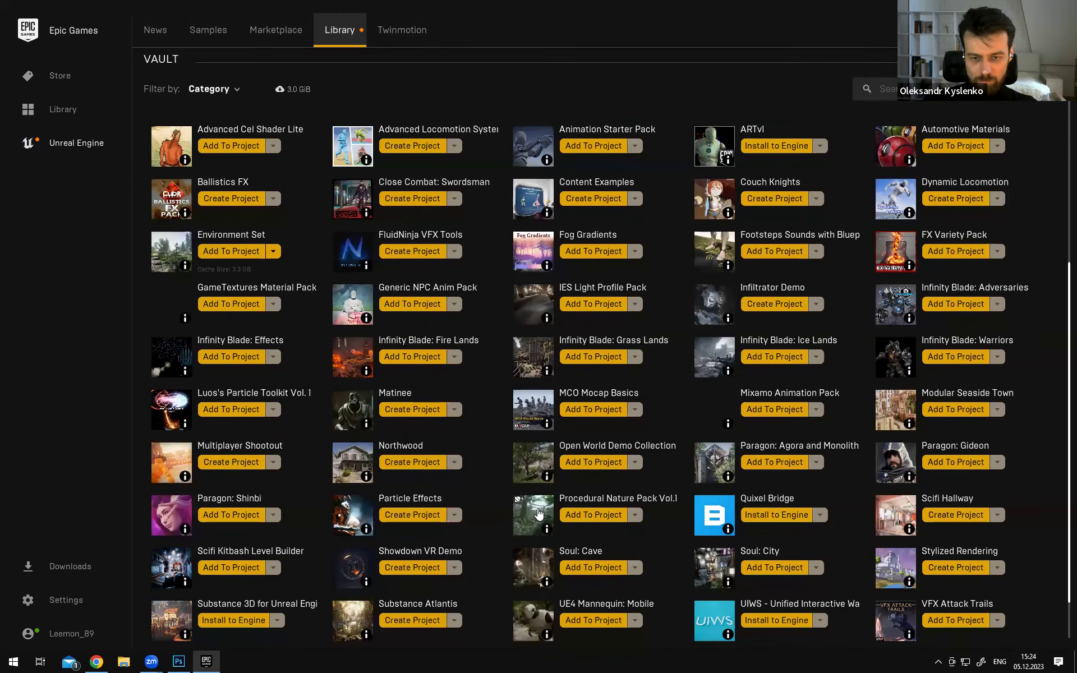
pyautogui.moveTo(548, 530)
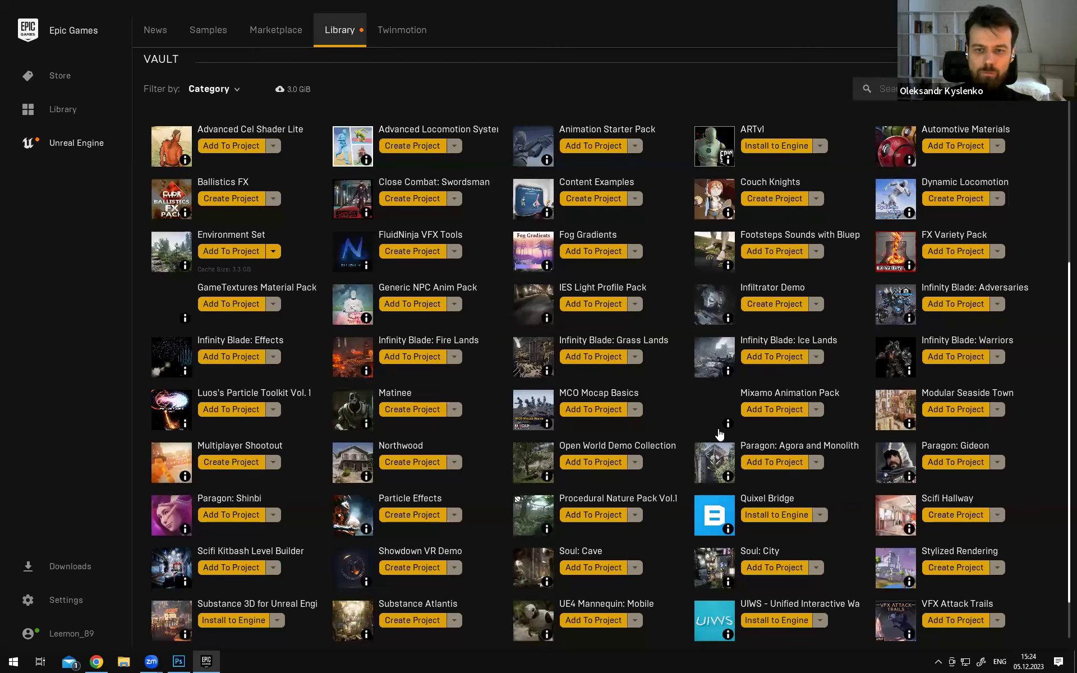
pyautogui.scroll(3, 675, 435)
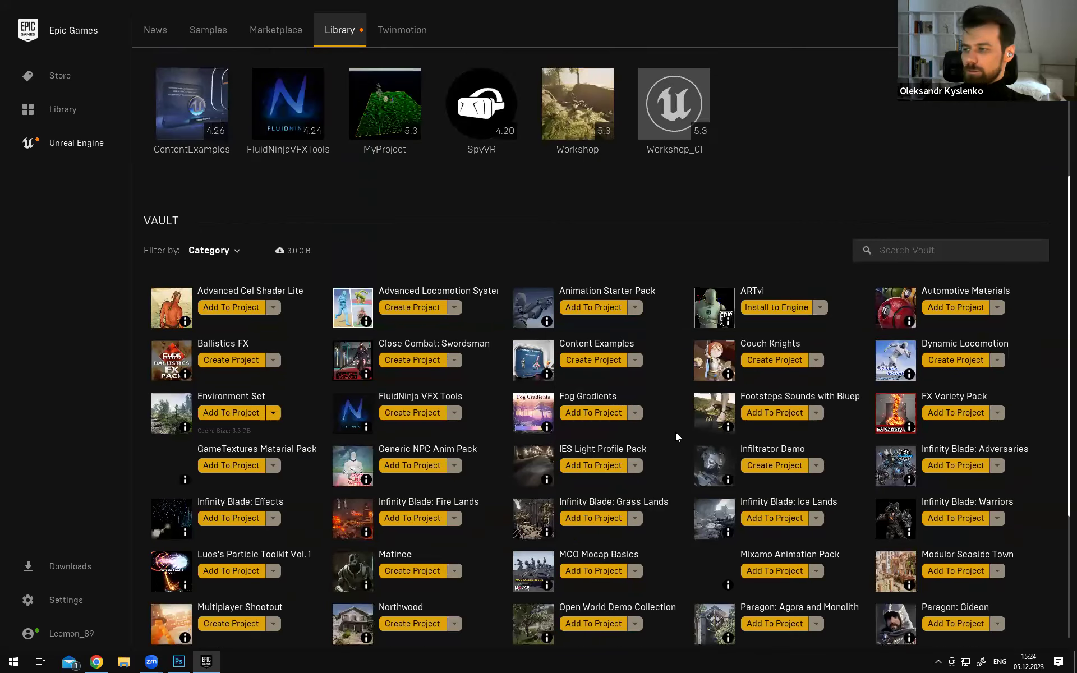
pyautogui.scroll(-5, 676, 432)
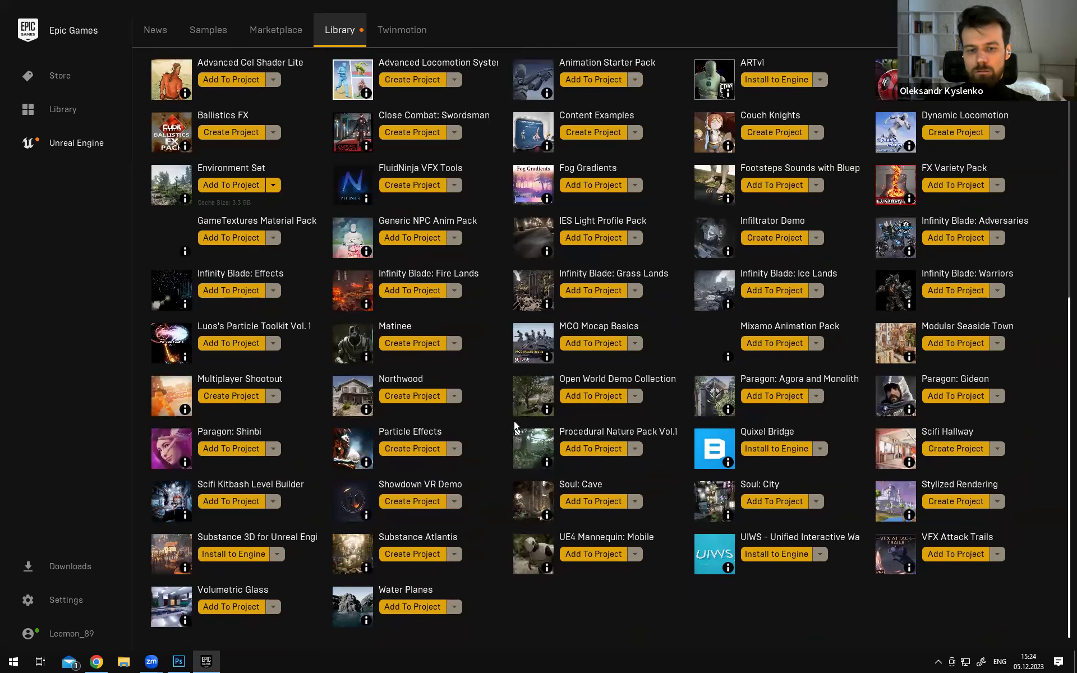
pyautogui.scroll(3, 495, 452)
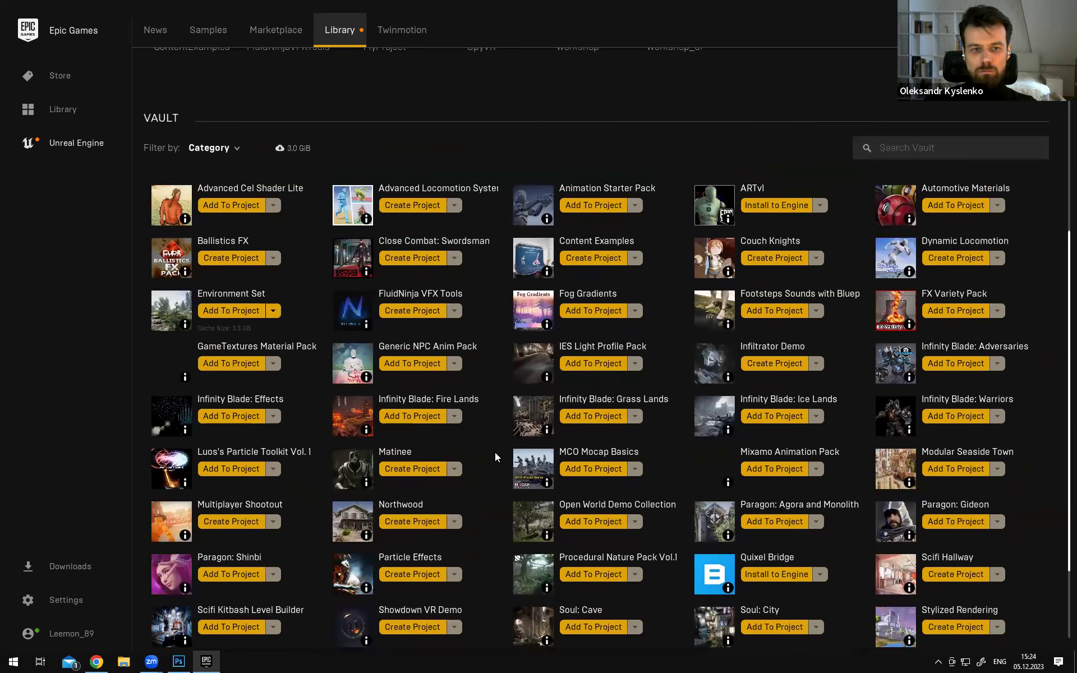
pyautogui.scroll(-3, 495, 452)
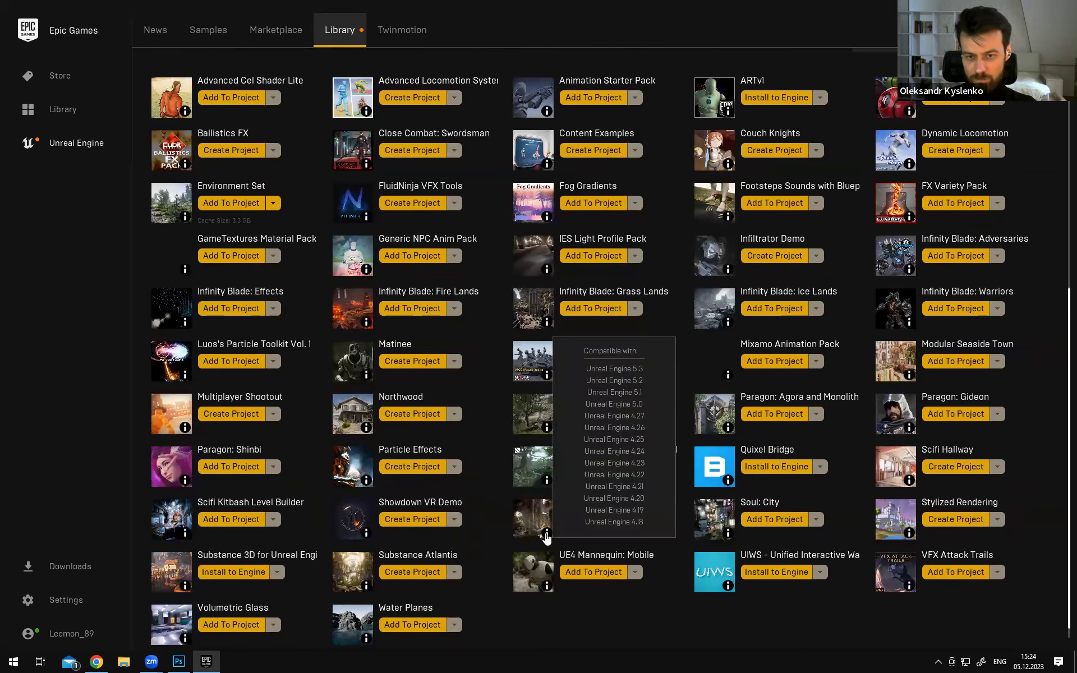
# Check the supported engine versions of UE4 Mannequin: Mobile and look through the Vault assets once more
pyautogui.moveTo(549, 587)
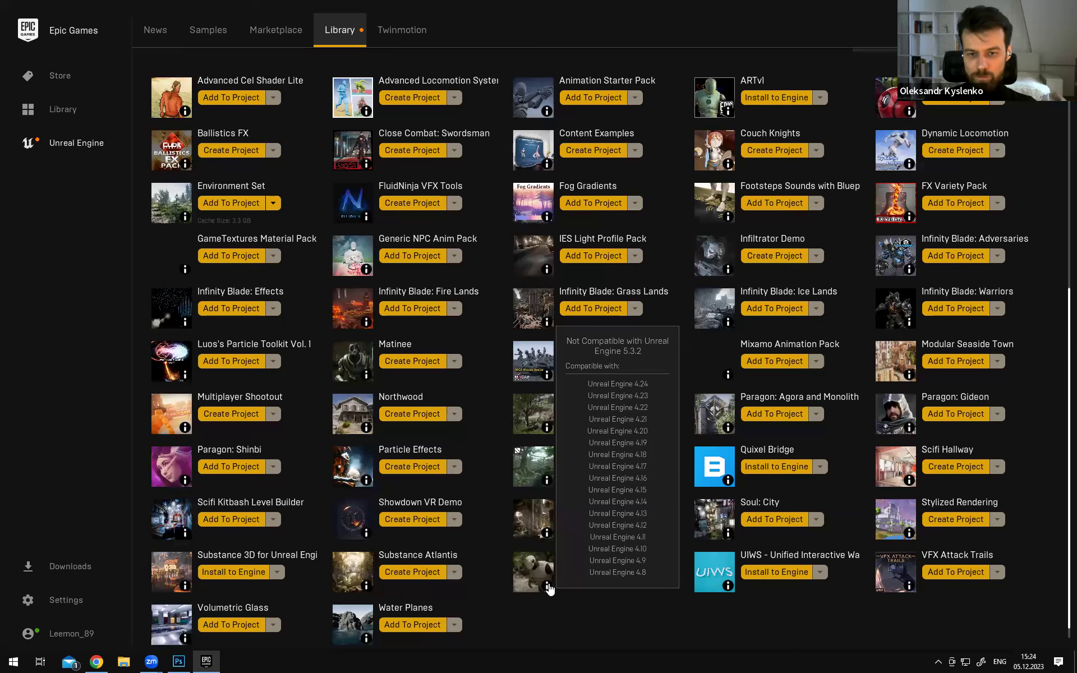
pyautogui.scroll(5, 619, 403)
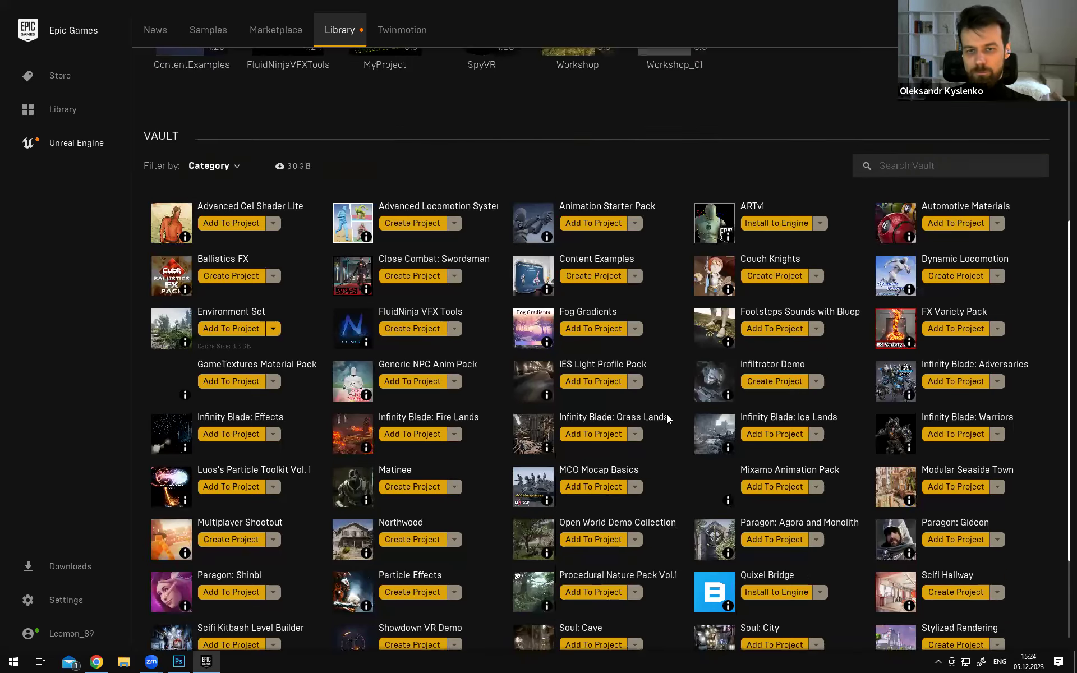
pyautogui.scroll(-5, 750, 237)
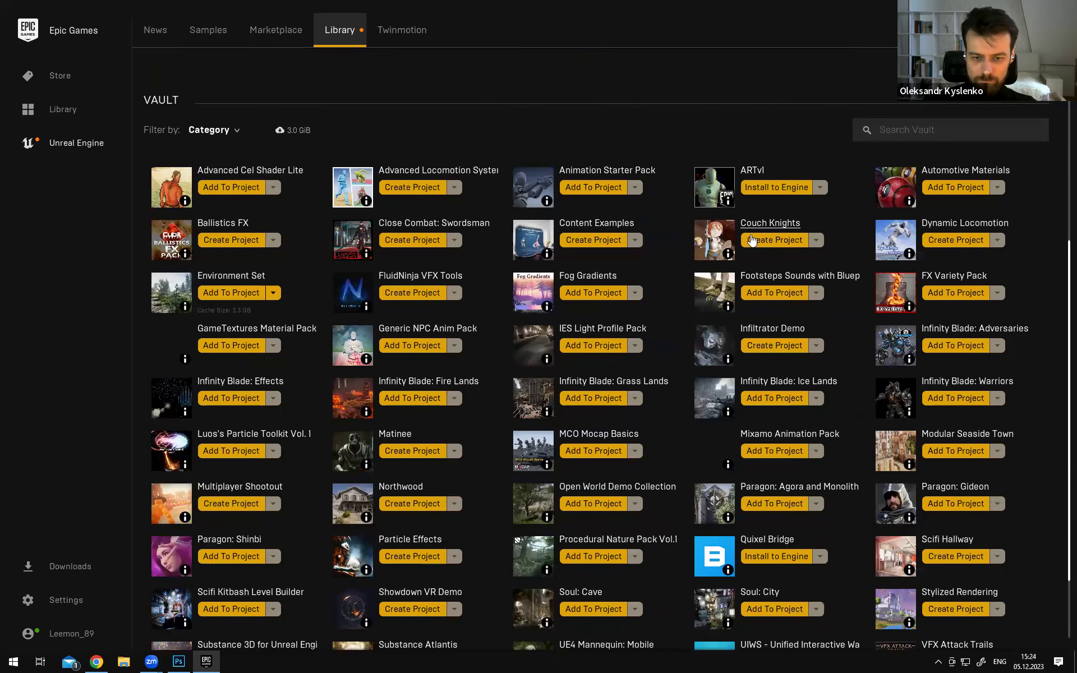
pyautogui.scroll(-2, 705, 359)
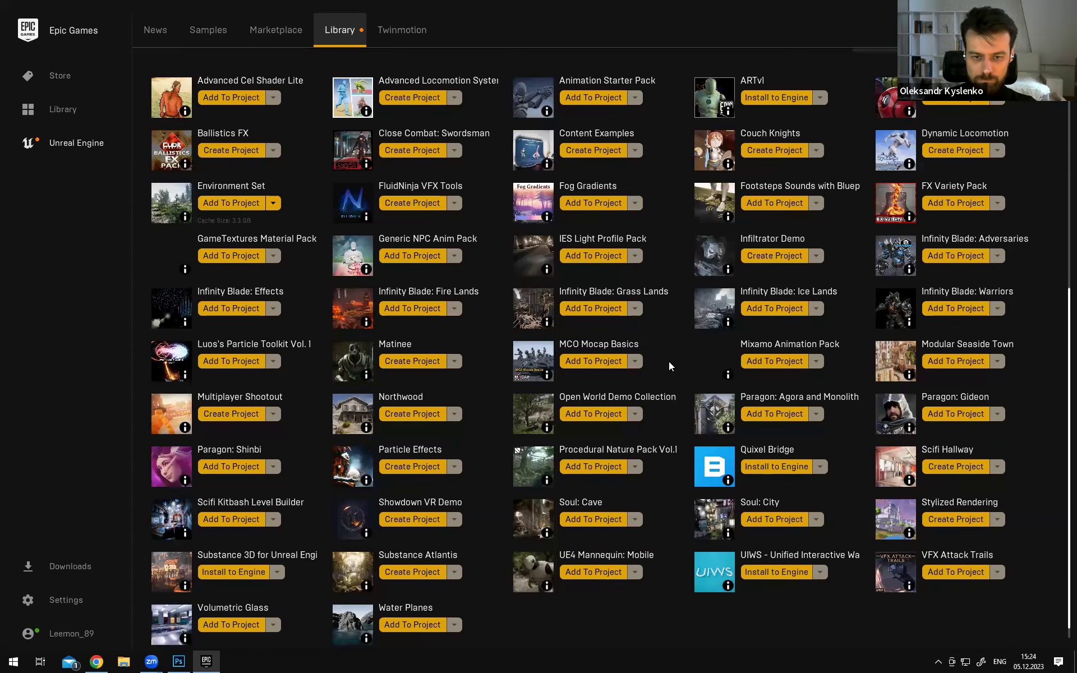
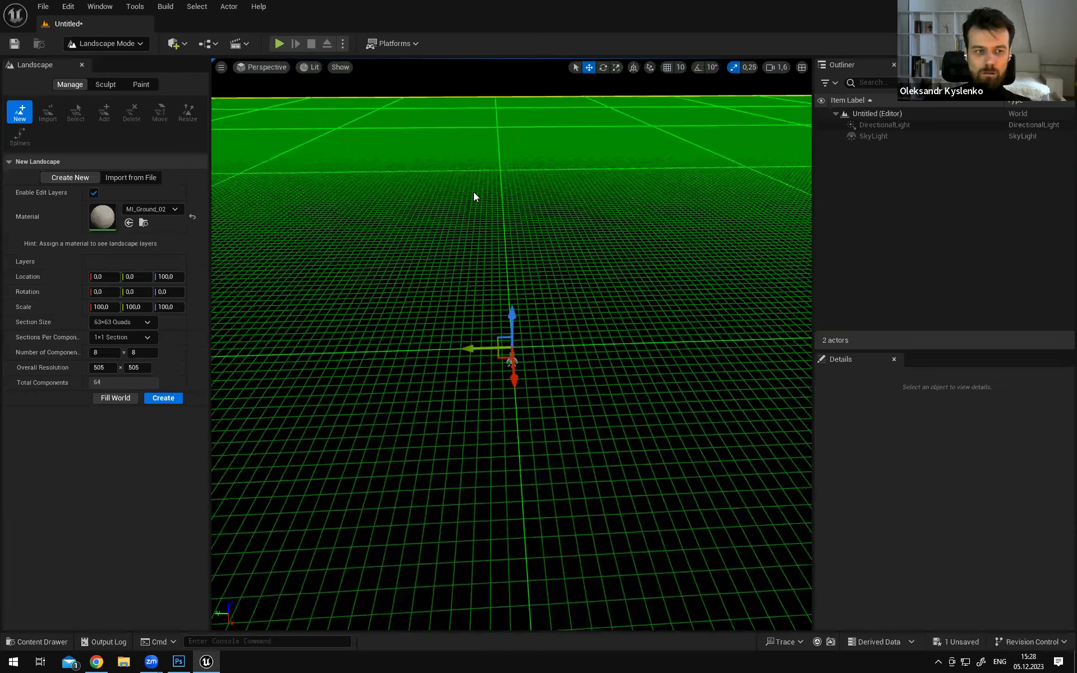
# Reset the new landscape's material to None
pyautogui.click(193, 216)
pyautogui.moveTo(585, 266); pyautogui.dragTo(586, 261, button='right')
pyautogui.press('w')
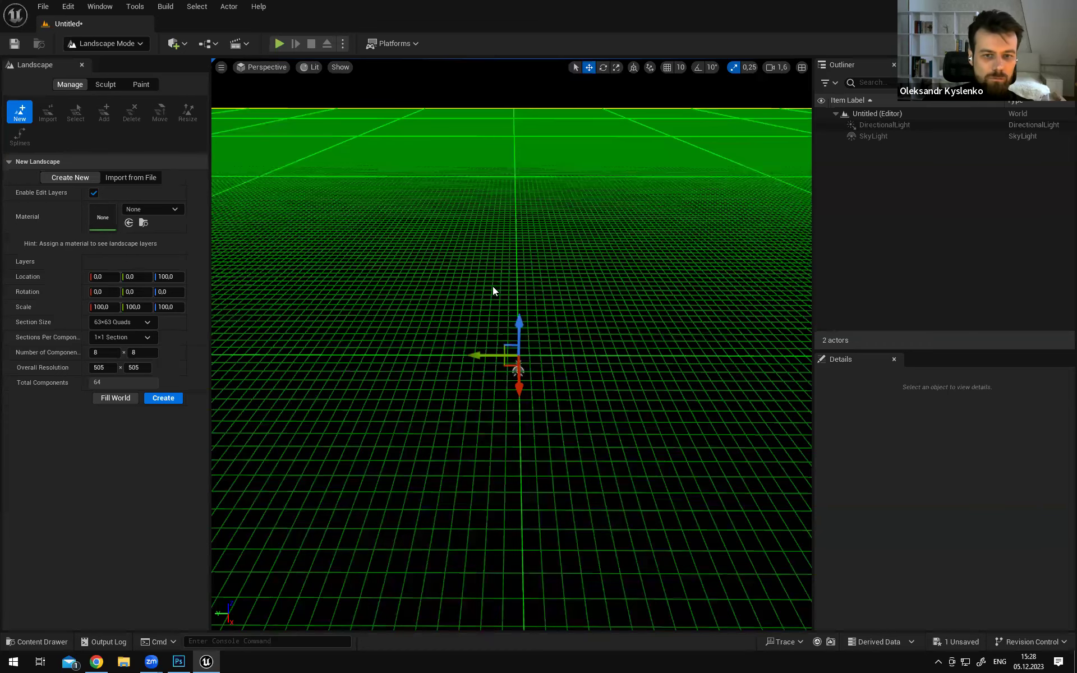
pyautogui.moveTo(587, 261); pyautogui.dragTo(584, 257, button='right')
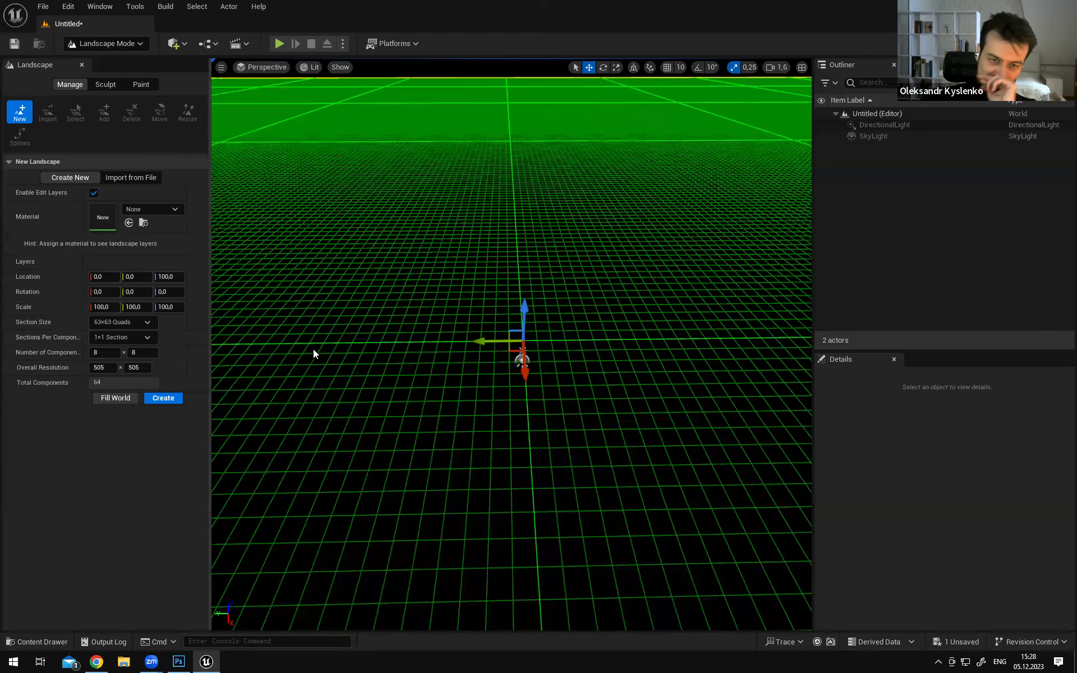
pyautogui.moveTo(512, 306); pyautogui.dragTo(506, 310, button='right')
pyautogui.moveTo(441, 360); pyautogui.dragTo(440, 361, button='right')
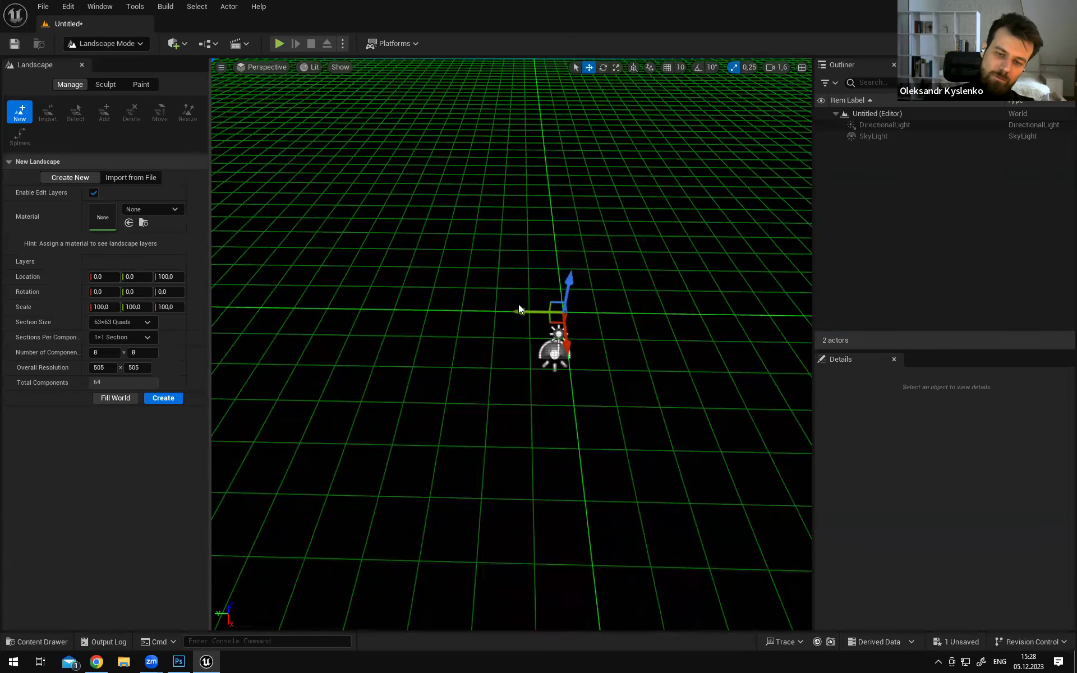
pyautogui.moveTo(493, 347); pyautogui.dragTo(486, 309, button='right')
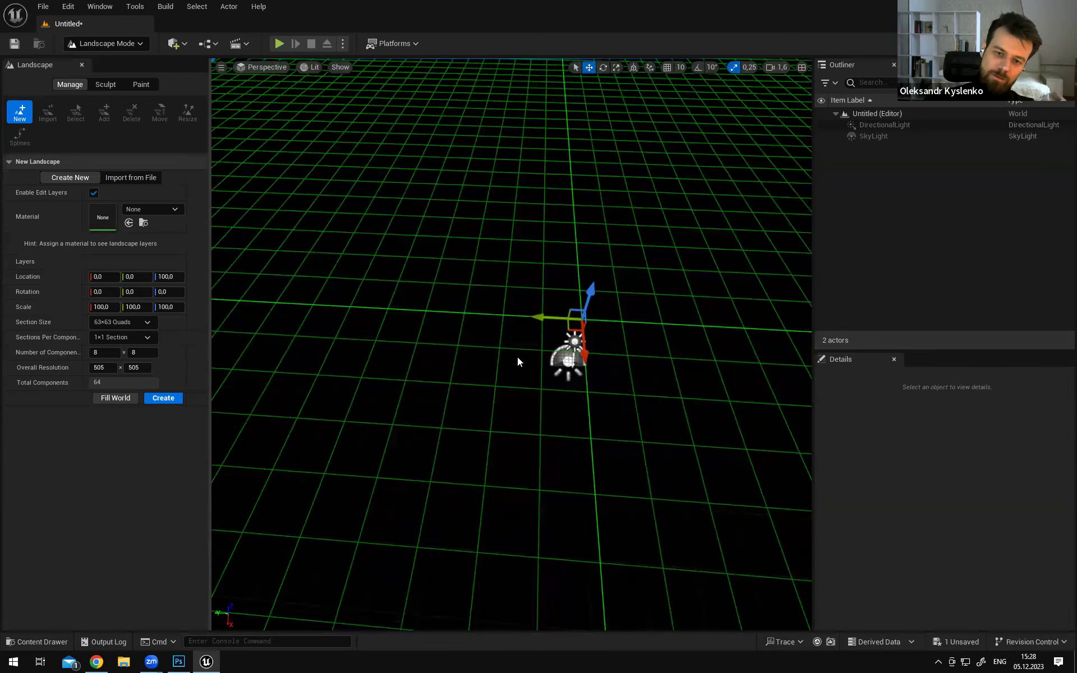
pyautogui.moveTo(508, 362); pyautogui.dragTo(509, 363, button='right')
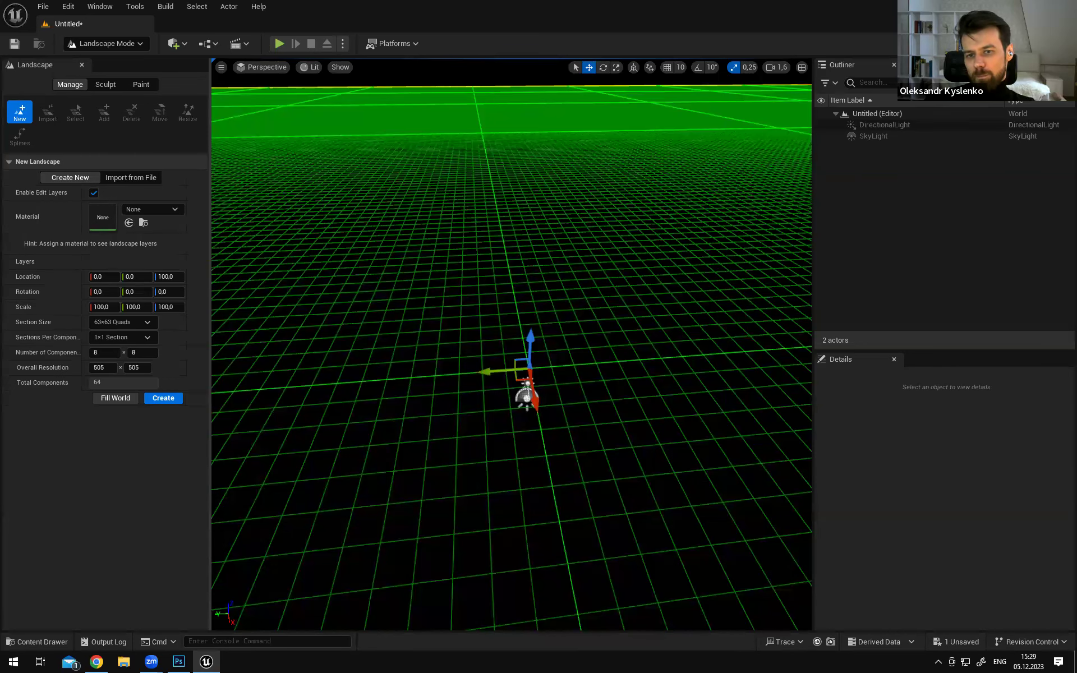
pyautogui.moveTo(550, 417); pyautogui.dragTo(549, 417, button='right')
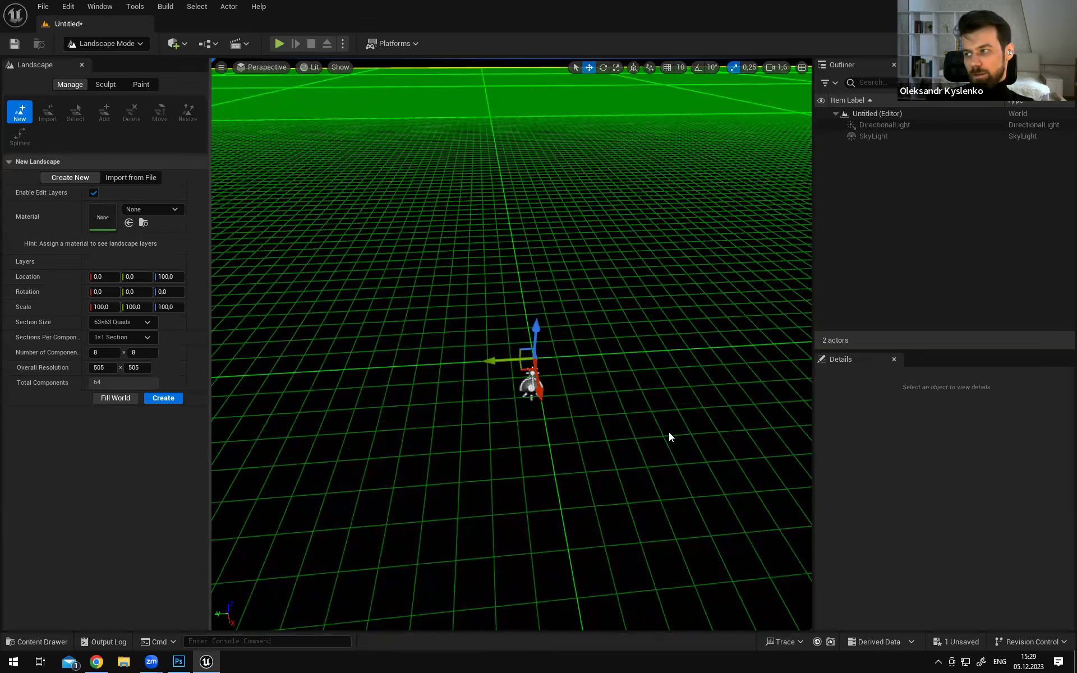
pyautogui.moveTo(563, 388); pyautogui.dragTo(571, 395, button='right')
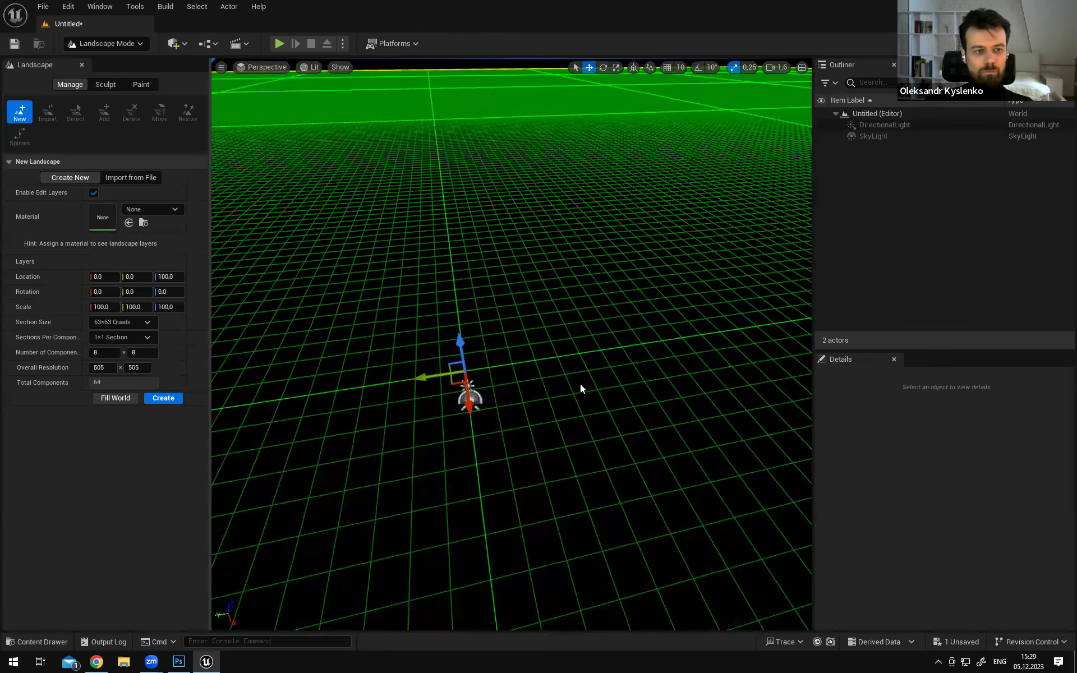
pyautogui.moveTo(580, 385); pyautogui.dragTo(524, 383, button='right')
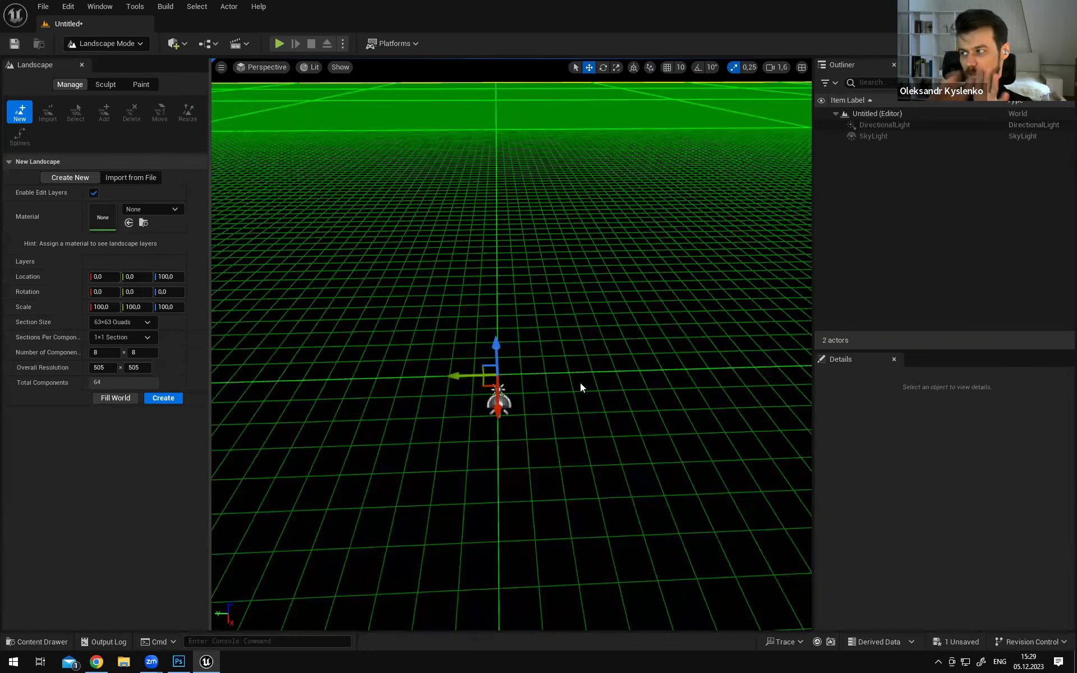
pyautogui.moveTo(610, 361); pyautogui.dragTo(605, 366, button='right')
pyautogui.press('s')
pyautogui.moveTo(361, 374); pyautogui.dragTo(364, 376, button='right')
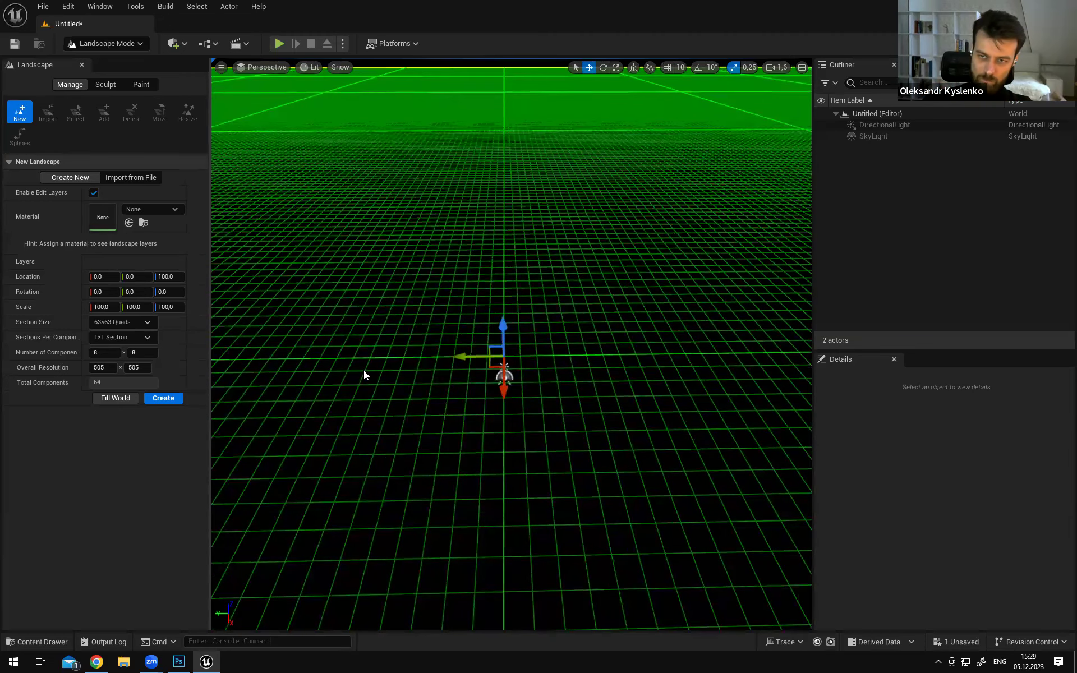
pyautogui.moveTo(588, 373); pyautogui.dragTo(584, 377, button='right')
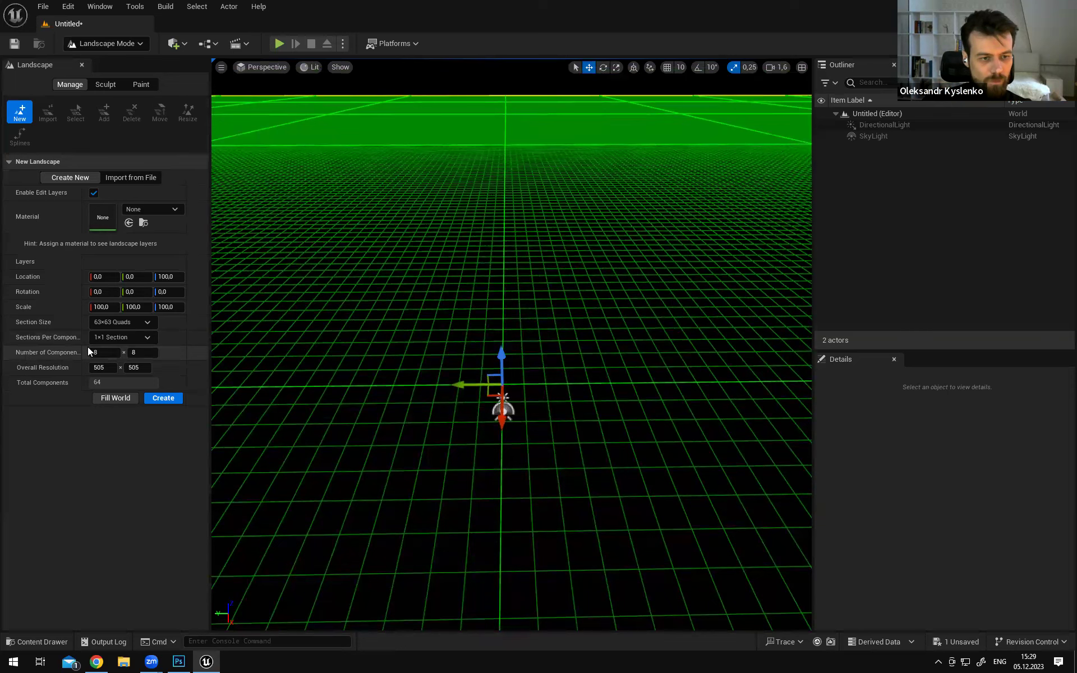
# Widen the landscape settings' label column and set the number of components to 1 × 1
pyautogui.moveTo(85, 354); pyautogui.dragTo(99, 354)
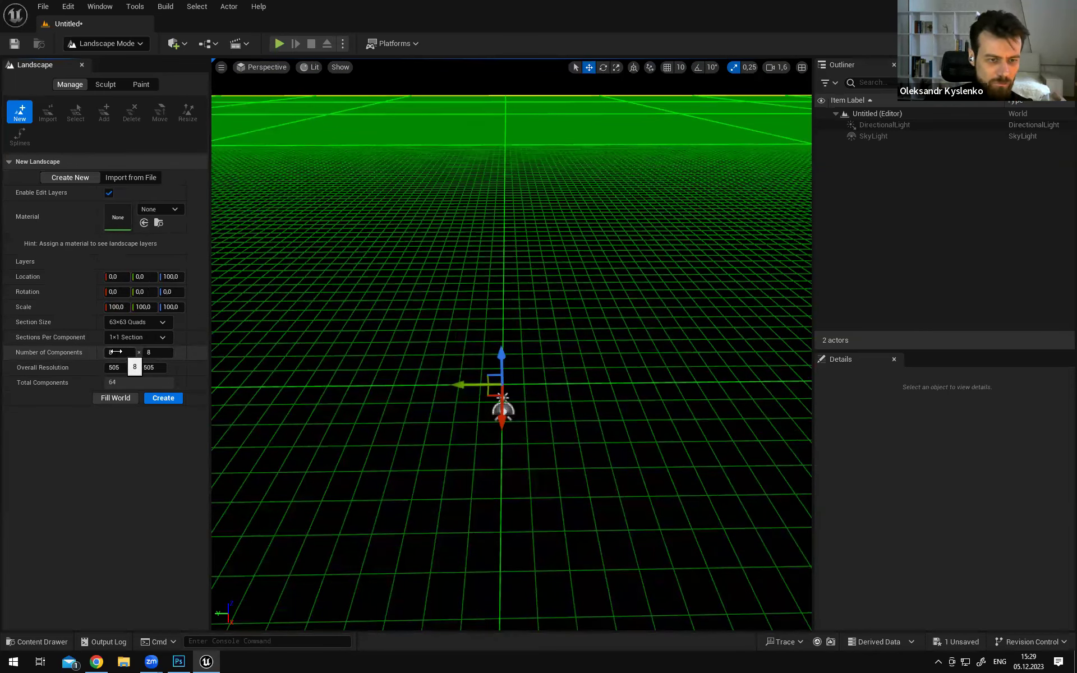
pyautogui.moveTo(512, 344); pyautogui.dragTo(519, 404, button='right')
pyautogui.moveTo(400, 293); pyautogui.dragTo(565, 282, button='right')
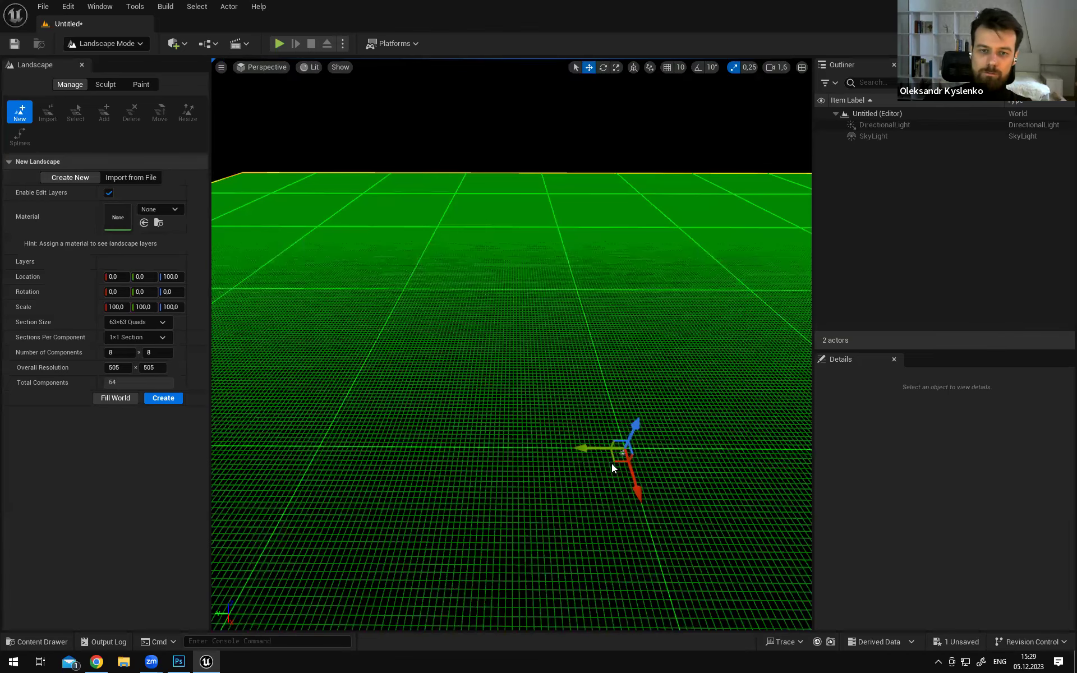
pyautogui.moveTo(511, 345); pyautogui.dragTo(544, 329, button='right')
pyautogui.click(116, 352)
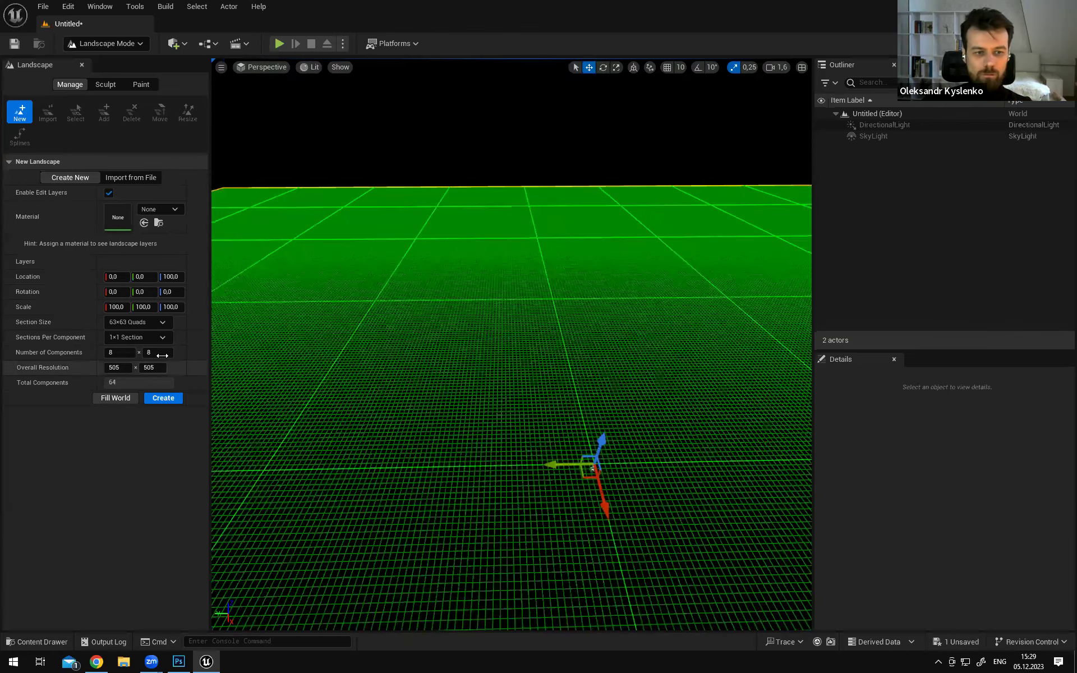
pyautogui.write('1')
pyautogui.press('Tab')
pyautogui.write('1')
pyautogui.moveTo(318, 376); pyautogui.dragTo(320, 415, button='right')
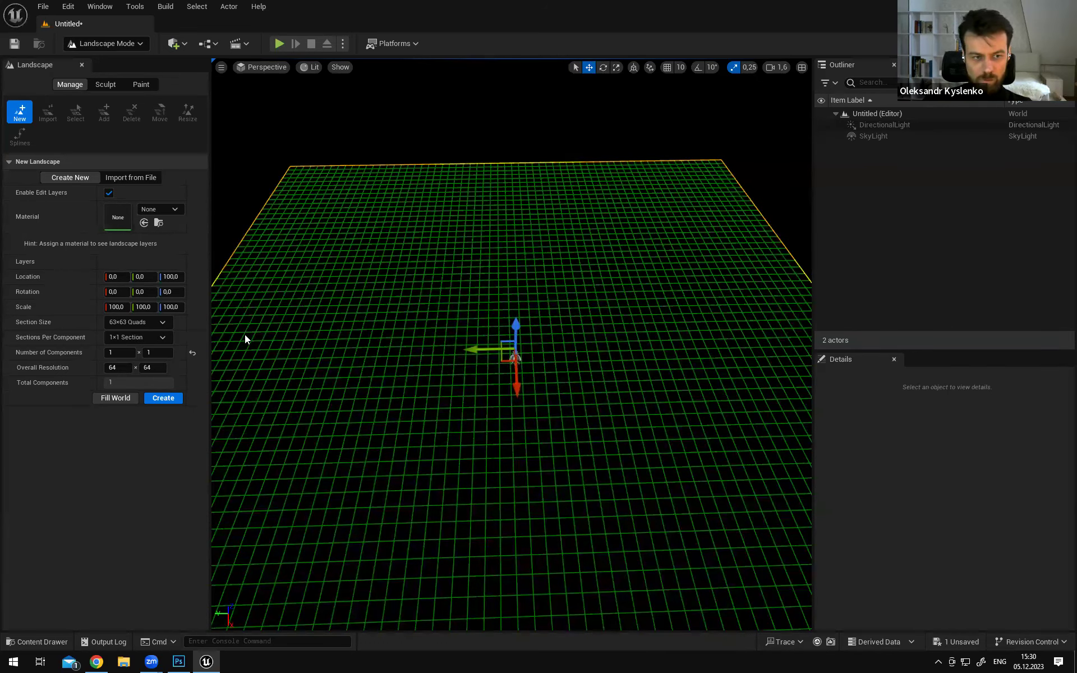
# Set the new landscape's section size to 255×255 Quads
pyautogui.click(168, 325)
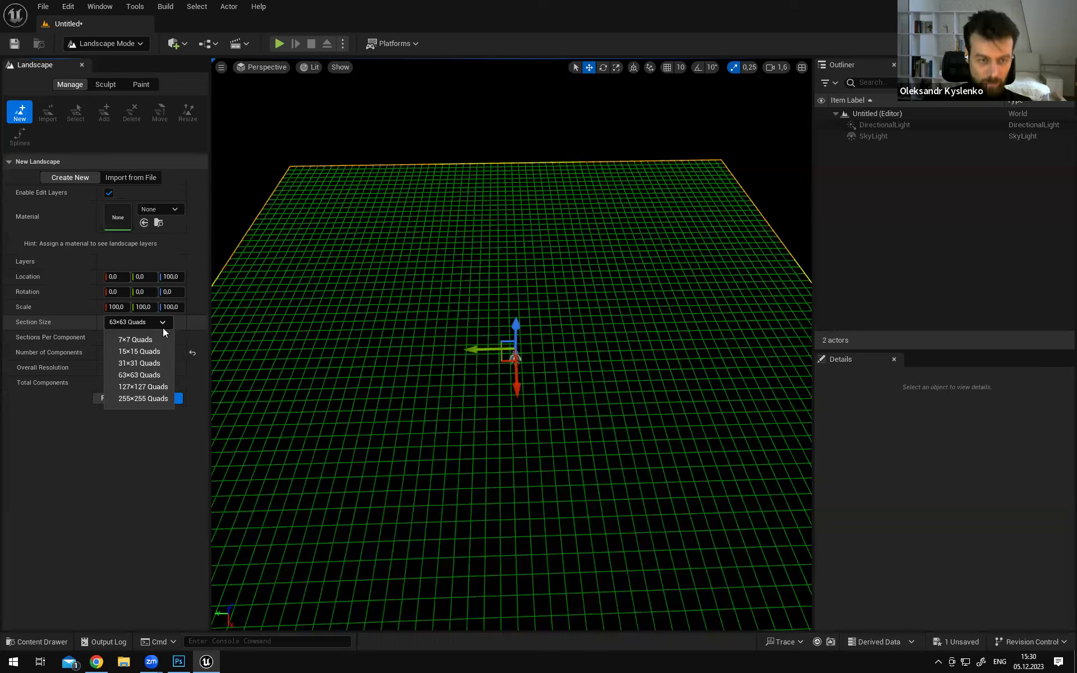
pyautogui.click(145, 398)
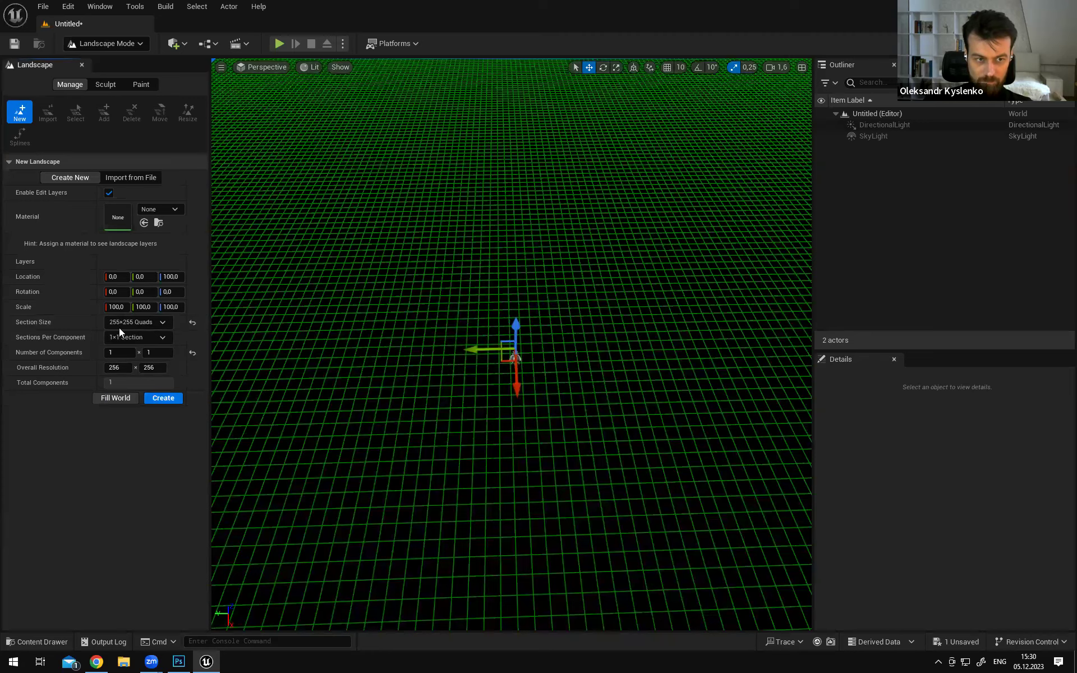
pyautogui.press('s')
pyautogui.moveTo(512, 345); pyautogui.dragTo(538, 325, button='right')
pyautogui.press('w')
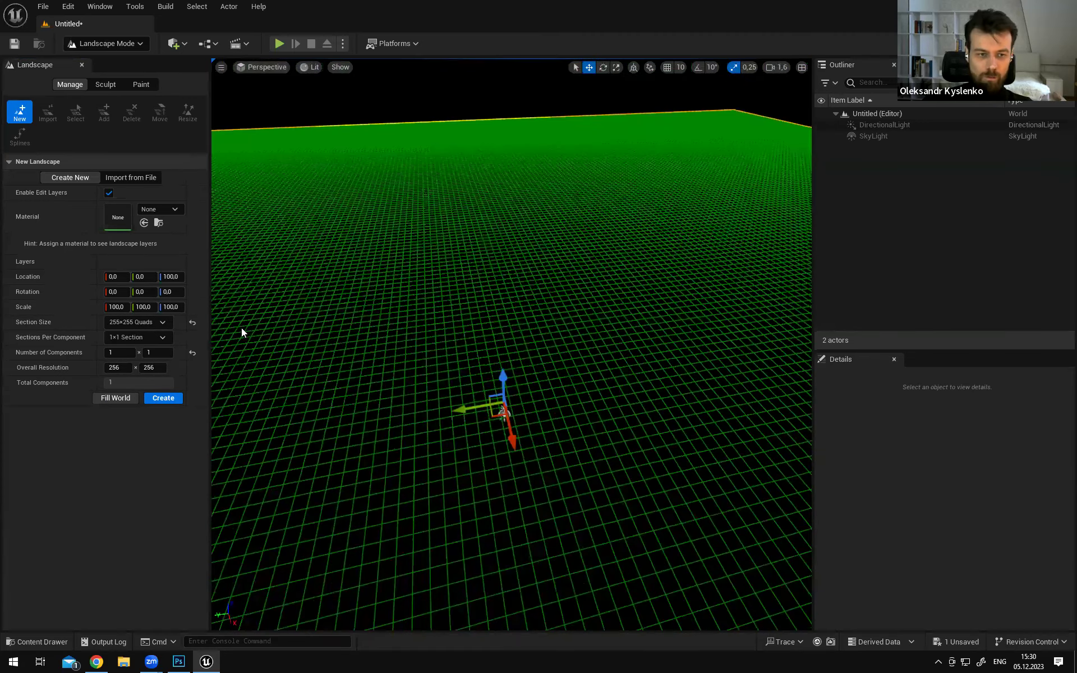
# Switch the section size to 63×63 Quads for comparison and return it to 255×255 Quads
pyautogui.click(149, 322)
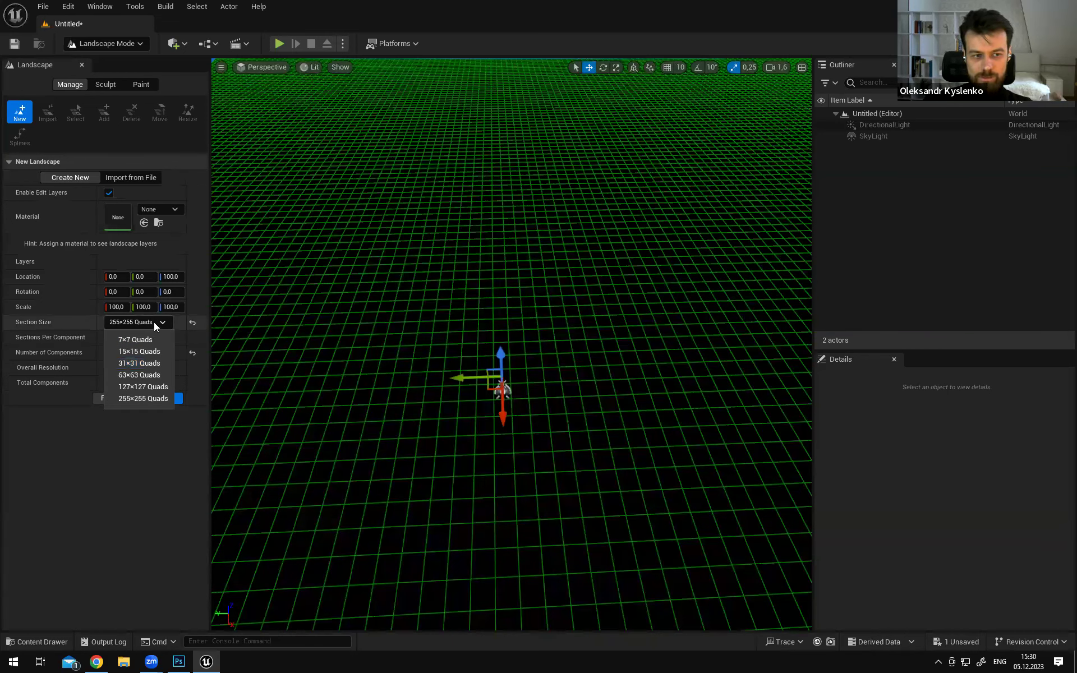
pyautogui.click(141, 375)
pyautogui.click(142, 321)
pyautogui.click(141, 397)
# Examine the extent and grid density of the landscape preview and review the available section sizes
pyautogui.moveTo(624, 322); pyautogui.dragTo(632, 287, button='right')
pyautogui.press('s')
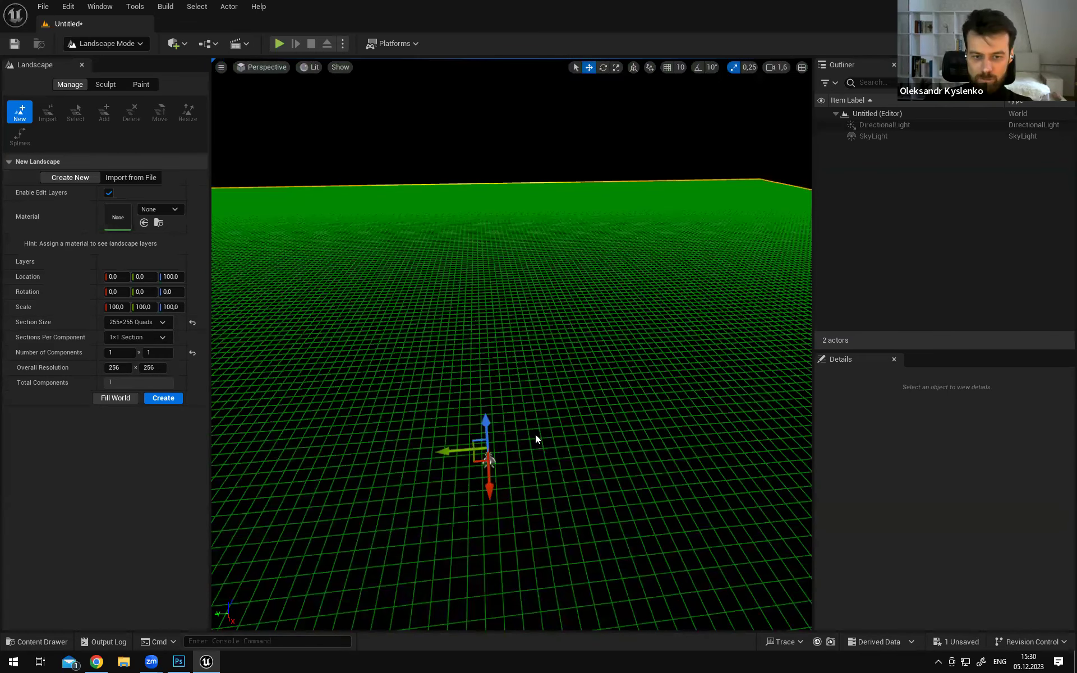
pyautogui.moveTo(535, 440); pyautogui.dragTo(536, 477, button='right')
pyautogui.press('w')
pyautogui.moveTo(563, 325); pyautogui.dragTo(569, 364, button='right')
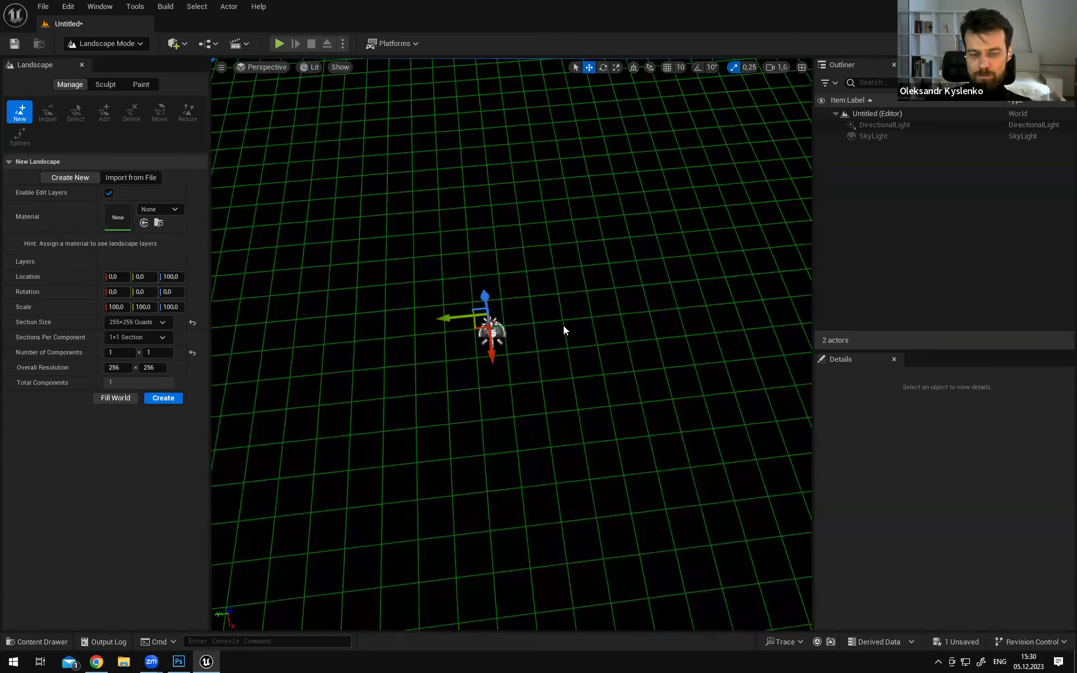
pyautogui.press('s')
pyautogui.moveTo(522, 392); pyautogui.dragTo(570, 379, button='right')
pyautogui.press('w')
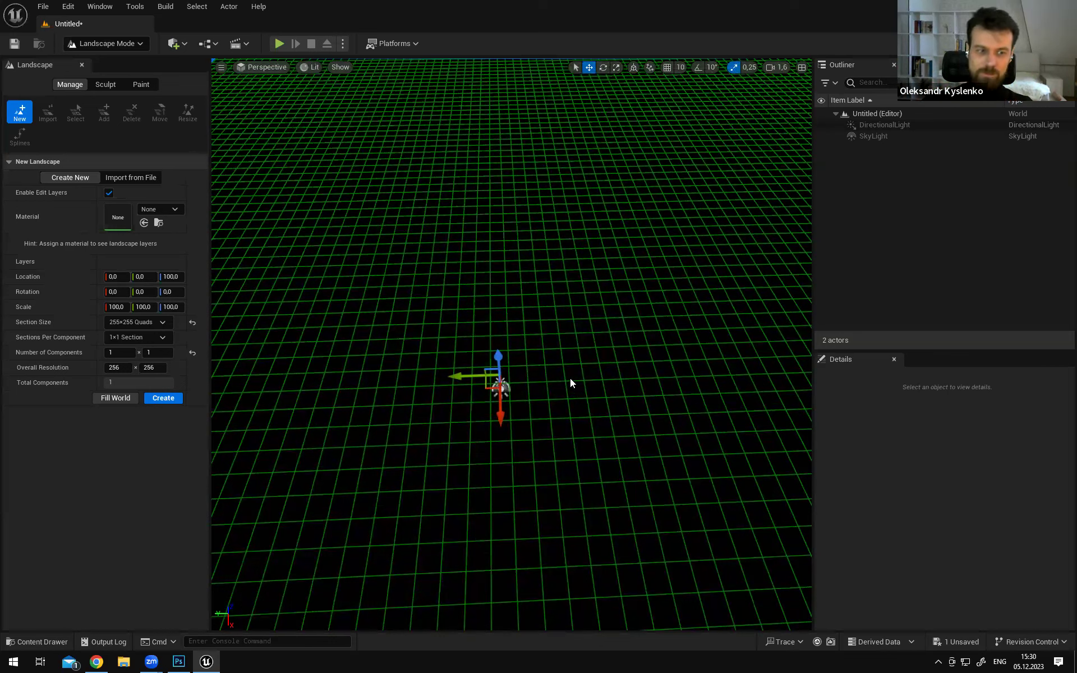
pyautogui.moveTo(419, 359); pyautogui.dragTo(392, 334, button='right')
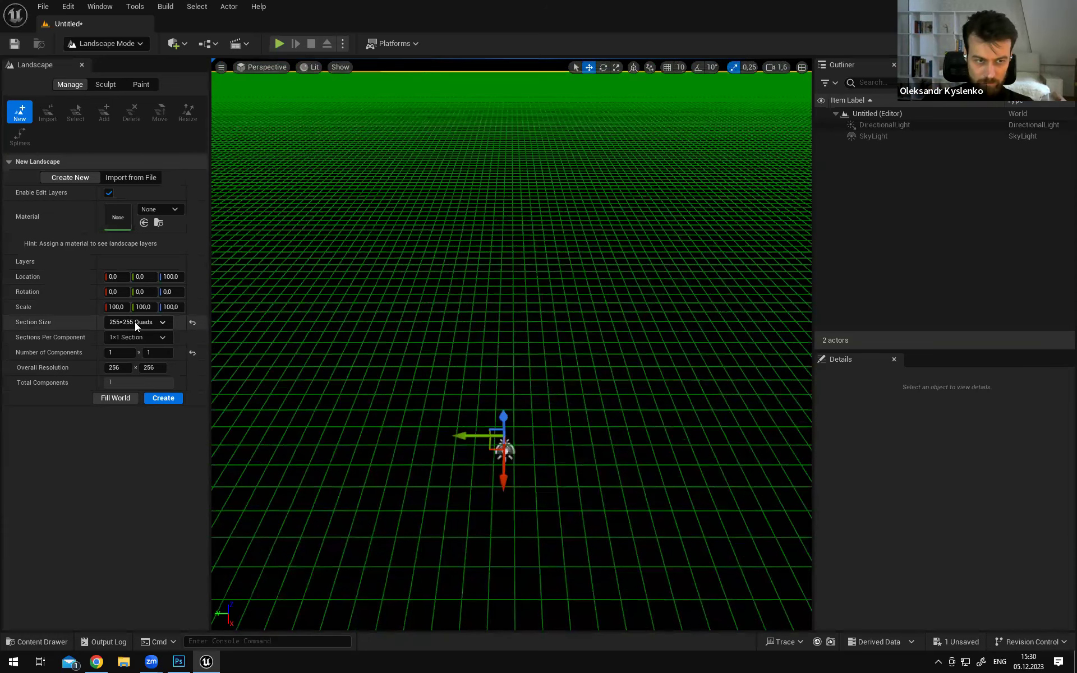
pyautogui.click(164, 322)
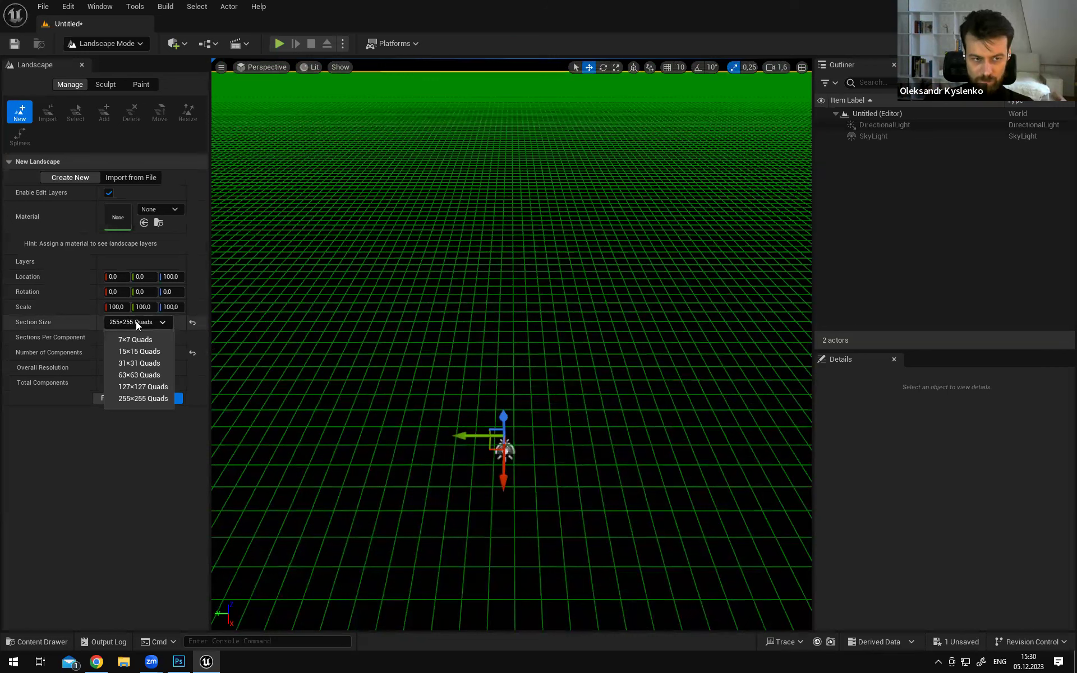
pyautogui.click(164, 322)
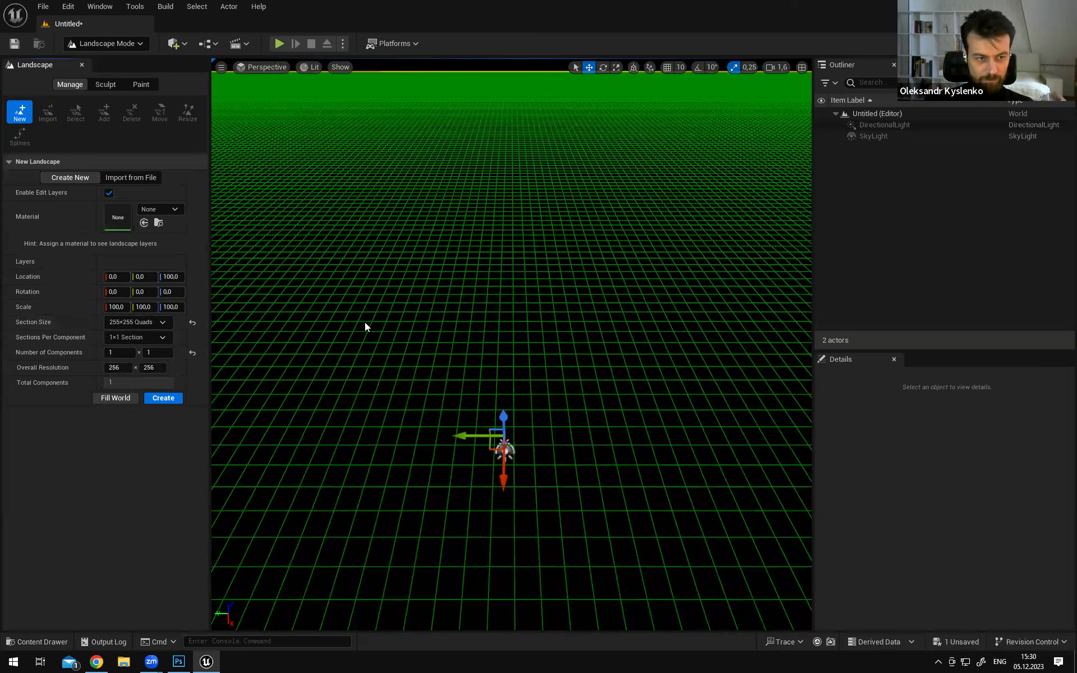
# Set the new landscape's X and Y scale to 50 and inspect the denser preview grid
pyautogui.click(116, 307)
pyautogui.write('50')
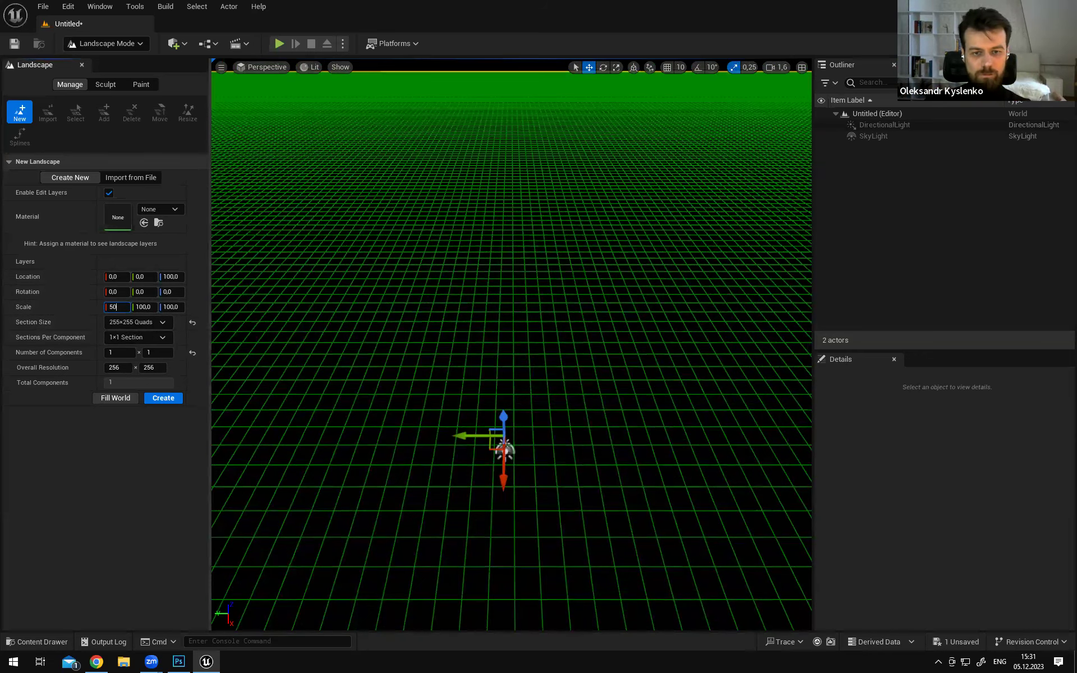
pyautogui.press('Return')
pyautogui.moveTo(505, 336); pyautogui.dragTo(589, 331, button='right')
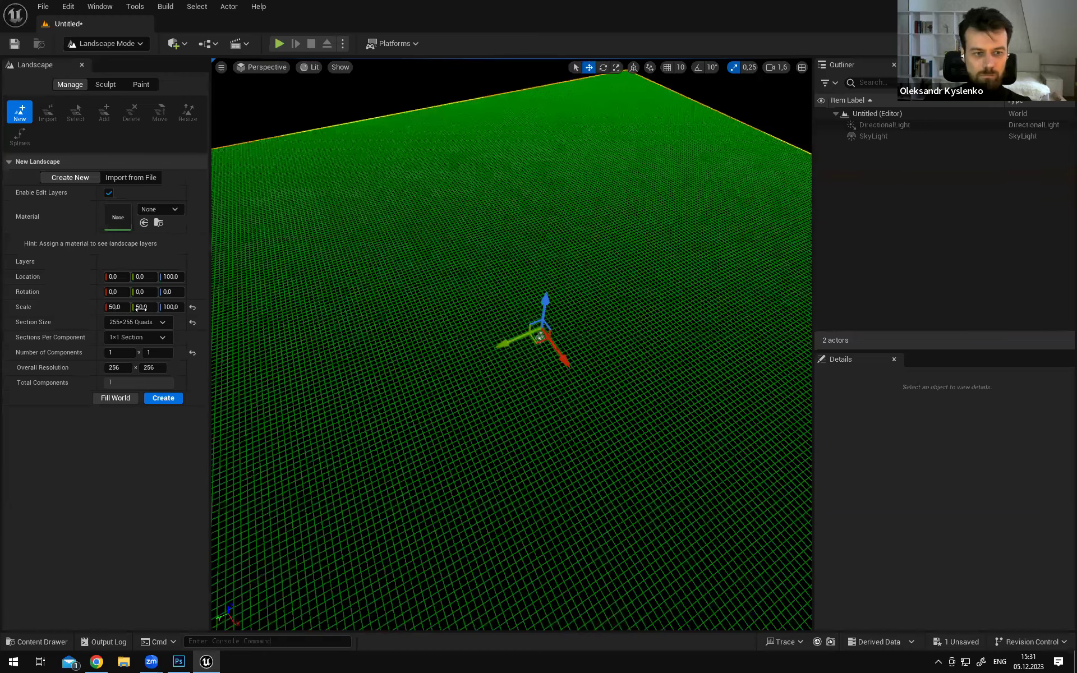
pyautogui.moveTo(493, 337); pyautogui.dragTo(460, 314, button='right')
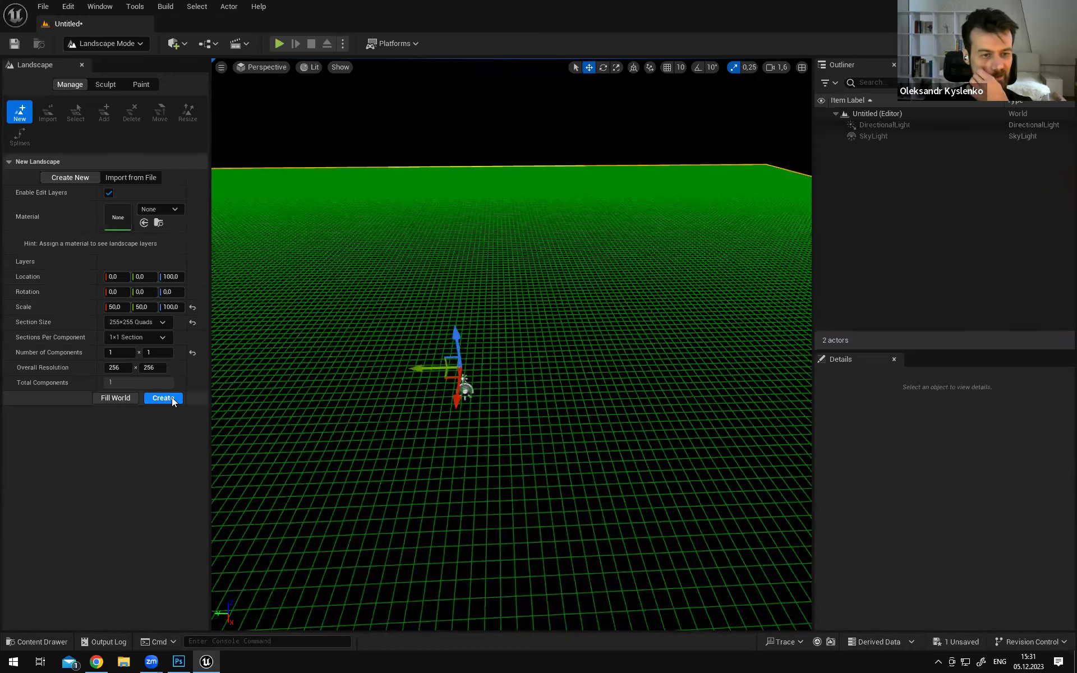
# Create the landscape from the current settings and look over its surface
pyautogui.click(173, 399)
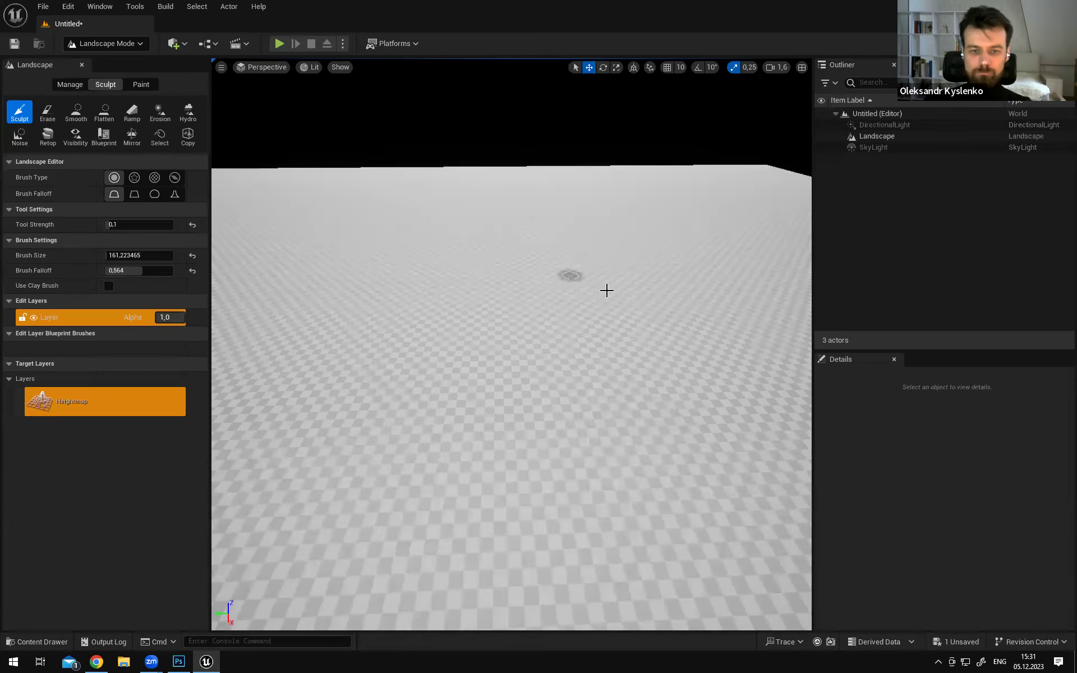
pyautogui.moveTo(511, 345); pyautogui.dragTo(540, 319, button='right')
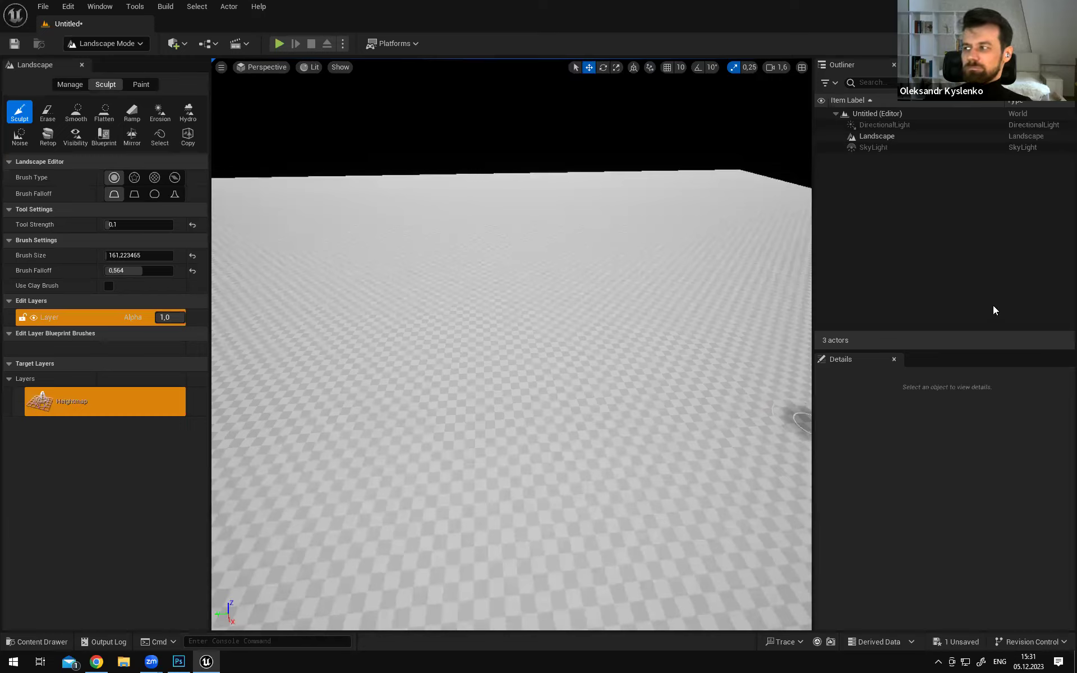
pyautogui.moveTo(615, 320); pyautogui.dragTo(567, 321, button='right')
pyautogui.moveTo(706, 318); pyautogui.dragTo(708, 318, button='right')
pyautogui.moveTo(619, 324); pyautogui.dragTo(619, 318, button='right')
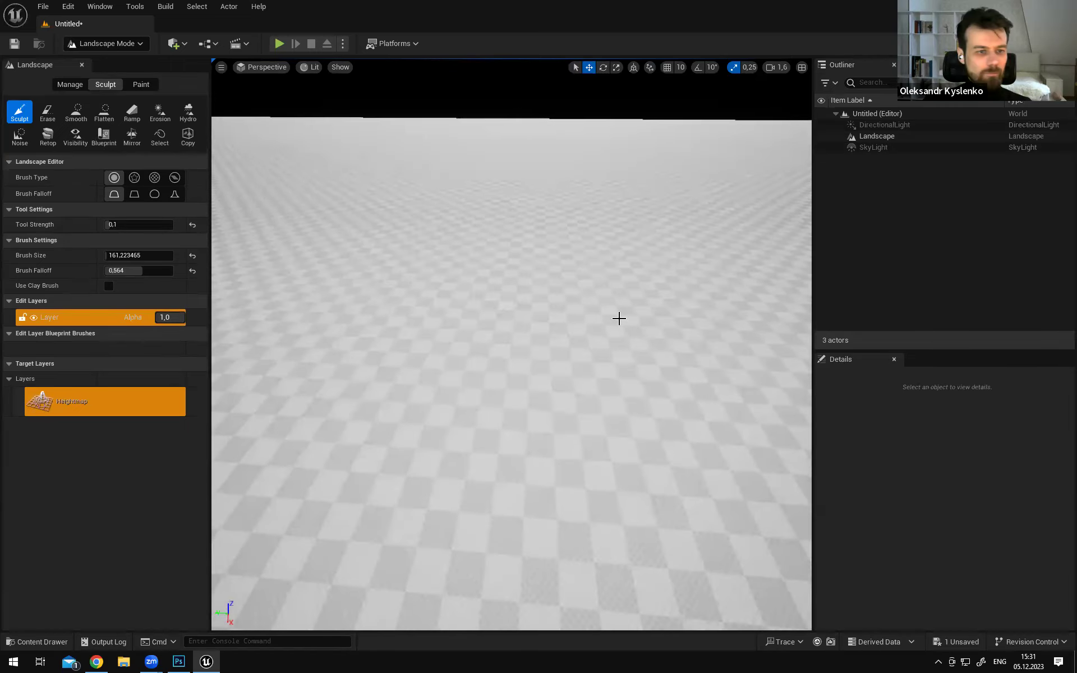
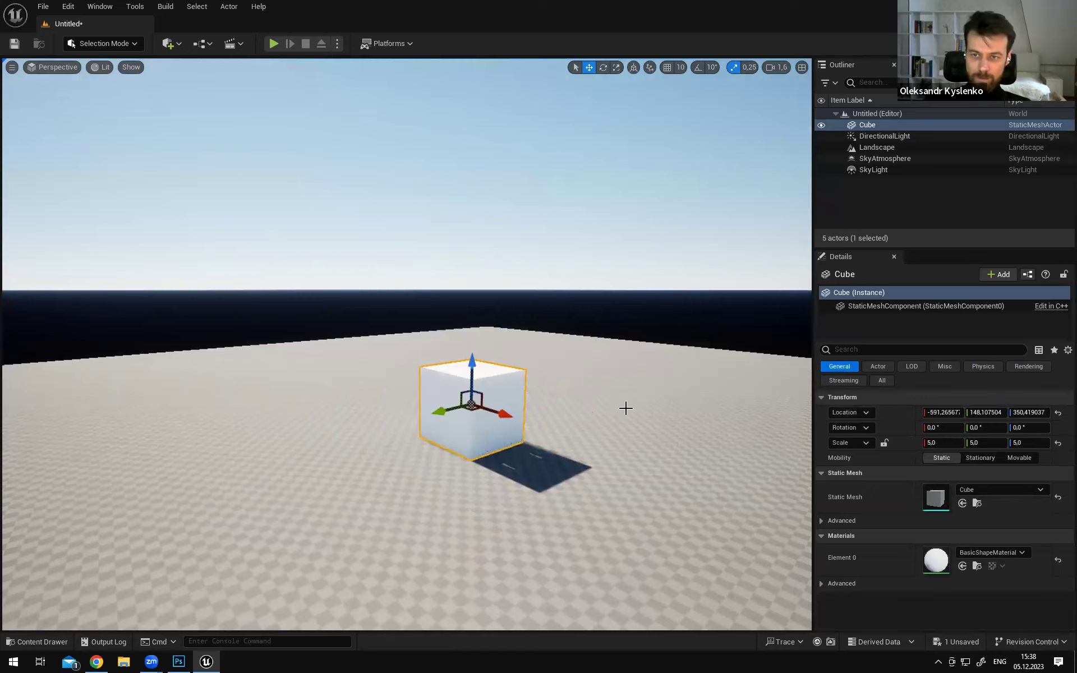
# Reset the cube's scale to 1.0 on all axes
pyautogui.moveTo(580, 392); pyautogui.dragTo(615, 406, button='right')
pyautogui.press('Escape')
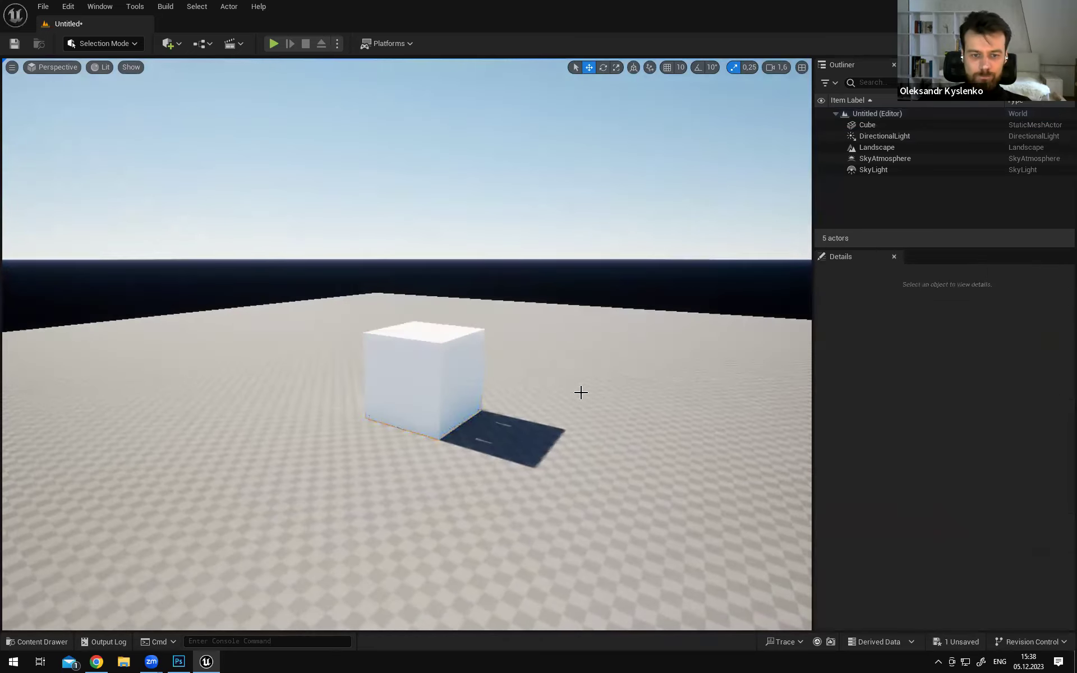
pyautogui.click(458, 383)
pyautogui.click(1057, 443)
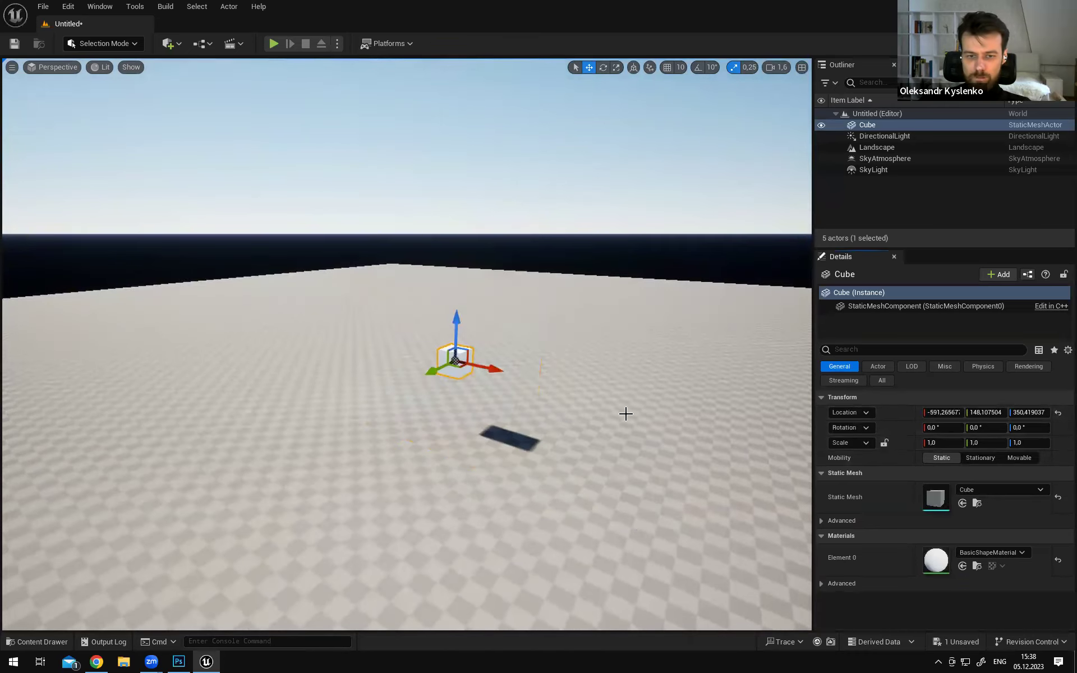
# Lower the cube onto the landscape surface to a Z location of about 146, and hide the editor gizmos
pyautogui.moveTo(456, 331); pyautogui.dragTo(460, 380)
pyautogui.moveTo(550, 407)
pyautogui.mouseDown(button='right')
pyautogui.moveTo(476, 429)
pyautogui.moveTo(540, 403)
pyautogui.mouseUp(button='right')
pyautogui.press('w')
pyautogui.press('g')
pyautogui.press('d')
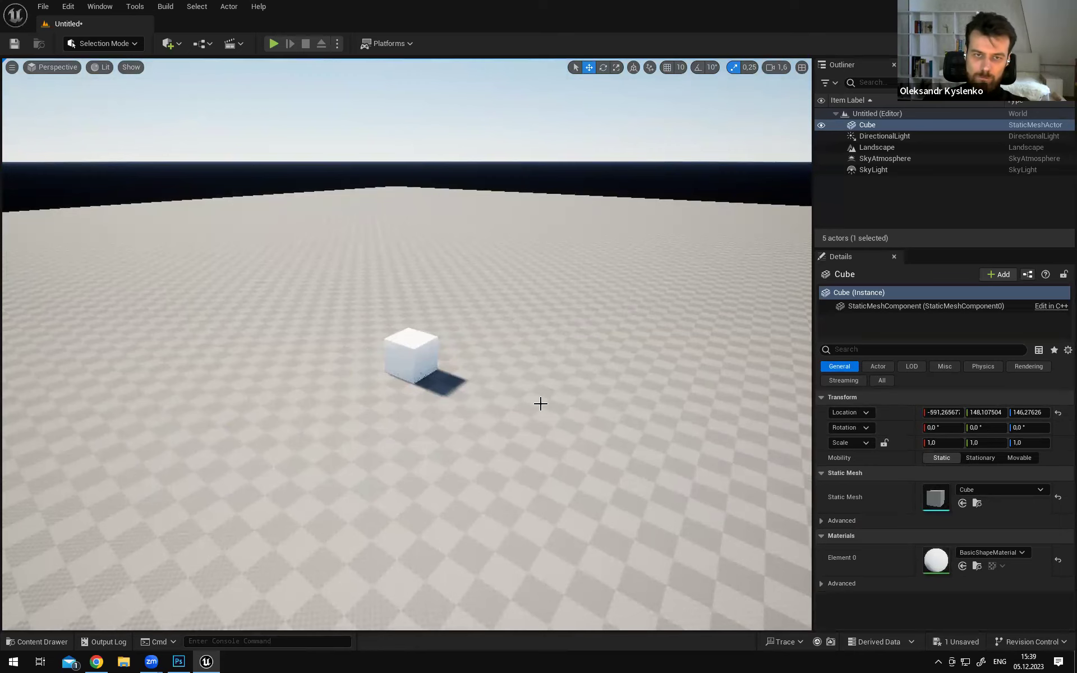
# Play the level and run the third-person character up to the cube
pyautogui.click(274, 44)
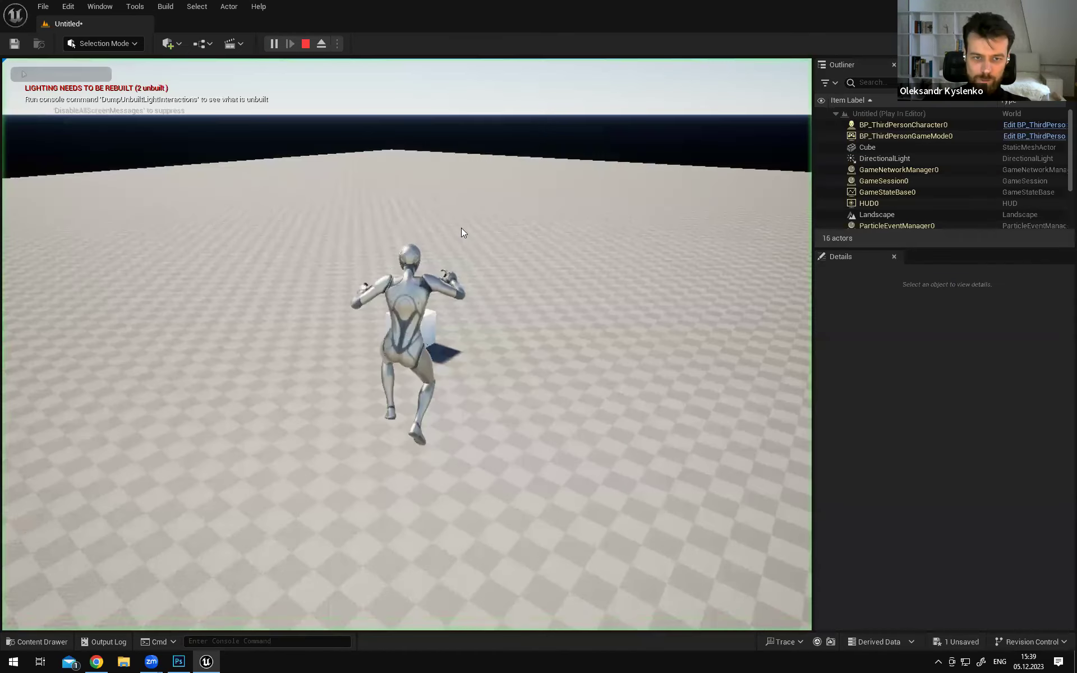
pyautogui.press('w')
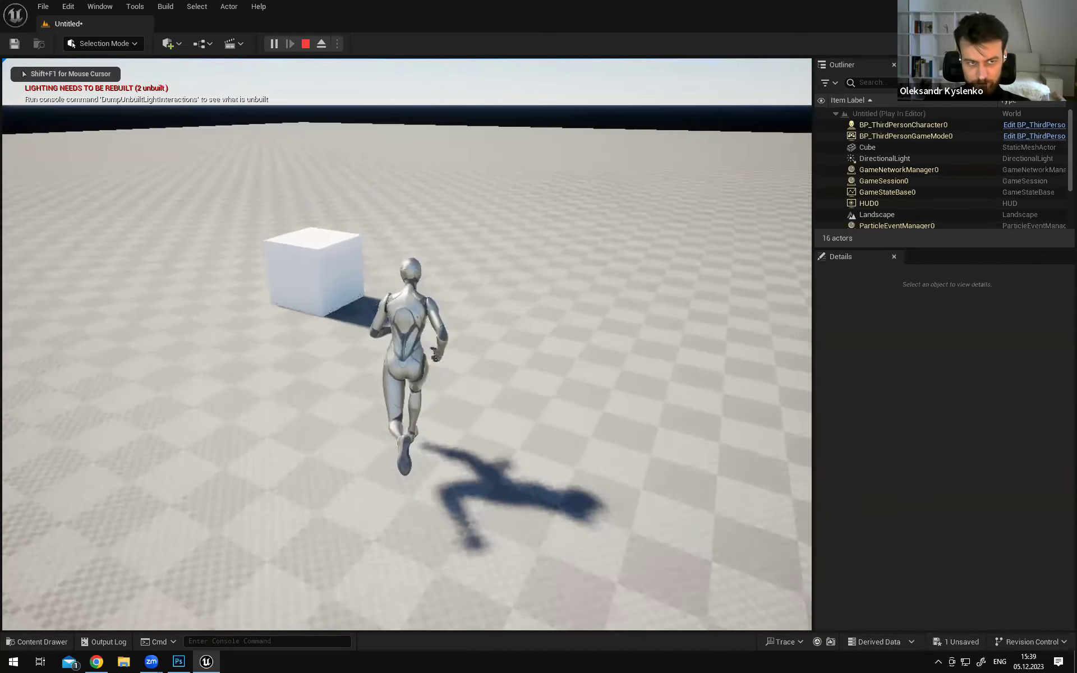
pyautogui.press('a')
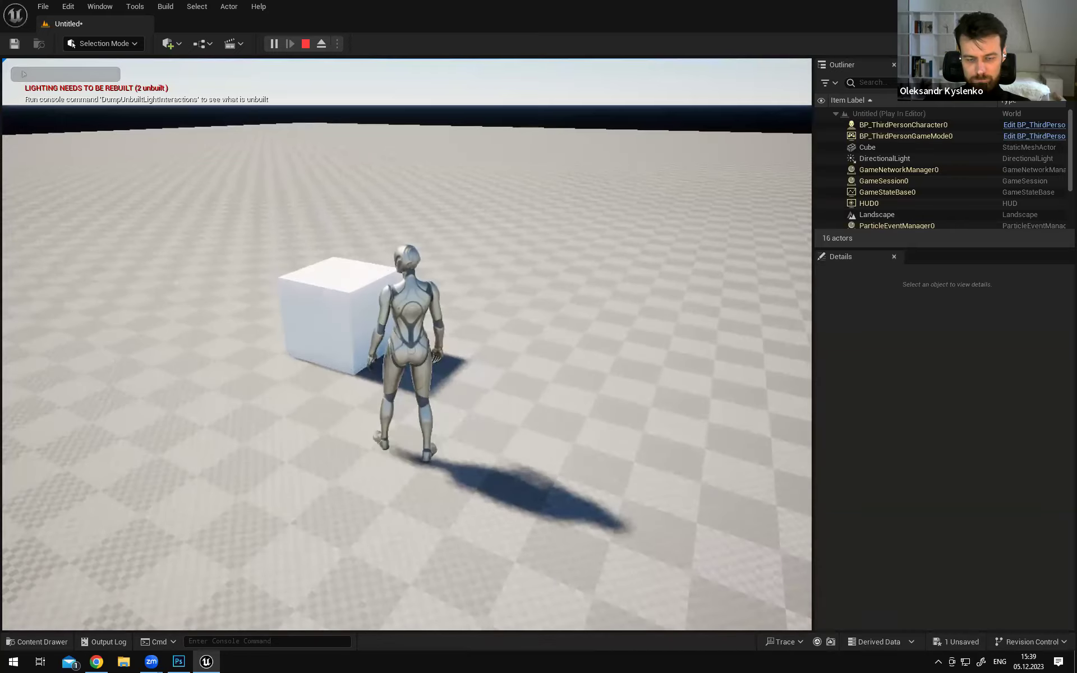
pyautogui.press('w')
# Walk the character around the cube to compare its size with the cube and the landscape grid, and end the play session
pyautogui.press('d')
pyautogui.press('s')
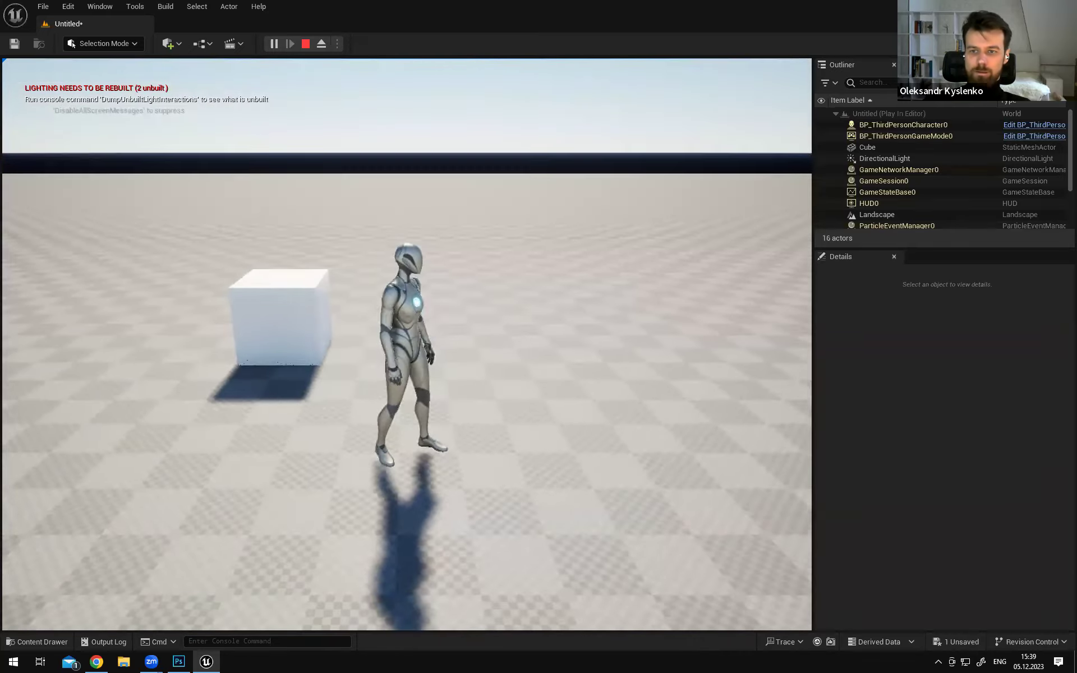
pyautogui.press('a')
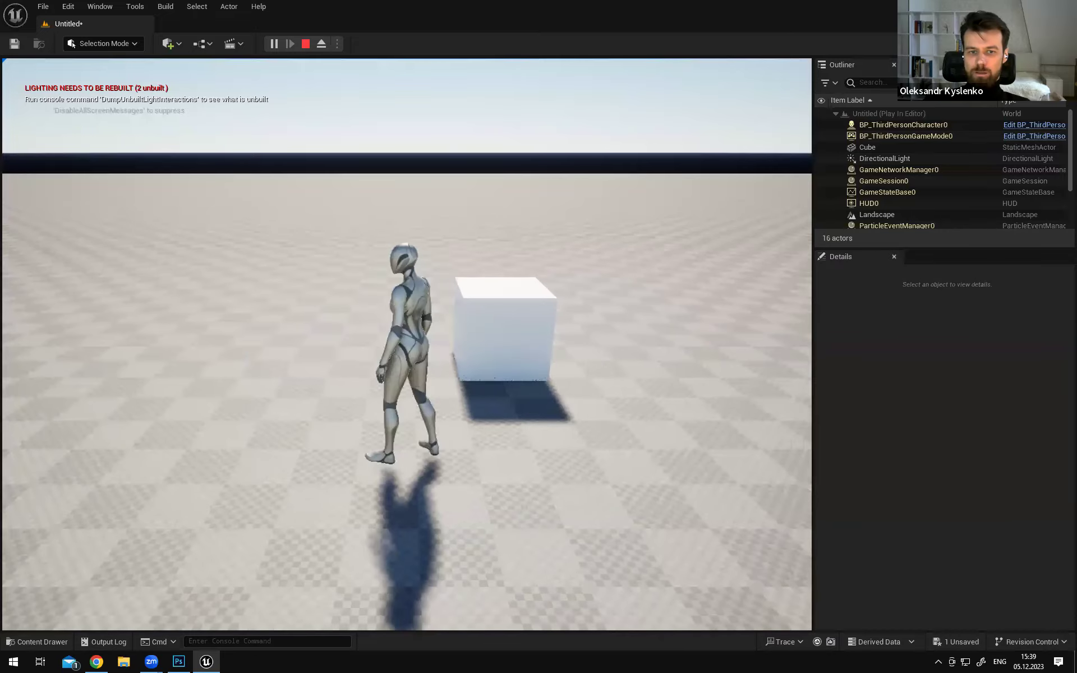
pyautogui.press('w')
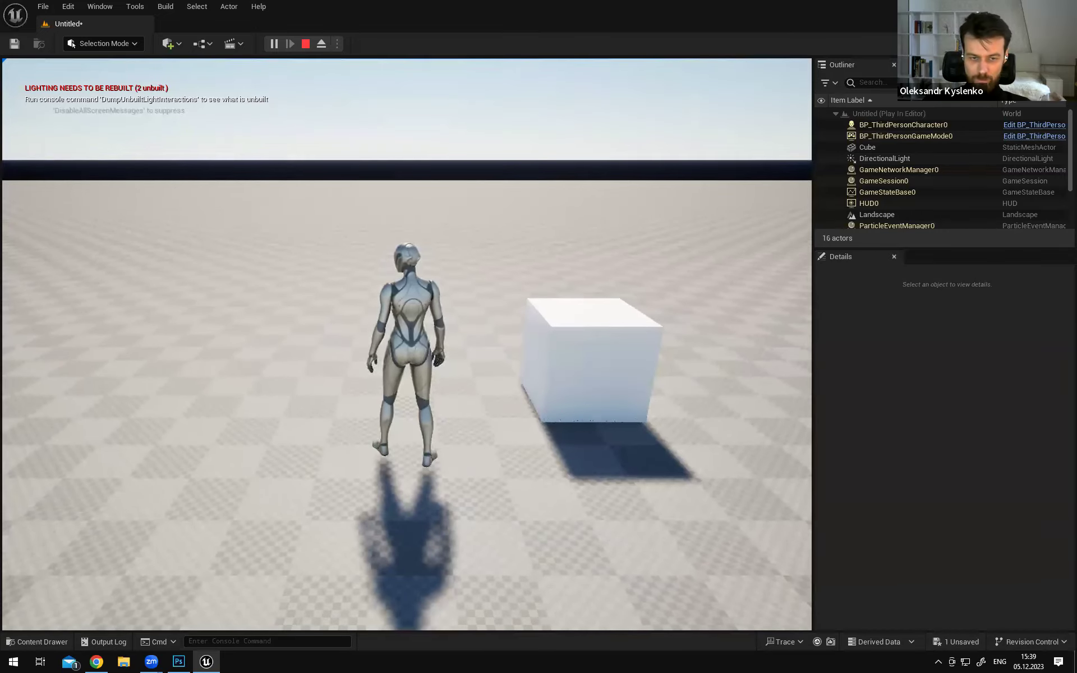
pyautogui.press('a')
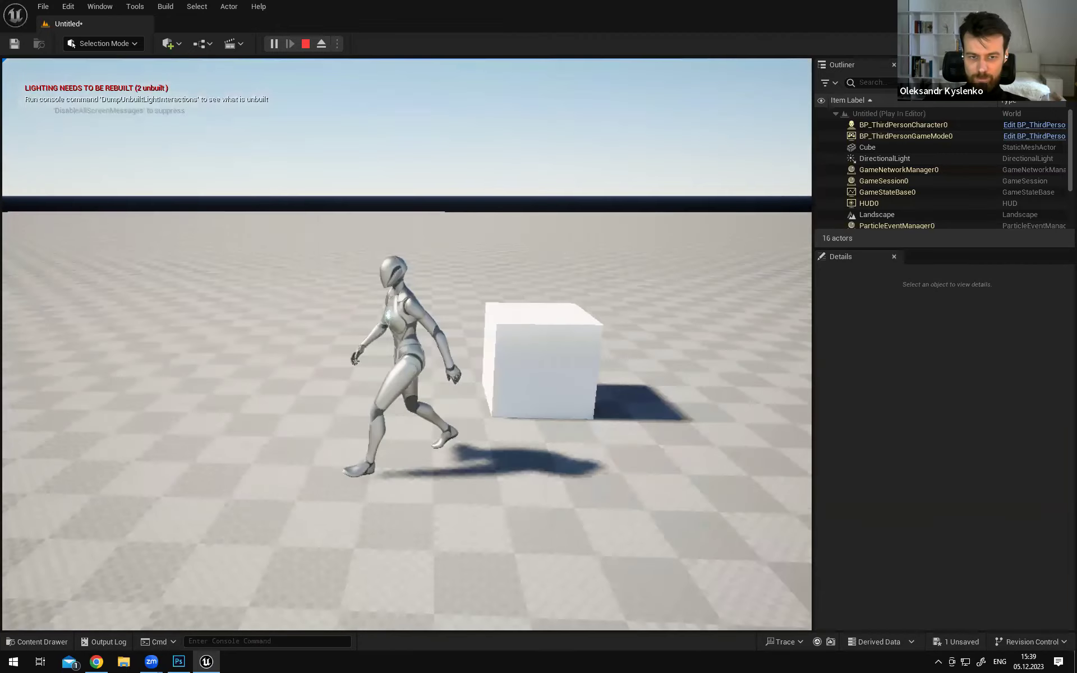
pyautogui.press('d')
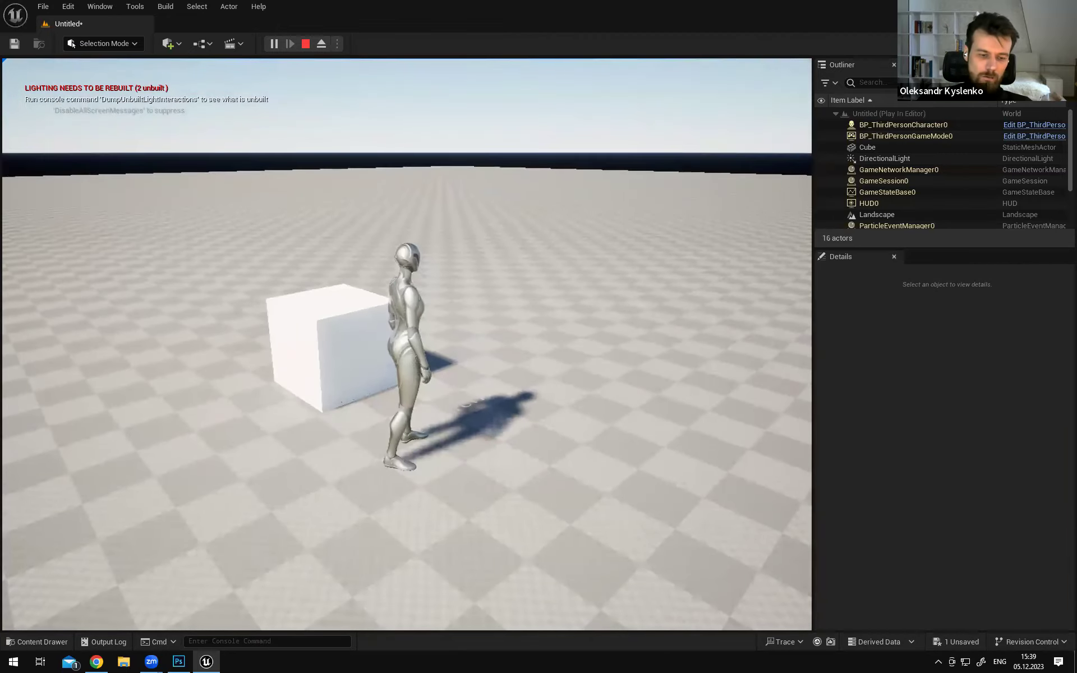
pyautogui.press('d')
pyautogui.press('a')
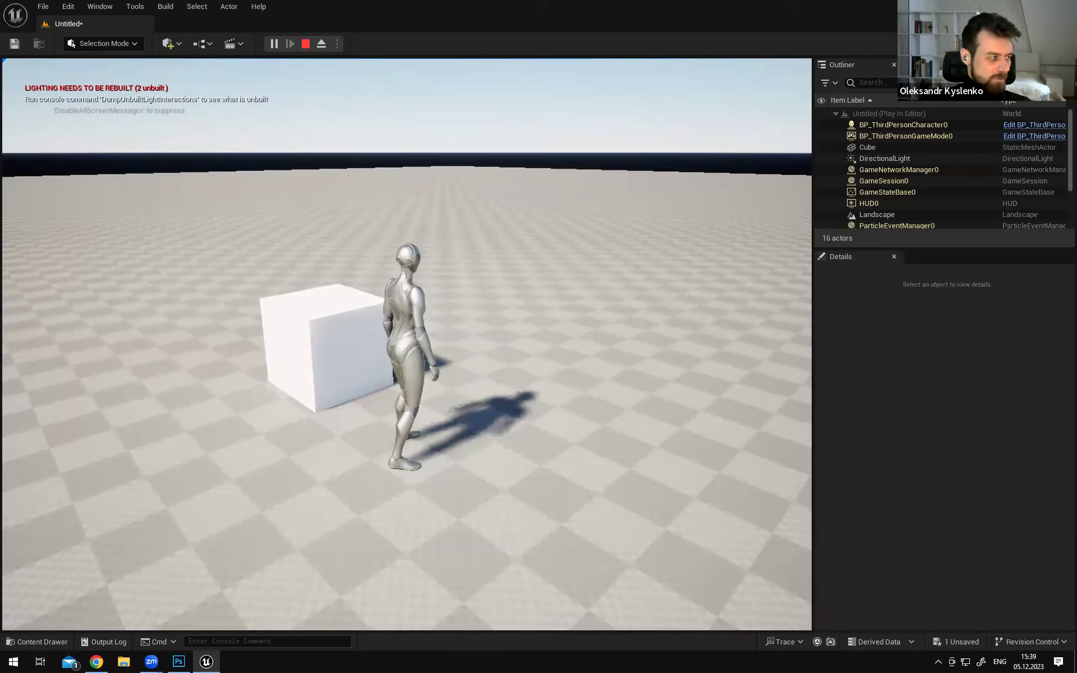
pyautogui.press('a')
pyautogui.press('d')
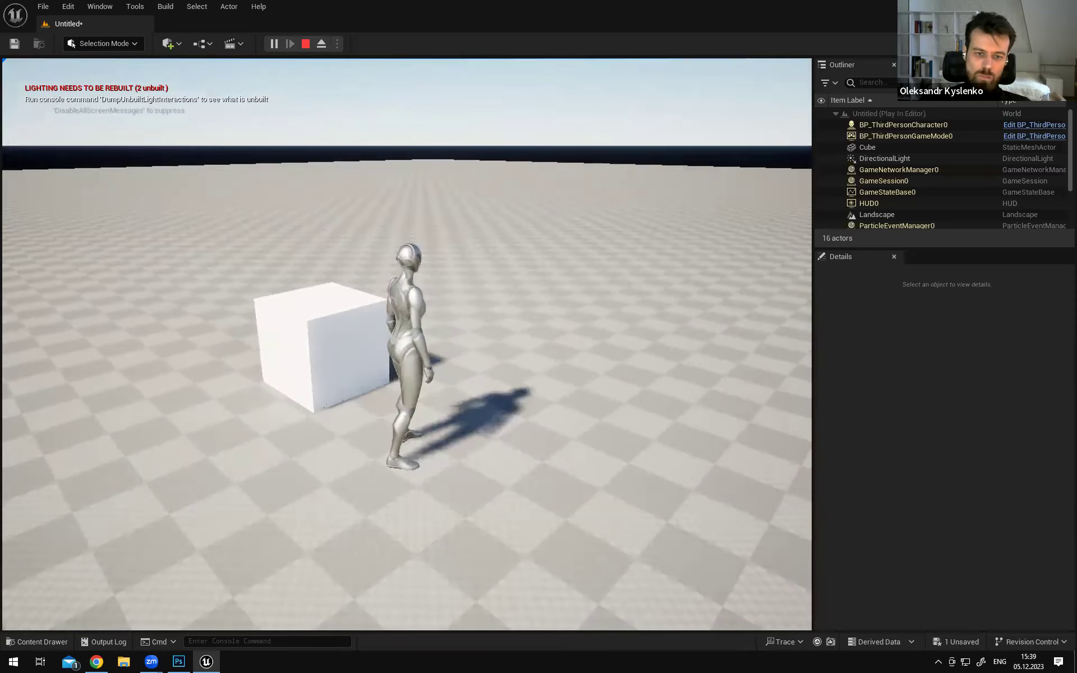
pyautogui.press('w')
pyautogui.press('d')
pyautogui.press('s')
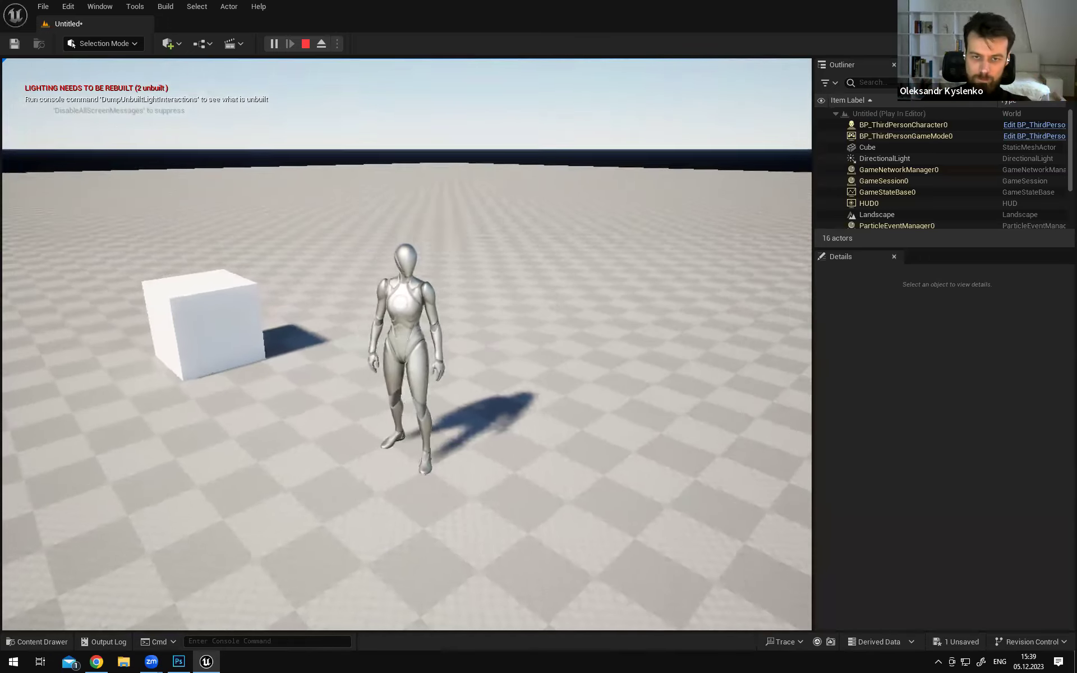
pyautogui.press('a')
pyautogui.press('w')
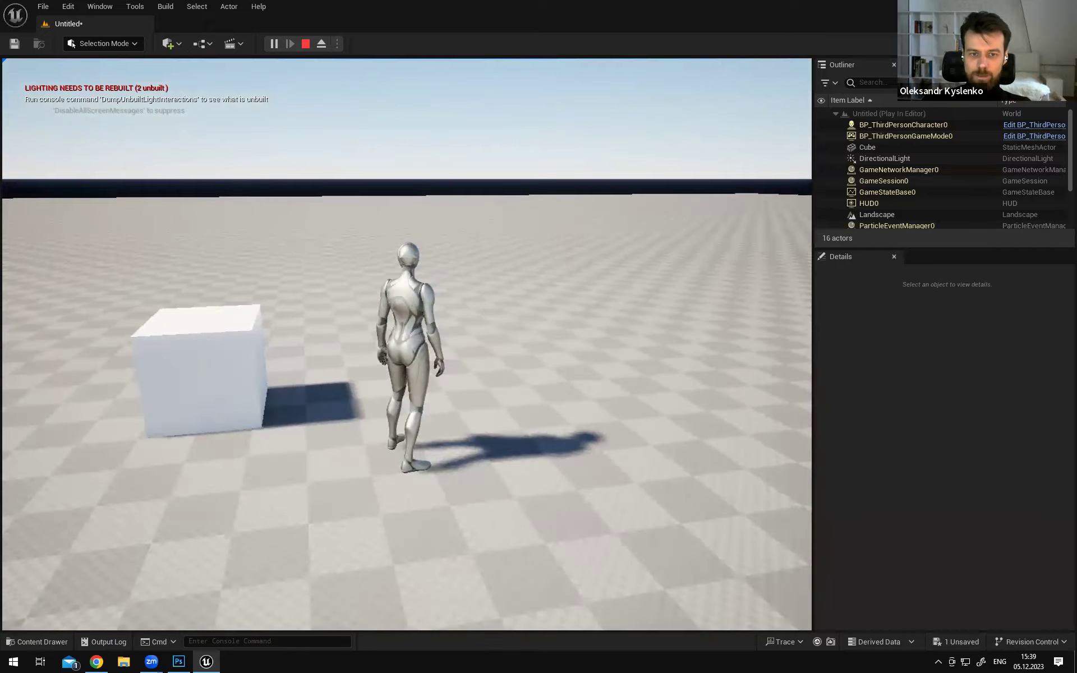
pyautogui.press('w')
pyautogui.press('d')
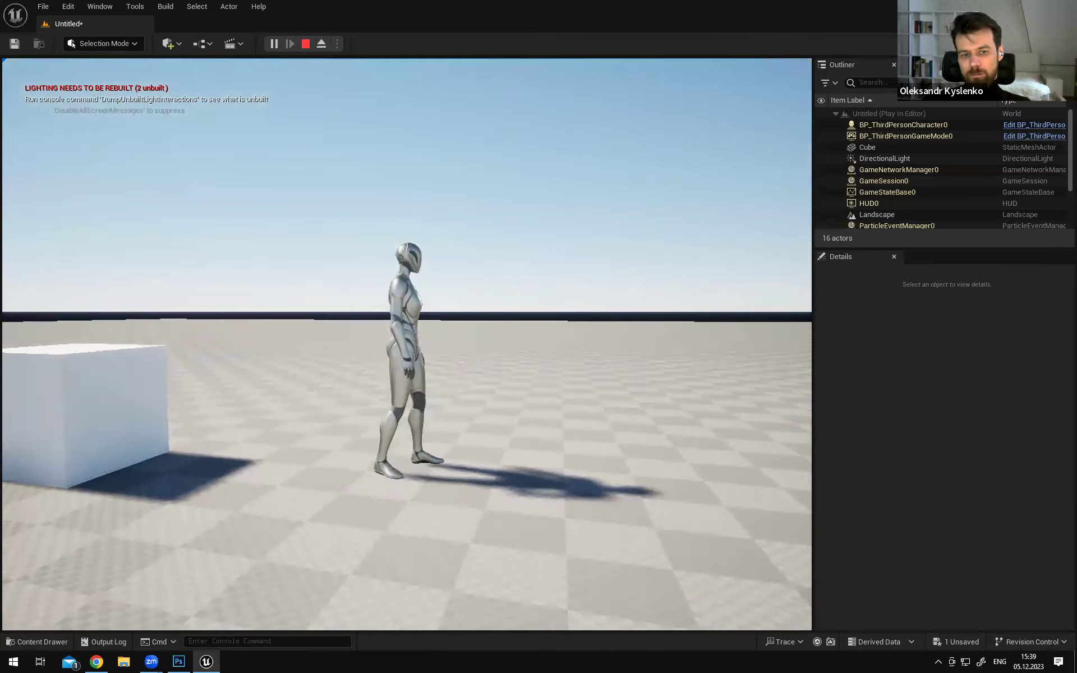
pyautogui.press('w')
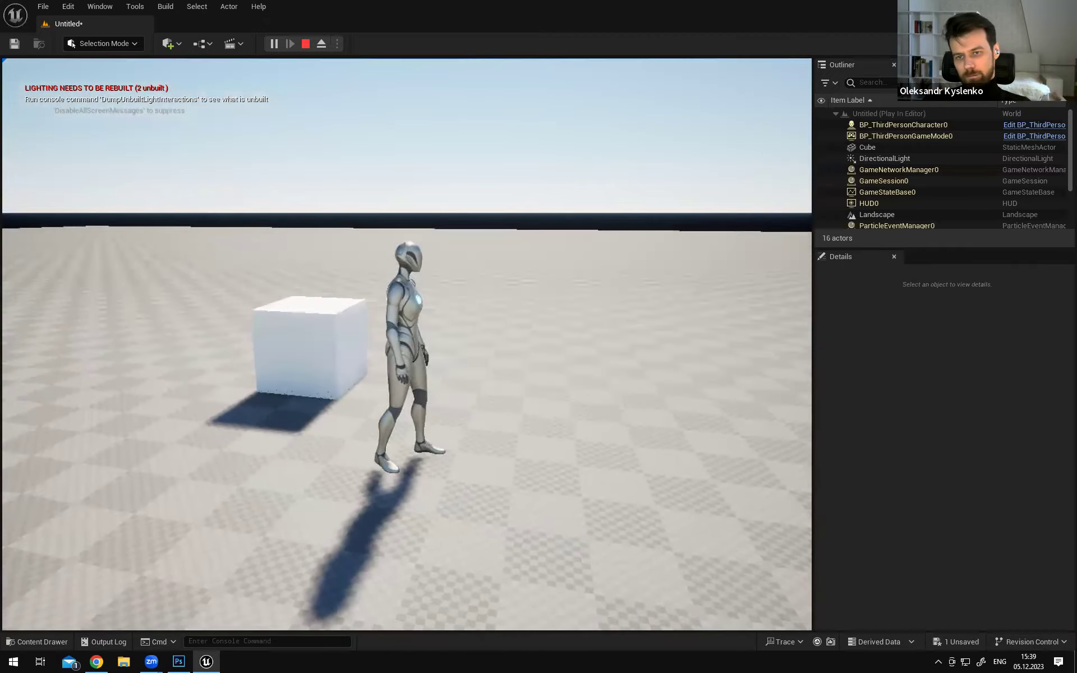
pyautogui.press('w')
pyautogui.press('w')
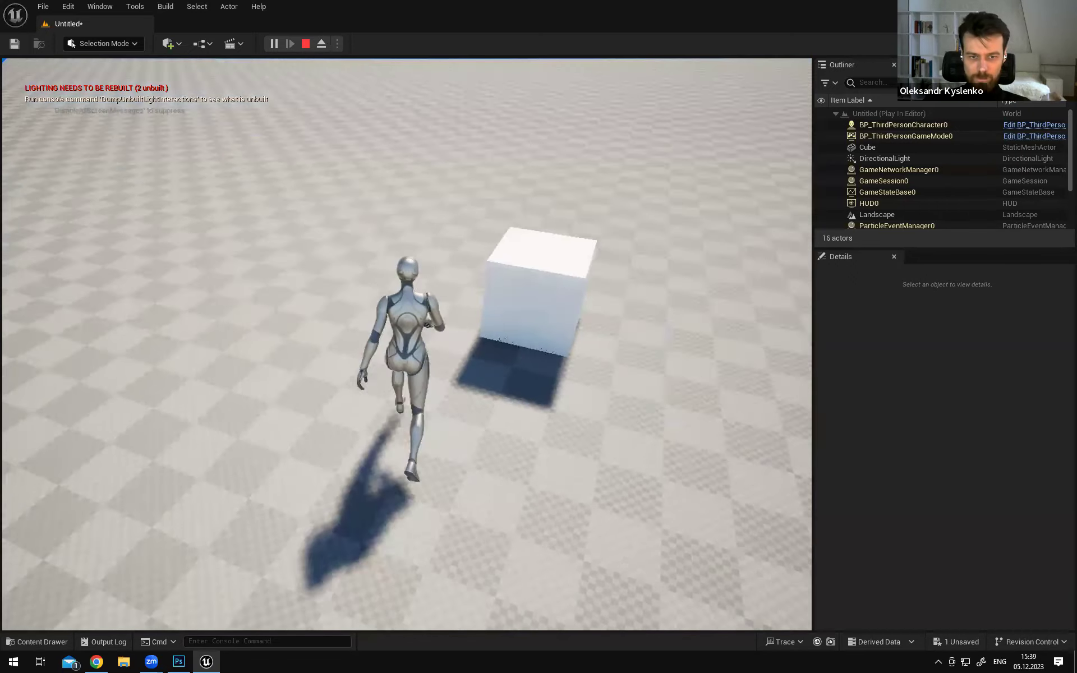
pyautogui.press('w')
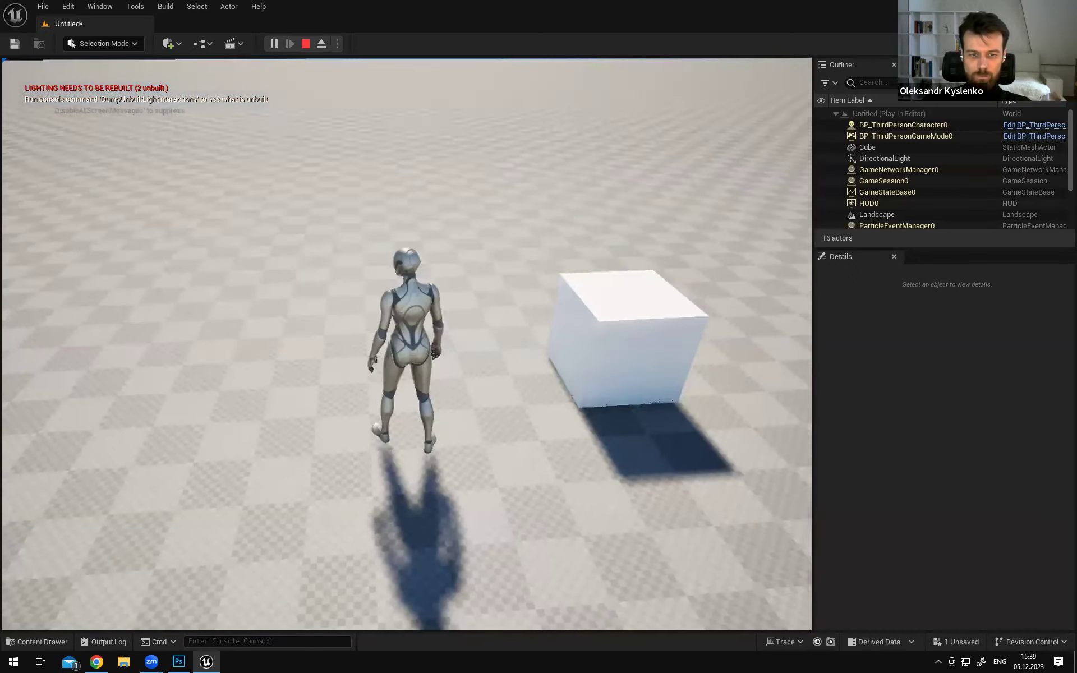
pyautogui.press('d')
pyautogui.press('w')
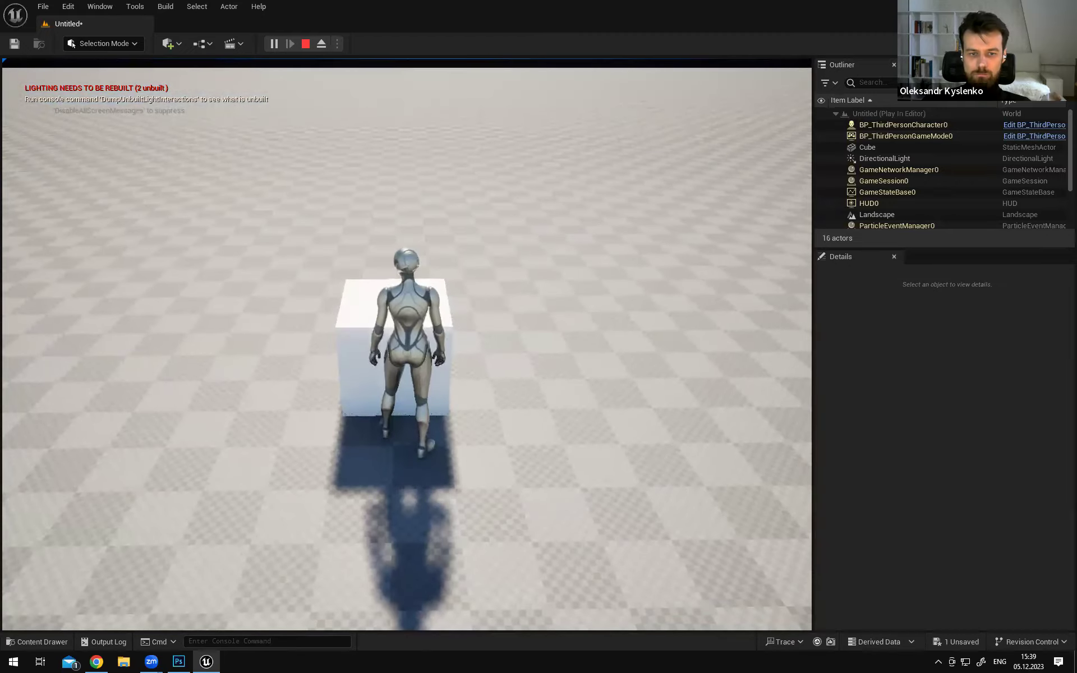
pyautogui.press('a')
pyautogui.press('w')
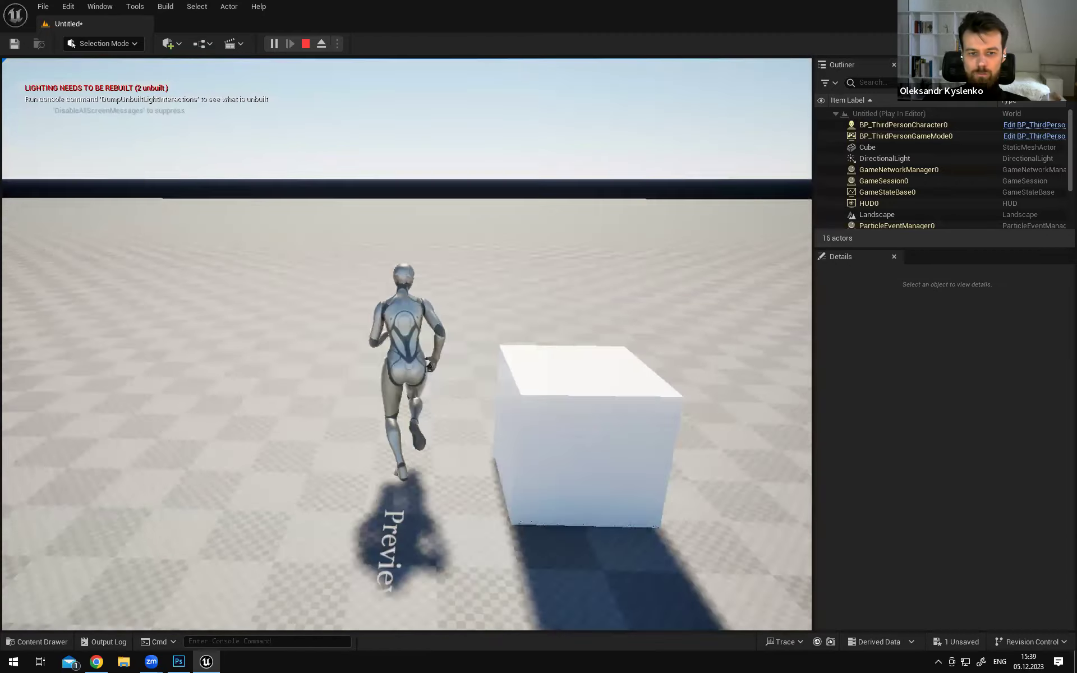
pyautogui.press('a')
pyautogui.press('d')
pyautogui.press('w')
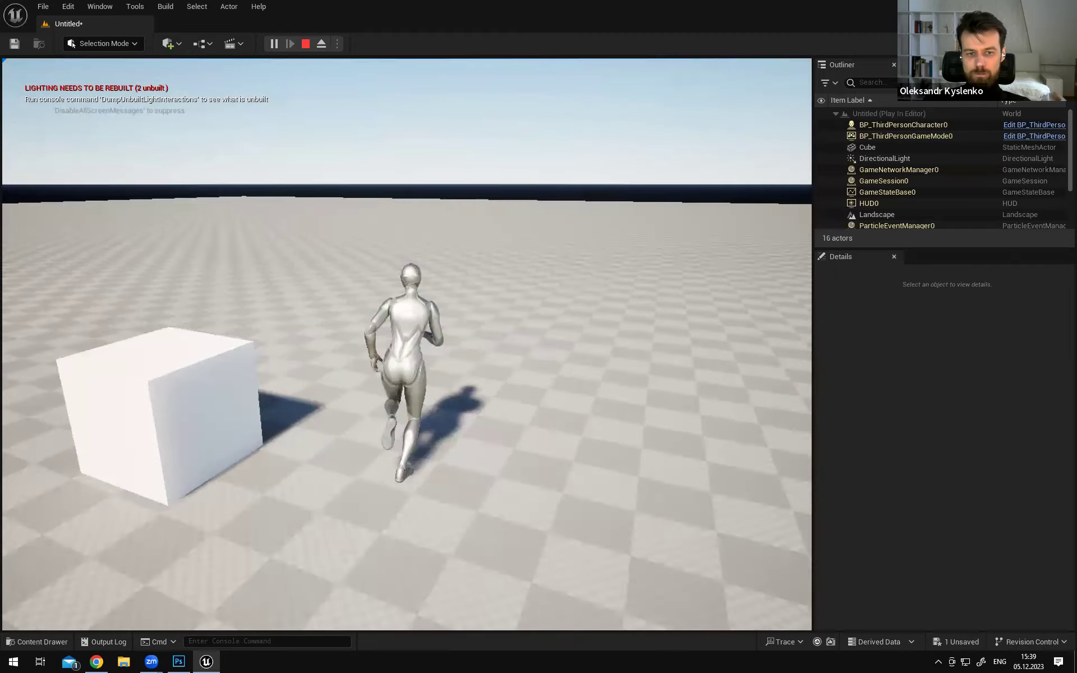
pyautogui.press('d')
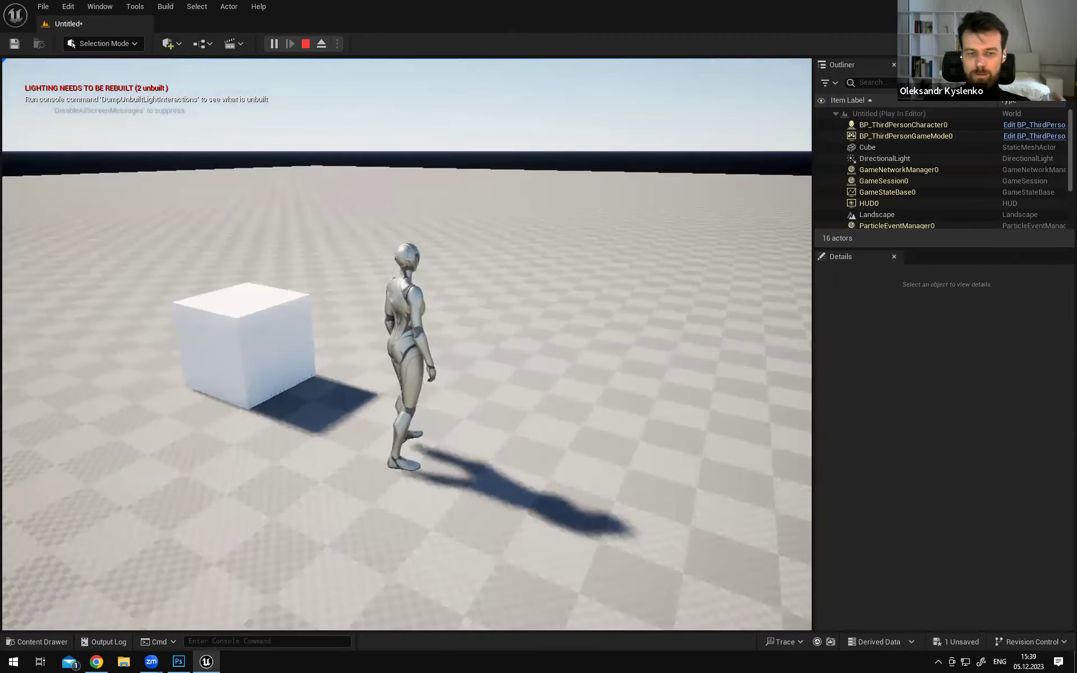
pyautogui.press('d')
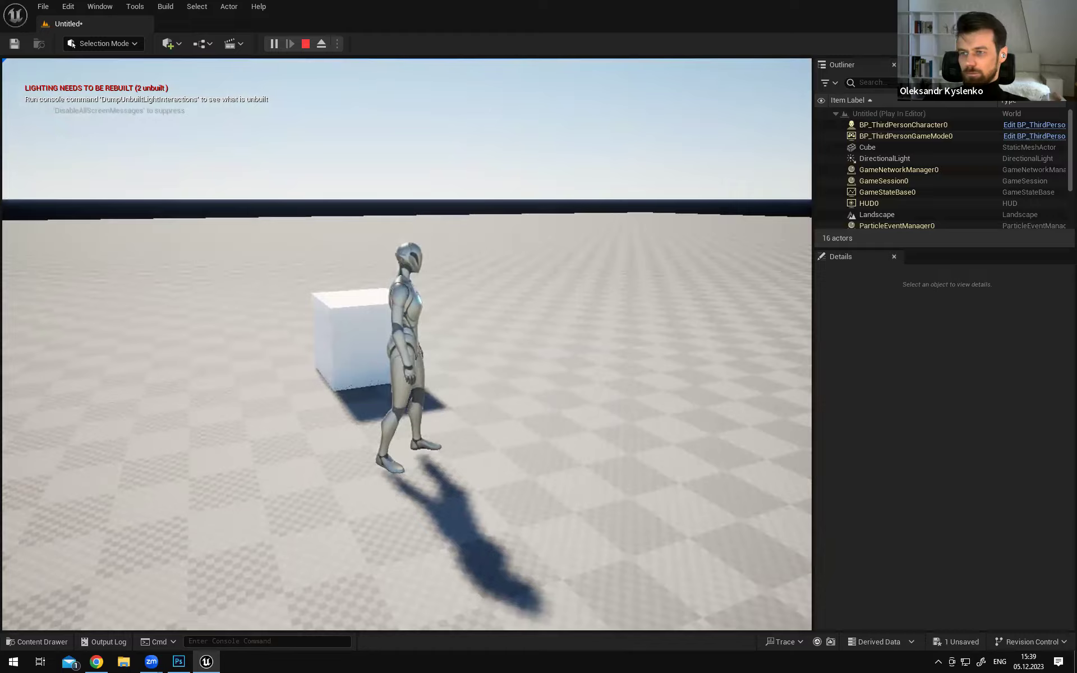
pyautogui.press('w')
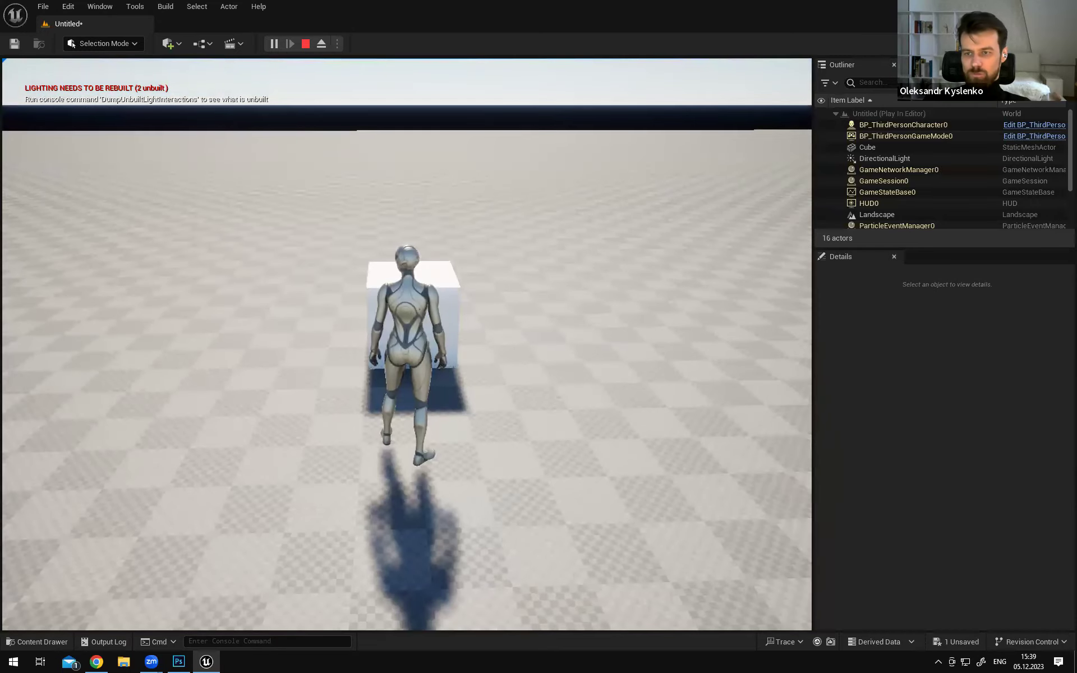
pyautogui.press('w')
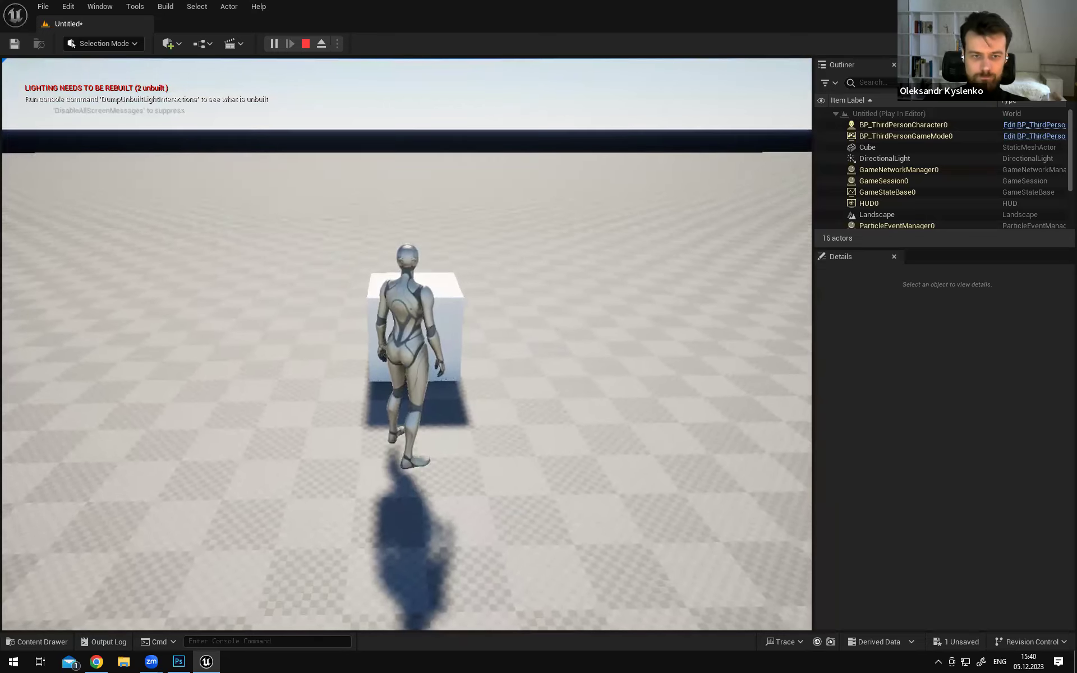
pyautogui.press('a')
pyautogui.press('w')
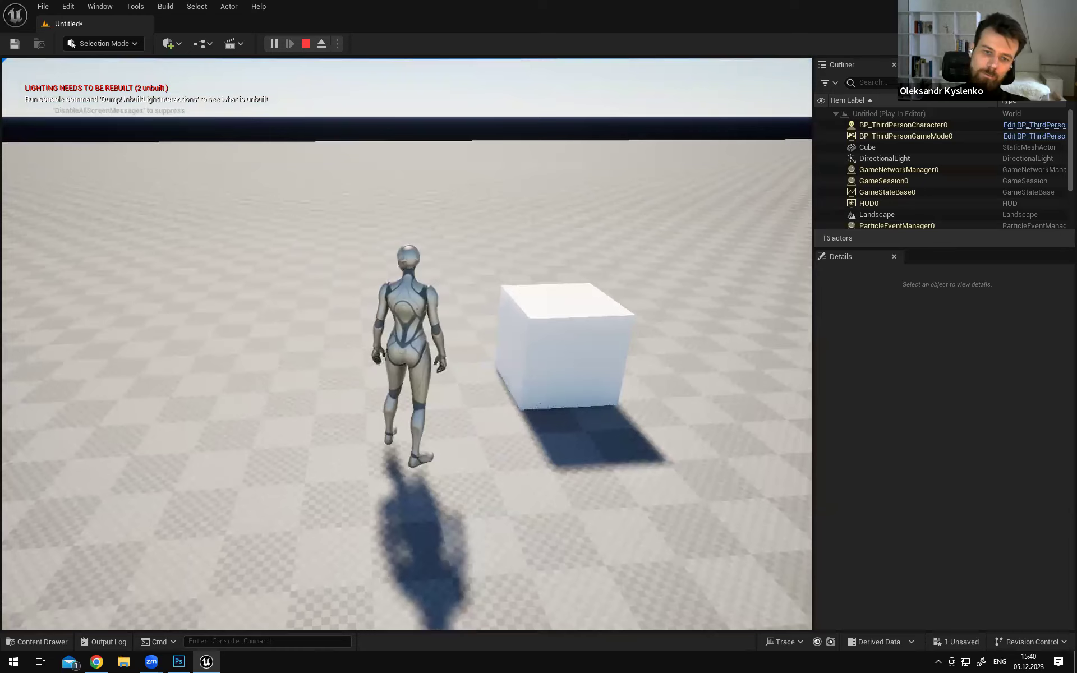
pyautogui.press('a')
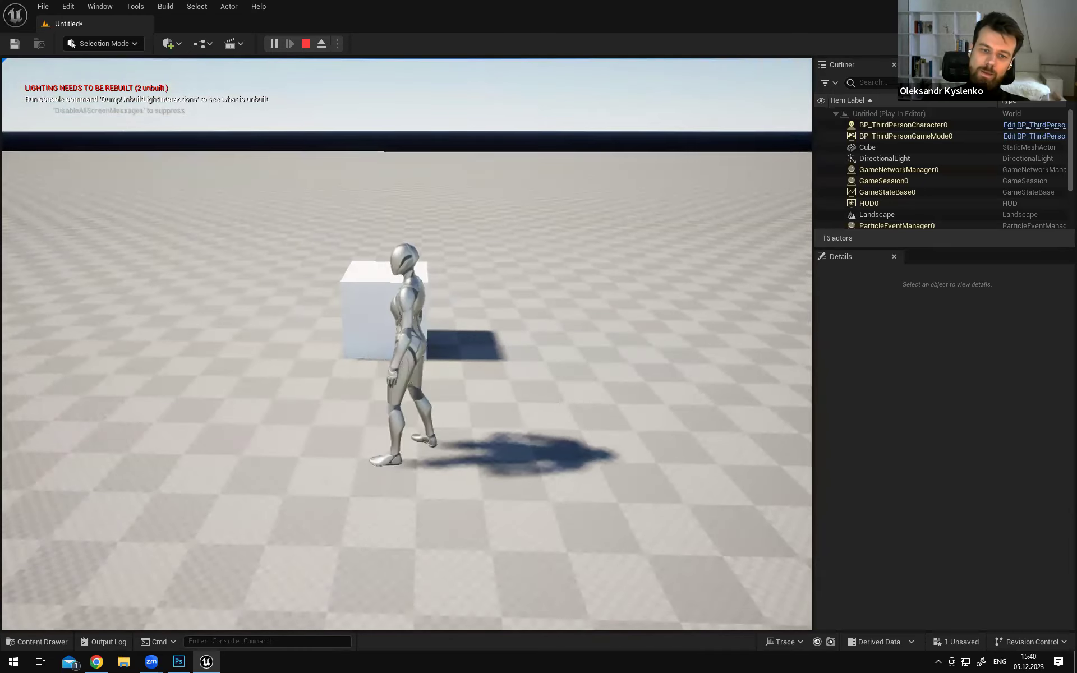
pyautogui.press('d')
pyautogui.press('w')
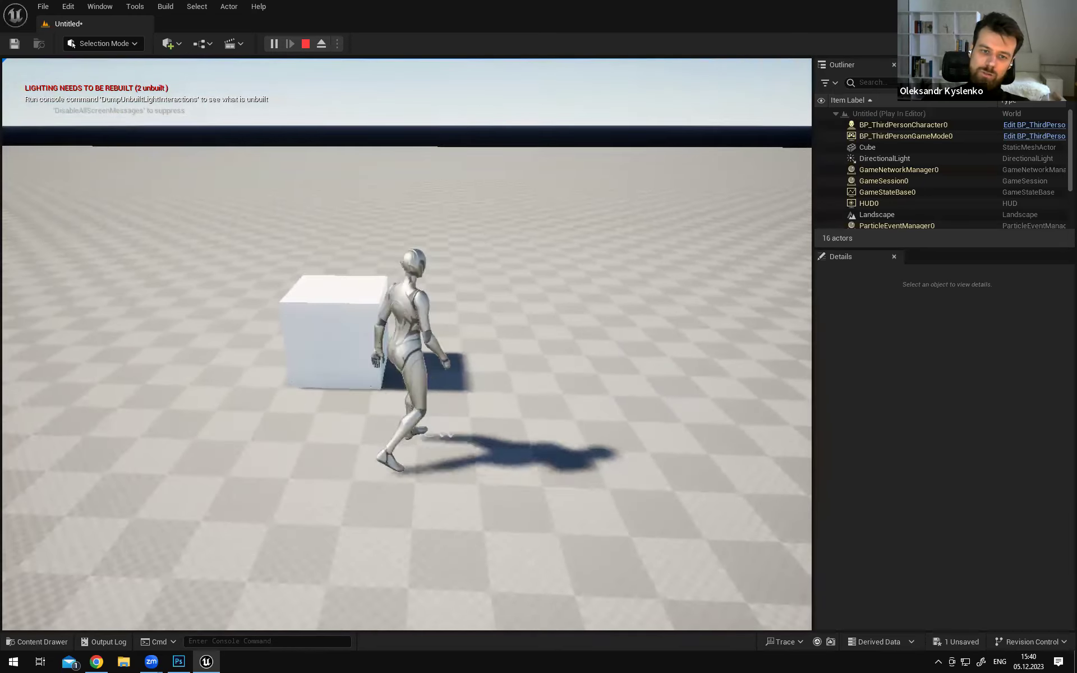
pyautogui.press('a')
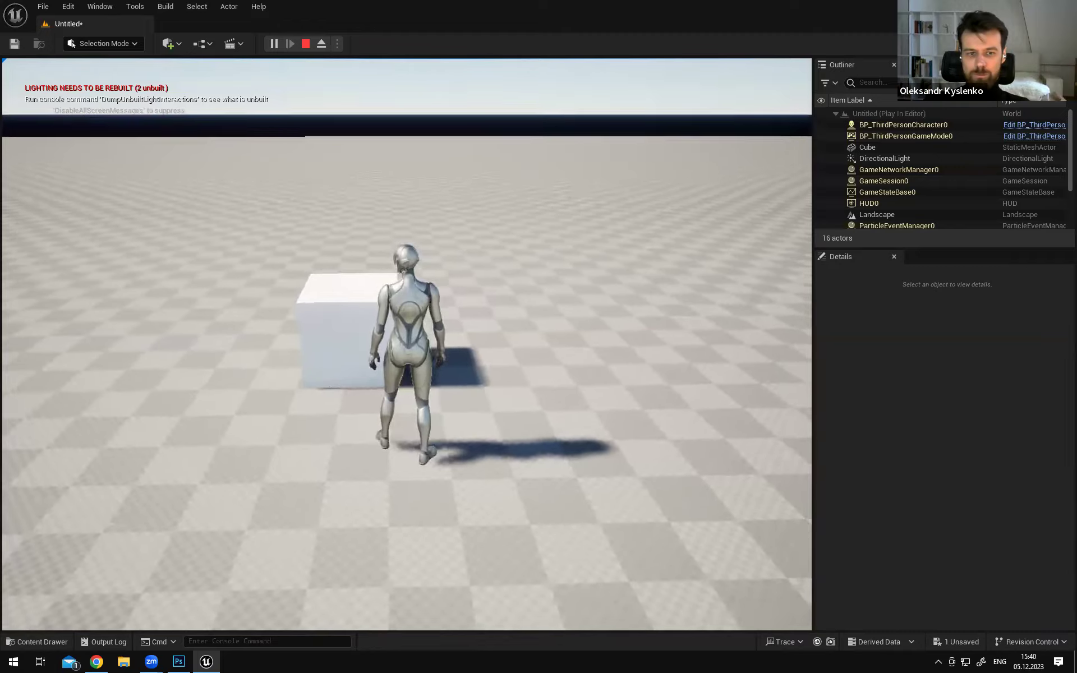
pyautogui.press('d')
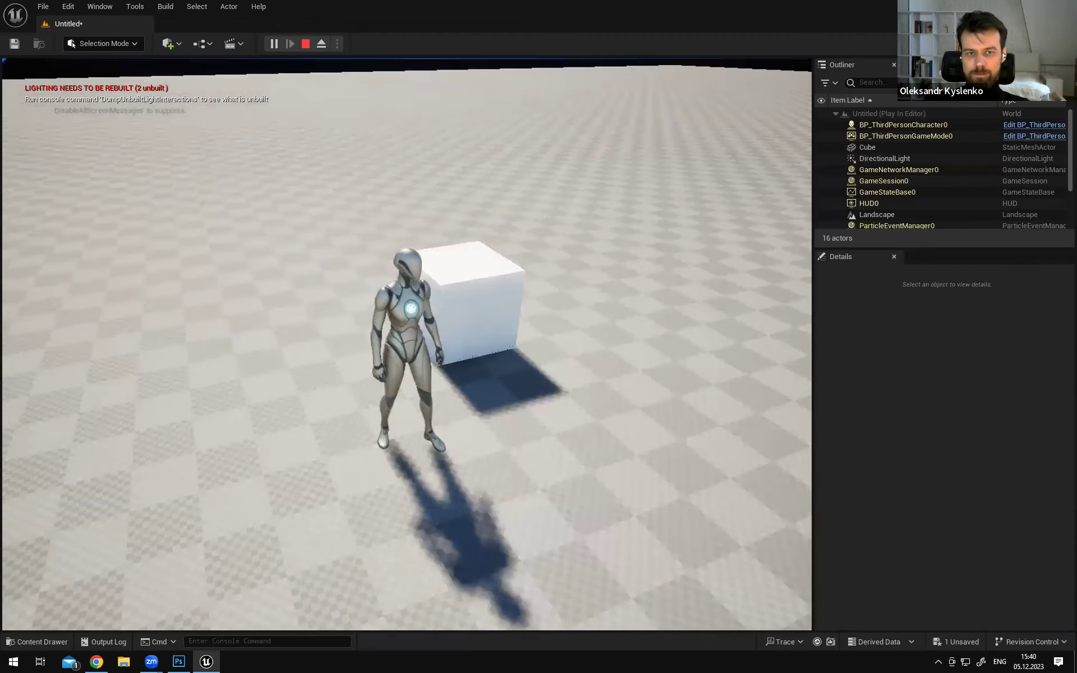
pyautogui.press('w')
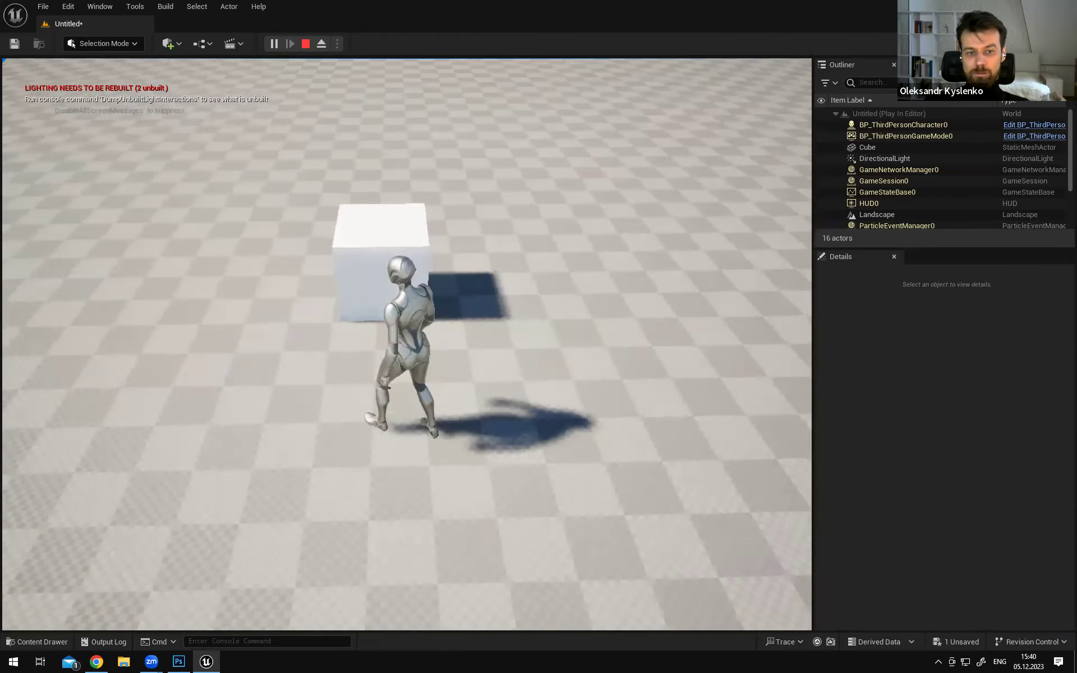
pyautogui.press('s')
pyautogui.press('a')
pyautogui.press('d')
pyautogui.press('s')
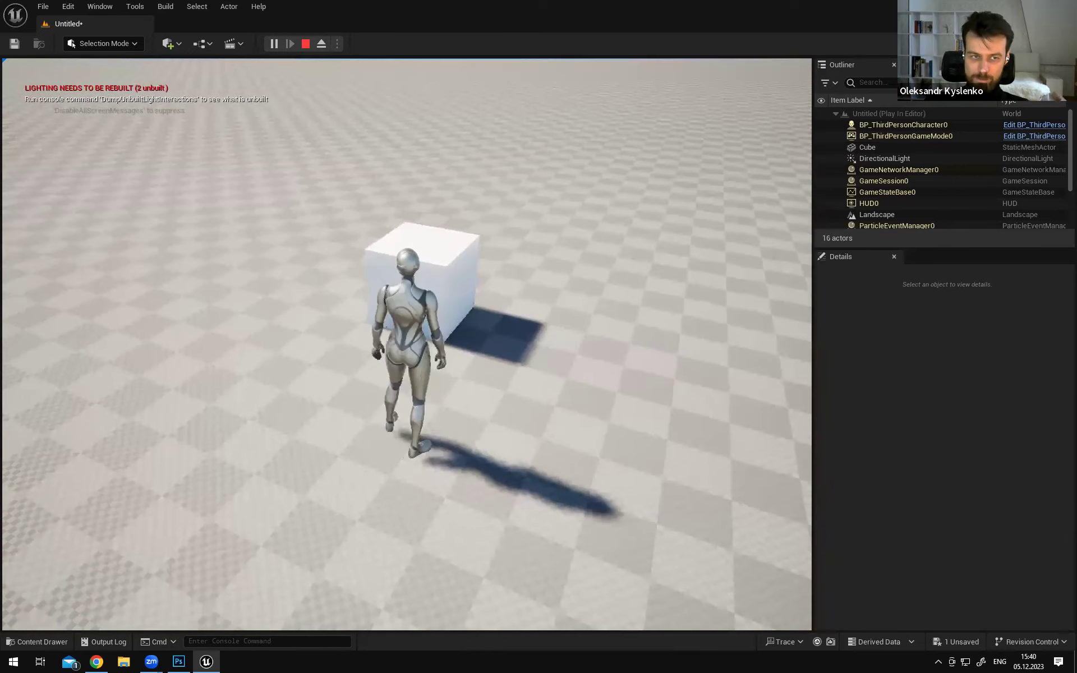
pyautogui.press('Escape')
# Examine the cube at close range against the landscape grid squares, with the Scale tool active and the camera speed at 0.8
pyautogui.moveTo(436, 326); pyautogui.dragTo(471, 256, button='right')
pyautogui.press('a')
pyautogui.press('r')
pyautogui.moveTo(548, 356); pyautogui.dragTo(387, 361, button='right')
pyautogui.press('d')
pyautogui.press('d')
pyautogui.moveTo(615, 364); pyautogui.dragTo(667, 371, button='right')
pyautogui.press('a')
pyautogui.press('w')
pyautogui.press('s')
pyautogui.scroll(-1, 664, 360)
pyautogui.press('w')
pyautogui.scroll(-3, 667, 361)
pyautogui.press('w')
pyautogui.moveTo(595, 381); pyautogui.dragTo(435, 334, button='right')
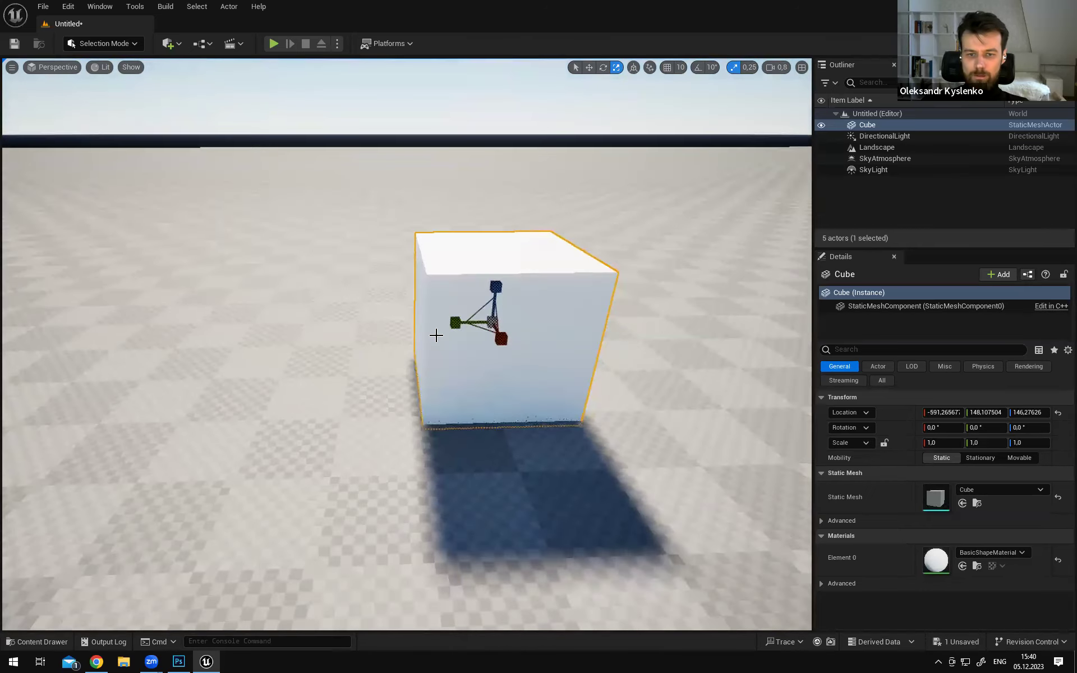
# Scale the cube to 3.0 along Y and 2.0 along Z, and snap it onto the landscape surface
pyautogui.moveTo(460, 324); pyautogui.dragTo(392, 327)
pyautogui.moveTo(545, 333); pyautogui.dragTo(435, 310, button='right')
pyautogui.moveTo(436, 310); pyautogui.dragTo(435, 309)
pyautogui.press('w')
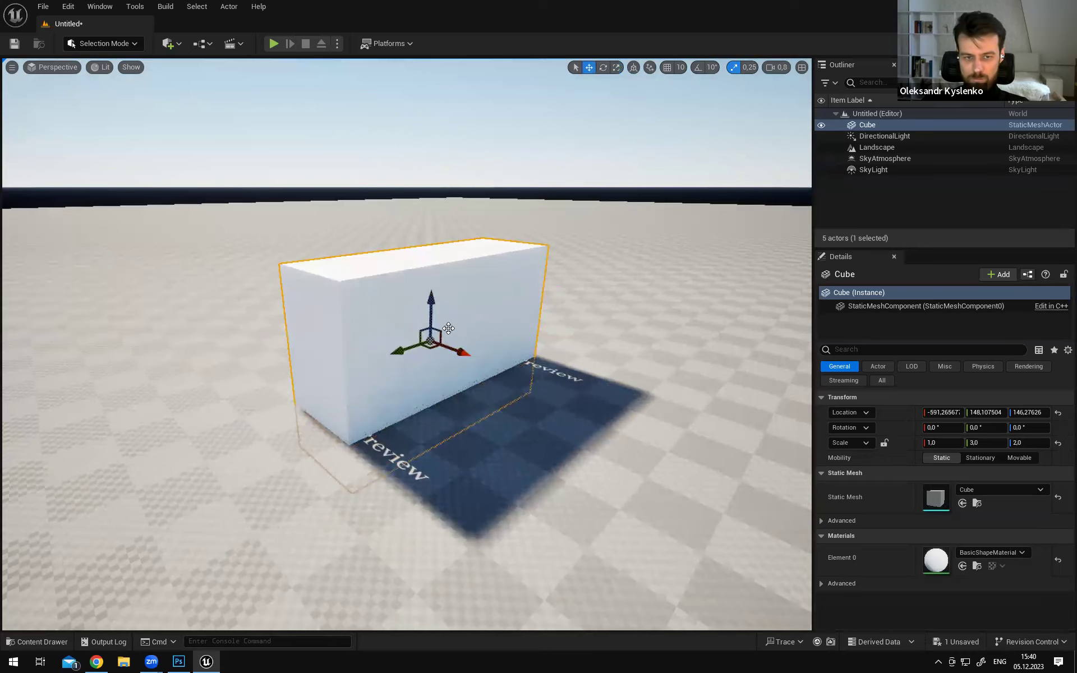
pyautogui.press('End')
pyautogui.moveTo(435, 309); pyautogui.dragTo(434, 337, button='right')
# Stretch the cube along its X axis and set its X scale to 15
pyautogui.press('r')
pyautogui.moveTo(498, 275); pyautogui.dragTo(628, 286)
pyautogui.moveTo(632, 370); pyautogui.dragTo(645, 390, button='right')
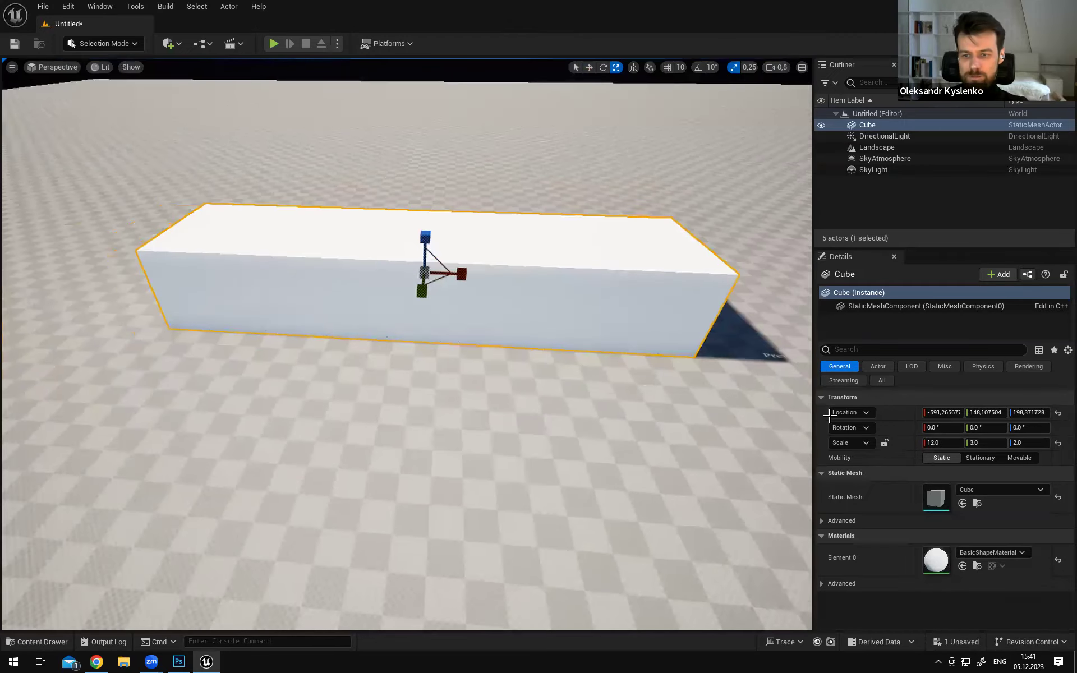
pyautogui.click(940, 443)
pyautogui.write('15')
pyautogui.press('Return')
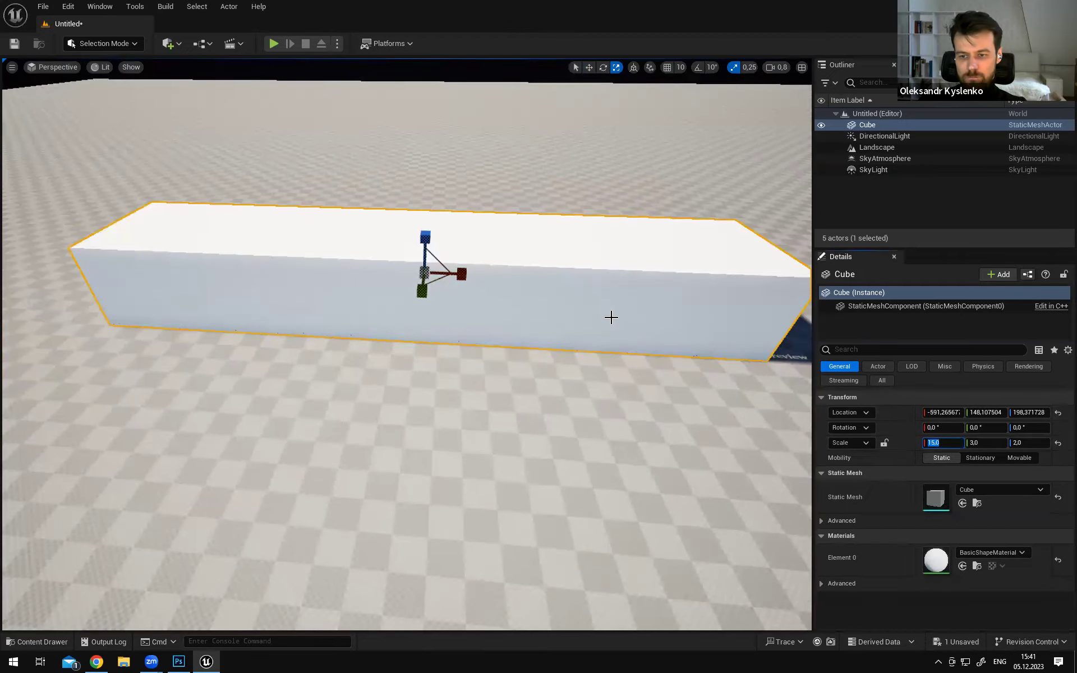
# View the stretched cube from its end, select the landscape, and switch to Landscape Mode
pyautogui.moveTo(600, 314); pyautogui.dragTo(401, 308, button='right')
pyautogui.press('w')
pyautogui.press('d')
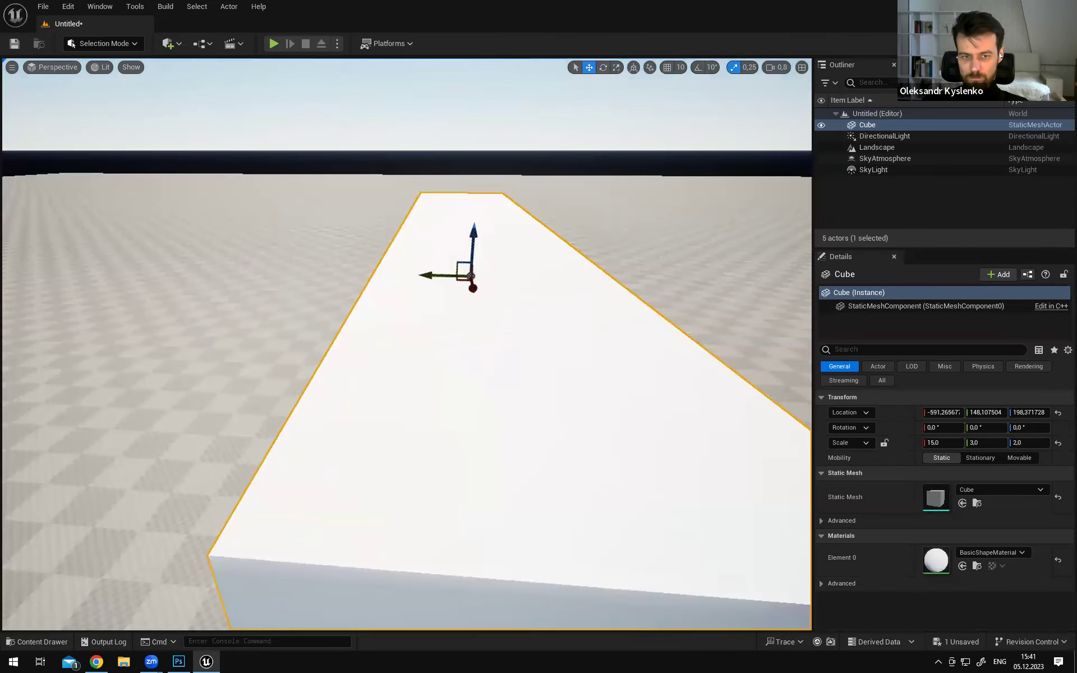
pyautogui.moveTo(601, 315); pyautogui.dragTo(601, 315, button='right')
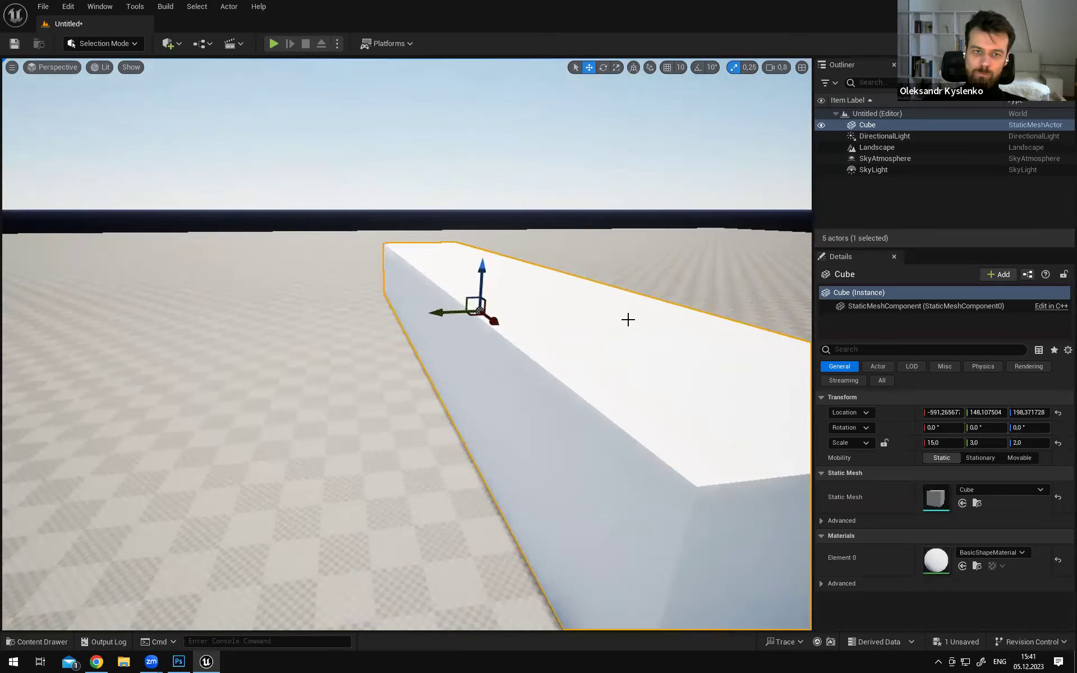
pyautogui.click(291, 325)
pyautogui.click(118, 44)
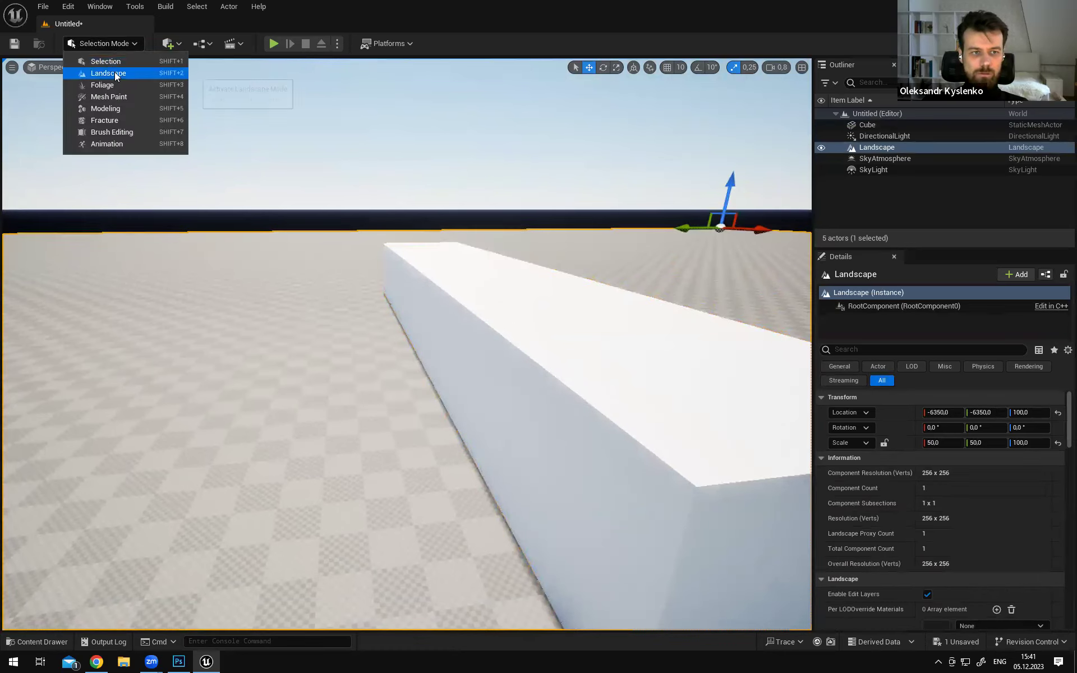
pyautogui.click(123, 45)
pyautogui.click(125, 45)
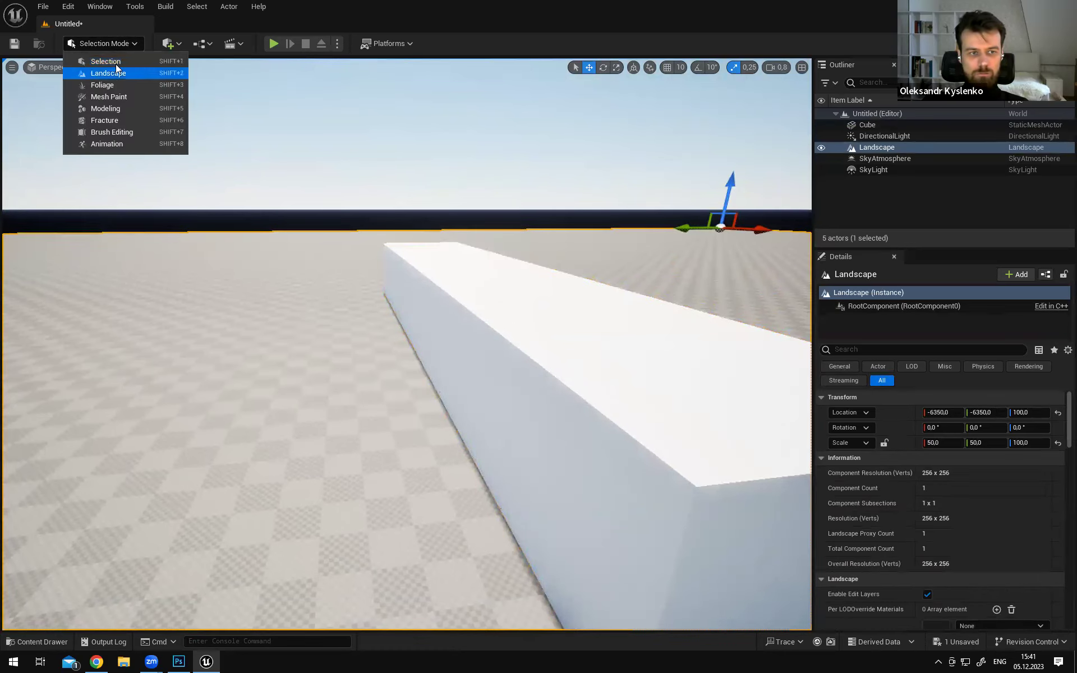
pyautogui.click(104, 74)
# Enlarge the Sculpt brush to a size of about 802 for work beside the stretched cube
pyautogui.press('s')
pyautogui.moveTo(466, 243)
pyautogui.mouseDown(button='right')
pyautogui.moveTo(466, 342)
pyautogui.moveTo(443, 286)
pyautogui.moveTo(464, 260)
pyautogui.mouseUp(button='right')
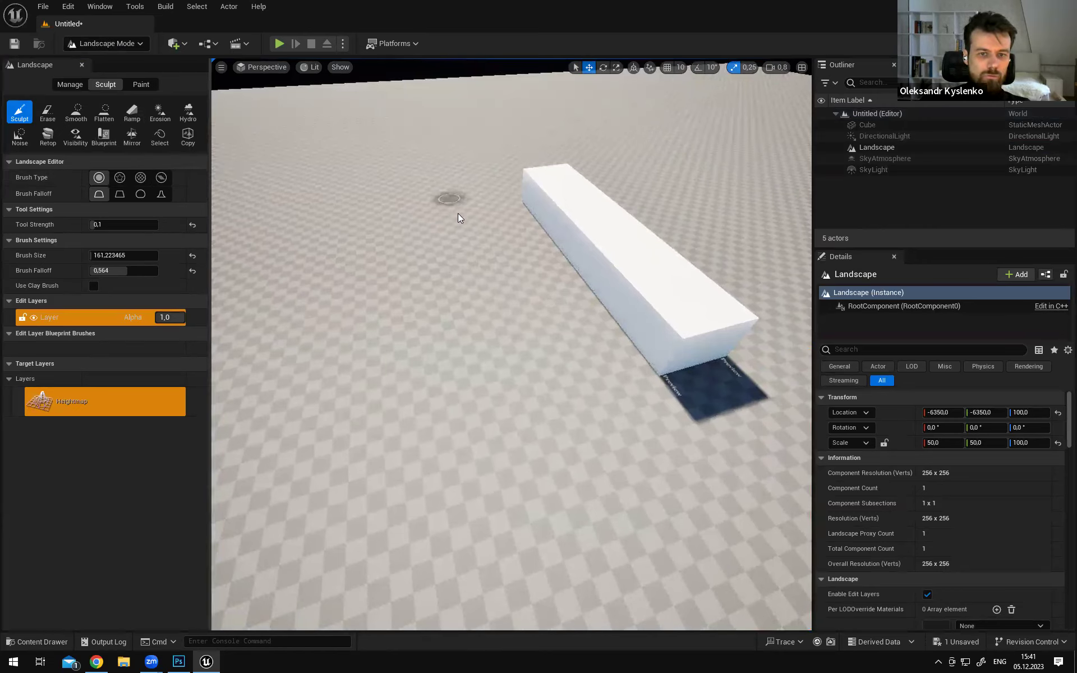
pyautogui.moveTo(478, 248); pyautogui.dragTo(547, 220, button='right')
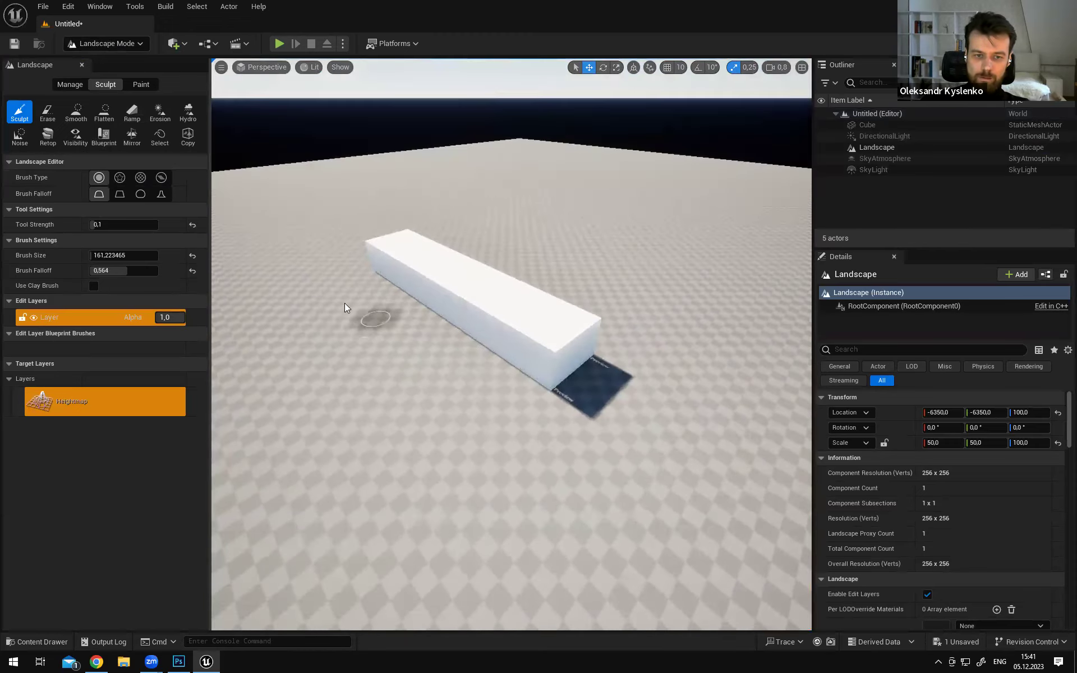
pyautogui.moveTo(612, 281); pyautogui.dragTo(527, 271, button='right')
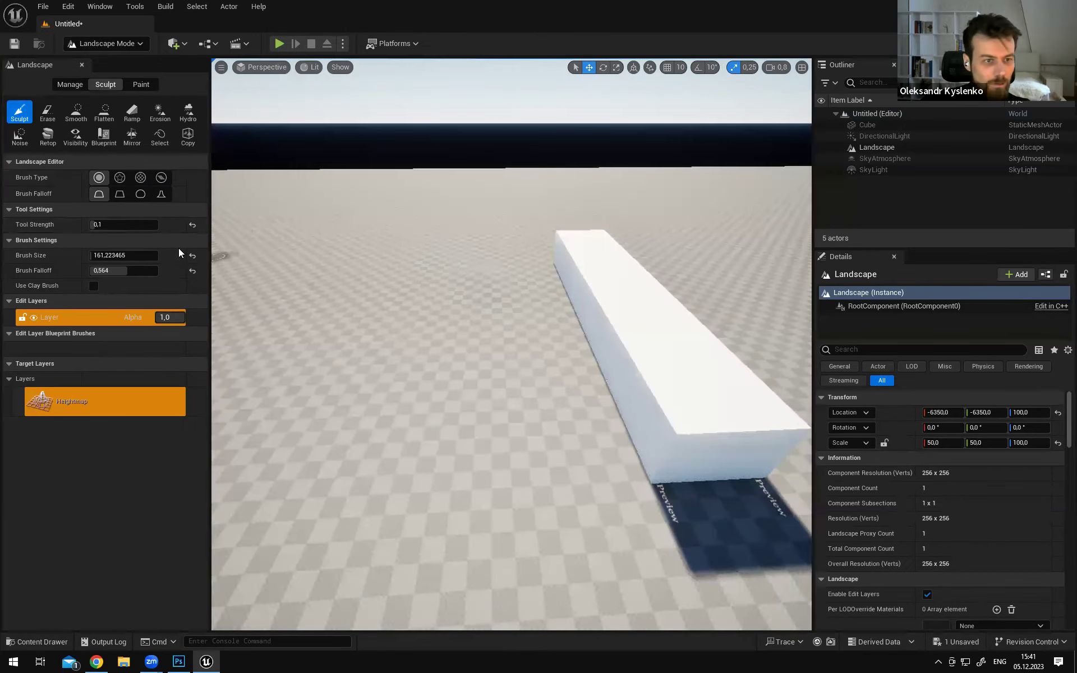
pyautogui.moveTo(120, 257); pyautogui.dragTo(185, 257)
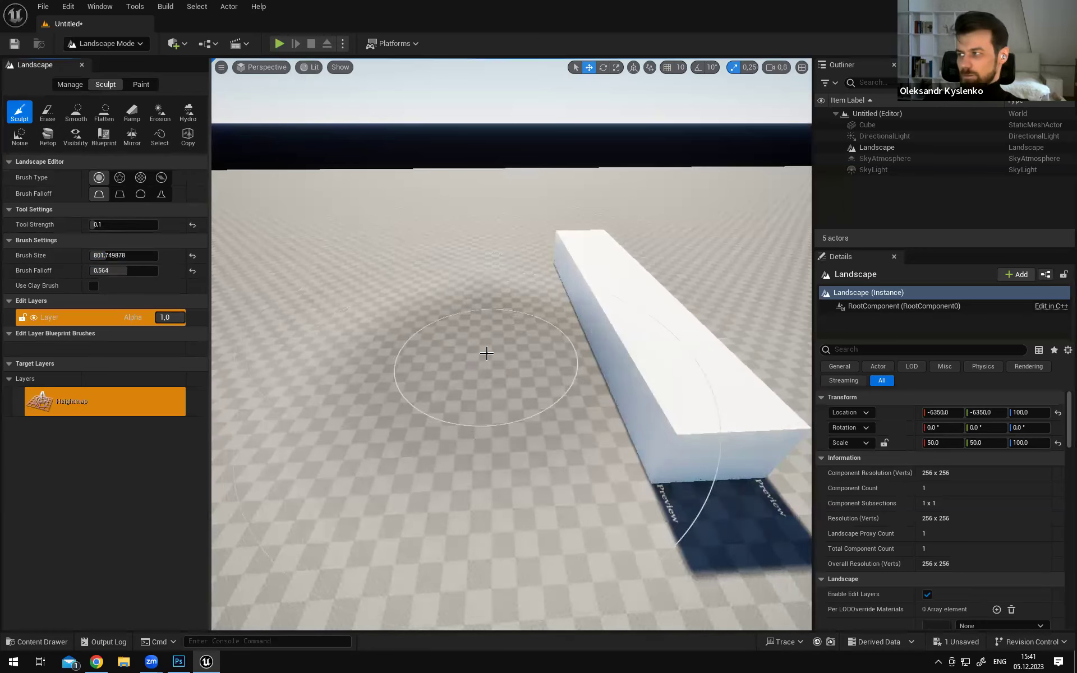
pyautogui.press('a')
pyautogui.moveTo(464, 325); pyautogui.dragTo(467, 323, button='right')
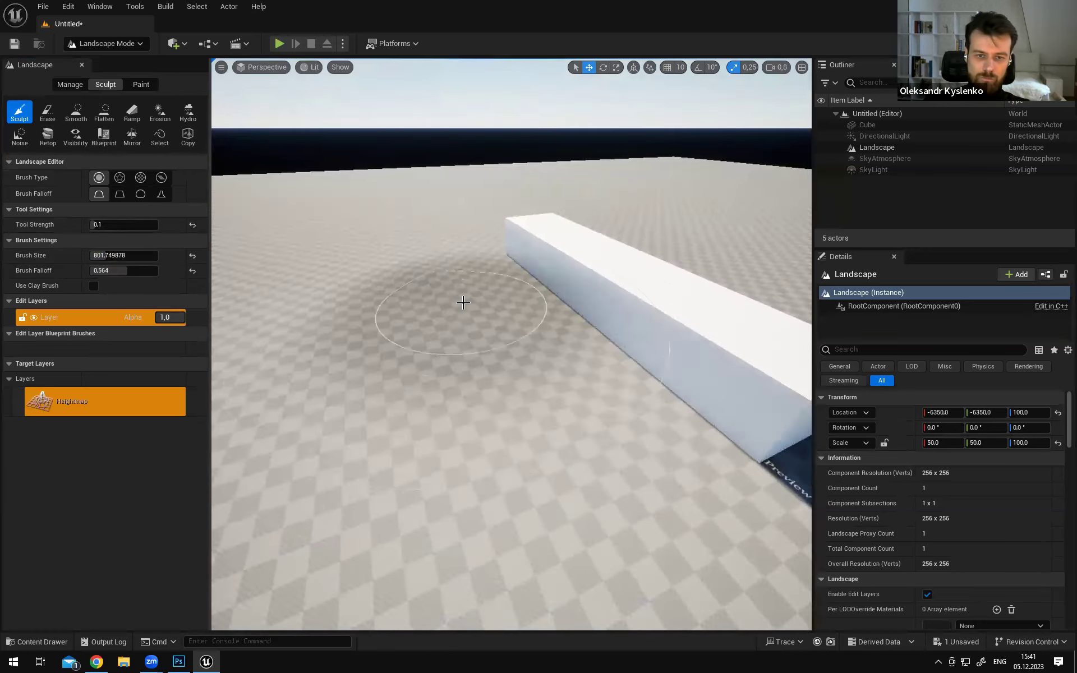
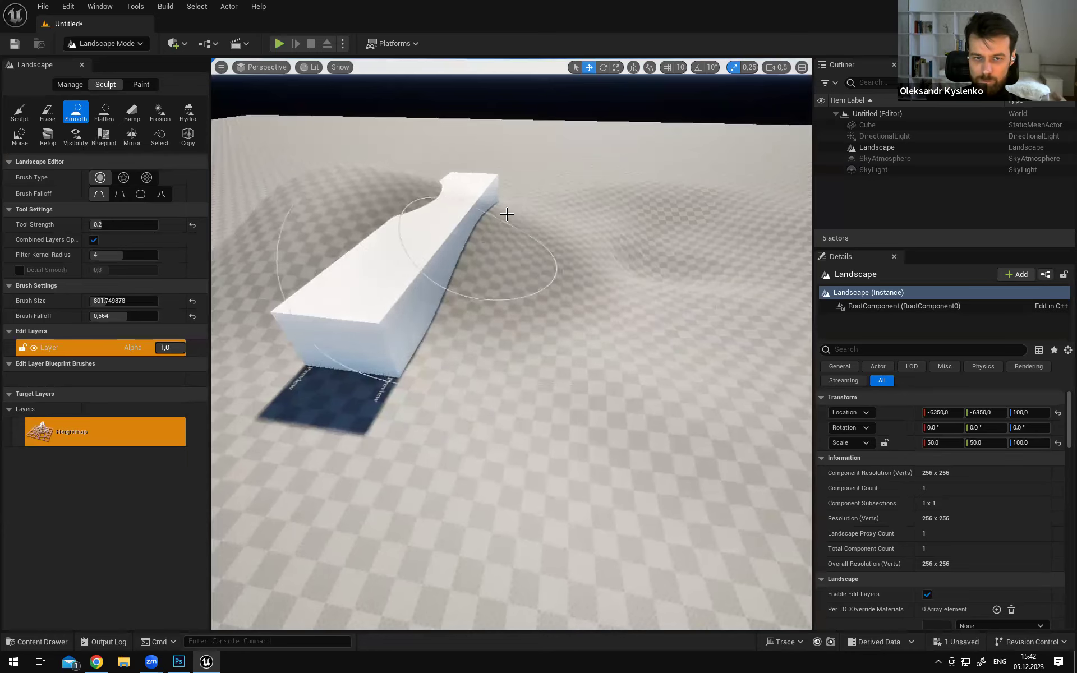
# Raise a tall rounded hill alongside the stretched cube with the Sculpt tool
pyautogui.press('a')
pyautogui.moveTo(427, 195)
pyautogui.mouseDown(button='right')
pyautogui.moveTo(471, 196)
pyautogui.moveTo(449, 224)
pyautogui.mouseUp(button='right')
pyautogui.press('d')
pyautogui.moveTo(448, 183)
pyautogui.mouseDown(button='right')
pyautogui.moveTo(610, 190)
pyautogui.moveTo(595, 225)
pyautogui.mouseUp(button='right')
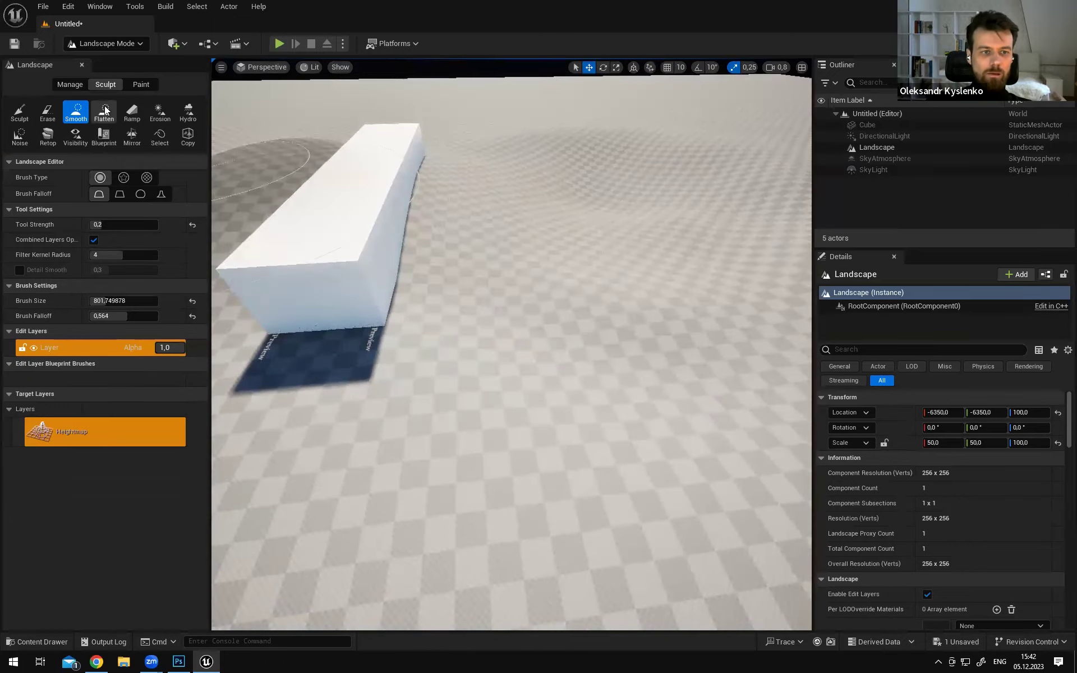
pyautogui.click(103, 113)
pyautogui.moveTo(527, 269)
pyautogui.mouseDown(button='right')
pyautogui.moveTo(540, 272)
pyautogui.moveTo(541, 241)
pyautogui.moveTo(555, 271)
pyautogui.mouseUp(button='right')
pyautogui.click(19, 112)
pyautogui.moveTo(378, 219); pyautogui.dragTo(560, 223, button='right')
pyautogui.moveTo(559, 223)
pyautogui.mouseDown()
pyautogui.moveTo(535, 202)
pyautogui.moveTo(537, 213)
pyautogui.mouseUp()
pyautogui.moveTo(537, 213)
pyautogui.mouseDown(button='right')
pyautogui.moveTo(519, 197)
pyautogui.moveTo(549, 211)
pyautogui.moveTo(527, 208)
pyautogui.moveTo(513, 149)
pyautogui.moveTo(555, 161)
pyautogui.mouseUp(button='right')
# Level the rounded hill and the ground around the stretched cube using Flatten strokes at a tool strength of 0.2
pyautogui.click(103, 112)
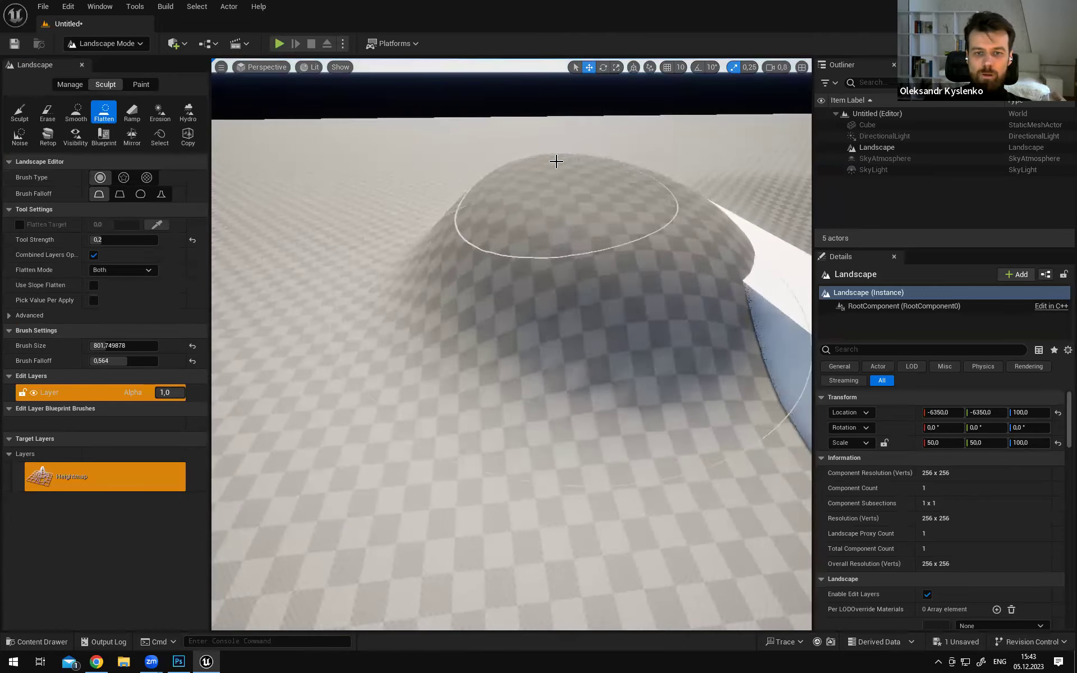
pyautogui.moveTo(459, 125); pyautogui.dragTo(486, 160, button='right')
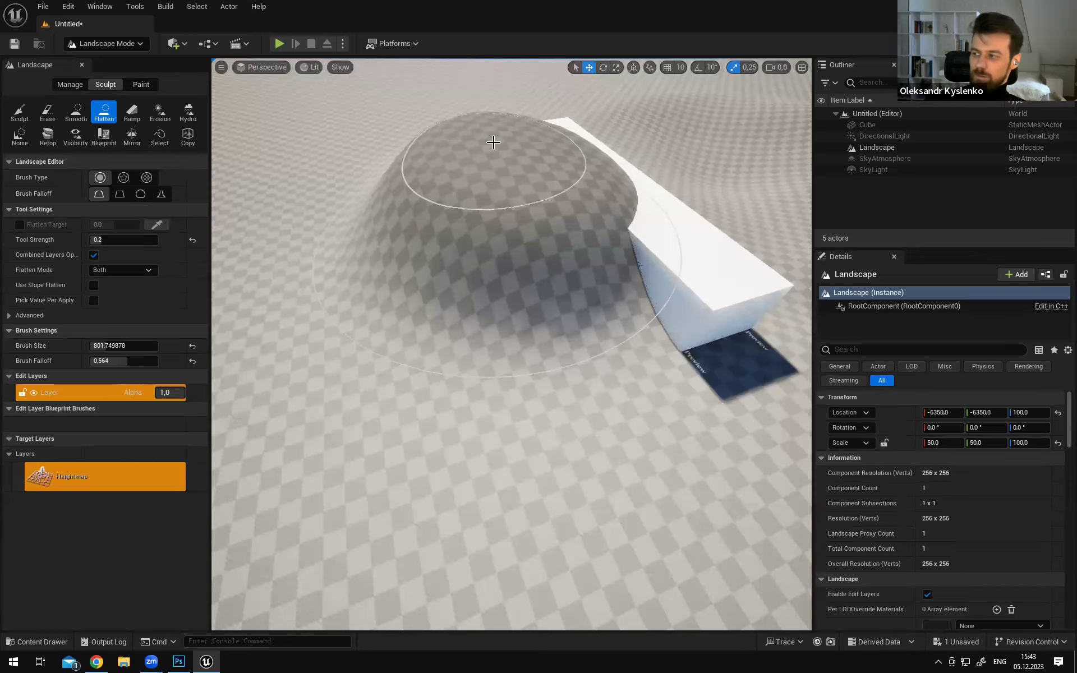
pyautogui.moveTo(494, 142); pyautogui.dragTo(531, 185, button='right')
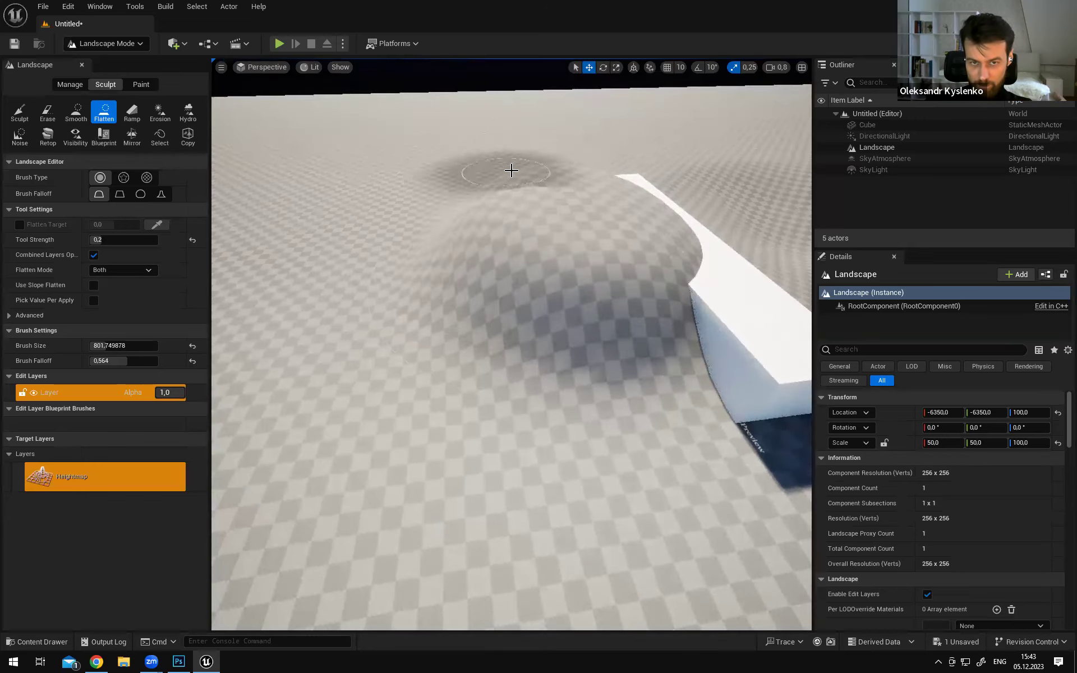
pyautogui.moveTo(544, 192); pyautogui.dragTo(531, 199, button='right')
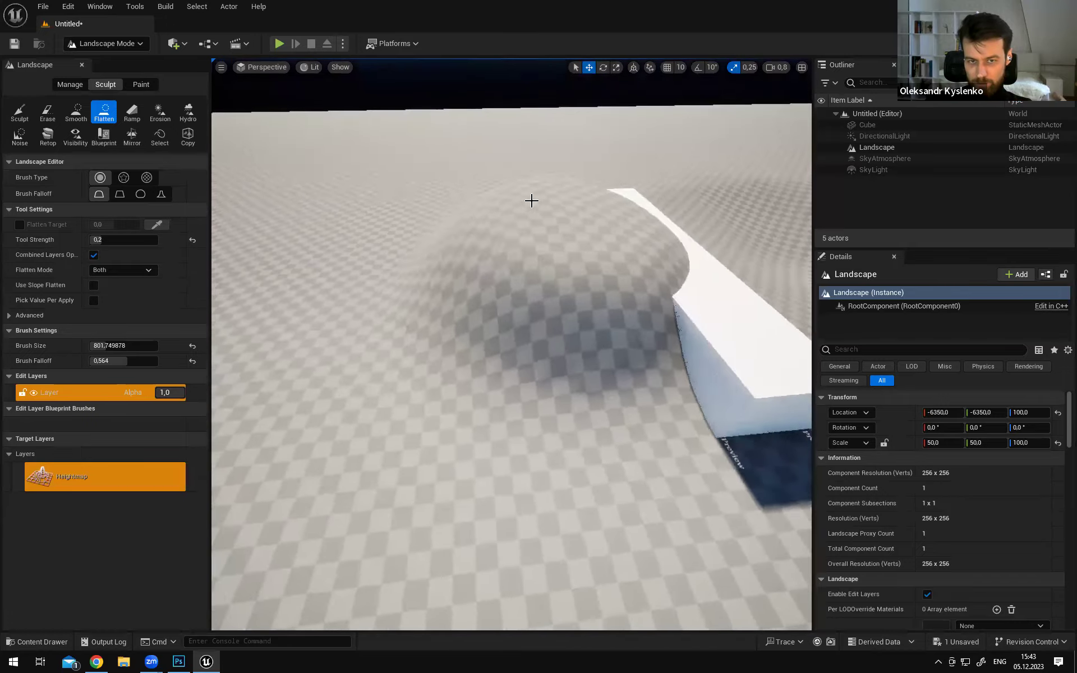
pyautogui.moveTo(551, 195)
pyautogui.mouseDown()
pyautogui.moveTo(443, 197)
pyautogui.moveTo(286, 224)
pyautogui.moveTo(432, 279)
pyautogui.moveTo(529, 270)
pyautogui.moveTo(486, 166)
pyautogui.moveTo(550, 163)
pyautogui.moveTo(553, 226)
pyautogui.moveTo(629, 234)
pyautogui.moveTo(476, 200)
pyautogui.moveTo(542, 184)
pyautogui.mouseUp()
pyautogui.moveTo(542, 184)
pyautogui.mouseDown(button='right')
pyautogui.moveTo(589, 230)
pyautogui.moveTo(583, 252)
pyautogui.moveTo(536, 230)
pyautogui.moveTo(577, 279)
pyautogui.mouseUp(button='right')
pyautogui.scroll(-5, 589, 230)
pyautogui.scroll(-2, 589, 230)
pyautogui.moveTo(578, 279)
pyautogui.mouseDown()
pyautogui.moveTo(628, 271)
pyautogui.moveTo(488, 251)
pyautogui.moveTo(428, 185)
pyautogui.moveTo(381, 261)
pyautogui.moveTo(413, 286)
pyautogui.mouseUp()
pyautogui.click(596, 272)
pyautogui.moveTo(477, 297); pyautogui.dragTo(455, 261, button='right')
pyautogui.moveTo(561, 314)
pyautogui.mouseDown(button='right')
pyautogui.moveTo(582, 291)
pyautogui.moveTo(387, 273)
pyautogui.mouseUp(button='right')
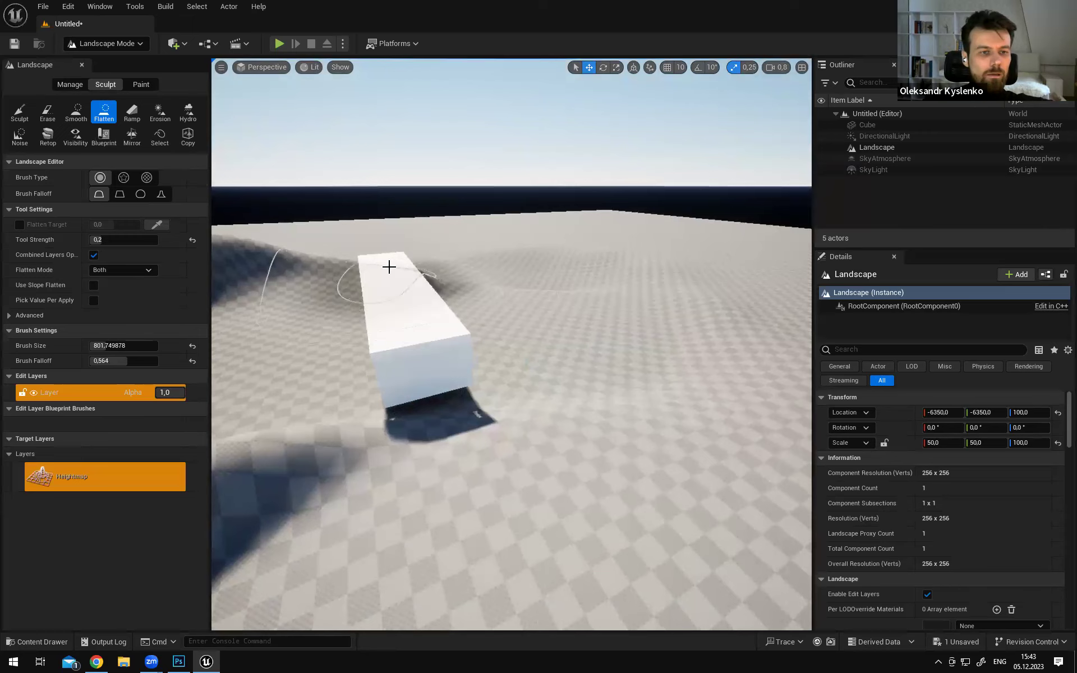
# Place two Ramp points on the flat ground, one near the stretched cube and one farther away from it
pyautogui.click(131, 112)
pyautogui.moveTo(497, 224)
pyautogui.mouseDown(button='right')
pyautogui.moveTo(560, 248)
pyautogui.moveTo(482, 226)
pyautogui.moveTo(512, 263)
pyautogui.mouseUp(button='right')
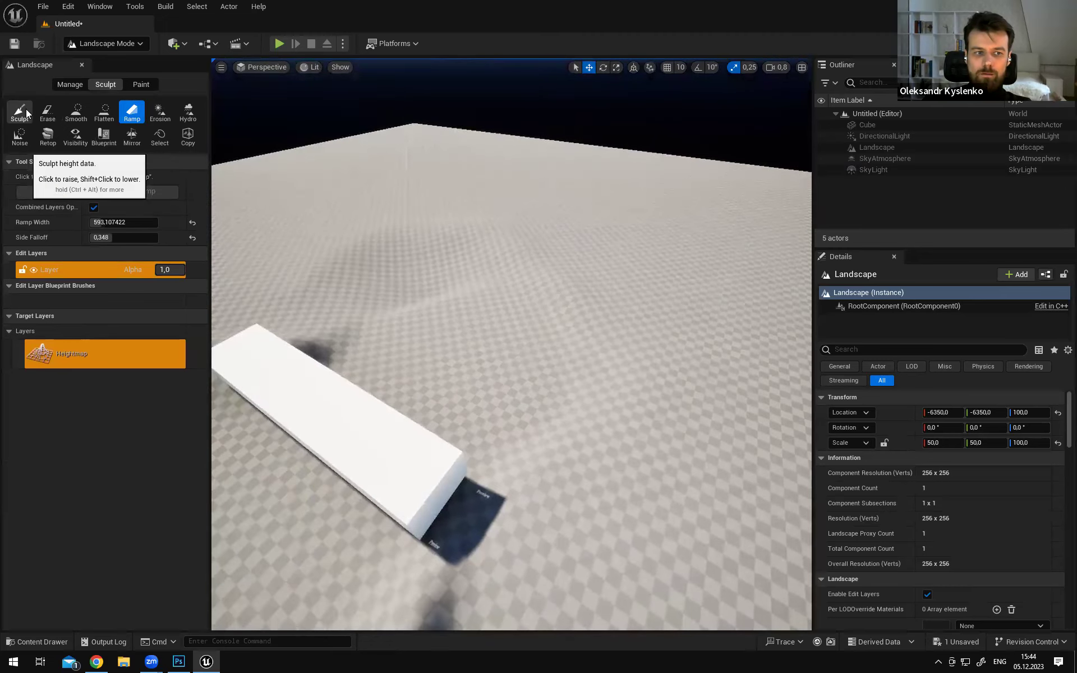
pyautogui.moveTo(493, 273); pyautogui.dragTo(493, 274, button='right')
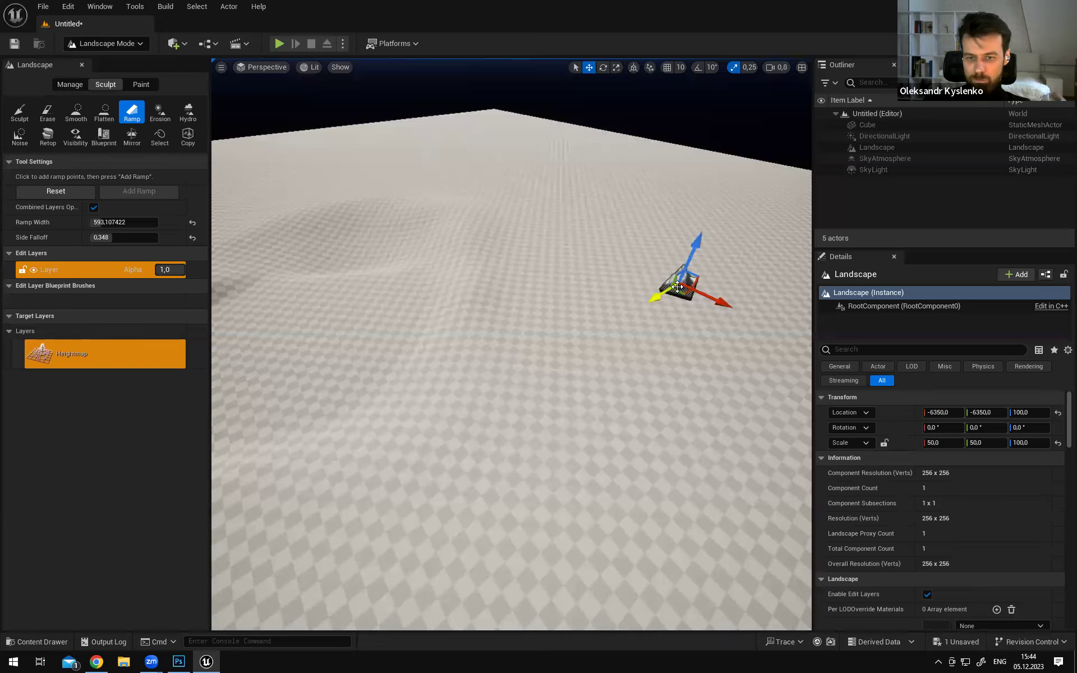
pyautogui.moveTo(573, 326); pyautogui.dragTo(642, 305, button='right')
pyautogui.press('w')
pyautogui.press('a')
pyautogui.press('s')
pyautogui.press('a')
pyautogui.moveTo(634, 202); pyautogui.dragTo(553, 196, button='right')
pyautogui.press('s')
pyautogui.press('s')
pyautogui.moveTo(536, 260); pyautogui.dragTo(591, 298, button='right')
pyautogui.press('w')
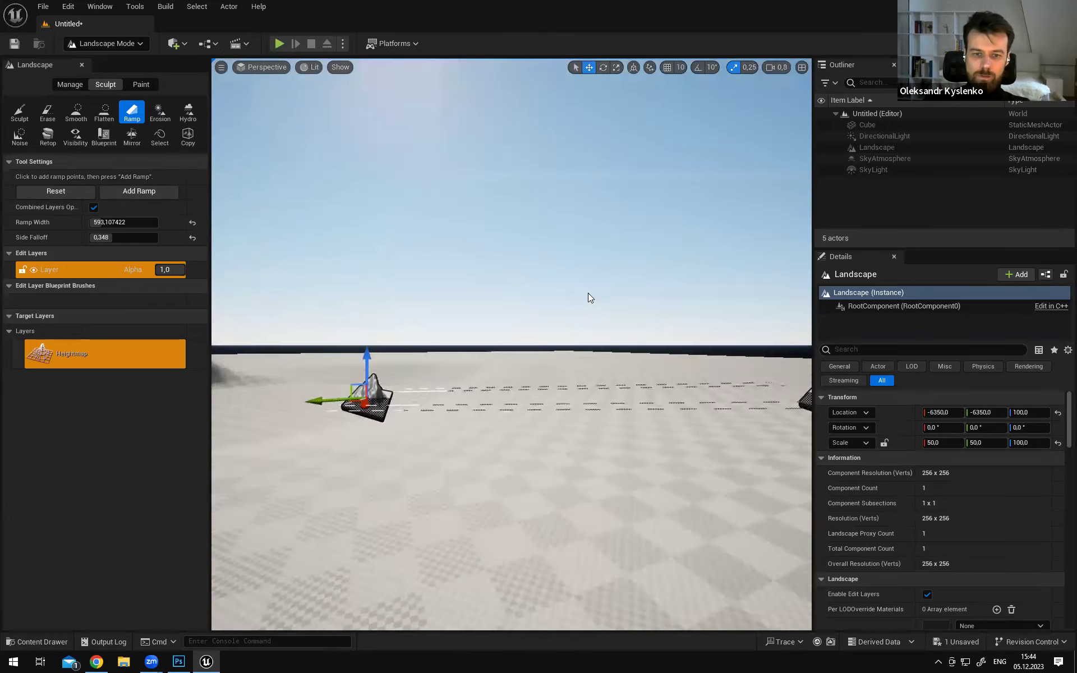
# Raise the ramp point nearest the cube high above the landscape so the ramp slopes down to the other point
pyautogui.moveTo(706, 262); pyautogui.dragTo(791, 258, button='right')
pyautogui.press('s')
pyautogui.press('s')
pyautogui.moveTo(594, 143); pyautogui.dragTo(598, 139, button='right')
pyautogui.press('s')
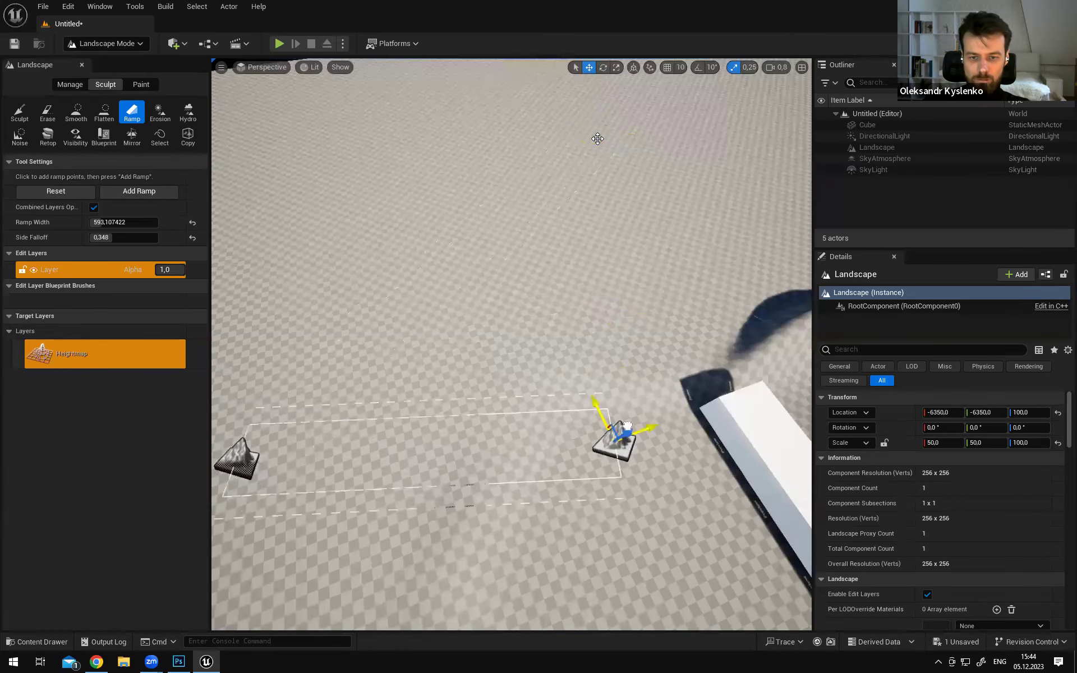
pyautogui.moveTo(624, 460); pyautogui.dragTo(612, 452, button='right')
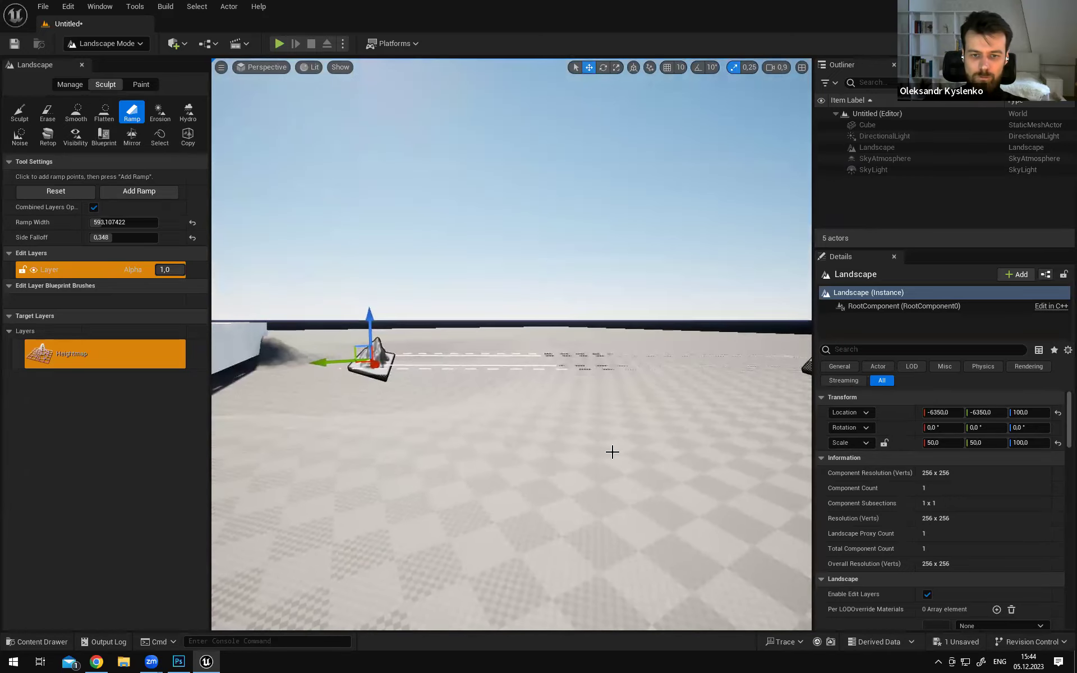
pyautogui.moveTo(619, 399); pyautogui.dragTo(632, 399, button='right')
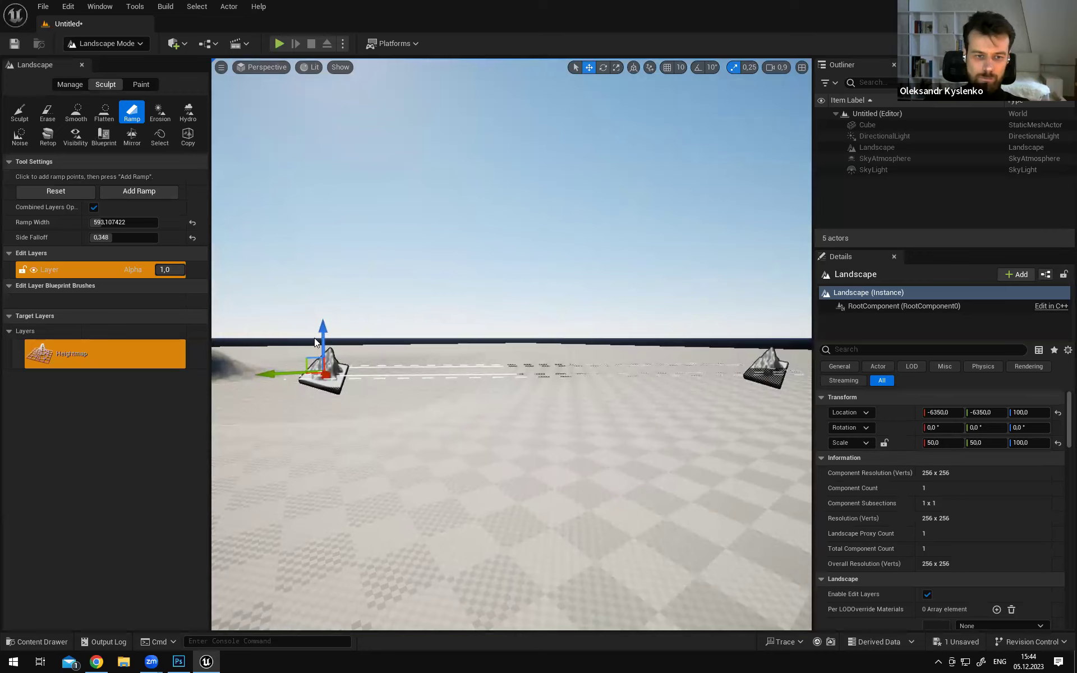
pyautogui.moveTo(321, 332); pyautogui.dragTo(328, 215)
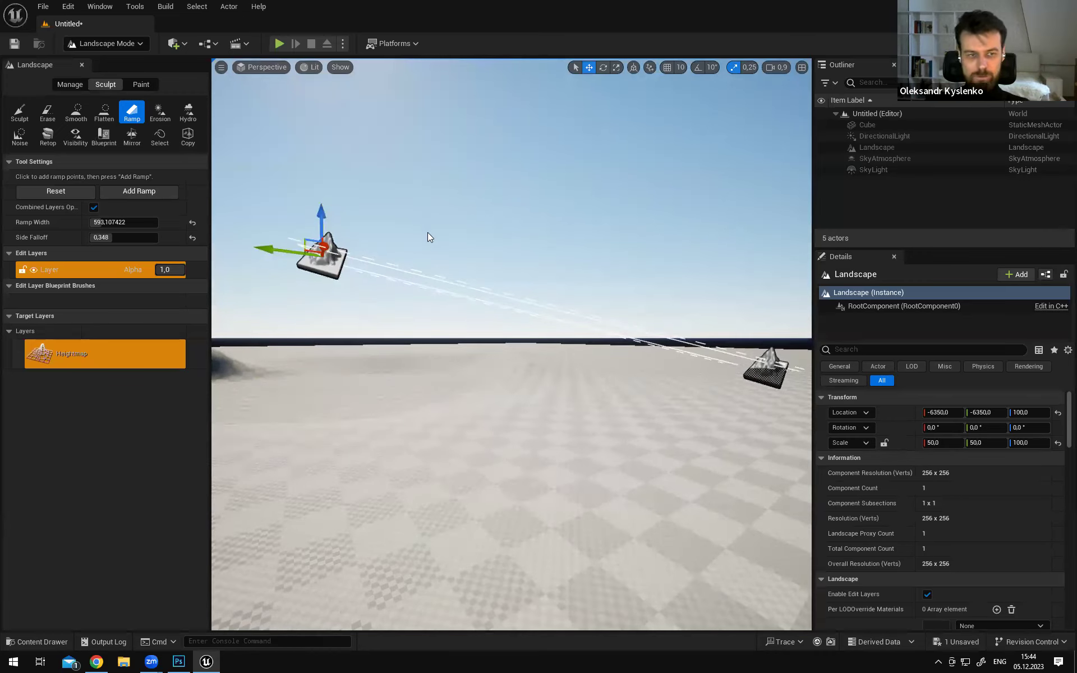
# Set the ramp width to about 1479 with a side falloff of 0.428, and add the ramp to the landscape
pyautogui.moveTo(438, 219)
pyautogui.mouseDown(button='right')
pyautogui.moveTo(370, 292)
pyautogui.moveTo(437, 219)
pyautogui.mouseUp(button='right')
pyautogui.moveTo(115, 222); pyautogui.dragTo(123, 222)
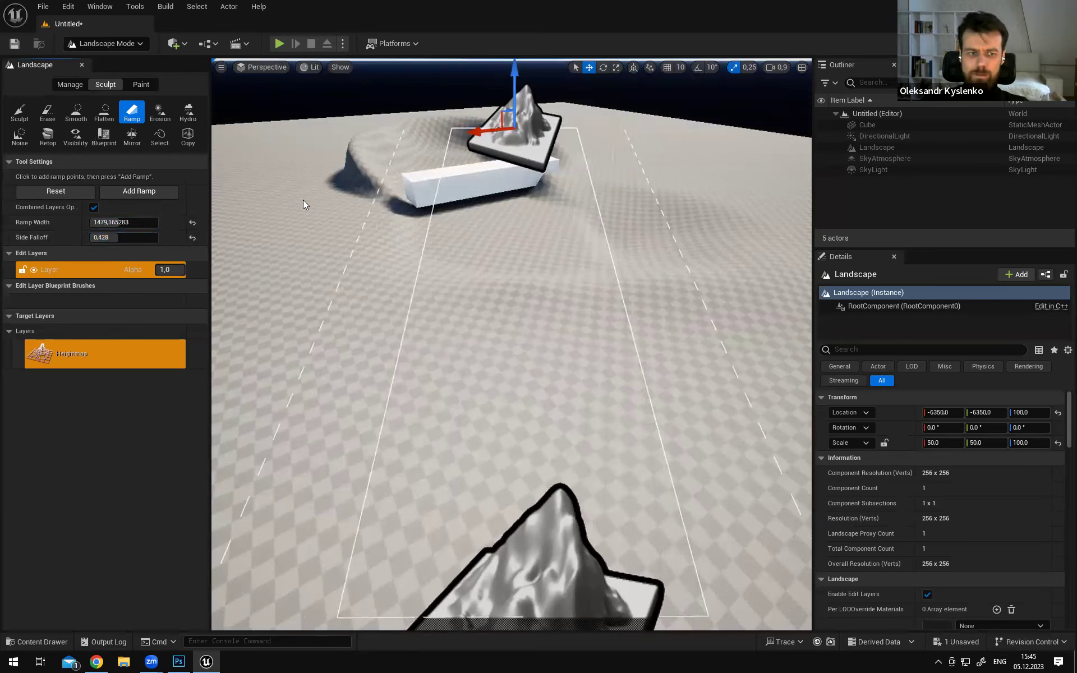
pyautogui.click(128, 193)
pyautogui.moveTo(464, 217)
pyautogui.mouseDown(button='right')
pyautogui.moveTo(532, 168)
pyautogui.moveTo(460, 218)
pyautogui.moveTo(504, 205)
pyautogui.moveTo(482, 224)
pyautogui.moveTo(525, 269)
pyautogui.moveTo(499, 255)
pyautogui.moveTo(504, 221)
pyautogui.moveTo(441, 177)
pyautogui.moveTo(338, 306)
pyautogui.mouseUp(button='right')
pyautogui.moveTo(625, 335)
pyautogui.mouseDown(button='right')
pyautogui.moveTo(555, 305)
pyautogui.moveTo(571, 300)
pyautogui.moveTo(606, 332)
pyautogui.mouseUp(button='right')
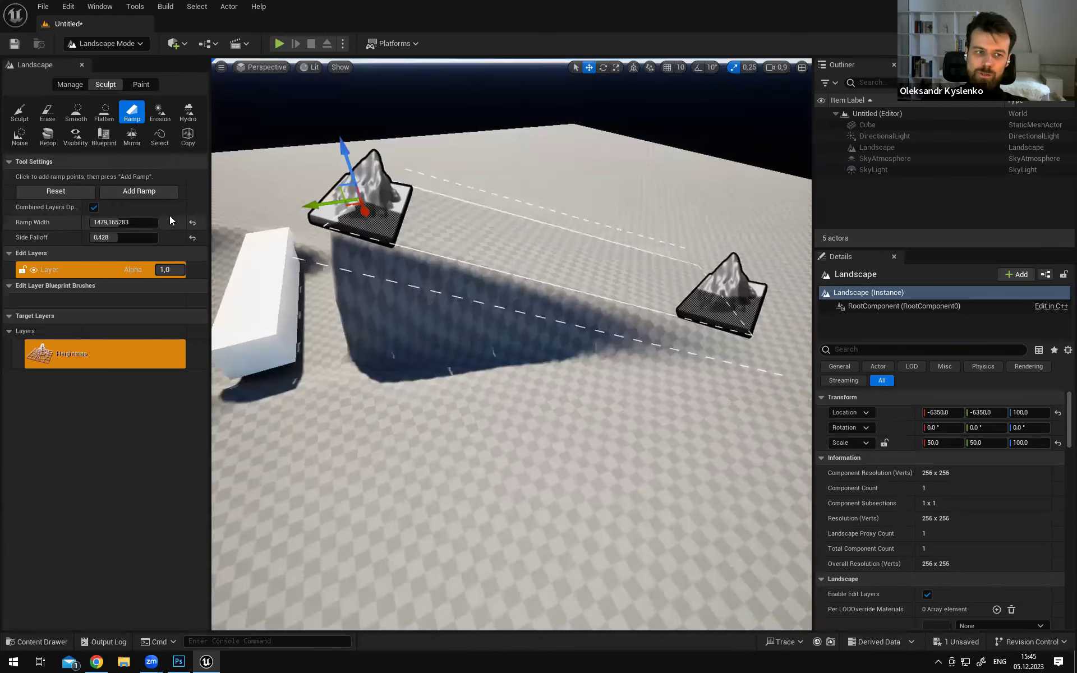
# Raise a large mound on the ground in front of the ramp with the Sculpt tool at a strength of 0.2
pyautogui.click(21, 114)
pyautogui.moveTo(449, 275)
pyautogui.mouseDown(button='right')
pyautogui.moveTo(490, 308)
pyautogui.moveTo(449, 292)
pyautogui.mouseUp(button='right')
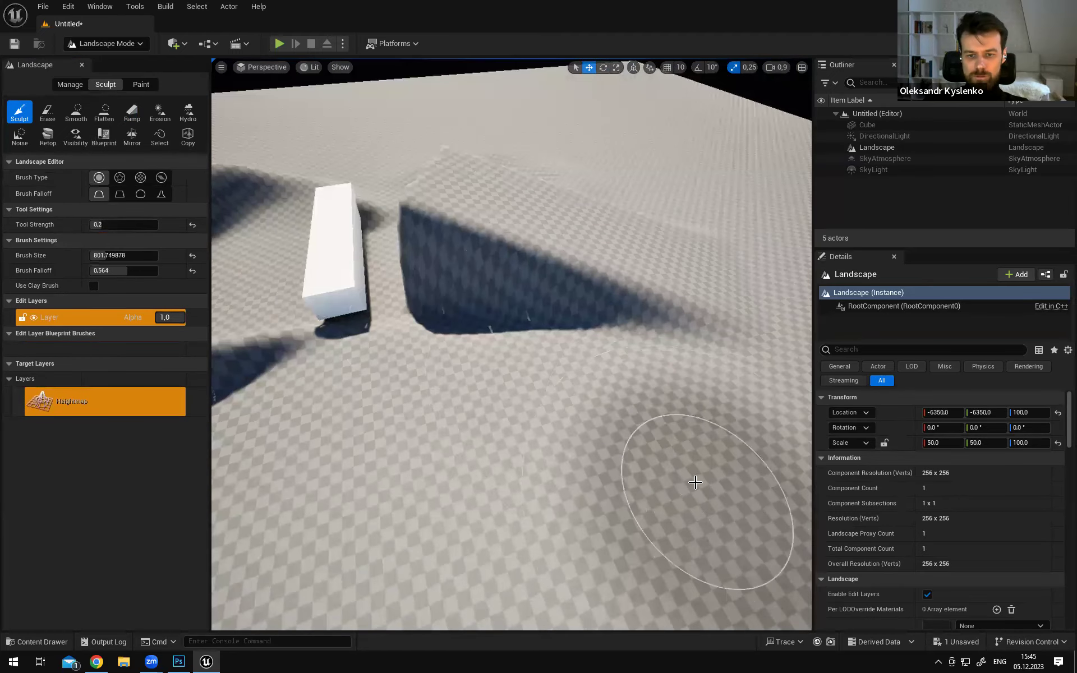
pyautogui.moveTo(426, 460)
pyautogui.mouseDown()
pyautogui.moveTo(414, 456)
pyautogui.moveTo(392, 387)
pyautogui.moveTo(379, 394)
pyautogui.moveTo(392, 435)
pyautogui.moveTo(578, 408)
pyautogui.moveTo(683, 450)
pyautogui.moveTo(664, 477)
pyautogui.mouseUp()
pyautogui.moveTo(664, 477)
pyautogui.mouseDown(button='right')
pyautogui.moveTo(611, 443)
pyautogui.moveTo(673, 443)
pyautogui.moveTo(606, 448)
pyautogui.mouseUp(button='right')
pyautogui.moveTo(639, 437)
pyautogui.mouseDown()
pyautogui.moveTo(545, 336)
pyautogui.moveTo(522, 353)
pyautogui.mouseUp()
pyautogui.moveTo(522, 353)
pyautogui.mouseDown(button='right')
pyautogui.moveTo(633, 385)
pyautogui.moveTo(630, 415)
pyautogui.moveTo(589, 375)
pyautogui.moveTo(581, 381)
pyautogui.moveTo(583, 438)
pyautogui.moveTo(591, 366)
pyautogui.mouseUp(button='right')
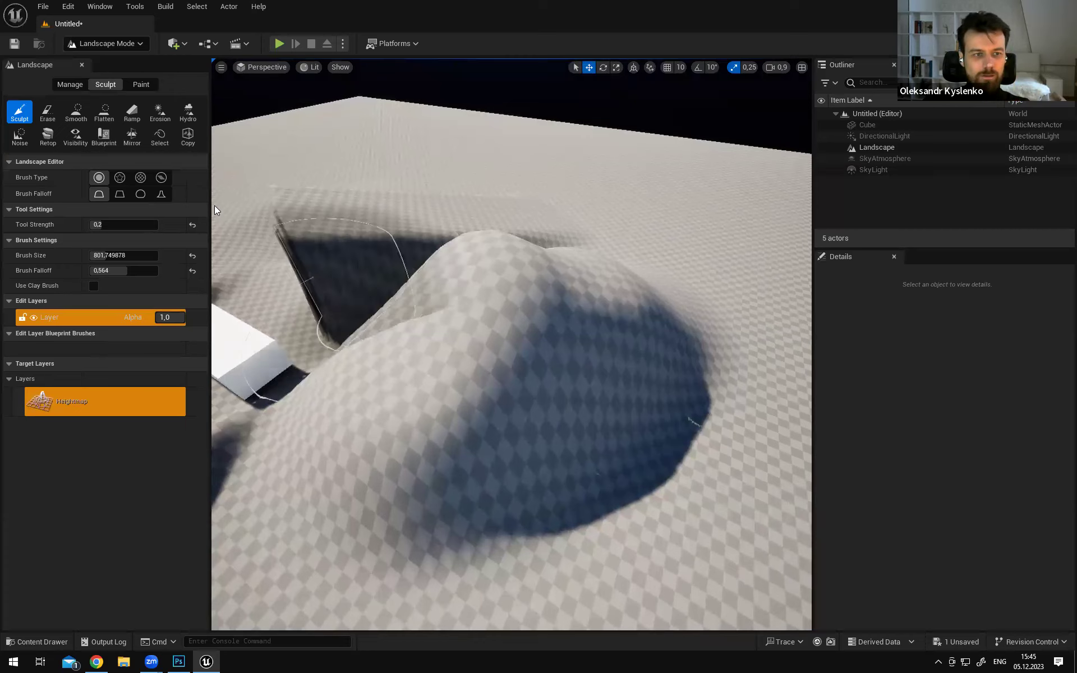
# Try to flatten the top of the large mound, and undo the Flatten stroke
pyautogui.click(104, 112)
pyautogui.moveTo(512, 250)
pyautogui.mouseDown()
pyautogui.moveTo(468, 230)
pyautogui.moveTo(512, 293)
pyautogui.moveTo(547, 313)
pyautogui.mouseUp()
pyautogui.hotkey('ctrl', 'z')
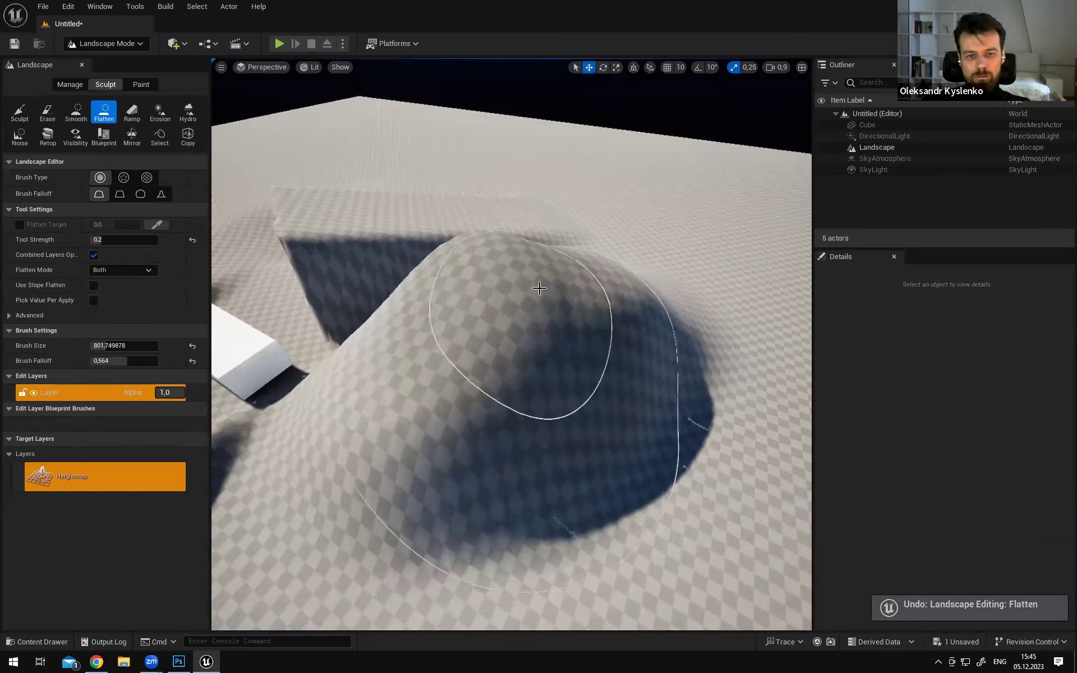
# Reshape the large mound and the adjoining ramp slope with further Sculpt strokes at a brush size of about 802
pyautogui.moveTo(523, 266); pyautogui.dragTo(471, 270, button='right')
pyautogui.click(20, 112)
pyautogui.moveTo(516, 275)
pyautogui.mouseDown()
pyautogui.moveTo(610, 281)
pyautogui.moveTo(645, 349)
pyautogui.mouseUp()
pyautogui.moveTo(645, 348); pyautogui.dragTo(589, 312, button='right')
pyautogui.moveTo(486, 237); pyautogui.dragTo(588, 332)
pyautogui.moveTo(588, 332); pyautogui.dragTo(557, 290, button='right')
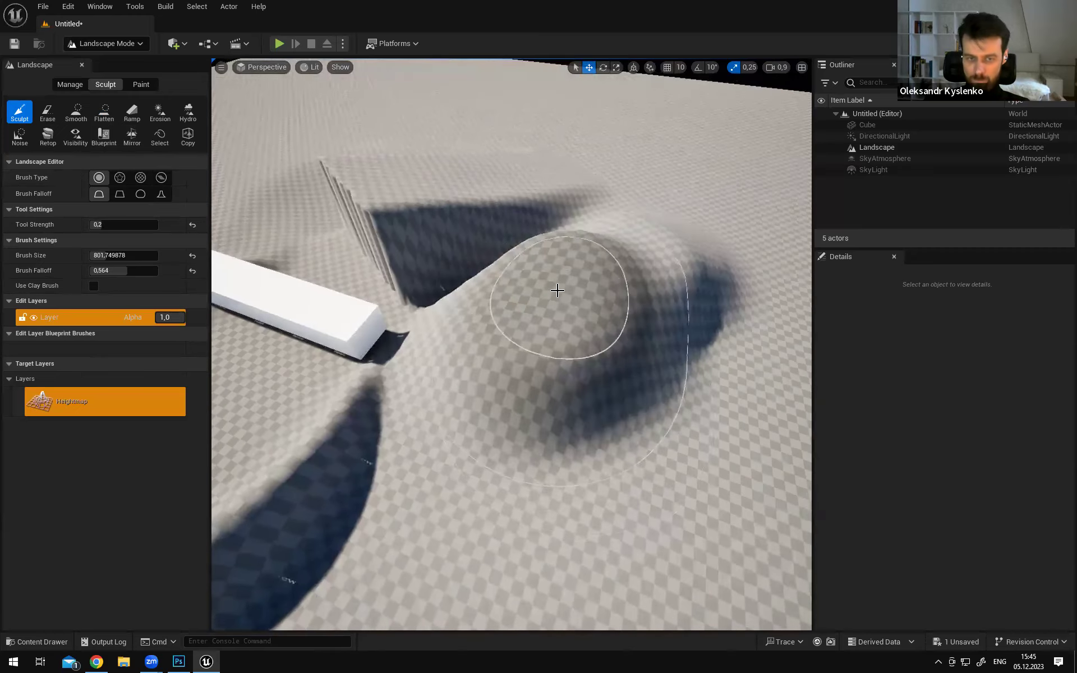
pyautogui.moveTo(552, 297)
pyautogui.mouseDown()
pyautogui.moveTo(512, 204)
pyautogui.moveTo(610, 278)
pyautogui.moveTo(602, 303)
pyautogui.mouseUp()
pyautogui.moveTo(603, 303)
pyautogui.mouseDown(button='right')
pyautogui.moveTo(554, 301)
pyautogui.moveTo(517, 262)
pyautogui.mouseUp(button='right')
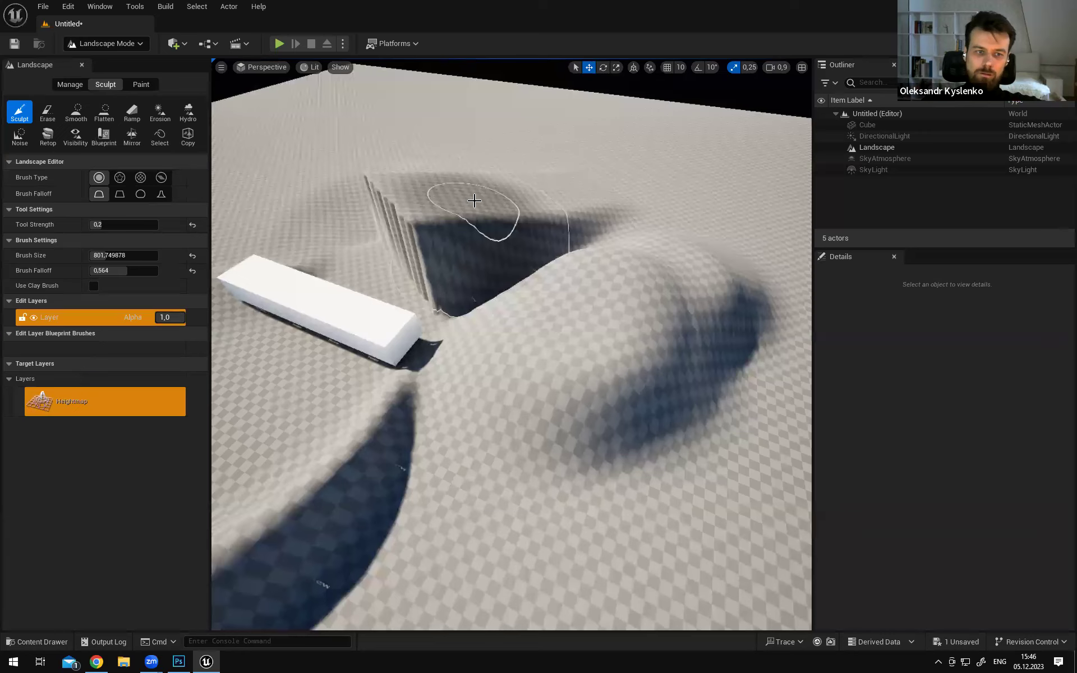
pyautogui.moveTo(498, 203); pyautogui.dragTo(566, 238)
# Erode the mound beyond the white block with the Erosion tool at a strength of 0.2 and a brush size of about 802
pyautogui.press('w')
pyautogui.moveTo(511, 344)
pyautogui.mouseDown(button='right')
pyautogui.moveTo(533, 328)
pyautogui.moveTo(720, 364)
pyautogui.moveTo(679, 426)
pyautogui.moveTo(785, 387)
pyautogui.moveTo(690, 385)
pyautogui.moveTo(592, 260)
pyautogui.mouseUp(button='right')
pyautogui.press('s')
pyautogui.press('w')
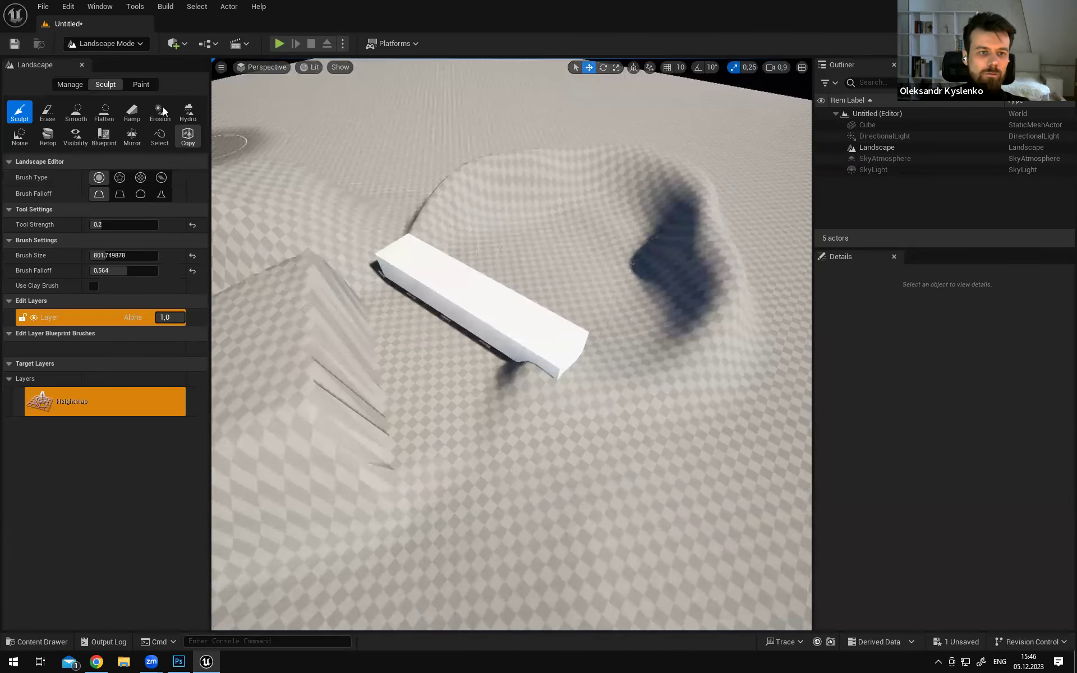
pyautogui.click(159, 111)
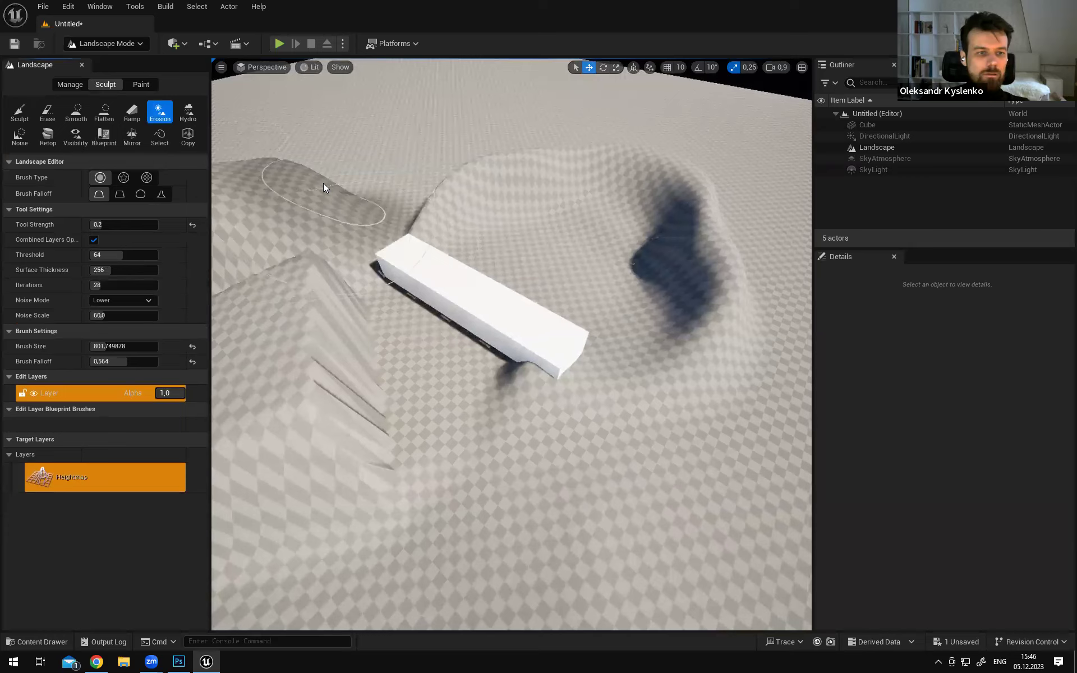
pyautogui.moveTo(324, 185); pyautogui.dragTo(468, 246)
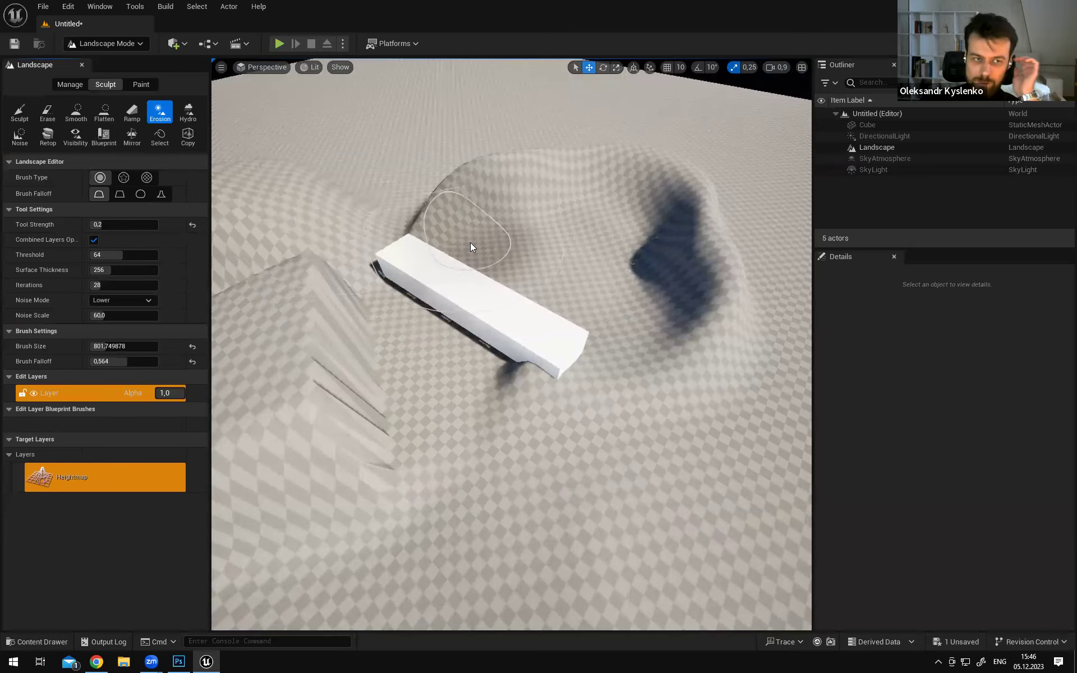
# Wear down the near end of the steep, jagged ramp wall beside the white block with Erosion strokes
pyautogui.moveTo(630, 245)
pyautogui.mouseDown(button='right')
pyautogui.moveTo(538, 249)
pyautogui.moveTo(570, 222)
pyautogui.mouseUp(button='right')
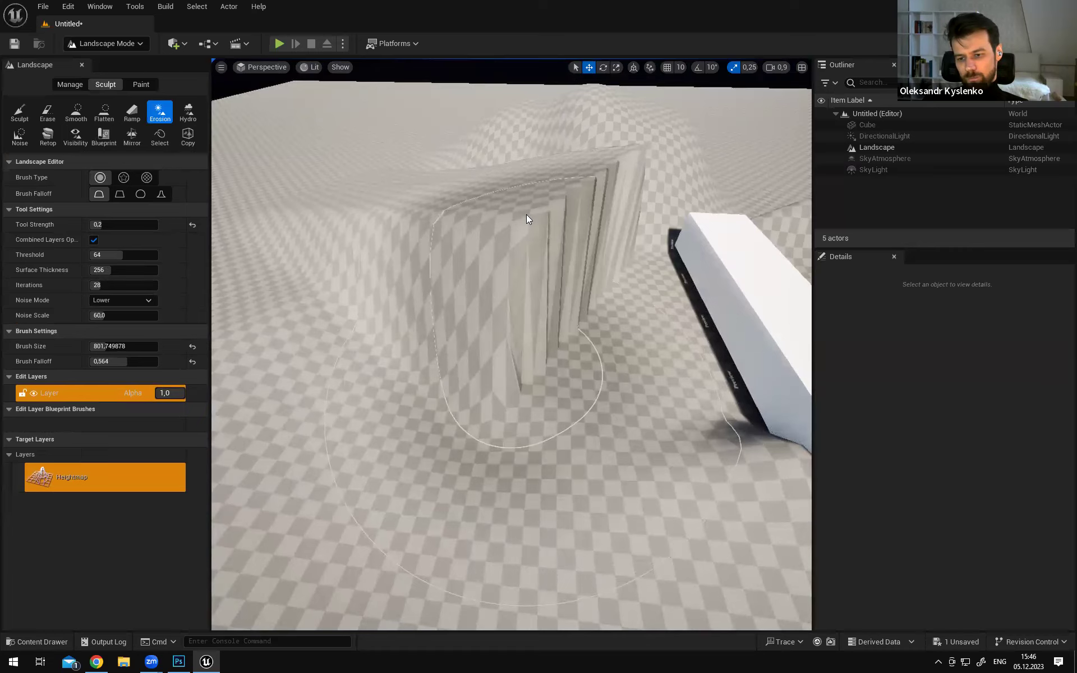
pyautogui.moveTo(560, 242); pyautogui.dragTo(535, 250, button='right')
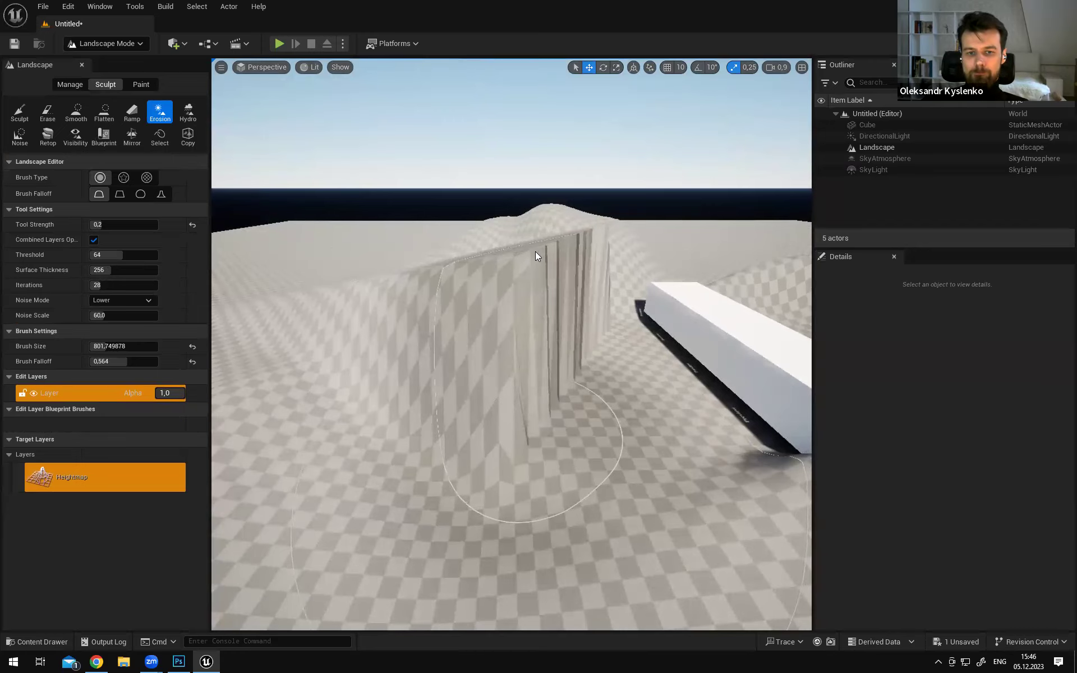
pyautogui.moveTo(535, 251); pyautogui.dragTo(502, 223, button='right')
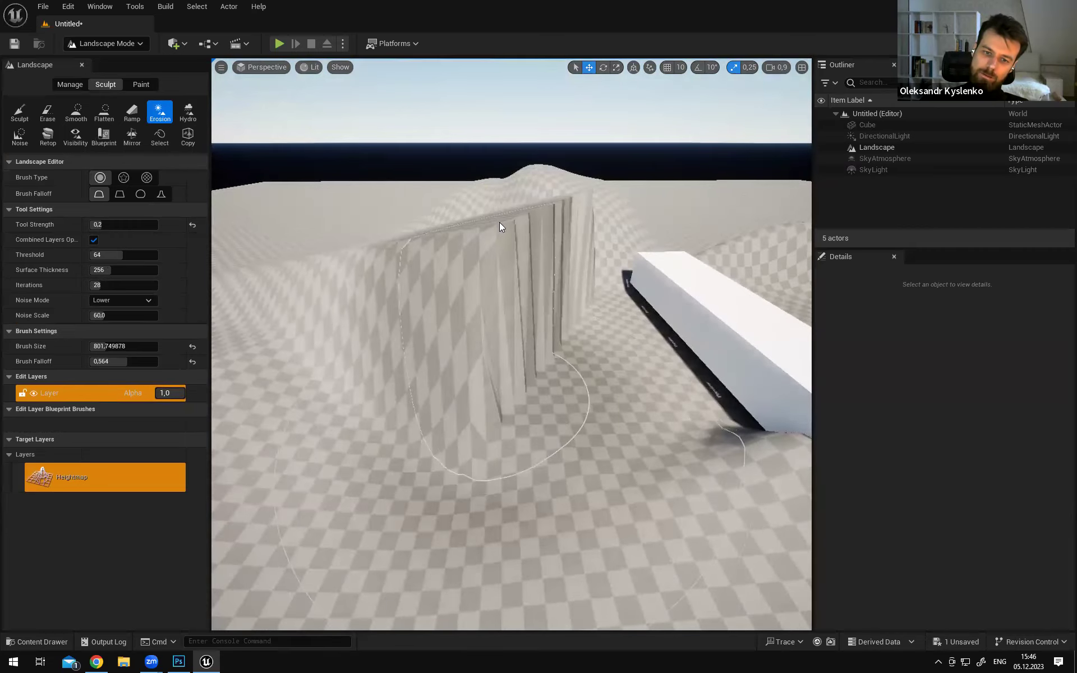
pyautogui.moveTo(498, 223)
pyautogui.mouseDown(button='right')
pyautogui.moveTo(613, 285)
pyautogui.moveTo(544, 322)
pyautogui.mouseUp(button='right')
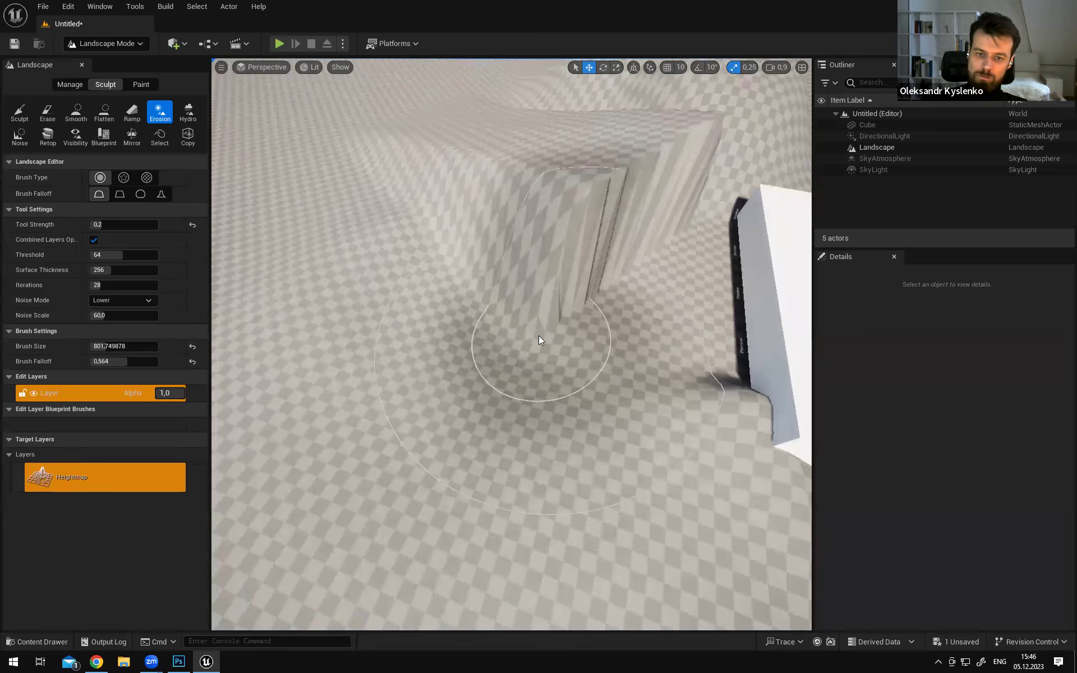
pyautogui.moveTo(540, 337)
pyautogui.mouseDown(button='right')
pyautogui.moveTo(509, 322)
pyautogui.moveTo(535, 344)
pyautogui.mouseUp(button='right')
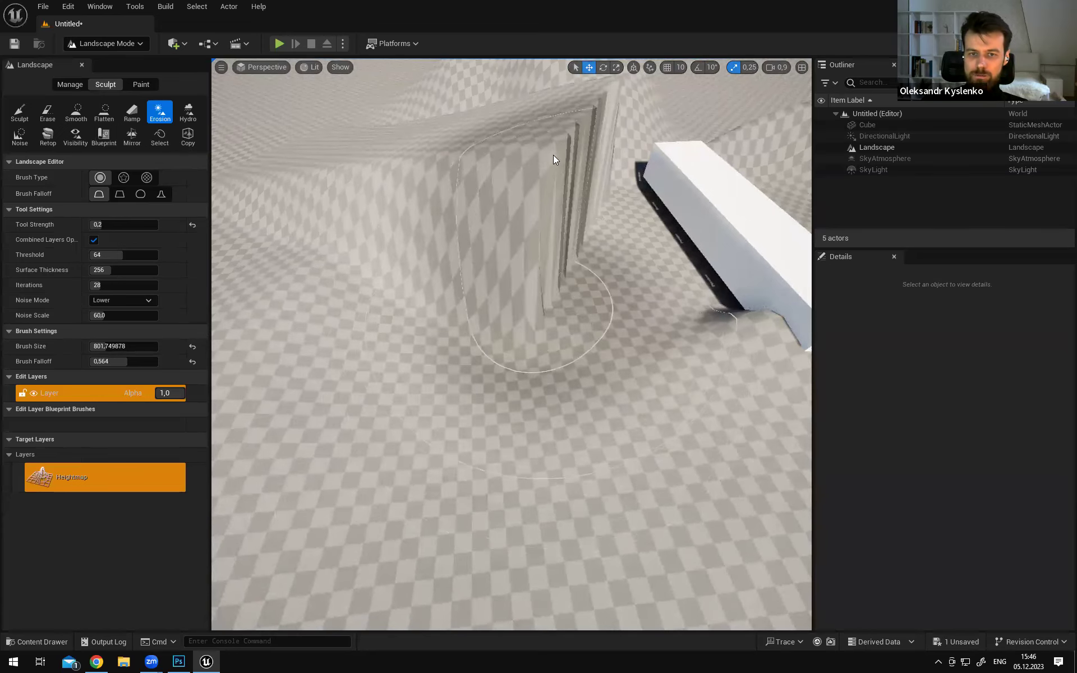
pyautogui.moveTo(556, 146); pyautogui.dragTo(546, 191, button='right')
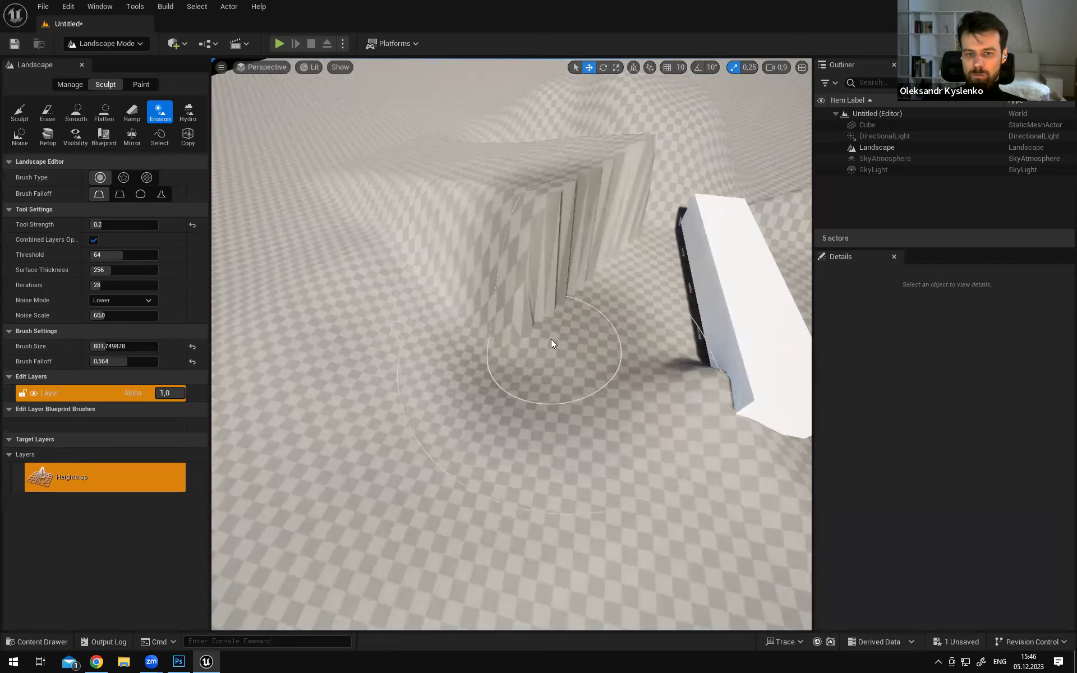
pyautogui.click(543, 192)
pyautogui.moveTo(544, 193)
pyautogui.mouseDown(button='right')
pyautogui.moveTo(561, 168)
pyautogui.moveTo(564, 207)
pyautogui.mouseUp(button='right')
pyautogui.moveTo(493, 230); pyautogui.dragTo(490, 247)
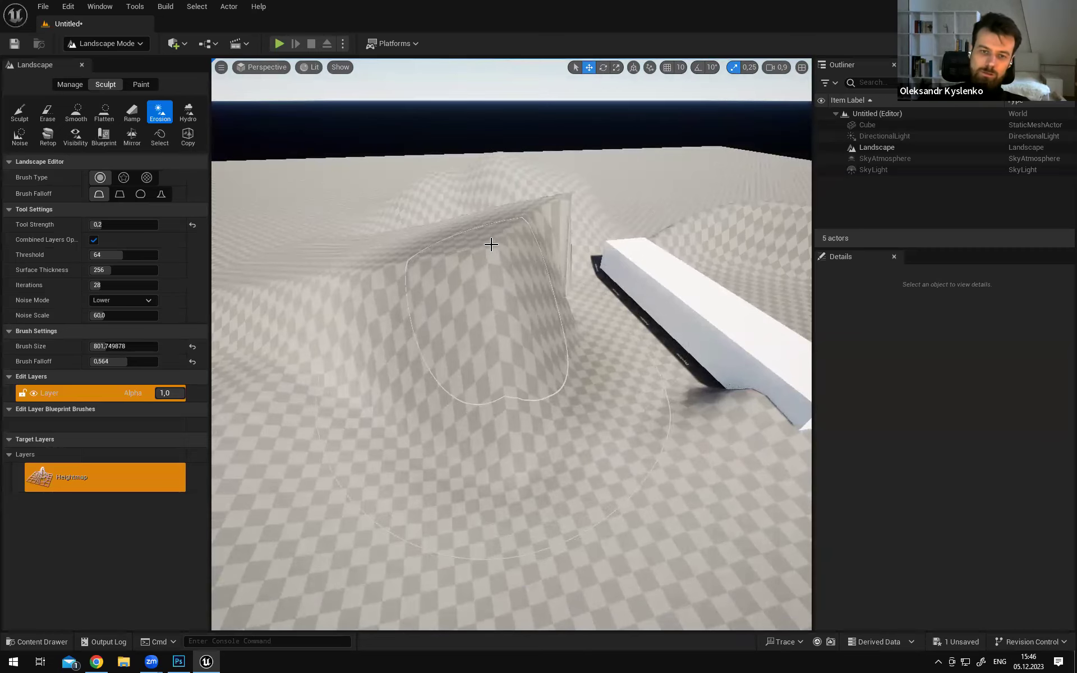
# Erode the remaining vertical ribs and the crest of the ramp wall
pyautogui.click(562, 197)
pyautogui.moveTo(687, 361); pyautogui.dragTo(622, 378, button='right')
pyautogui.moveTo(504, 213); pyautogui.dragTo(569, 193, button='right')
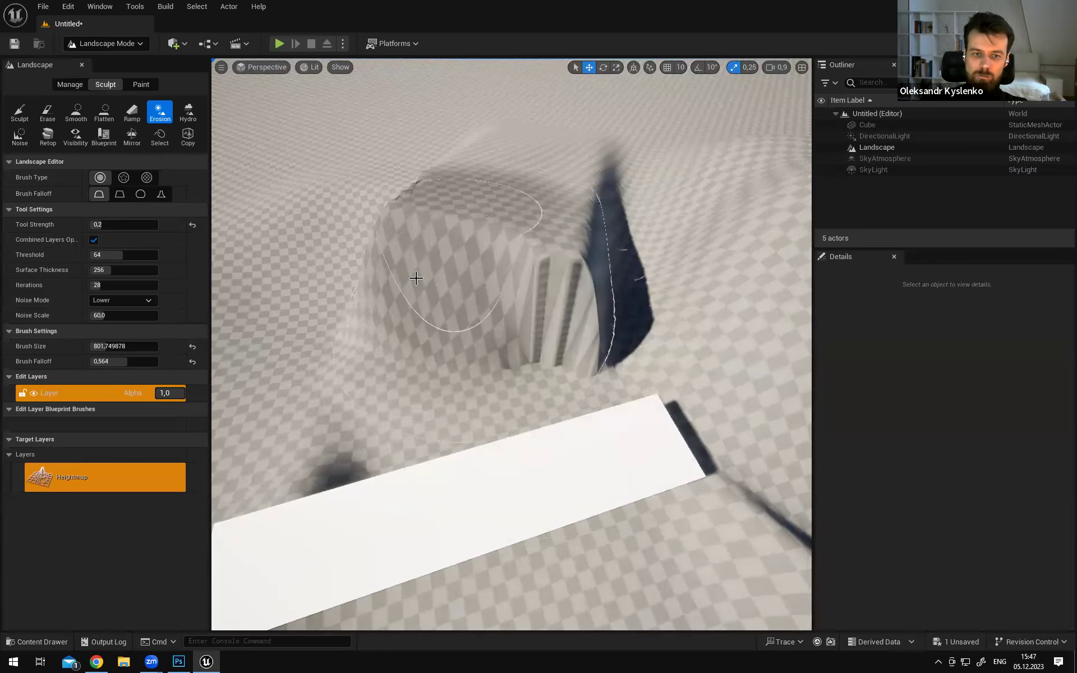
pyautogui.moveTo(418, 194)
pyautogui.mouseDown(button='right')
pyautogui.moveTo(393, 196)
pyautogui.moveTo(425, 180)
pyautogui.moveTo(514, 254)
pyautogui.moveTo(543, 251)
pyautogui.mouseUp(button='right')
pyautogui.moveTo(542, 251); pyautogui.dragTo(406, 245)
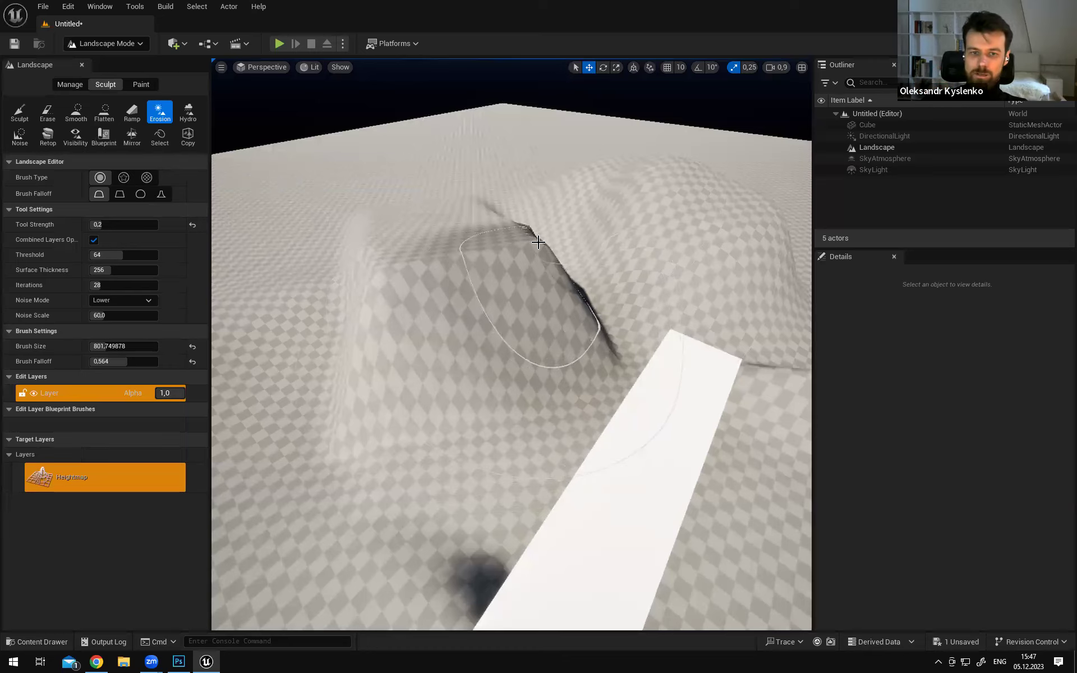
pyautogui.moveTo(523, 240); pyautogui.dragTo(394, 257)
# Examine the eroded ramp slope and the surrounding mounds from several angles
pyautogui.moveTo(438, 230)
pyautogui.mouseDown(button='right')
pyautogui.moveTo(435, 242)
pyautogui.moveTo(438, 230)
pyautogui.mouseUp(button='right')
pyautogui.scroll(-8, 364, 215)
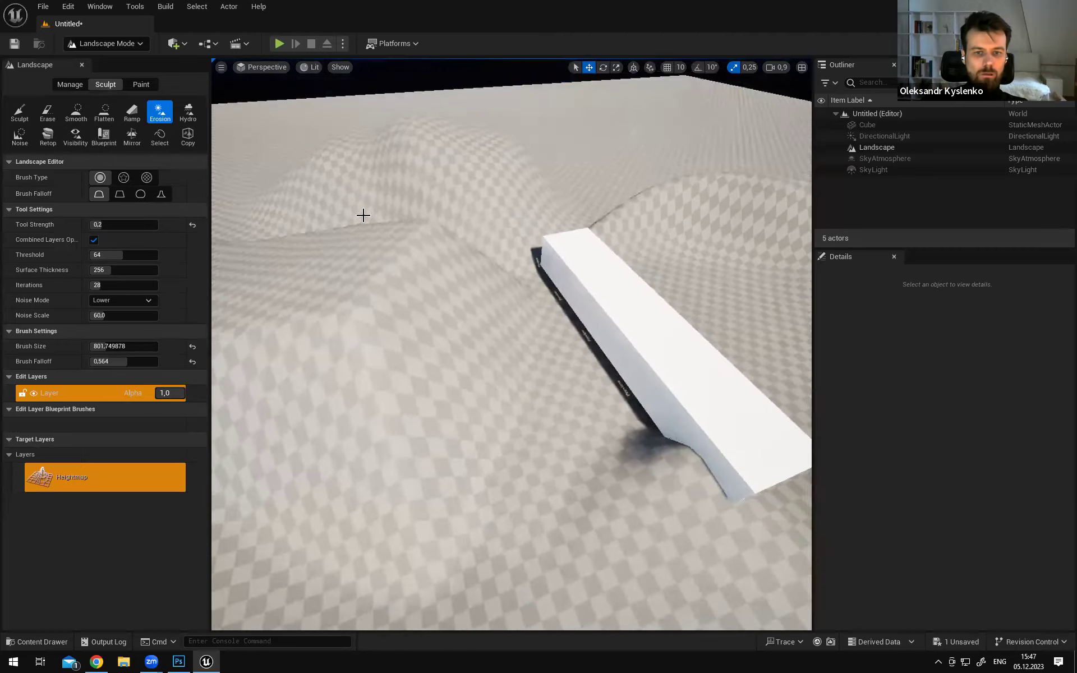
pyautogui.moveTo(364, 215); pyautogui.dragTo(368, 218, button='right')
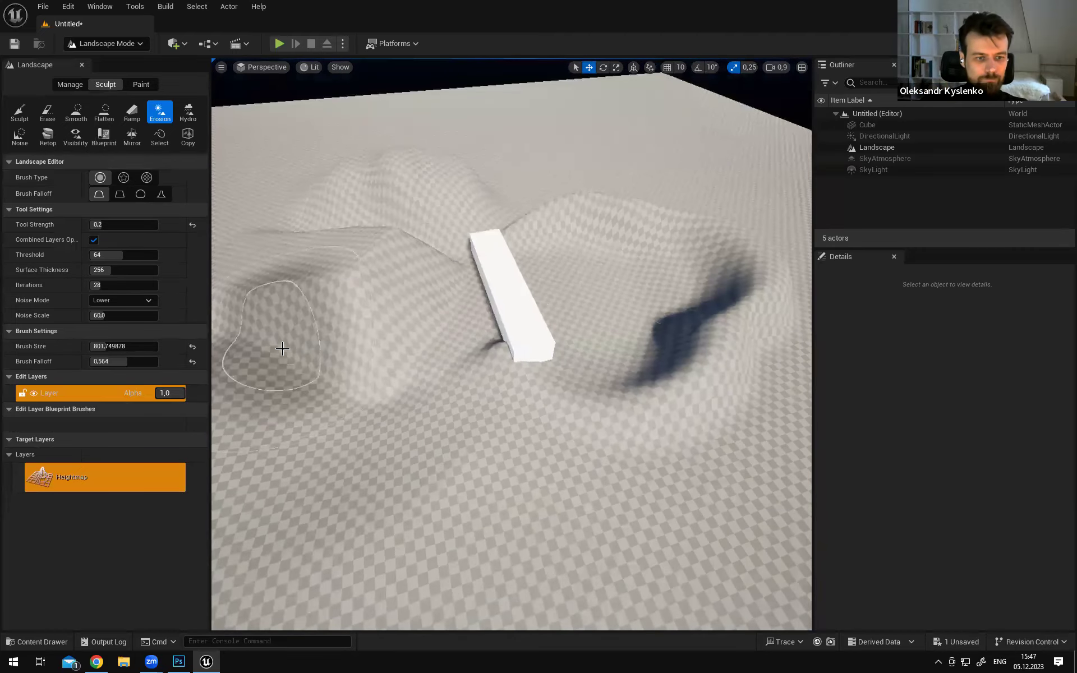
pyautogui.moveTo(567, 358); pyautogui.dragTo(567, 358, button='right')
pyautogui.moveTo(233, 432); pyautogui.dragTo(208, 434, button='right')
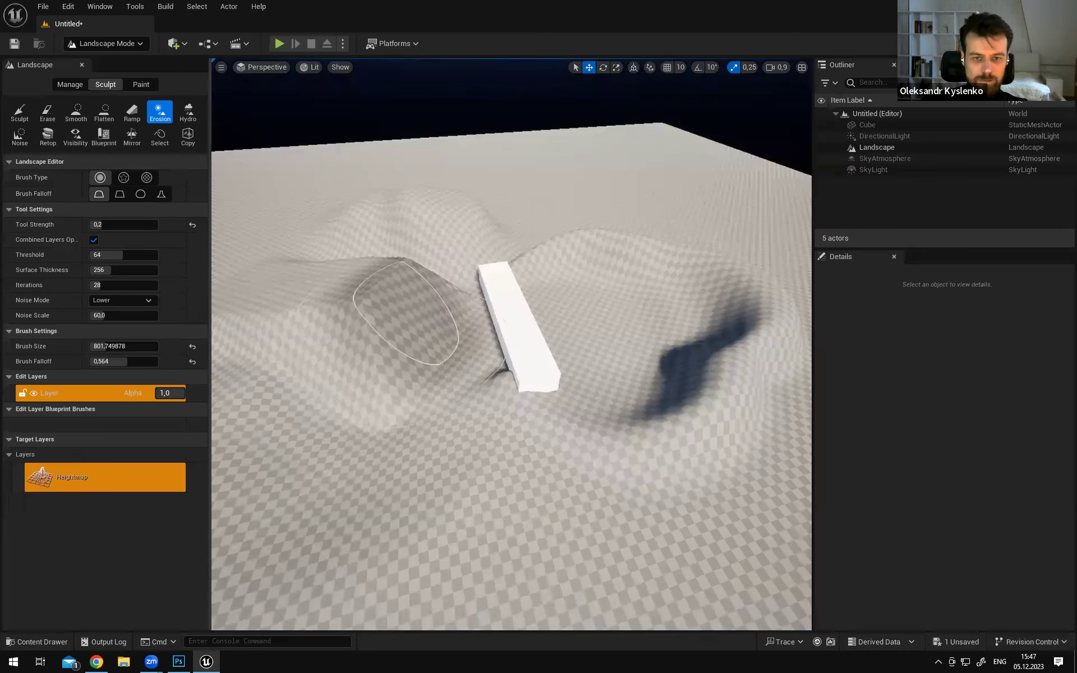
pyautogui.moveTo(412, 318); pyautogui.dragTo(390, 337, button='right')
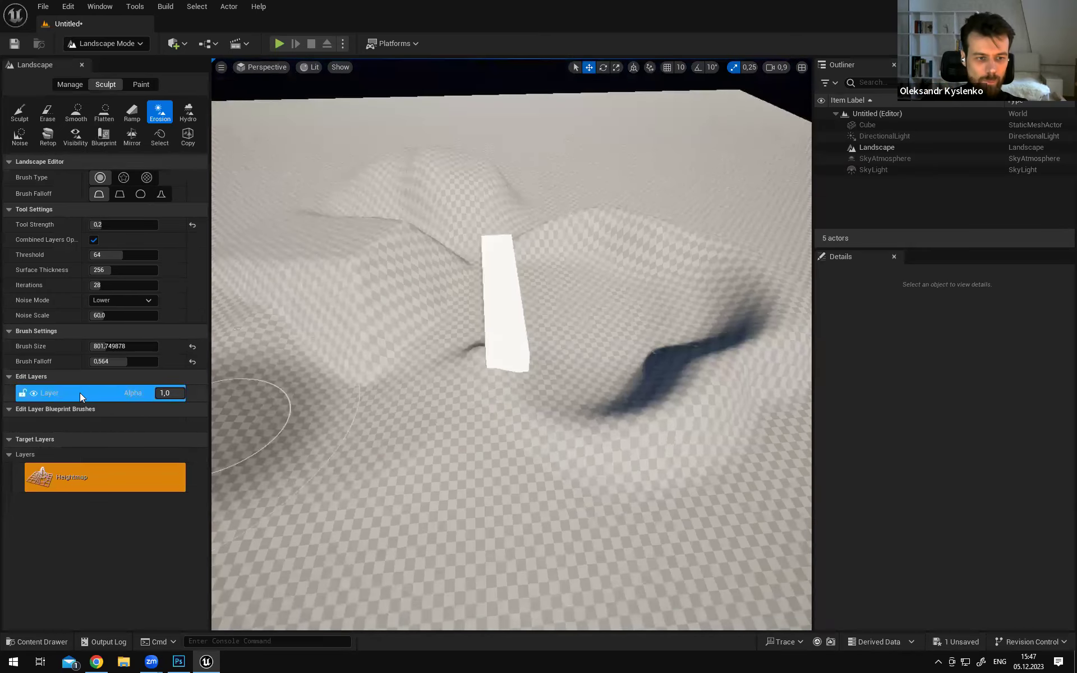
pyautogui.moveTo(478, 352); pyautogui.dragTo(706, 247, button='right')
pyautogui.moveTo(701, 417)
pyautogui.mouseDown(button='right')
pyautogui.moveTo(768, 421)
pyautogui.moveTo(808, 449)
pyautogui.moveTo(811, 438)
pyautogui.mouseUp(button='right')
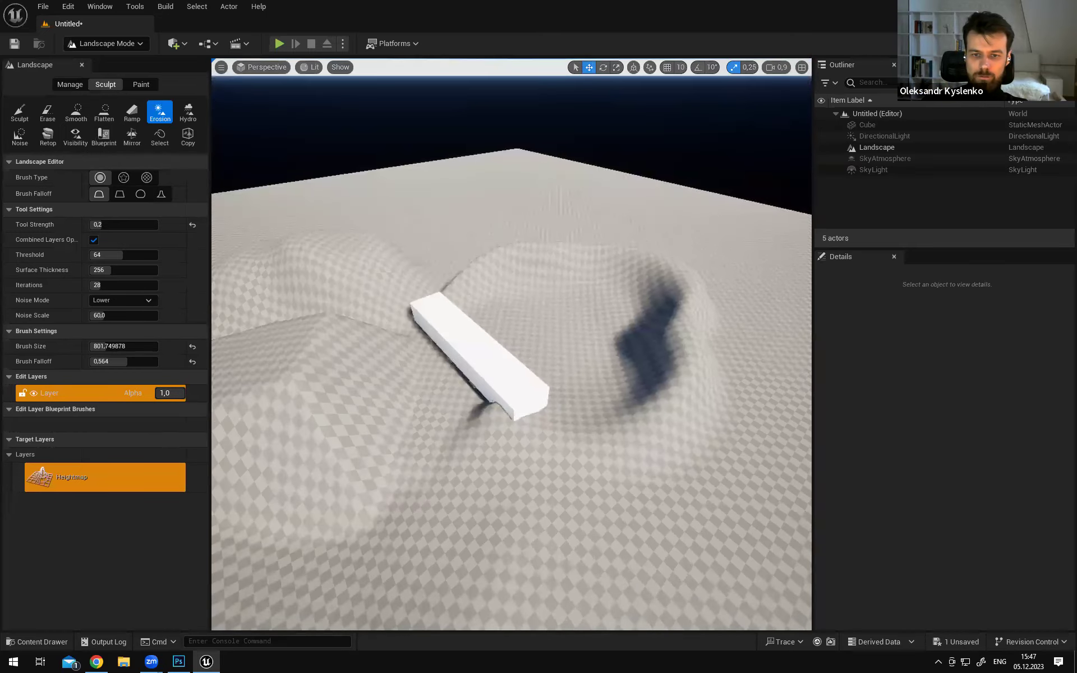
pyautogui.moveTo(640, 337); pyautogui.dragTo(637, 360, button='right')
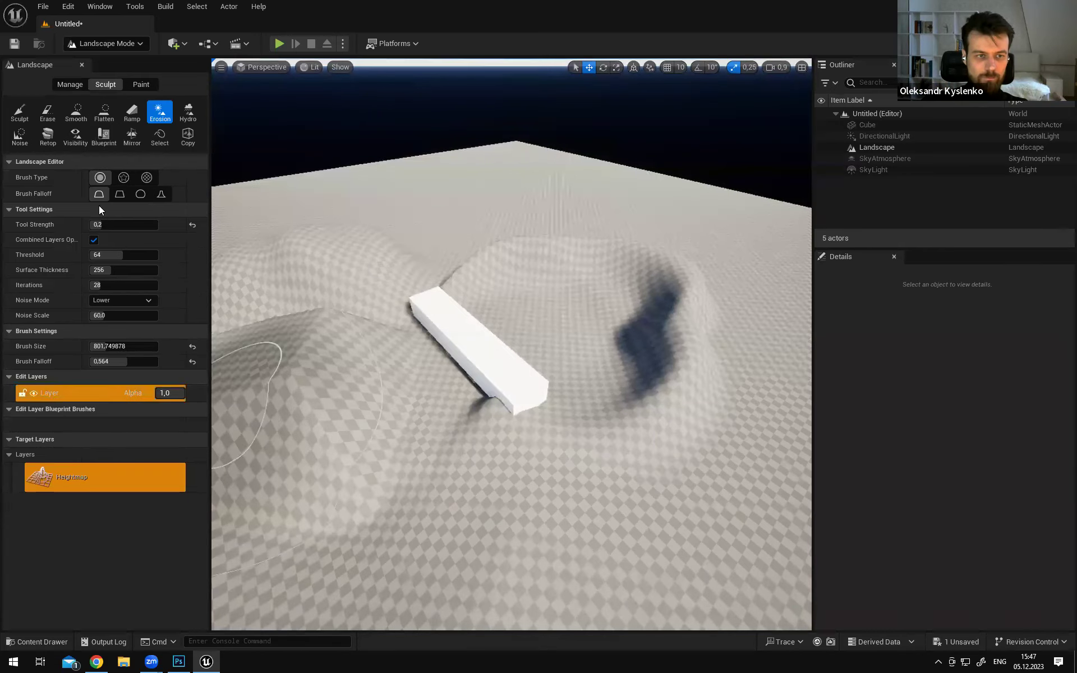
# Clear the Sculpt content of the landscape's edit layer named Layer
pyautogui.click(67, 392)
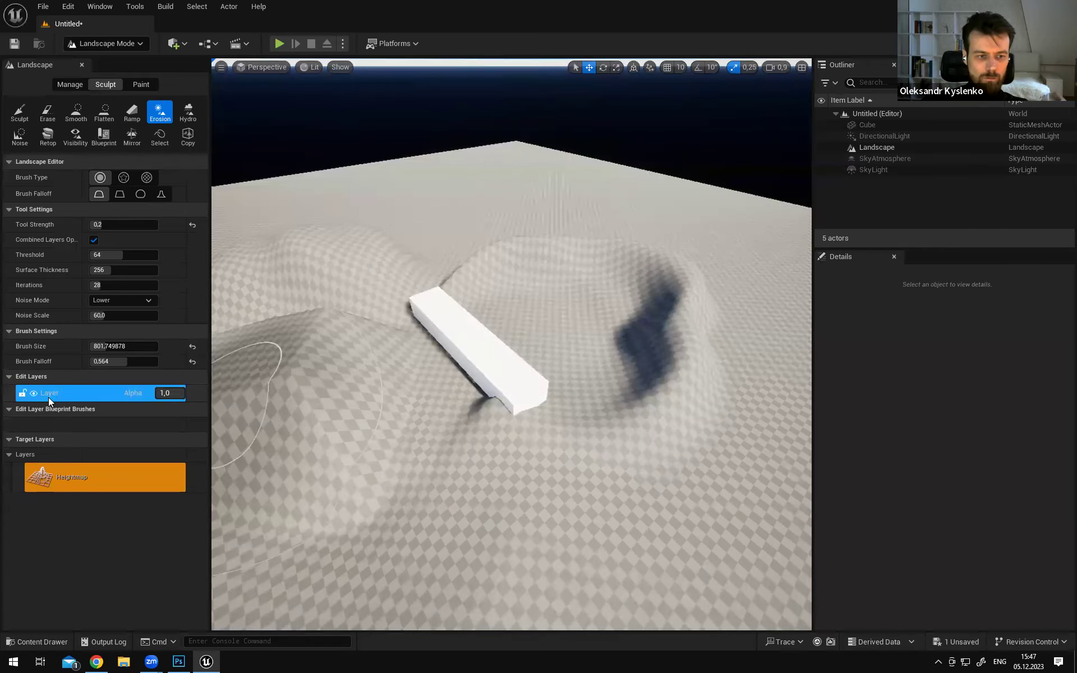
pyautogui.rightClick(85, 393)
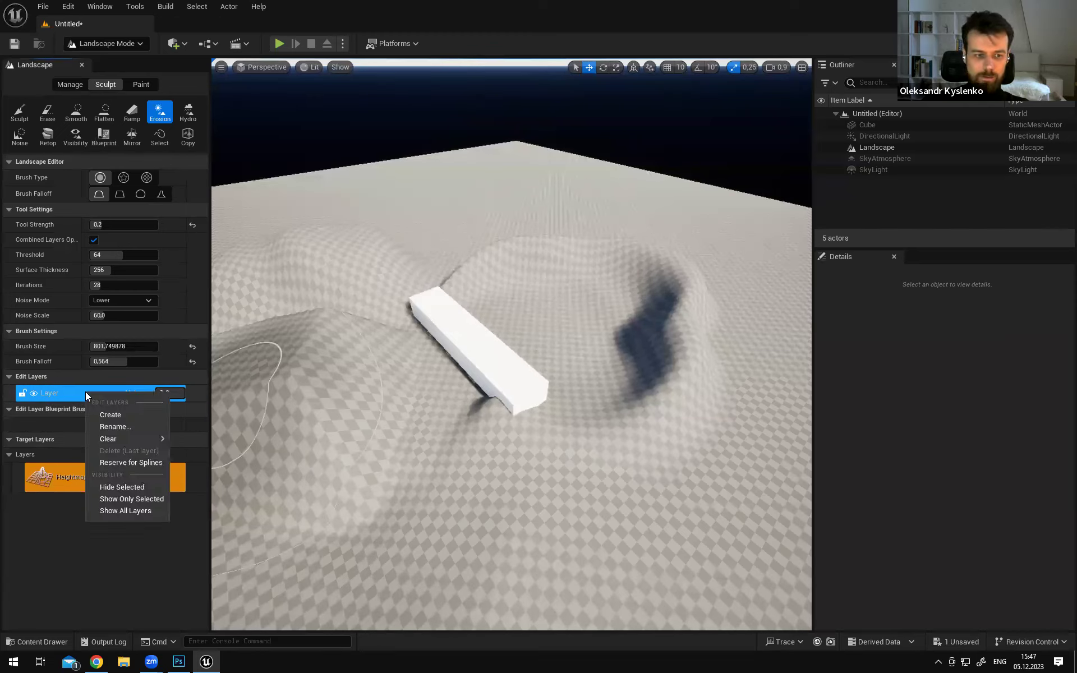
pyautogui.moveTo(158, 440)
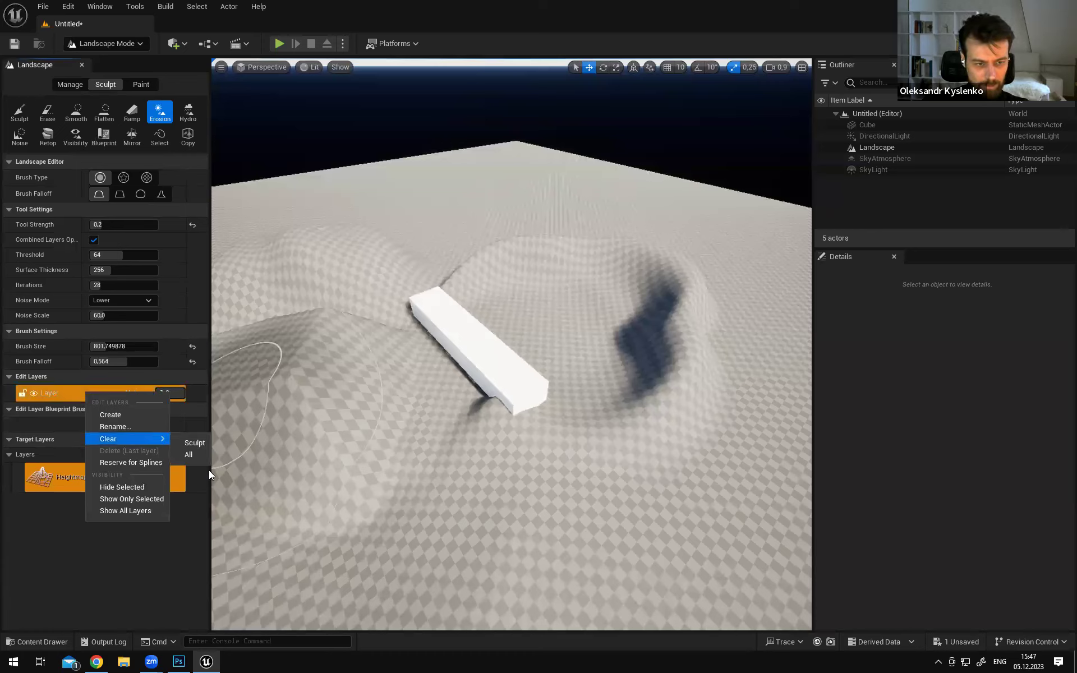
pyautogui.click(199, 443)
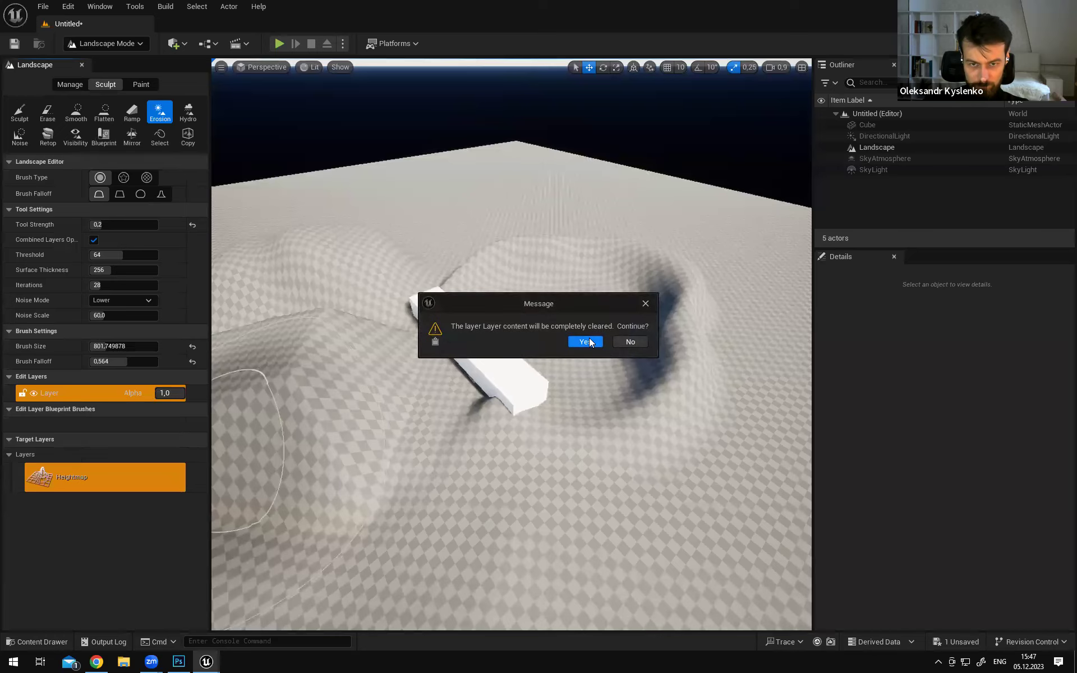
pyautogui.click(590, 342)
# Switch to Selection Mode and lower the white cube into the ground to a Z location of about 3.34
pyautogui.moveTo(561, 376)
pyautogui.mouseDown(button='right')
pyautogui.moveTo(513, 386)
pyautogui.moveTo(577, 379)
pyautogui.moveTo(561, 336)
pyautogui.moveTo(583, 339)
pyautogui.moveTo(561, 368)
pyautogui.mouseUp(button='right')
pyautogui.press('w')
pyautogui.press('s')
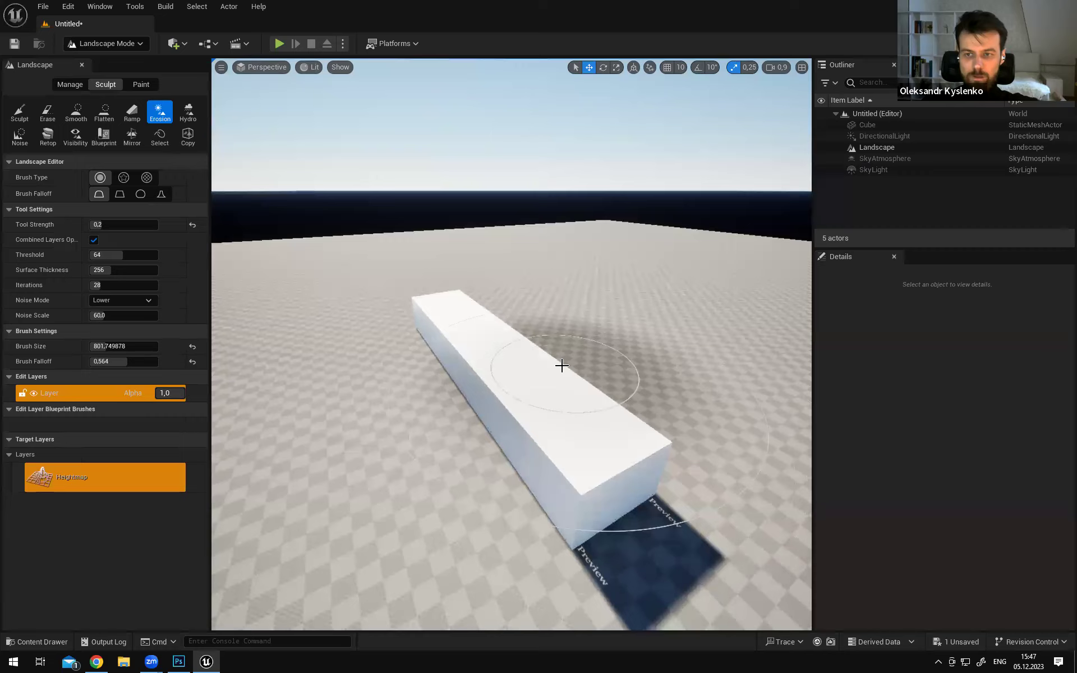
pyautogui.moveTo(528, 318)
pyautogui.mouseDown(button='right')
pyautogui.moveTo(489, 322)
pyautogui.moveTo(561, 308)
pyautogui.moveTo(516, 320)
pyautogui.mouseUp(button='right')
pyautogui.press('a')
pyautogui.press('d')
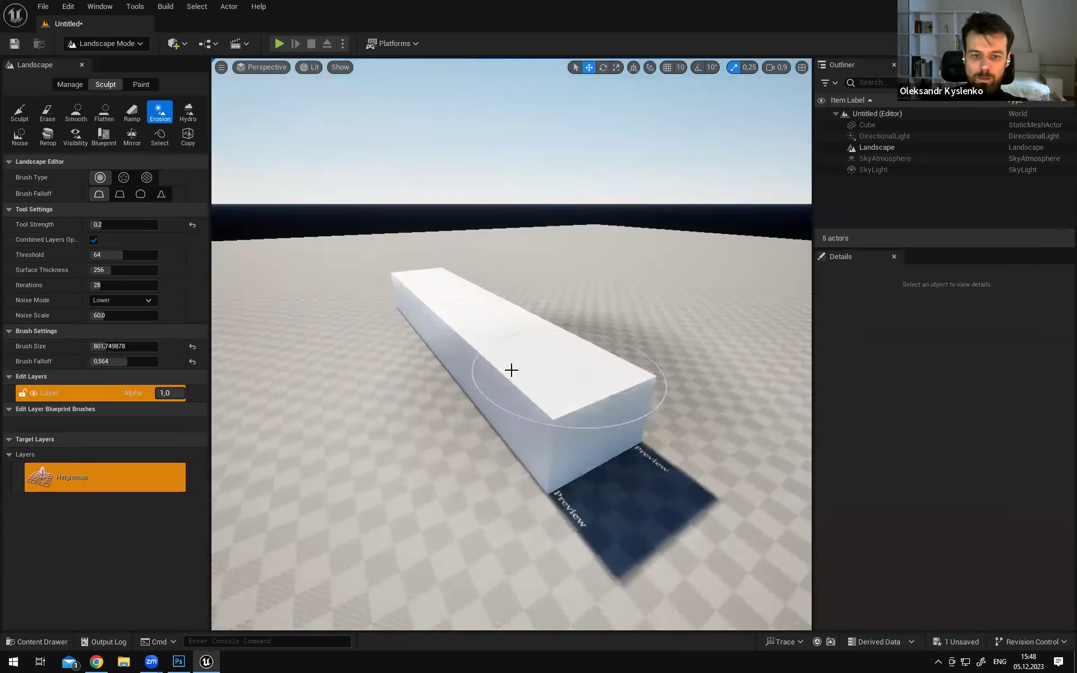
pyautogui.click(108, 43)
pyautogui.click(110, 60)
pyautogui.click(398, 320)
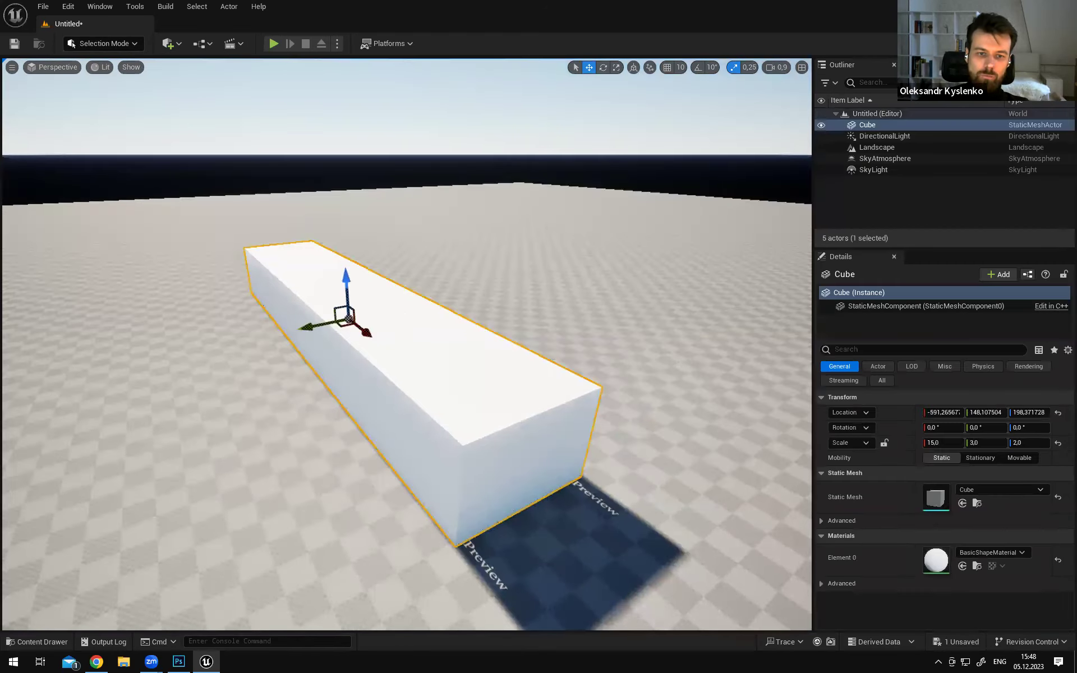
pyautogui.moveTo(399, 320); pyautogui.dragTo(398, 320, button='right')
pyautogui.press('f')
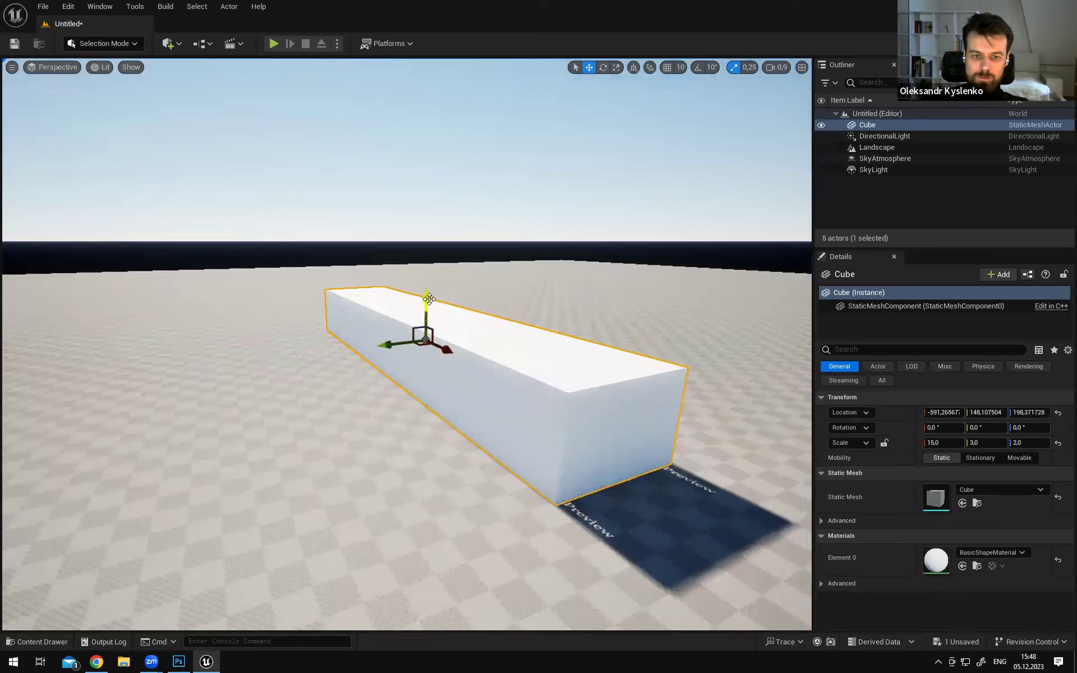
pyautogui.moveTo(423, 297)
pyautogui.mouseDown(button='right')
pyautogui.moveTo(439, 310)
pyautogui.moveTo(415, 301)
pyautogui.mouseUp(button='right')
pyautogui.press('d')
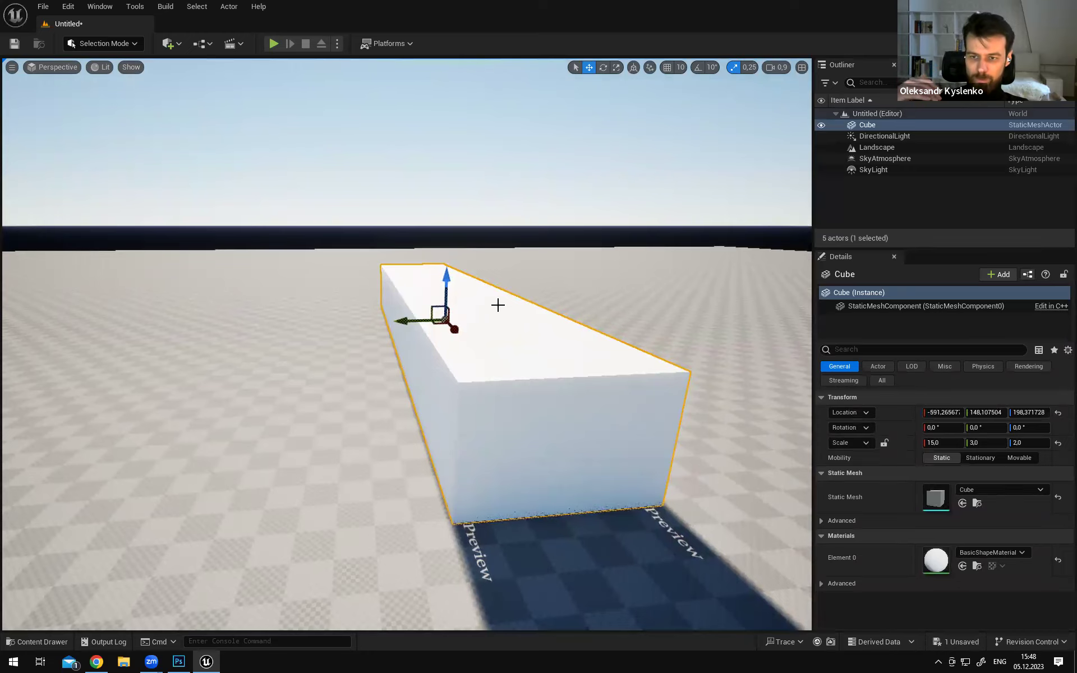
pyautogui.scroll(-3, 445, 288)
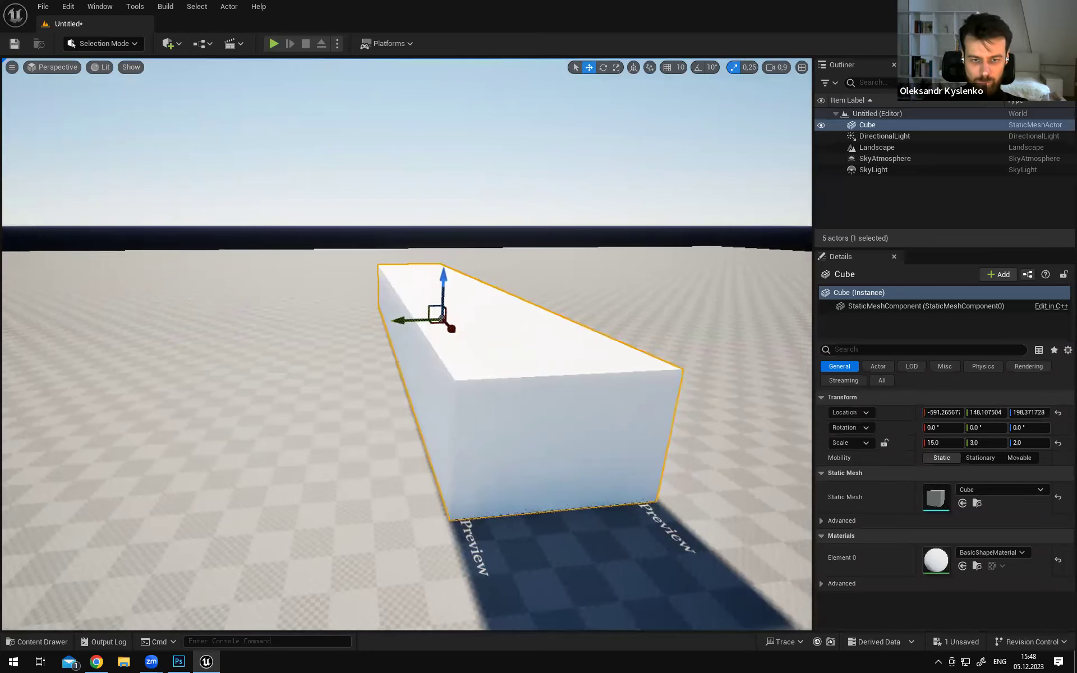
pyautogui.moveTo(438, 276); pyautogui.dragTo(437, 330)
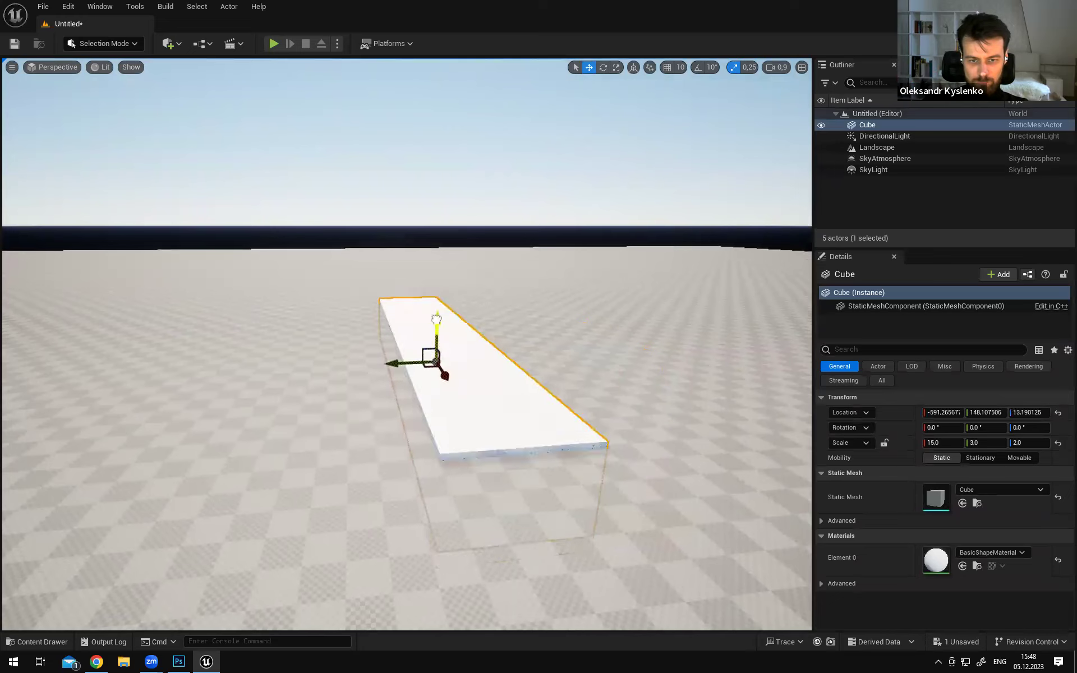
# Return to Landscape Mode and, with the Ramp tool, place one ramp point at each short end of the sunken cube
pyautogui.moveTo(437, 330); pyautogui.dragTo(131, 203, button='right')
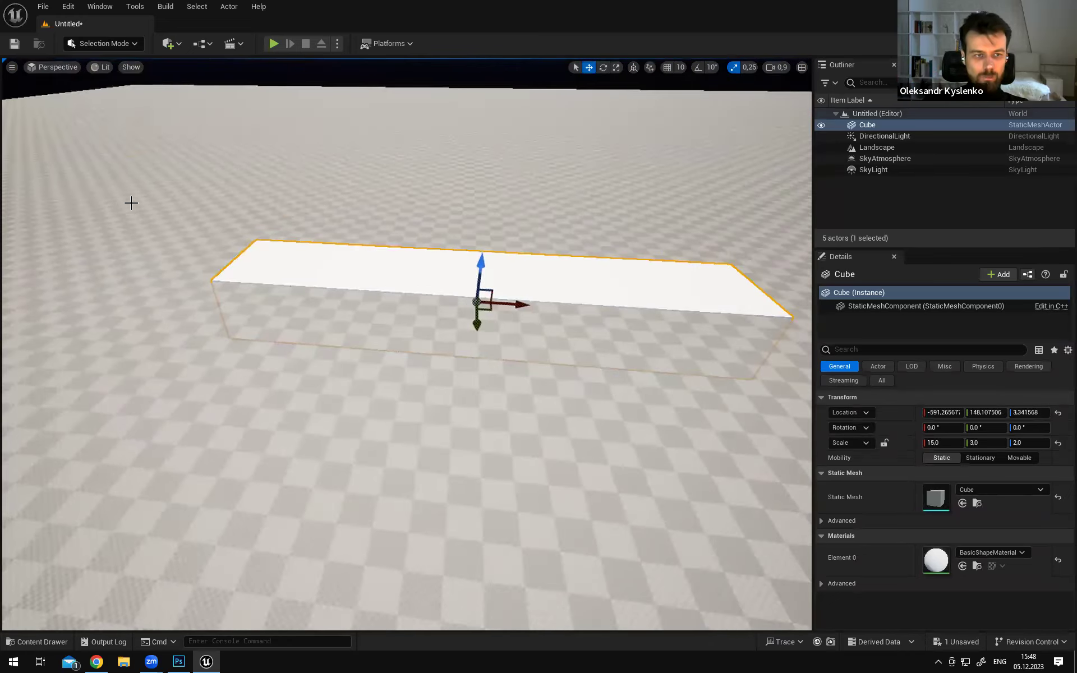
pyautogui.click(116, 43)
pyautogui.click(116, 43)
pyautogui.moveTo(269, 213); pyautogui.dragTo(185, 210, button='right')
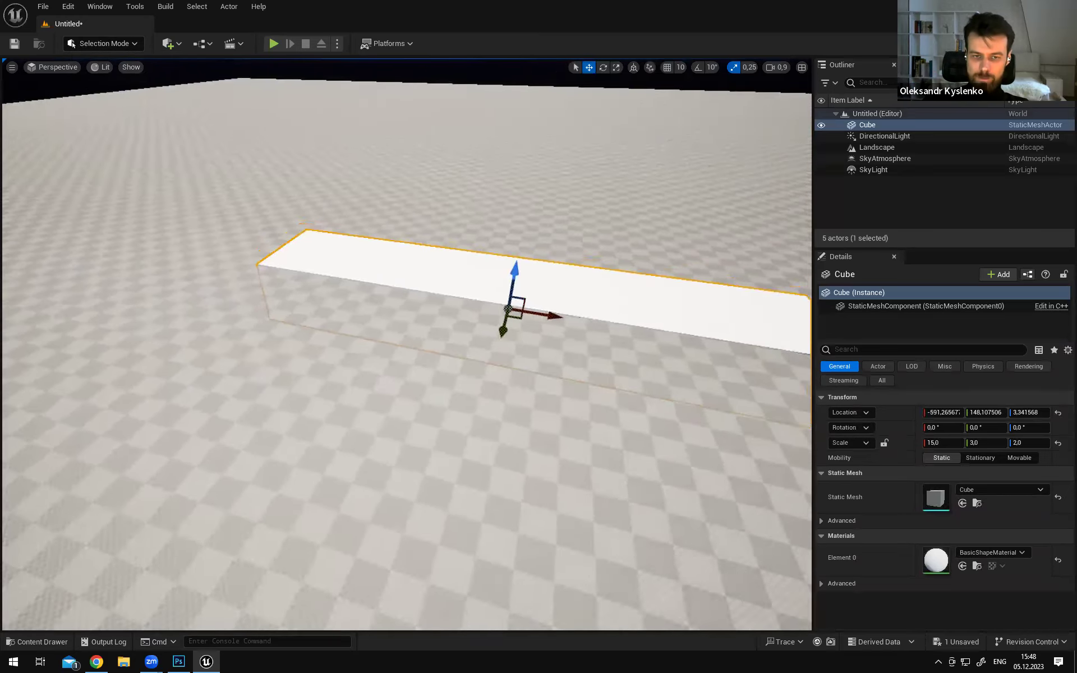
pyautogui.scroll(-2, 401, 271)
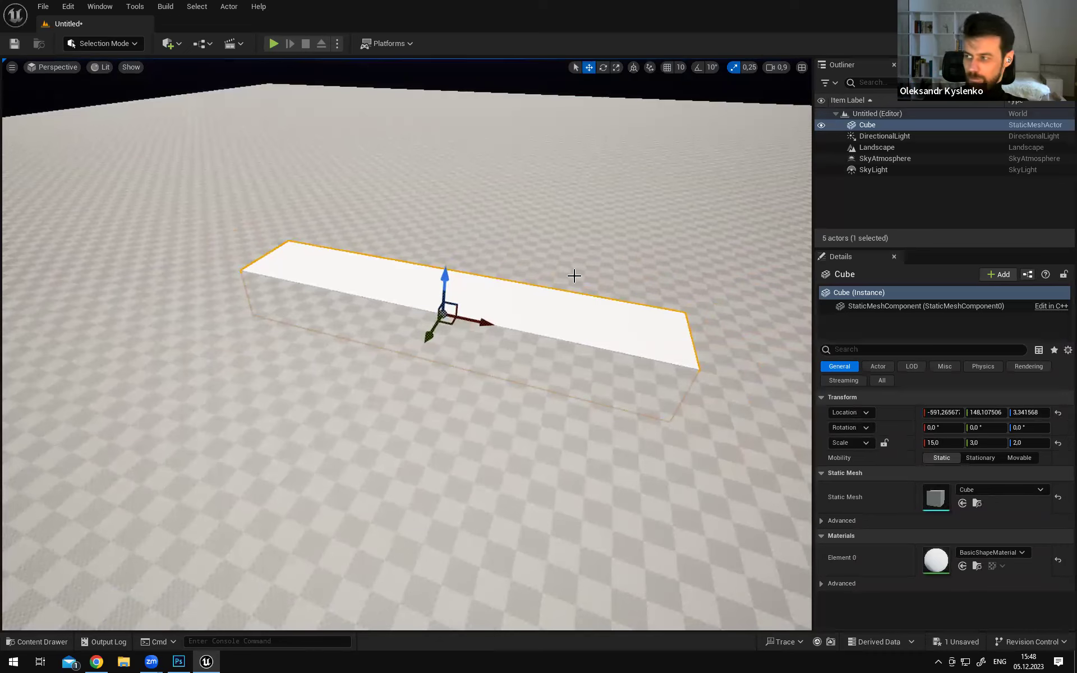
pyautogui.click(116, 44)
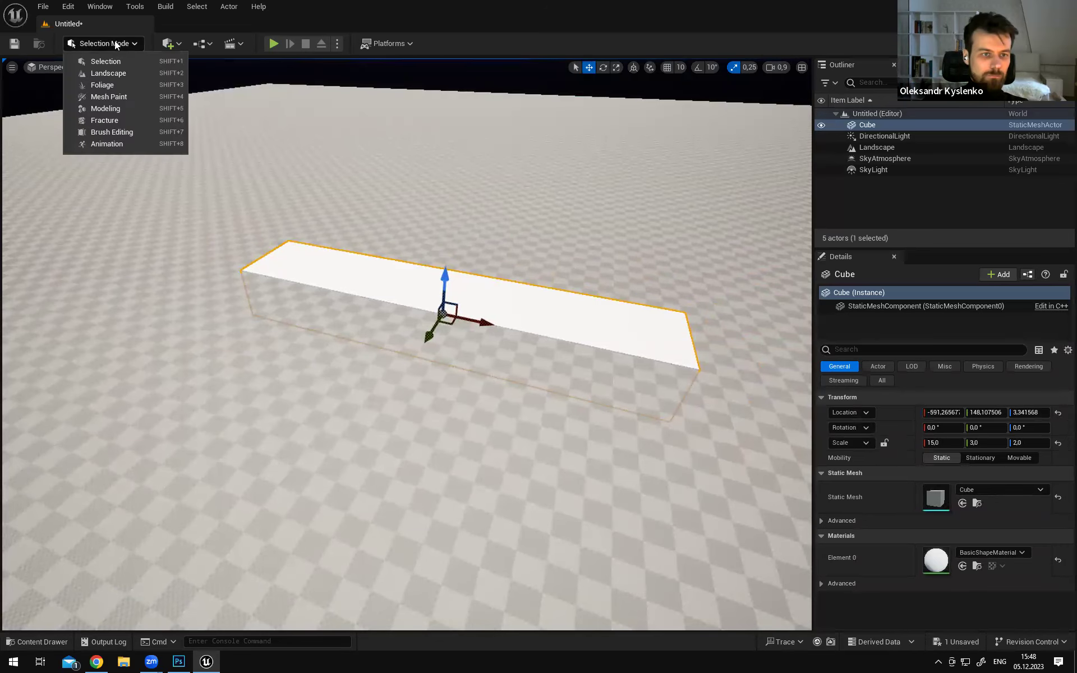
pyautogui.click(115, 75)
pyautogui.moveTo(480, 256); pyautogui.dragTo(373, 224, button='right')
pyautogui.click(132, 112)
pyautogui.moveTo(476, 235); pyautogui.dragTo(426, 297, button='right')
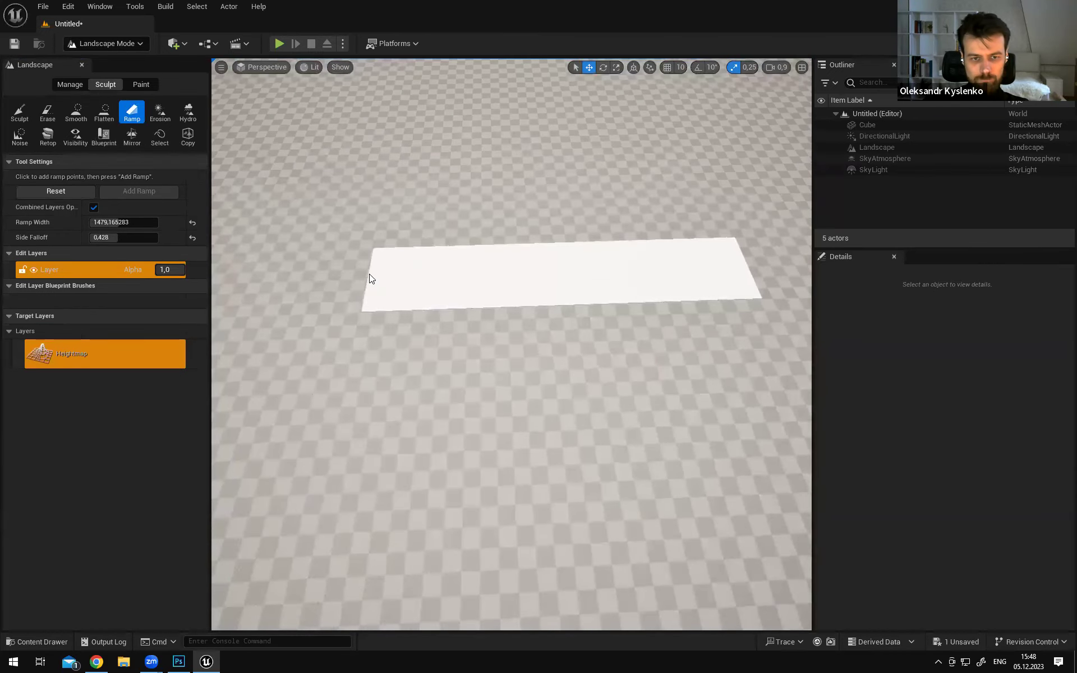
pyautogui.click(367, 276)
pyautogui.click(747, 267)
# Set the ramp width to about 468 to fit the ramp to the cube's width
pyautogui.moveTo(746, 267); pyautogui.dragTo(842, 272, button='right')
pyautogui.scroll(3, 584, 295)
pyautogui.moveTo(585, 294)
pyautogui.keyDown('alt'); pyautogui.mouseDown()
pyautogui.moveTo(482, 291)
pyautogui.moveTo(588, 292)
pyautogui.mouseUp(); pyautogui.keyUp('alt')
pyautogui.moveTo(587, 292); pyautogui.dragTo(569, 323, button='right')
pyautogui.moveTo(120, 223); pyautogui.dragTo(79, 222)
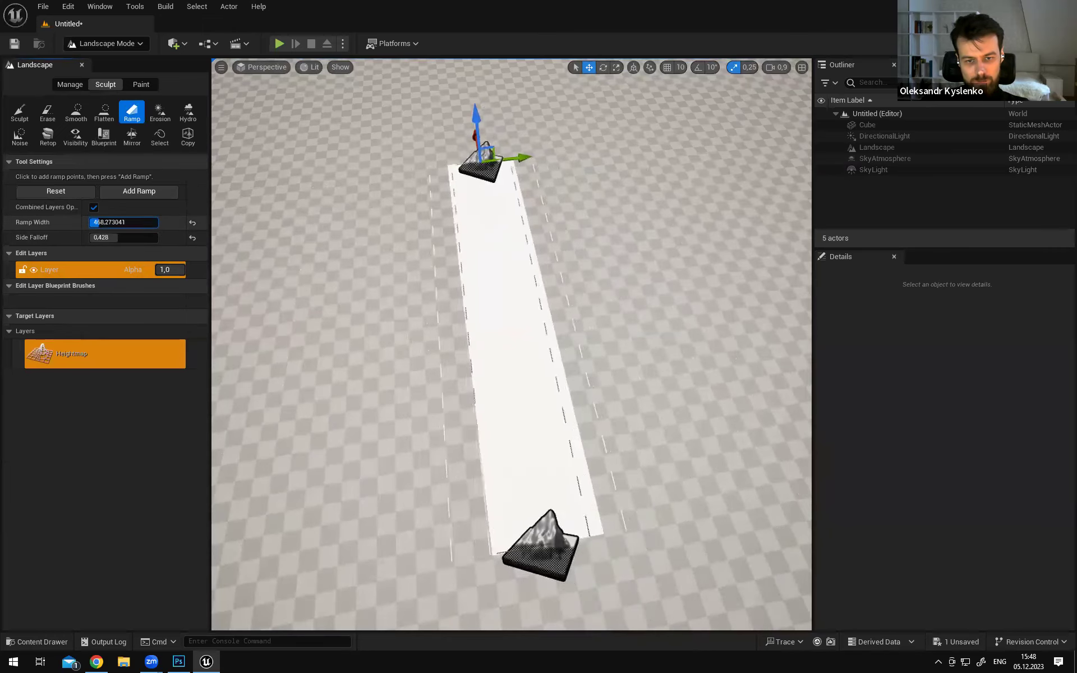
# Set the ramp width to about 543 and lower both ramp points below the ground to the cube's base
pyautogui.moveTo(454, 279); pyautogui.dragTo(421, 281, button='right')
pyautogui.press('w')
pyautogui.moveTo(511, 345); pyautogui.dragTo(443, 295, button='right')
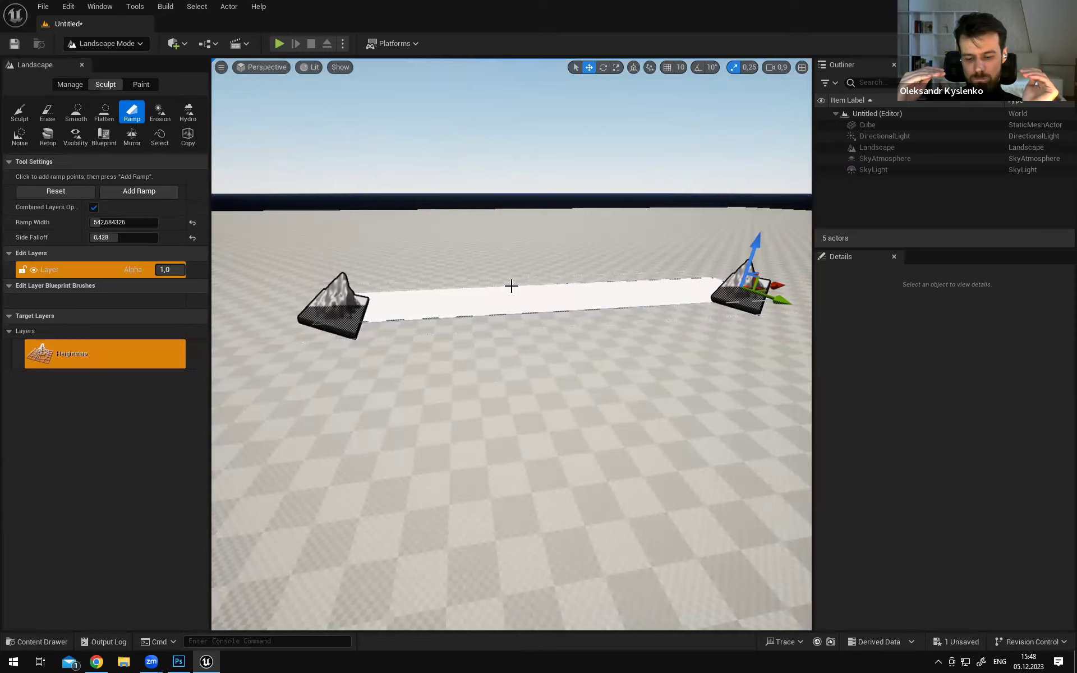
pyautogui.click(338, 285)
pyautogui.moveTo(774, 271)
pyautogui.mouseDown(button='right')
pyautogui.moveTo(802, 268)
pyautogui.moveTo(774, 270)
pyautogui.mouseUp(button='right')
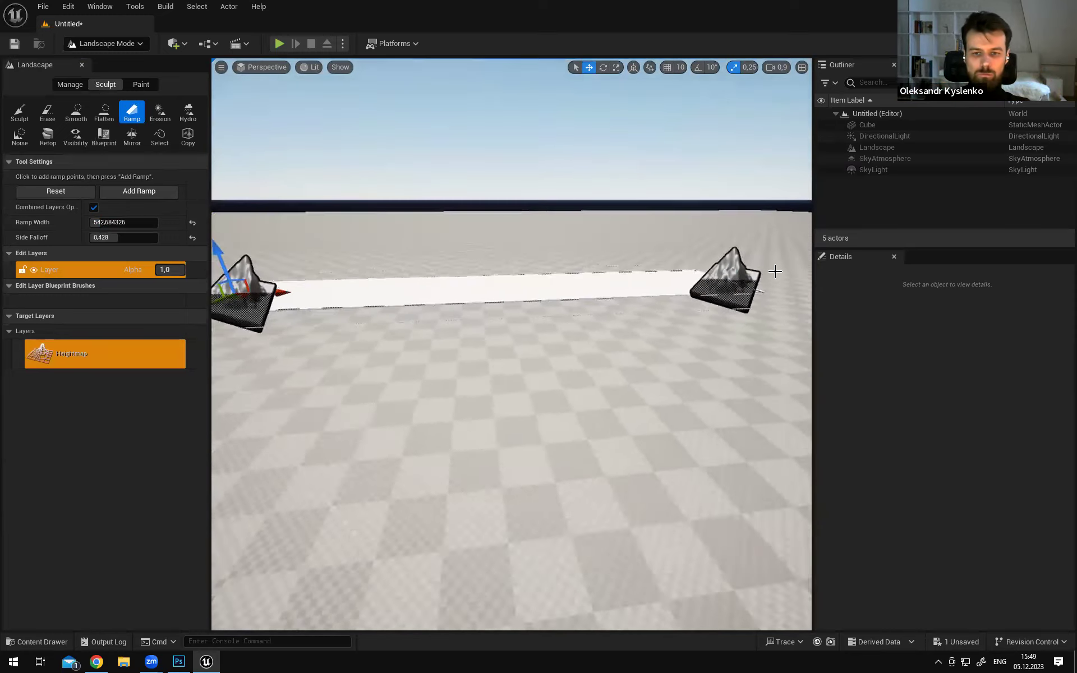
pyautogui.moveTo(254, 258); pyautogui.dragTo(279, 306)
pyautogui.moveTo(279, 306); pyautogui.dragTo(242, 288, button='right')
pyautogui.moveTo(441, 273); pyautogui.dragTo(462, 270, button='right')
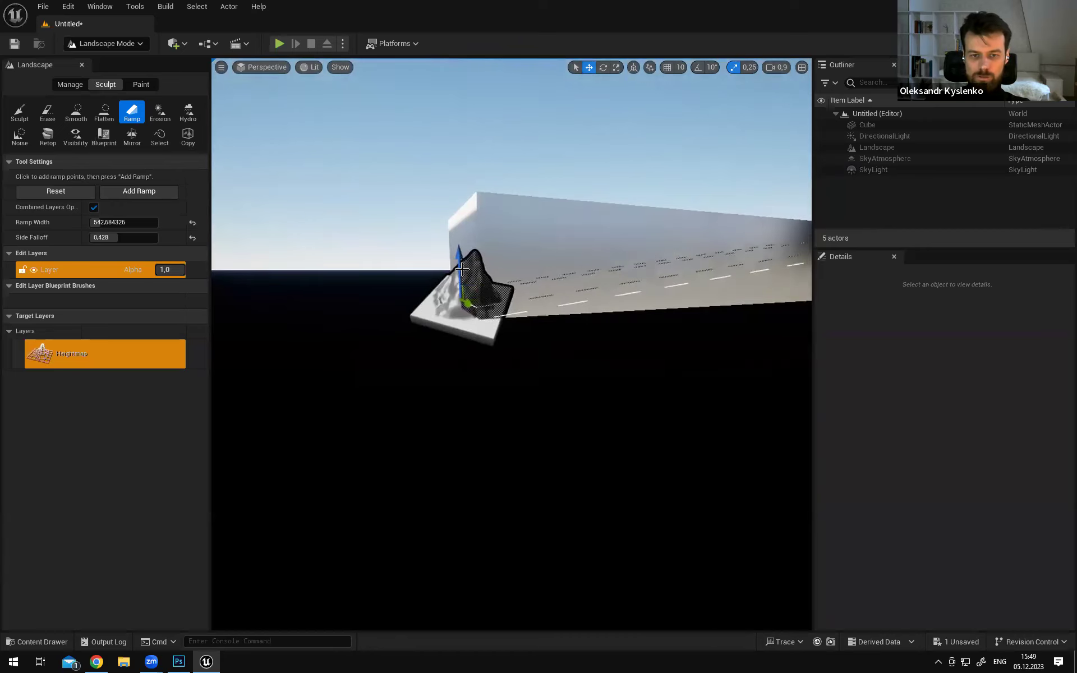
pyautogui.moveTo(456, 251); pyautogui.dragTo(457, 258)
pyautogui.moveTo(460, 262); pyautogui.dragTo(561, 271, button='right')
pyautogui.moveTo(627, 261)
pyautogui.mouseDown(button='right')
pyautogui.moveTo(488, 272)
pyautogui.moveTo(625, 265)
pyautogui.mouseUp(button='right')
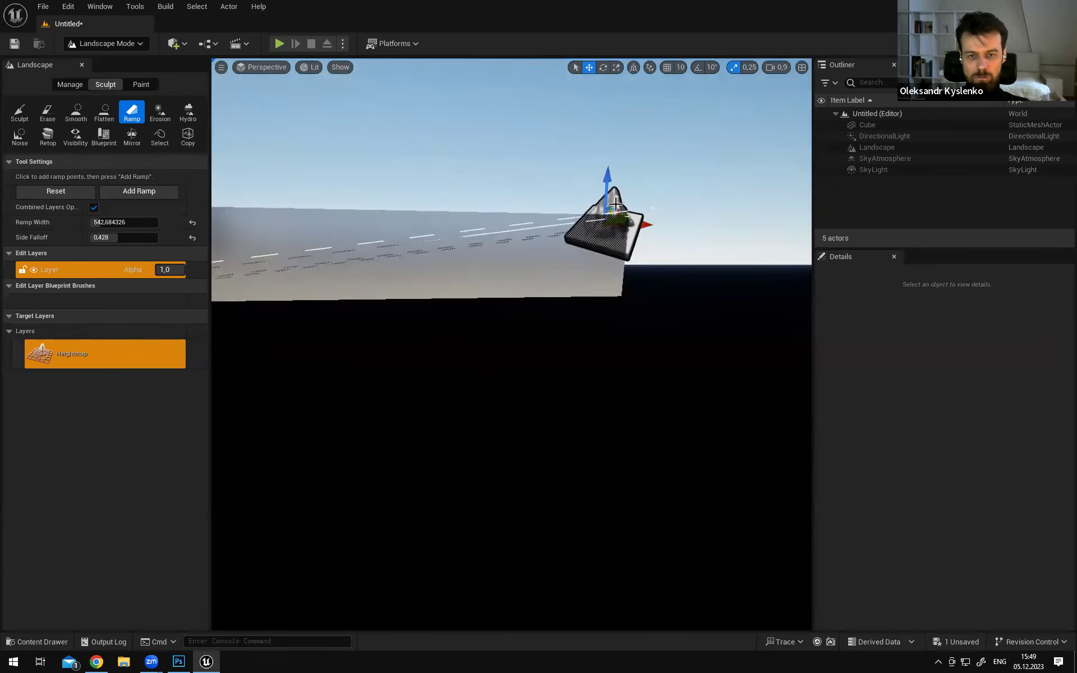
pyautogui.moveTo(604, 187); pyautogui.dragTo(606, 263)
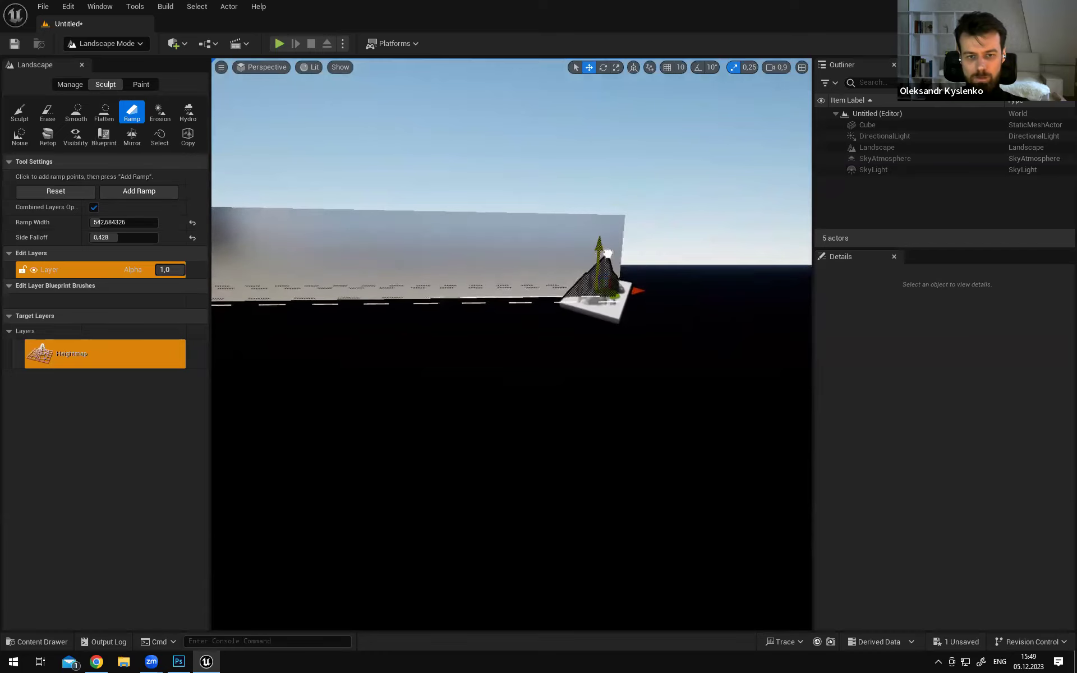
# Add the lowered ramp to the landscape to carve a trench around the cube
pyautogui.moveTo(649, 325); pyautogui.dragTo(596, 309, button='right')
pyautogui.moveTo(428, 287); pyautogui.dragTo(387, 287, button='right')
pyautogui.moveTo(667, 343); pyautogui.dragTo(625, 363, button='middle')
pyautogui.moveTo(558, 303); pyautogui.dragTo(577, 319, button='middle')
pyautogui.moveTo(577, 320); pyautogui.dragTo(390, 369, button='right')
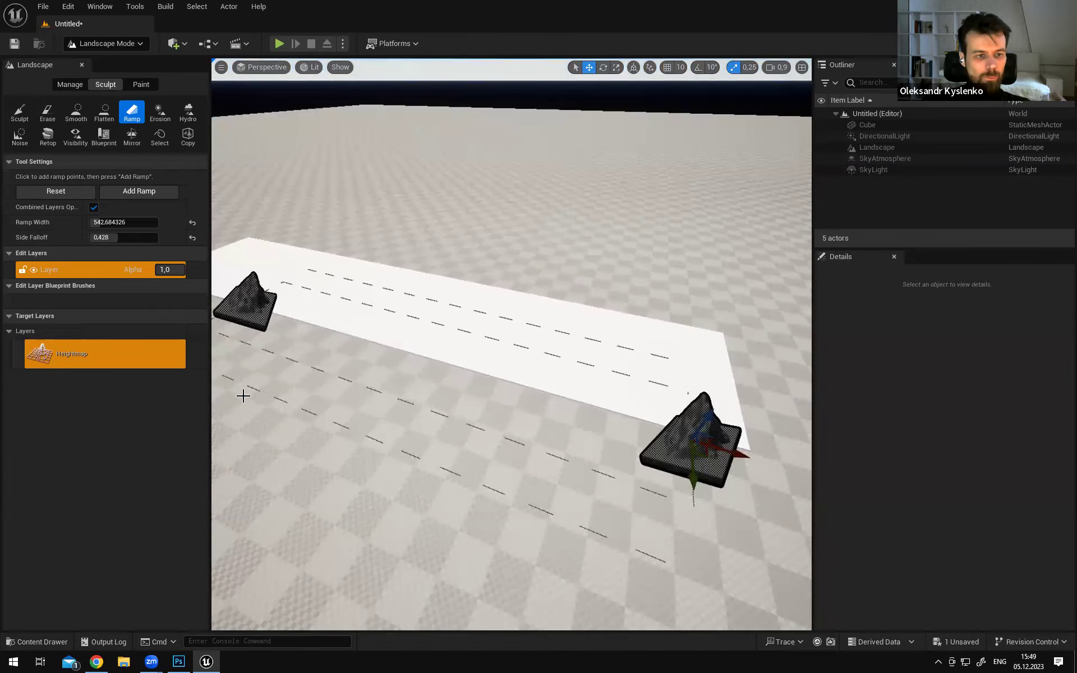
pyautogui.click(112, 367)
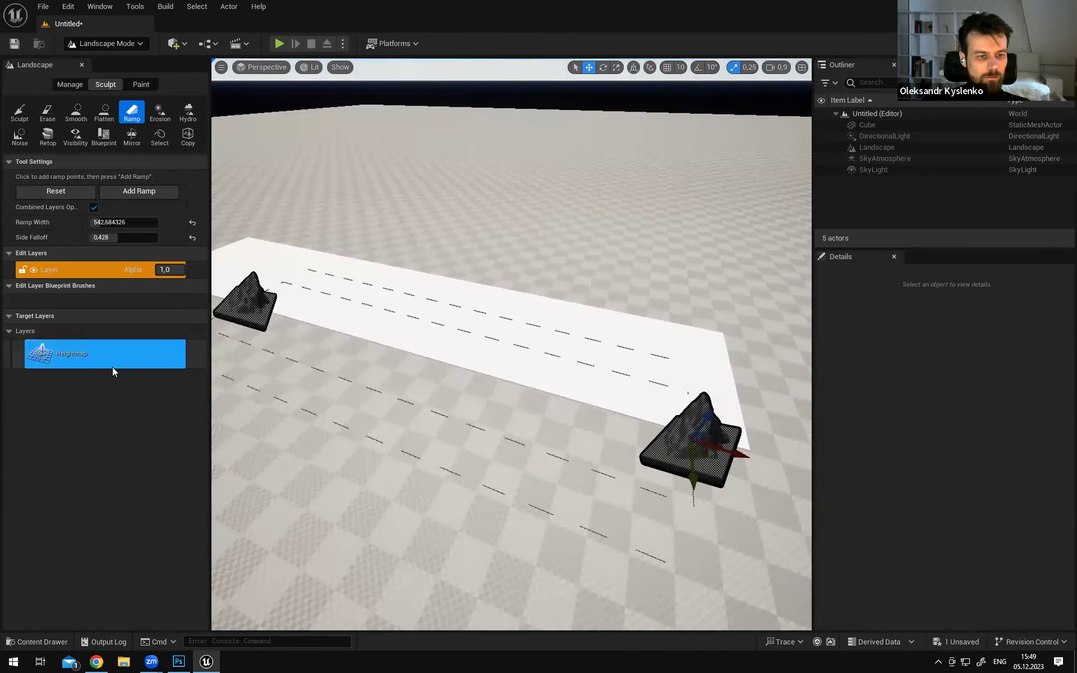
pyautogui.click(143, 190)
pyautogui.moveTo(220, 190); pyautogui.dragTo(247, 188, button='right')
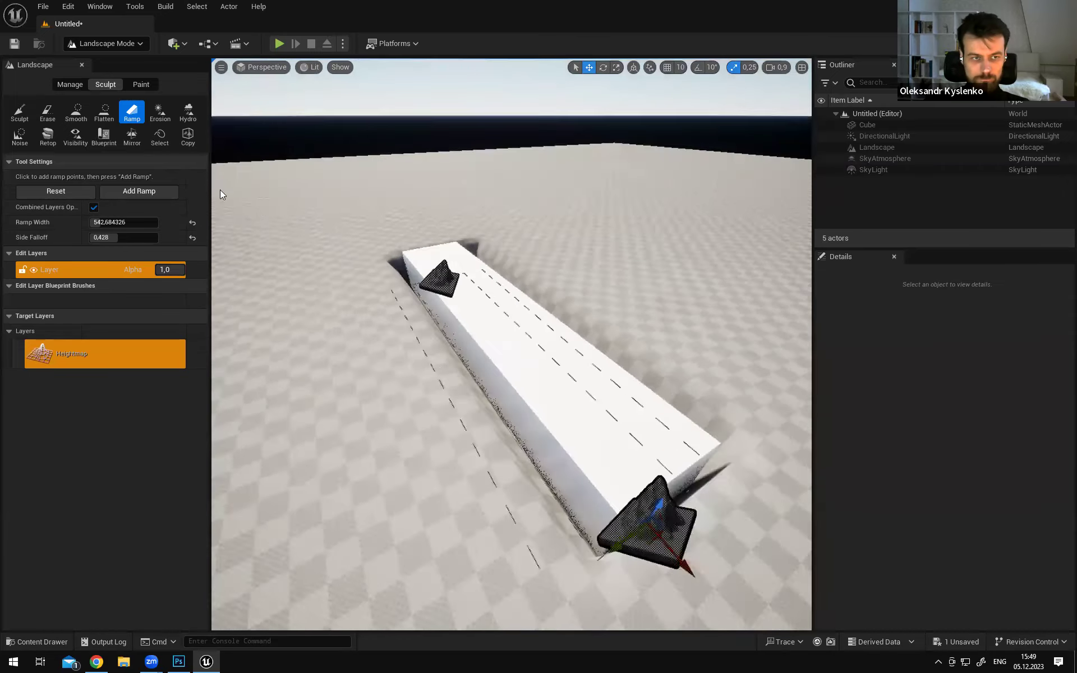
pyautogui.moveTo(525, 284); pyautogui.dragTo(524, 283, button='right')
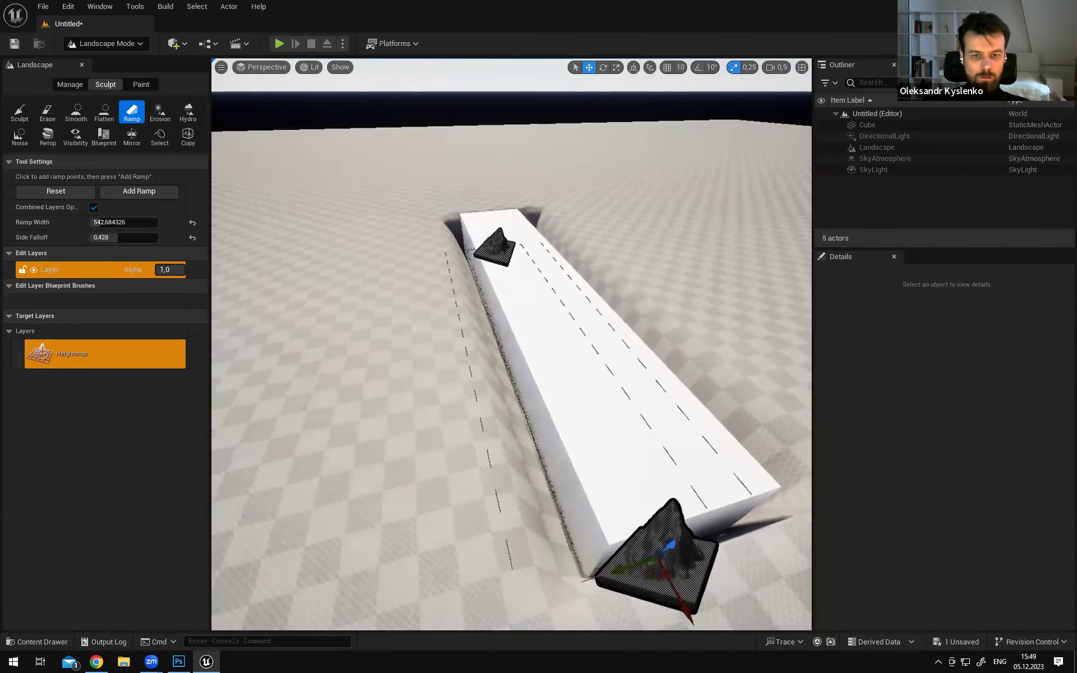
pyautogui.moveTo(589, 330); pyautogui.dragTo(588, 329, button='right')
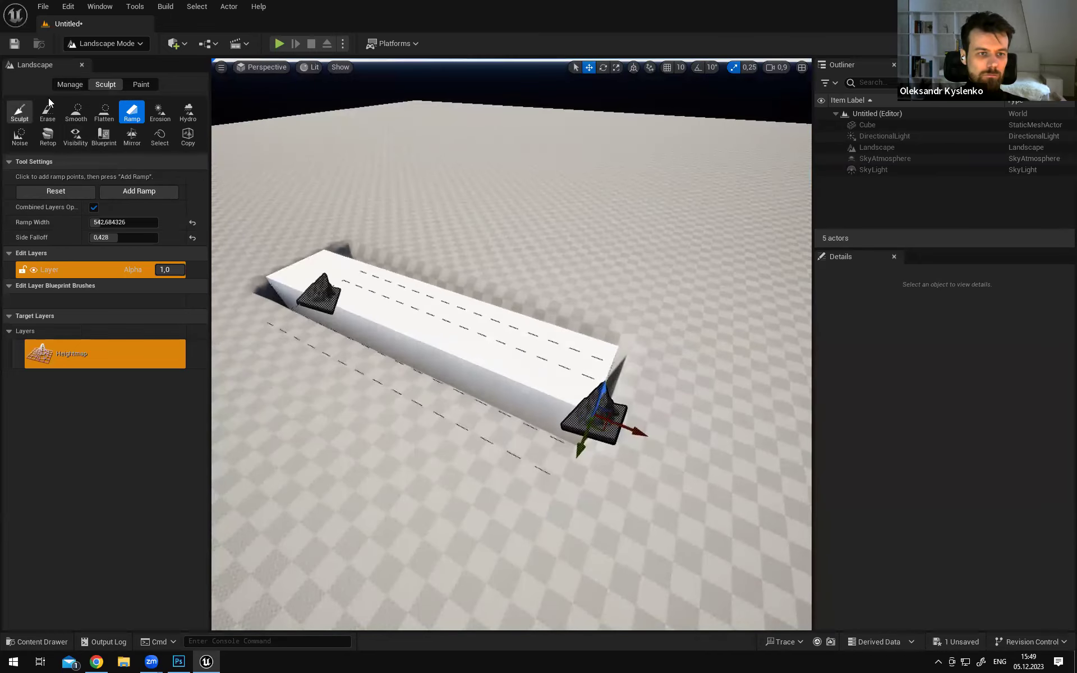
# Switch to Selection Mode and raise the cube out of the trench to a Z location of about 1708
pyautogui.click(107, 44)
pyautogui.click(106, 63)
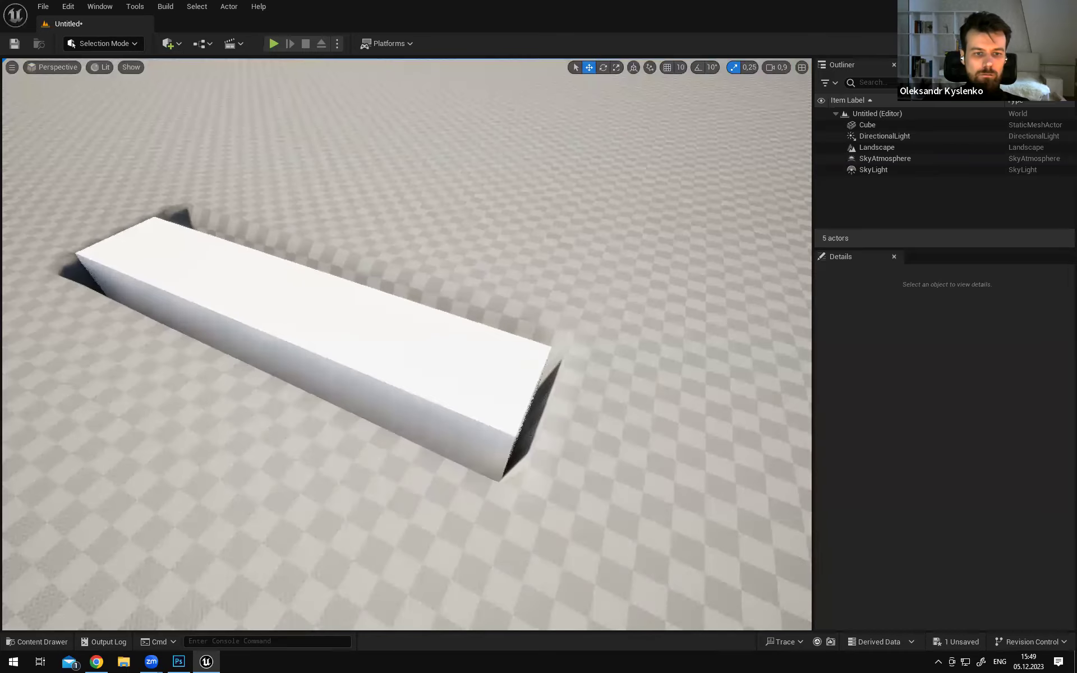
pyautogui.click(269, 269)
pyautogui.moveTo(495, 363); pyautogui.dragTo(495, 362, button='right')
pyautogui.moveTo(465, 343); pyautogui.dragTo(488, 61)
pyautogui.moveTo(477, 213); pyautogui.dragTo(477, 213, button='right')
pyautogui.moveTo(464, 254); pyautogui.dragTo(464, 104)
pyautogui.moveTo(464, 104); pyautogui.dragTo(464, 104, button='right')
pyautogui.moveTo(500, 187); pyautogui.dragTo(500, 187, button='right')
# Play the level and run and jump the character down into the trench
pyautogui.click(272, 43)
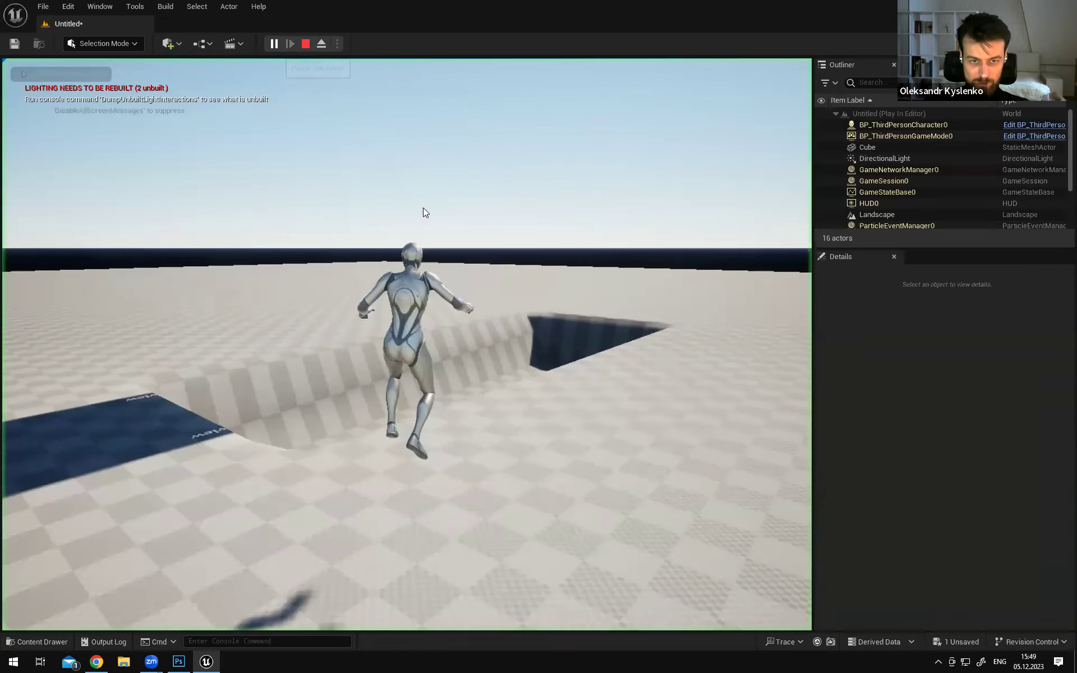
pyautogui.press('w')
pyautogui.press('w')
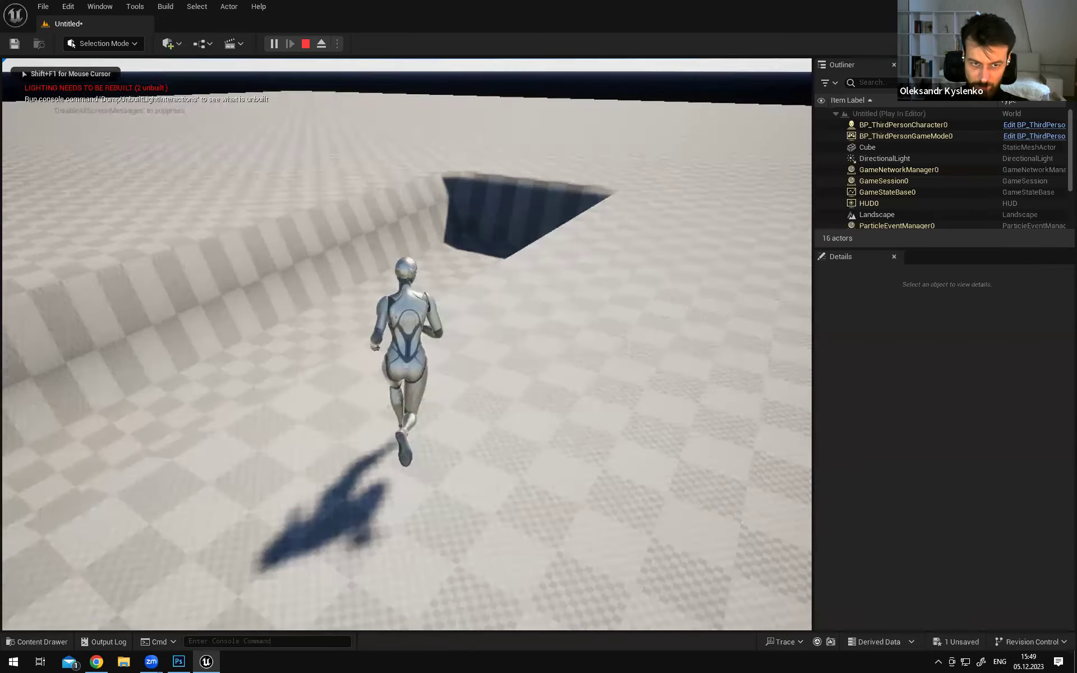
pyautogui.press('space')
pyautogui.press('w')
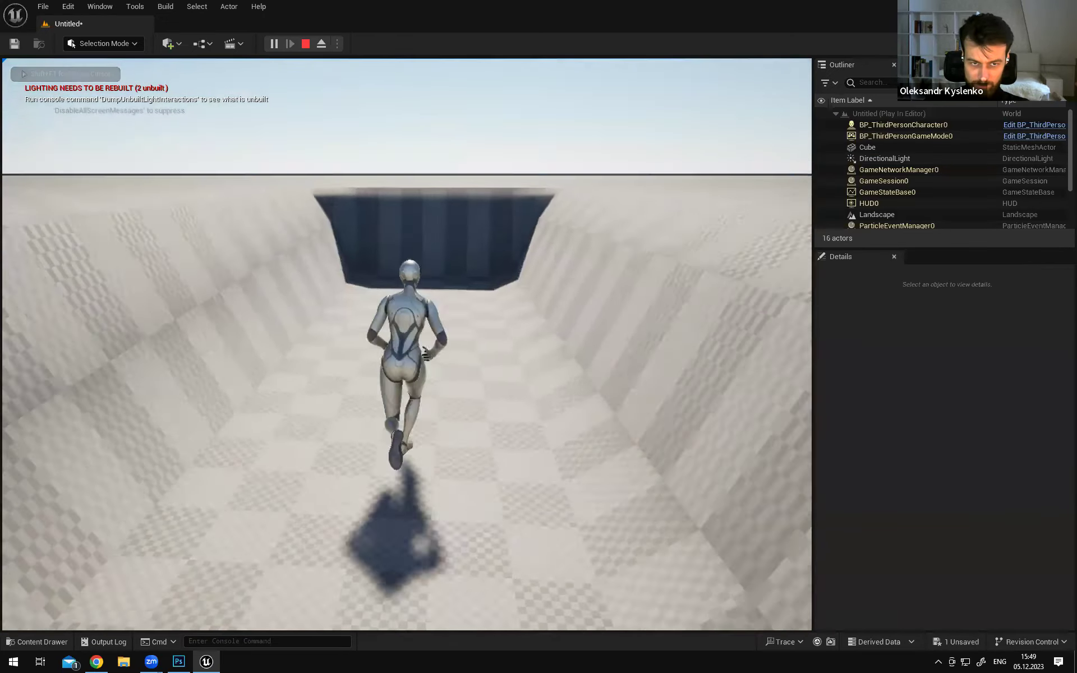
pyautogui.press('w')
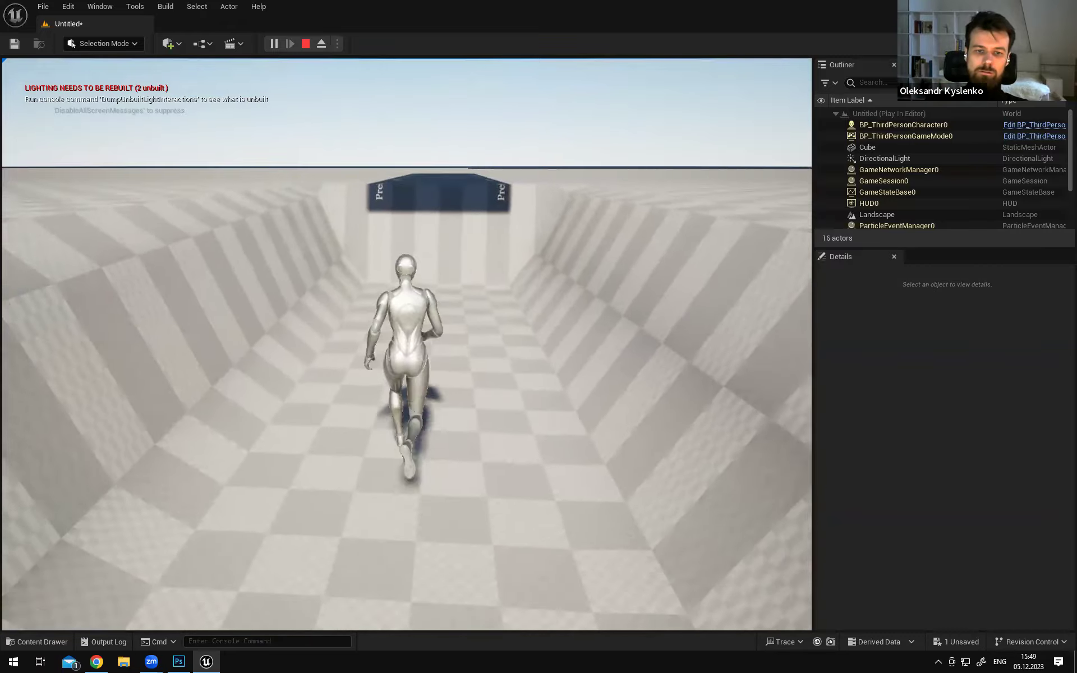
# Run the character back and forth along the trench to inspect its floor and walls, and stop playing
pyautogui.press('s')
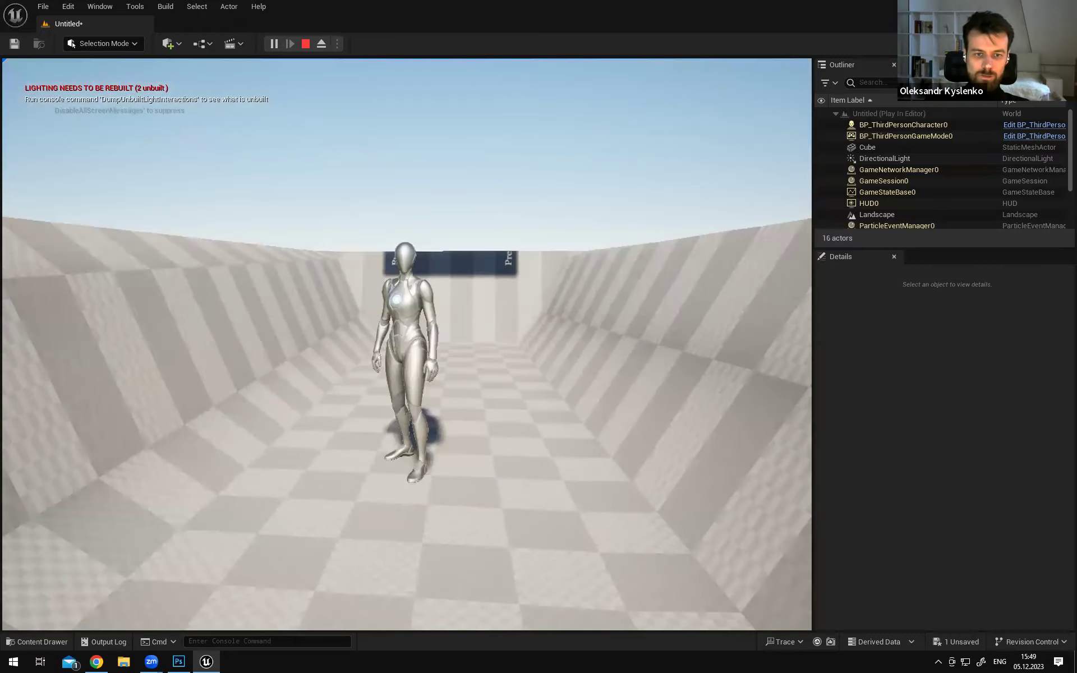
pyautogui.press('w')
pyautogui.press('s')
pyautogui.press('a')
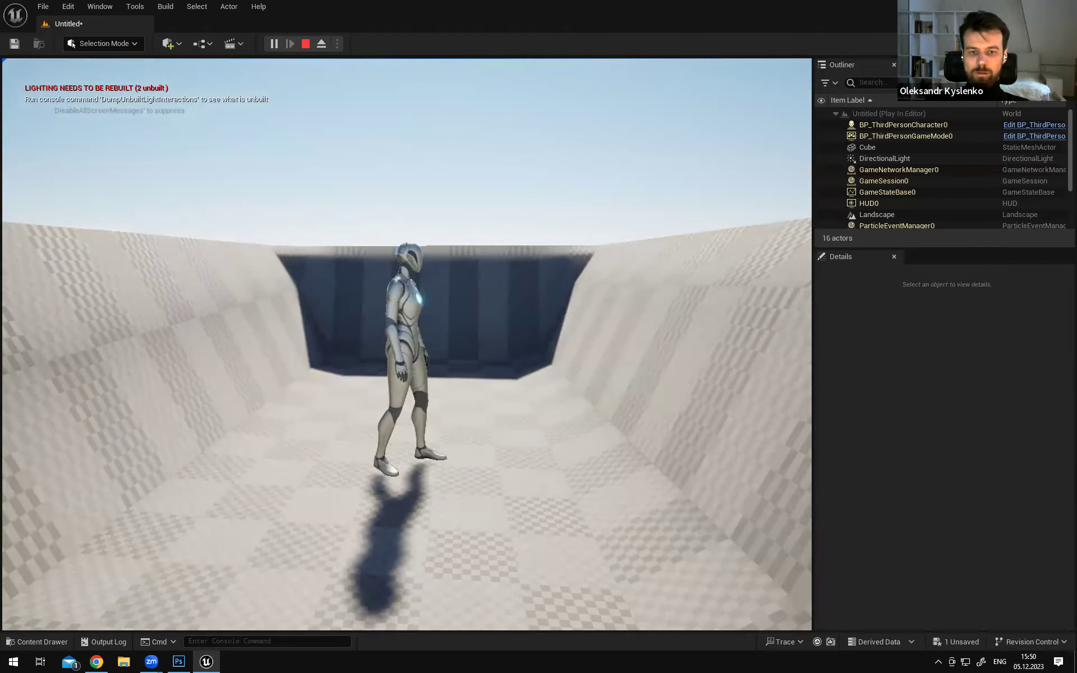
pyautogui.press('w')
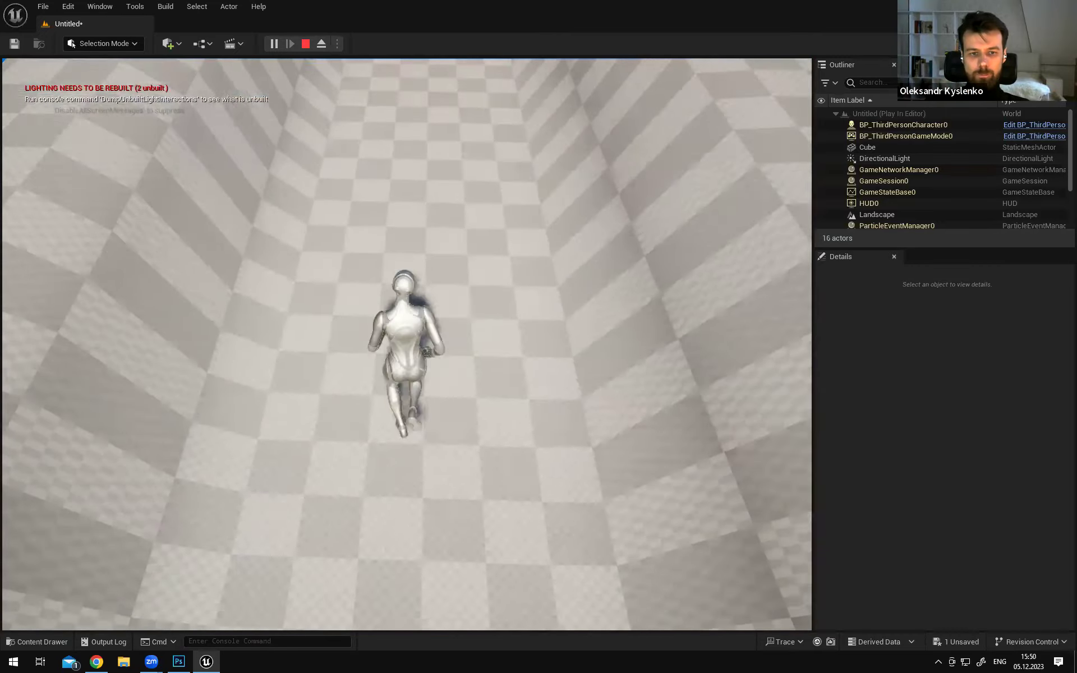
pyautogui.press('d')
pyautogui.press('s')
pyautogui.press('w')
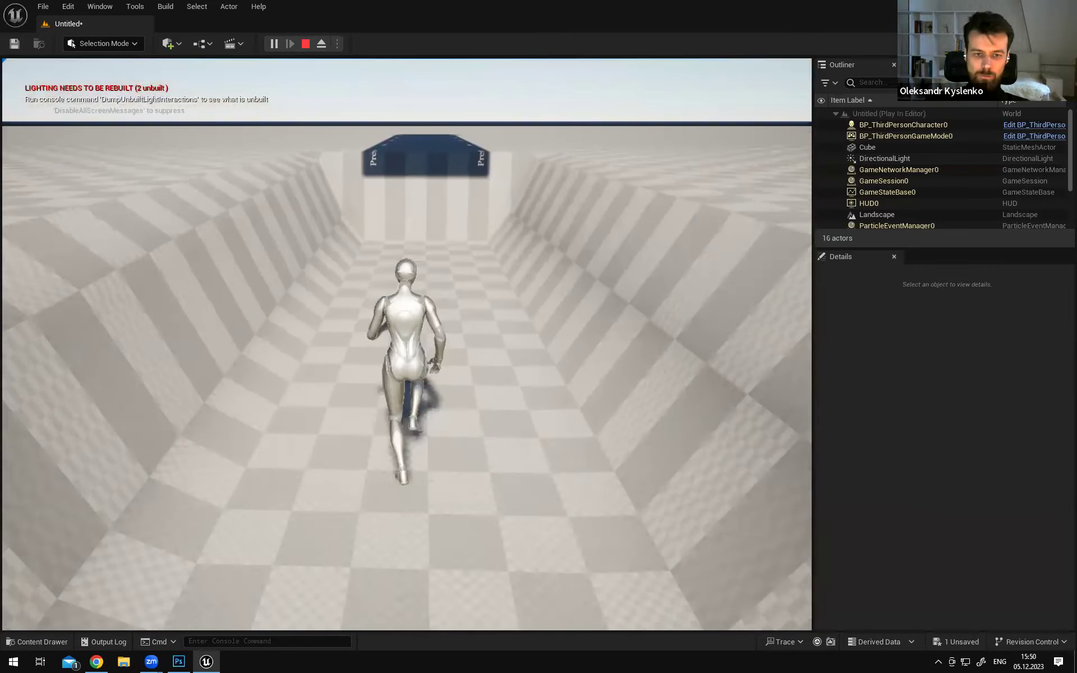
pyautogui.press('w')
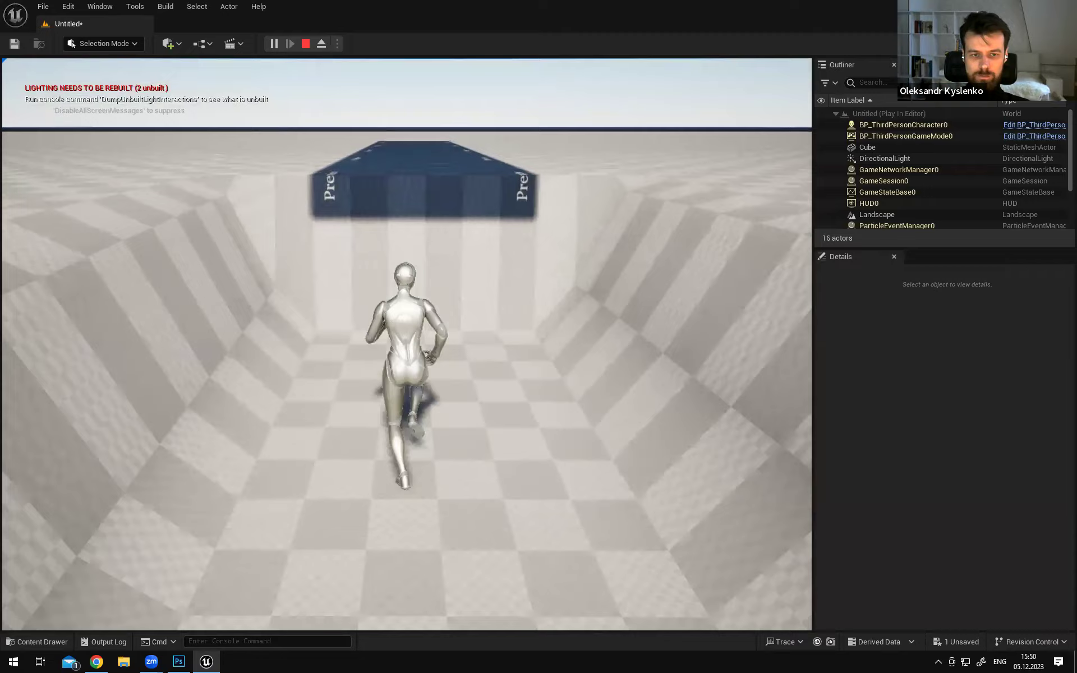
pyautogui.press('d')
pyautogui.press('s')
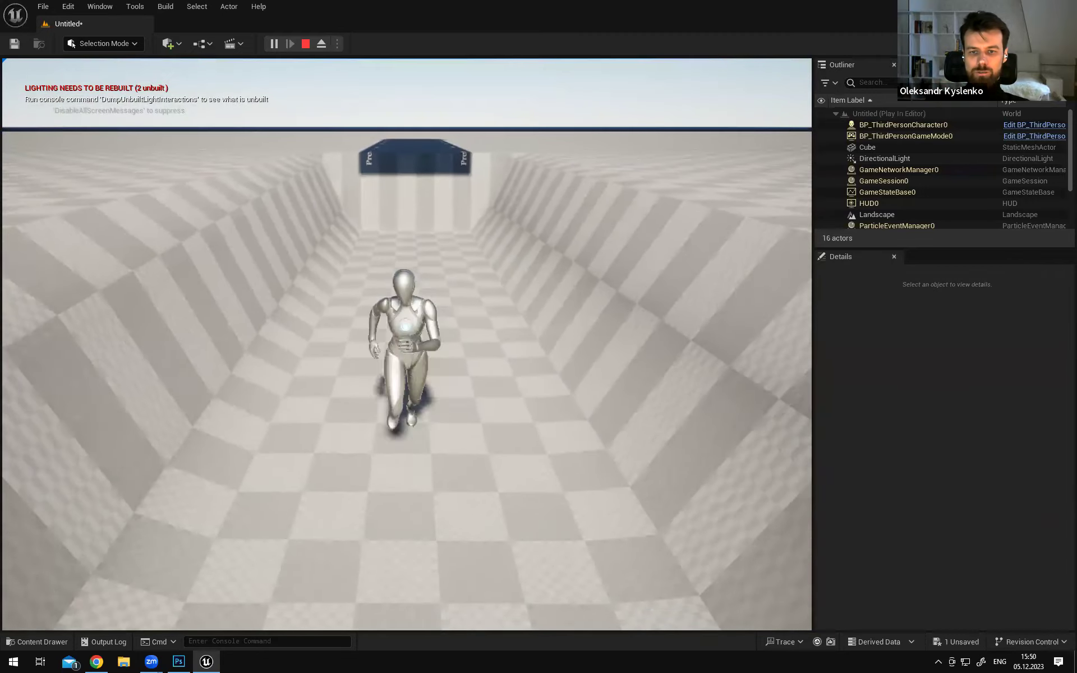
pyautogui.press('d')
pyautogui.press('Escape')
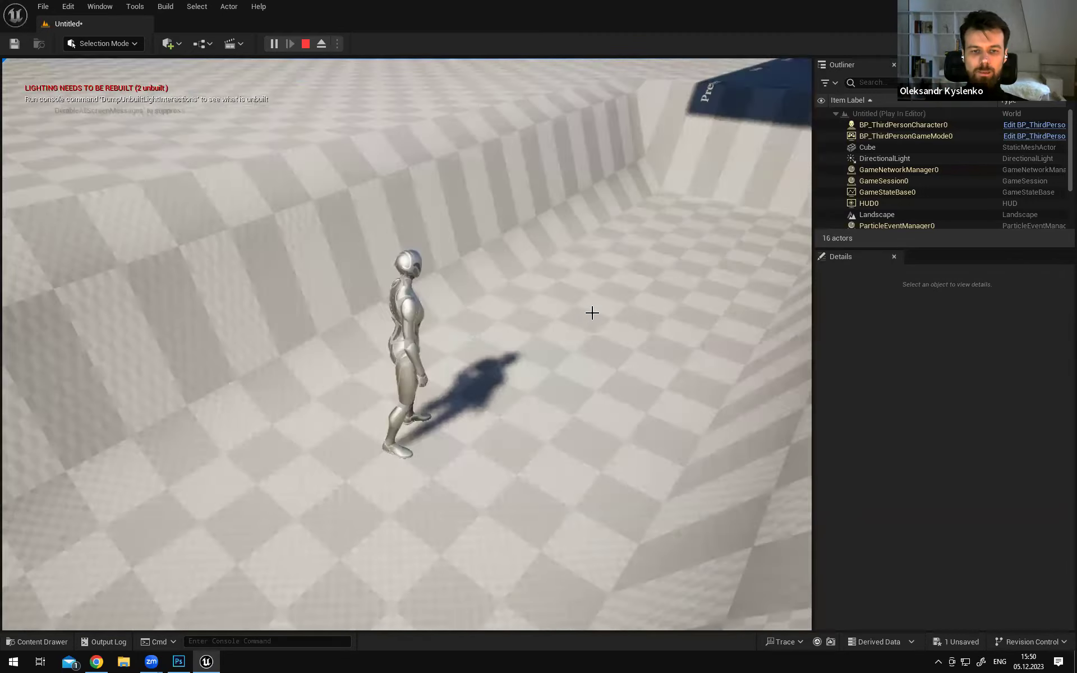
# Return to Landscape Mode and place two ramp points from the open ground to one long edge of the trench
pyautogui.press('s')
pyautogui.moveTo(374, 352); pyautogui.dragTo(415, 352, button='right')
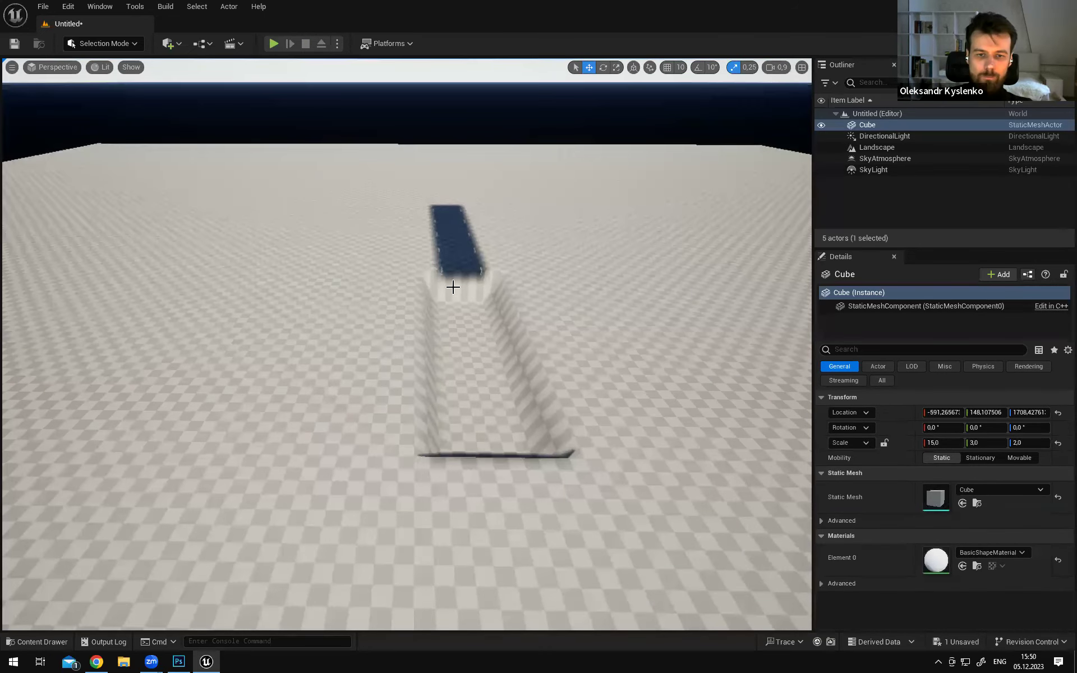
pyautogui.moveTo(470, 289); pyautogui.dragTo(516, 335, button='right')
pyautogui.press('w')
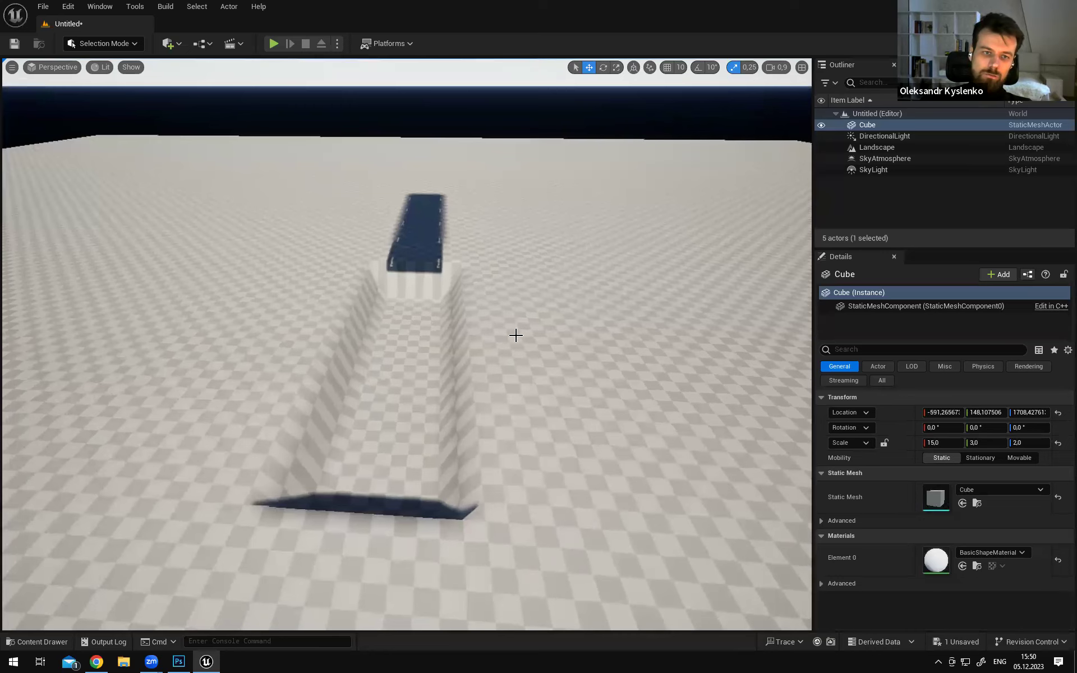
pyautogui.click(113, 47)
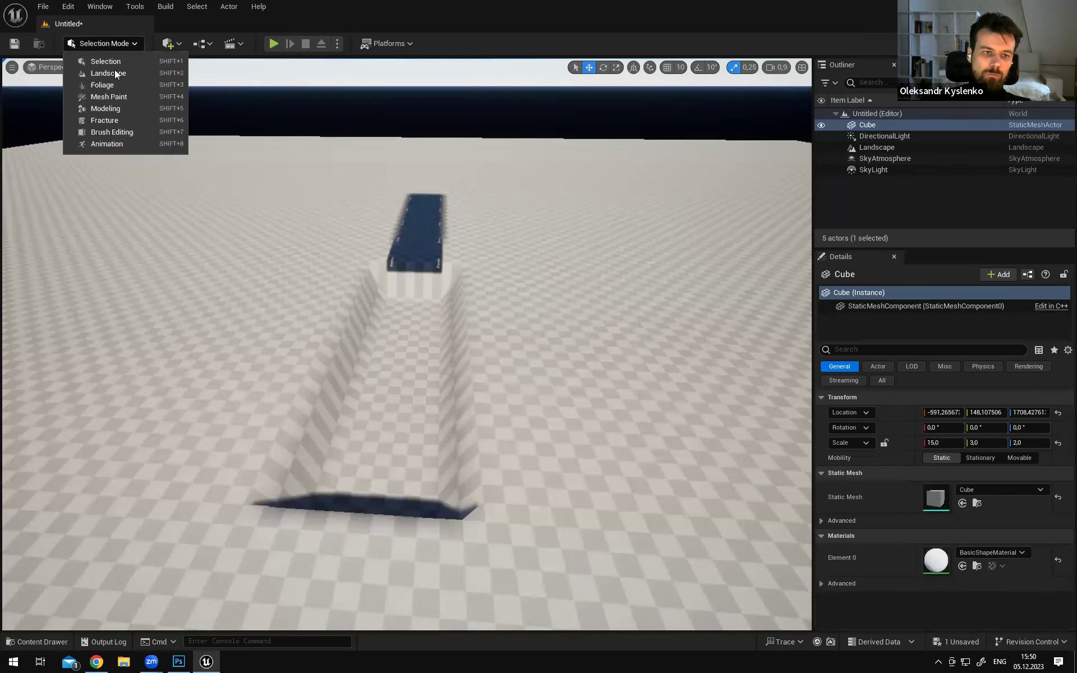
pyautogui.click(108, 72)
pyautogui.press('w')
pyautogui.moveTo(511, 345); pyautogui.dragTo(500, 312, button='right')
pyautogui.press('a')
pyautogui.press('s')
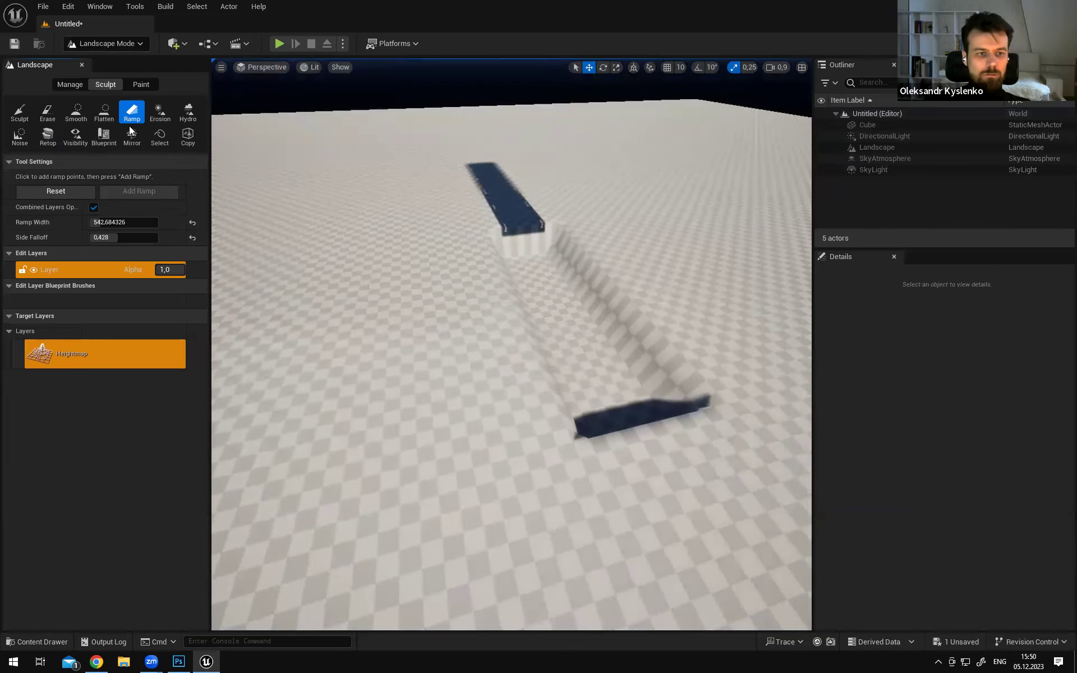
pyautogui.moveTo(454, 281); pyautogui.dragTo(505, 321, button='right')
pyautogui.press('a')
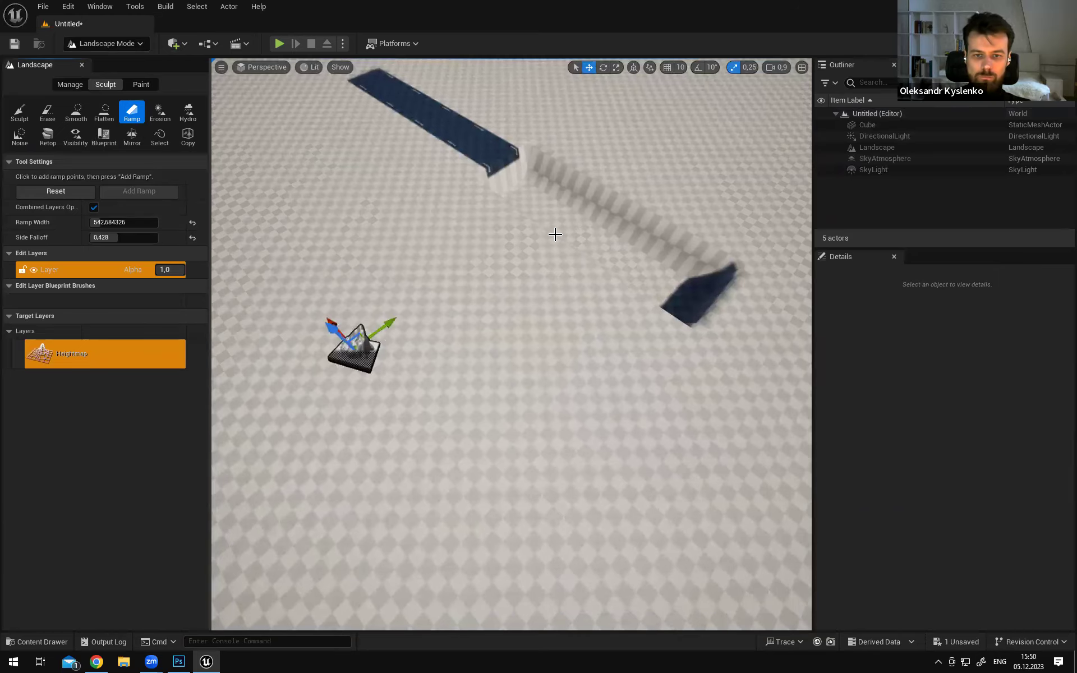
pyautogui.press('d')
pyautogui.moveTo(561, 264); pyautogui.dragTo(449, 252, button='right')
pyautogui.press('w')
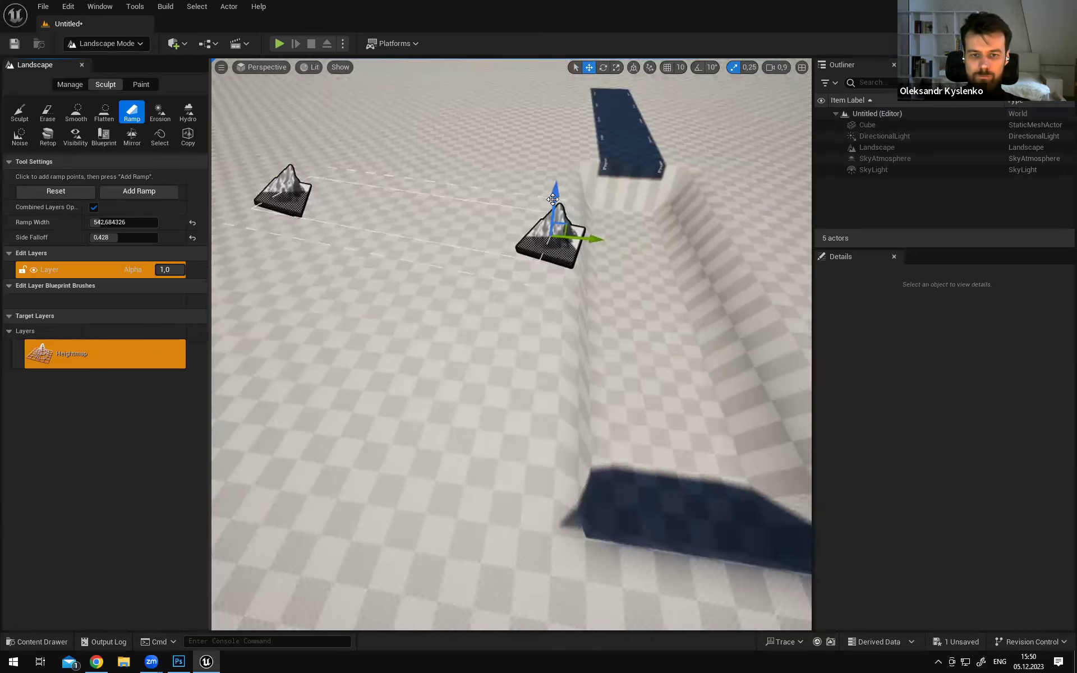
# Add a ramp with a width of about 1023 that rises toward the trench's long edge
pyautogui.moveTo(593, 199); pyautogui.dragTo(596, 223, button='right')
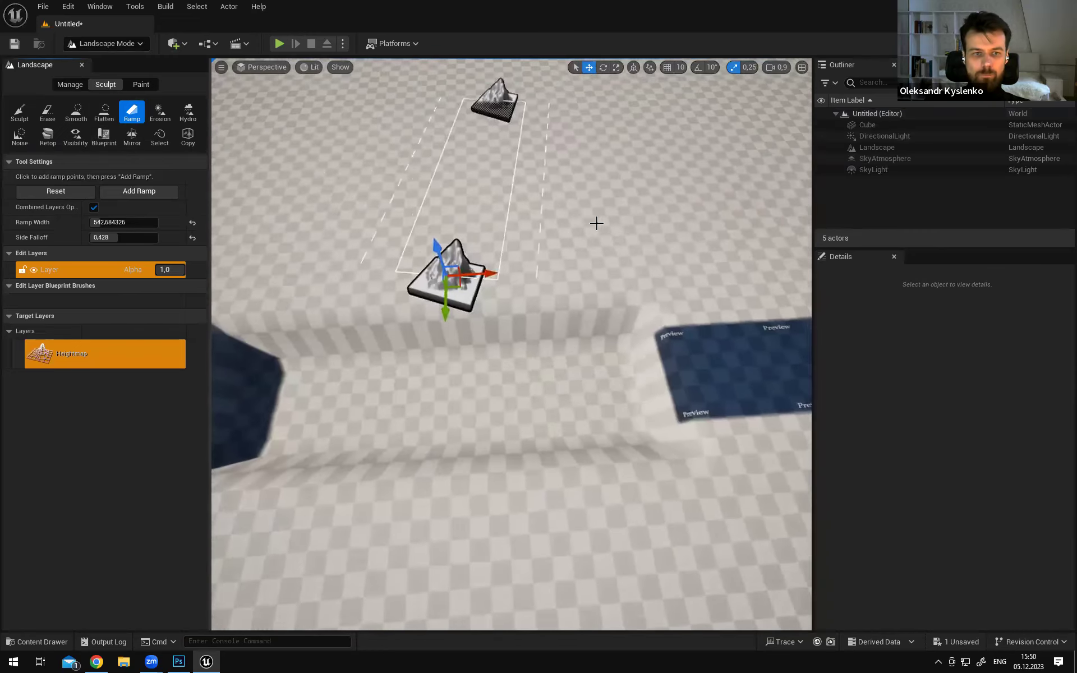
pyautogui.moveTo(95, 222); pyautogui.dragTo(116, 222)
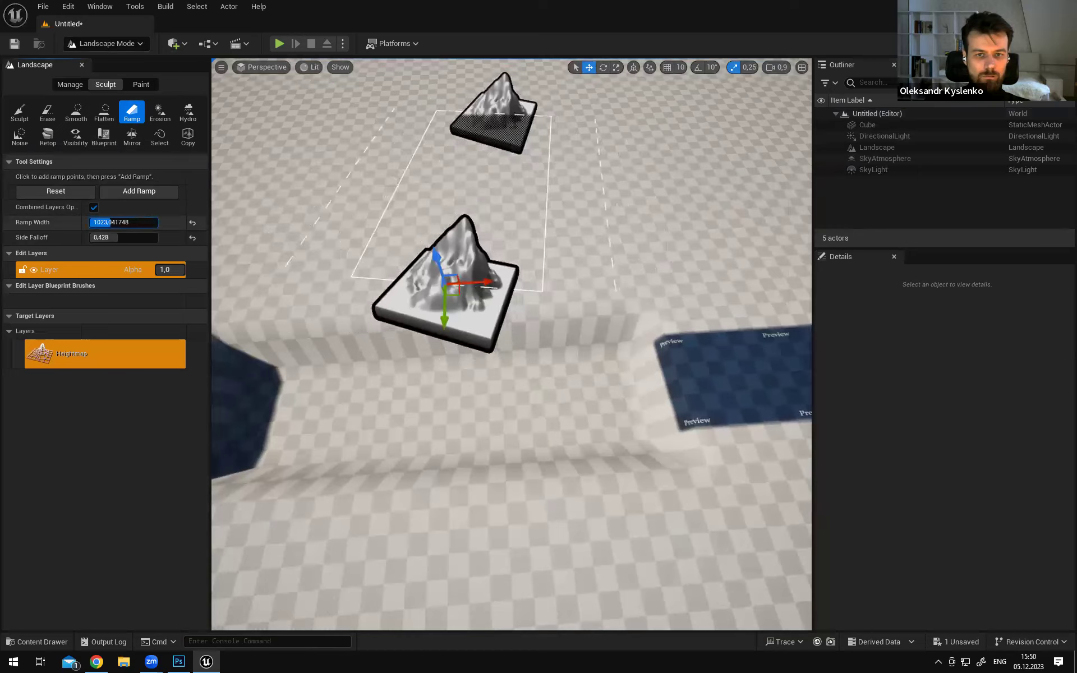
pyautogui.moveTo(437, 256); pyautogui.dragTo(723, 278, button='right')
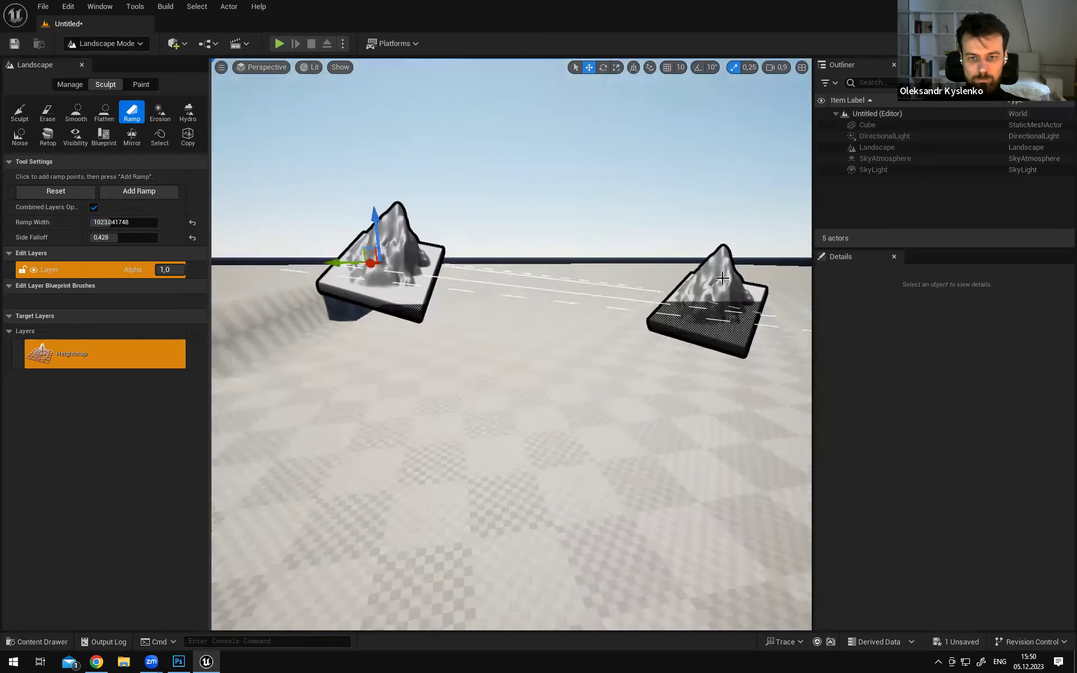
pyautogui.moveTo(295, 240); pyautogui.dragTo(269, 325, button='right')
pyautogui.moveTo(464, 291); pyautogui.dragTo(744, 357, button='right')
# Place two new ramp points on the opposite long side of the trench and set the ramp width to about 722
pyautogui.click(458, 288)
pyautogui.moveTo(340, 218); pyautogui.dragTo(306, 190, button='right')
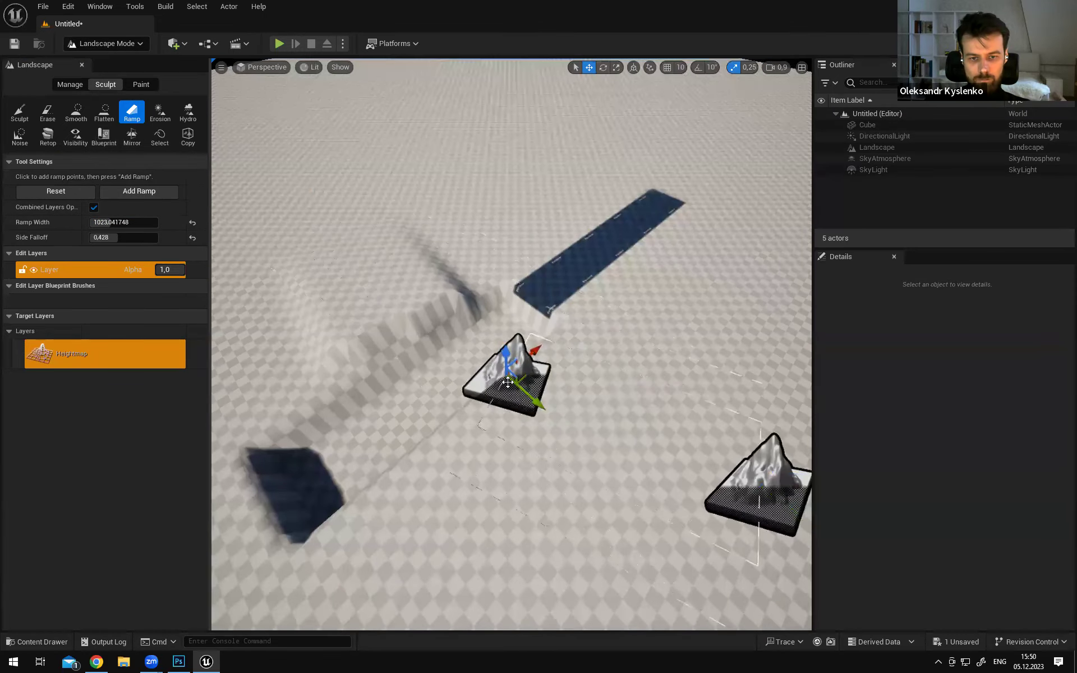
pyautogui.moveTo(509, 383); pyautogui.dragTo(530, 432, button='right')
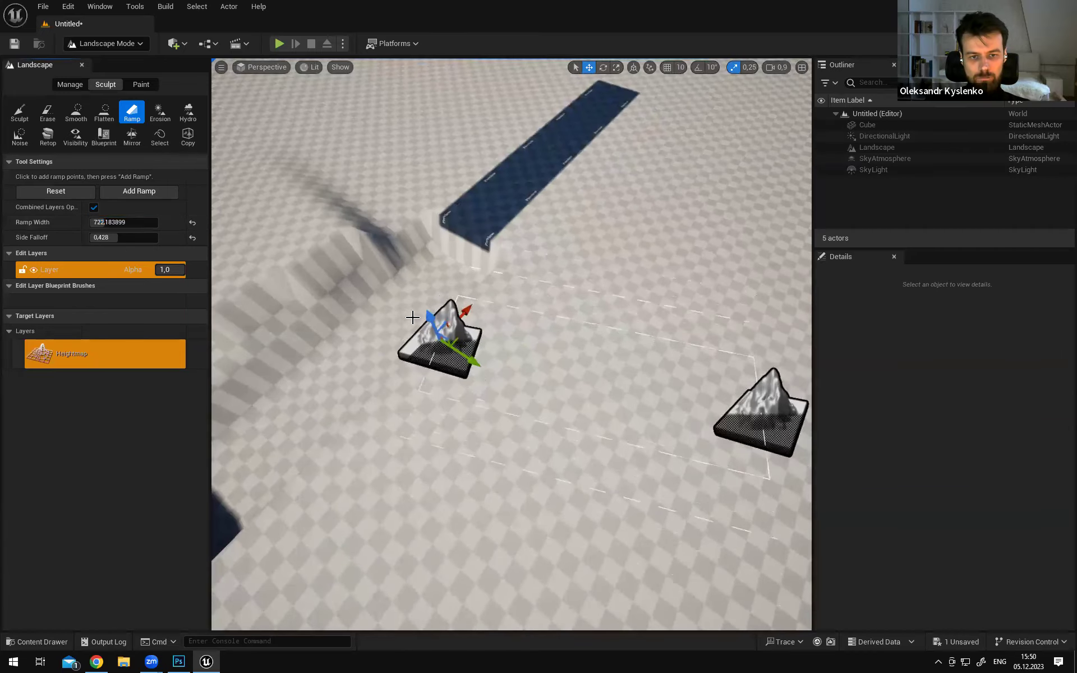
# Try to shift the ramp point at the trench's edge, and clear both ramp points by reselecting the Ramp tool
pyautogui.moveTo(538, 320); pyautogui.dragTo(516, 255, button='right')
pyautogui.moveTo(633, 255); pyautogui.dragTo(488, 238, button='right')
pyautogui.moveTo(606, 225); pyautogui.dragTo(272, 221, button='right')
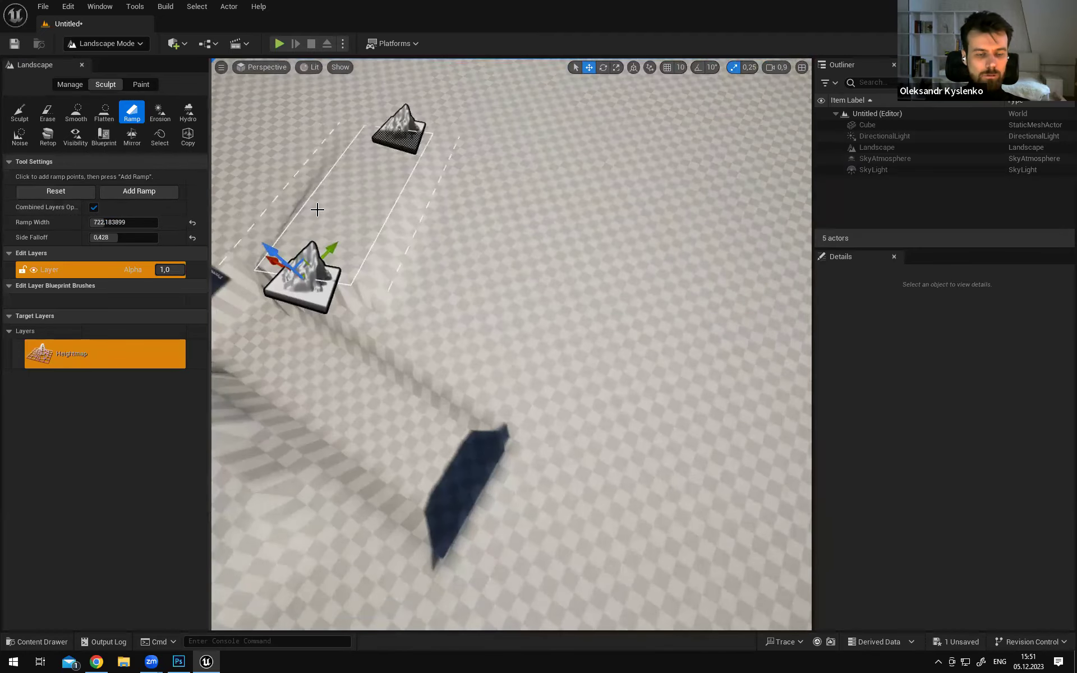
pyautogui.moveTo(301, 260); pyautogui.dragTo(377, 288)
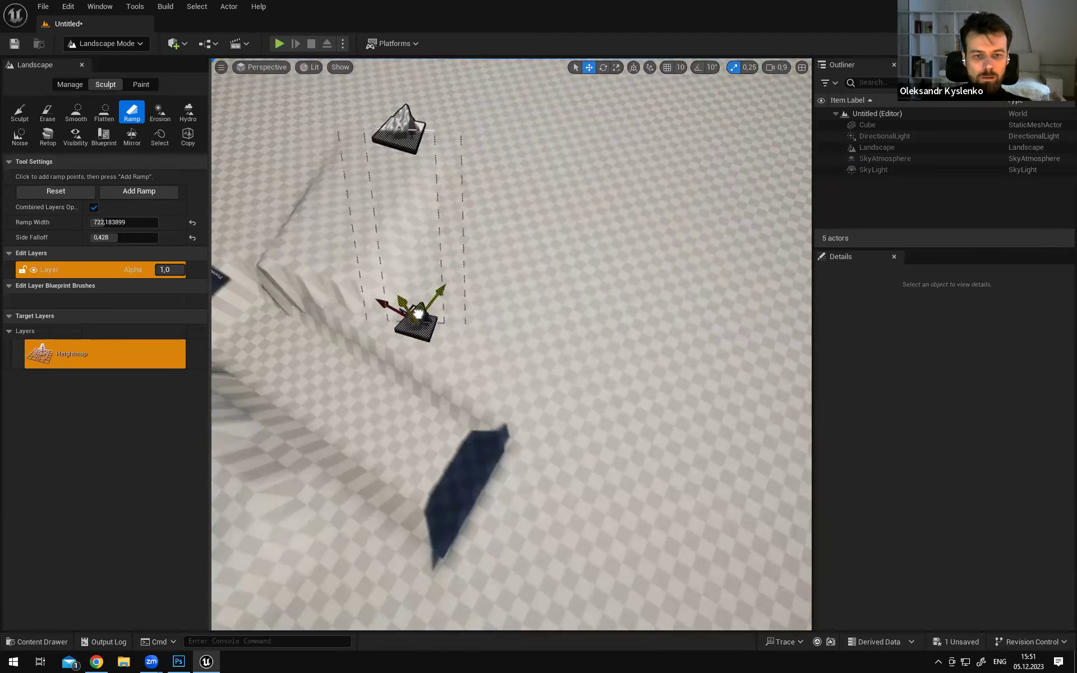
pyautogui.moveTo(471, 241); pyautogui.dragTo(390, 244, button='right')
pyautogui.moveTo(550, 247); pyautogui.dragTo(546, 242, button='right')
pyautogui.moveTo(253, 144); pyautogui.dragTo(224, 132, button='right')
pyautogui.click(21, 112)
pyautogui.click(140, 116)
pyautogui.moveTo(459, 233); pyautogui.dragTo(505, 230, button='right')
pyautogui.hotkey('ctrl', 'y')
pyautogui.moveTo(555, 279); pyautogui.dragTo(556, 311, button='right')
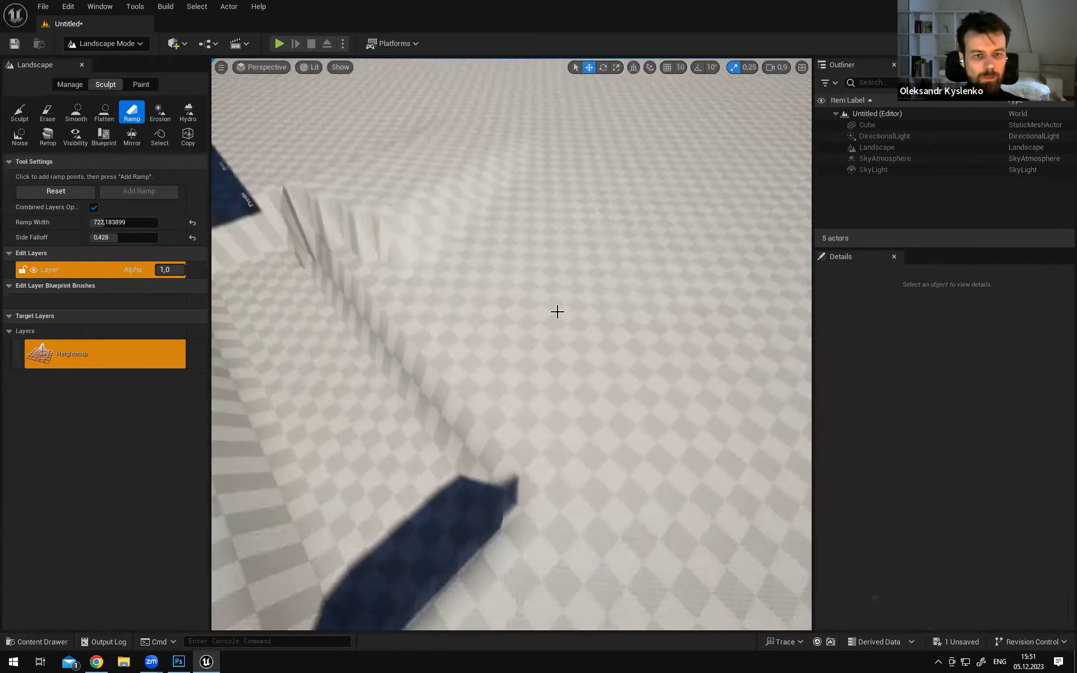
# Place two new ramp points running from the open ground to the trench's edge
pyautogui.click(692, 286)
pyautogui.moveTo(691, 287); pyautogui.dragTo(692, 286, button='right')
pyautogui.moveTo(478, 319); pyautogui.dragTo(519, 275, button='right')
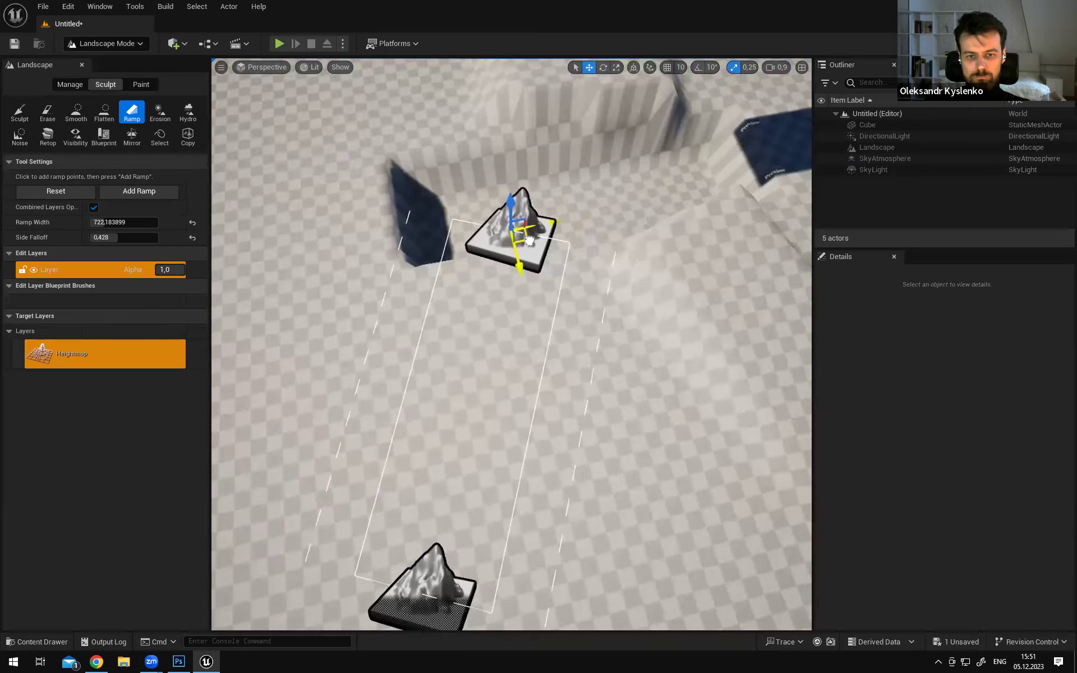
pyautogui.moveTo(519, 274); pyautogui.dragTo(539, 281, button='right')
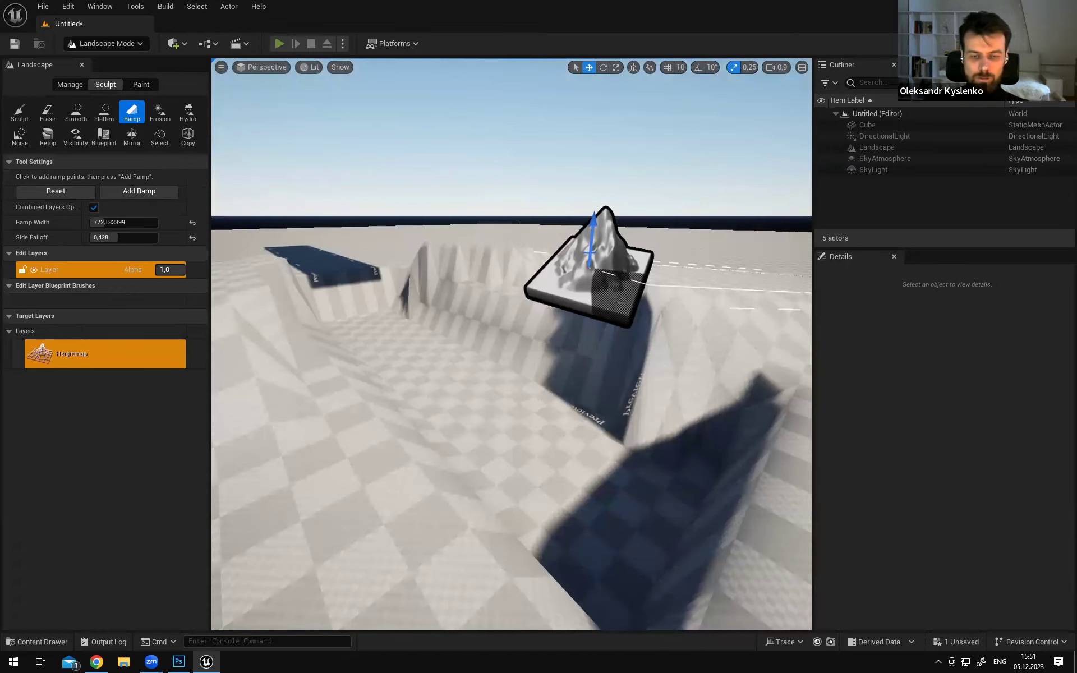
# Play the level full screen, run the character along the trench to inspect its floor and walls, and stop playing
pyautogui.hotkey('alt', 'p')
pyautogui.press('F11')
pyautogui.click(539, 282)
pyautogui.press('w')
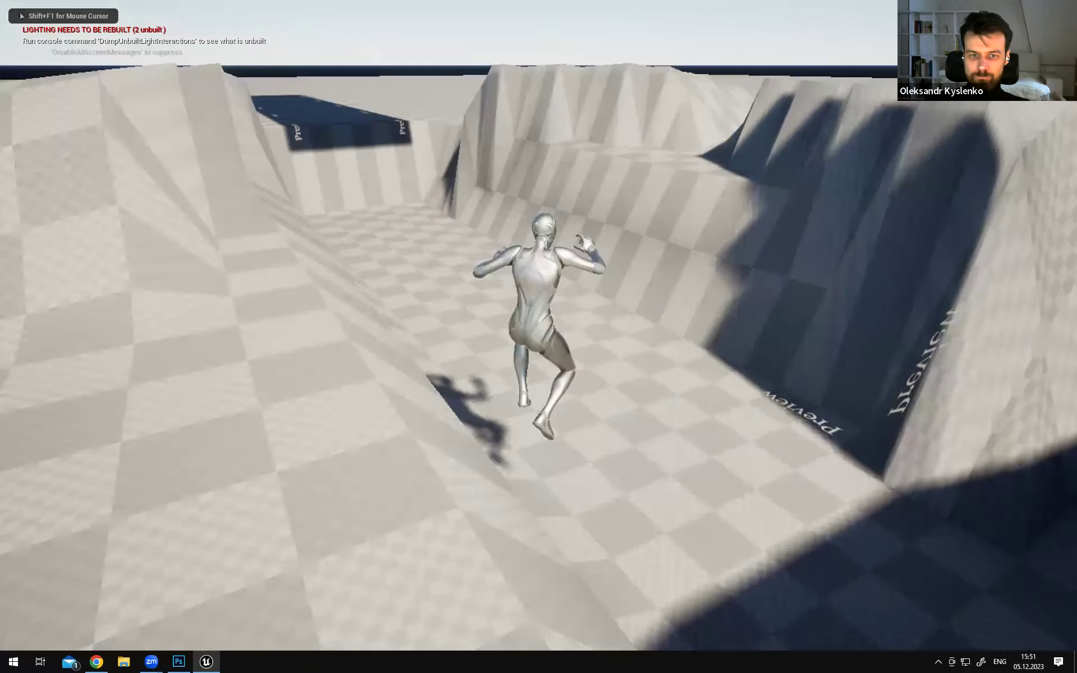
pyautogui.press('w')
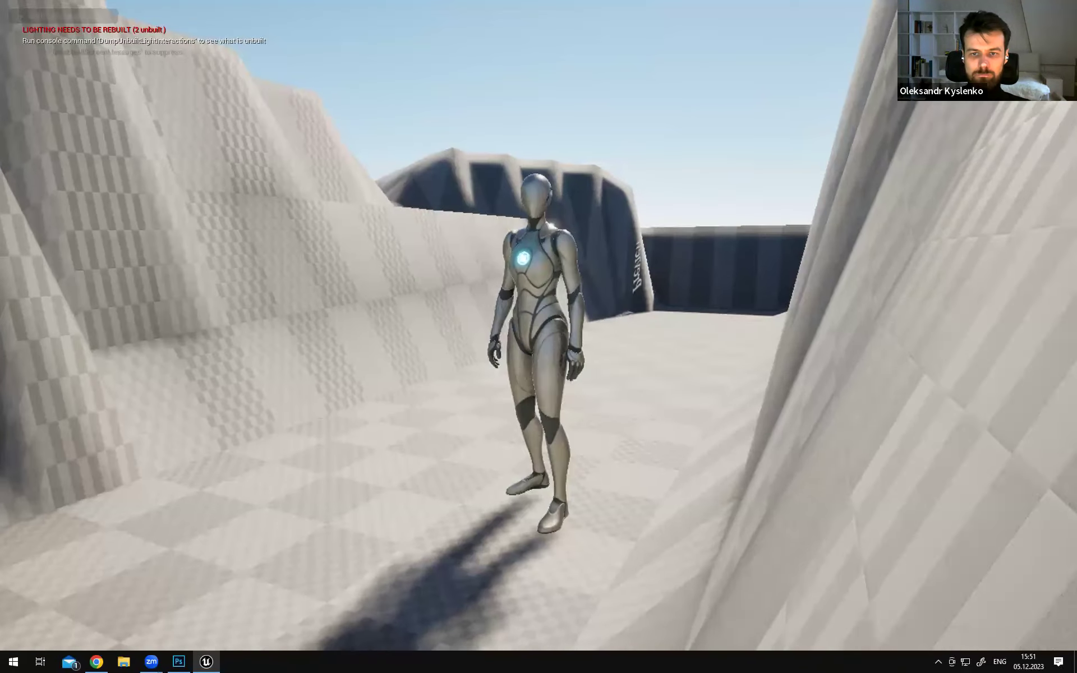
pyautogui.press('w')
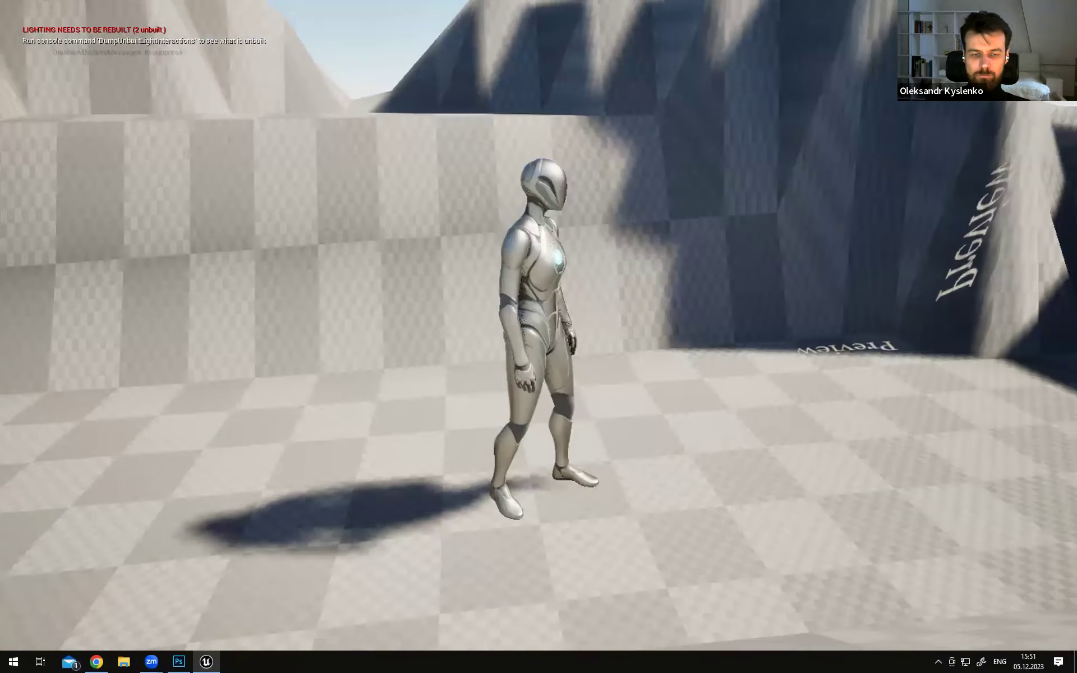
pyautogui.press('w')
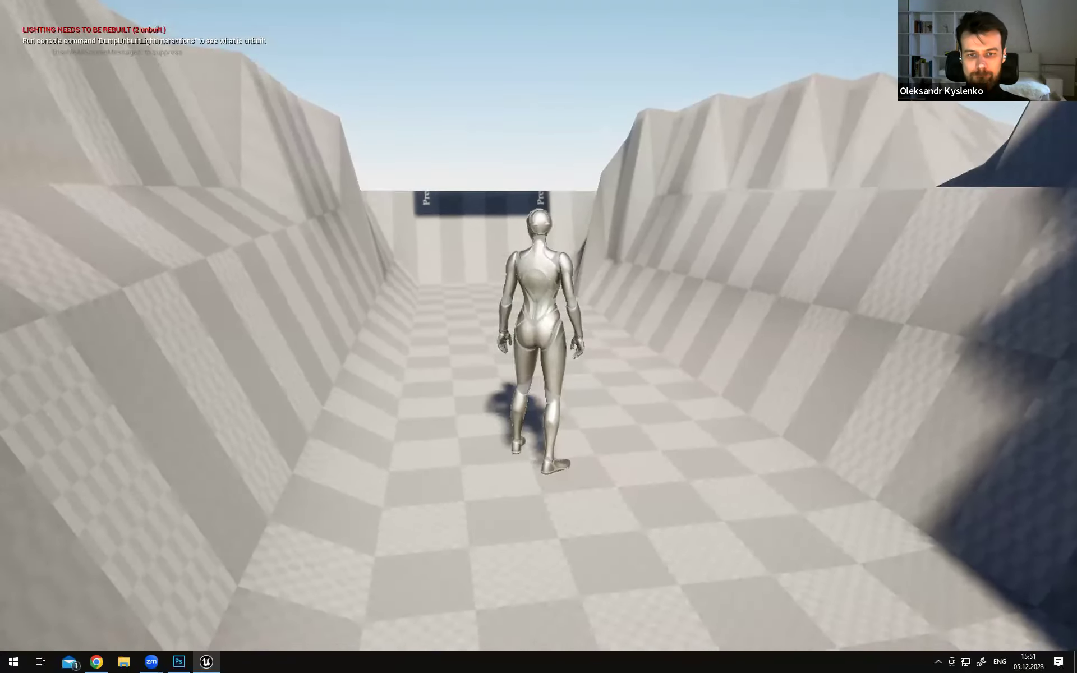
pyautogui.press('w')
pyautogui.press('w')
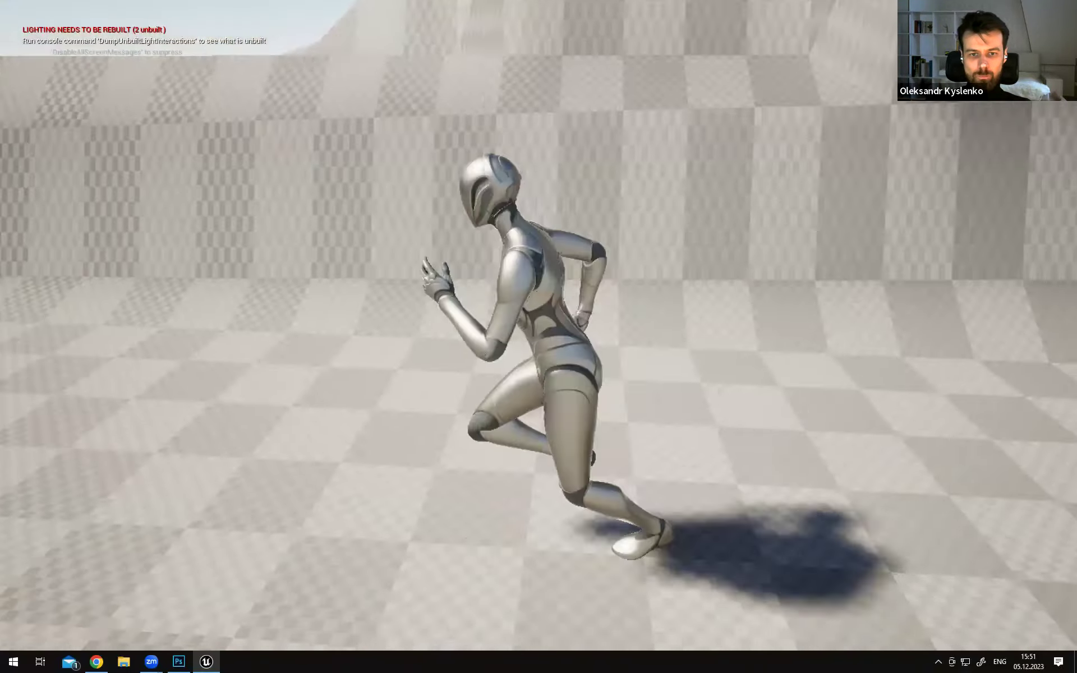
pyautogui.press('w')
pyautogui.press('Escape')
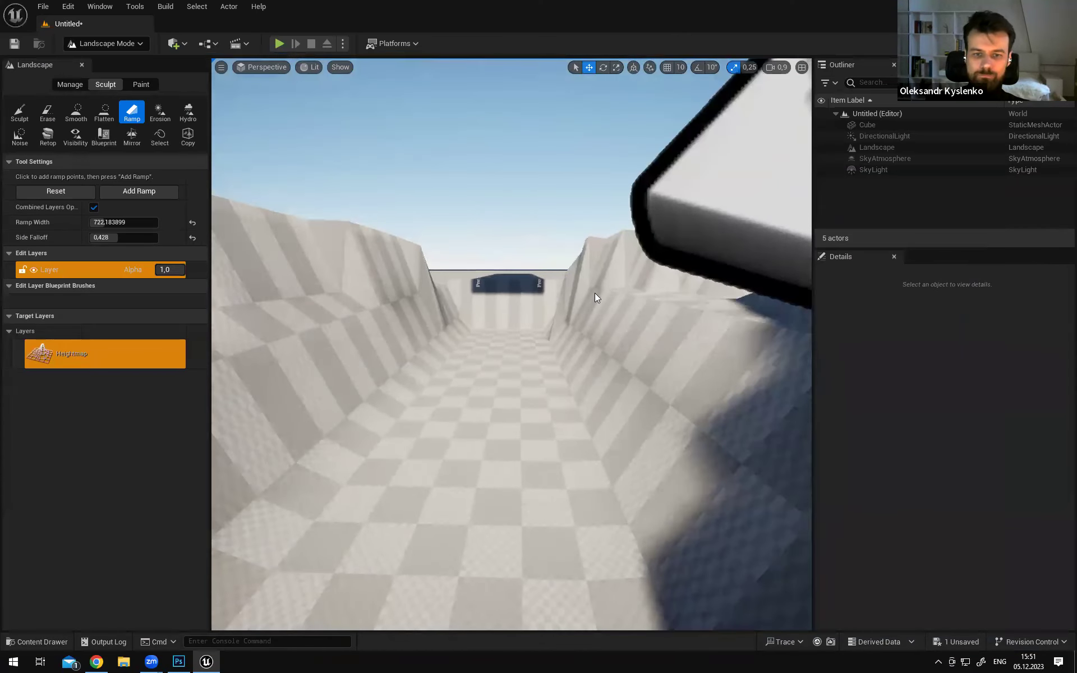
# View the trench and ramp points from above, and switch to the Shapes_BigToSmall.psd sketch in Photoshop
pyautogui.moveTo(637, 329)
pyautogui.mouseDown(button='right')
pyautogui.moveTo(645, 399)
pyautogui.moveTo(637, 330)
pyautogui.mouseUp(button='right')
pyautogui.press('s')
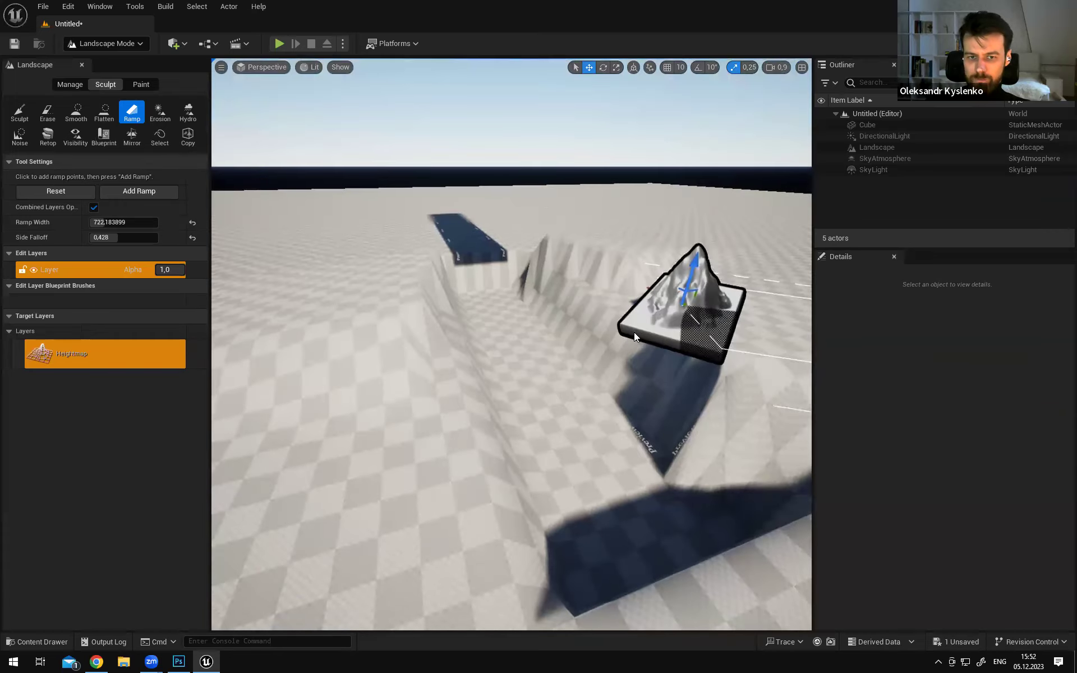
pyautogui.moveTo(561, 379); pyautogui.dragTo(583, 364, button='right')
pyautogui.press('d')
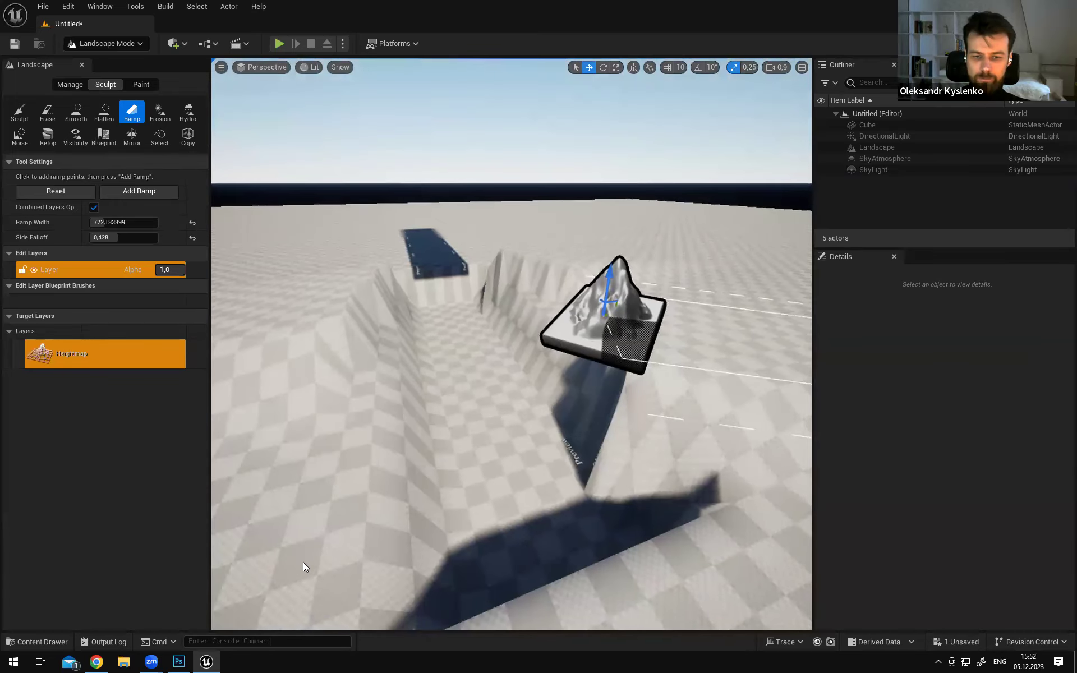
pyautogui.moveTo(188, 660)
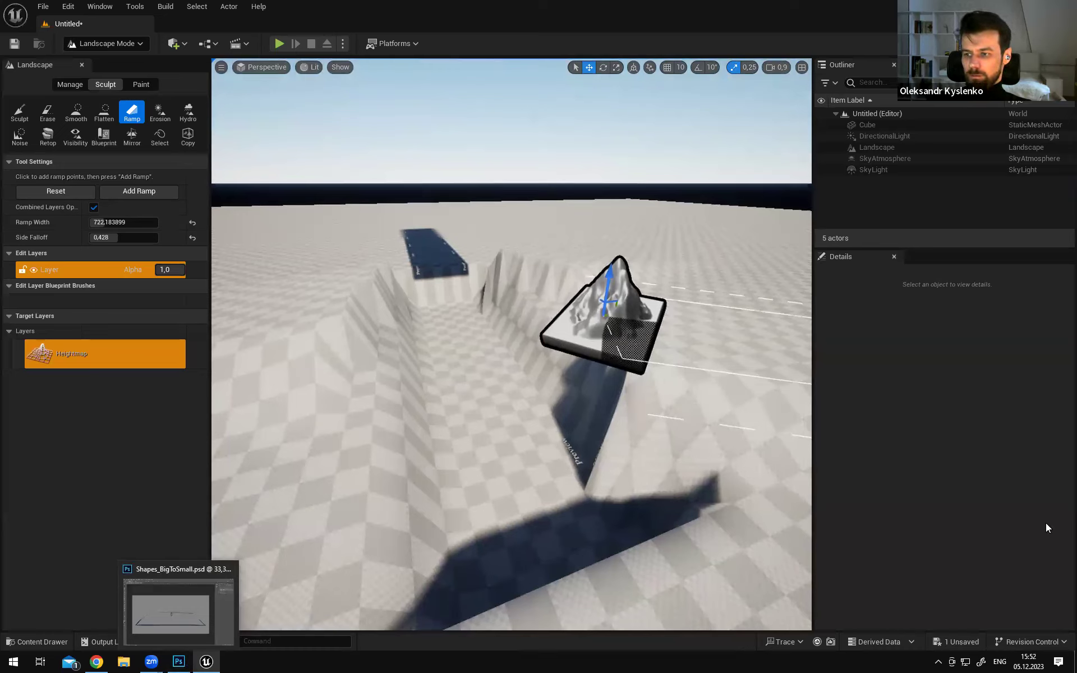
pyautogui.click(187, 661)
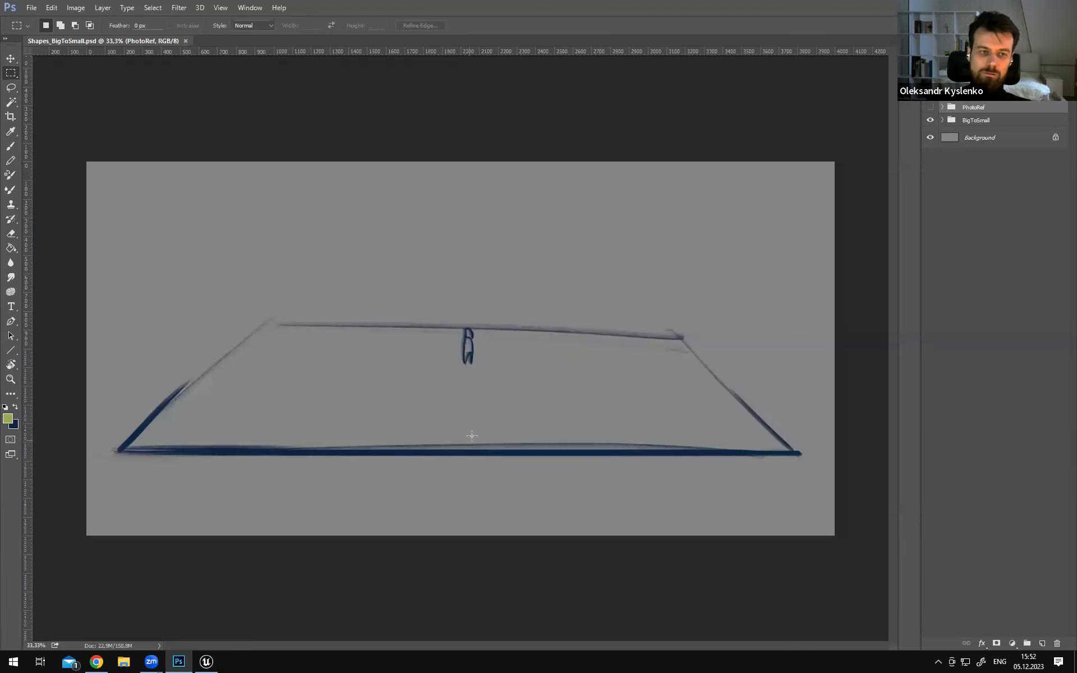
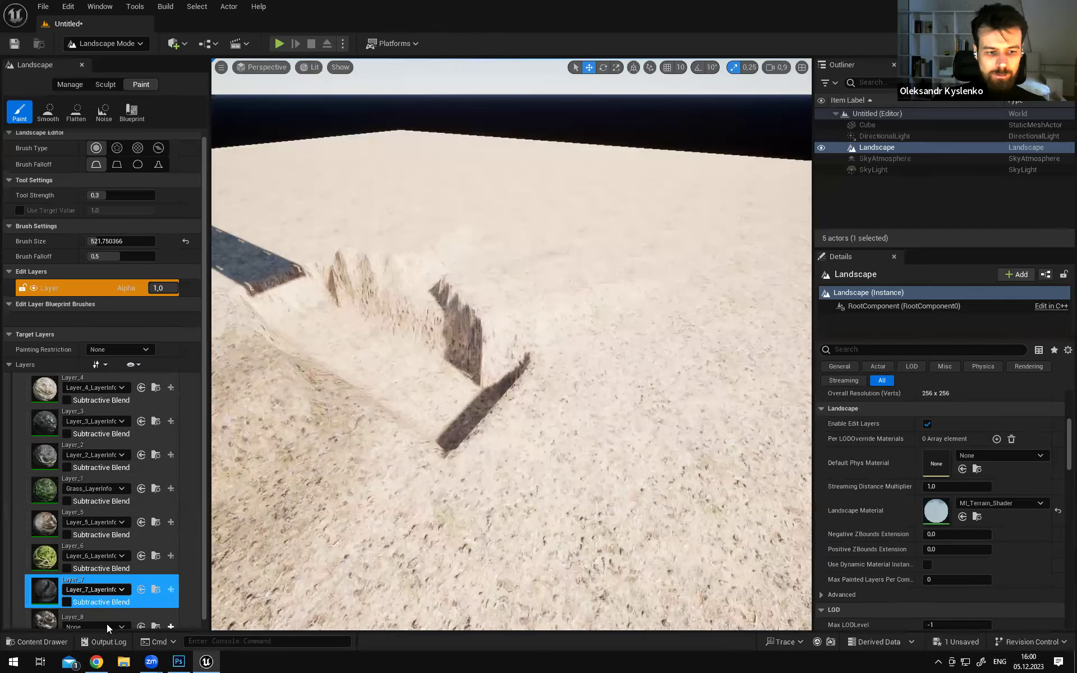
# Finish creating the Layer_8_LayerInfo asset for the landscape's Layer_8 paint layer
pyautogui.click(150, 497)
pyautogui.moveTo(533, 365)
pyautogui.mouseDown(button='right')
pyautogui.moveTo(448, 370)
pyautogui.moveTo(429, 426)
pyautogui.moveTo(404, 412)
pyautogui.moveTo(412, 407)
pyautogui.moveTo(389, 417)
pyautogui.moveTo(381, 406)
pyautogui.moveTo(376, 387)
pyautogui.moveTo(392, 393)
pyautogui.moveTo(396, 376)
pyautogui.moveTo(404, 386)
pyautogui.moveTo(393, 388)
pyautogui.moveTo(409, 386)
pyautogui.mouseUp(button='right')
pyautogui.press('w')
pyautogui.press('s')
pyautogui.press('w')
# Examine the textured landscape around the trench from several directions and distances
pyautogui.scroll(-4, 390, 416)
pyautogui.press('w')
pyautogui.press('s')
pyautogui.press('w')
pyautogui.press('s')
pyautogui.scroll(4, 395, 376)
pyautogui.press('w')
pyautogui.press('s')
pyautogui.press('w')
pyautogui.moveTo(205, 399); pyautogui.dragTo(206, 416)
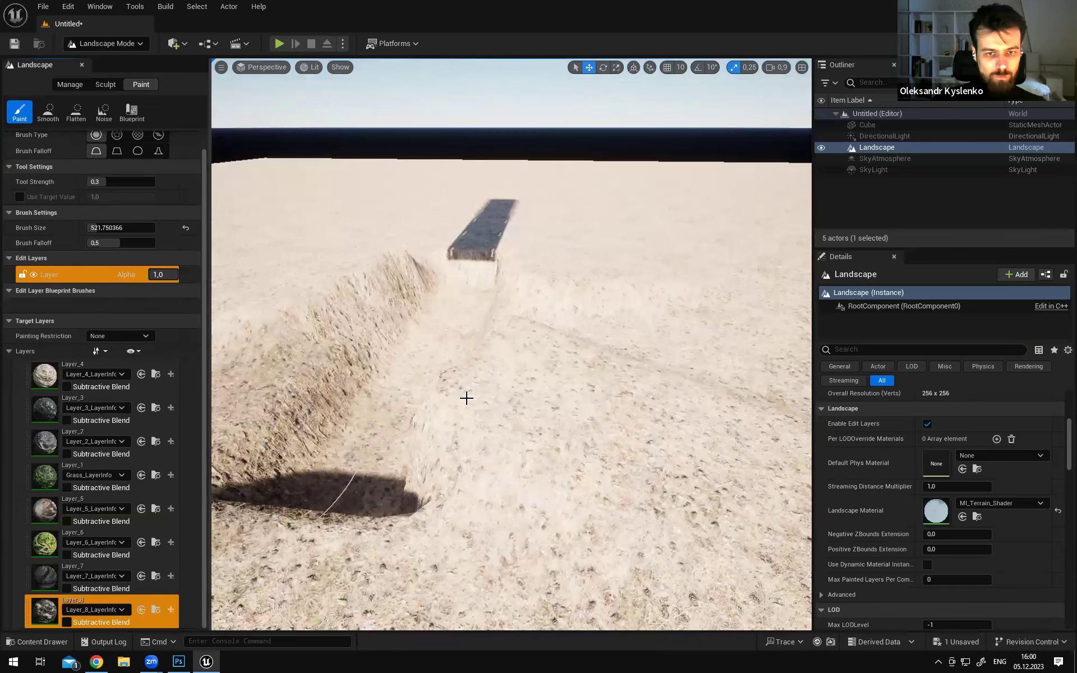
pyautogui.moveTo(594, 399); pyautogui.dragTo(584, 409, button='right')
pyautogui.moveTo(404, 410); pyautogui.dragTo(413, 400, button='right')
pyautogui.press('a')
pyautogui.press('w')
pyautogui.moveTo(206, 388); pyautogui.dragTo(207, 422)
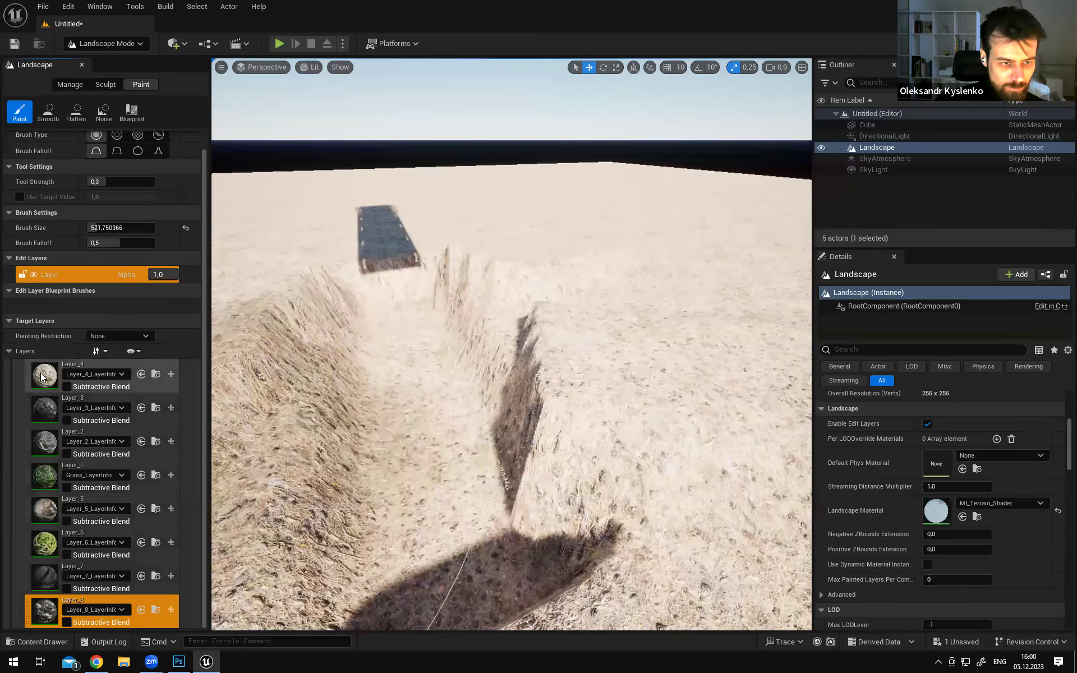
# Fill the whole landscape with Layer_5 and examine the texture around the trench
pyautogui.click(56, 512)
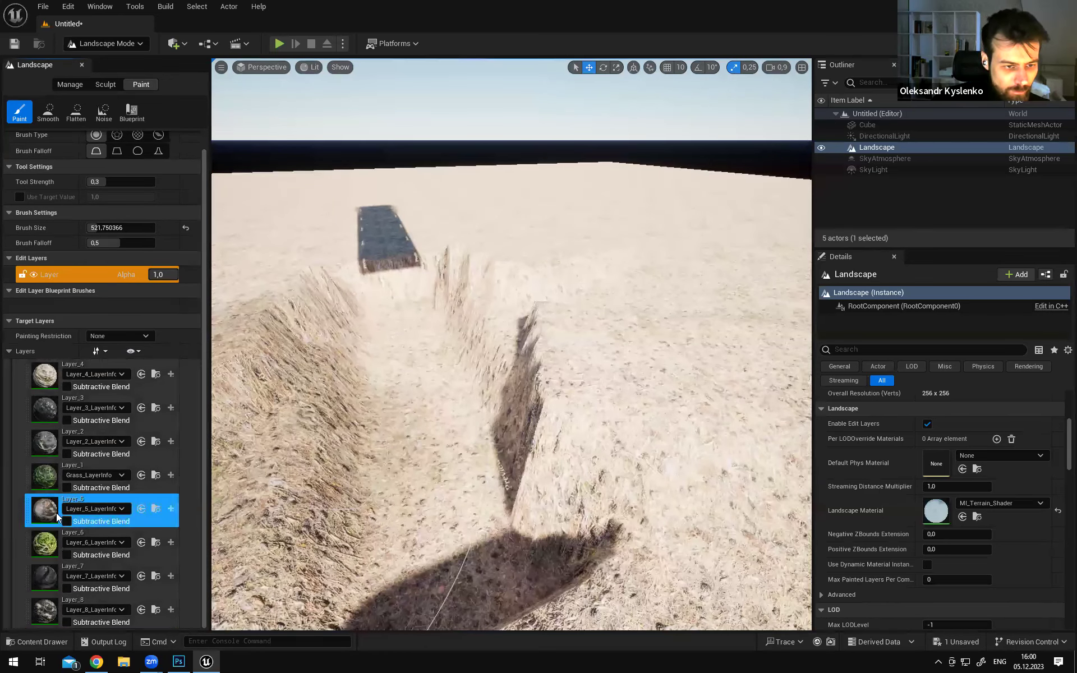
pyautogui.rightClick(46, 506)
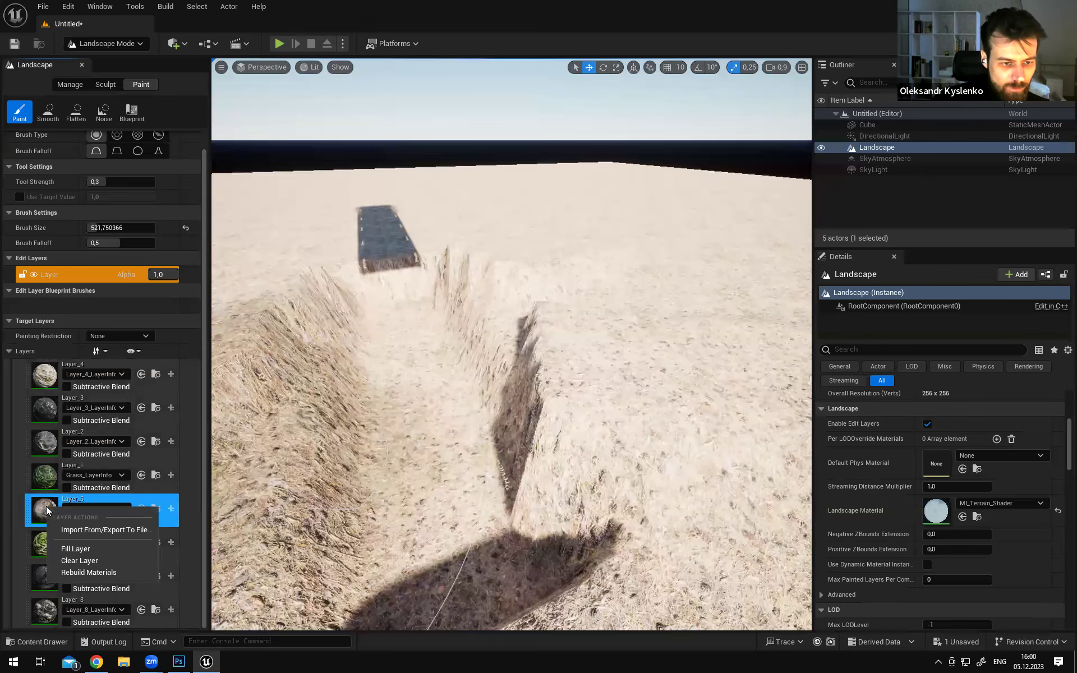
pyautogui.click(75, 549)
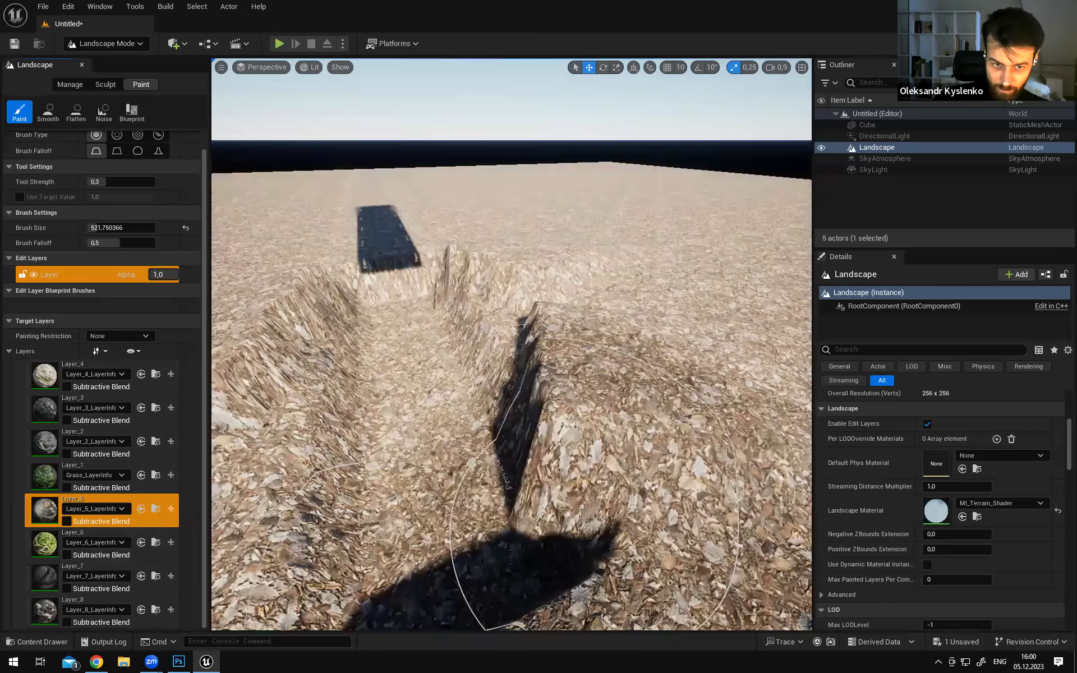
pyautogui.moveTo(600, 433)
pyautogui.mouseDown(button='right')
pyautogui.moveTo(516, 452)
pyautogui.moveTo(601, 432)
pyautogui.mouseUp(button='right')
pyautogui.moveTo(673, 271); pyautogui.dragTo(727, 271, button='right')
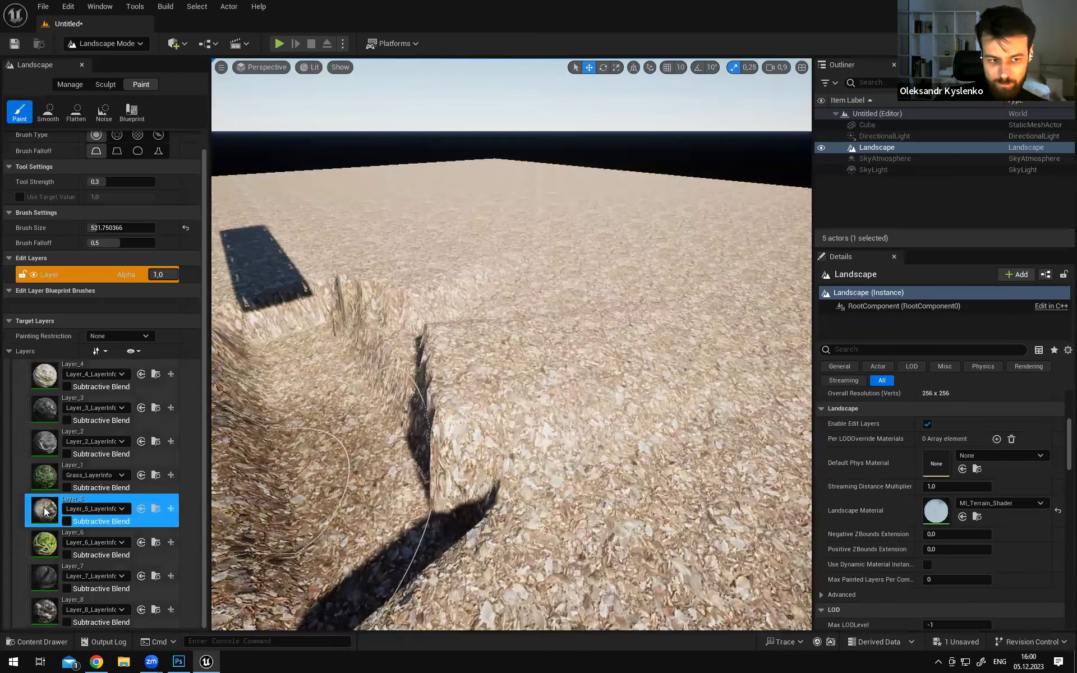
pyautogui.moveTo(527, 460); pyautogui.dragTo(470, 513, button='right')
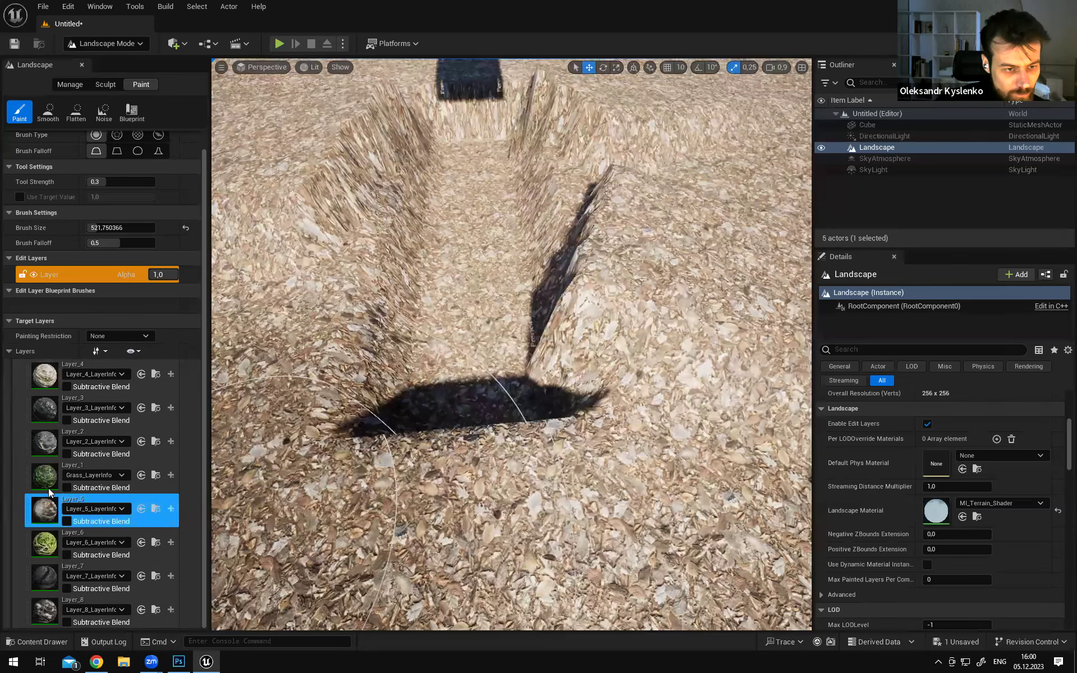
# Fill the whole landscape with the Layer_2 texture
pyautogui.click(49, 448)
pyautogui.rightClick(48, 447)
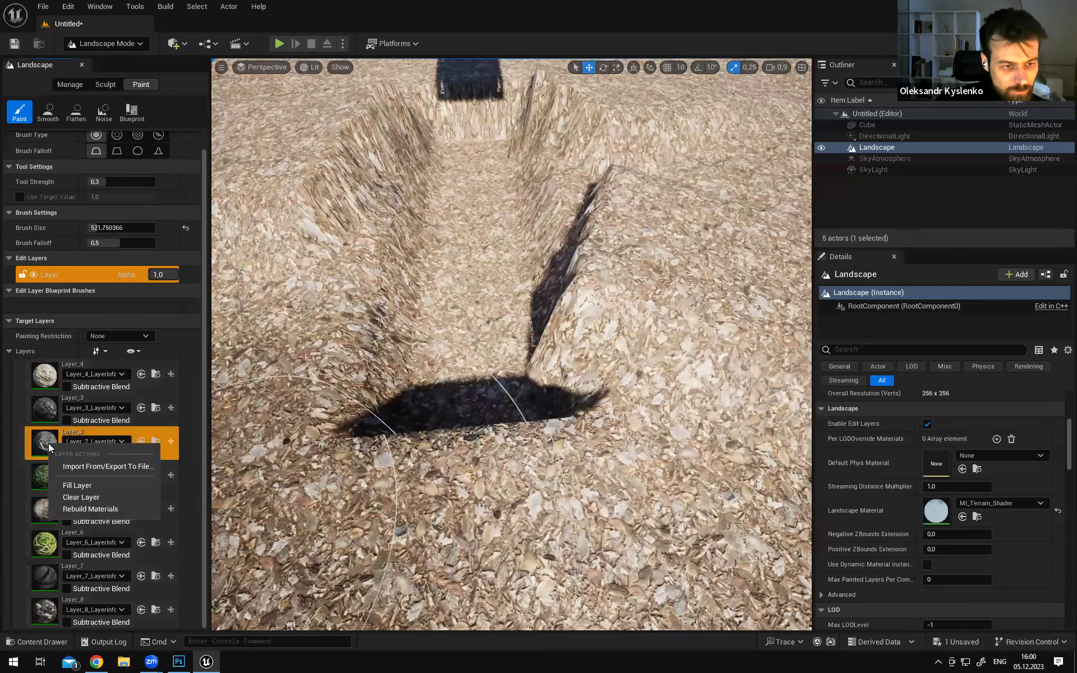
pyautogui.click(84, 497)
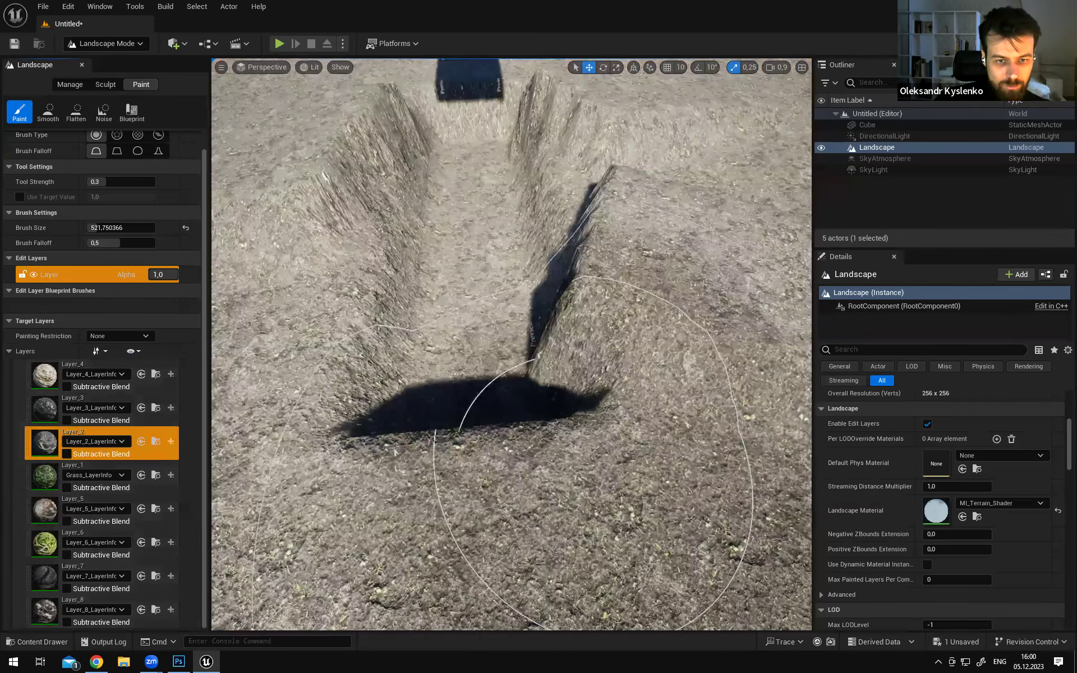
# Paint a short stroke of Layer_2 on the ground beside the trench
pyautogui.moveTo(649, 424)
pyautogui.mouseDown(button='right')
pyautogui.moveTo(550, 420)
pyautogui.moveTo(505, 348)
pyautogui.moveTo(549, 387)
pyautogui.moveTo(556, 378)
pyautogui.moveTo(589, 418)
pyautogui.moveTo(538, 393)
pyautogui.moveTo(547, 381)
pyautogui.moveTo(723, 395)
pyautogui.mouseUp(button='right')
pyautogui.press('w')
pyautogui.press('a')
pyautogui.press('d')
pyautogui.press('s')
pyautogui.moveTo(662, 359); pyautogui.dragTo(695, 368)
pyautogui.moveTo(700, 360)
pyautogui.mouseDown(button='right')
pyautogui.moveTo(670, 377)
pyautogui.moveTo(706, 378)
pyautogui.mouseUp(button='right')
pyautogui.press('w')
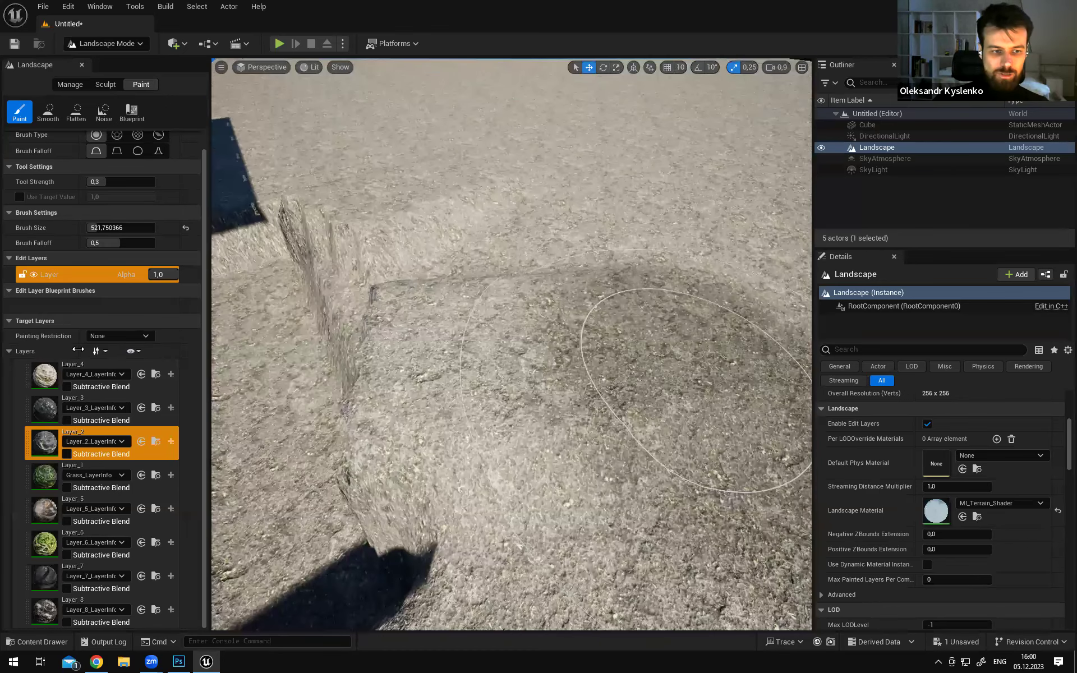
# Select Layer_4 and paint two short strokes on the ground beside the trench
pyautogui.click(47, 379)
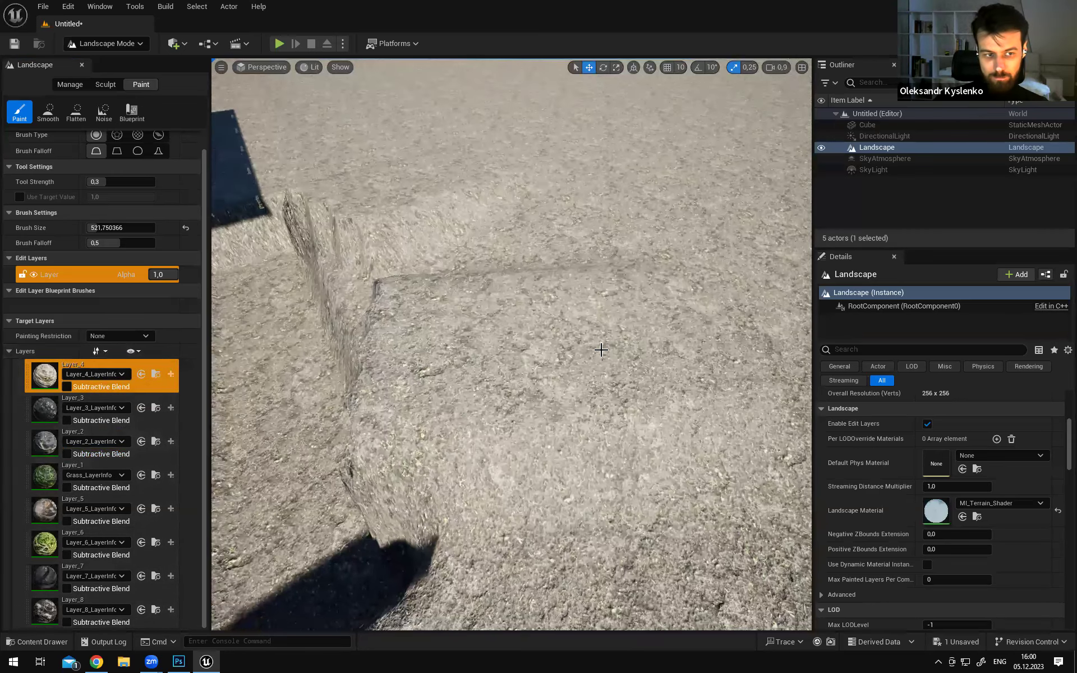
pyautogui.moveTo(601, 348); pyautogui.dragTo(637, 359, button='right')
pyautogui.press('s')
pyautogui.moveTo(639, 372)
pyautogui.mouseDown()
pyautogui.moveTo(627, 308)
pyautogui.moveTo(640, 413)
pyautogui.moveTo(501, 330)
pyautogui.moveTo(592, 310)
pyautogui.mouseUp()
pyautogui.moveTo(592, 310)
pyautogui.mouseDown(button='right')
pyautogui.moveTo(589, 326)
pyautogui.moveTo(612, 335)
pyautogui.moveTo(570, 231)
pyautogui.mouseUp(button='right')
pyautogui.moveTo(600, 286); pyautogui.dragTo(625, 297)
pyautogui.moveTo(625, 297); pyautogui.dragTo(505, 291, button='right')
# Select Layer_3 and paint a dark patch on the open ground next to the trench's long side
pyautogui.click(83, 400)
pyautogui.moveTo(579, 364)
pyautogui.mouseDown(button='right')
pyautogui.moveTo(443, 359)
pyautogui.moveTo(538, 353)
pyautogui.mouseUp(button='right')
pyautogui.moveTo(363, 331)
pyautogui.mouseDown()
pyautogui.moveTo(435, 318)
pyautogui.moveTo(531, 379)
pyautogui.mouseUp()
pyautogui.moveTo(539, 380)
pyautogui.mouseDown(button='right')
pyautogui.moveTo(494, 364)
pyautogui.moveTo(539, 379)
pyautogui.mouseUp(button='right')
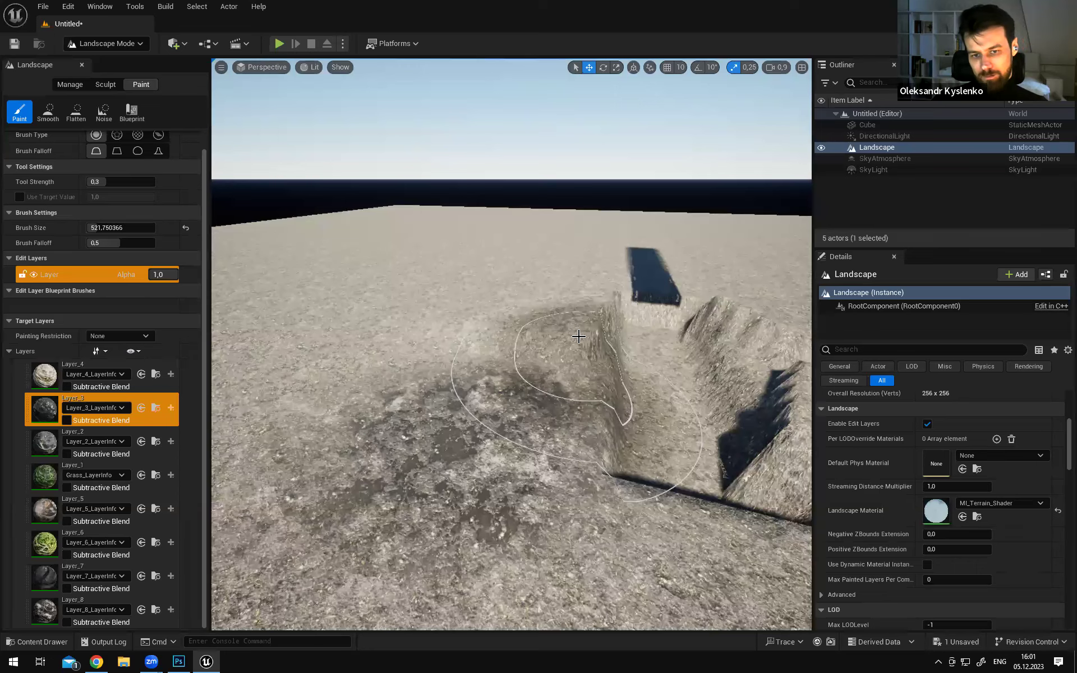
pyautogui.moveTo(587, 342); pyautogui.dragTo(397, 380, button='right')
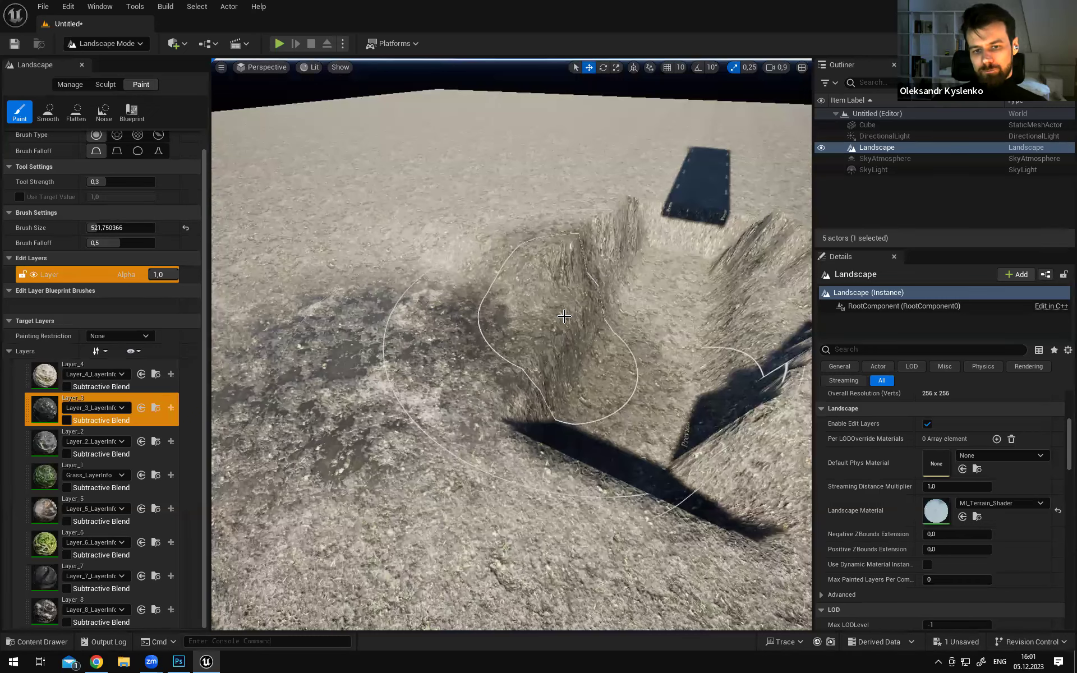
# Add a dab of Layer_3 near the trench's edge and undo the latest paint strokes
pyautogui.click(45, 411)
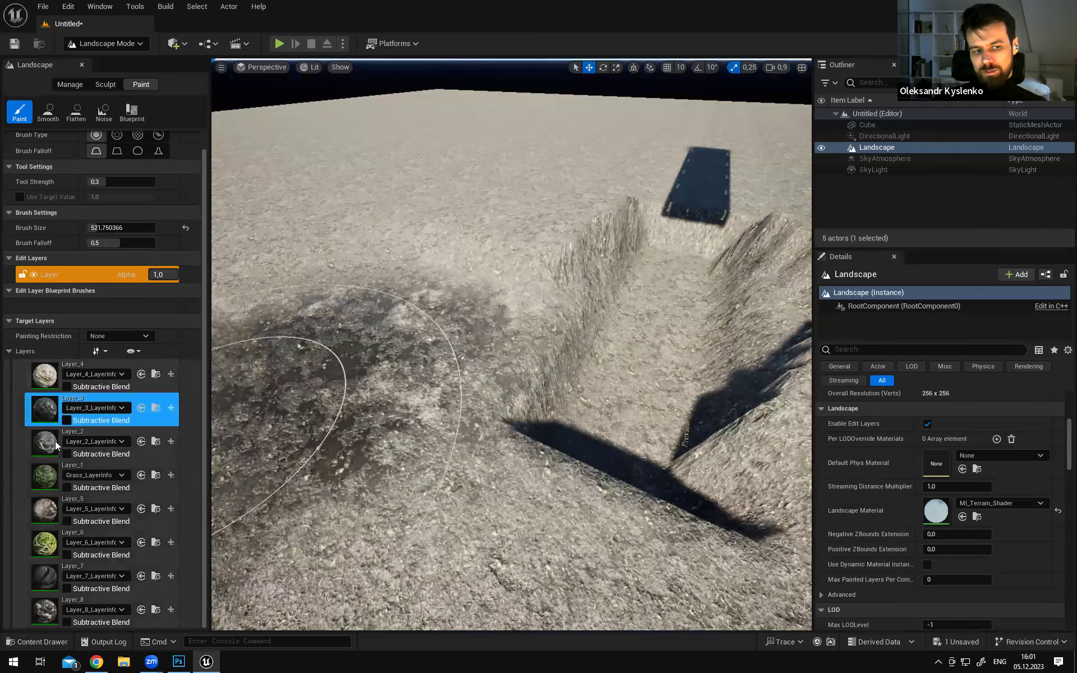
pyautogui.click(528, 324)
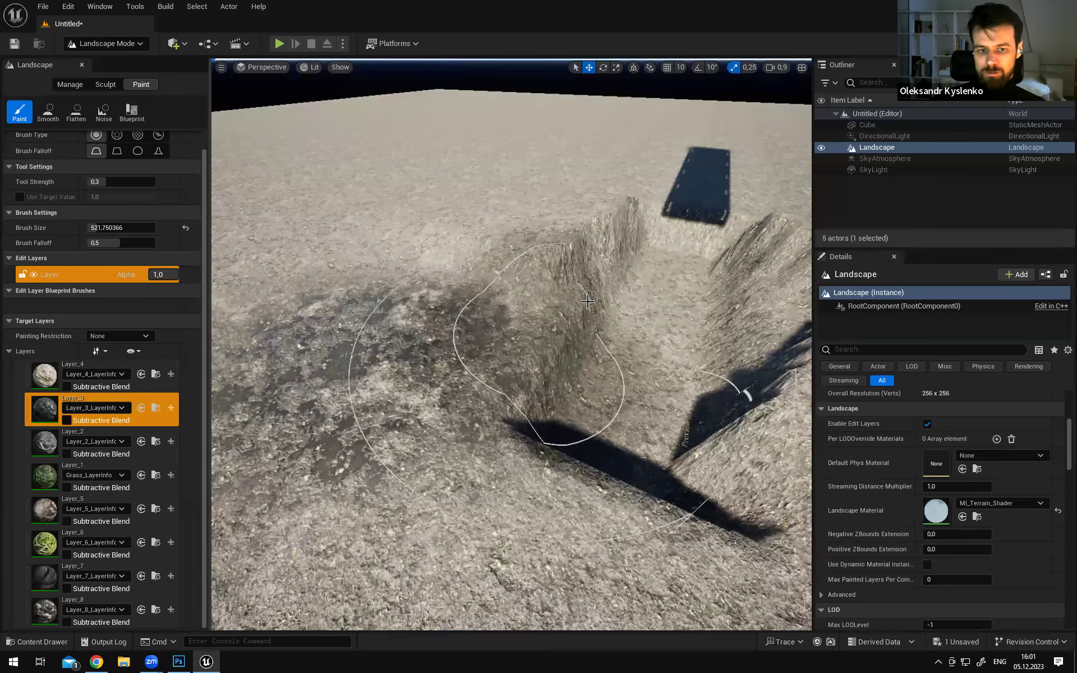
pyautogui.hotkey('ctrl', 'z')
pyautogui.hotkey('ctrl', 'z')
pyautogui.hotkey('ctrl', 'z')
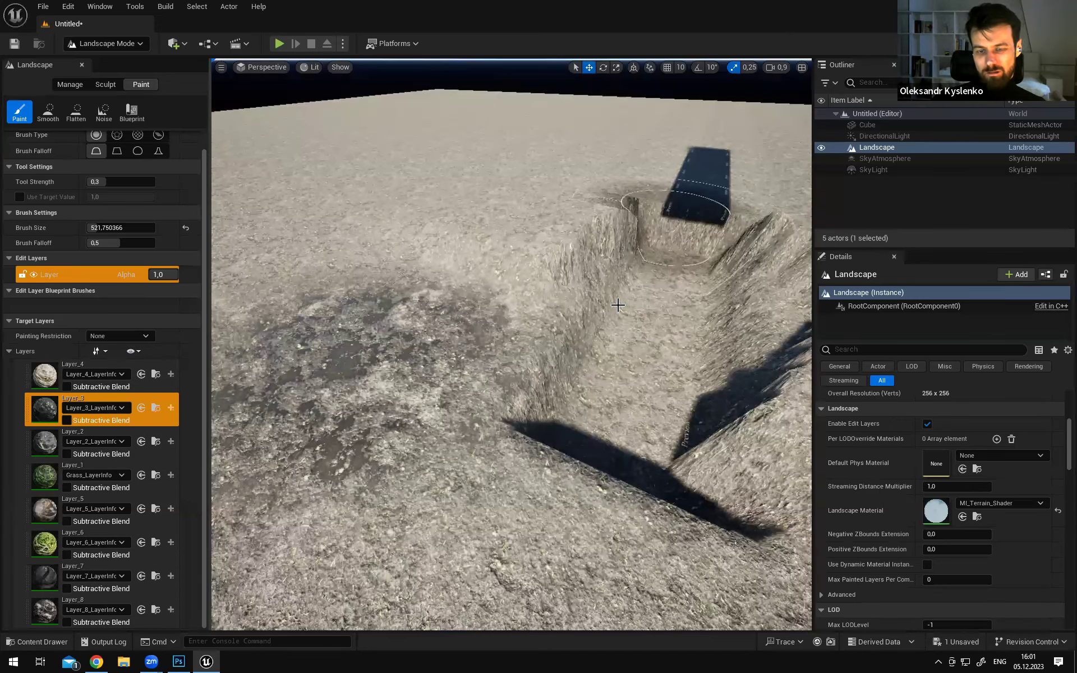
pyautogui.hotkey('ctrl', 'z')
pyautogui.hotkey('ctrl', 'z')
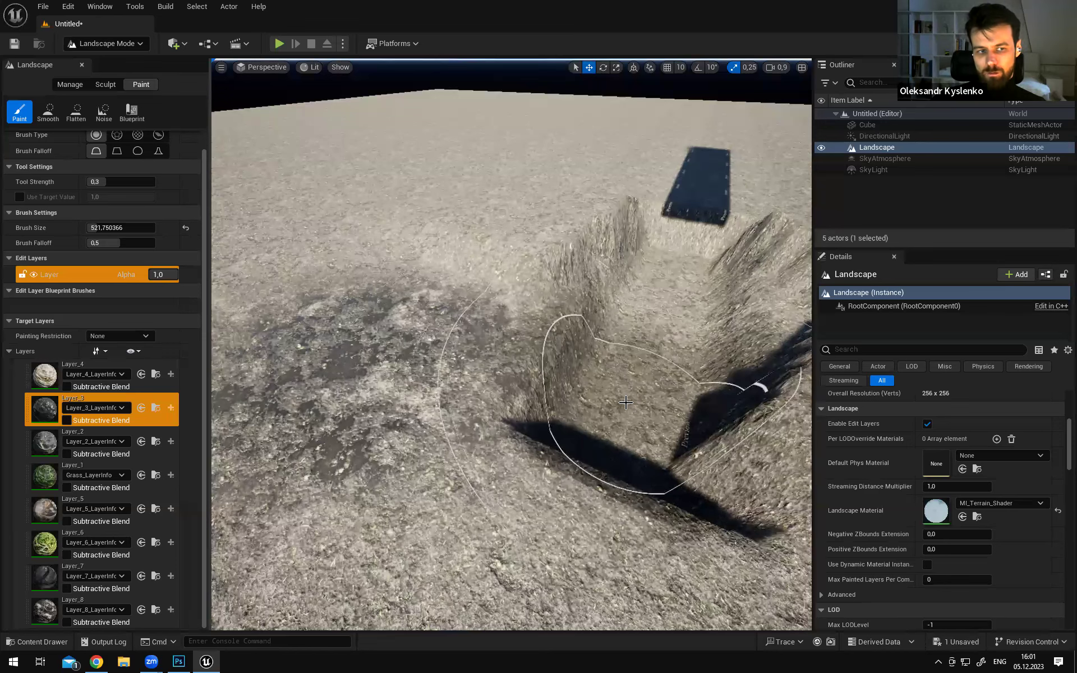
# Paint another Layer_3 stroke from the dark patch toward the trench's edge and examine the blend up close
pyautogui.moveTo(625, 403)
pyautogui.mouseDown(button='right')
pyautogui.moveTo(544, 399)
pyautogui.moveTo(518, 434)
pyautogui.mouseUp(button='right')
pyautogui.moveTo(404, 337)
pyautogui.mouseDown()
pyautogui.moveTo(509, 354)
pyautogui.moveTo(542, 387)
pyautogui.mouseUp()
pyautogui.moveTo(541, 387)
pyautogui.mouseDown(button='right')
pyautogui.moveTo(488, 396)
pyautogui.moveTo(546, 349)
pyautogui.moveTo(654, 369)
pyautogui.moveTo(549, 356)
pyautogui.mouseUp(button='right')
pyautogui.press('w')
pyautogui.press('w')
pyautogui.scroll(-2, 577, 359)
pyautogui.moveTo(483, 309); pyautogui.dragTo(522, 335, button='right')
pyautogui.press('s')
pyautogui.scroll(-1, 493, 315)
# Fill the landscape with Layer_2 again, over the ground around the painted Layer_3 patch
pyautogui.moveTo(337, 197)
pyautogui.mouseDown(button='right')
pyautogui.moveTo(359, 168)
pyautogui.moveTo(348, 213)
pyautogui.moveTo(336, 191)
pyautogui.moveTo(342, 199)
pyautogui.mouseUp(button='right')
pyautogui.press('s')
pyautogui.moveTo(511, 323)
pyautogui.mouseDown(button='right')
pyautogui.moveTo(524, 298)
pyautogui.moveTo(494, 330)
pyautogui.moveTo(542, 300)
pyautogui.mouseUp(button='right')
pyautogui.press('w')
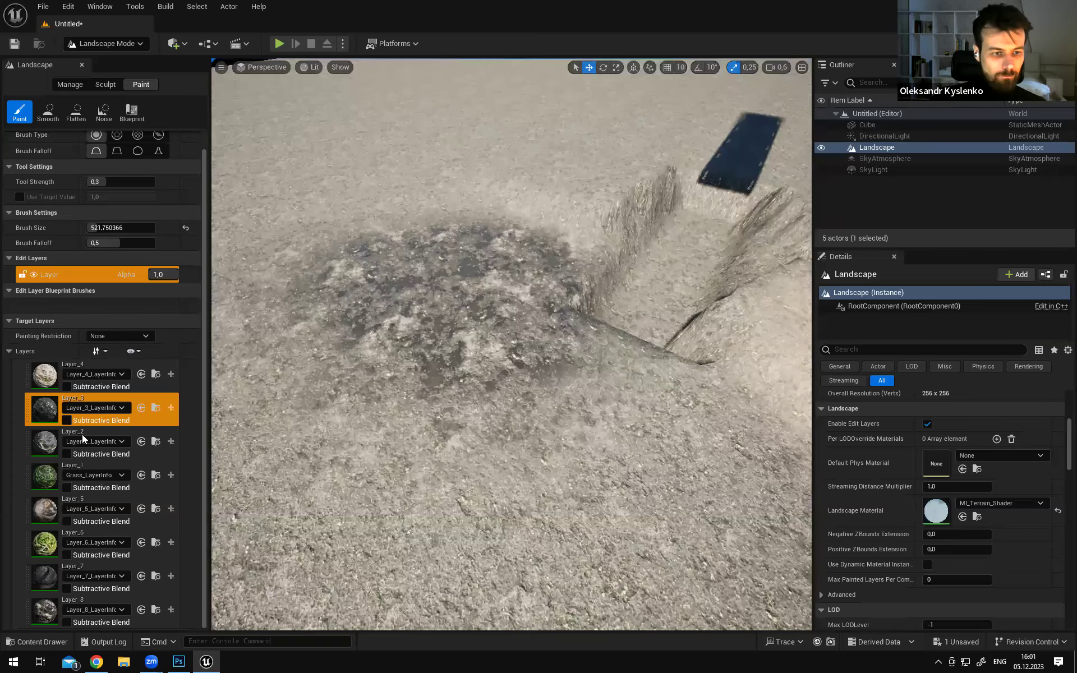
pyautogui.rightClick(52, 447)
pyautogui.click(87, 484)
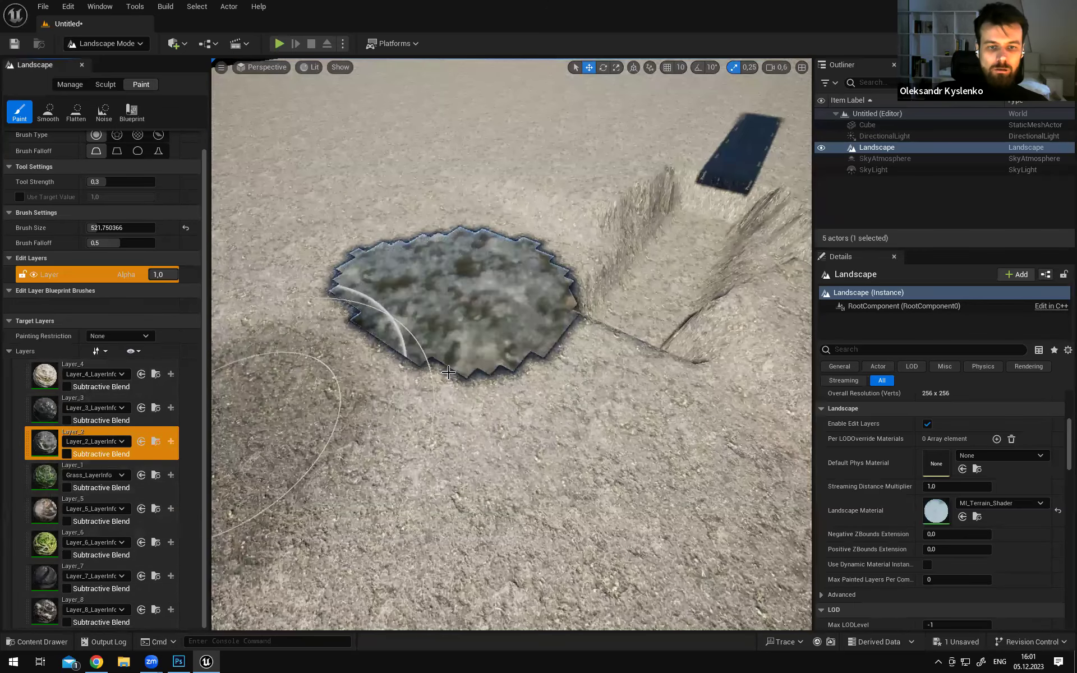
# Fill the whole landscape with Layer_2 so it covers the dark patch beside the trench, and check the trench's end
pyautogui.click(111, 408)
pyautogui.click(112, 408)
pyautogui.rightClick(45, 444)
pyautogui.click(82, 484)
pyautogui.moveTo(494, 393)
pyautogui.mouseDown()
pyautogui.moveTo(439, 235)
pyautogui.moveTo(488, 396)
pyautogui.mouseUp()
pyautogui.moveTo(488, 398)
pyautogui.mouseDown(button='right')
pyautogui.moveTo(519, 395)
pyautogui.moveTo(561, 331)
pyautogui.moveTo(628, 384)
pyautogui.mouseUp(button='right')
pyautogui.moveTo(497, 379)
pyautogui.mouseDown(button='right')
pyautogui.moveTo(477, 401)
pyautogui.moveTo(508, 381)
pyautogui.mouseUp(button='right')
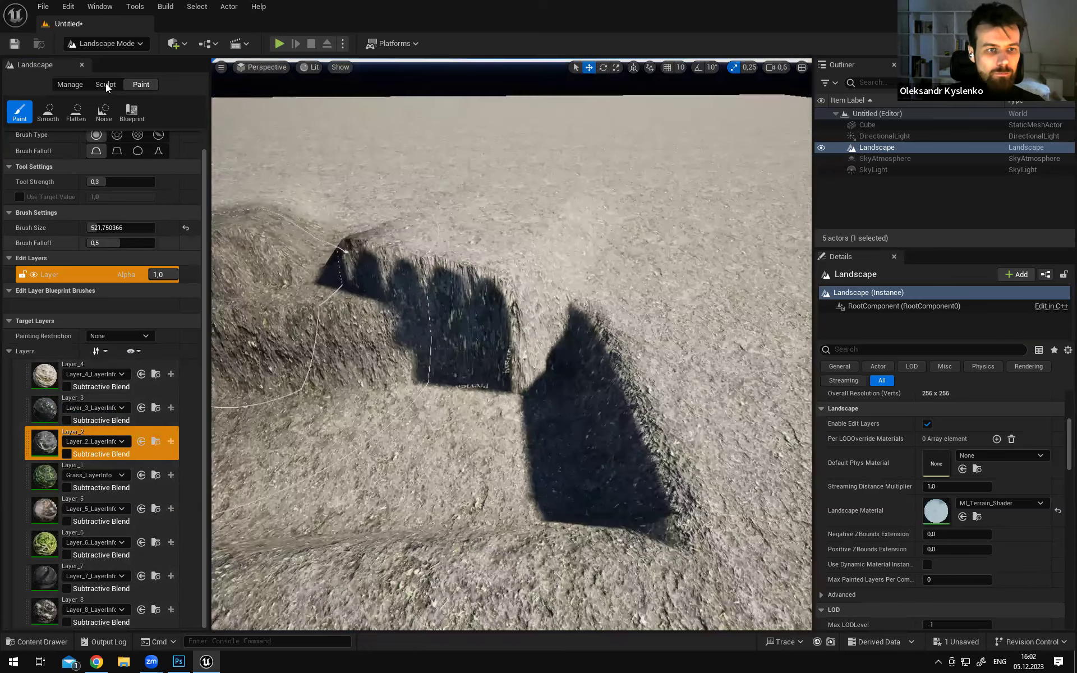
# Switch from painting to sculpting with the Sculpt tool and look along the trench toward the cube ramp
pyautogui.click(105, 84)
pyautogui.moveTo(308, 222); pyautogui.dragTo(336, 256, button='right')
pyautogui.click(18, 114)
pyautogui.moveTo(476, 305)
pyautogui.mouseDown(button='right')
pyautogui.moveTo(449, 289)
pyautogui.moveTo(452, 252)
pyautogui.moveTo(471, 238)
pyautogui.moveTo(443, 314)
pyautogui.moveTo(449, 297)
pyautogui.moveTo(468, 306)
pyautogui.moveTo(432, 294)
pyautogui.moveTo(482, 269)
pyautogui.mouseUp(button='right')
pyautogui.scroll(2, 432, 294)
pyautogui.moveTo(468, 325); pyautogui.dragTo(463, 350, button='right')
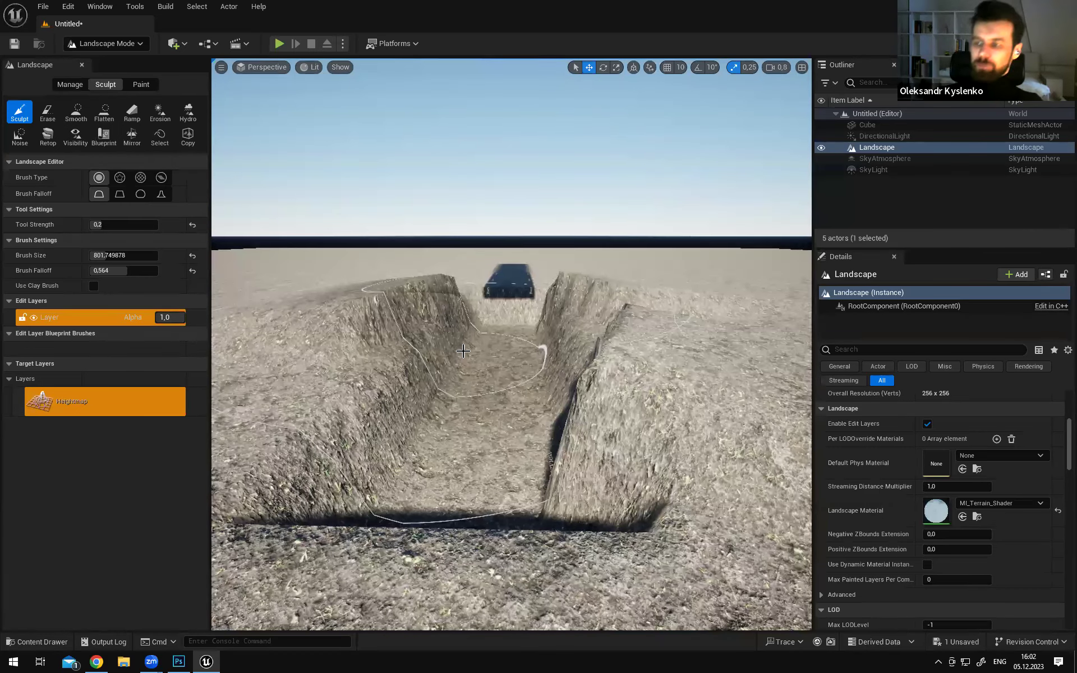
pyautogui.moveTo(503, 360); pyautogui.dragTo(581, 542, button='right')
pyautogui.moveTo(477, 342); pyautogui.dragTo(476, 342, button='right')
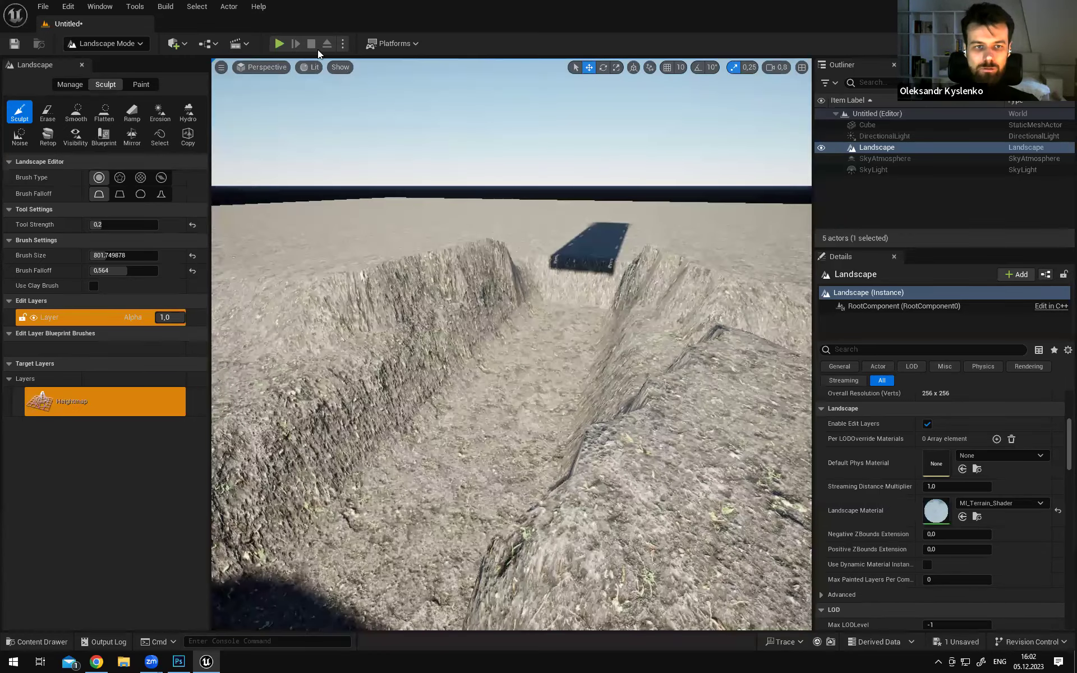
# Play-test the level by running the character around inside the trench to examine its walls and floor, and stop the session
pyautogui.click(278, 44)
pyautogui.click(279, 43)
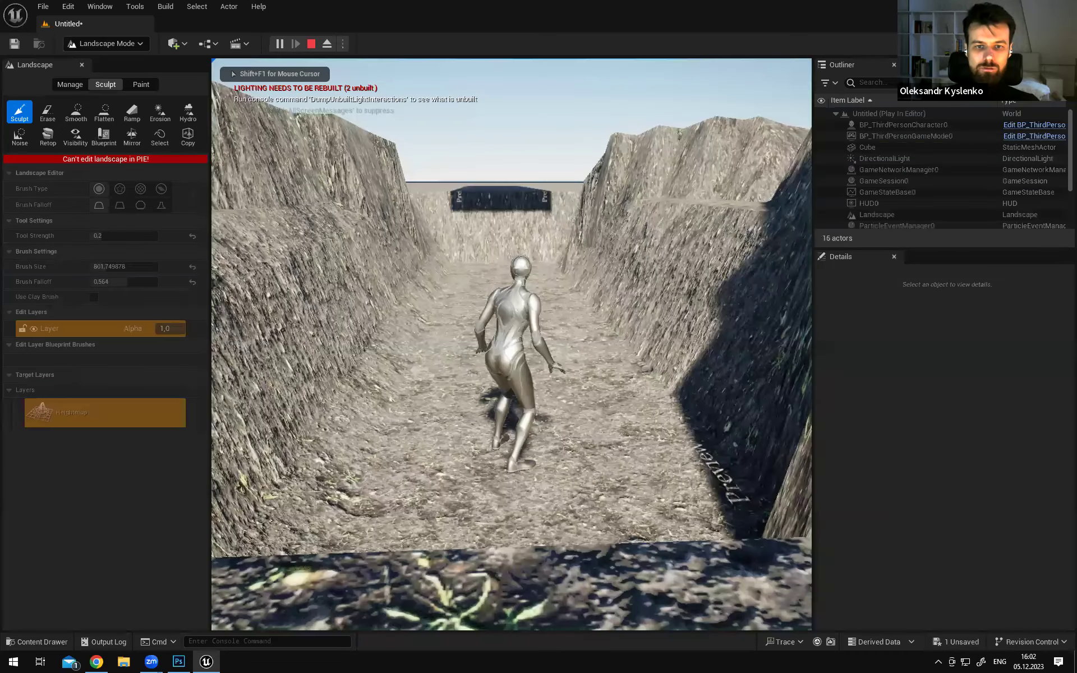
pyautogui.press('a')
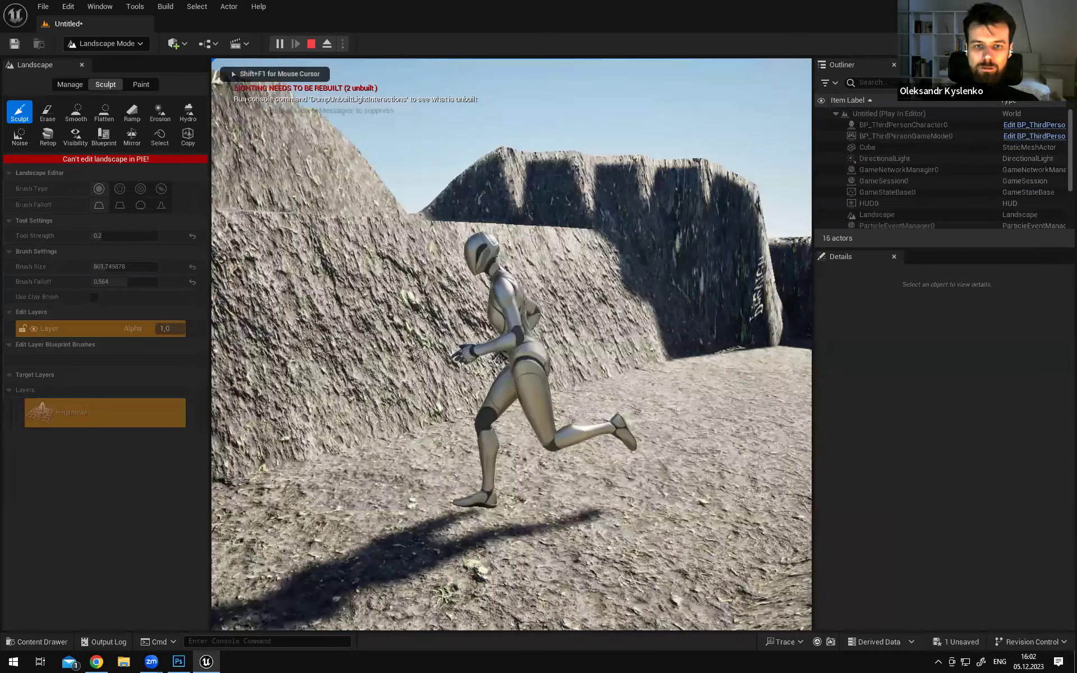
pyautogui.press('w')
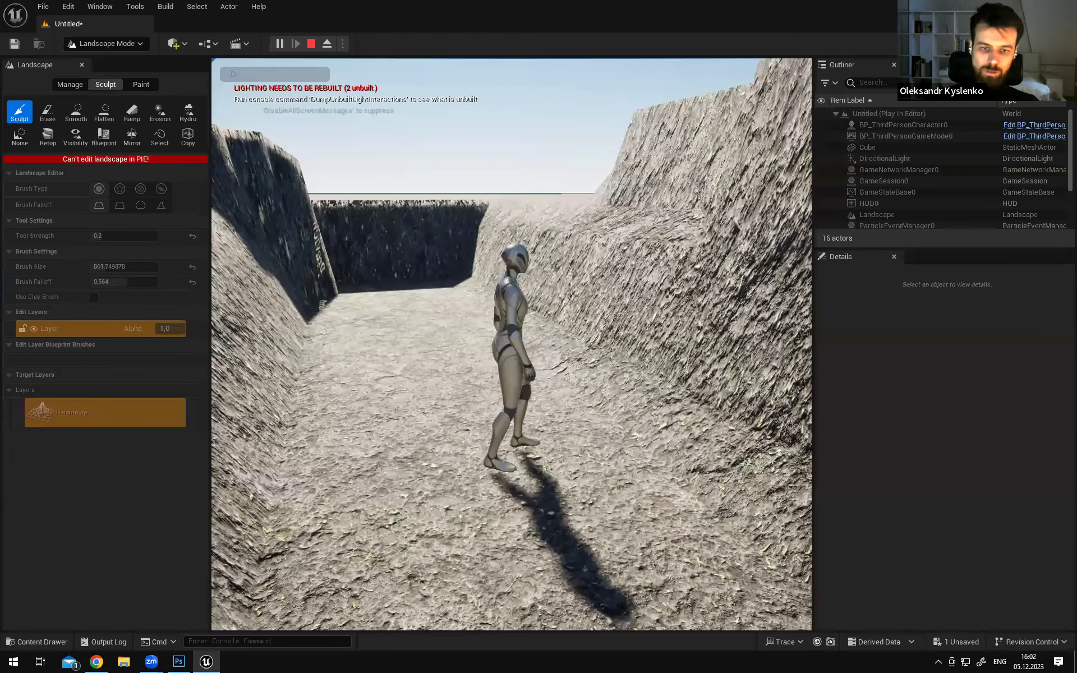
pyautogui.press('w')
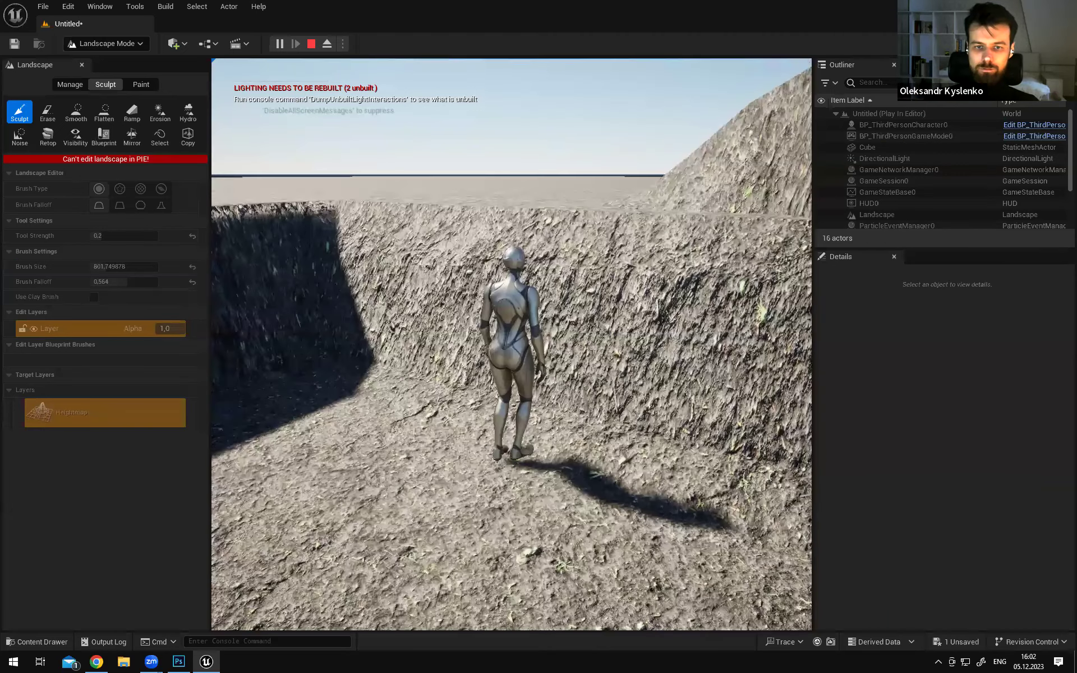
pyautogui.press('w')
pyautogui.press('a')
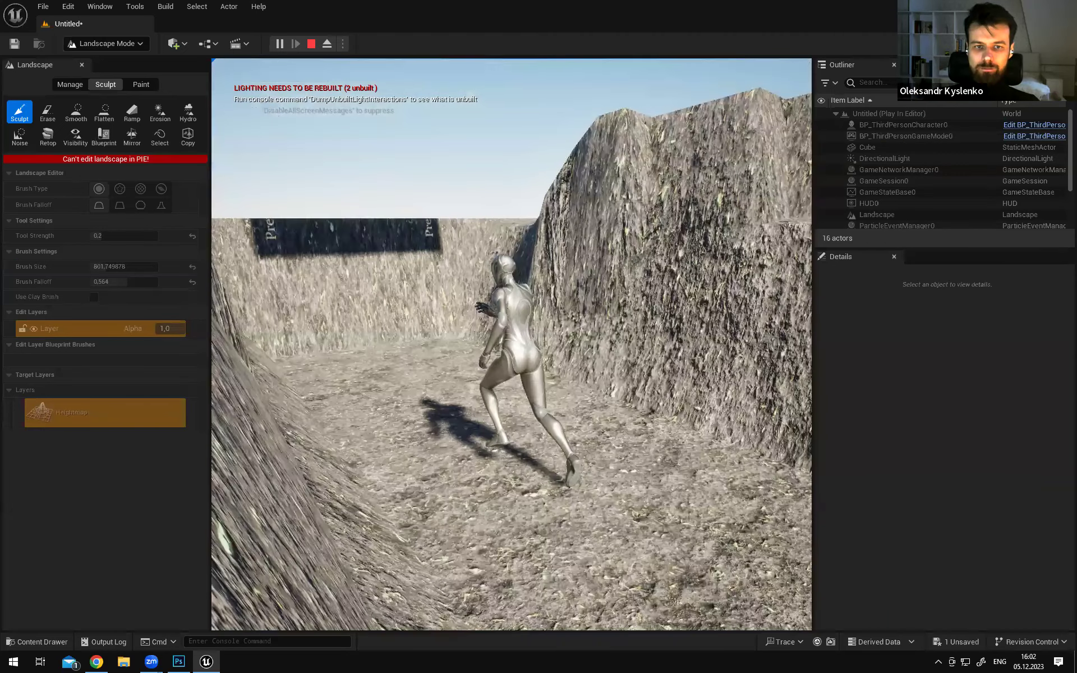
pyautogui.press('s')
pyautogui.press('w')
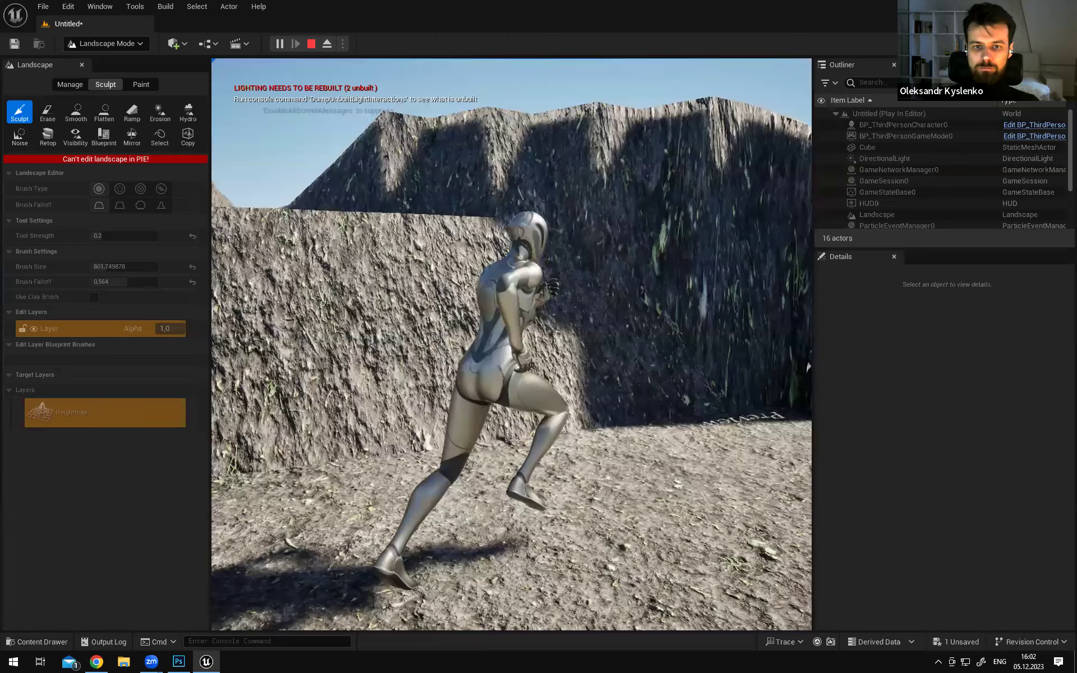
pyautogui.press('s')
pyautogui.press('a')
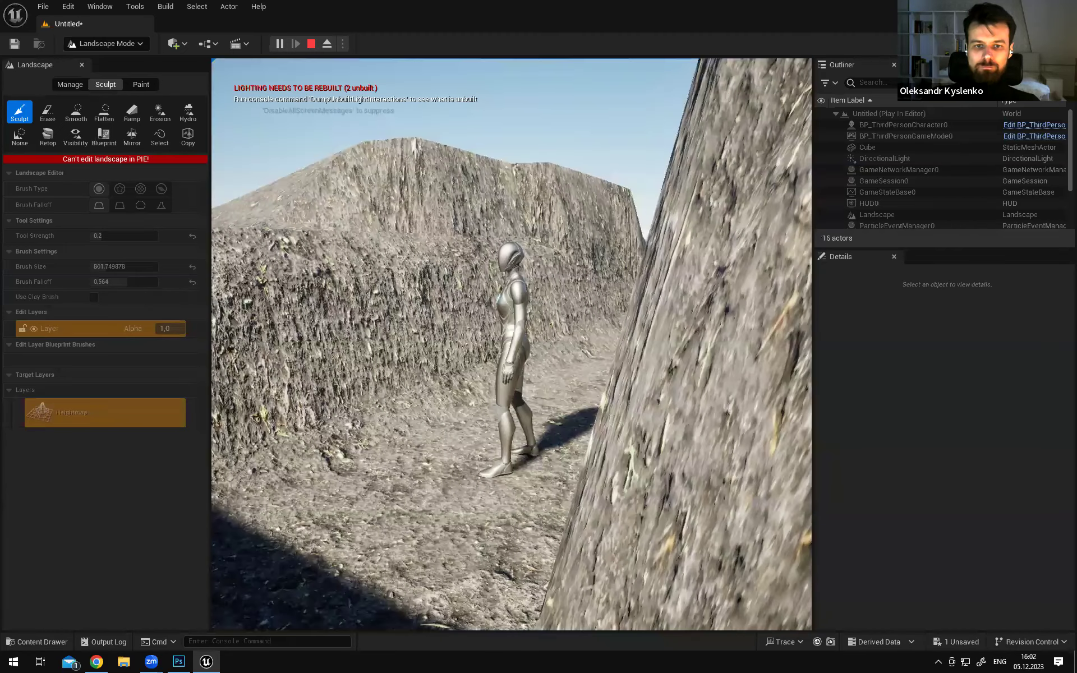
pyautogui.press('w')
pyautogui.press('d')
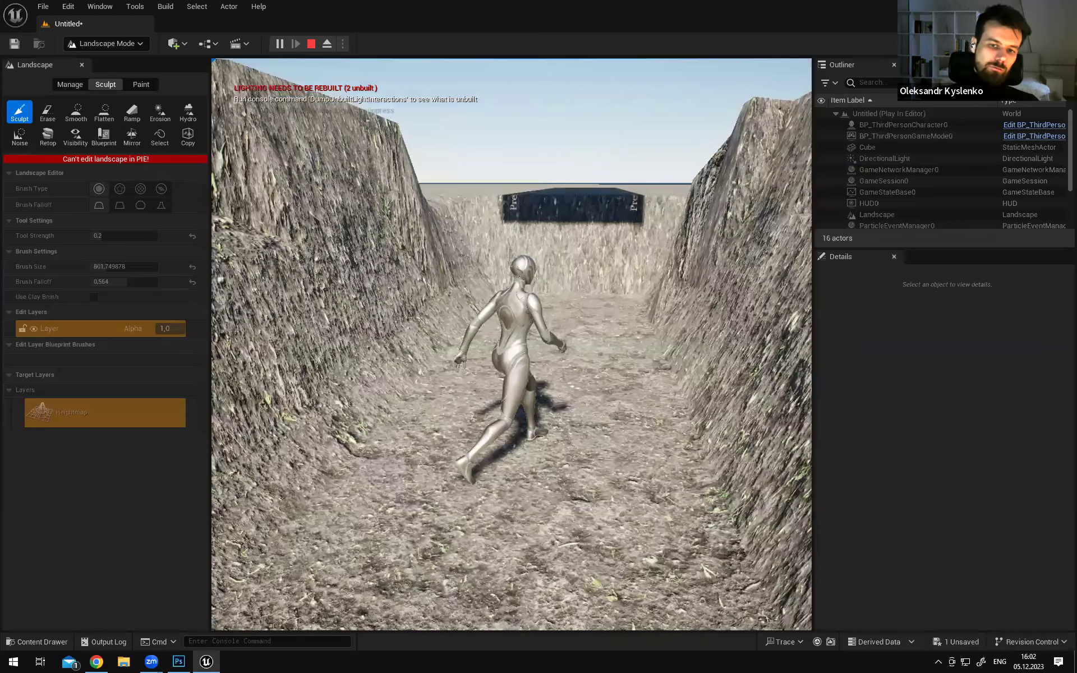
pyautogui.press('Escape')
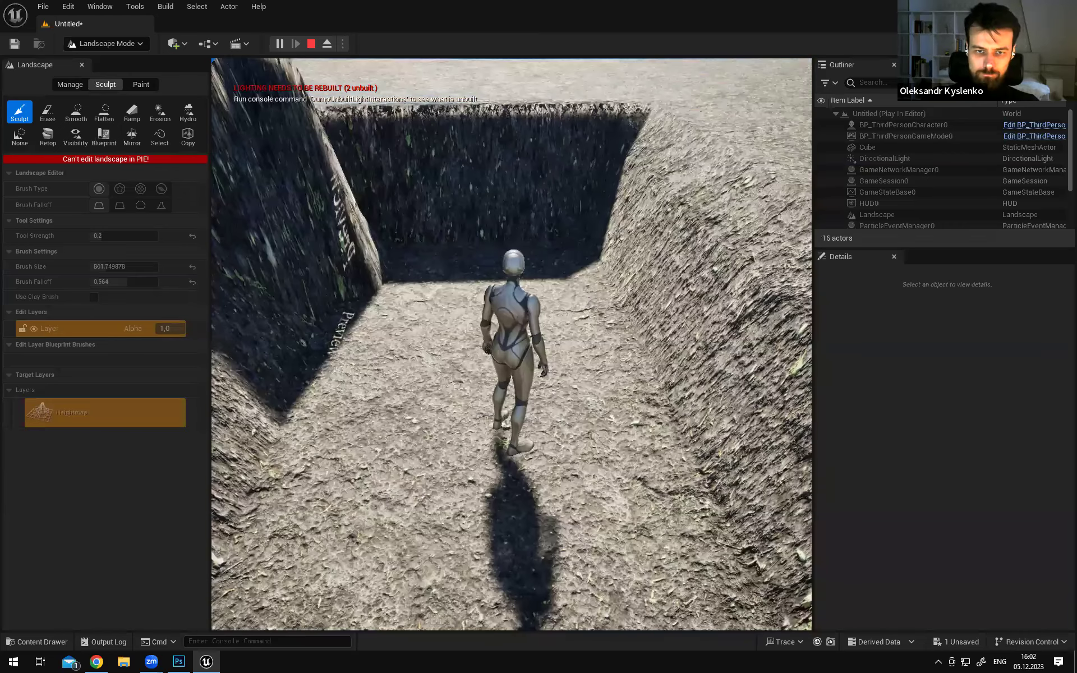
pyautogui.press('Escape')
# Try a sculpt dab at the trench's shadowed end and undo it
pyautogui.moveTo(542, 273)
pyautogui.mouseDown(button='right')
pyautogui.moveTo(525, 278)
pyautogui.moveTo(517, 231)
pyautogui.mouseUp(button='right')
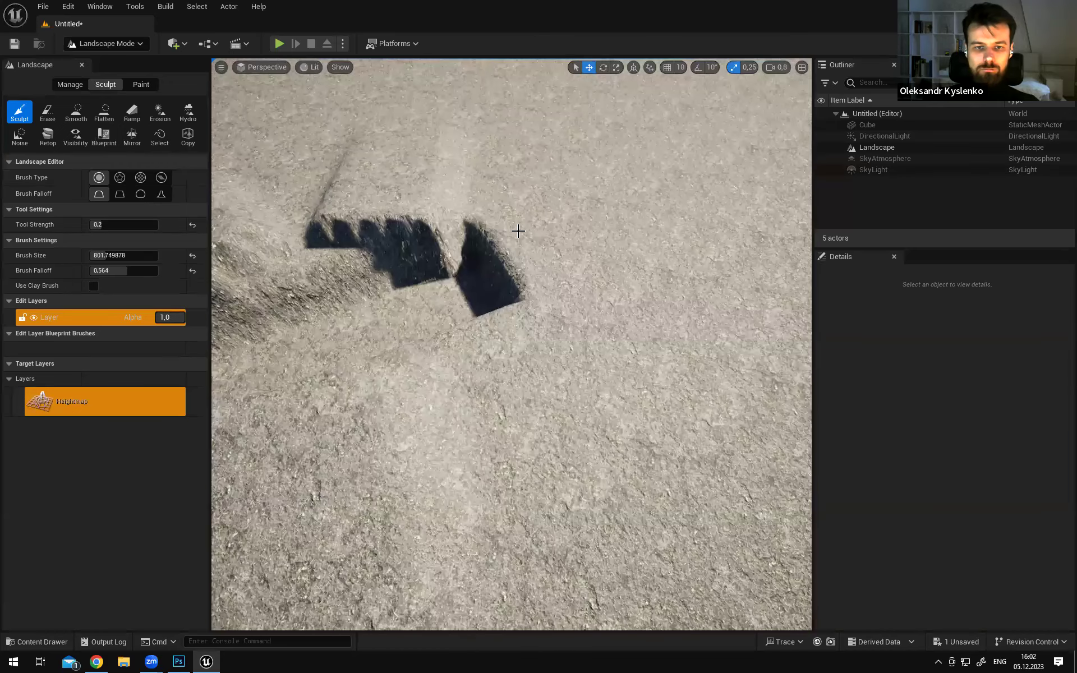
pyautogui.click(525, 273)
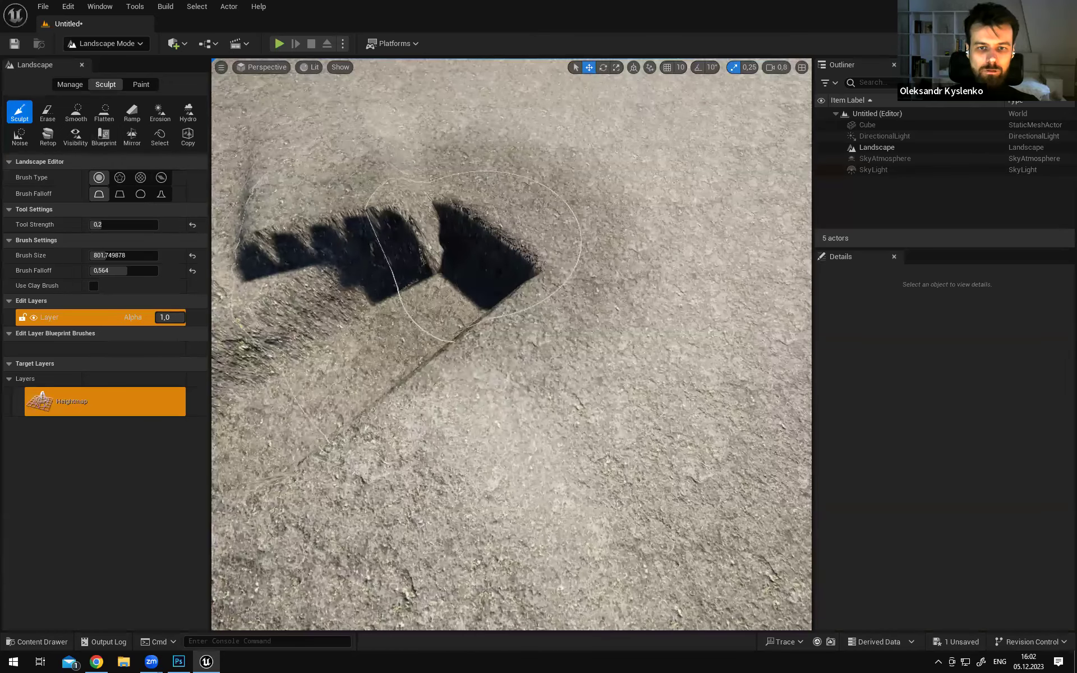
pyautogui.hotkey('ctrl', 'z')
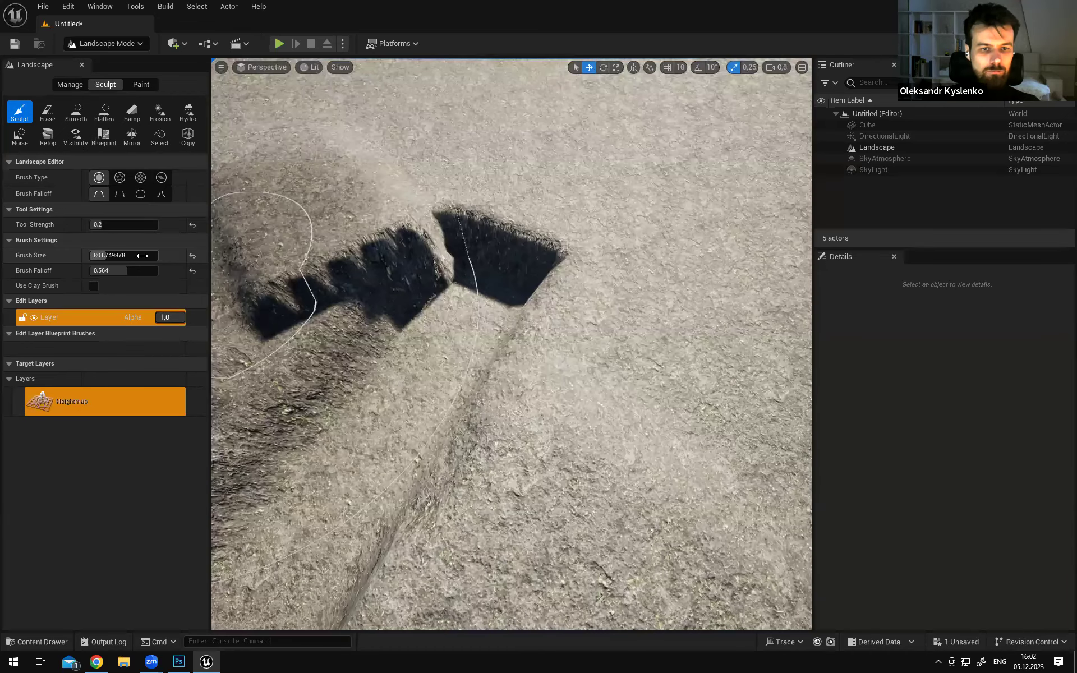
# Smooth the trench's shadowed end and adjoining walls with the Smooth tool, using brush sizes of about 618.5 and 468.2
pyautogui.moveTo(142, 257); pyautogui.dragTo(137, 256)
pyautogui.moveTo(547, 267)
pyautogui.mouseDown(button='right')
pyautogui.moveTo(530, 286)
pyautogui.moveTo(569, 283)
pyautogui.mouseUp(button='right')
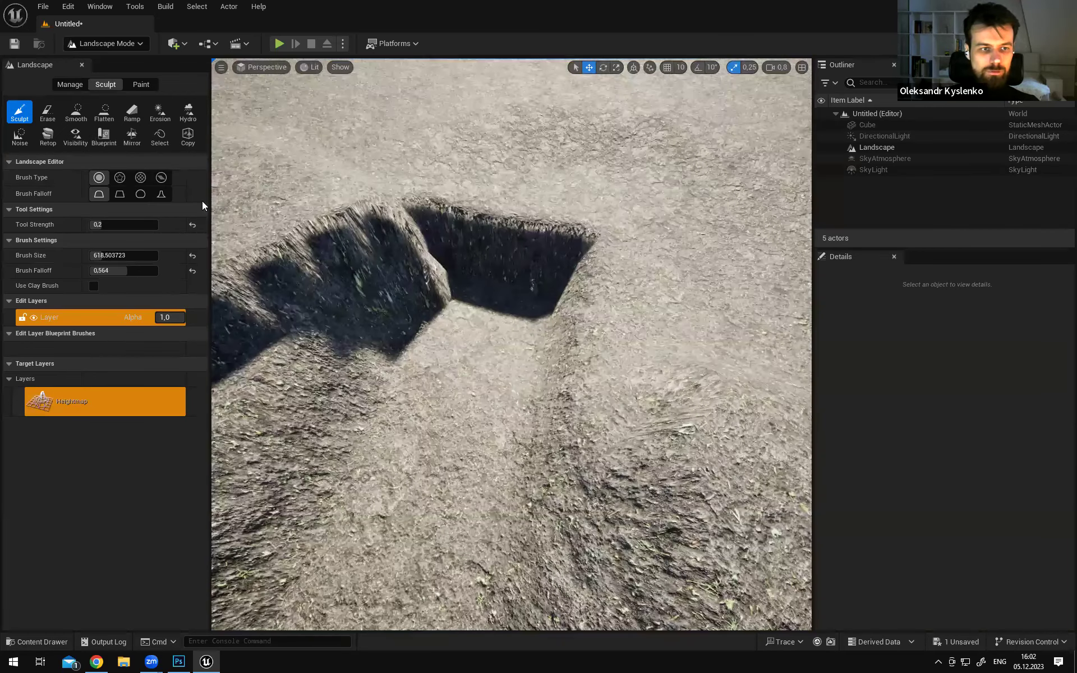
pyautogui.click(78, 113)
pyautogui.moveTo(471, 247)
pyautogui.mouseDown()
pyautogui.moveTo(512, 305)
pyautogui.moveTo(549, 296)
pyautogui.moveTo(456, 298)
pyautogui.mouseUp()
pyautogui.moveTo(456, 298); pyautogui.dragTo(447, 264, button='right')
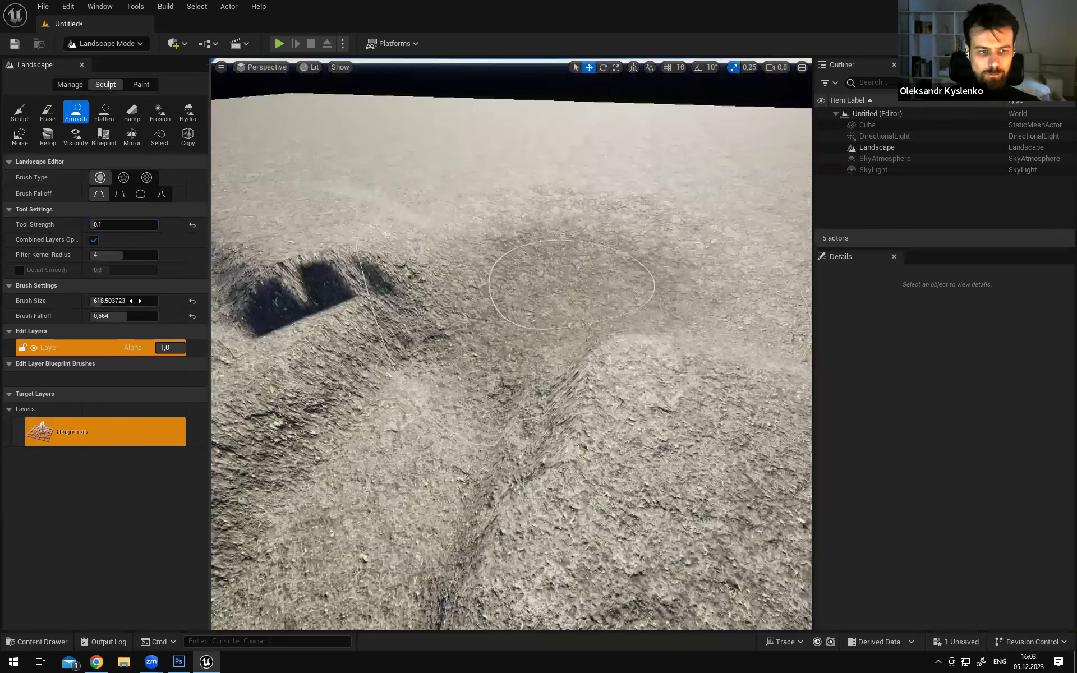
pyautogui.moveTo(134, 302); pyautogui.dragTo(130, 302)
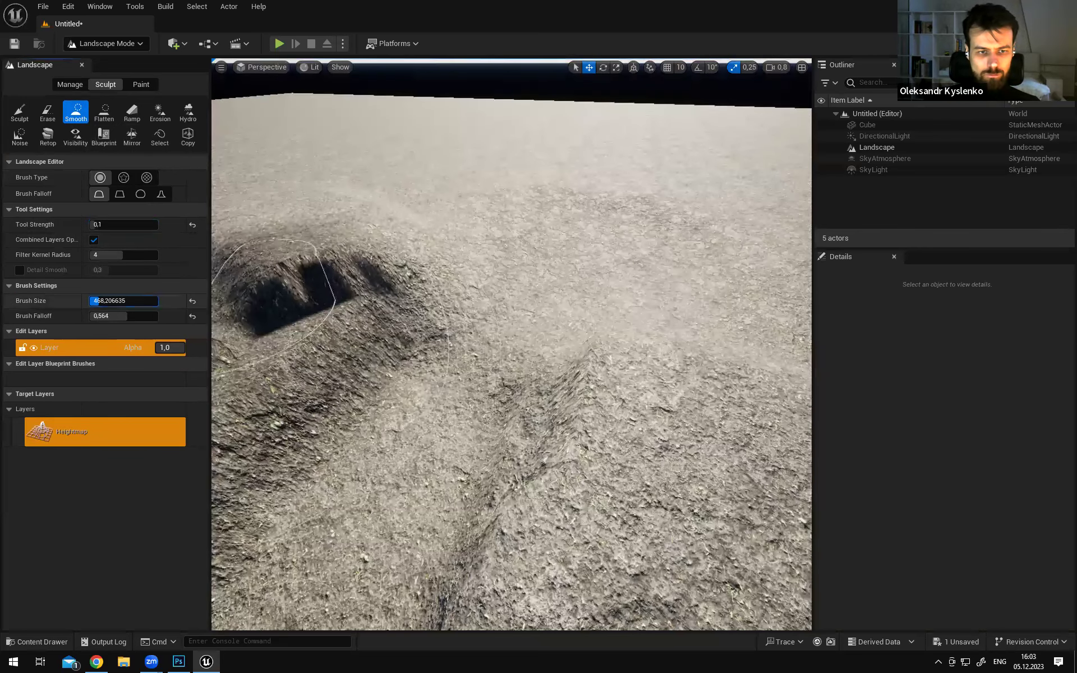
pyautogui.moveTo(442, 380)
pyautogui.mouseDown()
pyautogui.moveTo(432, 348)
pyautogui.moveTo(445, 349)
pyautogui.mouseUp()
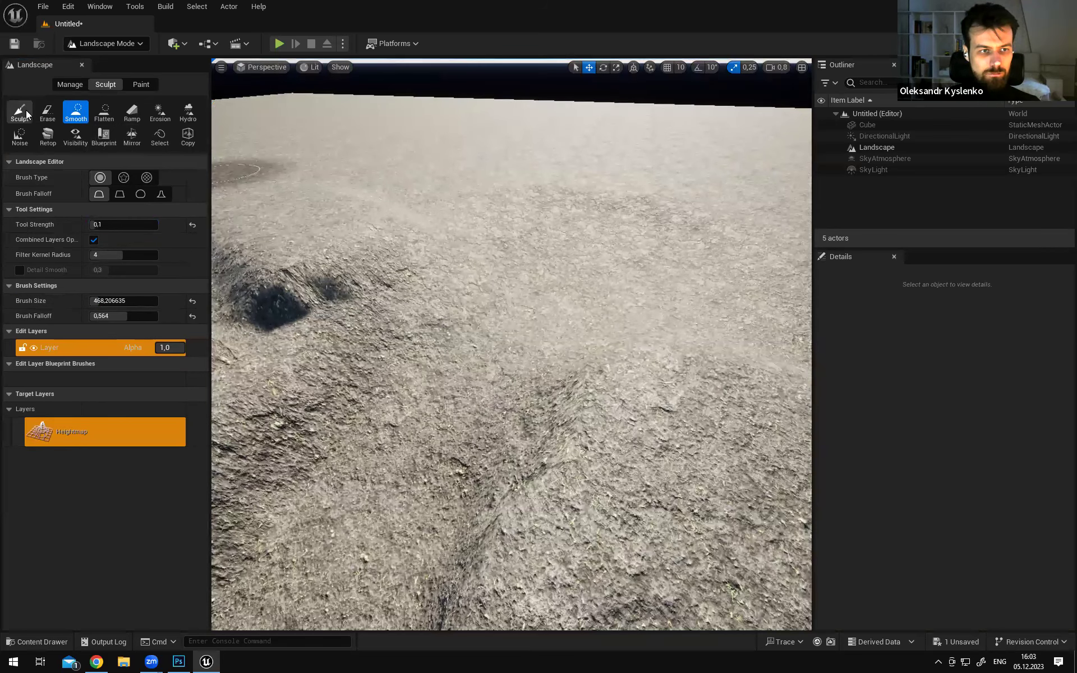
# Examine the sculpted canyon, its floor and its side slopes from several angles
pyautogui.click(20, 113)
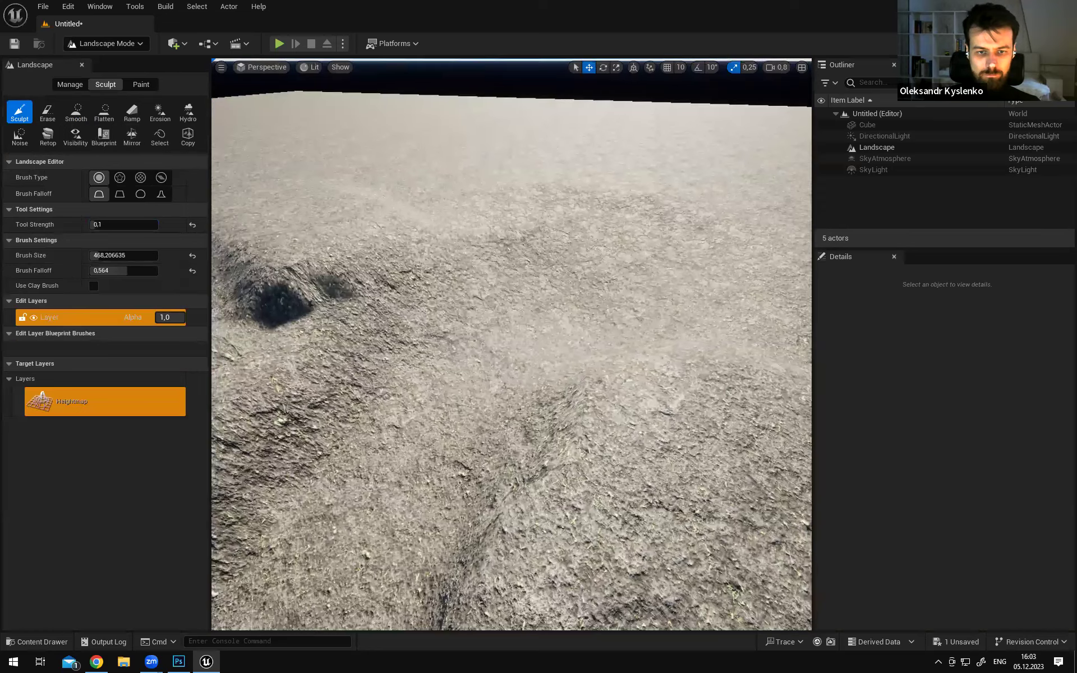
pyautogui.moveTo(556, 327); pyautogui.dragTo(542, 323, button='right')
pyautogui.moveTo(554, 319); pyautogui.dragTo(611, 230, button='right')
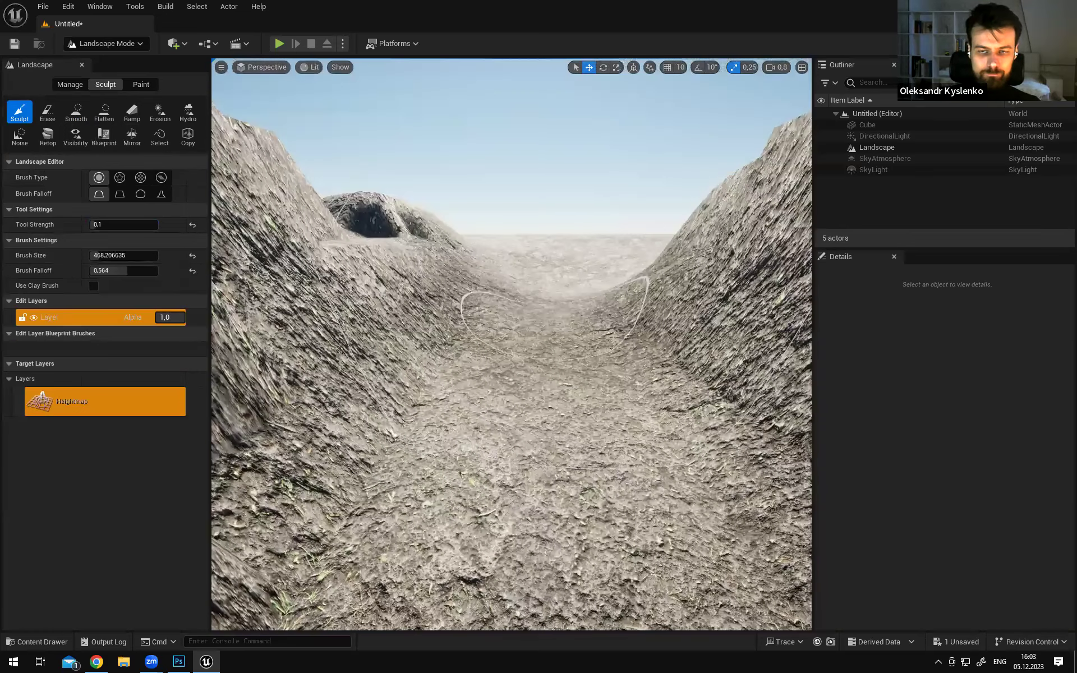
pyautogui.moveTo(567, 296); pyautogui.dragTo(668, 245, button='right')
pyautogui.moveTo(587, 253); pyautogui.dragTo(541, 242, button='right')
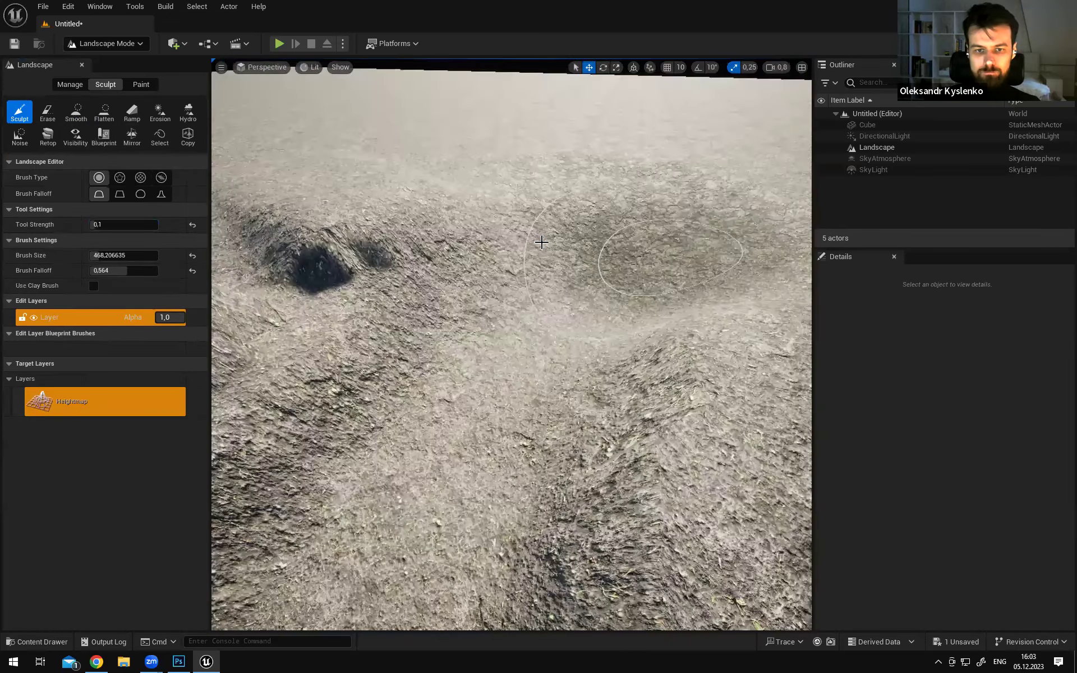
pyautogui.moveTo(454, 297); pyautogui.dragTo(454, 242, button='right')
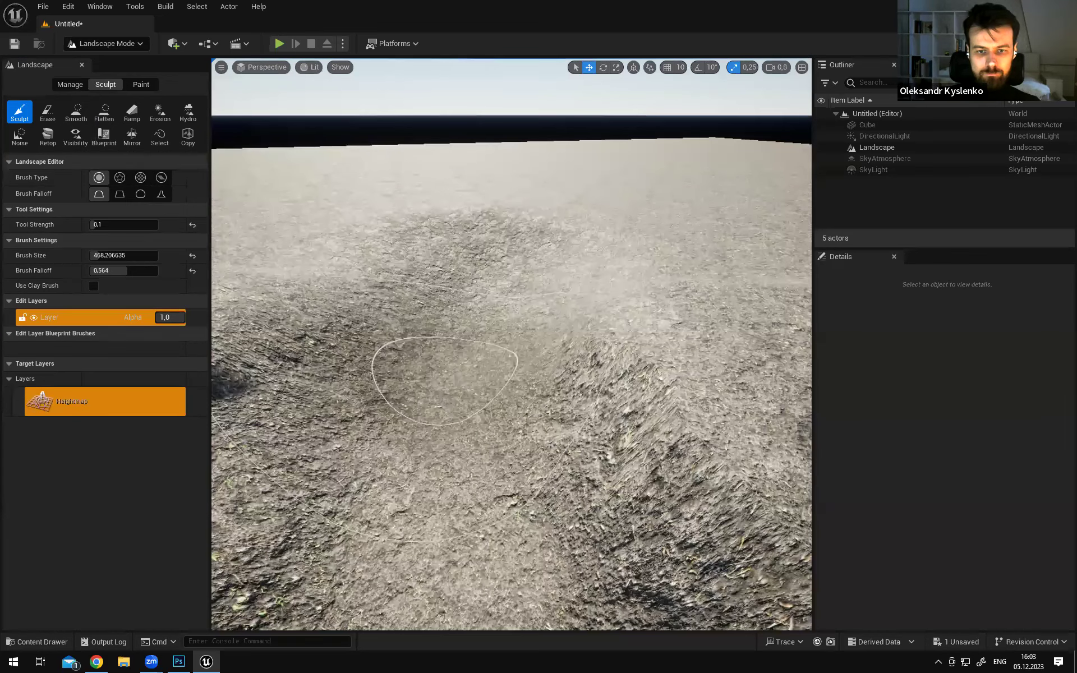
pyautogui.moveTo(494, 345)
pyautogui.mouseDown(button='right')
pyautogui.moveTo(495, 392)
pyautogui.moveTo(465, 387)
pyautogui.moveTo(505, 347)
pyautogui.moveTo(482, 404)
pyautogui.mouseUp(button='right')
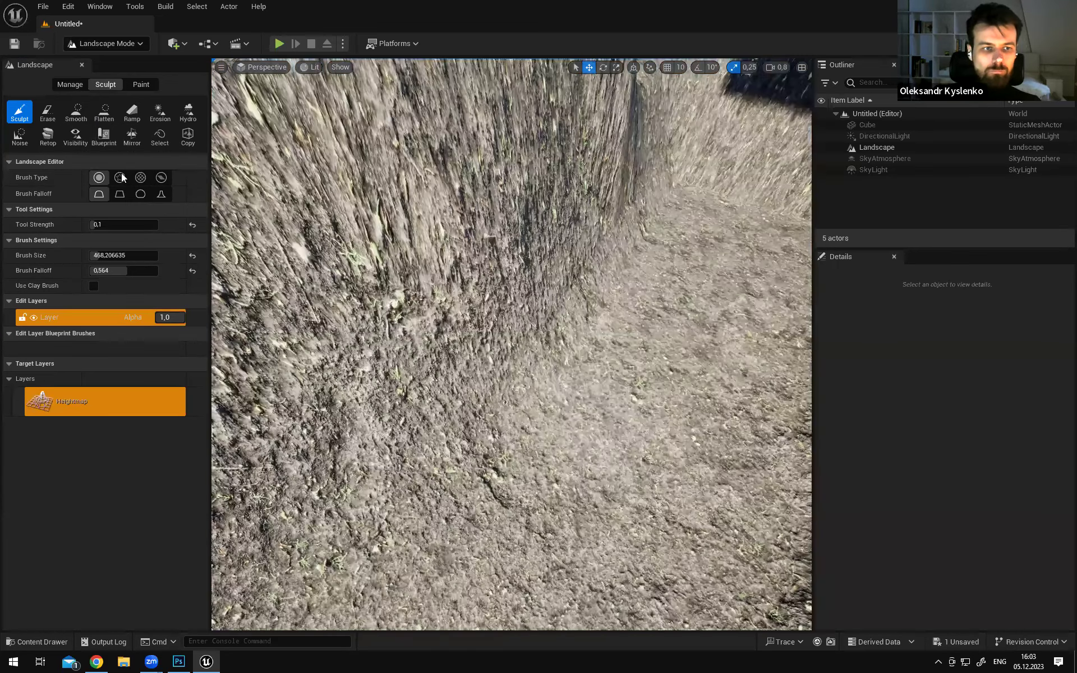
pyautogui.click(76, 112)
pyautogui.moveTo(588, 218)
pyautogui.mouseDown(button='right')
pyautogui.moveTo(588, 202)
pyautogui.moveTo(531, 210)
pyautogui.moveTo(552, 253)
pyautogui.mouseUp(button='right')
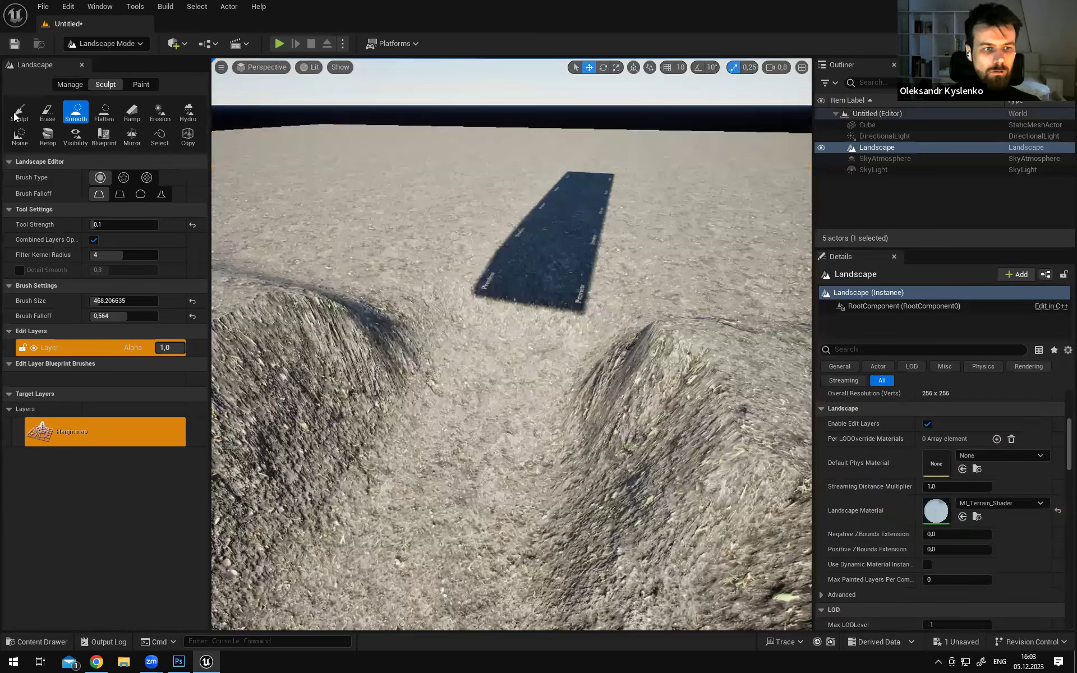
# Sculpt the ground at the far end of the canyon near the dark Preview shadow, using the Sculpt tool at strength 0.1
pyautogui.click(20, 112)
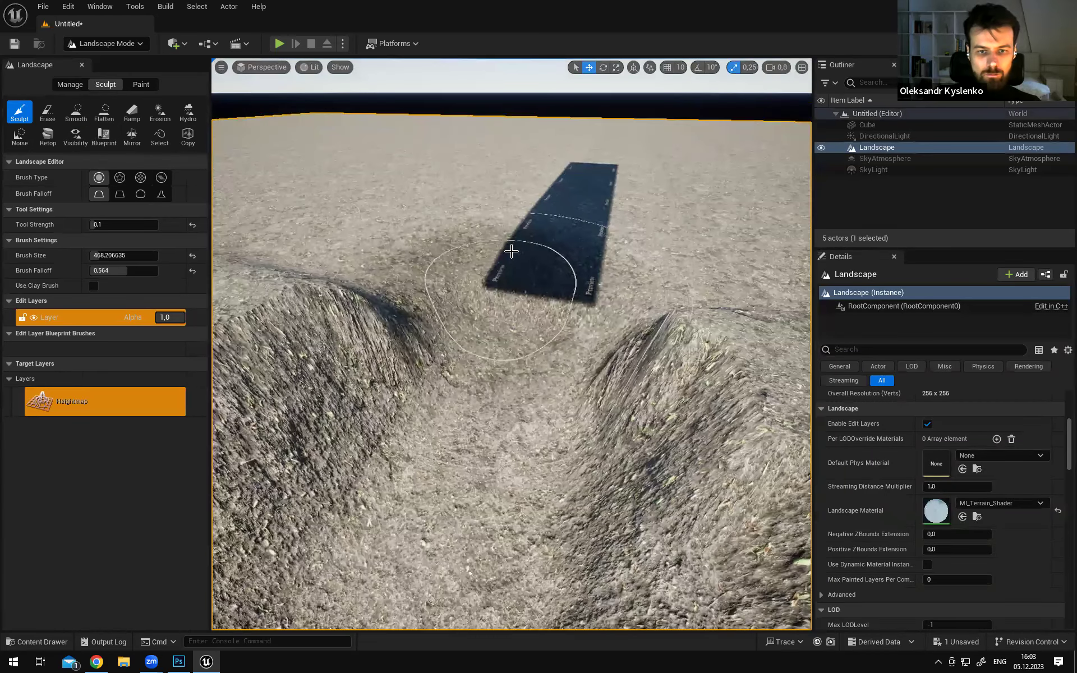
pyautogui.moveTo(496, 206); pyautogui.dragTo(497, 268)
pyautogui.moveTo(490, 201); pyautogui.dragTo(492, 218)
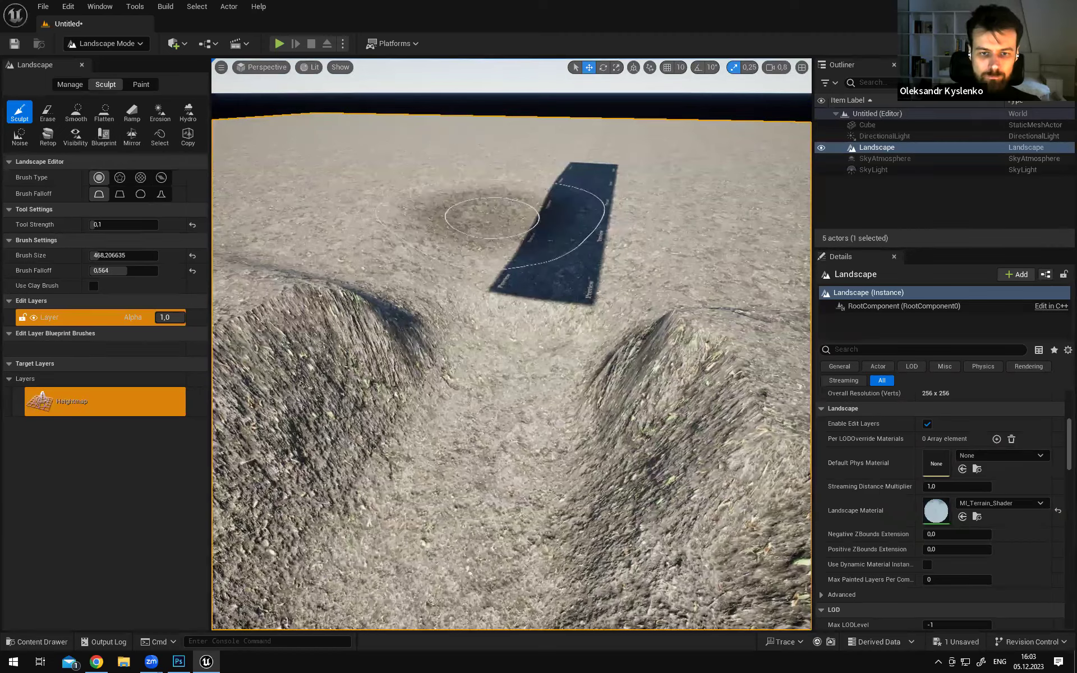
pyautogui.moveTo(526, 309); pyautogui.dragTo(552, 286, button='right')
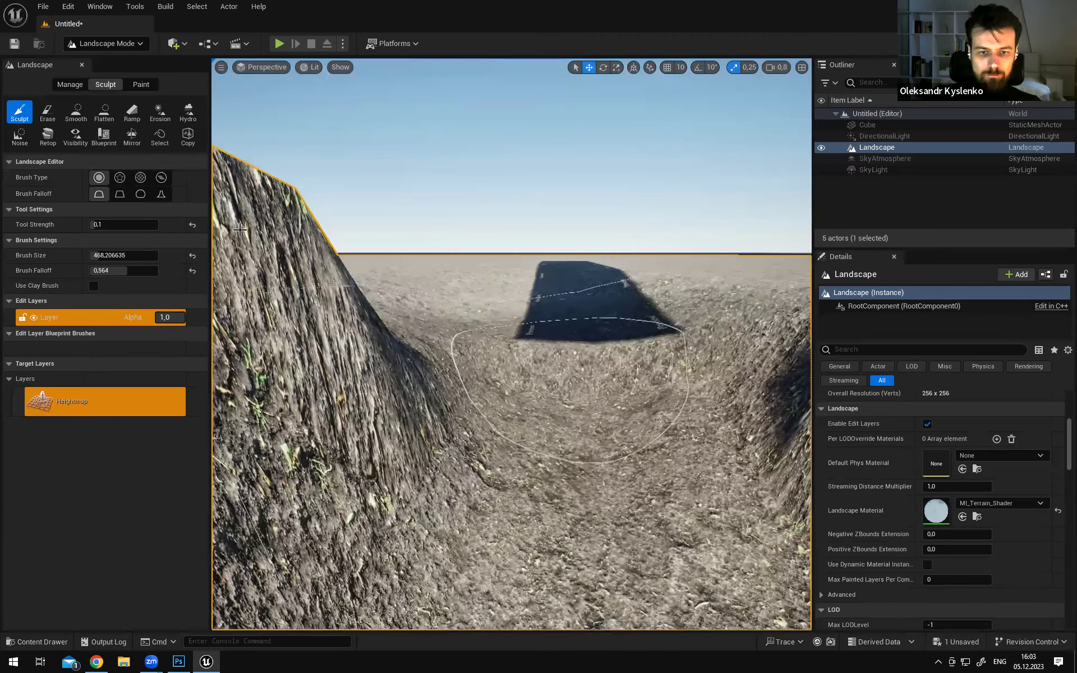
pyautogui.moveTo(546, 314)
pyautogui.mouseDown()
pyautogui.moveTo(561, 362)
pyautogui.moveTo(539, 356)
pyautogui.moveTo(526, 323)
pyautogui.mouseUp()
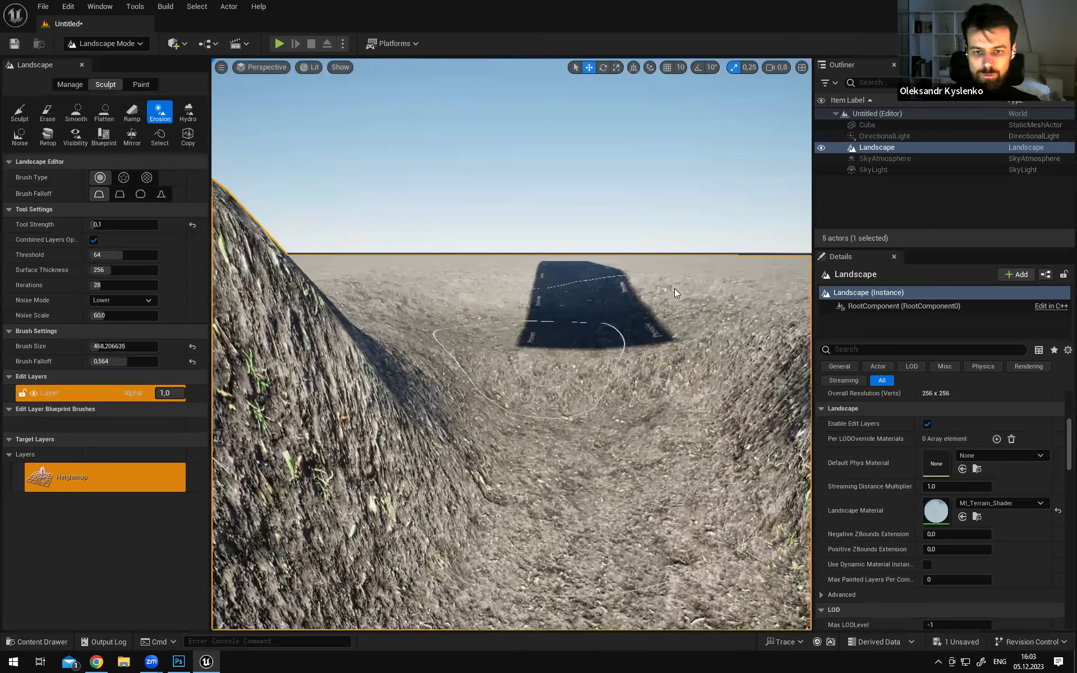
# Flatten the ridge slope next to the Preview shadow with the Flatten tool at strength 0.1
pyautogui.moveTo(658, 293); pyautogui.dragTo(507, 280, button='right')
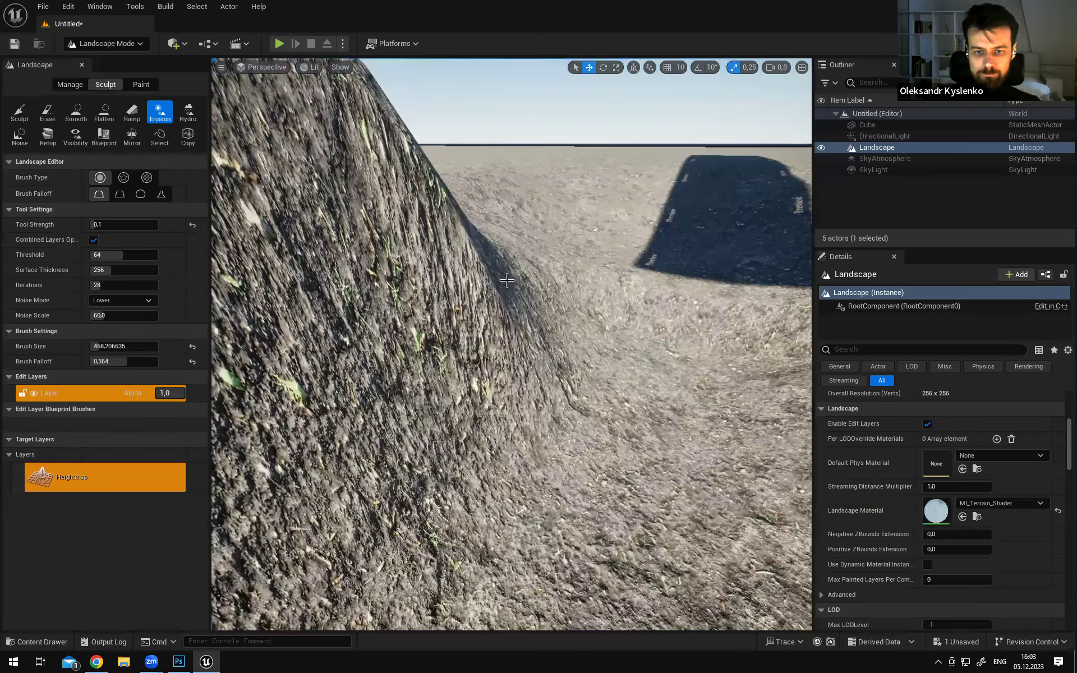
pyautogui.moveTo(317, 193); pyautogui.dragTo(314, 188, button='right')
pyautogui.click(104, 112)
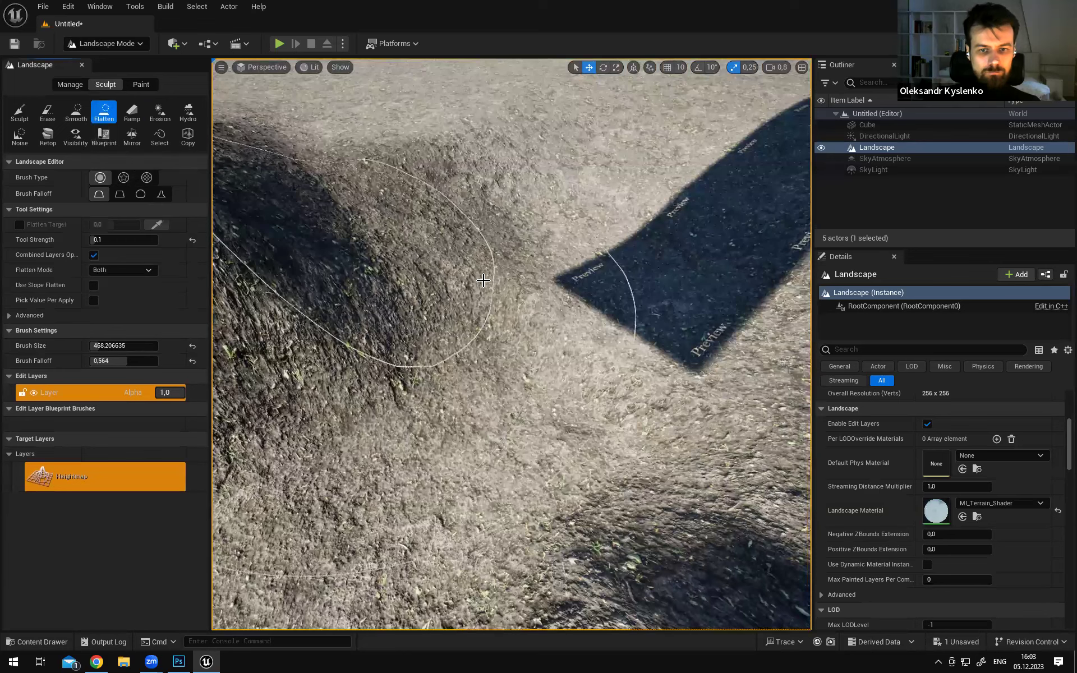
pyautogui.moveTo(470, 297); pyautogui.dragTo(634, 268)
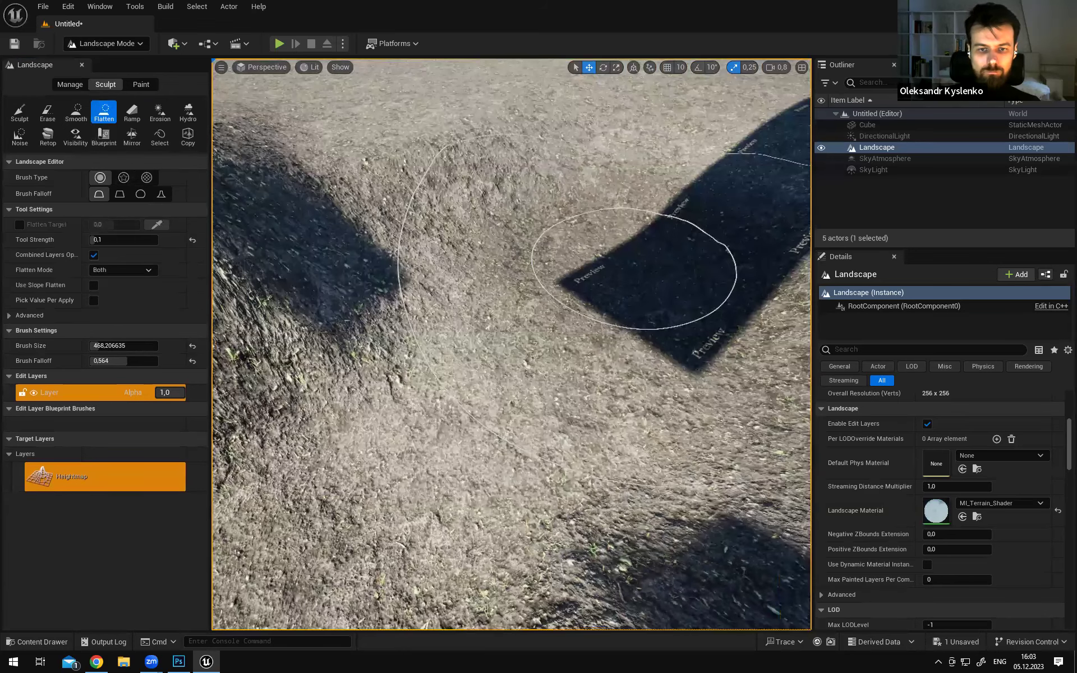
pyautogui.moveTo(634, 268)
pyautogui.mouseDown(button='right')
pyautogui.moveTo(636, 230)
pyautogui.moveTo(695, 196)
pyautogui.moveTo(550, 200)
pyautogui.moveTo(662, 178)
pyautogui.moveTo(667, 275)
pyautogui.mouseUp(button='right')
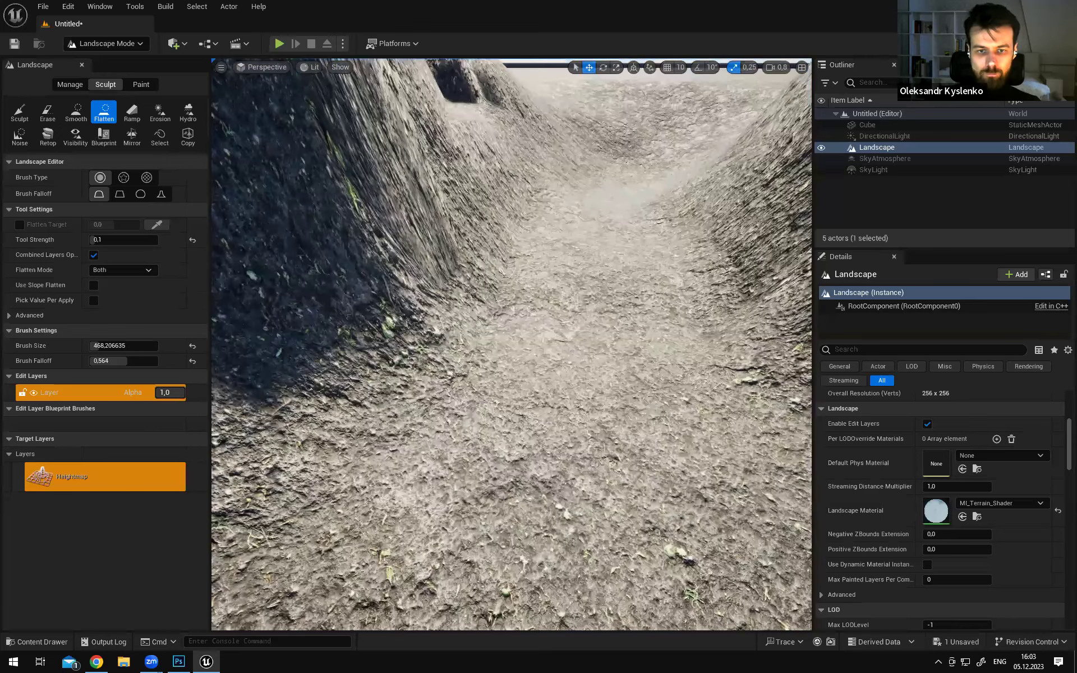
# Switch to the Erosion tool and examine the canyon's ridges and steep slopes from several sides
pyautogui.moveTo(468, 268); pyautogui.dragTo(277, 261, button='right')
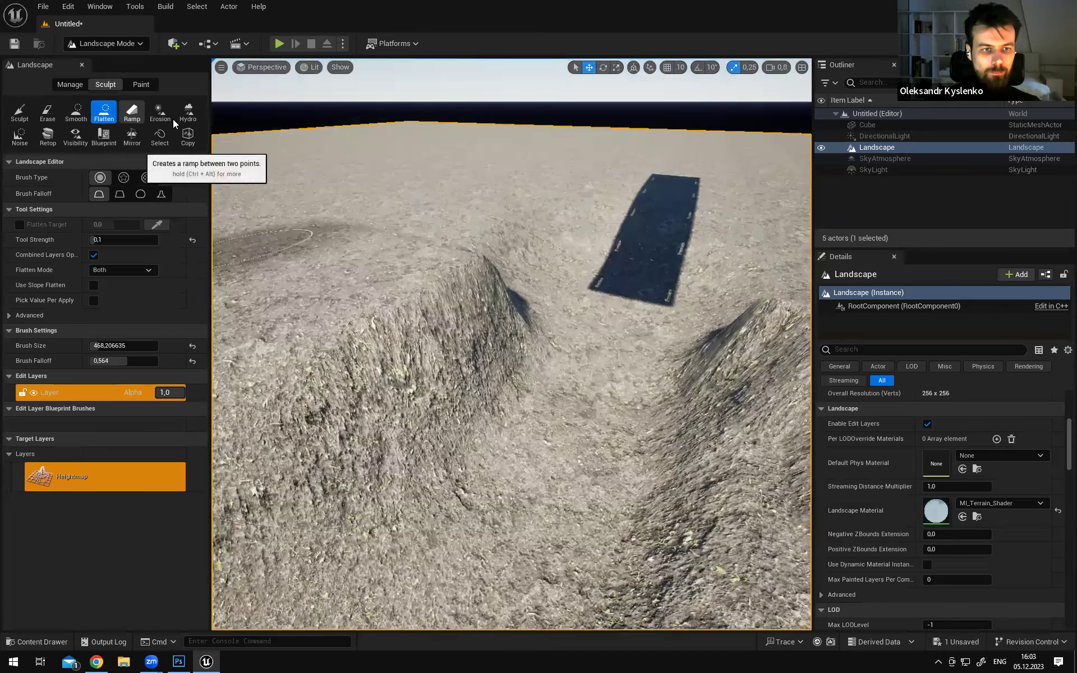
pyautogui.click(160, 111)
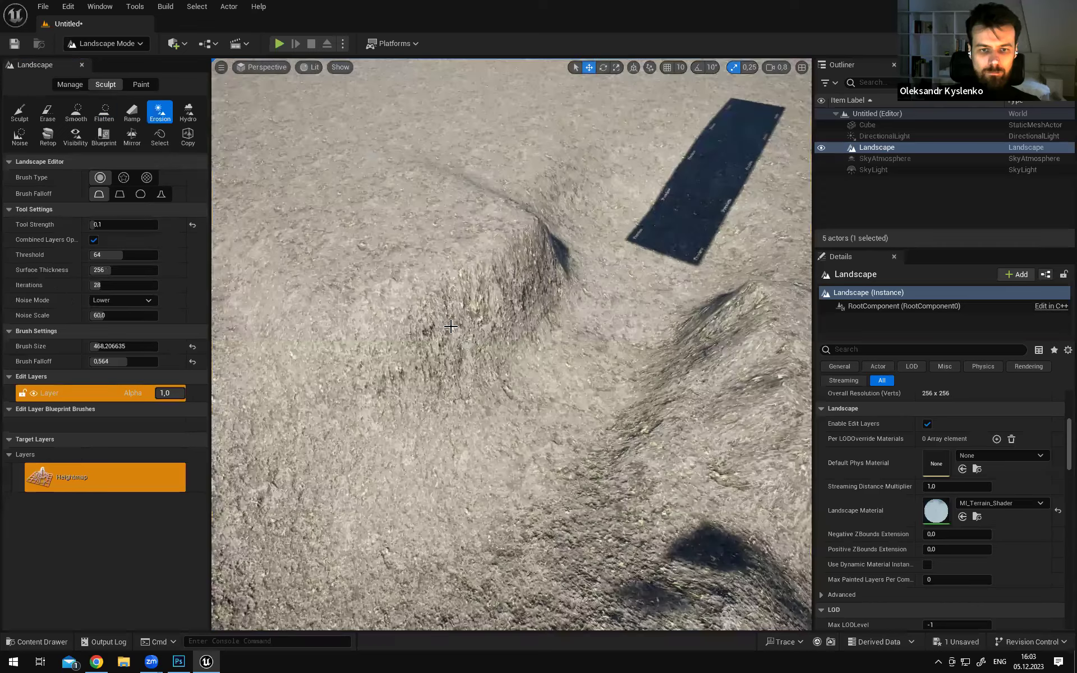
pyautogui.moveTo(355, 255); pyautogui.dragTo(359, 208, button='right')
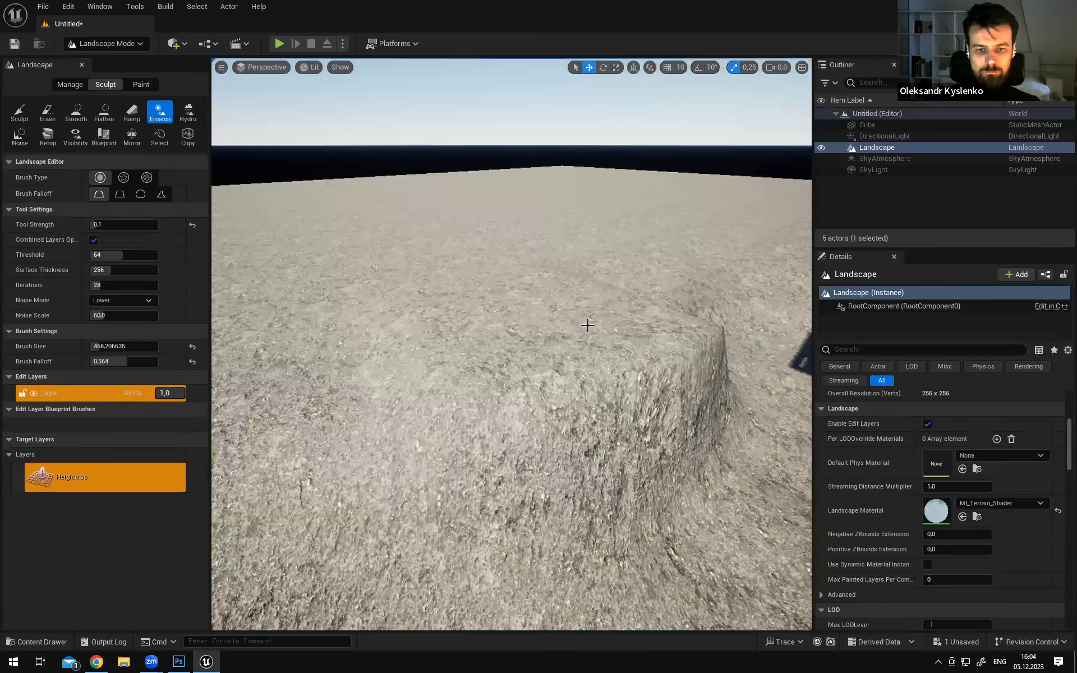
pyautogui.moveTo(588, 325); pyautogui.dragTo(516, 348, button='right')
pyautogui.moveTo(599, 301); pyautogui.dragTo(670, 288, button='right')
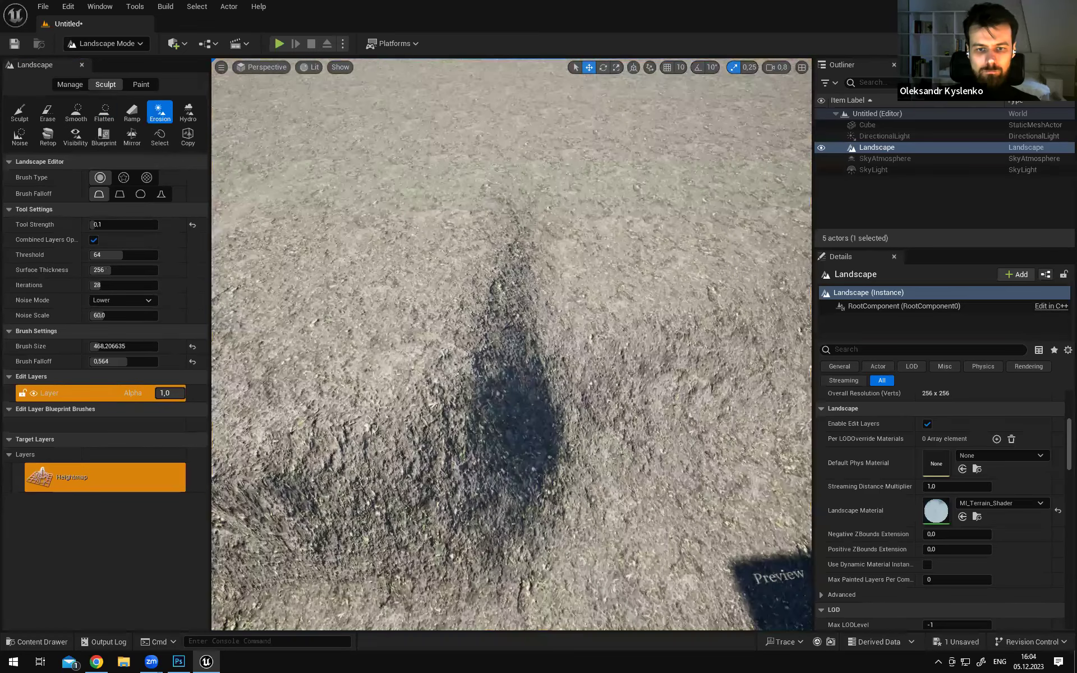
pyautogui.moveTo(533, 313)
pyautogui.mouseDown(button='right')
pyautogui.moveTo(524, 278)
pyautogui.moveTo(526, 289)
pyautogui.mouseUp(button='right')
pyautogui.moveTo(556, 250); pyautogui.dragTo(544, 259, button='right')
pyautogui.moveTo(577, 222)
pyautogui.mouseDown(button='right')
pyautogui.moveTo(598, 246)
pyautogui.moveTo(555, 275)
pyautogui.mouseUp(button='right')
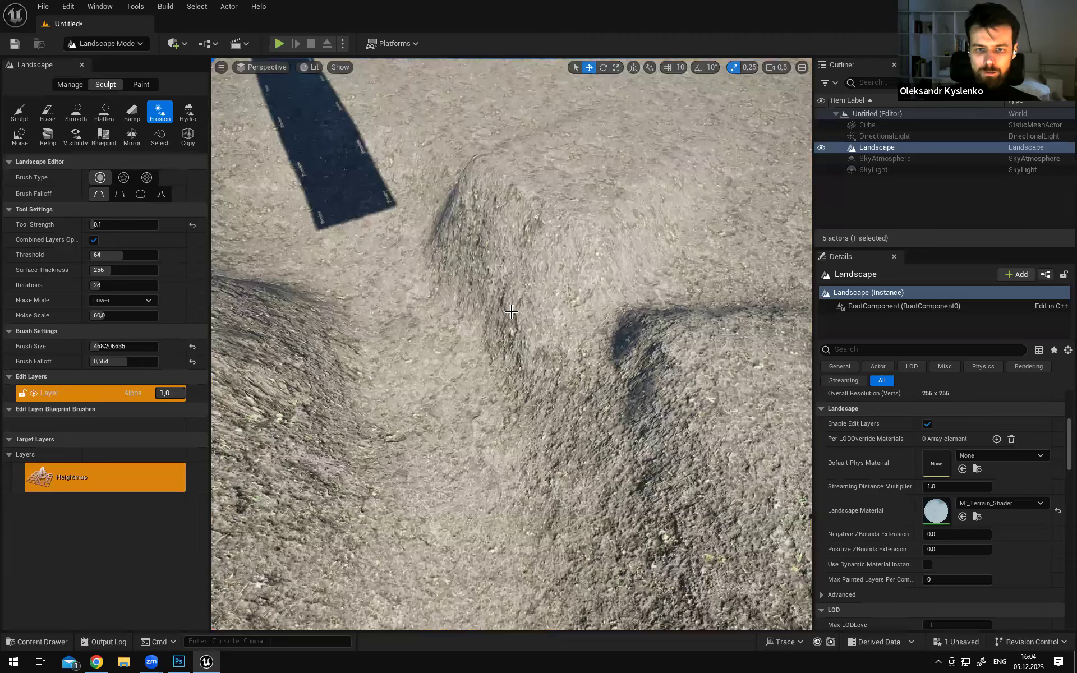
pyautogui.moveTo(511, 312); pyautogui.dragTo(512, 326, button='right')
pyautogui.moveTo(504, 258)
pyautogui.mouseDown(button='right')
pyautogui.moveTo(653, 246)
pyautogui.moveTo(617, 272)
pyautogui.moveTo(550, 247)
pyautogui.moveTo(544, 179)
pyautogui.moveTo(448, 174)
pyautogui.mouseUp(button='right')
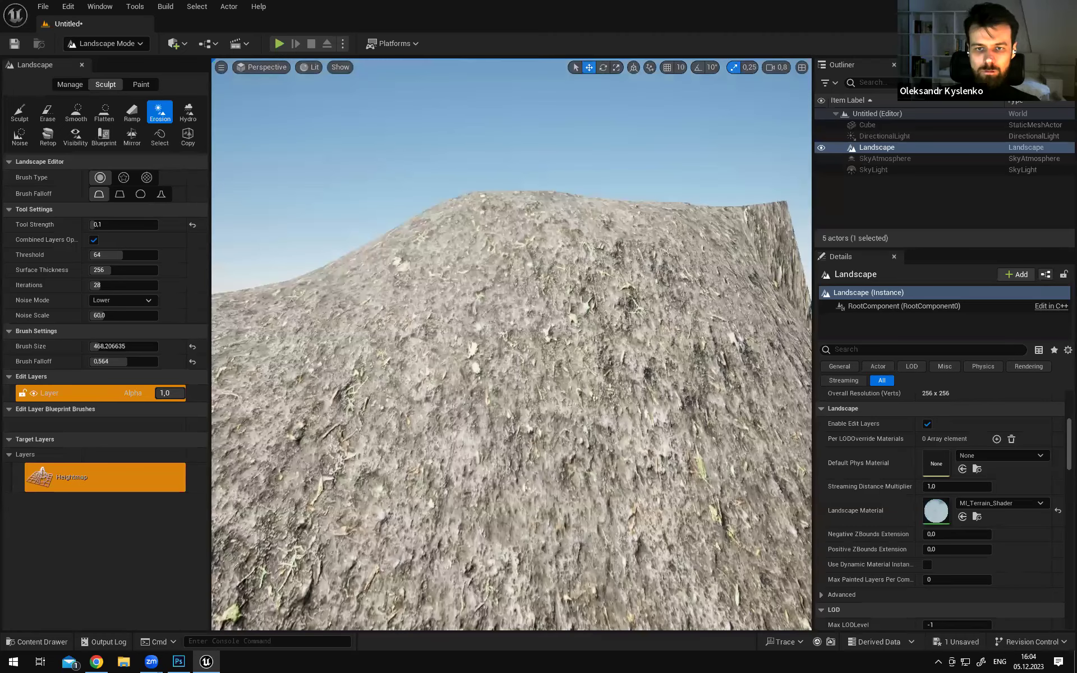
pyautogui.moveTo(583, 242)
pyautogui.mouseDown(button='right')
pyautogui.moveTo(650, 247)
pyautogui.moveTo(634, 221)
pyautogui.mouseUp(button='right')
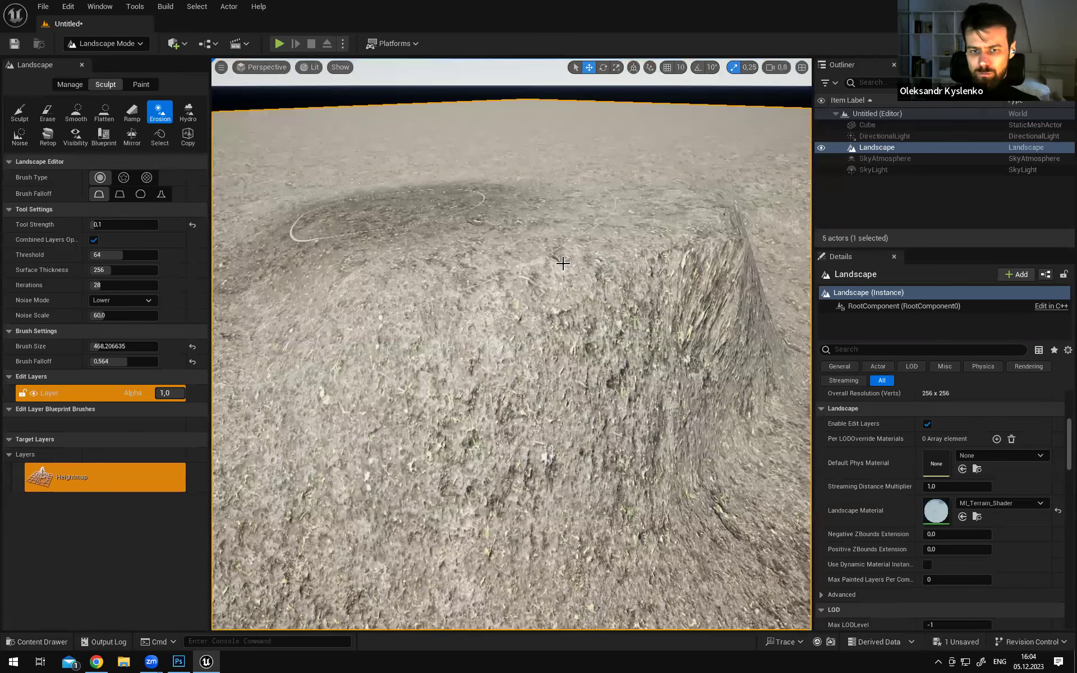
pyautogui.moveTo(611, 266); pyautogui.dragTo(598, 250, button='right')
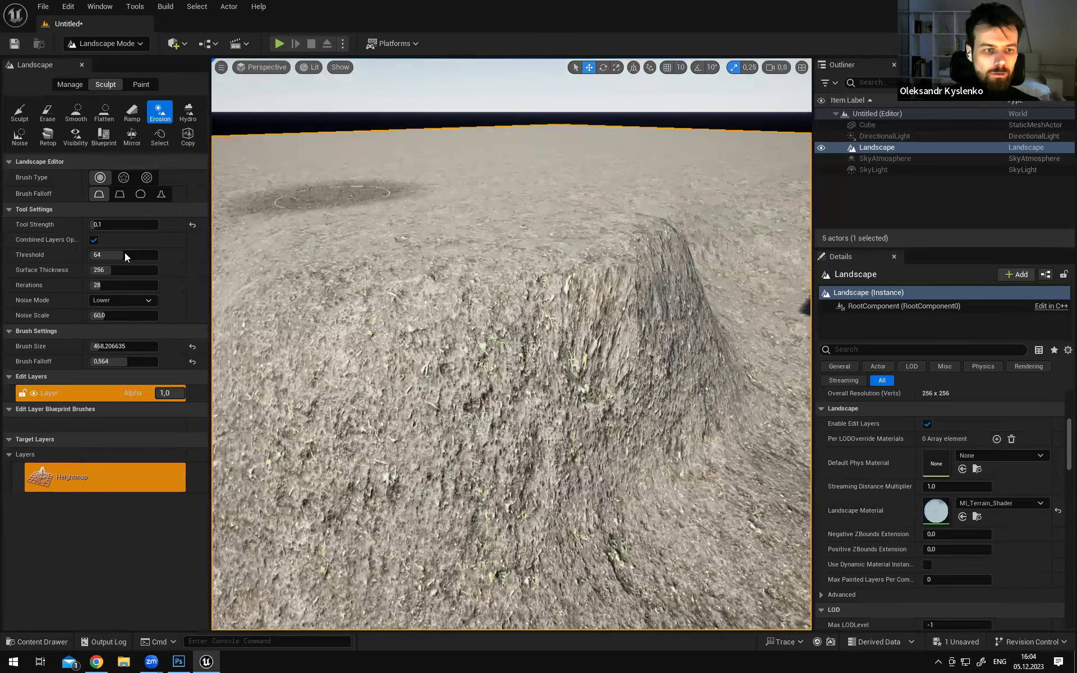
# Reduce the Erosion brush size to about 207 and erode the upper edge of the steep ridge
pyautogui.moveTo(123, 346); pyautogui.dragTo(114, 346)
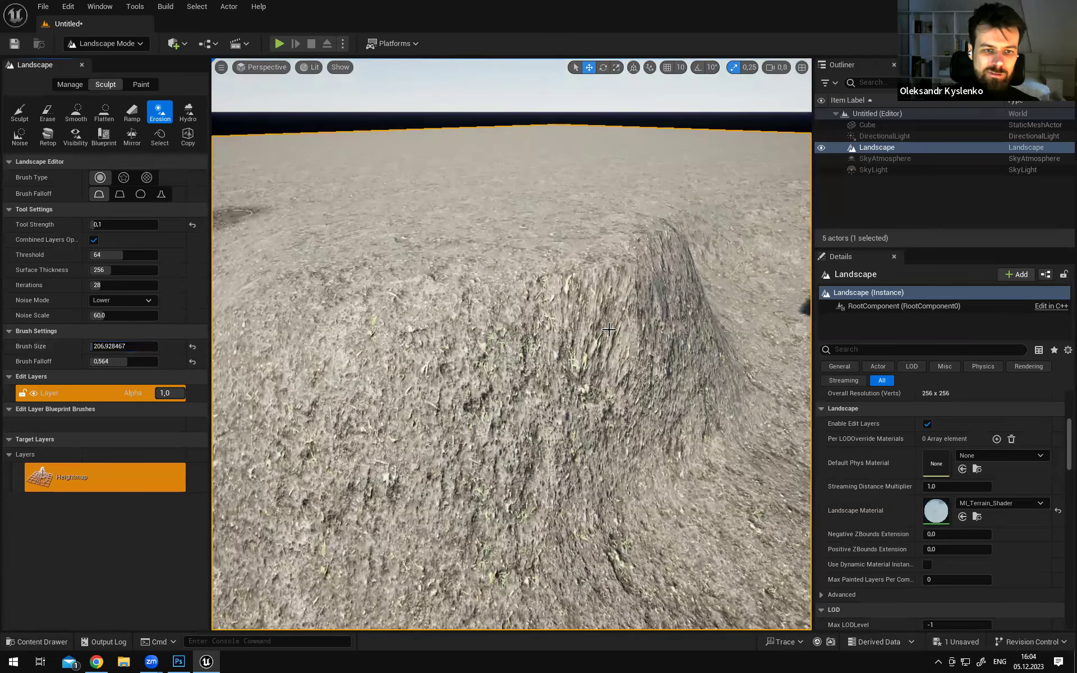
pyautogui.moveTo(617, 268)
pyautogui.mouseDown()
pyautogui.moveTo(589, 331)
pyautogui.moveTo(628, 281)
pyautogui.mouseUp()
pyautogui.moveTo(617, 286); pyautogui.dragTo(624, 294, button='right')
pyautogui.moveTo(566, 270); pyautogui.dragTo(618, 245, button='right')
pyautogui.moveTo(529, 279); pyautogui.dragTo(589, 300)
pyautogui.moveTo(590, 303); pyautogui.dragTo(569, 331, button='right')
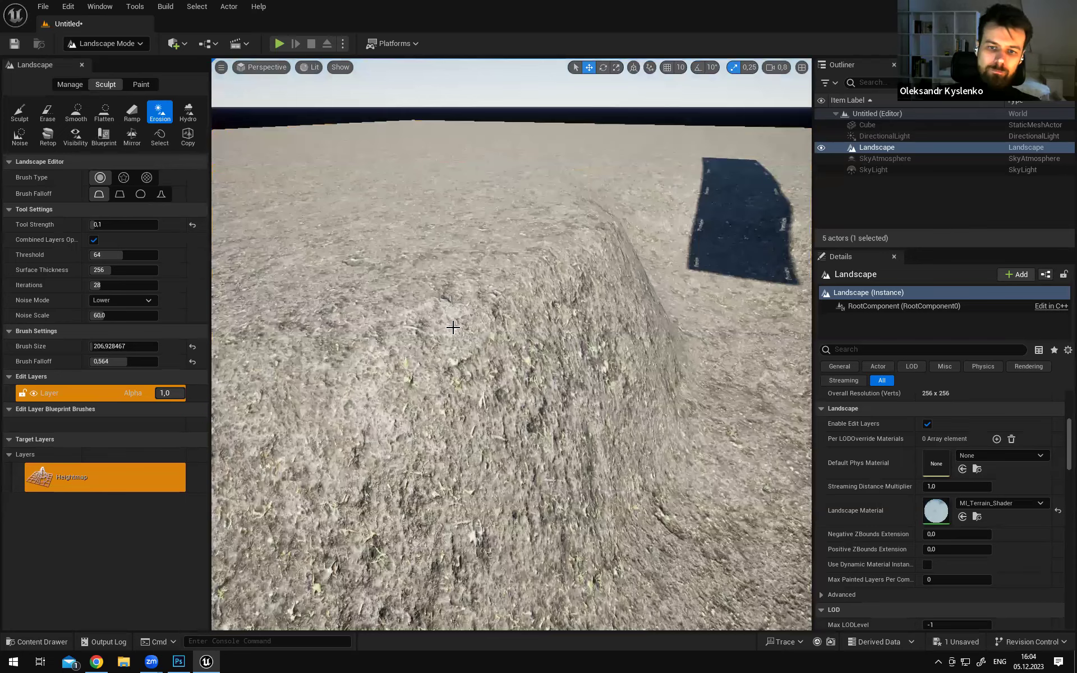
# Set the Sculpt brush size to 150 and sculpt the steep side of the ridge
pyautogui.moveTo(453, 327); pyautogui.dragTo(453, 387, button='right')
pyautogui.moveTo(560, 364)
pyautogui.mouseDown(button='right')
pyautogui.moveTo(551, 344)
pyautogui.moveTo(560, 358)
pyautogui.moveTo(612, 330)
pyautogui.mouseUp(button='right')
pyautogui.moveTo(516, 319); pyautogui.dragTo(633, 294, button='right')
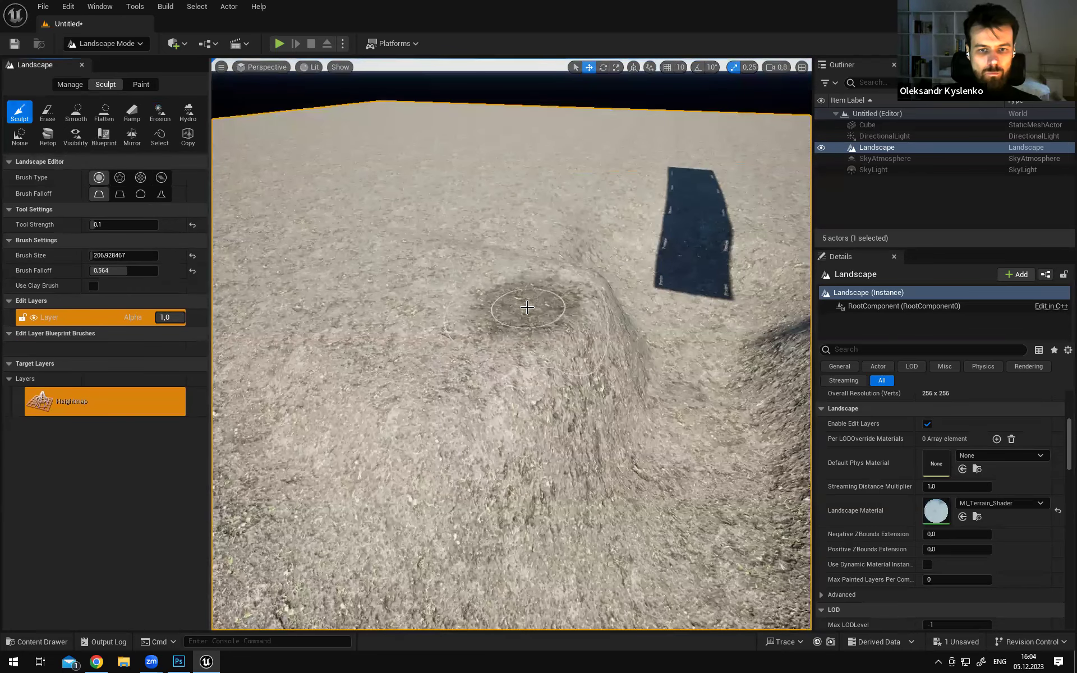
pyautogui.moveTo(630, 354); pyautogui.dragTo(639, 357, button='right')
pyautogui.moveTo(538, 309)
pyautogui.mouseDown(button='right')
pyautogui.moveTo(535, 323)
pyautogui.moveTo(553, 318)
pyautogui.mouseUp(button='right')
pyautogui.press('w')
pyautogui.moveTo(359, 267)
pyautogui.mouseDown(button='right')
pyautogui.moveTo(342, 258)
pyautogui.moveTo(352, 266)
pyautogui.mouseUp(button='right')
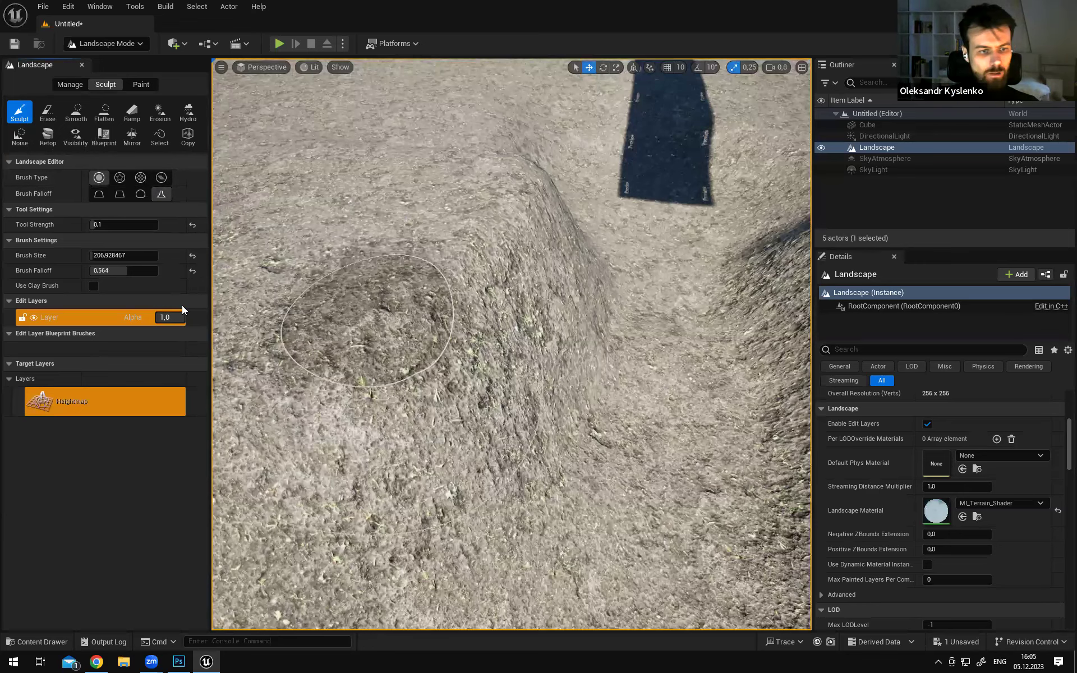
pyautogui.click(117, 257)
pyautogui.write('150')
pyautogui.press('Return')
pyautogui.moveTo(568, 322)
pyautogui.mouseDown()
pyautogui.moveTo(564, 254)
pyautogui.moveTo(575, 310)
pyautogui.moveTo(597, 324)
pyautogui.moveTo(555, 283)
pyautogui.moveTo(540, 247)
pyautogui.moveTo(546, 281)
pyautogui.moveTo(580, 326)
pyautogui.moveTo(607, 321)
pyautogui.moveTo(572, 310)
pyautogui.moveTo(613, 339)
pyautogui.mouseUp()
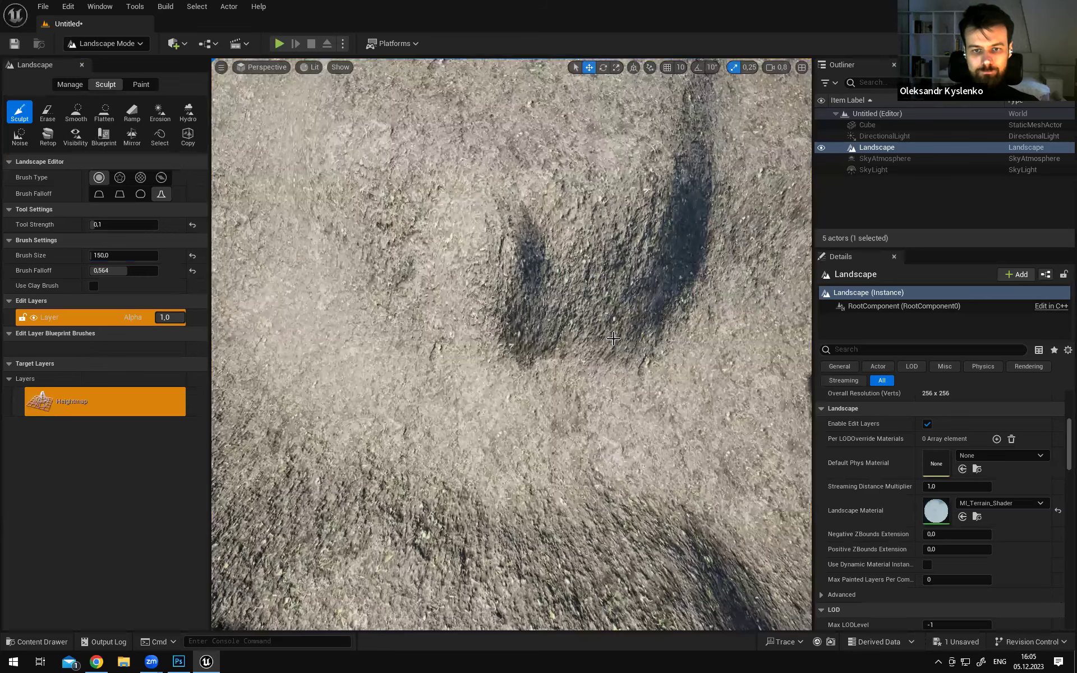
# Examine the resculpted ridge and its grooves from all sides
pyautogui.keyDown('alt'); pyautogui.moveTo(580, 215); pyautogui.dragTo(565, 194); pyautogui.keyUp('alt')
pyautogui.moveTo(606, 331); pyautogui.dragTo(586, 303, button='right')
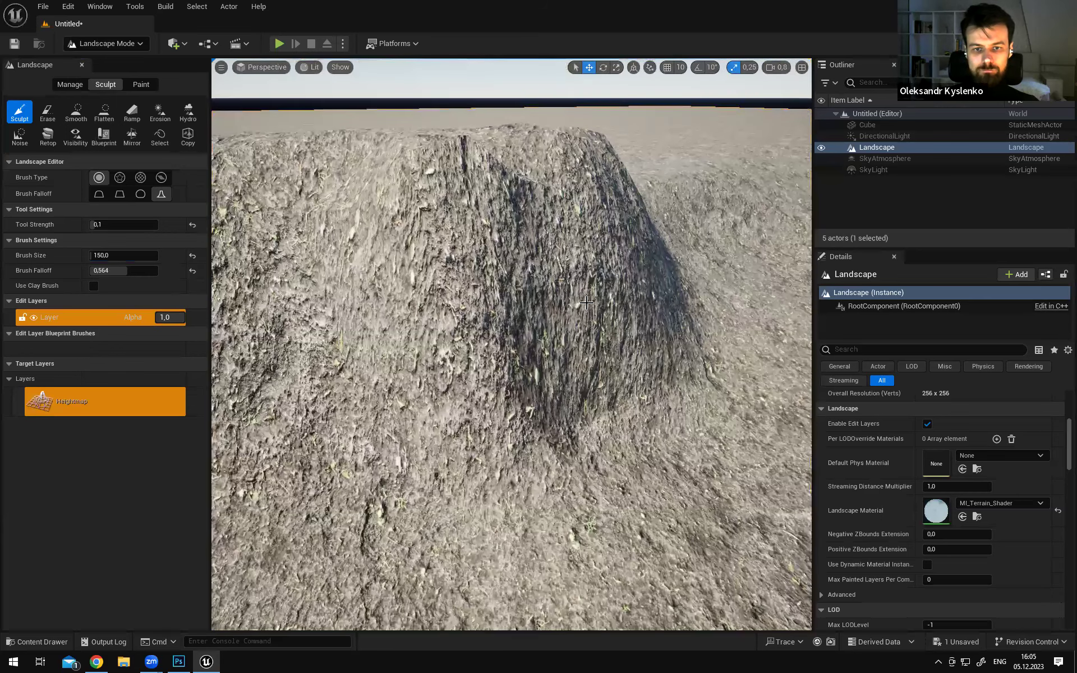
pyautogui.keyDown('alt'); pyautogui.moveTo(586, 302); pyautogui.dragTo(639, 316); pyautogui.keyUp('alt')
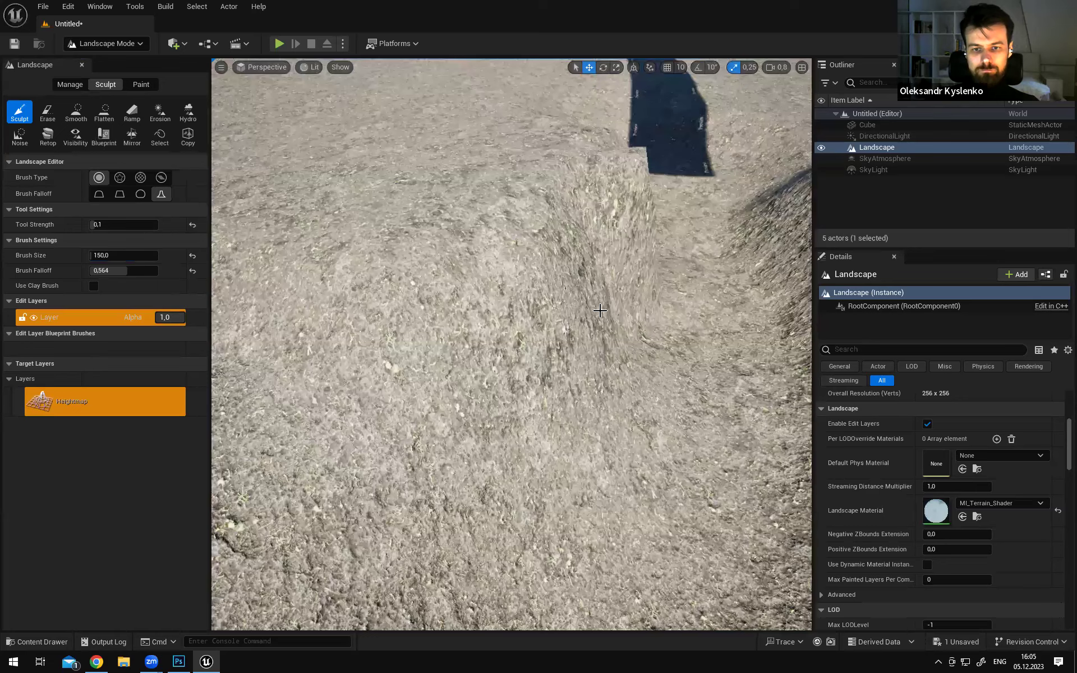
pyautogui.moveTo(600, 311); pyautogui.dragTo(612, 288, button='right')
pyautogui.moveTo(616, 332)
pyautogui.mouseDown(button='right')
pyautogui.moveTo(630, 321)
pyautogui.moveTo(639, 334)
pyautogui.moveTo(629, 339)
pyautogui.mouseUp(button='right')
pyautogui.keyDown('alt'); pyautogui.moveTo(628, 339); pyautogui.dragTo(595, 314); pyautogui.keyUp('alt')
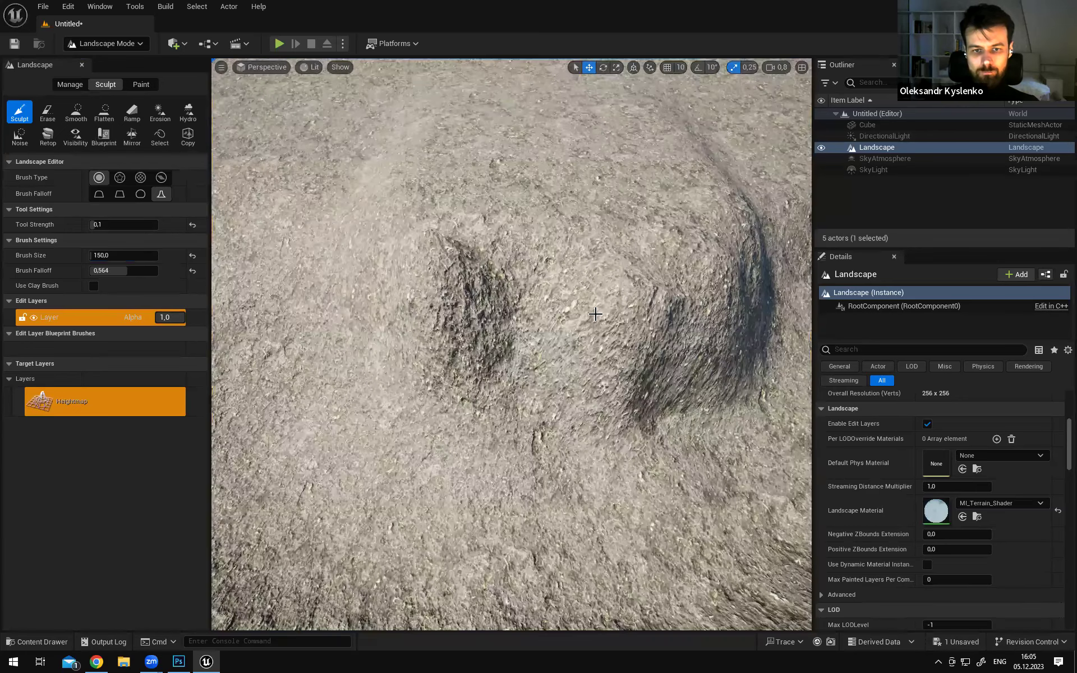
pyautogui.keyDown('alt'); pyautogui.moveTo(653, 271); pyautogui.dragTo(683, 224); pyautogui.keyUp('alt')
pyautogui.keyDown('alt'); pyautogui.moveTo(467, 211); pyautogui.dragTo(450, 162); pyautogui.keyUp('alt')
pyautogui.moveTo(510, 239)
pyautogui.keyDown('alt'); pyautogui.mouseDown()
pyautogui.moveTo(515, 225)
pyautogui.moveTo(676, 255)
pyautogui.mouseUp(); pyautogui.keyUp('alt')
pyautogui.moveTo(673, 252); pyautogui.dragTo(427, 313, button='right')
pyautogui.keyDown('alt'); pyautogui.moveTo(517, 323); pyautogui.dragTo(645, 360); pyautogui.keyUp('alt')
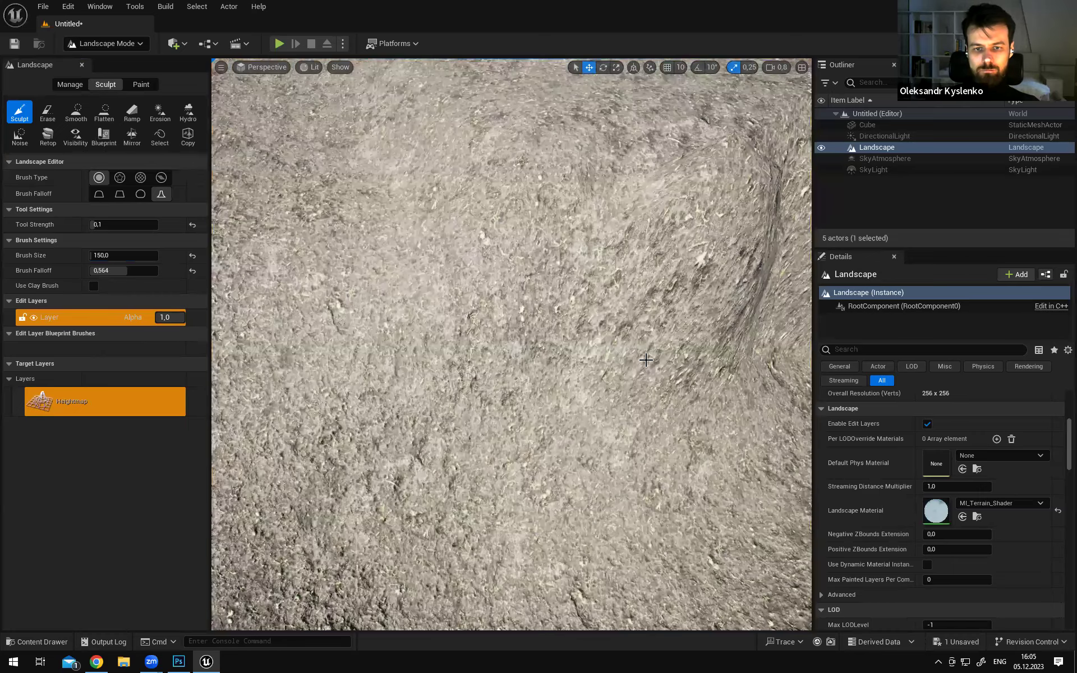
pyautogui.moveTo(645, 360); pyautogui.dragTo(645, 314, button='right')
pyautogui.moveTo(643, 403)
pyautogui.mouseDown(button='right')
pyautogui.moveTo(561, 392)
pyautogui.moveTo(553, 411)
pyautogui.mouseUp(button='right')
# Sculpt raised rocky edges along the steep canyon wall opposite the Preview shadow, using the size 150 brush
pyautogui.moveTo(603, 363); pyautogui.dragTo(610, 332)
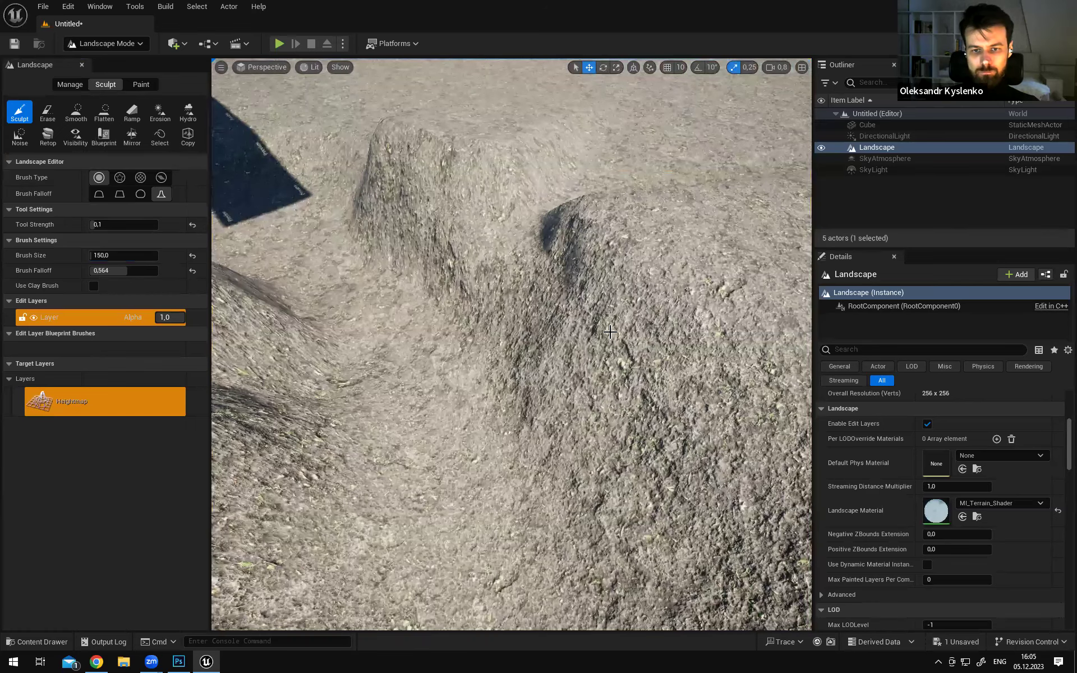
pyautogui.moveTo(573, 301); pyautogui.dragTo(578, 299, button='right')
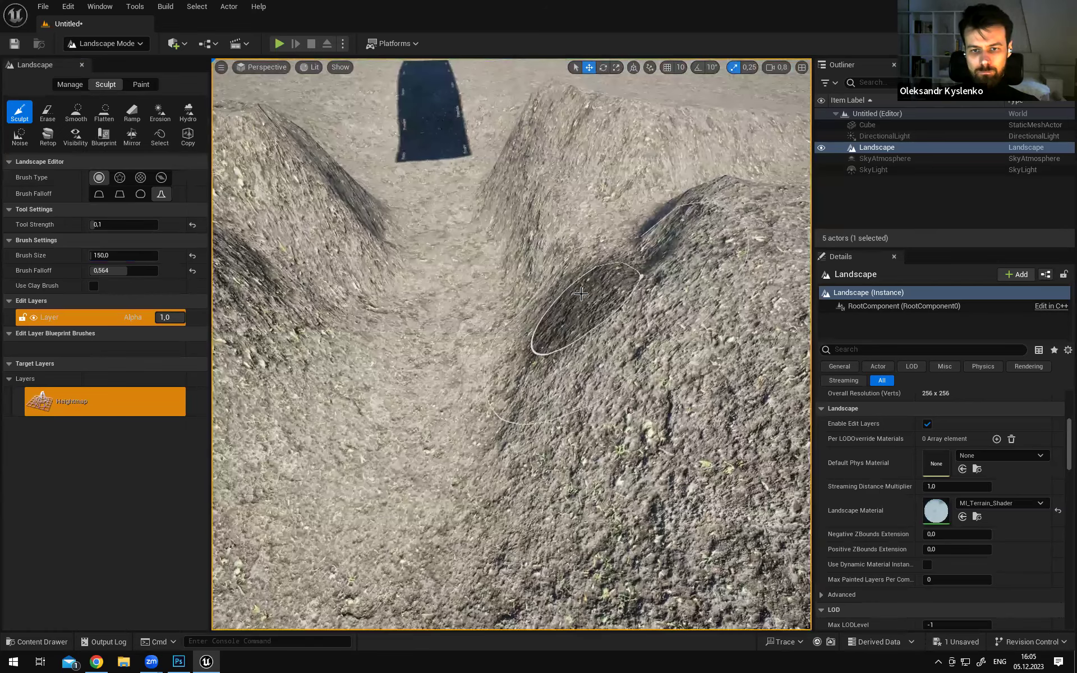
pyautogui.moveTo(581, 290); pyautogui.dragTo(646, 275)
pyautogui.moveTo(573, 290)
pyautogui.mouseDown(button='right')
pyautogui.moveTo(565, 275)
pyautogui.moveTo(567, 344)
pyautogui.mouseUp(button='right')
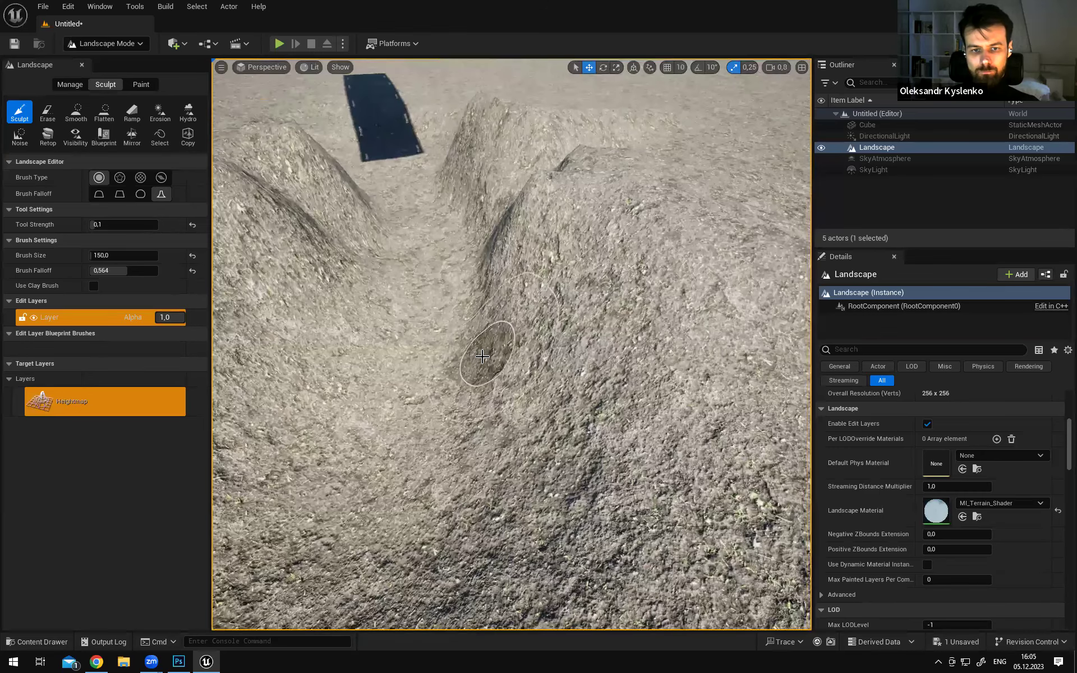
pyautogui.moveTo(479, 371)
pyautogui.mouseDown()
pyautogui.moveTo(517, 317)
pyautogui.moveTo(504, 306)
pyautogui.mouseUp()
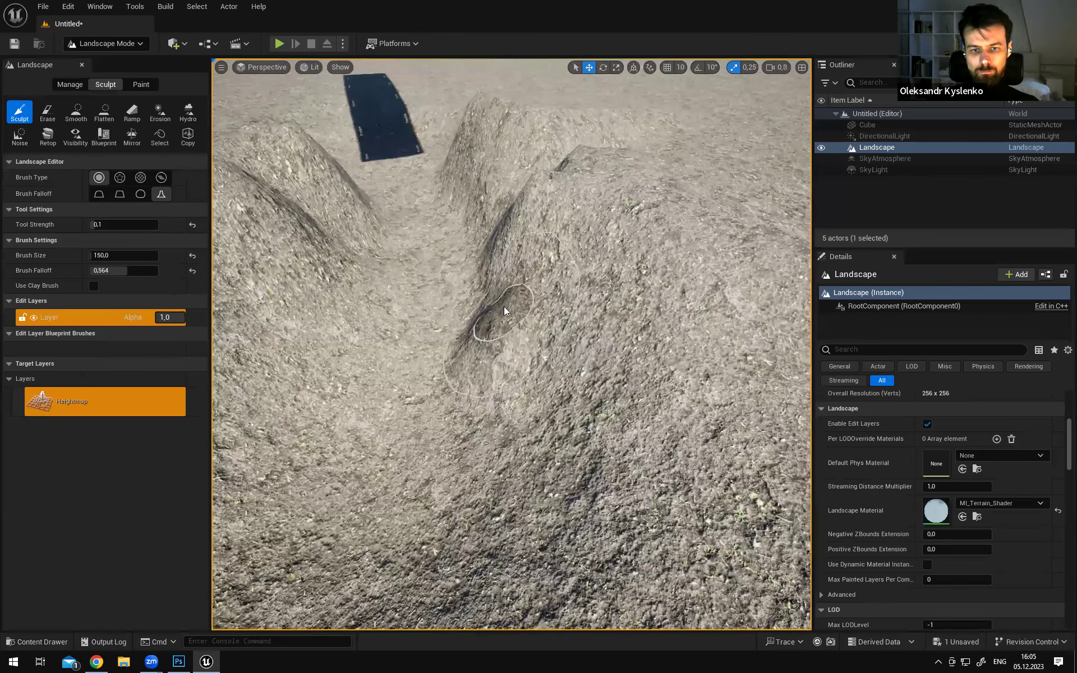
# Sculpt a raised edge on the steep canyon wall with the size 150 brush
pyautogui.moveTo(605, 332)
pyautogui.mouseDown(button='right')
pyautogui.moveTo(609, 317)
pyautogui.moveTo(619, 337)
pyautogui.moveTo(598, 320)
pyautogui.moveTo(590, 329)
pyautogui.moveTo(594, 314)
pyautogui.mouseUp(button='right')
pyautogui.moveTo(571, 273)
pyautogui.mouseDown()
pyautogui.moveTo(591, 284)
pyautogui.moveTo(587, 300)
pyautogui.moveTo(541, 259)
pyautogui.mouseUp()
pyautogui.moveTo(541, 259); pyautogui.dragTo(540, 257, button='right')
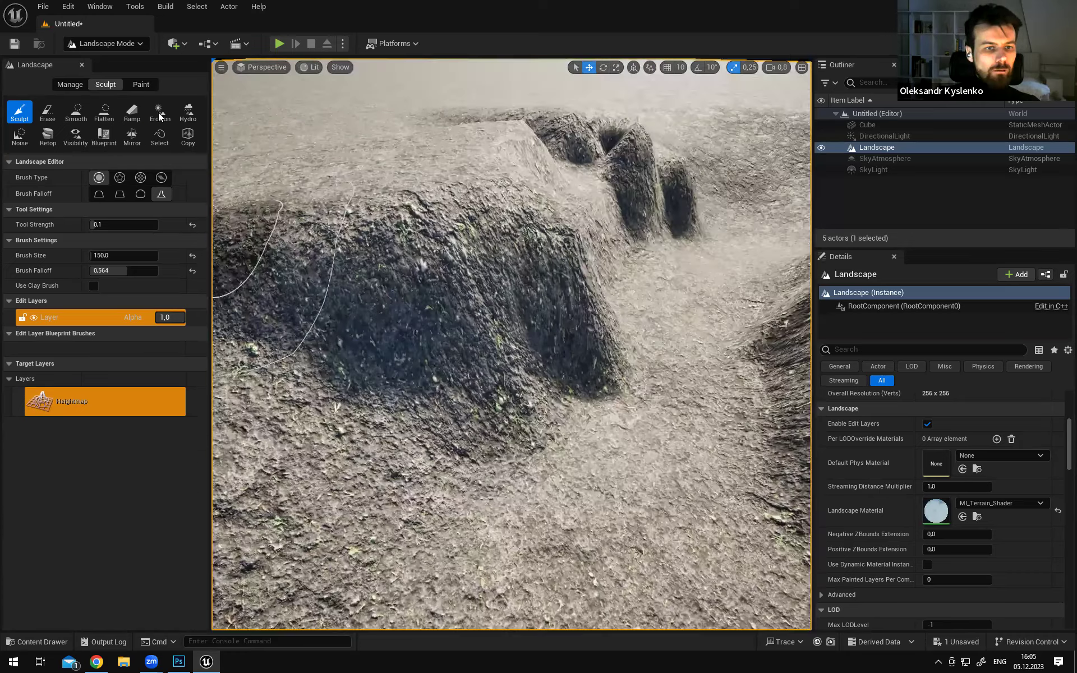
# Erode the upper edge of the steep canyon wall with the Erosion tool at brush size 150
pyautogui.click(159, 114)
pyautogui.moveTo(442, 186)
pyautogui.mouseDown()
pyautogui.moveTo(500, 206)
pyautogui.moveTo(408, 192)
pyautogui.moveTo(483, 199)
pyautogui.mouseUp()
pyautogui.moveTo(483, 199)
pyautogui.mouseDown(button='right')
pyautogui.moveTo(484, 191)
pyautogui.moveTo(485, 228)
pyautogui.mouseUp(button='right')
pyautogui.moveTo(560, 208)
pyautogui.mouseDown()
pyautogui.moveTo(594, 198)
pyautogui.moveTo(594, 184)
pyautogui.moveTo(578, 196)
pyautogui.mouseUp()
pyautogui.moveTo(585, 172); pyautogui.dragTo(508, 168, button='right')
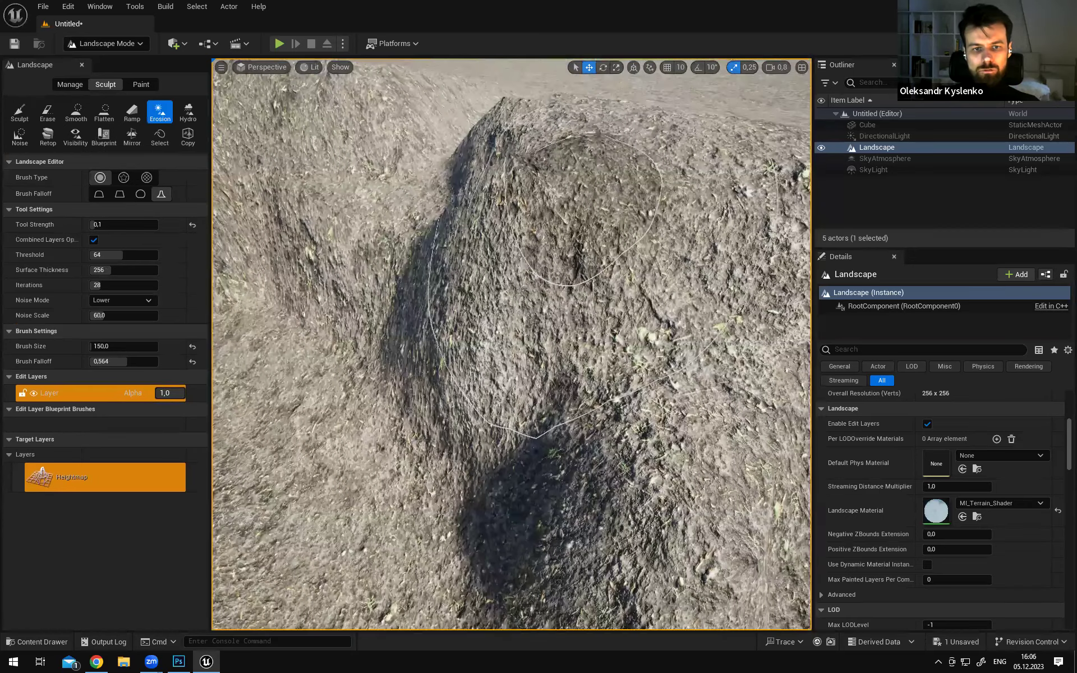
# Sculpt the rim of the eroded ridge higher with the size 150 brush
pyautogui.moveTo(432, 234)
pyautogui.mouseDown(button='right')
pyautogui.moveTo(478, 234)
pyautogui.moveTo(527, 280)
pyautogui.mouseUp(button='right')
pyautogui.click(19, 112)
pyautogui.moveTo(496, 265); pyautogui.dragTo(522, 259)
pyautogui.moveTo(522, 259); pyautogui.dragTo(527, 244, button='right')
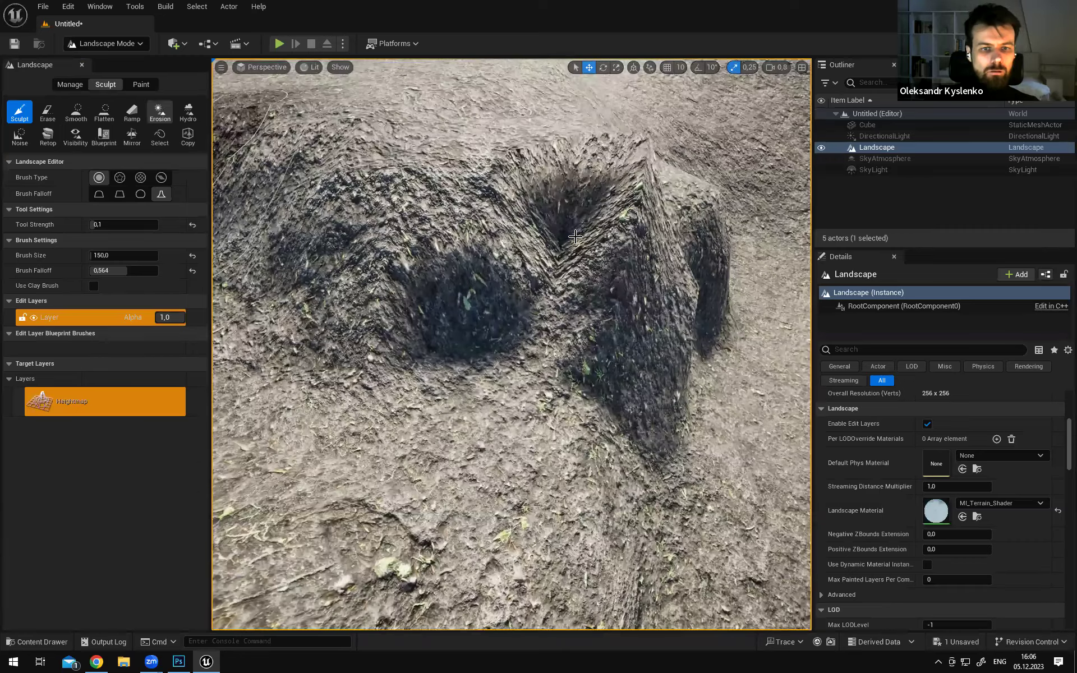
# Flatten the sharp peak and hollow between the grooves of the ridge with the size 150 brush
pyautogui.click(104, 114)
pyautogui.moveTo(574, 250); pyautogui.dragTo(574, 263, button='right')
pyautogui.moveTo(573, 250)
pyautogui.mouseDown()
pyautogui.moveTo(586, 287)
pyautogui.moveTo(613, 276)
pyautogui.mouseUp()
pyautogui.moveTo(613, 276); pyautogui.dragTo(623, 269, button='right')
# Erode the flattened part of the ridge with the Erosion tool
pyautogui.moveTo(455, 252)
pyautogui.mouseDown(button='right')
pyautogui.moveTo(485, 219)
pyautogui.moveTo(492, 265)
pyautogui.moveTo(462, 249)
pyautogui.mouseUp(button='right')
pyautogui.click(160, 112)
pyautogui.moveTo(462, 249); pyautogui.dragTo(476, 249)
pyautogui.moveTo(480, 249); pyautogui.dragTo(510, 226, button='right')
# Flatten the remaining bumps along the top of the canyon wall
pyautogui.click(104, 112)
pyautogui.moveTo(528, 274); pyautogui.dragTo(529, 276)
pyautogui.moveTo(529, 276)
pyautogui.mouseDown(button='right')
pyautogui.moveTo(589, 269)
pyautogui.moveTo(600, 312)
pyautogui.moveTo(594, 291)
pyautogui.moveTo(622, 314)
pyautogui.mouseUp(button='right')
pyautogui.moveTo(621, 314); pyautogui.dragTo(624, 321)
pyautogui.moveTo(624, 341)
pyautogui.mouseDown(button='right')
pyautogui.moveTo(643, 291)
pyautogui.moveTo(624, 276)
pyautogui.mouseUp(button='right')
pyautogui.moveTo(501, 274); pyautogui.dragTo(619, 171, button='right')
# Switch to Selection mode and rotate the DirectionalLight to a Y rotation of about -8.27° for low sunlight
pyautogui.click(107, 43)
pyautogui.click(108, 64)
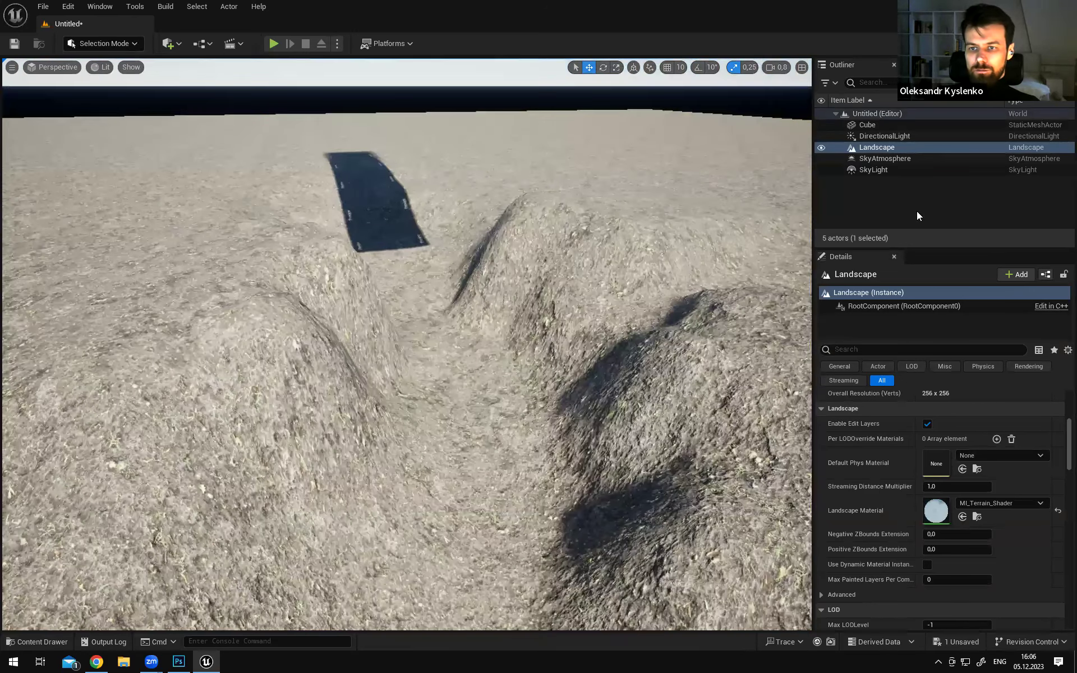
pyautogui.click(863, 136)
pyautogui.moveTo(539, 281); pyautogui.dragTo(404, 196, button='right')
pyautogui.moveTo(511, 214); pyautogui.dragTo(510, 252, button='right')
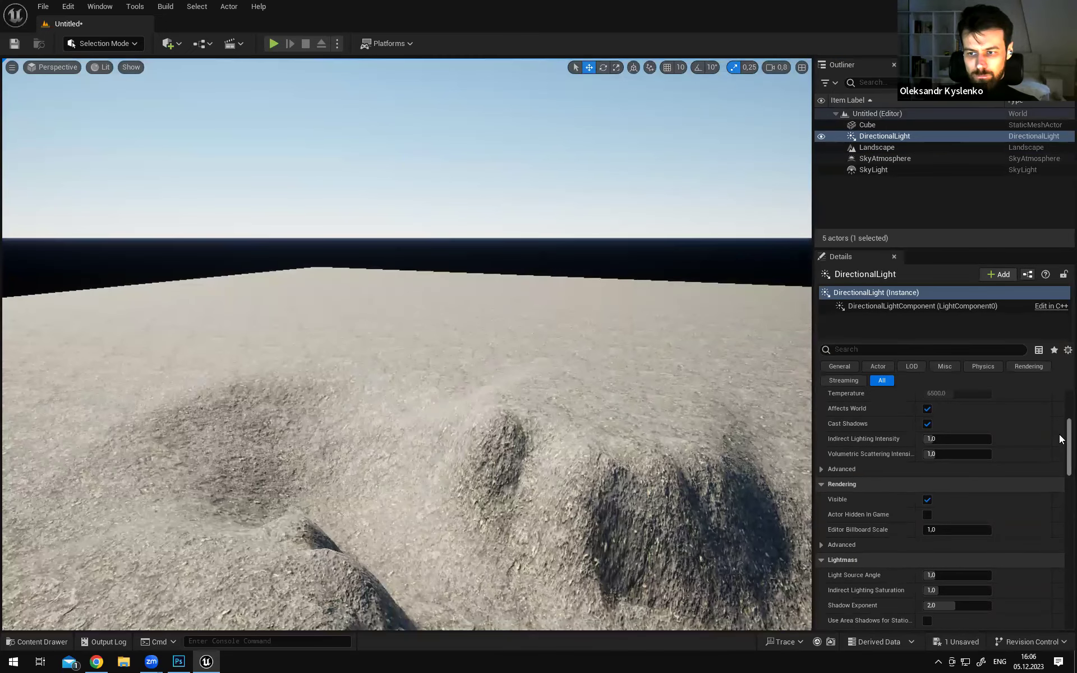
pyautogui.moveTo(1067, 436); pyautogui.dragTo(1067, 405)
pyautogui.moveTo(611, 286); pyautogui.dragTo(616, 247, button='right')
pyautogui.scroll(-5, 619, 301)
pyautogui.moveTo(619, 300); pyautogui.dragTo(560, 322, button='right')
pyautogui.scroll(3, 554, 272)
pyautogui.press('e')
pyautogui.moveTo(604, 334); pyautogui.dragTo(494, 277)
pyautogui.moveTo(574, 297); pyautogui.dragTo(561, 234, button='right')
pyautogui.press('w')
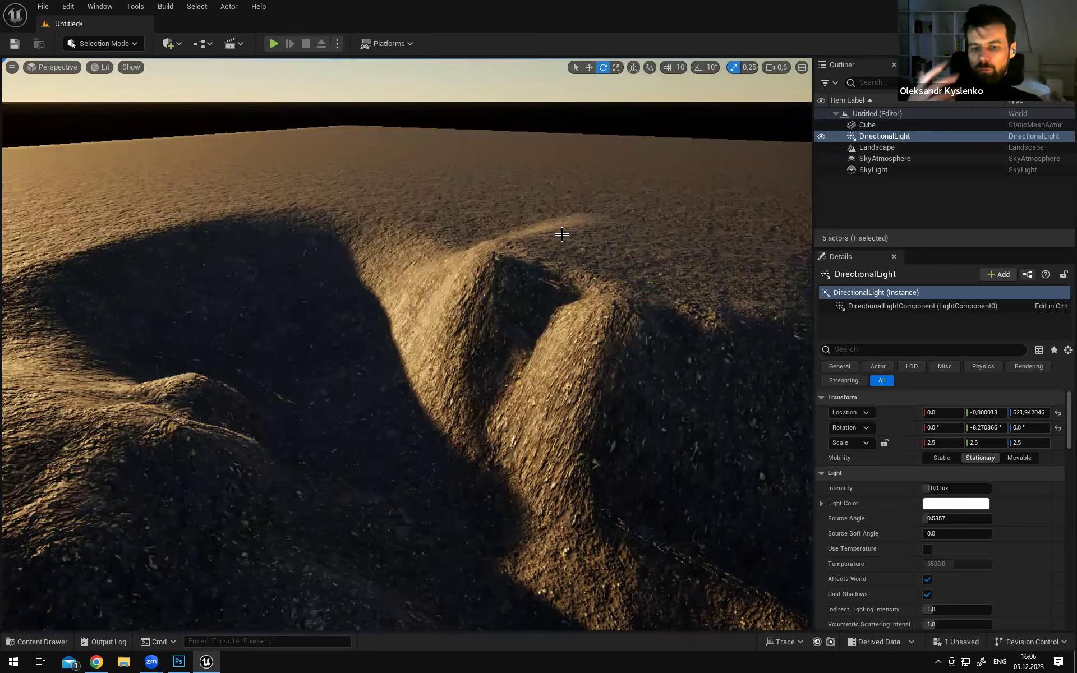
# Rotate the DirectionalLight to about 0.24°, -21.31° and -1.64° so the sun stands higher over the canyon
pyautogui.moveTo(572, 261); pyautogui.dragTo(572, 262, button='right')
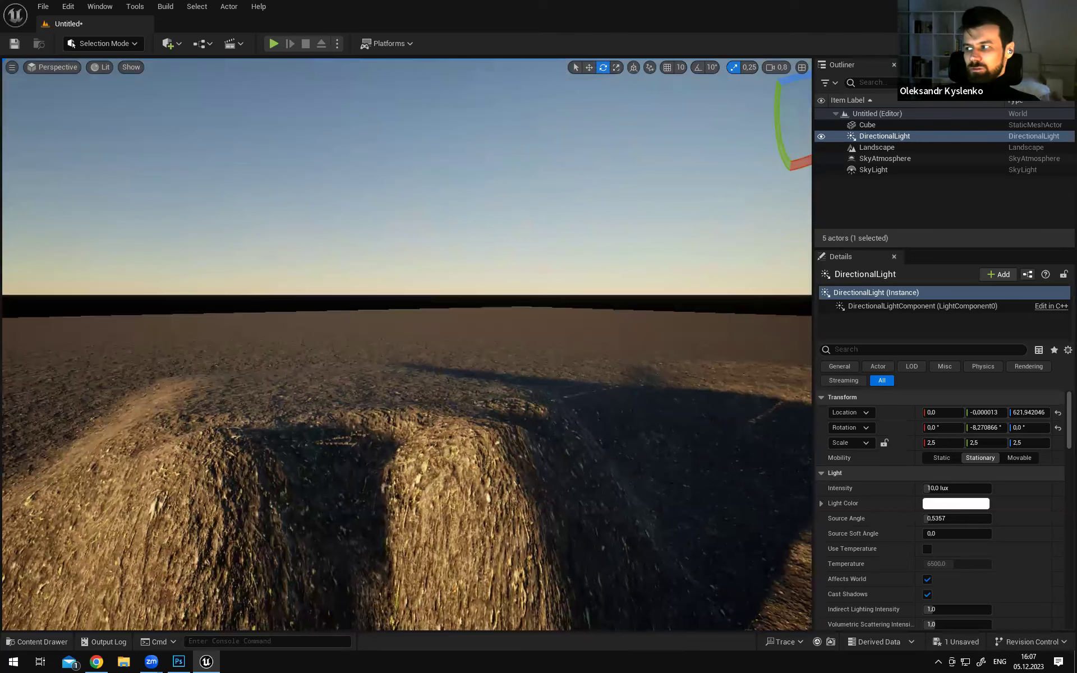
pyautogui.moveTo(491, 326); pyautogui.dragTo(491, 325, button='right')
pyautogui.moveTo(559, 301); pyautogui.dragTo(559, 301, button='right')
pyautogui.moveTo(559, 301); pyautogui.dragTo(610, 305)
pyautogui.moveTo(497, 296); pyautogui.dragTo(497, 296, button='right')
pyautogui.moveTo(570, 283); pyautogui.dragTo(570, 282, button='right')
pyautogui.moveTo(634, 346); pyautogui.dragTo(625, 359)
pyautogui.moveTo(287, 184); pyautogui.dragTo(287, 184, button='right')
# Switch back to Landscape mode and play the level in the editor from the ridge beside the canyon
pyautogui.click(97, 43)
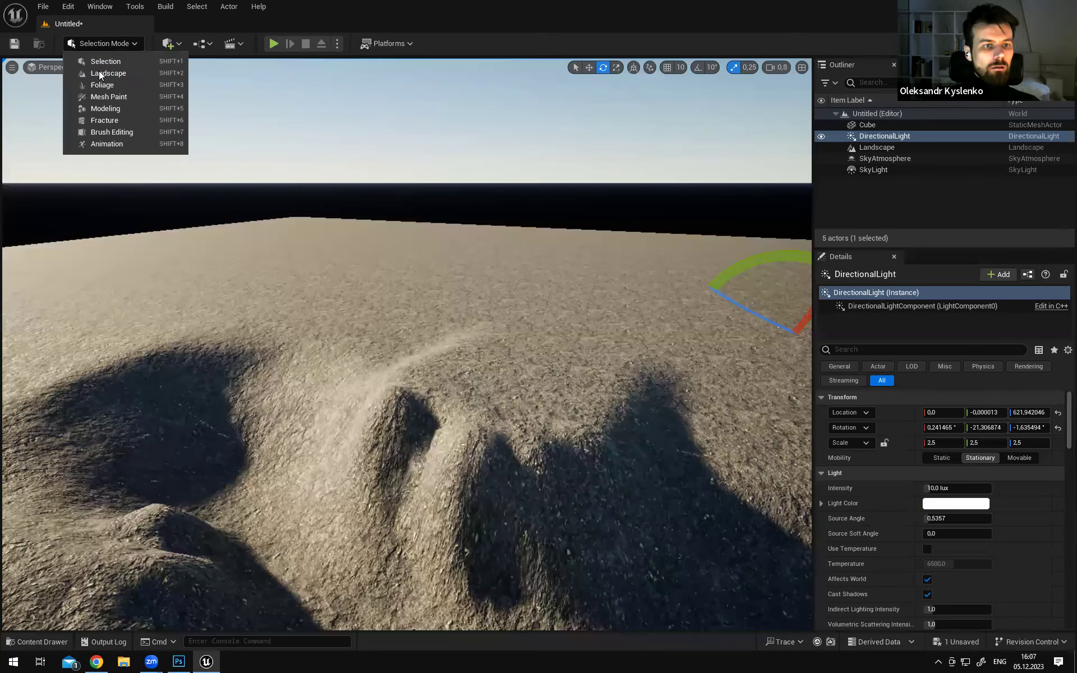
pyautogui.click(107, 73)
pyautogui.moveTo(473, 310); pyautogui.dragTo(473, 310, button='right')
pyautogui.click(281, 47)
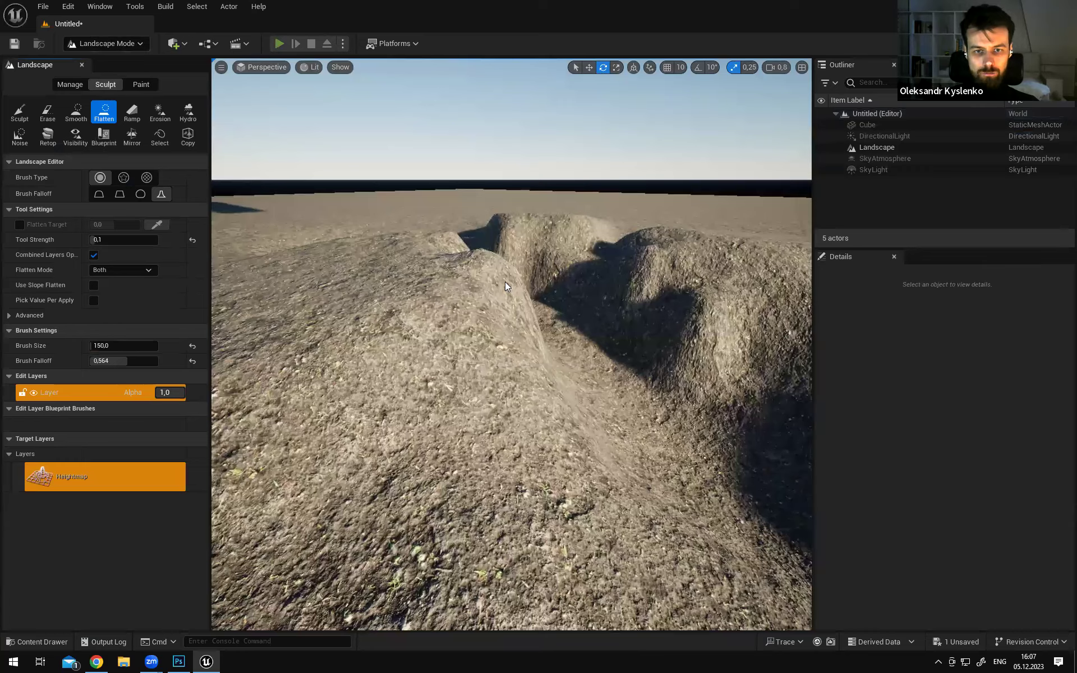
pyautogui.hotkey('alt', 'p')
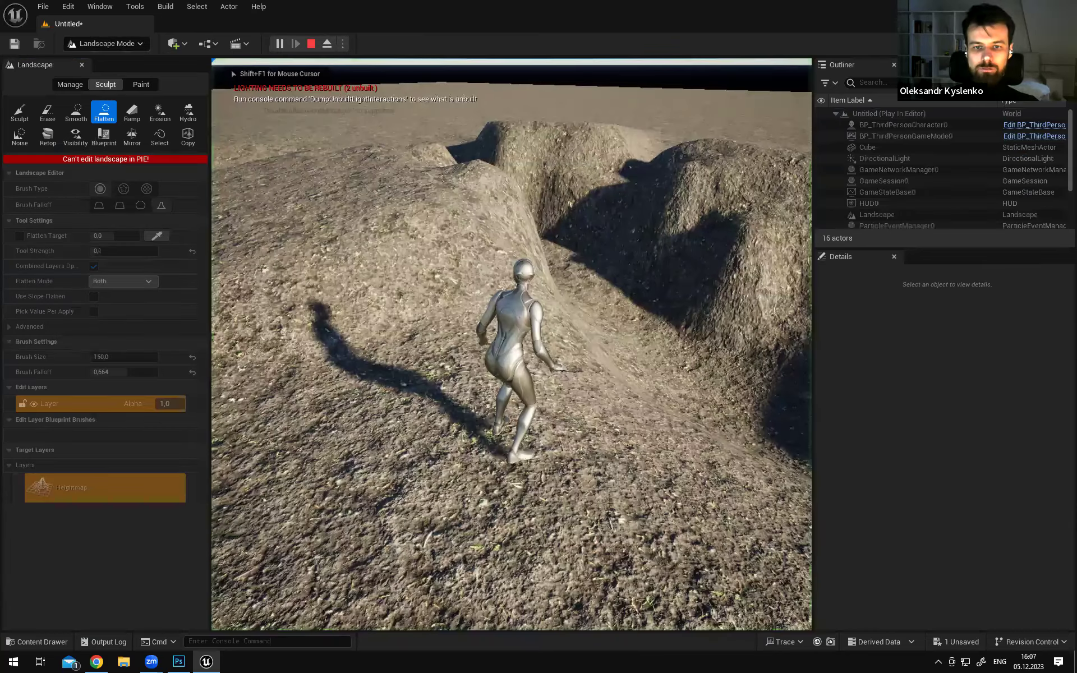
# Run the character through the canyon in full screen to examine the walls from ground level
pyautogui.press('F11')
pyautogui.click(538, 325)
pyautogui.press('w')
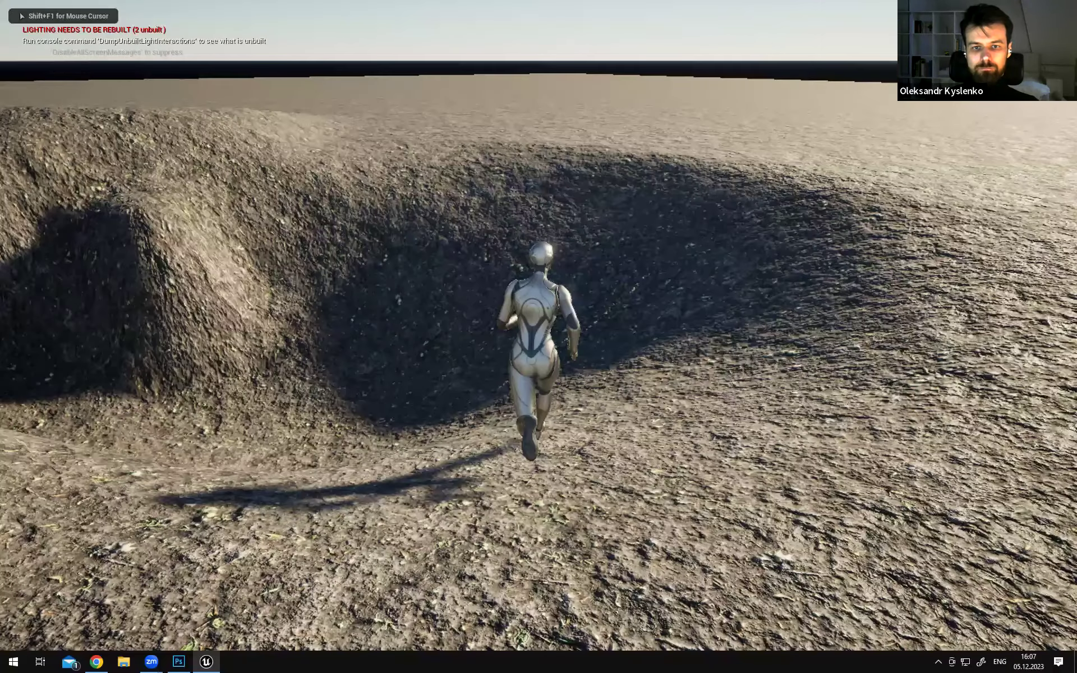
pyautogui.press('w')
pyautogui.press('w')
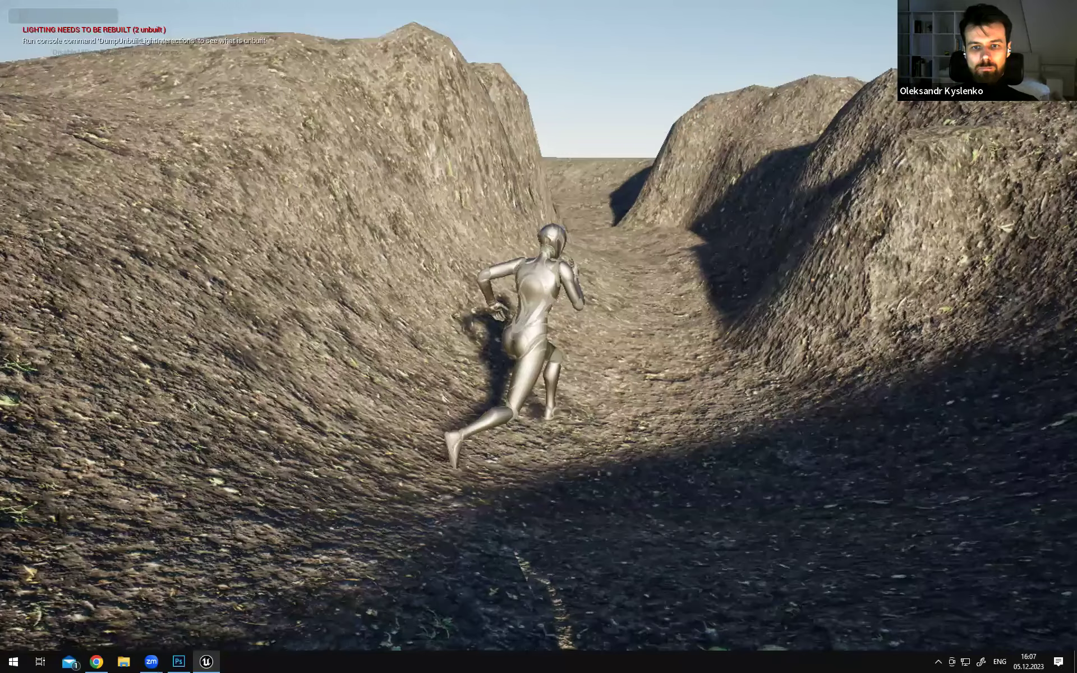
pyautogui.press('w')
pyautogui.press('w')
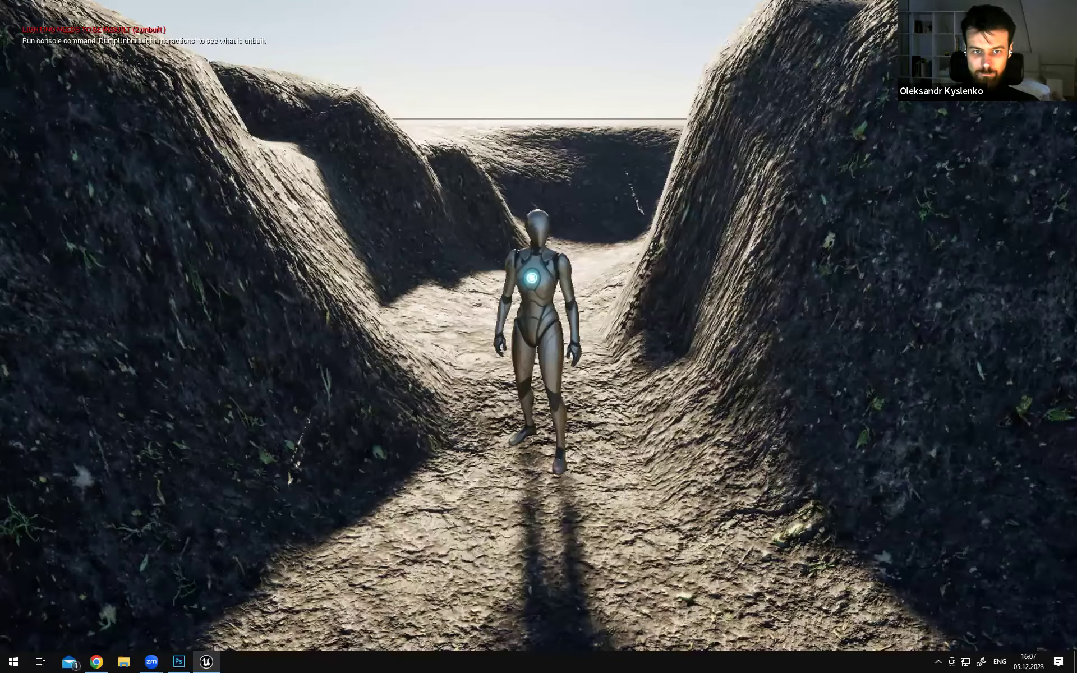
pyautogui.press('s')
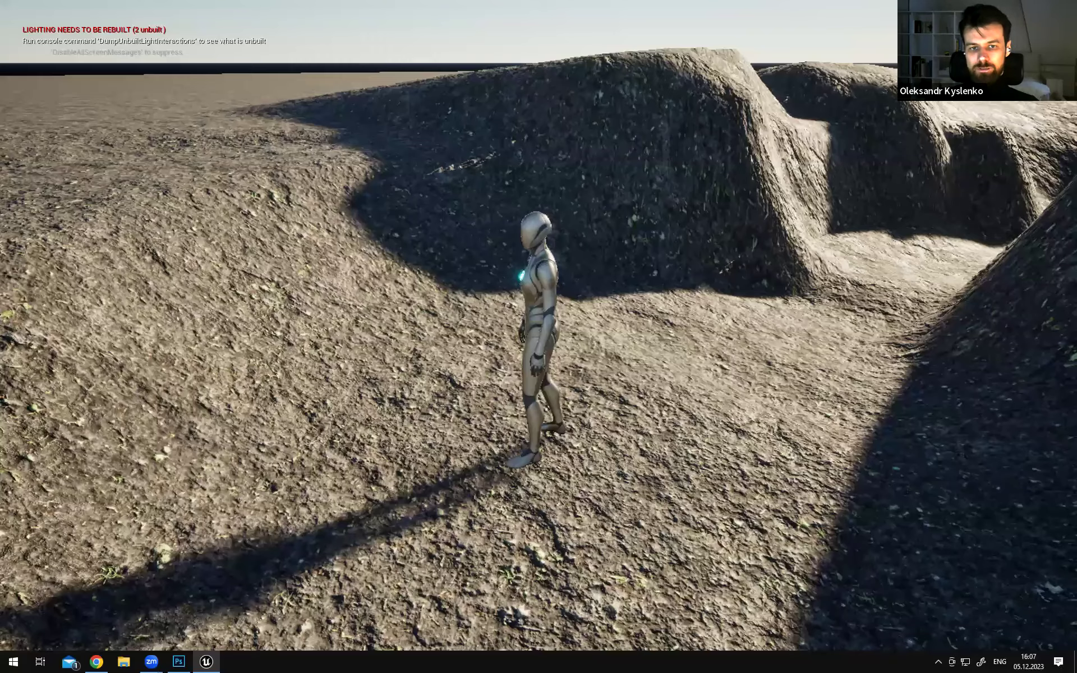
pyautogui.press('a')
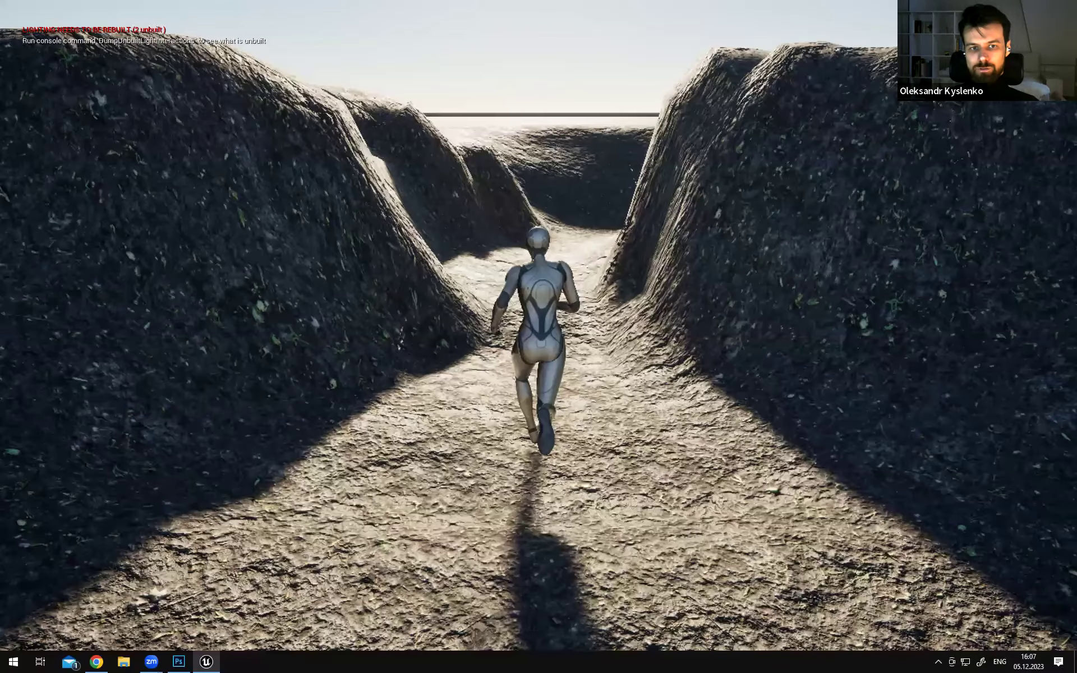
pyautogui.press('w')
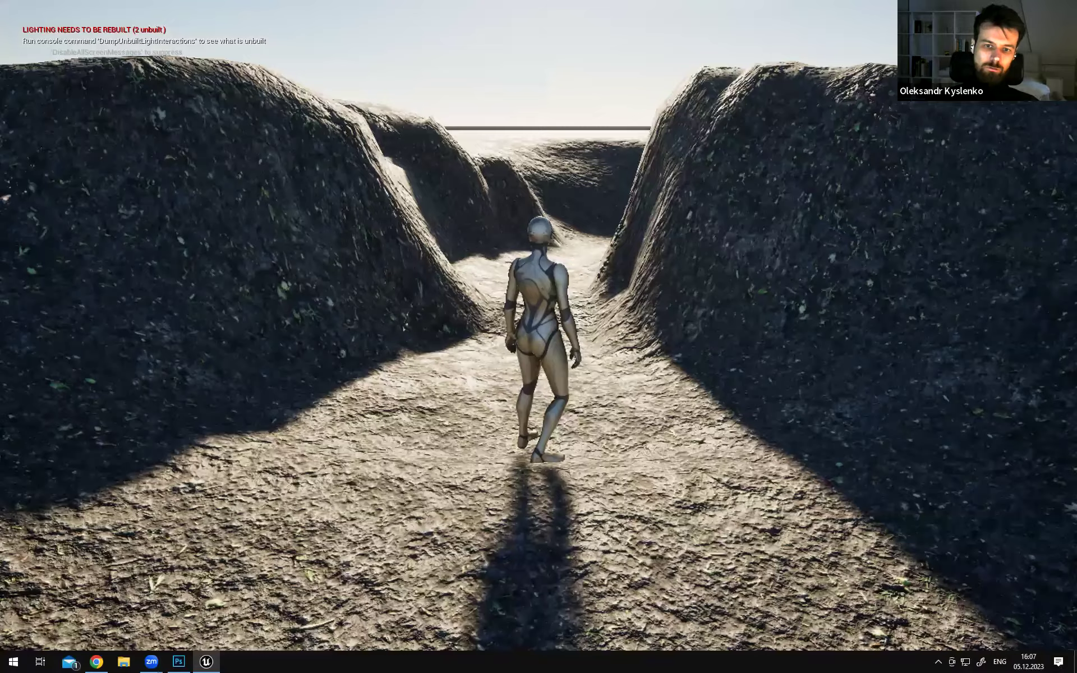
# Run the character along the top of the canyon ridge to examine the terrain, and stop the play session
pyautogui.press('w')
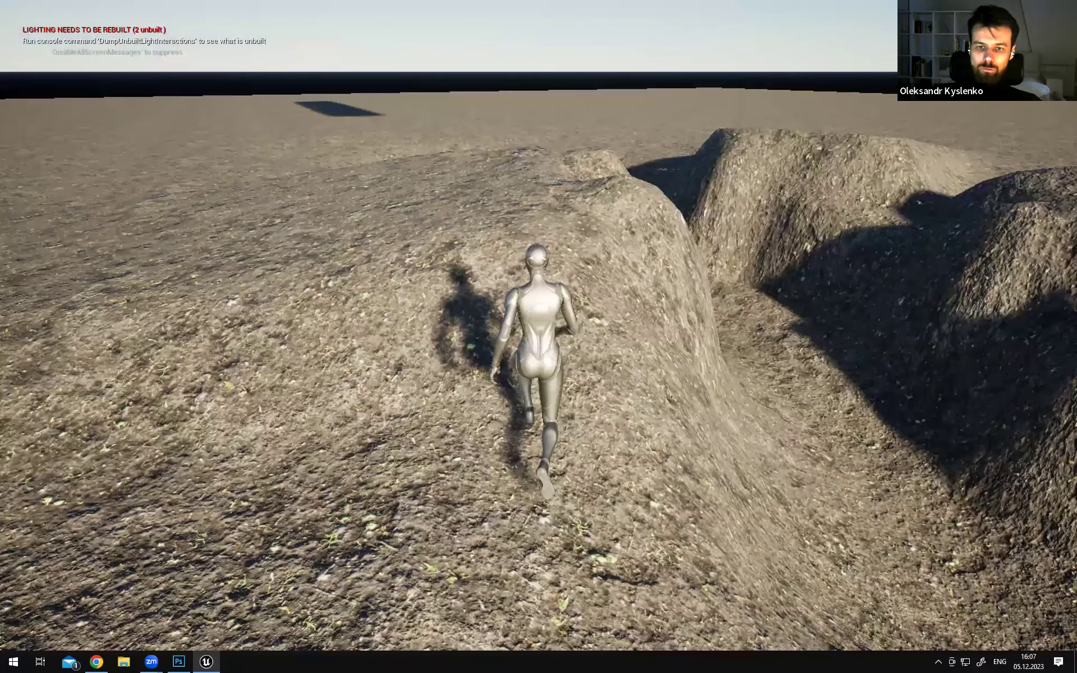
pyautogui.press('w')
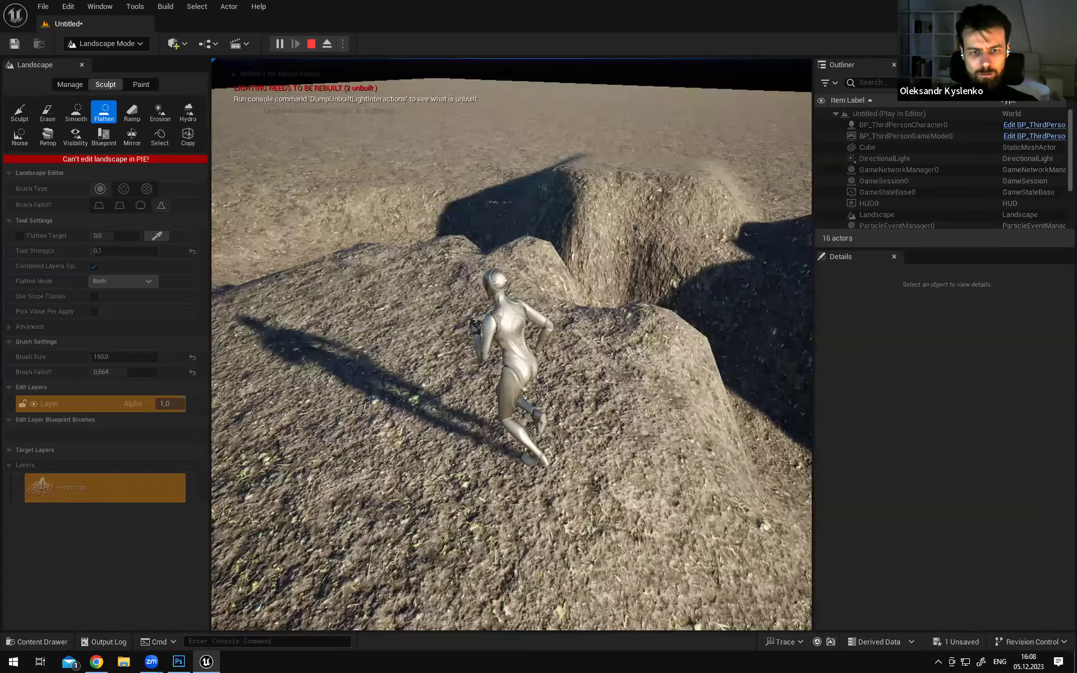
pyautogui.press('w')
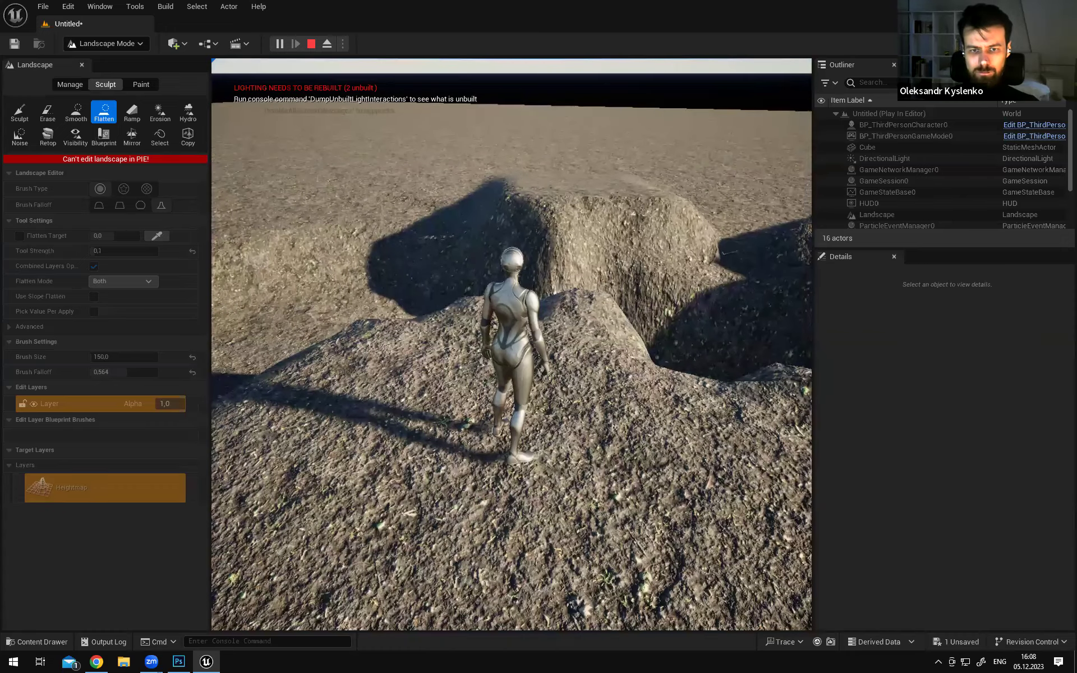
pyautogui.press('F11')
pyautogui.click(539, 336)
pyautogui.press('w')
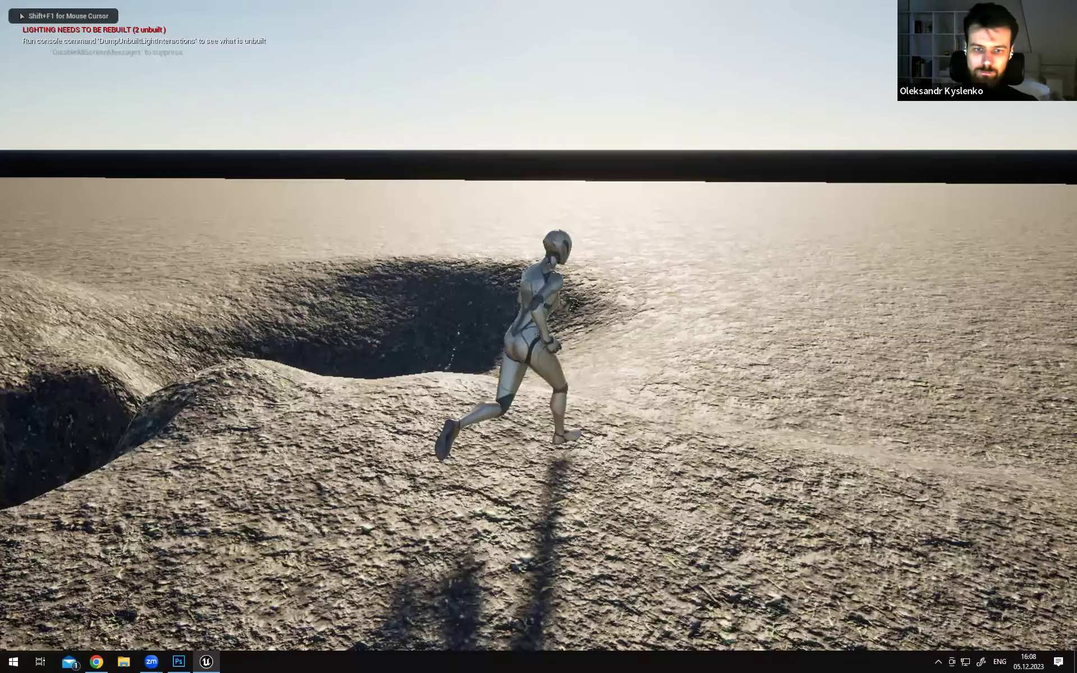
pyautogui.press('w')
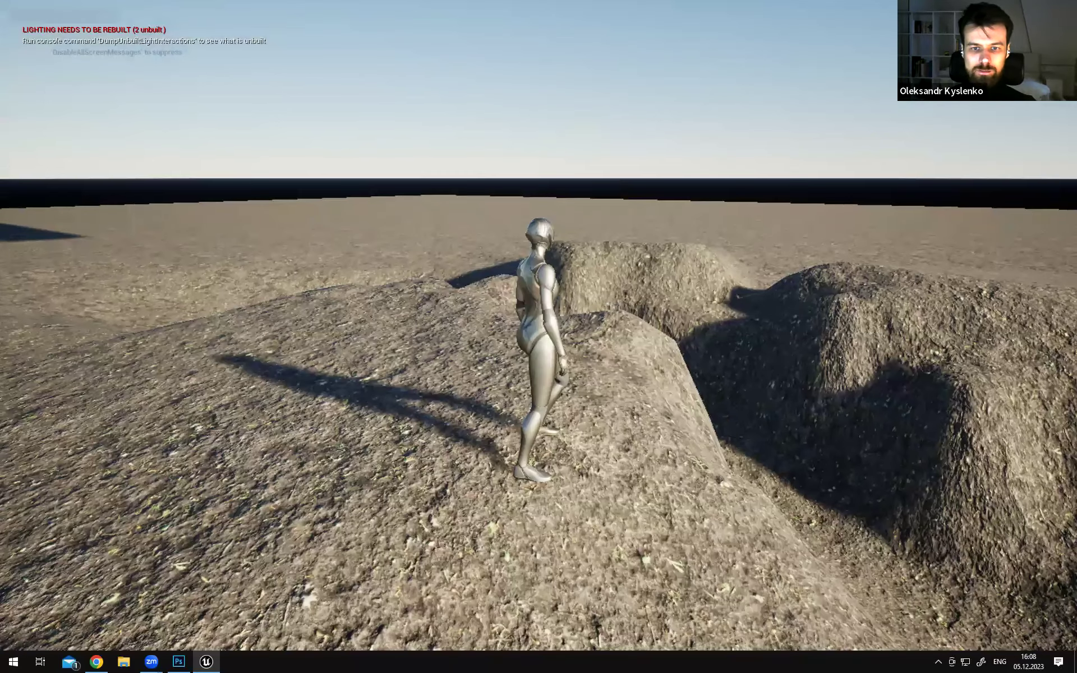
pyautogui.press('F11')
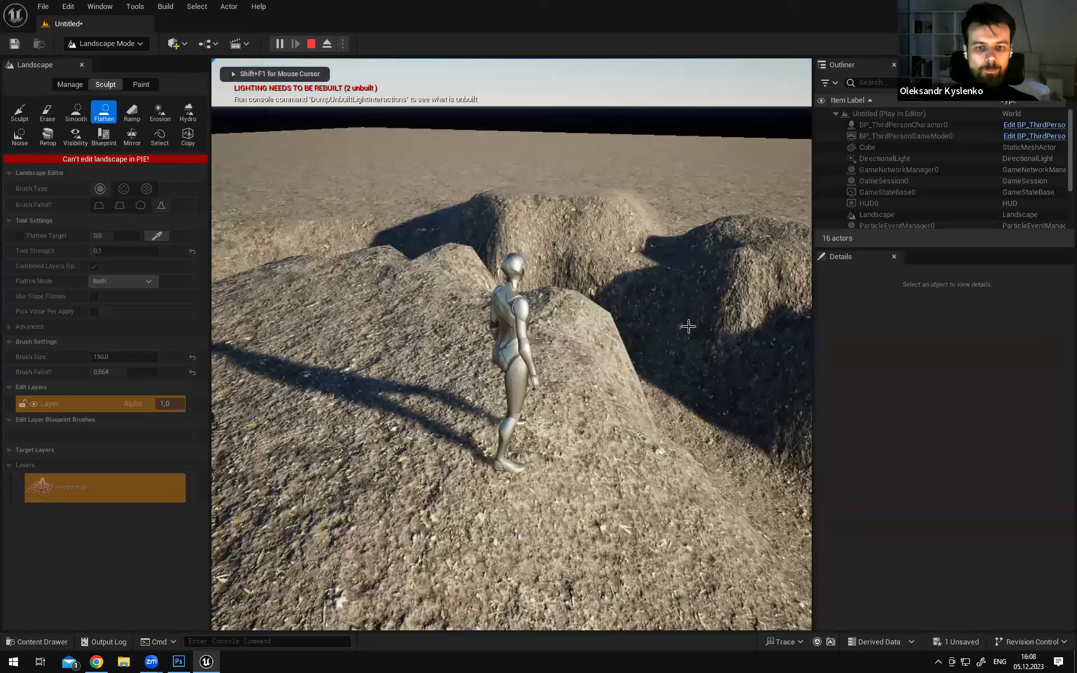
pyautogui.press('w')
pyautogui.press('Escape')
# Switch from Landscape mode to Foliage mode
pyautogui.moveTo(697, 345); pyautogui.dragTo(698, 384, button='right')
pyautogui.moveTo(679, 327)
pyautogui.mouseDown(button='right')
pyautogui.moveTo(609, 327)
pyautogui.moveTo(670, 339)
pyautogui.moveTo(717, 314)
pyautogui.mouseUp(button='right')
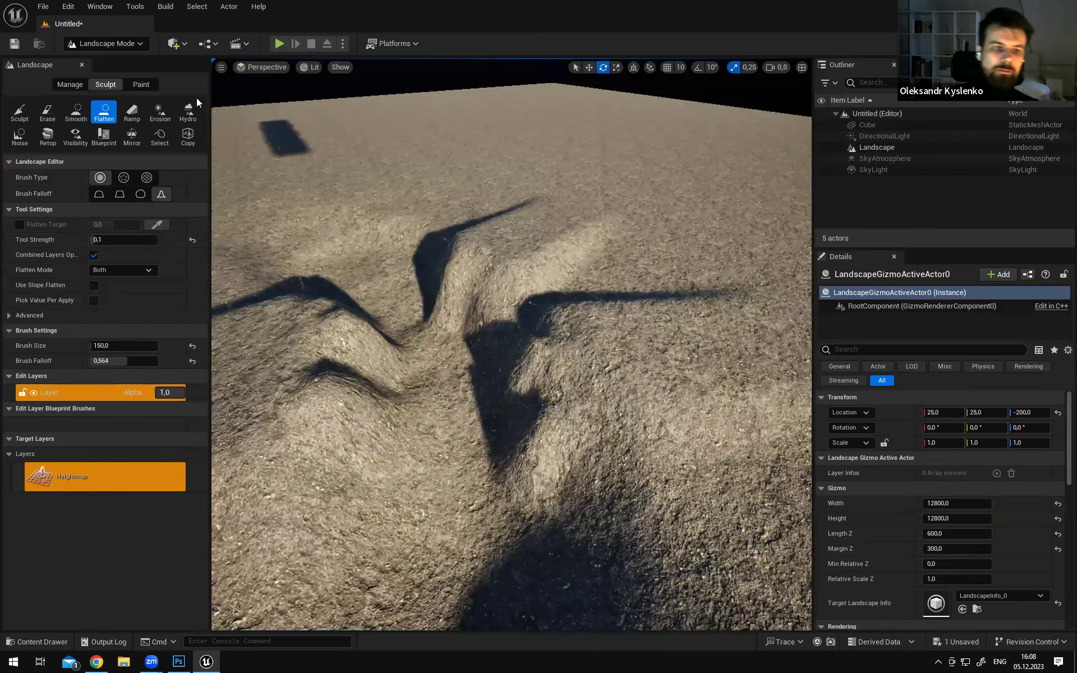
pyautogui.moveTo(527, 249); pyautogui.dragTo(501, 269, button='right')
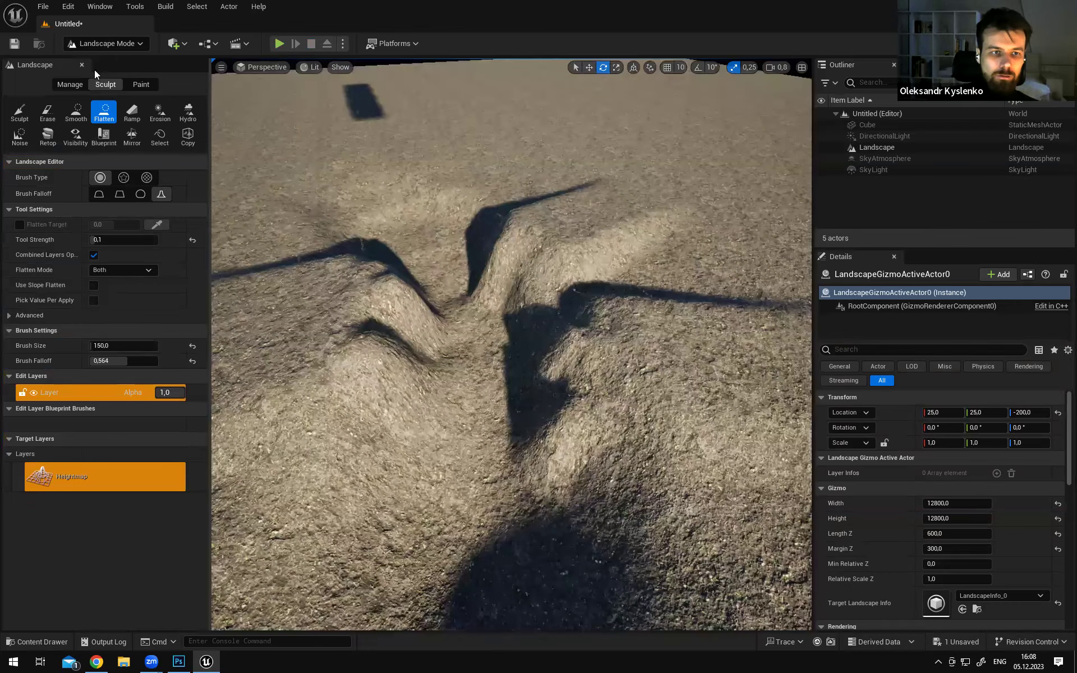
pyautogui.click(121, 44)
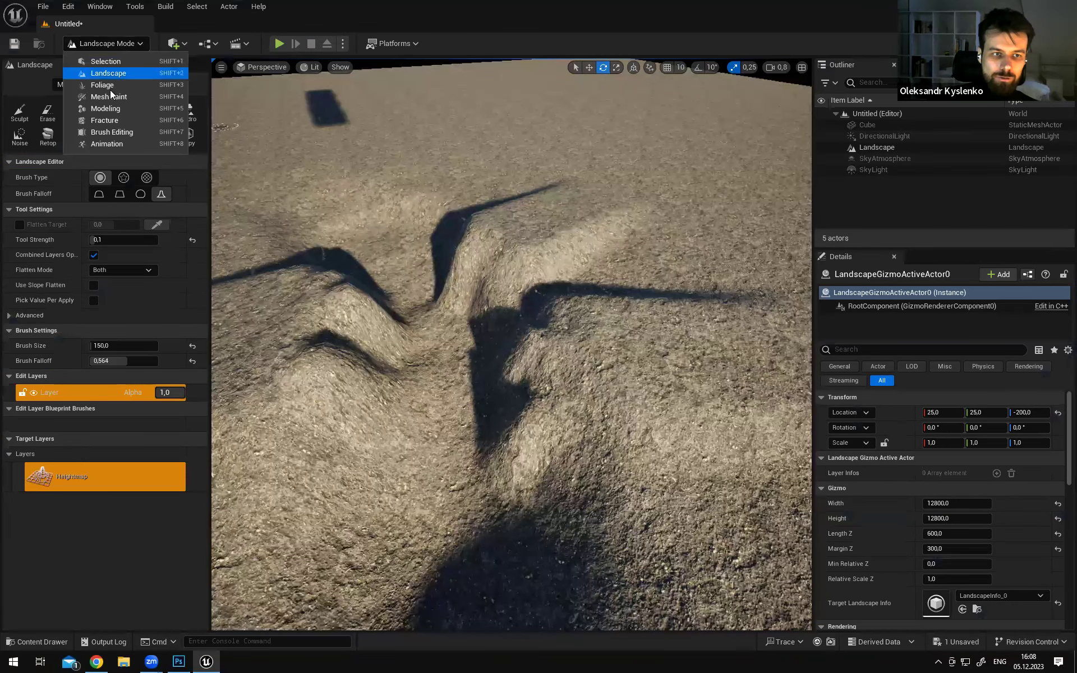
pyautogui.click(129, 45)
pyautogui.click(130, 46)
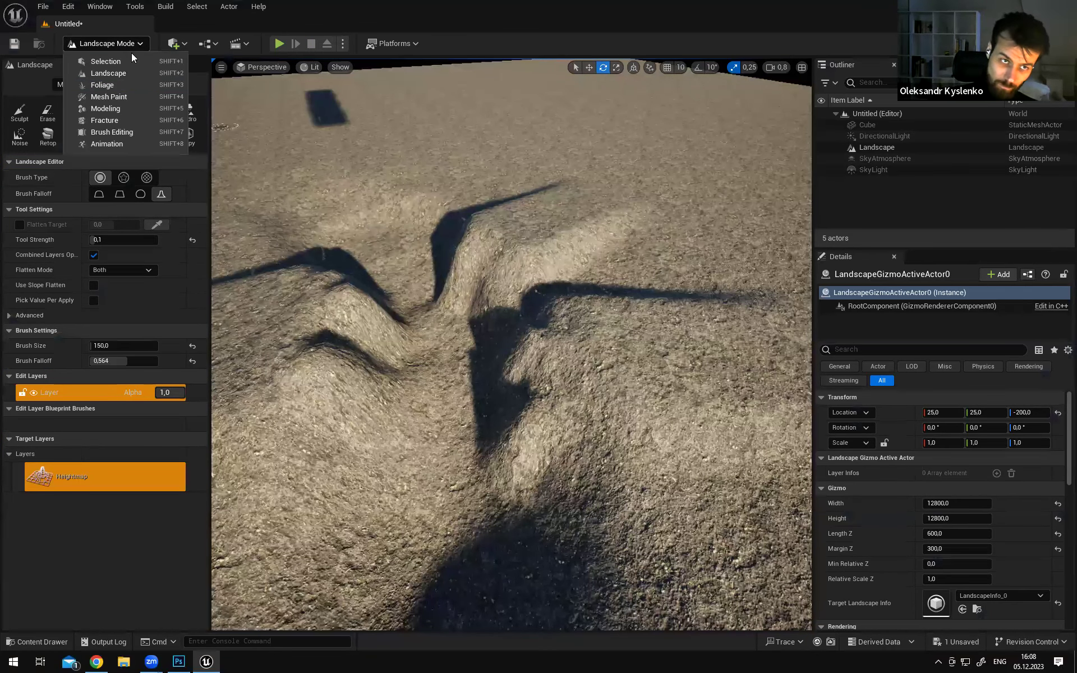
pyautogui.click(108, 85)
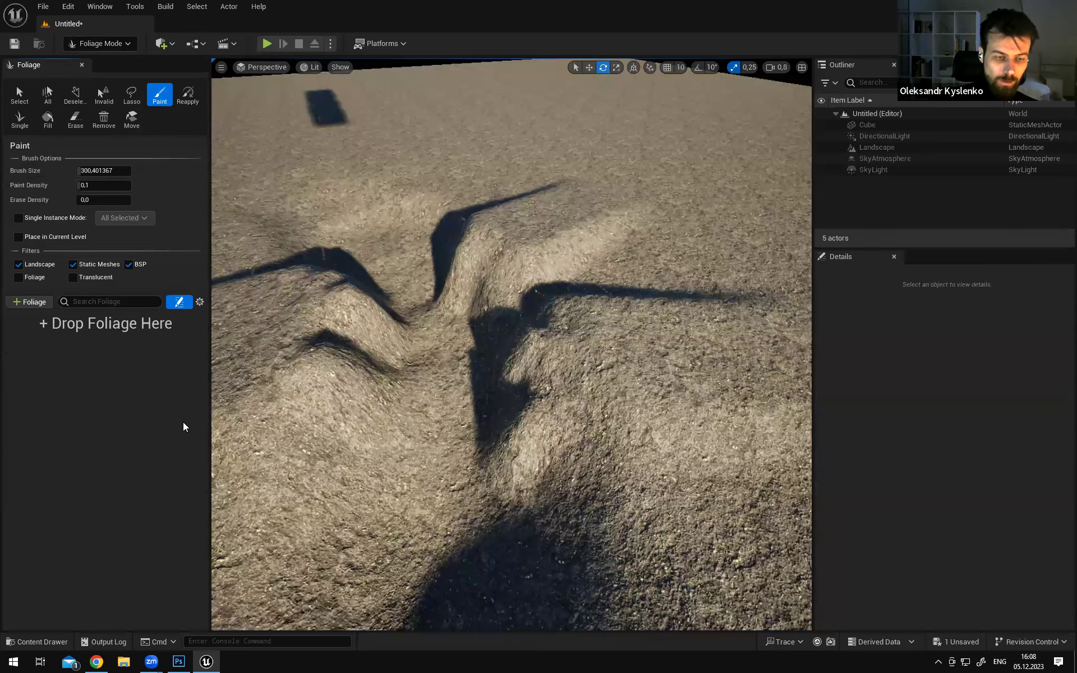
# Browse the project content to the Foliage folder inside Environment_Set/Environment and expand its subfolders
pyautogui.click(40, 645)
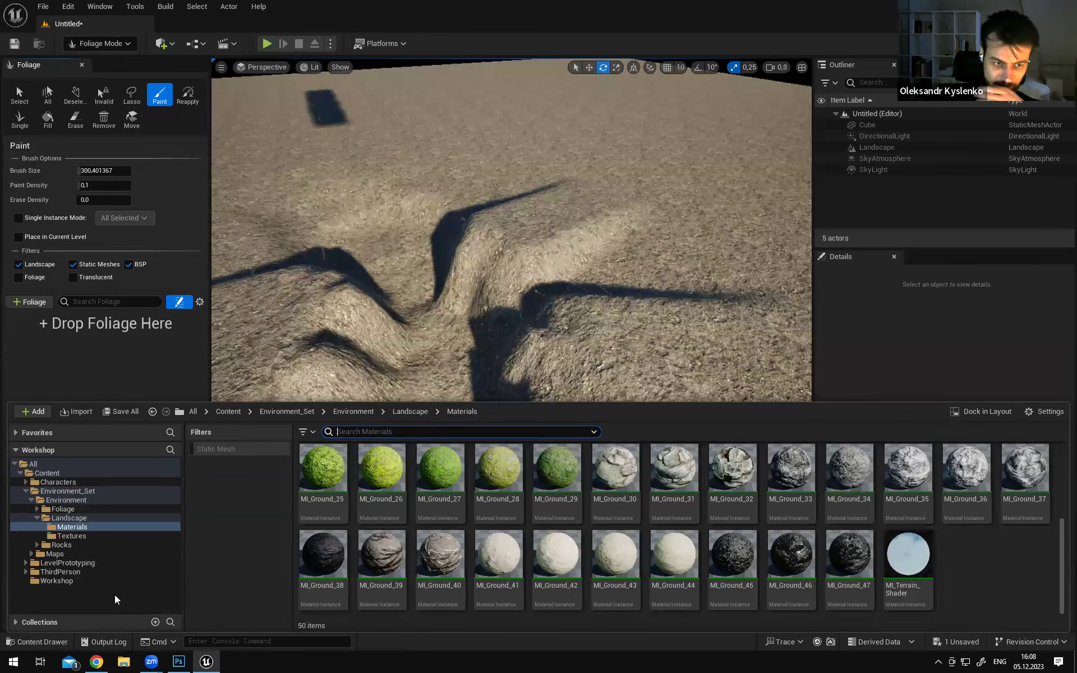
pyautogui.click(36, 517)
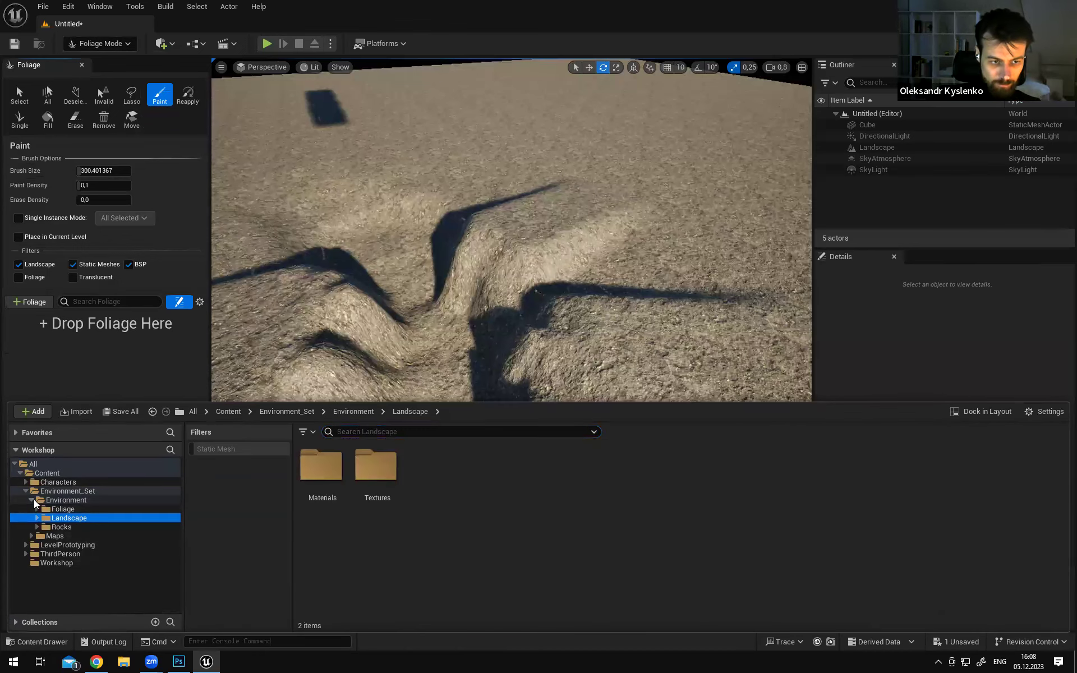
pyautogui.click(32, 500)
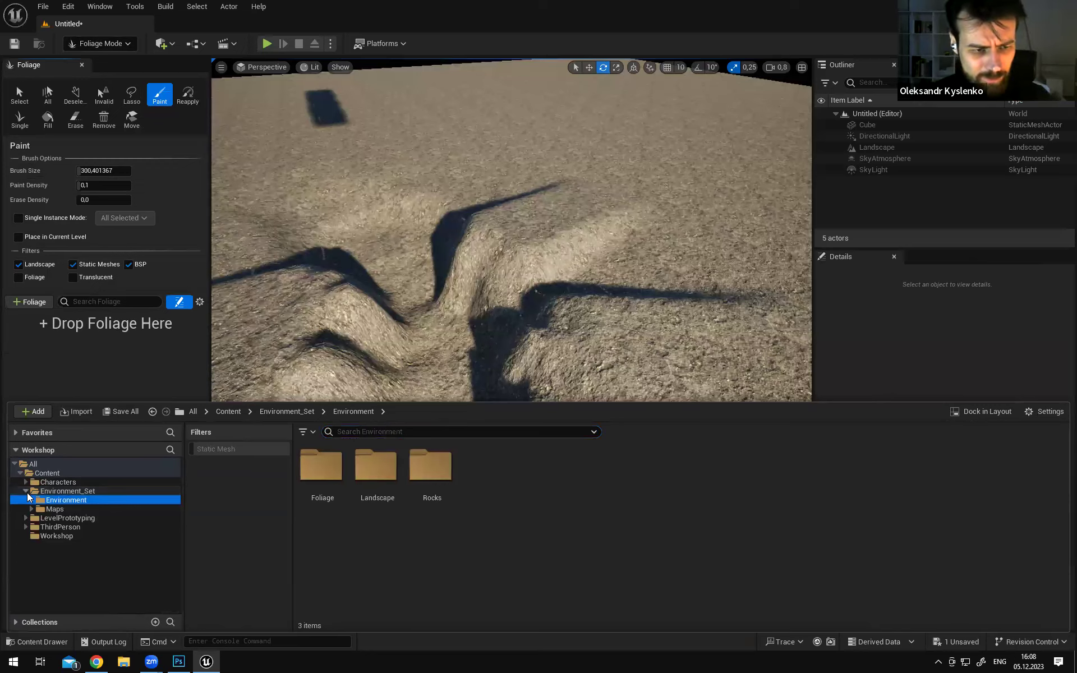
pyautogui.click(27, 492)
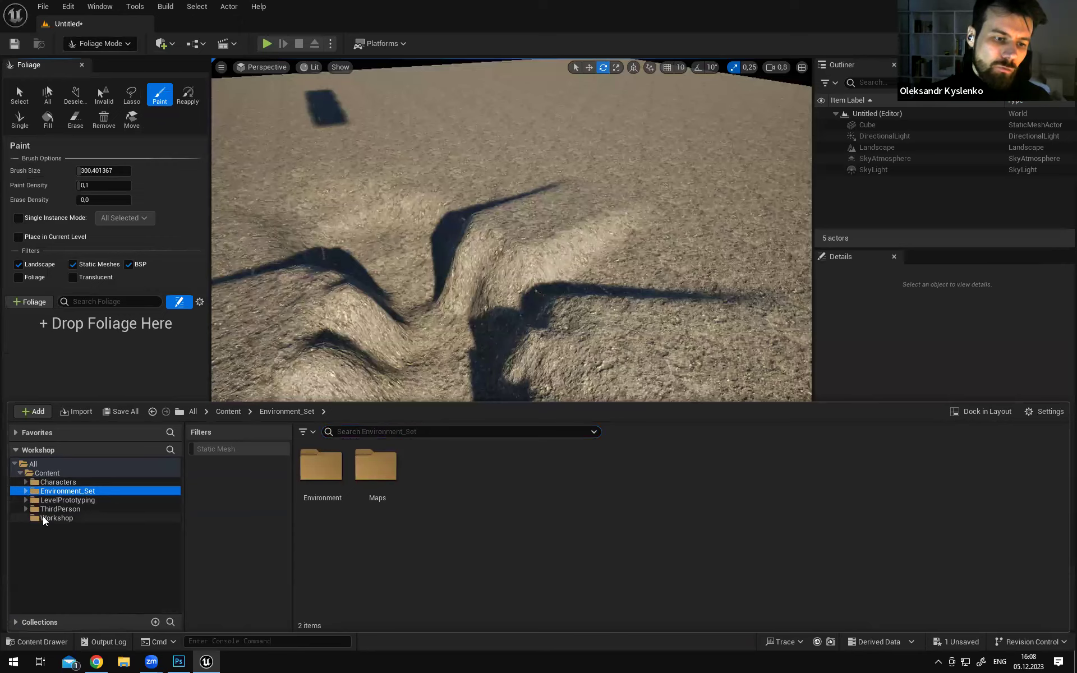
pyautogui.click(26, 492)
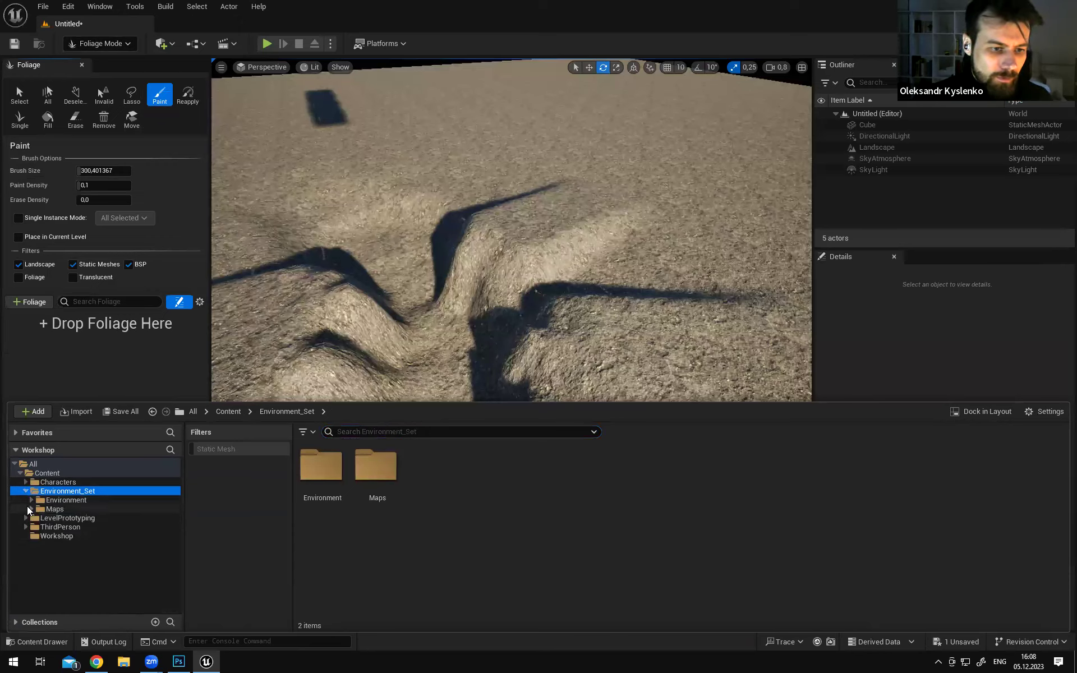
pyautogui.click(32, 509)
pyautogui.click(32, 508)
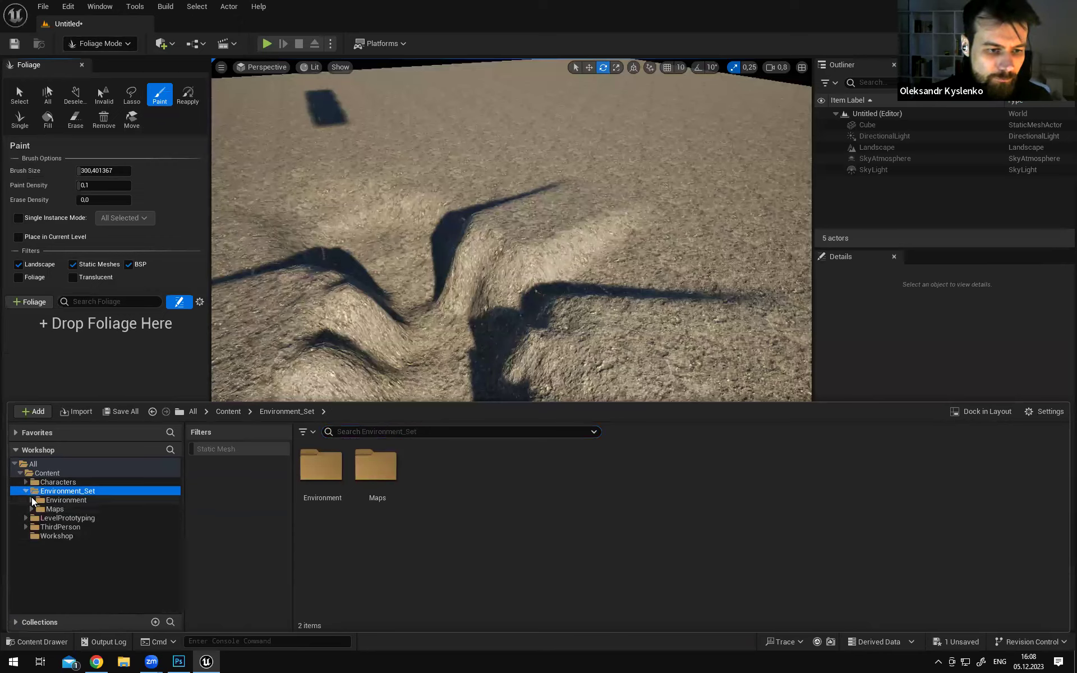
pyautogui.click(31, 498)
pyautogui.click(55, 509)
pyautogui.click(36, 508)
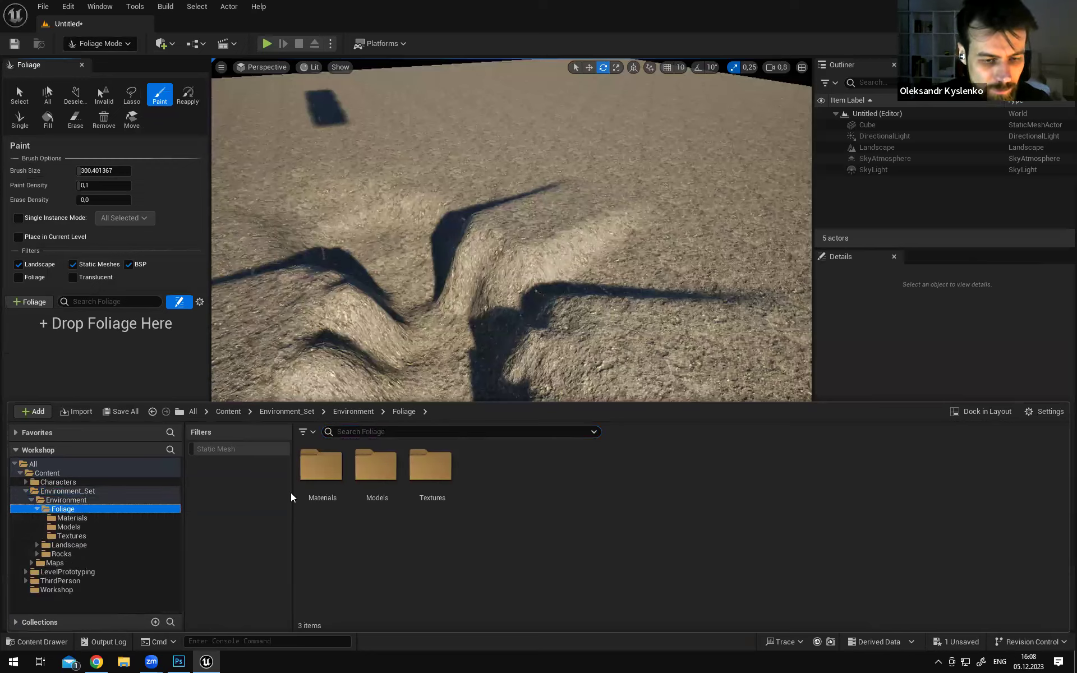
pyautogui.click(375, 433)
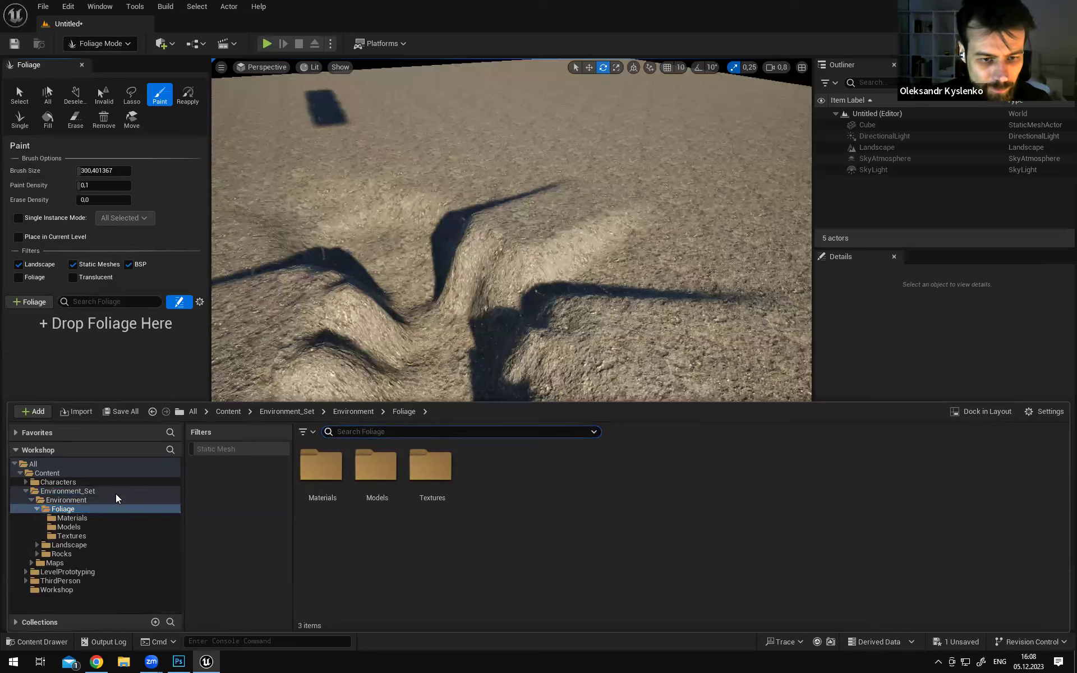
# Open the Models subfolder of the Foliage folder and place the Fir_01_Plant mesh on the ridge beside the canyon
pyautogui.click(70, 527)
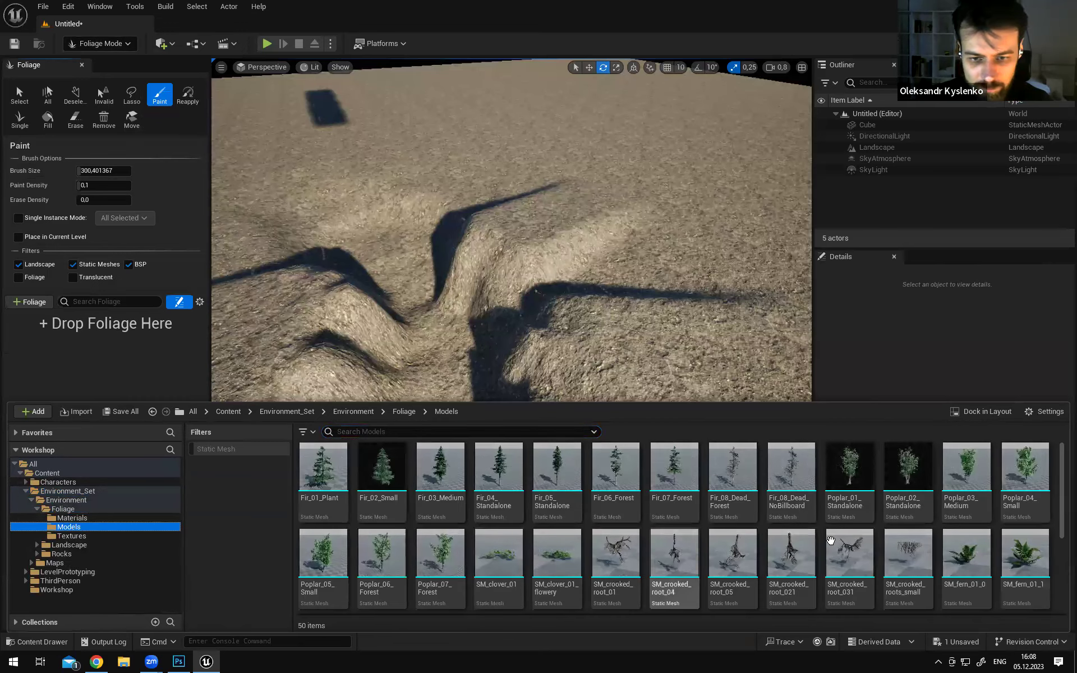
pyautogui.moveTo(512, 229); pyautogui.dragTo(471, 281, button='right')
pyautogui.click(39, 643)
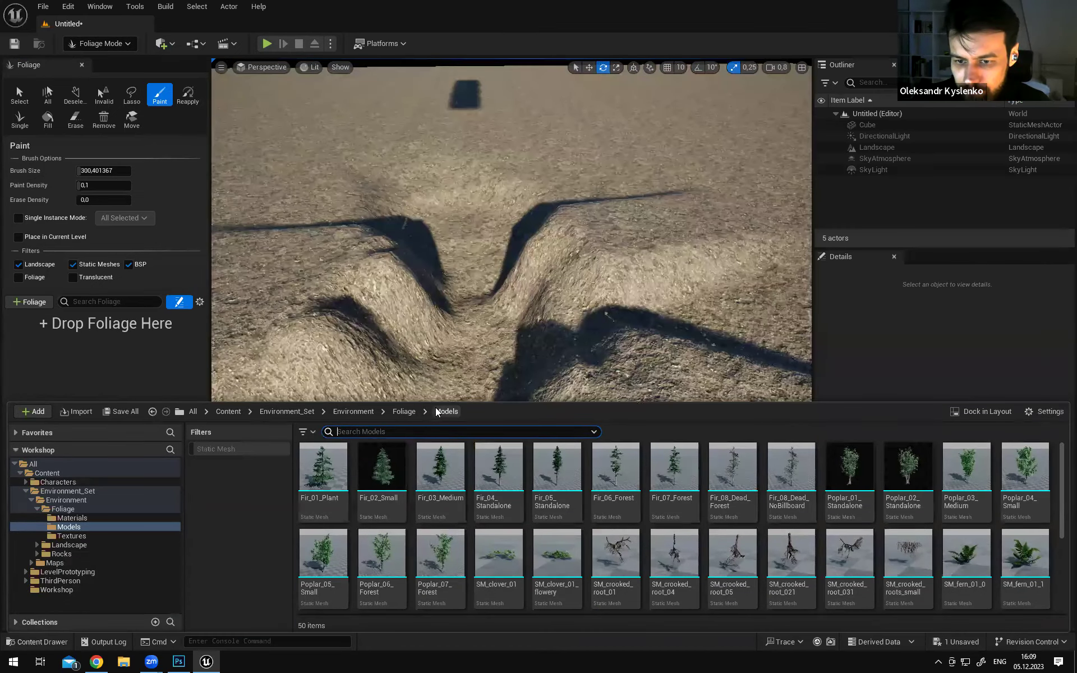
pyautogui.moveTo(1059, 506); pyautogui.dragTo(1059, 482)
pyautogui.moveTo(324, 465); pyautogui.dragTo(621, 234)
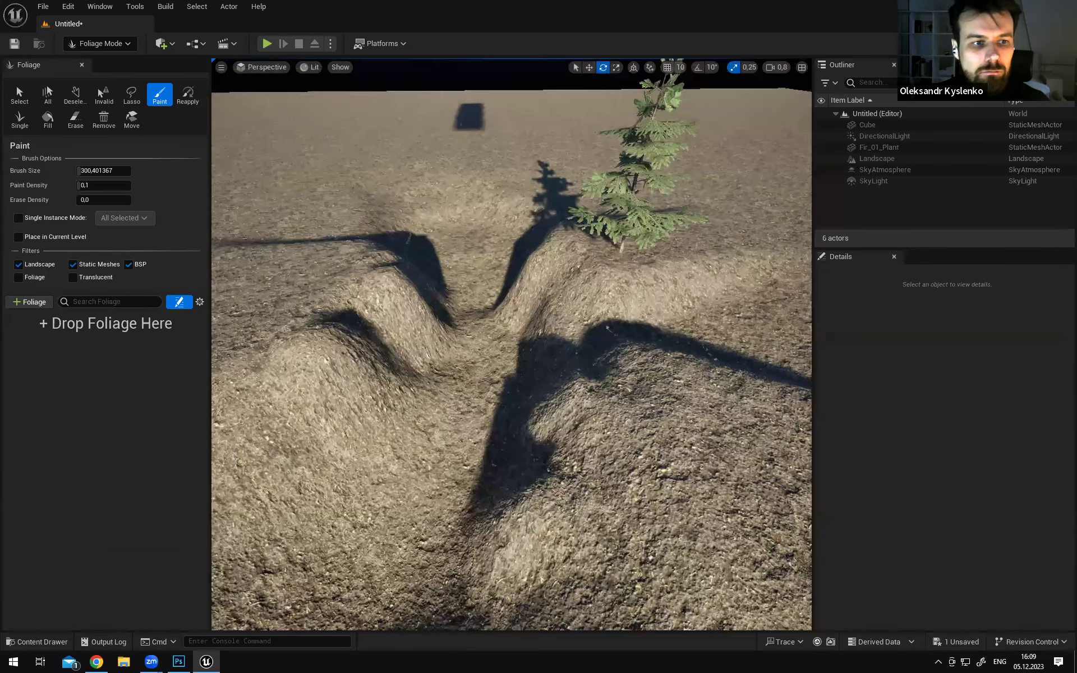
pyautogui.moveTo(531, 337); pyautogui.dragTo(565, 316, button='right')
pyautogui.press('s')
pyautogui.press('w')
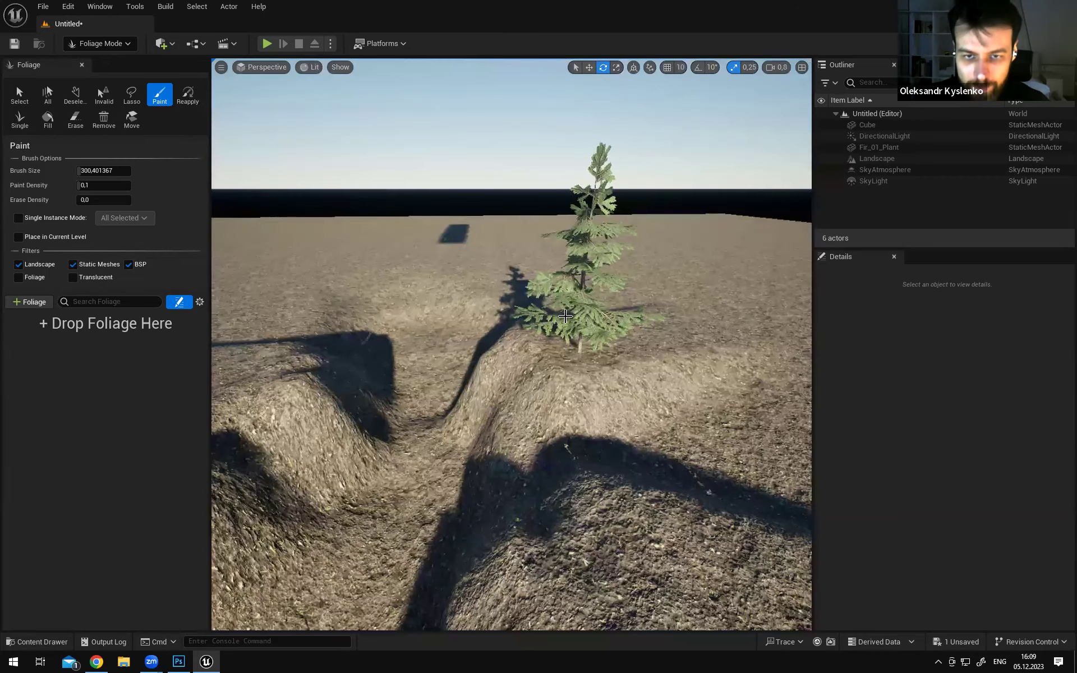
# Switch to Selection mode and select the placed Fir_01_Plant tree for moving
pyautogui.click(108, 43)
pyautogui.click(110, 63)
pyautogui.click(504, 307)
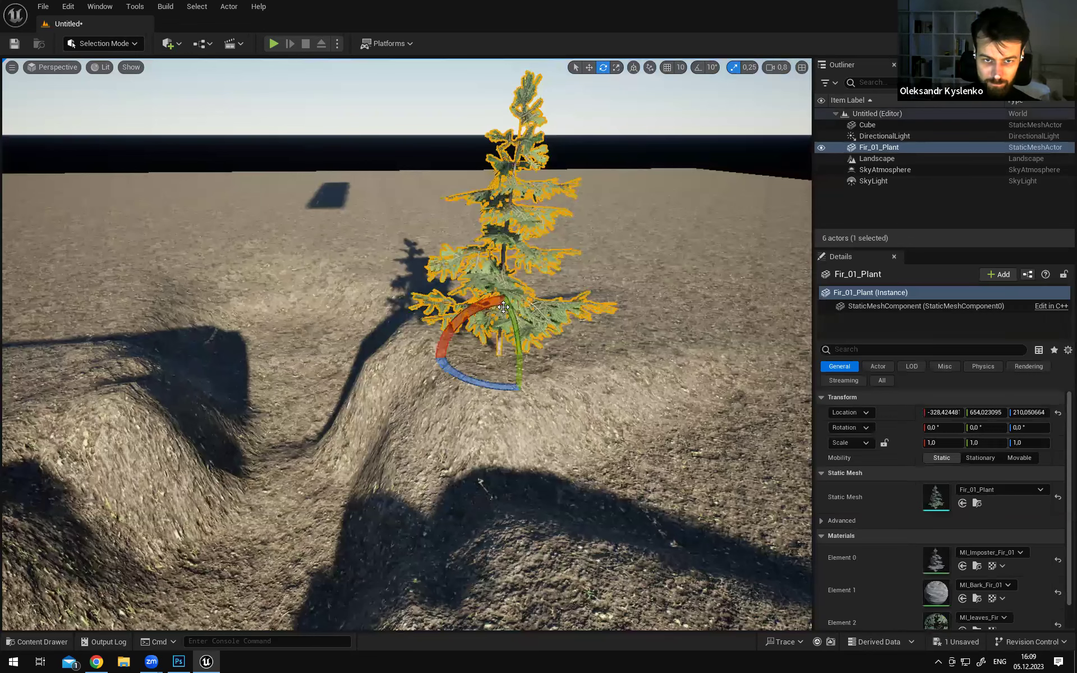
pyautogui.press('w')
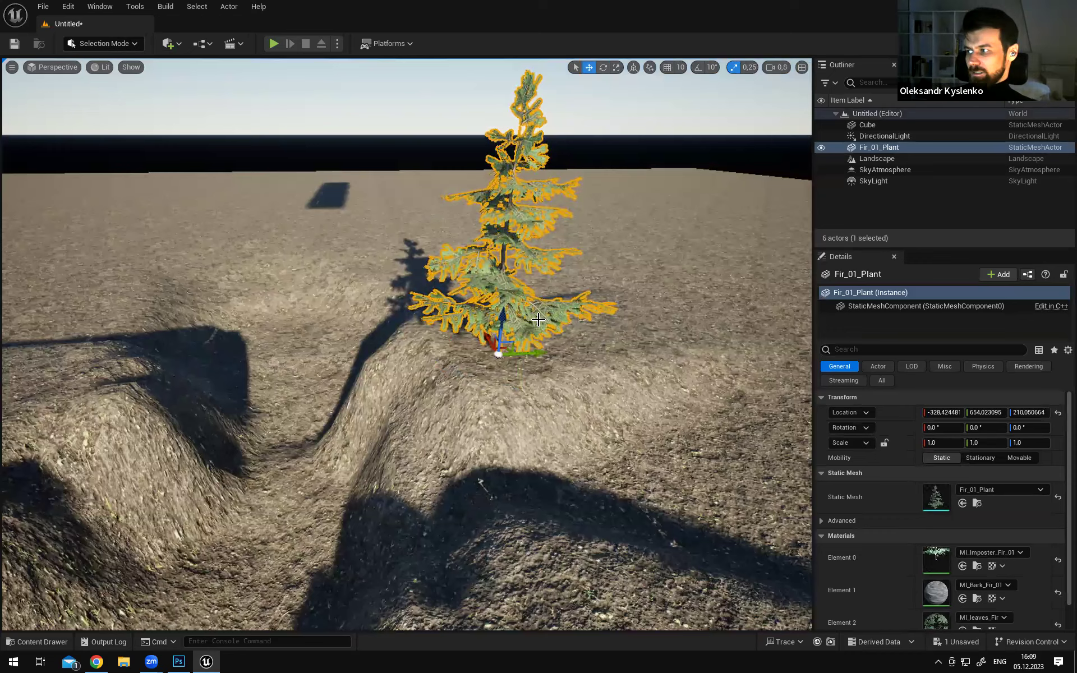
pyautogui.moveTo(539, 320); pyautogui.dragTo(596, 318, button='right')
# Return to Foliage mode, add the Fir_01_Plant mesh to the foliage list and select it there
pyautogui.click(118, 46)
pyautogui.click(115, 84)
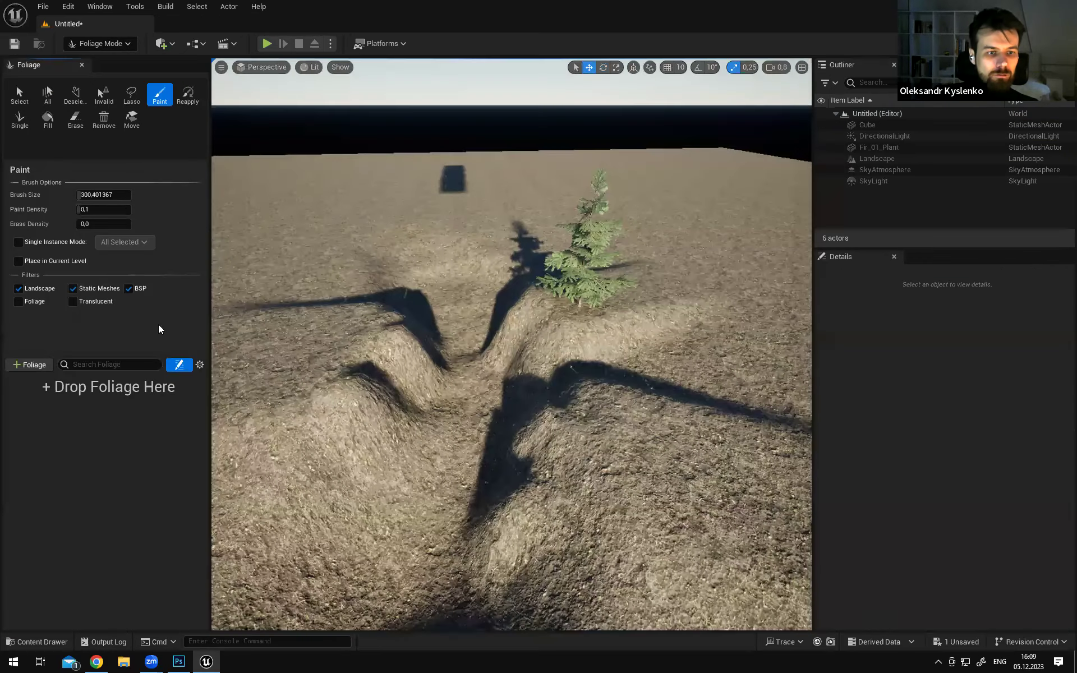
pyautogui.click(37, 641)
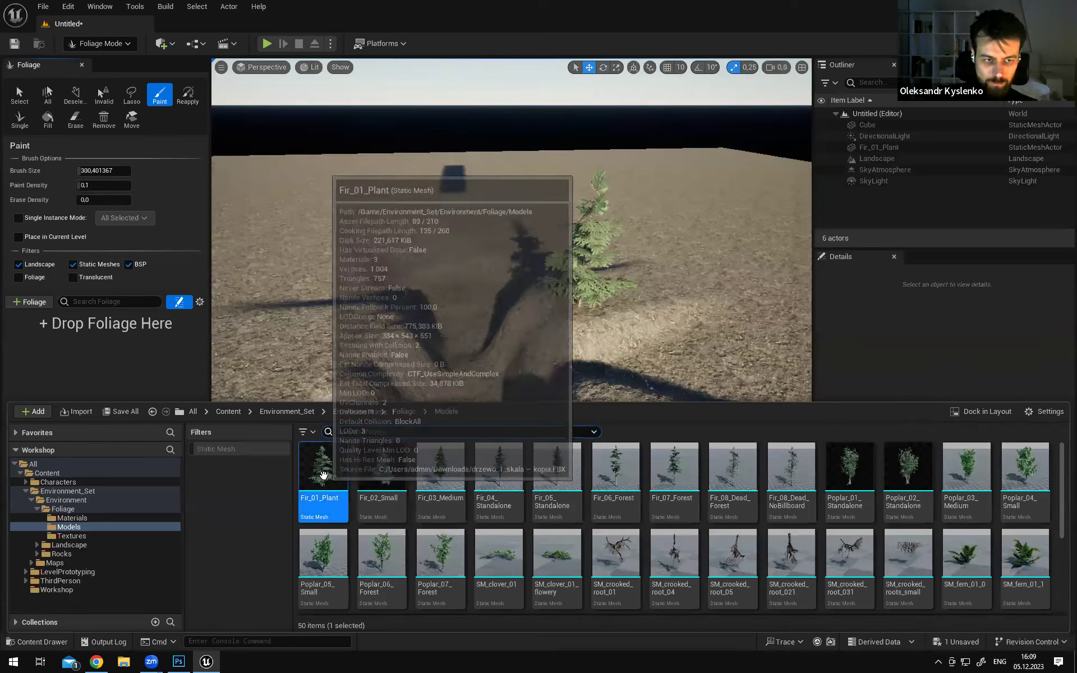
pyautogui.moveTo(323, 476)
pyautogui.mouseDown()
pyautogui.moveTo(144, 394)
pyautogui.moveTo(180, 390)
pyautogui.moveTo(336, 443)
pyautogui.moveTo(324, 475)
pyautogui.mouseUp()
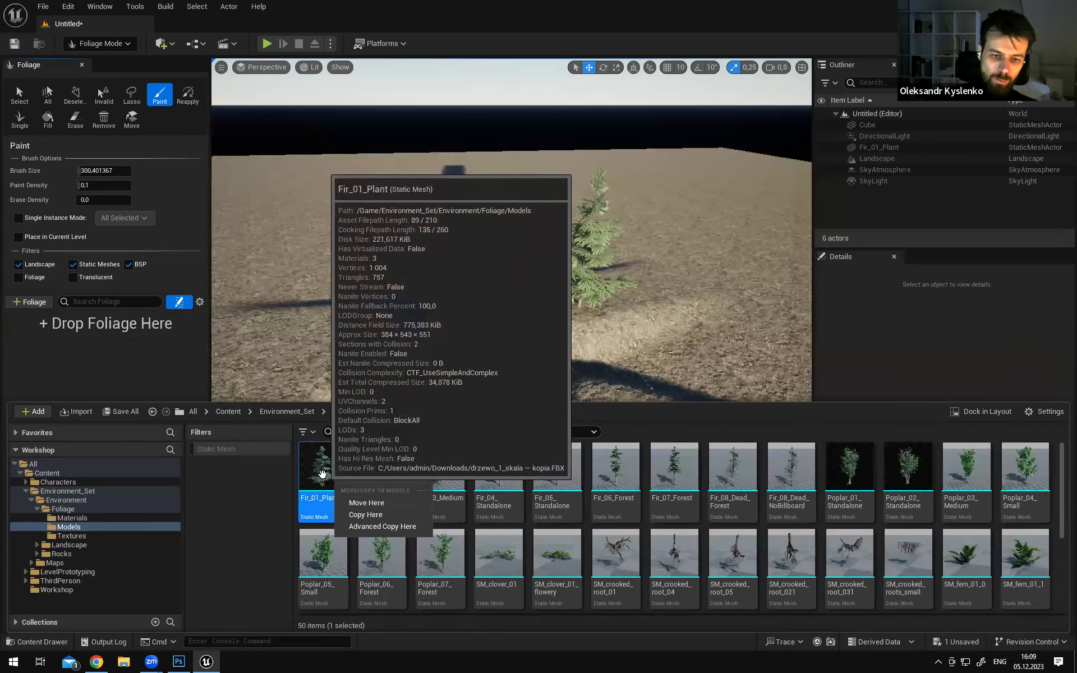
pyautogui.click(323, 474)
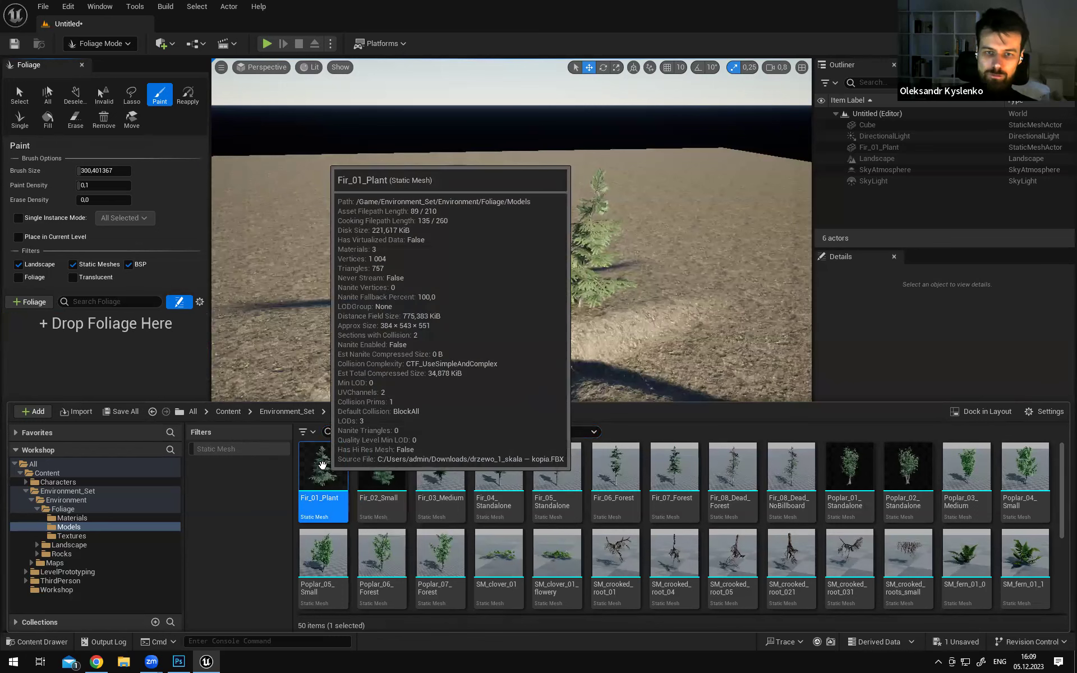
pyautogui.moveTo(323, 464); pyautogui.dragTo(132, 370)
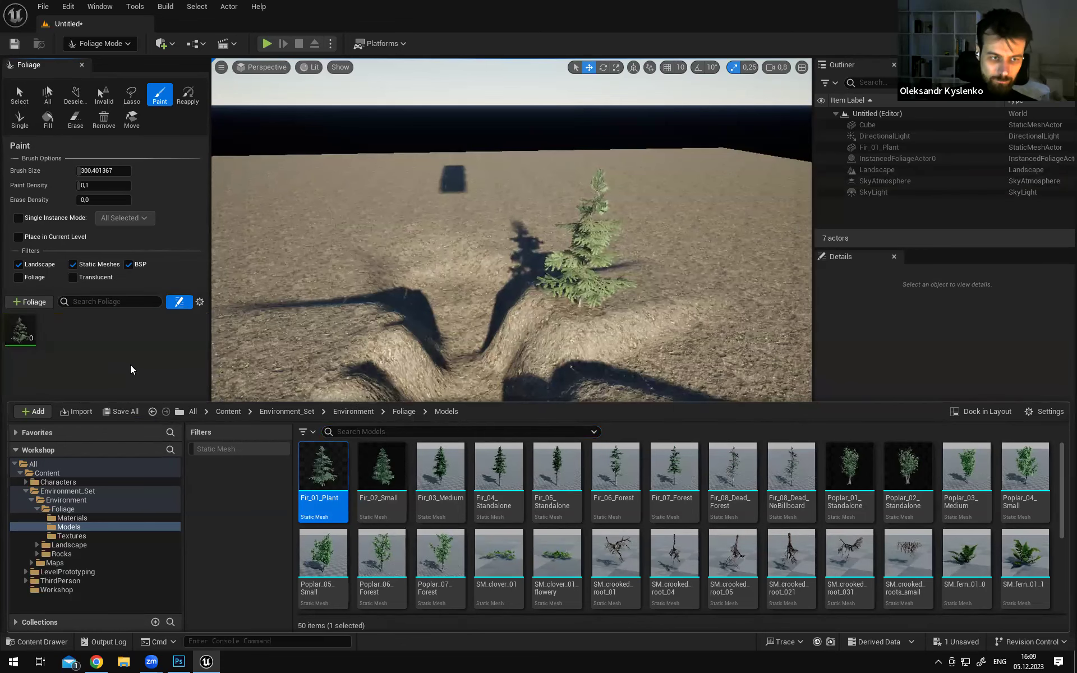
pyautogui.click(42, 641)
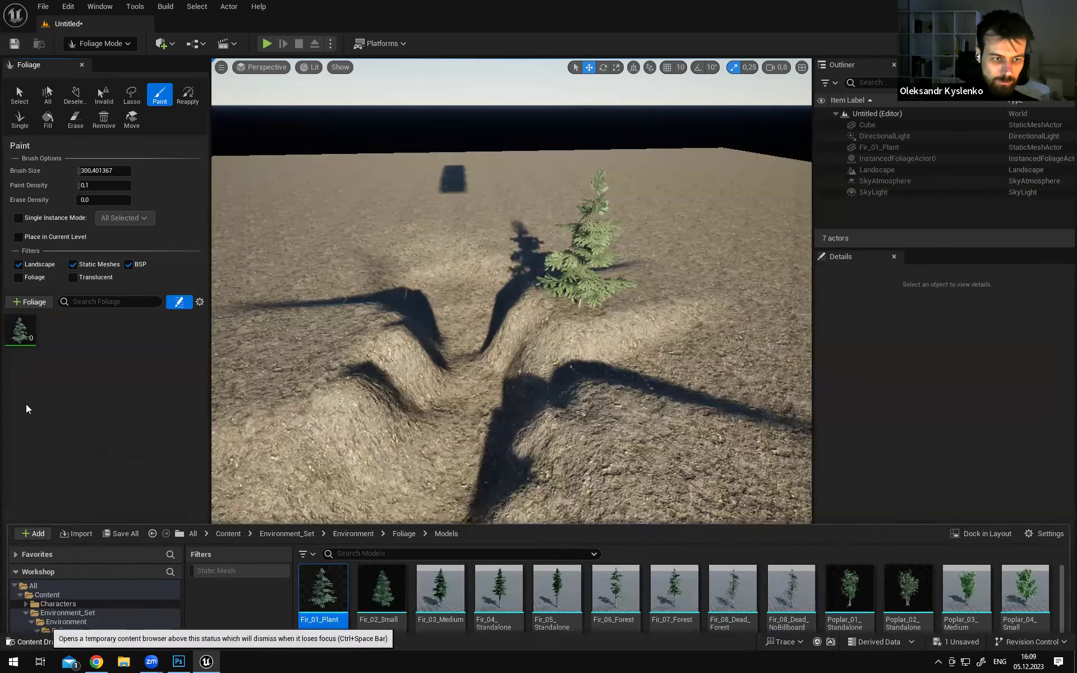
pyautogui.click(20, 330)
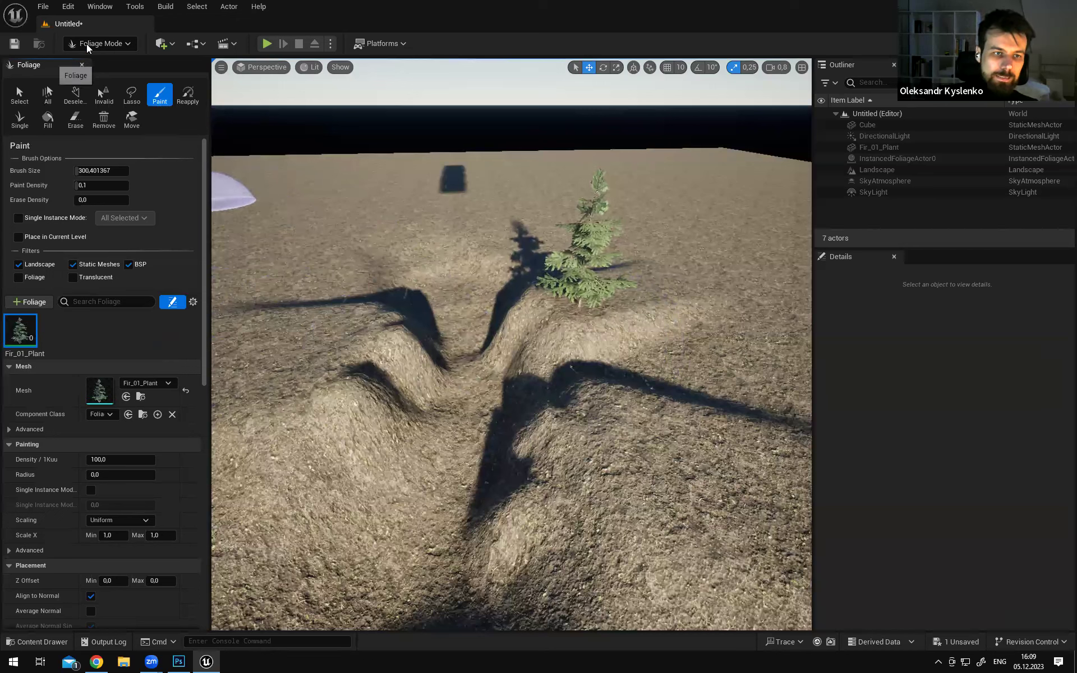
# Place three single Fir_01_Plant foliage instances on the canyon ridge opposite the standalone fir
pyautogui.click(22, 123)
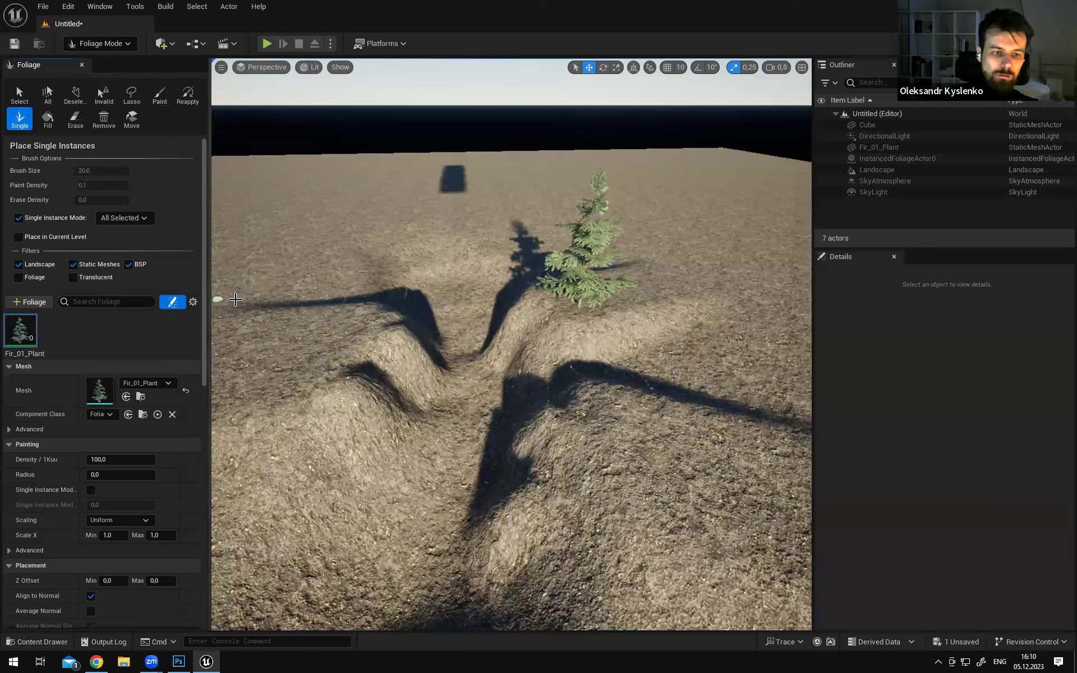
pyautogui.click(342, 324)
pyautogui.moveTo(414, 360); pyautogui.dragTo(382, 340, button='right')
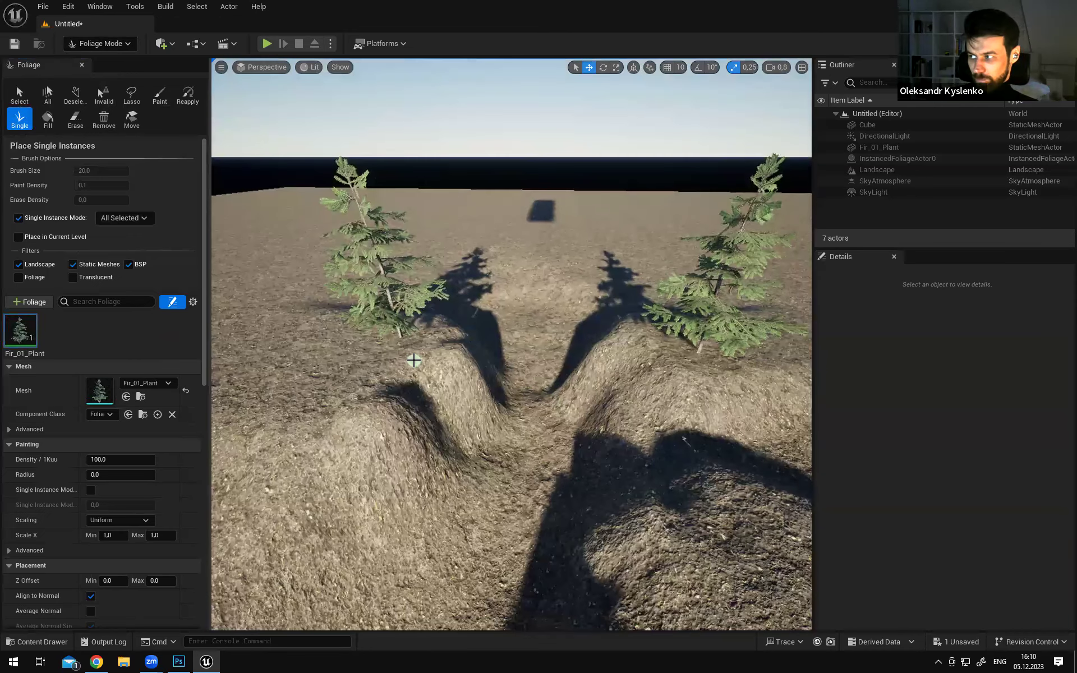
pyautogui.moveTo(415, 331); pyautogui.dragTo(399, 357, button='right')
pyautogui.press('a')
pyautogui.click(436, 304)
pyautogui.moveTo(471, 343); pyautogui.dragTo(435, 359, button='right')
pyautogui.press('d')
pyautogui.click(401, 283)
pyautogui.moveTo(402, 283); pyautogui.dragTo(460, 286, button='right')
# Place another single fir instance on the near slope and undo that placement
pyautogui.click(698, 469)
pyautogui.moveTo(622, 411); pyautogui.dragTo(569, 380, button='right')
pyautogui.press('d')
pyautogui.hotkey('ctrl', 'z')
pyautogui.press('a')
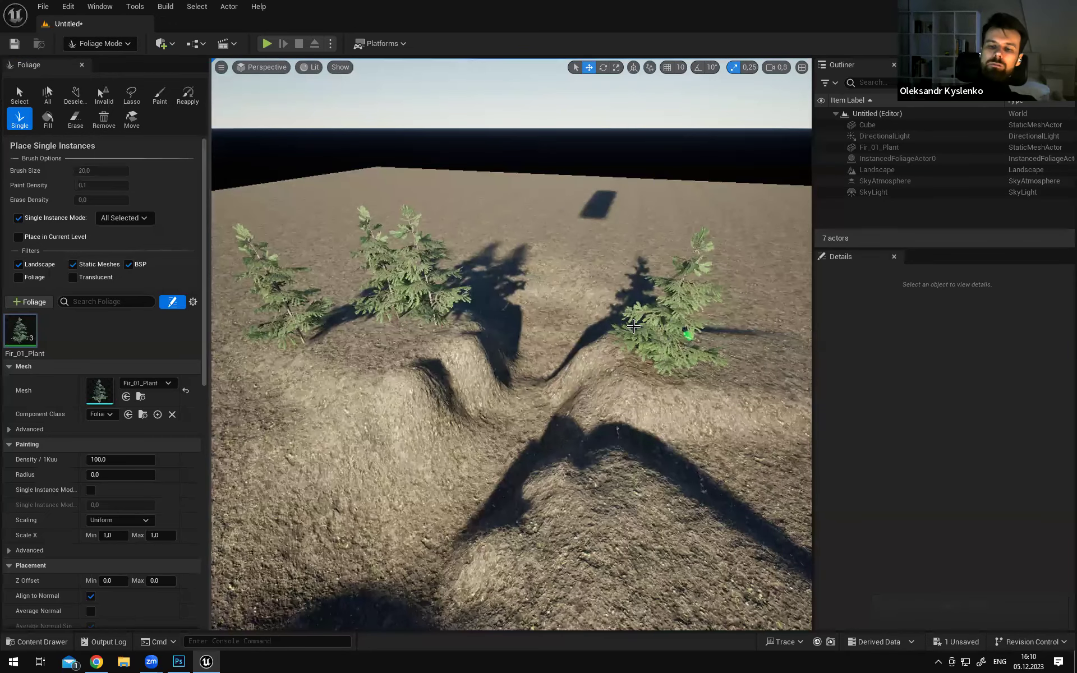
# Switch to Selection mode and select InstancedFoliageActor0 to examine how the painted firs are grouped
pyautogui.click(108, 44)
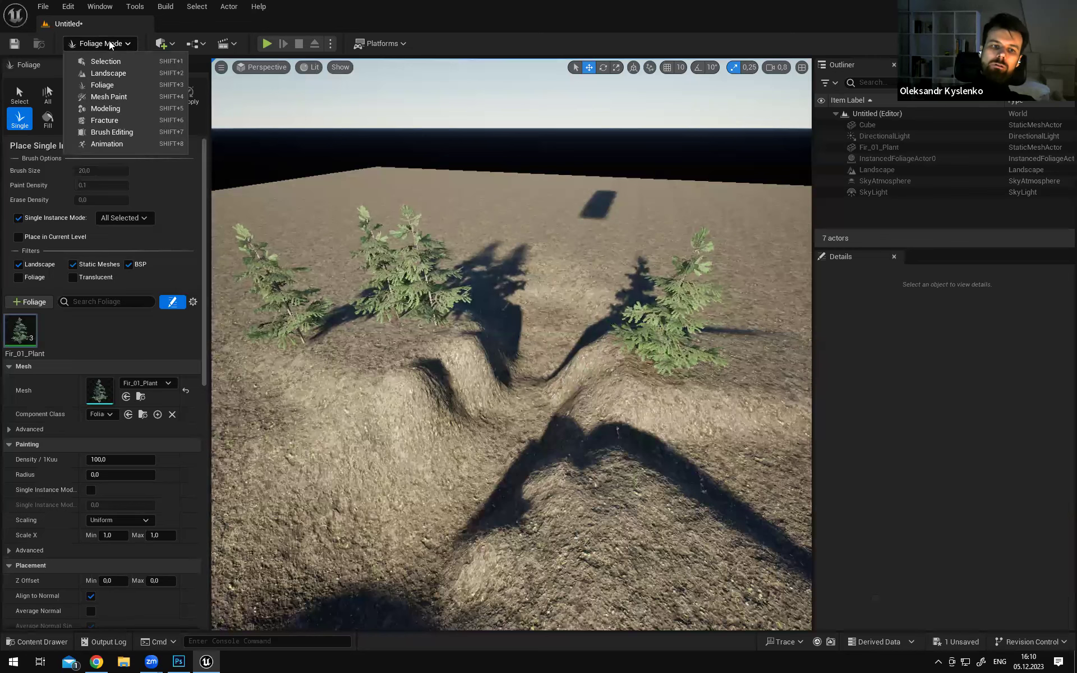
pyautogui.click(107, 61)
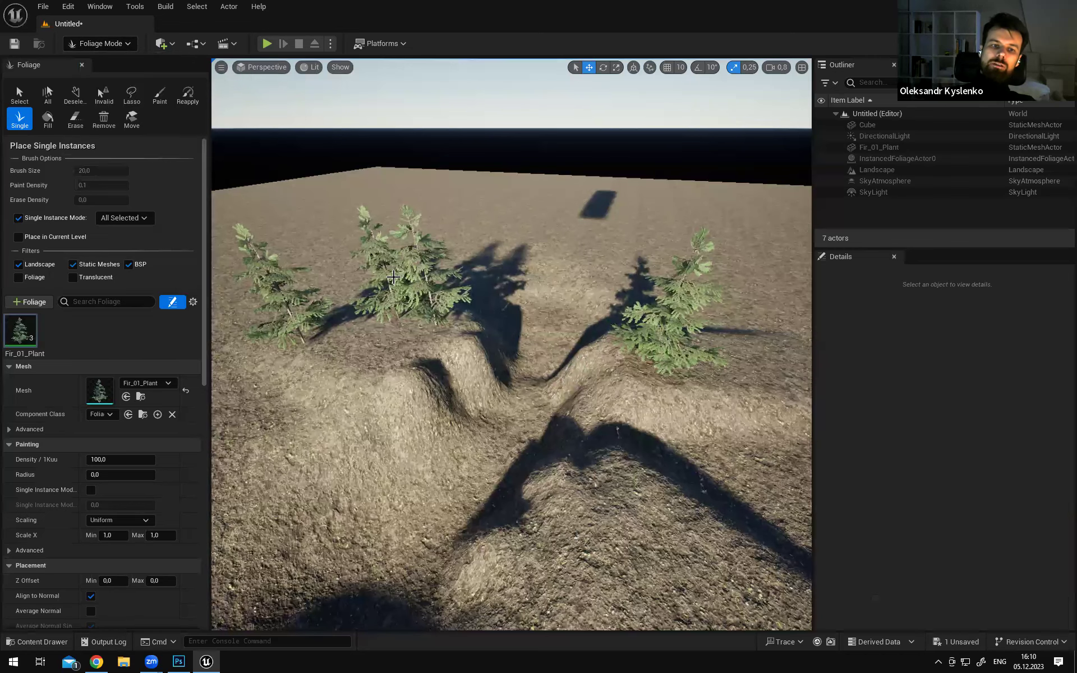
pyautogui.press('a')
pyautogui.moveTo(371, 331); pyautogui.dragTo(429, 311, button='right')
pyautogui.click(370, 331)
pyautogui.press('a')
pyautogui.press('s')
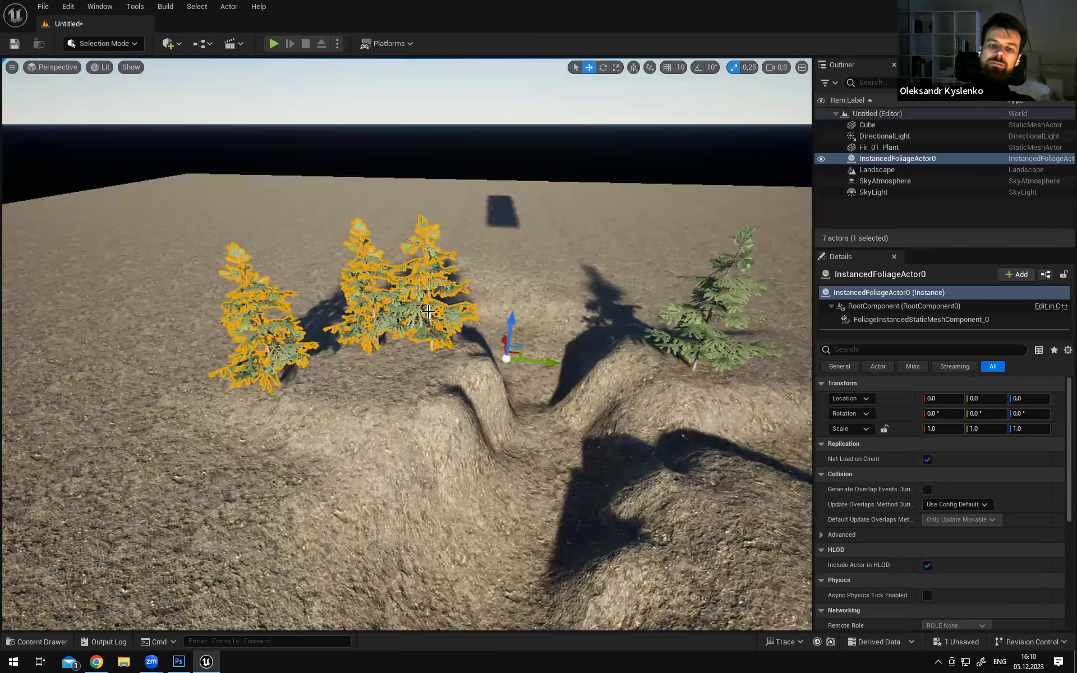
pyautogui.scroll(4, 242, 355)
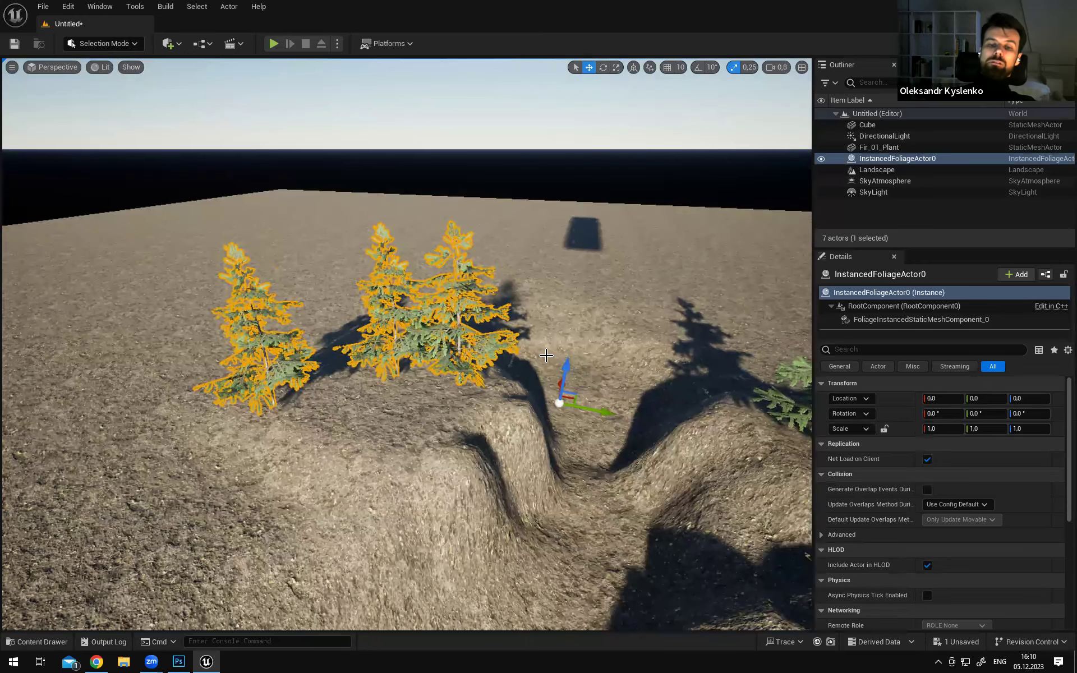
pyautogui.moveTo(530, 390)
pyautogui.mouseDown(button='right')
pyautogui.moveTo(595, 385)
pyautogui.moveTo(546, 396)
pyautogui.mouseUp(button='right')
pyautogui.press('s')
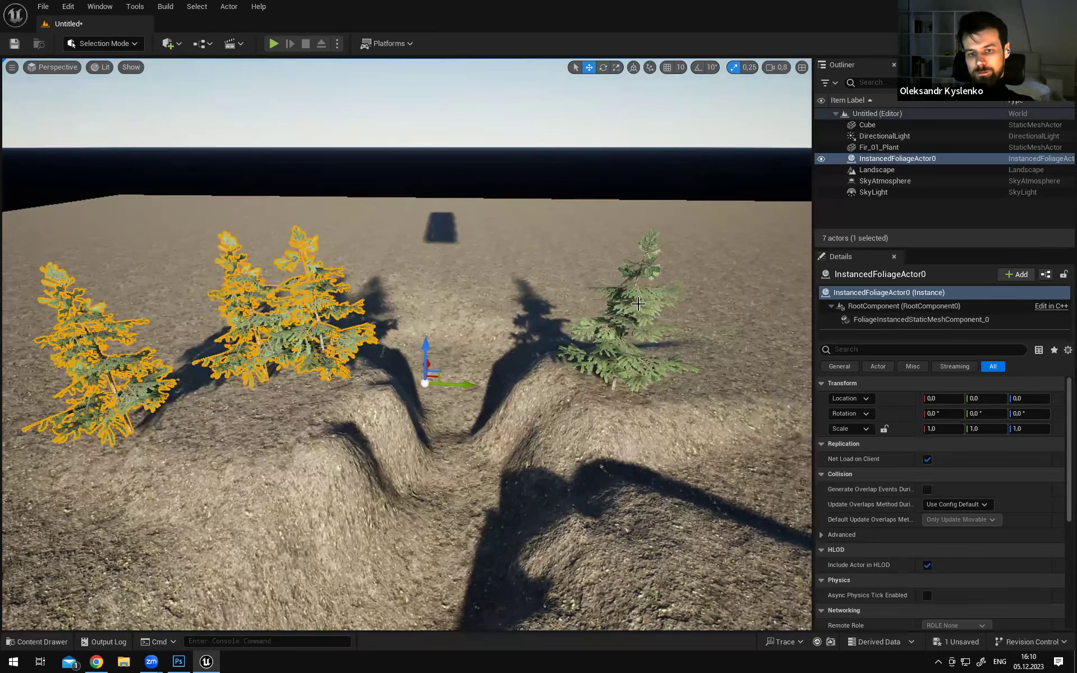
# Compare the standalone fir with the painted ones by selecting it and reselecting the instanced foliage group
pyautogui.click(638, 303)
pyautogui.click(308, 287)
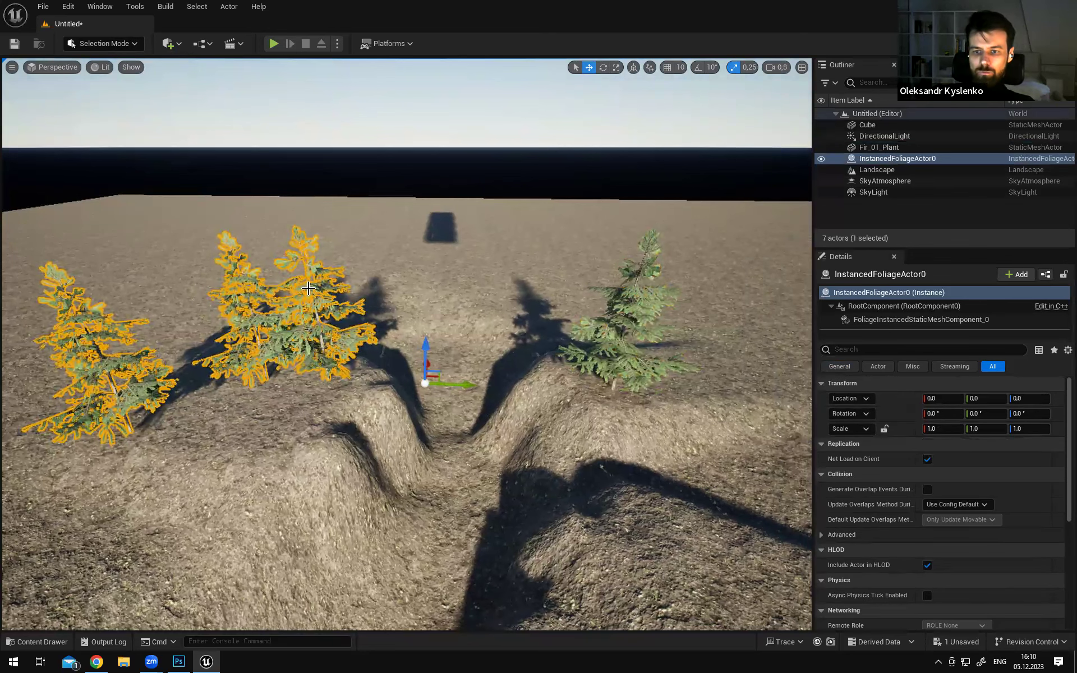
pyautogui.moveTo(460, 371)
pyautogui.mouseDown(button='right')
pyautogui.moveTo(361, 345)
pyautogui.moveTo(460, 371)
pyautogui.mouseUp(button='right')
pyautogui.press('w')
pyautogui.scroll(1, 459, 371)
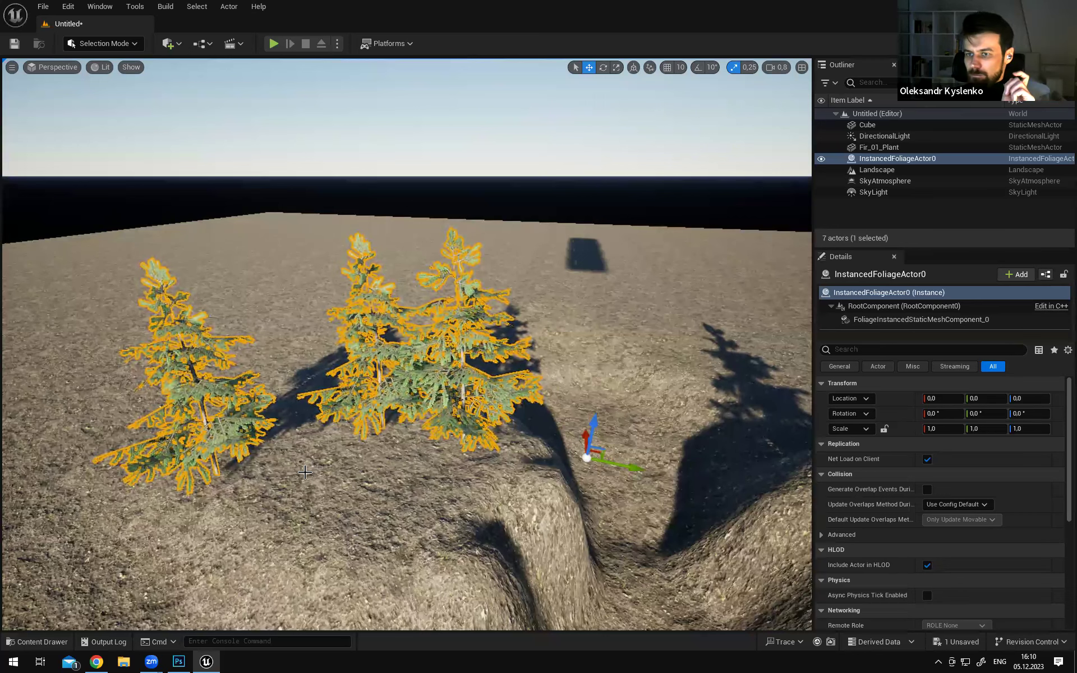
# Look up the source Fir_01_Plant model in the Models folder and close the project content
pyautogui.click(44, 645)
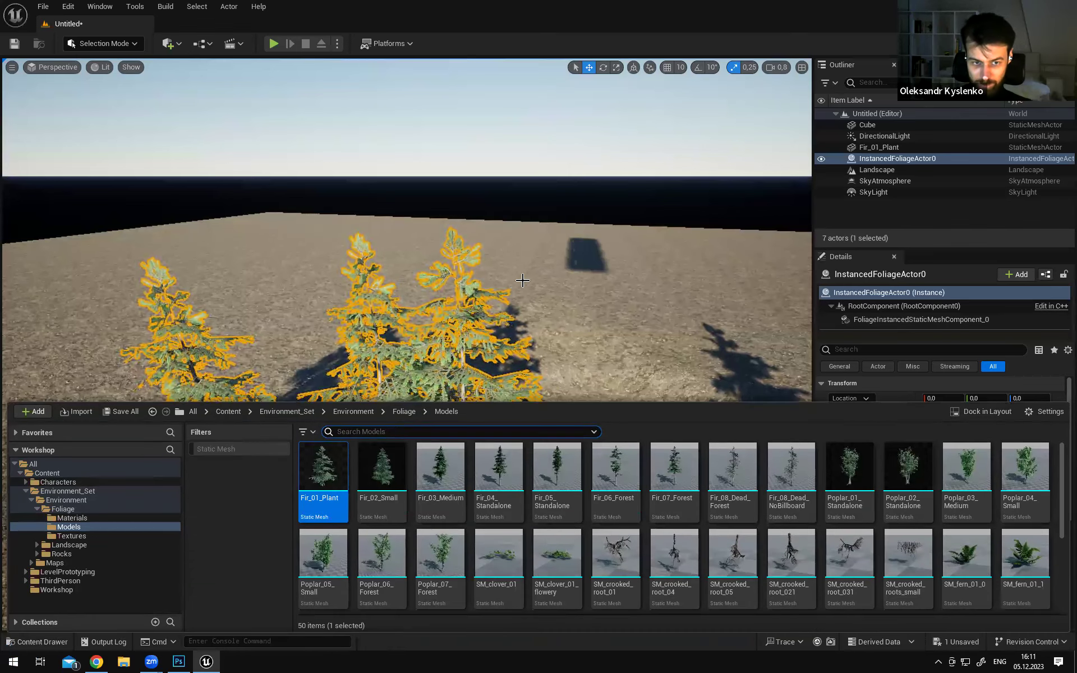
pyautogui.moveTo(313, 476)
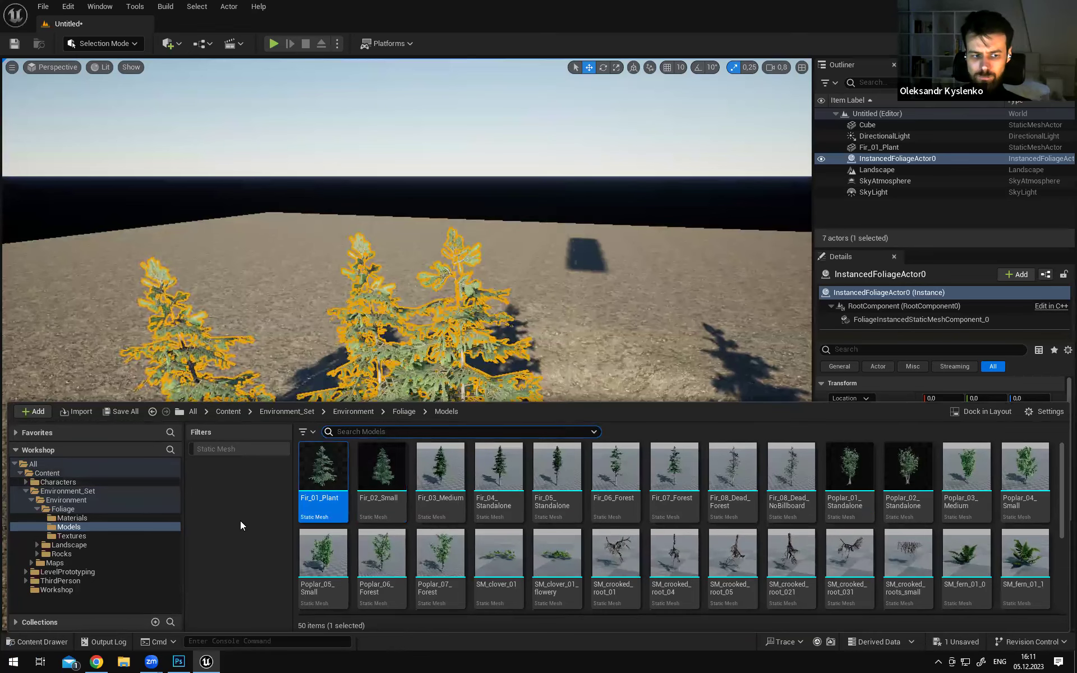
pyautogui.click(44, 645)
pyautogui.moveTo(486, 394); pyautogui.dragTo(640, 385, button='right')
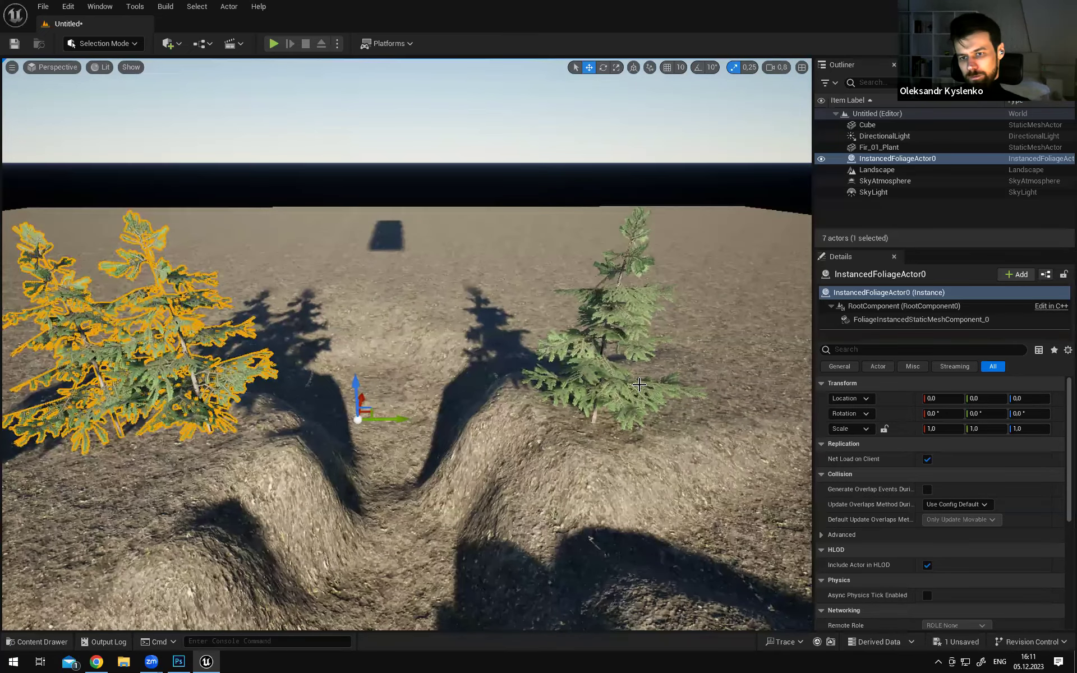
pyautogui.moveTo(645, 364); pyautogui.dragTo(662, 364, button='right')
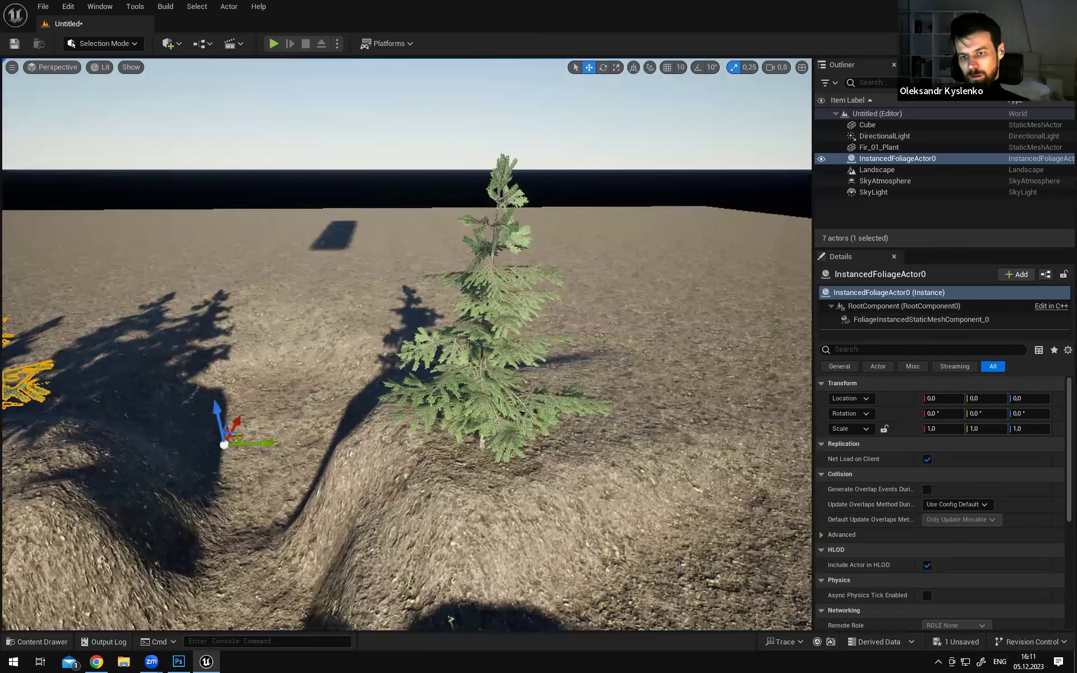
# Select the landscape to clear the foliage selection, and select the standalone Fir_01_Plant tree
pyautogui.click(677, 353)
pyautogui.moveTo(673, 346)
pyautogui.mouseDown(button='right')
pyautogui.moveTo(665, 343)
pyautogui.moveTo(675, 333)
pyautogui.mouseUp(button='right')
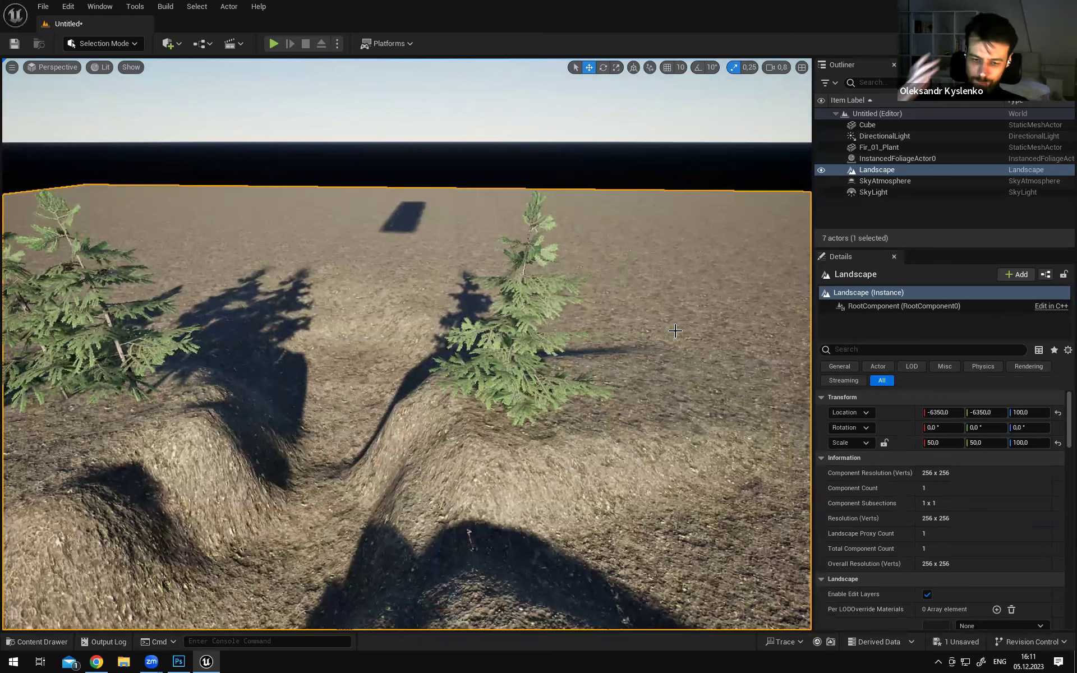
pyautogui.click(555, 347)
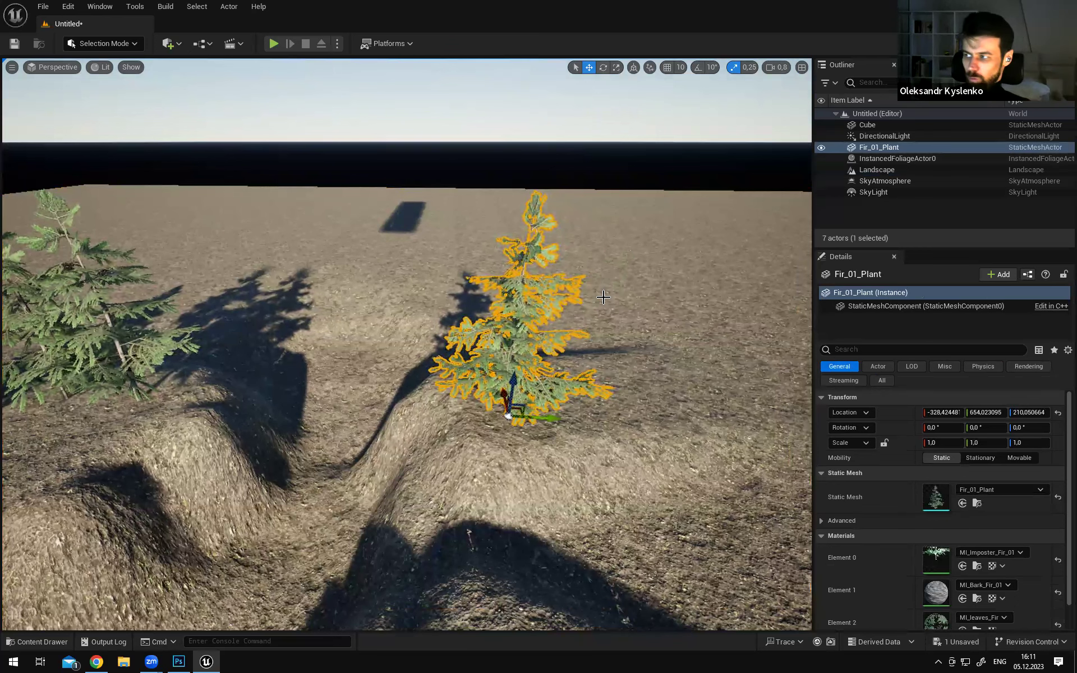
pyautogui.moveTo(613, 345)
pyautogui.mouseDown(button='right')
pyautogui.moveTo(663, 337)
pyautogui.moveTo(625, 327)
pyautogui.mouseUp(button='right')
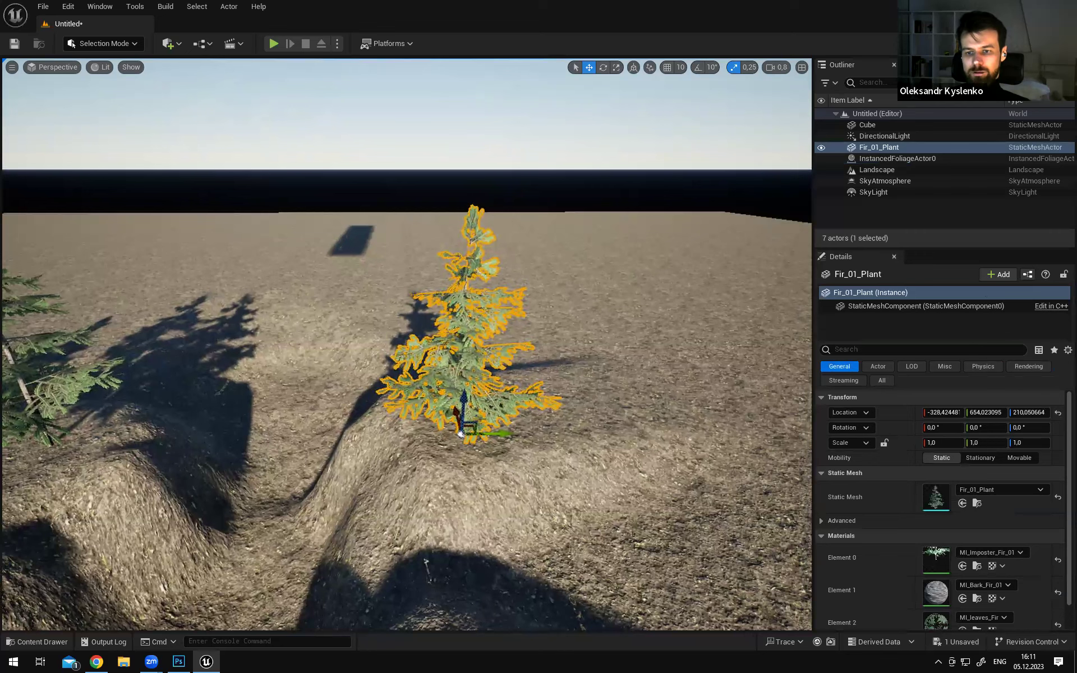
pyautogui.moveTo(624, 327); pyautogui.dragTo(615, 344, button='right')
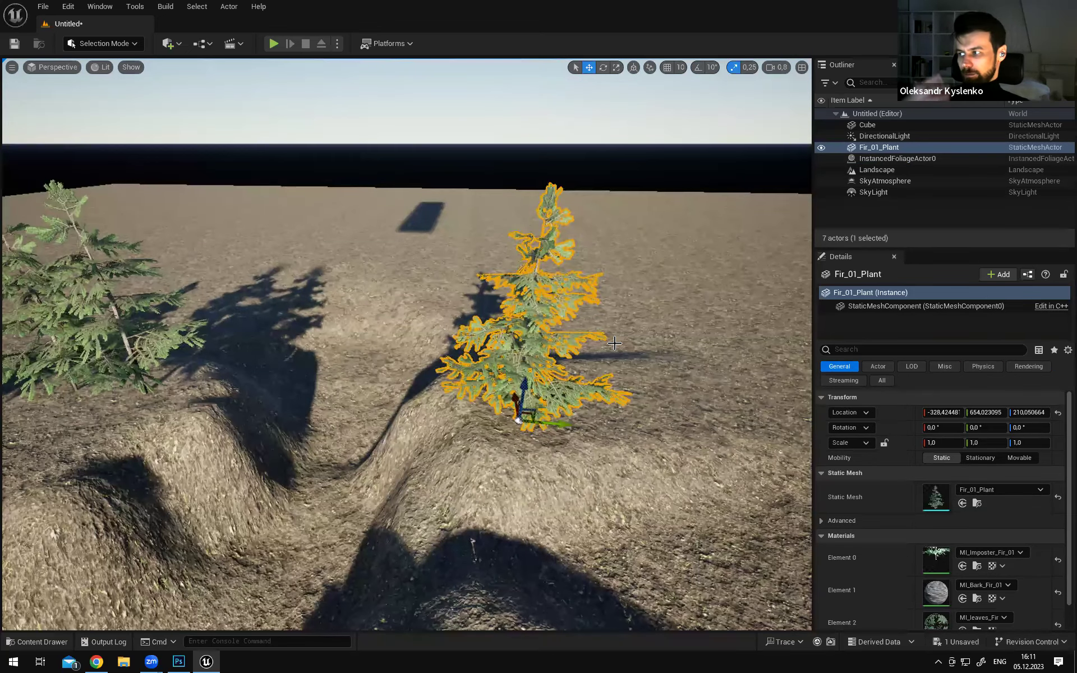
pyautogui.moveTo(585, 352); pyautogui.dragTo(563, 356, button='right')
# Duplicate the standalone fir twice to form a loose group on the ridge, and select all three trees
pyautogui.moveTo(432, 255); pyautogui.dragTo(413, 318, button='right')
pyautogui.keyDown('alt'); pyautogui.moveTo(408, 320); pyautogui.dragTo(676, 318); pyautogui.keyUp('alt')
pyautogui.moveTo(673, 318)
pyautogui.mouseDown(button='right')
pyautogui.moveTo(701, 322)
pyautogui.moveTo(676, 320)
pyautogui.mouseUp(button='right')
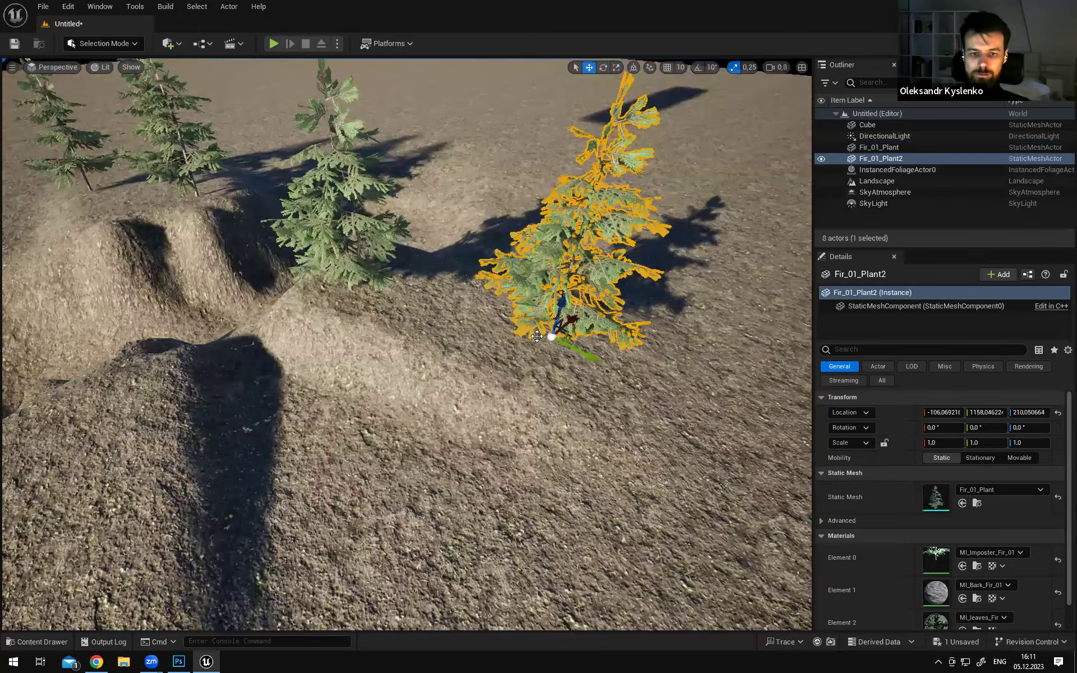
pyautogui.moveTo(551, 336); pyautogui.dragTo(559, 311, button='right')
pyautogui.keyDown('alt'); pyautogui.moveTo(561, 310); pyautogui.dragTo(376, 412); pyautogui.keyUp('alt')
pyautogui.moveTo(376, 412); pyautogui.dragTo(383, 252, button='right')
pyautogui.keyDown('shift'); pyautogui.click(385, 253); pyautogui.keyUp('shift')
pyautogui.keyDown('ctrl'); pyautogui.click(268, 328); pyautogui.keyUp('ctrl')
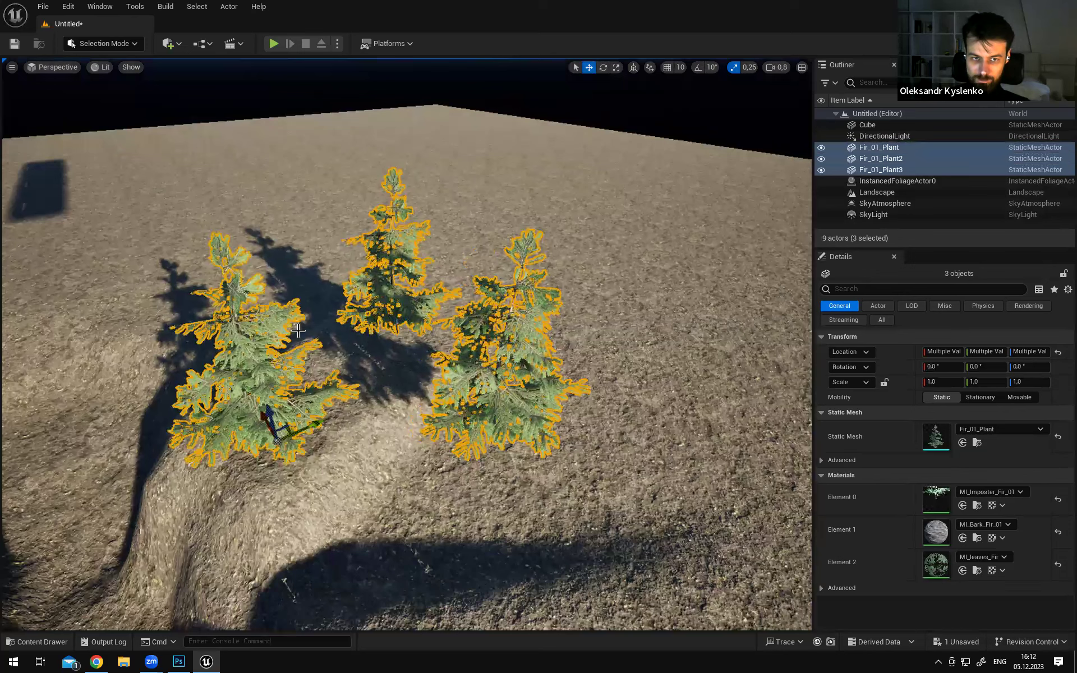
# Rotate Fir_01_Plant3 about its vertical axis to about -157°, and reactivate the Move tool
pyautogui.click(536, 356)
pyautogui.press('e')
pyautogui.moveTo(508, 464); pyautogui.dragTo(481, 442)
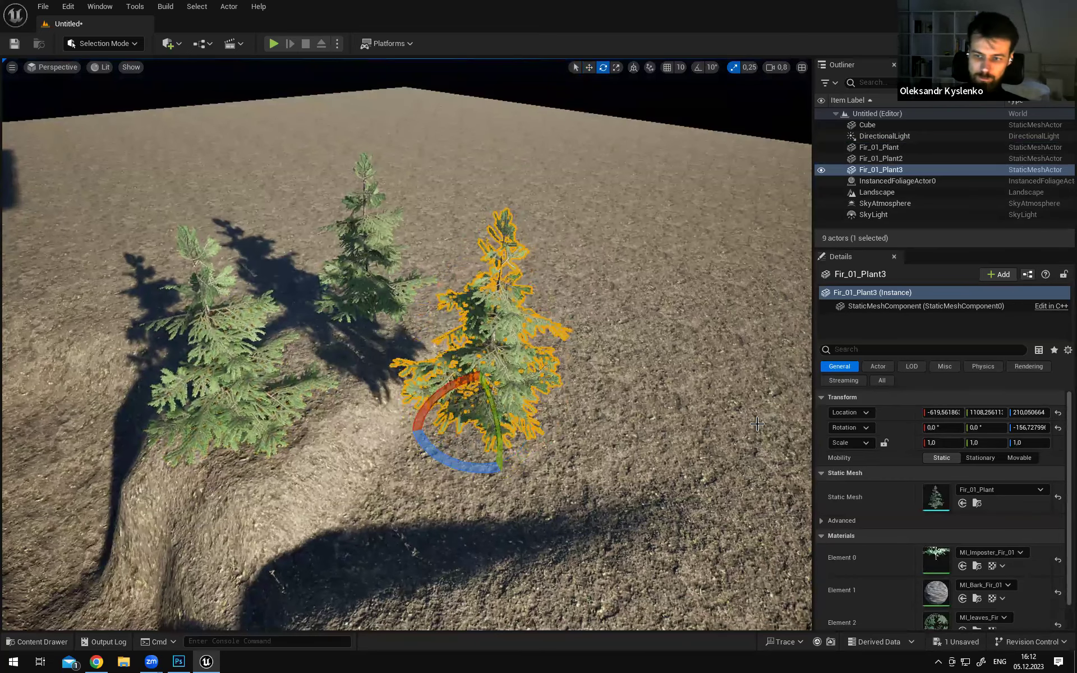
pyautogui.press('w')
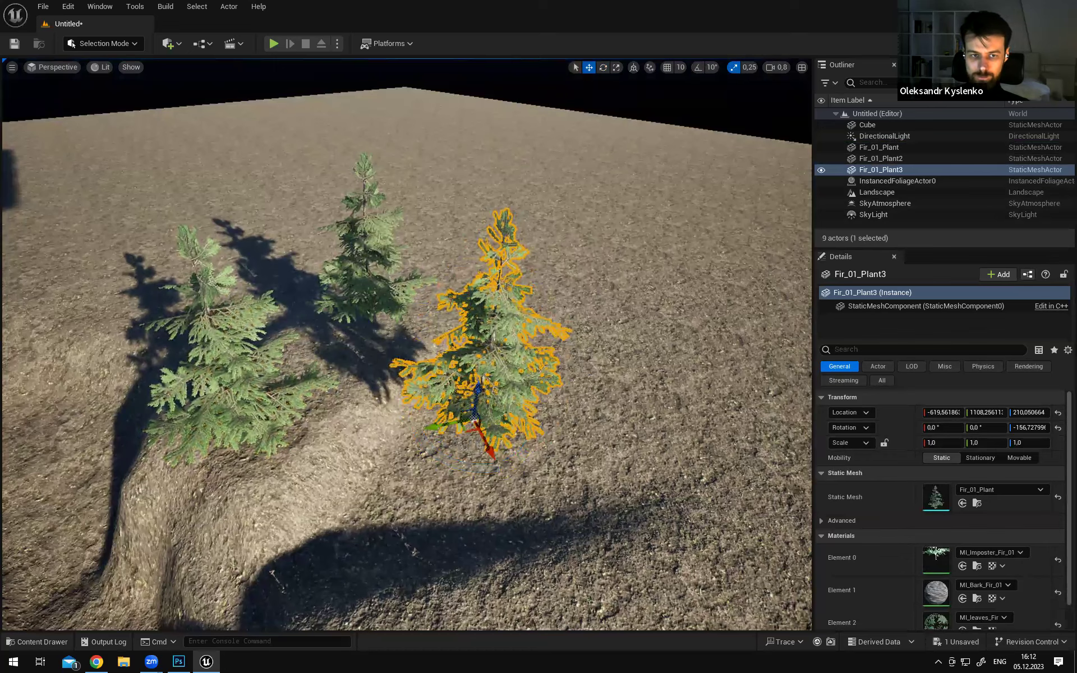
# Select the three standalone firs Fir_01_Plant, Fir_01_Plant2 and Fir_01_Plant3 together
pyautogui.click(368, 269)
pyautogui.click(221, 336)
pyautogui.keyDown('shift'); pyautogui.click(493, 320); pyautogui.keyUp('shift')
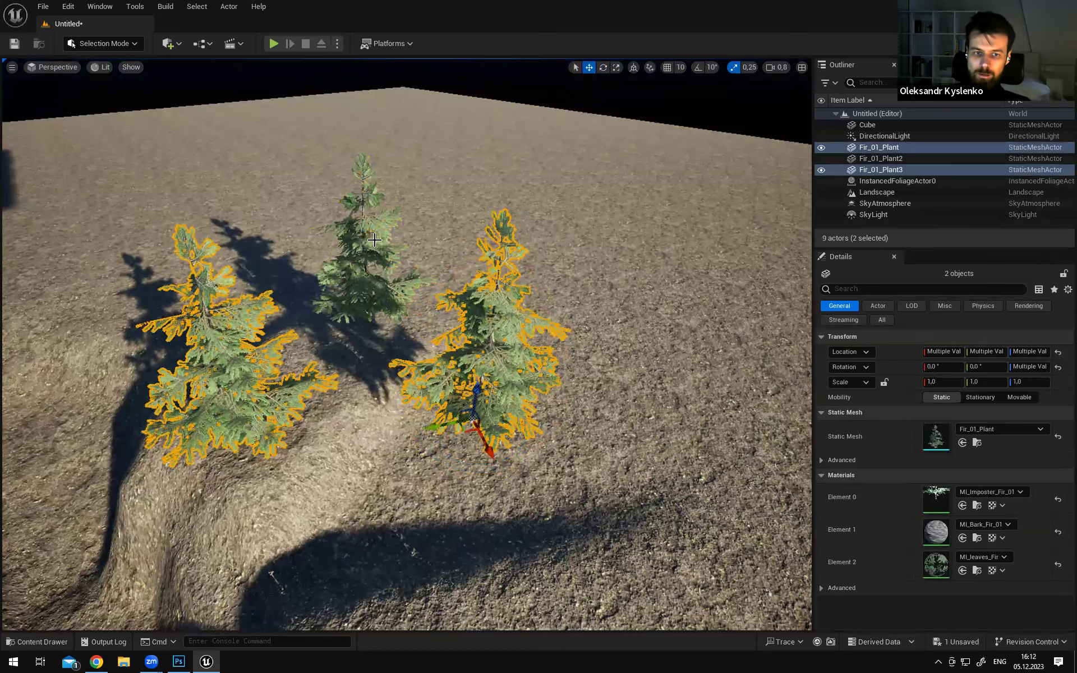
pyautogui.keyDown('ctrl'); pyautogui.click(375, 245); pyautogui.keyUp('ctrl')
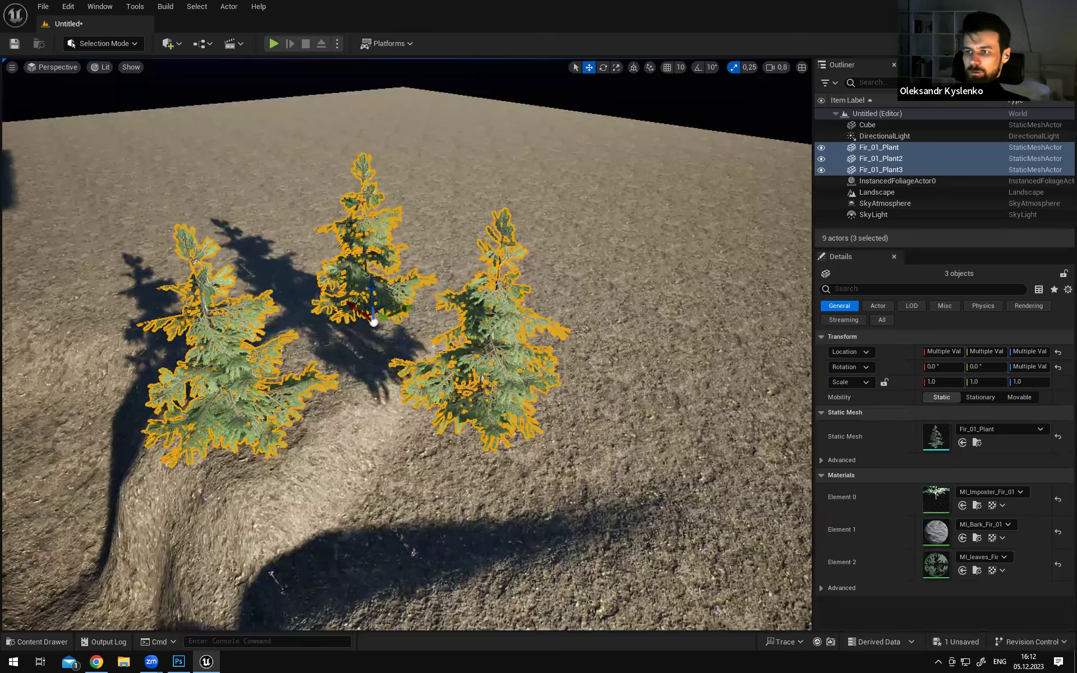
pyautogui.press('s')
pyautogui.moveTo(595, 322); pyautogui.dragTo(433, 322, button='right')
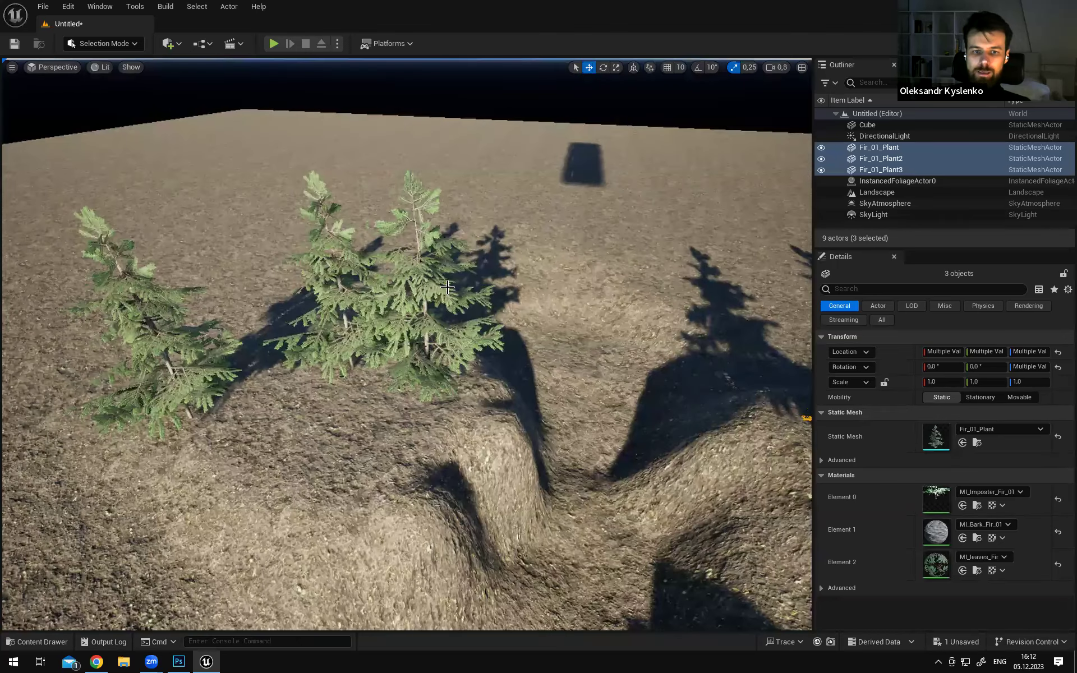
# Select the foliage fir instances on the opposite ridge and compare them with the three standalone firs
pyautogui.click(421, 272)
pyautogui.press('a')
pyautogui.moveTo(491, 342); pyautogui.dragTo(541, 340, button='right')
pyautogui.press('w')
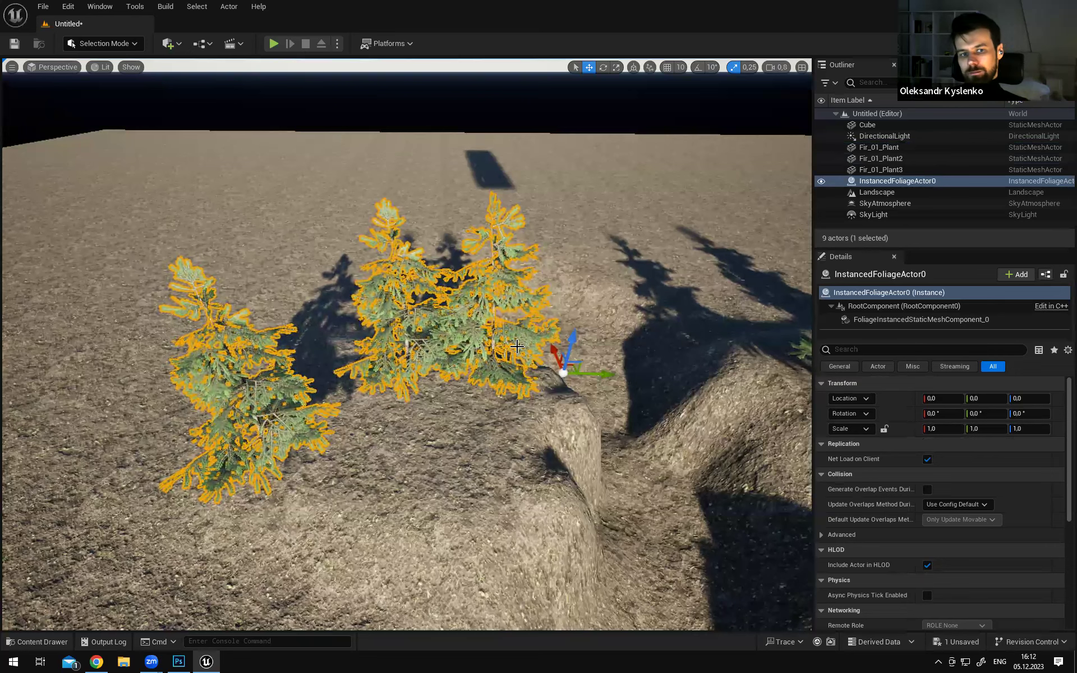
pyautogui.moveTo(407, 345); pyautogui.dragTo(528, 363, button='right')
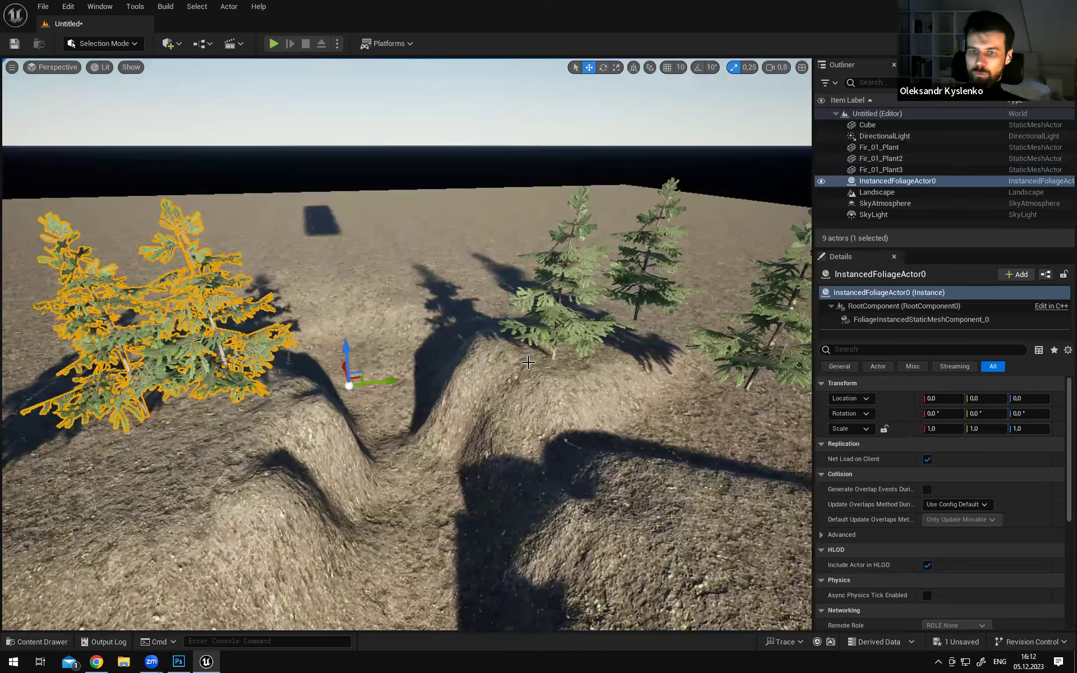
pyautogui.moveTo(639, 234); pyautogui.dragTo(590, 240, button='right')
pyautogui.moveTo(592, 340); pyautogui.dragTo(554, 348, button='right')
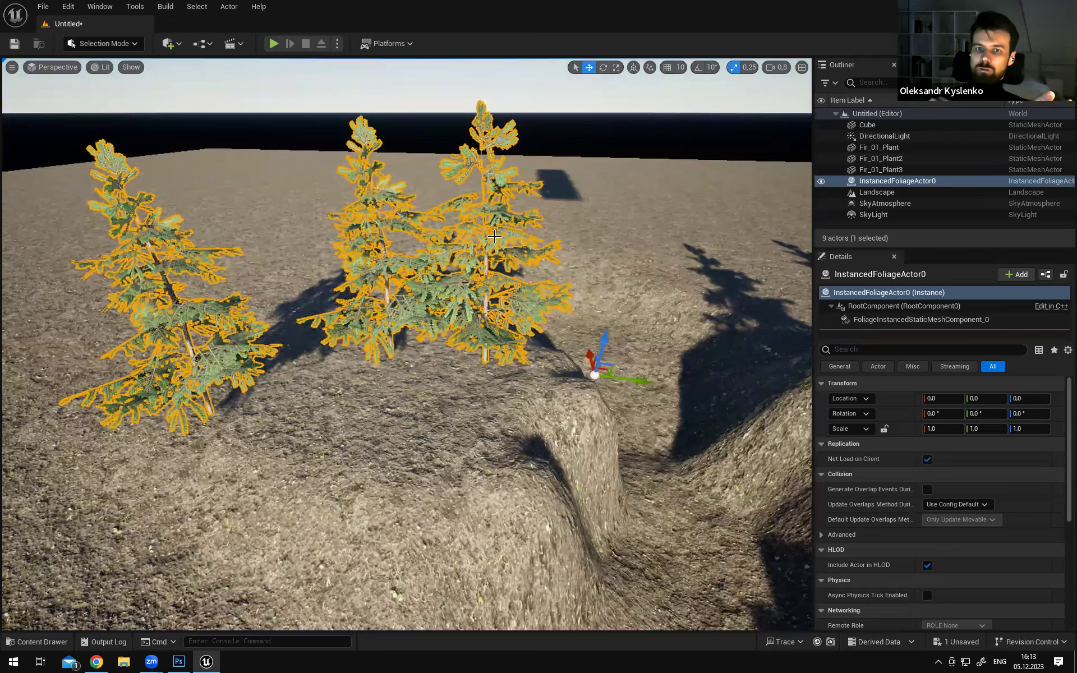
pyautogui.moveTo(623, 286); pyautogui.dragTo(476, 300, button='right')
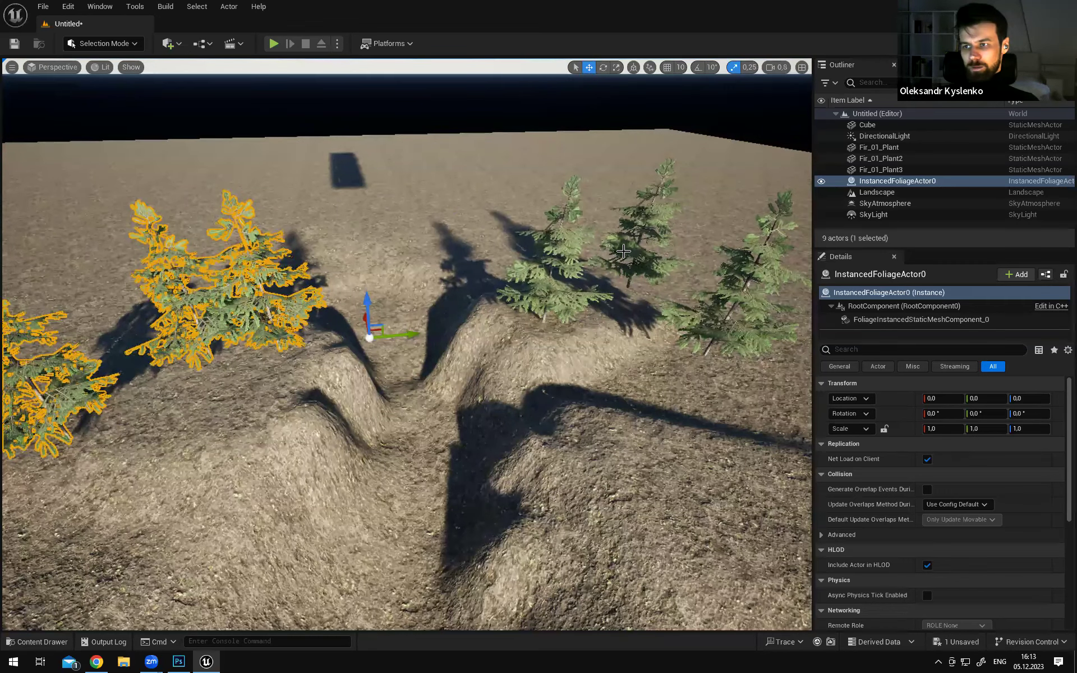
pyautogui.moveTo(407, 344); pyautogui.dragTo(397, 344, button='right')
pyautogui.moveTo(406, 345); pyautogui.dragTo(445, 369, button='right')
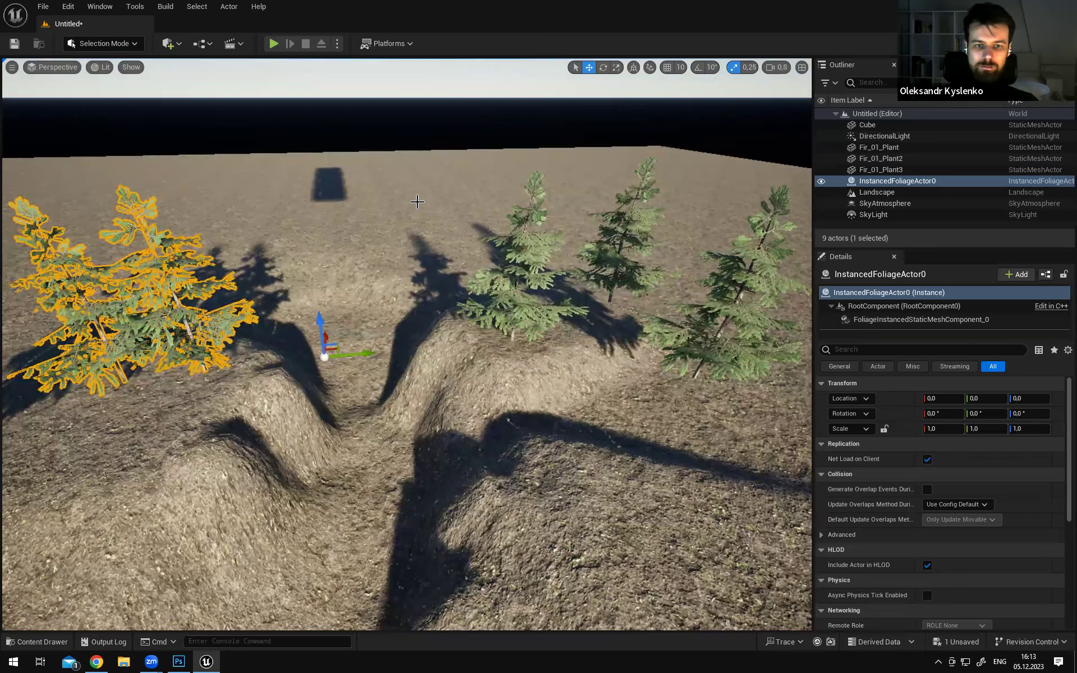
pyautogui.moveTo(407, 344); pyautogui.dragTo(448, 356, button='right')
pyautogui.press('w')
pyautogui.press('d')
pyautogui.press('w')
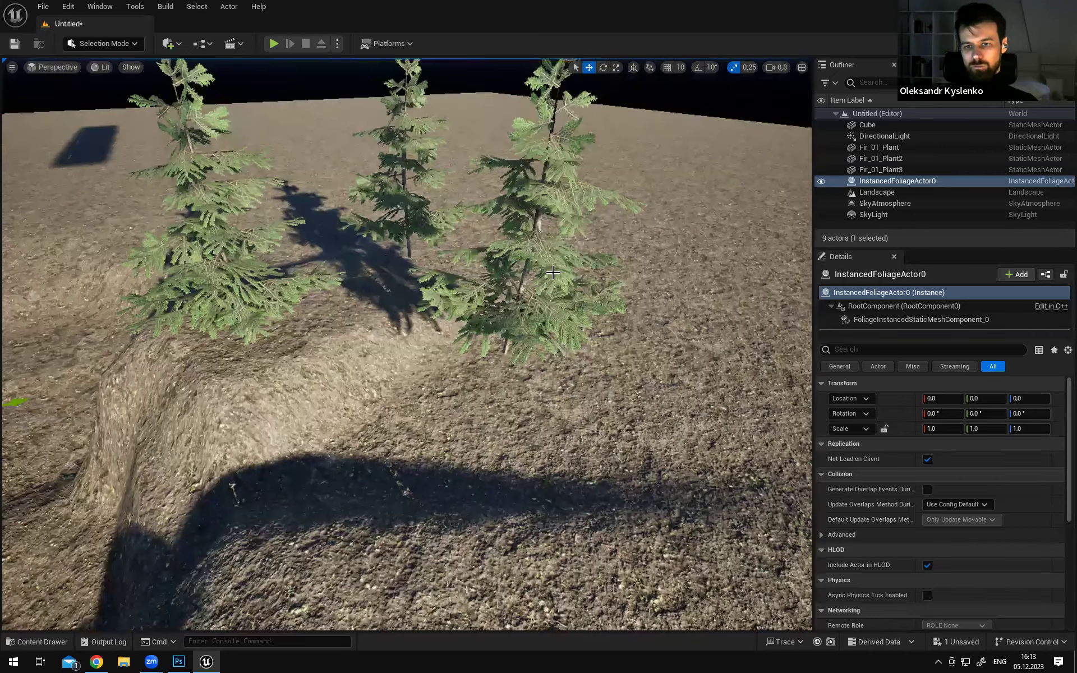
# Delete the three standalone fir trees from the ridge one by one
pyautogui.click(553, 273)
pyautogui.press('d')
pyautogui.moveTo(554, 272); pyautogui.dragTo(523, 271, button='right')
pyautogui.press('w')
pyautogui.press('a')
pyautogui.press('s')
pyautogui.press('d')
pyautogui.press('s')
pyautogui.click(487, 265)
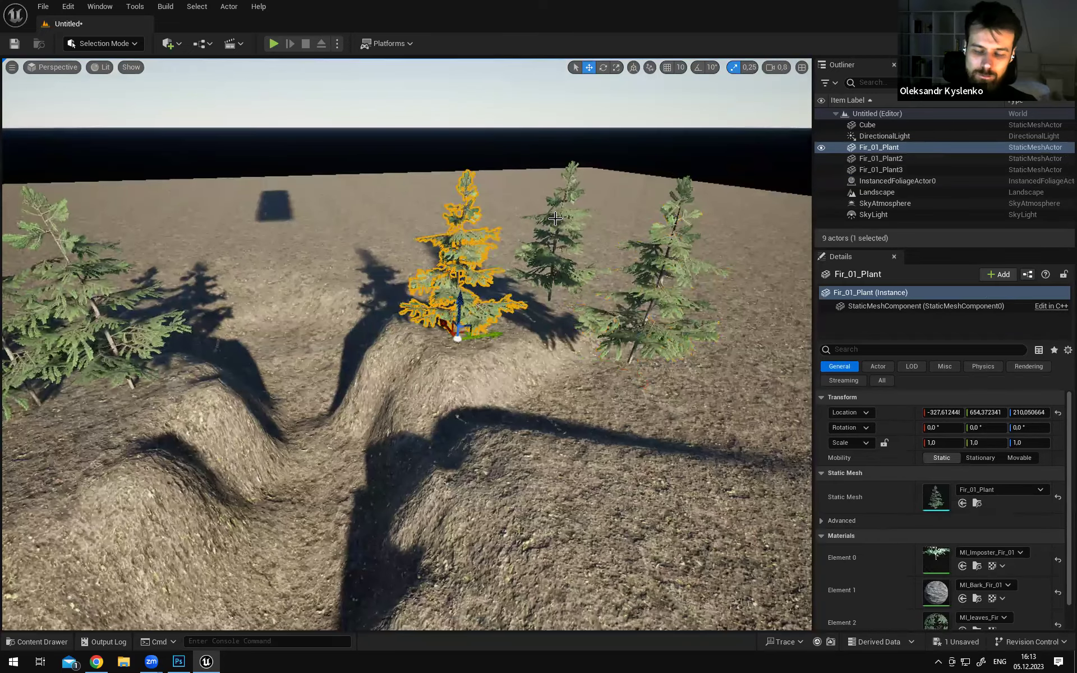
pyautogui.press('Delete')
pyautogui.click(555, 219)
pyautogui.press('Delete')
pyautogui.click(670, 230)
pyautogui.press('Delete')
# Delete the instanced foliage actor that holds the remaining fir trees
pyautogui.moveTo(427, 261); pyautogui.dragTo(372, 253, button='right')
pyautogui.press('d')
pyautogui.click(461, 308)
pyautogui.click(411, 258)
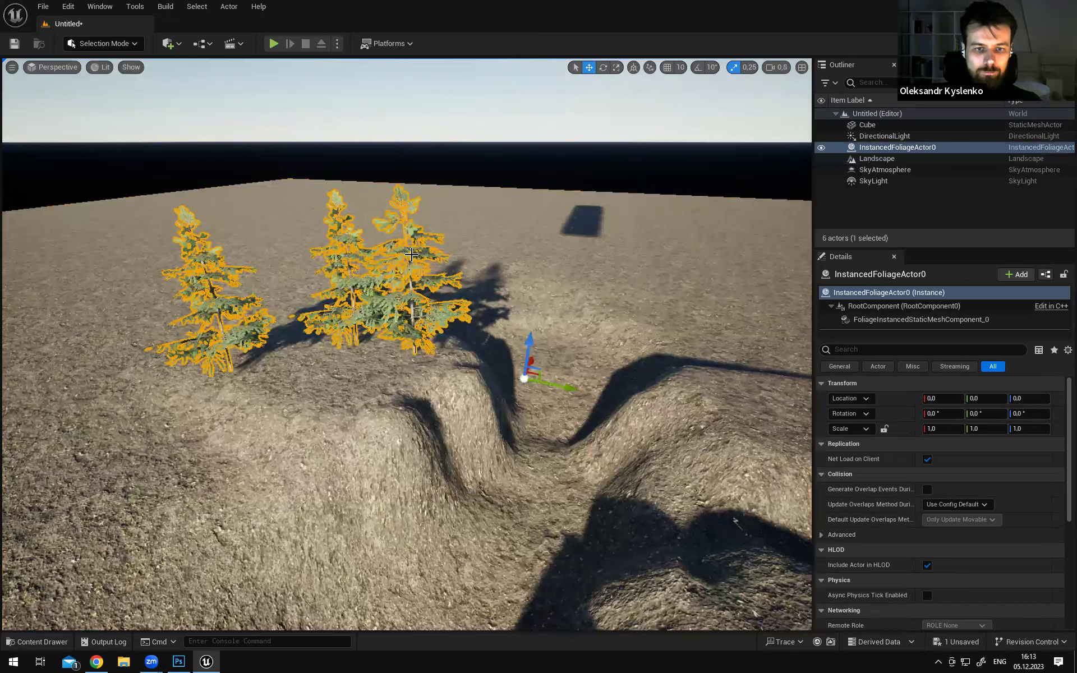
pyautogui.press('Delete')
# Switch to Foliage mode, add Poplar_01_Standalone from the Models folder as a foliage type and select it
pyautogui.click(128, 45)
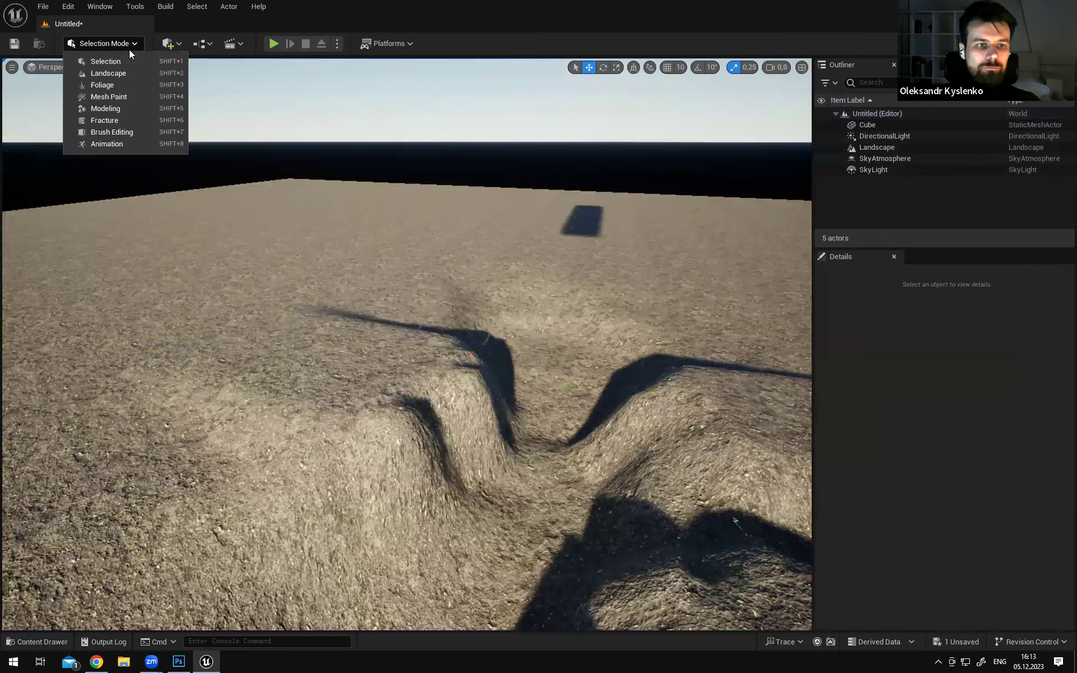
pyautogui.click(112, 84)
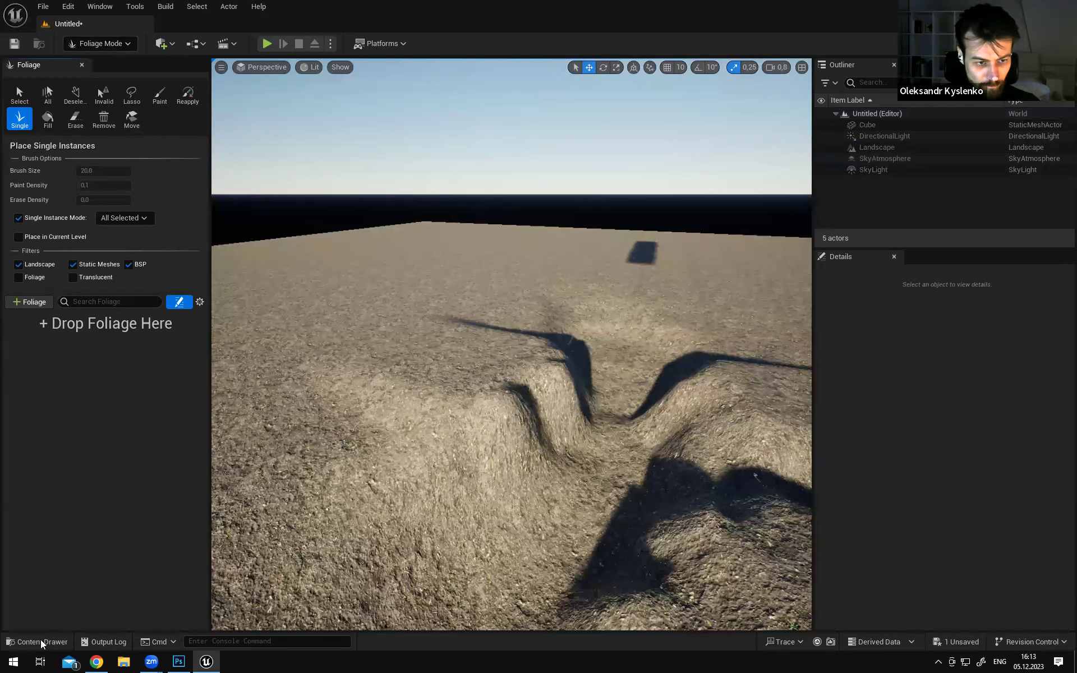
pyautogui.hotkey('ctrl', 'space')
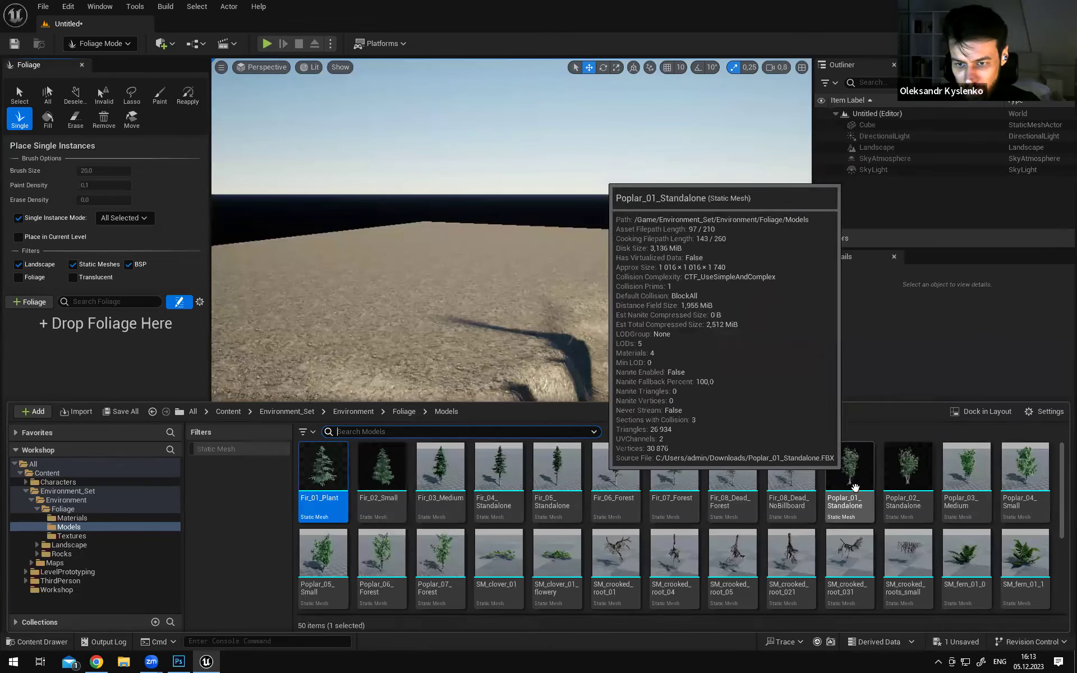
pyautogui.click(849, 468)
pyautogui.moveTo(335, 380); pyautogui.dragTo(59, 349)
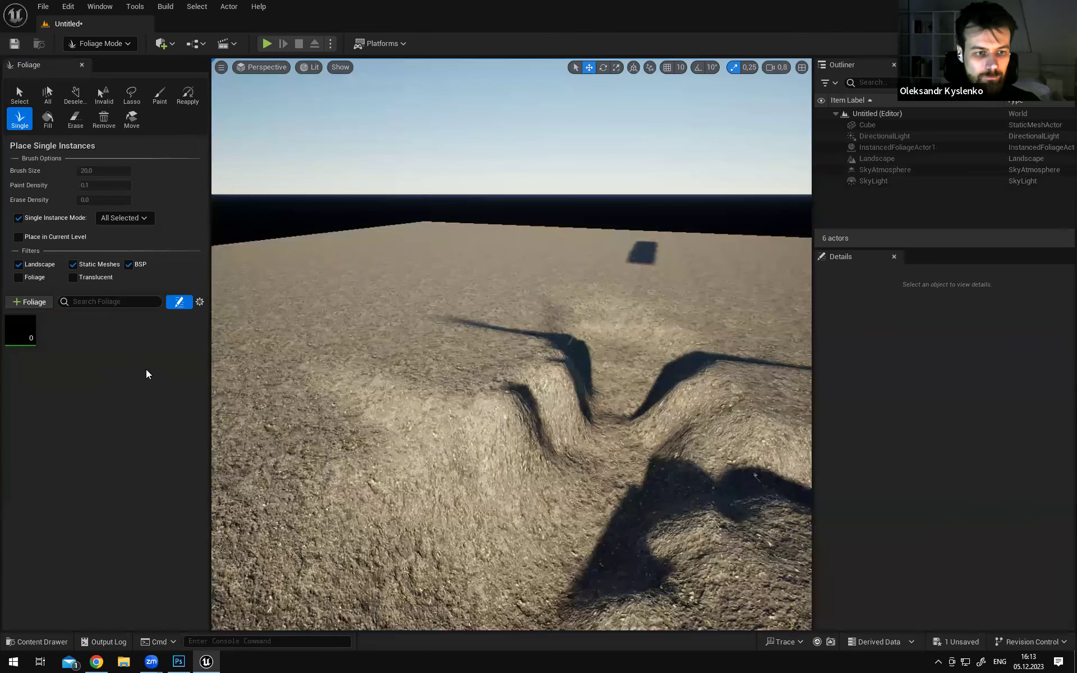
pyautogui.moveTo(401, 338); pyautogui.dragTo(378, 370, button='right')
pyautogui.press('d')
pyautogui.click(19, 340)
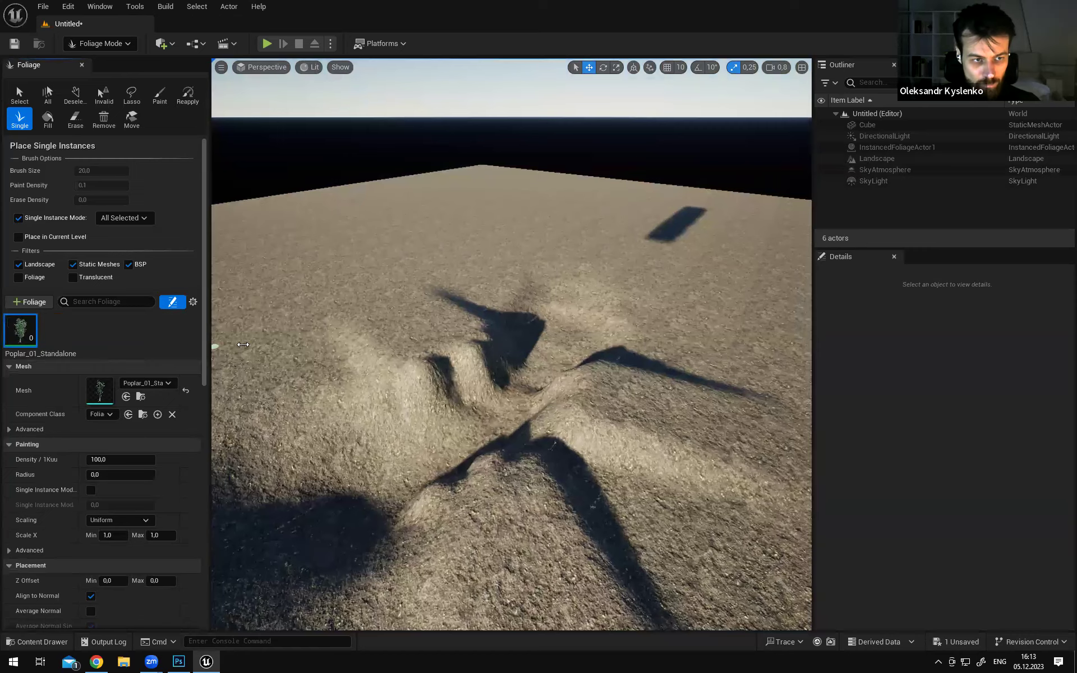
# Place three single Poplar_01_Standalone instances on the ground around the canyon
pyautogui.moveTo(522, 371); pyautogui.dragTo(609, 395, button='right')
pyautogui.press('d')
pyautogui.press('w')
pyautogui.click(552, 371)
pyautogui.moveTo(552, 370); pyautogui.dragTo(435, 387, button='right')
pyautogui.press('s')
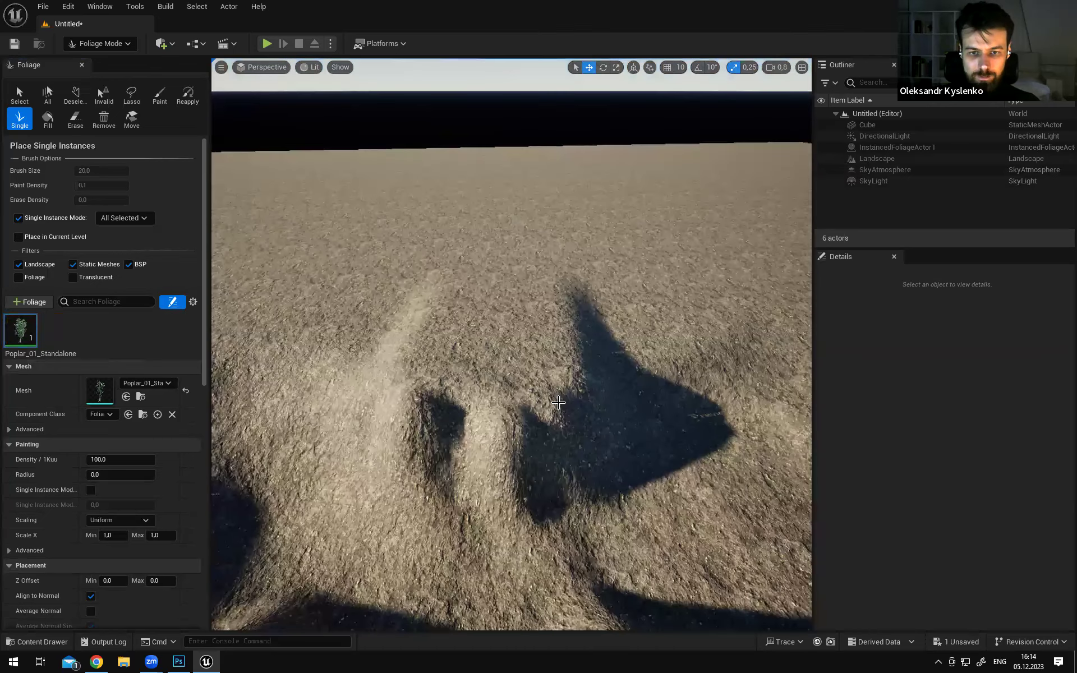
pyautogui.moveTo(221, 365); pyautogui.dragTo(224, 353, button='right')
pyautogui.click(525, 357)
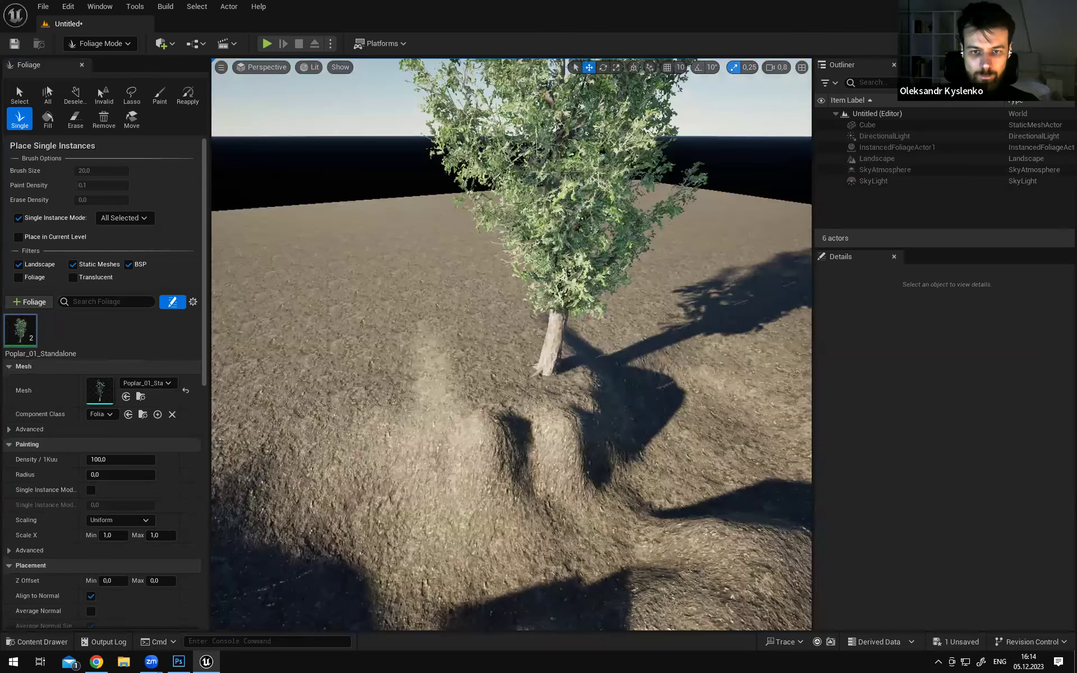
pyautogui.moveTo(525, 357); pyautogui.dragTo(650, 354, button='right')
pyautogui.click(531, 340)
pyautogui.moveTo(548, 365); pyautogui.dragTo(550, 238, button='right')
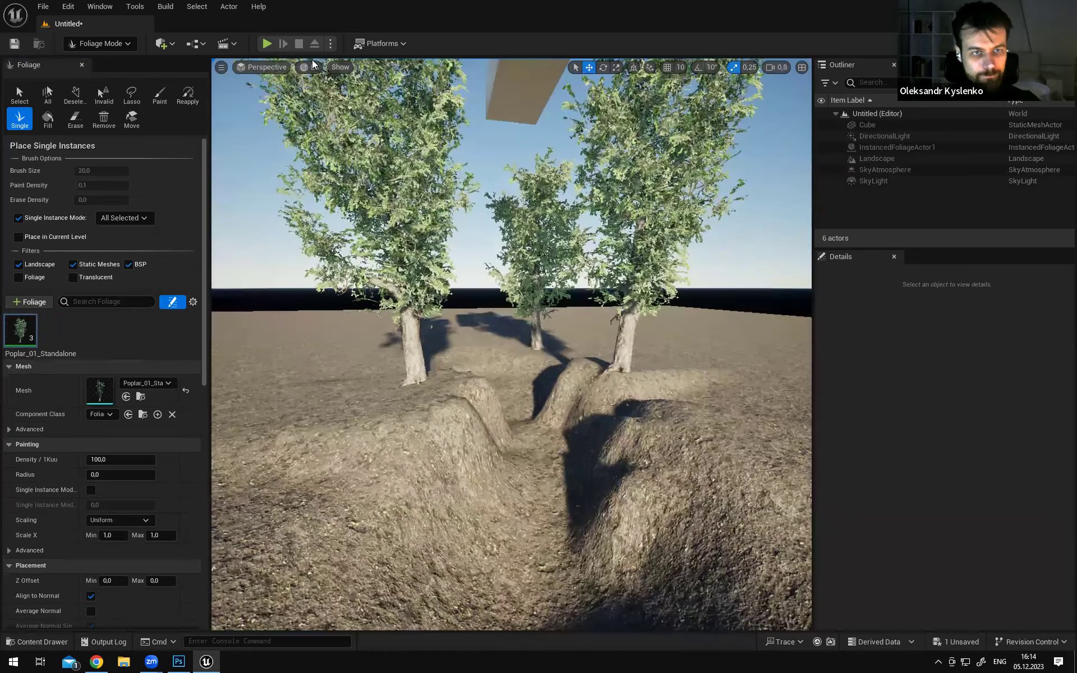
# Play the level full screen, run the character through the canyon among the poplars, and stop the play session
pyautogui.hotkey('alt', 'p')
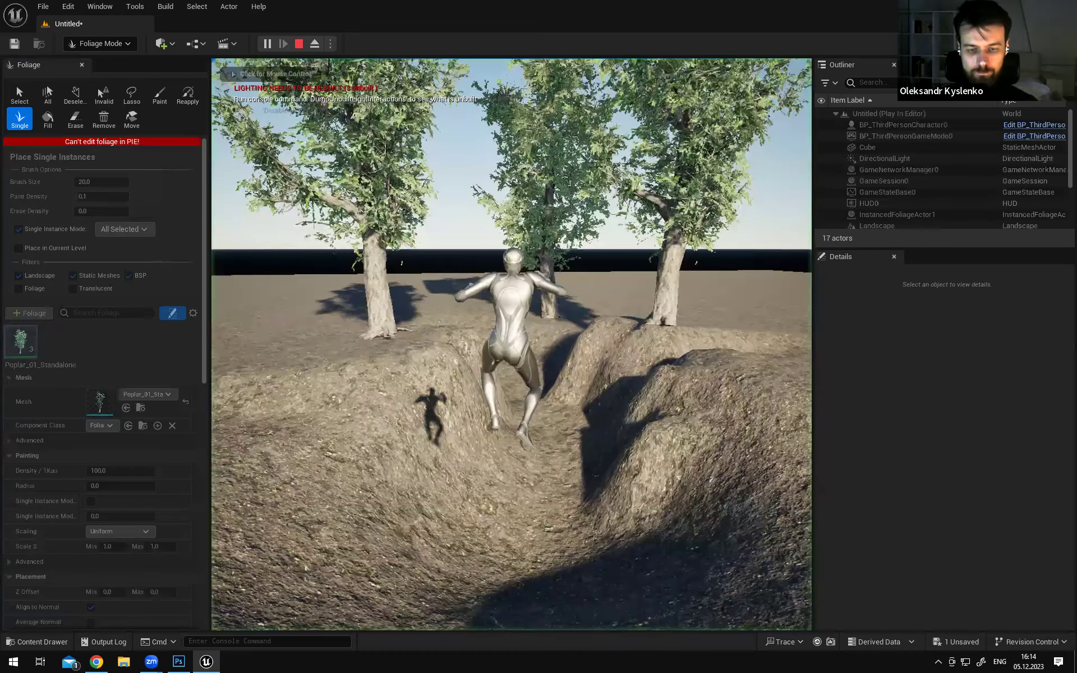
pyautogui.press('F11')
pyautogui.press('w')
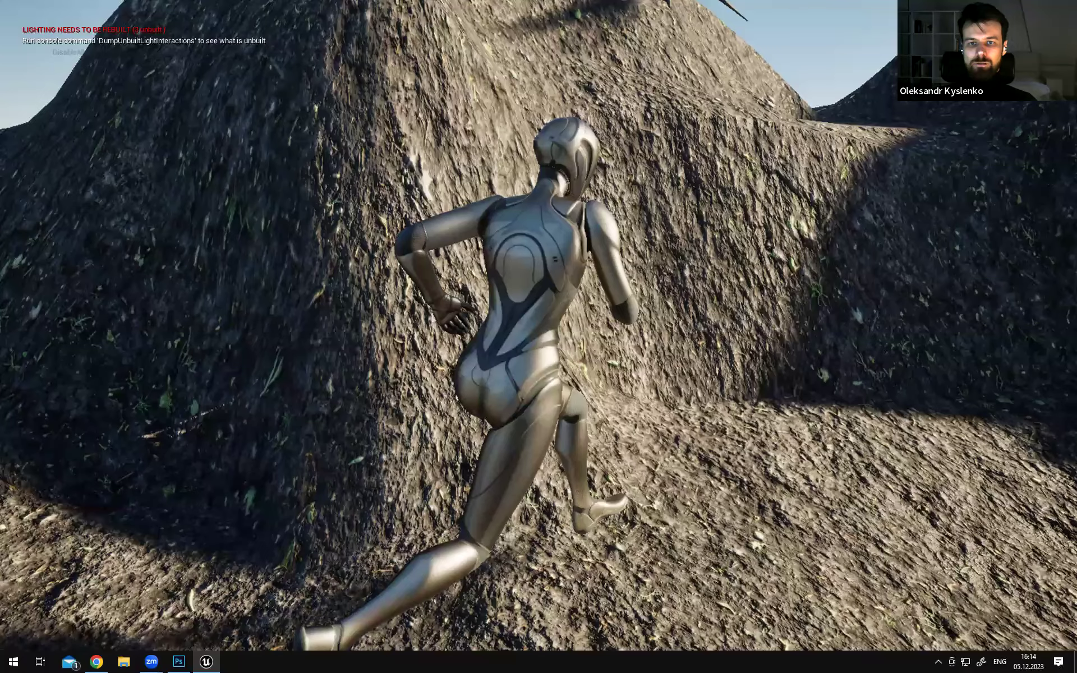
pyautogui.press('w')
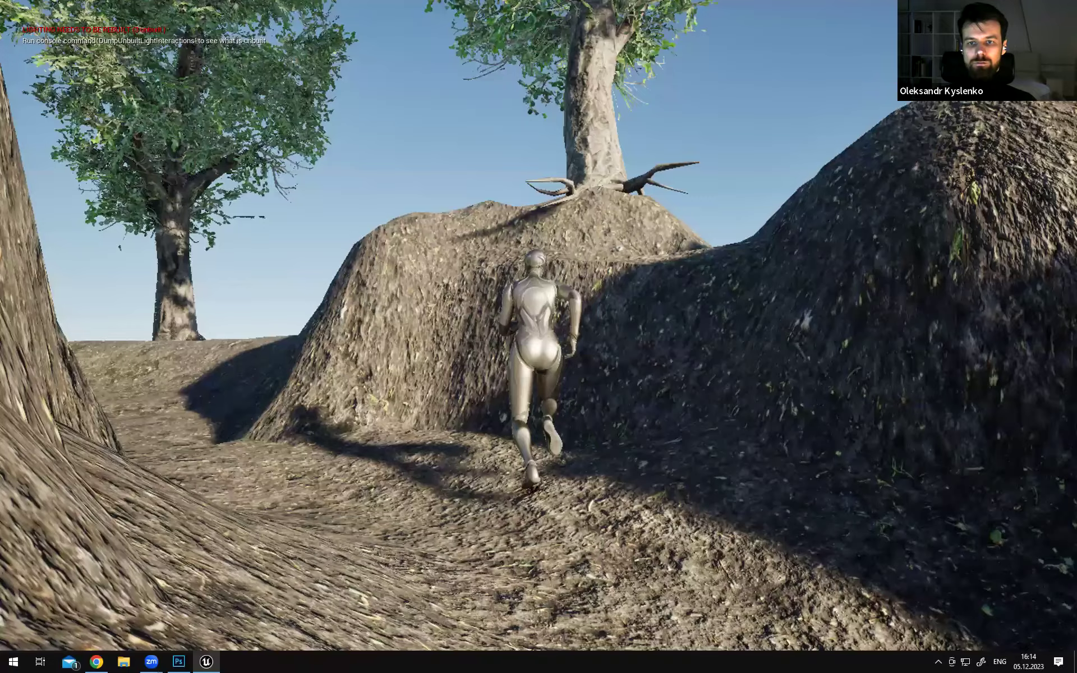
pyautogui.press('w')
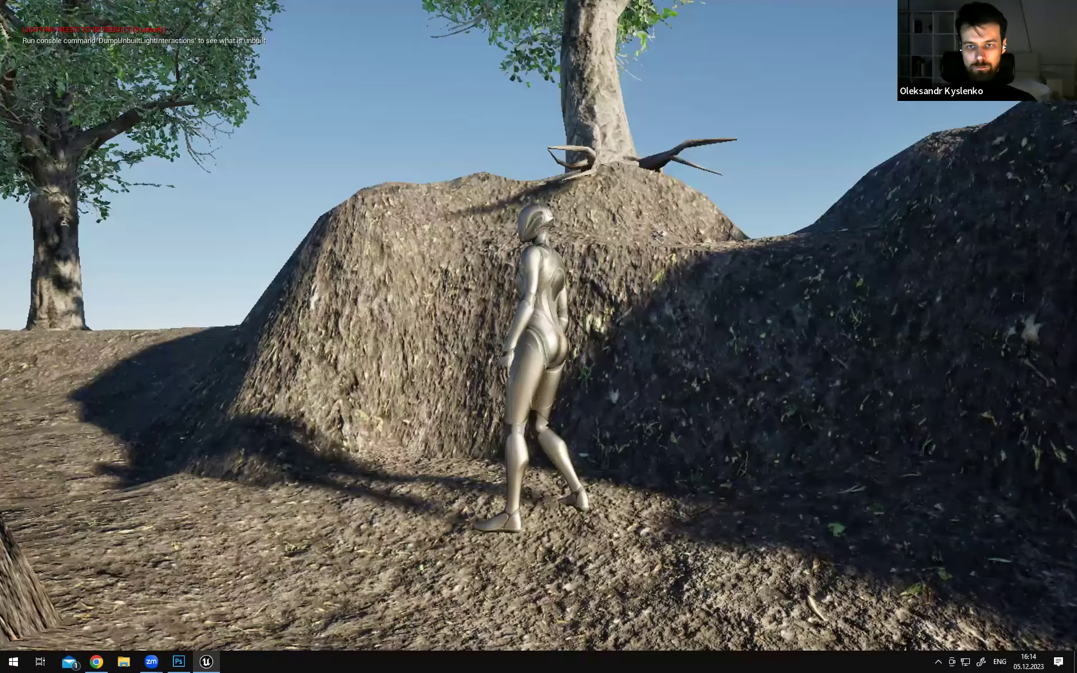
pyautogui.press('s')
pyautogui.press('w')
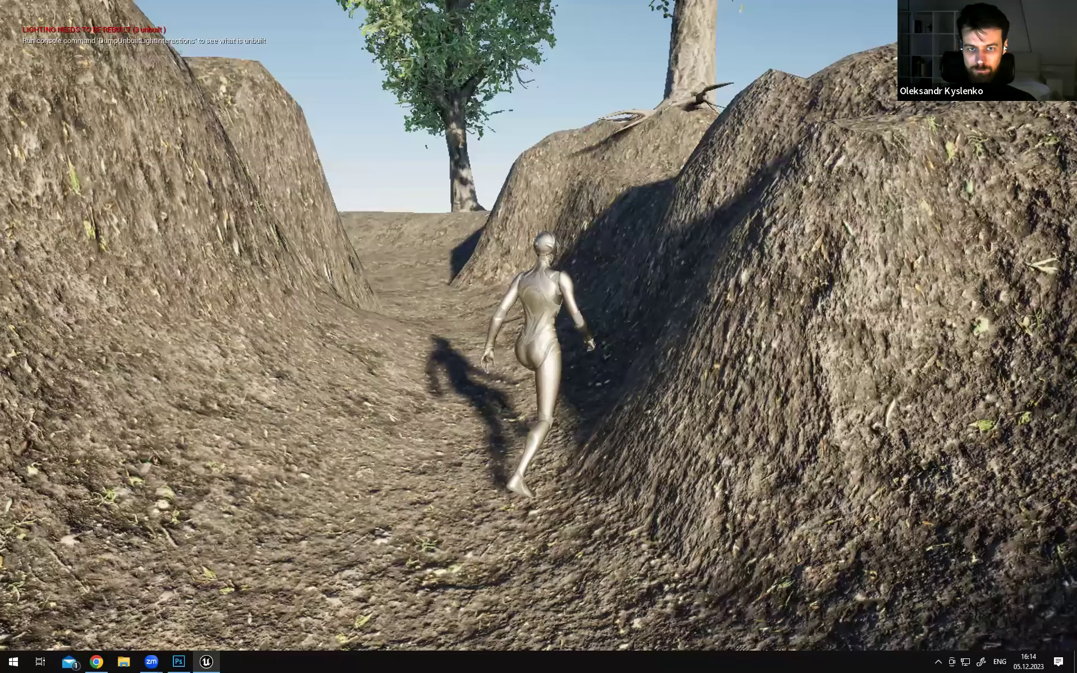
pyautogui.press('a')
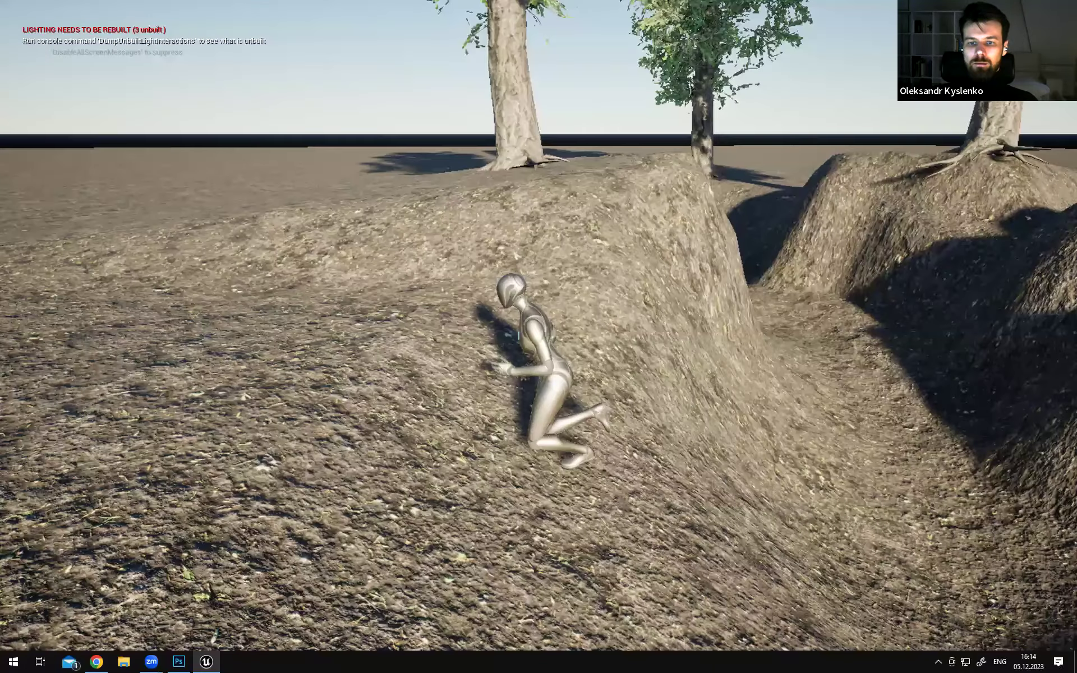
pyautogui.press('d')
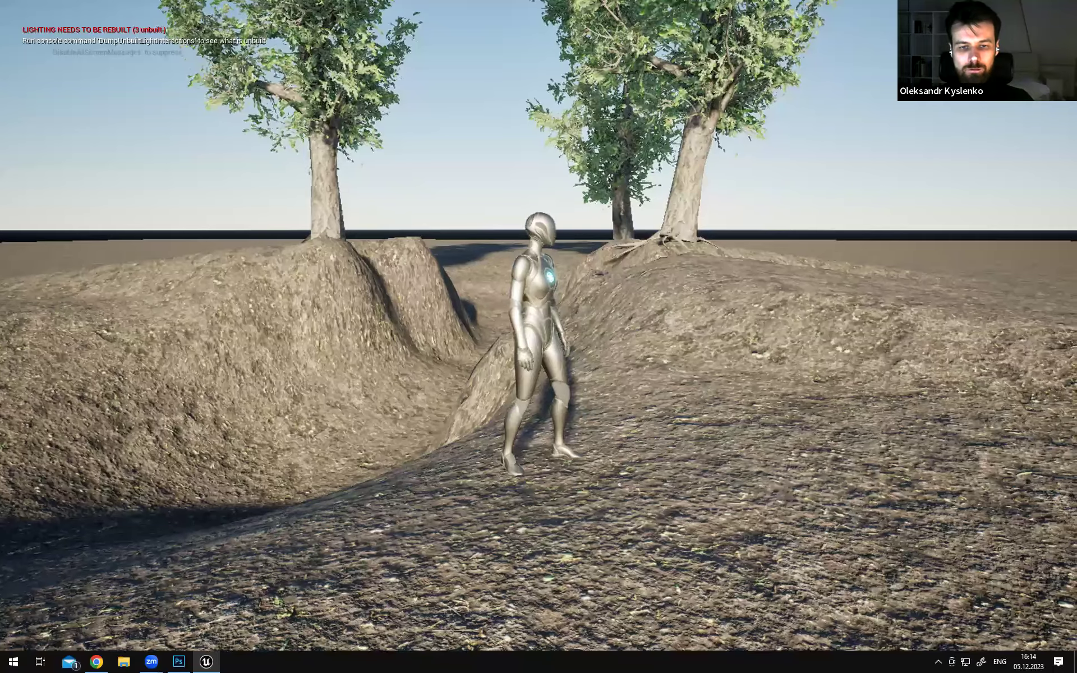
pyautogui.hotkey('shift', 'F1')
pyautogui.press('F11')
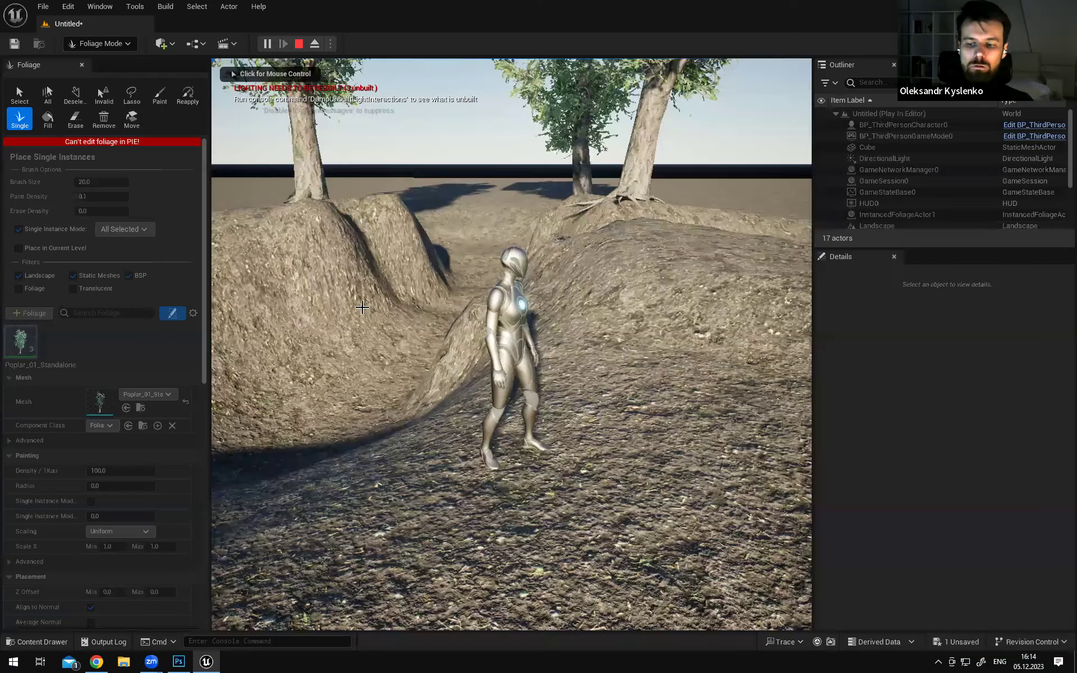
pyautogui.press('Escape')
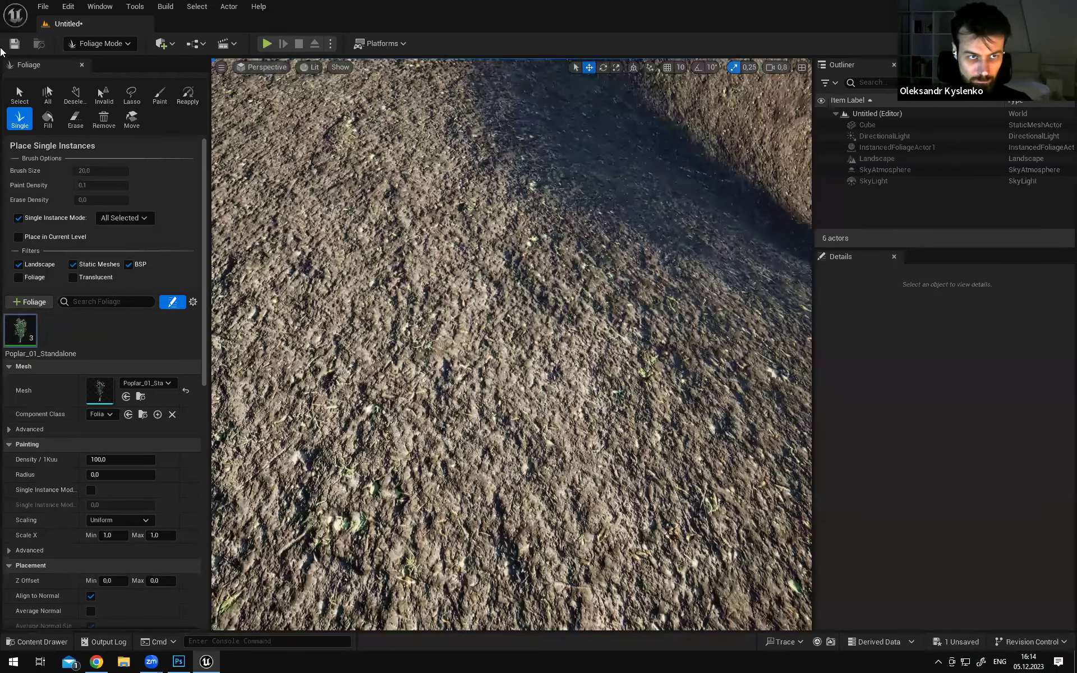
# Return to Selection mode and view the poplars from inside the canyon
pyautogui.click(104, 44)
pyautogui.click(105, 63)
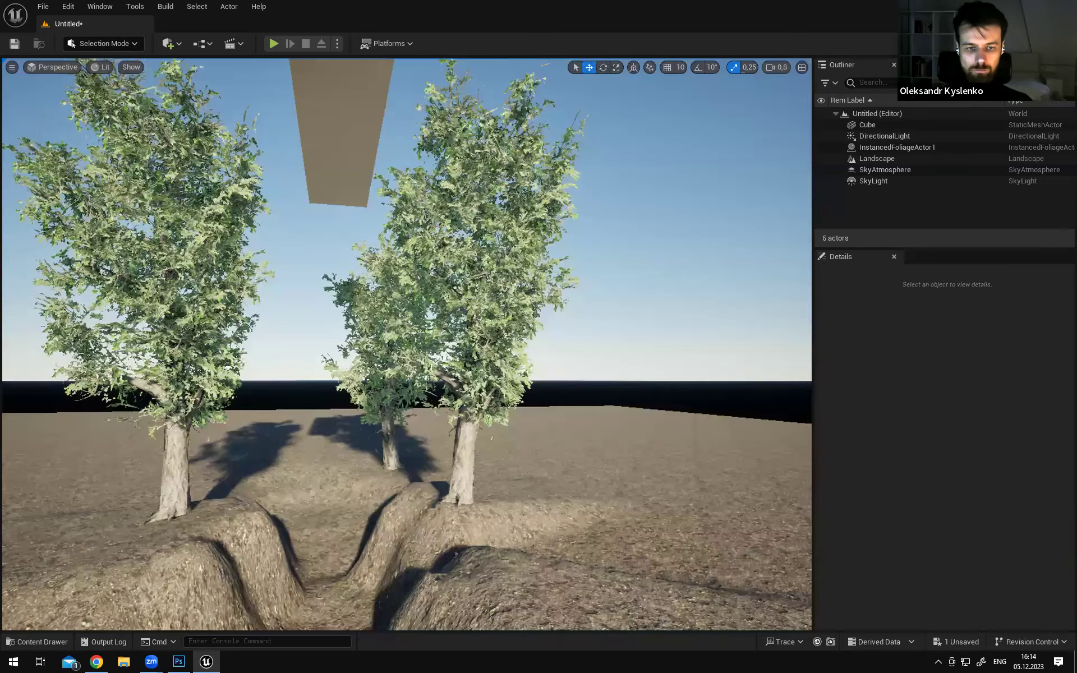
pyautogui.moveTo(406, 344); pyautogui.dragTo(404, 483, button='right')
pyautogui.moveTo(407, 345); pyautogui.dragTo(561, 577, button='right')
pyautogui.moveTo(529, 273); pyautogui.dragTo(581, 295, button='right')
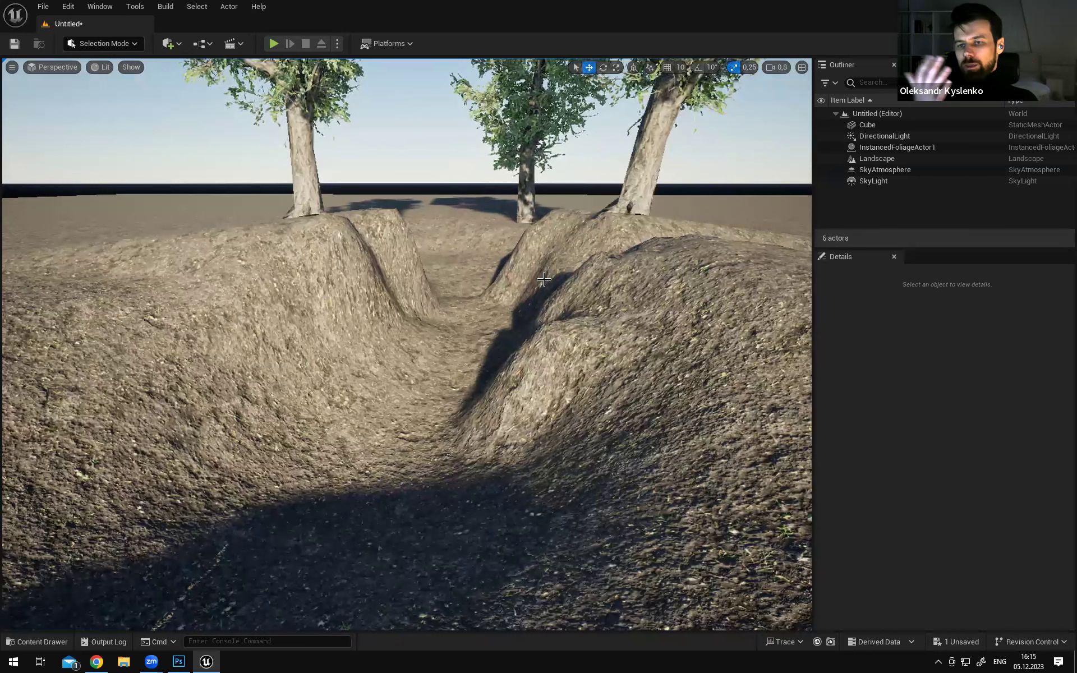
# Select the DirectionalLight and activate the Rotate tool in world space, with its gizmo in view above the canyon
pyautogui.doubleClick(880, 136)
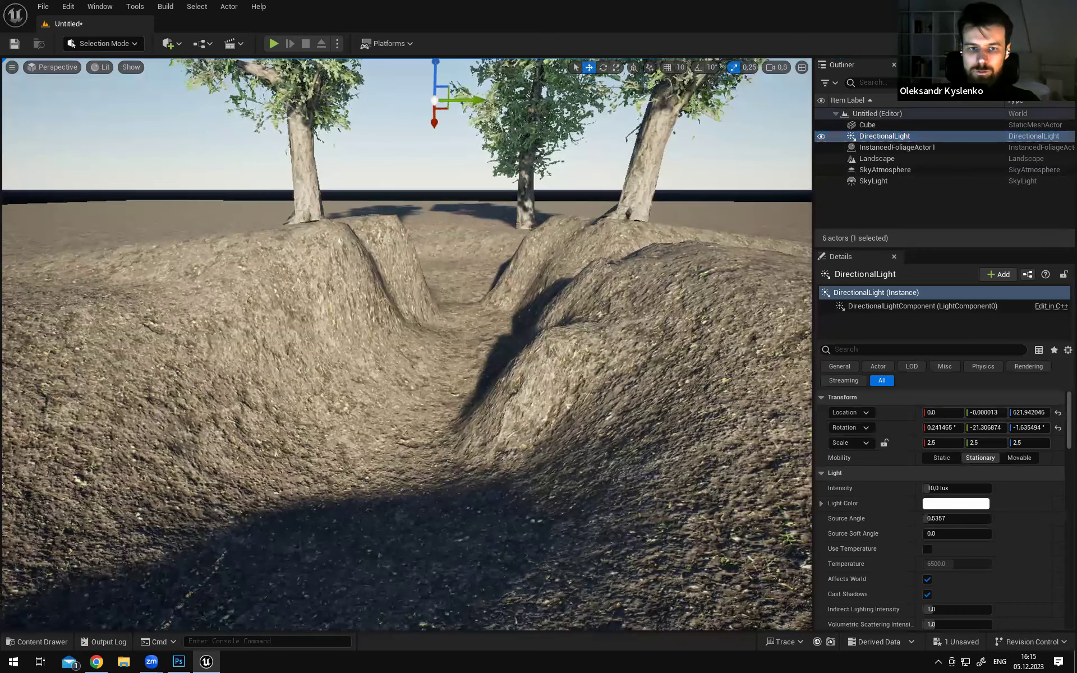
pyautogui.moveTo(654, 264); pyautogui.dragTo(677, 252, button='right')
pyautogui.press('s')
pyautogui.press('w')
pyautogui.press('w')
pyautogui.press('a')
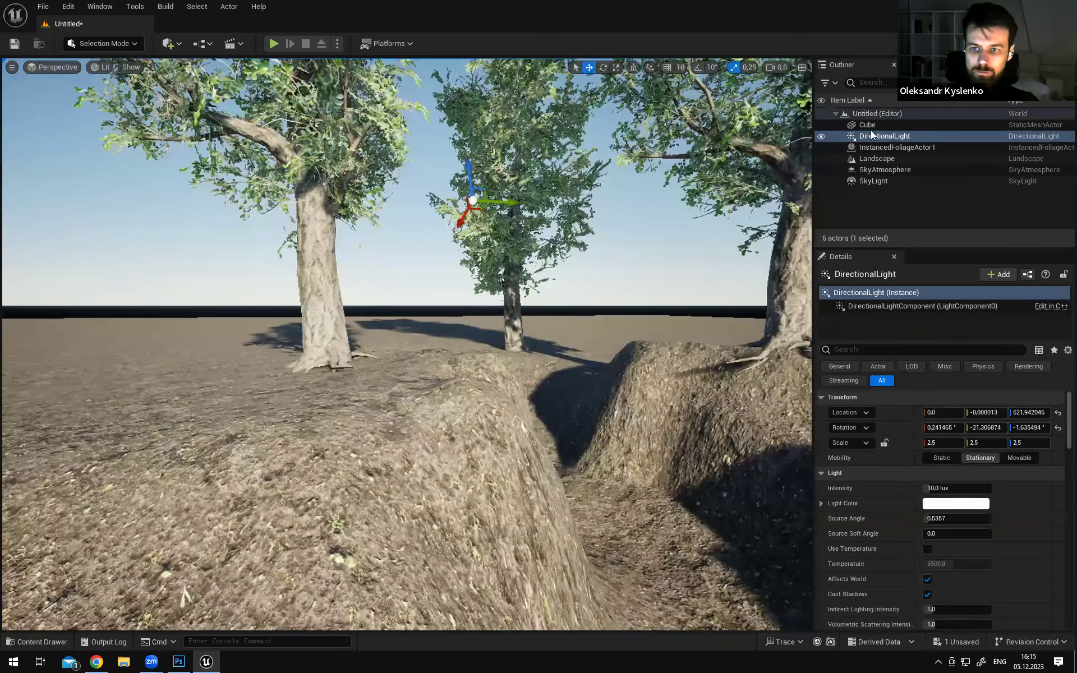
pyautogui.moveTo(592, 262); pyautogui.dragTo(597, 256, button='right')
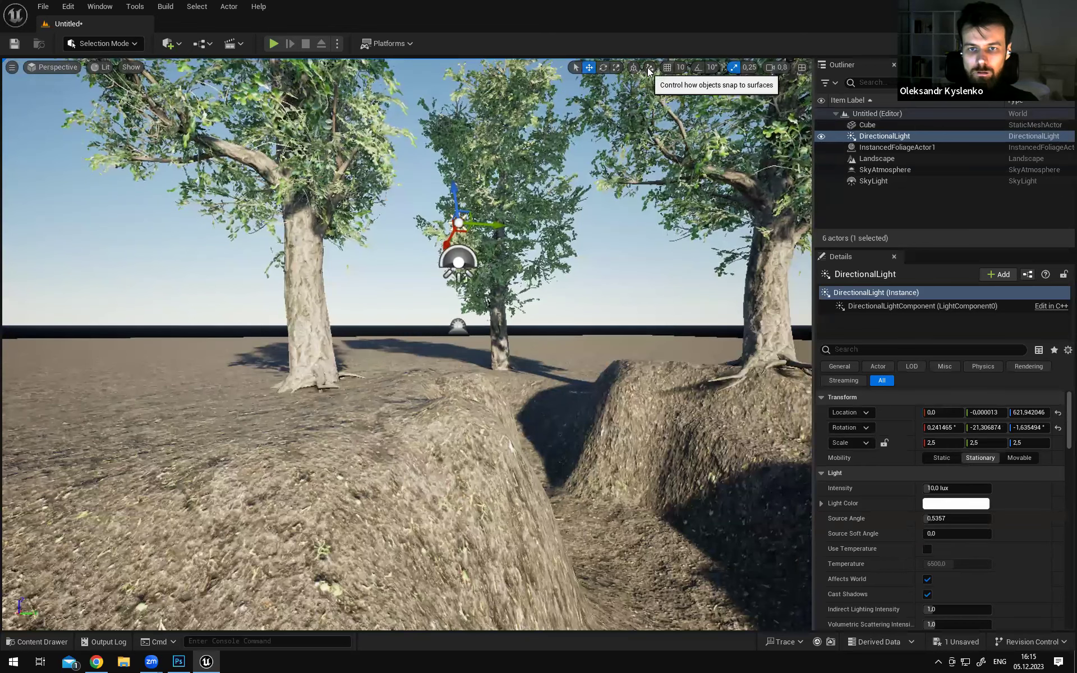
pyautogui.moveTo(599, 227); pyautogui.dragTo(639, 80, button='right')
pyautogui.press('w')
pyautogui.press('e')
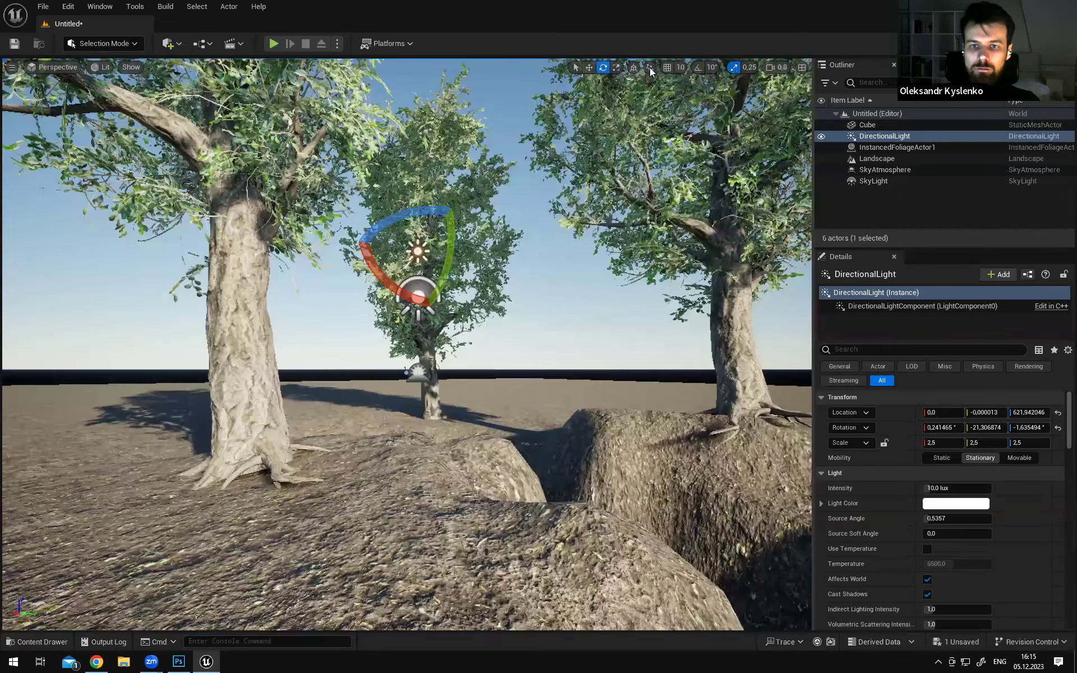
pyautogui.click(633, 67)
pyautogui.moveTo(504, 280); pyautogui.dragTo(490, 296, button='right')
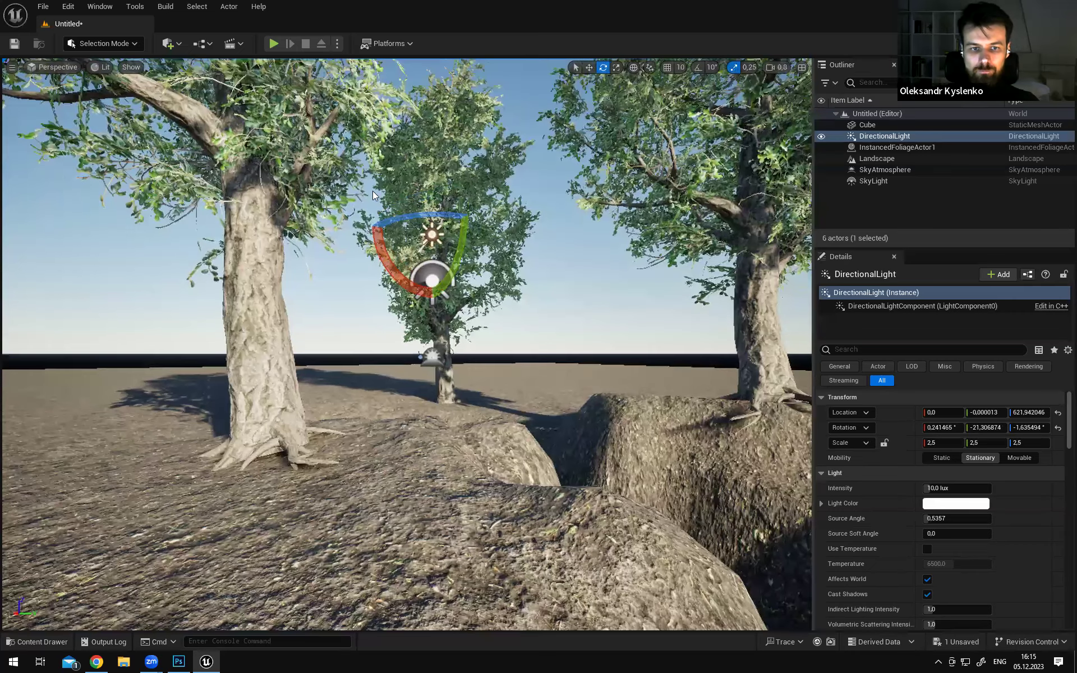
# Rotate the DirectionalLight about the vertical world axis to a Z rotation of about -72°
pyautogui.moveTo(376, 195); pyautogui.dragTo(364, 224, button='right')
pyautogui.press('s')
pyautogui.moveTo(352, 198); pyautogui.dragTo(429, 200)
pyautogui.moveTo(320, 210); pyautogui.dragTo(329, 218)
pyautogui.press('d')
pyautogui.moveTo(329, 218); pyautogui.dragTo(311, 238, button='right')
pyautogui.press('s')
pyautogui.press('w')
pyautogui.moveTo(502, 250)
pyautogui.mouseDown(button='right')
pyautogui.moveTo(504, 298)
pyautogui.moveTo(504, 250)
pyautogui.mouseUp(button='right')
pyautogui.press('s')
pyautogui.press('d')
pyautogui.moveTo(410, 129)
pyautogui.mouseDown()
pyautogui.moveTo(446, 123)
pyautogui.moveTo(354, 126)
pyautogui.moveTo(426, 124)
pyautogui.mouseUp()
pyautogui.moveTo(449, 161); pyautogui.dragTo(381, 155, button='right')
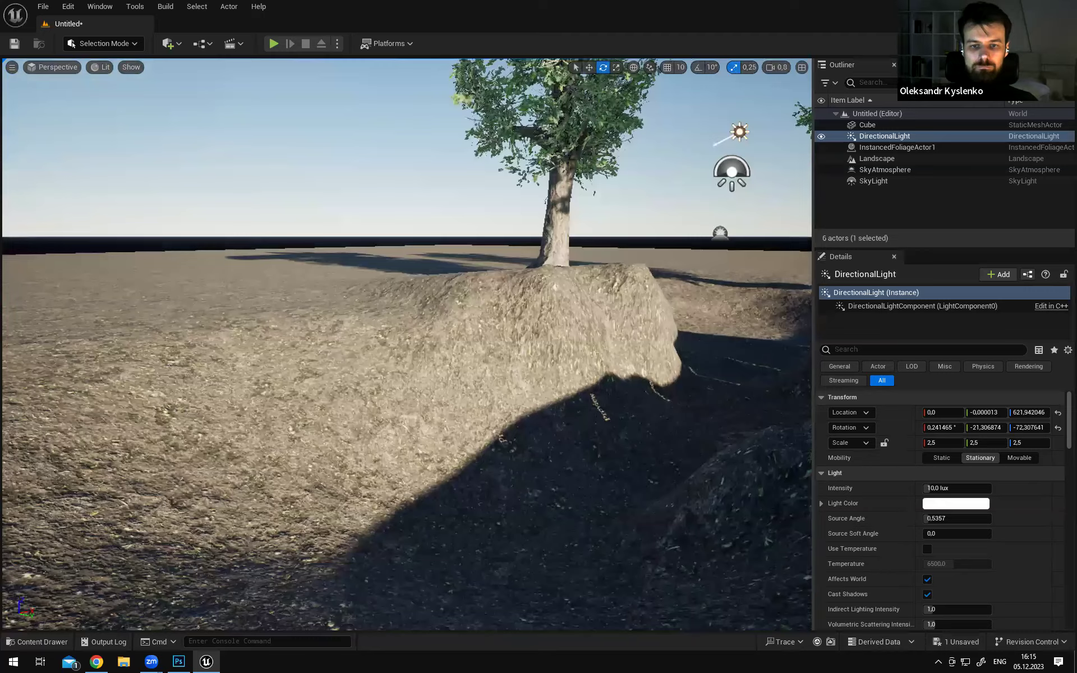
pyautogui.moveTo(449, 161); pyautogui.dragTo(519, 157, button='right')
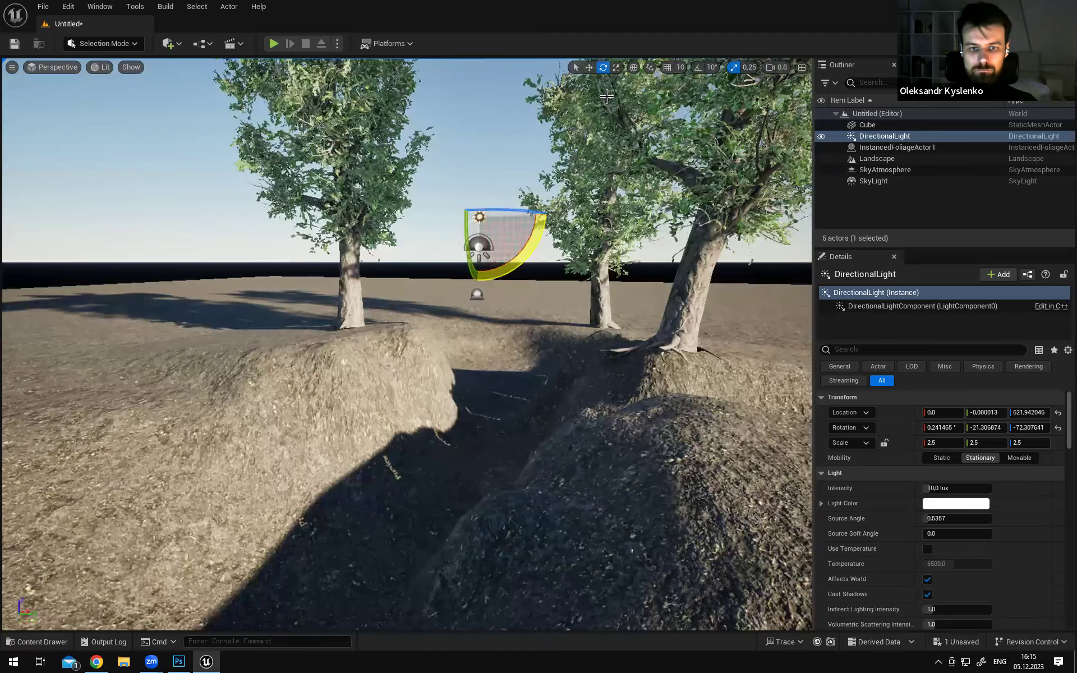
# Tilt the DirectionalLight in local space to about -12° on Y and turn it in world space to about -117° on Z
pyautogui.click(635, 69)
pyautogui.moveTo(534, 212)
pyautogui.mouseDown()
pyautogui.moveTo(530, 246)
pyautogui.moveTo(531, 235)
pyautogui.mouseUp()
pyautogui.moveTo(496, 232); pyautogui.dragTo(521, 218, button='right')
pyautogui.hotkey('ctrl', '`')
pyautogui.moveTo(487, 226); pyautogui.dragTo(486, 226)
pyautogui.moveTo(486, 226); pyautogui.dragTo(364, 252, button='right')
# Examine the low-sun lighting and long tree shadows from inside and above the canyon
pyautogui.moveTo(450, 324); pyautogui.dragTo(450, 325, button='right')
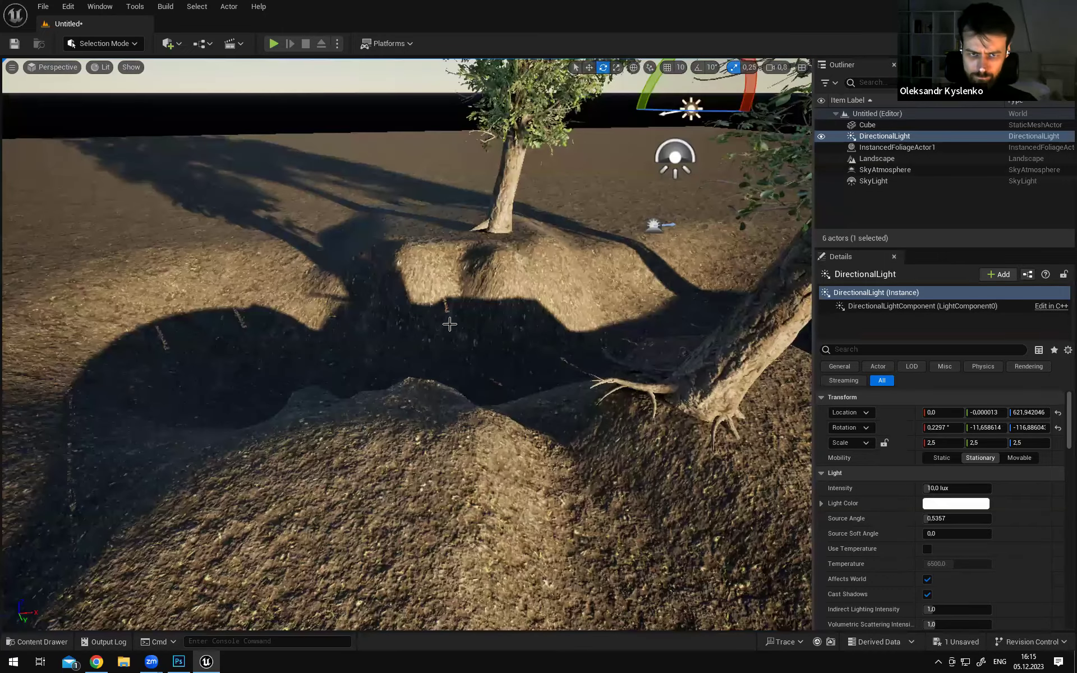
pyautogui.moveTo(637, 304); pyautogui.dragTo(638, 304, button='right')
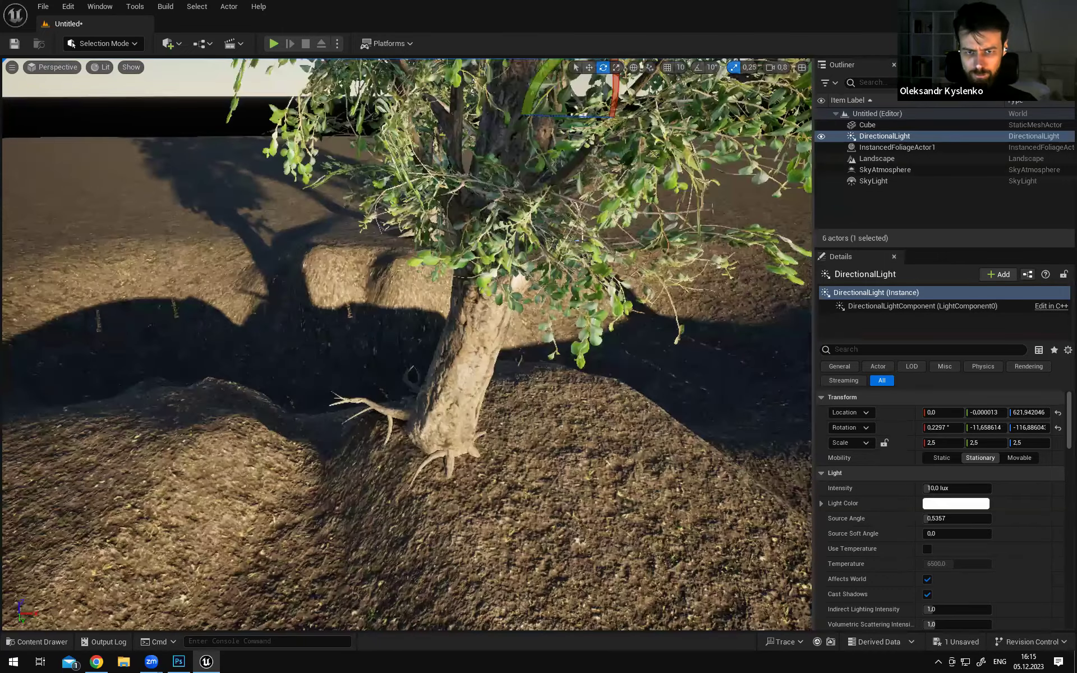
pyautogui.moveTo(687, 353); pyautogui.dragTo(687, 354, button='right')
pyautogui.moveTo(683, 453); pyautogui.dragTo(683, 453, button='right')
pyautogui.moveTo(501, 262); pyautogui.dragTo(501, 262, button='right')
pyautogui.moveTo(509, 365); pyautogui.dragTo(510, 364, button='right')
pyautogui.moveTo(472, 265); pyautogui.dragTo(472, 265, button='right')
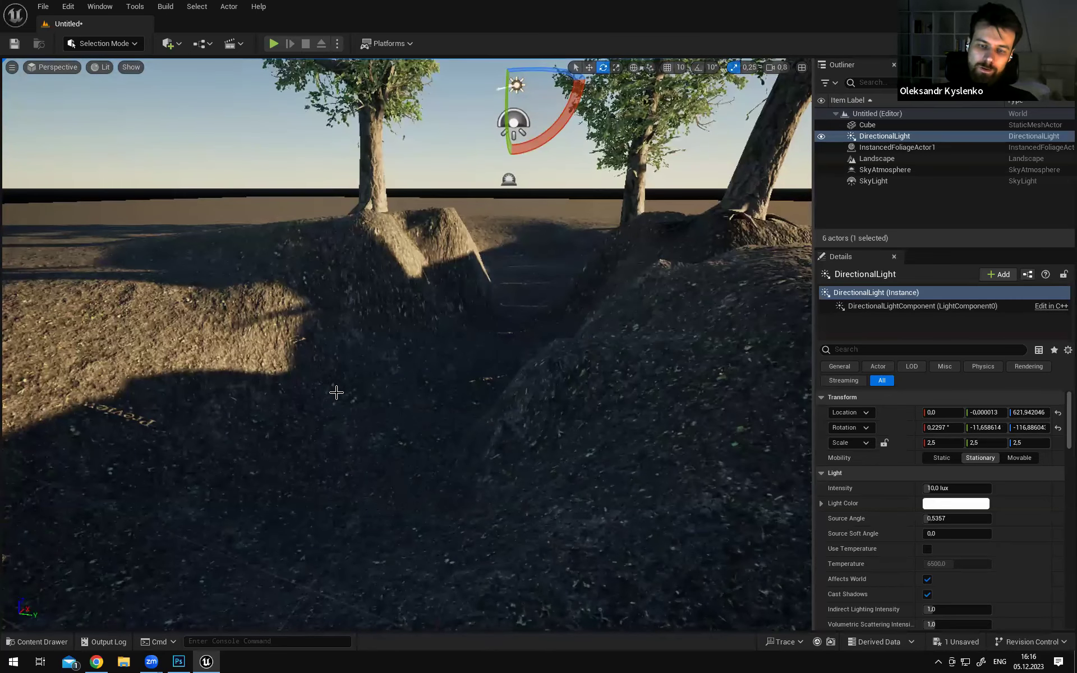
pyautogui.moveTo(584, 233); pyautogui.dragTo(583, 233, button='right')
pyautogui.moveTo(471, 262); pyautogui.dragTo(472, 262, button='right')
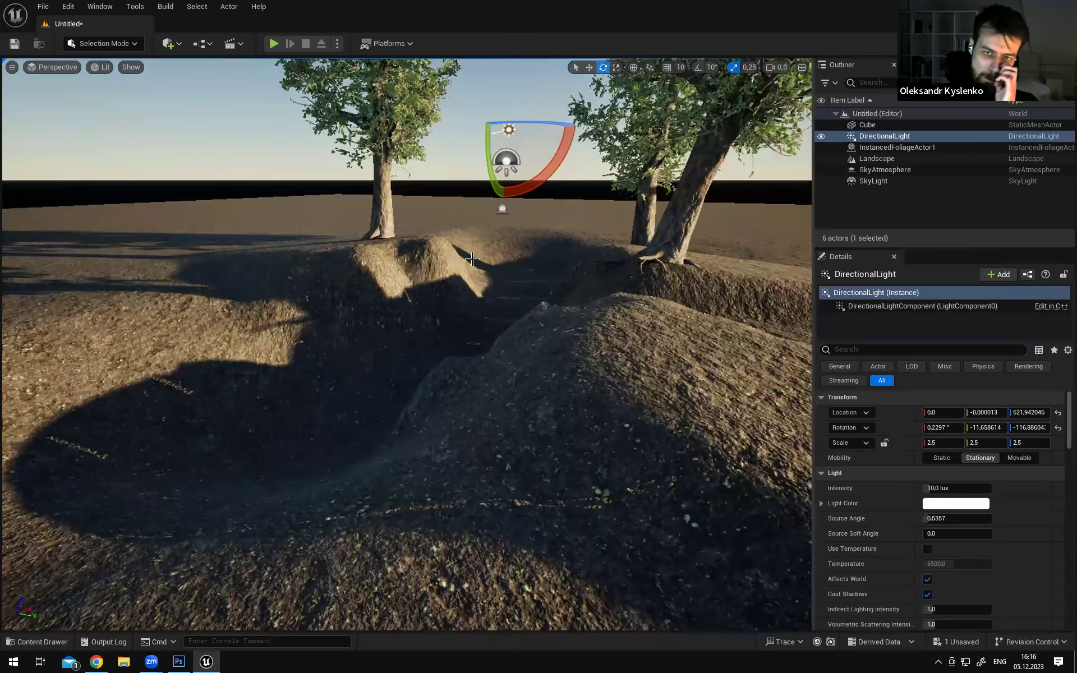
pyautogui.moveTo(472, 262); pyautogui.dragTo(472, 262, button='right')
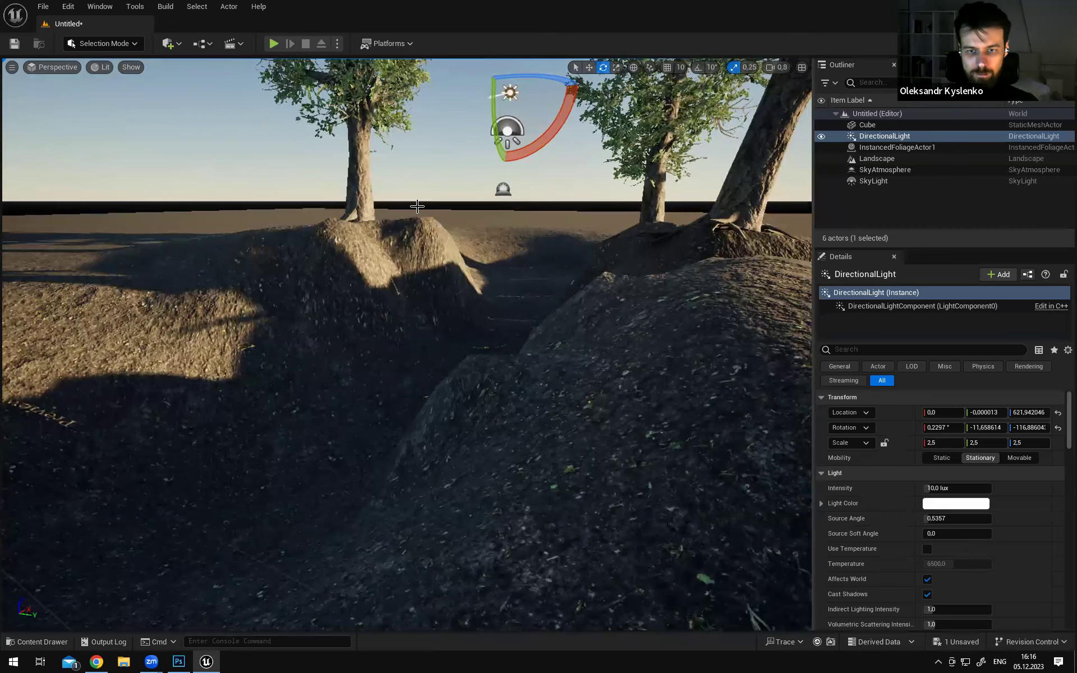
pyautogui.moveTo(708, 258); pyautogui.dragTo(709, 258, button='right')
pyautogui.moveTo(629, 296); pyautogui.dragTo(629, 296, button='right')
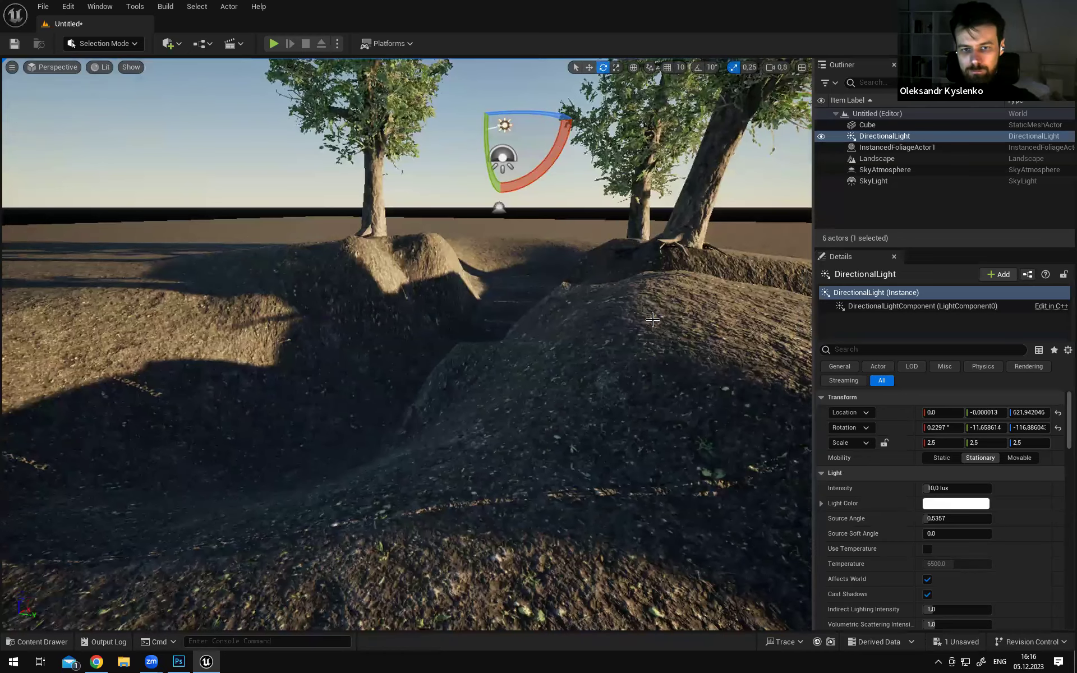
pyautogui.moveTo(524, 343); pyautogui.dragTo(543, 318, button='right')
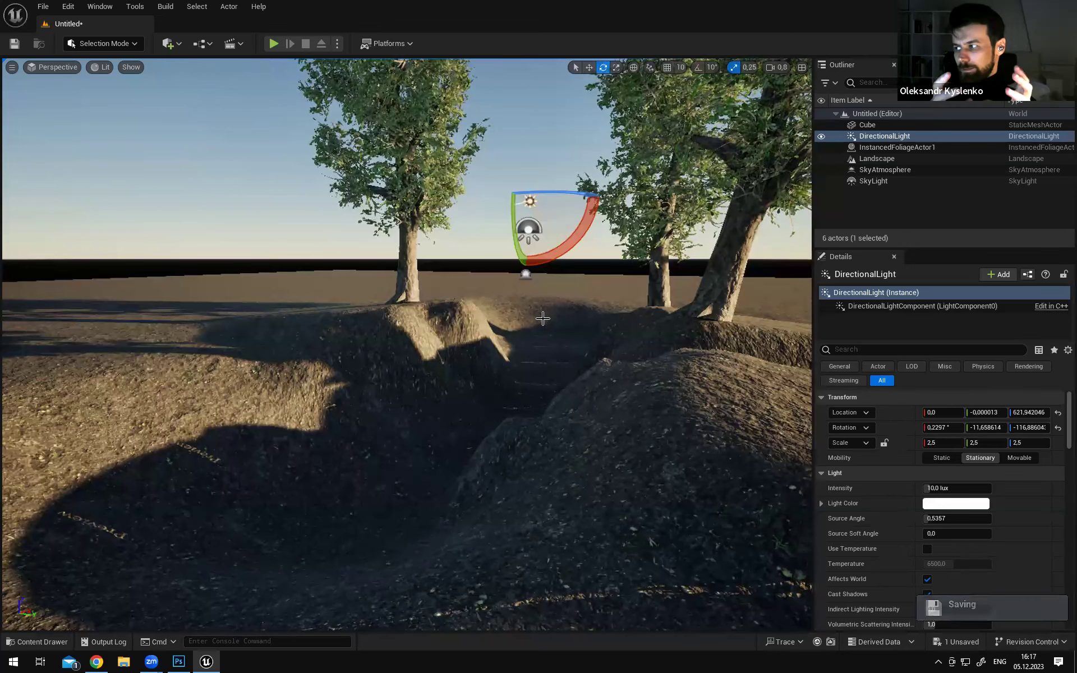
pyautogui.moveTo(614, 332); pyautogui.dragTo(541, 313, button='right')
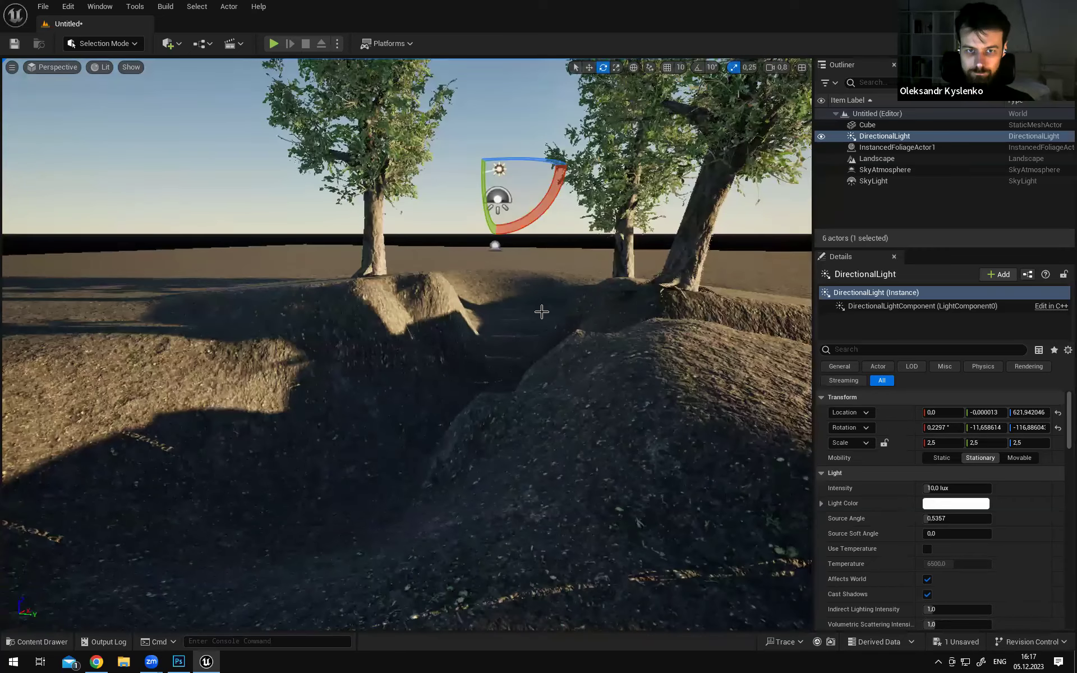
pyautogui.press('w')
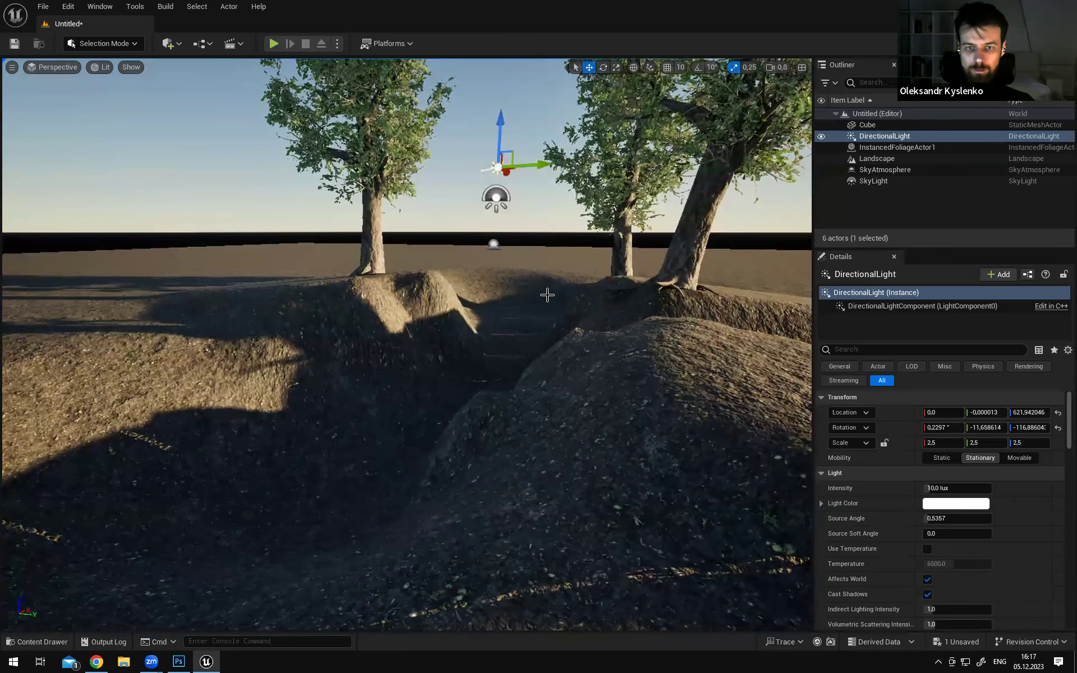
pyautogui.moveTo(569, 329); pyautogui.dragTo(560, 297, button='right')
pyautogui.scroll(5, 572, 308)
pyautogui.scroll(1, 572, 308)
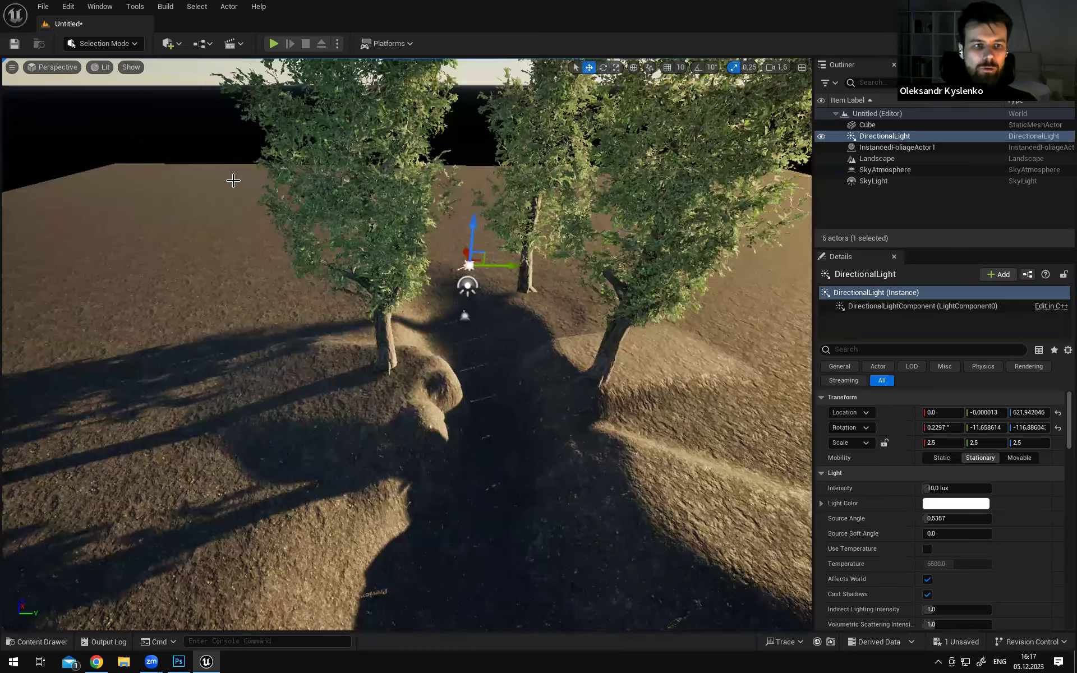
# Switch to Landscape mode with its Paint tools and frame the ground beside the canyon
pyautogui.click(118, 44)
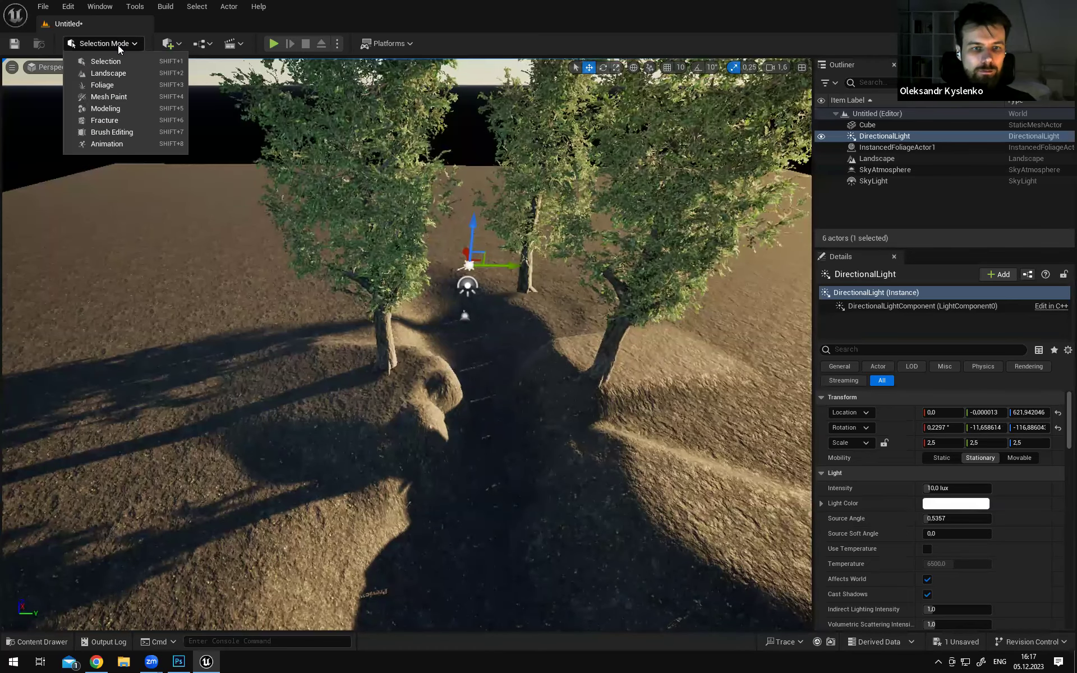
pyautogui.moveTo(501, 370); pyautogui.dragTo(510, 392, button='right')
pyautogui.click(103, 44)
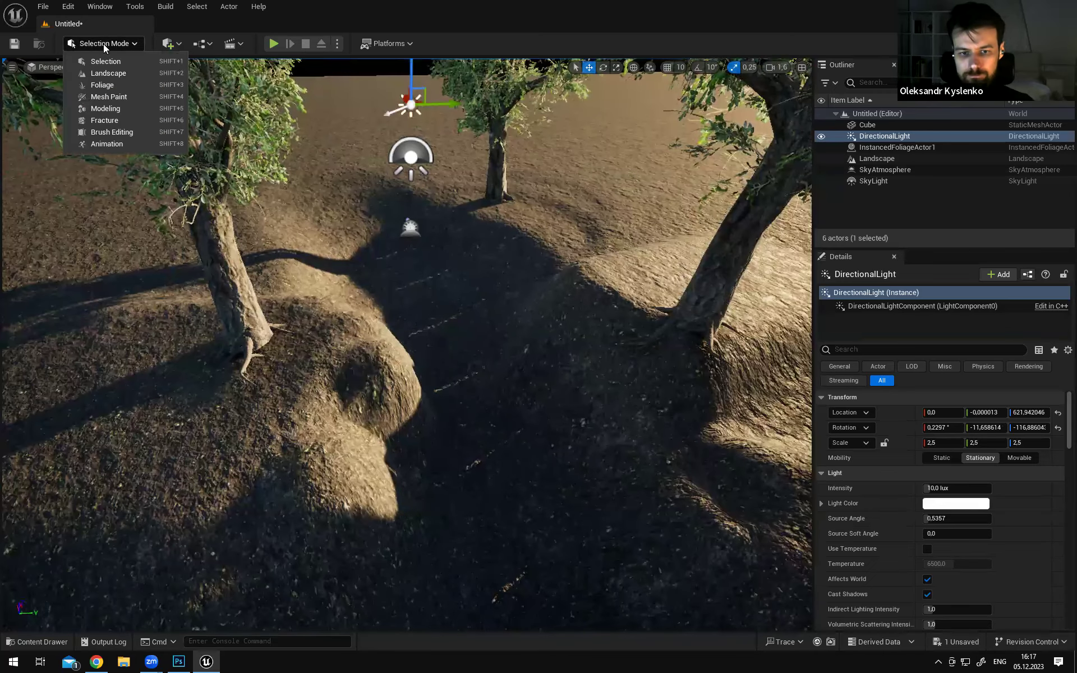
pyautogui.click(111, 72)
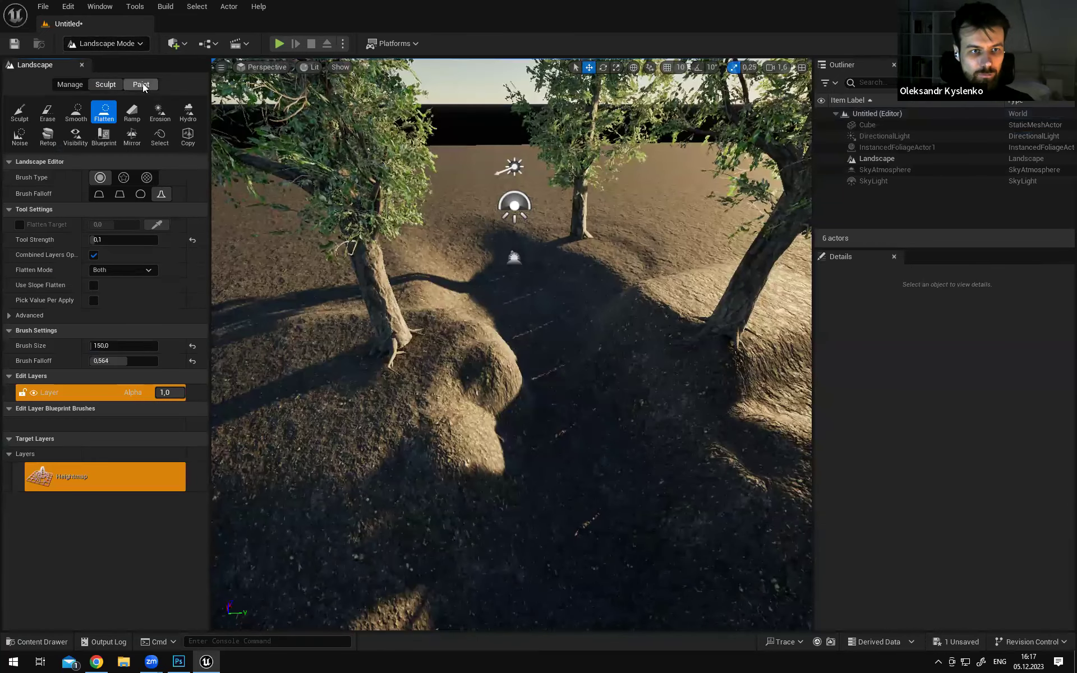
pyautogui.click(142, 84)
pyautogui.moveTo(543, 328)
pyautogui.mouseDown(button='right')
pyautogui.moveTo(488, 356)
pyautogui.moveTo(508, 373)
pyautogui.moveTo(499, 376)
pyautogui.moveTo(522, 327)
pyautogui.moveTo(228, 410)
pyautogui.mouseUp(button='right')
pyautogui.scroll(-4, 499, 376)
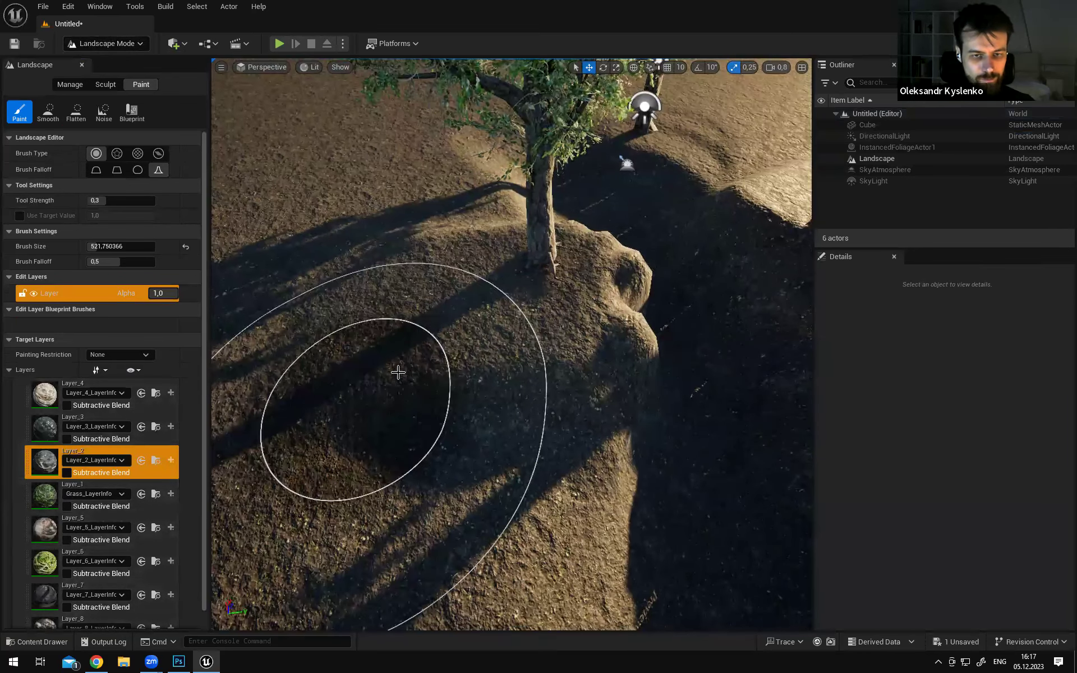
pyautogui.moveTo(496, 361)
pyautogui.mouseDown(button='right')
pyautogui.moveTo(580, 325)
pyautogui.moveTo(661, 326)
pyautogui.moveTo(665, 346)
pyautogui.moveTo(505, 348)
pyautogui.moveTo(543, 348)
pyautogui.mouseUp(button='right')
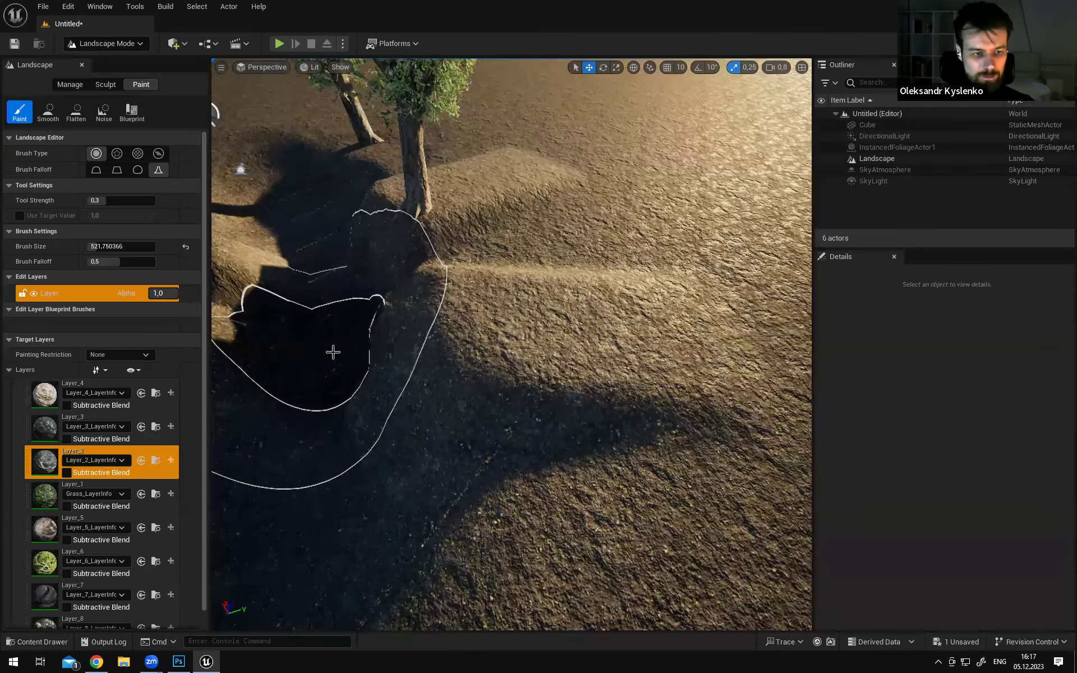
# Choose the Layer_1 grass layer and paint a first patch on the ground beside the canyon
pyautogui.click(163, 483)
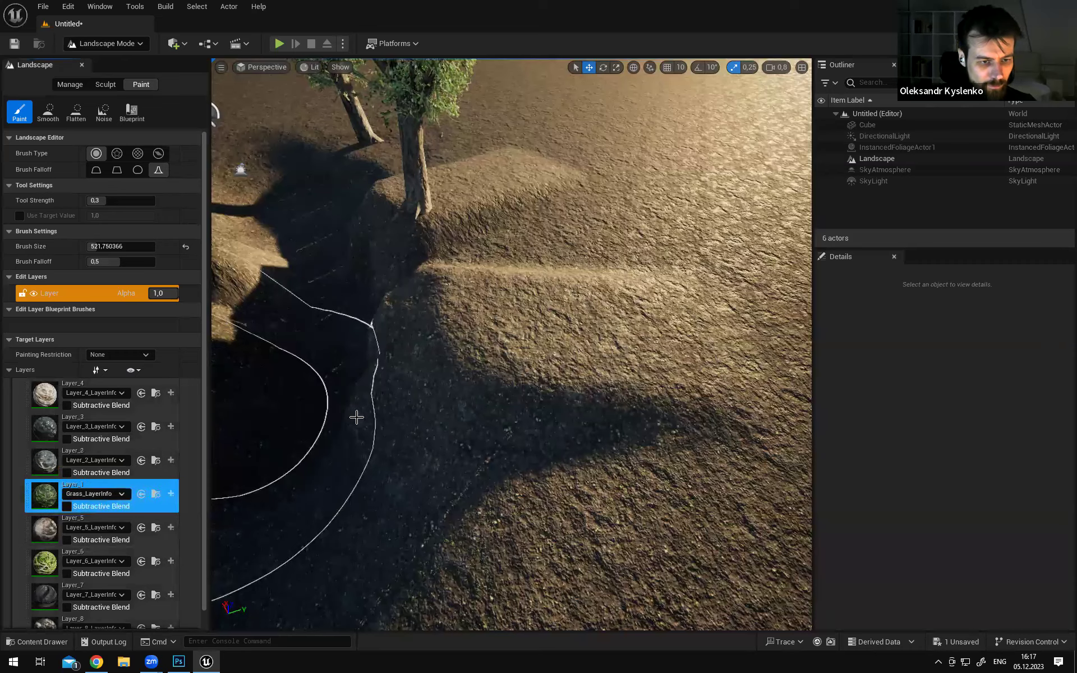
pyautogui.moveTo(454, 383)
pyautogui.mouseDown()
pyautogui.moveTo(598, 382)
pyautogui.moveTo(583, 351)
pyautogui.mouseUp()
pyautogui.keyDown('alt'); pyautogui.moveTo(535, 316); pyautogui.dragTo(537, 328); pyautogui.keyUp('alt')
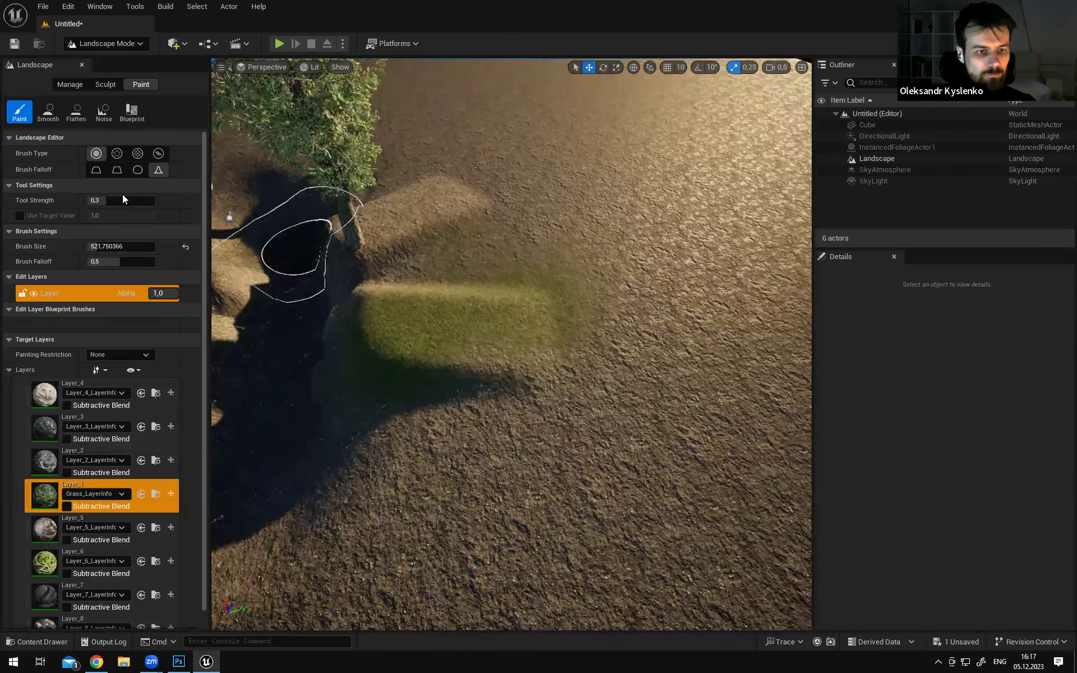
# Enlarge the brush to about 1264 and paint the grass layer over the ground on both sides of the canyon
pyautogui.moveTo(97, 247); pyautogui.dragTo(113, 246)
pyautogui.moveTo(583, 310)
pyautogui.mouseDown()
pyautogui.moveTo(550, 264)
pyautogui.moveTo(476, 214)
pyautogui.moveTo(735, 250)
pyautogui.mouseUp()
pyautogui.moveTo(734, 250)
pyautogui.mouseDown(button='right')
pyautogui.moveTo(748, 251)
pyautogui.moveTo(729, 255)
pyautogui.mouseUp(button='right')
pyautogui.moveTo(523, 385)
pyautogui.mouseDown()
pyautogui.moveTo(428, 421)
pyautogui.moveTo(696, 267)
pyautogui.moveTo(248, 351)
pyautogui.moveTo(275, 310)
pyautogui.mouseUp()
pyautogui.moveTo(274, 311); pyautogui.dragTo(215, 275, button='right')
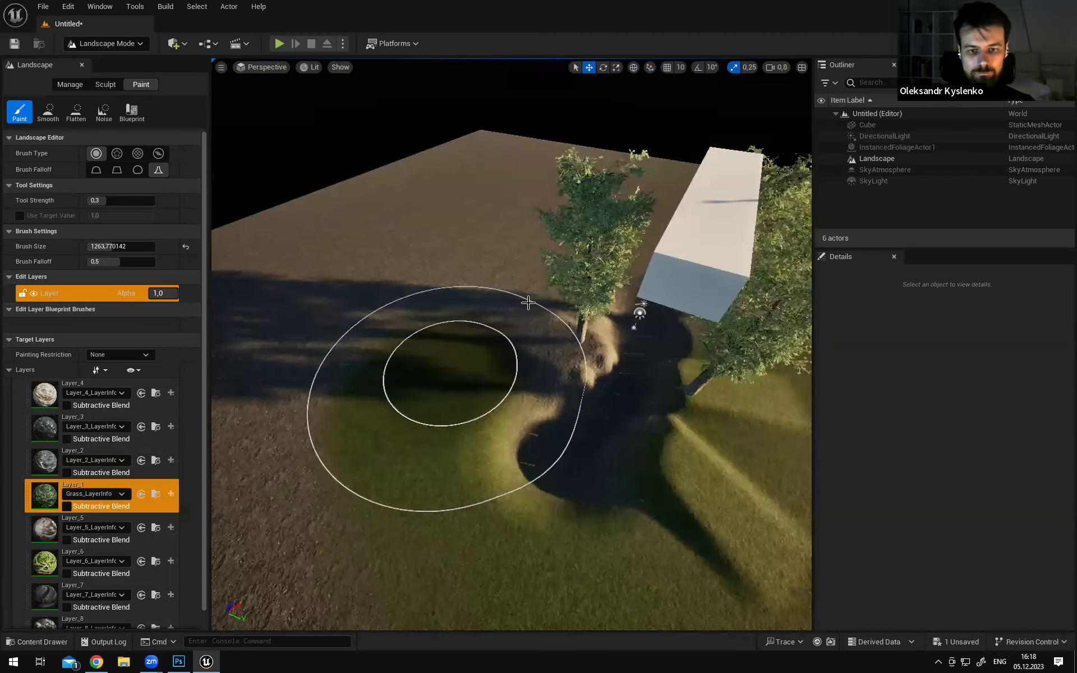
pyautogui.moveTo(370, 401); pyautogui.dragTo(498, 287)
pyautogui.moveTo(498, 288)
pyautogui.mouseDown(button='right')
pyautogui.moveTo(519, 224)
pyautogui.moveTo(567, 188)
pyautogui.moveTo(507, 210)
pyautogui.moveTo(477, 252)
pyautogui.moveTo(482, 286)
pyautogui.mouseUp(button='right')
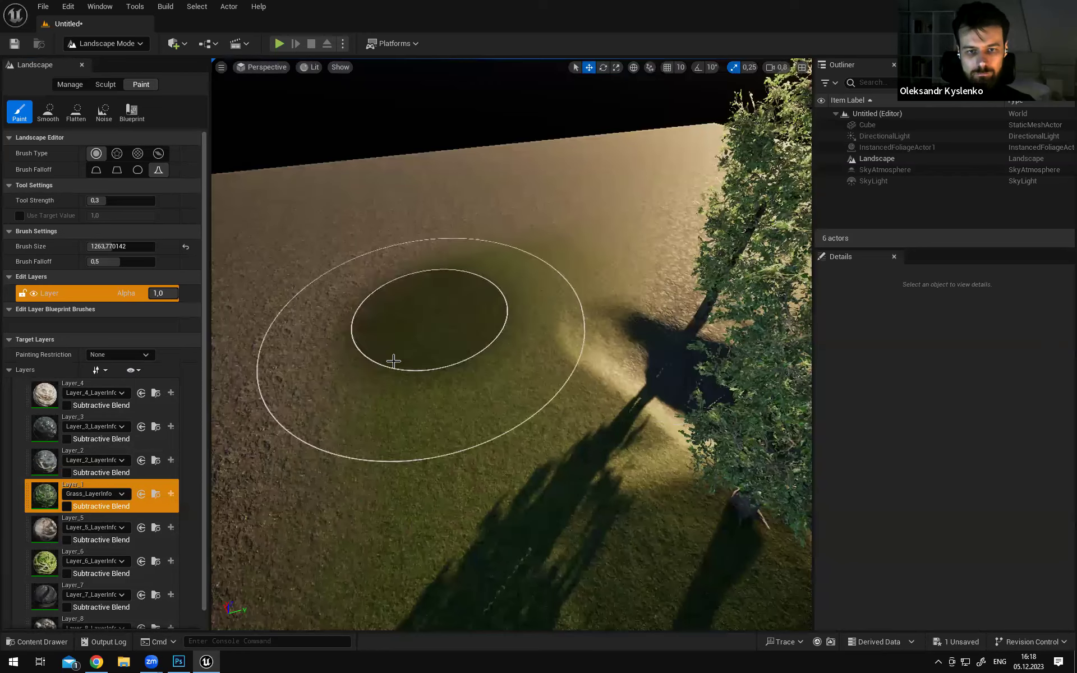
pyautogui.moveTo(635, 293); pyautogui.dragTo(651, 308)
# Extend the grass layer over the remaining bare soil around the poplars and the canyon's outer ground
pyautogui.moveTo(650, 308)
pyautogui.mouseDown(button='right')
pyautogui.moveTo(572, 342)
pyautogui.moveTo(628, 337)
pyautogui.moveTo(707, 359)
pyautogui.mouseUp(button='right')
pyautogui.moveTo(599, 571); pyautogui.dragTo(418, 543, button='right')
pyautogui.moveTo(421, 387); pyautogui.dragTo(545, 392, button='right')
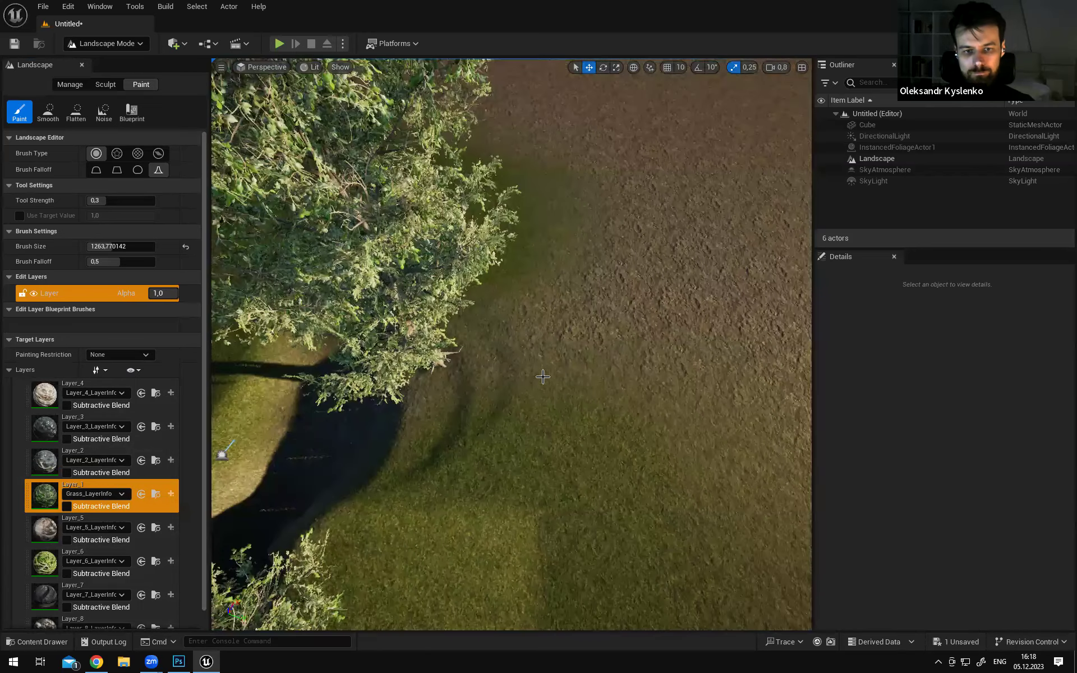
pyautogui.moveTo(670, 199); pyautogui.dragTo(649, 261)
pyautogui.moveTo(594, 354); pyautogui.dragTo(415, 258, button='right')
pyautogui.moveTo(433, 374)
pyautogui.mouseDown()
pyautogui.moveTo(541, 305)
pyautogui.moveTo(405, 319)
pyautogui.moveTo(625, 286)
pyautogui.moveTo(642, 269)
pyautogui.moveTo(623, 270)
pyautogui.mouseUp()
pyautogui.moveTo(623, 270)
pyautogui.mouseDown(button='right')
pyautogui.moveTo(695, 256)
pyautogui.moveTo(488, 409)
pyautogui.mouseUp(button='right')
pyautogui.moveTo(632, 361)
pyautogui.mouseDown(button='right')
pyautogui.moveTo(662, 325)
pyautogui.moveTo(723, 303)
pyautogui.moveTo(573, 385)
pyautogui.moveTo(678, 382)
pyautogui.moveTo(768, 415)
pyautogui.mouseUp(button='right')
pyautogui.moveTo(603, 377)
pyautogui.mouseDown(button='right')
pyautogui.moveTo(584, 426)
pyautogui.moveTo(421, 390)
pyautogui.moveTo(437, 306)
pyautogui.mouseUp(button='right')
pyautogui.moveTo(611, 241); pyautogui.dragTo(449, 304, button='right')
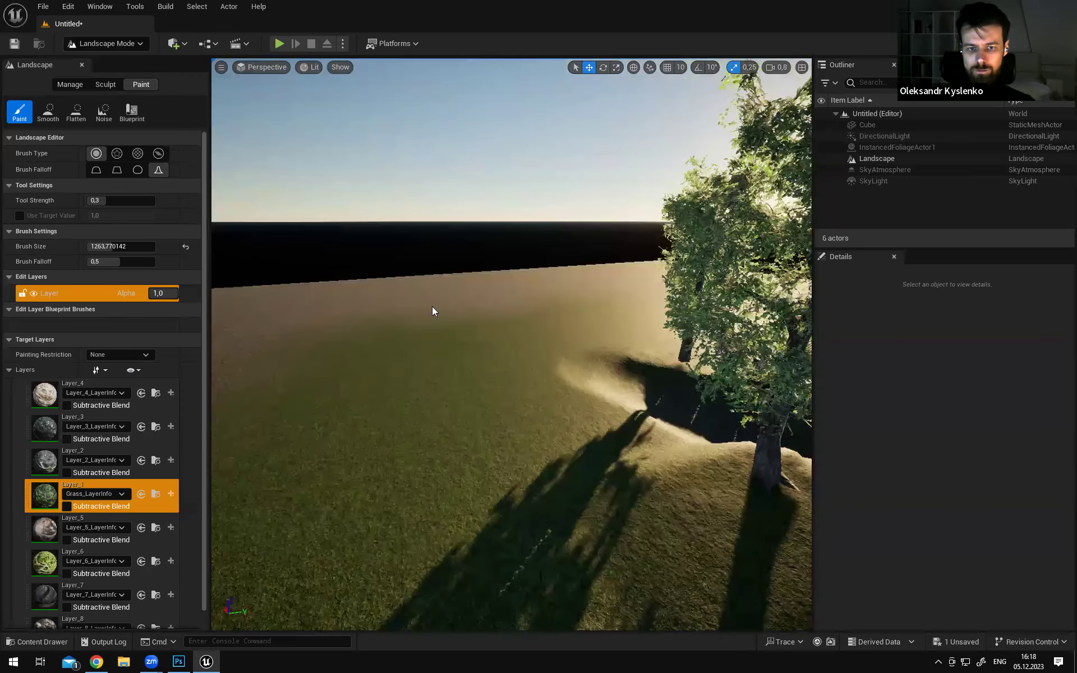
# Choose Layer_3, reduce the brush size to about 257 and paint along the canyon floor
pyautogui.moveTo(497, 355)
pyautogui.mouseDown(button='right')
pyautogui.moveTo(566, 314)
pyautogui.moveTo(498, 355)
pyautogui.moveTo(578, 362)
pyautogui.moveTo(567, 449)
pyautogui.moveTo(634, 437)
pyautogui.moveTo(578, 494)
pyautogui.moveTo(460, 393)
pyautogui.moveTo(488, 378)
pyautogui.moveTo(472, 284)
pyautogui.mouseUp(button='right')
pyautogui.moveTo(512, 396); pyautogui.dragTo(494, 393, button='right')
pyautogui.click(73, 437)
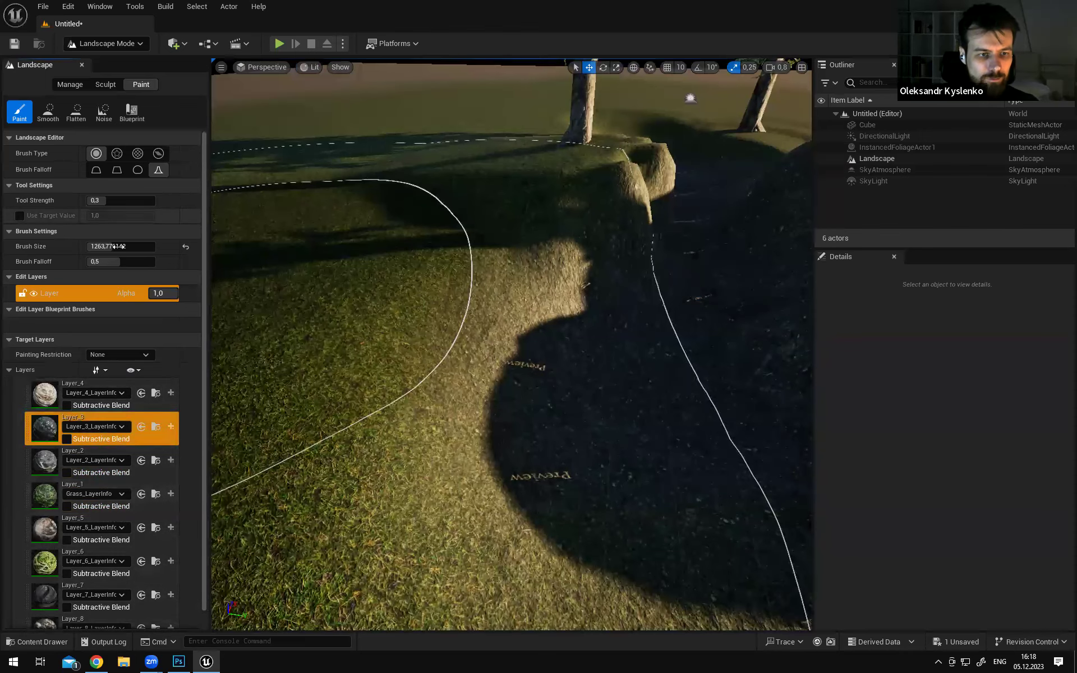
pyautogui.moveTo(112, 247); pyautogui.dragTo(91, 247)
pyautogui.moveTo(581, 319); pyautogui.dragTo(583, 321, button='right')
pyautogui.press('w')
pyautogui.moveTo(616, 341); pyautogui.dragTo(647, 375)
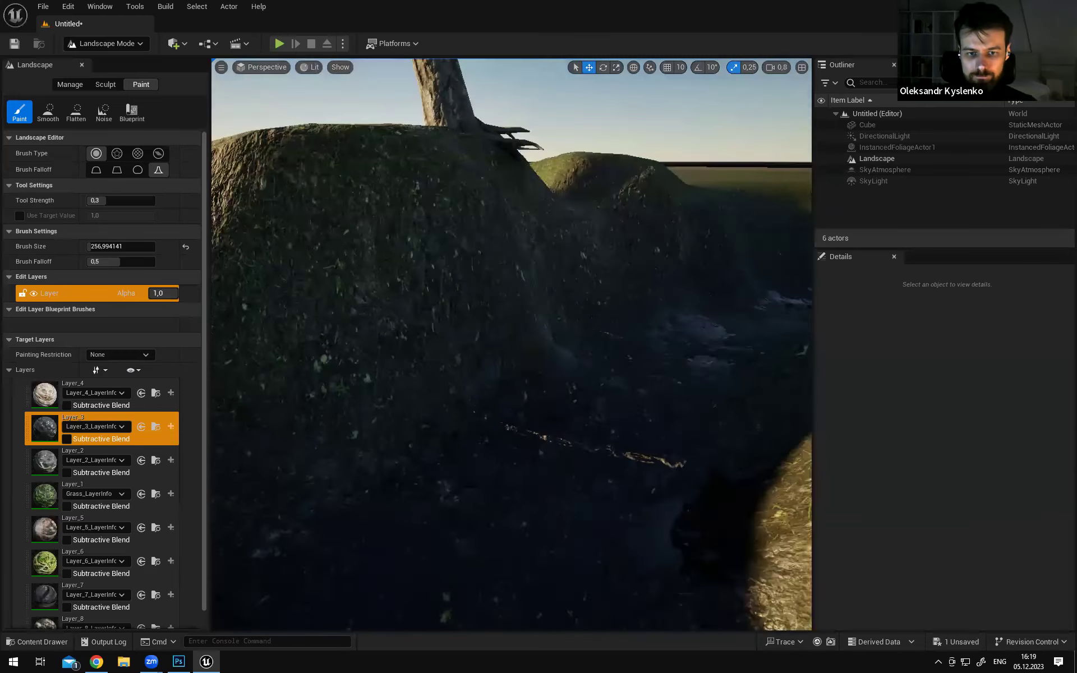
pyautogui.press('w')
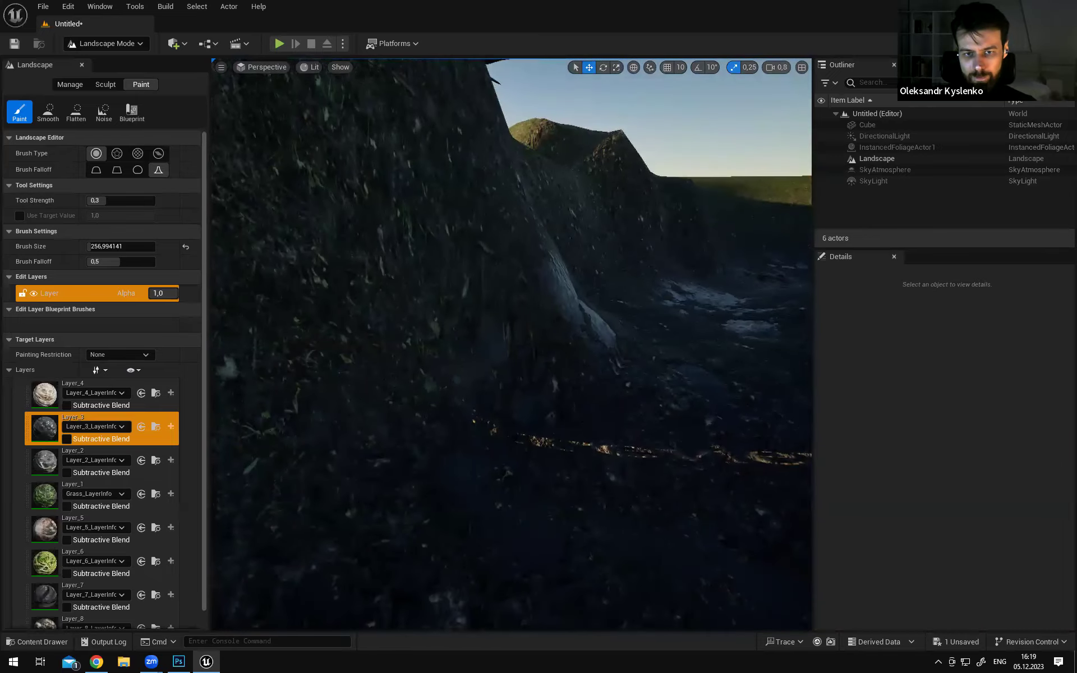
pyautogui.press('s')
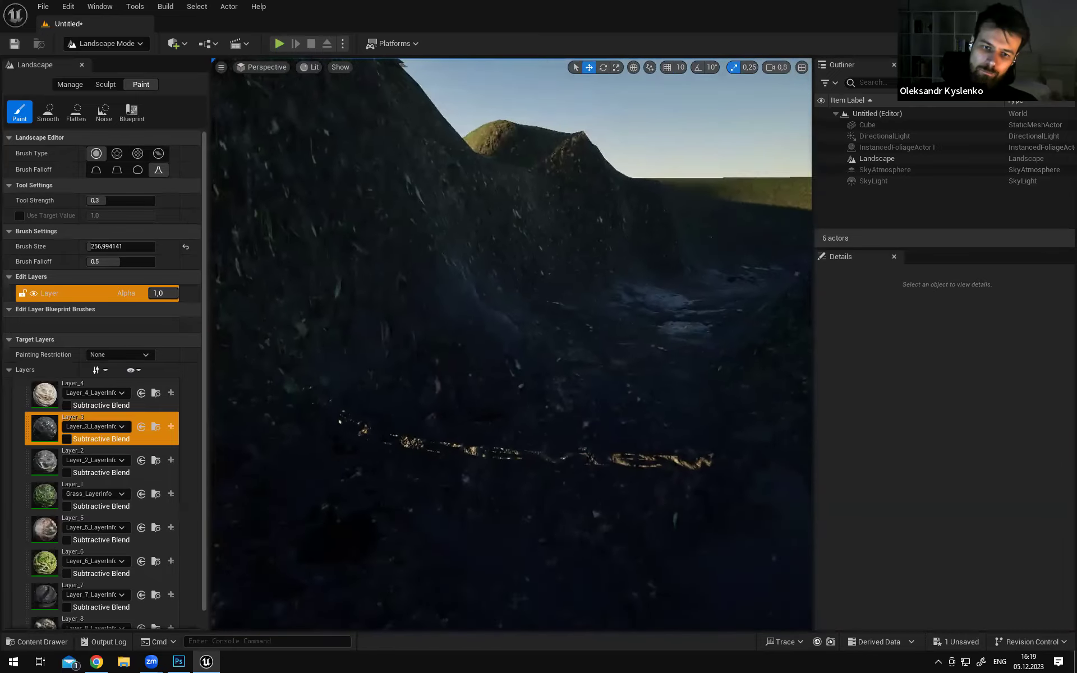
# Paint more of Layer_3 where the canyon floor meets the foot of the wall
pyautogui.moveTo(511, 343)
pyautogui.mouseDown(button='right')
pyautogui.moveTo(493, 320)
pyautogui.moveTo(477, 318)
pyautogui.moveTo(460, 365)
pyautogui.moveTo(482, 334)
pyautogui.moveTo(586, 281)
pyautogui.mouseUp(button='right')
pyautogui.press('w')
pyautogui.press('s')
pyautogui.moveTo(587, 281); pyautogui.dragTo(517, 338)
pyautogui.moveTo(516, 339)
pyautogui.mouseDown(button='right')
pyautogui.moveTo(392, 333)
pyautogui.moveTo(449, 342)
pyautogui.moveTo(451, 373)
pyautogui.mouseUp(button='right')
pyautogui.press('d')
pyautogui.press('w')
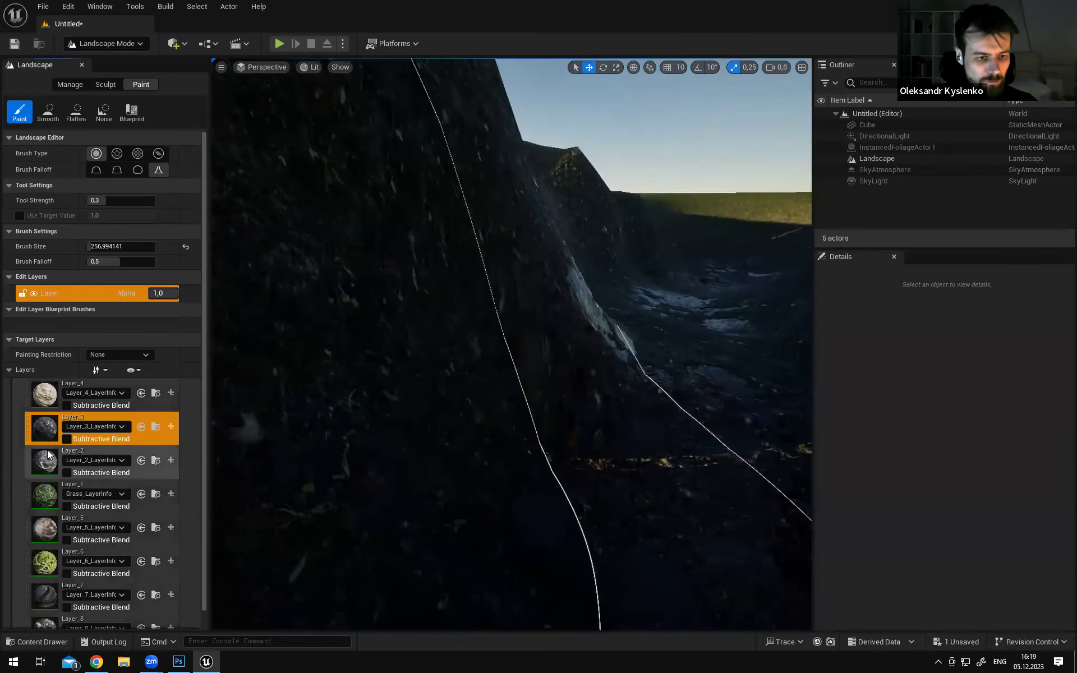
# Choose Layer_2, set the brush size to 50 and paint along the canyon floor at the foot of the wall
pyautogui.click(45, 461)
pyautogui.moveTo(468, 210); pyautogui.dragTo(420, 228, button='right')
pyautogui.press('d')
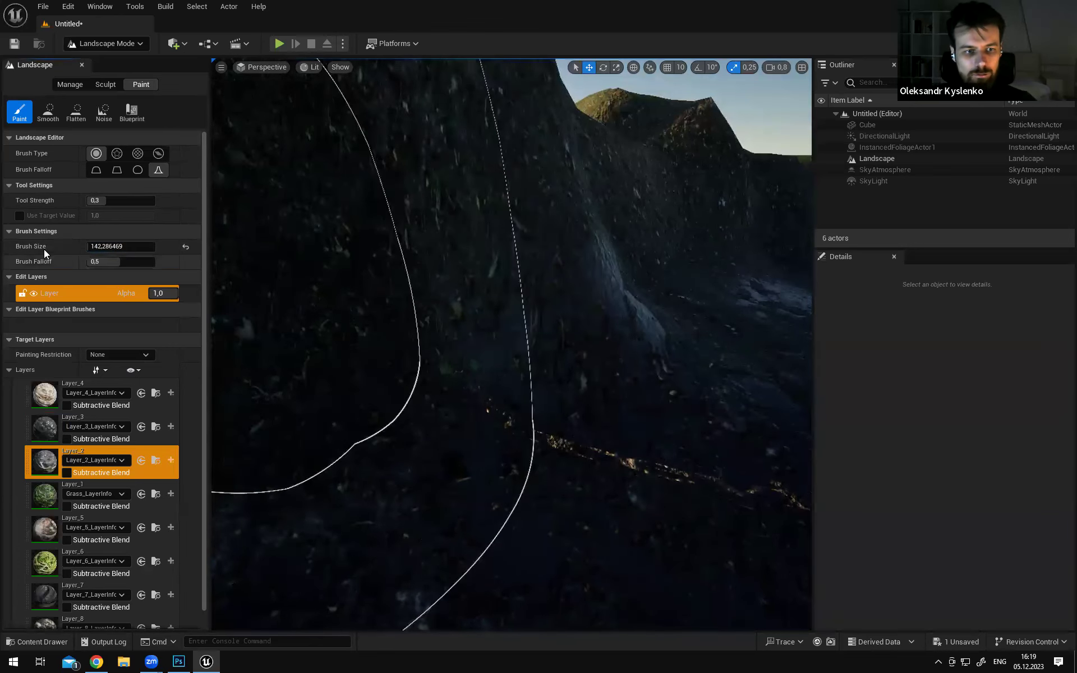
pyautogui.write('50')
pyautogui.press('Return')
pyautogui.moveTo(554, 267)
pyautogui.mouseDown(button='right')
pyautogui.moveTo(482, 267)
pyautogui.moveTo(561, 267)
pyautogui.moveTo(541, 281)
pyautogui.moveTo(510, 257)
pyautogui.moveTo(499, 324)
pyautogui.moveTo(541, 314)
pyautogui.moveTo(631, 319)
pyautogui.moveTo(664, 393)
pyautogui.moveTo(718, 339)
pyautogui.mouseUp(button='right')
pyautogui.moveTo(499, 322); pyautogui.dragTo(500, 322, button='right')
pyautogui.moveTo(250, 404); pyautogui.dragTo(251, 404, button='right')
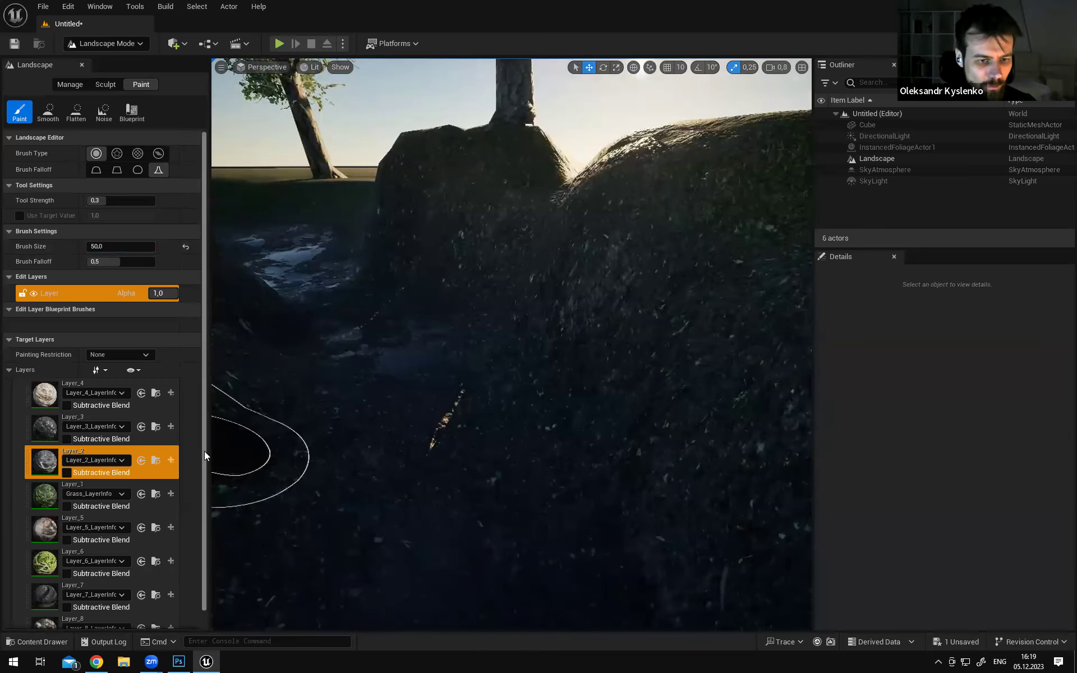
# Choose Layer_4 as the target layer for painting the ground at the poplar above the canyon
pyautogui.scroll(-2, 204, 476)
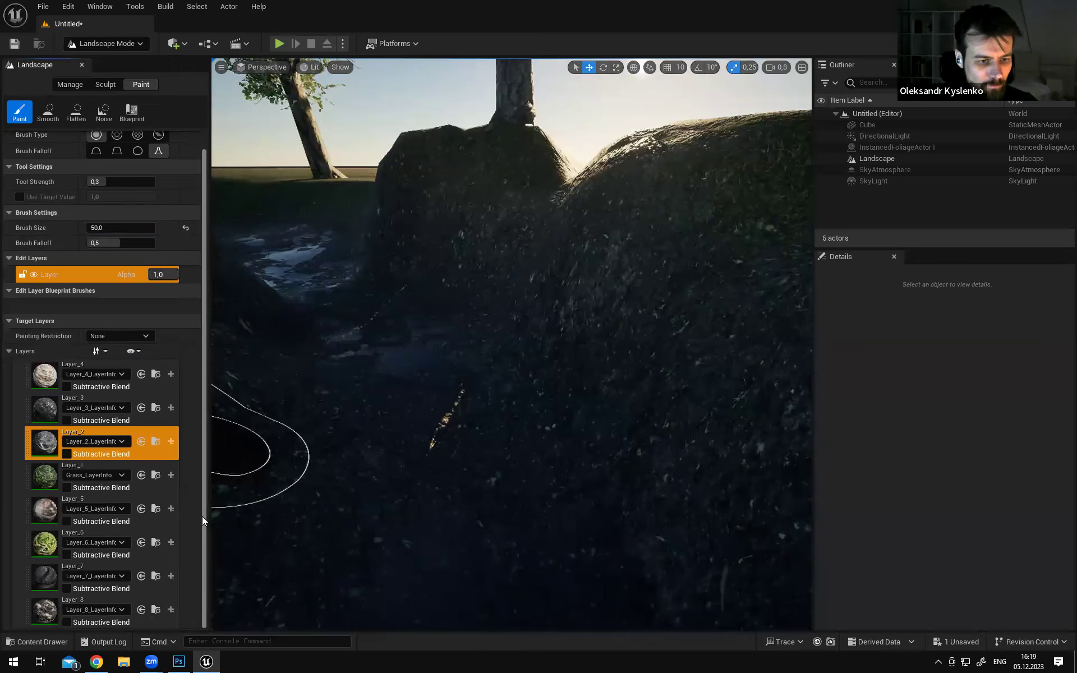
pyautogui.scroll(1, 205, 426)
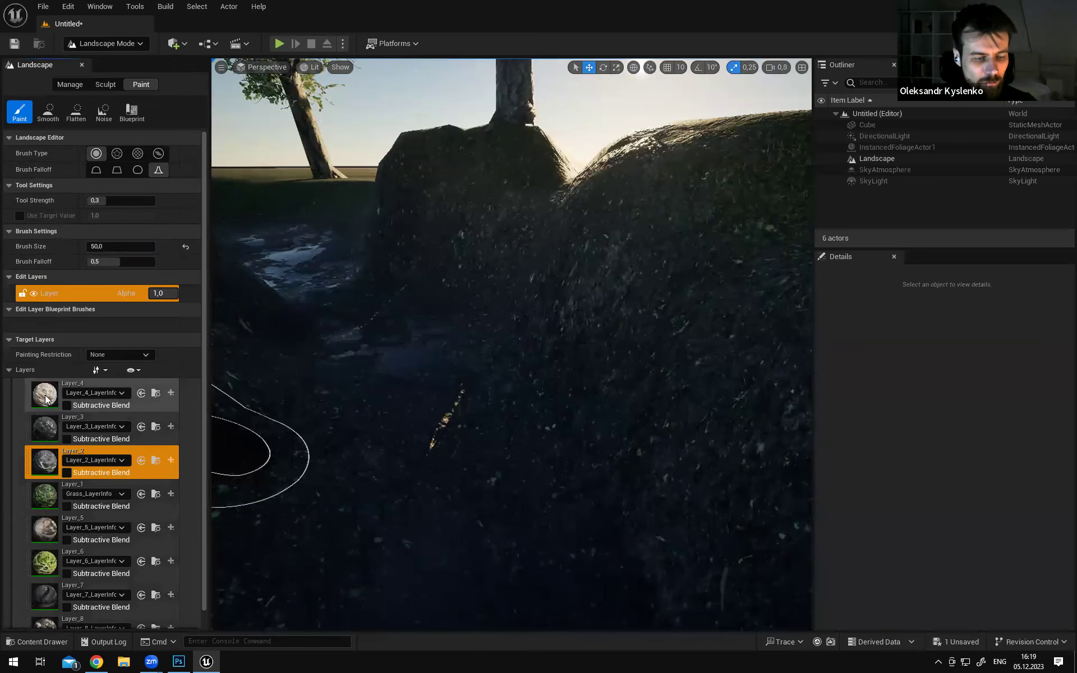
pyautogui.click(47, 400)
pyautogui.moveTo(445, 315); pyautogui.dragTo(444, 315, button='right')
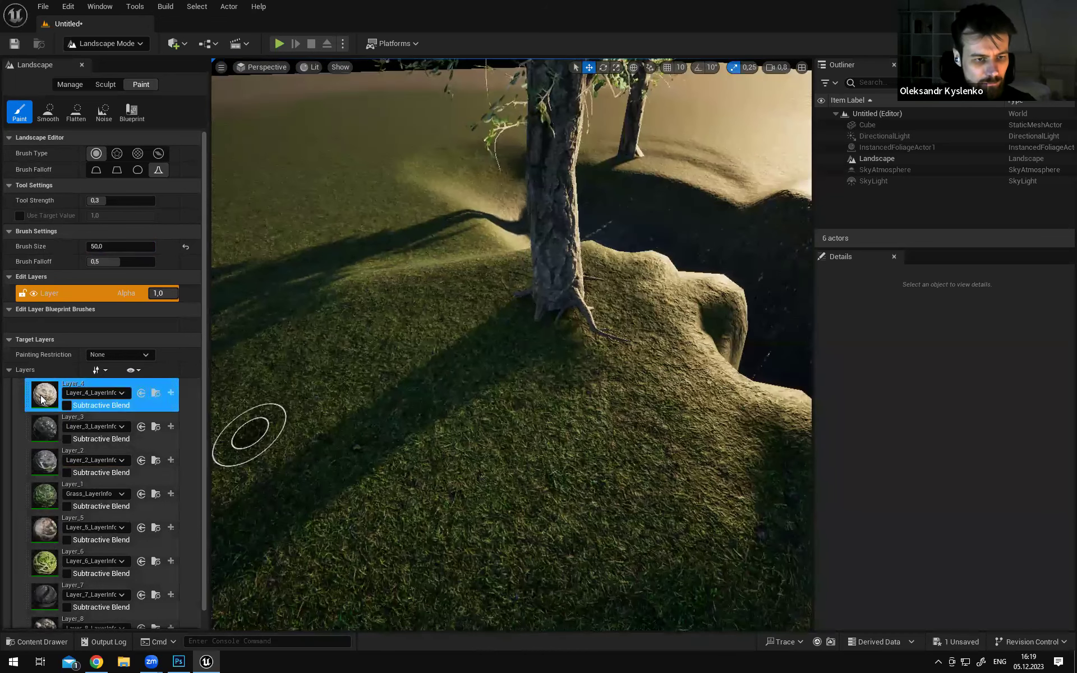
# Try painting Layer_4 around the poplar's base with a brush size of about 572
pyautogui.moveTo(119, 246); pyautogui.dragTo(166, 246)
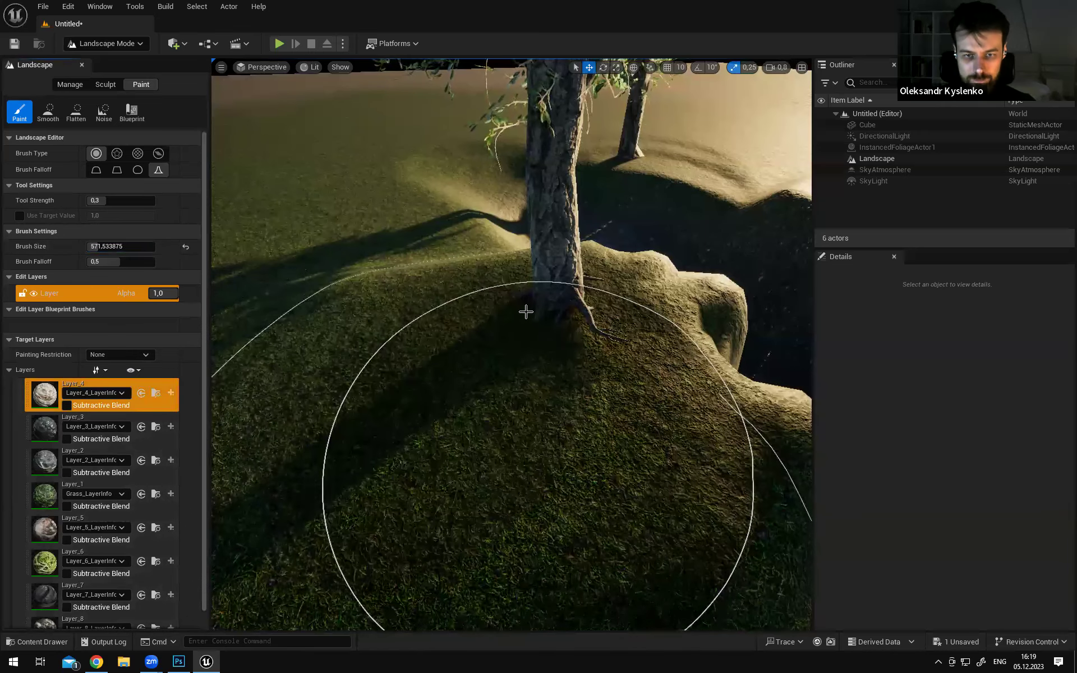
pyautogui.click(530, 387)
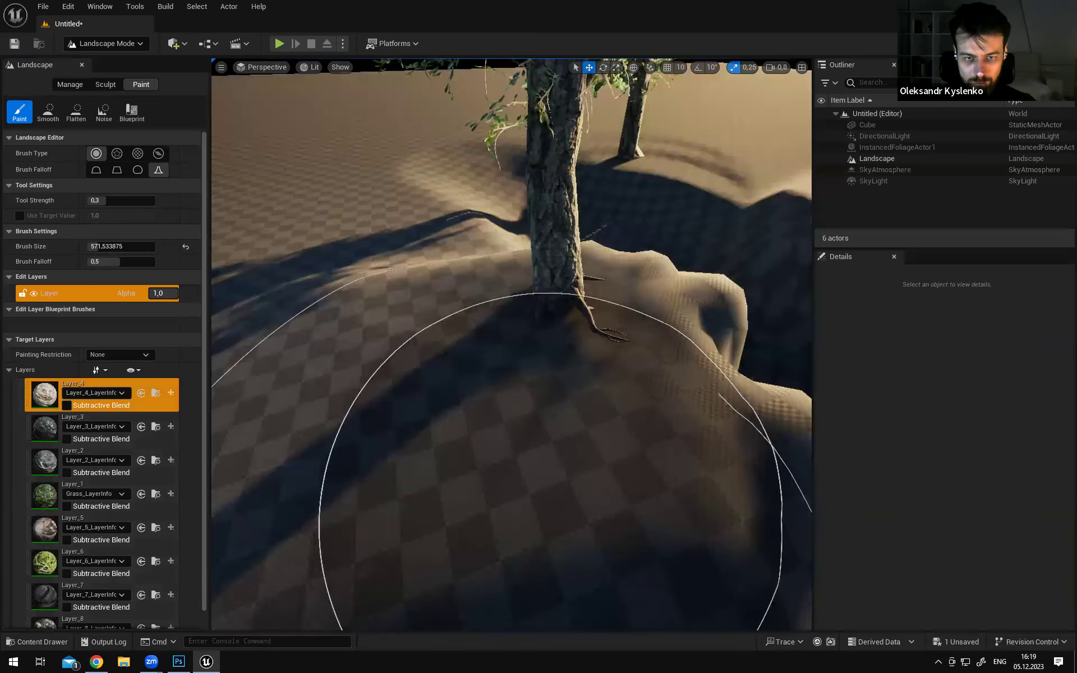
pyautogui.hotkey('ctrl', 'z')
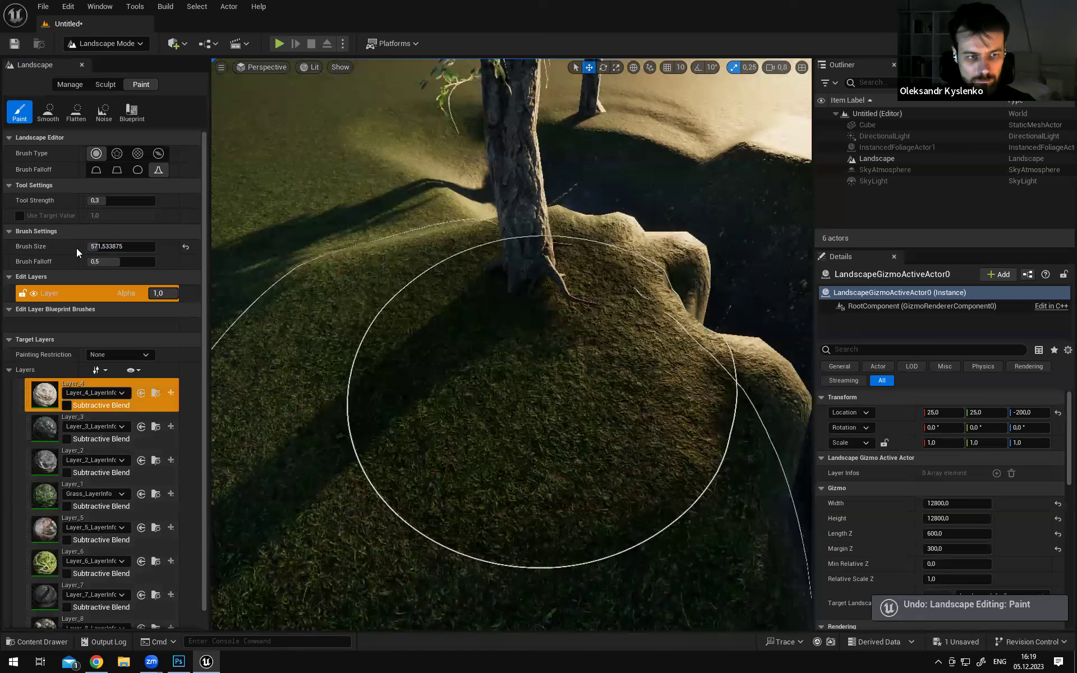
# Set the tool strength to 0.1 and brush size to 200, and paint Layer_4 around the first poplar's base
pyautogui.click(105, 201)
pyautogui.write('0,1')
pyautogui.press('Return')
pyautogui.press('Return')
pyautogui.write('200')
pyautogui.press('Return')
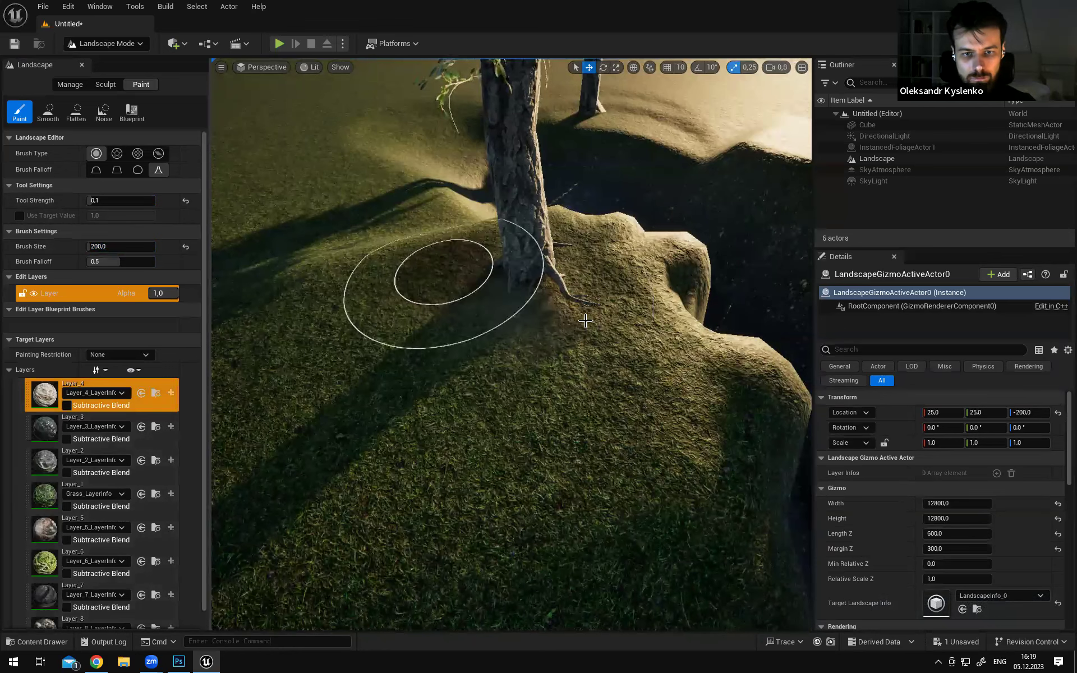
pyautogui.press('w')
pyautogui.moveTo(613, 387)
pyautogui.mouseDown(button='right')
pyautogui.moveTo(447, 144)
pyautogui.moveTo(663, 186)
pyautogui.moveTo(624, 218)
pyautogui.mouseUp(button='right')
pyautogui.moveTo(543, 231); pyautogui.dragTo(609, 297, button='right')
pyautogui.moveTo(485, 291)
pyautogui.mouseDown(button='right')
pyautogui.moveTo(486, 107)
pyautogui.moveTo(518, 70)
pyautogui.mouseUp(button='right')
pyautogui.press('w')
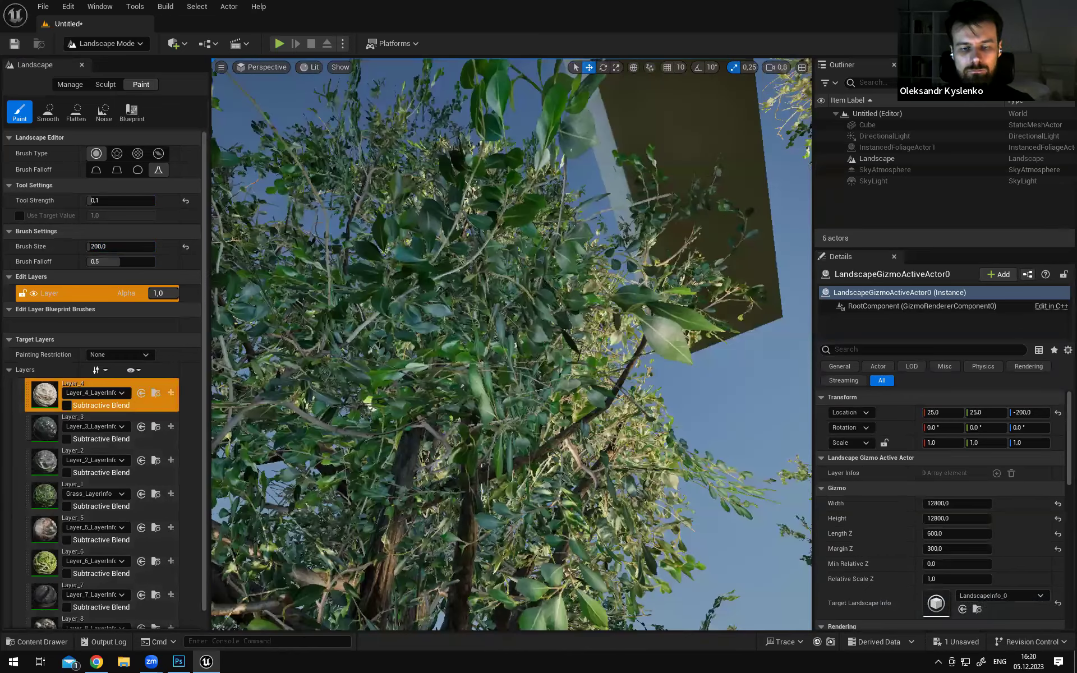
pyautogui.moveTo(516, 169); pyautogui.dragTo(423, 205, button='right')
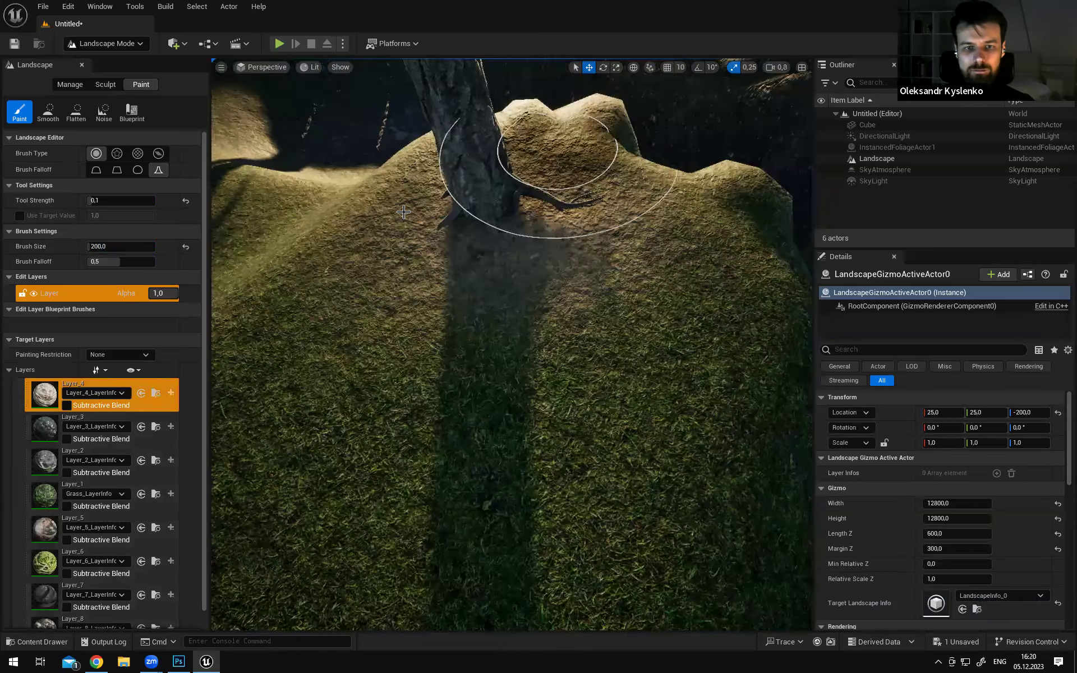
# Paint Layer_4 patches on the ground around the roots of the other poplars
pyautogui.press('s')
pyautogui.moveTo(526, 237)
pyautogui.mouseDown(button='right')
pyautogui.moveTo(466, 264)
pyautogui.moveTo(415, 269)
pyautogui.mouseUp(button='right')
pyautogui.moveTo(642, 221)
pyautogui.mouseDown(button='right')
pyautogui.moveTo(707, 422)
pyautogui.moveTo(608, 418)
pyautogui.moveTo(505, 279)
pyautogui.mouseUp(button='right')
pyautogui.press('d')
pyautogui.moveTo(625, 258)
pyautogui.mouseDown(button='right')
pyautogui.moveTo(399, 281)
pyautogui.moveTo(336, 269)
pyautogui.mouseUp(button='right')
pyautogui.moveTo(402, 303); pyautogui.dragTo(613, 348, button='right')
pyautogui.moveTo(575, 242); pyautogui.dragTo(555, 167, button='right')
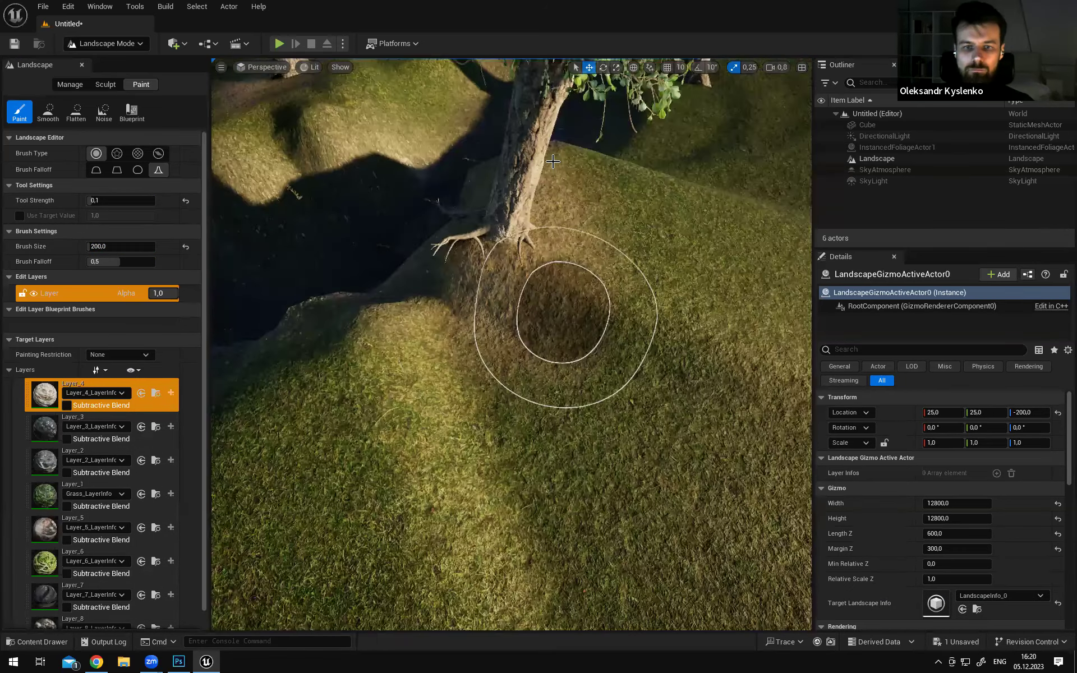
pyautogui.press('s')
pyautogui.moveTo(595, 240)
pyautogui.mouseDown(button='right')
pyautogui.moveTo(542, 497)
pyautogui.moveTo(553, 385)
pyautogui.moveTo(560, 407)
pyautogui.moveTo(584, 386)
pyautogui.moveTo(593, 329)
pyautogui.moveTo(619, 348)
pyautogui.moveTo(605, 314)
pyautogui.moveTo(474, 267)
pyautogui.moveTo(577, 275)
pyautogui.moveTo(695, 245)
pyautogui.moveTo(644, 361)
pyautogui.moveTo(648, 403)
pyautogui.moveTo(575, 298)
pyautogui.moveTo(541, 365)
pyautogui.moveTo(584, 314)
pyautogui.moveTo(561, 303)
pyautogui.moveTo(482, 337)
pyautogui.moveTo(492, 328)
pyautogui.mouseUp(button='right')
pyautogui.press('w')
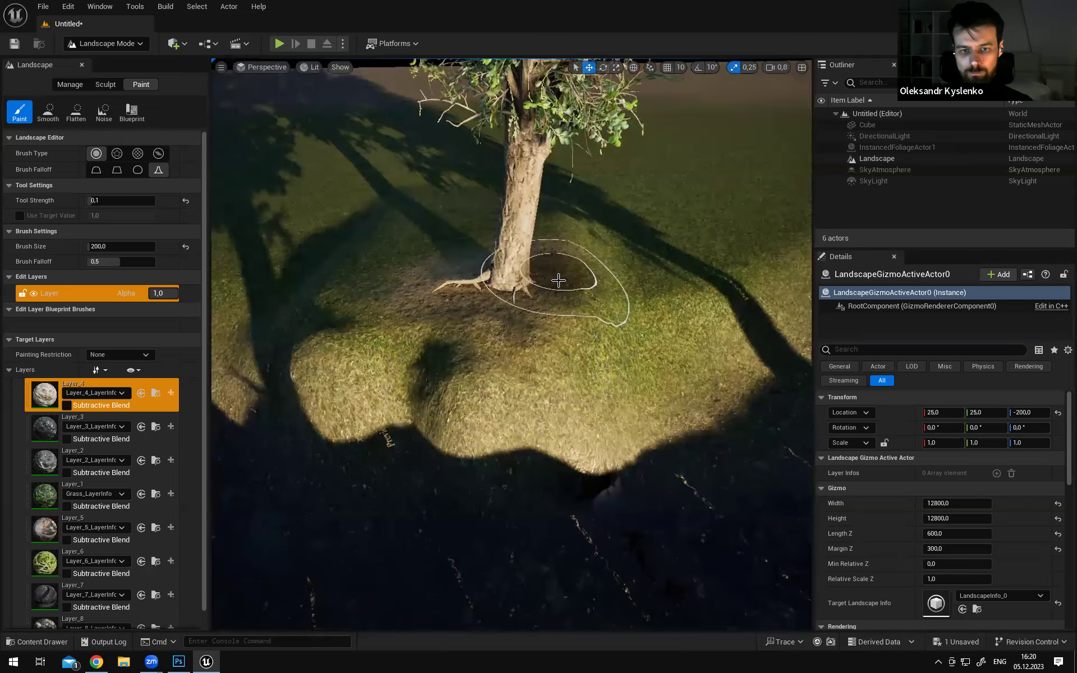
pyautogui.moveTo(548, 284)
pyautogui.mouseDown(button='right')
pyautogui.moveTo(572, 297)
pyautogui.moveTo(494, 298)
pyautogui.moveTo(488, 337)
pyautogui.moveTo(516, 359)
pyautogui.moveTo(471, 343)
pyautogui.moveTo(477, 247)
pyautogui.moveTo(500, 252)
pyautogui.mouseUp(button='right')
# Play the level full screen, run the character through the canyon to examine the painted ground, and end the play session
pyautogui.click(280, 44)
pyautogui.click(456, 289)
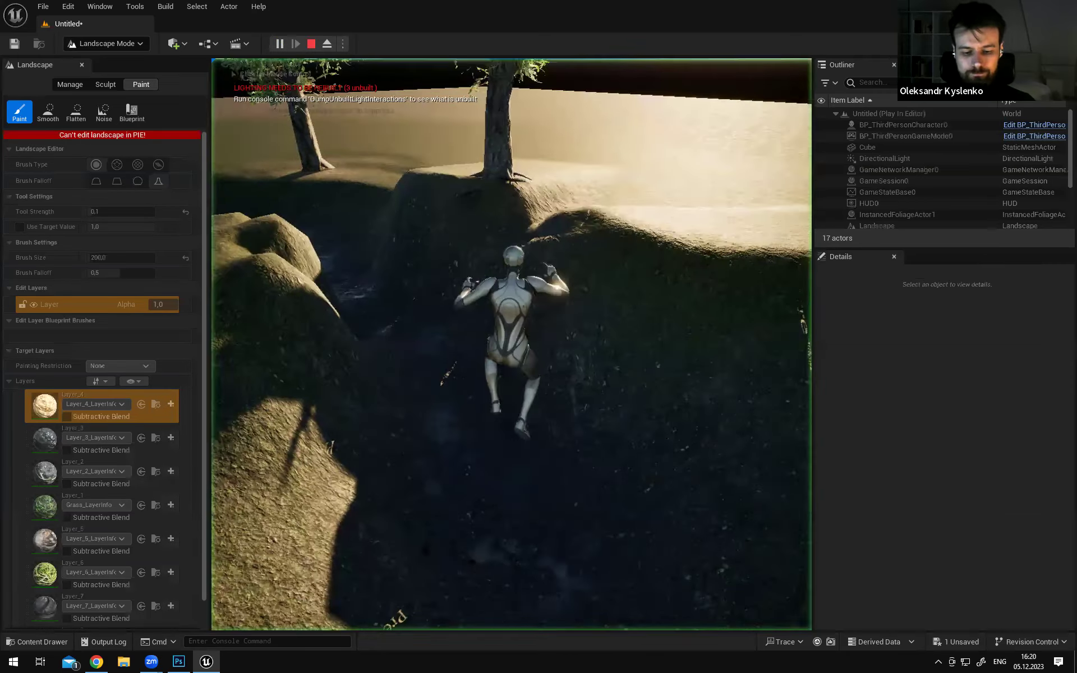
pyautogui.press('F11')
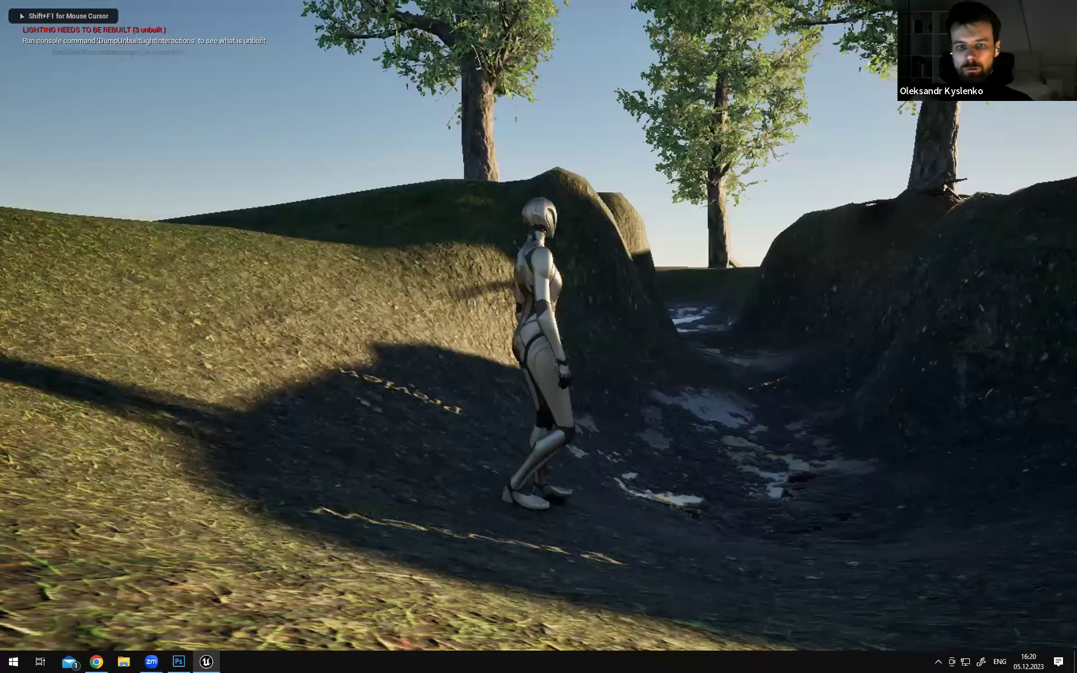
pyautogui.press('w')
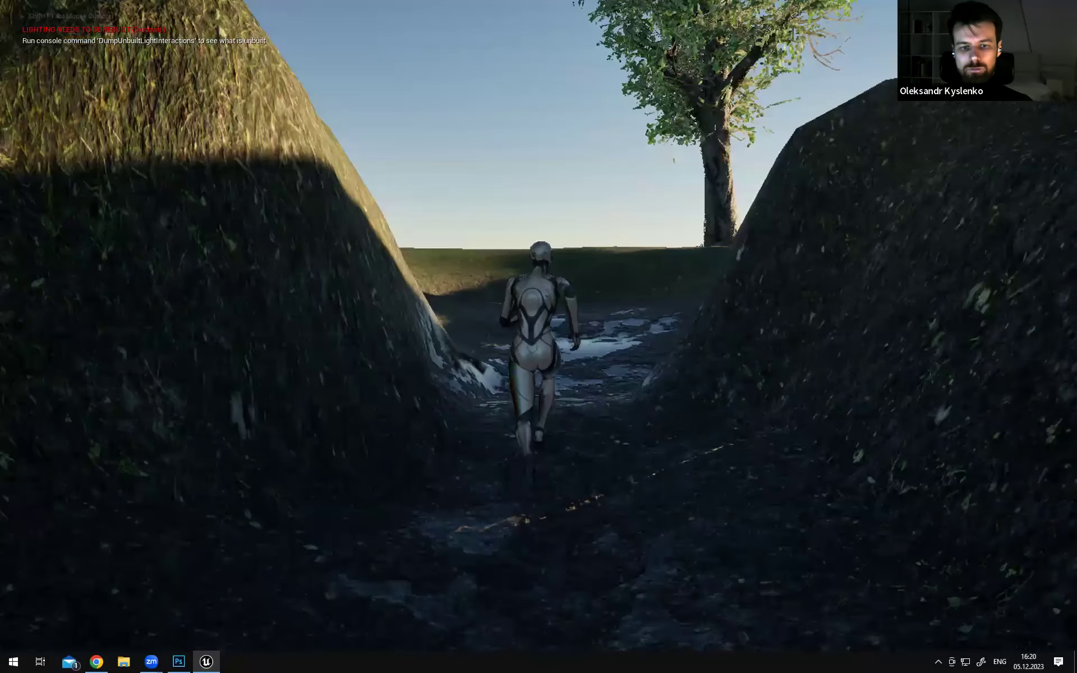
pyautogui.press('w')
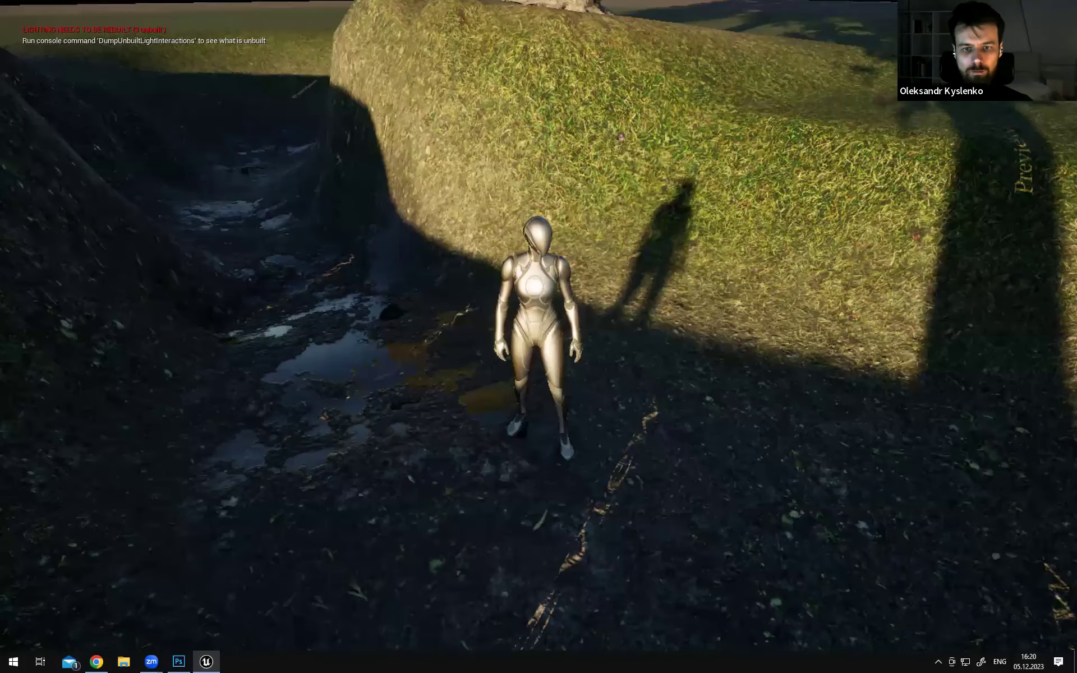
pyautogui.press('w')
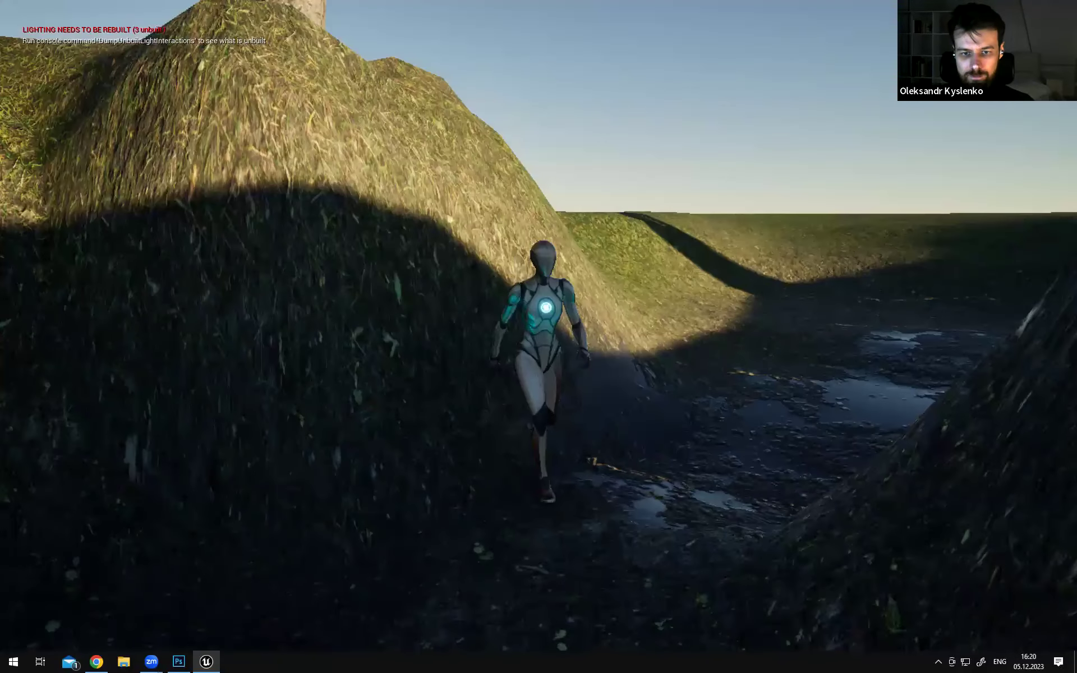
pyautogui.press('s')
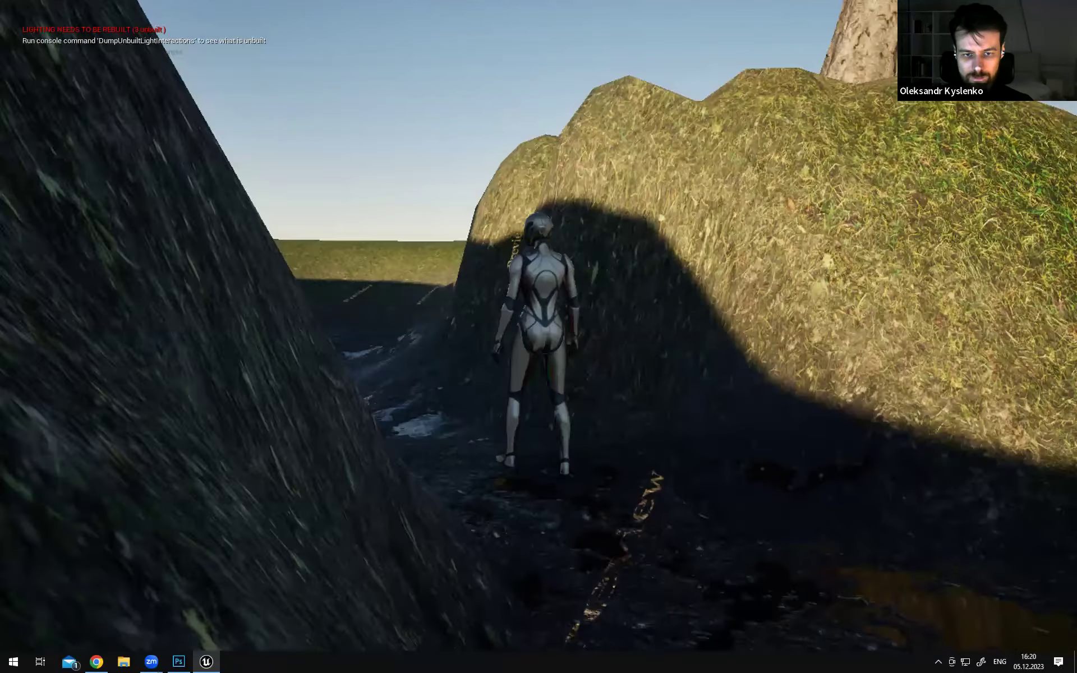
pyautogui.press('w')
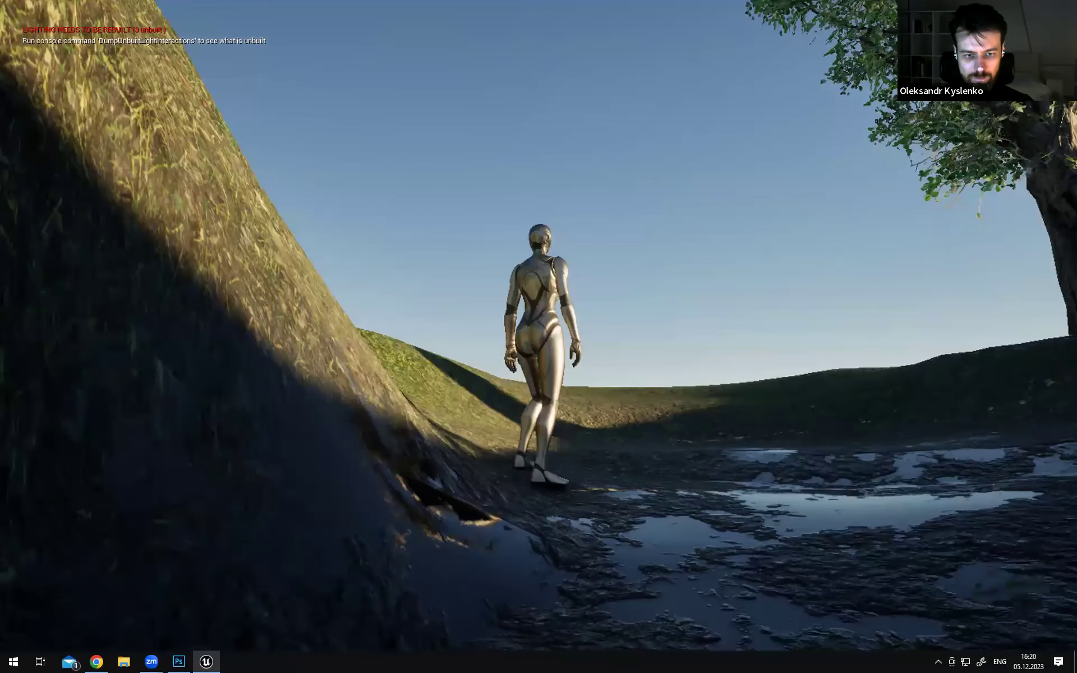
pyautogui.press('d')
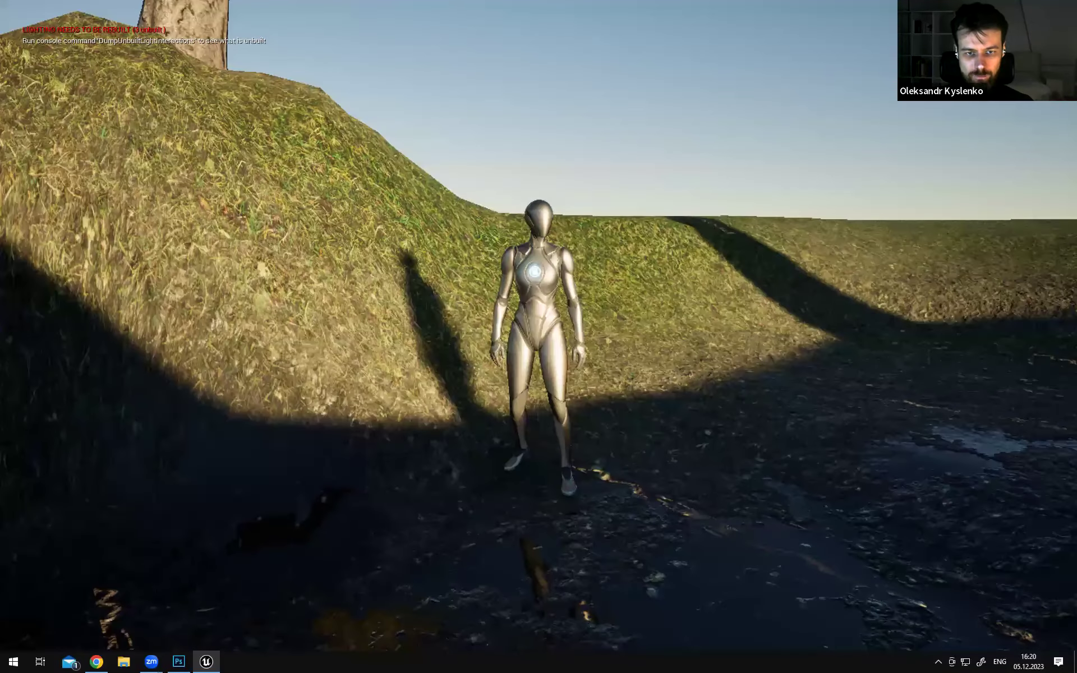
pyautogui.press('w')
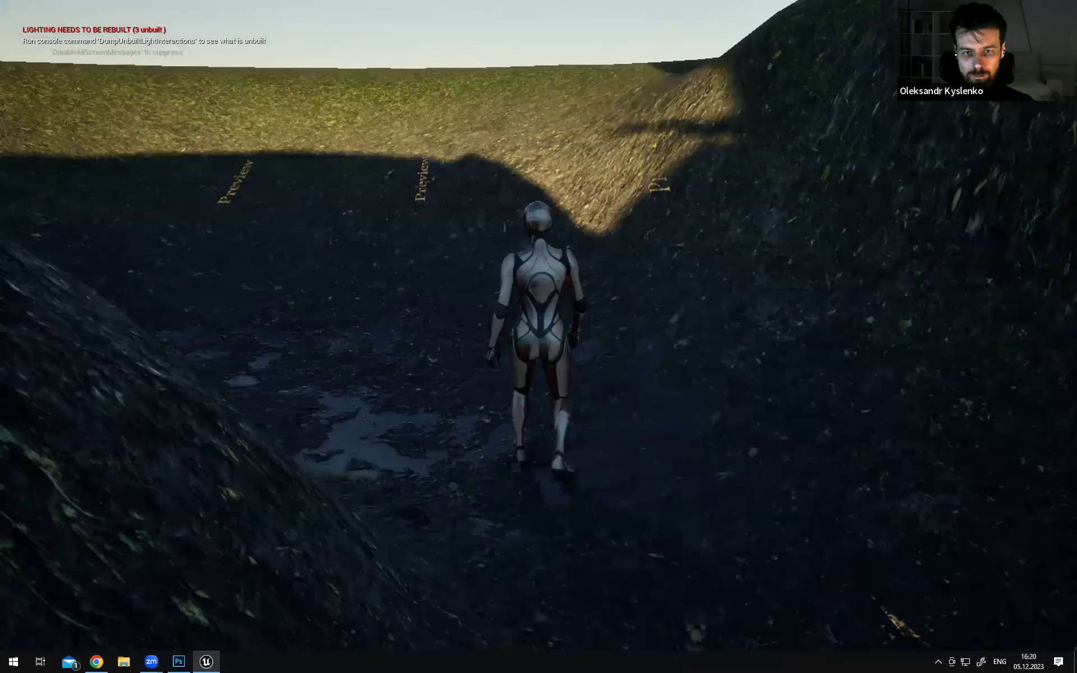
pyautogui.press('w')
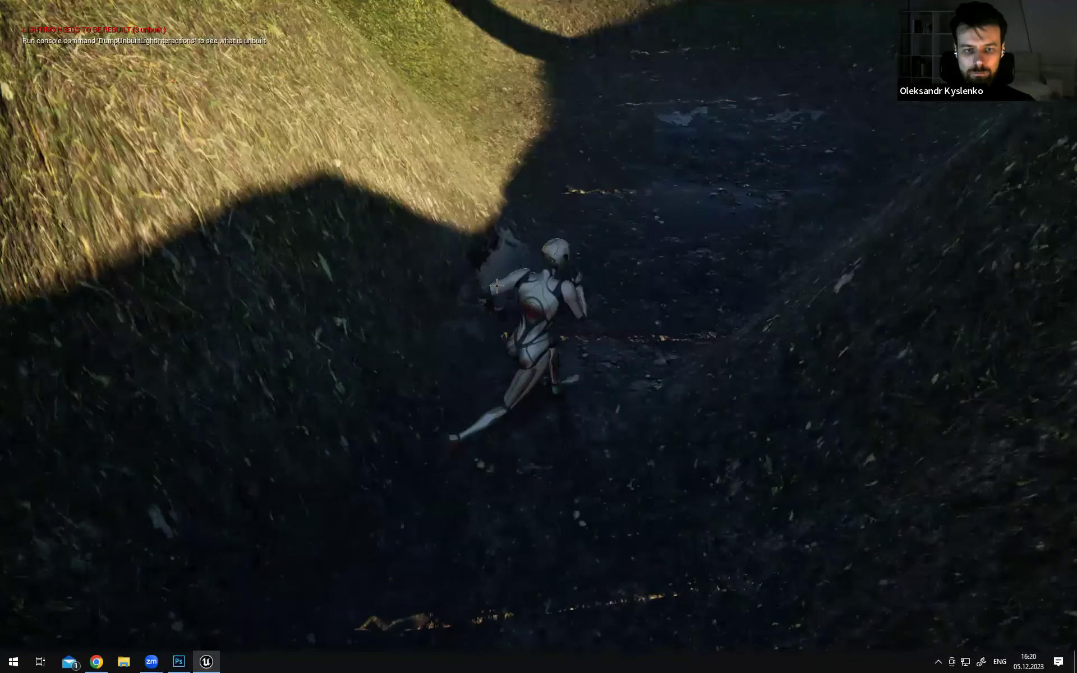
pyautogui.press('Escape')
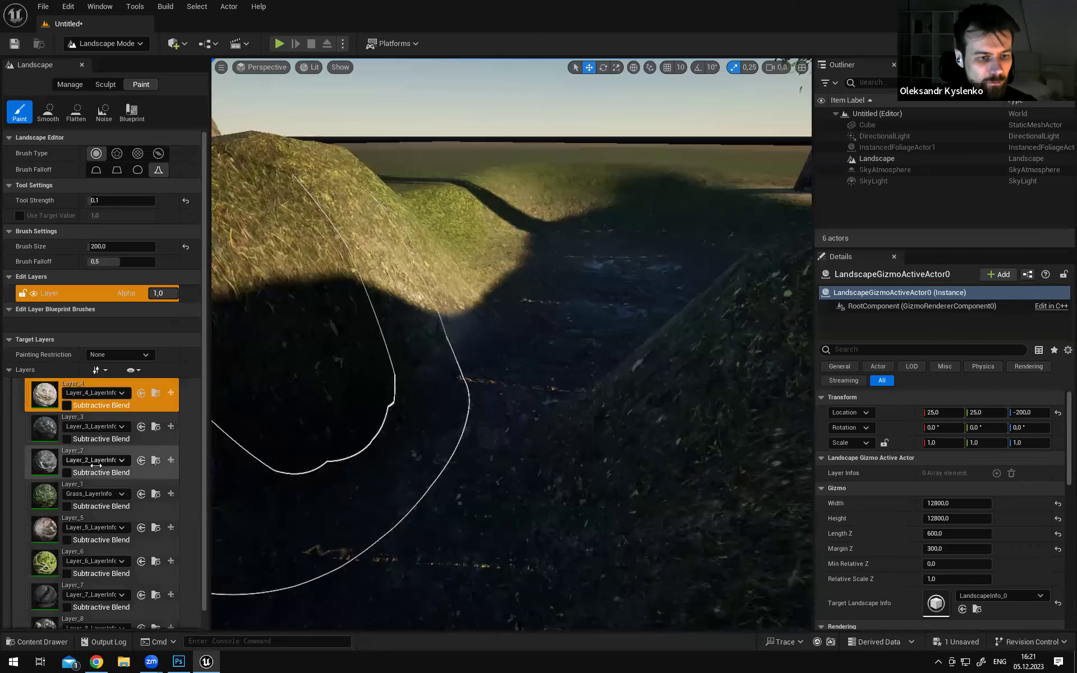
# Choose Layer_2, set the brush size to 50 and paint where the grassy wall meets the canyon floor
pyautogui.click(34, 466)
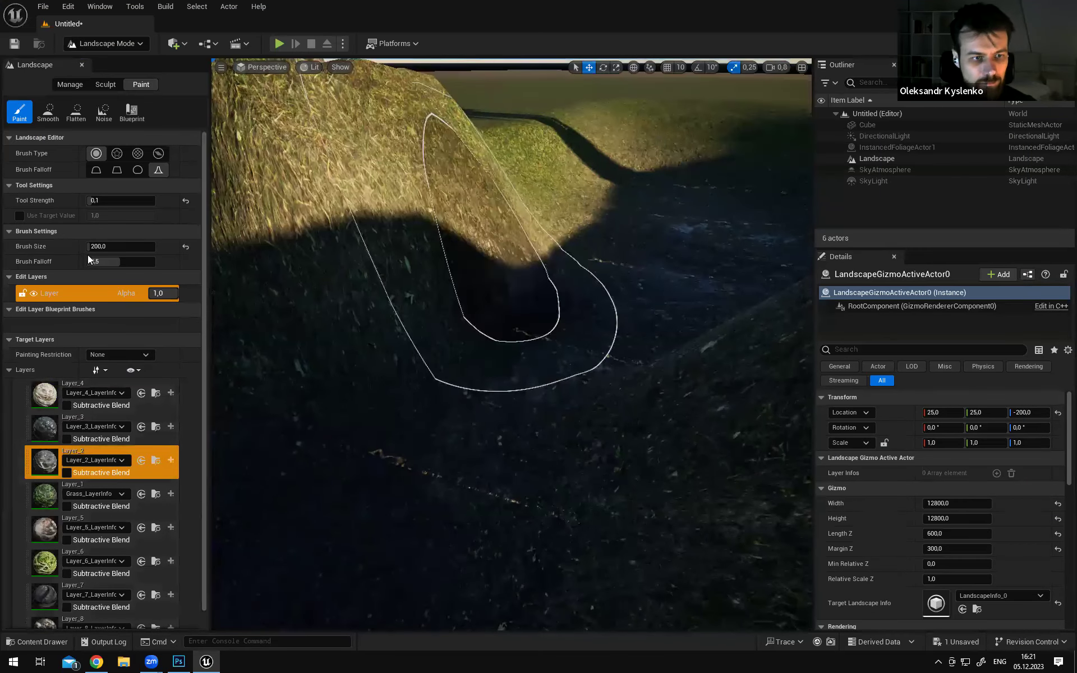
pyautogui.press('s')
pyautogui.moveTo(546, 259); pyautogui.dragTo(530, 233, button='right')
pyautogui.press('w')
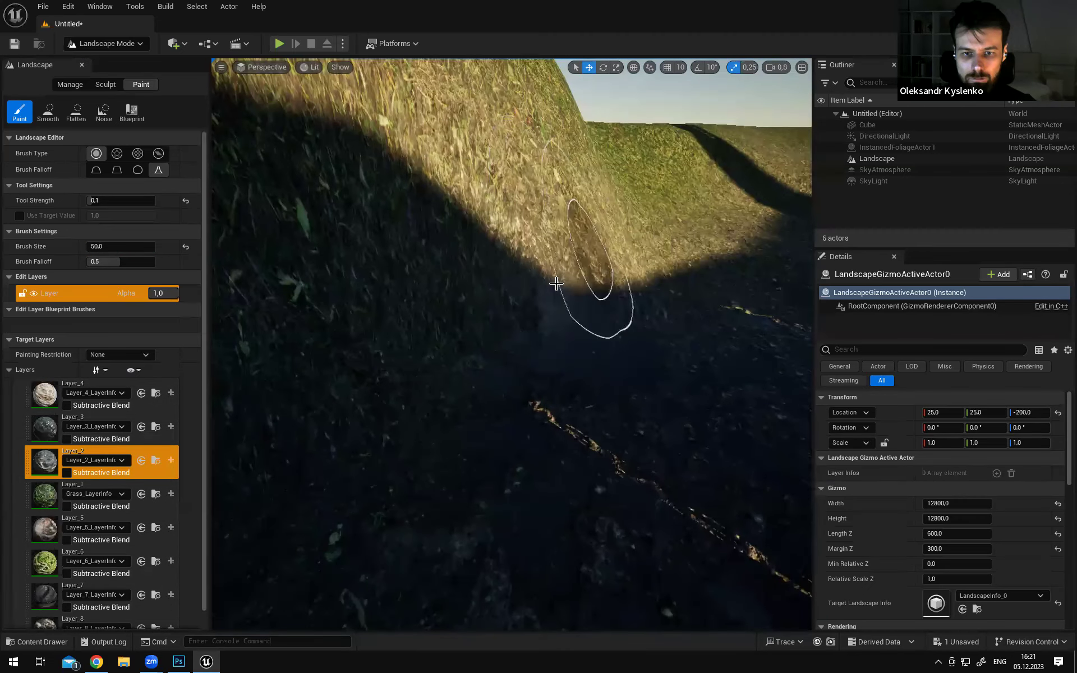
pyautogui.moveTo(573, 274); pyautogui.dragTo(536, 335, button='right')
pyautogui.moveTo(648, 377)
pyautogui.mouseDown(button='right')
pyautogui.moveTo(687, 406)
pyautogui.moveTo(523, 322)
pyautogui.moveTo(556, 327)
pyautogui.moveTo(560, 343)
pyautogui.moveTo(586, 315)
pyautogui.moveTo(552, 302)
pyautogui.mouseUp(button='right')
# Touch up the foot of the canyon wall with Layer_4 and with Layer_2 at a tool strength of 0.3
pyautogui.click(47, 394)
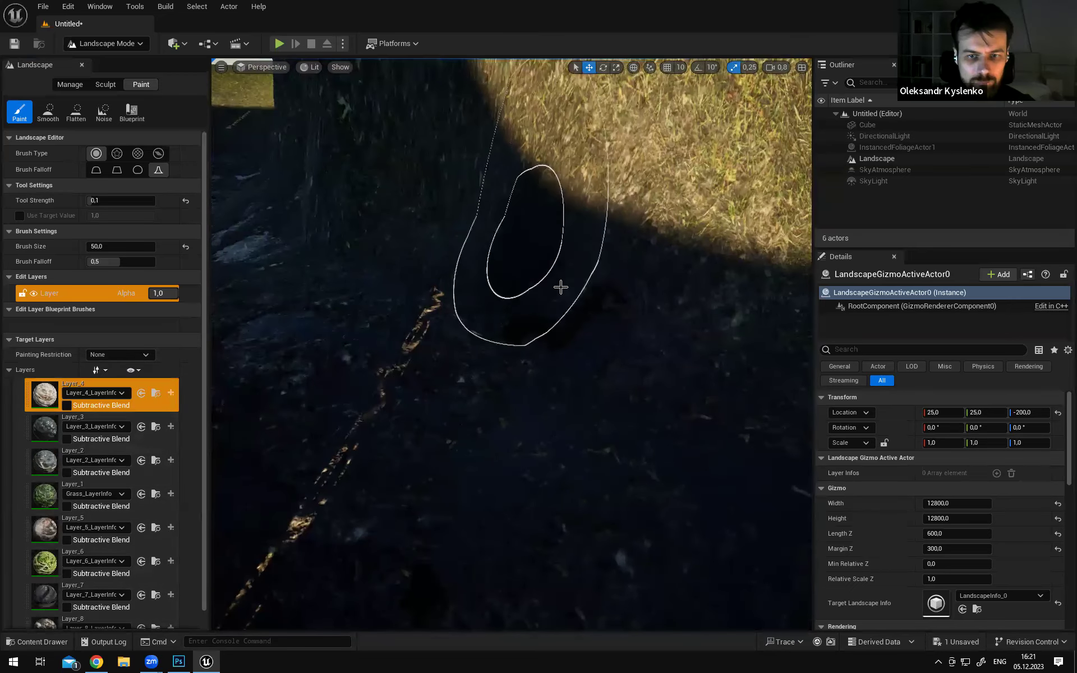
pyautogui.moveTo(640, 297); pyautogui.dragTo(643, 258, button='right')
pyautogui.click(54, 470)
pyautogui.moveTo(542, 238)
pyautogui.mouseDown(button='right')
pyautogui.moveTo(524, 212)
pyautogui.moveTo(516, 243)
pyautogui.mouseUp(button='right')
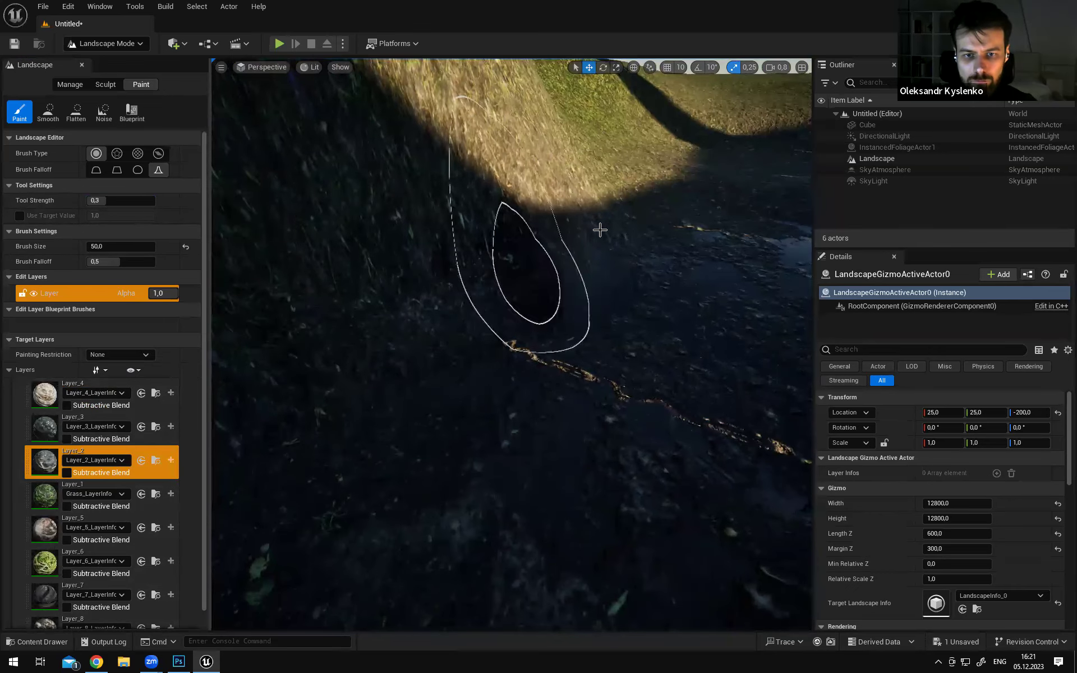
pyautogui.moveTo(494, 359)
pyautogui.mouseDown(button='right')
pyautogui.moveTo(525, 276)
pyautogui.moveTo(555, 250)
pyautogui.moveTo(623, 247)
pyautogui.moveTo(575, 236)
pyautogui.moveTo(552, 306)
pyautogui.moveTo(516, 280)
pyautogui.moveTo(538, 289)
pyautogui.moveTo(525, 269)
pyautogui.moveTo(471, 278)
pyautogui.moveTo(455, 238)
pyautogui.moveTo(424, 215)
pyautogui.mouseUp(button='right')
pyautogui.moveTo(509, 209); pyautogui.dragTo(534, 218, button='right')
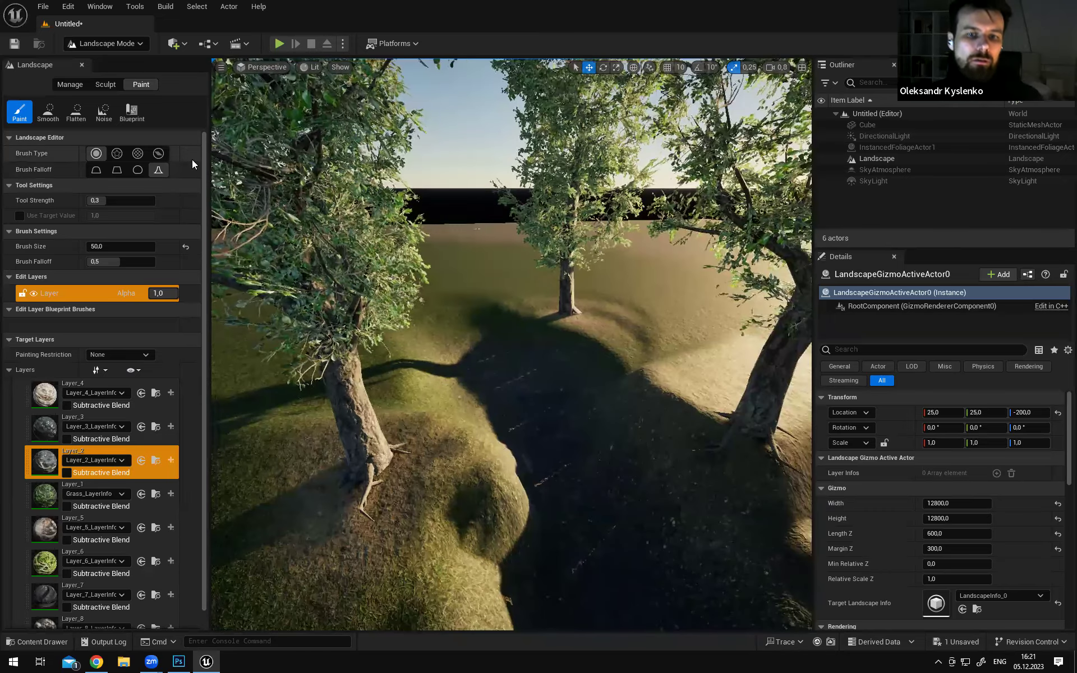
# Switch to Foliage mode and add the Fir_02_Small mesh from the Models folder to the foliage types
pyautogui.moveTo(664, 308); pyautogui.dragTo(618, 247, button='right')
pyautogui.click(121, 43)
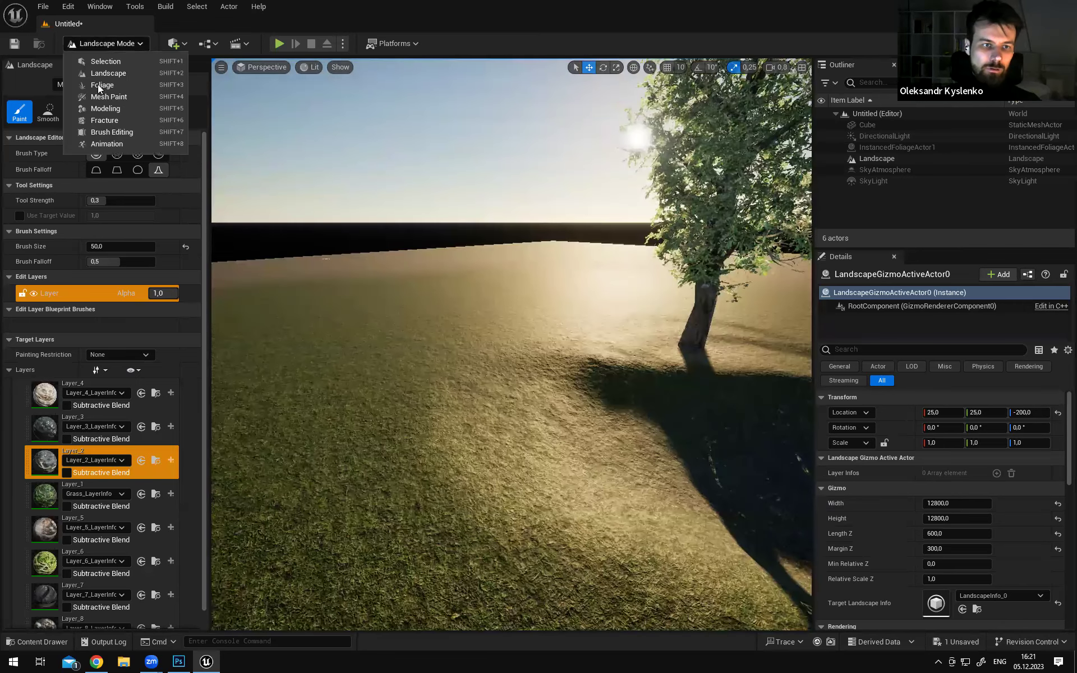
pyautogui.click(96, 84)
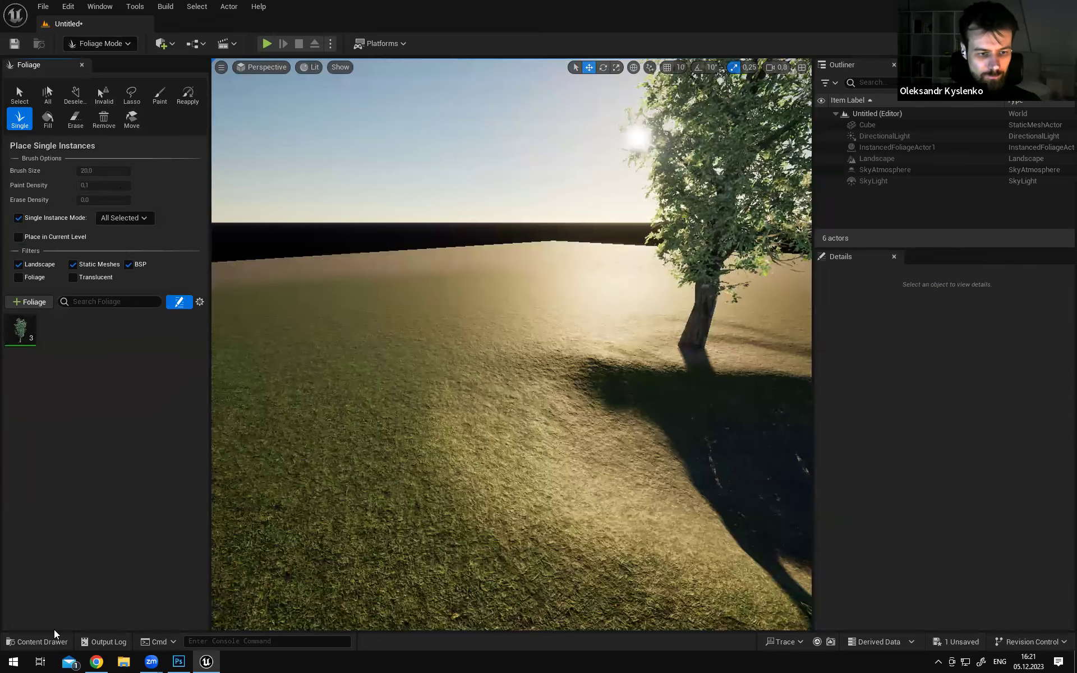
pyautogui.click(37, 641)
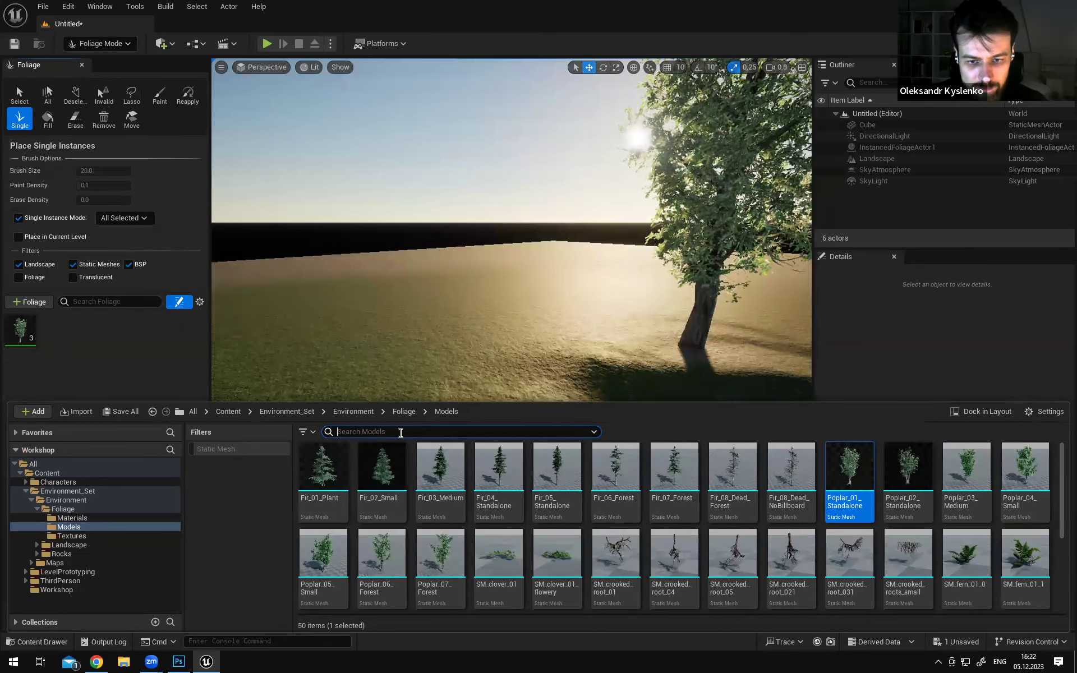
pyautogui.moveTo(381, 468)
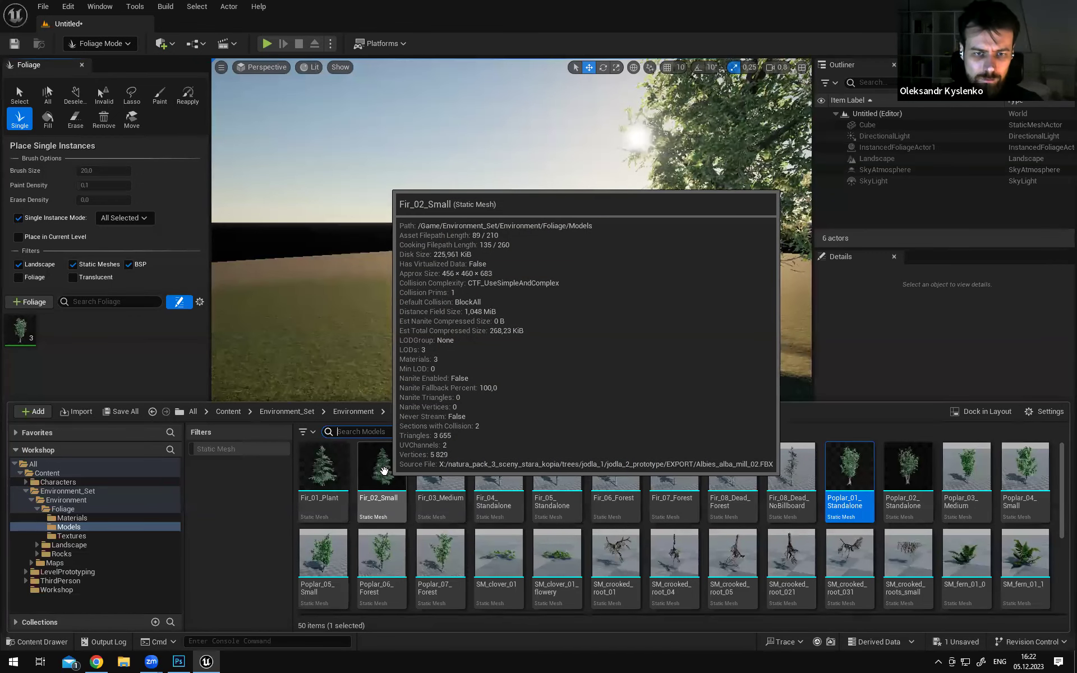
pyautogui.moveTo(397, 492); pyautogui.dragTo(141, 347)
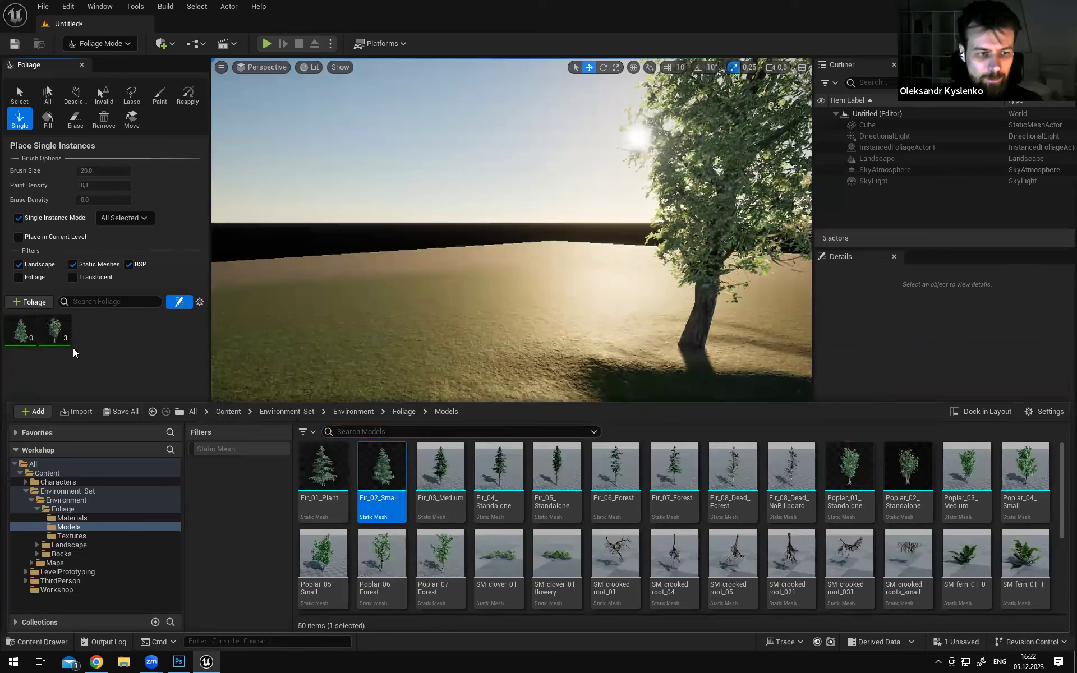
pyautogui.click(88, 380)
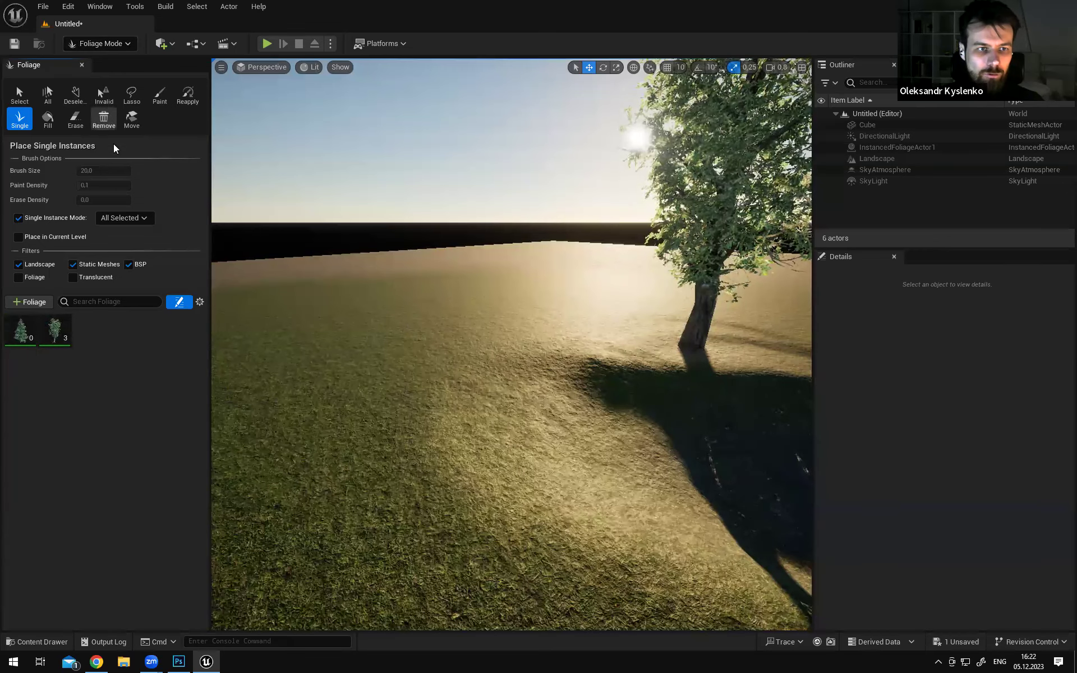
# Try painting firs and poplars together across the grass with the foliage Paint tool at a paint density of 0.1
pyautogui.click(159, 98)
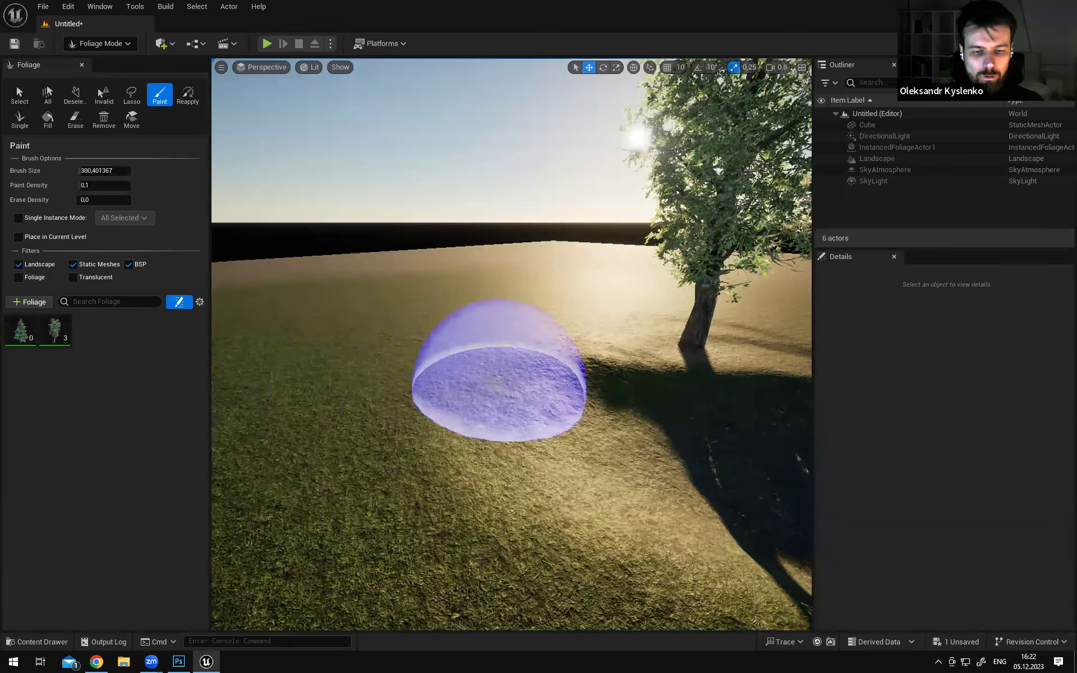
pyautogui.moveTo(458, 387); pyautogui.dragTo(386, 416, button='right')
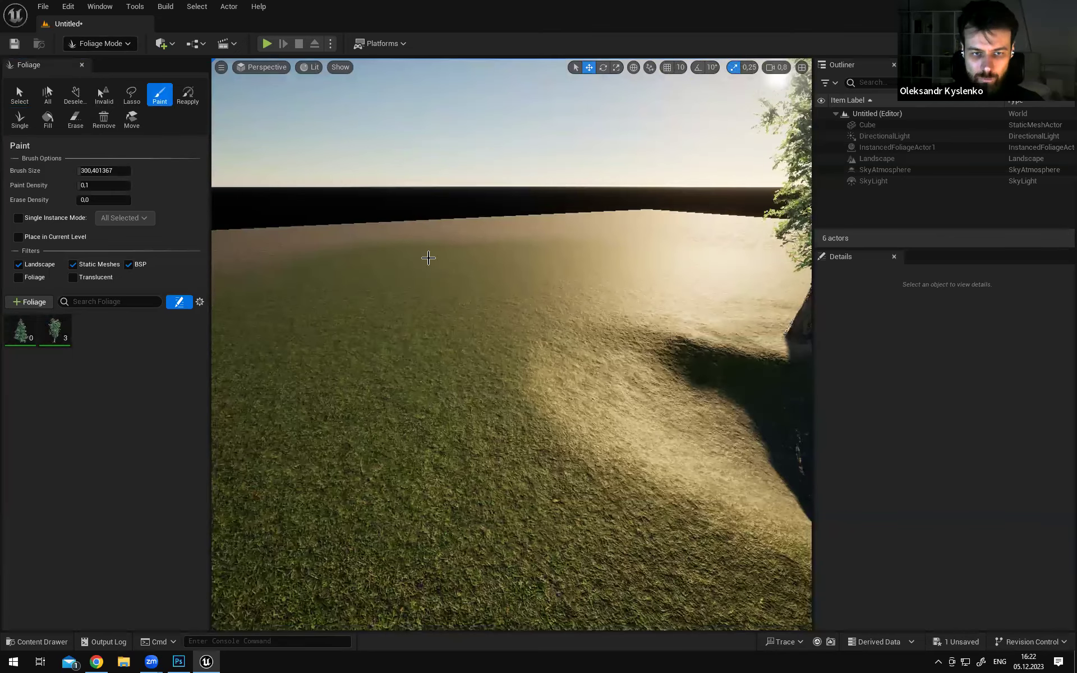
pyautogui.moveTo(459, 230); pyautogui.dragTo(444, 305, button='right')
pyautogui.moveTo(444, 306); pyautogui.dragTo(630, 293)
pyautogui.moveTo(629, 293)
pyautogui.mouseDown(button='right')
pyautogui.moveTo(600, 280)
pyautogui.moveTo(493, 285)
pyautogui.moveTo(561, 292)
pyautogui.moveTo(538, 298)
pyautogui.moveTo(630, 294)
pyautogui.mouseUp(button='right')
pyautogui.press('w')
pyautogui.scroll(-3, 549, 289)
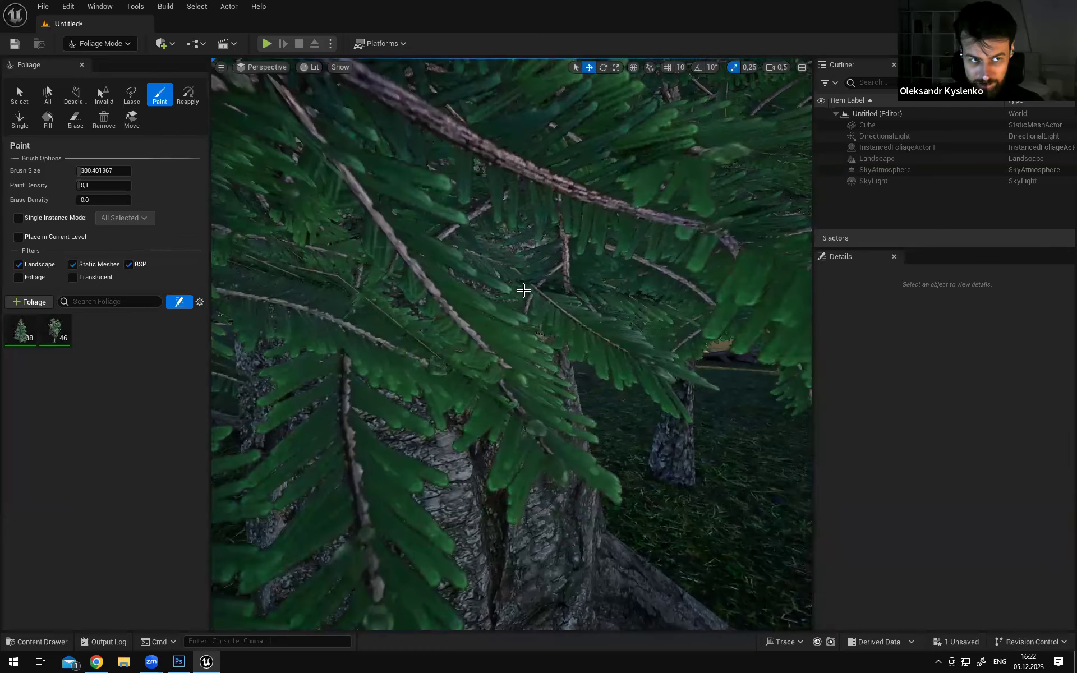
# Undo all the mixed fir and poplar paint strokes on the grass
pyautogui.moveTo(511, 314); pyautogui.dragTo(566, 331, button='right')
pyautogui.press('w')
pyautogui.scroll(2, 538, 331)
pyautogui.hotkey('ctrl', 'z')
pyautogui.hotkey('ctrl', 'z')
pyautogui.hotkey('ctrl', 'z')
pyautogui.hotkey('ctrl', 'z')
pyautogui.hotkey('ctrl', 'z')
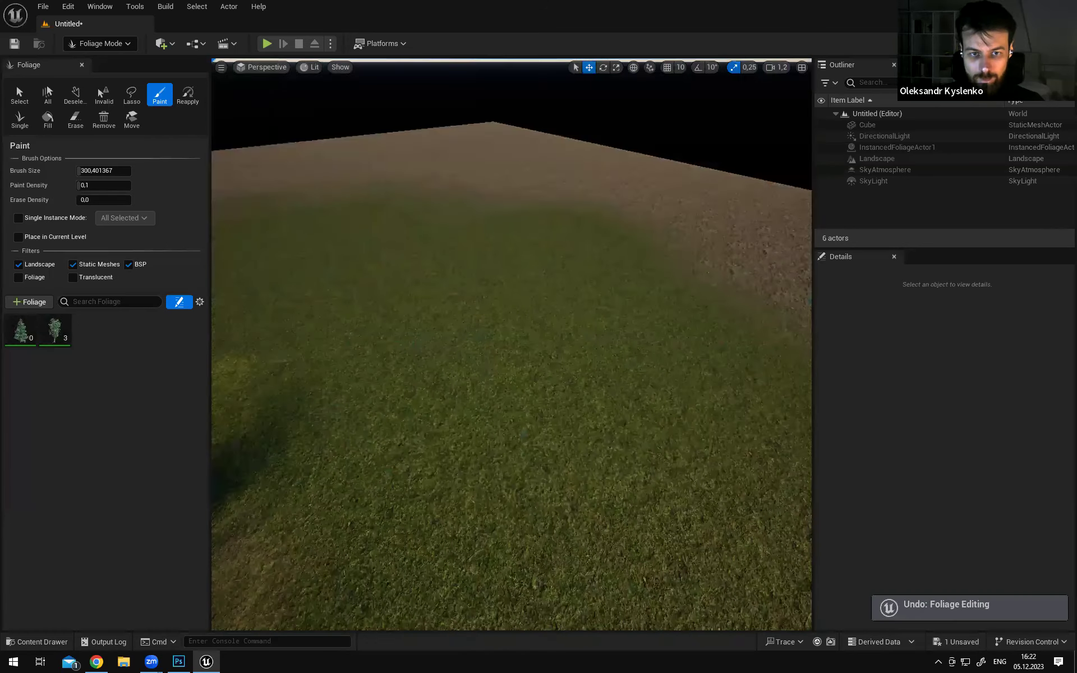
# Deactivate the poplar foliage type, test-paint only firs on the grass, and undo the fir strokes
pyautogui.moveTo(482, 345); pyautogui.dragTo(482, 345, button='right')
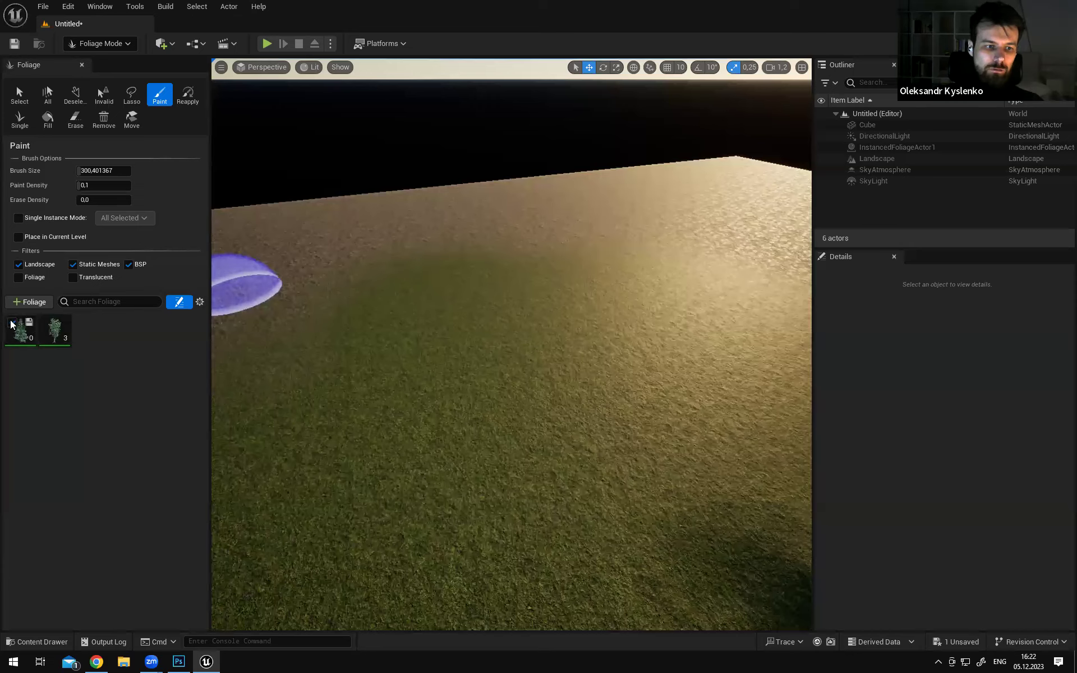
pyautogui.click(47, 323)
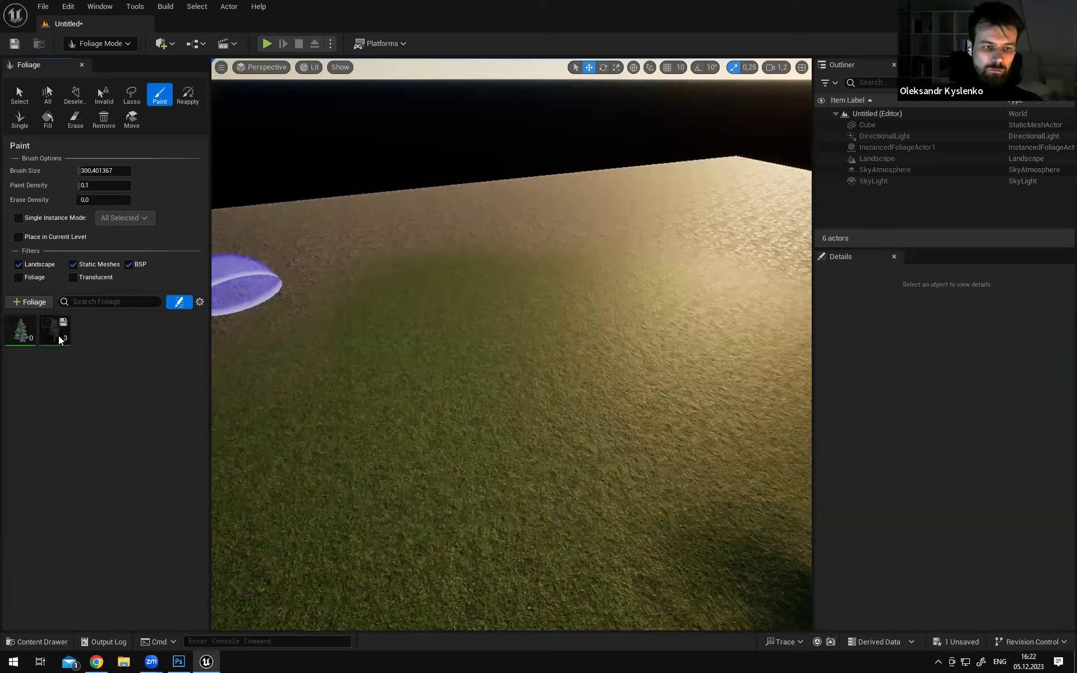
pyautogui.moveTo(484, 345); pyautogui.dragTo(443, 362, button='right')
pyautogui.moveTo(484, 345)
pyautogui.mouseDown()
pyautogui.moveTo(588, 228)
pyautogui.moveTo(545, 318)
pyautogui.mouseUp()
pyautogui.moveTo(517, 344); pyautogui.dragTo(381, 344, button='right')
pyautogui.moveTo(618, 312); pyautogui.dragTo(729, 314, button='right')
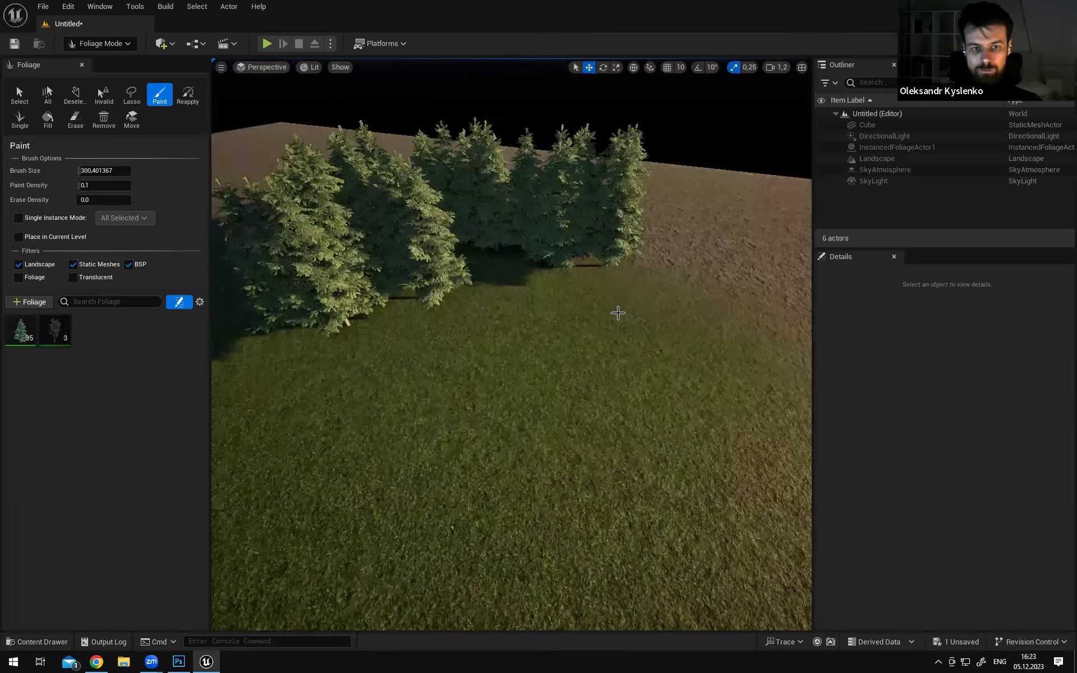
pyautogui.scroll(-5, 617, 312)
pyautogui.hotkey('ctrl', 'z')
# Test-paint firs on the grass at a paint density of 0.02 and undo the stroke
pyautogui.press('w')
pyautogui.moveTo(471, 346); pyautogui.dragTo(550, 336, button='right')
pyautogui.click(101, 185)
pyautogui.write('0,02')
pyautogui.moveTo(393, 331)
pyautogui.mouseDown()
pyautogui.moveTo(541, 305)
pyautogui.moveTo(545, 401)
pyautogui.mouseUp()
pyautogui.hotkey('ctrl', 'z')
# Lower the paint density to 0.01, test-paint a few firs, and undo them
pyautogui.click(103, 185)
pyautogui.write('.02')
pyautogui.press('Return')
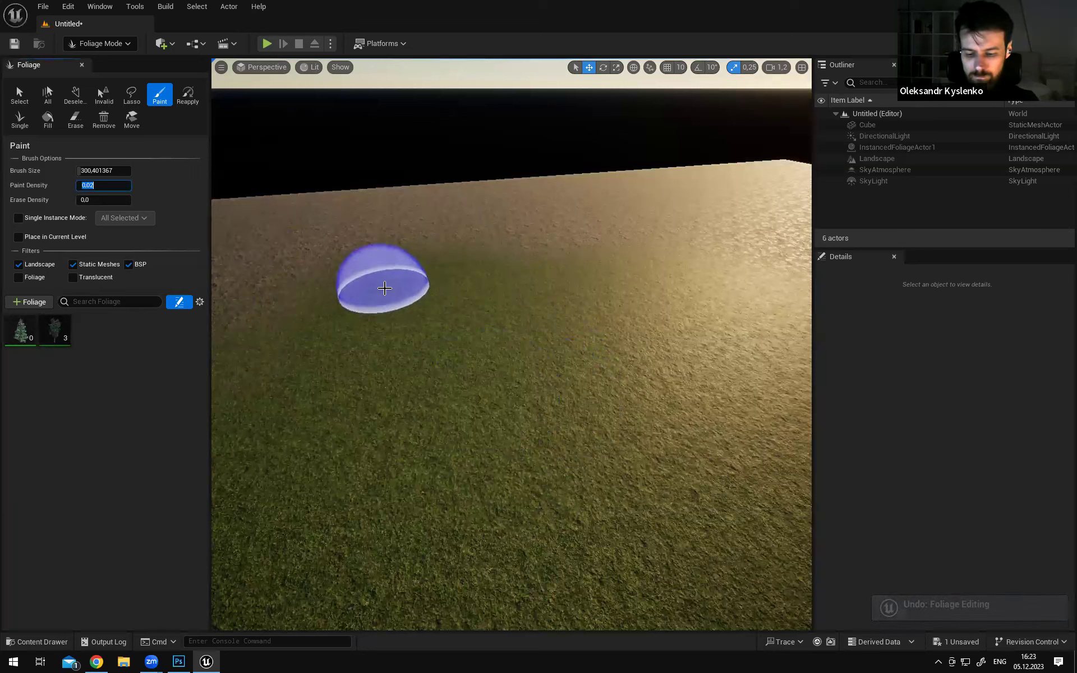
pyautogui.write('0,01')
pyautogui.moveTo(355, 300)
pyautogui.mouseDown()
pyautogui.moveTo(520, 353)
pyautogui.moveTo(547, 415)
pyautogui.mouseUp()
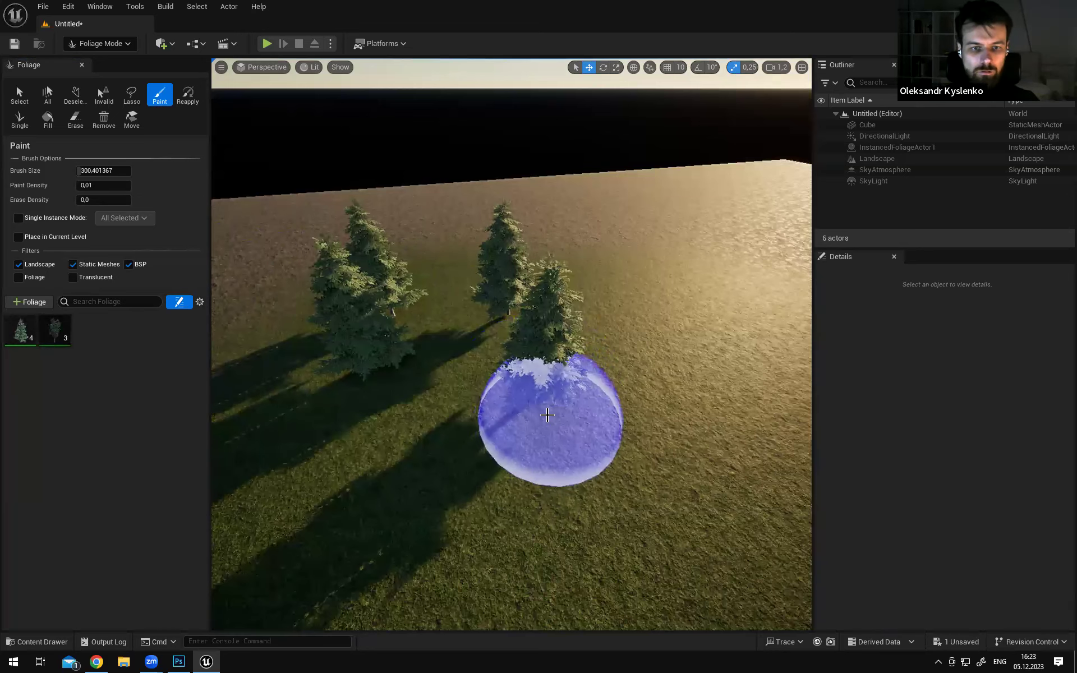
pyautogui.hotkey('ctrl', 'z')
# Set the foliage brush's paint density to 0.02 and its brush size to 500
pyautogui.click(101, 186)
pyautogui.write('.02')
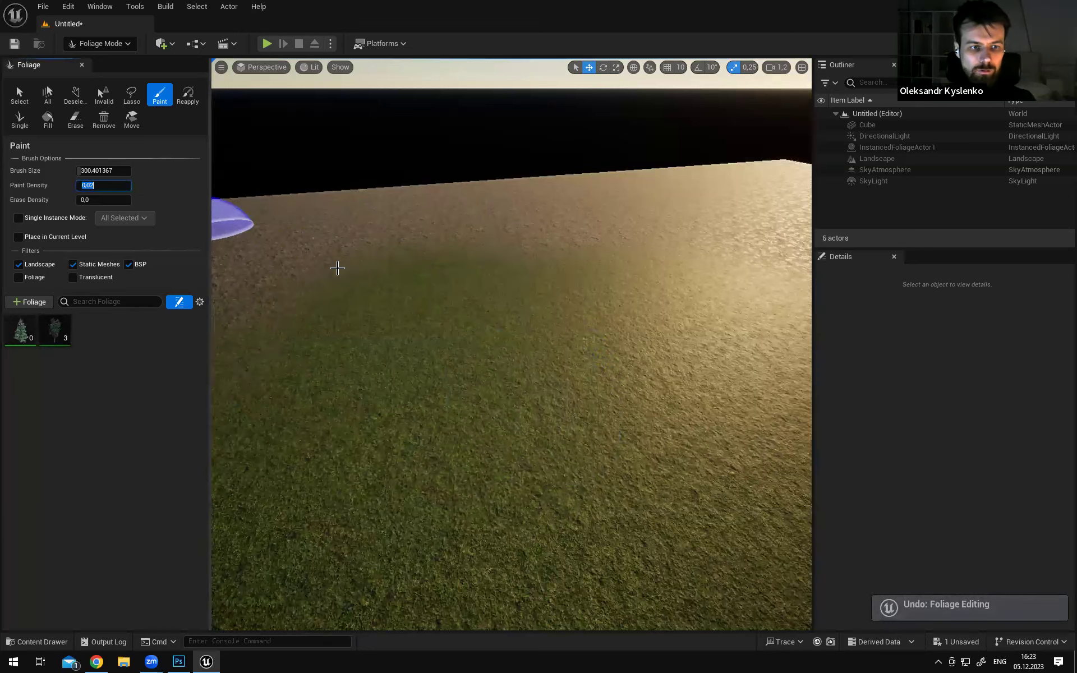
pyautogui.press('Return')
pyautogui.moveTo(628, 349); pyautogui.dragTo(606, 359, button='right')
pyautogui.moveTo(384, 313)
pyautogui.mouseDown(button='right')
pyautogui.moveTo(342, 354)
pyautogui.moveTo(281, 305)
pyautogui.mouseUp(button='right')
pyautogui.click(103, 170)
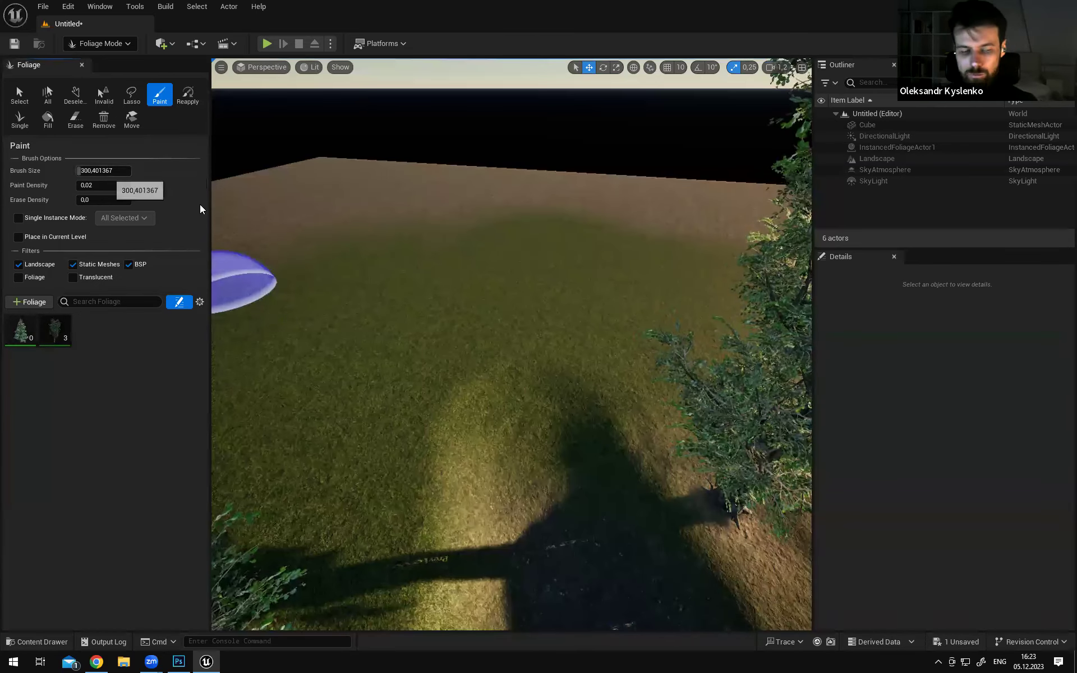
pyautogui.write('500')
pyautogui.press('Return')
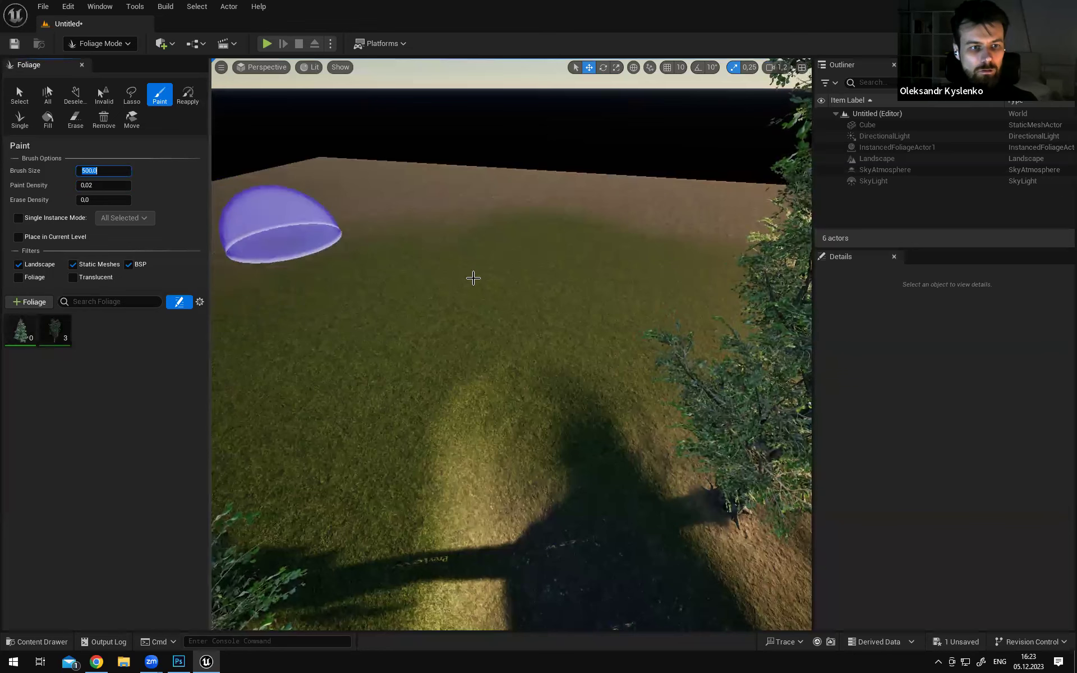
pyautogui.moveTo(542, 303); pyautogui.dragTo(541, 304, button='right')
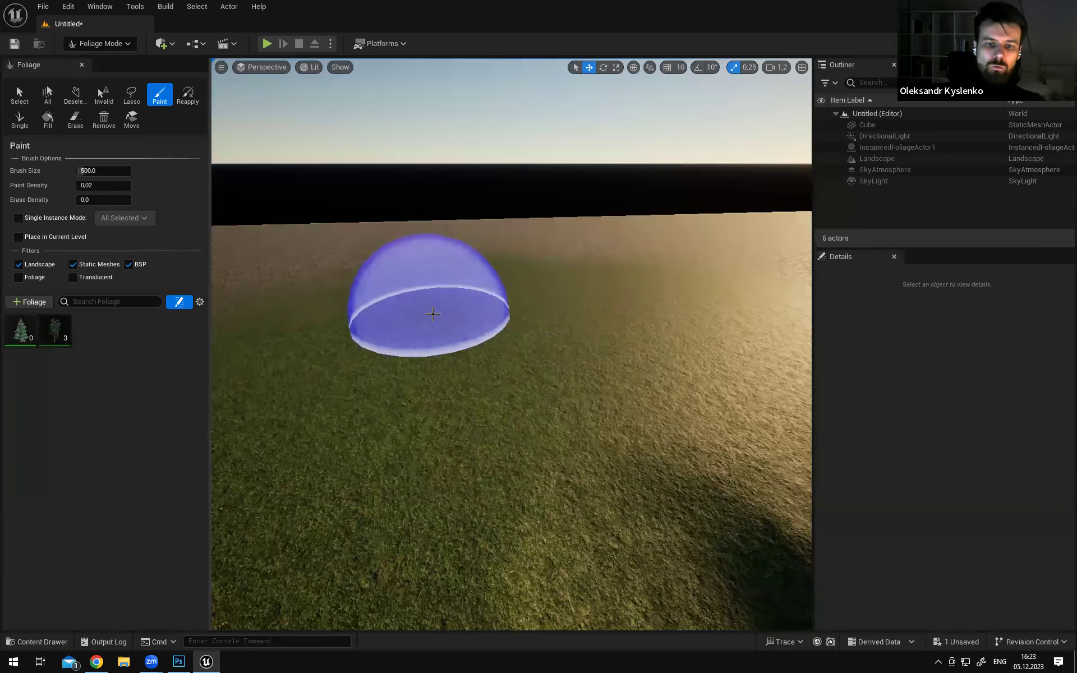
# Open the settings of the Fir_02_Small foliage type and examine its painting, placement and instance options
pyautogui.click(23, 335)
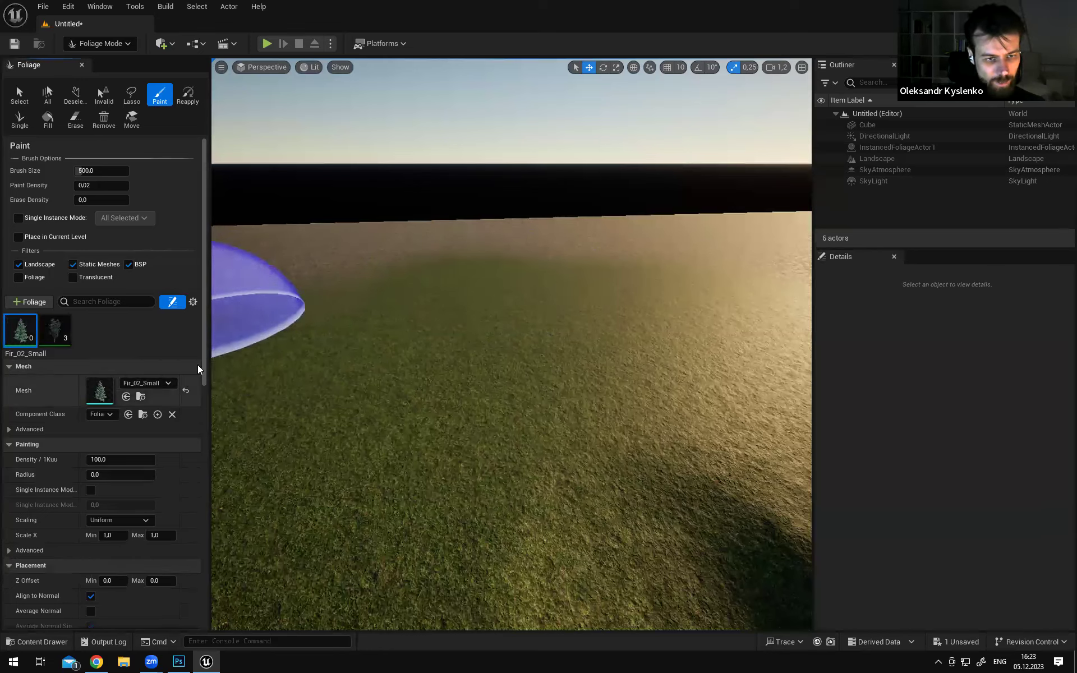
pyautogui.moveTo(203, 355); pyautogui.dragTo(205, 452)
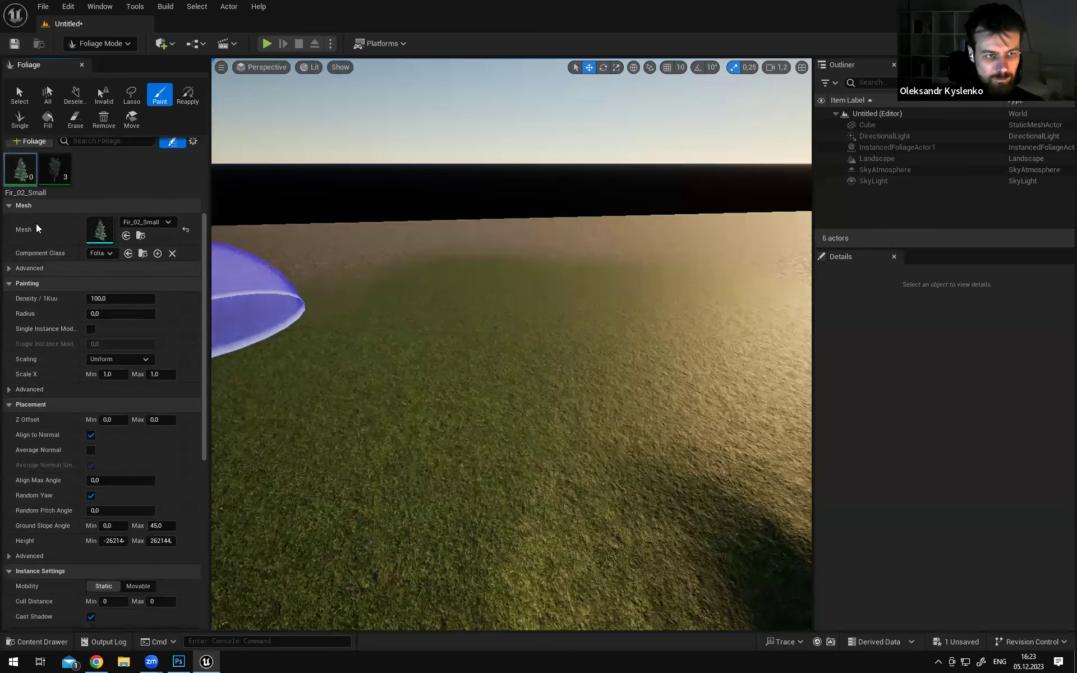
pyautogui.moveTo(204, 325)
pyautogui.mouseDown()
pyautogui.moveTo(206, 368)
pyautogui.moveTo(205, 227)
pyautogui.mouseUp()
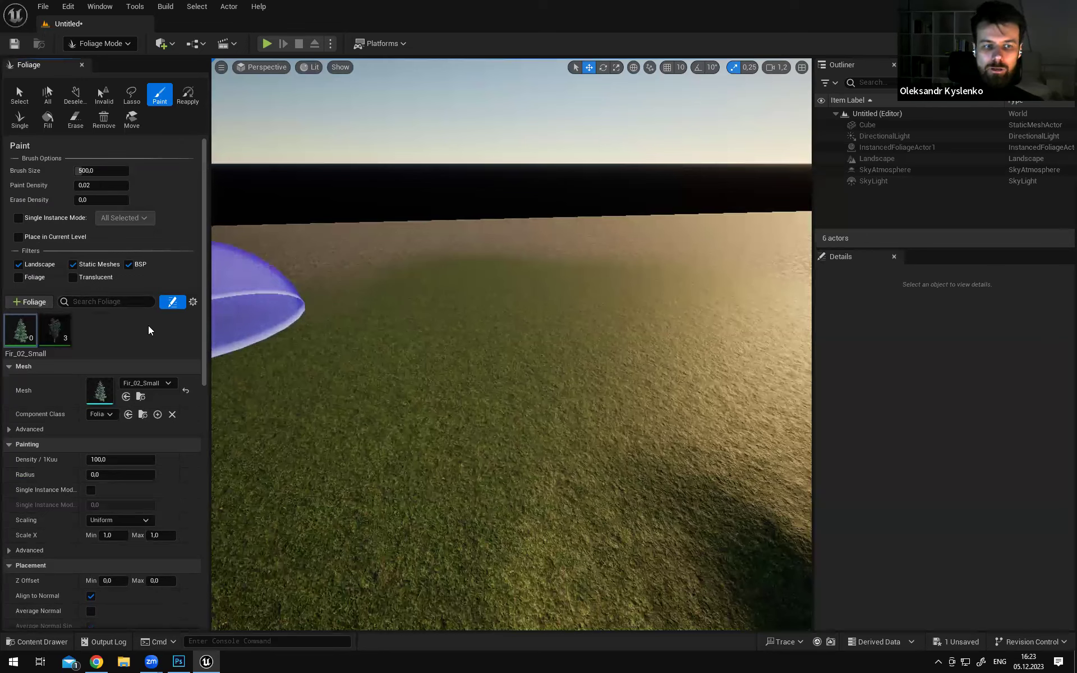
pyautogui.scroll(-6, 195, 336)
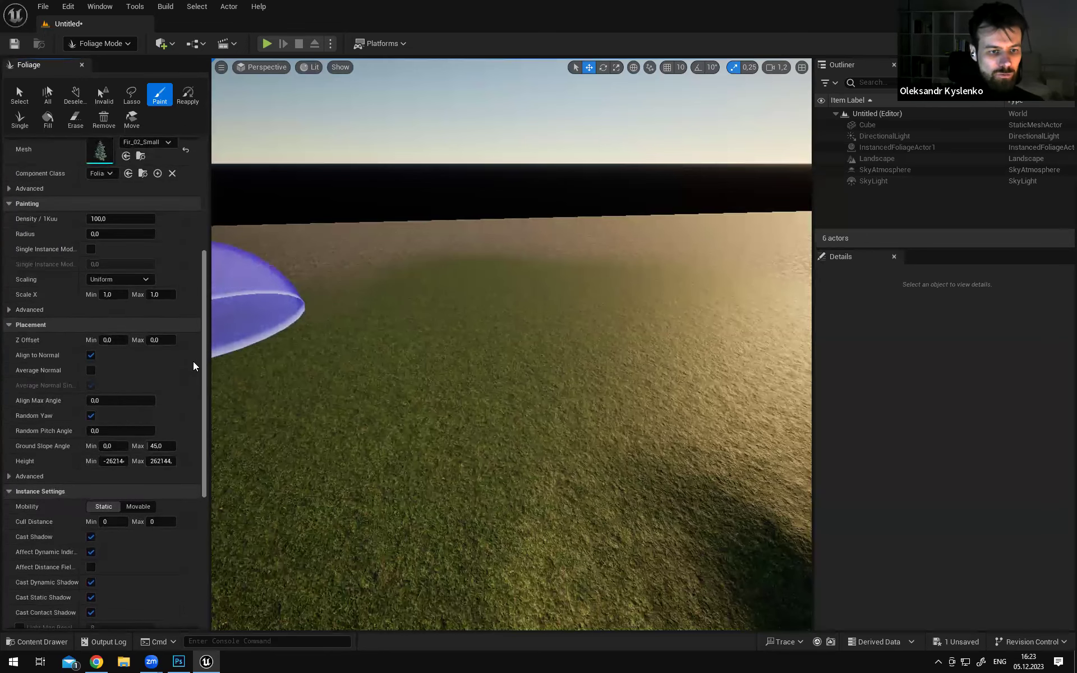
pyautogui.scroll(1, 196, 351)
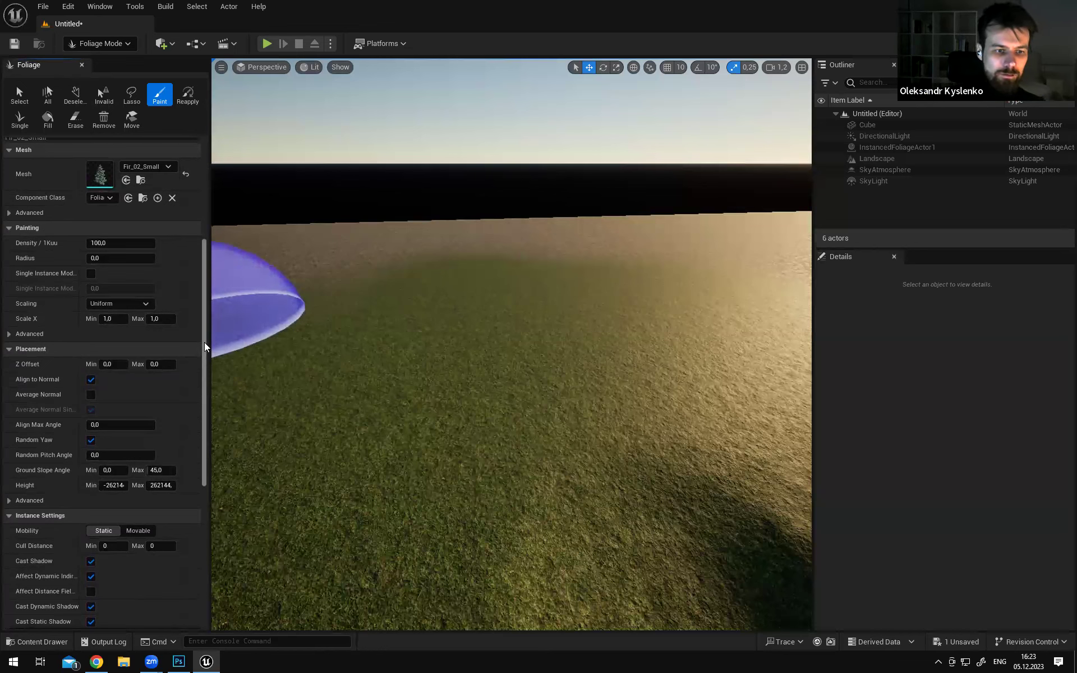
pyautogui.moveTo(204, 341); pyautogui.dragTo(206, 351)
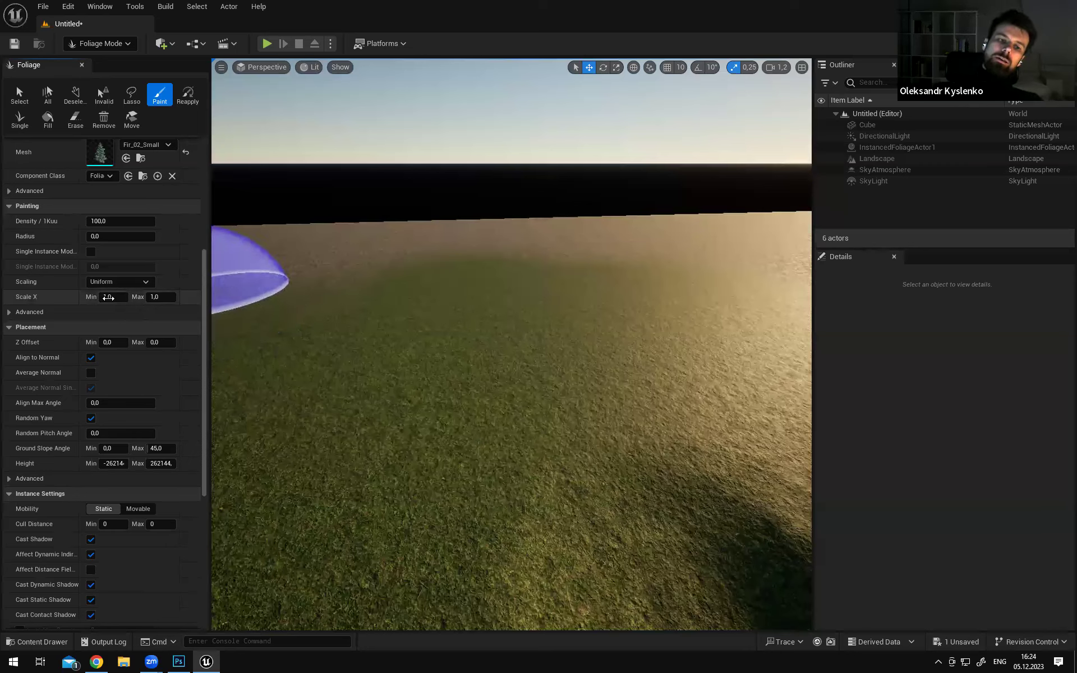
pyautogui.moveTo(475, 375); pyautogui.dragTo(477, 373, button='right')
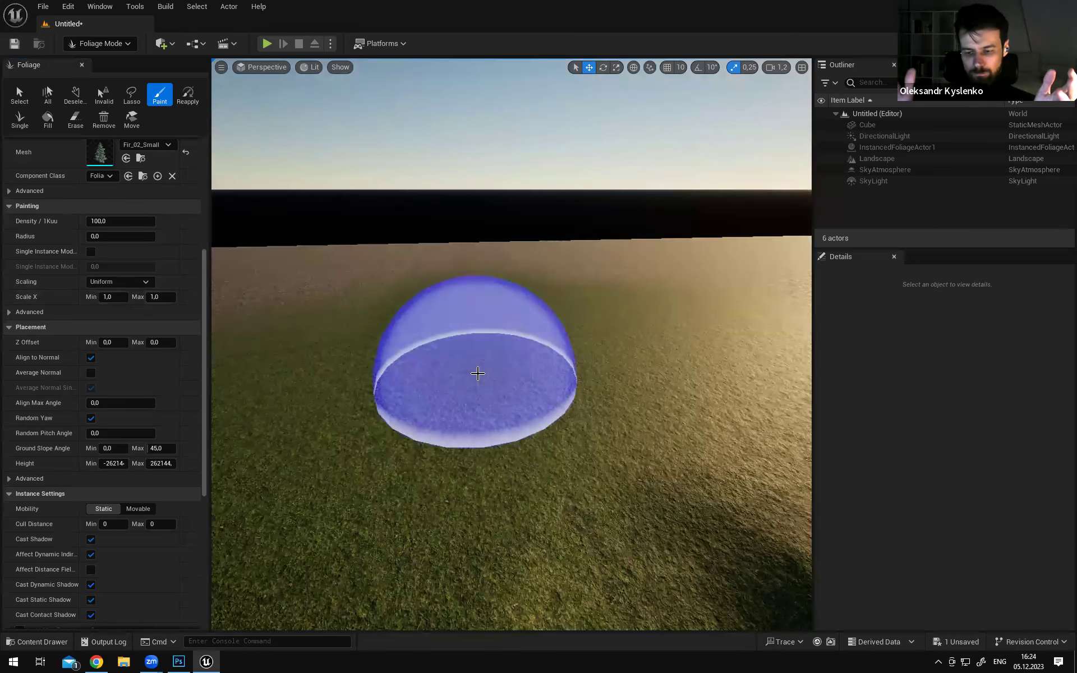
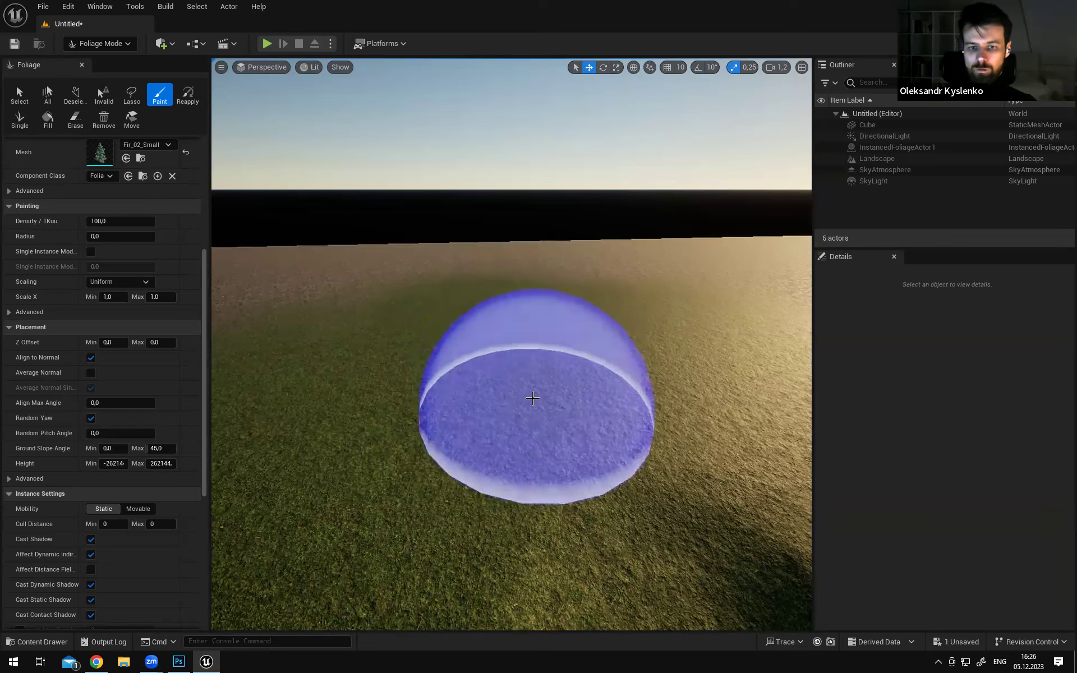
pyautogui.moveTo(584, 388); pyautogui.dragTo(682, 418, button='right')
pyautogui.moveTo(566, 359)
pyautogui.mouseDown(button='right')
pyautogui.moveTo(587, 390)
pyautogui.moveTo(565, 392)
pyautogui.mouseUp(button='right')
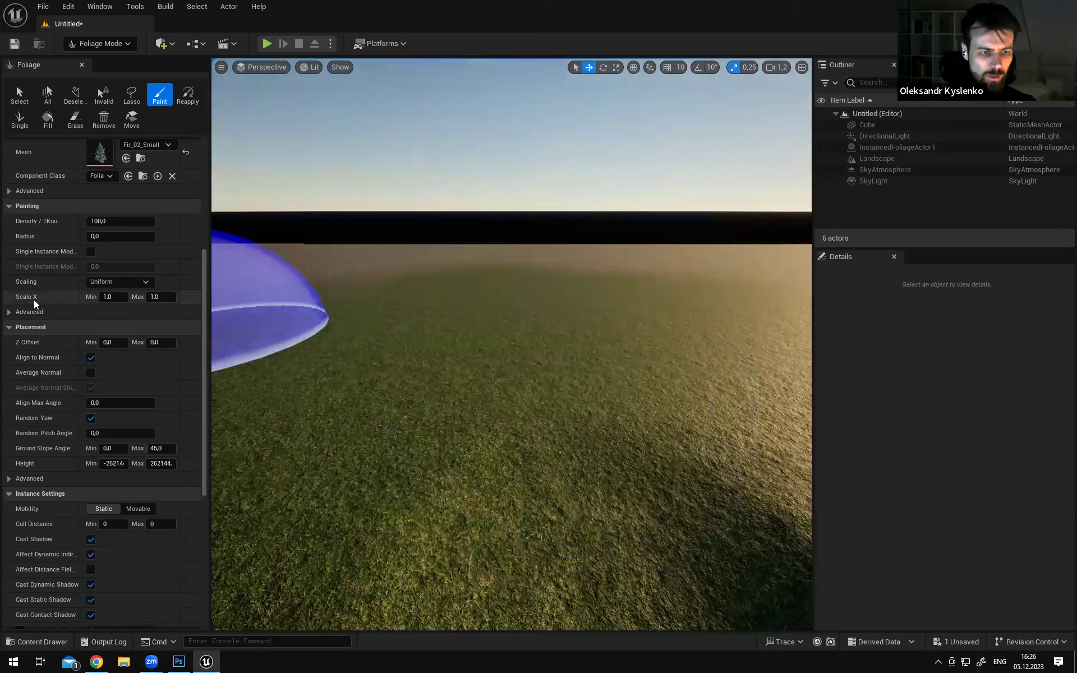
# Set the fir's Scale X range to a minimum of 0.75 and a maximum of 1.25
pyautogui.click(157, 298)
pyautogui.write('1.2')
pyautogui.write('5')
pyautogui.press('Return')
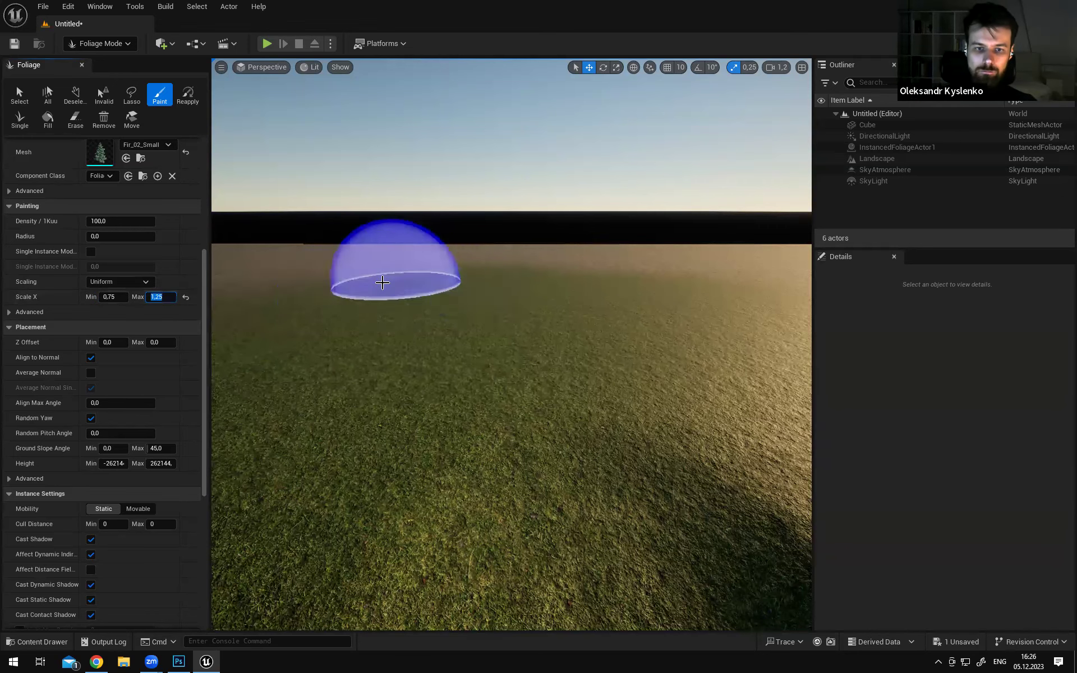
# Paint scattered firs of varied size across the open grass beyond the poplars
pyautogui.moveTo(384, 284); pyautogui.dragTo(541, 360)
pyautogui.moveTo(550, 334)
pyautogui.mouseDown(button='right')
pyautogui.moveTo(482, 348)
pyautogui.moveTo(575, 326)
pyautogui.moveTo(505, 359)
pyautogui.moveTo(437, 336)
pyautogui.moveTo(431, 316)
pyautogui.moveTo(465, 299)
pyautogui.moveTo(499, 317)
pyautogui.mouseUp(button='right')
pyautogui.press('w')
pyautogui.press('s')
pyautogui.press('w')
pyautogui.moveTo(516, 373); pyautogui.dragTo(483, 366, button='right')
pyautogui.moveTo(482, 366)
pyautogui.mouseDown()
pyautogui.moveTo(670, 419)
pyautogui.moveTo(712, 407)
pyautogui.mouseUp()
pyautogui.moveTo(712, 406); pyautogui.dragTo(712, 407, button='right')
pyautogui.press('s')
pyautogui.moveTo(712, 407); pyautogui.dragTo(706, 336)
pyautogui.moveTo(431, 413); pyautogui.dragTo(430, 413, button='right')
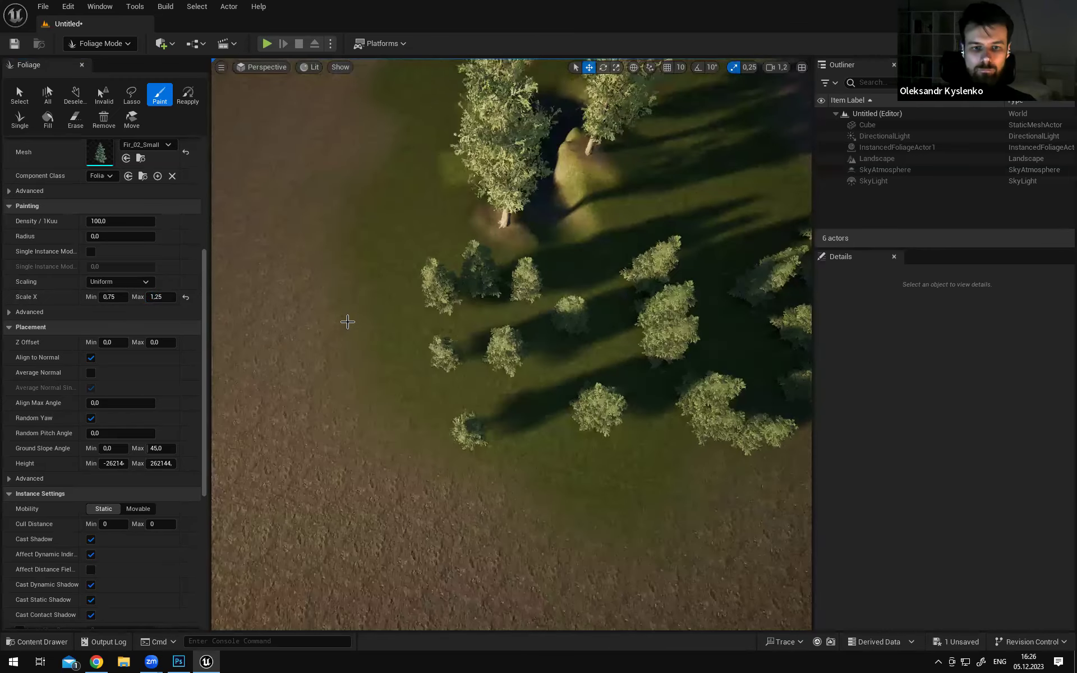
# Continue painting firs along the outer edge of the grass and around the other sides of the canyon
pyautogui.moveTo(346, 320); pyautogui.dragTo(530, 452)
pyautogui.moveTo(588, 423); pyautogui.dragTo(588, 423, button='right')
pyautogui.press('s')
pyautogui.moveTo(545, 363)
pyautogui.mouseDown(button='right')
pyautogui.moveTo(491, 349)
pyautogui.moveTo(531, 363)
pyautogui.mouseUp(button='right')
pyautogui.press('s')
pyautogui.moveTo(301, 335); pyautogui.dragTo(302, 334, button='right')
pyautogui.moveTo(301, 335); pyautogui.dragTo(570, 481)
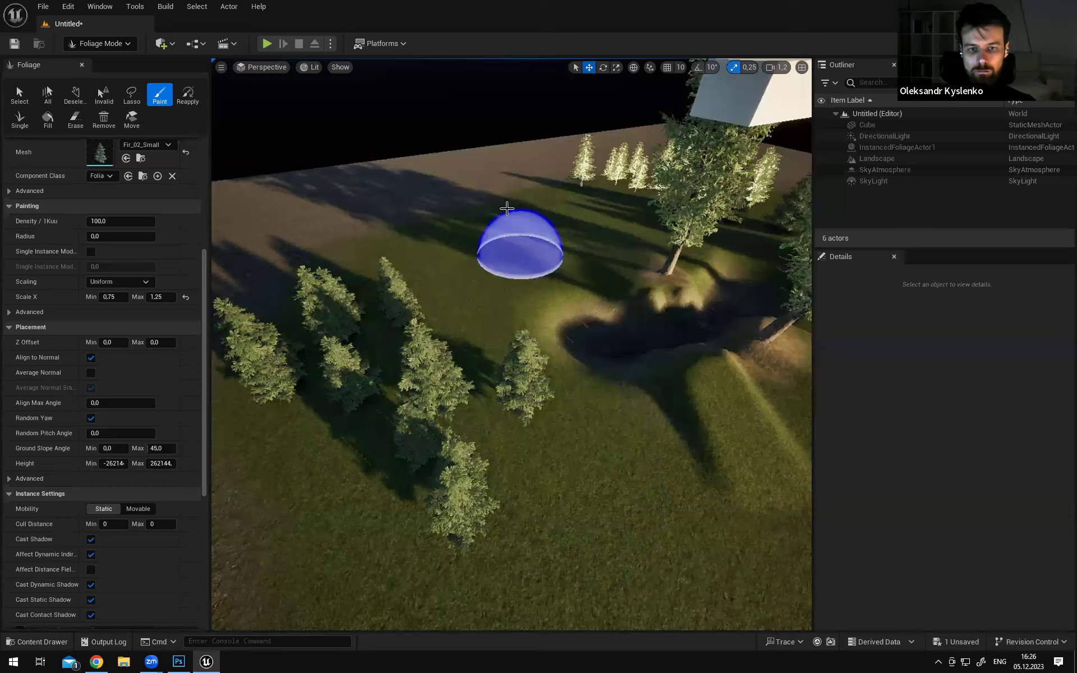
pyautogui.moveTo(460, 214); pyautogui.dragTo(583, 236)
pyautogui.moveTo(707, 392); pyautogui.dragTo(725, 314, button='right')
pyautogui.moveTo(726, 314); pyautogui.dragTo(734, 390)
pyautogui.moveTo(735, 390); pyautogui.dragTo(735, 389, button='right')
# Switch to single-instance placement and add individual firs in the gaps between the painted trees
pyautogui.press('w')
pyautogui.moveTo(504, 421); pyautogui.dragTo(549, 198, button='right')
pyautogui.click(21, 118)
pyautogui.press('w')
pyautogui.press('s')
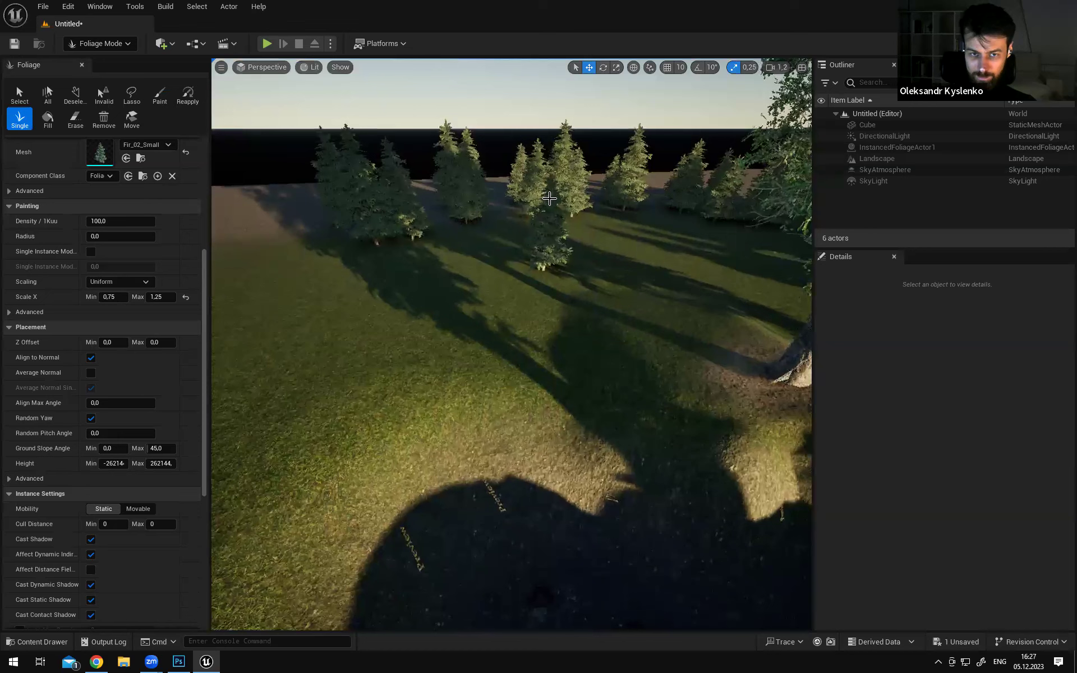
pyautogui.moveTo(452, 318); pyautogui.dragTo(457, 280, button='right')
pyautogui.press('s')
pyautogui.press('w')
pyautogui.moveTo(560, 328); pyautogui.dragTo(559, 400, button='right')
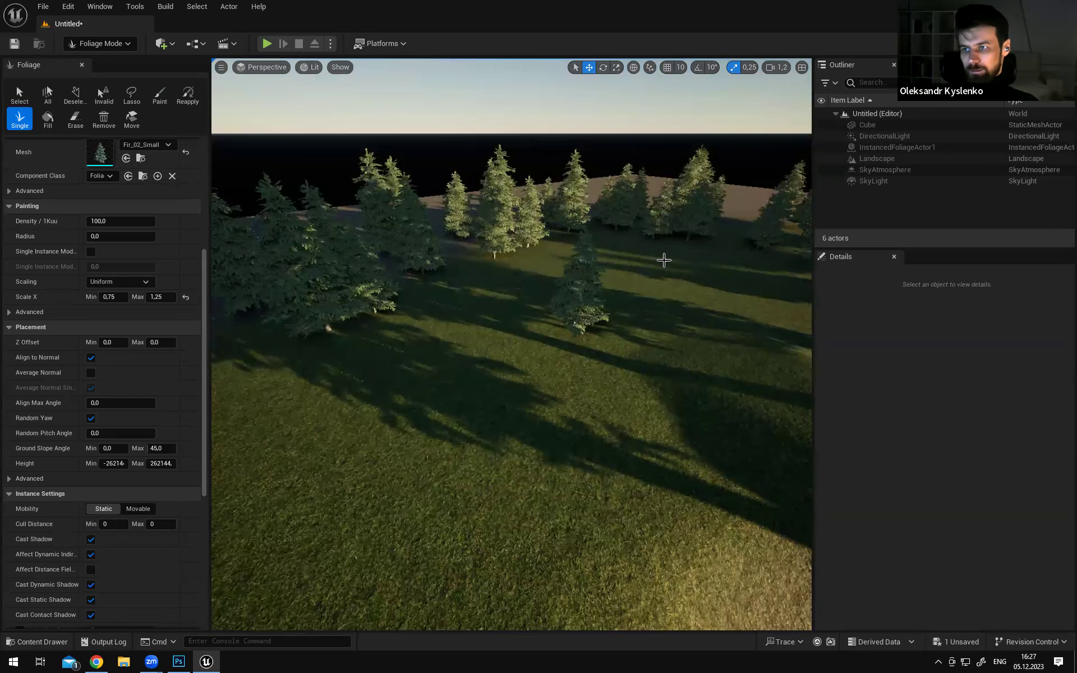
pyautogui.moveTo(399, 183); pyautogui.dragTo(393, 336, button='right')
pyautogui.click(434, 376)
pyautogui.moveTo(617, 337); pyautogui.dragTo(622, 270, button='right')
pyautogui.click(565, 346)
pyautogui.moveTo(675, 342); pyautogui.dragTo(523, 226, button='right')
pyautogui.click(618, 351)
pyautogui.click(533, 242)
pyautogui.click(458, 199)
pyautogui.click(616, 212)
# Place a few more single firs to fill out the remaining open grass near the canyon
pyautogui.moveTo(622, 241); pyautogui.dragTo(729, 247, button='right')
pyautogui.moveTo(574, 253); pyautogui.dragTo(684, 264, button='right')
pyautogui.click(574, 252)
pyautogui.click(543, 267)
pyautogui.moveTo(543, 267); pyautogui.dragTo(555, 292, button='right')
pyautogui.click(462, 275)
pyautogui.moveTo(454, 289); pyautogui.dragTo(235, 293, button='right')
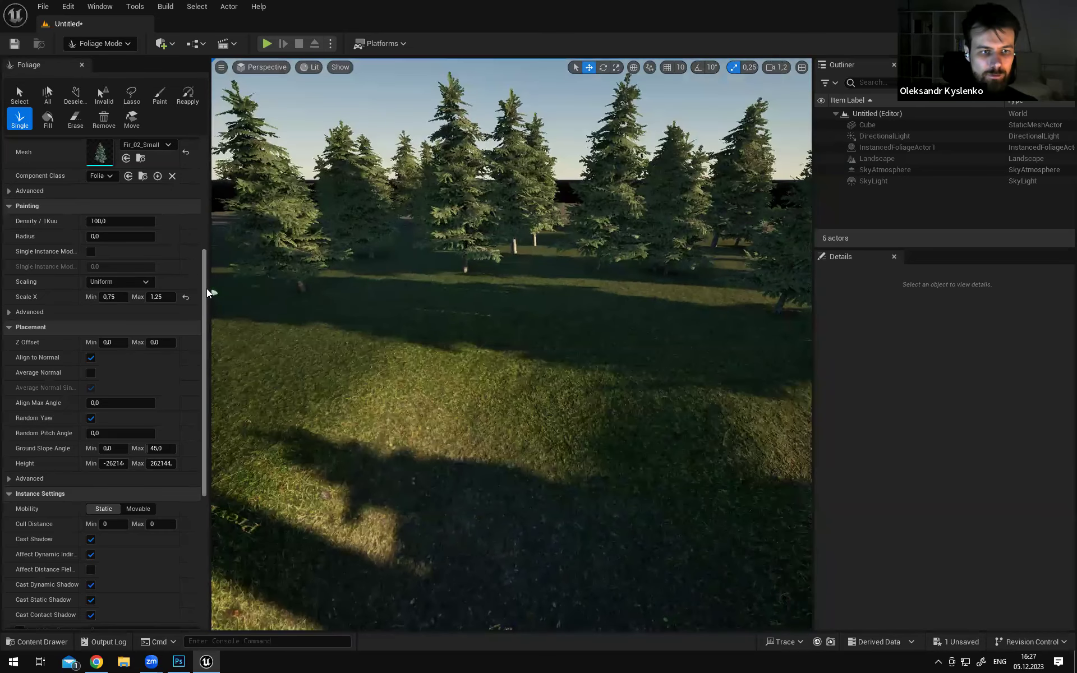
# Add the SM_grass_bush_03 mesh from the Models folder to the foliage types
pyautogui.moveTo(205, 292); pyautogui.dragTo(202, 126)
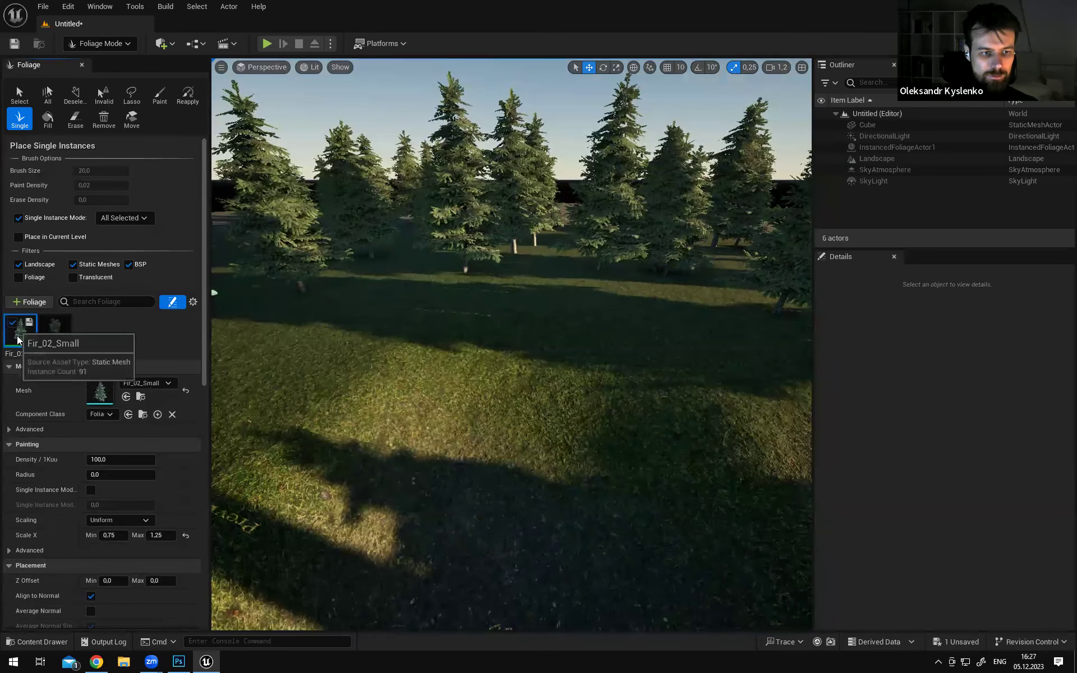
pyautogui.moveTo(508, 331); pyautogui.dragTo(482, 350, button='right')
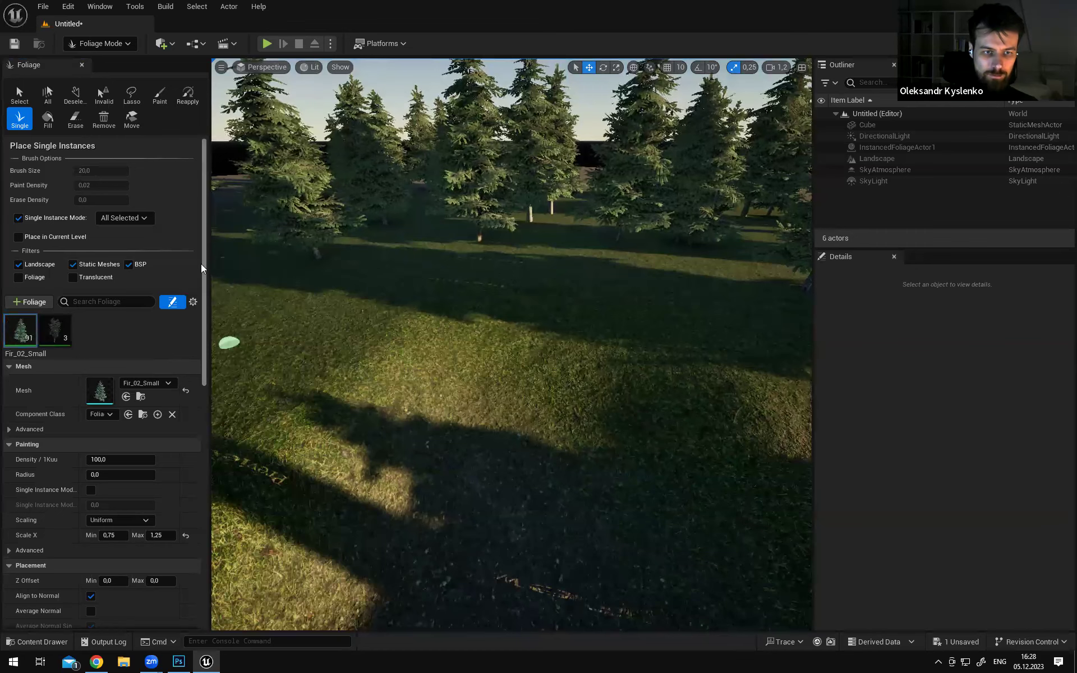
pyautogui.moveTo(204, 262); pyautogui.dragTo(197, 211)
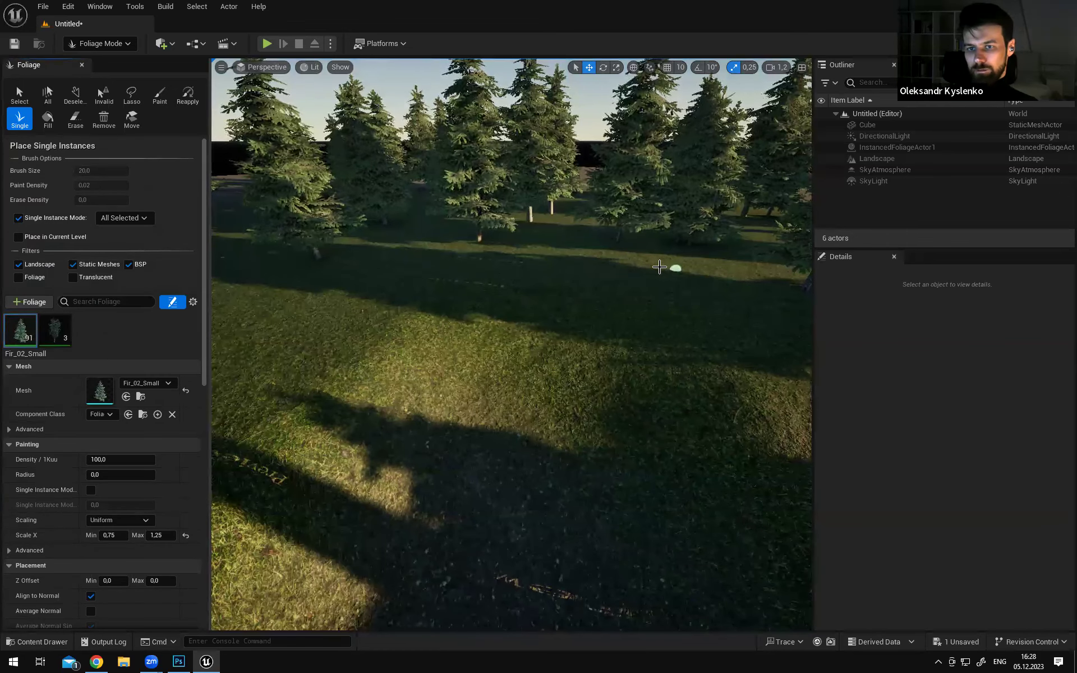
pyautogui.moveTo(205, 268)
pyautogui.mouseDown()
pyautogui.moveTo(205, 297)
pyautogui.moveTo(202, 245)
pyautogui.mouseUp()
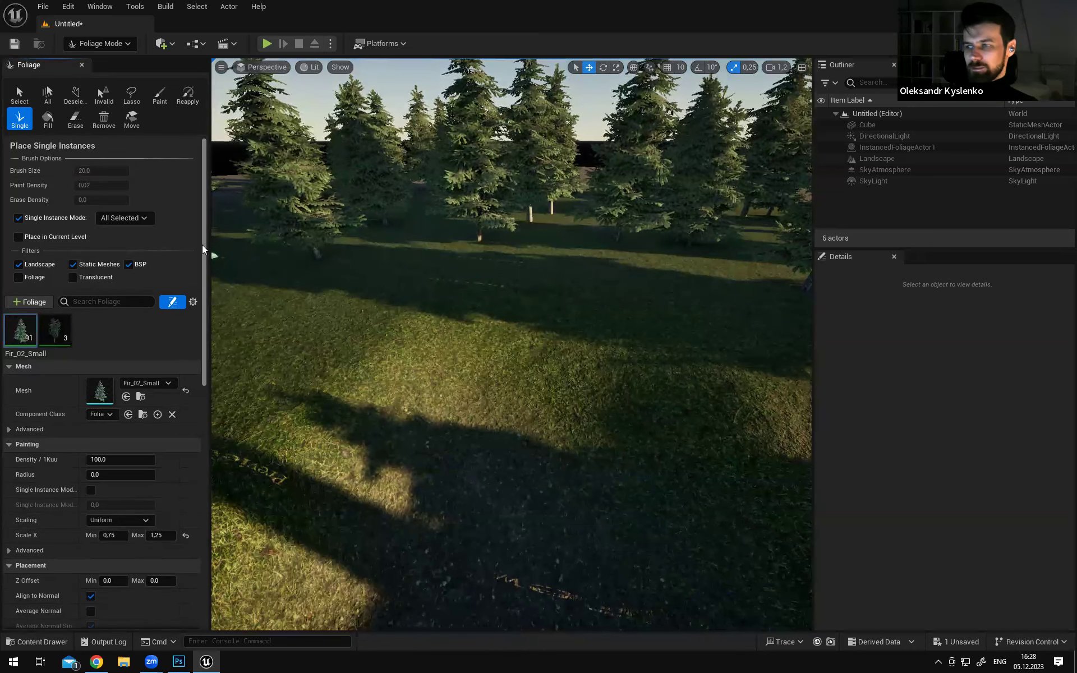
pyautogui.click(39, 642)
pyautogui.scroll(-1, 1058, 508)
pyautogui.scroll(-2, 1060, 532)
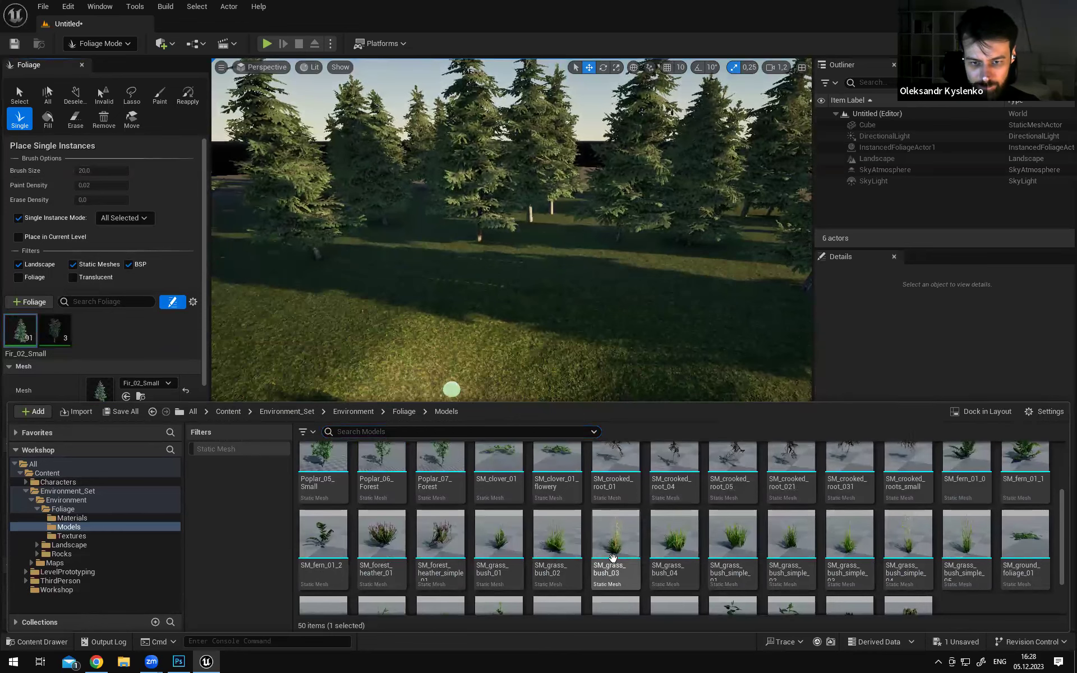
pyautogui.moveTo(613, 557); pyautogui.dragTo(135, 347)
# Add the first SM_grass_bush_simple mesh to the foliage types and reopen the Models folder for another mesh
pyautogui.click(42, 642)
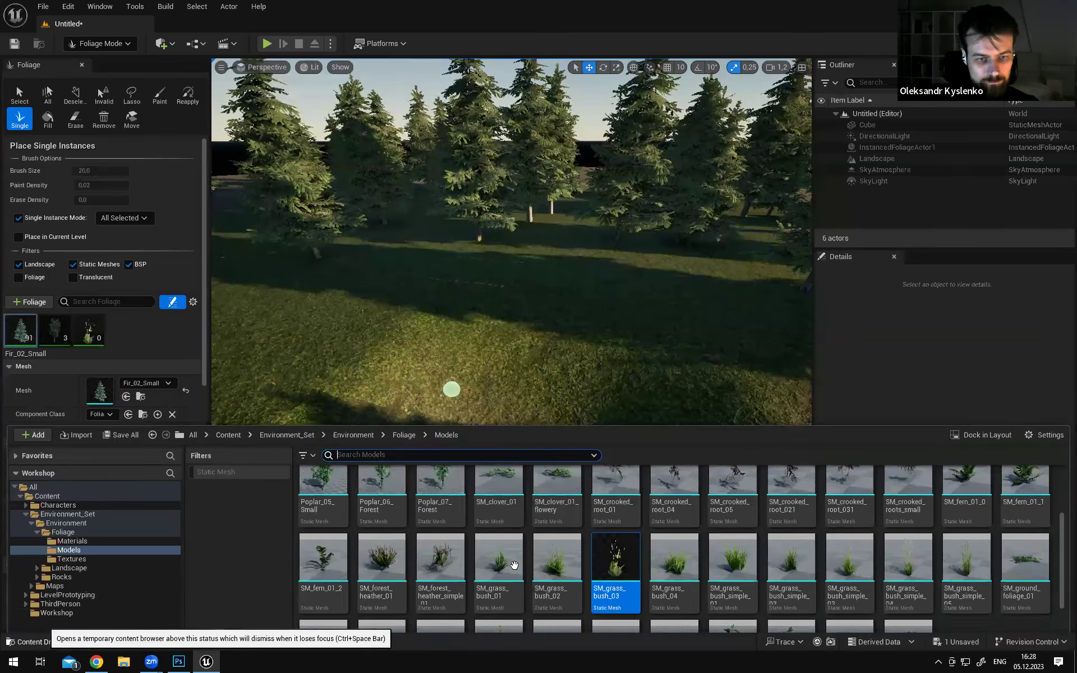
pyautogui.click(733, 536)
pyautogui.moveTo(471, 430); pyautogui.dragTo(149, 367)
pyautogui.click(42, 642)
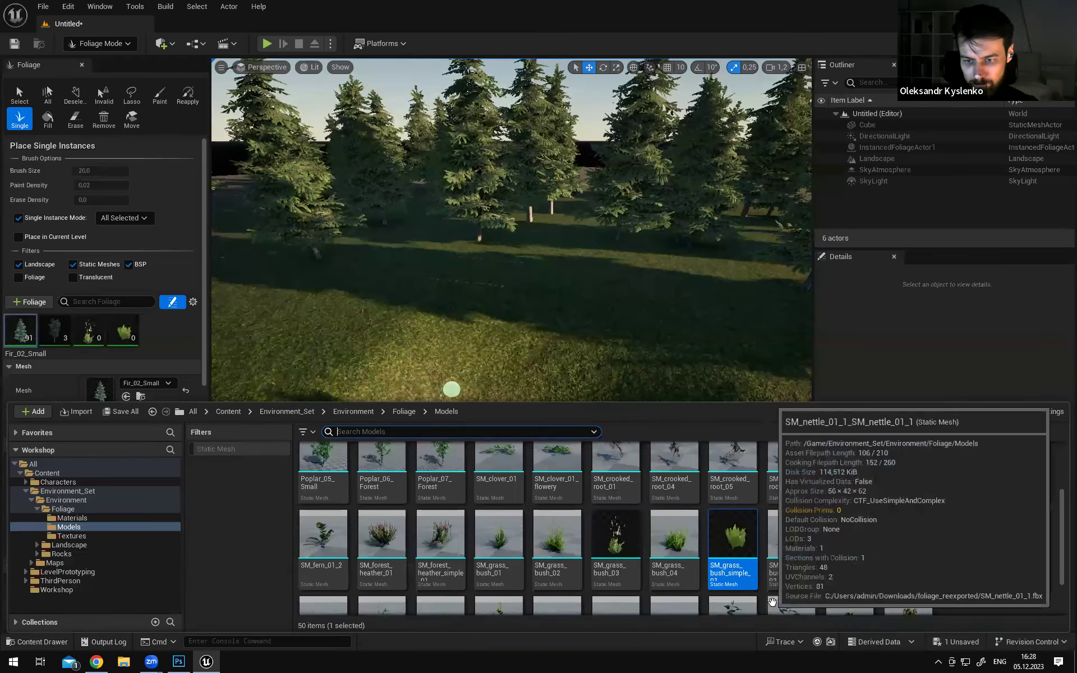
# Add the SM_grass_bush_01 mesh to the foliage types and switch to brush painting with only the grass meshes active
pyautogui.moveTo(498, 538); pyautogui.dragTo(206, 312)
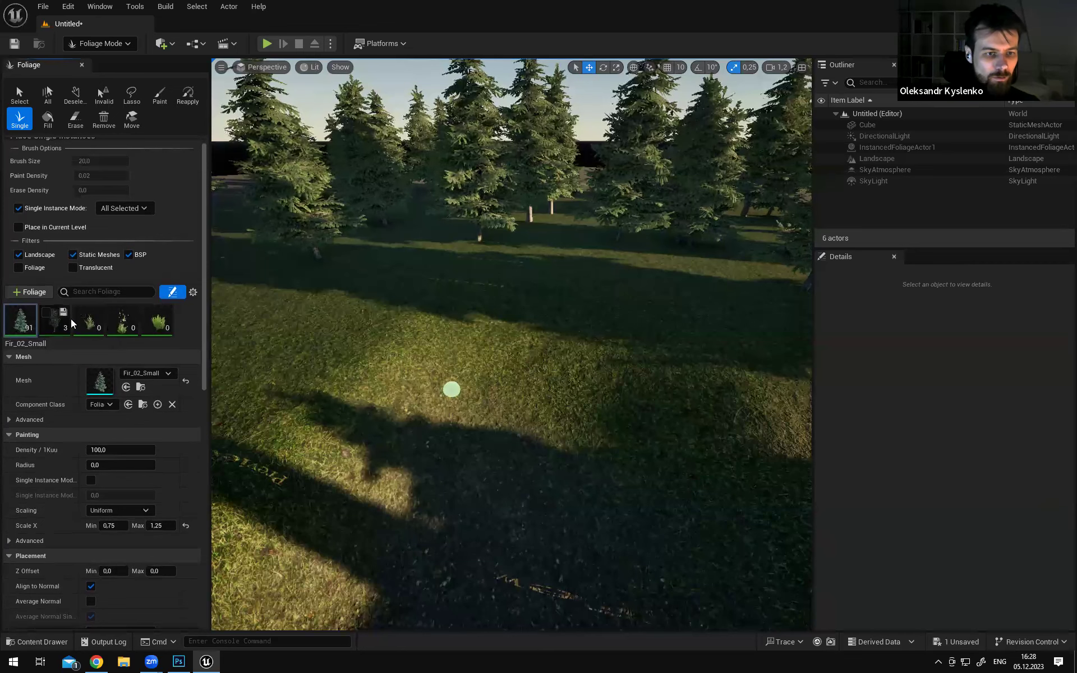
pyautogui.click(115, 313)
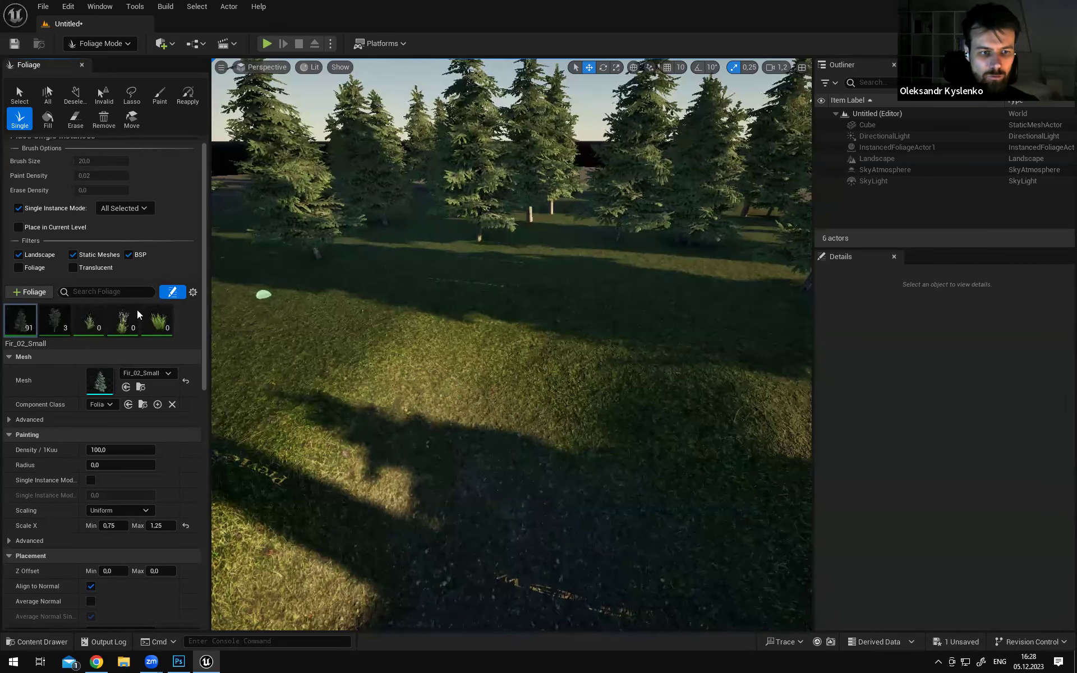
pyautogui.click(161, 96)
pyautogui.moveTo(550, 250)
pyautogui.mouseDown(button='right')
pyautogui.moveTo(550, 286)
pyautogui.moveTo(685, 253)
pyautogui.mouseUp(button='right')
pyautogui.moveTo(464, 257)
pyautogui.mouseDown(button='right')
pyautogui.moveTo(358, 266)
pyautogui.moveTo(464, 257)
pyautogui.mouseUp(button='right')
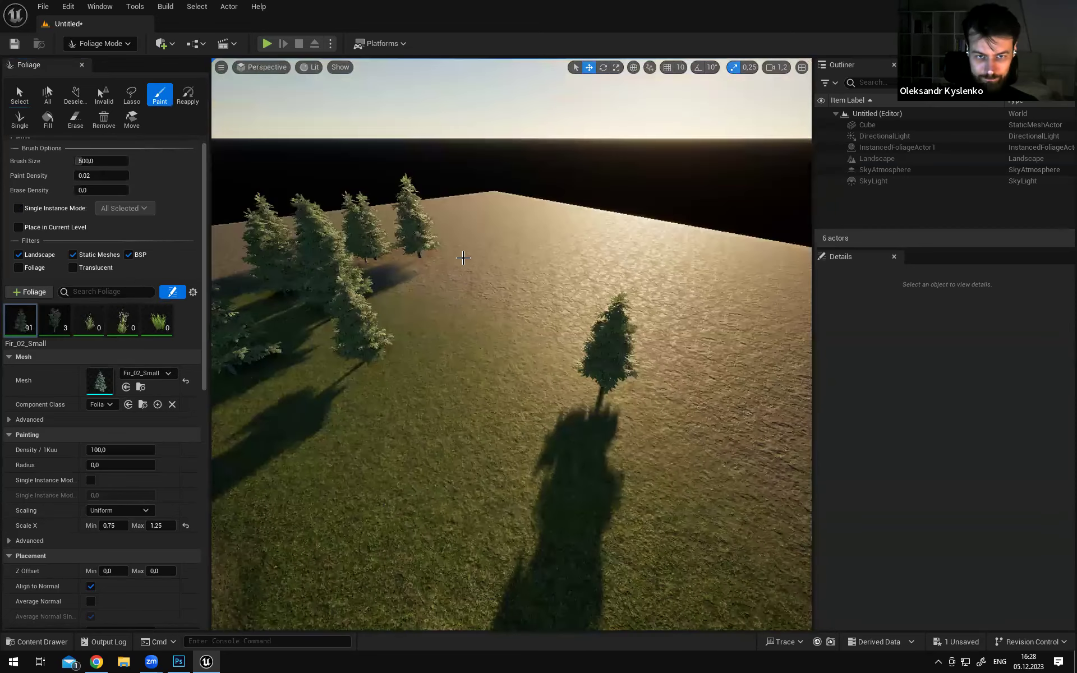
pyautogui.moveTo(476, 317); pyautogui.dragTo(552, 252, button='right')
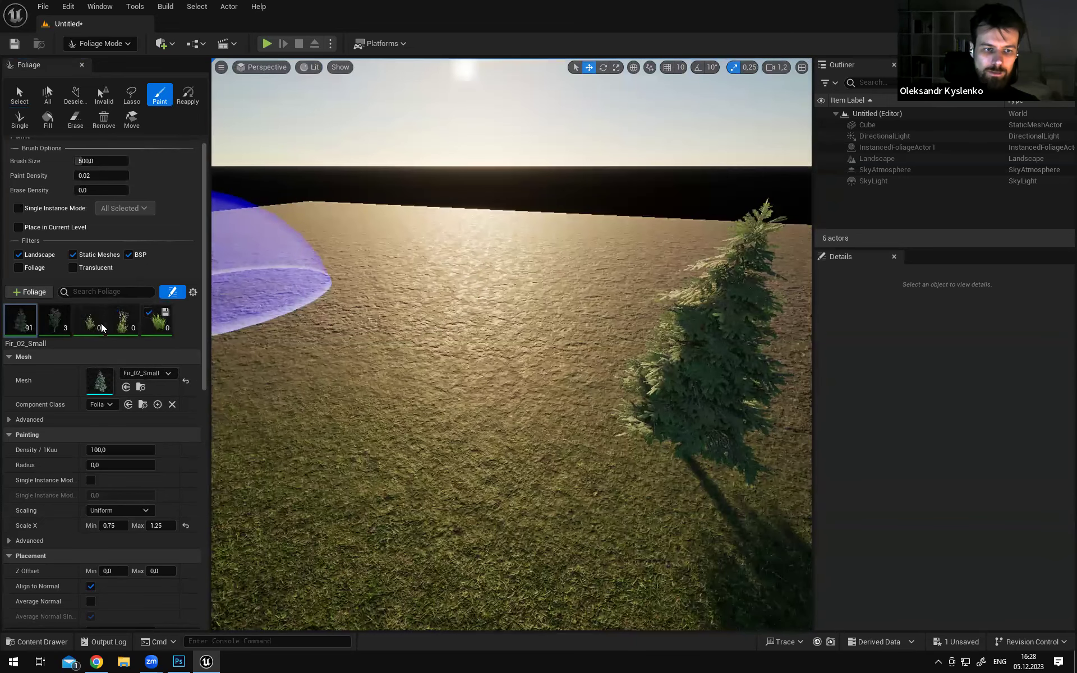
# Try one grass stroke on the bare ground at the existing paint density and undo it
pyautogui.moveTo(368, 288)
pyautogui.mouseDown()
pyautogui.moveTo(527, 305)
pyautogui.moveTo(505, 344)
pyautogui.mouseUp()
pyautogui.moveTo(509, 349); pyautogui.dragTo(457, 343, button='right')
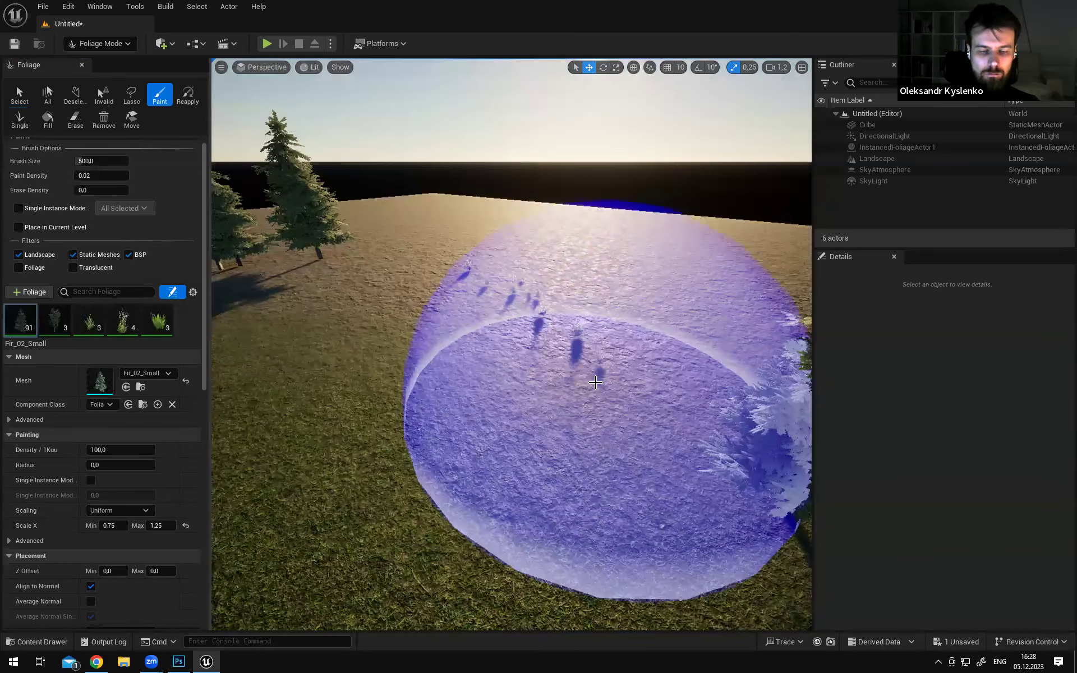
pyautogui.hotkey('ctrl', 'z')
pyautogui.moveTo(555, 342)
pyautogui.mouseDown(button='right')
pyautogui.moveTo(622, 343)
pyautogui.moveTo(600, 410)
pyautogui.mouseUp(button='right')
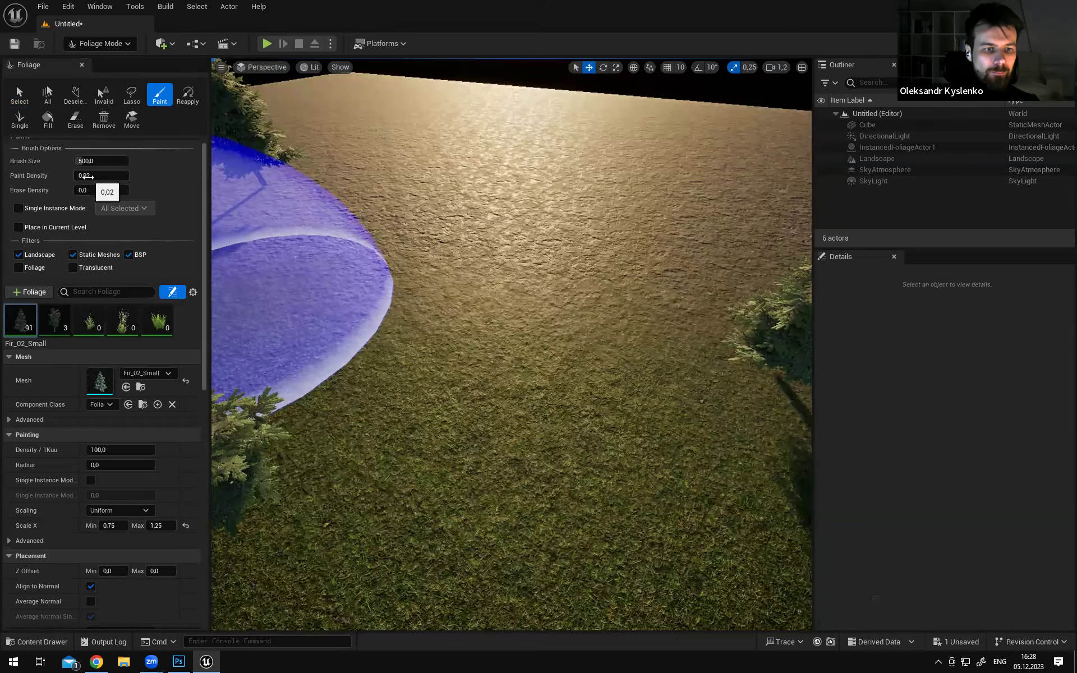
# Set the paint density to 0.2, try a grass stroke on the bare ground and undo it
pyautogui.moveTo(90, 176); pyautogui.dragTo(186, 193)
pyautogui.moveTo(479, 189); pyautogui.dragTo(628, 269)
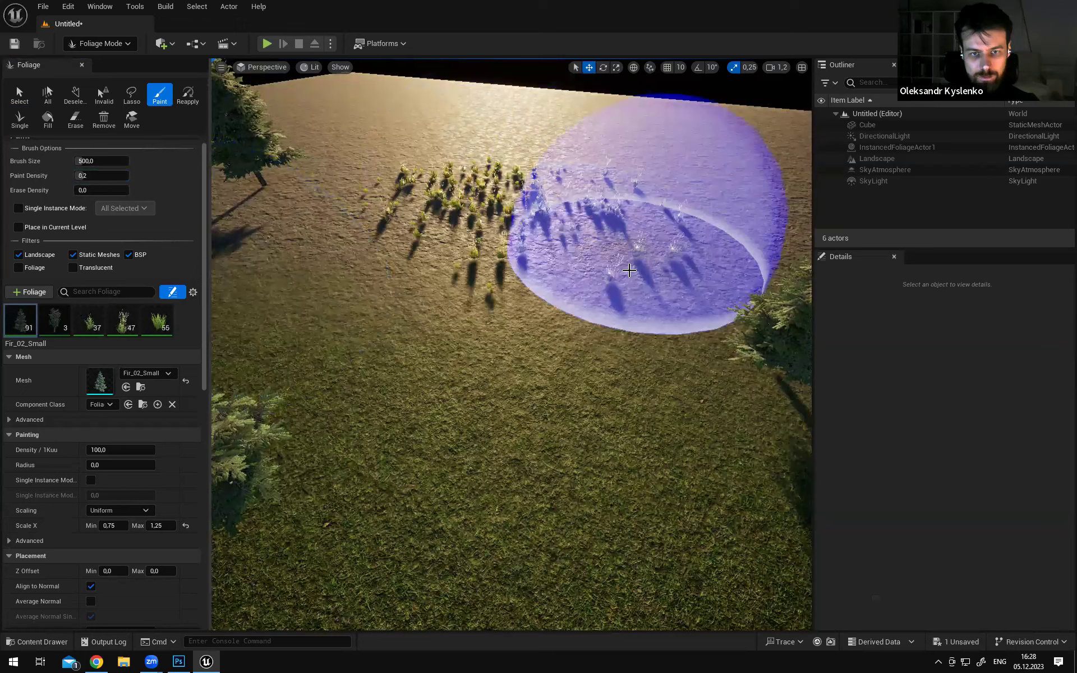
pyautogui.hotkey('ctrl', 'z')
# Raise the paint density to 0.3, try another grass stroke beyond the firs and undo it
pyautogui.click(104, 175)
pyautogui.write('.3')
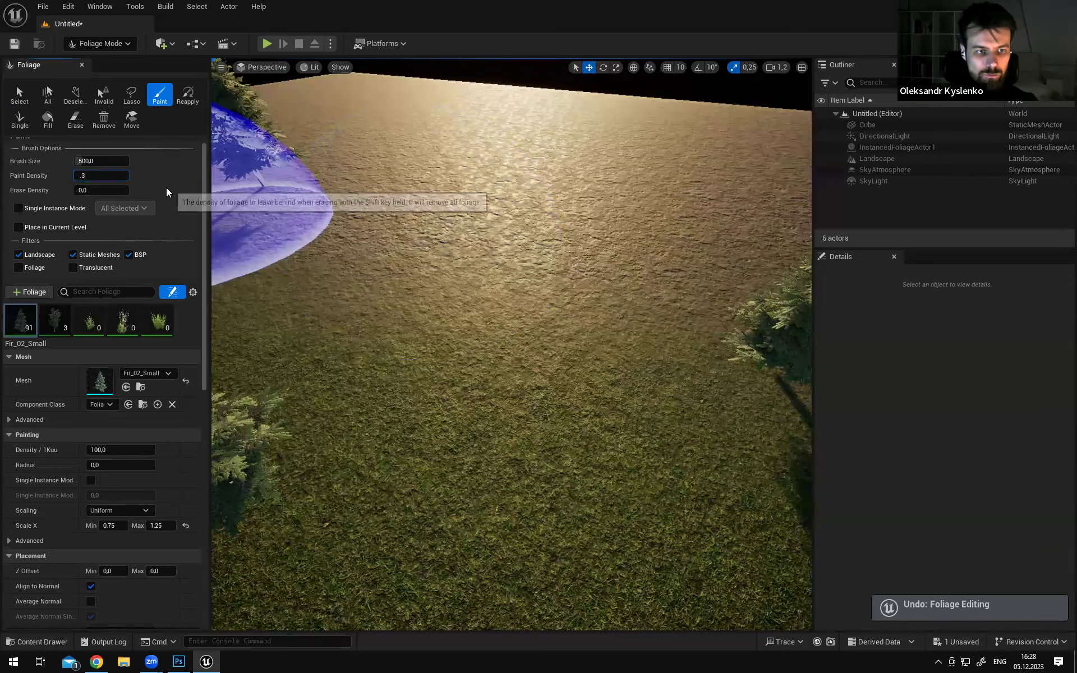
pyautogui.press('Return')
pyautogui.moveTo(435, 182)
pyautogui.mouseDown()
pyautogui.moveTo(641, 215)
pyautogui.moveTo(600, 323)
pyautogui.mouseUp()
pyautogui.moveTo(600, 323); pyautogui.dragTo(599, 250, button='right')
pyautogui.moveTo(504, 293); pyautogui.dragTo(494, 314, button='right')
pyautogui.press('d')
pyautogui.hotkey('ctrl', 'z')
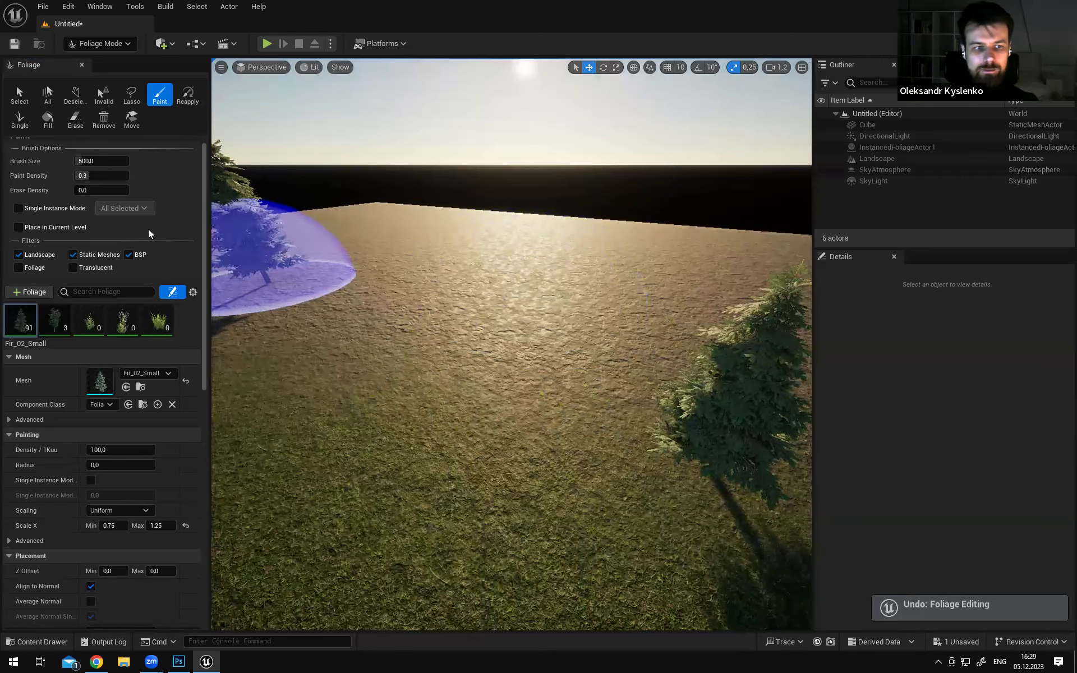
# Set the paint density to 0.5 and paint a grass patch on the bare ground beyond the firs
pyautogui.write('.5')
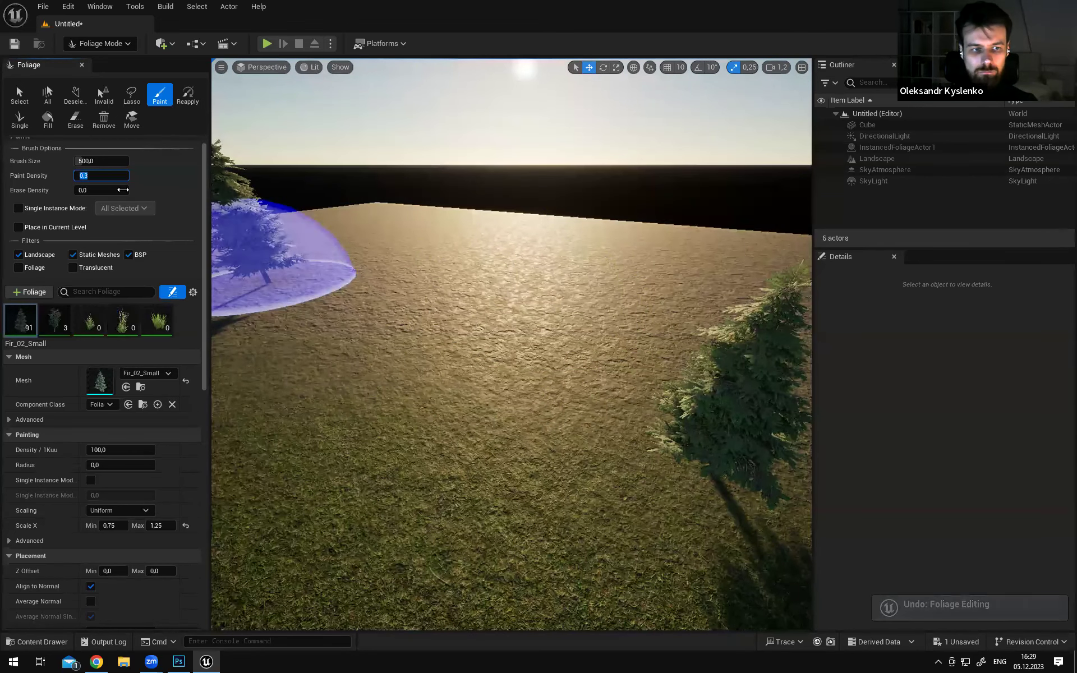
pyautogui.moveTo(475, 284); pyautogui.dragTo(561, 298)
pyautogui.moveTo(561, 297); pyautogui.dragTo(410, 299, button='right')
pyautogui.press('w')
pyautogui.moveTo(511, 344); pyautogui.dragTo(603, 328, button='right')
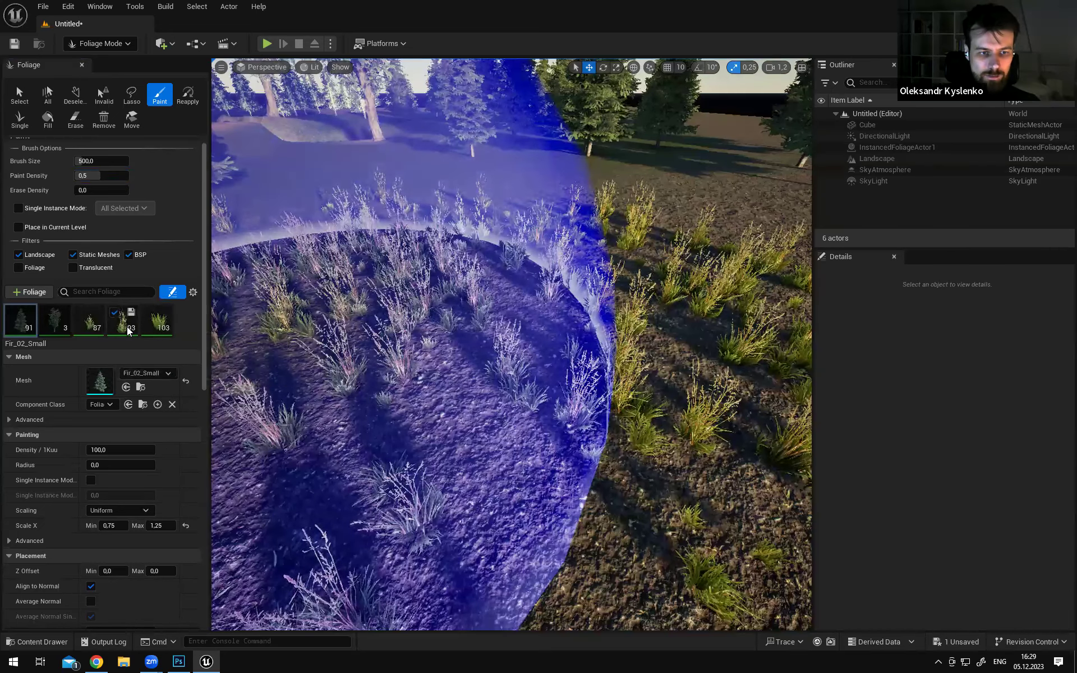
# Examine the density and mix of the painted grass patch from ground level and from above
pyautogui.press('s')
pyautogui.moveTo(557, 307); pyautogui.dragTo(557, 331, button='right')
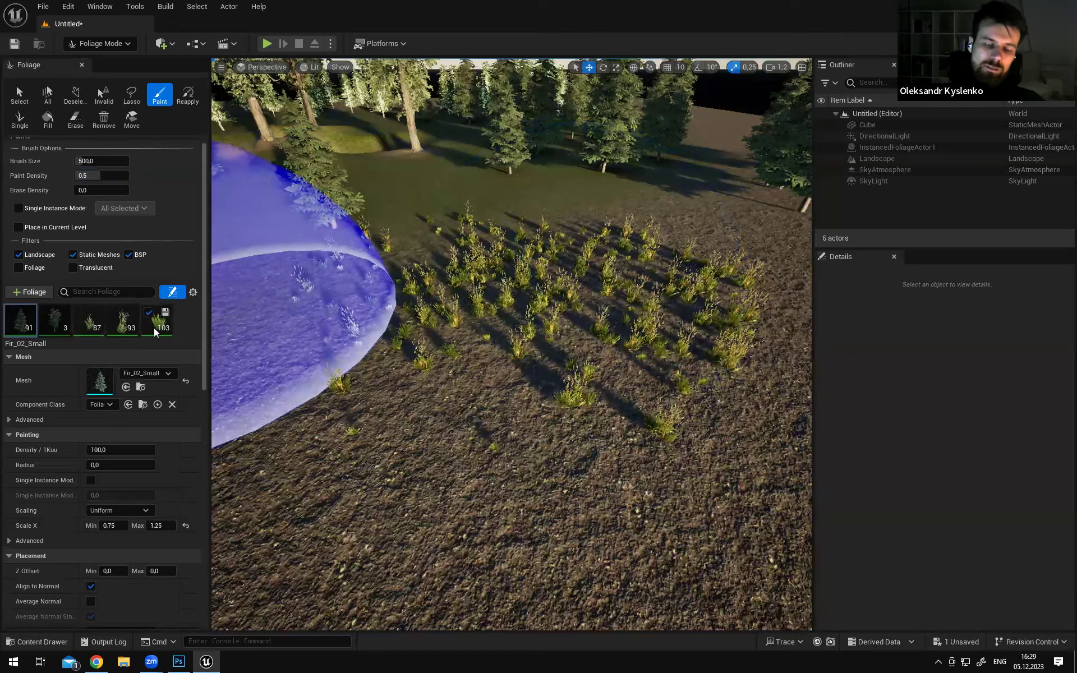
pyautogui.moveTo(685, 323)
pyautogui.mouseDown(button='right')
pyautogui.moveTo(690, 297)
pyautogui.moveTo(687, 370)
pyautogui.moveTo(696, 311)
pyautogui.mouseUp(button='right')
pyautogui.press('w')
pyautogui.press('s')
pyautogui.moveTo(576, 331); pyautogui.dragTo(576, 332, button='right')
pyautogui.press('w')
pyautogui.moveTo(667, 326)
pyautogui.mouseDown(button='right')
pyautogui.moveTo(651, 337)
pyautogui.moveTo(659, 330)
pyautogui.mouseUp(button='right')
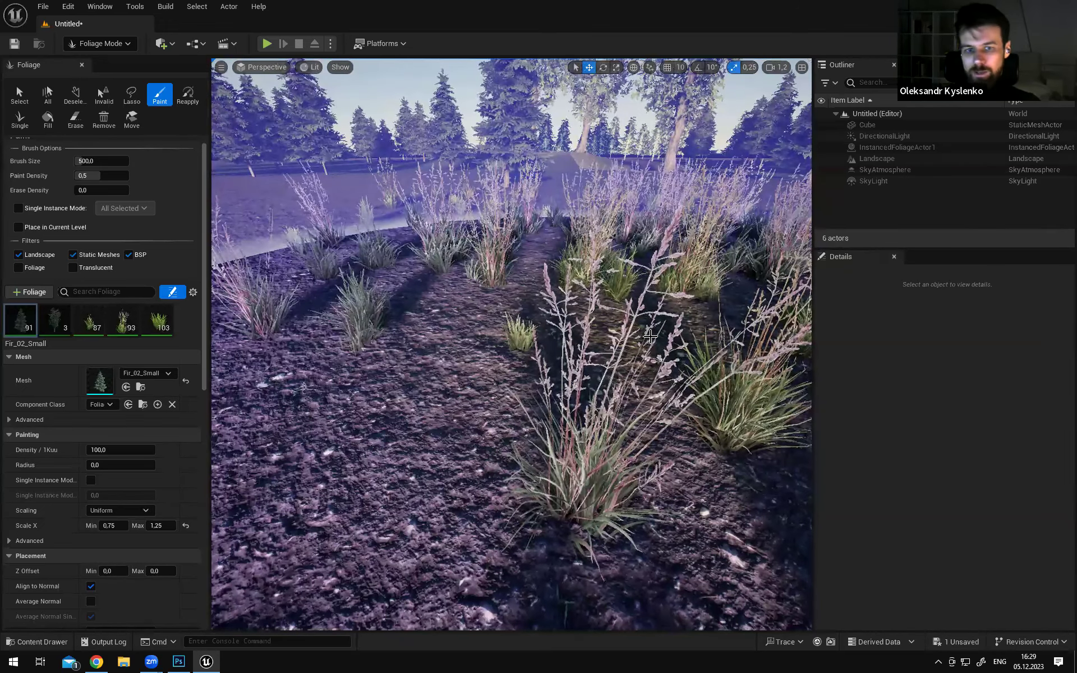
pyautogui.press('s')
pyautogui.moveTo(628, 252)
pyautogui.mouseDown(button='right')
pyautogui.moveTo(690, 235)
pyautogui.moveTo(746, 197)
pyautogui.mouseUp(button='right')
pyautogui.moveTo(504, 317); pyautogui.dragTo(587, 272, button='right')
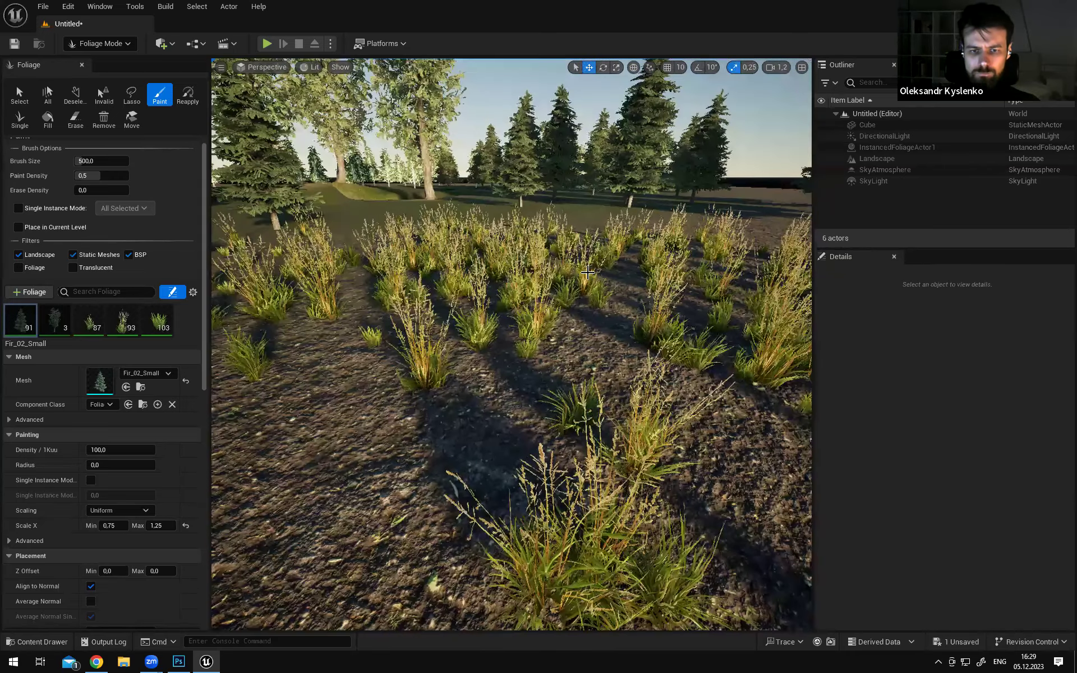
pyautogui.moveTo(538, 337)
pyautogui.mouseDown(button='right')
pyautogui.moveTo(541, 303)
pyautogui.moveTo(514, 368)
pyautogui.moveTo(569, 343)
pyautogui.moveTo(494, 328)
pyautogui.moveTo(536, 327)
pyautogui.mouseUp(button='right')
pyautogui.press('w')
pyautogui.press('s')
pyautogui.press('a')
pyautogui.moveTo(491, 404)
pyautogui.mouseDown(button='right')
pyautogui.moveTo(453, 463)
pyautogui.moveTo(435, 464)
pyautogui.mouseUp(button='right')
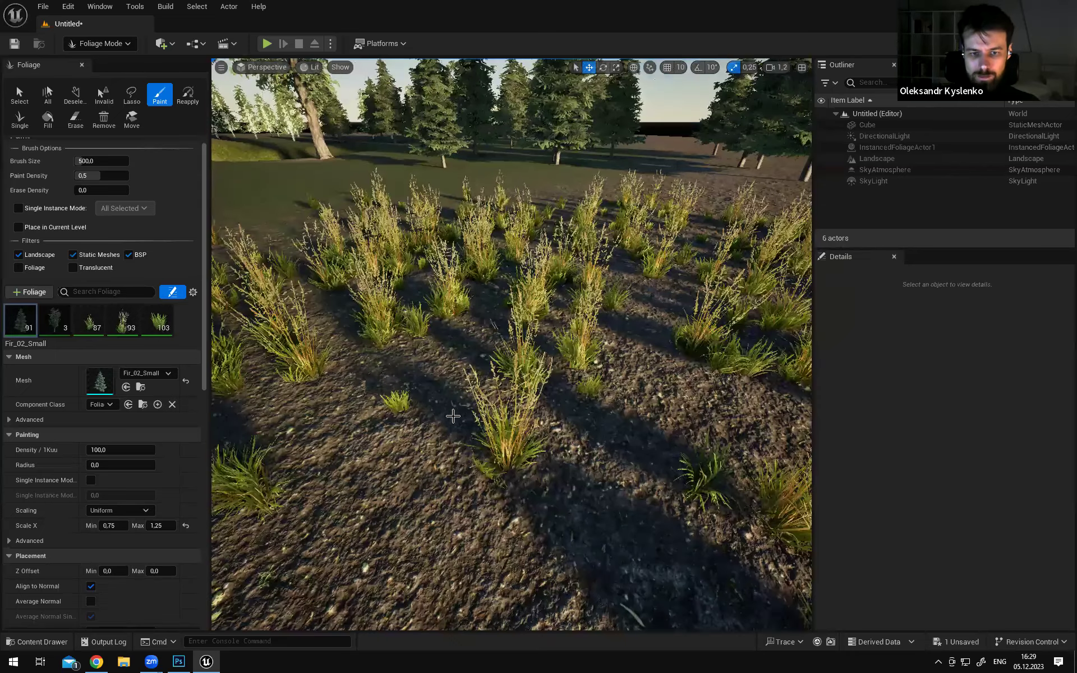
pyautogui.moveTo(527, 389); pyautogui.dragTo(526, 440, button='right')
pyautogui.moveTo(522, 385)
pyautogui.mouseDown(button='right')
pyautogui.moveTo(522, 364)
pyautogui.moveTo(617, 387)
pyautogui.moveTo(539, 387)
pyautogui.moveTo(589, 386)
pyautogui.mouseUp(button='right')
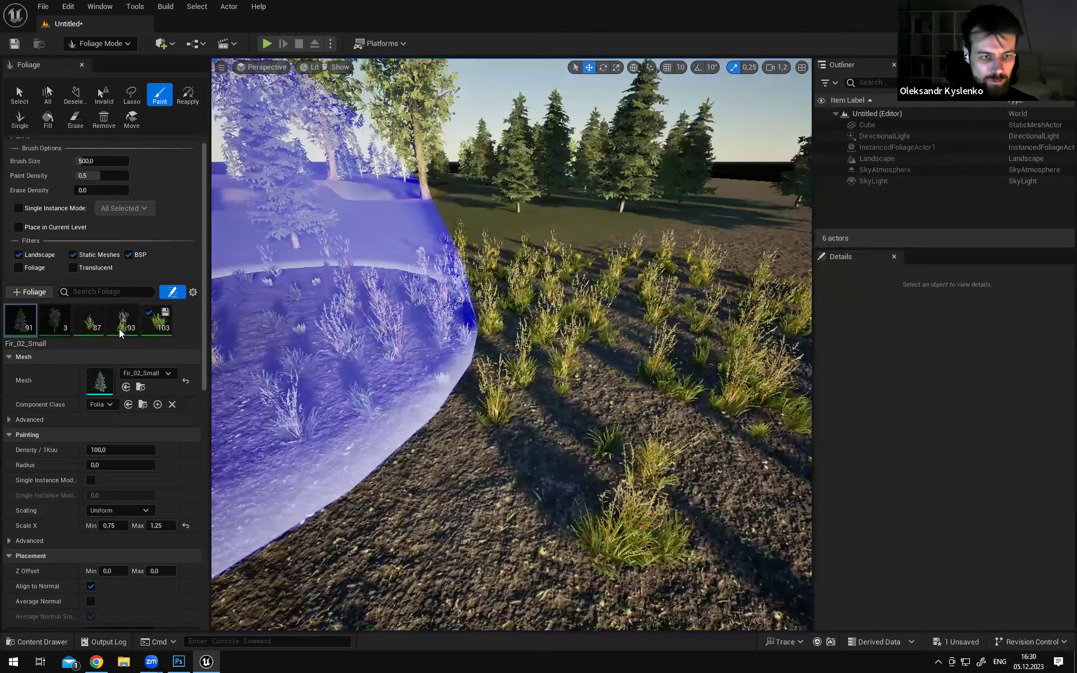
pyautogui.moveTo(496, 336); pyautogui.dragTo(488, 376, button='right')
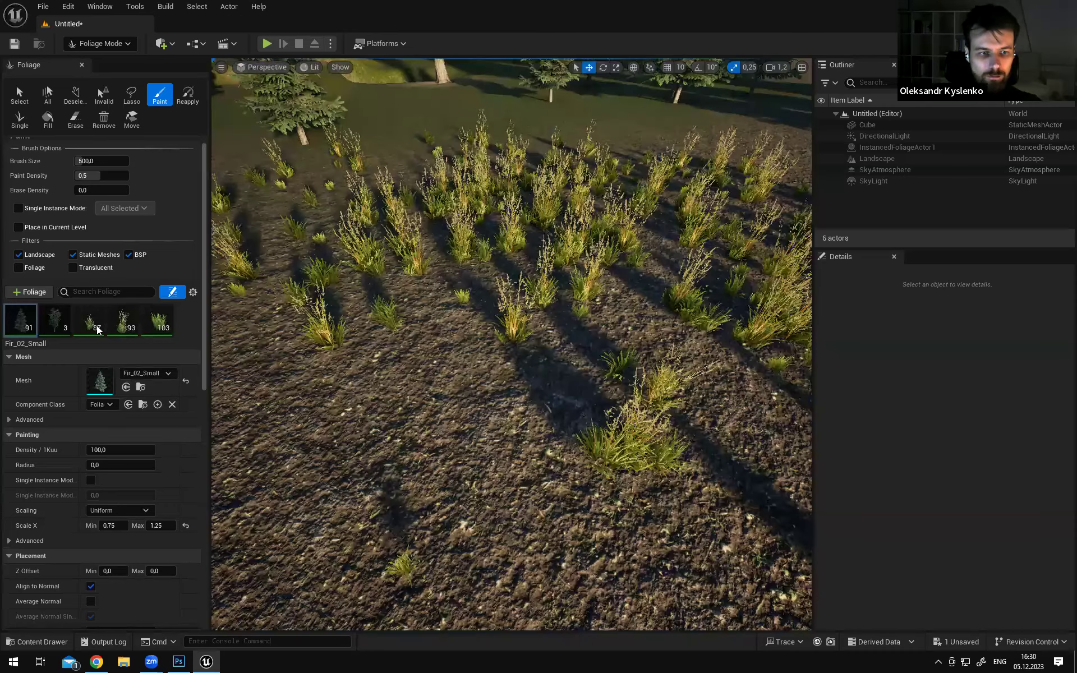
# Set the SM_grass_bush_03 density to 30 and paint a trial patch beside the first one
pyautogui.click(118, 328)
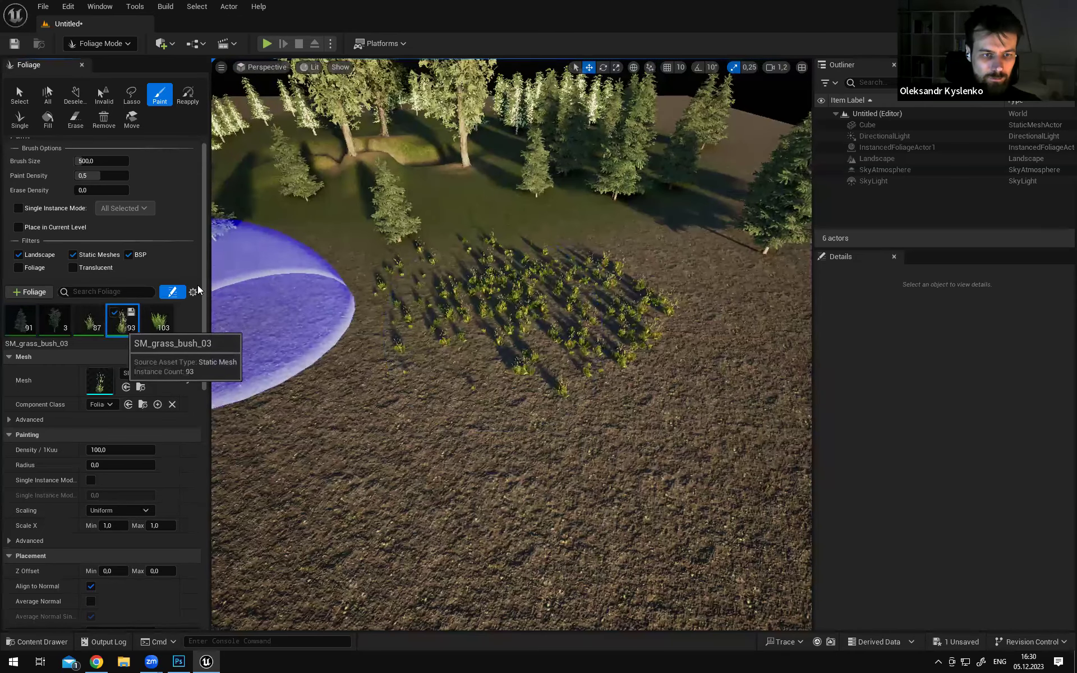
pyautogui.moveTo(204, 310); pyautogui.dragTo(201, 366)
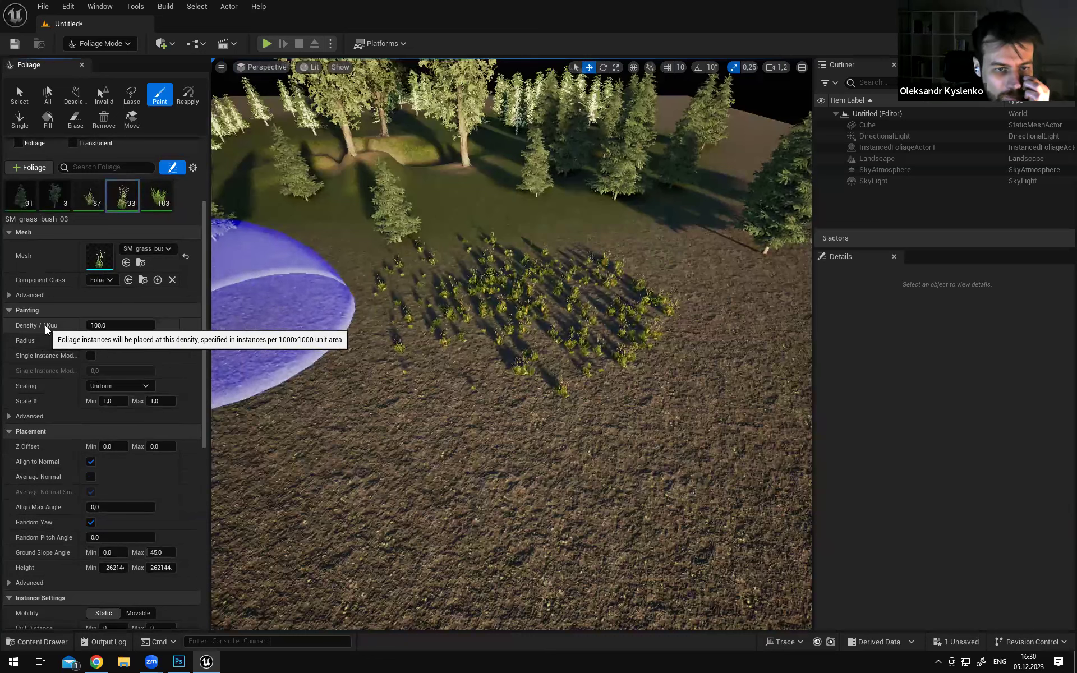
pyautogui.click(99, 326)
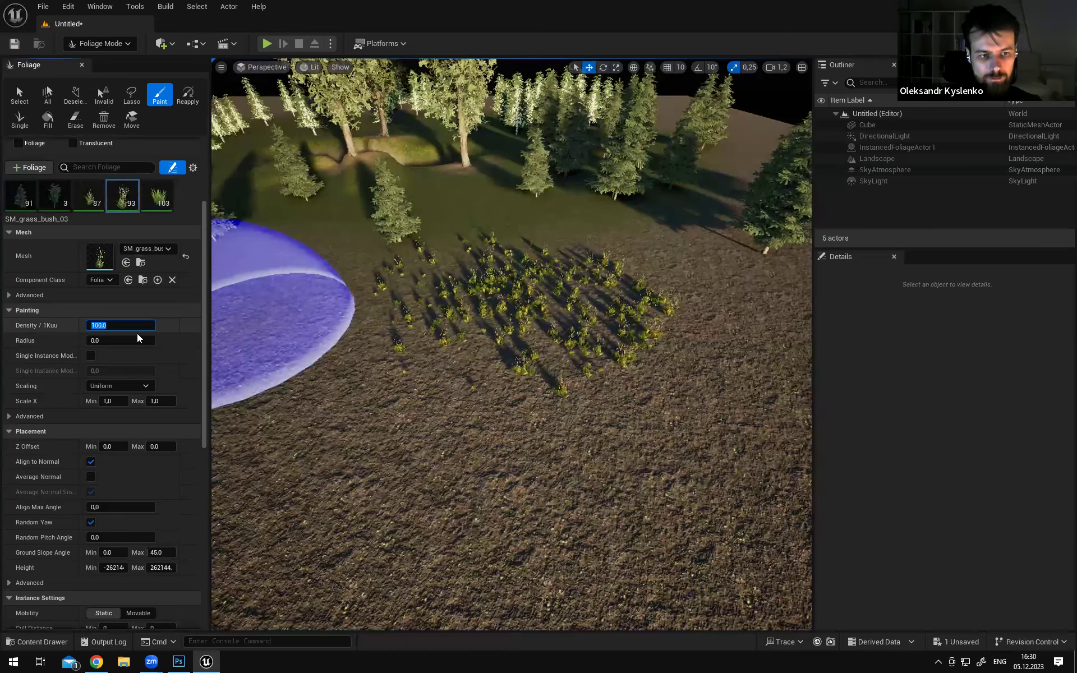
pyautogui.write('30')
pyautogui.press('Return')
pyautogui.moveTo(540, 349); pyautogui.dragTo(401, 361, button='right')
pyautogui.moveTo(560, 292); pyautogui.dragTo(464, 301)
# Inspect the thinner trial patch up close and undo its stroke
pyautogui.moveTo(463, 301)
pyautogui.mouseDown(button='right')
pyautogui.moveTo(464, 246)
pyautogui.moveTo(468, 309)
pyautogui.moveTo(465, 247)
pyautogui.mouseUp(button='right')
pyautogui.press('w')
pyautogui.press('s')
pyautogui.press('w')
pyautogui.moveTo(623, 305)
pyautogui.mouseDown(button='right')
pyautogui.moveTo(594, 303)
pyautogui.moveTo(667, 314)
pyautogui.moveTo(622, 305)
pyautogui.mouseUp(button='right')
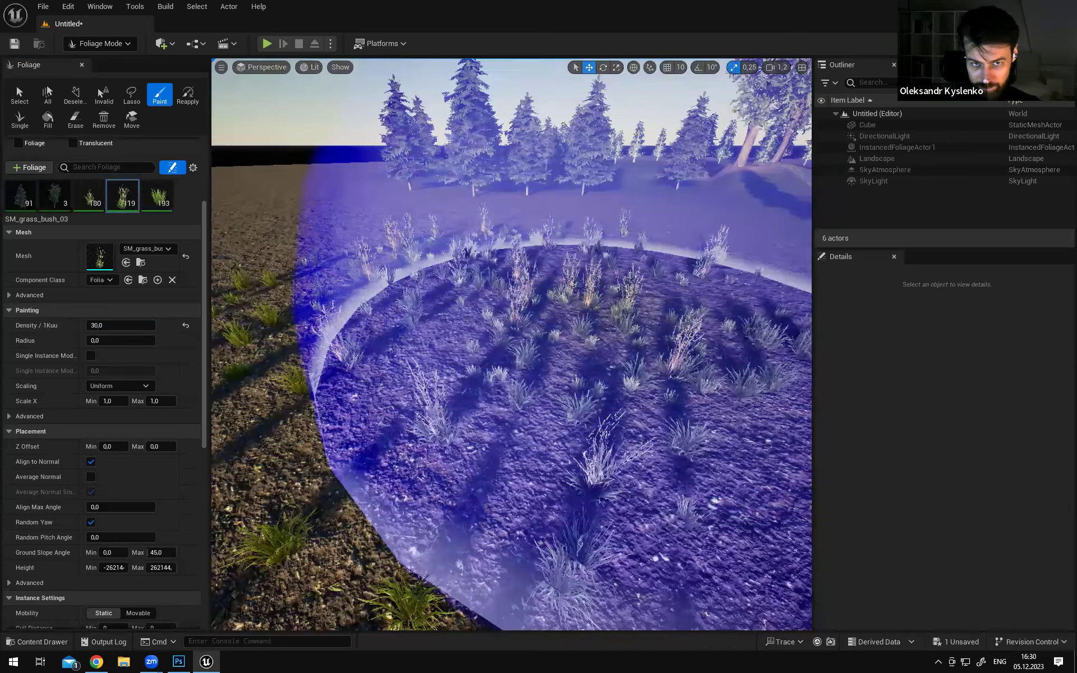
pyautogui.moveTo(645, 359); pyautogui.dragTo(595, 370, button='right')
pyautogui.moveTo(406, 302); pyautogui.dragTo(539, 299, button='right')
pyautogui.moveTo(659, 304)
pyautogui.mouseDown(button='right')
pyautogui.moveTo(653, 342)
pyautogui.moveTo(625, 300)
pyautogui.mouseUp(button='right')
pyautogui.press('s')
pyautogui.press('w')
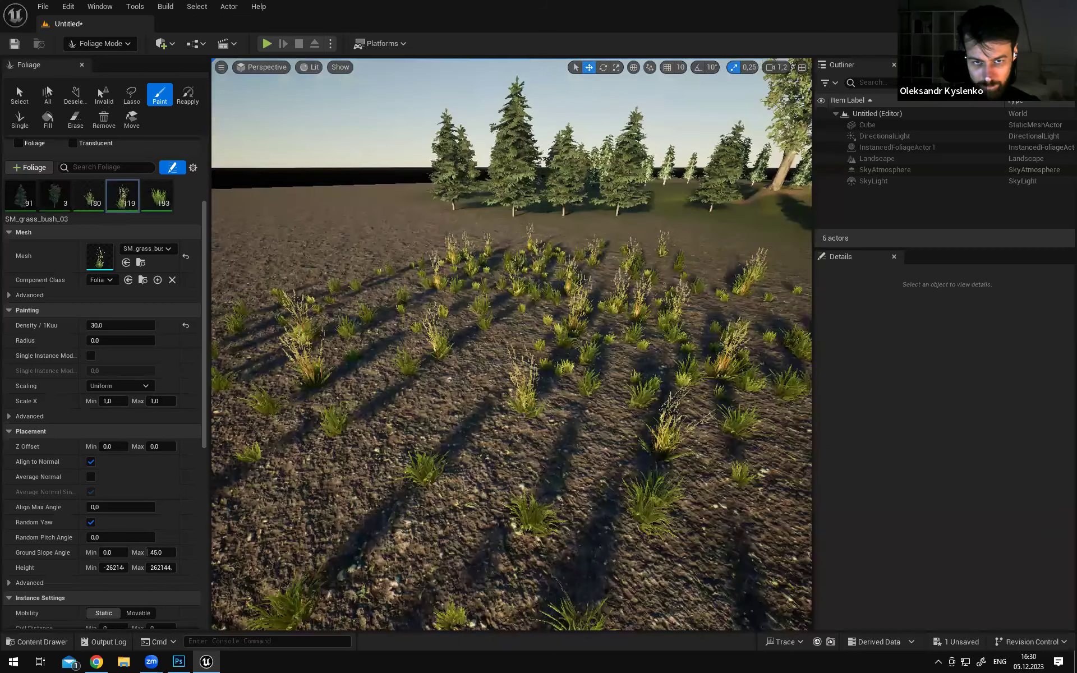
pyautogui.moveTo(633, 346); pyautogui.dragTo(673, 359, button='right')
pyautogui.press('s')
pyautogui.moveTo(529, 355)
pyautogui.mouseDown(button='right')
pyautogui.moveTo(533, 372)
pyautogui.moveTo(522, 319)
pyautogui.moveTo(617, 393)
pyautogui.mouseUp(button='right')
pyautogui.press('w')
pyautogui.hotkey('ctrl', 'z')
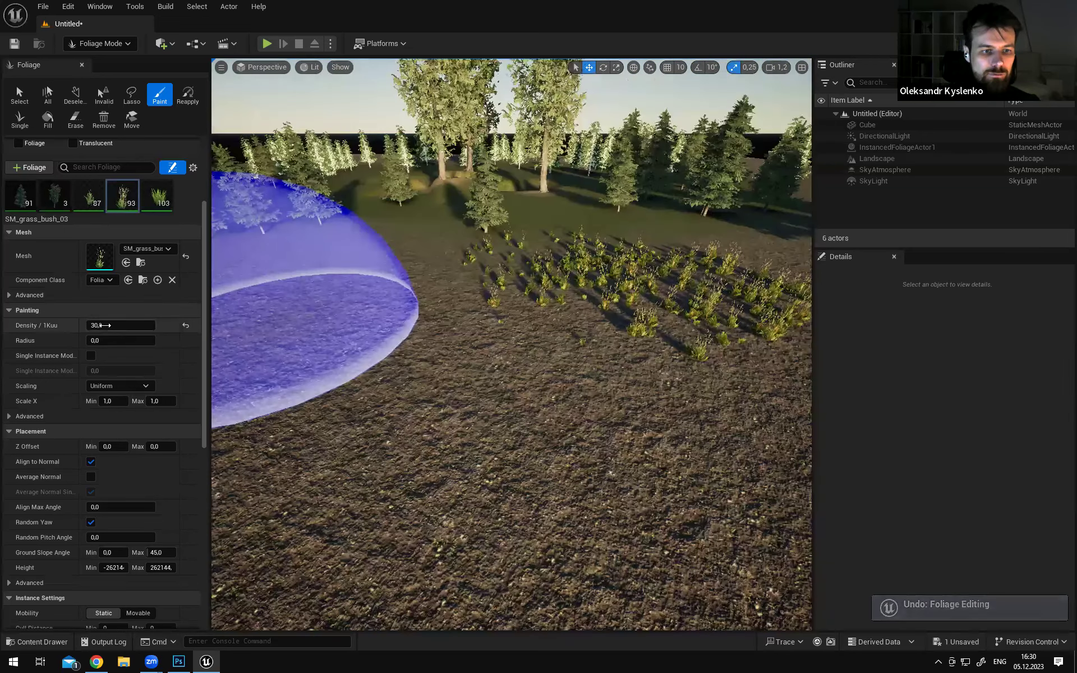
# Lower the SM_grass_bush_03 density to 20, try a grass patch beside the first one and undo it
pyautogui.click(135, 326)
pyautogui.write('20')
pyautogui.press('Return')
pyautogui.moveTo(489, 316); pyautogui.dragTo(477, 382, button='right')
pyautogui.click(456, 291)
pyautogui.moveTo(457, 291)
pyautogui.mouseDown(button='right')
pyautogui.moveTo(465, 241)
pyautogui.moveTo(457, 252)
pyautogui.mouseUp(button='right')
pyautogui.press('w')
pyautogui.press('s')
pyautogui.moveTo(552, 345)
pyautogui.mouseDown(button='right')
pyautogui.moveTo(552, 381)
pyautogui.moveTo(552, 345)
pyautogui.mouseUp(button='right')
pyautogui.hotkey('ctrl', 'z')
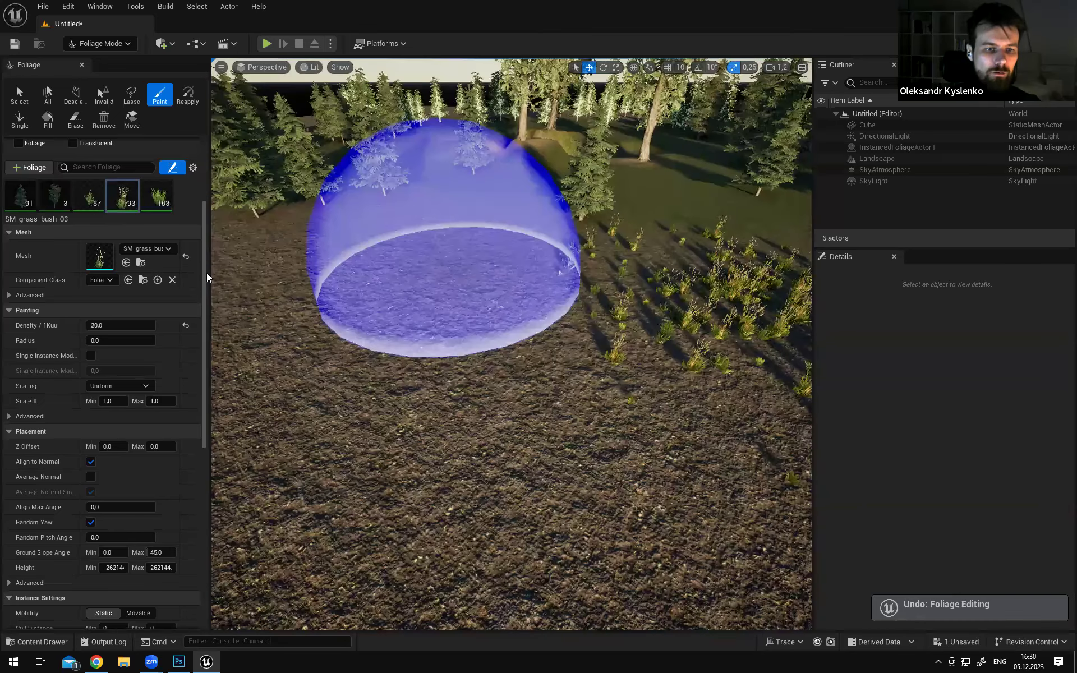
# Set the brush's paint density to 0.7
pyautogui.moveTo(205, 272); pyautogui.dragTo(203, 126)
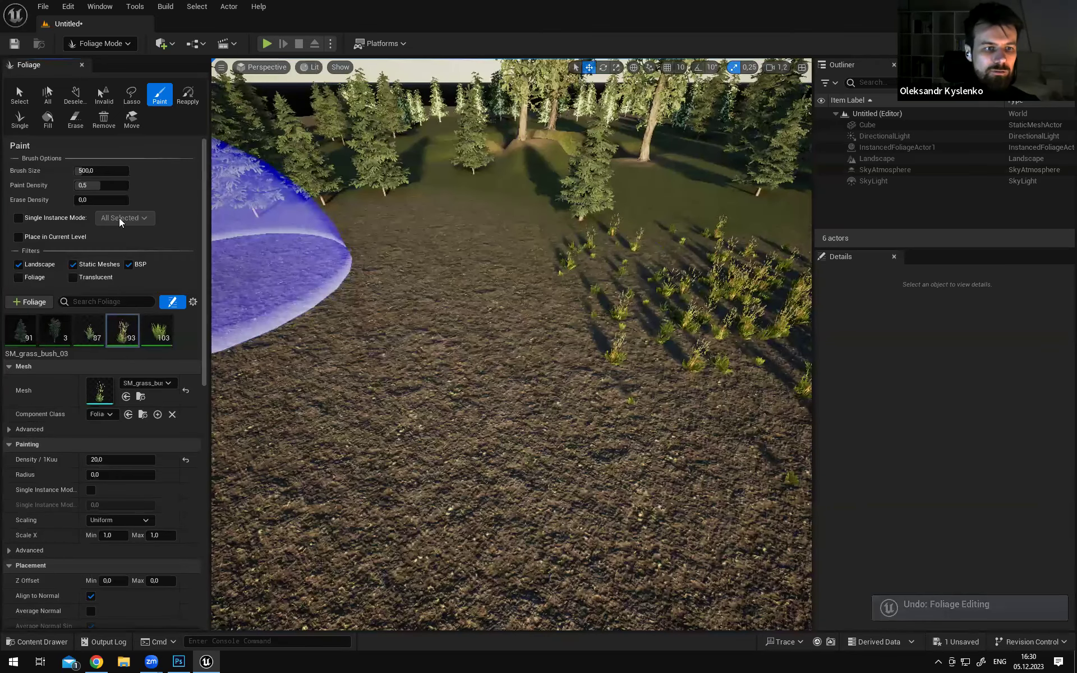
pyautogui.click(101, 185)
pyautogui.write('0,7')
pyautogui.press('Return')
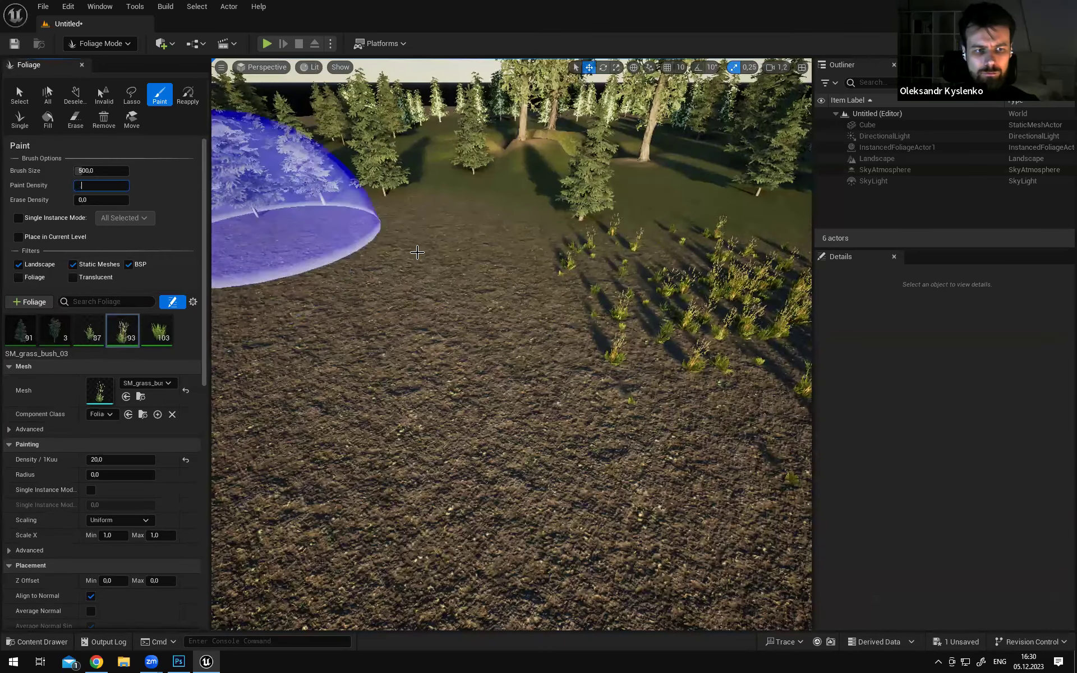
# Try a grass stroke with the denser brush on the bare ground and undo it
pyautogui.moveTo(630, 295)
pyautogui.mouseDown(button='right')
pyautogui.moveTo(617, 281)
pyautogui.moveTo(516, 286)
pyautogui.mouseUp(button='right')
pyautogui.moveTo(631, 294); pyautogui.dragTo(505, 348)
pyautogui.moveTo(504, 348)
pyautogui.mouseDown(button='right')
pyautogui.moveTo(527, 269)
pyautogui.moveTo(606, 272)
pyautogui.moveTo(597, 270)
pyautogui.mouseUp(button='right')
pyautogui.press('w')
pyautogui.moveTo(588, 358); pyautogui.dragTo(619, 383, button='right')
pyautogui.hotkey('ctrl', 'z')
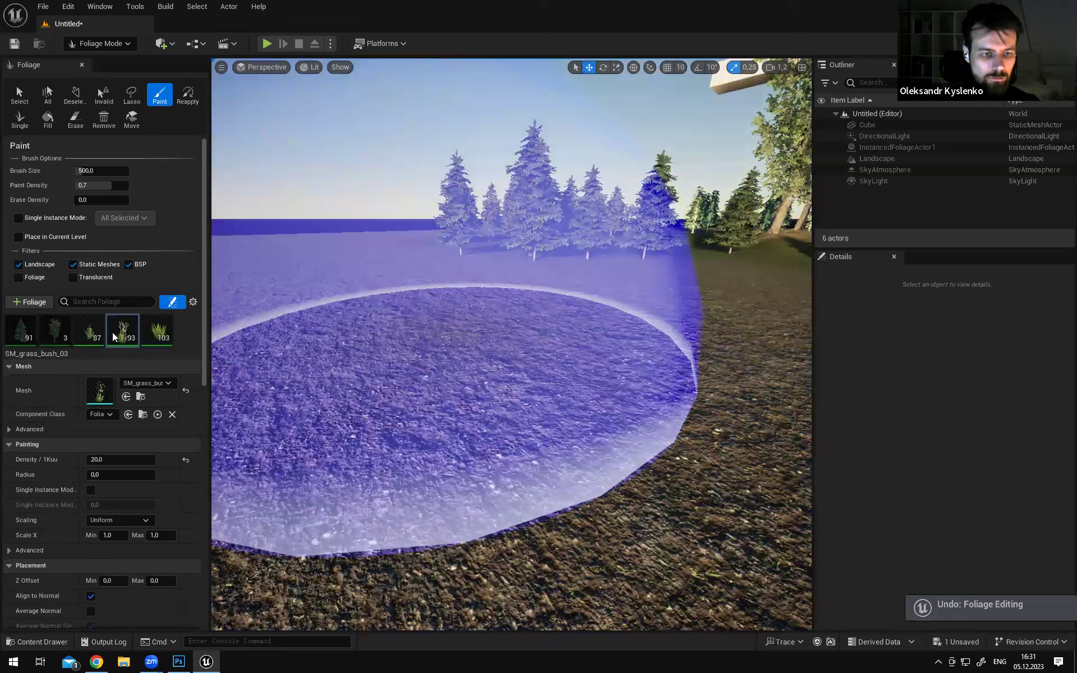
# Set the SM_grass_bush_03 density to 10, paint a new grass patch on the bare ground and check its mix
pyautogui.click(120, 459)
pyautogui.write('10')
pyautogui.press('Return')
pyautogui.moveTo(463, 347)
pyautogui.mouseDown(button='right')
pyautogui.moveTo(431, 415)
pyautogui.moveTo(457, 375)
pyautogui.mouseUp(button='right')
pyautogui.moveTo(431, 278)
pyautogui.mouseDown()
pyautogui.moveTo(395, 294)
pyautogui.moveTo(443, 280)
pyautogui.mouseUp()
pyautogui.moveTo(443, 280)
pyautogui.mouseDown(button='right')
pyautogui.moveTo(527, 263)
pyautogui.moveTo(477, 348)
pyautogui.moveTo(508, 331)
pyautogui.moveTo(488, 354)
pyautogui.moveTo(513, 404)
pyautogui.moveTo(512, 373)
pyautogui.moveTo(601, 379)
pyautogui.mouseUp(button='right')
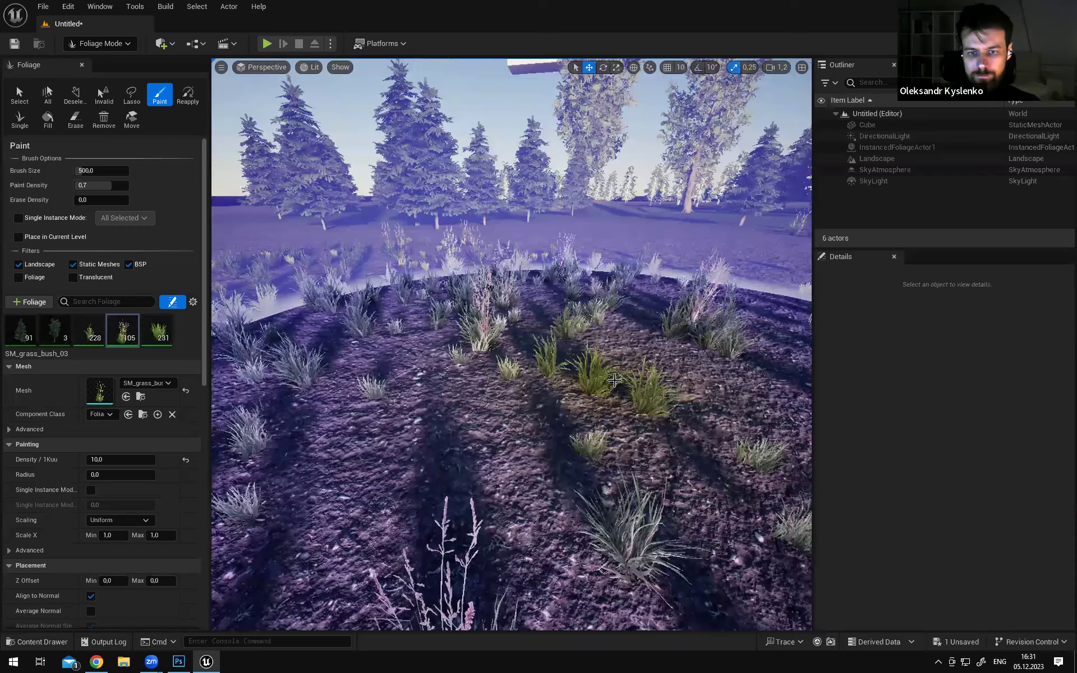
pyautogui.moveTo(668, 360); pyautogui.dragTo(611, 350, button='right')
pyautogui.moveTo(691, 402)
pyautogui.mouseDown(button='right')
pyautogui.moveTo(735, 406)
pyautogui.moveTo(692, 404)
pyautogui.moveTo(734, 431)
pyautogui.mouseUp(button='right')
pyautogui.press('s')
pyautogui.press('a')
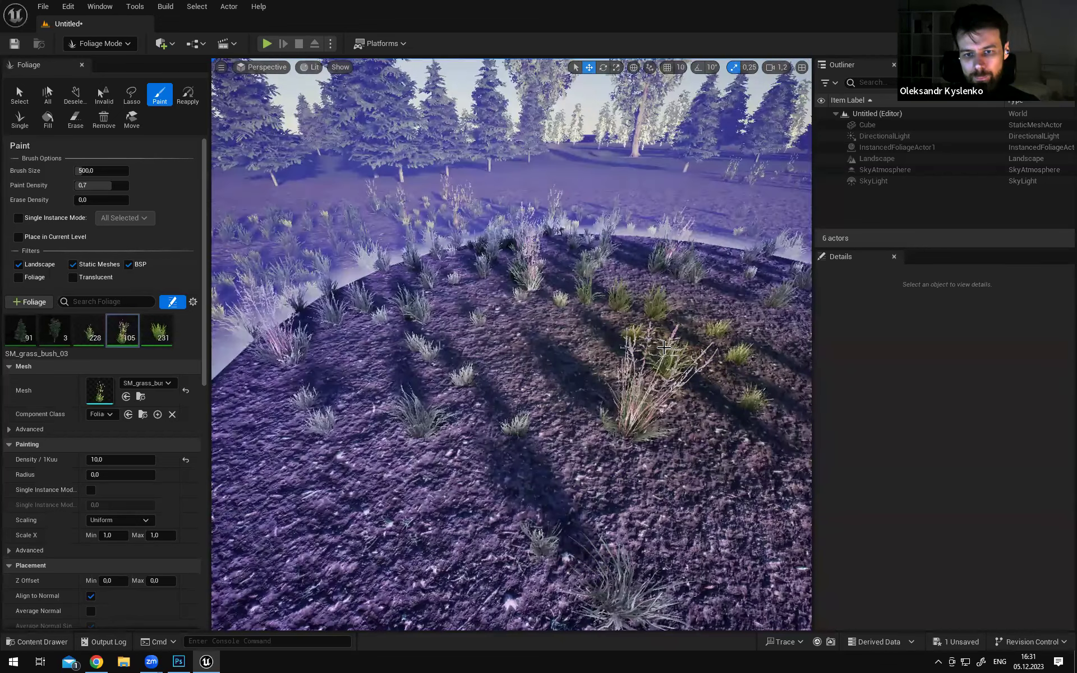
pyautogui.moveTo(622, 348); pyautogui.dragTo(690, 346, button='right')
pyautogui.moveTo(621, 314)
pyautogui.mouseDown(button='right')
pyautogui.moveTo(603, 314)
pyautogui.moveTo(621, 313)
pyautogui.moveTo(585, 292)
pyautogui.mouseUp(button='right')
# Erase the test grass patches from the bare ground beyond the firs
pyautogui.press('shift')
pyautogui.press('s')
pyautogui.moveTo(596, 281)
pyautogui.keyDown('shift'); pyautogui.mouseDown()
pyautogui.moveTo(565, 305)
pyautogui.moveTo(456, 247)
pyautogui.moveTo(668, 310)
pyautogui.mouseUp(); pyautogui.keyUp('shift')
pyautogui.moveTo(670, 311)
pyautogui.mouseDown(button='right')
pyautogui.moveTo(695, 247)
pyautogui.moveTo(701, 269)
pyautogui.mouseUp(button='right')
pyautogui.press('w')
pyautogui.keyDown('shift'); pyautogui.moveTo(701, 387); pyautogui.dragTo(693, 309); pyautogui.keyUp('shift')
pyautogui.keyDown('shift'); pyautogui.moveTo(580, 272); pyautogui.dragTo(667, 283); pyautogui.keyUp('shift')
pyautogui.moveTo(667, 283)
pyautogui.mouseDown(button='right')
pyautogui.moveTo(606, 264)
pyautogui.moveTo(626, 244)
pyautogui.mouseUp(button='right')
# Try a wider grass patch on the bare ground and erase all of its bushes again
pyautogui.moveTo(422, 242); pyautogui.dragTo(409, 240, button='right')
pyautogui.moveTo(407, 210)
pyautogui.mouseDown()
pyautogui.moveTo(486, 232)
pyautogui.moveTo(530, 312)
pyautogui.moveTo(467, 261)
pyautogui.moveTo(596, 276)
pyautogui.mouseUp()
pyautogui.moveTo(596, 276); pyautogui.dragTo(581, 286, button='right')
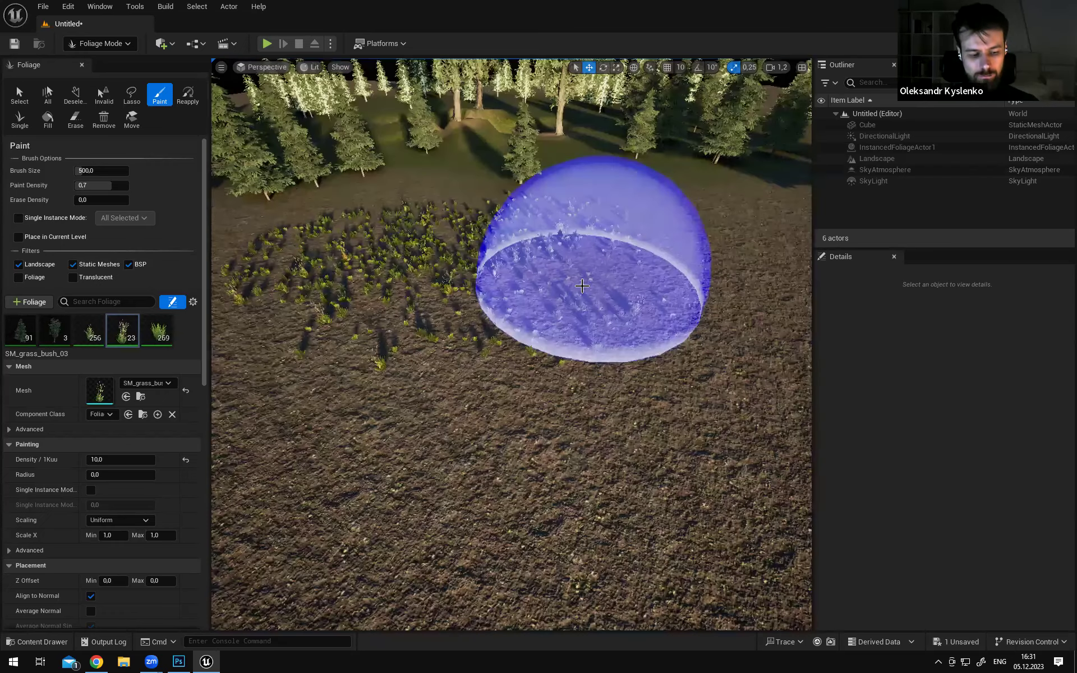
pyautogui.moveTo(607, 297)
pyautogui.keyDown('shift'); pyautogui.mouseDown()
pyautogui.moveTo(665, 309)
pyautogui.moveTo(490, 288)
pyautogui.moveTo(578, 303)
pyautogui.mouseUp(); pyautogui.keyUp('shift')
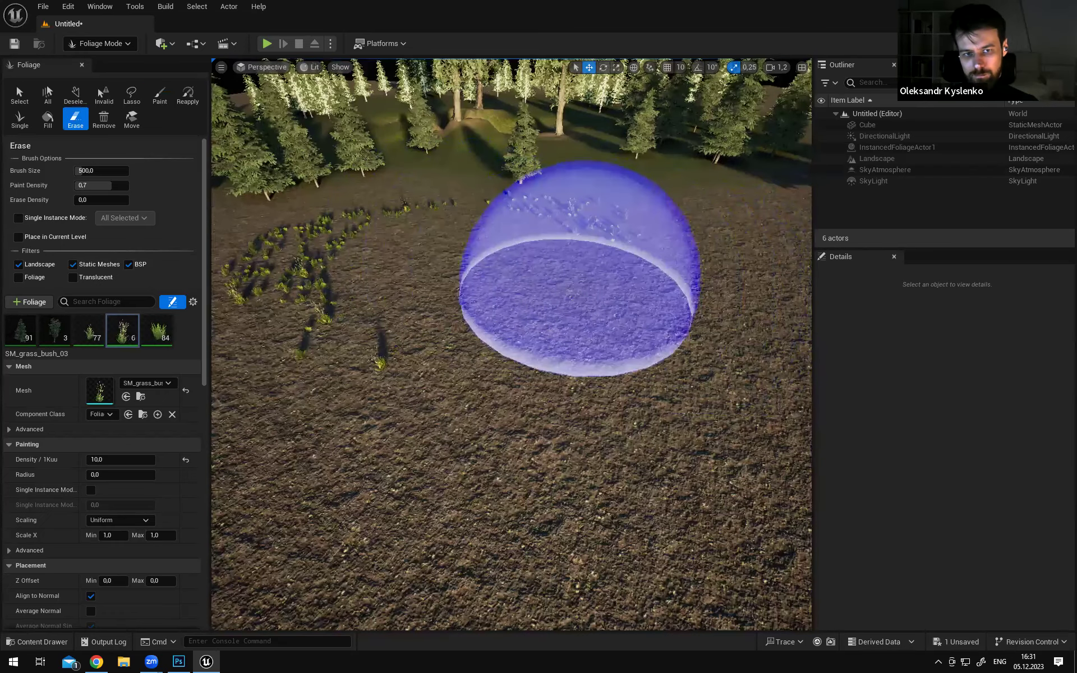
pyautogui.moveTo(542, 170); pyautogui.dragTo(592, 205, button='right')
pyautogui.moveTo(623, 273); pyautogui.dragTo(628, 303, button='right')
pyautogui.moveTo(628, 303)
pyautogui.keyDown('shift'); pyautogui.mouseDown()
pyautogui.moveTo(339, 275)
pyautogui.moveTo(360, 280)
pyautogui.mouseUp(); pyautogui.keyUp('shift')
pyautogui.moveTo(529, 312)
pyautogui.mouseDown(button='right')
pyautogui.moveTo(528, 270)
pyautogui.moveTo(595, 285)
pyautogui.moveTo(529, 313)
pyautogui.mouseUp(button='right')
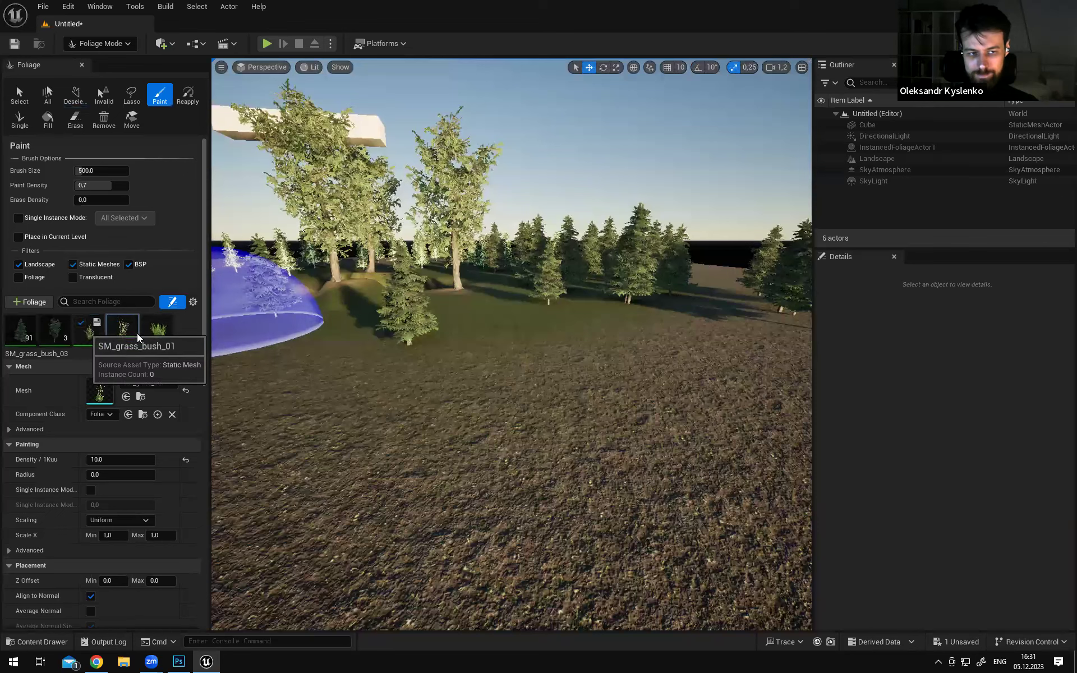
# Paint the three grass bush meshes across the grassy ground and in between the firs
pyautogui.moveTo(548, 288); pyautogui.dragTo(548, 288, button='right')
pyautogui.moveTo(564, 357); pyautogui.dragTo(564, 356, button='right')
pyautogui.press('shift')
pyautogui.moveTo(498, 348); pyautogui.dragTo(497, 348, button='right')
pyautogui.moveTo(498, 347)
pyautogui.mouseDown()
pyautogui.moveTo(354, 324)
pyautogui.moveTo(684, 341)
pyautogui.moveTo(443, 361)
pyautogui.mouseUp()
pyautogui.moveTo(444, 361); pyautogui.dragTo(443, 361, button='right')
pyautogui.moveTo(443, 361)
pyautogui.mouseDown()
pyautogui.moveTo(459, 335)
pyautogui.moveTo(330, 258)
pyautogui.moveTo(490, 380)
pyautogui.mouseUp()
pyautogui.moveTo(490, 380); pyautogui.dragTo(491, 380, button='right')
pyautogui.moveTo(491, 380); pyautogui.dragTo(503, 221)
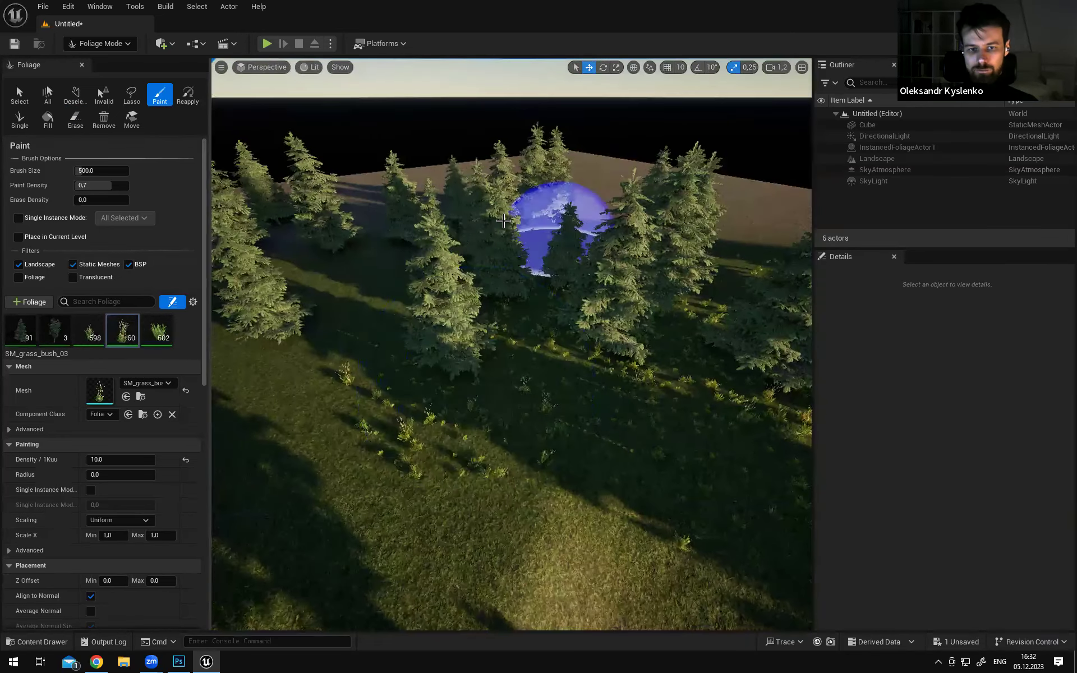
# Extend the grass painting over the shaded ground around the fir trunks
pyautogui.moveTo(605, 350); pyautogui.dragTo(565, 332, button='right')
pyautogui.keyDown('shift'); pyautogui.moveTo(565, 332); pyautogui.dragTo(685, 300); pyautogui.keyUp('shift')
pyautogui.moveTo(684, 300)
pyautogui.mouseDown(button='right')
pyautogui.moveTo(548, 251)
pyautogui.moveTo(602, 284)
pyautogui.mouseUp(button='right')
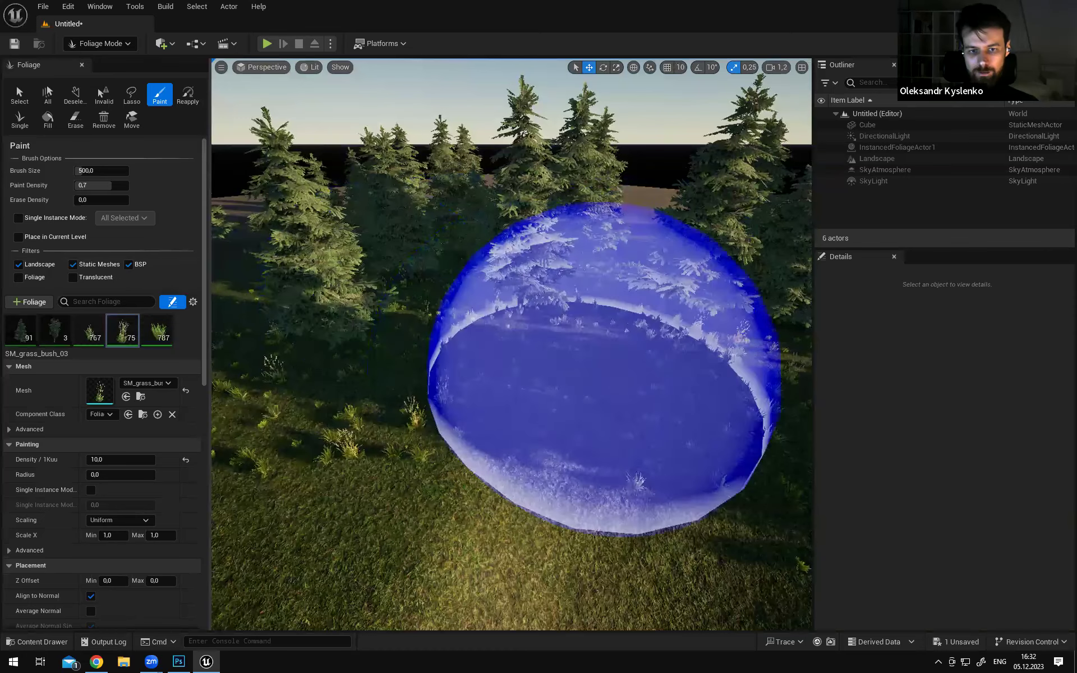
pyautogui.moveTo(604, 369); pyautogui.dragTo(608, 372)
pyautogui.moveTo(608, 372)
pyautogui.mouseDown(button='right')
pyautogui.moveTo(572, 336)
pyautogui.moveTo(580, 353)
pyautogui.moveTo(548, 353)
pyautogui.moveTo(611, 354)
pyautogui.mouseUp(button='right')
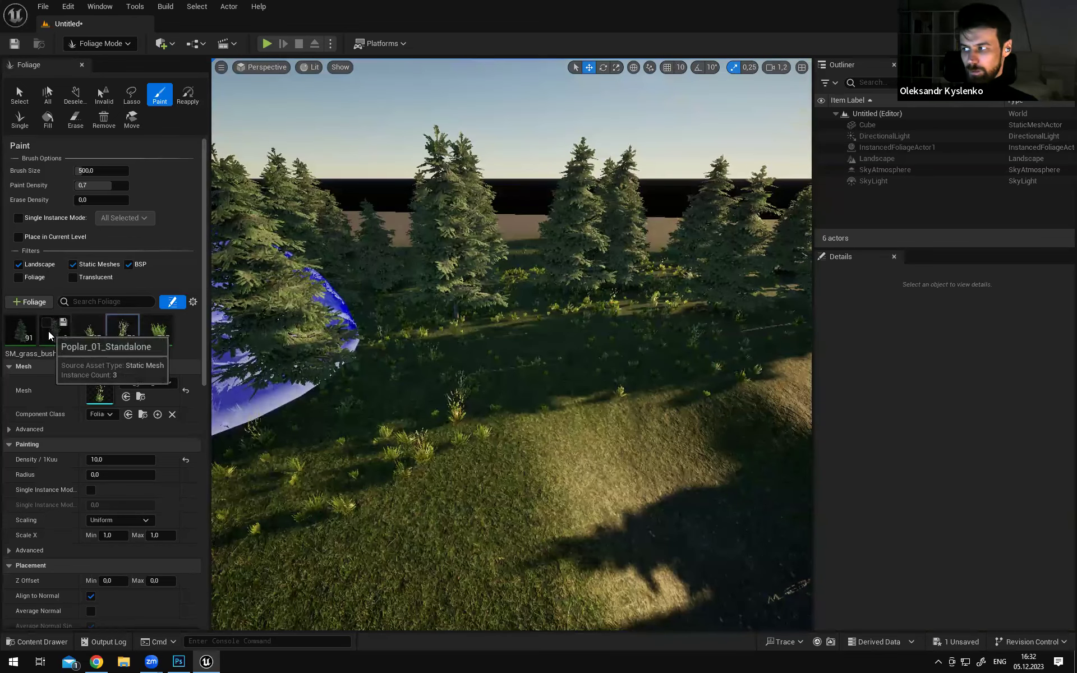
# Extend the three-mesh grass painting over the remaining ground among the firs and around the poplars
pyautogui.moveTo(504, 320)
pyautogui.mouseDown(button='right')
pyautogui.moveTo(536, 346)
pyautogui.moveTo(512, 314)
pyautogui.moveTo(561, 331)
pyautogui.moveTo(533, 279)
pyautogui.moveTo(572, 269)
pyautogui.mouseUp(button='right')
pyautogui.moveTo(538, 252)
pyautogui.mouseDown()
pyautogui.moveTo(722, 321)
pyautogui.moveTo(695, 314)
pyautogui.mouseUp()
pyautogui.moveTo(695, 314); pyautogui.dragTo(543, 262, button='right')
pyautogui.moveTo(543, 262); pyautogui.dragTo(645, 292)
pyautogui.moveTo(645, 292)
pyautogui.mouseDown(button='right')
pyautogui.moveTo(631, 307)
pyautogui.moveTo(537, 226)
pyautogui.moveTo(538, 252)
pyautogui.mouseUp(button='right')
pyautogui.moveTo(505, 224); pyautogui.dragTo(376, 268)
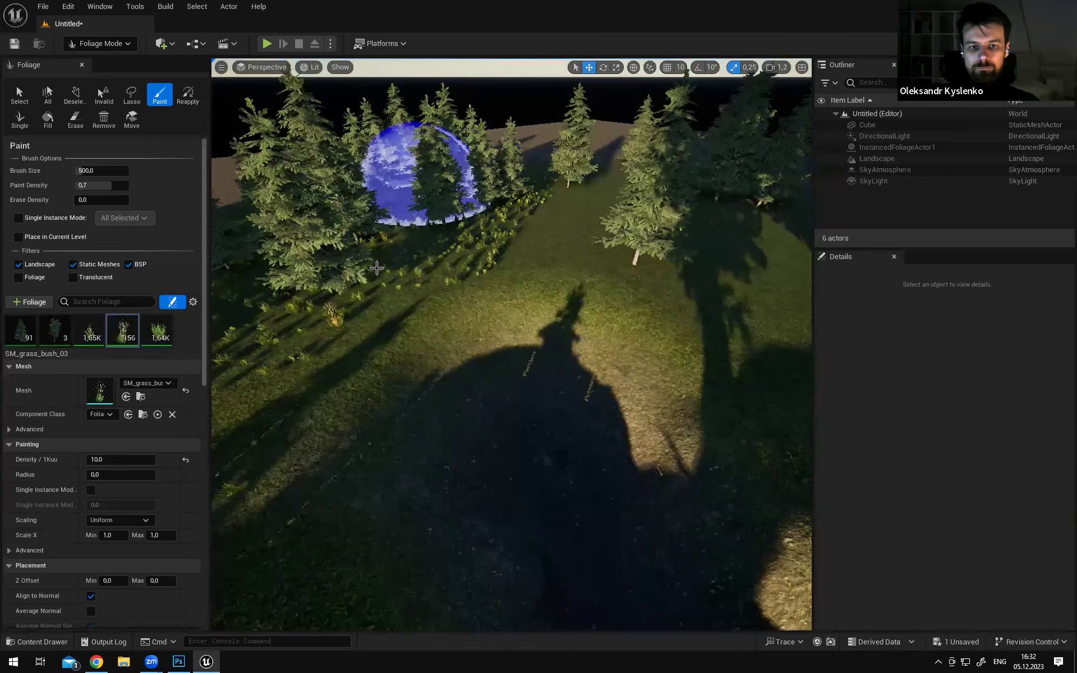
pyautogui.moveTo(593, 226); pyautogui.dragTo(701, 226, button='right')
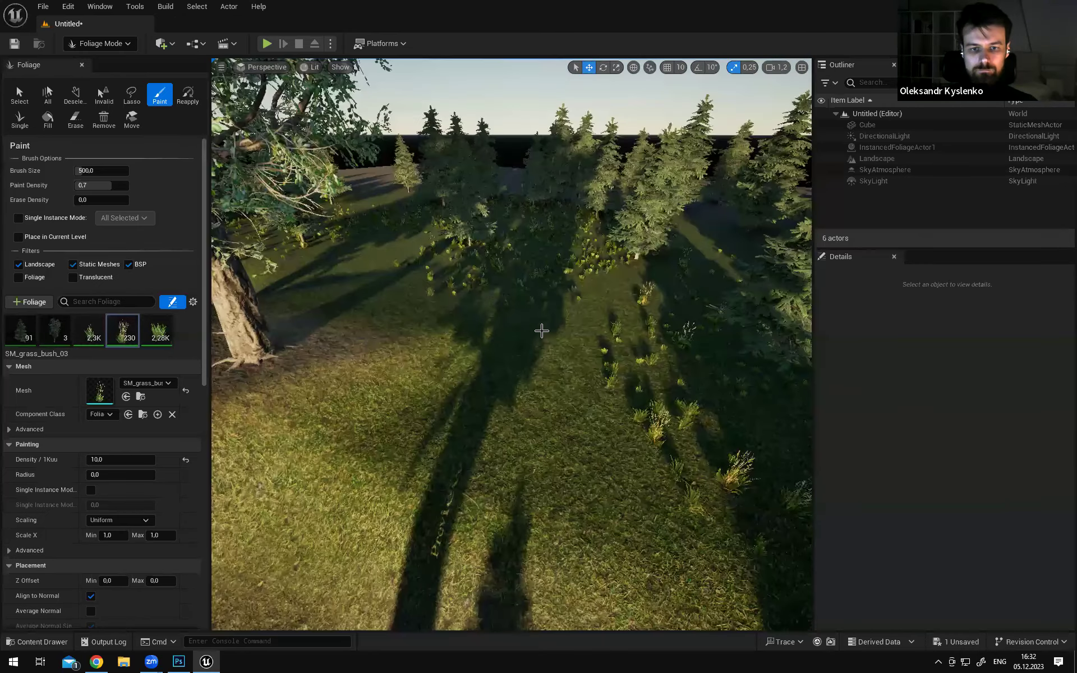
pyautogui.moveTo(541, 331); pyautogui.dragTo(564, 323, button='right')
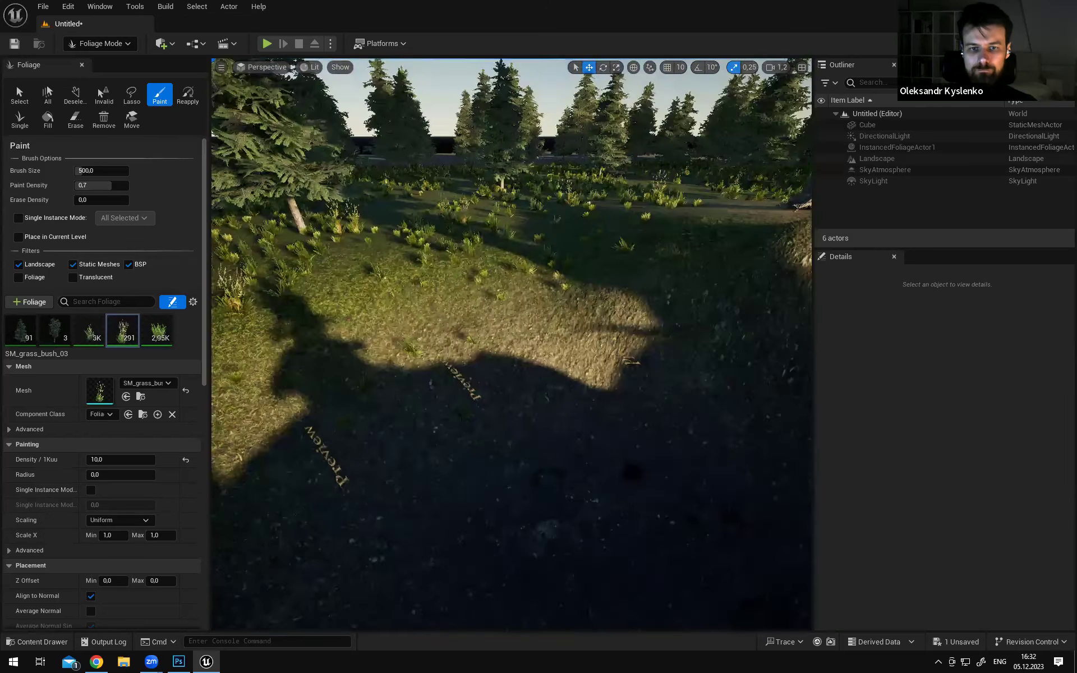
# Play-test the level full screen, running the character through the canyon, past the poplars and across the grassy ground, and end the play session
pyautogui.press('w')
pyautogui.moveTo(511, 345); pyautogui.dragTo(544, 365, button='right')
pyautogui.press('s')
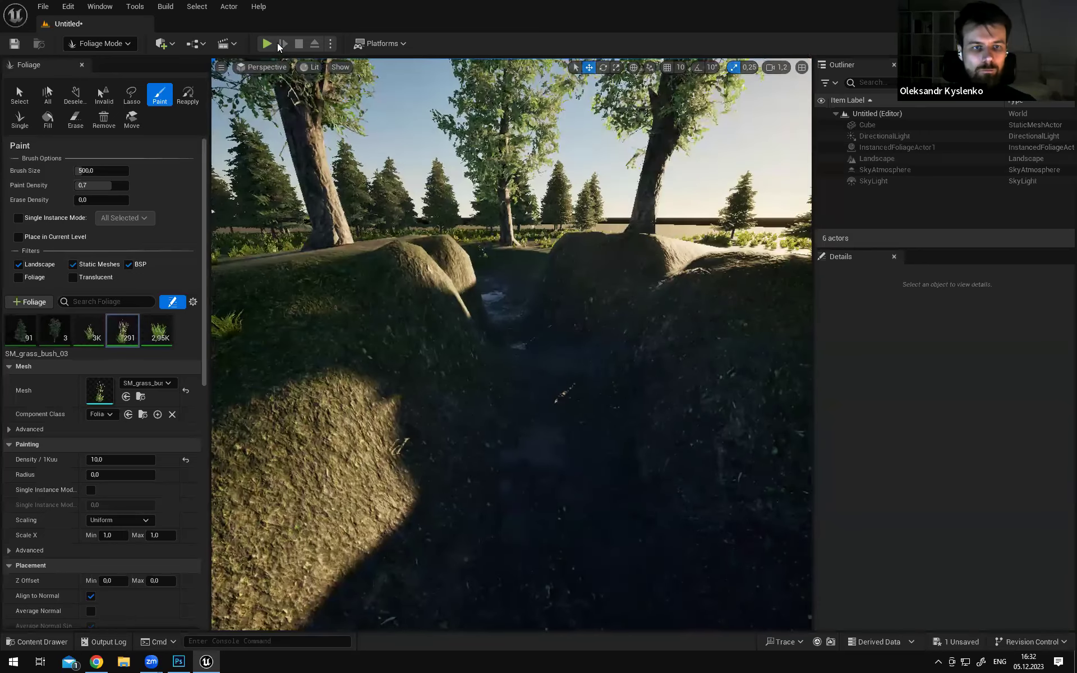
pyautogui.hotkey('alt', 'p')
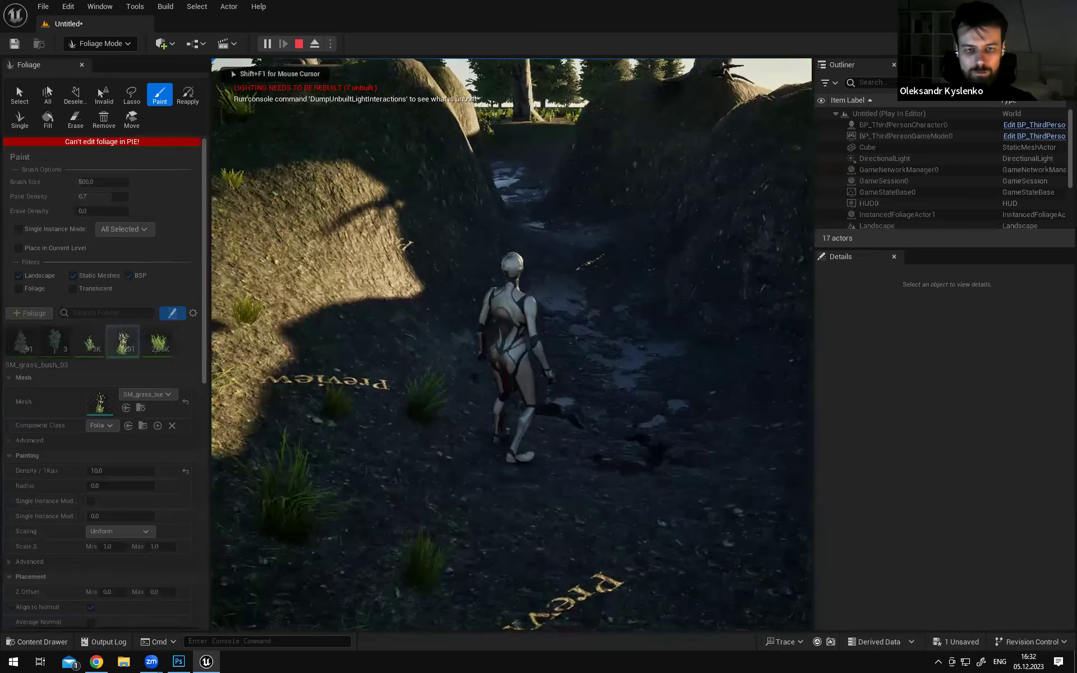
pyautogui.press('F11')
pyautogui.press('w')
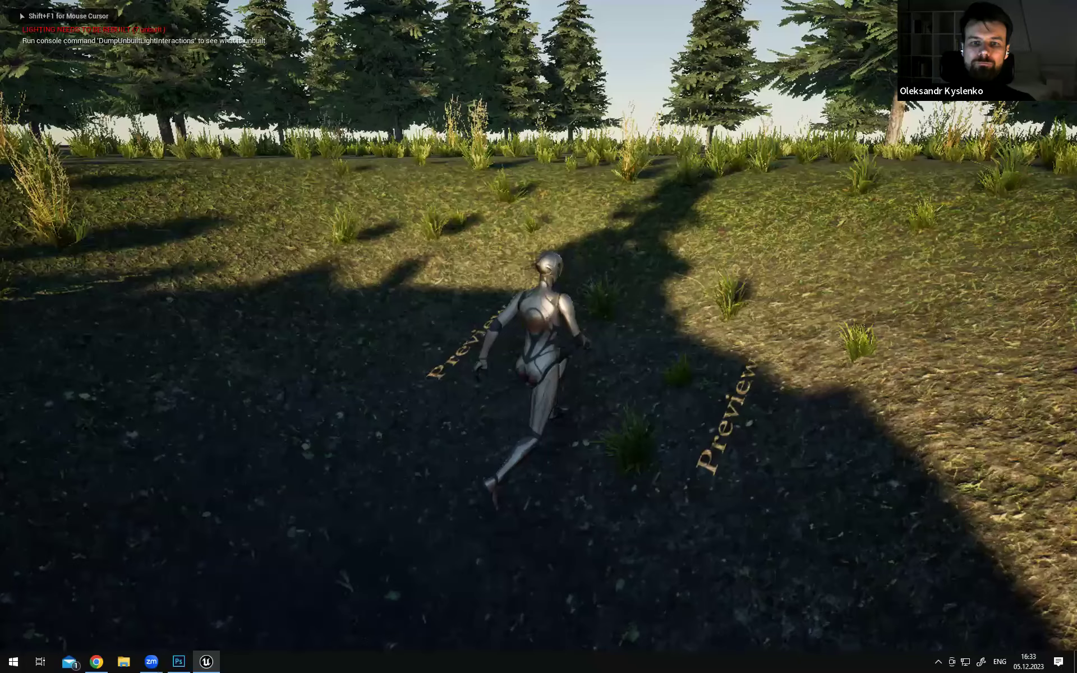
pyautogui.press('w')
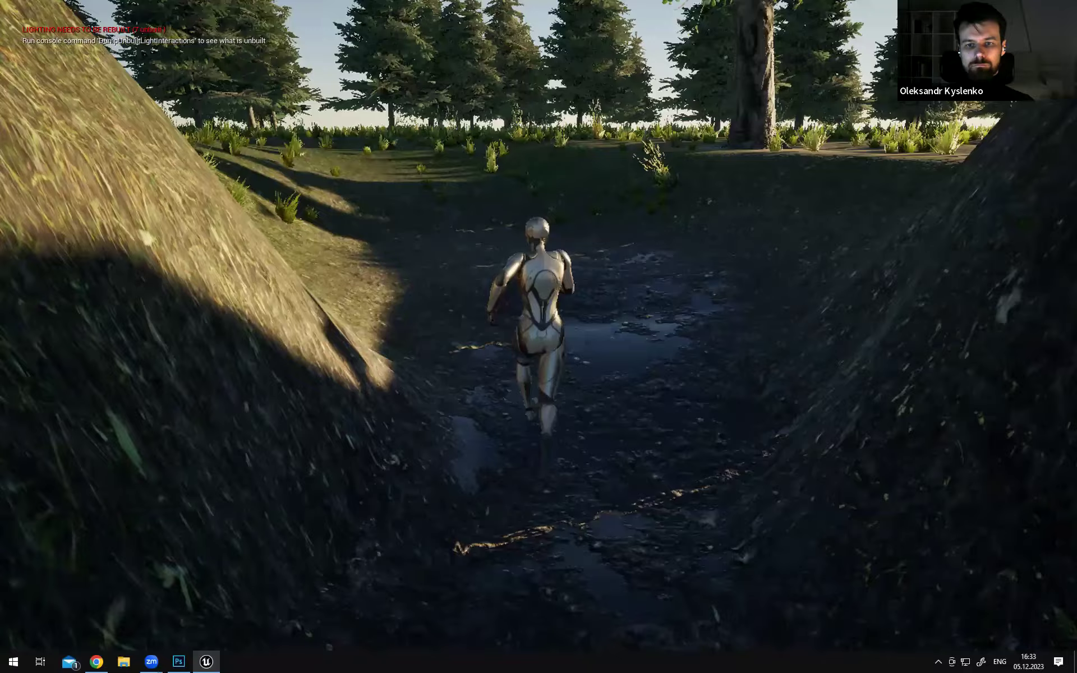
pyautogui.press('w')
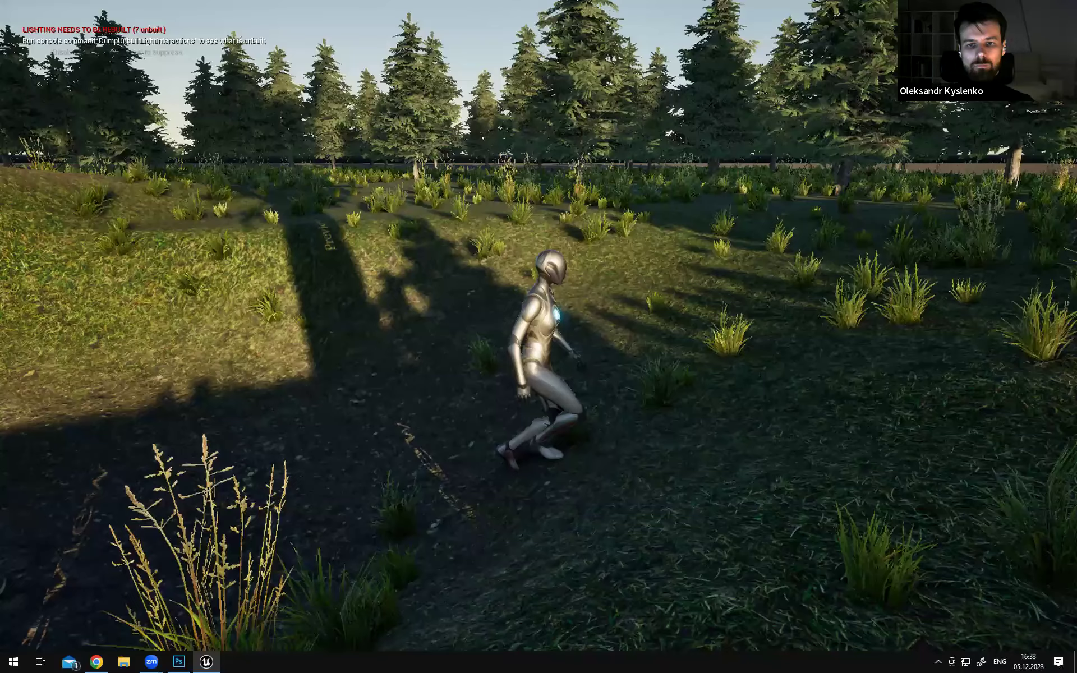
pyautogui.press('w')
pyautogui.press('w')
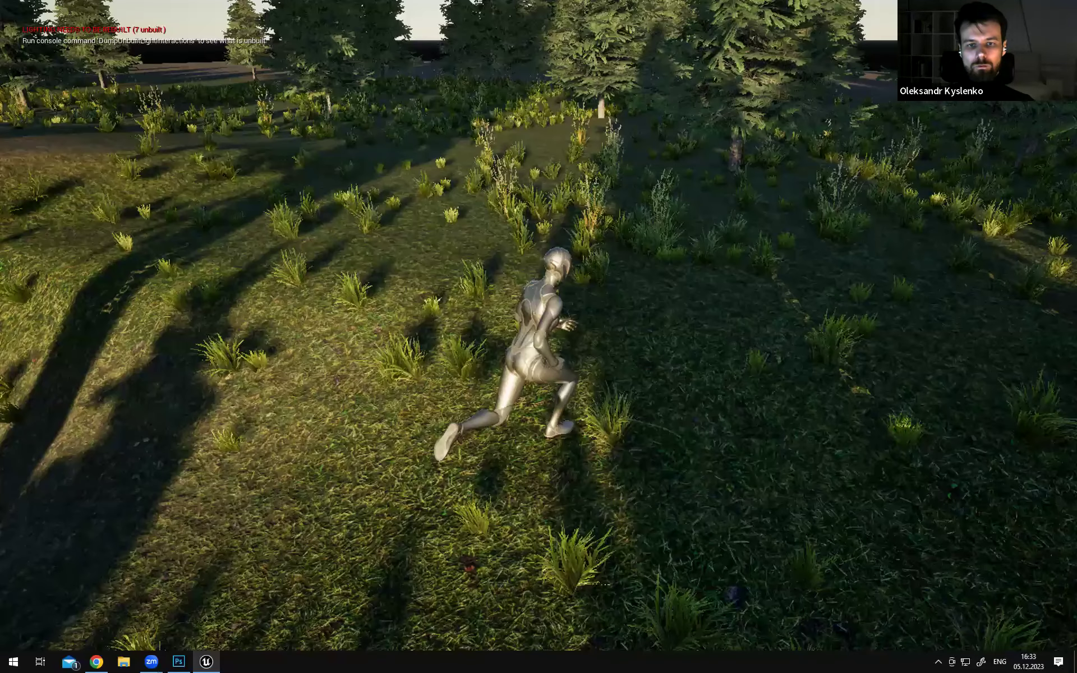
pyautogui.press('w')
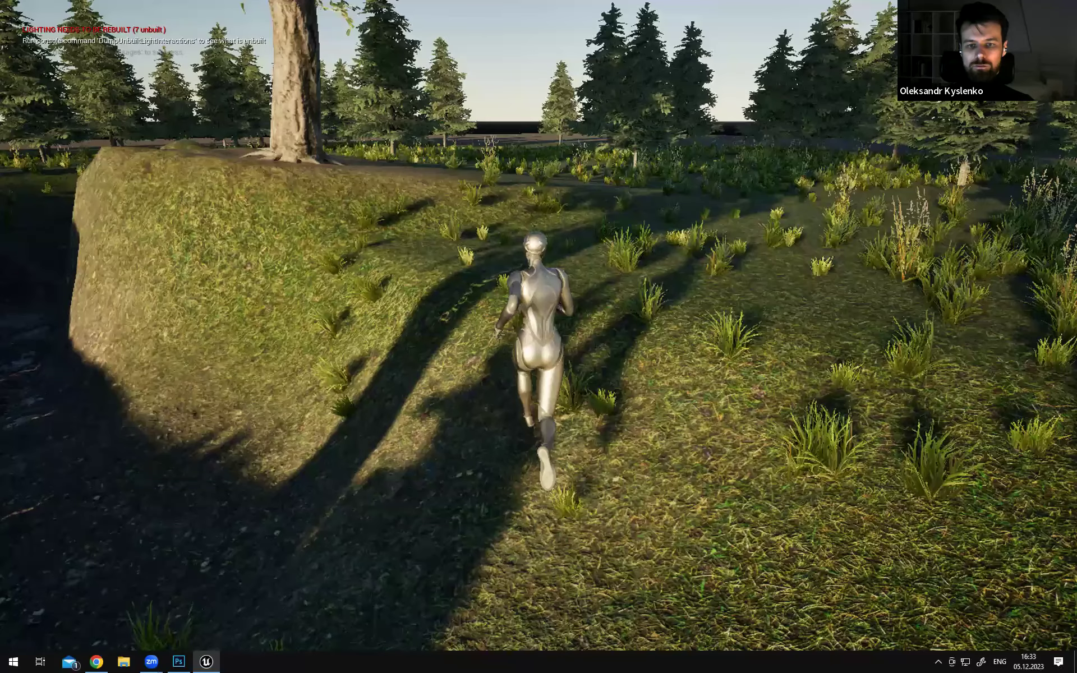
pyautogui.press('w')
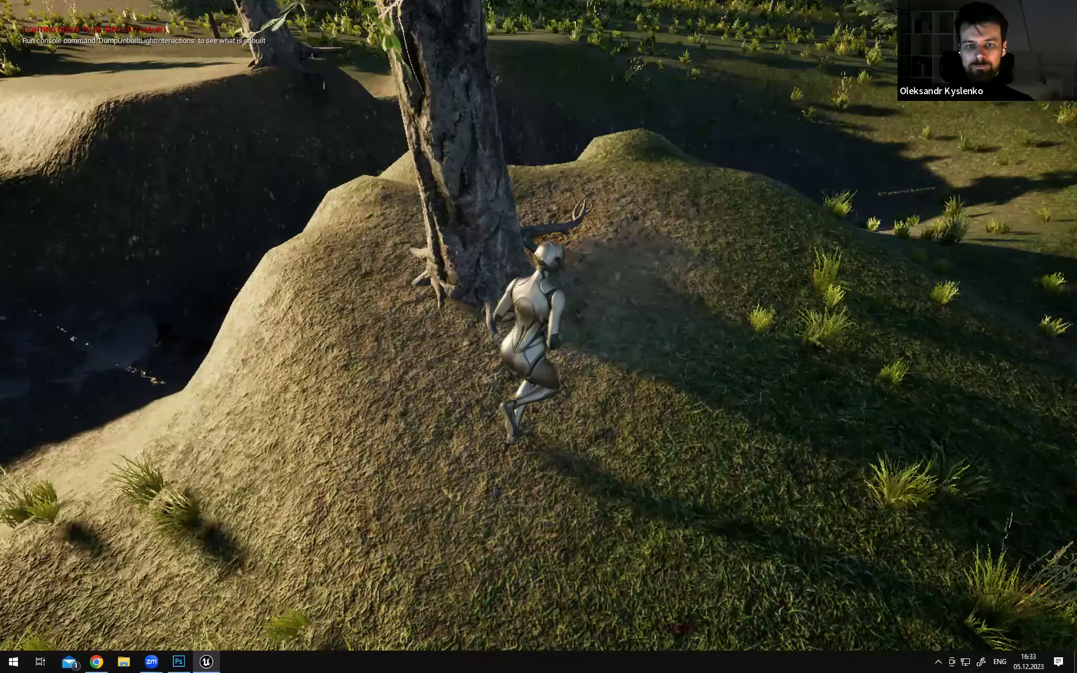
pyautogui.press('w')
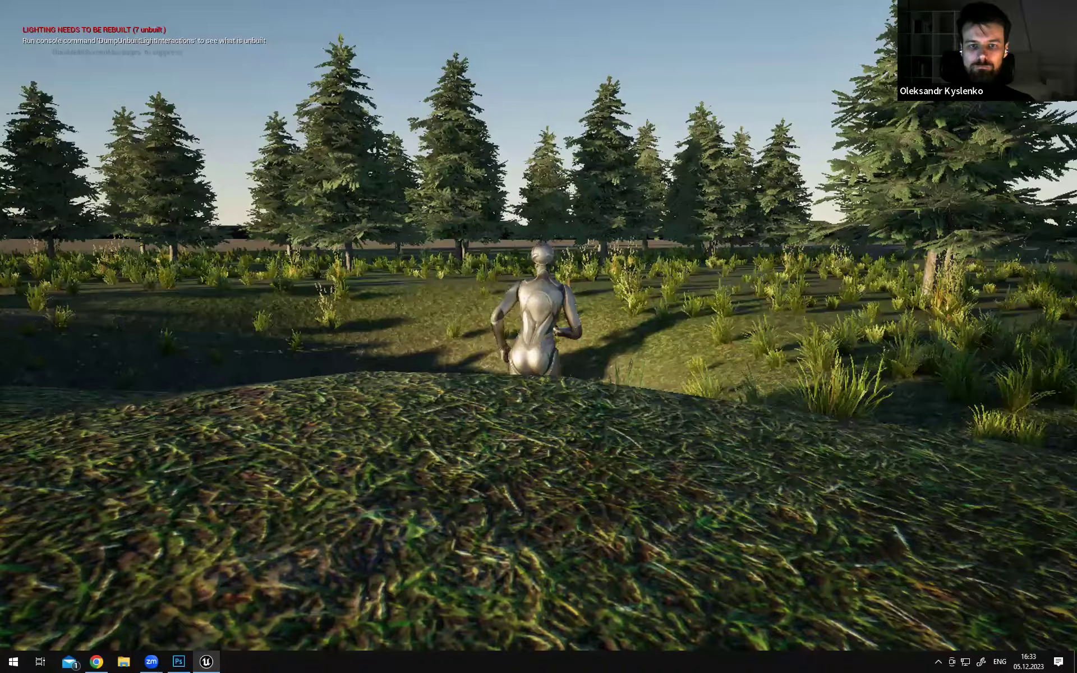
pyautogui.press('w')
pyautogui.press('w')
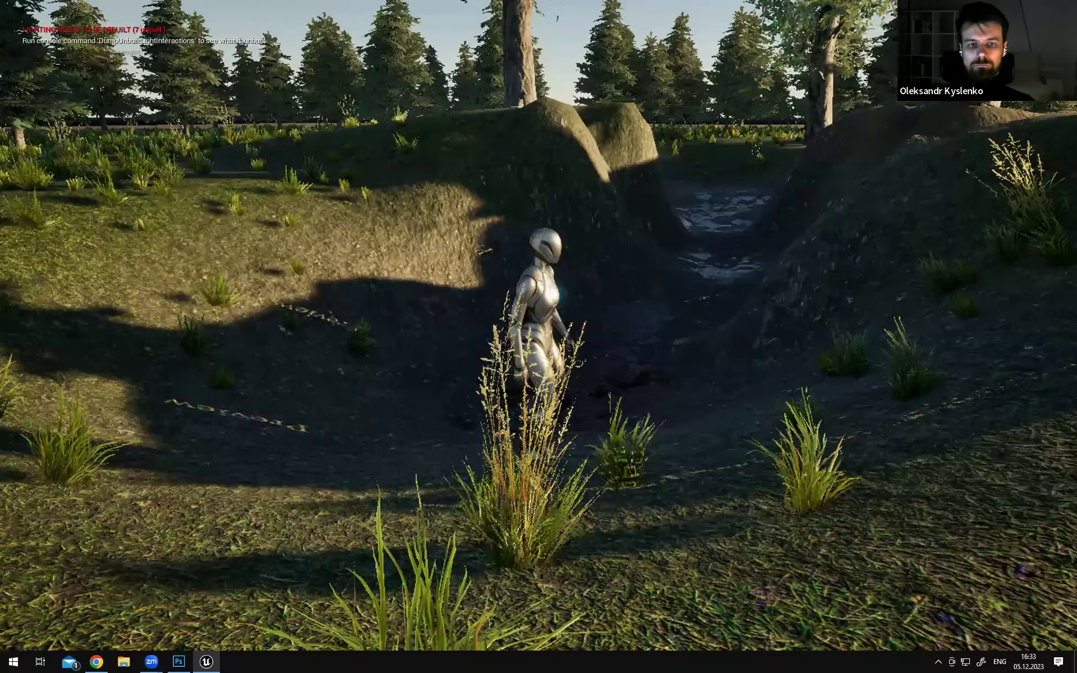
pyautogui.press('w')
pyautogui.press('w')
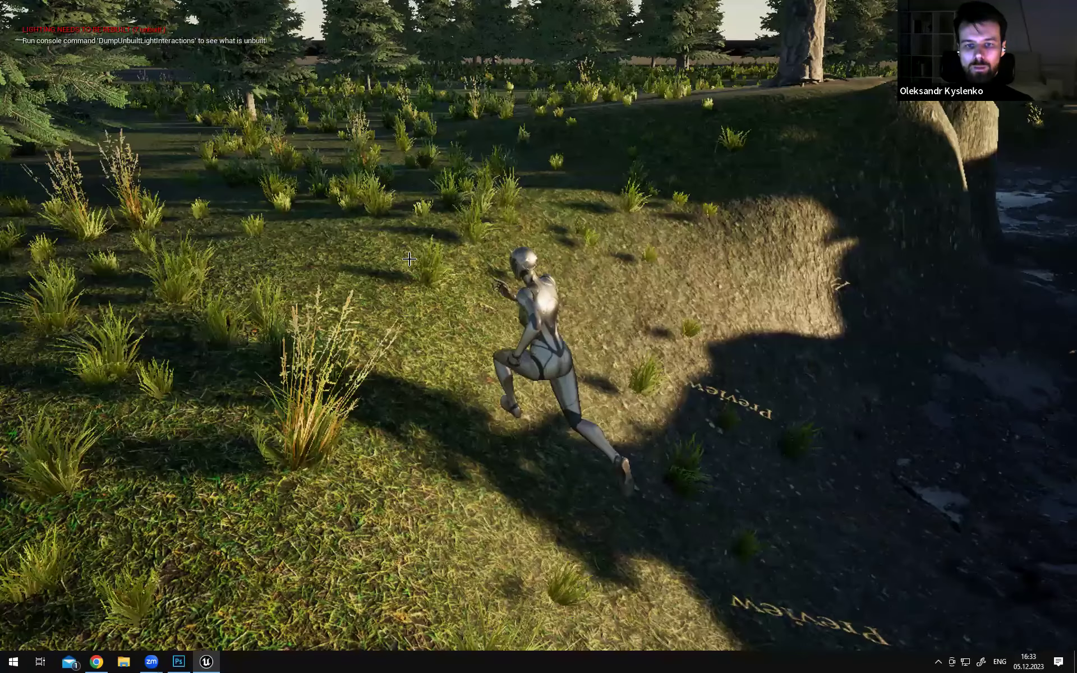
pyautogui.press('Escape')
pyautogui.press('F11')
# Deactivate the three grass bush meshes for painting
pyautogui.moveTo(511, 344)
pyautogui.mouseDown(button='right')
pyautogui.moveTo(505, 292)
pyautogui.moveTo(459, 300)
pyautogui.moveTo(429, 331)
pyautogui.mouseUp(button='right')
pyautogui.press('w')
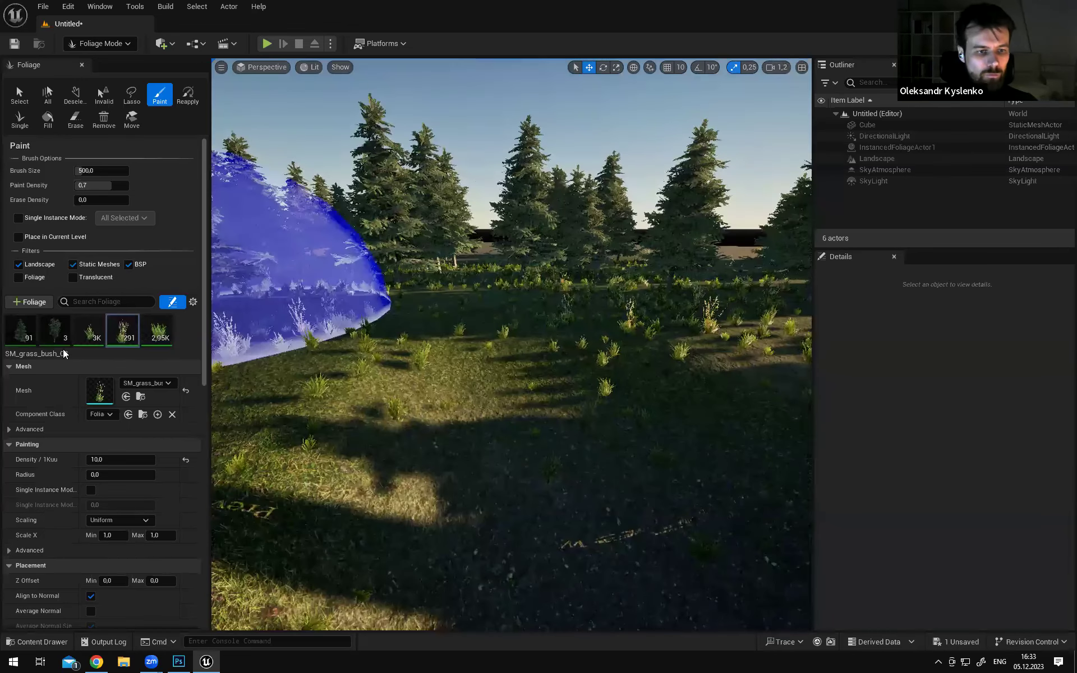
pyautogui.moveTo(151, 326)
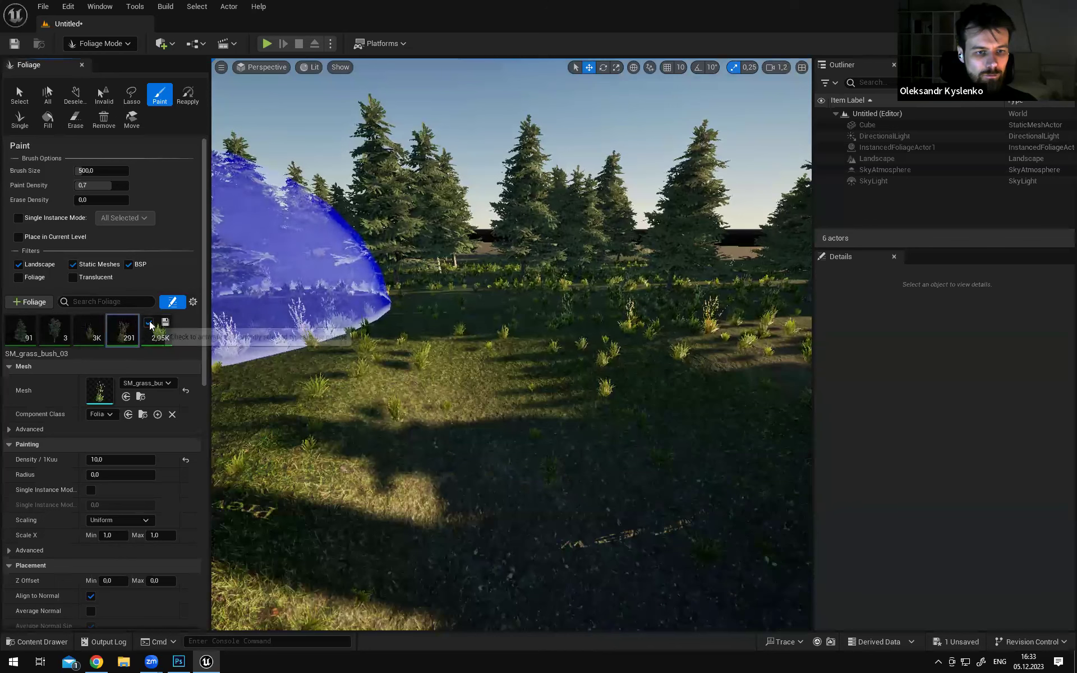
pyautogui.scroll(-3, 203, 303)
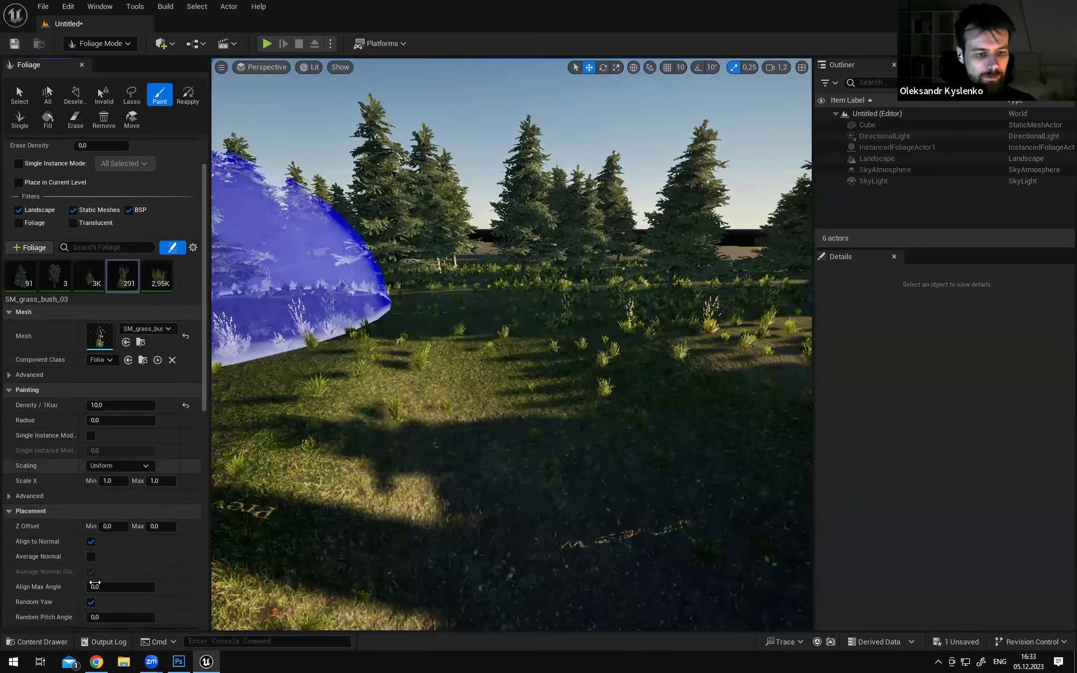
# Add the SM_fern_01_0 and SM_fern_01_1 models from the Foliage Models folder to the foliage list
pyautogui.click(42, 641)
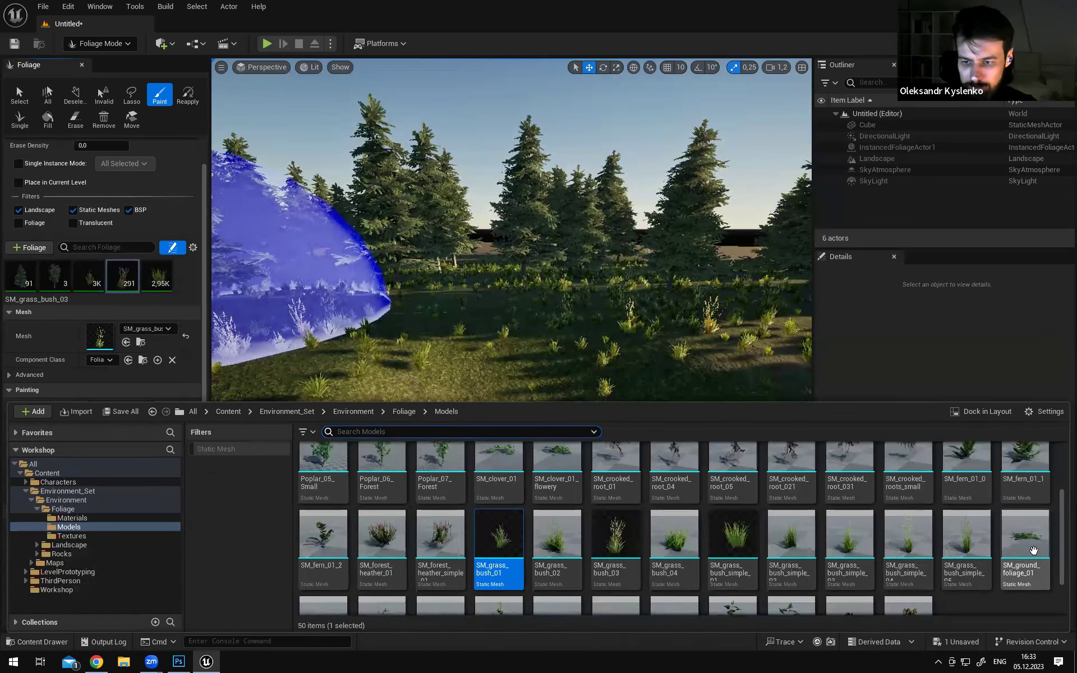
pyautogui.moveTo(1061, 534); pyautogui.dragTo(1061, 512)
pyautogui.moveTo(589, 314); pyautogui.dragTo(584, 314, button='right')
pyautogui.moveTo(580, 205); pyautogui.dragTo(522, 218, button='right')
pyautogui.moveTo(560, 356); pyautogui.dragTo(560, 357, button='right')
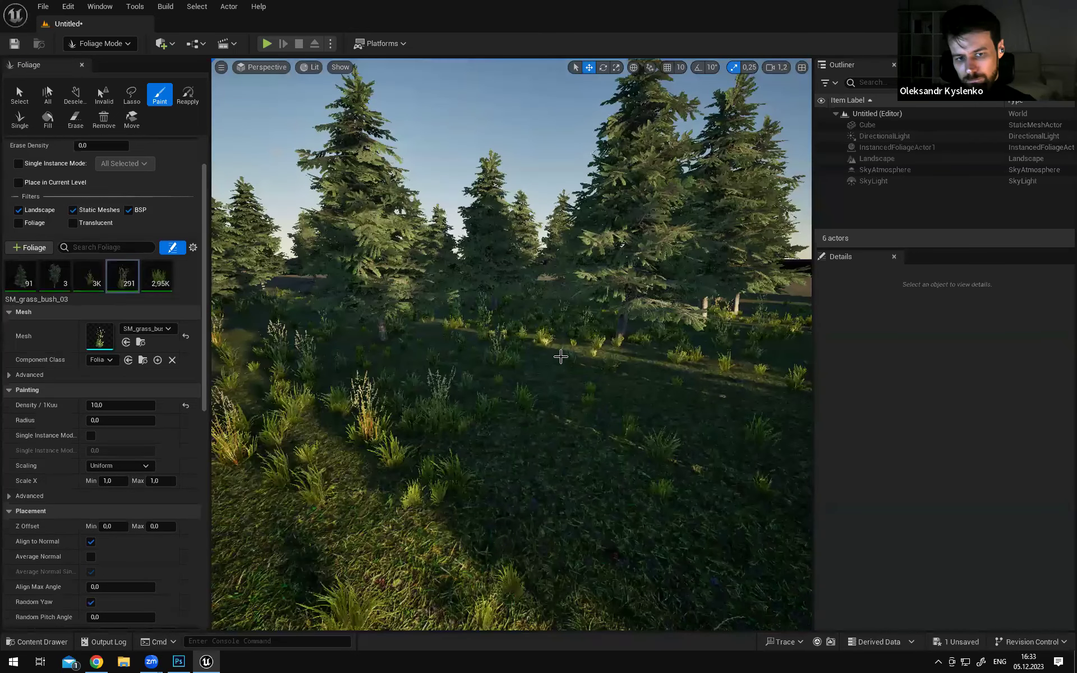
pyautogui.moveTo(697, 363); pyautogui.dragTo(771, 373, button='right')
pyautogui.press('w')
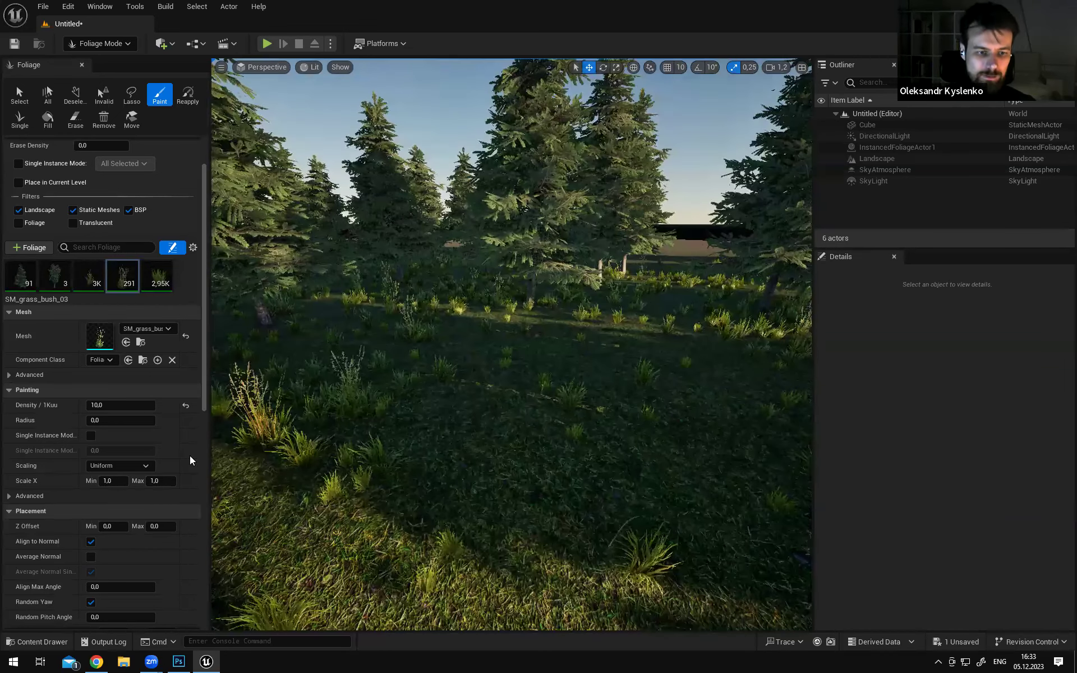
pyautogui.click(42, 642)
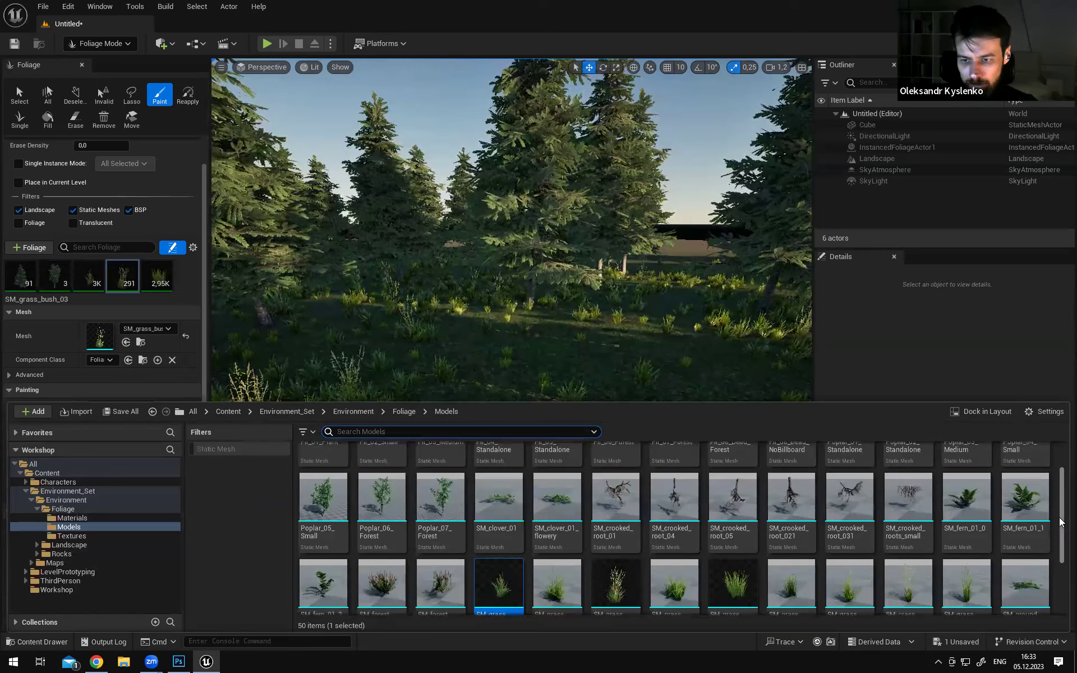
pyautogui.scroll(1, 1027, 507)
pyautogui.moveTo(966, 510); pyautogui.dragTo(107, 286)
pyautogui.hotkey('ctrl', 'space')
pyautogui.moveTo(961, 509); pyautogui.dragTo(200, 281)
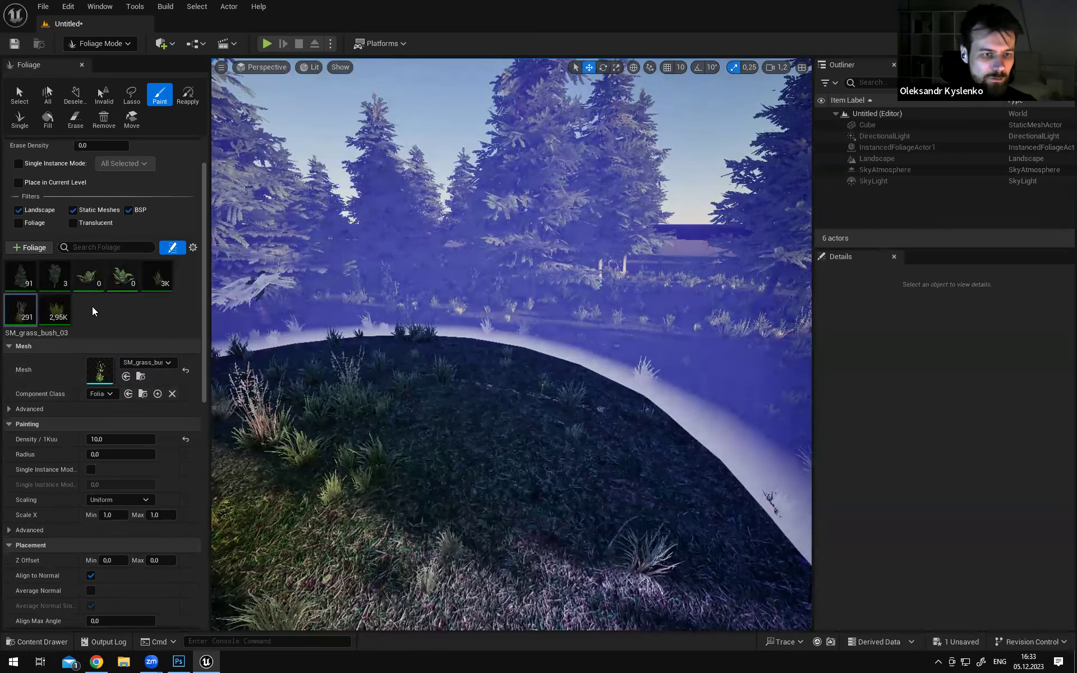
# Set the foliage brush's paint density to 0.1 for the two ferns
pyautogui.click(122, 276)
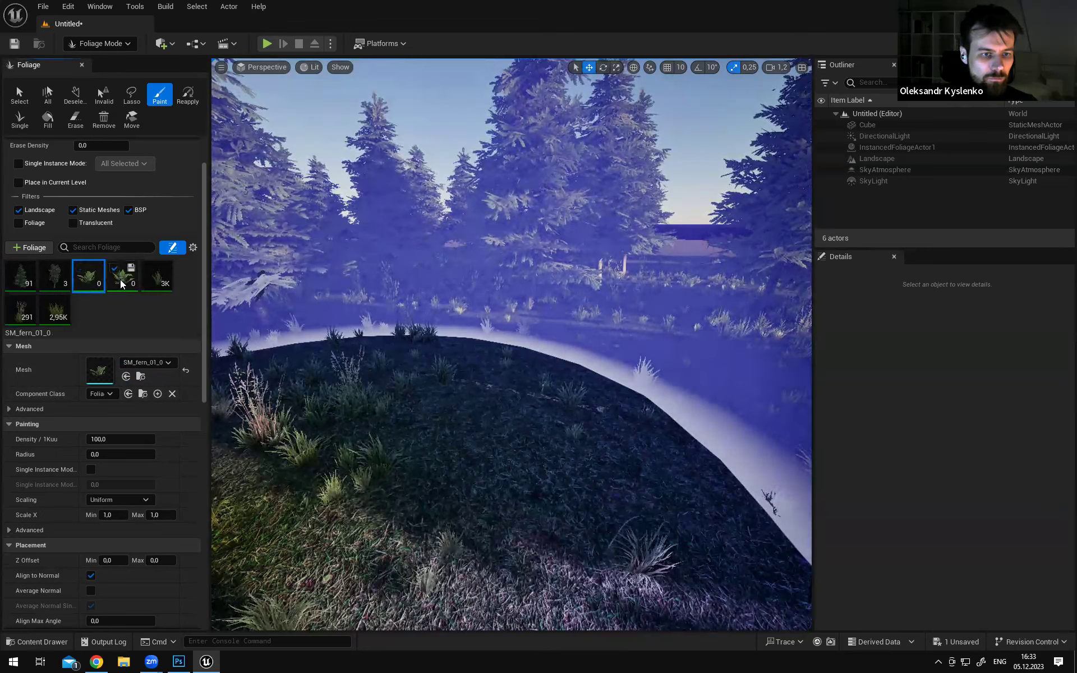
pyautogui.moveTo(281, 235); pyautogui.dragTo(230, 292, button='right')
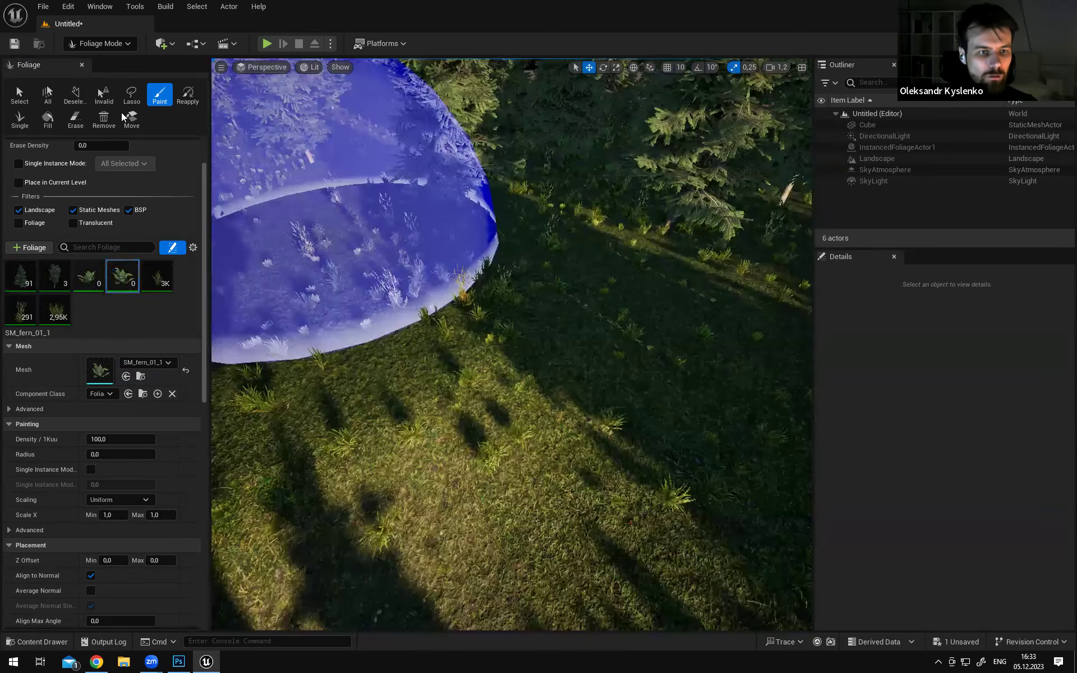
pyautogui.moveTo(204, 205); pyautogui.dragTo(199, 107)
pyautogui.click(112, 184)
pyautogui.write('0,1')
pyautogui.press('Return')
# Try painting the two ferns on the ground near the firs and undo the stroke
pyautogui.moveTo(424, 250)
pyautogui.mouseDown(button='right')
pyautogui.moveTo(505, 216)
pyautogui.moveTo(555, 210)
pyautogui.moveTo(494, 305)
pyautogui.moveTo(459, 297)
pyautogui.mouseUp(button='right')
pyautogui.press('s')
pyautogui.click(495, 304)
pyautogui.moveTo(589, 301); pyautogui.dragTo(426, 269, button='right')
pyautogui.press('w')
pyautogui.press('s')
pyautogui.moveTo(617, 274)
pyautogui.mouseDown(button='right')
pyautogui.moveTo(604, 332)
pyautogui.moveTo(656, 314)
pyautogui.mouseUp(button='right')
pyautogui.hotkey('ctrl', 'z')
# Test the ferns once more among the grass patches on the bare ground and undo the painting
pyautogui.press('s')
pyautogui.moveTo(445, 258)
pyautogui.mouseDown(button='right')
pyautogui.moveTo(653, 308)
pyautogui.moveTo(639, 314)
pyautogui.moveTo(645, 264)
pyautogui.moveTo(600, 342)
pyautogui.moveTo(684, 320)
pyautogui.moveTo(675, 325)
pyautogui.moveTo(667, 236)
pyautogui.moveTo(454, 266)
pyautogui.moveTo(342, 258)
pyautogui.moveTo(354, 261)
pyautogui.moveTo(352, 294)
pyautogui.mouseUp(button='right')
pyautogui.press('s')
pyautogui.click(653, 311)
pyautogui.press('w')
pyautogui.press('w')
pyautogui.press('s')
pyautogui.press('w')
pyautogui.press('s')
pyautogui.press('s')
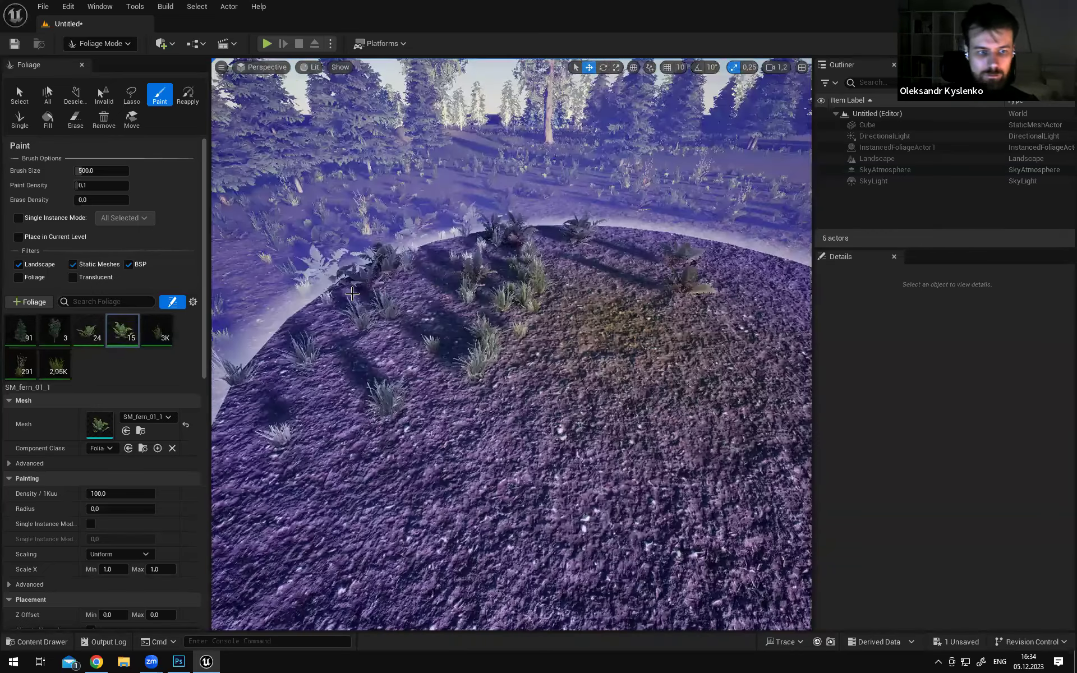
pyautogui.hotkey('ctrl', 'z')
# Set the uniform scale range of SM_fern_01_0 to a minimum of 1.5 and a maximum of 2
pyautogui.click(96, 330)
pyautogui.scroll(-5, 198, 398)
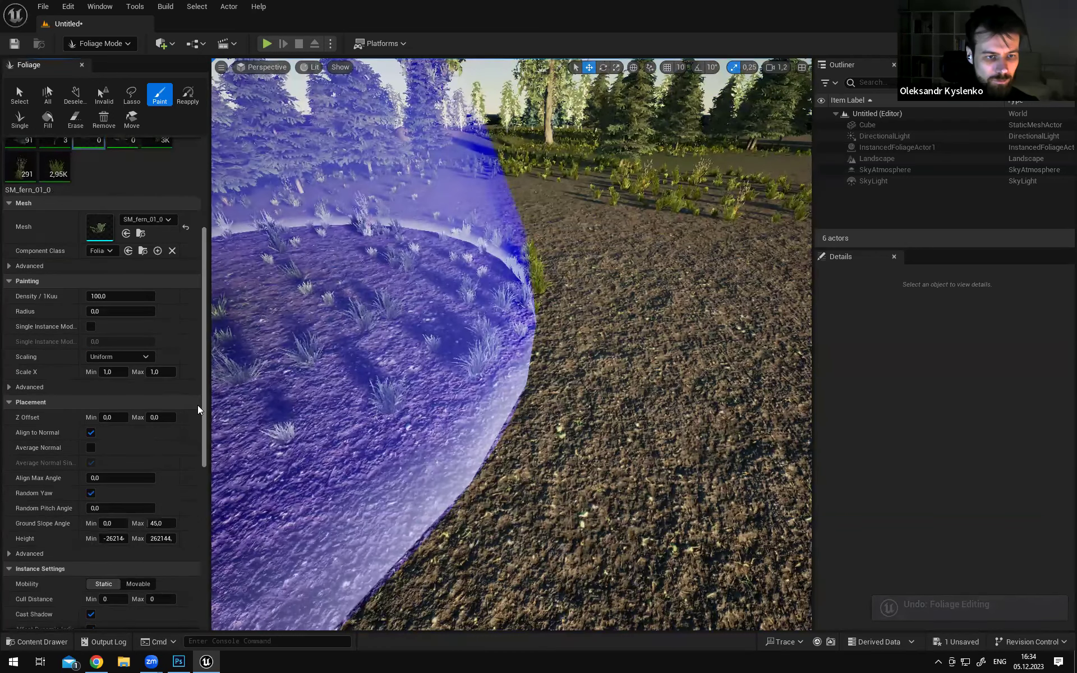
pyautogui.scroll(1, 197, 400)
pyautogui.click(160, 405)
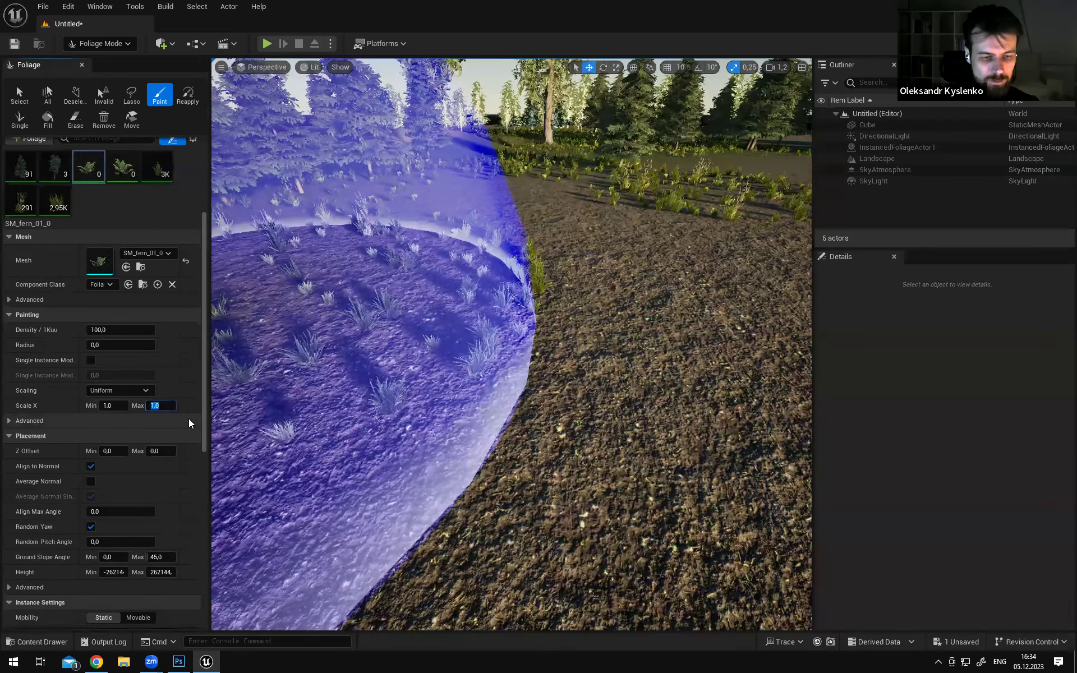
pyautogui.write('2')
pyautogui.press('Return')
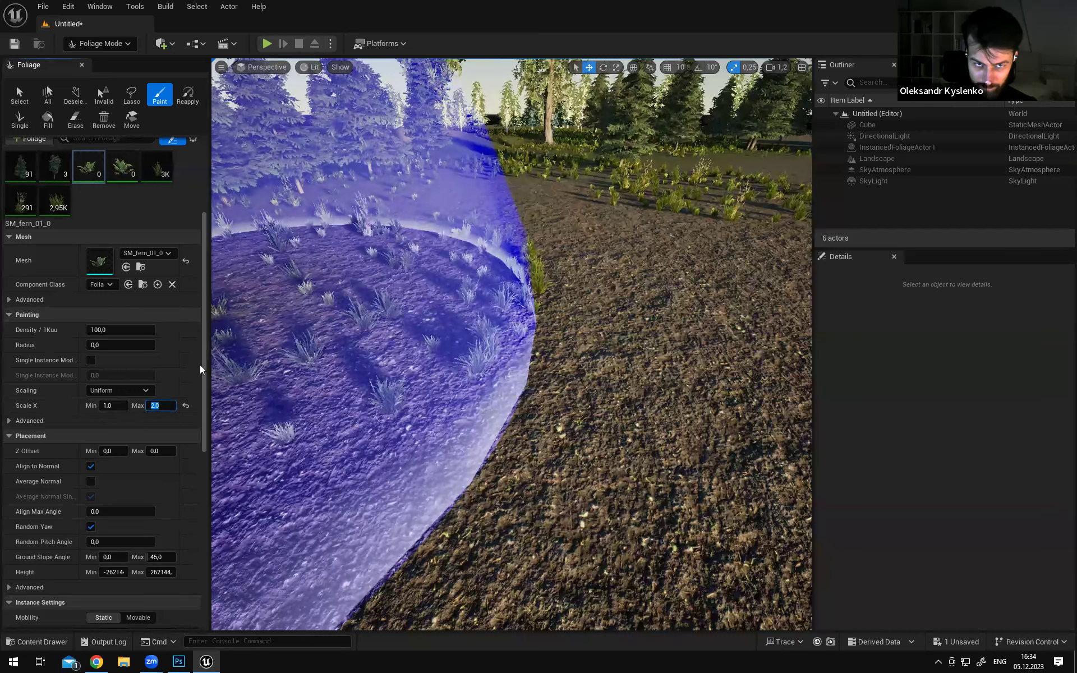
pyautogui.click(107, 406)
pyautogui.write('1,5')
pyautogui.press('Return')
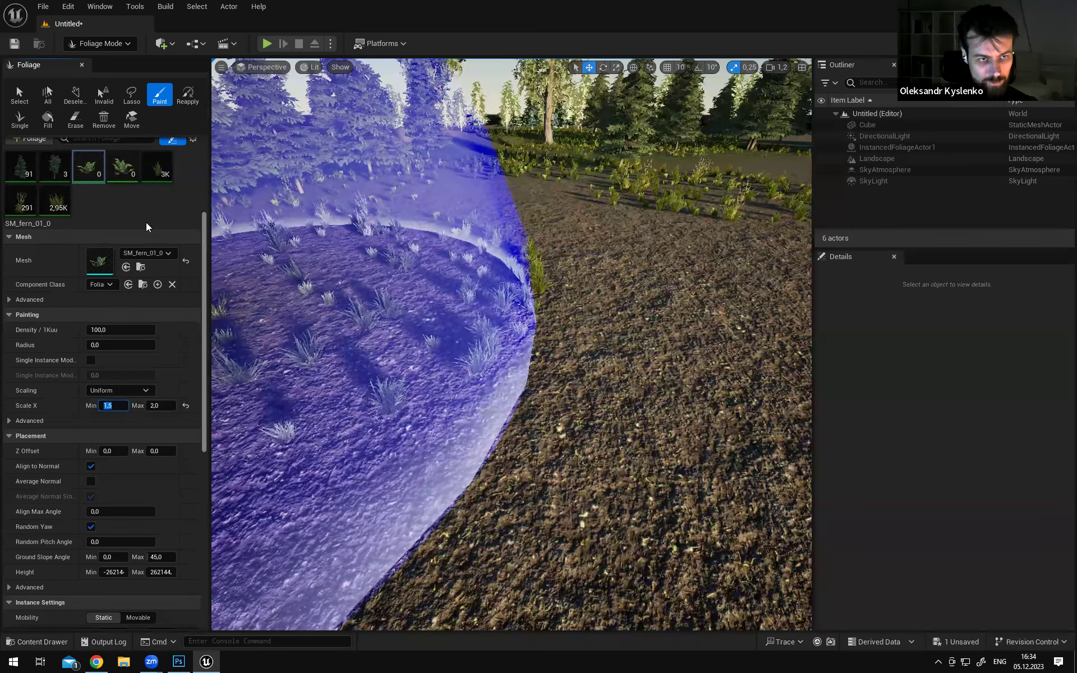
# Give SM_fern_01_1 the same scale range of 1.5 to 2
pyautogui.click(122, 166)
pyautogui.write('1,5')
pyautogui.press('Return')
# Paint a trial patch of the enlarged ferns over the grass on the bare ground, undoing a foliage edit
pyautogui.moveTo(437, 281); pyautogui.dragTo(392, 320, button='right')
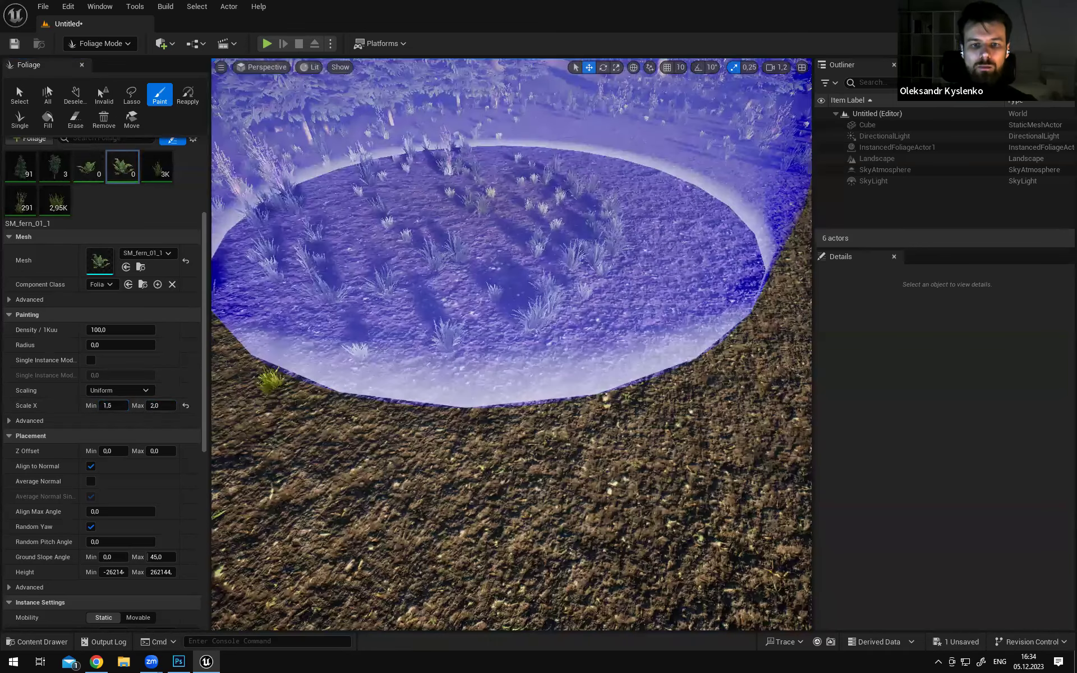
pyautogui.click(488, 275)
pyautogui.moveTo(488, 275); pyautogui.dragTo(505, 224, button='right')
pyautogui.moveTo(583, 281); pyautogui.dragTo(606, 291, button='right')
pyautogui.hotkey('ctrl', 'z')
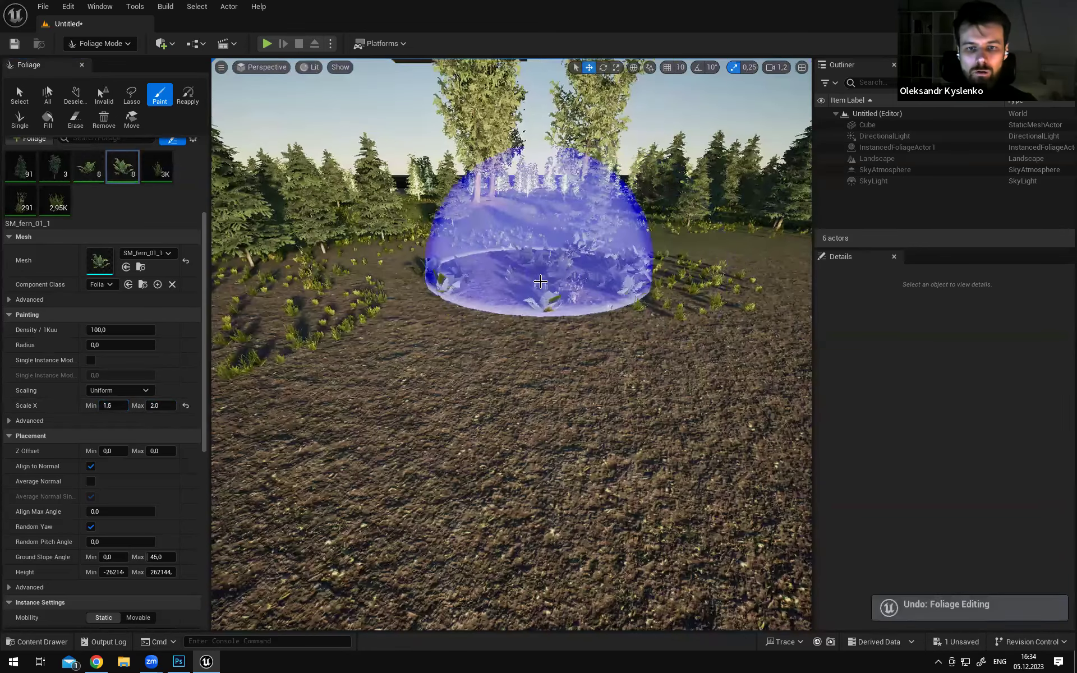
# Try several more fern strokes around the grass patches in front of the small firs
pyautogui.click(362, 308)
pyautogui.moveTo(361, 308)
pyautogui.mouseDown(button='right')
pyautogui.moveTo(370, 303)
pyautogui.moveTo(325, 305)
pyautogui.moveTo(471, 258)
pyautogui.moveTo(552, 336)
pyautogui.moveTo(465, 300)
pyautogui.moveTo(415, 305)
pyautogui.mouseUp(button='right')
pyautogui.click(383, 303)
pyautogui.click(469, 303)
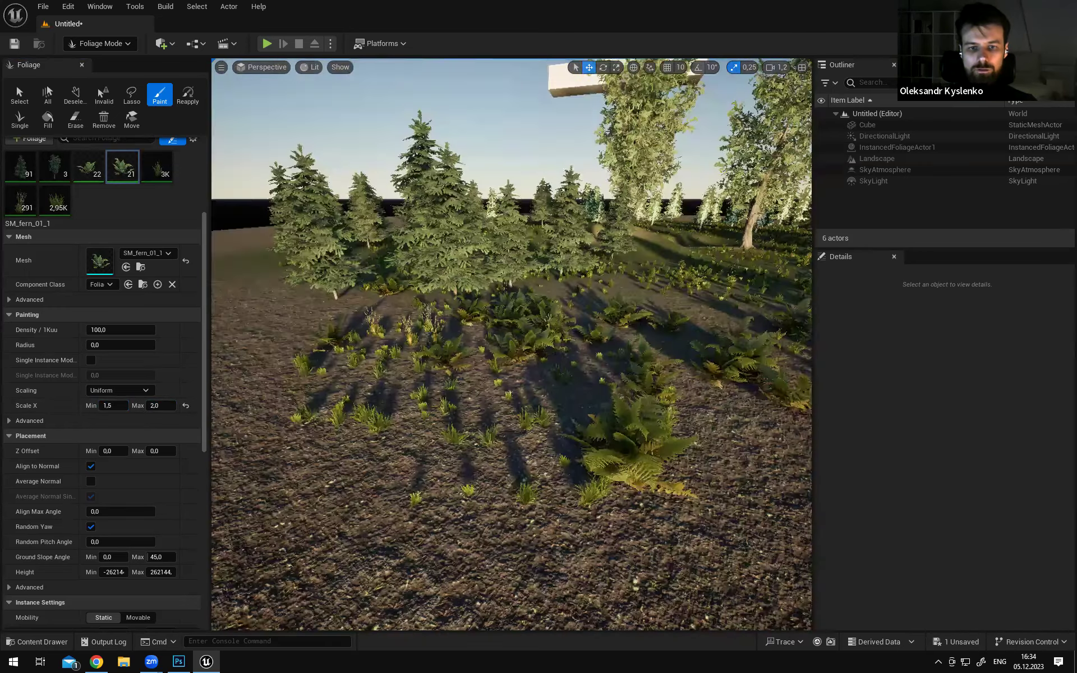
# Examine the trial ferns in the full-screen viewport and undo the extra fern strokes
pyautogui.moveTo(458, 398); pyautogui.dragTo(461, 387, button='right')
pyautogui.moveTo(527, 387)
pyautogui.mouseDown(button='right')
pyautogui.moveTo(443, 356)
pyautogui.moveTo(507, 354)
pyautogui.mouseUp(button='right')
pyautogui.moveTo(667, 419)
pyautogui.mouseDown(button='right')
pyautogui.moveTo(688, 442)
pyautogui.moveTo(785, 412)
pyautogui.moveTo(735, 387)
pyautogui.mouseUp(button='right')
pyautogui.press('F11')
pyautogui.press('a')
pyautogui.moveTo(465, 379); pyautogui.dragTo(474, 387, button='right')
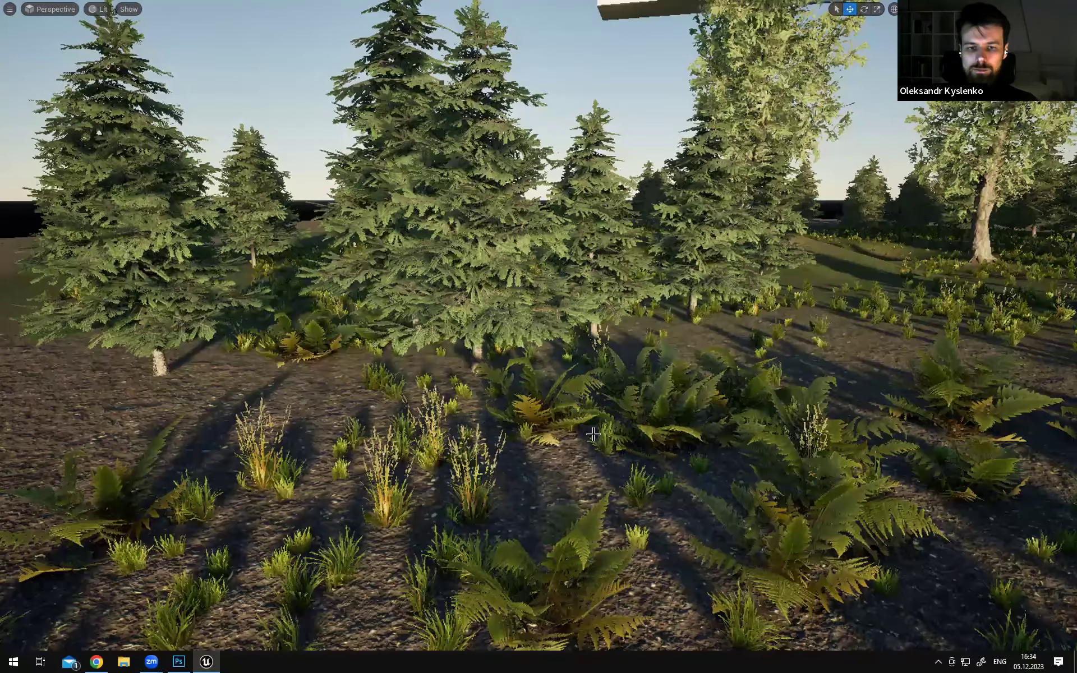
pyautogui.moveTo(593, 434); pyautogui.dragTo(641, 405, button='right')
pyautogui.moveTo(715, 404)
pyautogui.mouseDown(button='right')
pyautogui.moveTo(673, 387)
pyautogui.moveTo(600, 280)
pyautogui.moveTo(656, 246)
pyautogui.mouseUp(button='right')
pyautogui.hotkey('ctrl', 'z')
pyautogui.press('F11')
# Leave the full-screen viewport and set the foliage brush's paint density to 0.07
pyautogui.moveTo(560, 314)
pyautogui.mouseDown(button='right')
pyautogui.moveTo(611, 359)
pyautogui.moveTo(605, 312)
pyautogui.moveTo(637, 356)
pyautogui.moveTo(633, 339)
pyautogui.mouseUp(button='right')
pyautogui.press('w')
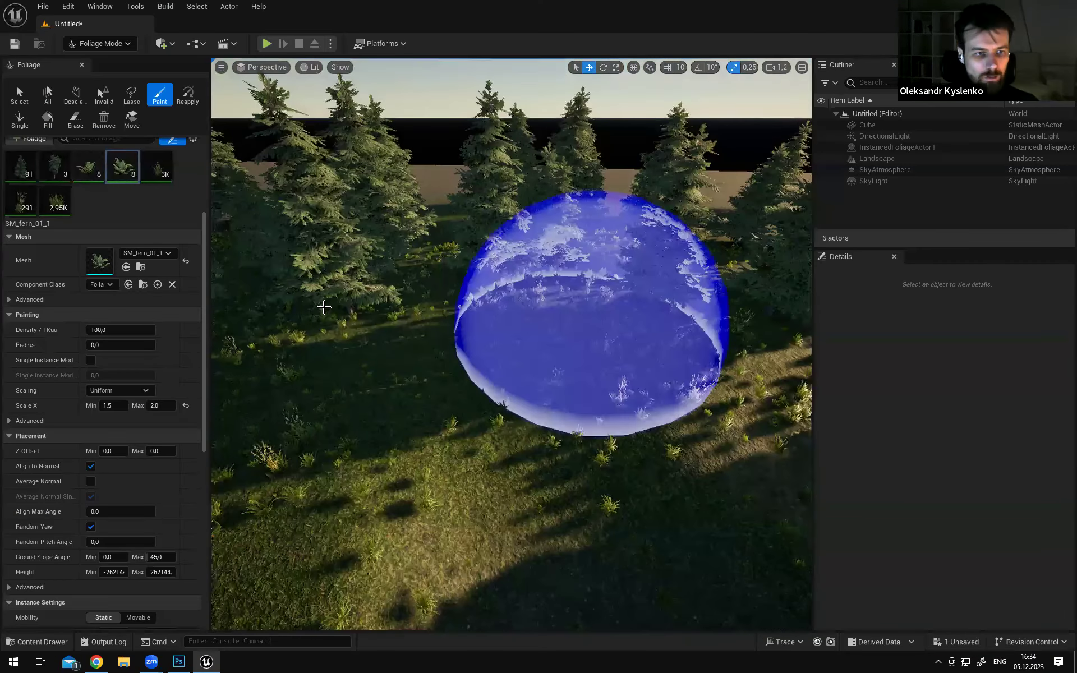
pyautogui.scroll(4, 192, 173)
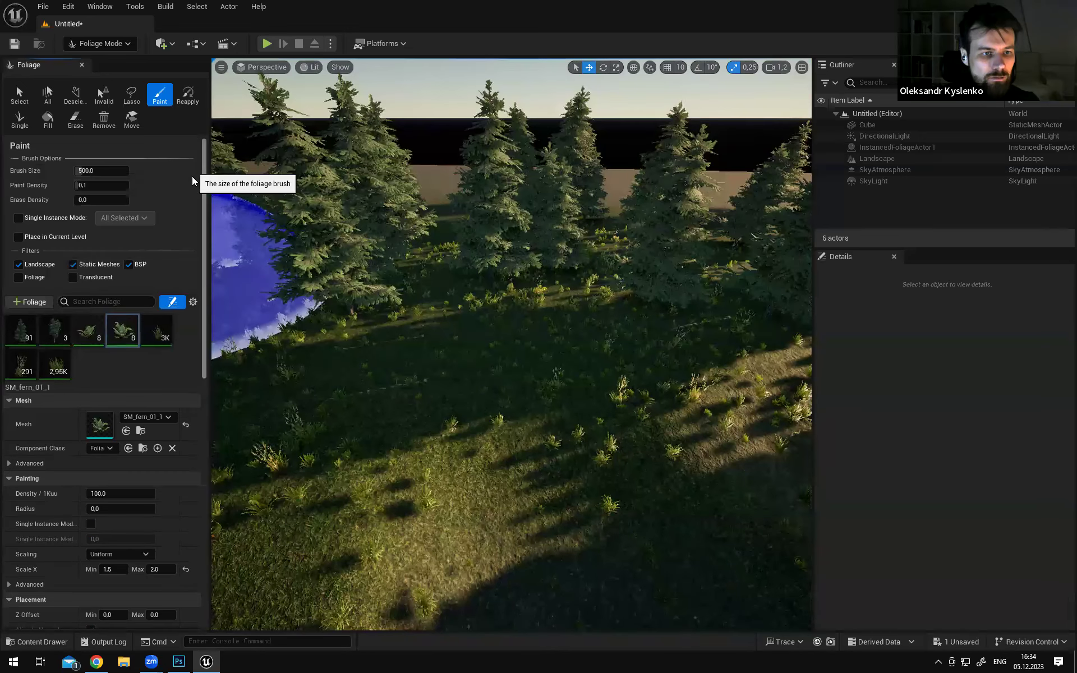
pyautogui.click(102, 185)
pyautogui.write('.0')
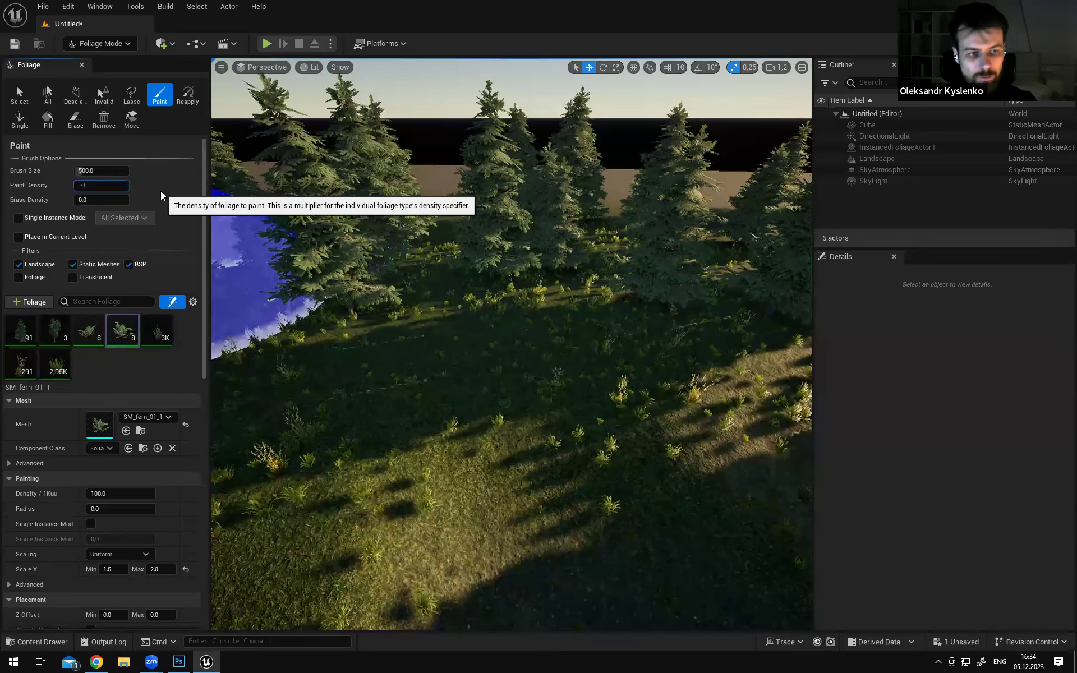
pyautogui.write('7')
pyautogui.press('Return')
# Paint sparse ferns over the shaded grass between and in front of the fir groups
pyautogui.moveTo(676, 303); pyautogui.dragTo(645, 314, button='right')
pyautogui.moveTo(537, 308); pyautogui.dragTo(505, 291)
pyautogui.moveTo(505, 291)
pyautogui.mouseDown(button='right')
pyautogui.moveTo(510, 331)
pyautogui.moveTo(505, 309)
pyautogui.moveTo(460, 291)
pyautogui.mouseUp(button='right')
pyautogui.click(543, 243)
pyautogui.moveTo(544, 244); pyautogui.dragTo(606, 233, button='right')
pyautogui.moveTo(492, 250); pyautogui.dragTo(432, 256, button='right')
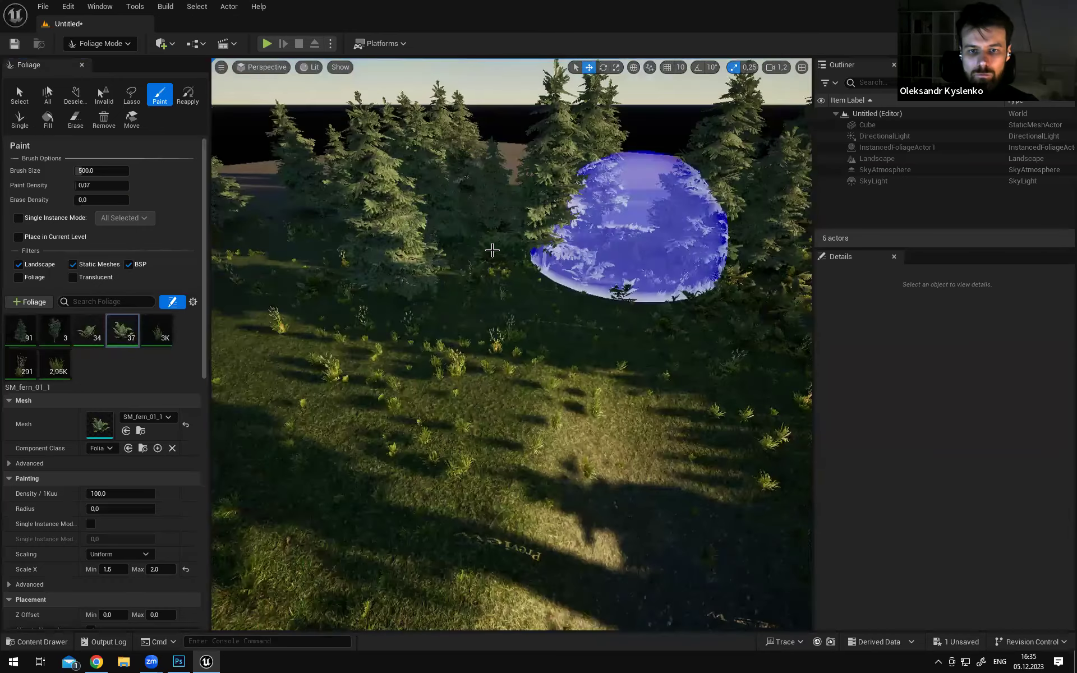
pyautogui.moveTo(477, 210); pyautogui.dragTo(457, 224, button='right')
pyautogui.moveTo(499, 210); pyautogui.dragTo(580, 255)
pyautogui.moveTo(580, 254); pyautogui.dragTo(504, 250, button='right')
pyautogui.click(586, 224)
pyautogui.moveTo(586, 224)
pyautogui.mouseDown(button='right')
pyautogui.moveTo(303, 206)
pyautogui.moveTo(325, 209)
pyautogui.mouseUp(button='right')
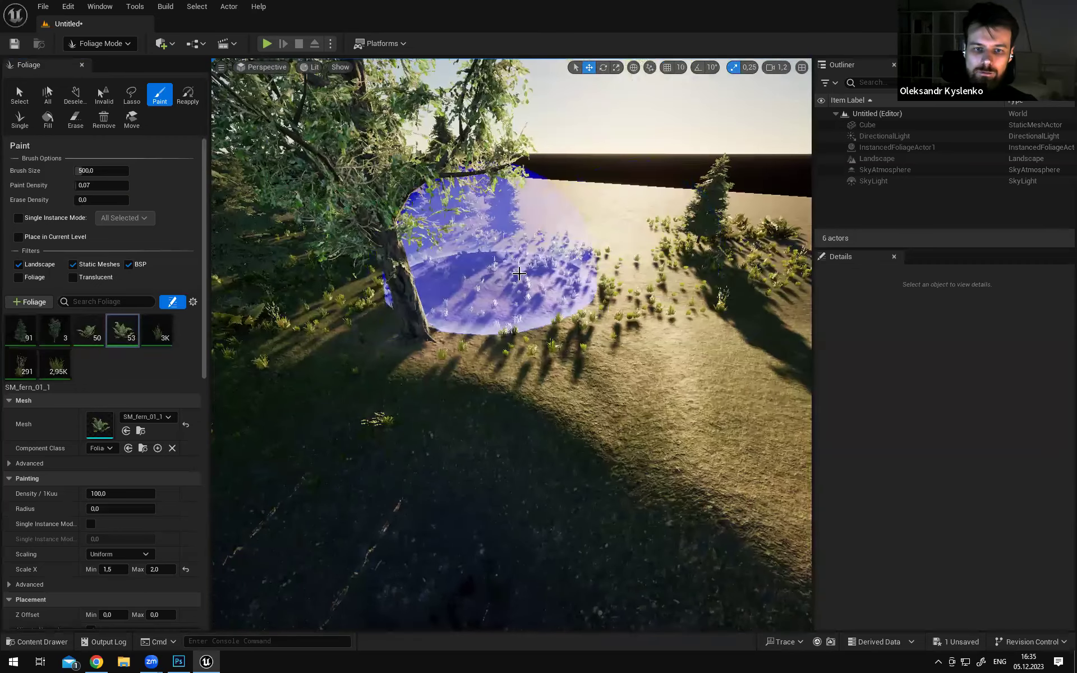
# Paint sparse ferns around the leaning poplar and along the grass strips among the firs beyond it
pyautogui.click(494, 255)
pyautogui.moveTo(493, 255)
pyautogui.mouseDown(button='right')
pyautogui.moveTo(545, 298)
pyautogui.moveTo(572, 299)
pyautogui.mouseUp(button='right')
pyautogui.moveTo(635, 283)
pyautogui.mouseDown(button='right')
pyautogui.moveTo(524, 331)
pyautogui.moveTo(662, 345)
pyautogui.moveTo(532, 283)
pyautogui.moveTo(547, 285)
pyautogui.moveTo(555, 359)
pyautogui.moveTo(538, 264)
pyautogui.moveTo(426, 272)
pyautogui.moveTo(567, 274)
pyautogui.moveTo(572, 287)
pyautogui.moveTo(594, 287)
pyautogui.mouseUp(button='right')
pyautogui.click(620, 327)
pyautogui.click(532, 284)
pyautogui.press('w')
pyautogui.click(425, 275)
pyautogui.click(577, 291)
pyautogui.click(512, 275)
pyautogui.moveTo(512, 275); pyautogui.dragTo(553, 282, button='right')
pyautogui.press('w')
pyautogui.moveTo(483, 251); pyautogui.dragTo(492, 176, button='right')
pyautogui.moveTo(493, 176); pyautogui.dragTo(576, 181)
pyautogui.moveTo(576, 181)
pyautogui.mouseDown(button='right')
pyautogui.moveTo(467, 135)
pyautogui.moveTo(532, 133)
pyautogui.moveTo(572, 106)
pyautogui.mouseUp(button='right')
pyautogui.click(416, 135)
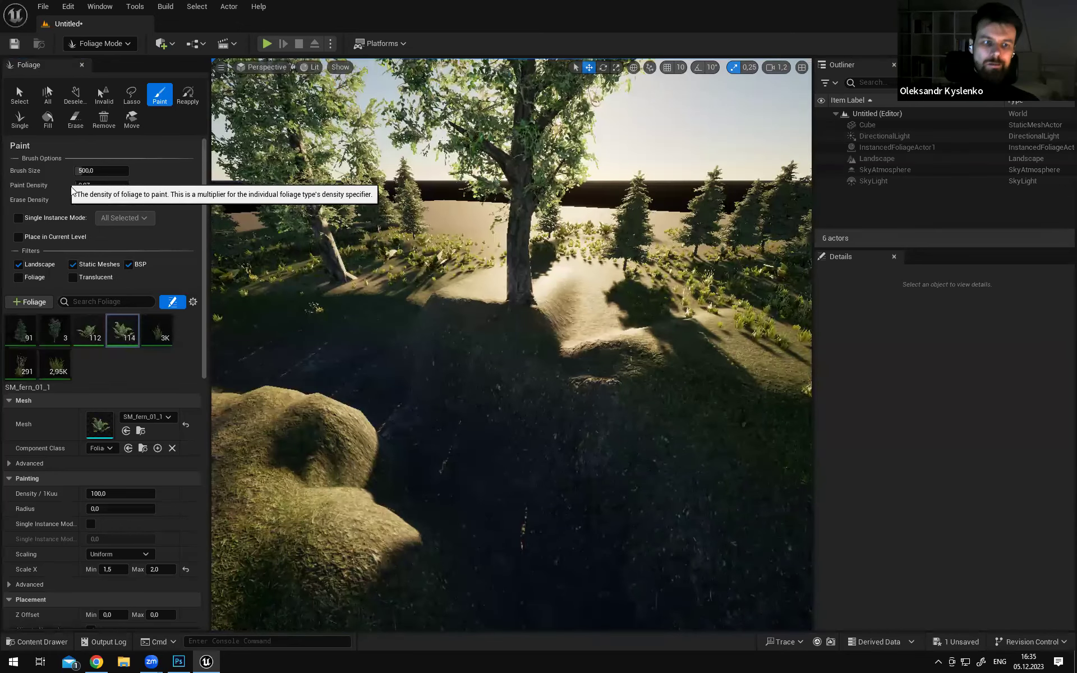
# Set the paint density to 0.1 and stamp a trial patch of ferns on the open bare ground
pyautogui.moveTo(624, 228); pyautogui.dragTo(625, 185, button='right')
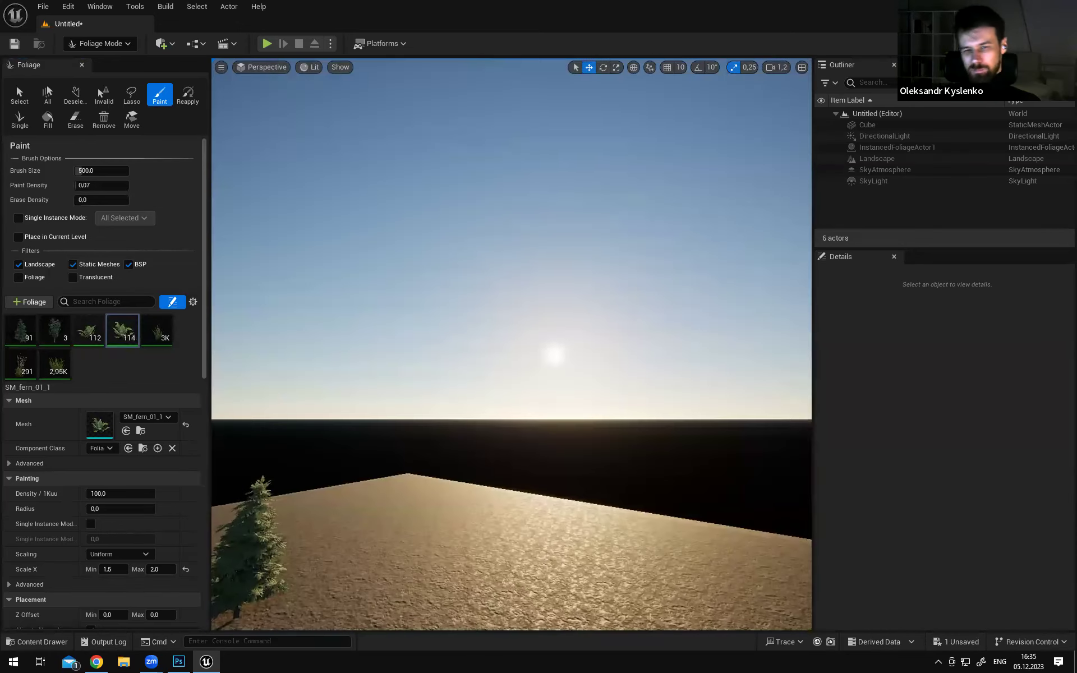
pyautogui.moveTo(512, 336); pyautogui.dragTo(432, 443, button='right')
pyautogui.moveTo(577, 280); pyautogui.dragTo(619, 298, button='right')
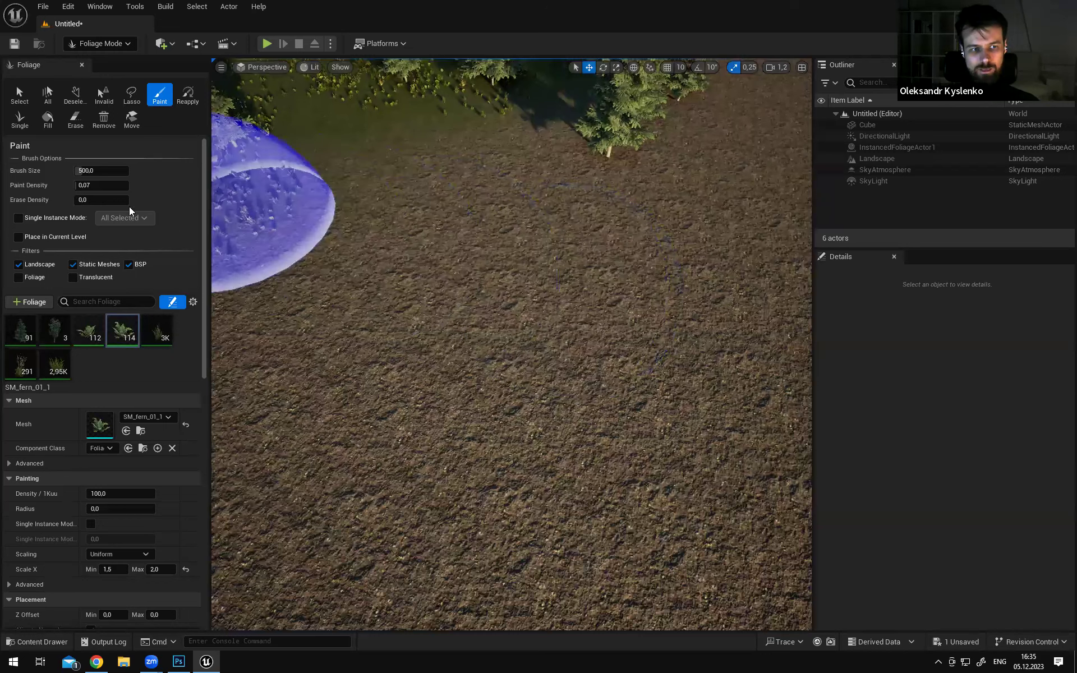
pyautogui.click(100, 185)
pyautogui.write('0,1')
pyautogui.press('Return')
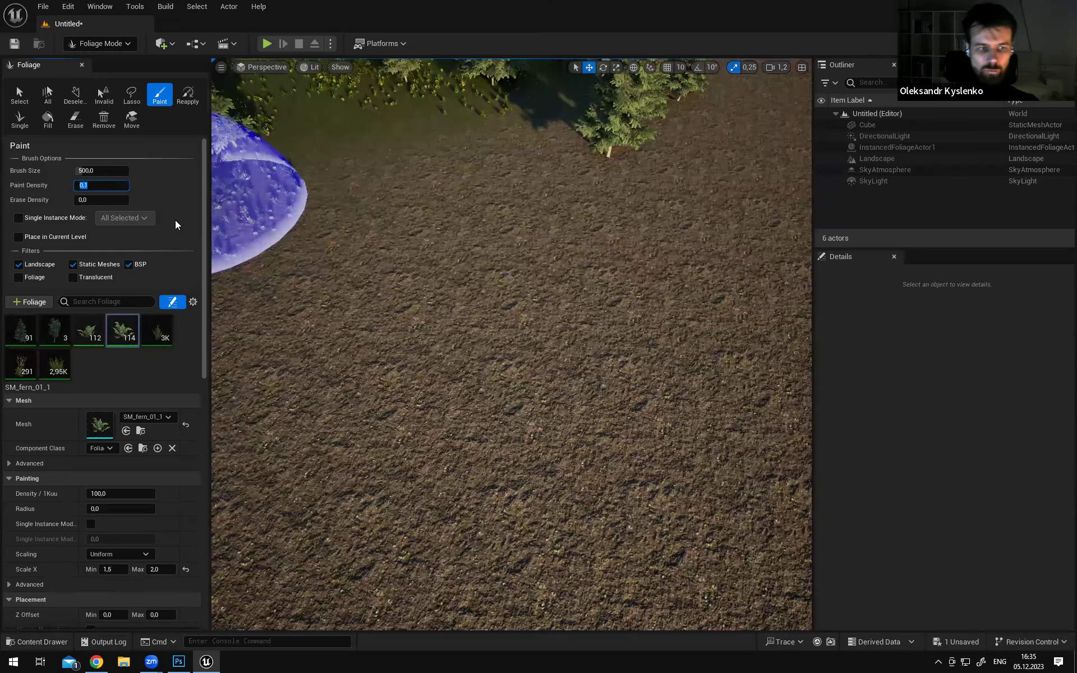
pyautogui.moveTo(531, 300); pyautogui.dragTo(548, 314, button='right')
pyautogui.click(548, 314)
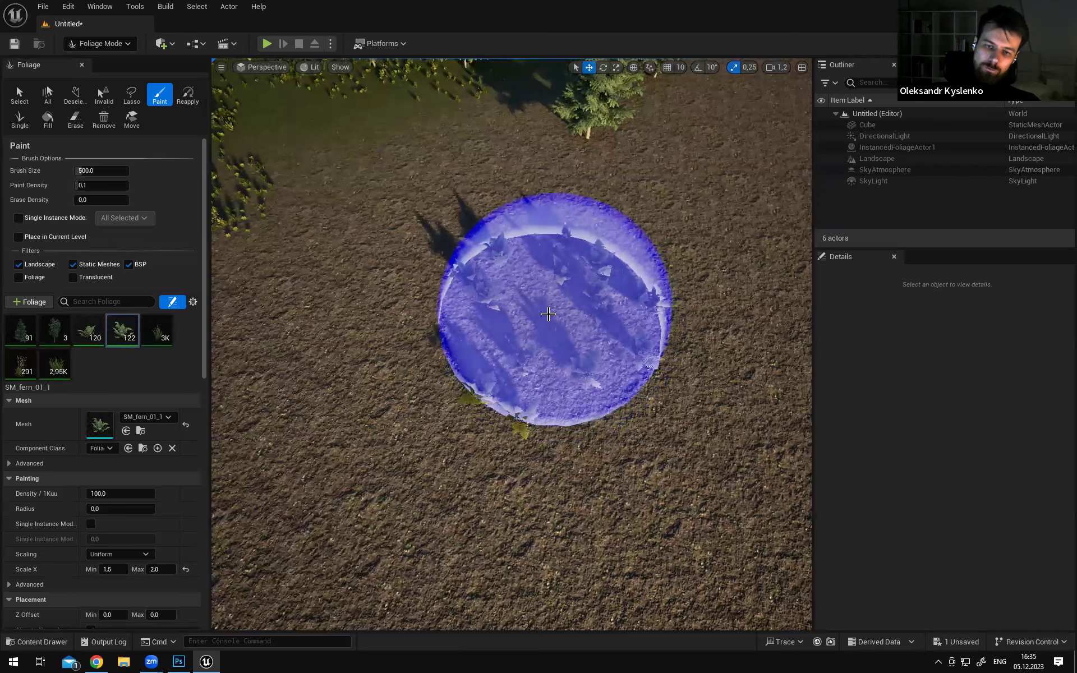
pyautogui.moveTo(548, 314)
pyautogui.mouseDown(button='right')
pyautogui.moveTo(544, 322)
pyautogui.moveTo(534, 301)
pyautogui.mouseUp(button='right')
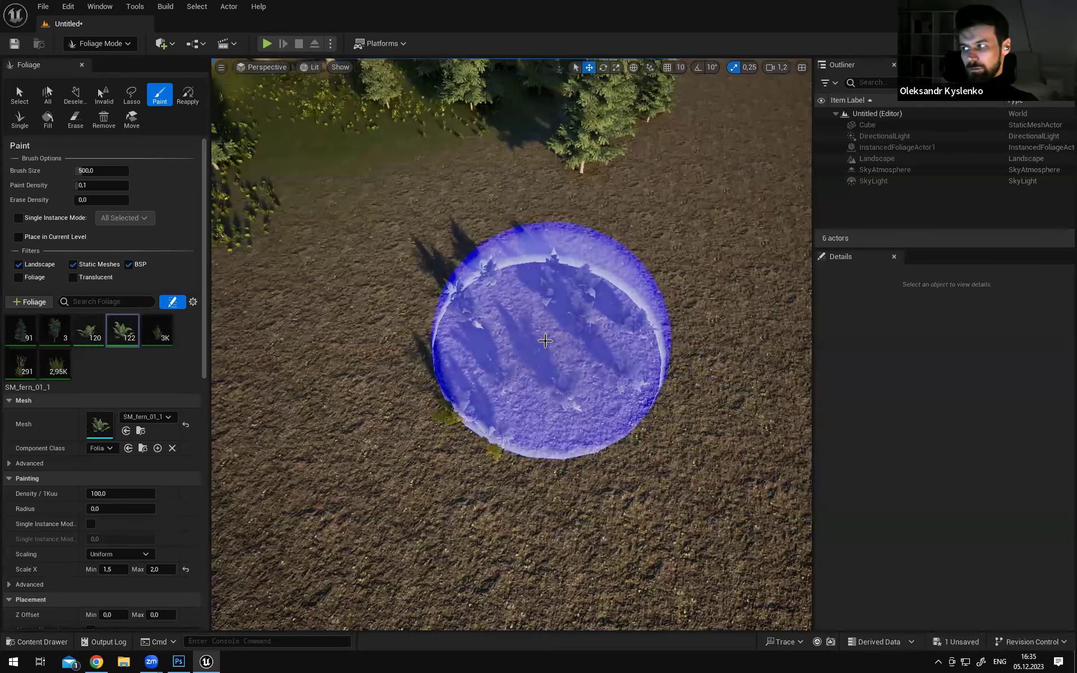
# Try extra fern strokes beside the trial patch and undo that foliage edit
pyautogui.moveTo(554, 333)
pyautogui.mouseDown(button='right')
pyautogui.moveTo(584, 322)
pyautogui.moveTo(560, 339)
pyautogui.moveTo(568, 333)
pyautogui.moveTo(431, 313)
pyautogui.moveTo(463, 315)
pyautogui.mouseUp(button='right')
pyautogui.moveTo(654, 366); pyautogui.dragTo(654, 366, button='right')
pyautogui.moveTo(654, 366); pyautogui.dragTo(601, 342)
pyautogui.moveTo(601, 342); pyautogui.dragTo(602, 341, button='right')
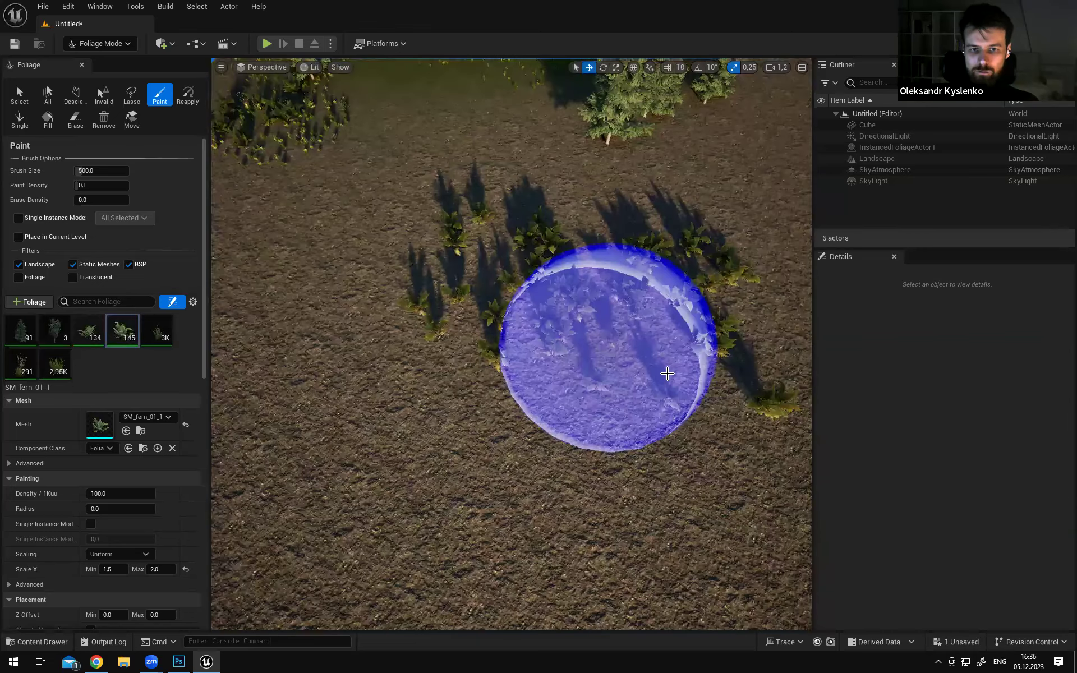
pyautogui.hotkey('ctrl', 'z')
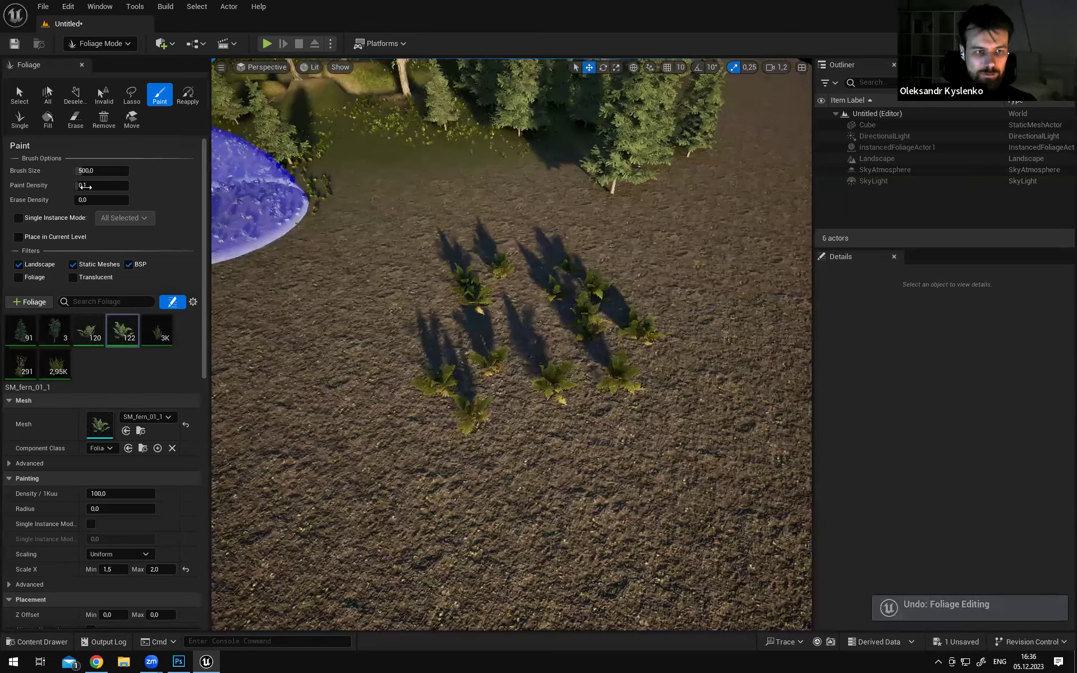
# Raise the paint density to 0.3 and paint denser trial ferns over the same bare-ground patch
pyautogui.click(85, 187)
pyautogui.write('0,2')
pyautogui.press('Return')
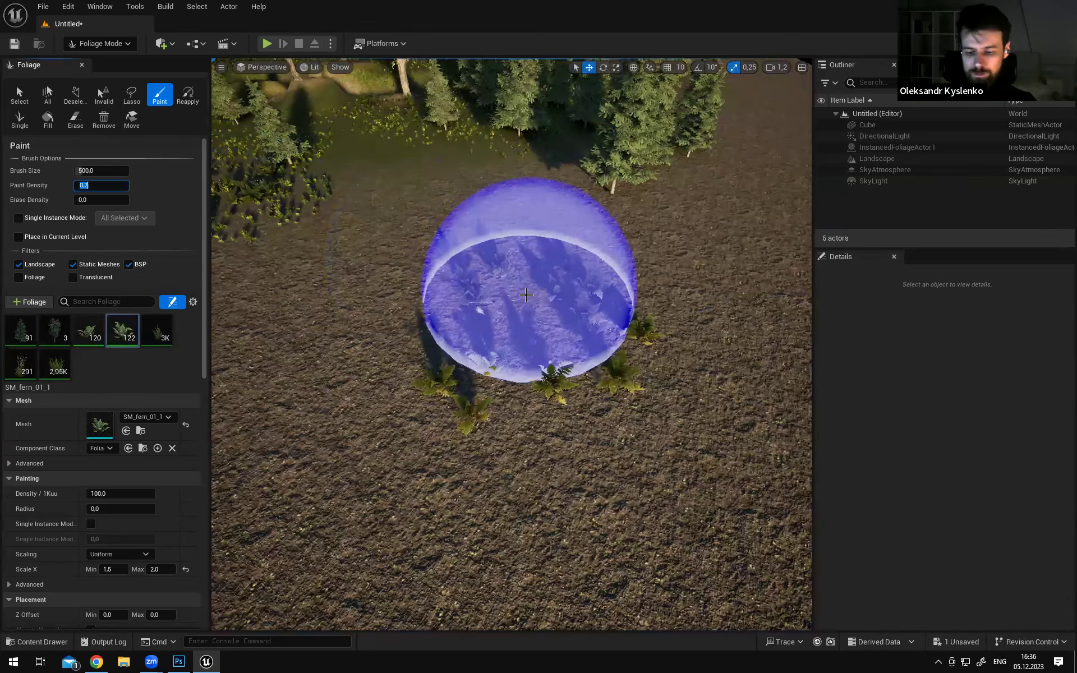
pyautogui.write('0,3')
pyautogui.press('Return')
pyautogui.moveTo(523, 328); pyautogui.dragTo(553, 337)
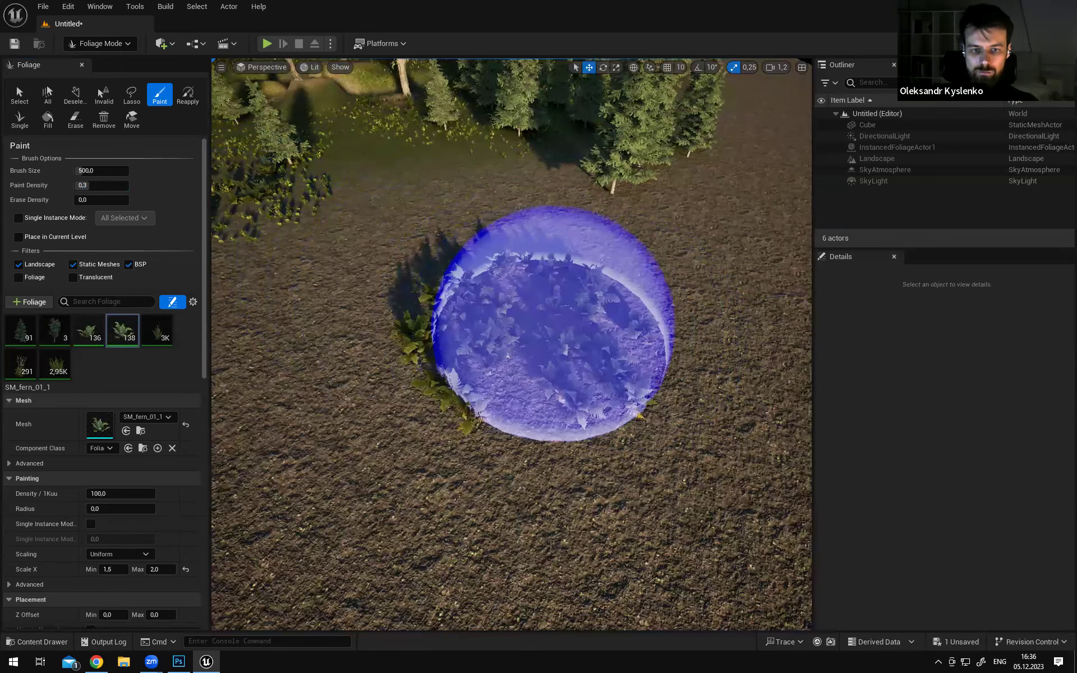
# Erase the trial ferns from the bare ground and set the paint density to 0.1
pyautogui.press('w')
pyautogui.moveTo(569, 325); pyautogui.dragTo(594, 332, button='right')
pyautogui.press('s')
pyautogui.keyDown('shift'); pyautogui.moveTo(561, 323); pyautogui.dragTo(630, 334); pyautogui.keyUp('shift')
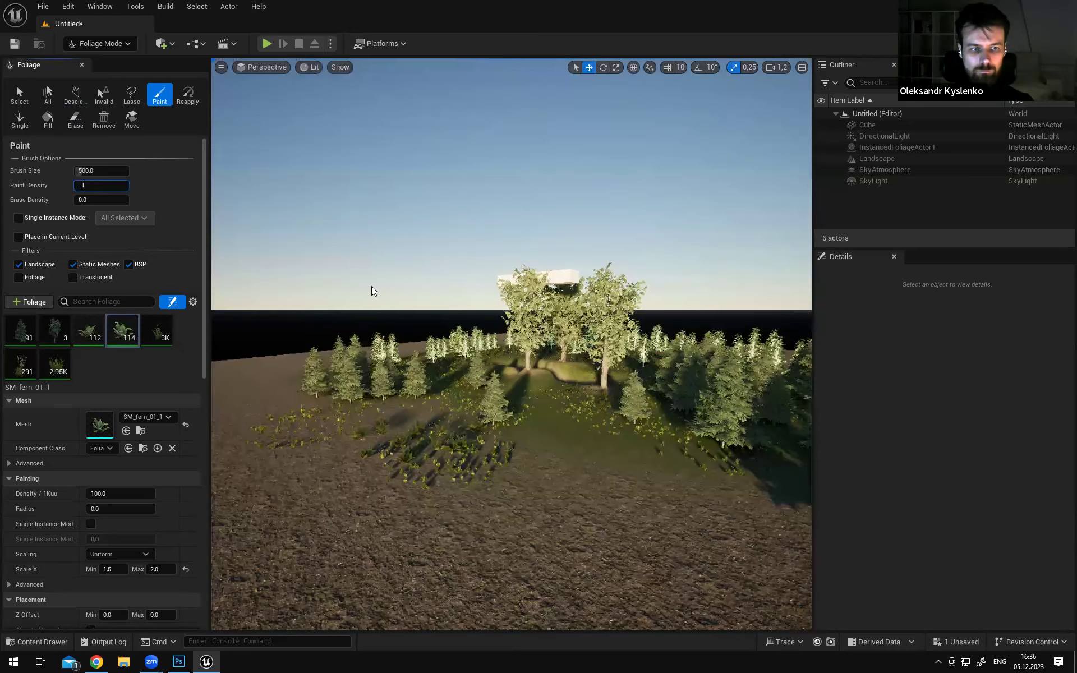
# Play the level full screen from inside the canyon, run the character along the path to inspect the vegetation, and stop the preview
pyautogui.moveTo(373, 291)
pyautogui.mouseDown(button='right')
pyautogui.moveTo(476, 290)
pyautogui.moveTo(390, 289)
pyautogui.moveTo(419, 216)
pyautogui.mouseUp(button='right')
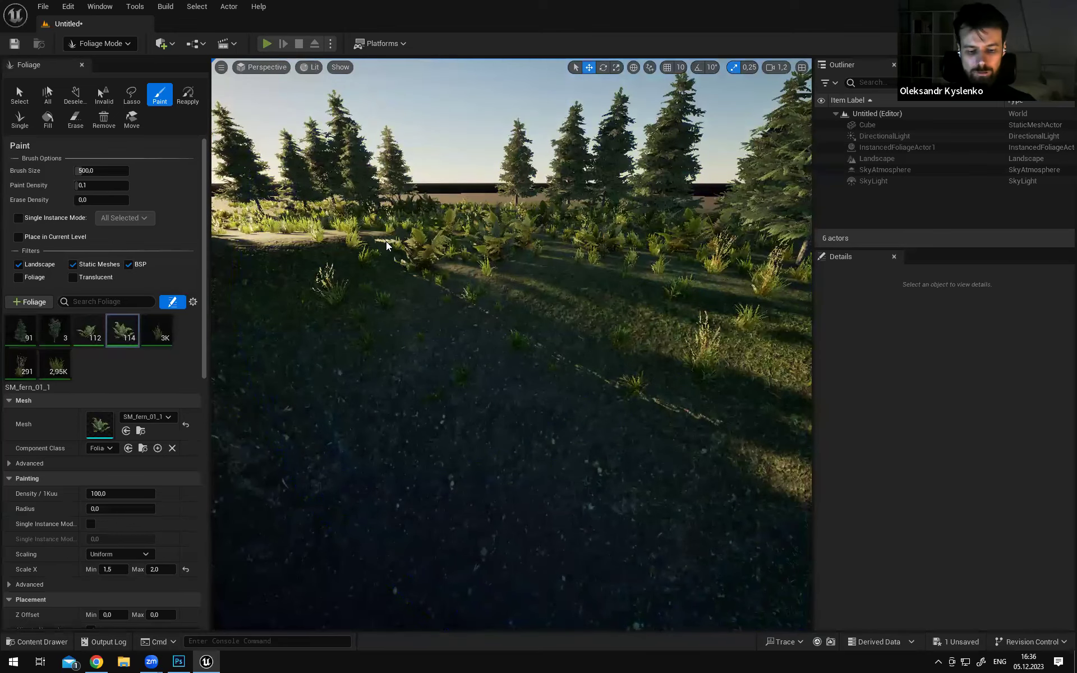
pyautogui.click(267, 43)
pyautogui.press('F11')
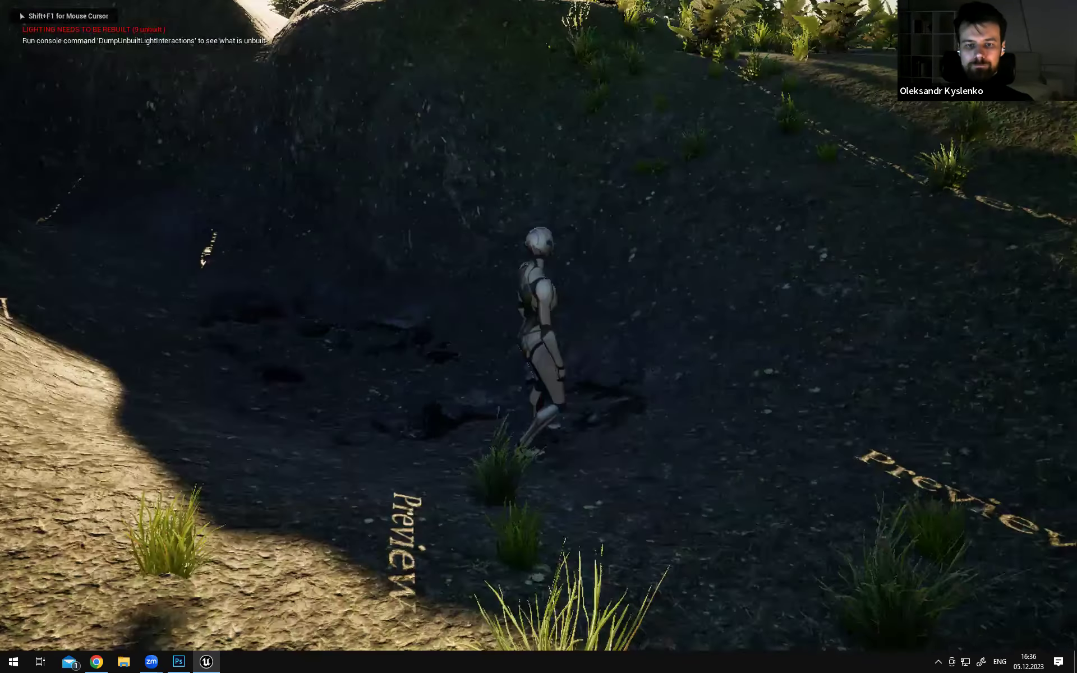
pyautogui.press('w')
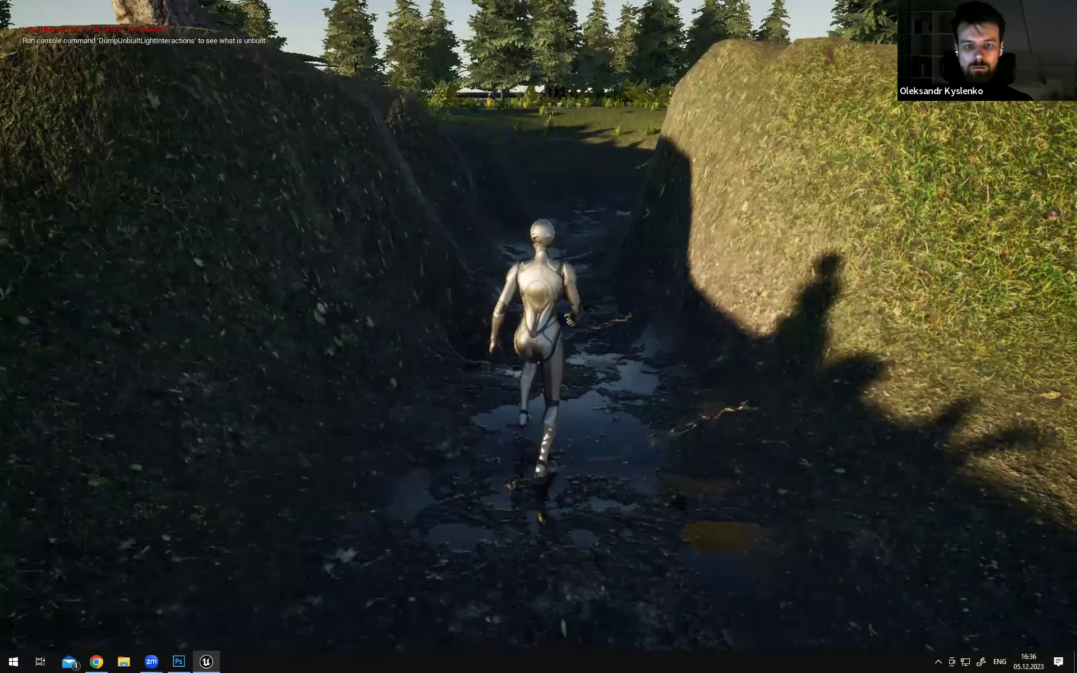
pyautogui.press('Escape')
pyautogui.moveTo(511, 344)
pyautogui.mouseDown(button='right')
pyautogui.moveTo(511, 325)
pyautogui.moveTo(538, 449)
pyautogui.moveTo(527, 432)
pyautogui.moveTo(538, 382)
pyautogui.moveTo(510, 348)
pyautogui.moveTo(510, 358)
pyautogui.mouseUp(button='right')
pyautogui.press('s')
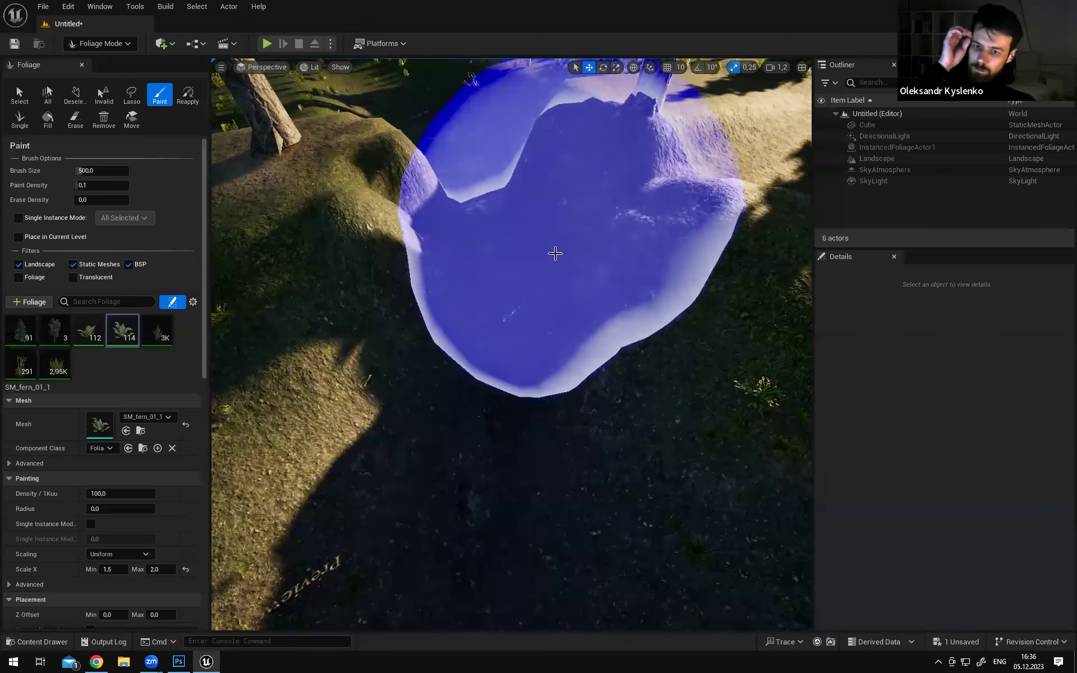
# Leave foliage painting and switch the level editor to Selection mode
pyautogui.moveTo(543, 351); pyautogui.dragTo(513, 320, button='right')
pyautogui.moveTo(540, 235)
pyautogui.mouseDown(button='right')
pyautogui.moveTo(540, 186)
pyautogui.moveTo(551, 264)
pyautogui.mouseUp(button='right')
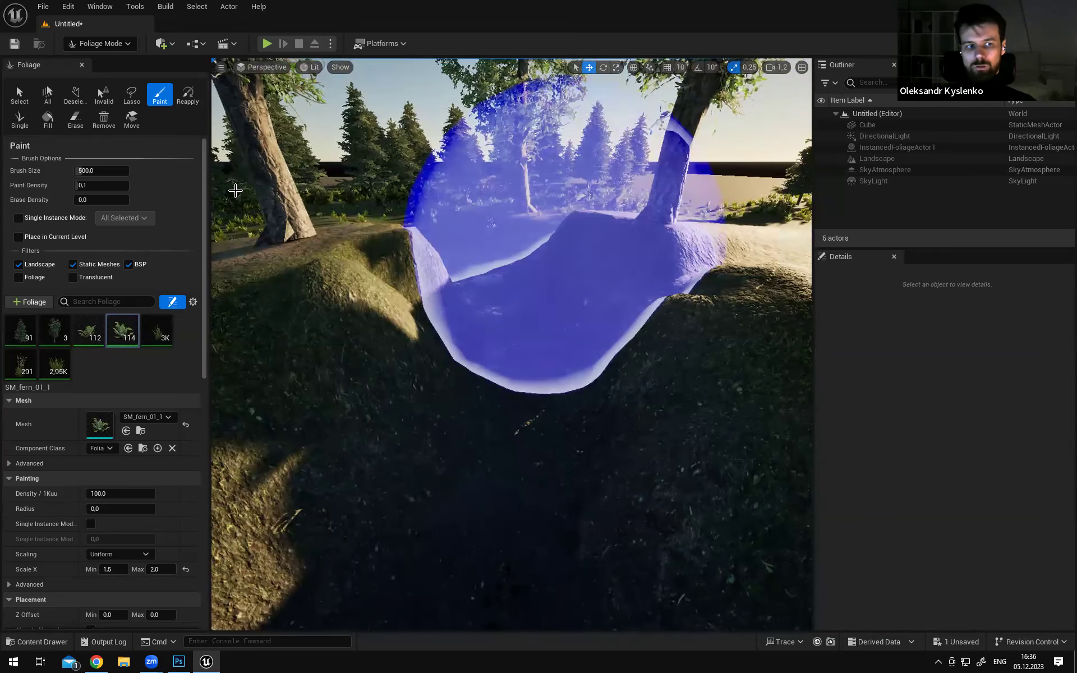
pyautogui.moveTo(533, 325); pyautogui.dragTo(524, 312, button='right')
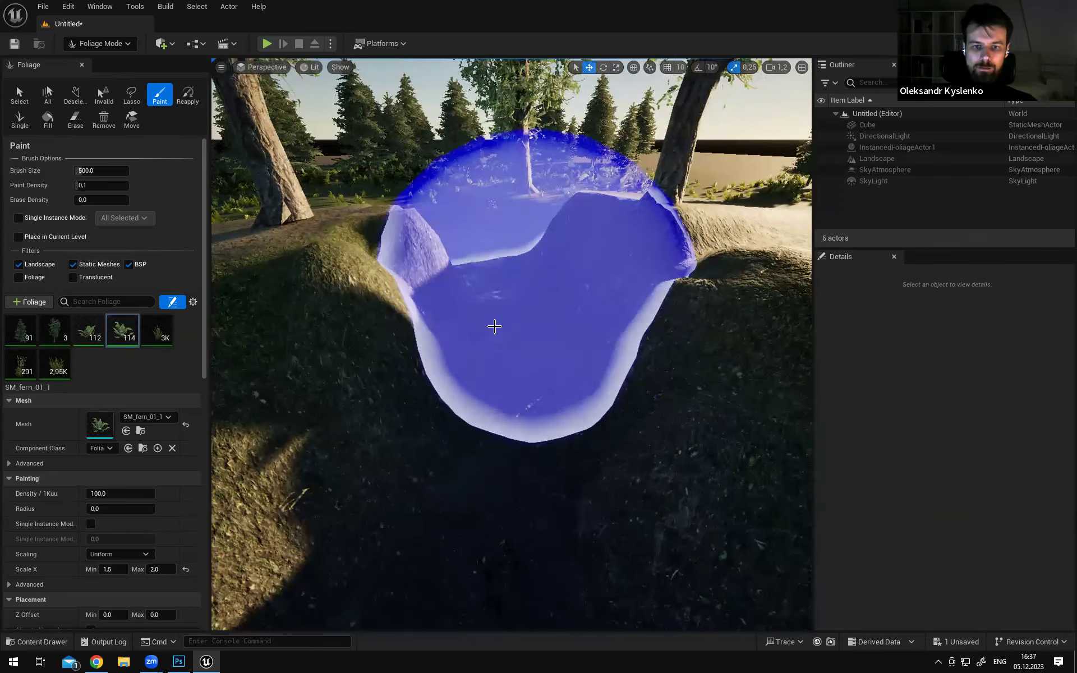
pyautogui.click(91, 47)
pyautogui.click(106, 62)
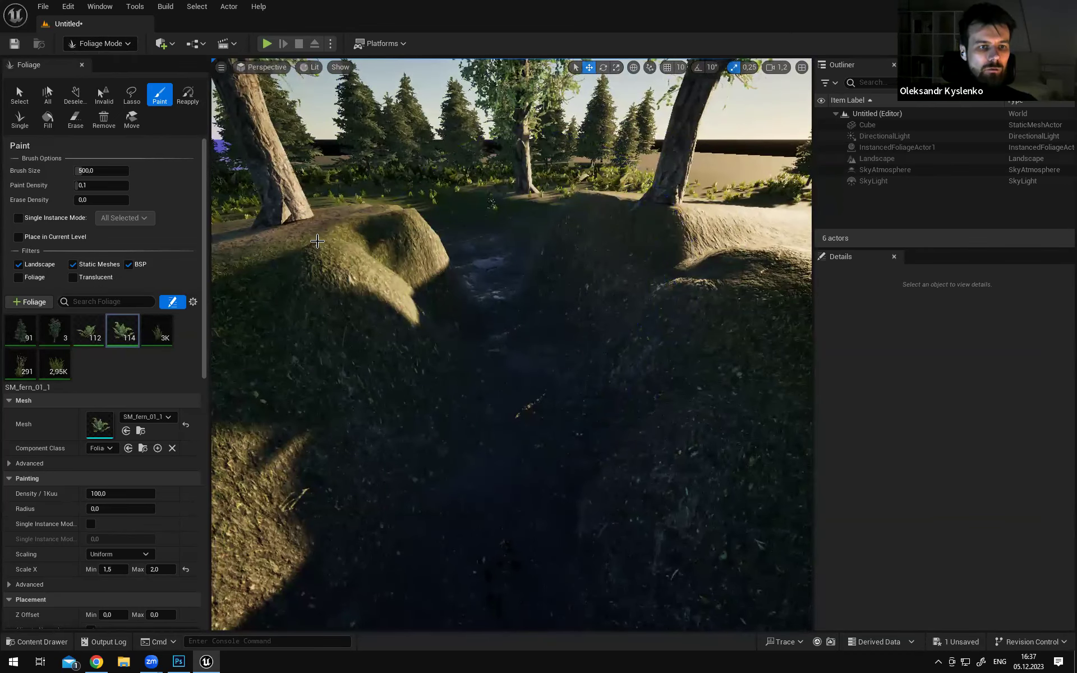
pyautogui.hotkey('shift', '1')
# Collapse the Foliage folder in the project content and expand the Rocks folder under Environment_Set/Environment
pyautogui.click(39, 642)
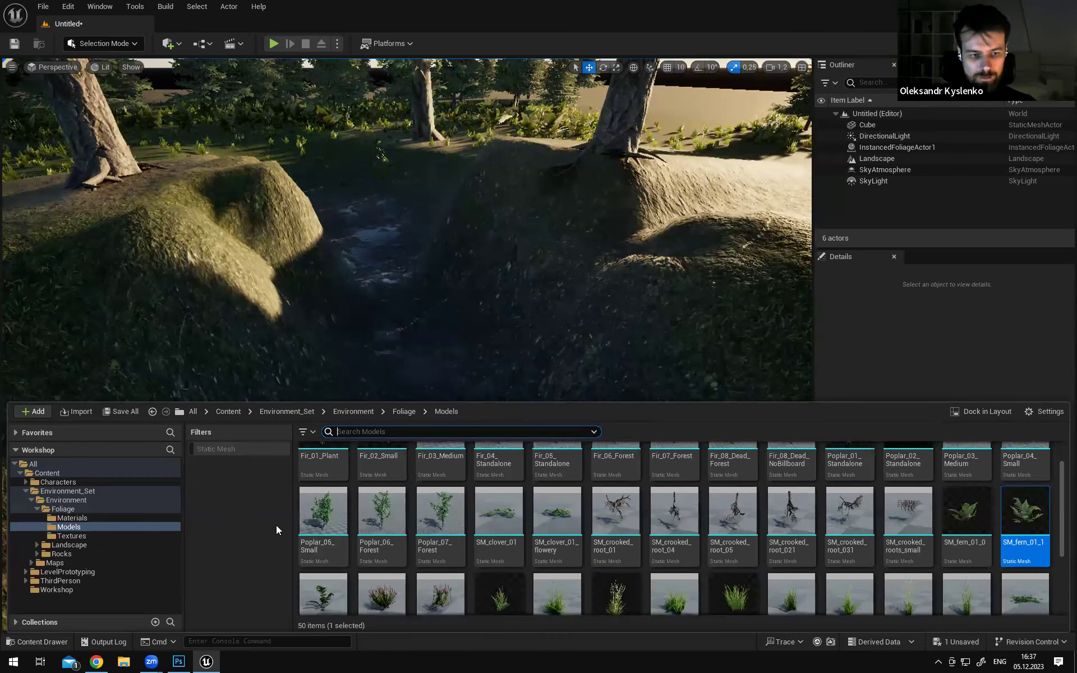
pyautogui.click(37, 508)
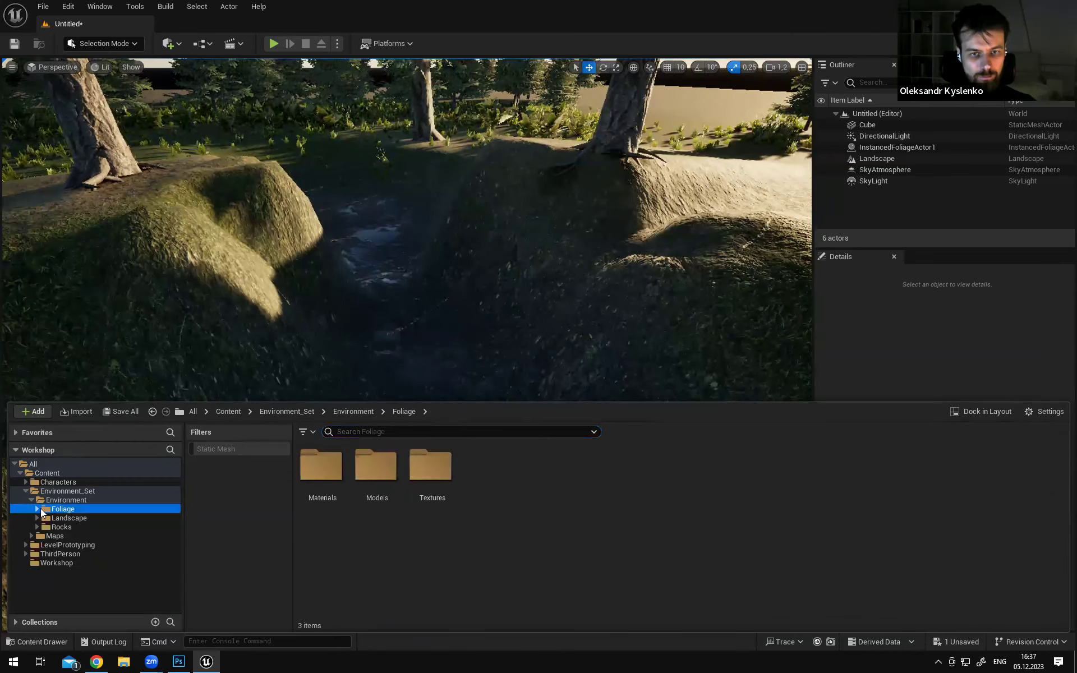
pyautogui.moveTo(550, 258); pyautogui.dragTo(611, 238, button='right')
pyautogui.click(57, 638)
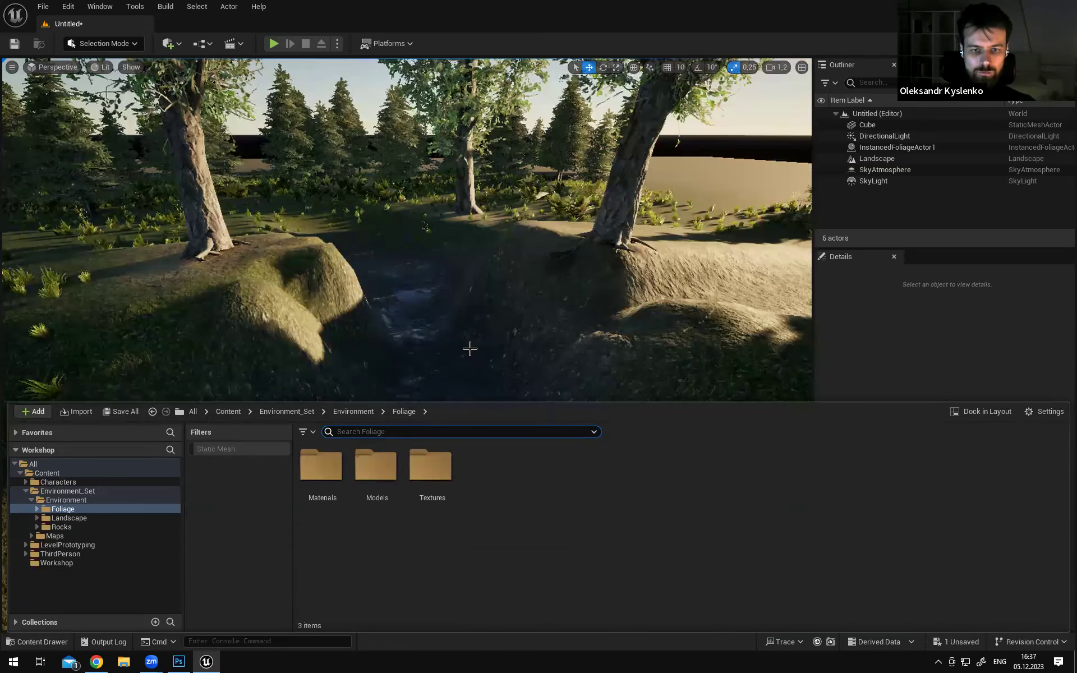
pyautogui.click(48, 528)
pyautogui.click(37, 527)
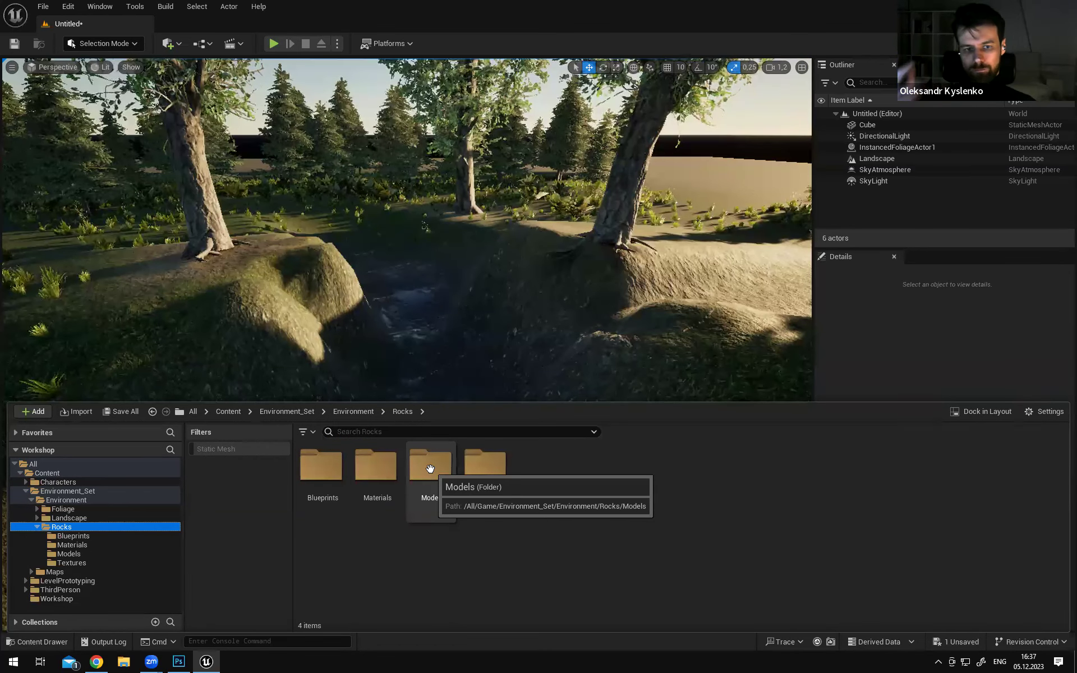
# Play-test the level by running the character around the ravine between the mounds, and end the play session
pyautogui.click(273, 44)
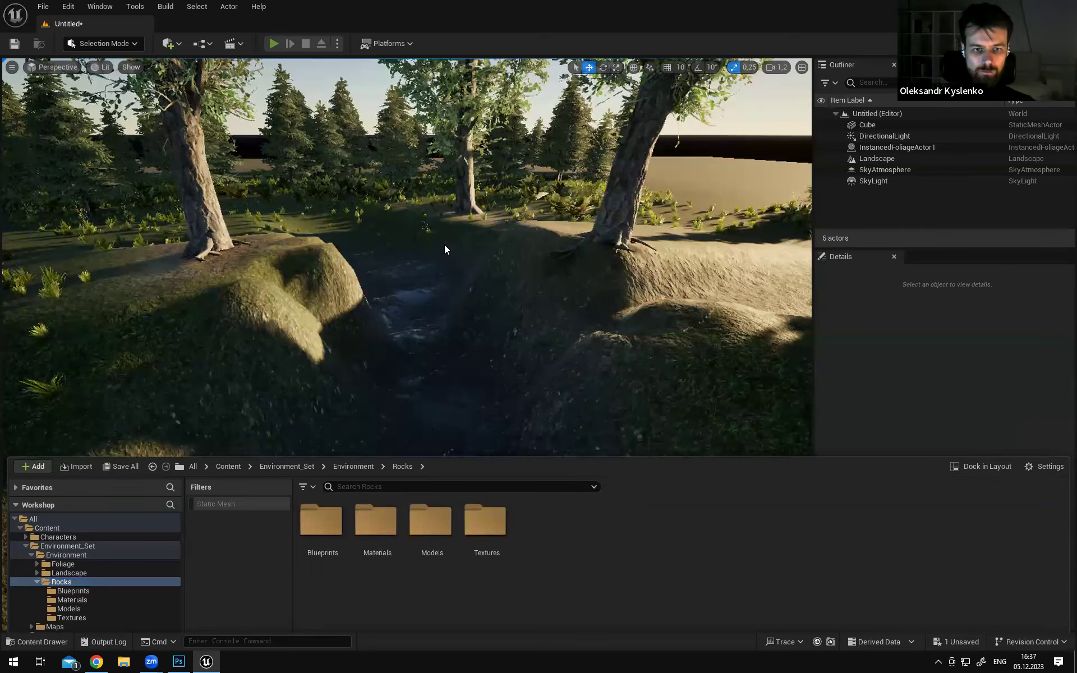
pyautogui.press('w')
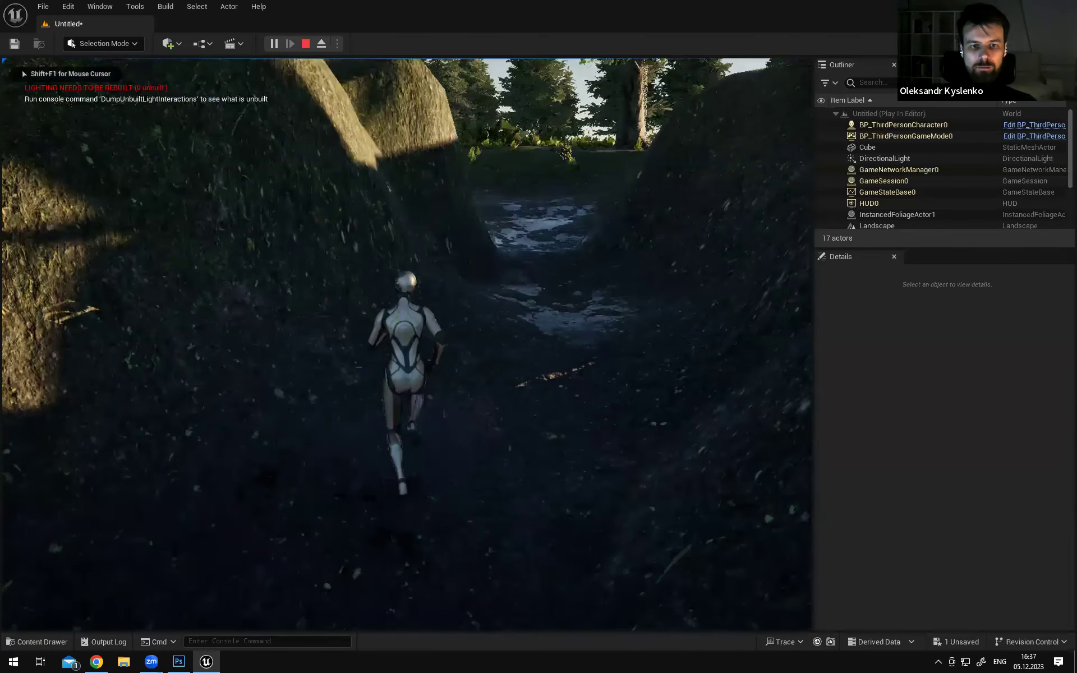
pyautogui.press('w')
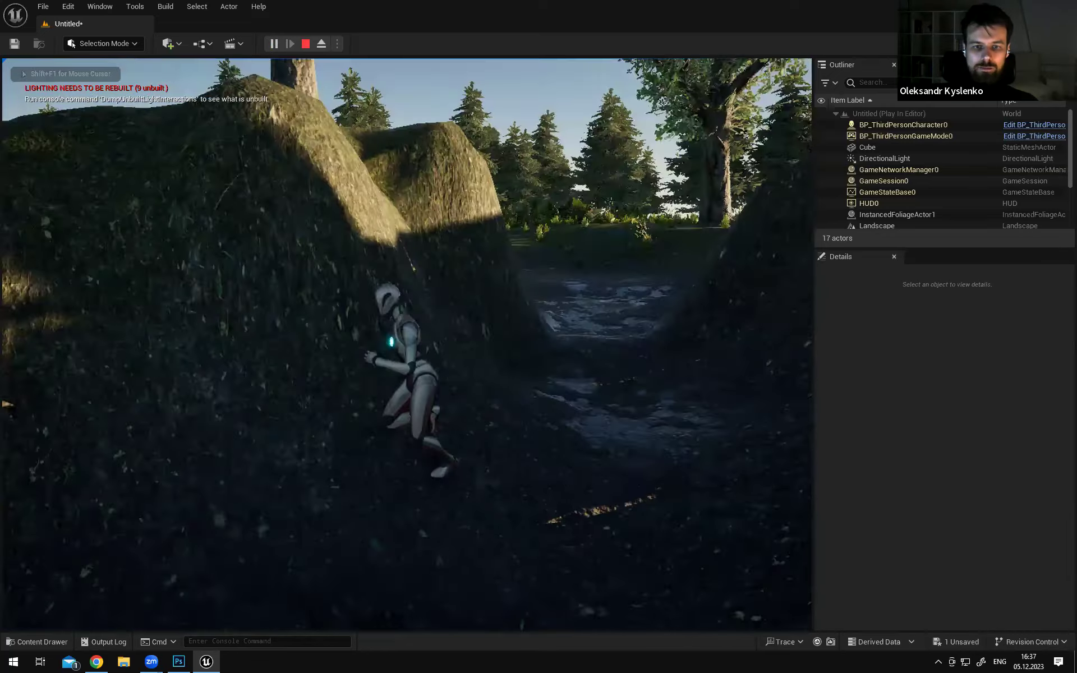
pyautogui.press('w')
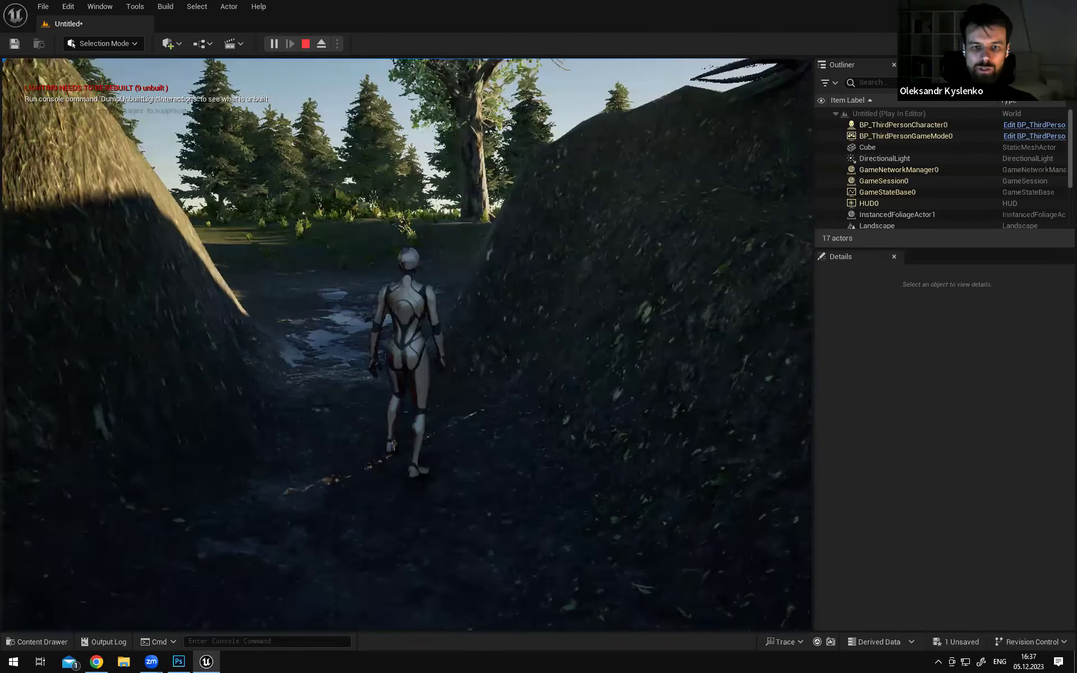
pyautogui.press('s')
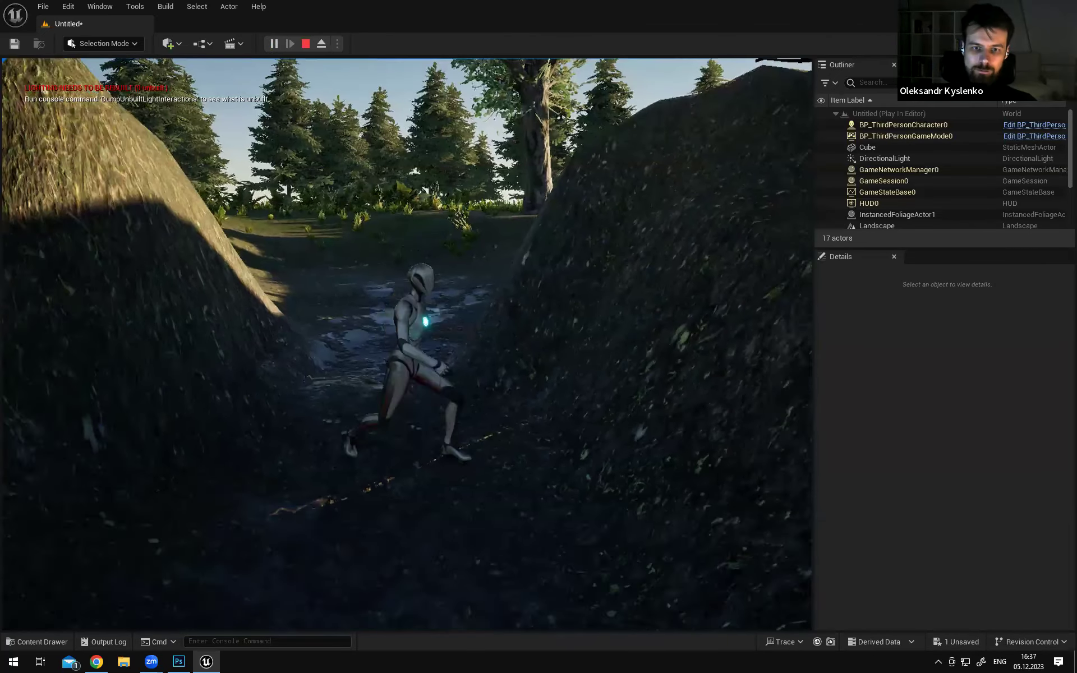
pyautogui.press('a')
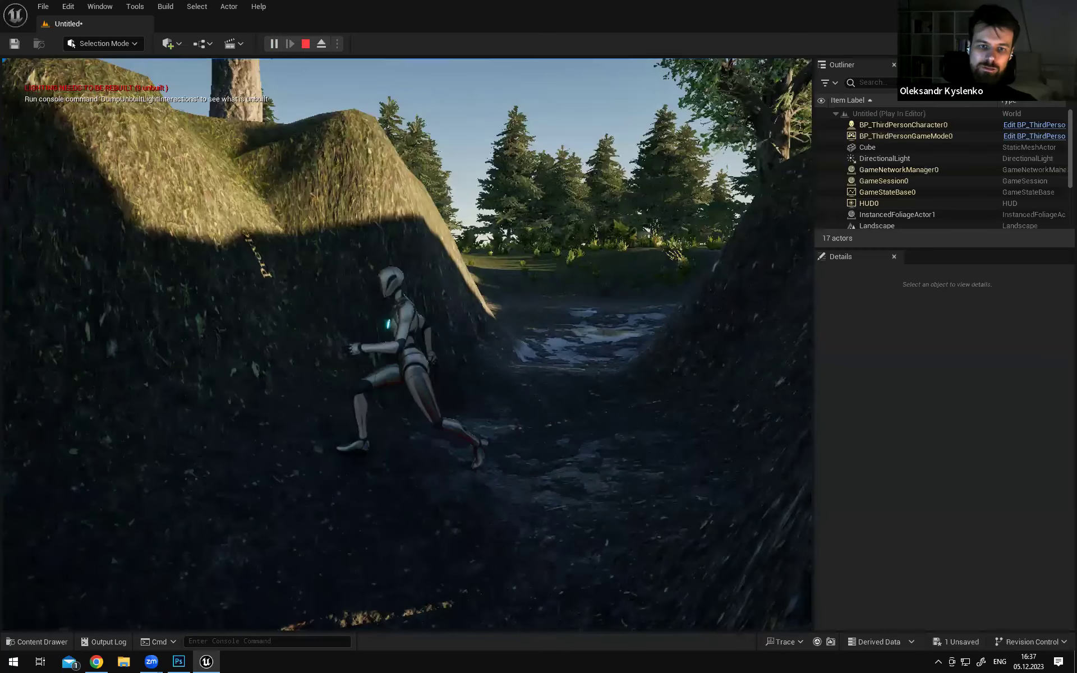
pyautogui.press('s')
pyautogui.press('s')
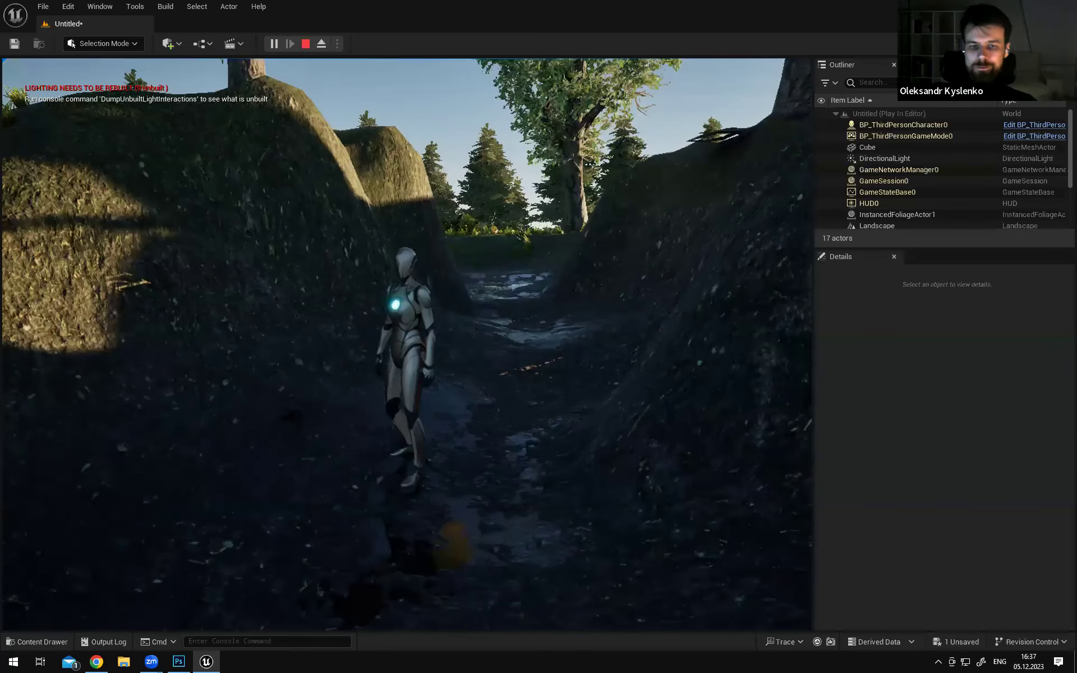
pyautogui.press('w')
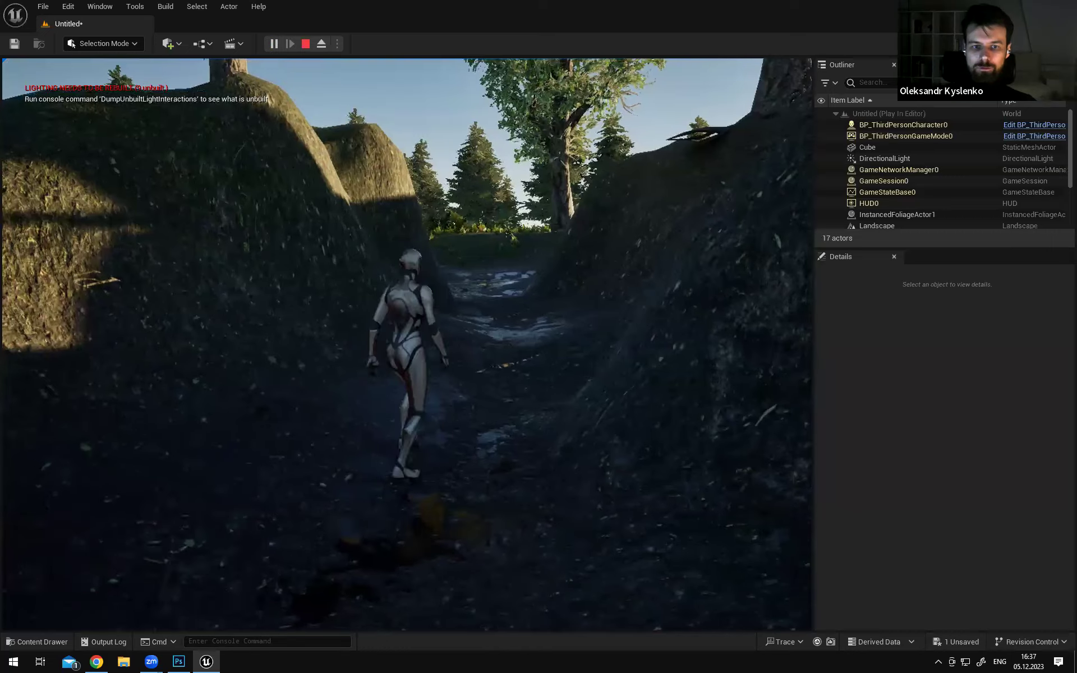
pyautogui.press('w')
pyautogui.press('s')
pyautogui.press('a')
pyautogui.press('w')
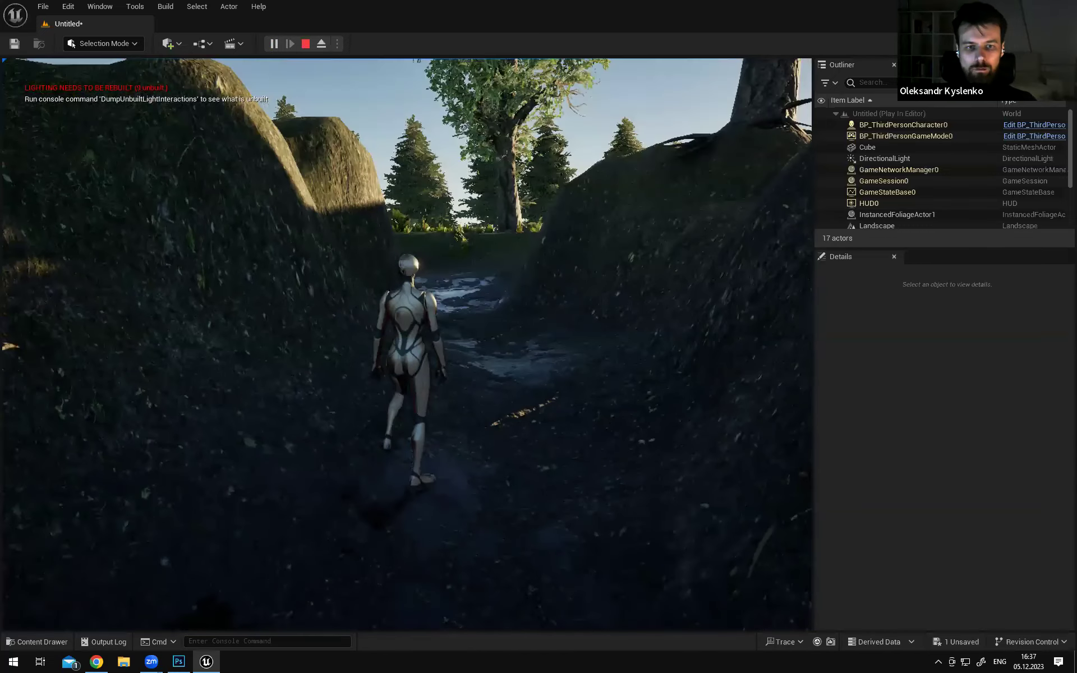
pyautogui.press('F11')
pyautogui.press('F11')
pyautogui.click(407, 344)
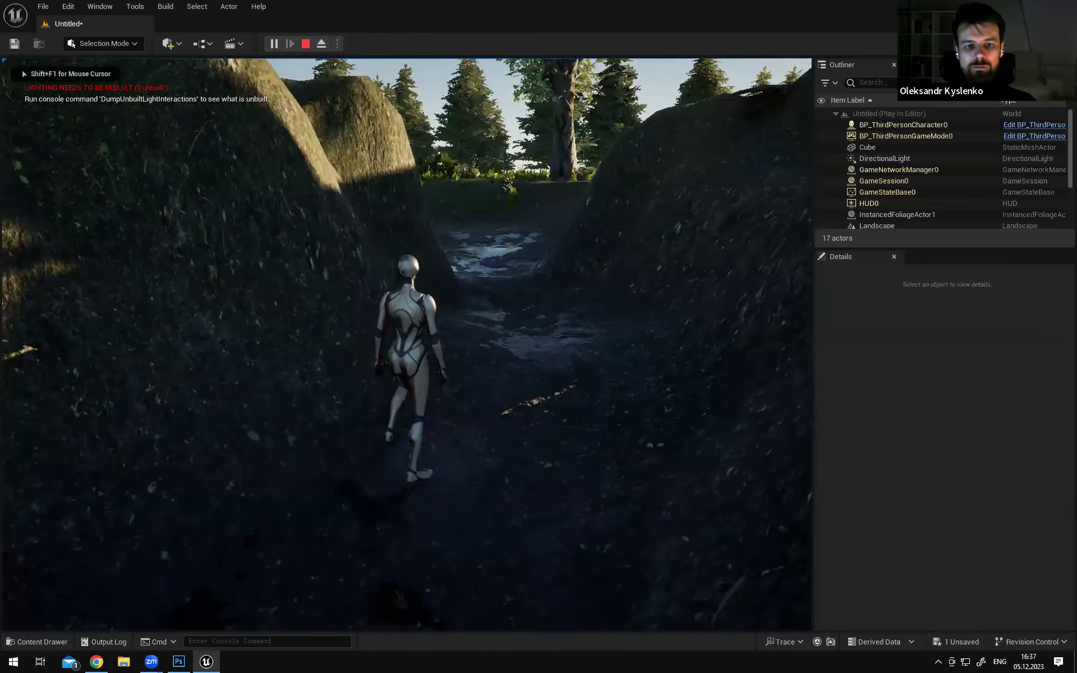
pyautogui.press('Escape')
# Inspect the dark ravine floor in the fullscreen viewport and return to the normal editor layout
pyautogui.press('w')
pyautogui.moveTo(437, 274); pyautogui.dragTo(490, 317, button='right')
pyautogui.press('F11')
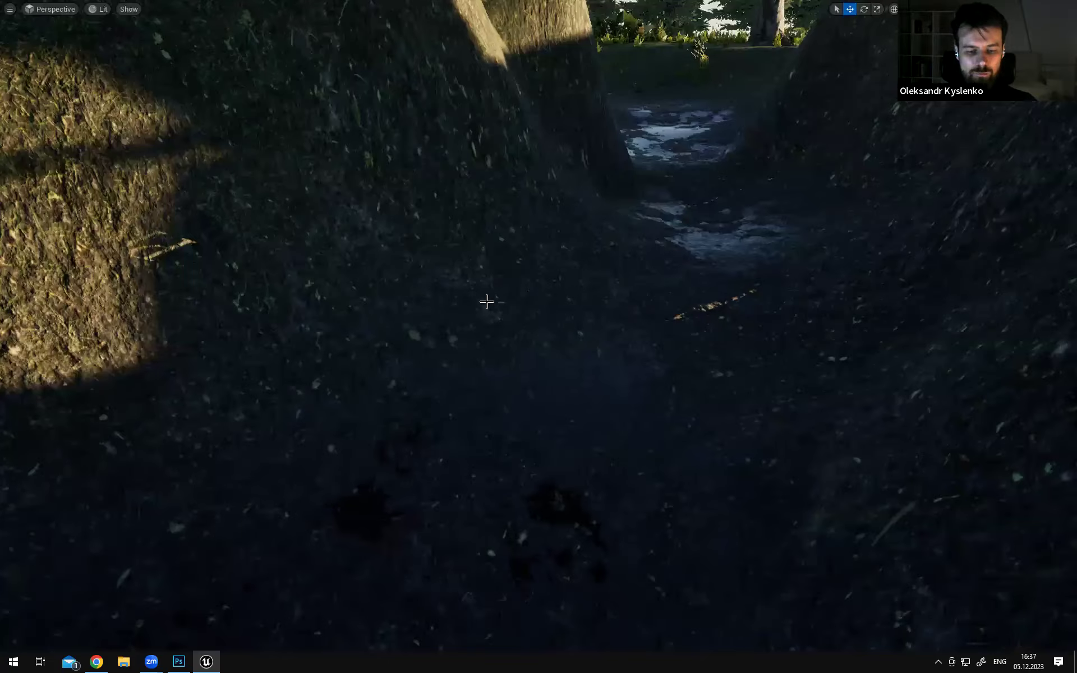
pyautogui.press('F11')
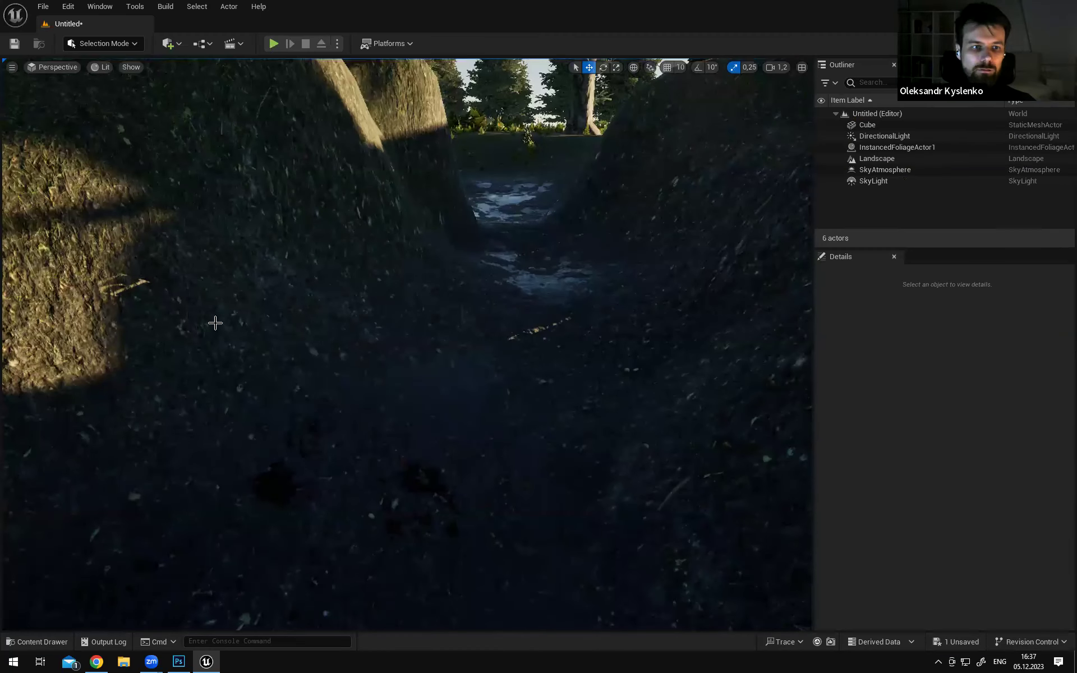
# Open the Models folder inside Rocks to list the rock static meshes beside the ravine view
pyautogui.click(33, 639)
pyautogui.moveTo(426, 304); pyautogui.dragTo(406, 257, button='right')
pyautogui.click(55, 641)
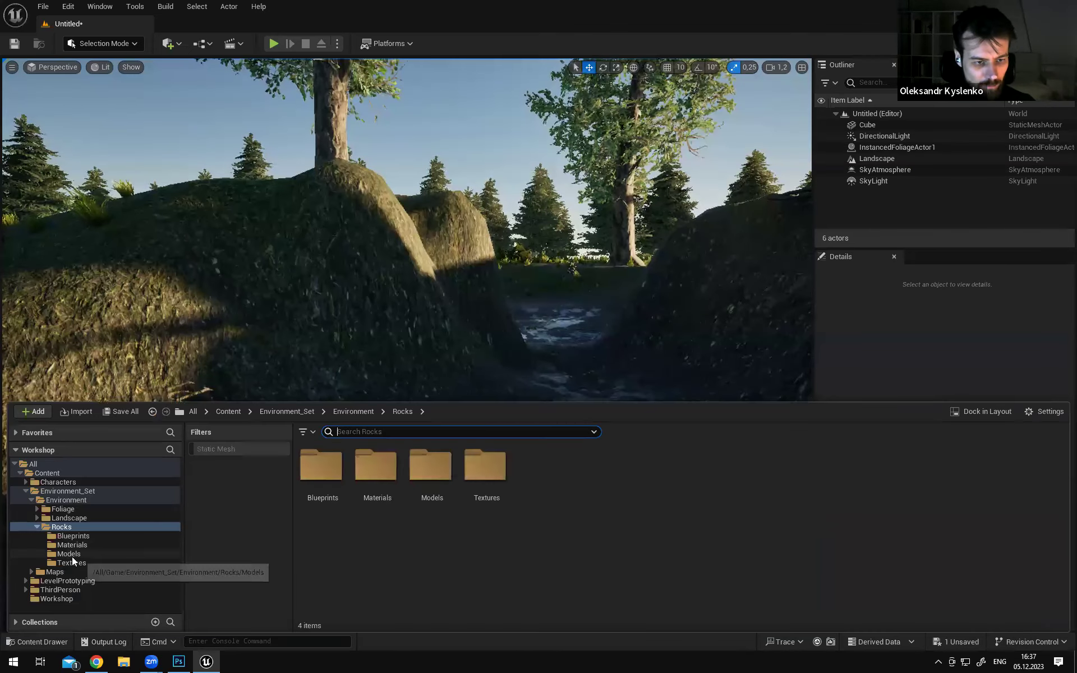
pyautogui.click(57, 527)
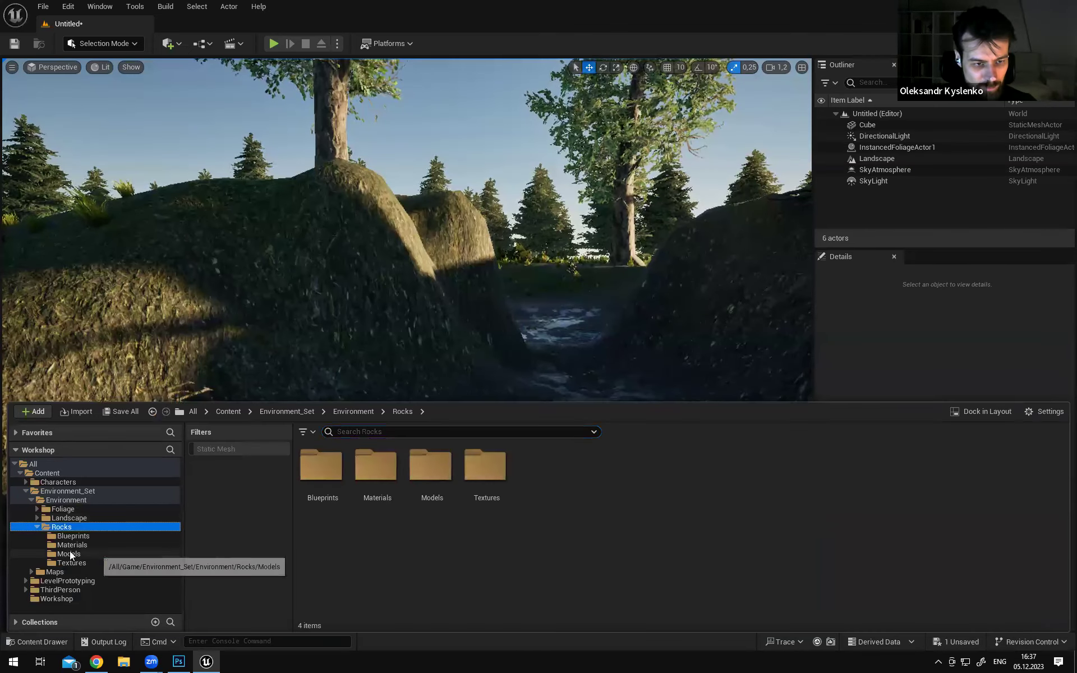
pyautogui.click(81, 553)
pyautogui.moveTo(609, 307); pyautogui.dragTo(673, 321, button='right')
pyautogui.press('w')
pyautogui.click(40, 642)
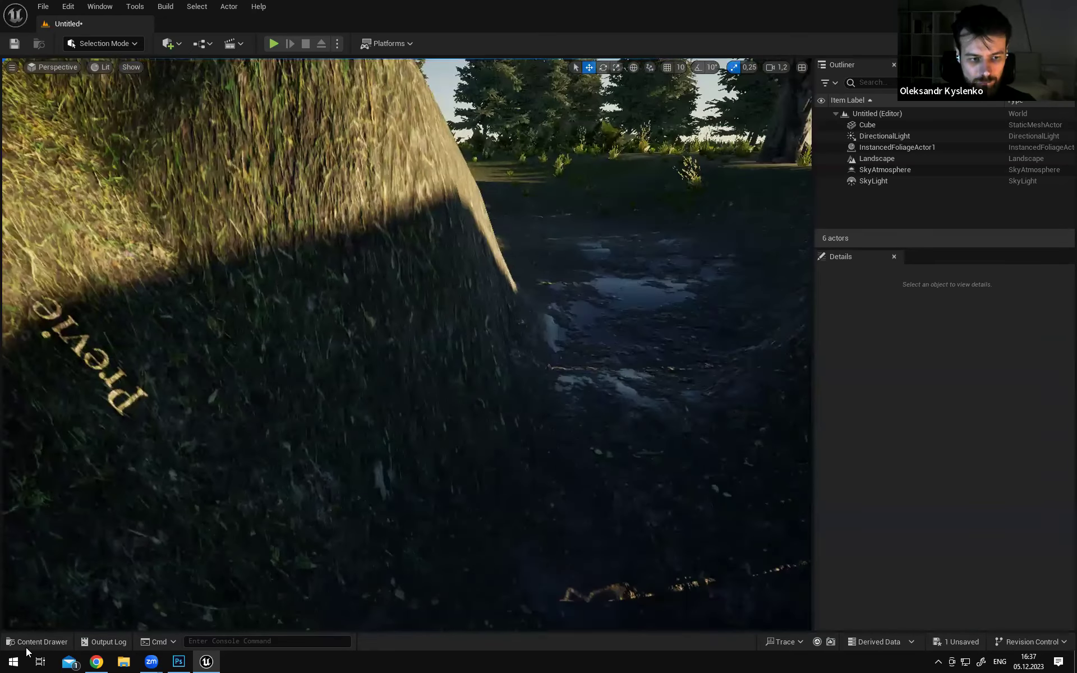
pyautogui.click(26, 646)
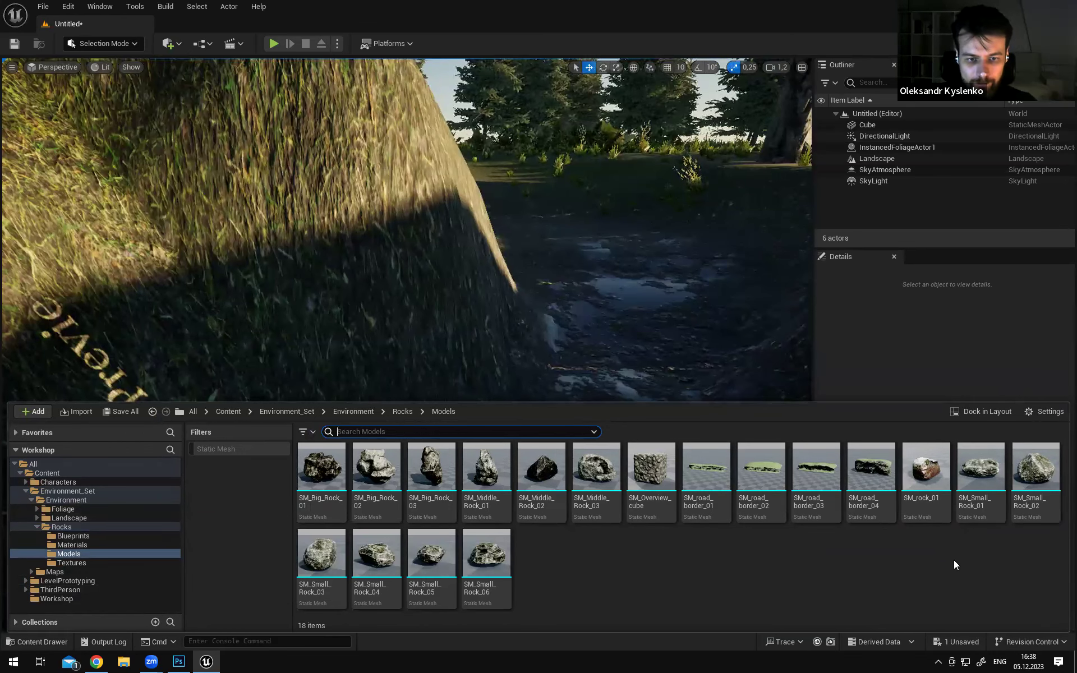
# Try placing the SM_Small_Rock_01 mesh on the mound's slope and delete it again
pyautogui.moveTo(980, 470); pyautogui.dragTo(427, 265)
pyautogui.press('Delete')
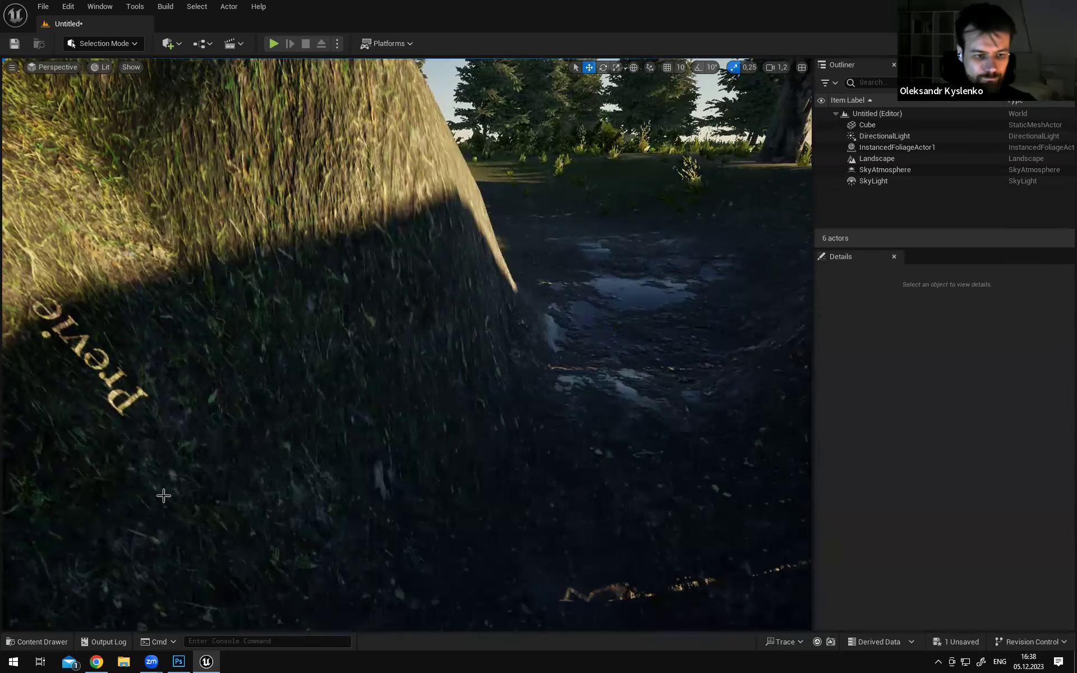
pyautogui.click(41, 642)
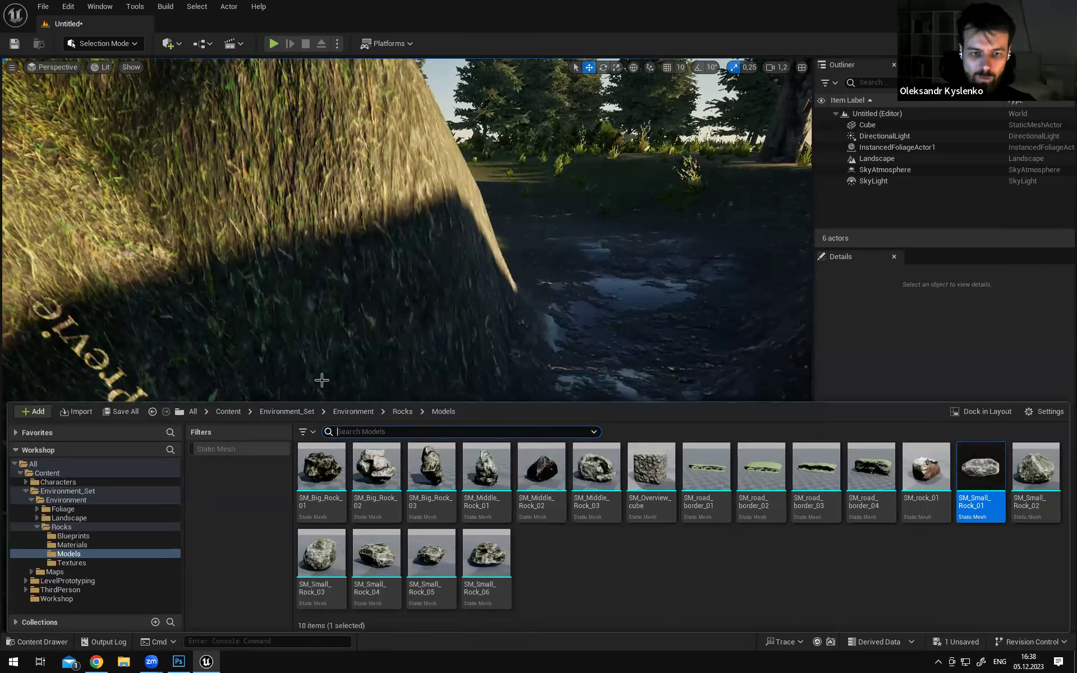
pyautogui.click(37, 642)
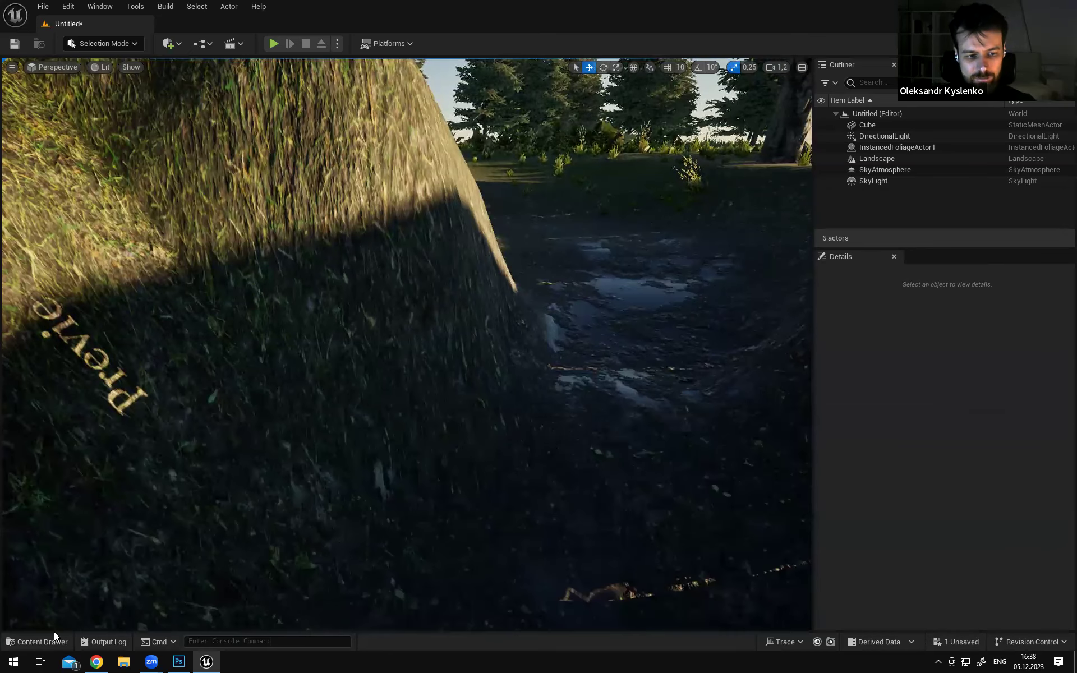
pyautogui.click(37, 642)
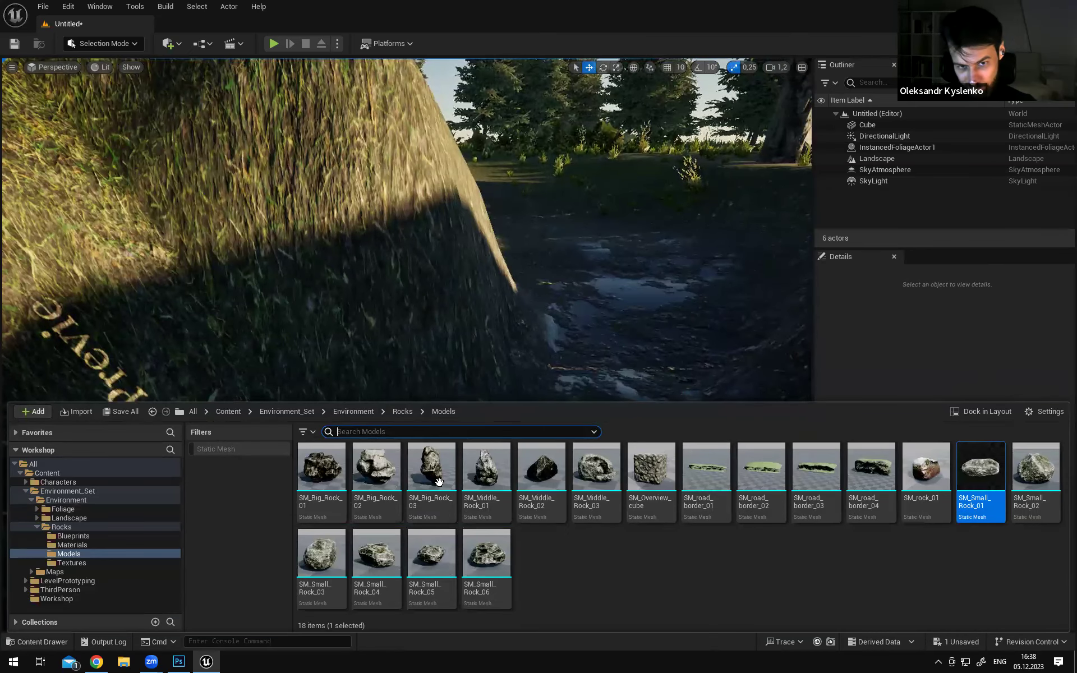
pyautogui.click(32, 645)
pyautogui.click(32, 645)
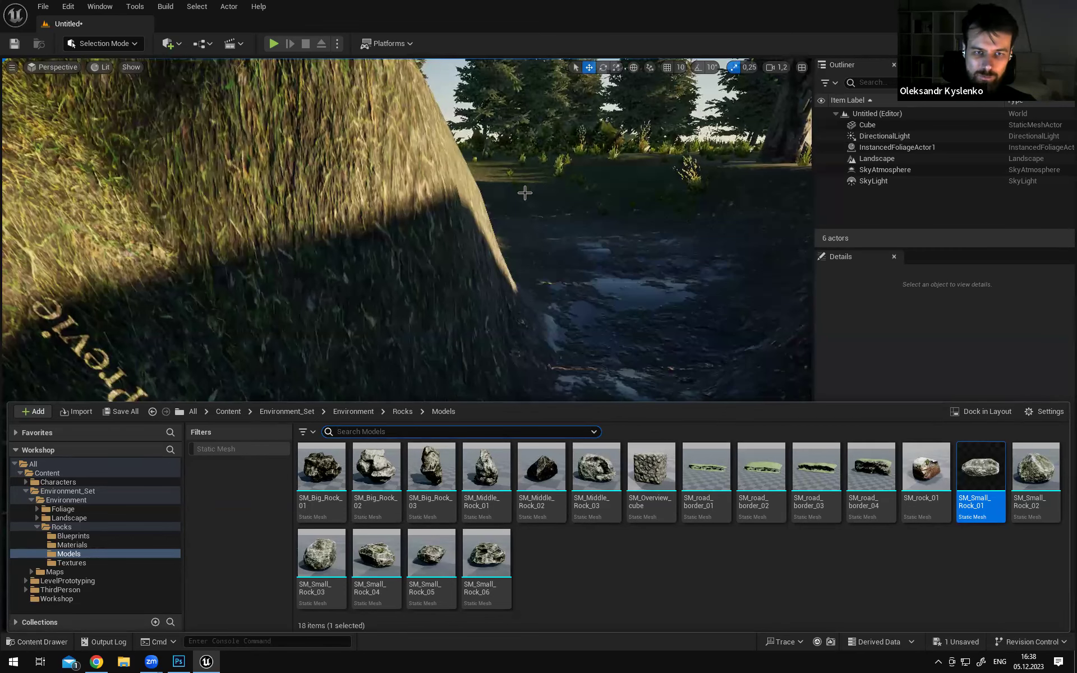
pyautogui.click(37, 641)
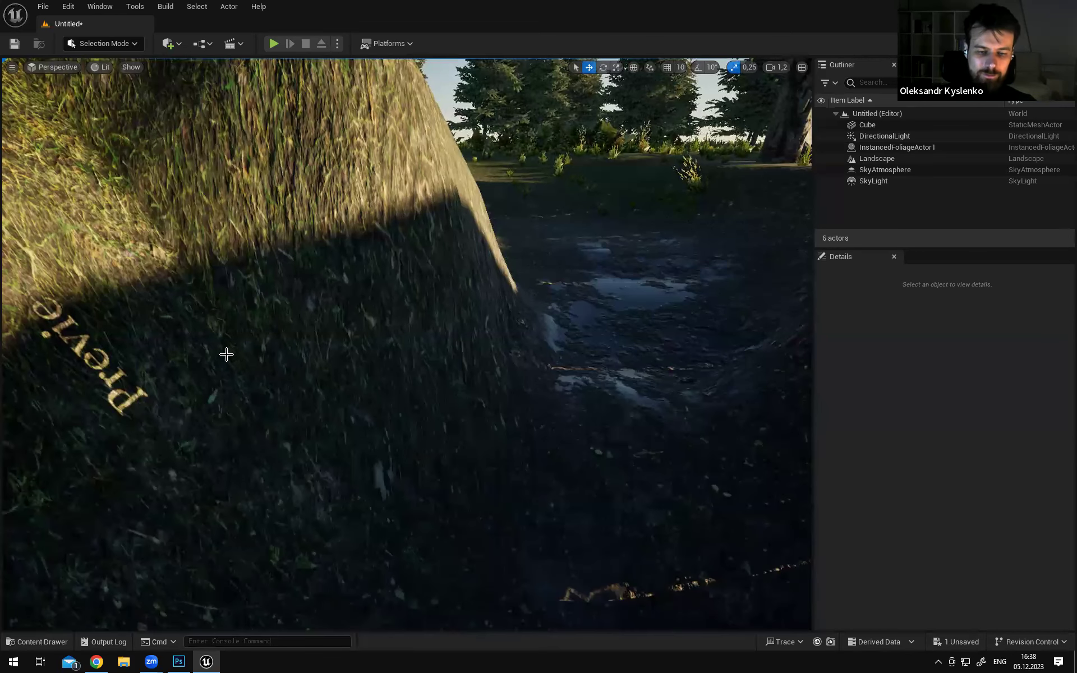
pyautogui.click(25, 643)
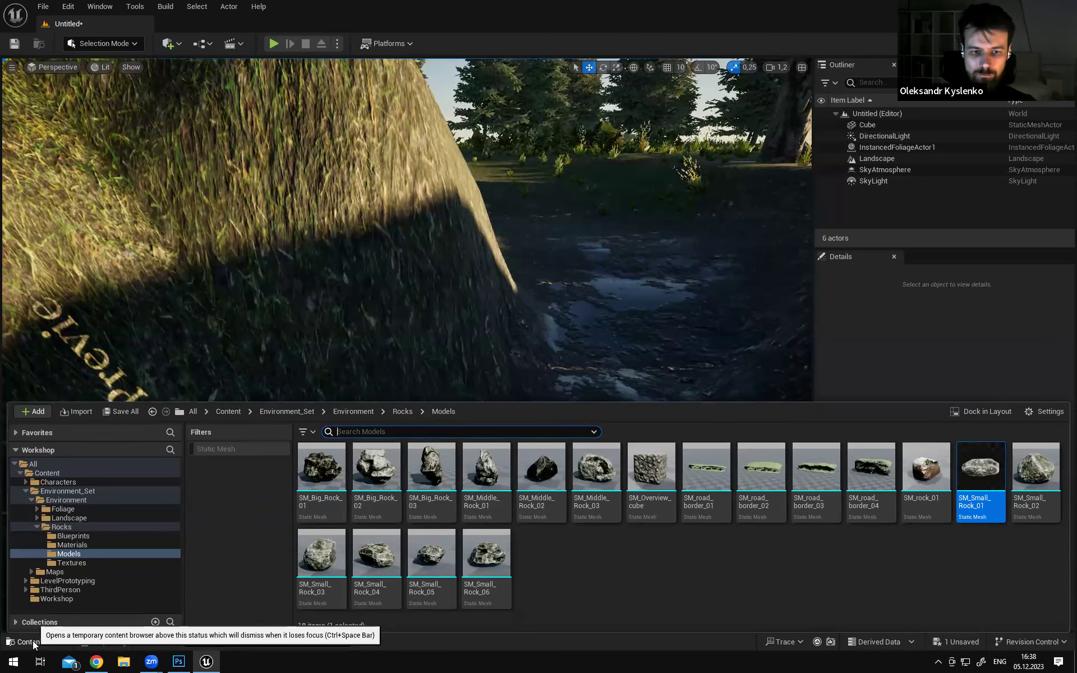
pyautogui.click(32, 645)
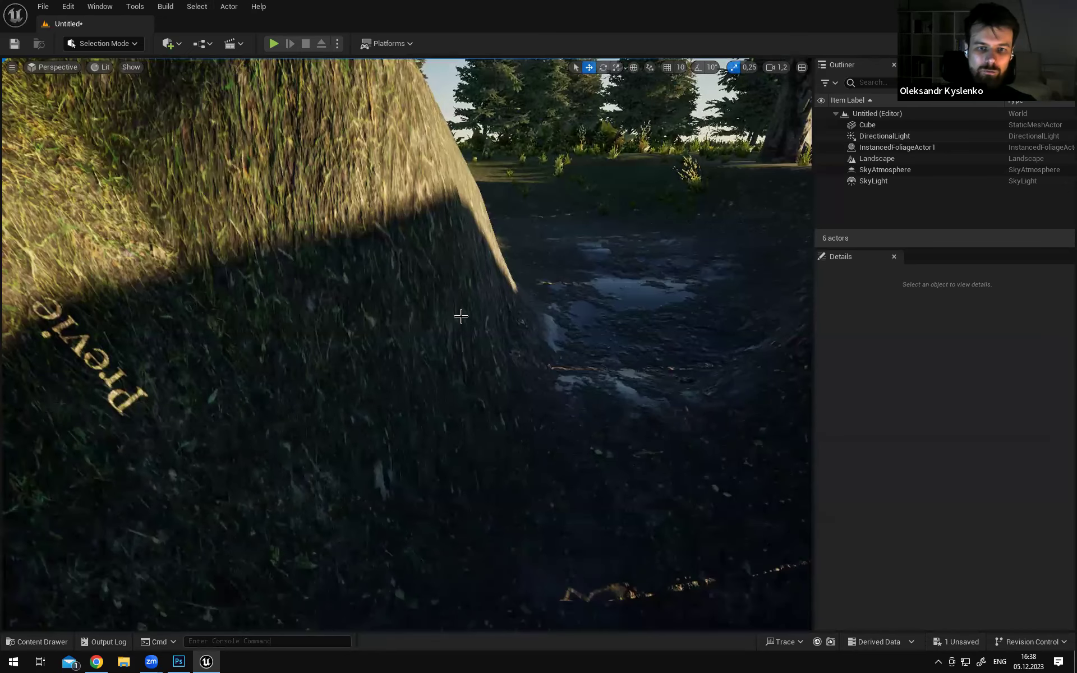
# Open Content Browser 1 so the project folders stay available while working in the level
pyautogui.click(96, 8)
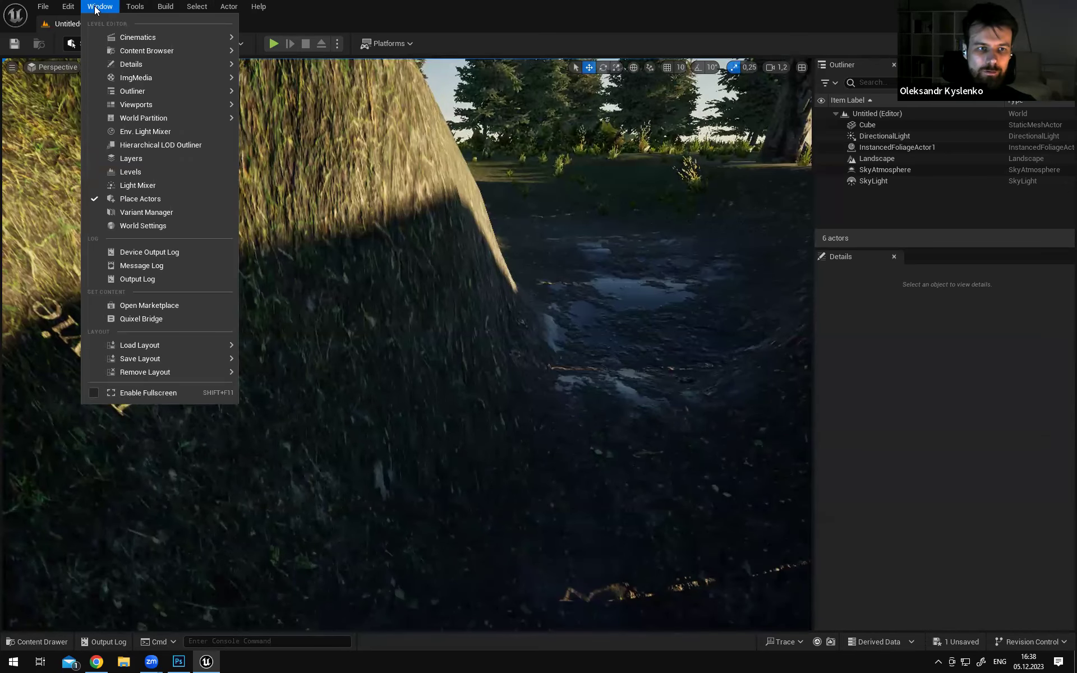
pyautogui.moveTo(111, 55)
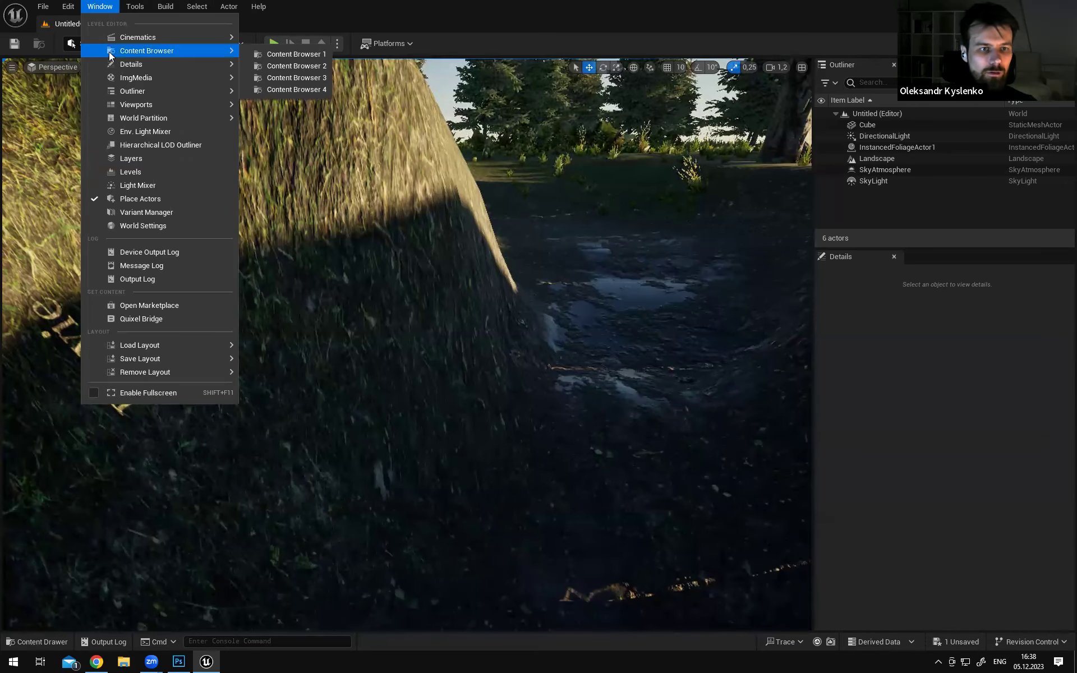
pyautogui.click(295, 54)
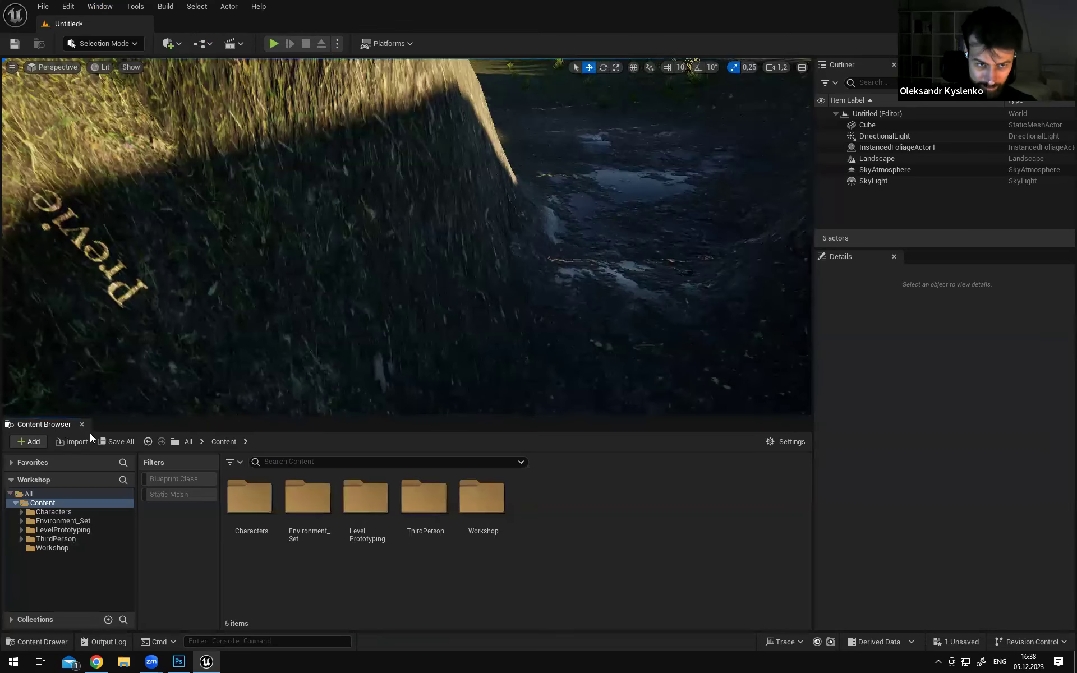
pyautogui.moveTo(387, 316); pyautogui.dragTo(368, 298, button='right')
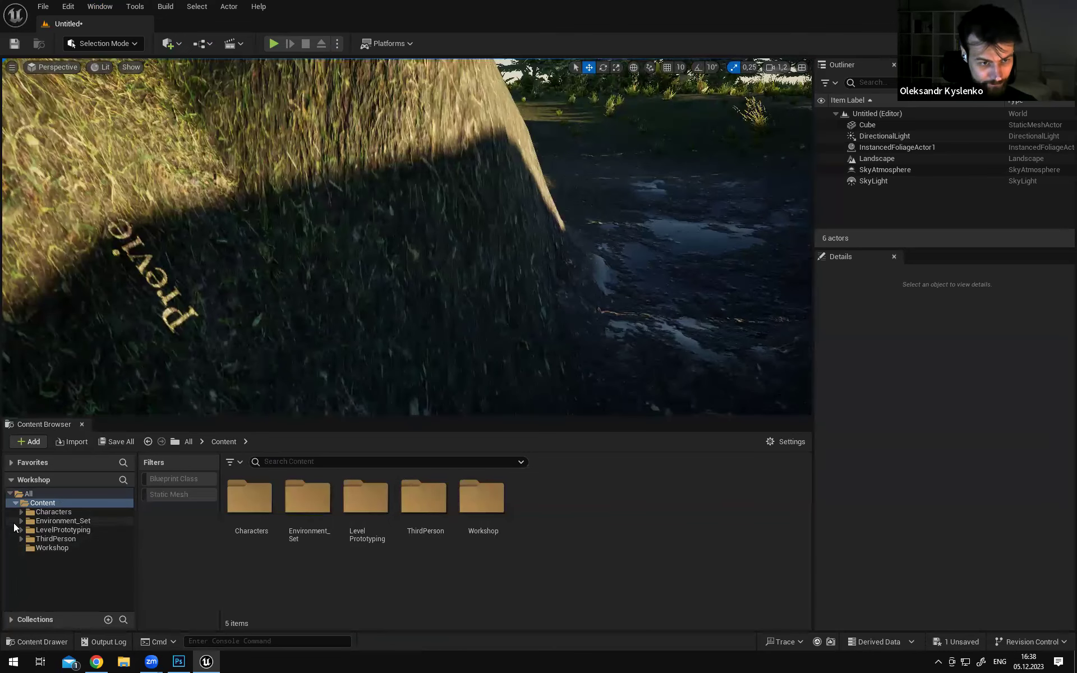
# Filter the Environment_Set folder to static meshes and search it for "rock"
pyautogui.click(20, 521)
pyautogui.click(52, 521)
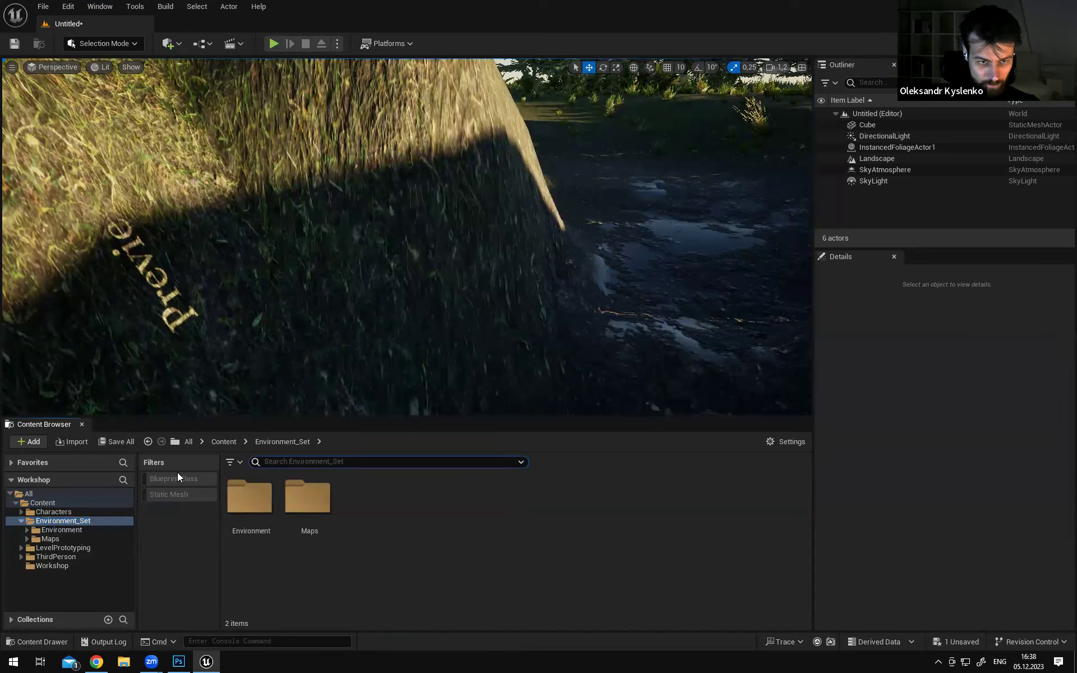
pyautogui.click(157, 492)
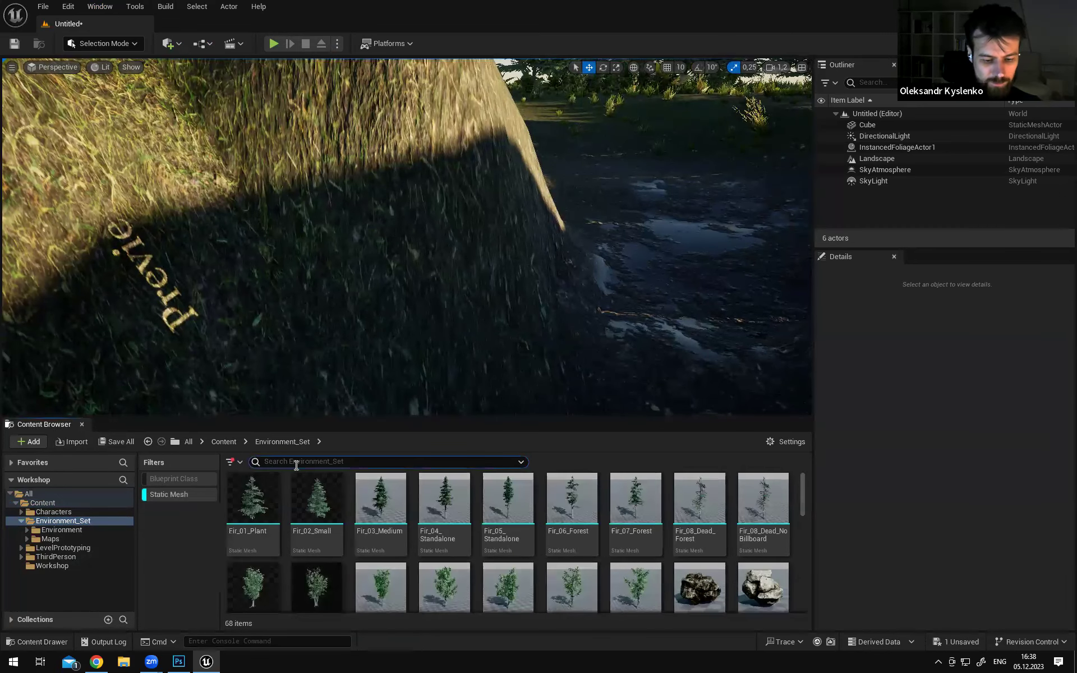
pyautogui.click(296, 461)
pyautogui.write('rock')
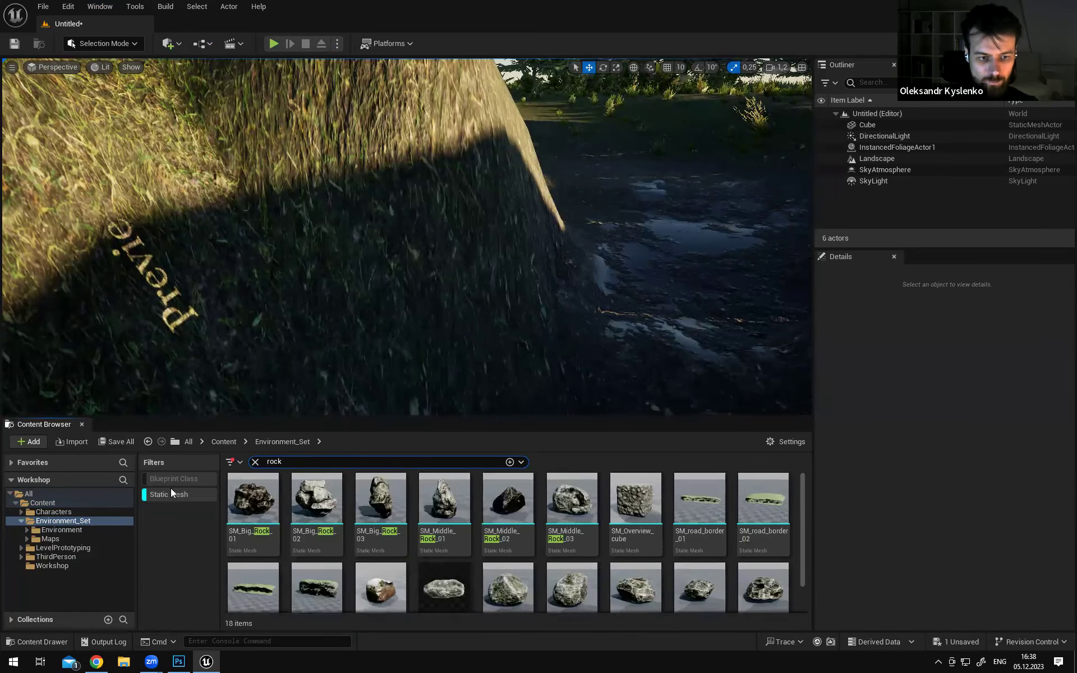
pyautogui.scroll(-2, 802, 558)
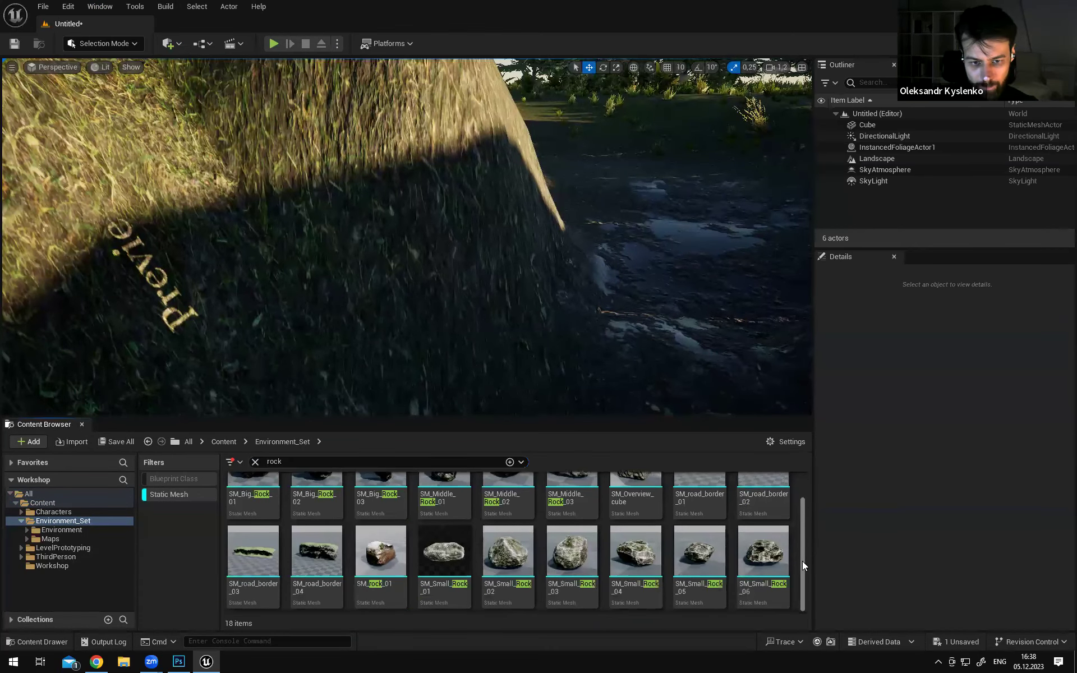
# Place SM_Small_Rock_02 and SM_Small_Rock_03 next to each other on the mound's shaded slope facing the ravine
pyautogui.moveTo(508, 552); pyautogui.dragTo(486, 233)
pyautogui.moveTo(485, 234); pyautogui.dragTo(570, 337, button='right')
pyautogui.moveTo(569, 555); pyautogui.dragTo(386, 259)
pyautogui.moveTo(386, 259); pyautogui.dragTo(233, 264, button='right')
pyautogui.click(349, 284)
pyautogui.click(230, 264)
pyautogui.moveTo(507, 263); pyautogui.dragTo(584, 262, button='right')
pyautogui.moveTo(586, 265); pyautogui.dragTo(592, 248)
pyautogui.moveTo(699, 191); pyautogui.dragTo(704, 188)
pyautogui.moveTo(704, 189); pyautogui.dragTo(630, 217, button='right')
pyautogui.click(445, 342)
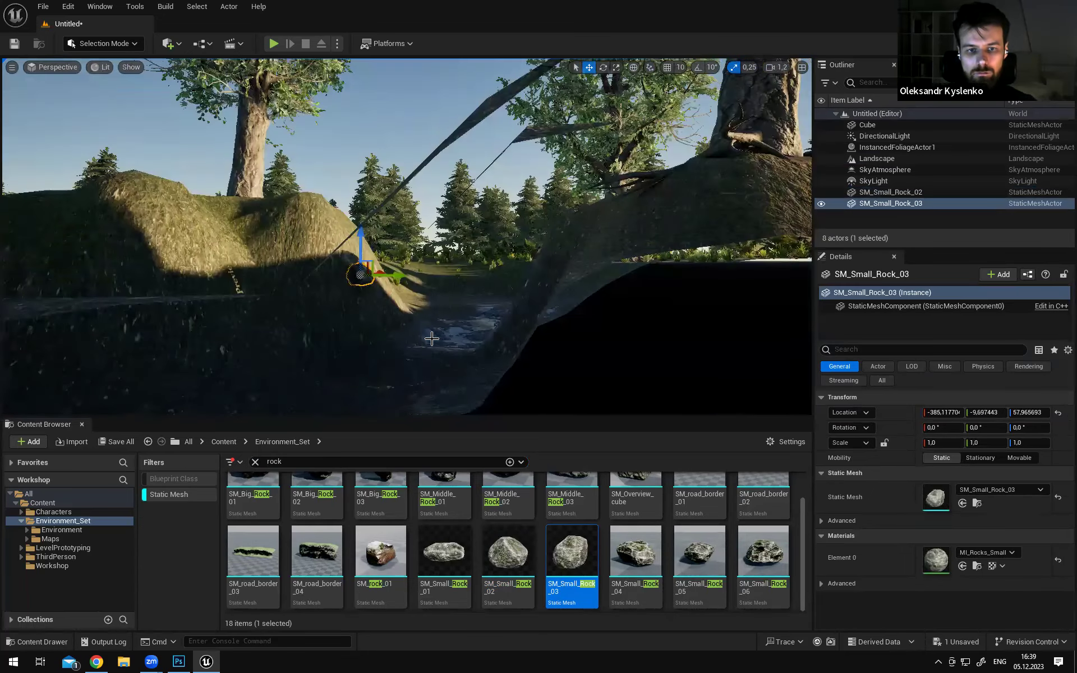
# Check the two rocks up close and nudge SM_Small_Rock_03 so it sits against SM_Small_Rock_02 on the slope
pyautogui.press('g')
pyautogui.moveTo(510, 249)
pyautogui.mouseDown(button='right')
pyautogui.moveTo(471, 264)
pyautogui.moveTo(505, 272)
pyautogui.moveTo(513, 258)
pyautogui.mouseUp(button='right')
pyautogui.press('e')
pyautogui.moveTo(426, 175); pyautogui.dragTo(378, 211, button='right')
pyautogui.press('w')
pyautogui.scroll(-9, 392, 202)
pyautogui.press('w')
pyautogui.moveTo(373, 212); pyautogui.dragTo(369, 218)
pyautogui.scroll(1, 362, 228)
pyautogui.moveTo(363, 228); pyautogui.dragTo(426, 255, button='right')
pyautogui.press('s')
# Try placing SM_Small_Rock_05 beside the two rocks on the slope and undo the placement
pyautogui.moveTo(704, 560); pyautogui.dragTo(306, 229)
pyautogui.moveTo(307, 230); pyautogui.dragTo(307, 230, button='right')
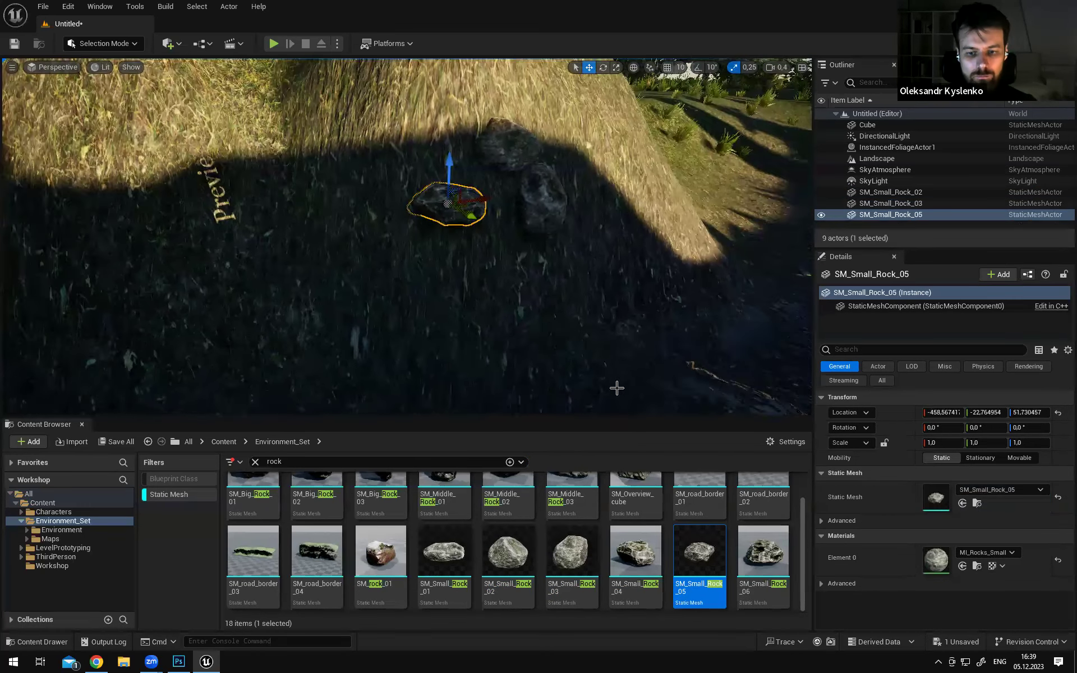
pyautogui.hotkey('ctrl', 'z')
# Place SM_Small_Rock_01 beside the two rocks on the slope, turn it about -59° around Z and sink it into the ground
pyautogui.scroll(1, 800, 526)
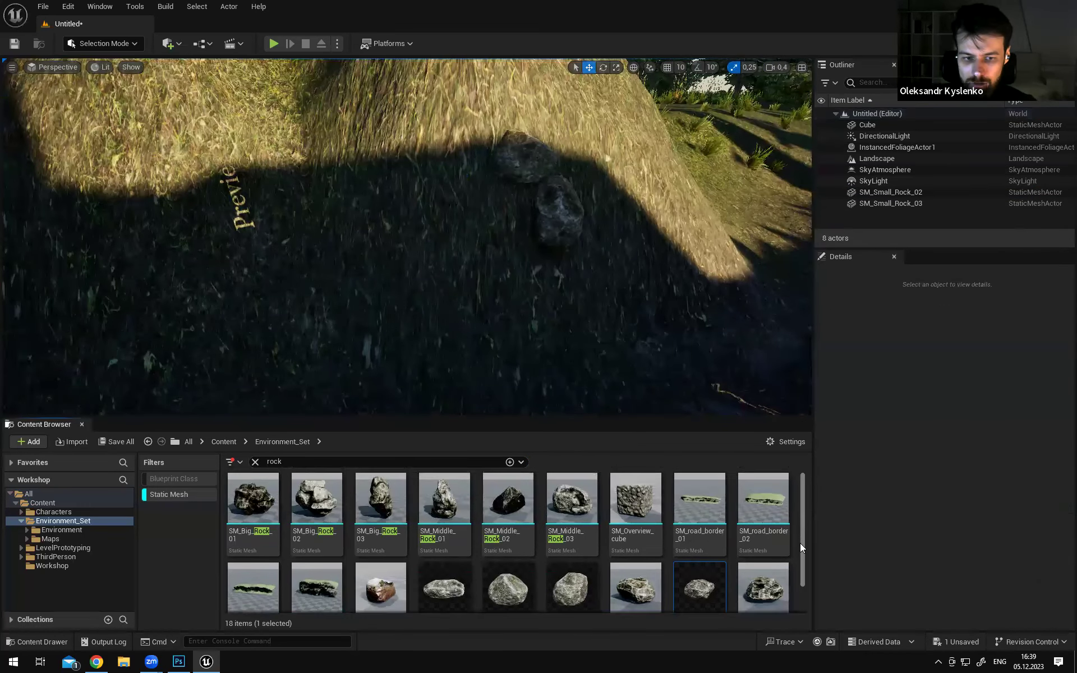
pyautogui.scroll(-1, 799, 543)
pyautogui.moveTo(457, 550); pyautogui.dragTo(494, 203)
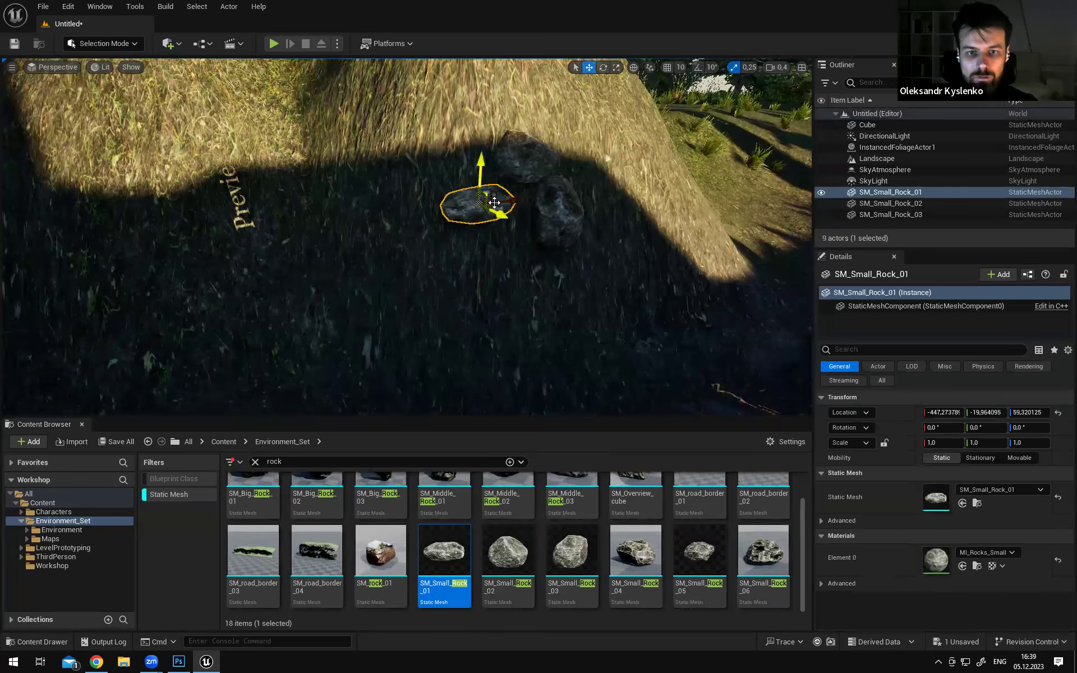
pyautogui.moveTo(472, 201); pyautogui.dragTo(487, 195, button='right')
pyautogui.press('w')
pyautogui.moveTo(399, 259); pyautogui.dragTo(384, 255)
pyautogui.moveTo(493, 254); pyautogui.dragTo(496, 239, button='right')
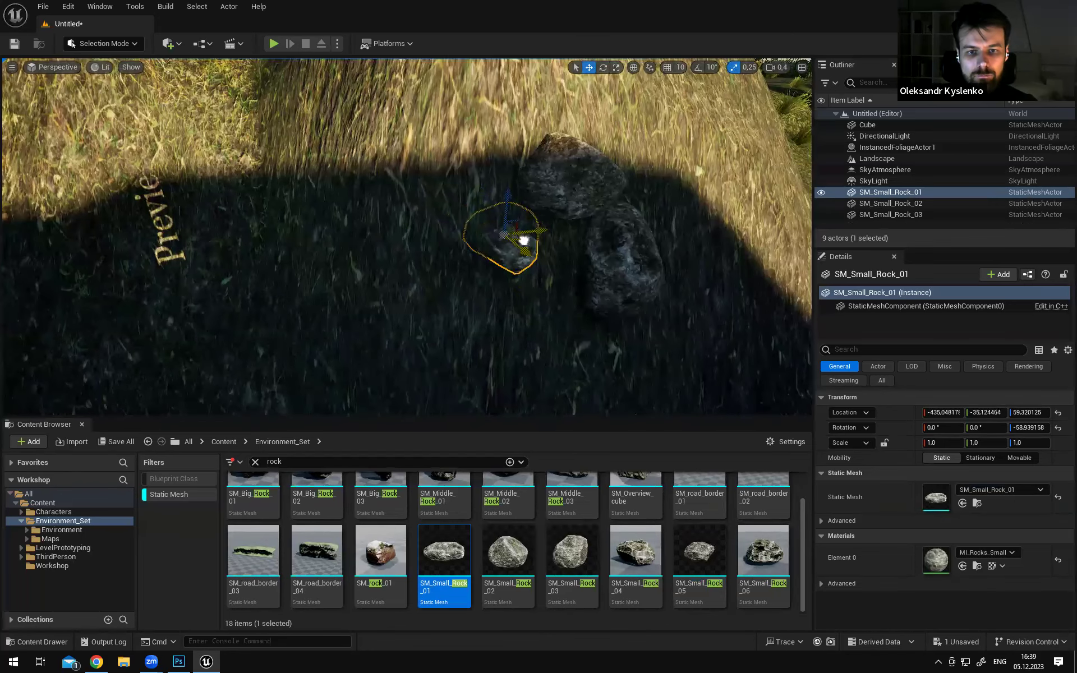
pyautogui.moveTo(563, 284); pyautogui.dragTo(563, 284, button='right')
pyautogui.press('g')
pyautogui.moveTo(506, 212); pyautogui.dragTo(506, 212, button='right')
# Place SM_Small_Rock_02 and SM_Small_Rock_01 together on the opposite ravine bank, turning the second rock about 103° around Z
pyautogui.moveTo(525, 522); pyautogui.dragTo(467, 283)
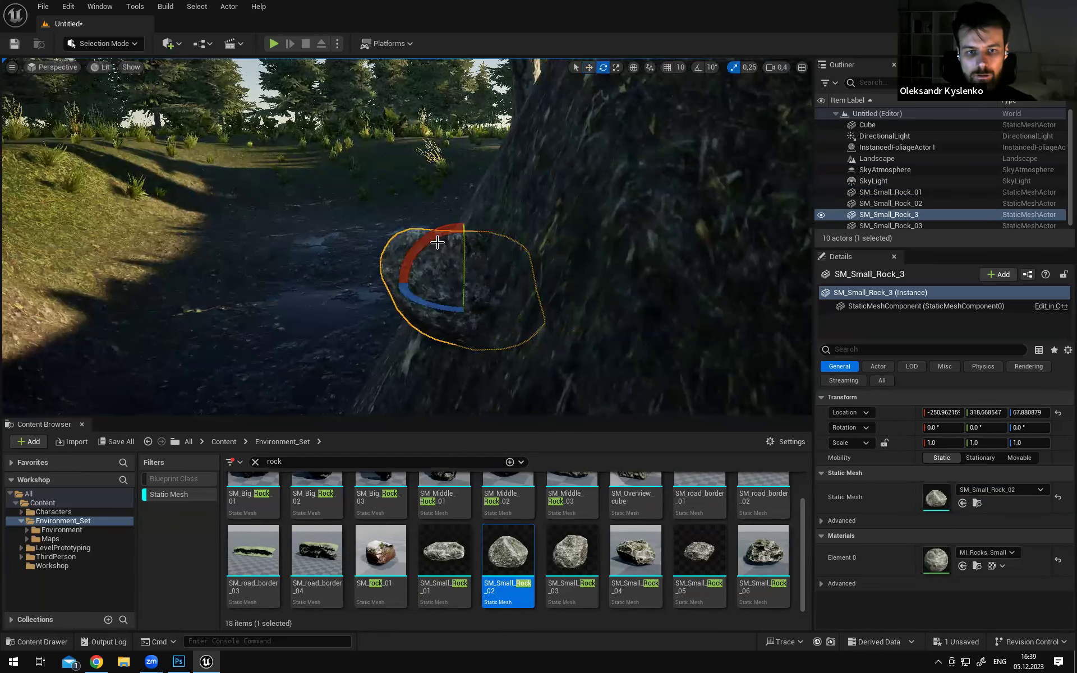
pyautogui.moveTo(445, 556); pyautogui.dragTo(436, 121)
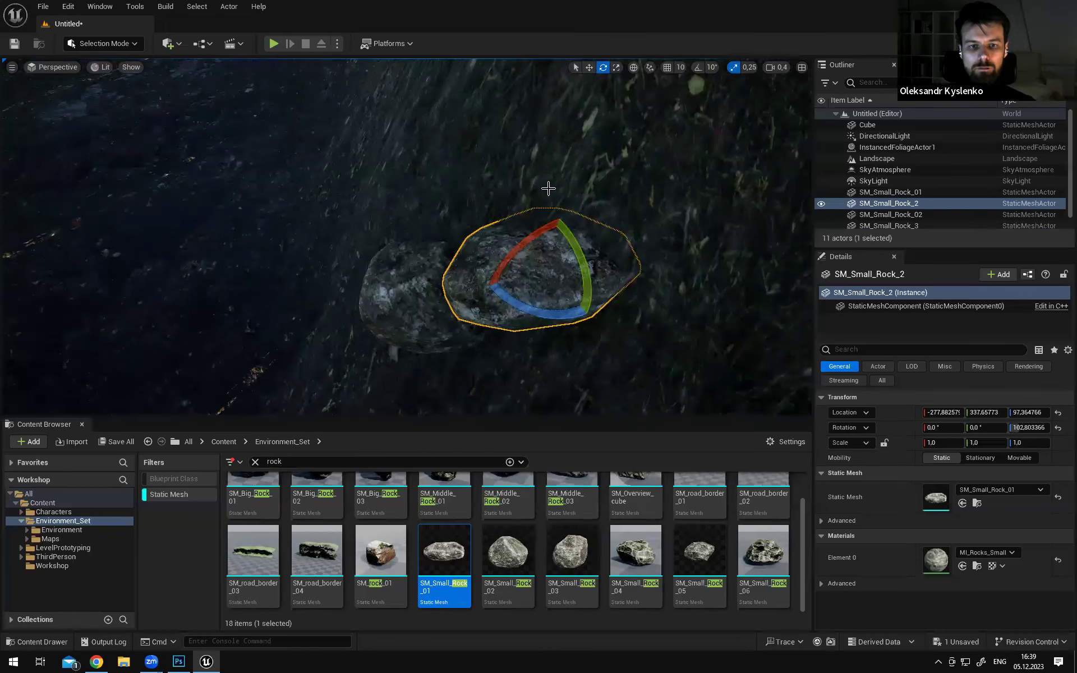
pyautogui.moveTo(470, 184); pyautogui.dragTo(479, 180)
pyautogui.moveTo(479, 180); pyautogui.dragTo(306, 194, button='right')
pyautogui.press('g')
# Place SM_Small_Rock_02 and SM_Small_Rock_04 side by side in the shaded gully of the bank, lowering SM_Small_Rock_04 slightly into the ground
pyautogui.scroll(2, 460, 188)
pyautogui.moveTo(505, 556); pyautogui.dragTo(399, 224)
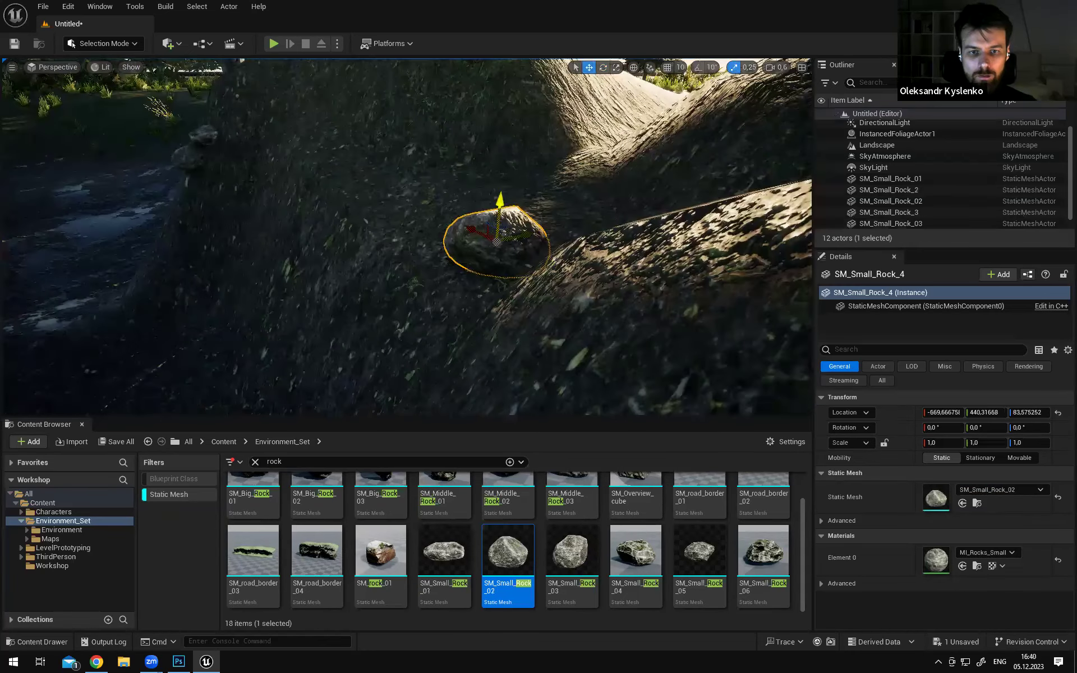
pyautogui.moveTo(499, 226); pyautogui.dragTo(549, 253, button='right')
pyautogui.moveTo(645, 553); pyautogui.dragTo(298, 186)
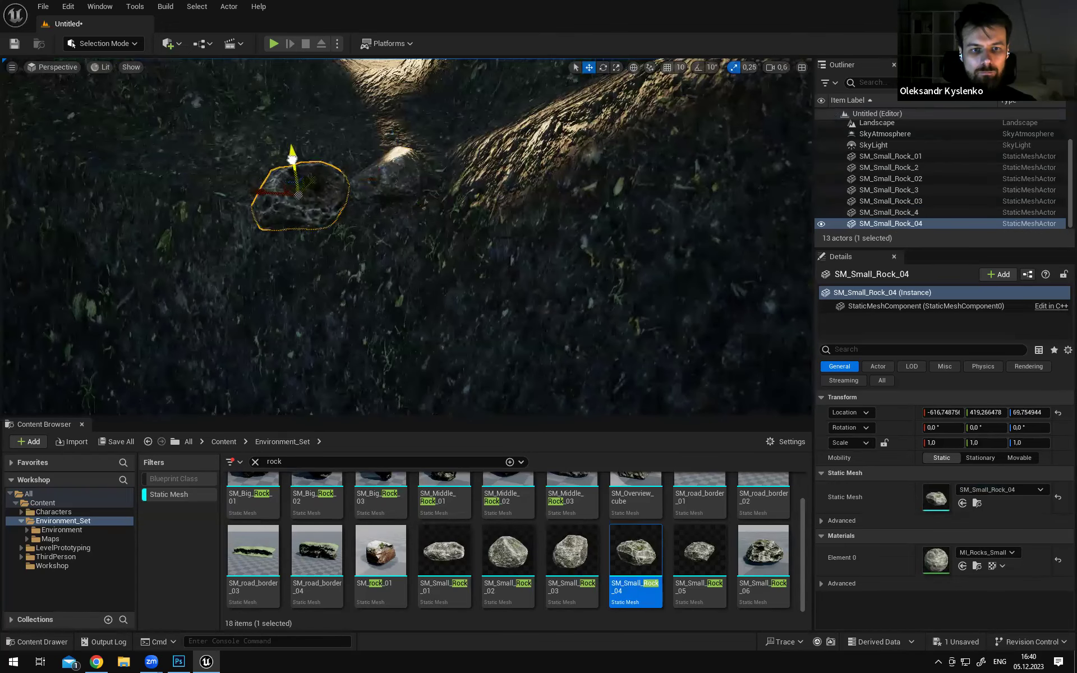
pyautogui.moveTo(293, 196); pyautogui.dragTo(300, 202)
pyautogui.moveTo(555, 305)
pyautogui.mouseDown(button='right')
pyautogui.moveTo(466, 255)
pyautogui.moveTo(398, 251)
pyautogui.moveTo(554, 304)
pyautogui.mouseUp(button='right')
pyautogui.moveTo(595, 252); pyautogui.dragTo(595, 252, button='right')
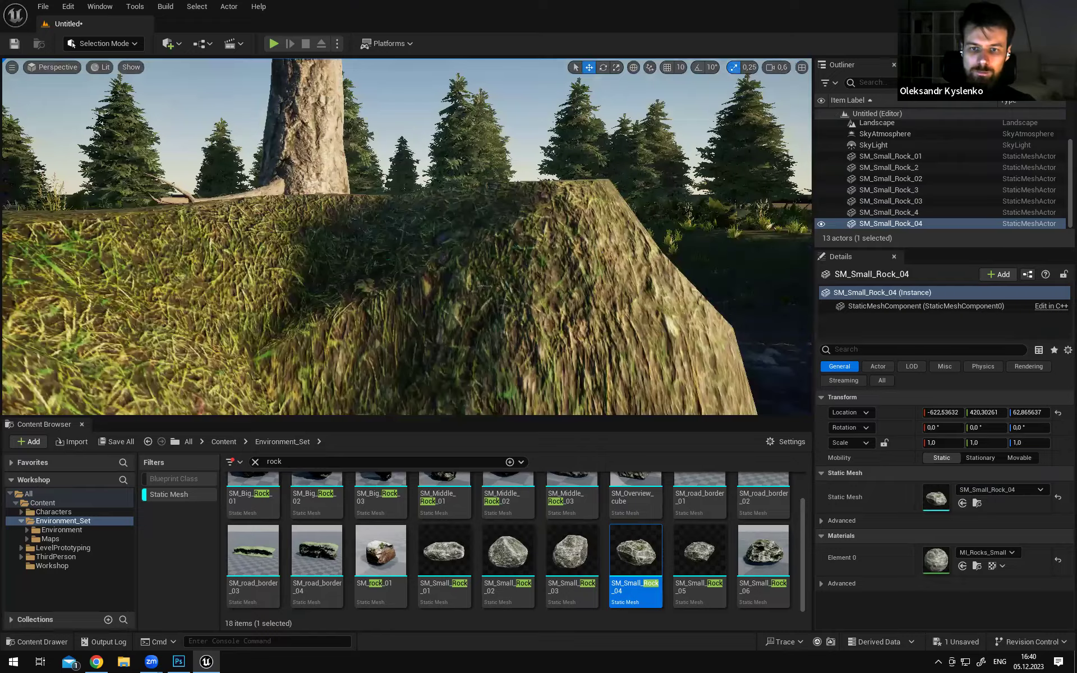
# Examine the grassy mound, its shaded hollow and the tree base in the fullscreen viewport, then return to the editor layout
pyautogui.press('F11')
pyautogui.moveTo(694, 269); pyautogui.dragTo(694, 269, button='right')
pyautogui.moveTo(579, 426); pyautogui.dragTo(579, 426, button='right')
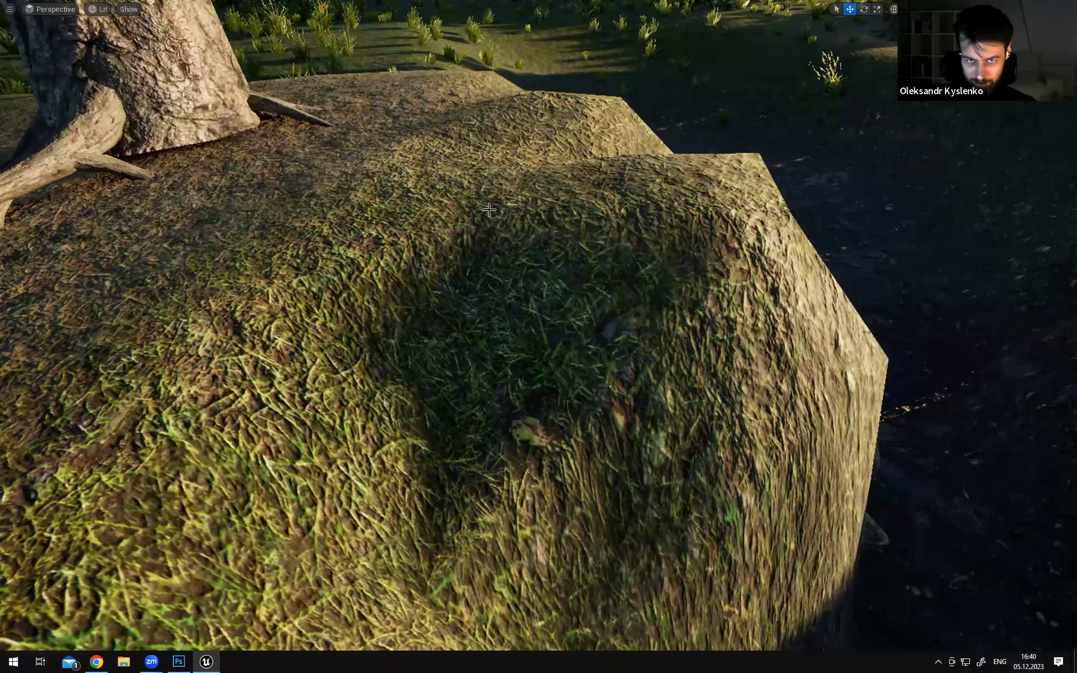
pyautogui.moveTo(745, 230); pyautogui.dragTo(745, 230, button='right')
pyautogui.moveTo(807, 214); pyautogui.dragTo(807, 213, button='right')
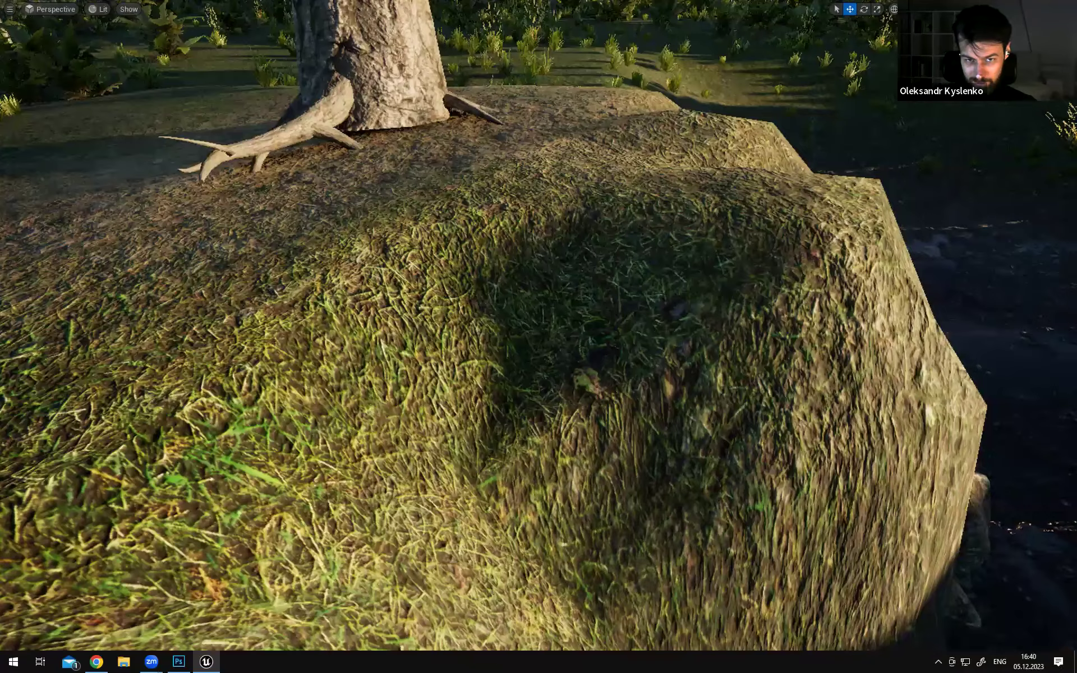
pyautogui.moveTo(779, 283); pyautogui.dragTo(779, 283, button='right')
pyautogui.moveTo(557, 225); pyautogui.dragTo(557, 225, button='right')
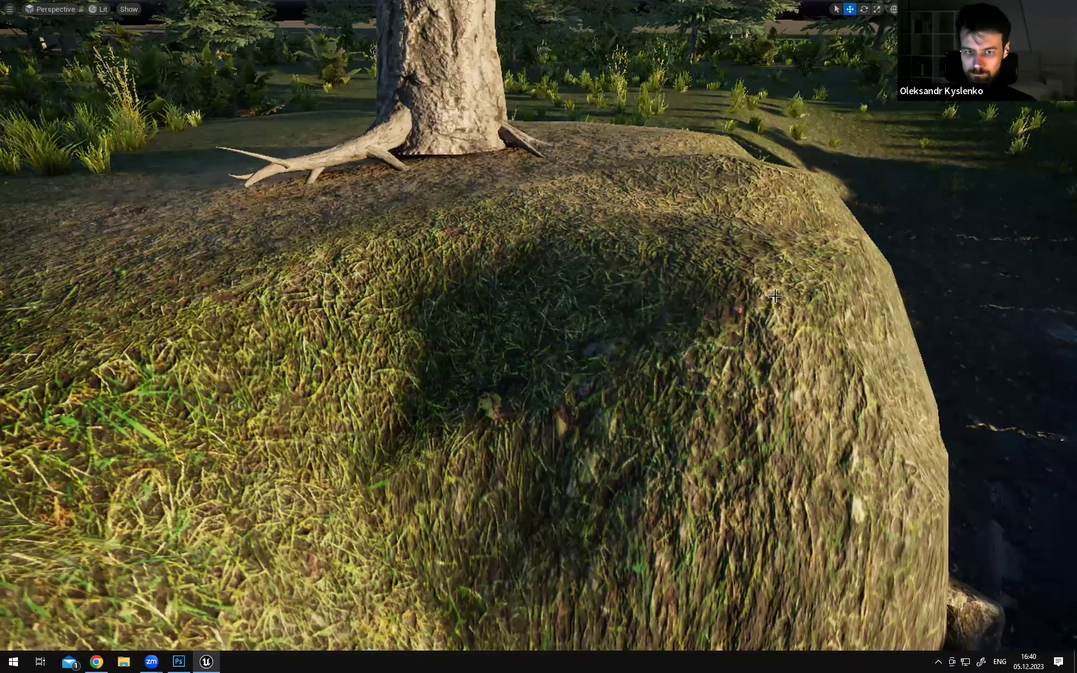
pyautogui.moveTo(538, 337); pyautogui.dragTo(539, 305, button='right')
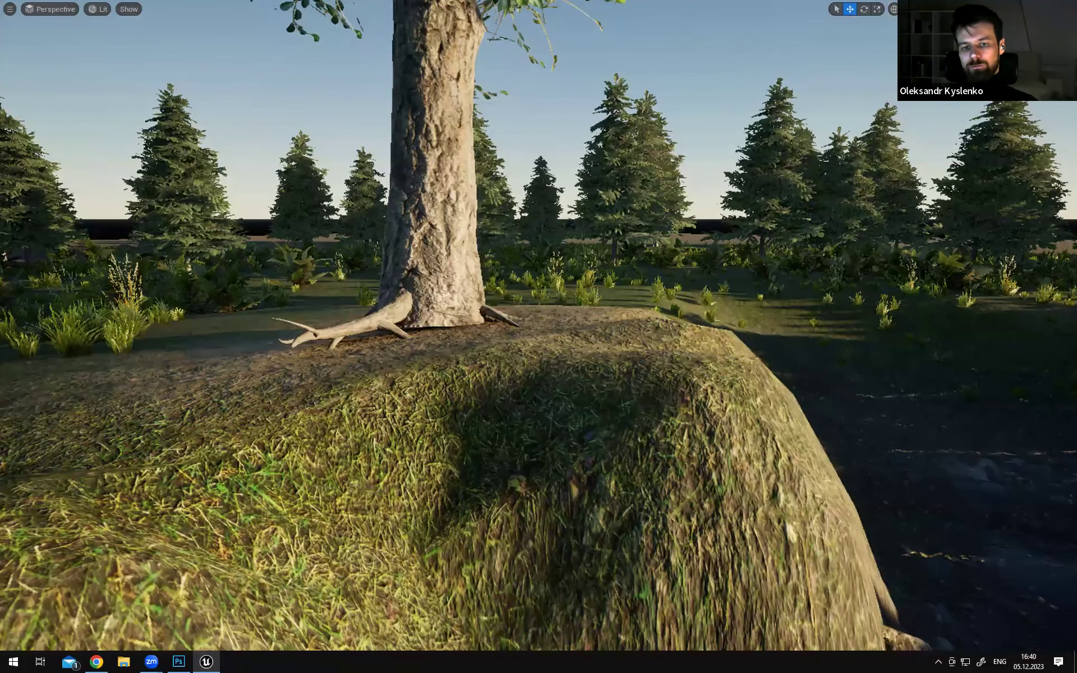
pyautogui.press('w')
pyautogui.moveTo(538, 306); pyautogui.dragTo(539, 351, button='right')
pyautogui.press('a')
pyautogui.moveTo(599, 398); pyautogui.dragTo(538, 399, button='right')
pyautogui.press('s')
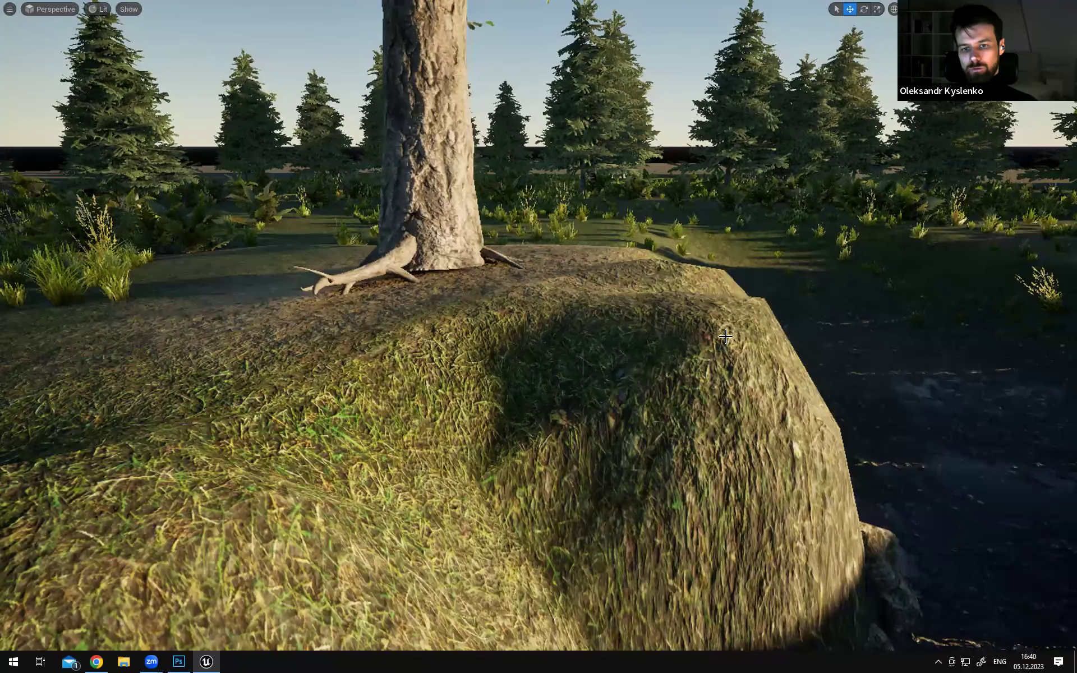
pyautogui.moveTo(606, 382); pyautogui.dragTo(586, 385, button='right')
pyautogui.moveTo(566, 312); pyautogui.dragTo(774, 300, button='right')
pyautogui.moveTo(538, 325); pyautogui.dragTo(555, 283, button='right')
pyautogui.moveTo(539, 325); pyautogui.dragTo(559, 332, button='right')
pyautogui.press('a')
pyautogui.press('s')
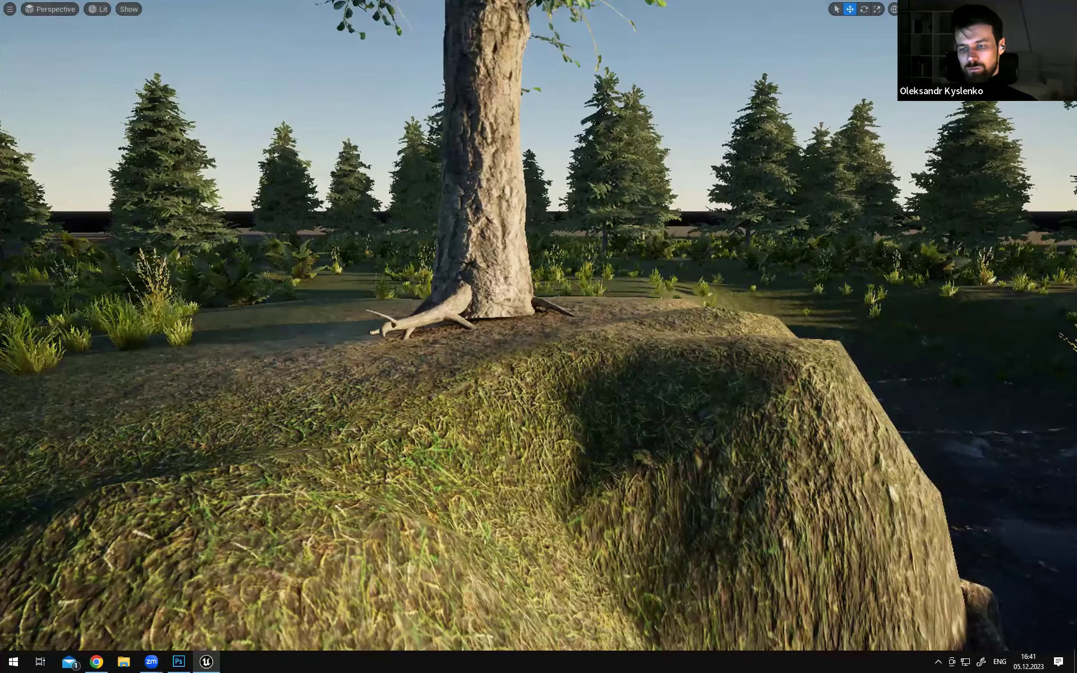
pyautogui.press('d')
pyautogui.moveTo(720, 340); pyautogui.dragTo(725, 348, button='right')
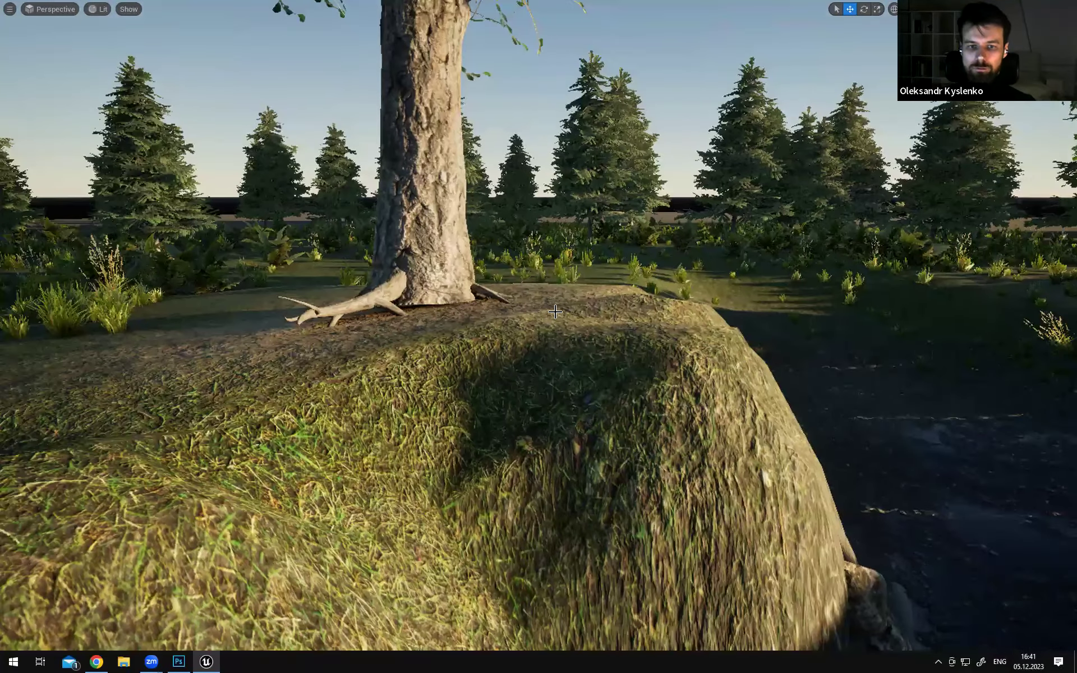
pyautogui.press('F11')
# Place SM_Small_Rock_05 at the edge of the shaded hollow on the sunlit mound and sink it partly into the grass
pyautogui.moveTo(407, 236); pyautogui.dragTo(377, 268, button='right')
pyautogui.moveTo(514, 302); pyautogui.dragTo(538, 239, button='right')
pyautogui.press('s')
pyautogui.moveTo(722, 566); pyautogui.dragTo(466, 255)
pyautogui.moveTo(500, 257); pyautogui.dragTo(504, 263, button='right')
pyautogui.moveTo(495, 259); pyautogui.dragTo(453, 265)
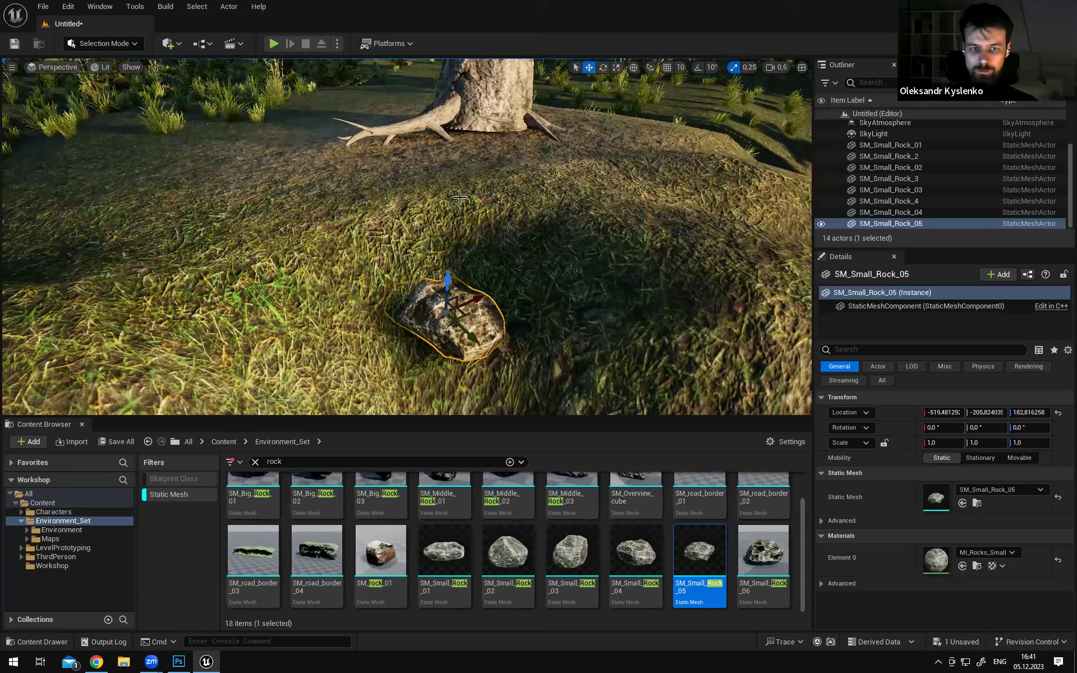
pyautogui.moveTo(459, 197); pyautogui.dragTo(415, 180, button='right')
pyautogui.moveTo(328, 362); pyautogui.dragTo(390, 374, button='right')
pyautogui.moveTo(384, 282); pyautogui.dragTo(357, 305)
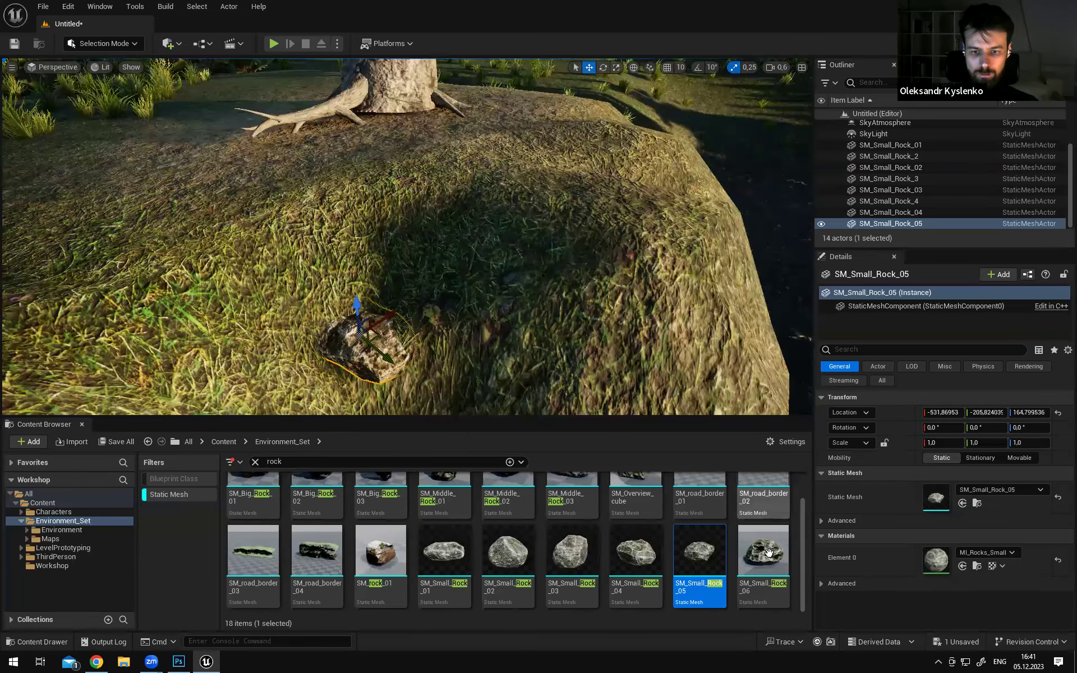
# Place SM_Small_Rock_06 right beside SM_Small_Rock_05 at the edge of the hollow and adjust its position
pyautogui.moveTo(762, 552); pyautogui.dragTo(446, 267)
pyautogui.moveTo(593, 318); pyautogui.dragTo(568, 286, button='right')
pyautogui.moveTo(562, 283); pyautogui.dragTo(496, 267)
pyautogui.press('g')
pyautogui.moveTo(581, 309); pyautogui.dragTo(501, 457, button='right')
pyautogui.press('w')
pyautogui.press('s')
pyautogui.press('w')
pyautogui.press('s')
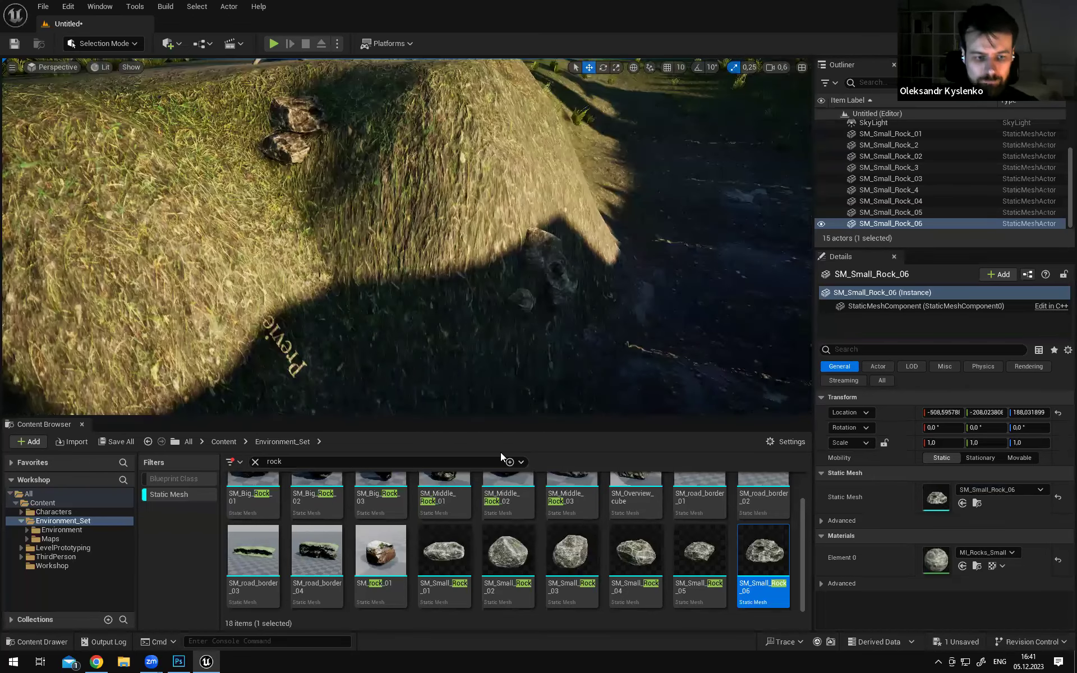
# Replace the "rock" search in Environment_Set with "root" to list the root static meshes
pyautogui.moveTo(805, 553); pyautogui.dragTo(800, 474)
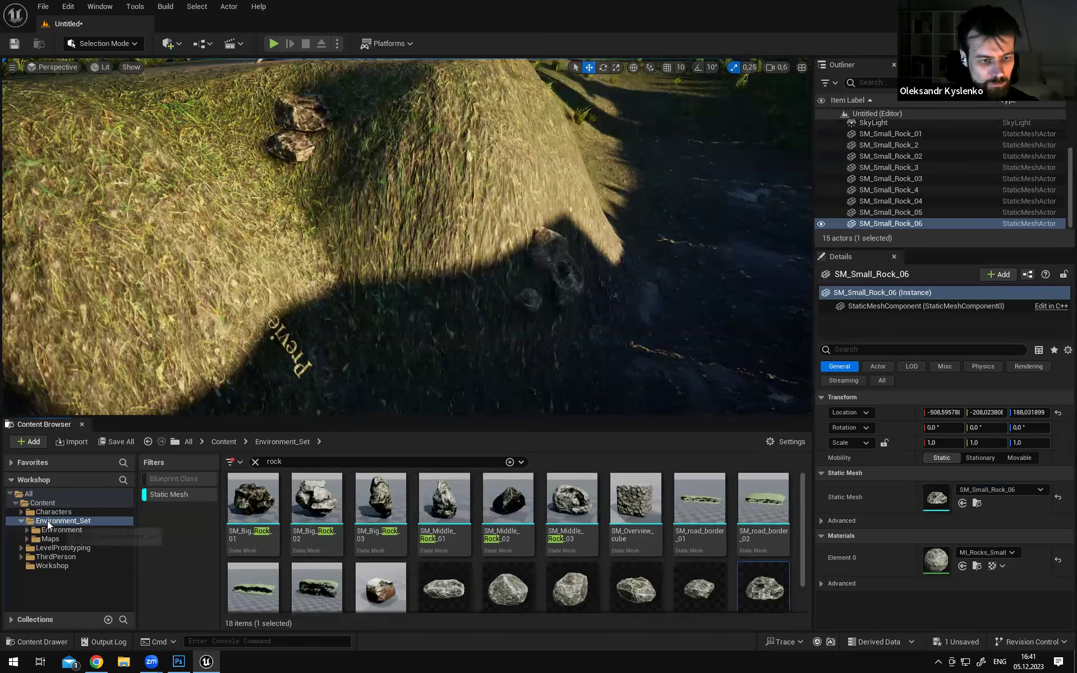
pyautogui.click(295, 464)
pyautogui.click(255, 461)
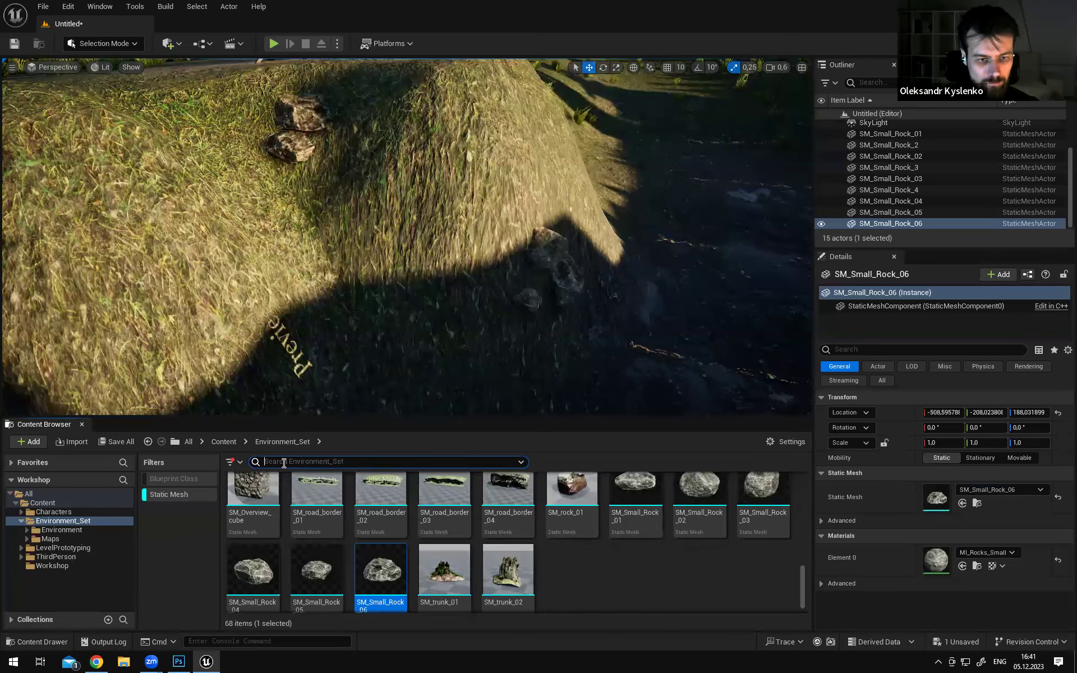
pyautogui.write('root')
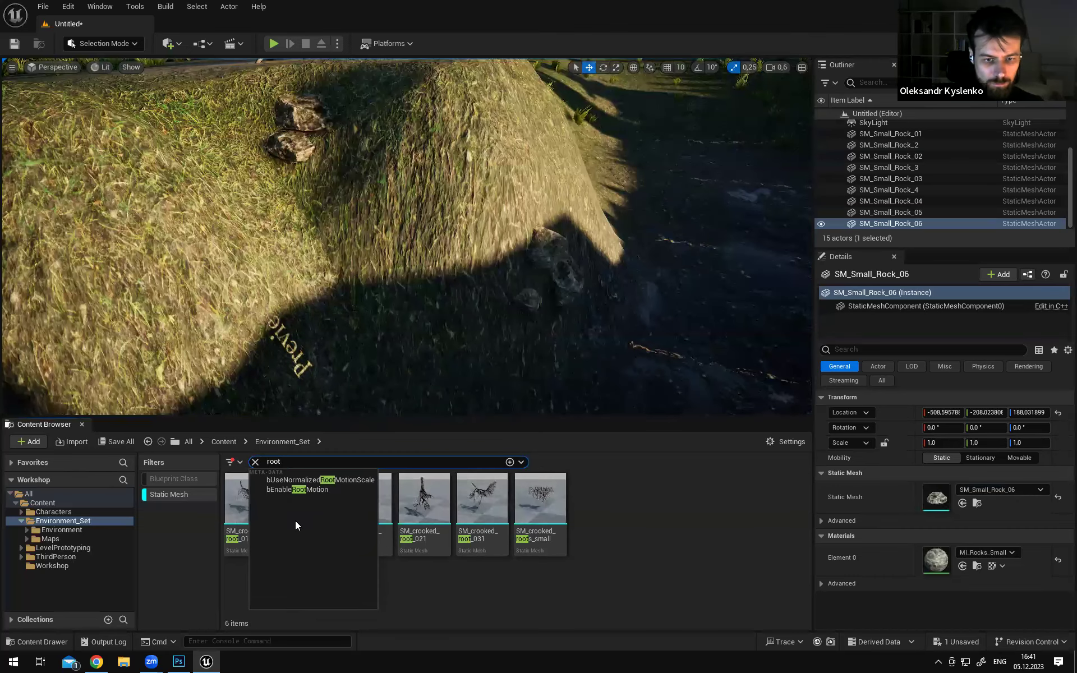
pyautogui.click(472, 604)
# Place SM_crooked_root_021 on the shaded bank below the large tree, then rotate and move it so it grows out of the slope
pyautogui.moveTo(505, 323)
pyautogui.mouseDown(button='right')
pyautogui.moveTo(645, 319)
pyautogui.moveTo(667, 252)
pyautogui.moveTo(707, 320)
pyautogui.moveTo(701, 331)
pyautogui.mouseUp(button='right')
pyautogui.moveTo(408, 522)
pyautogui.mouseDown()
pyautogui.moveTo(567, 155)
pyautogui.moveTo(504, 195)
pyautogui.mouseUp()
pyautogui.moveTo(503, 195)
pyautogui.mouseDown(button='right')
pyautogui.moveTo(502, 168)
pyautogui.moveTo(482, 224)
pyautogui.moveTo(505, 199)
pyautogui.mouseUp(button='right')
pyautogui.press('e')
pyautogui.moveTo(539, 168); pyautogui.dragTo(622, 189)
pyautogui.press('w')
pyautogui.moveTo(540, 219); pyautogui.dragTo(622, 161)
pyautogui.press('e')
pyautogui.moveTo(568, 118); pyautogui.dragTo(639, 155)
pyautogui.press('w')
pyautogui.moveTo(632, 168); pyautogui.dragTo(662, 115, button='right')
pyautogui.press('g')
pyautogui.moveTo(609, 188); pyautogui.dragTo(600, 188, button='right')
# Place SM_crooked_root_05 near the other root on the shaded bank, rotate it about -73° around Y and 92° around Z, and embed its base
pyautogui.moveTo(389, 499); pyautogui.dragTo(513, 256)
pyautogui.moveTo(514, 256)
pyautogui.mouseDown(button='right')
pyautogui.moveTo(533, 275)
pyautogui.moveTo(553, 250)
pyautogui.moveTo(494, 257)
pyautogui.mouseUp(button='right')
pyautogui.press('e')
pyautogui.moveTo(483, 255)
pyautogui.mouseDown()
pyautogui.moveTo(536, 262)
pyautogui.moveTo(485, 253)
pyautogui.mouseUp()
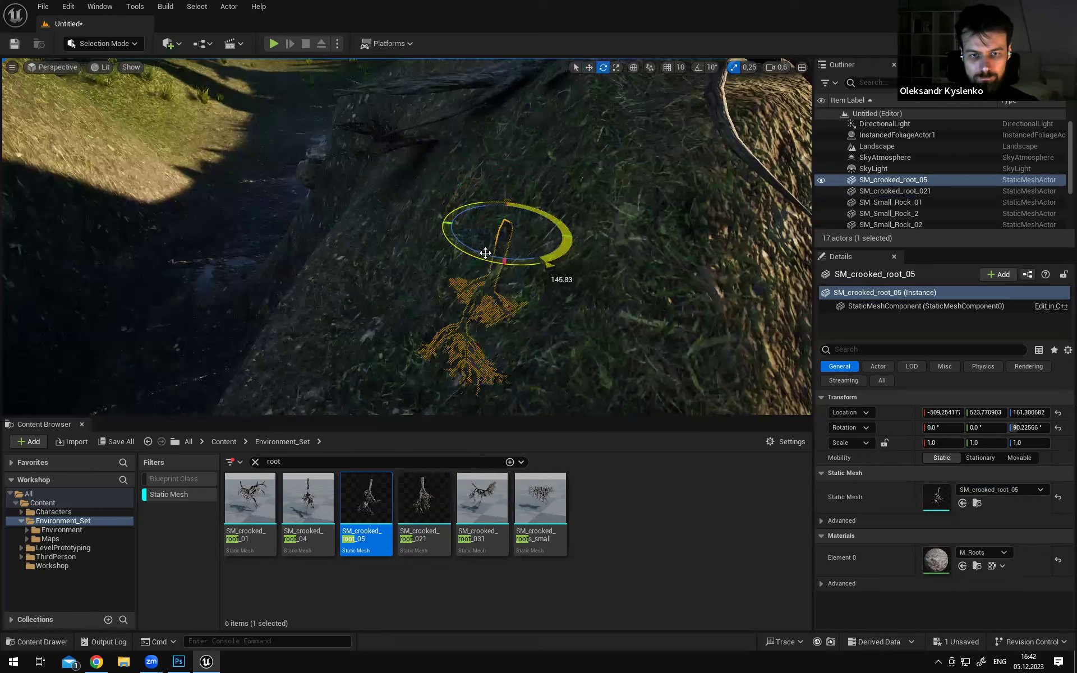
pyautogui.moveTo(475, 179); pyautogui.dragTo(546, 216)
pyautogui.moveTo(561, 247); pyautogui.dragTo(577, 275, button='right')
pyautogui.press('w')
pyautogui.moveTo(588, 273); pyautogui.dragTo(639, 258)
pyautogui.moveTo(640, 258); pyautogui.dragTo(625, 184, button='right')
pyautogui.moveTo(625, 185); pyautogui.dragTo(624, 183)
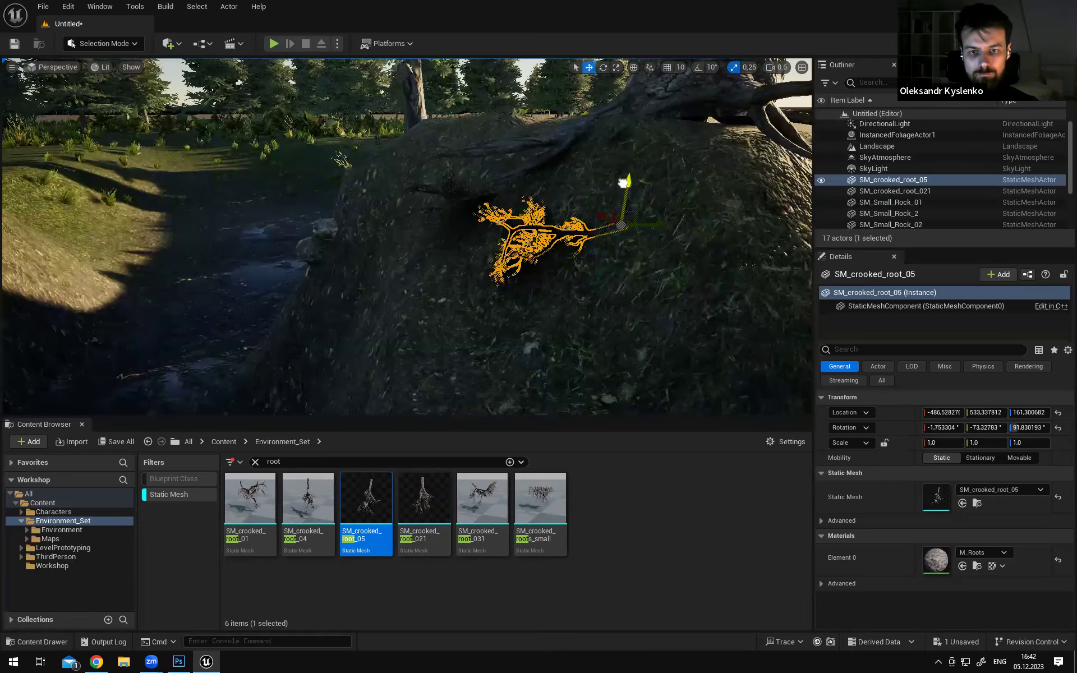
pyautogui.press('g')
pyautogui.moveTo(636, 261); pyautogui.dragTo(613, 305, button='right')
# Place SM_crooked_root_01 on the sunlit mound above the rocks, rotate it about 69° around X and -180° around Z, and embed it
pyautogui.moveTo(264, 507); pyautogui.dragTo(519, 149)
pyautogui.moveTo(538, 219); pyautogui.dragTo(514, 173, button='right')
pyautogui.press('e')
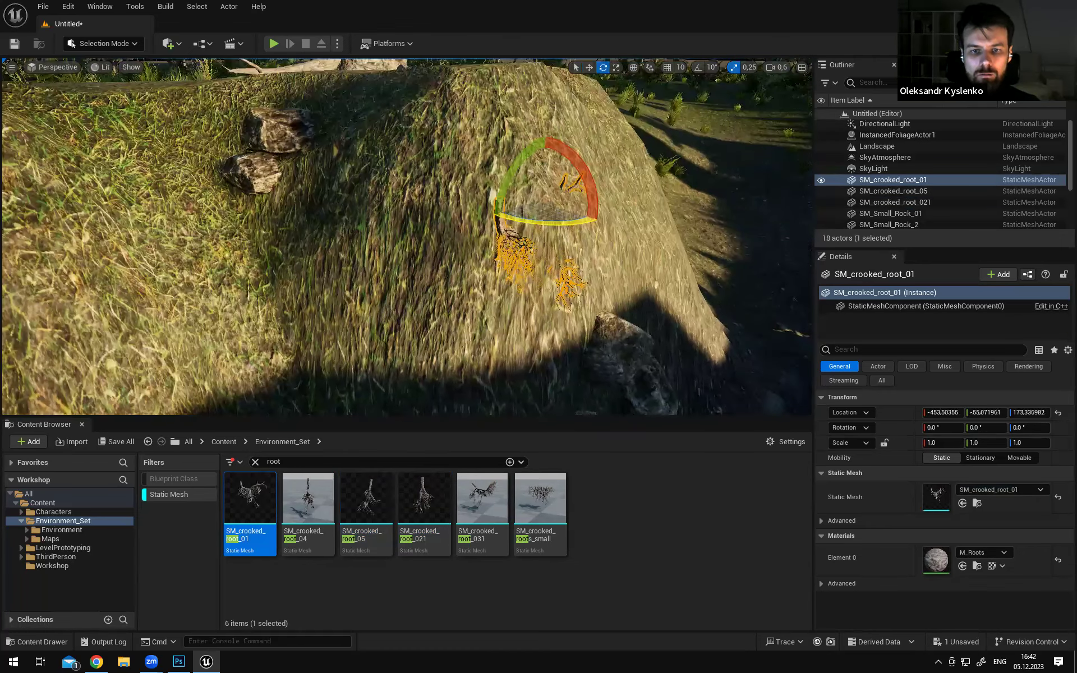
pyautogui.moveTo(538, 222); pyautogui.dragTo(437, 225)
pyautogui.moveTo(589, 180); pyautogui.dragTo(589, 213)
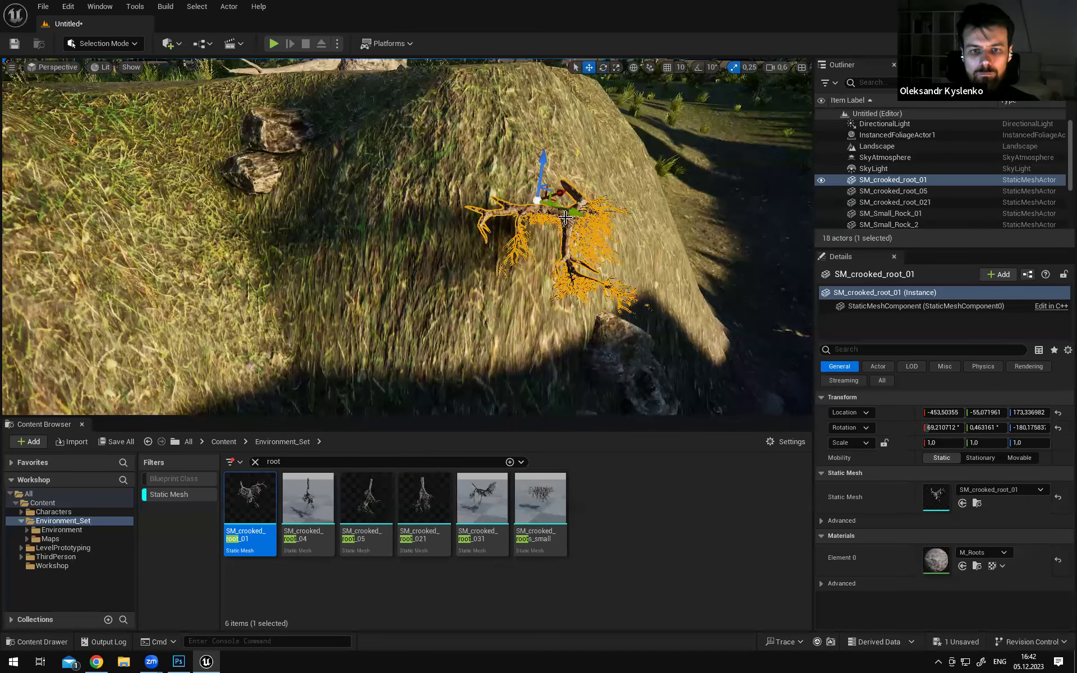
pyautogui.moveTo(537, 200); pyautogui.dragTo(530, 197)
pyautogui.moveTo(635, 245); pyautogui.dragTo(645, 292, button='right')
pyautogui.press('g')
# Place SM_crooked_root_031 on the sunlit mound beside the other root, rotate it about -15° X, -11° Y and -36° Z, and move it against the slope
pyautogui.moveTo(506, 501); pyautogui.dragTo(573, 197)
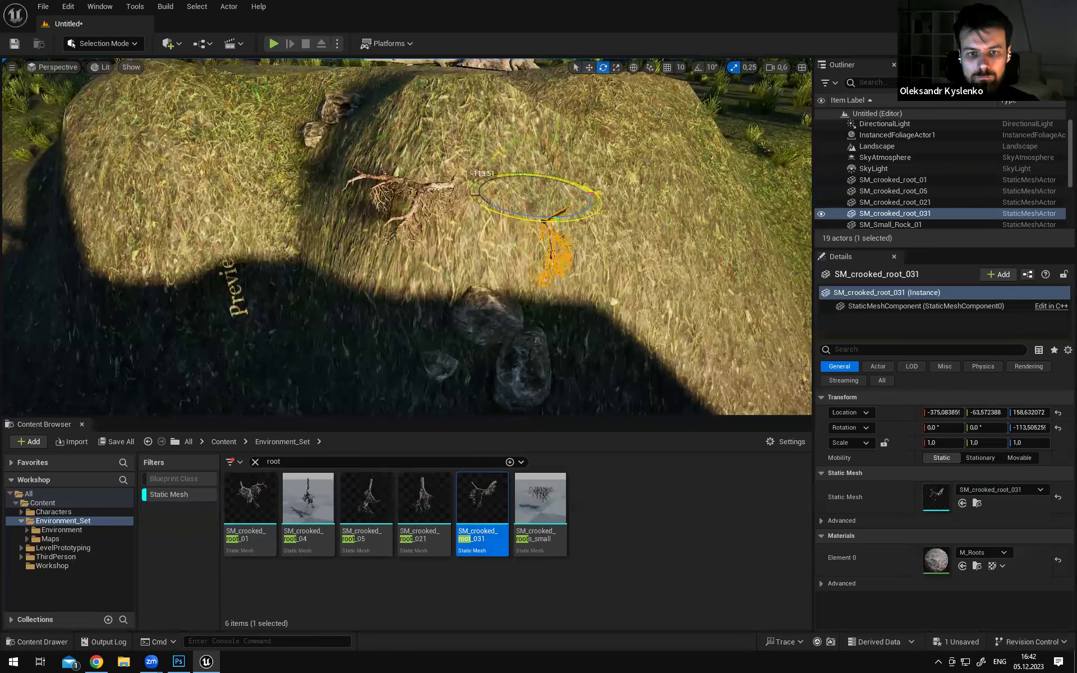
pyautogui.moveTo(516, 213); pyautogui.dragTo(489, 284, button='right')
pyautogui.moveTo(472, 255); pyautogui.dragTo(493, 283)
pyautogui.moveTo(493, 284); pyautogui.dragTo(463, 283, button='right')
pyautogui.press('w')
pyautogui.moveTo(493, 283); pyautogui.dragTo(498, 281)
pyautogui.moveTo(539, 310); pyautogui.dragTo(519, 276, button='right')
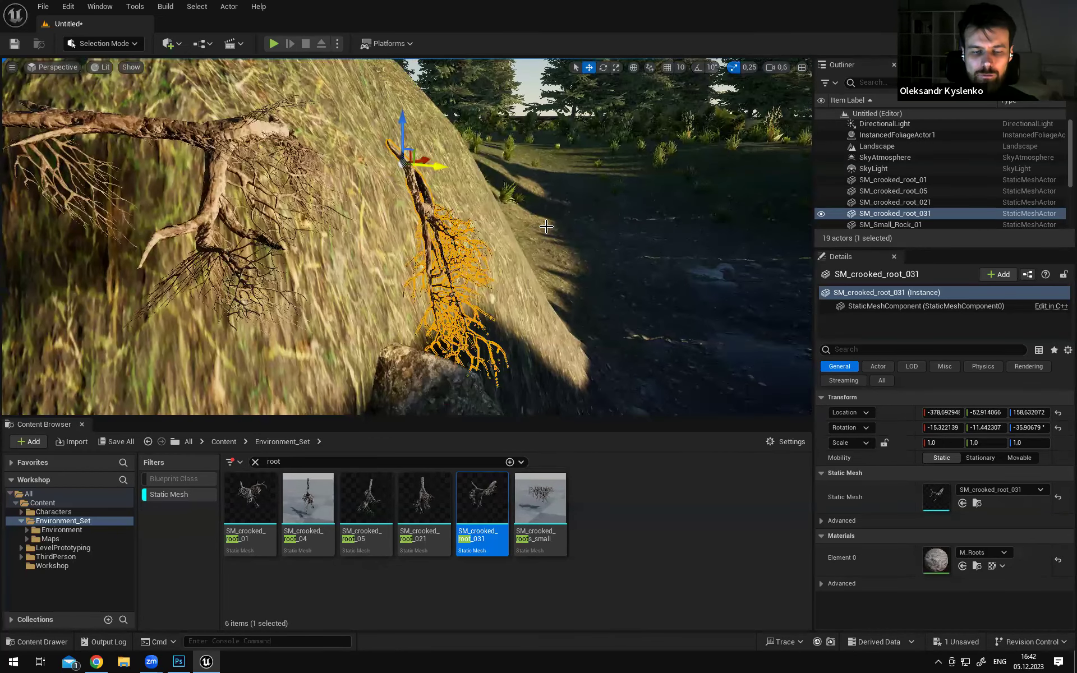
# Fine-tune the rotation of SM_crooked_root_031 on the mound to about -16° X and -10° Y
pyautogui.moveTo(540, 221); pyautogui.dragTo(490, 237, button='right')
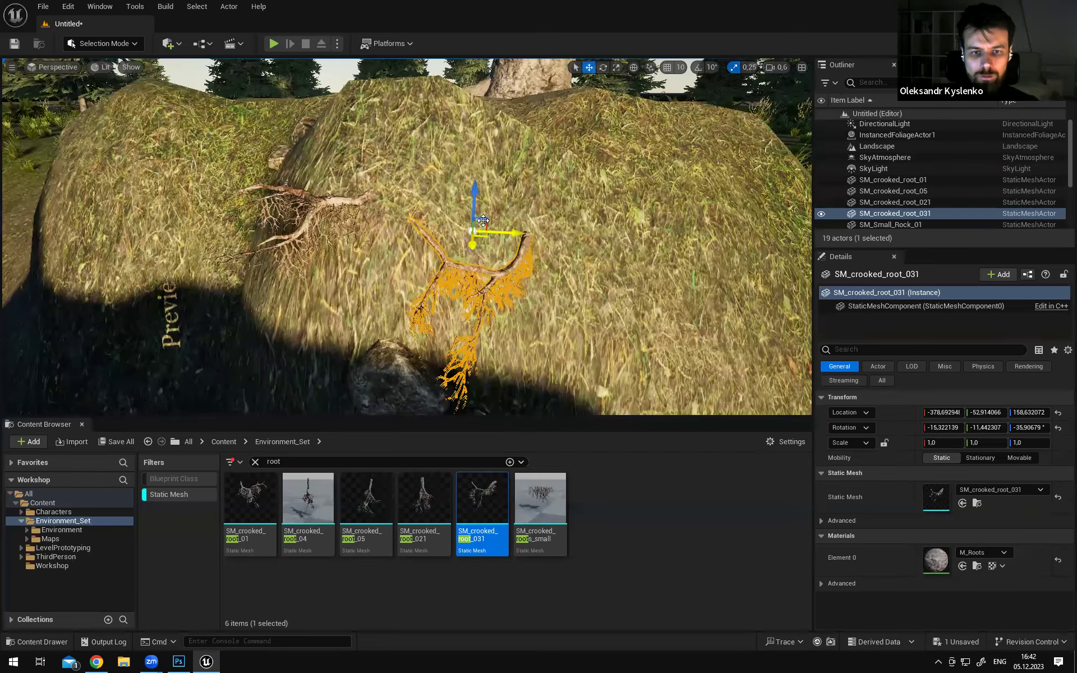
pyautogui.moveTo(555, 252); pyautogui.dragTo(558, 260, button='right')
pyautogui.press('e')
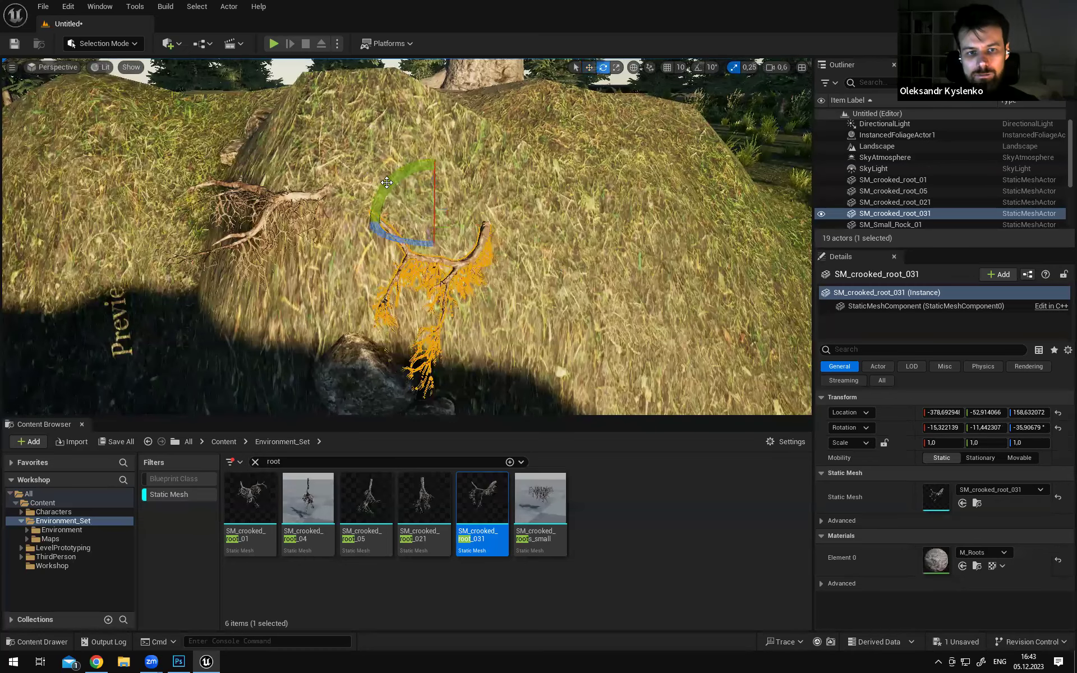
pyautogui.moveTo(389, 185); pyautogui.dragTo(489, 292)
pyautogui.press('r')
pyautogui.moveTo(515, 265); pyautogui.dragTo(516, 267, button='right')
pyautogui.moveTo(349, 197); pyautogui.dragTo(350, 197)
pyautogui.press('w')
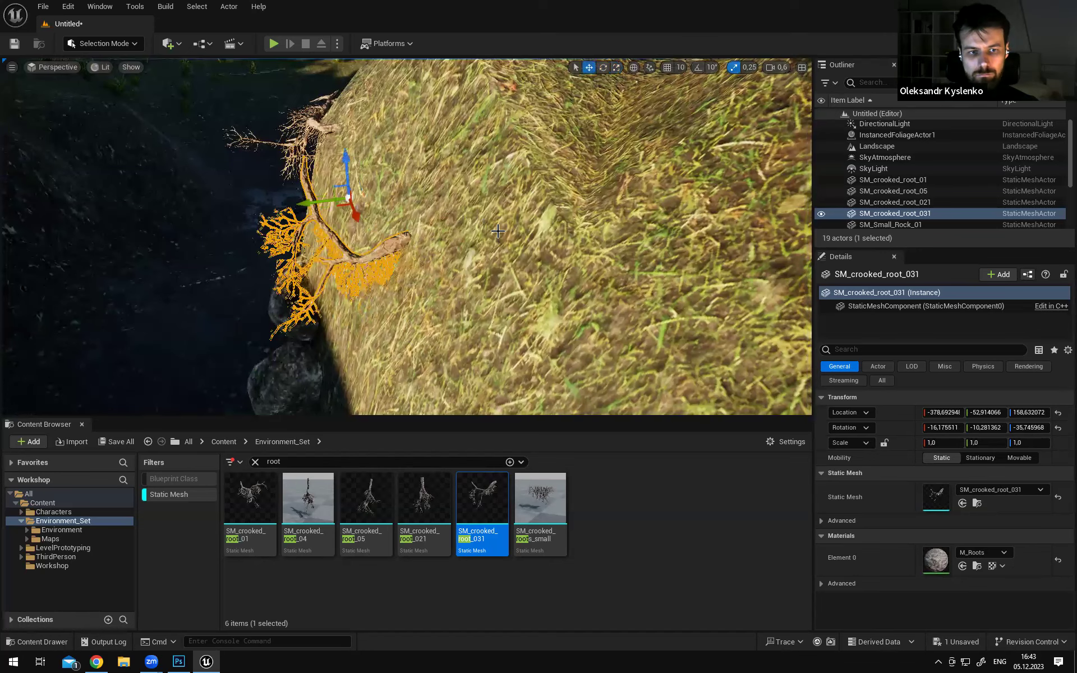
pyautogui.moveTo(403, 225); pyautogui.dragTo(597, 72, button='right')
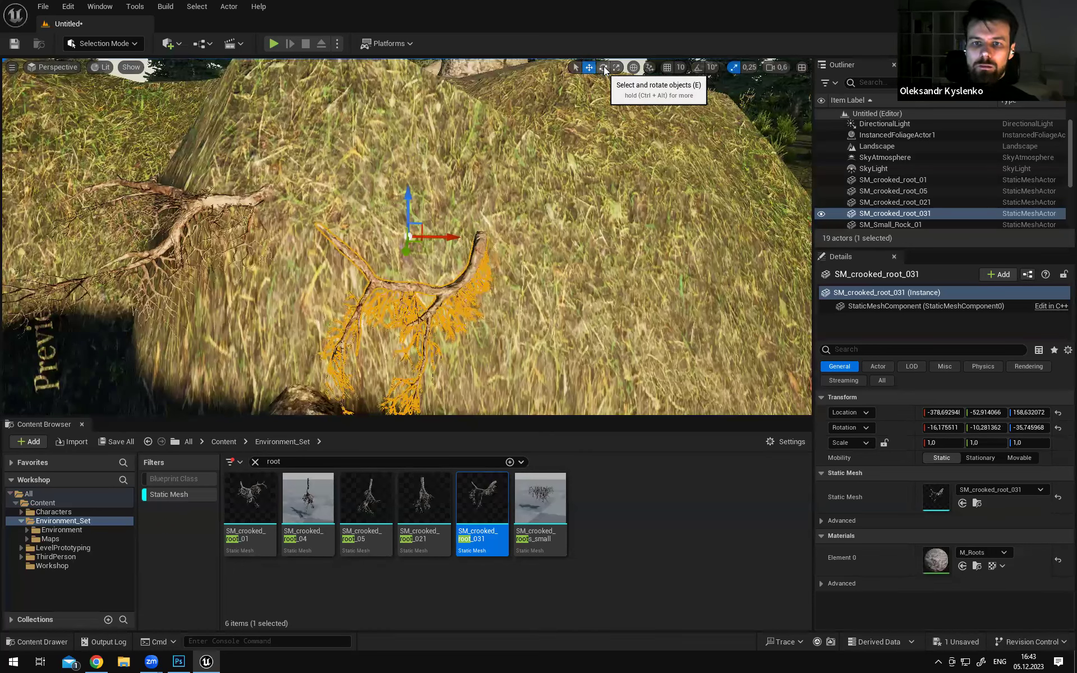
# Place another SM_crooked_root_05 on the shaded bank beside the rocks, rotate it about 66° around X, and move it into the slope
pyautogui.moveTo(576, 262); pyautogui.dragTo(673, 286, button='right')
pyautogui.press('g')
pyautogui.moveTo(367, 512); pyautogui.dragTo(493, 209)
pyautogui.moveTo(494, 210); pyautogui.dragTo(451, 207, button='right')
pyautogui.press('e')
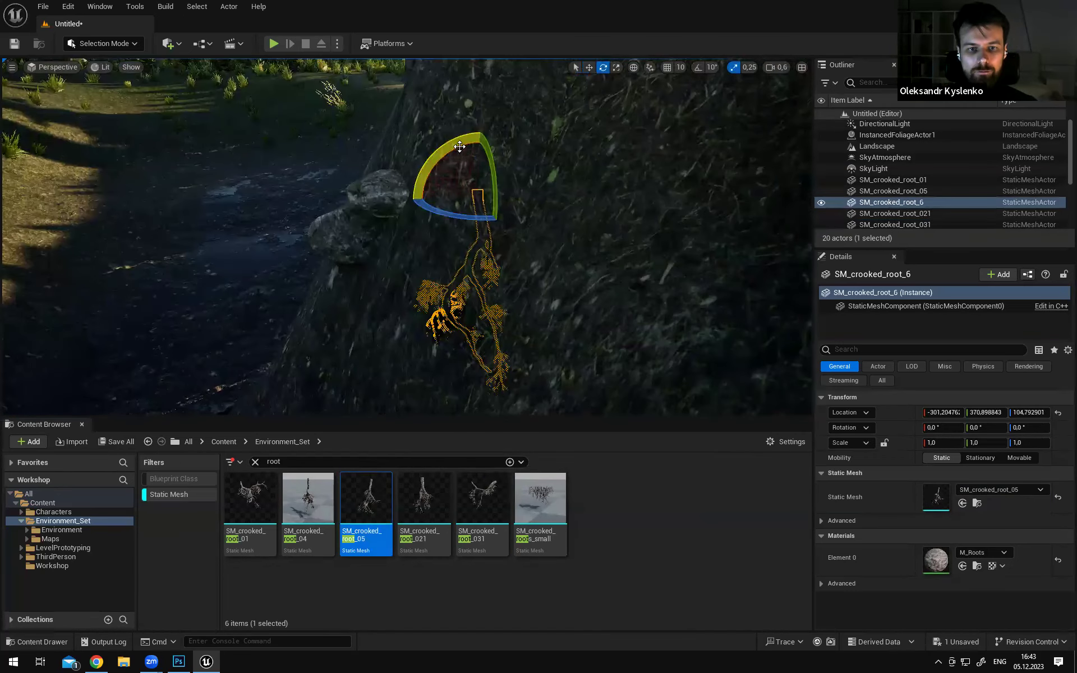
pyautogui.moveTo(460, 146); pyautogui.dragTo(533, 160)
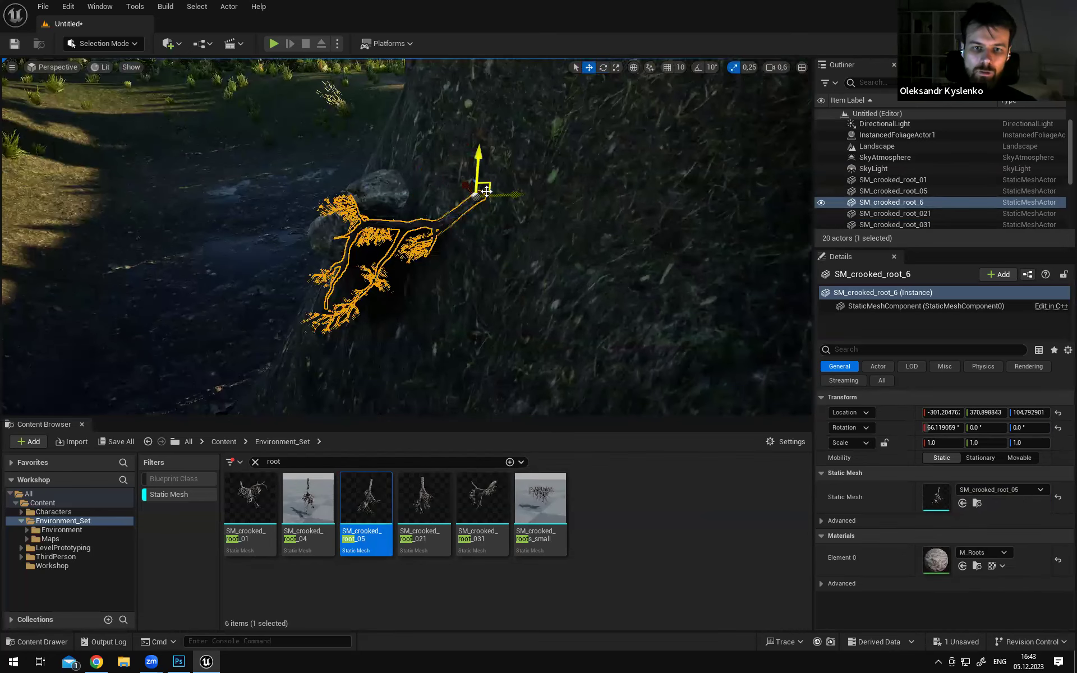
pyautogui.moveTo(580, 171); pyautogui.dragTo(577, 175)
pyautogui.moveTo(577, 175)
pyautogui.mouseDown(button='right')
pyautogui.moveTo(662, 162)
pyautogui.moveTo(656, 177)
pyautogui.moveTo(577, 173)
pyautogui.moveTo(588, 166)
pyautogui.mouseUp(button='right')
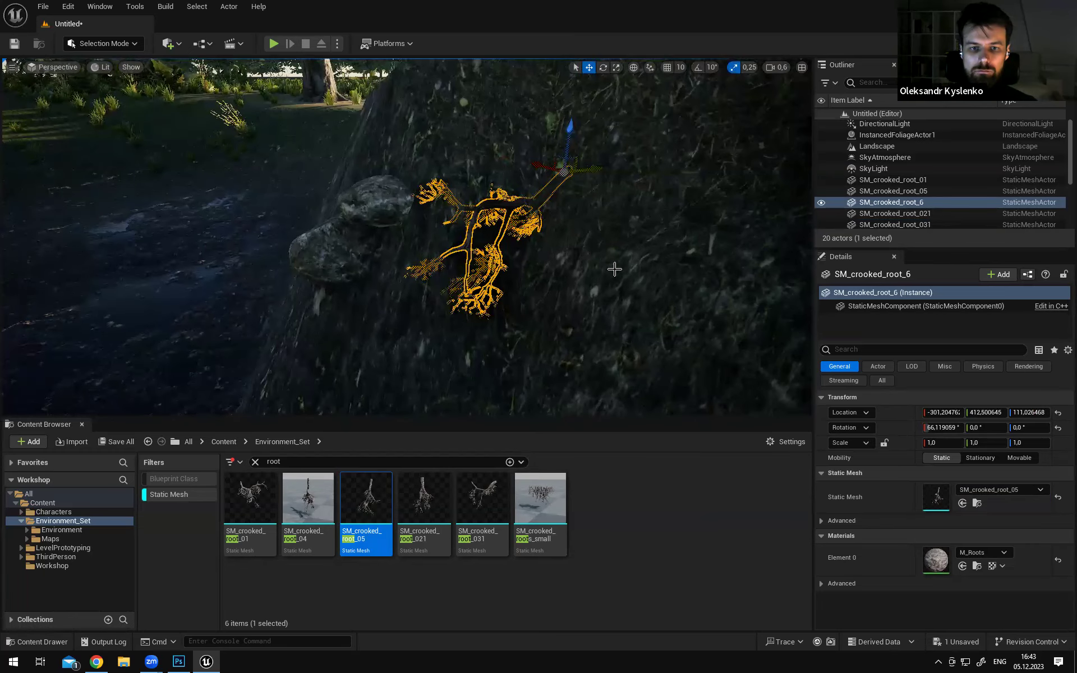
# Rotate the new root on the shaded bank to about 91° around X and lower it to a height of about 82
pyautogui.moveTo(608, 295); pyautogui.dragTo(583, 291, button='right')
pyautogui.press('g')
pyautogui.moveTo(389, 258); pyautogui.dragTo(431, 241, button='right')
pyautogui.press('w')
pyautogui.press('e')
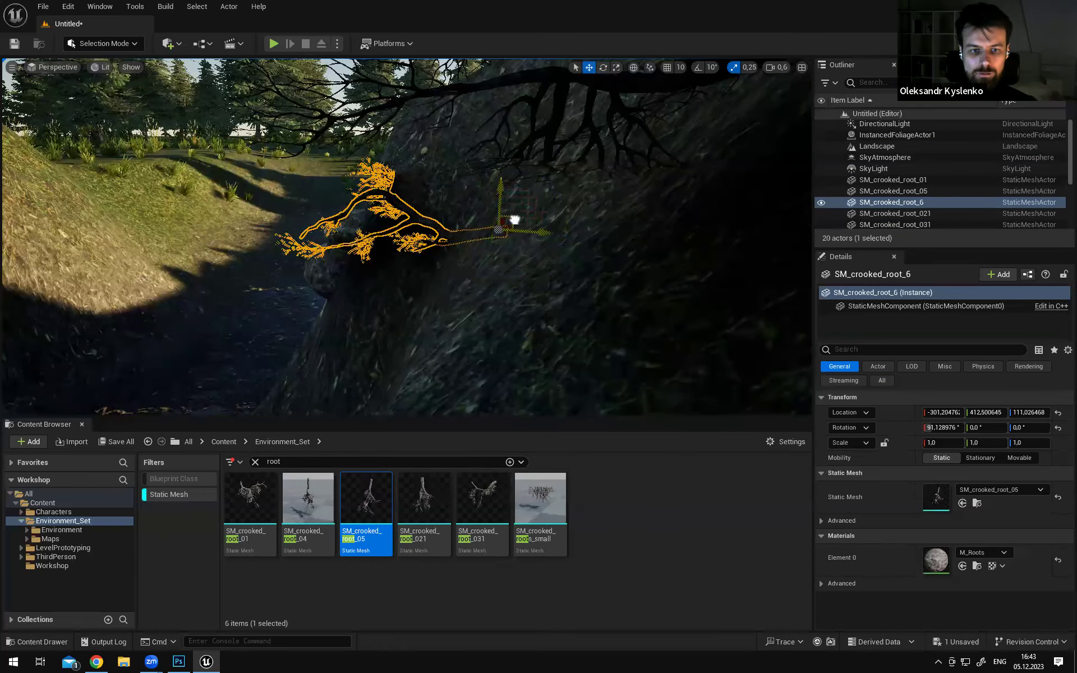
pyautogui.moveTo(407, 236); pyautogui.dragTo(247, 230, button='right')
# Play the level fullscreen, run the character through the ravine to examine the placed rocks and roots, and stop the play session
pyautogui.click(274, 43)
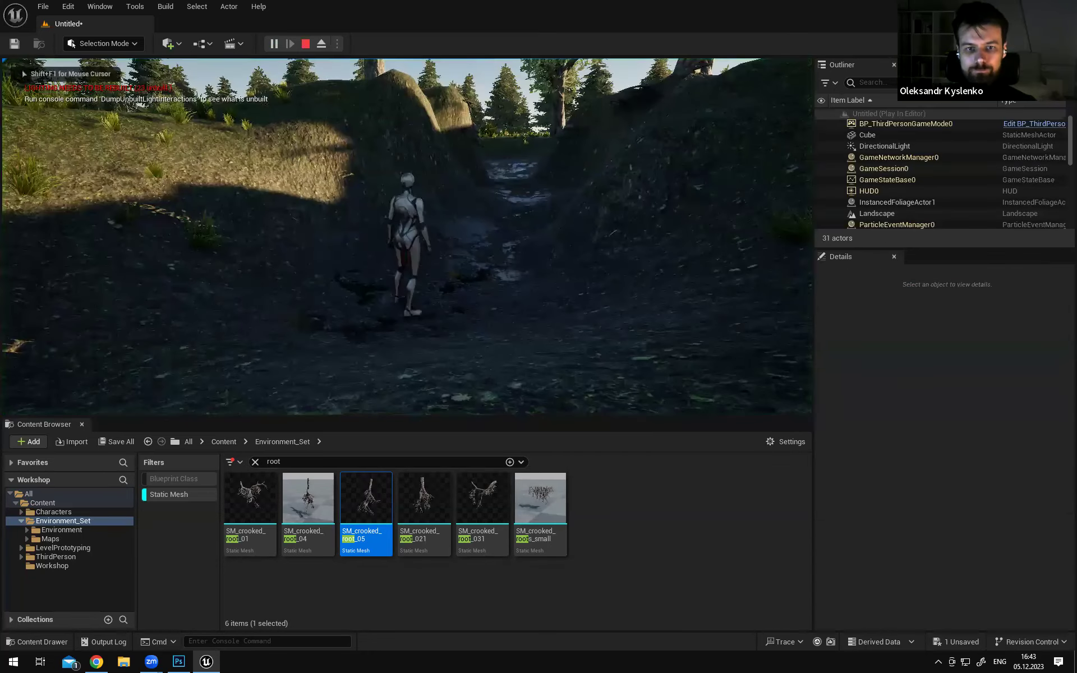
pyautogui.press('F11')
pyautogui.press('w')
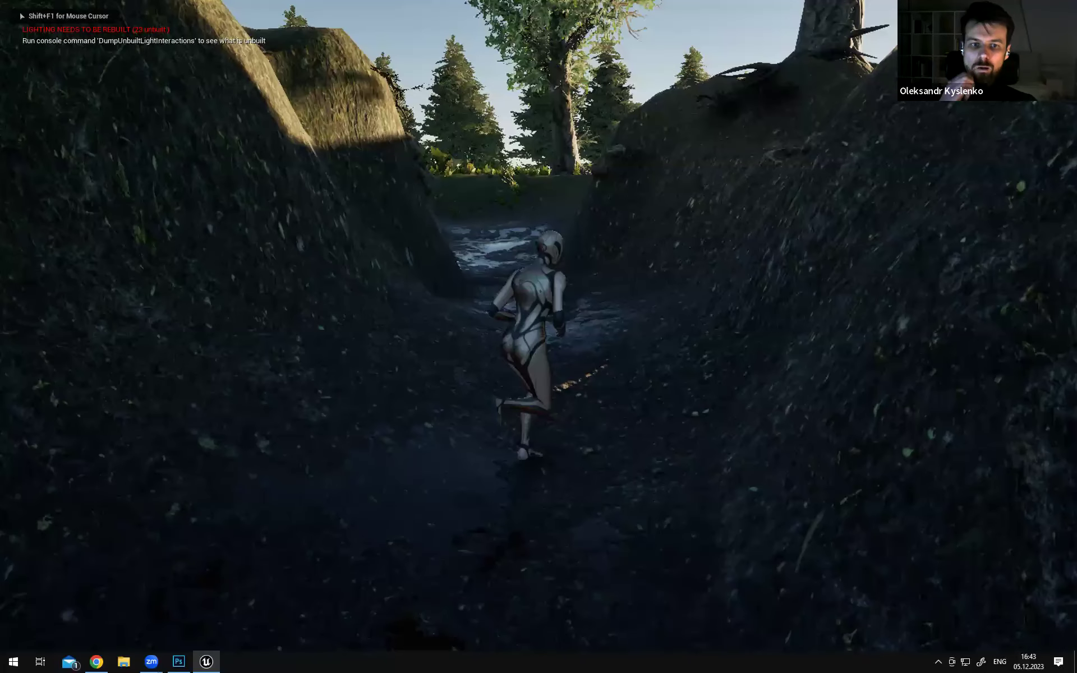
pyautogui.press('w')
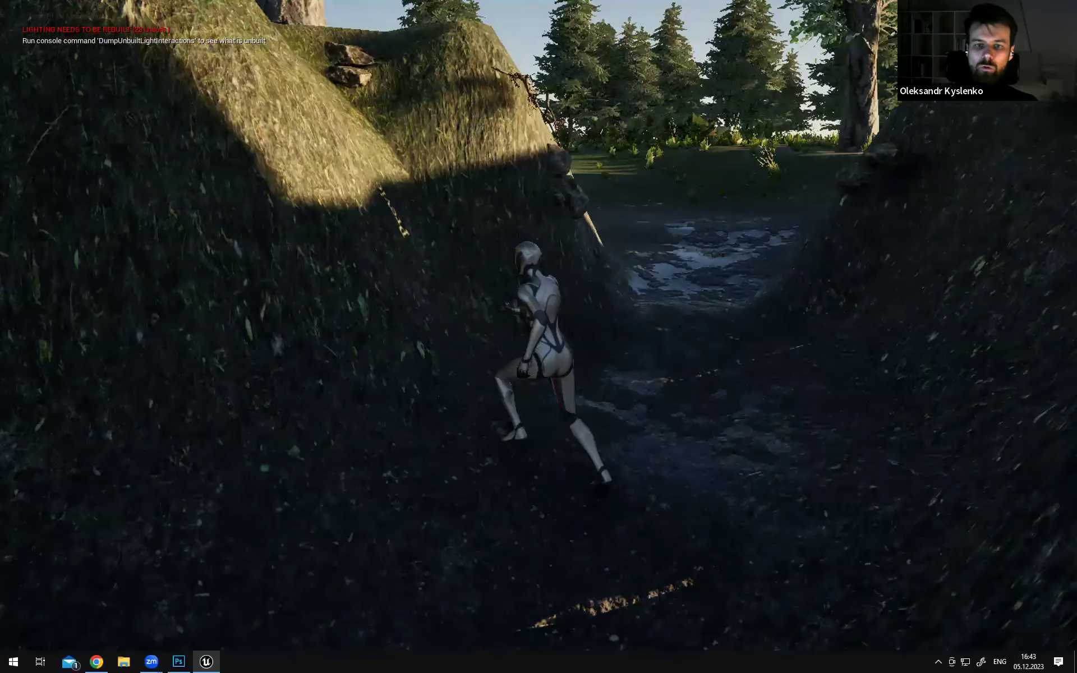
pyautogui.press('s')
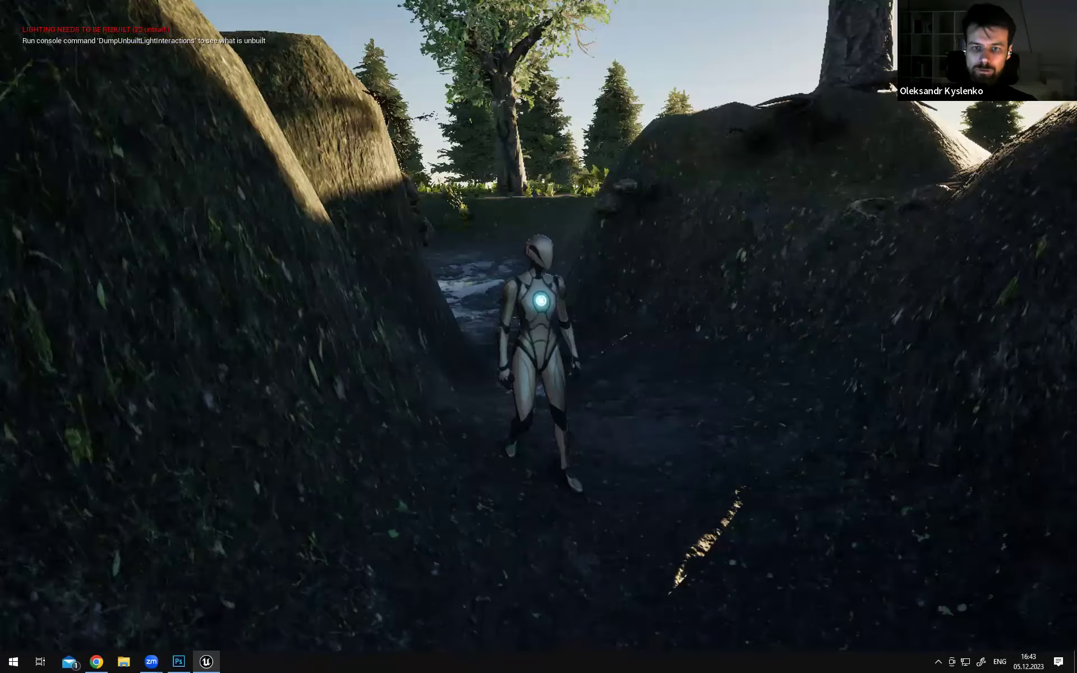
pyautogui.press('w')
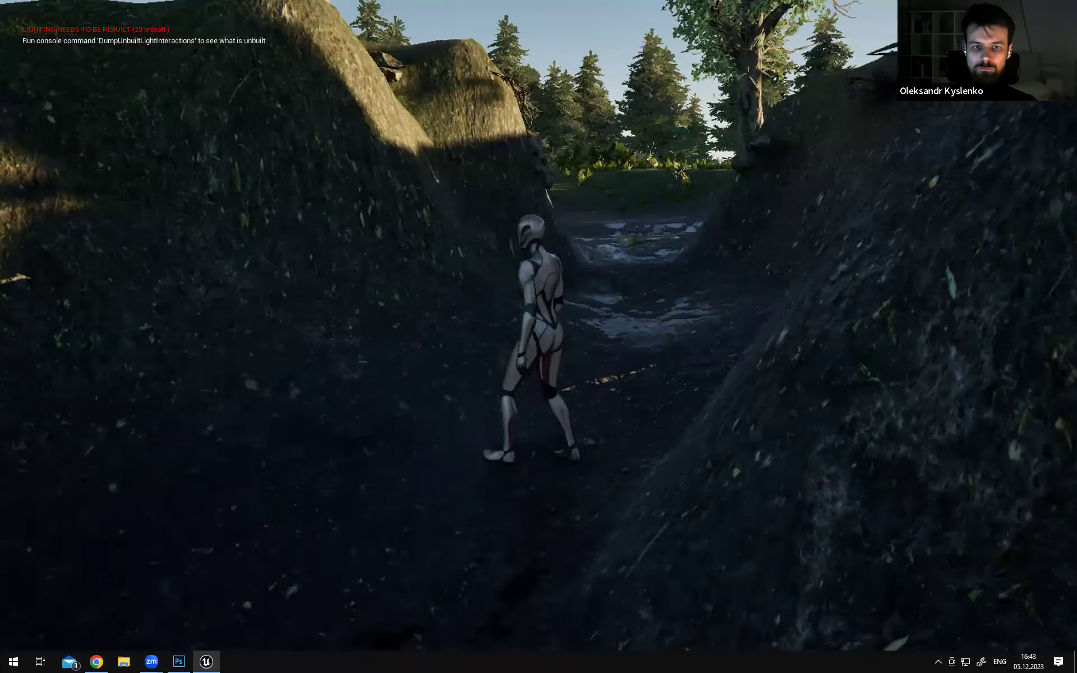
pyautogui.press('d')
pyautogui.press('a')
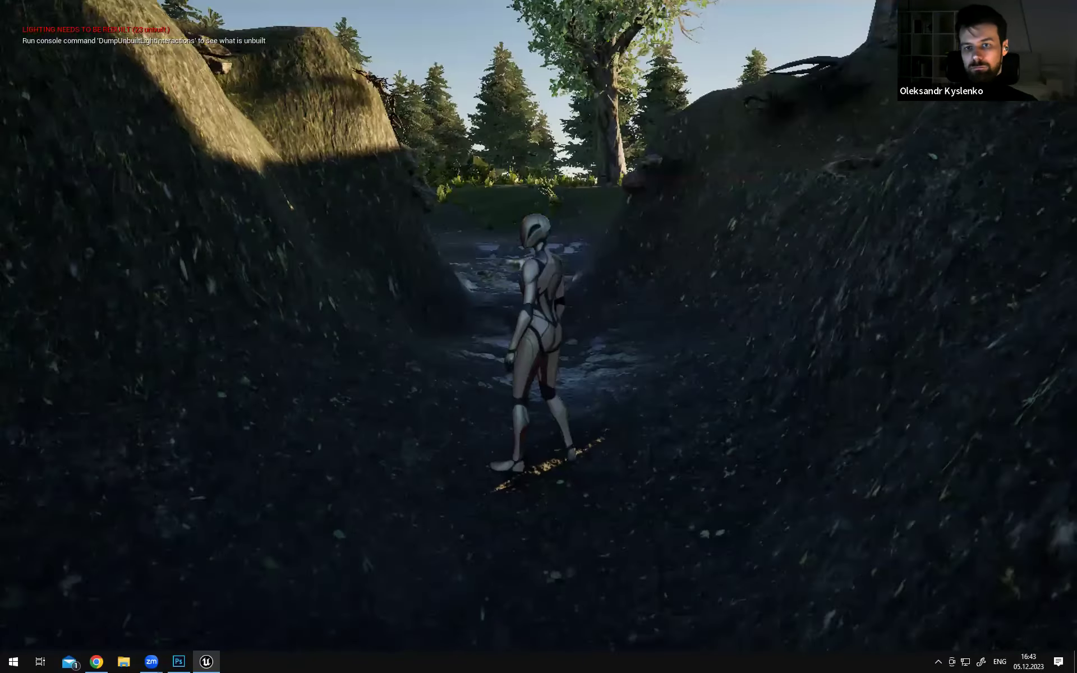
pyautogui.press('d')
pyautogui.press('a')
pyautogui.press('w')
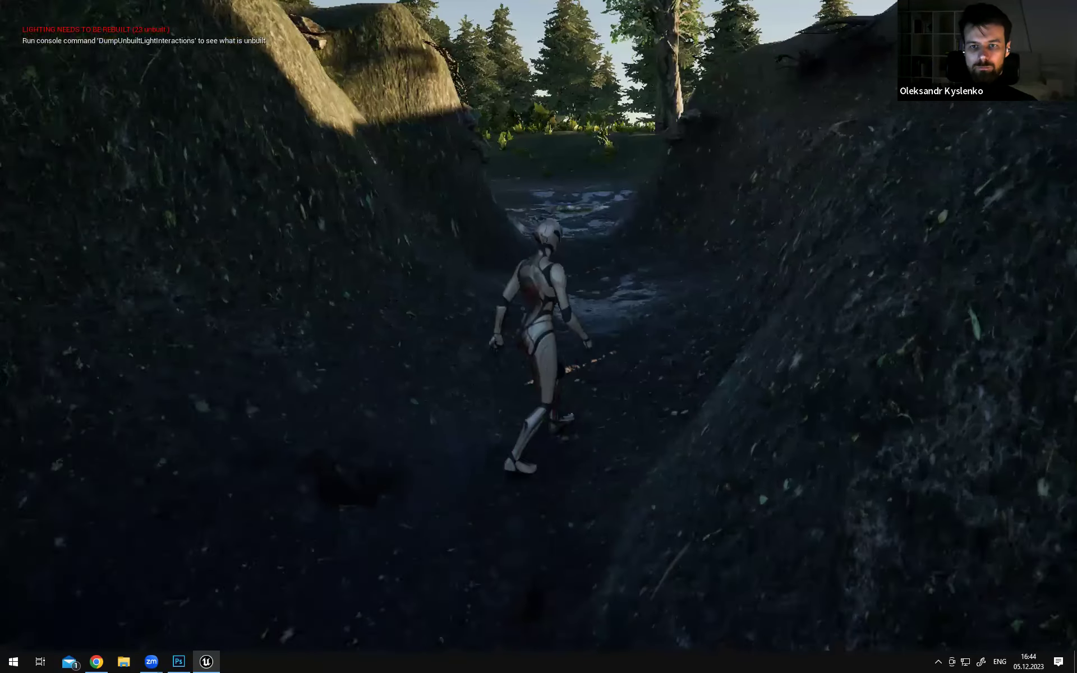
pyautogui.press('w')
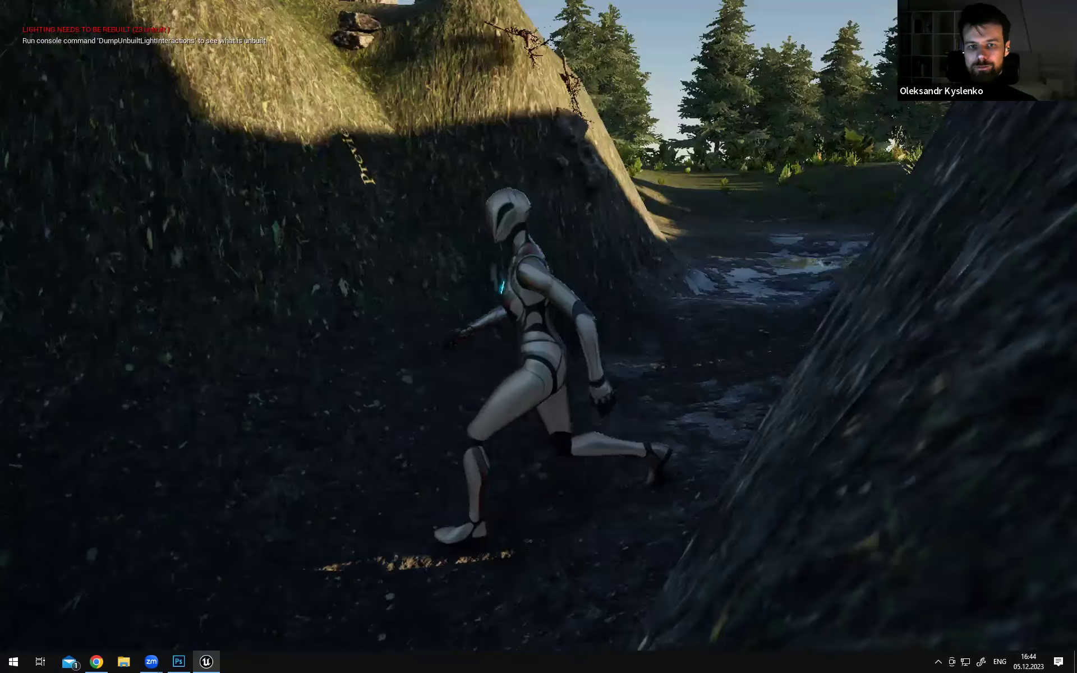
pyautogui.press('w')
pyautogui.press('w')
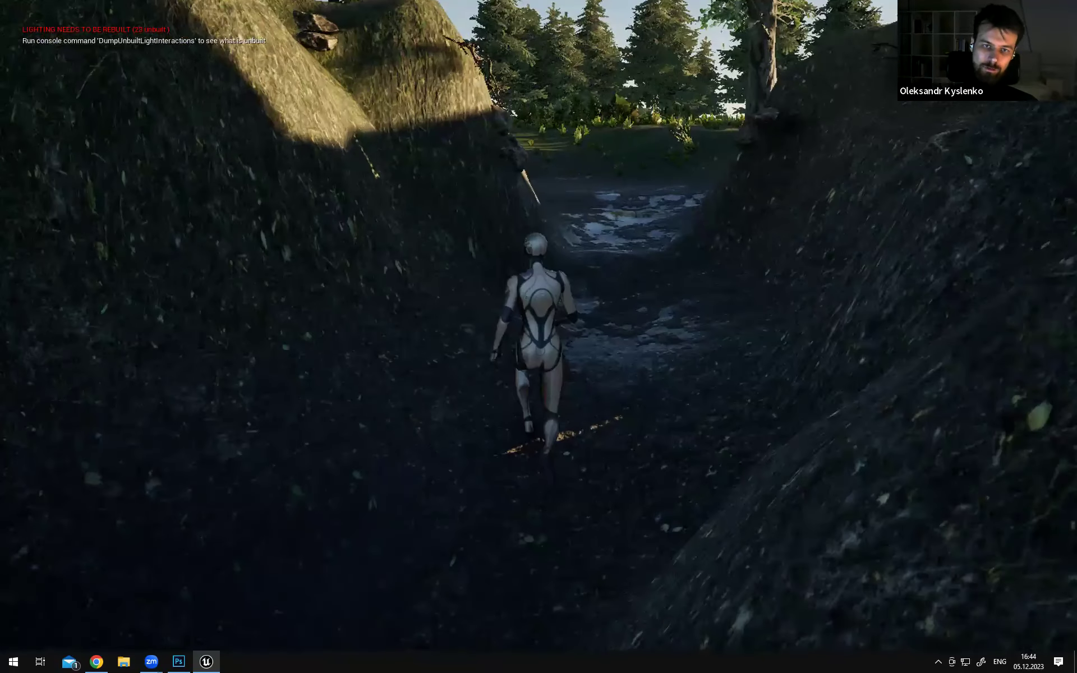
pyautogui.press('a')
pyautogui.press('s')
pyautogui.press('w')
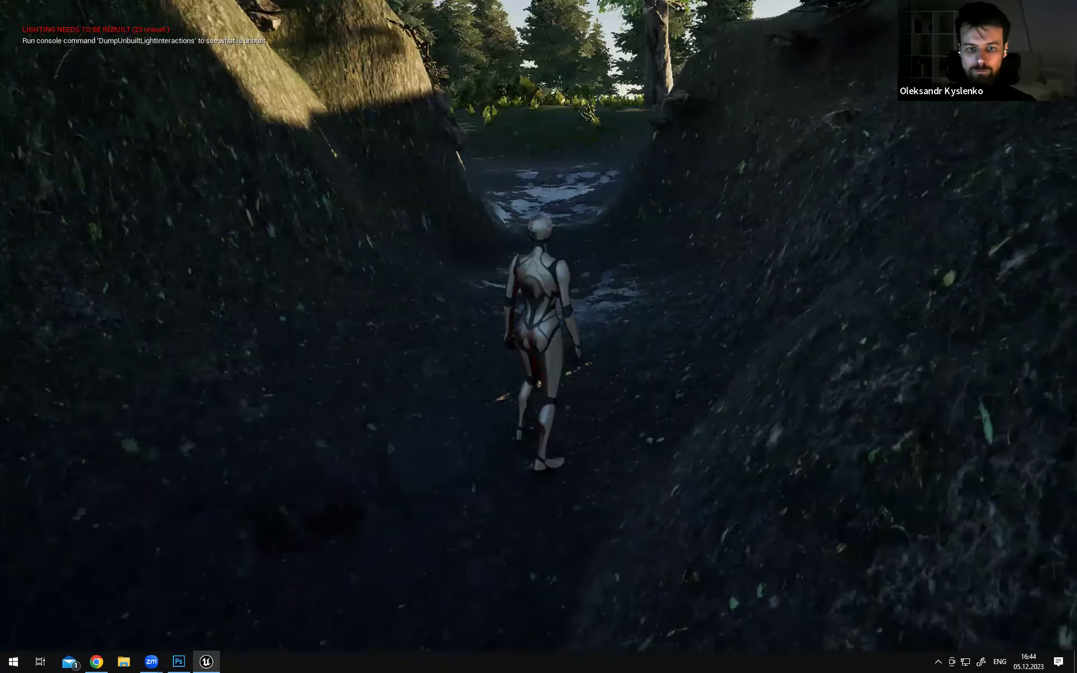
pyautogui.hotkey('shift', 'F1')
pyautogui.press('F11')
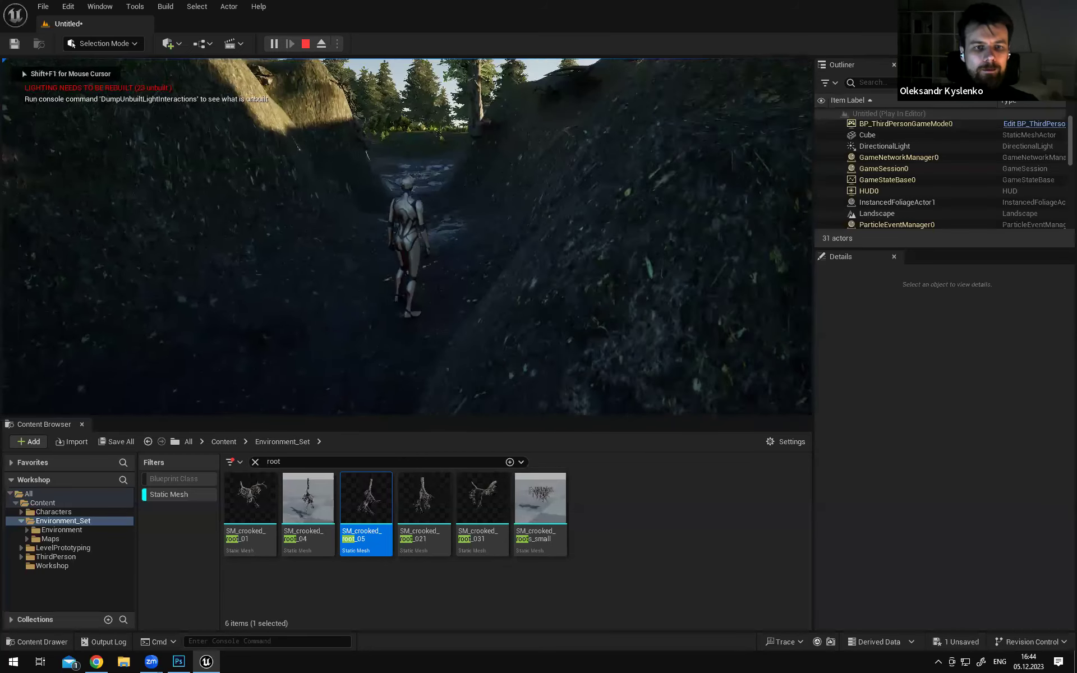
pyautogui.press('Escape')
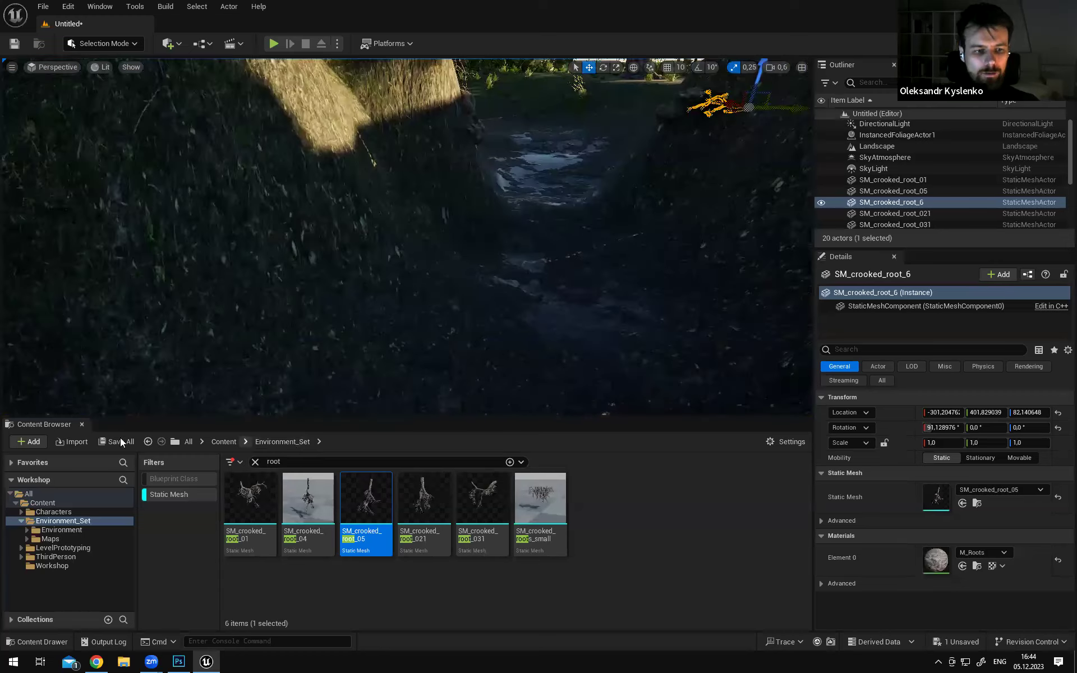
# Shrink the Content Browser to enlarge the viewport, and switch to landscape painting with Layer_7 as the target layer
pyautogui.moveTo(51, 416); pyautogui.dragTo(60, 572)
pyautogui.moveTo(406, 314); pyautogui.dragTo(381, 270, button='right')
pyautogui.moveTo(298, 263)
pyautogui.mouseDown(button='right')
pyautogui.moveTo(322, 274)
pyautogui.moveTo(314, 314)
pyautogui.moveTo(317, 283)
pyautogui.moveTo(292, 278)
pyautogui.moveTo(362, 297)
pyautogui.moveTo(364, 308)
pyautogui.moveTo(348, 291)
pyautogui.moveTo(476, 400)
pyautogui.mouseUp(button='right')
pyautogui.moveTo(595, 371); pyautogui.dragTo(596, 371, button='right')
pyautogui.moveTo(507, 388); pyautogui.dragTo(495, 394, button='right')
pyautogui.click(125, 44)
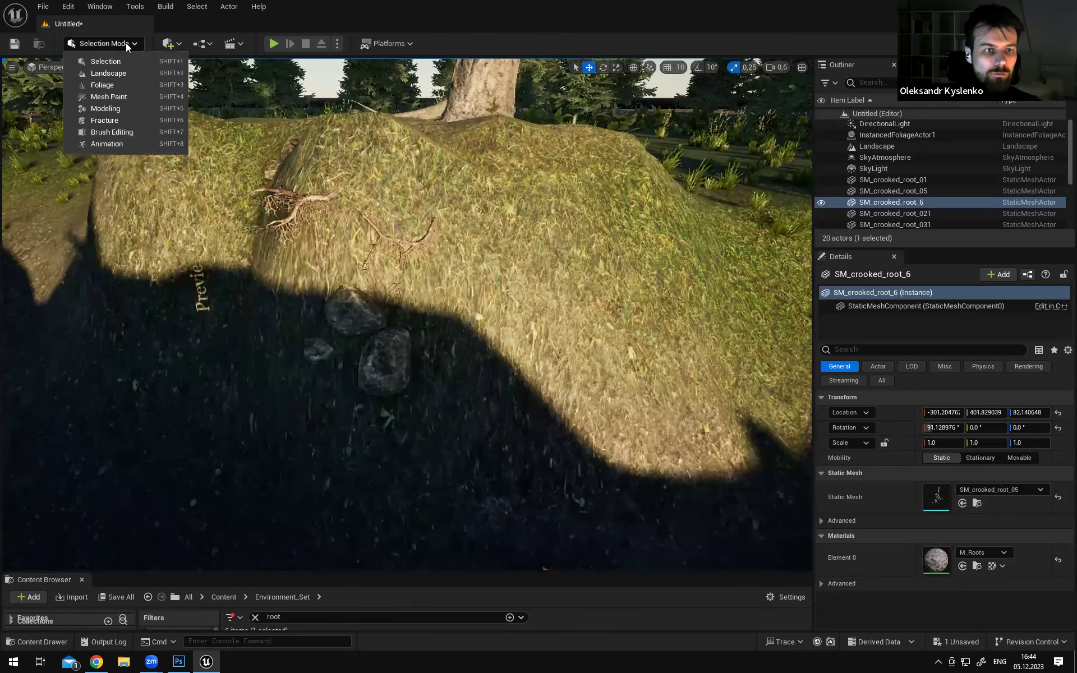
pyautogui.click(112, 73)
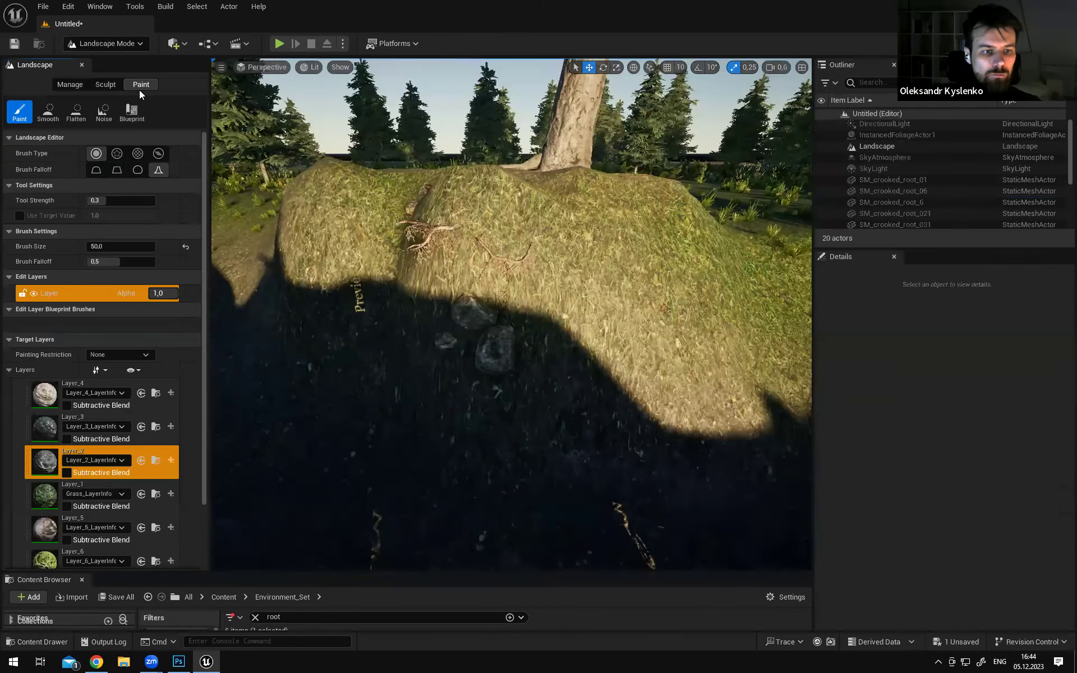
pyautogui.scroll(-2, 203, 392)
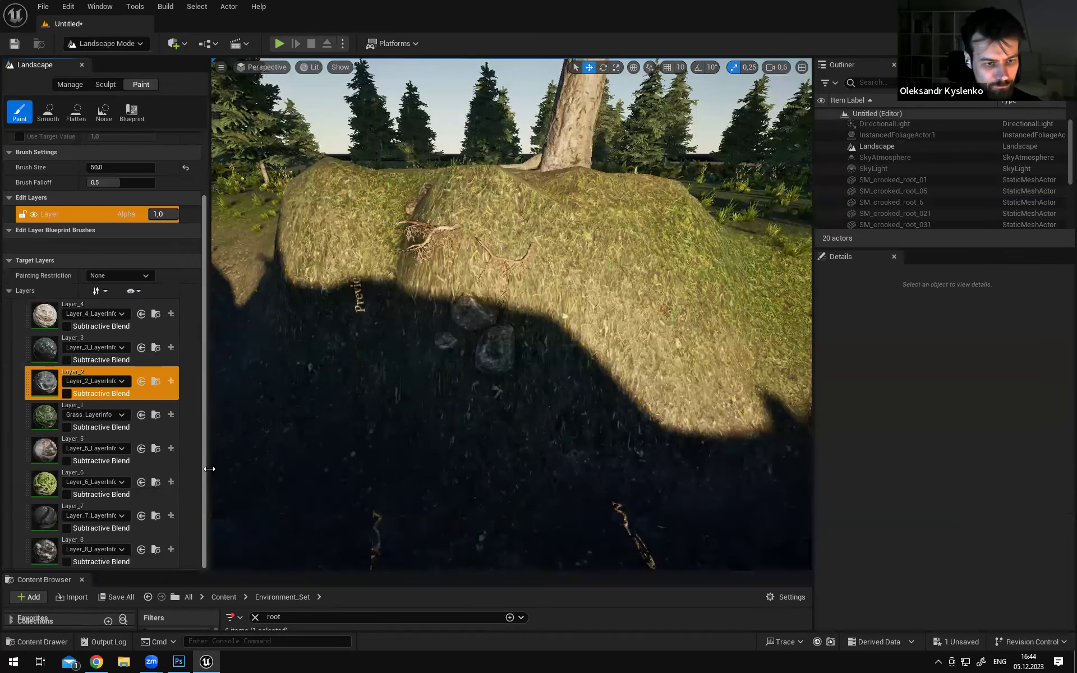
pyautogui.click(47, 522)
pyautogui.moveTo(393, 337)
pyautogui.mouseDown(button='right')
pyautogui.moveTo(370, 348)
pyautogui.moveTo(393, 331)
pyautogui.mouseUp(button='right')
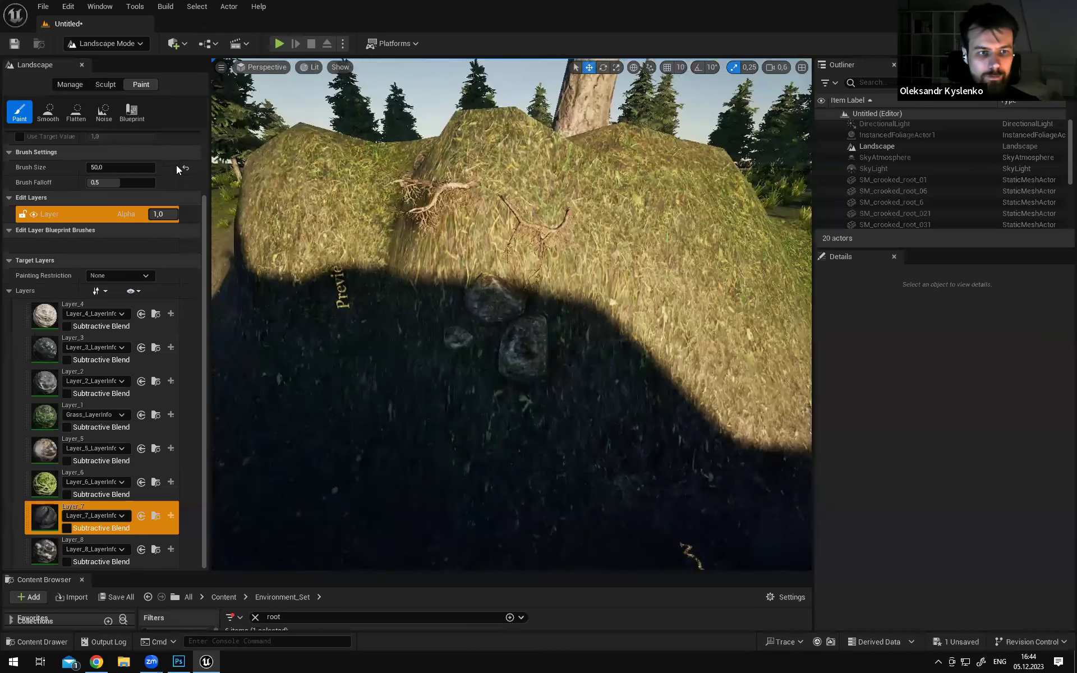
pyautogui.moveTo(204, 214); pyautogui.dragTo(204, 178)
pyautogui.scroll(3, 203, 178)
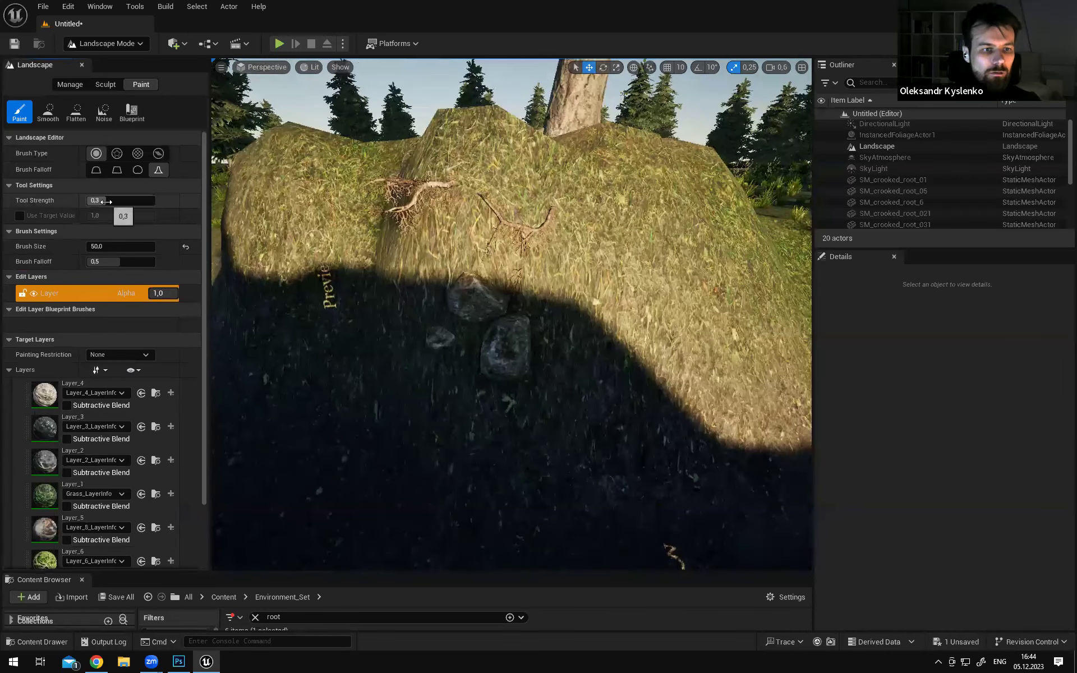
# Paint Layer_7 onto the sunlit mound around the roots and rocks with brush size 50 and tool strength 0.3
pyautogui.click(532, 279)
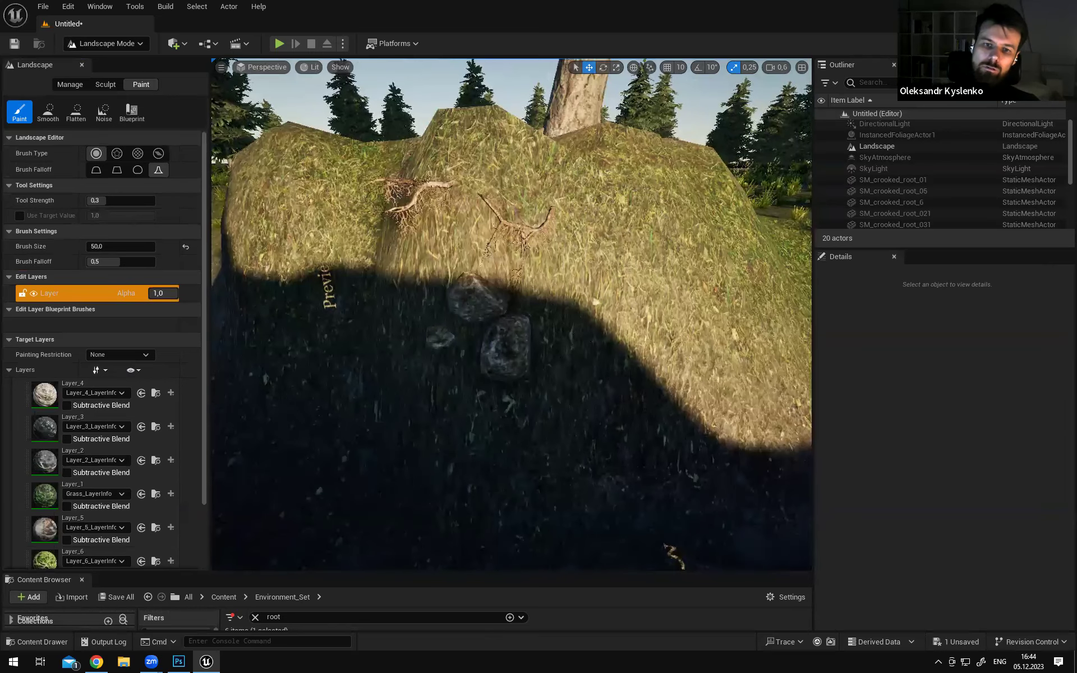
pyautogui.moveTo(620, 272); pyautogui.dragTo(601, 187, button='right')
pyautogui.press('w')
pyautogui.moveTo(557, 222); pyautogui.dragTo(567, 241, button='right')
pyautogui.moveTo(560, 246); pyautogui.dragTo(588, 315)
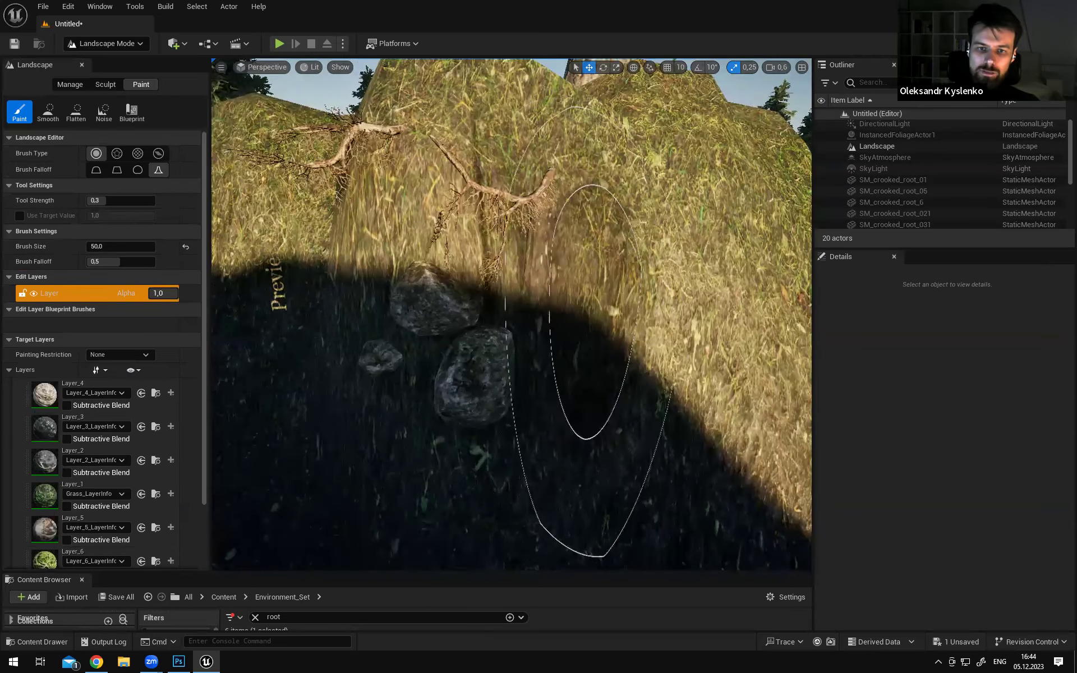
pyautogui.moveTo(594, 314); pyautogui.dragTo(594, 342, button='right')
pyautogui.scroll(-5, 569, 248)
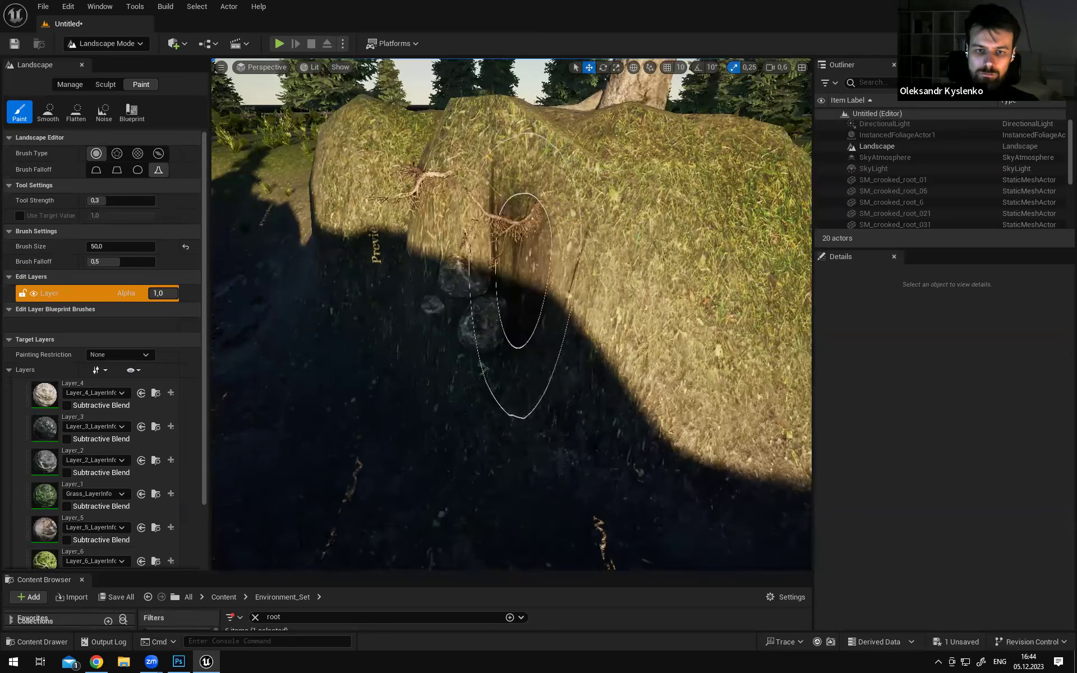
pyautogui.scroll(3, 420, 167)
pyautogui.moveTo(420, 167)
pyautogui.mouseDown(button='right')
pyautogui.moveTo(421, 222)
pyautogui.moveTo(510, 222)
pyautogui.moveTo(567, 241)
pyautogui.moveTo(578, 281)
pyautogui.mouseUp(button='right')
pyautogui.click(421, 222)
pyautogui.moveTo(359, 336)
pyautogui.mouseDown(button='right')
pyautogui.moveTo(437, 342)
pyautogui.moveTo(376, 348)
pyautogui.moveTo(359, 365)
pyautogui.moveTo(404, 308)
pyautogui.moveTo(436, 225)
pyautogui.mouseUp(button='right')
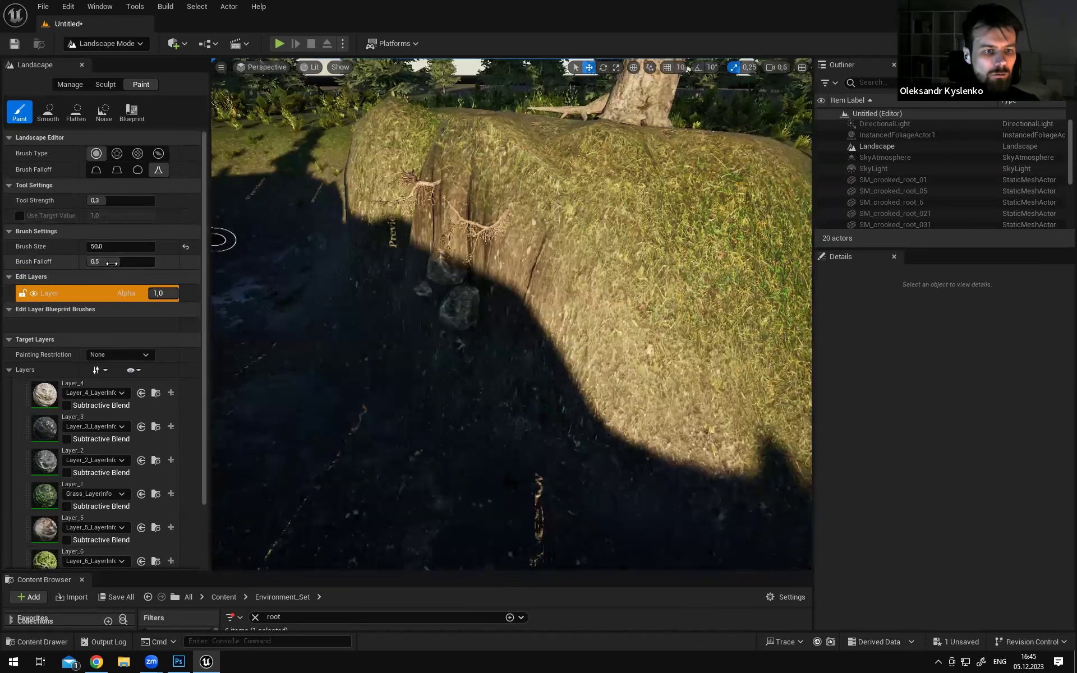
# Set the landscape paint brush falloff to 1.0 and the brush size to 30
pyautogui.write('1')
pyautogui.press('Return')
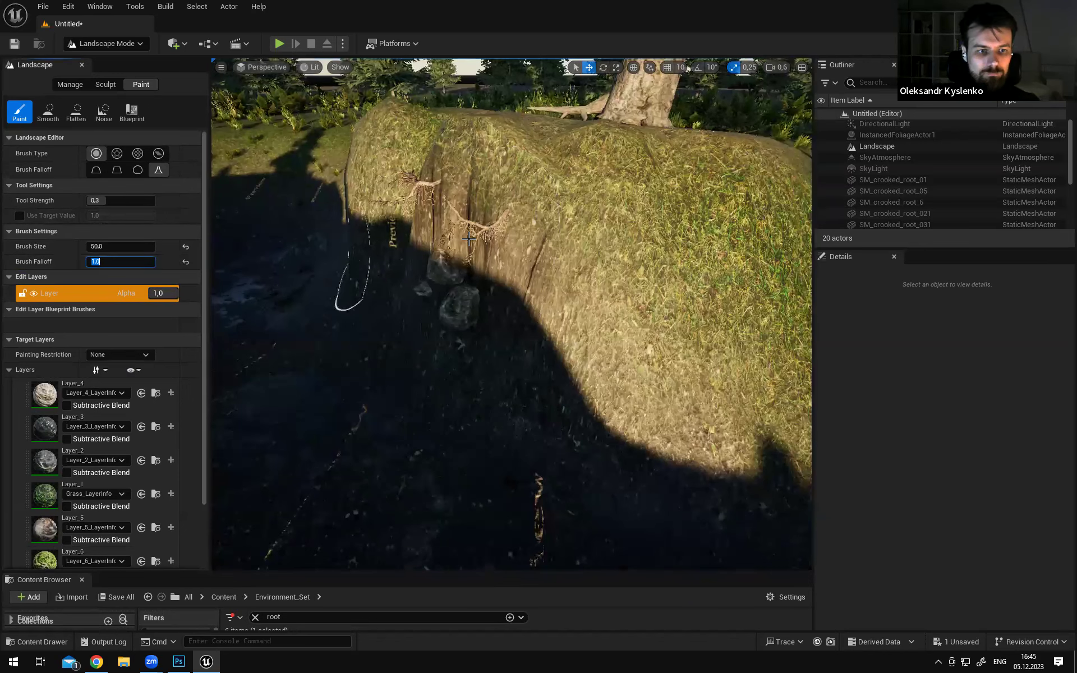
pyautogui.moveTo(336, 238); pyautogui.dragTo(365, 233, button='right')
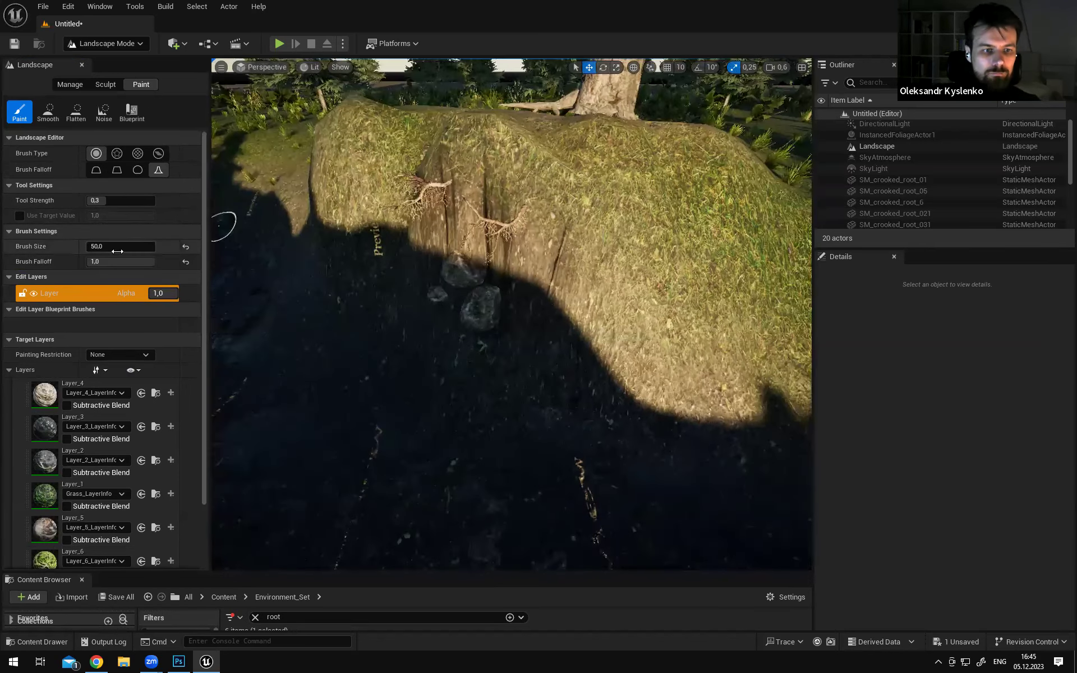
pyautogui.write('30')
pyautogui.moveTo(494, 244)
pyautogui.mouseDown(button='right')
pyautogui.moveTo(492, 207)
pyautogui.moveTo(533, 208)
pyautogui.mouseUp(button='right')
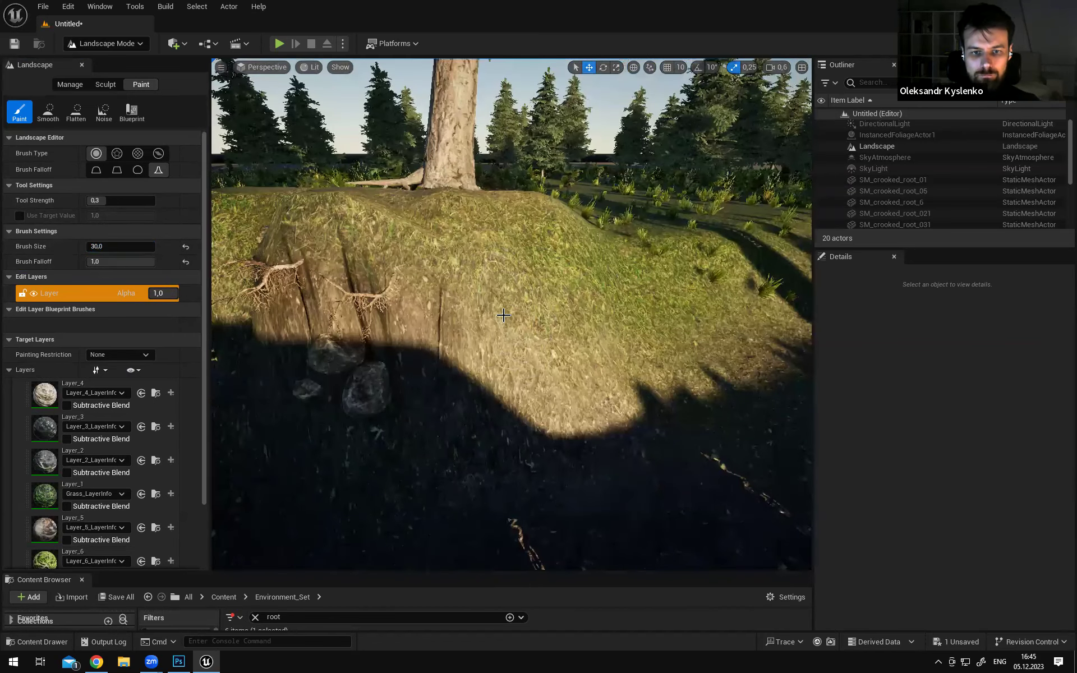
pyautogui.moveTo(498, 279); pyautogui.dragTo(474, 296, button='right')
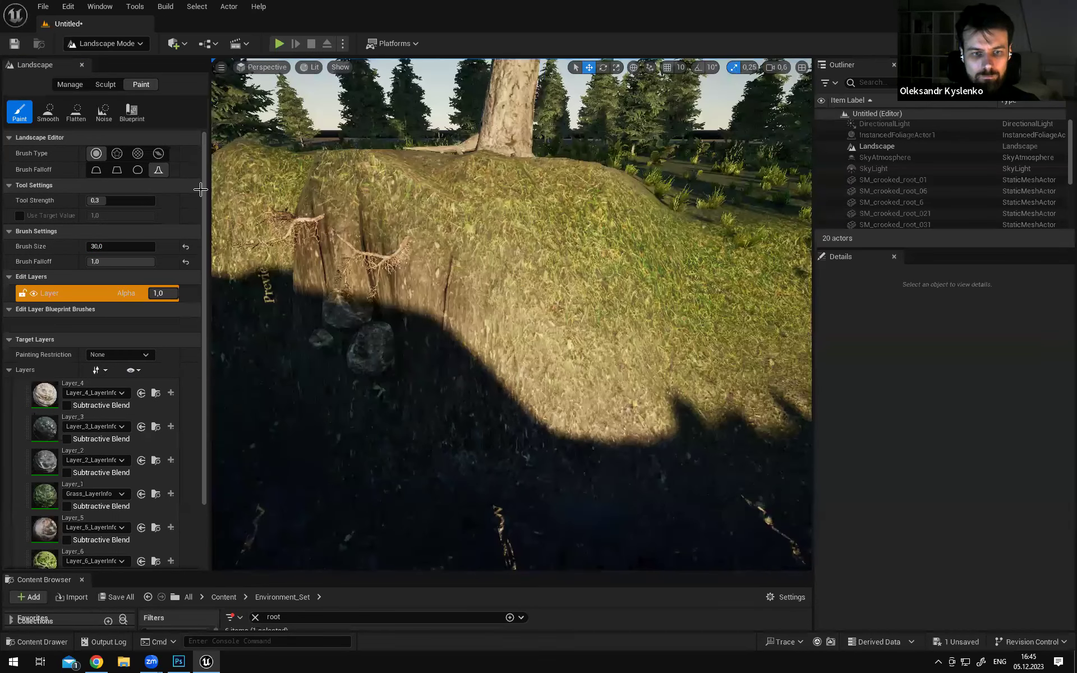
# Paint Layer_7 onto the sunlit mound beside the roots with tool strength 0.5
pyautogui.click(113, 200)
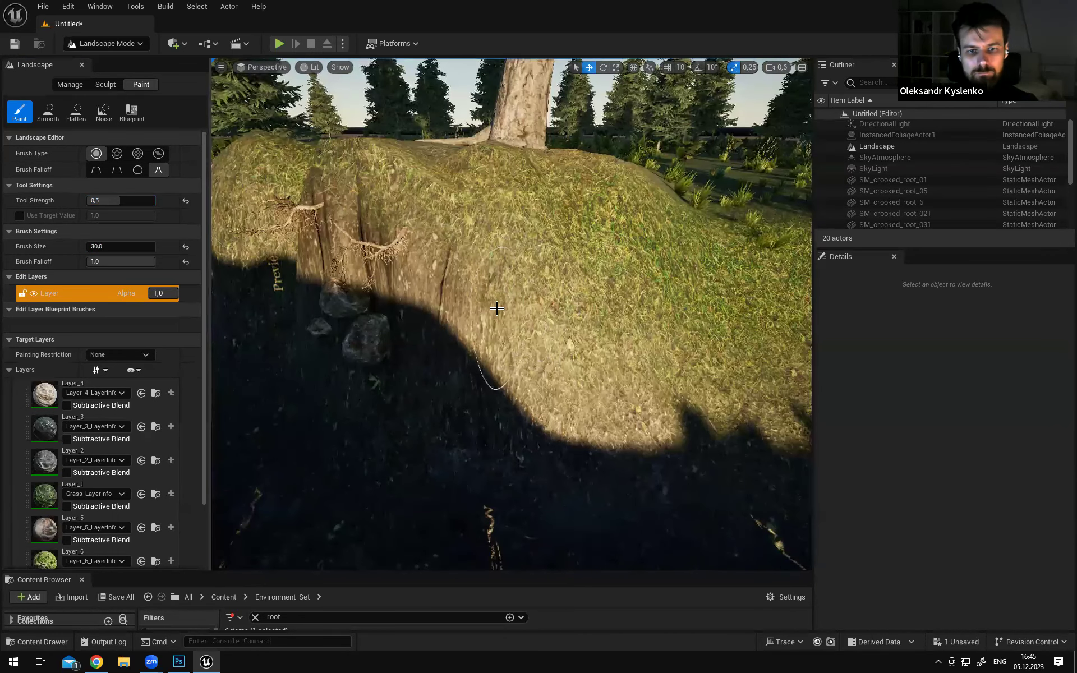
pyautogui.moveTo(511, 302); pyautogui.dragTo(487, 319, button='right')
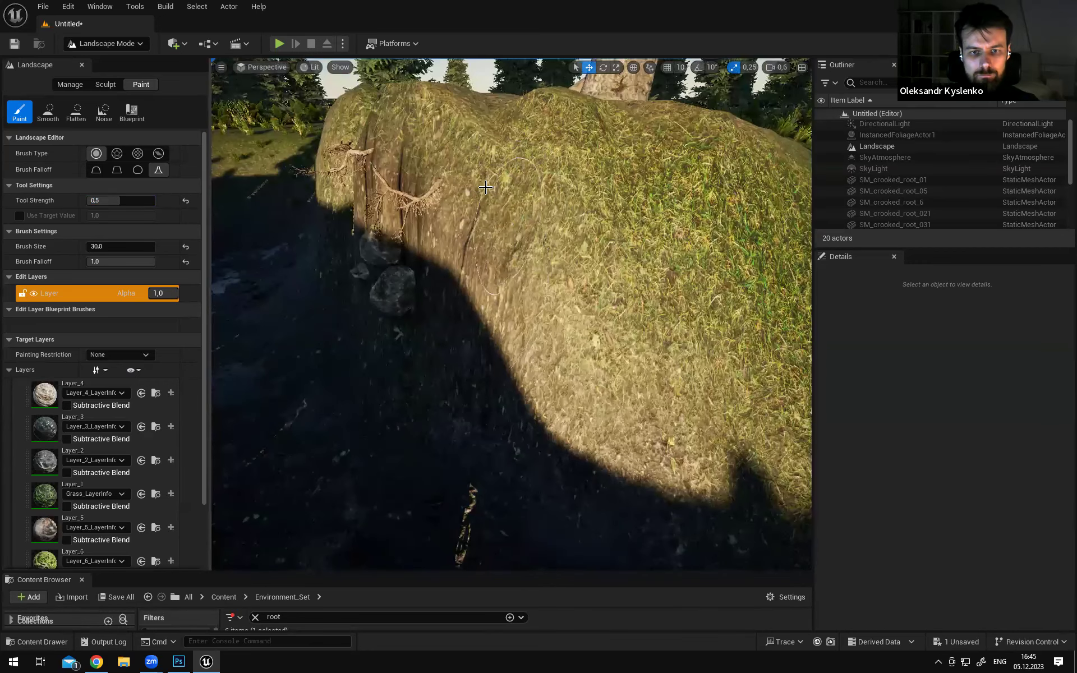
pyautogui.moveTo(489, 329)
pyautogui.mouseDown(button='right')
pyautogui.moveTo(504, 215)
pyautogui.moveTo(475, 201)
pyautogui.moveTo(479, 234)
pyautogui.mouseUp(button='right')
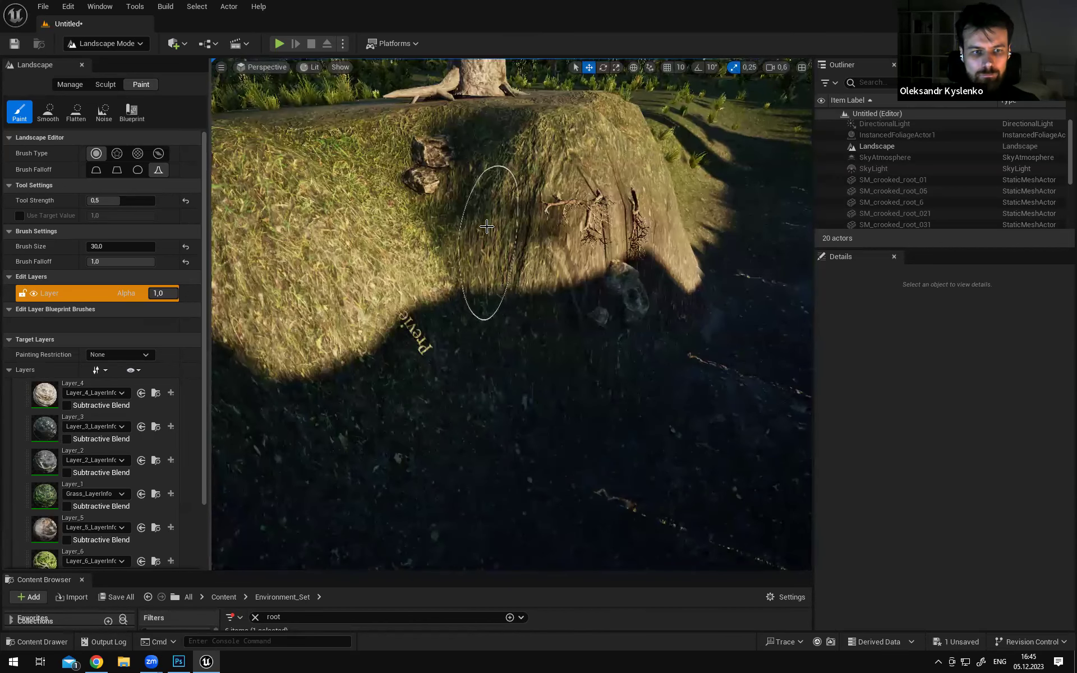
# Switch the brush to smooth falloff with tool strength 1.0 and paint Layer_7 across the sunlit mound around the roots
pyautogui.moveTo(116, 198); pyautogui.dragTo(157, 200)
pyautogui.click(96, 170)
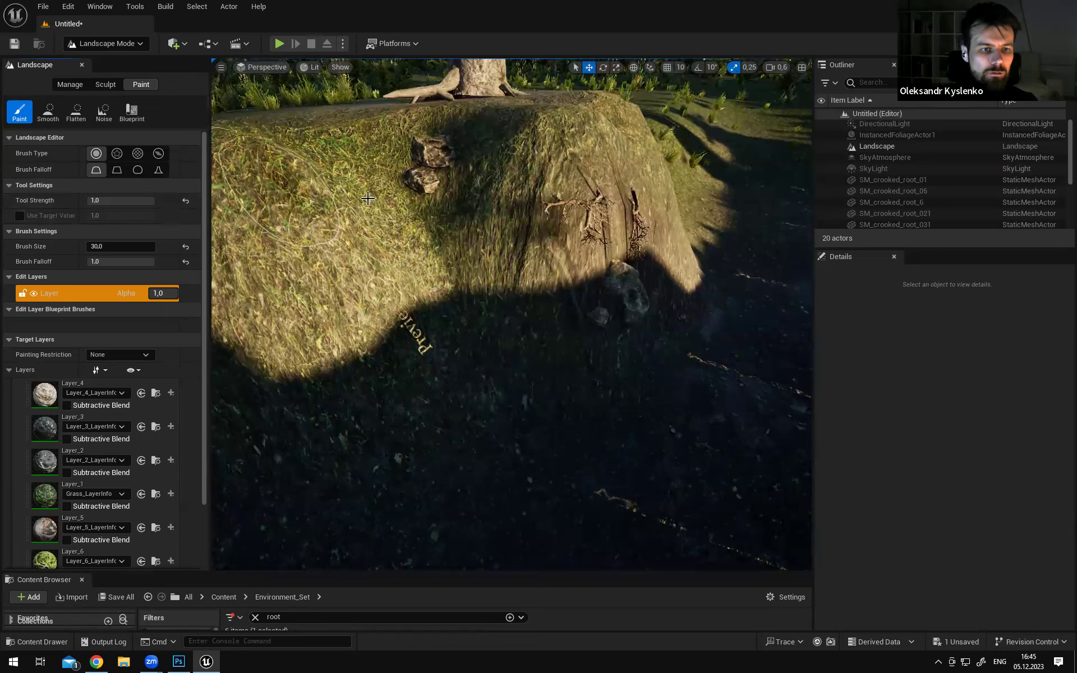
pyautogui.moveTo(601, 308); pyautogui.dragTo(656, 310, button='right')
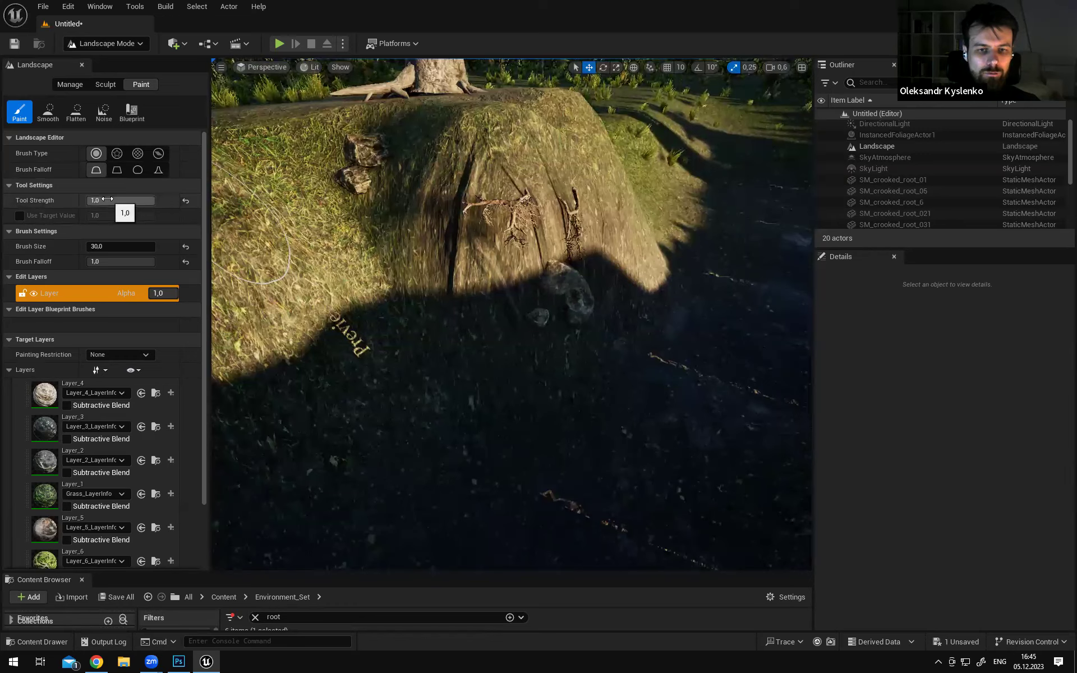
pyautogui.moveTo(464, 219)
pyautogui.mouseDown(button='right')
pyautogui.moveTo(430, 250)
pyautogui.moveTo(493, 238)
pyautogui.moveTo(464, 219)
pyautogui.mouseUp(button='right')
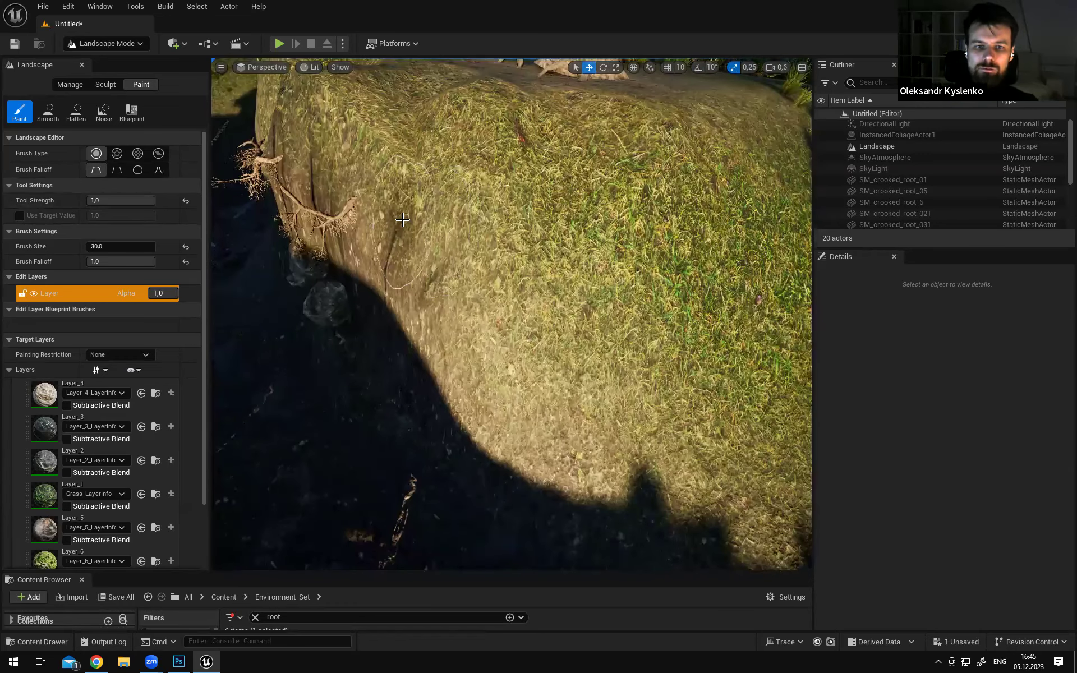
pyautogui.moveTo(449, 224)
pyautogui.mouseDown(button='right')
pyautogui.moveTo(443, 234)
pyautogui.moveTo(418, 227)
pyautogui.moveTo(430, 224)
pyautogui.mouseUp(button='right')
pyautogui.moveTo(482, 337); pyautogui.dragTo(477, 357, button='right')
pyautogui.moveTo(505, 303); pyautogui.dragTo(500, 305, button='right')
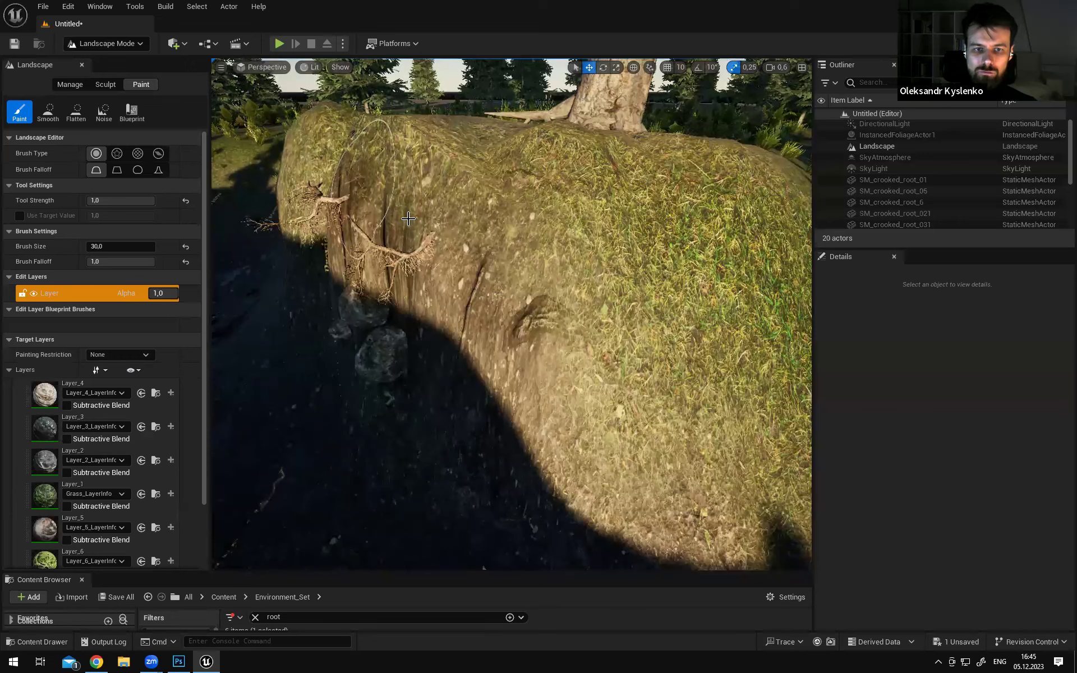
pyautogui.moveTo(444, 227)
pyautogui.mouseDown(button='right')
pyautogui.moveTo(432, 227)
pyautogui.moveTo(522, 213)
pyautogui.moveTo(449, 241)
pyautogui.moveTo(433, 274)
pyautogui.mouseUp(button='right')
pyautogui.moveTo(600, 338); pyautogui.dragTo(598, 393, button='right')
# Set the landscape paint brush size to 50 and the brush falloff to 0.25
pyautogui.click(107, 246)
pyautogui.write('50')
pyautogui.press('Return')
pyautogui.click(106, 260)
pyautogui.write('0,25')
pyautogui.press('Return')
# Try a full-strength Layer_7 paint stroke on the shaded mound below the tree, and undo it
pyautogui.moveTo(548, 333); pyautogui.dragTo(500, 211)
pyautogui.moveTo(598, 249)
pyautogui.mouseDown(button='right')
pyautogui.moveTo(603, 274)
pyautogui.moveTo(549, 303)
pyautogui.mouseUp(button='right')
pyautogui.hotkey('ctrl', 'z')
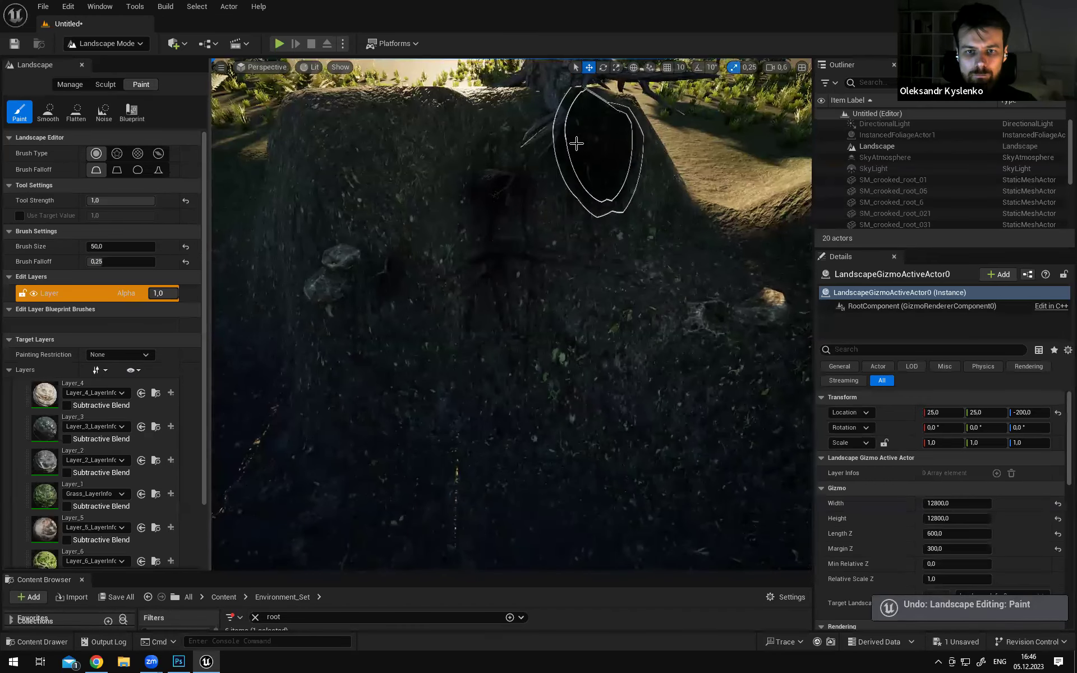
# Set the tool strength to 0.3 and paint Layer_7 onto the shaded mound around the crooked roots below the tree
pyautogui.click(107, 201)
pyautogui.press('BackSpace')
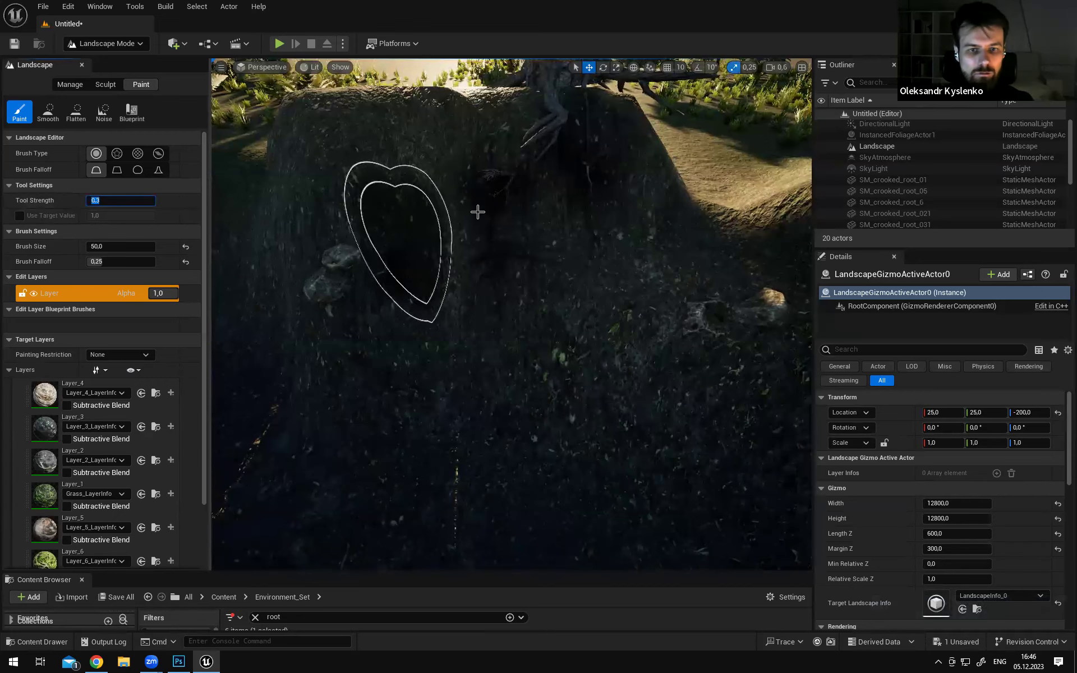
pyautogui.write('0,3')
pyautogui.press('Return')
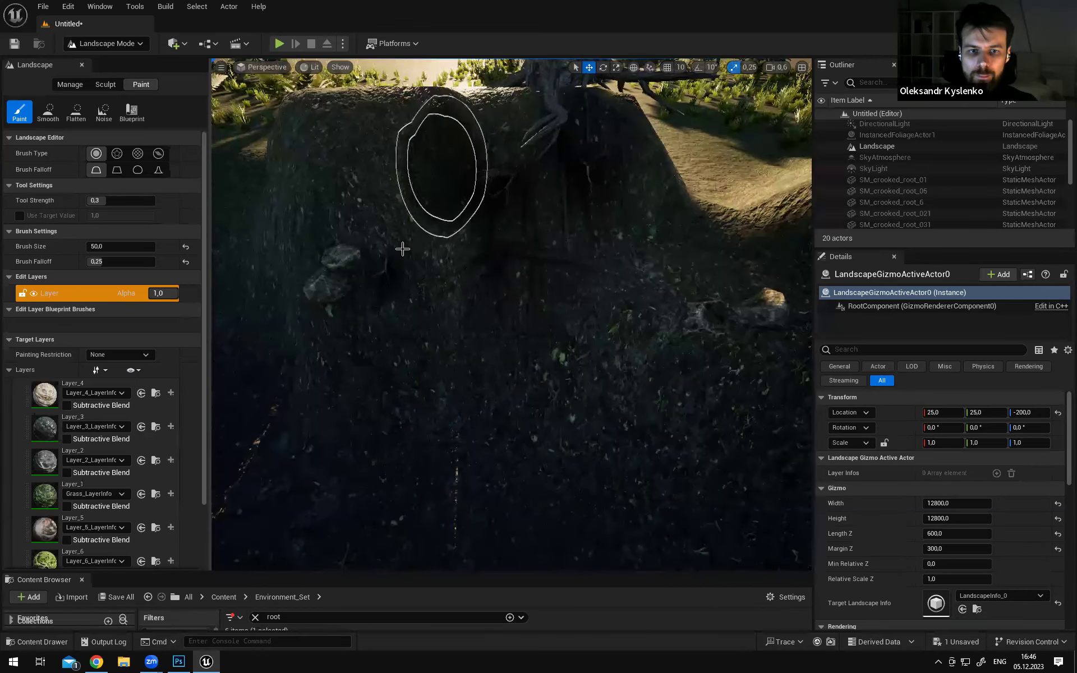
pyautogui.press('w')
pyautogui.moveTo(433, 173); pyautogui.dragTo(420, 175, button='right')
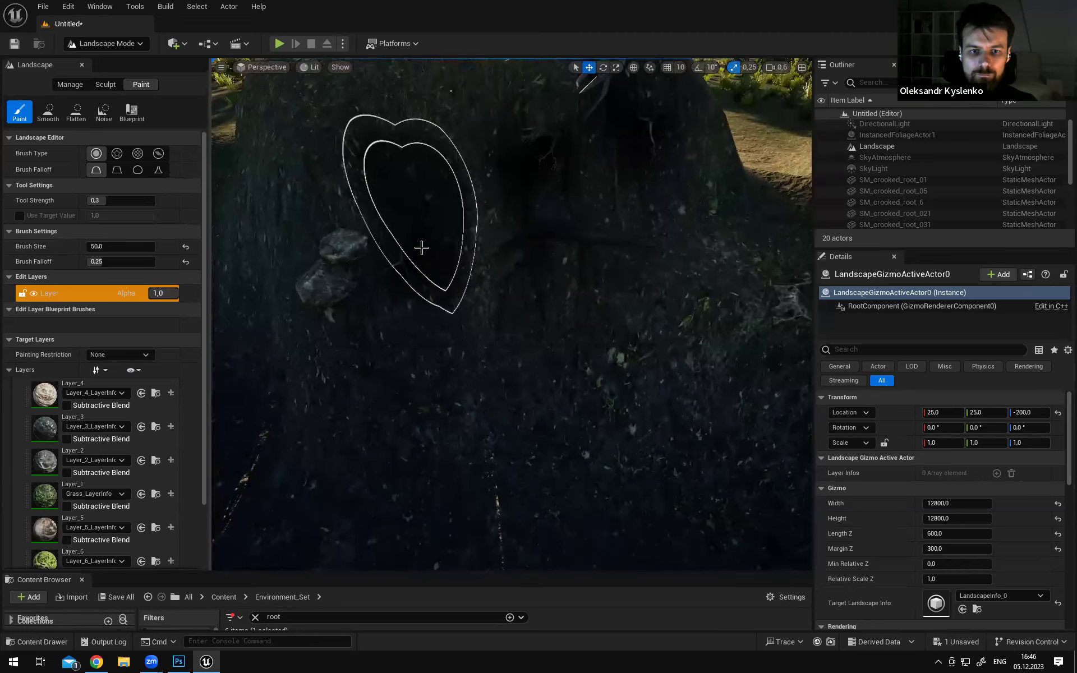
pyautogui.press('s')
pyautogui.moveTo(498, 287); pyautogui.dragTo(501, 280, button='right')
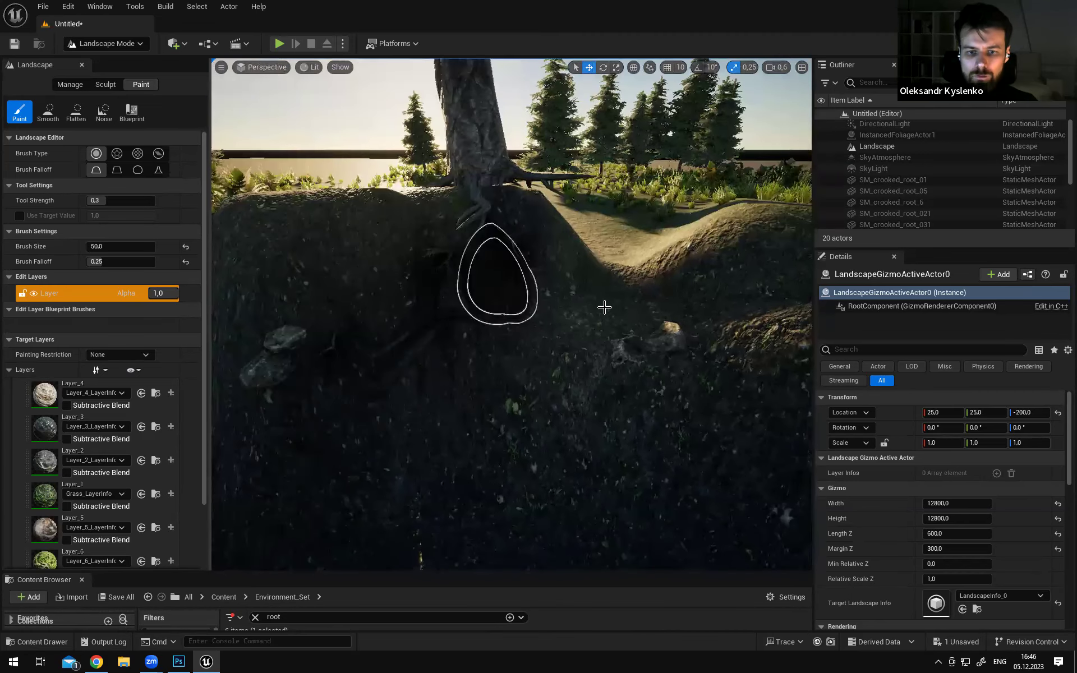
# Play the level fullscreen from the ravine floor and run the character around to examine the shaded mound's painted ground, rocks and roots
pyautogui.press('s')
pyautogui.moveTo(606, 262)
pyautogui.mouseDown(button='right')
pyautogui.moveTo(567, 269)
pyautogui.moveTo(644, 252)
pyautogui.moveTo(640, 303)
pyautogui.mouseUp(button='right')
pyautogui.press('a')
pyautogui.press('d')
pyautogui.moveTo(645, 373)
pyautogui.mouseDown(button='right')
pyautogui.moveTo(503, 396)
pyautogui.moveTo(493, 381)
pyautogui.mouseUp(button='right')
pyautogui.moveTo(609, 239)
pyautogui.mouseDown(button='right')
pyautogui.moveTo(589, 264)
pyautogui.moveTo(729, 225)
pyautogui.moveTo(830, 274)
pyautogui.moveTo(866, 260)
pyautogui.mouseUp(button='right')
pyautogui.press('a')
pyautogui.moveTo(600, 252); pyautogui.dragTo(270, 58, button='right')
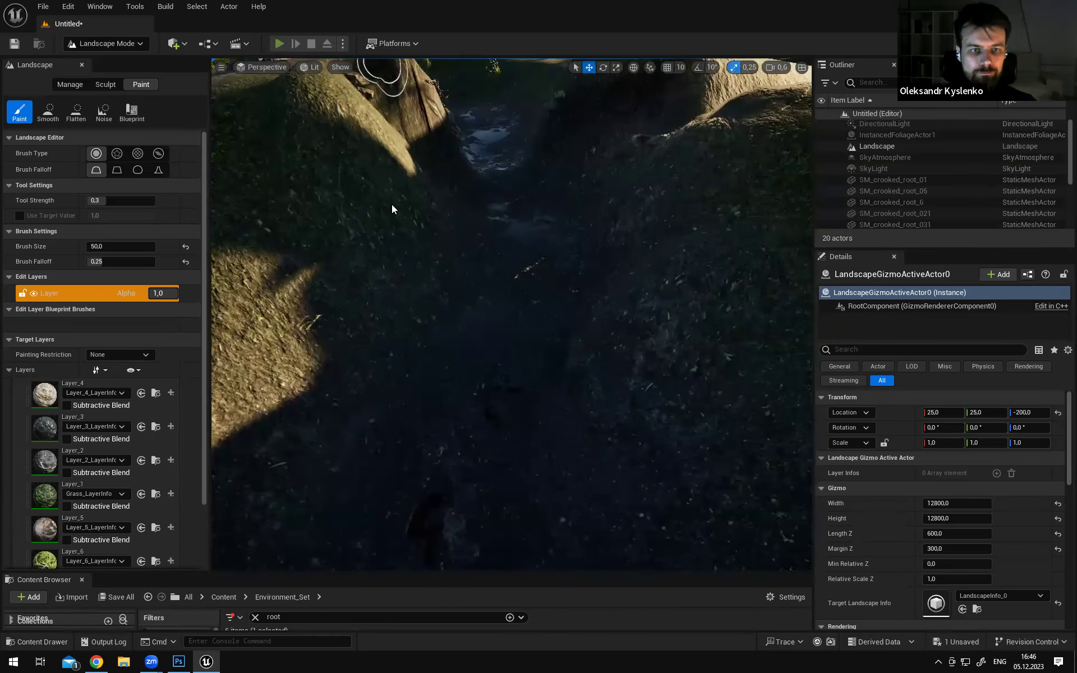
pyautogui.hotkey('alt', 'p')
pyautogui.press('F11')
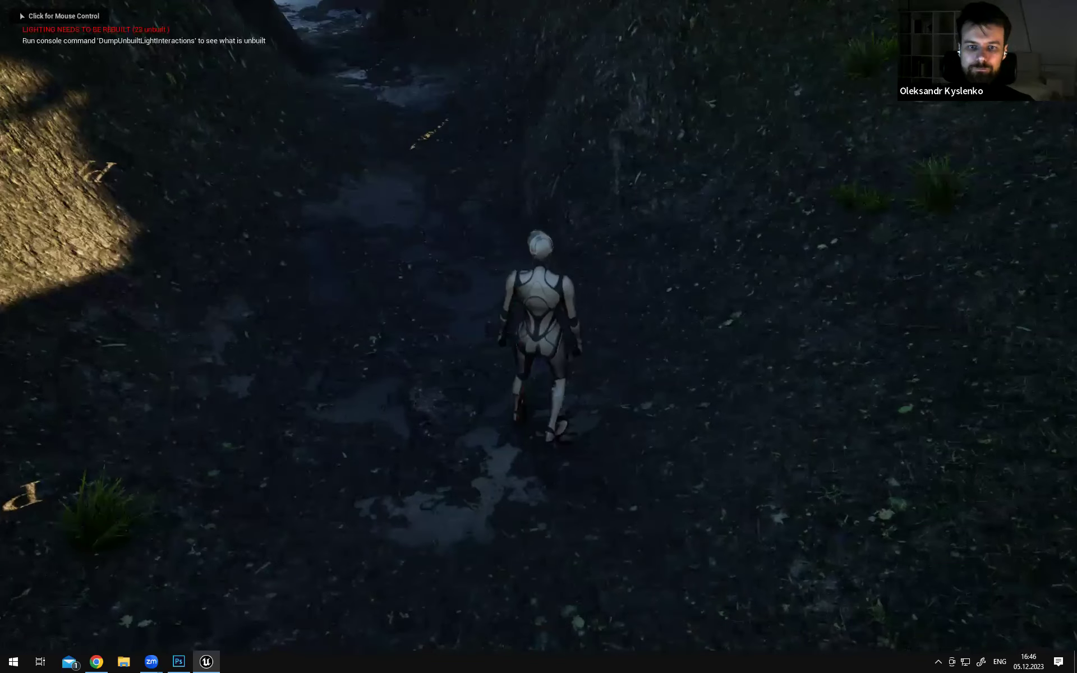
pyautogui.click(538, 325)
pyautogui.press('w')
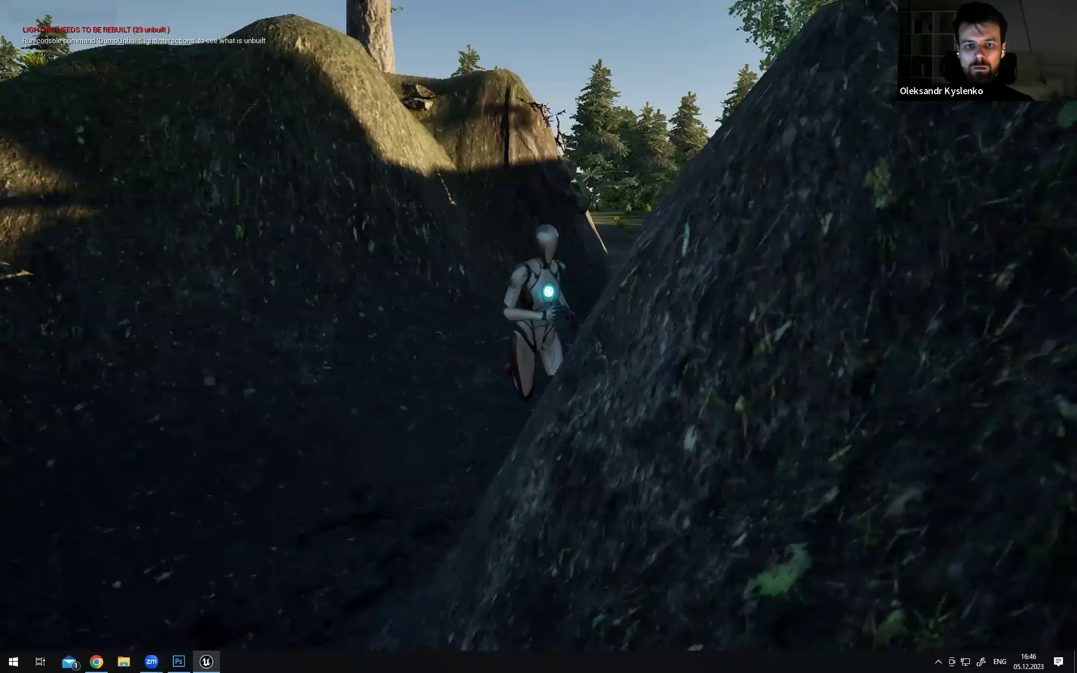
pyautogui.press('w')
pyautogui.press('w')
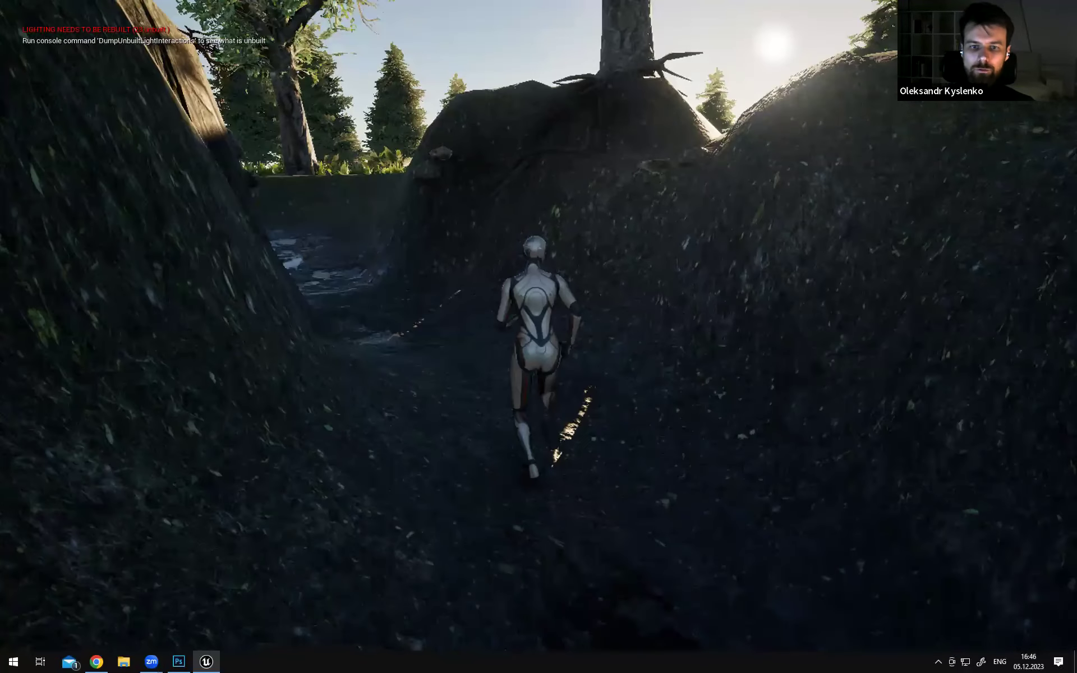
pyautogui.press('d')
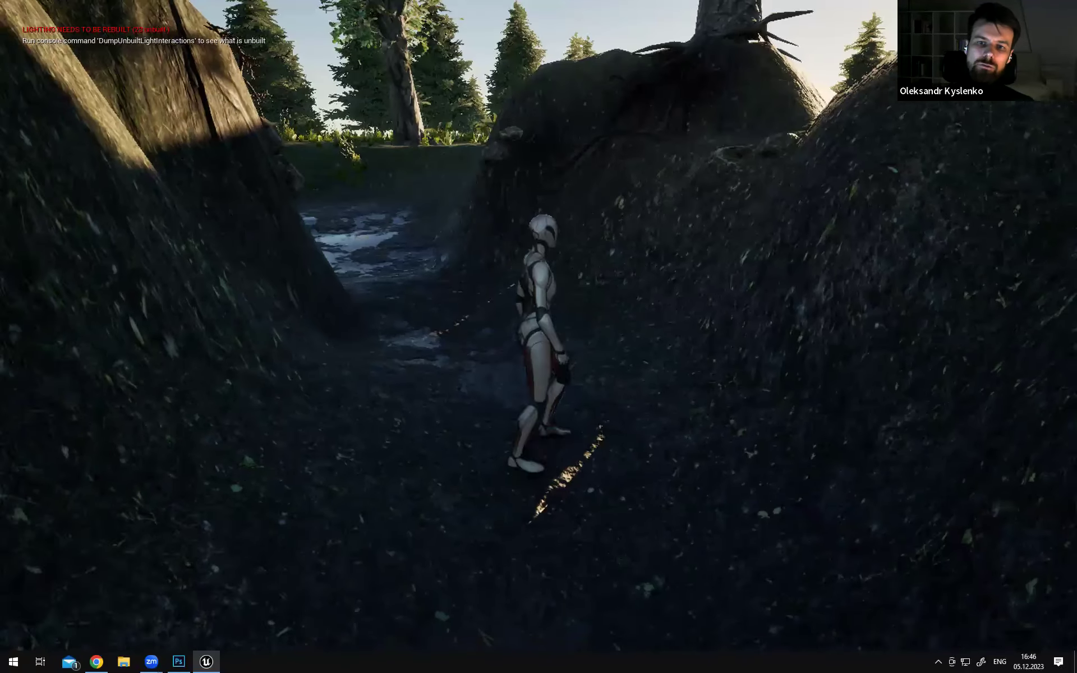
pyautogui.press('w')
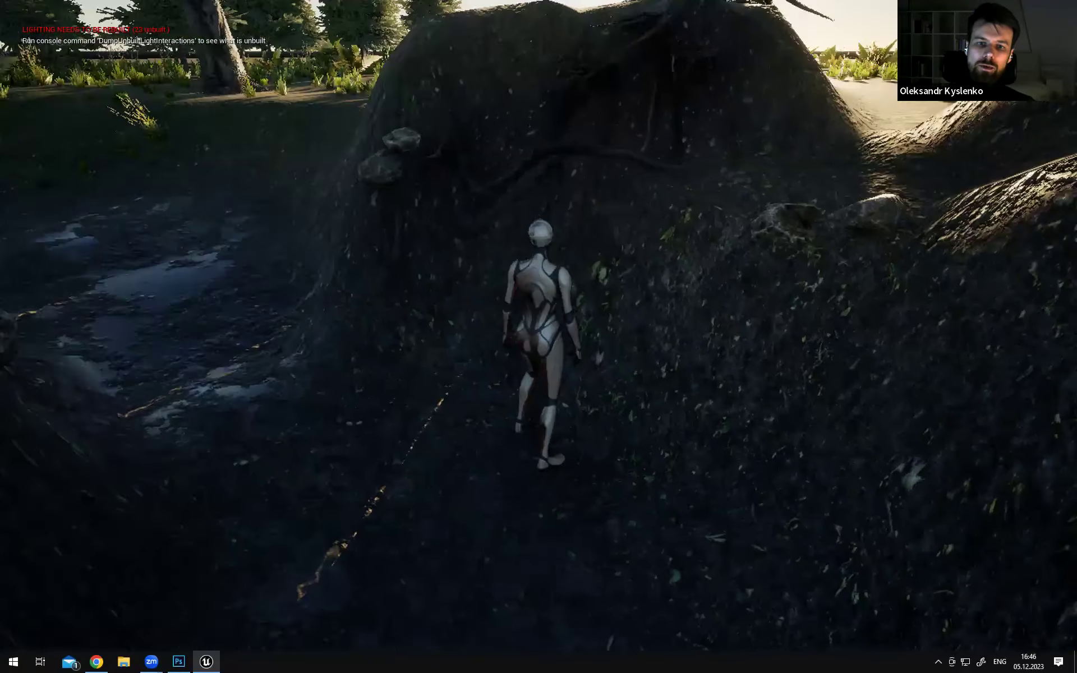
pyautogui.press('s')
pyautogui.press('s')
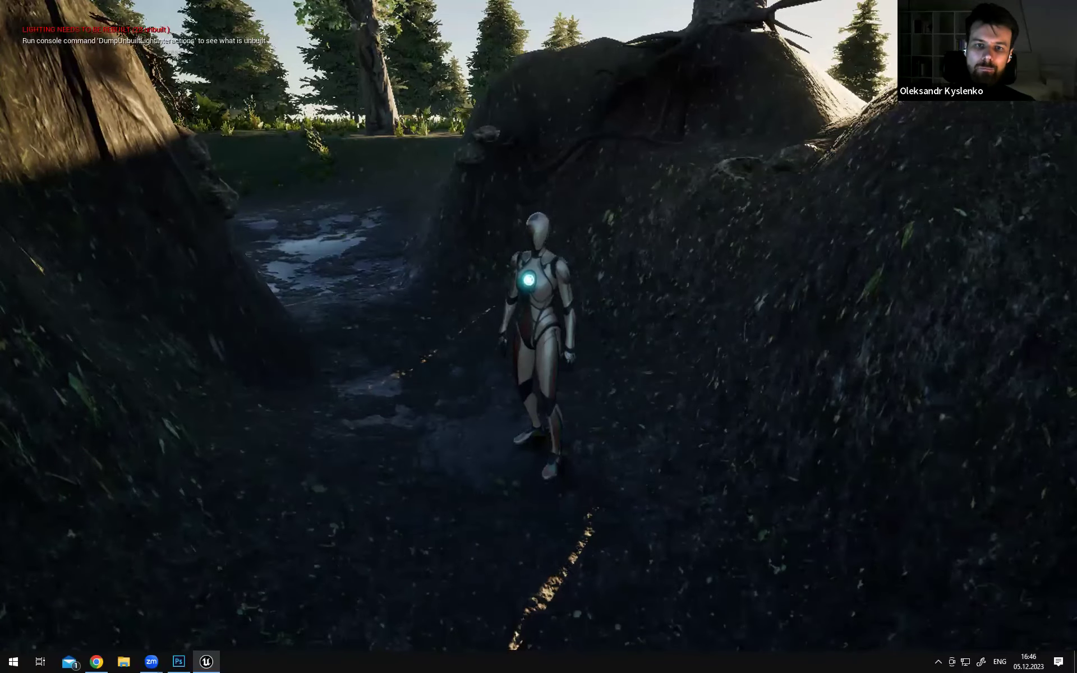
pyautogui.press('a')
pyautogui.press('w')
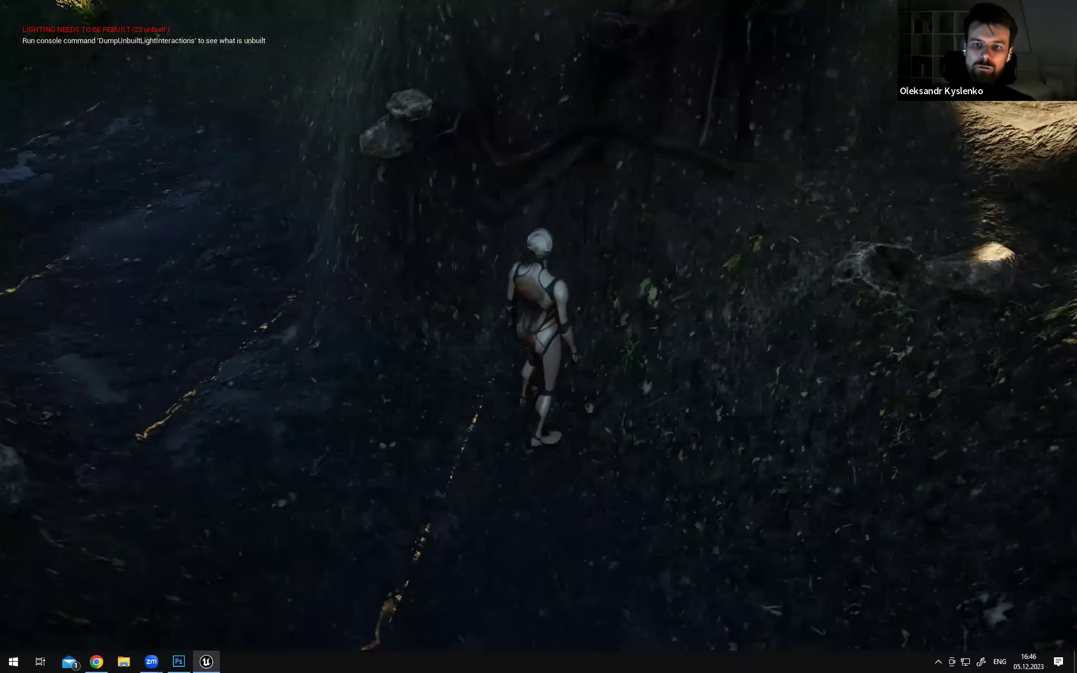
pyautogui.press('d')
pyautogui.press('s')
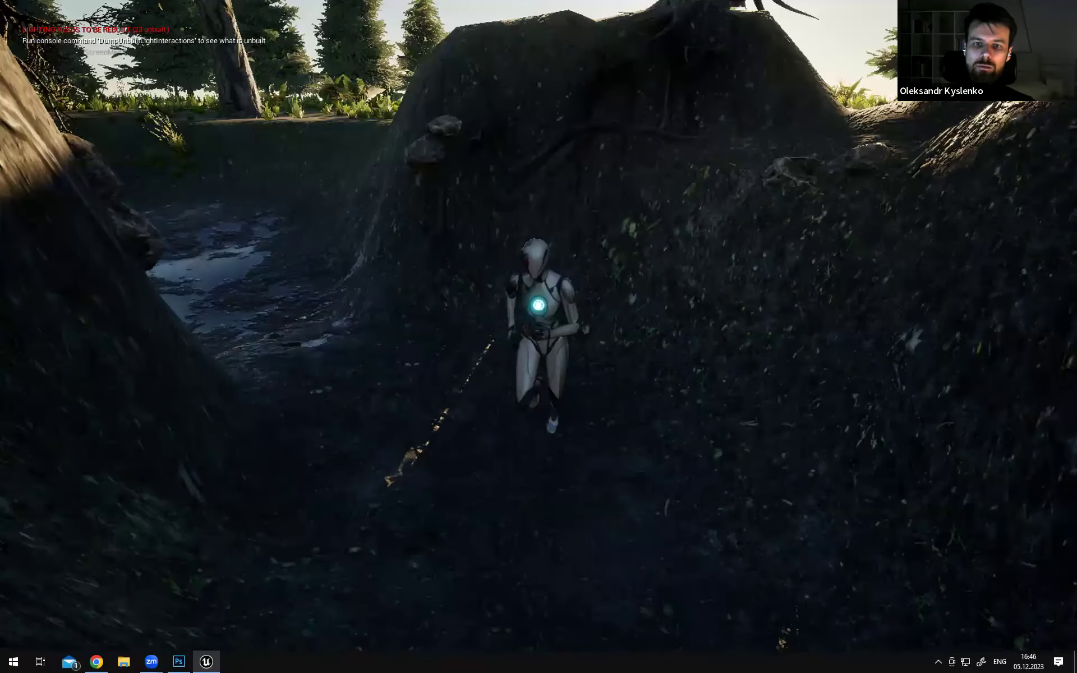
pyautogui.press('d')
pyautogui.press('s')
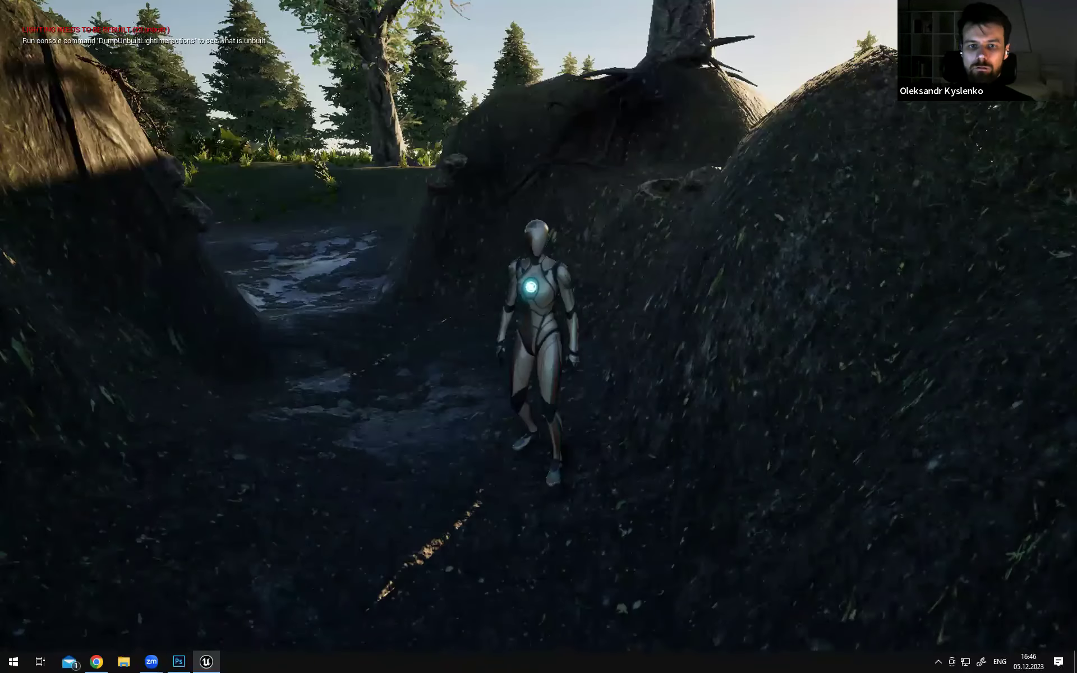
pyautogui.press('w')
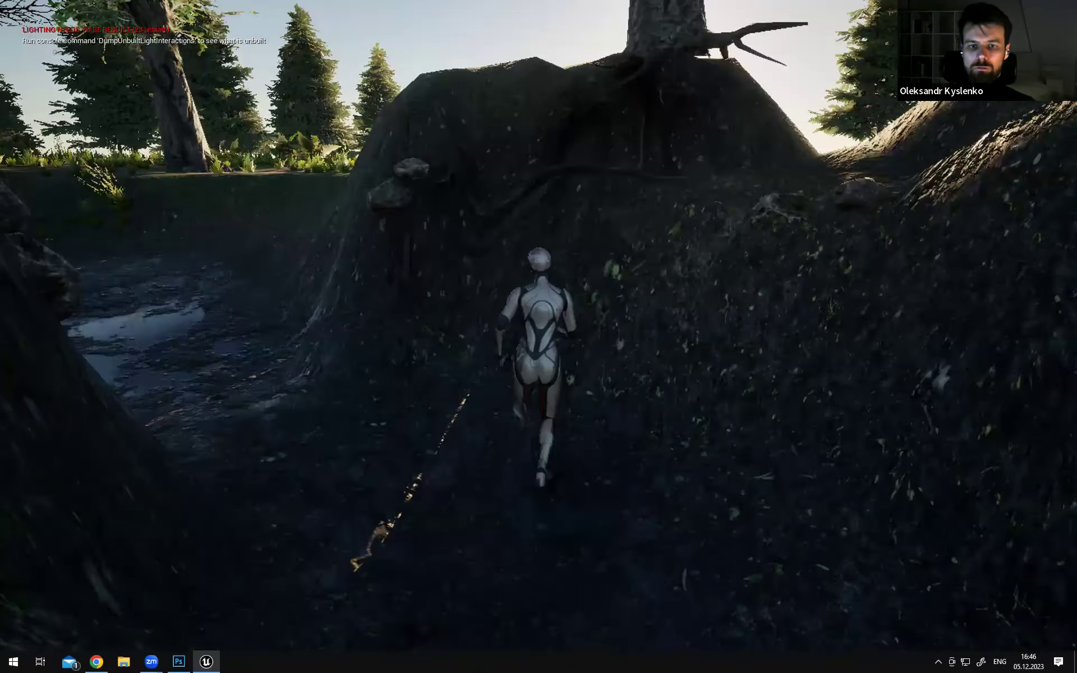
pyautogui.press('d')
pyautogui.press('s')
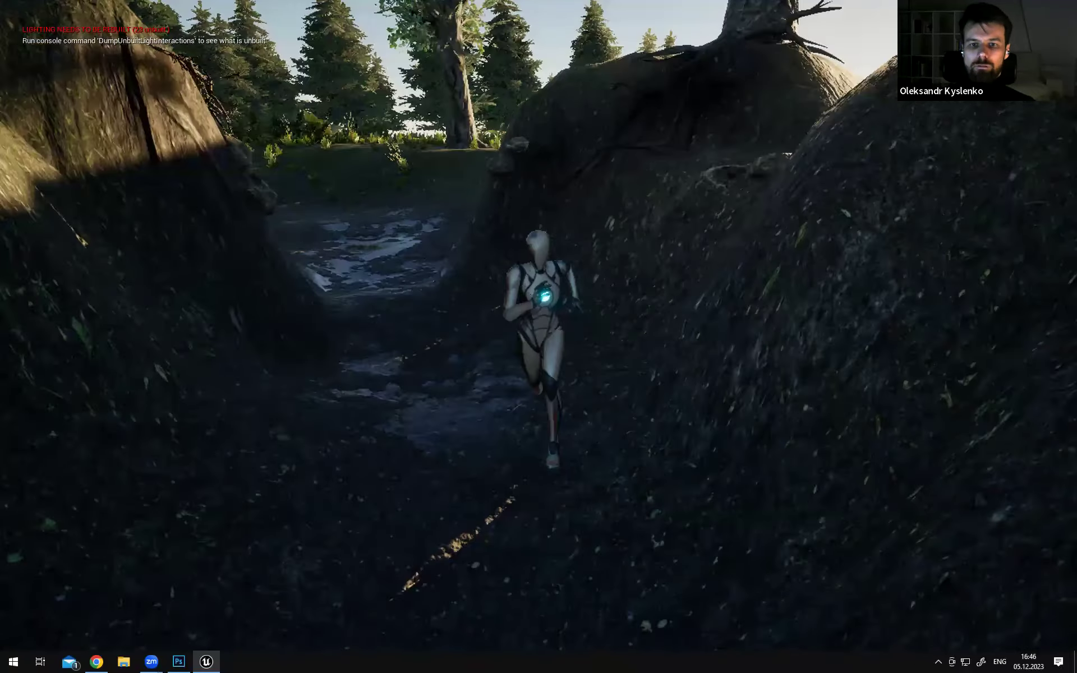
pyautogui.press('a')
pyautogui.press('s')
pyautogui.press('d')
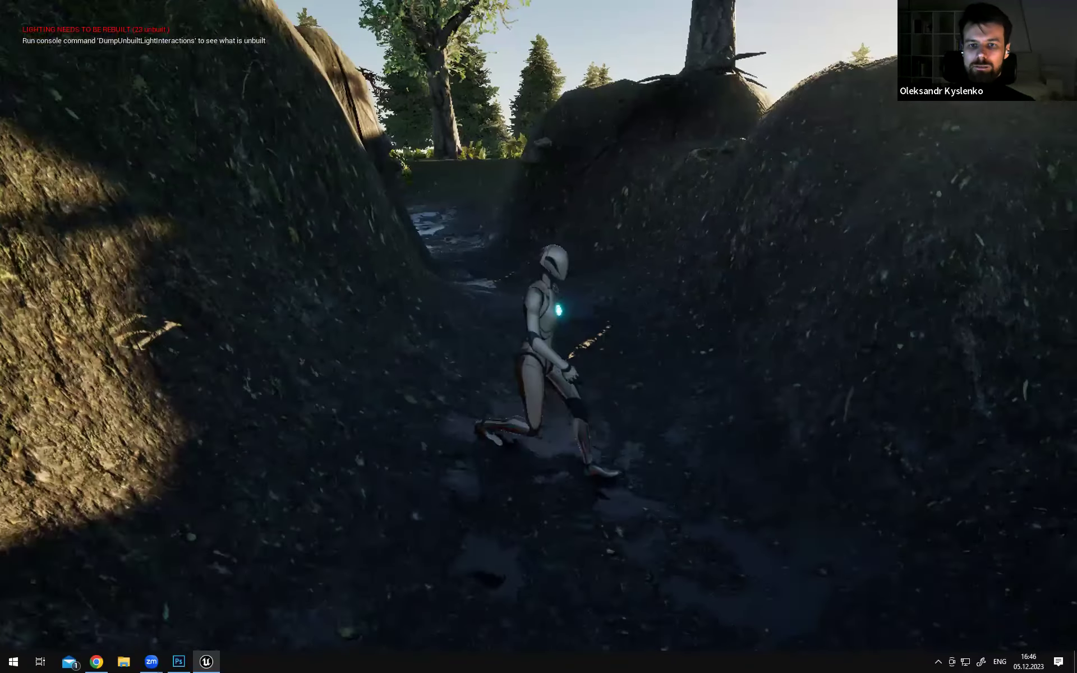
pyautogui.press('w')
pyautogui.press('d')
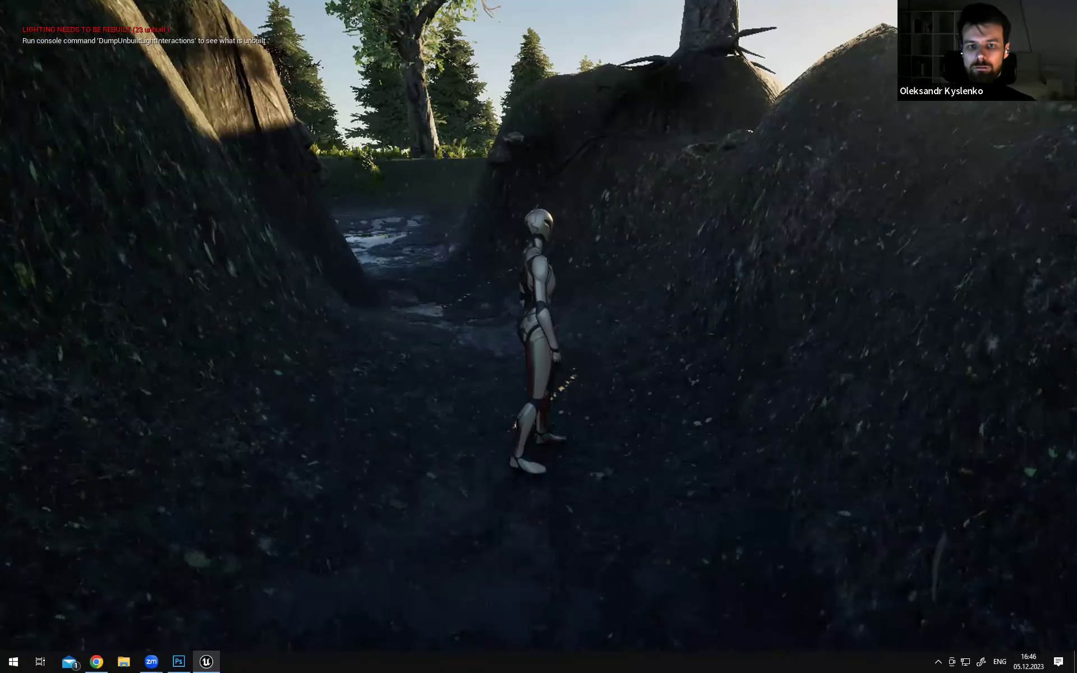
pyautogui.press('w')
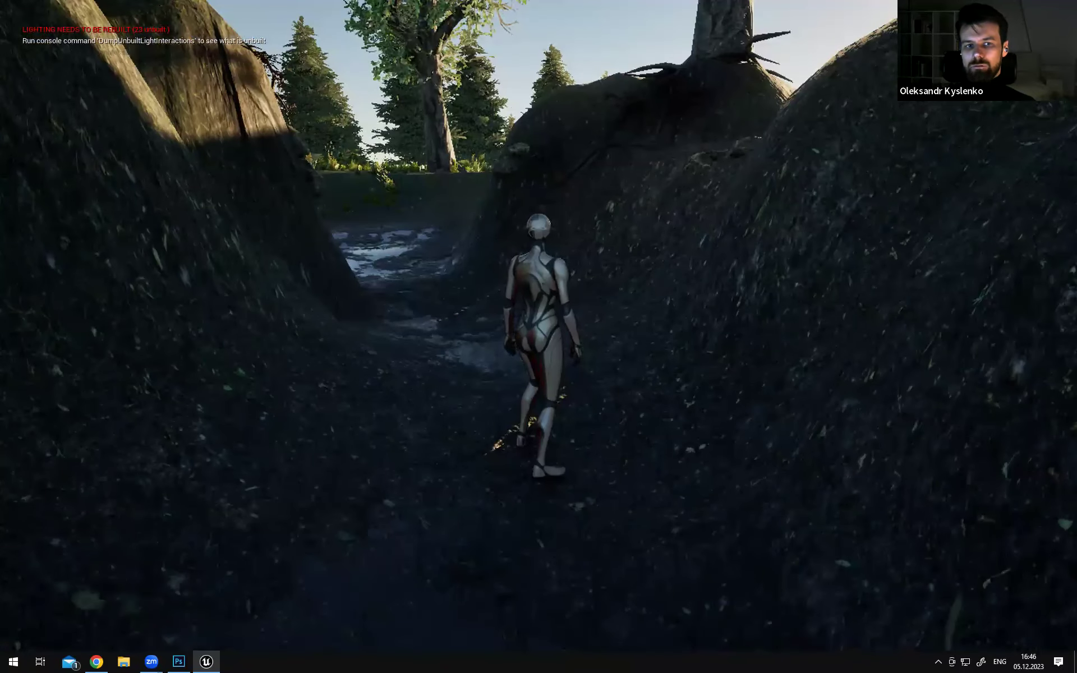
# Run the character along the shaded ravine floor to examine the rocks, hanging roots and painted ground on the tree mound's bank
pyautogui.press('w')
pyautogui.press('d')
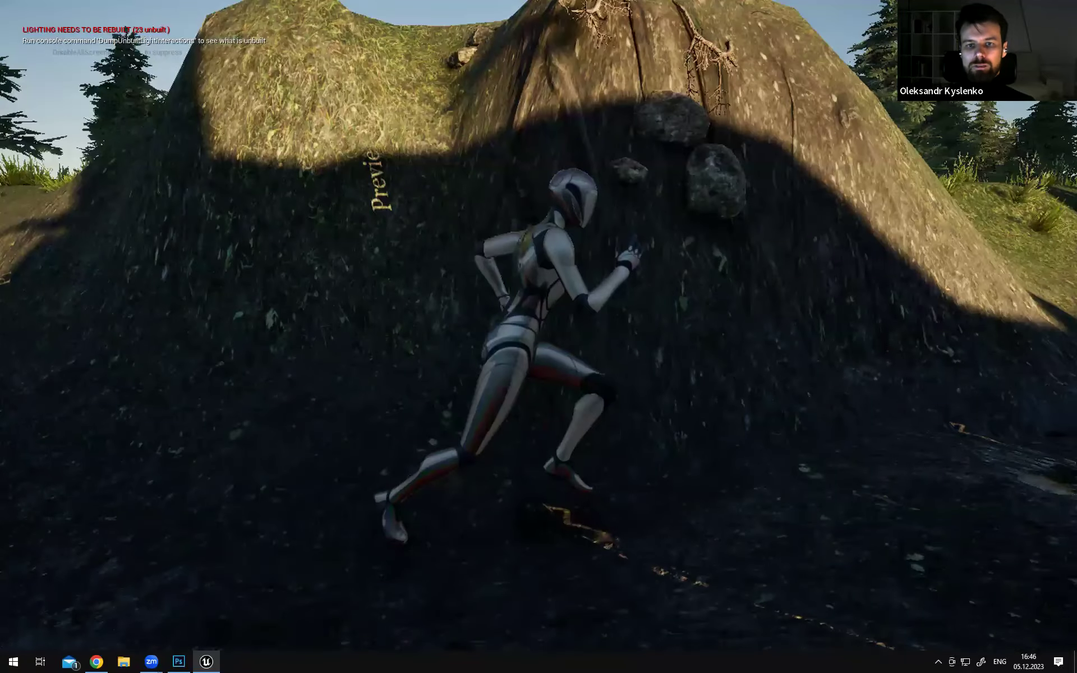
pyautogui.press('s')
pyautogui.press('d')
pyautogui.press('s')
pyautogui.press('a')
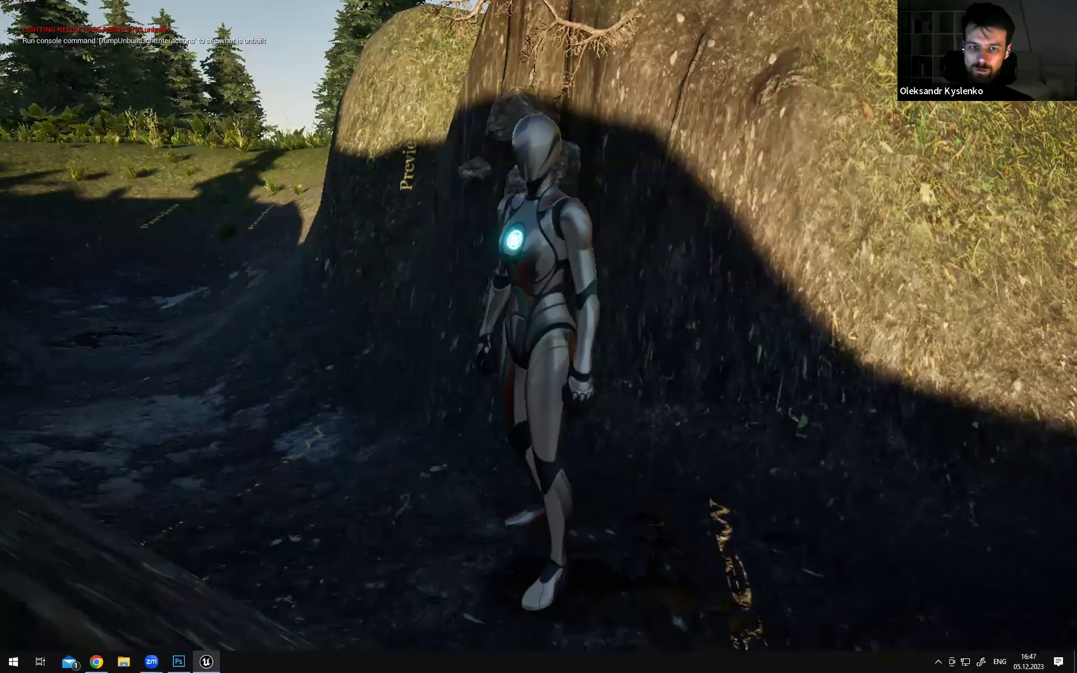
pyautogui.press('w')
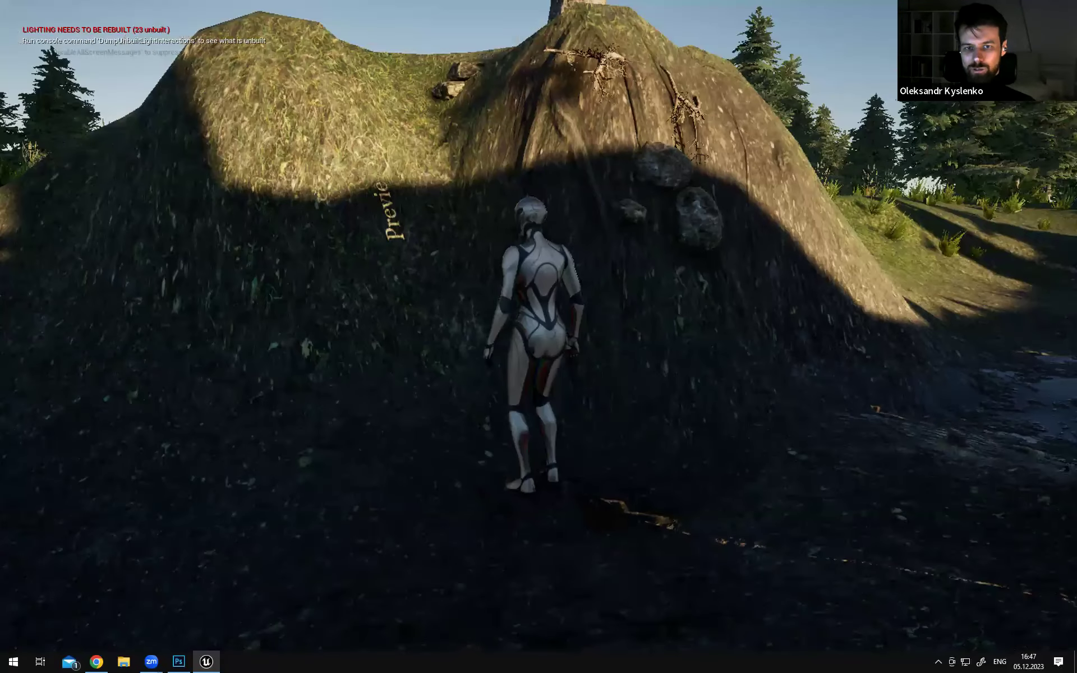
pyautogui.press('s')
pyautogui.press('d')
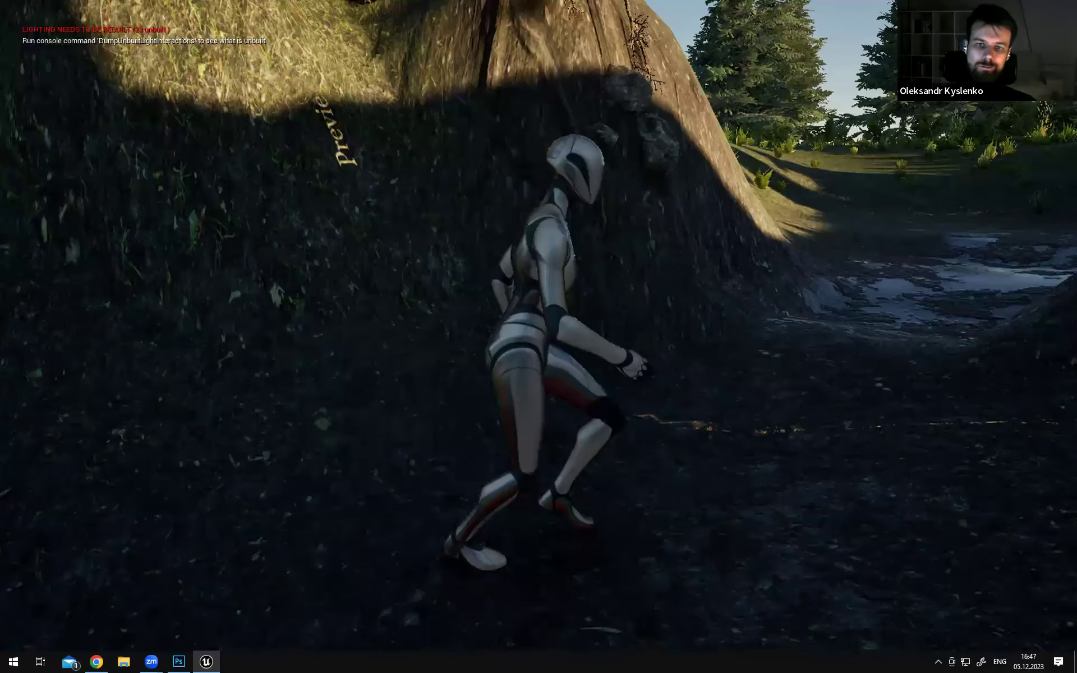
pyautogui.press('s')
pyautogui.press('w')
pyautogui.press('d')
pyautogui.press('s')
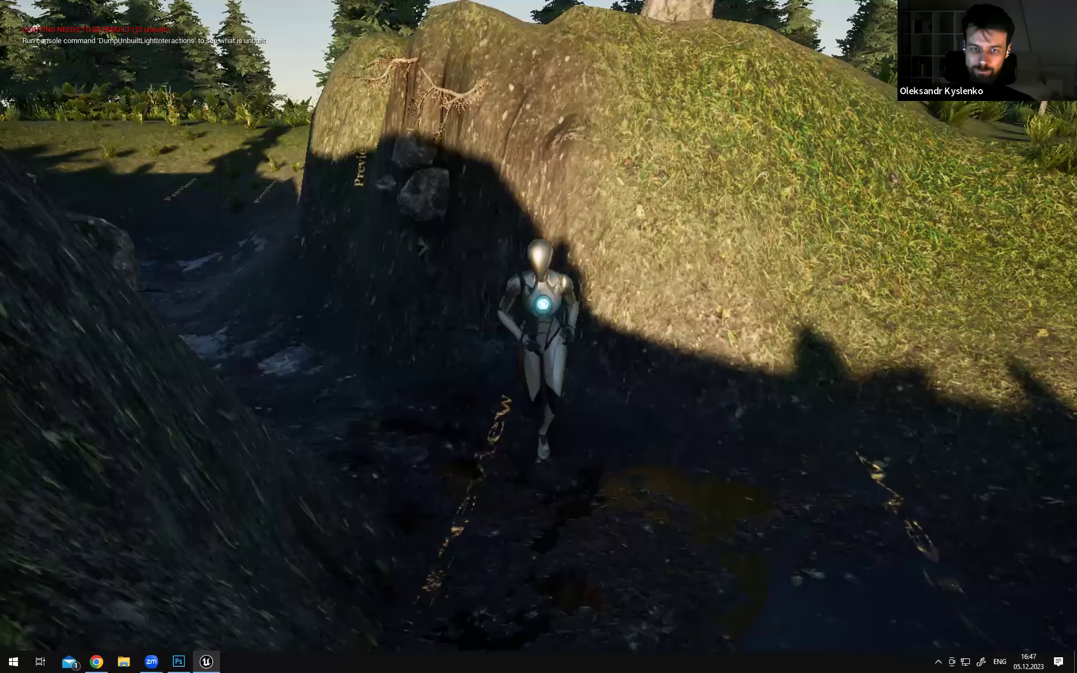
# Move the character around the puddles at the ravine bend to examine the wet floor and the transition to the sunlit grassy bank
pyautogui.press('a')
pyautogui.press('w')
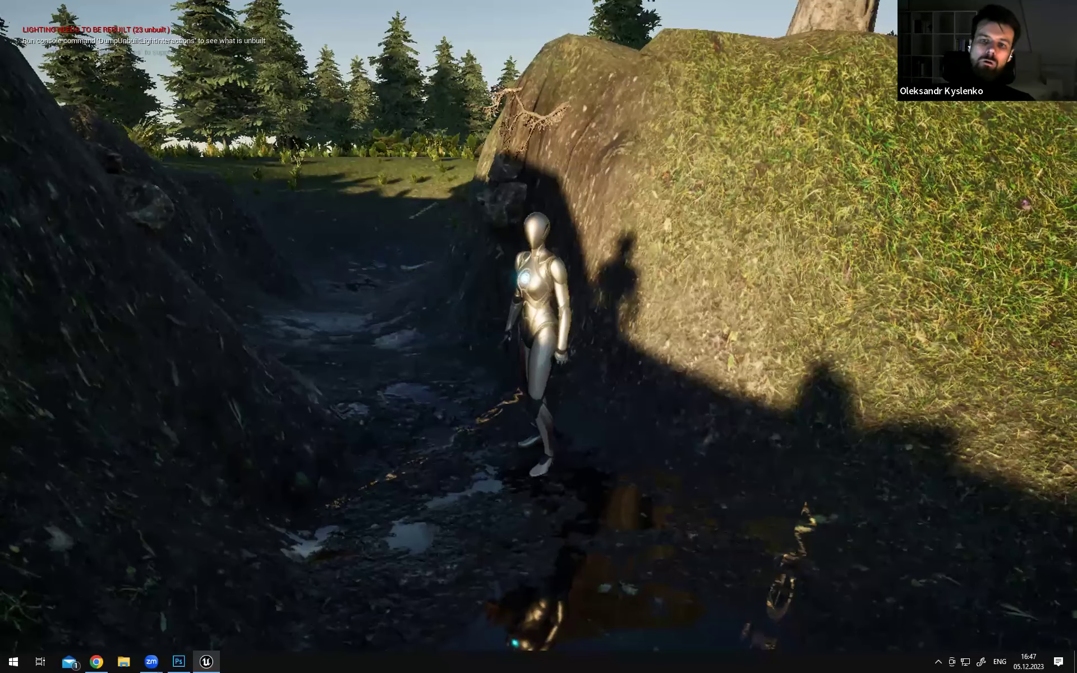
pyautogui.press('a')
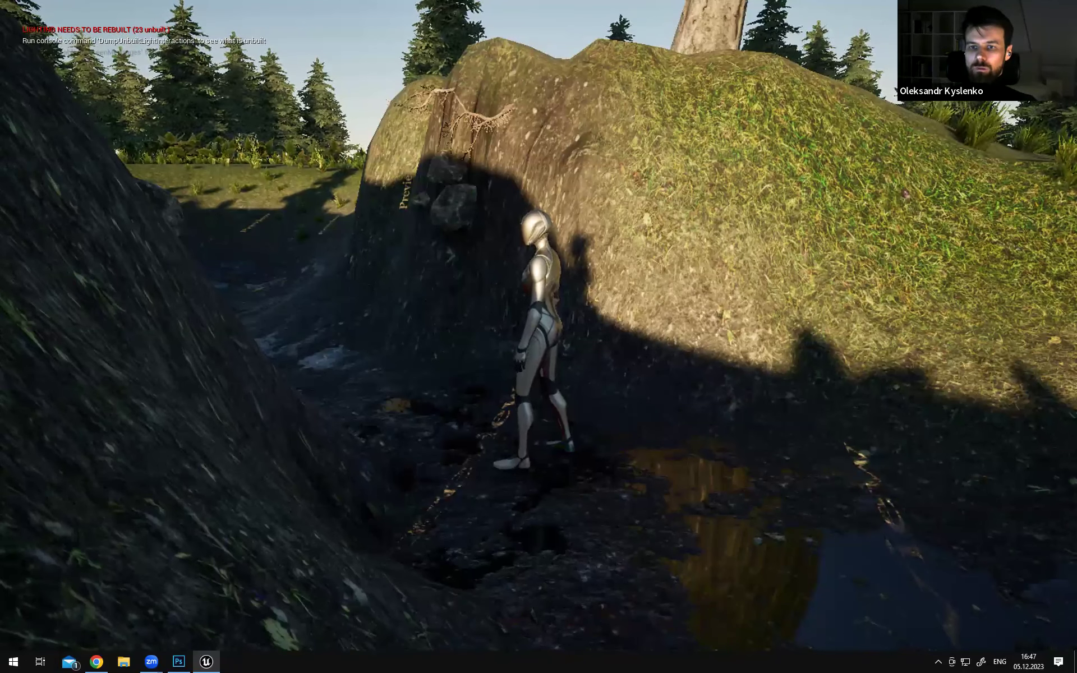
pyautogui.press('w')
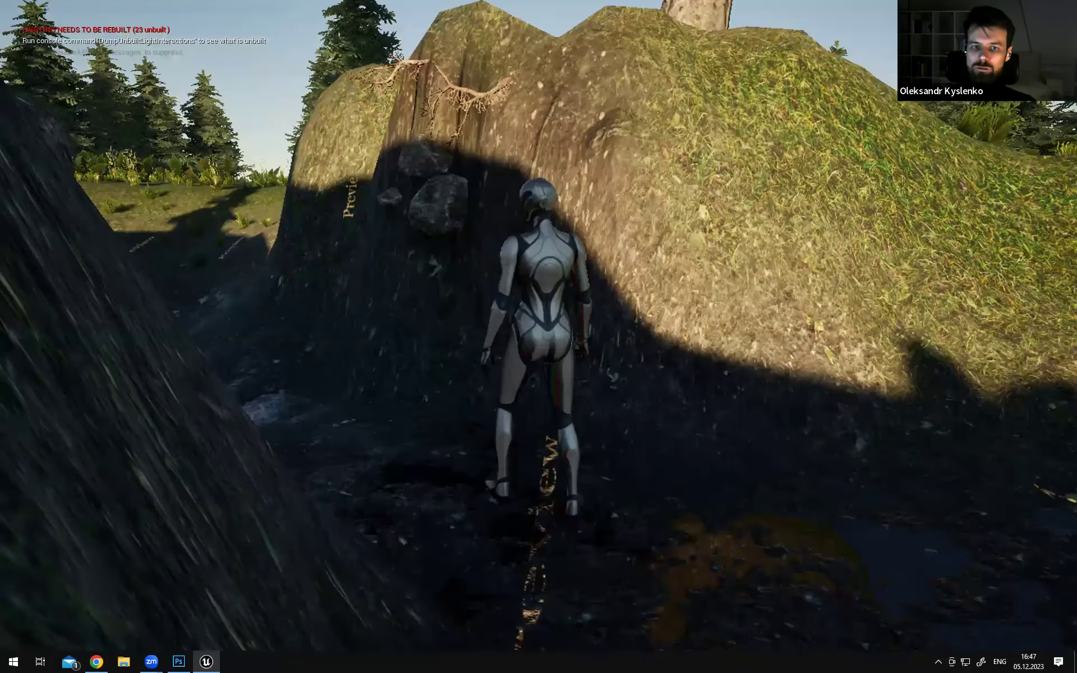
pyautogui.press('a')
pyautogui.press('a')
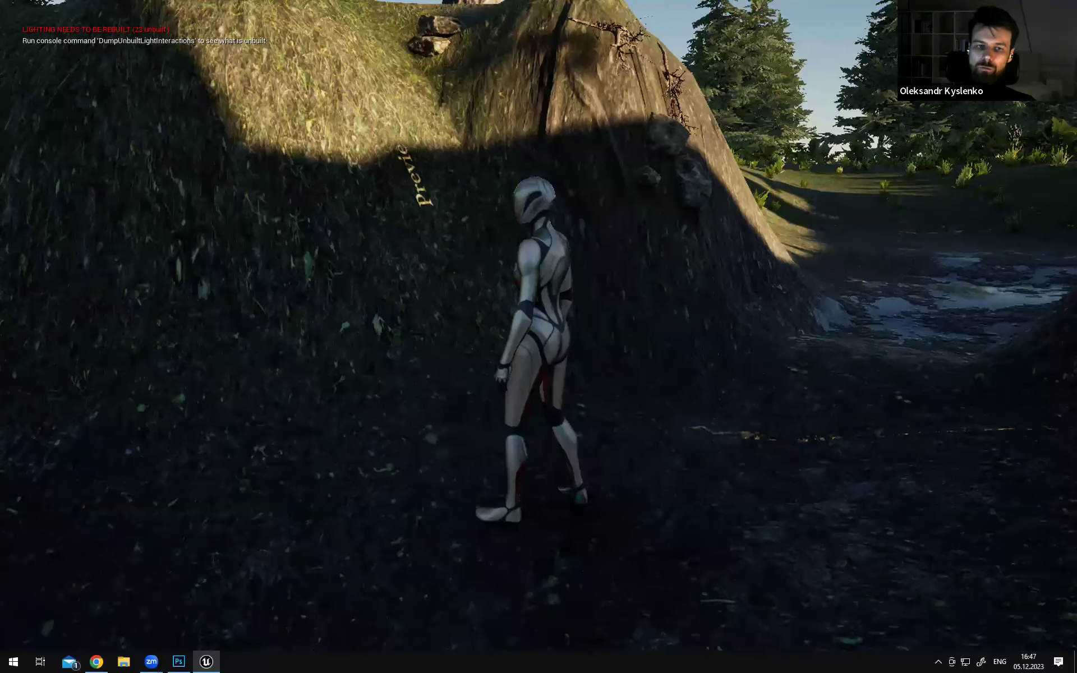
pyautogui.press('a')
pyautogui.press('w')
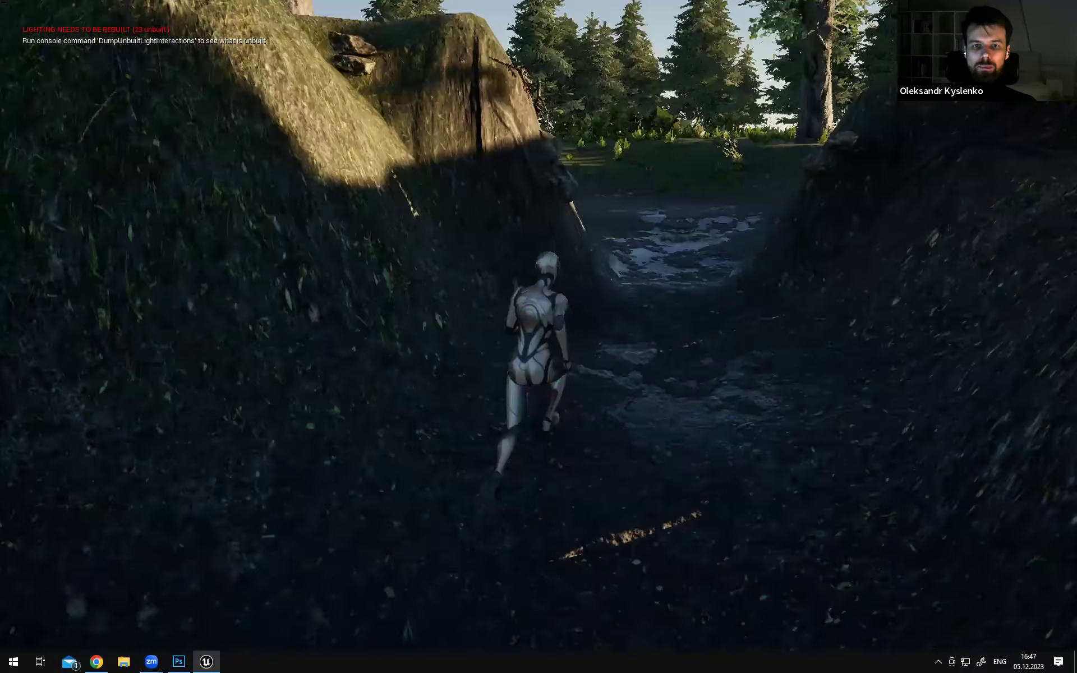
pyautogui.press('w')
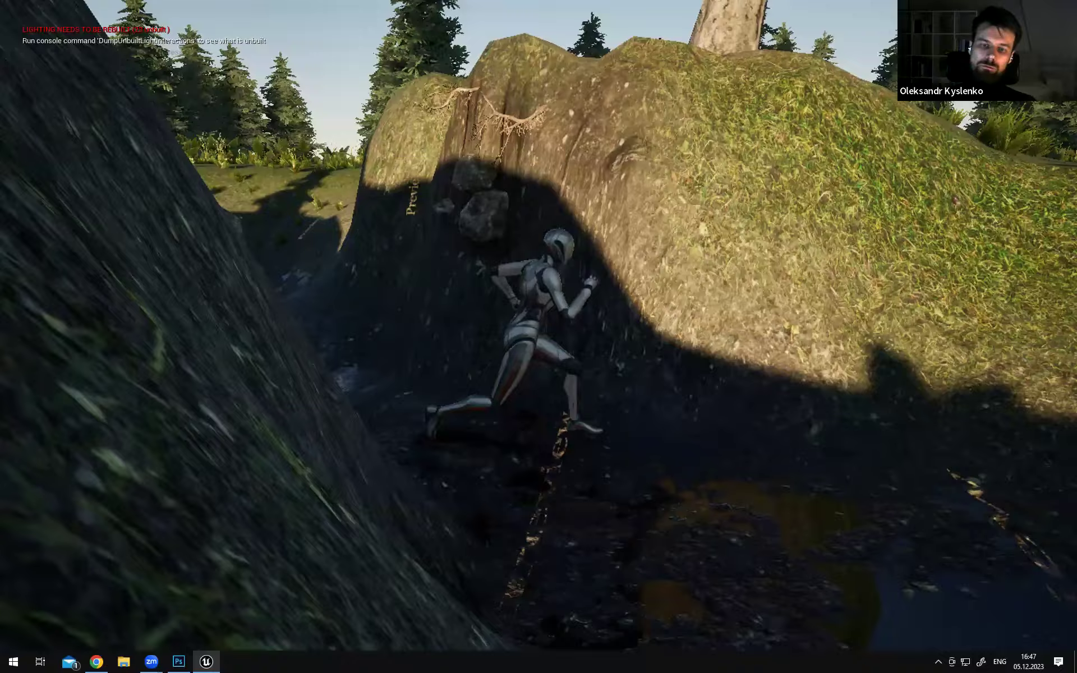
pyautogui.press('w')
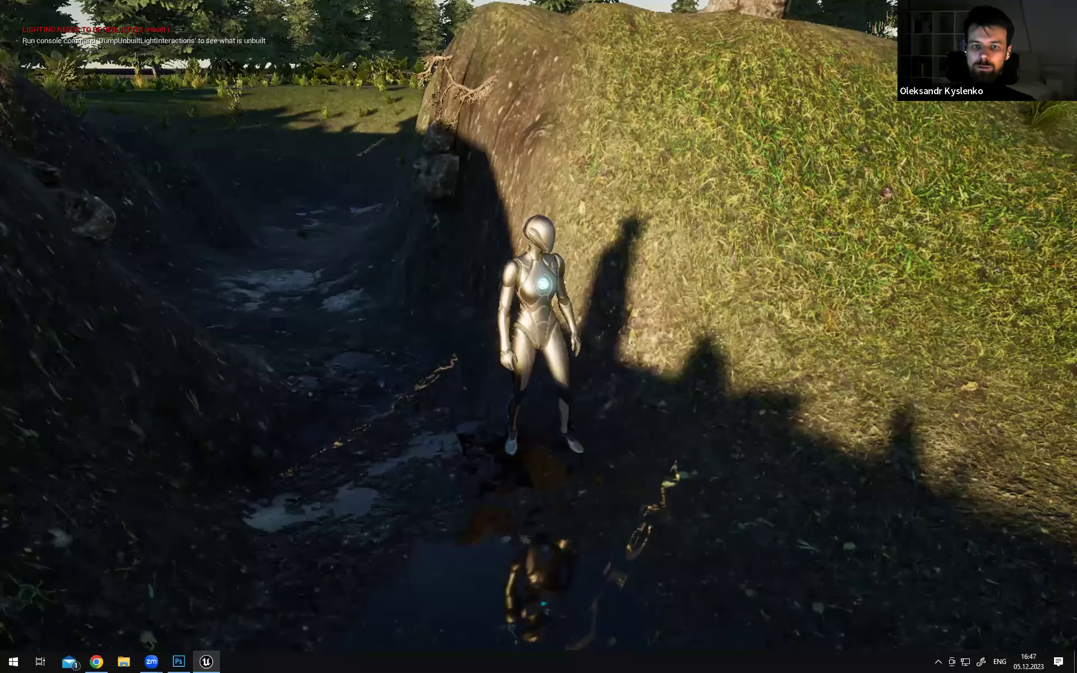
# Run the character out of the ravine onto the grassy clearing to examine its entrance and the surrounding grass and ferns
pyautogui.press('w')
pyautogui.press('w')
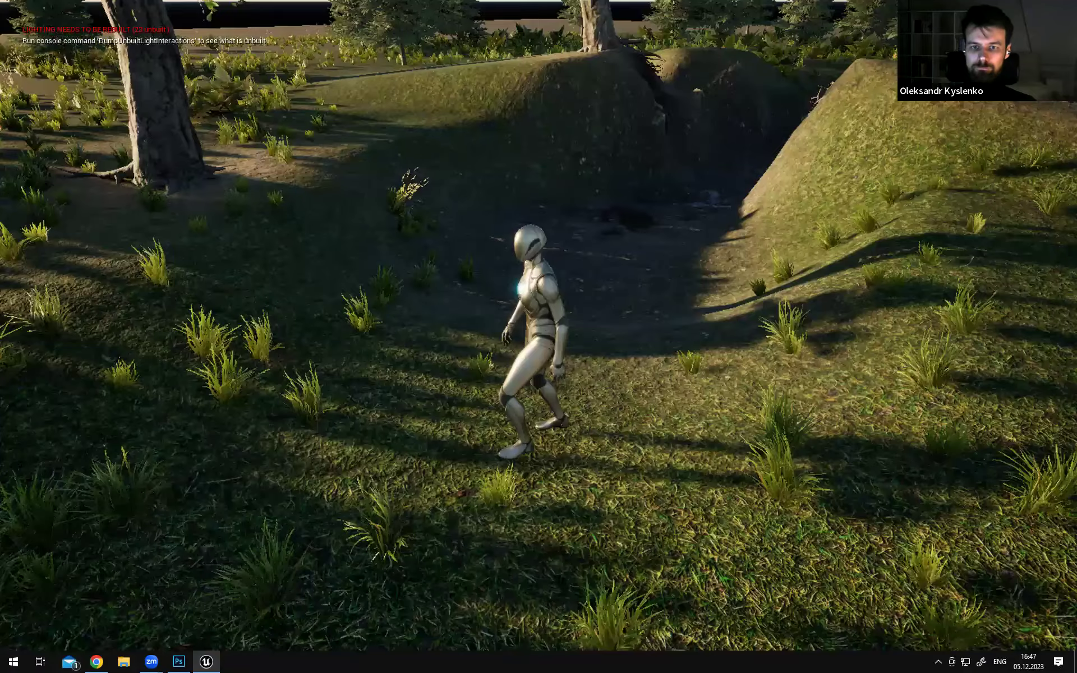
pyautogui.press('w')
pyautogui.press('w')
pyautogui.press('d')
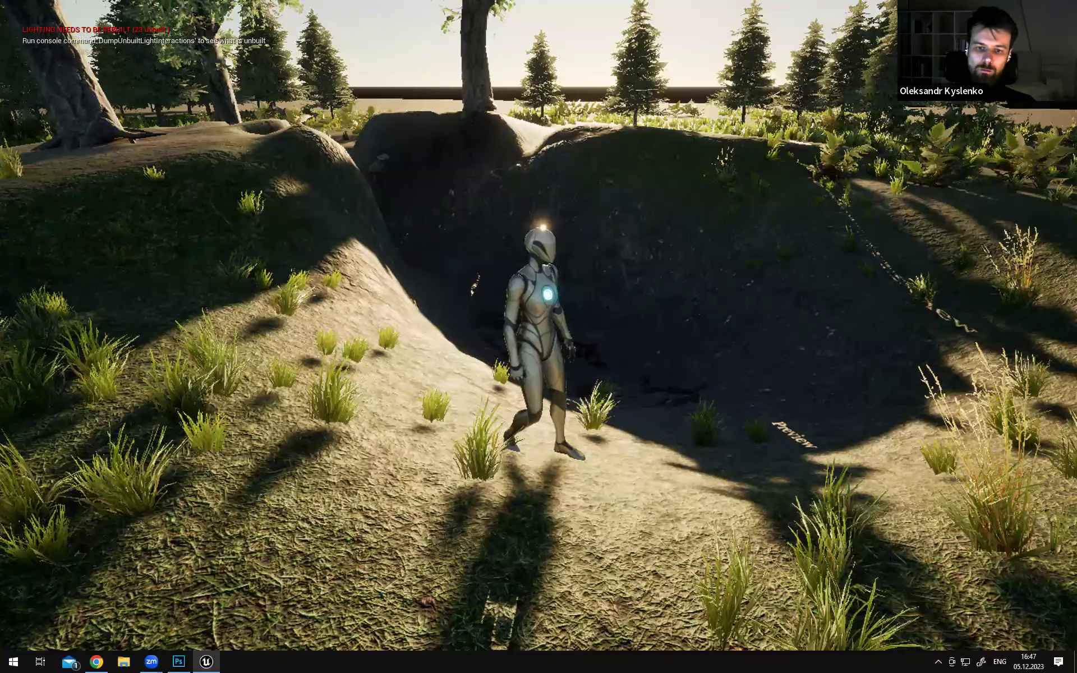
pyautogui.press('w')
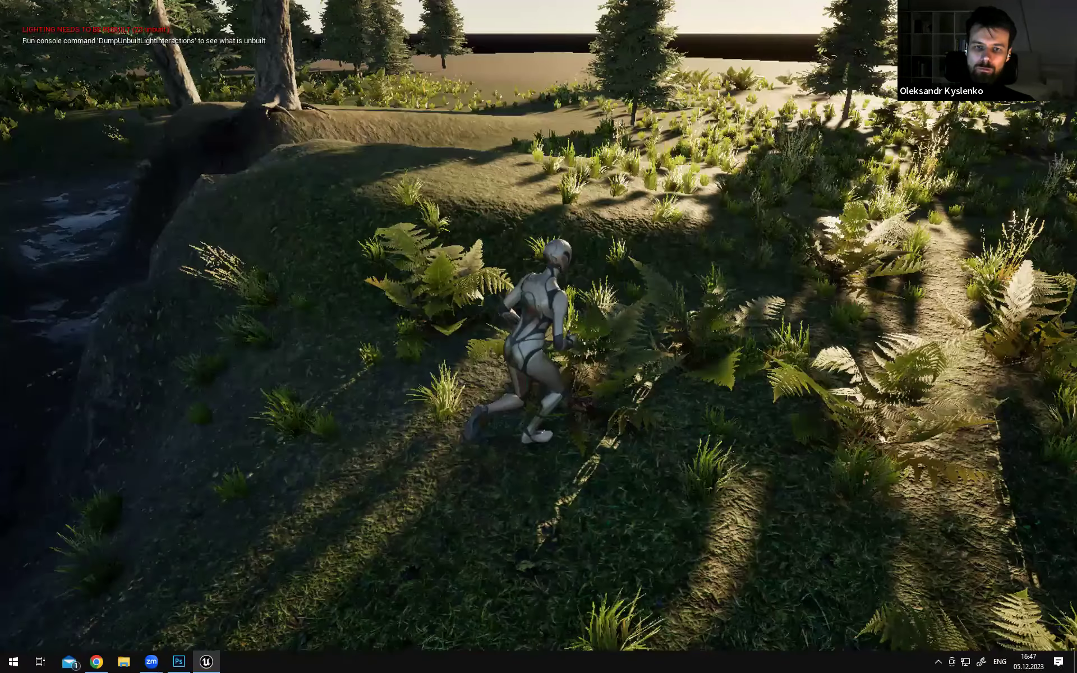
pyautogui.press('s')
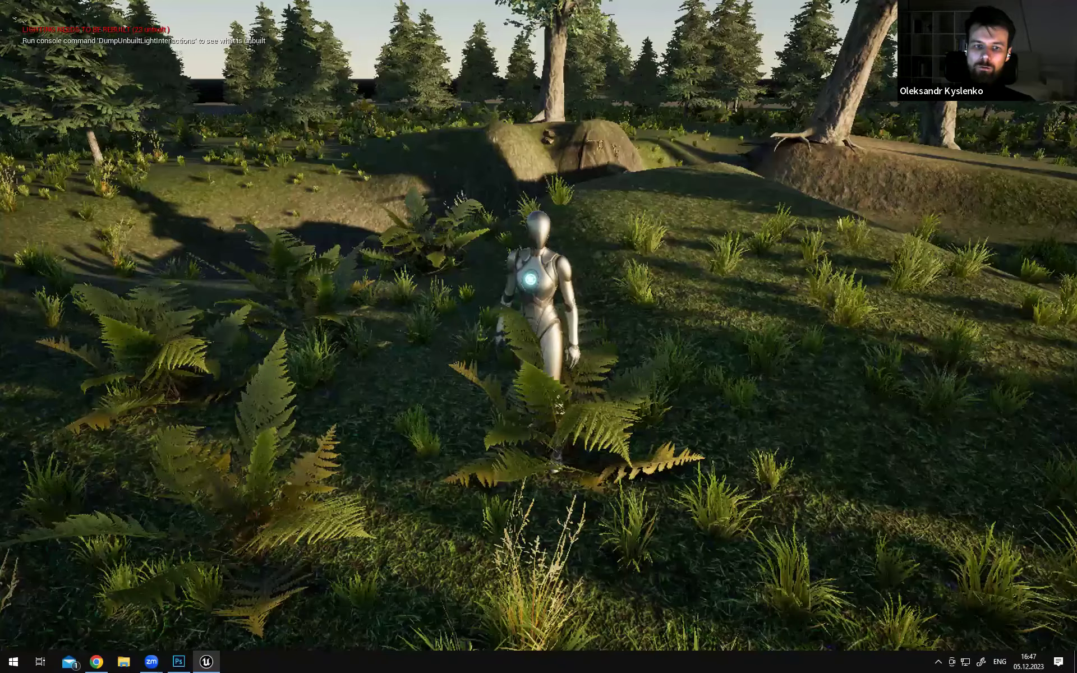
pyautogui.press('w')
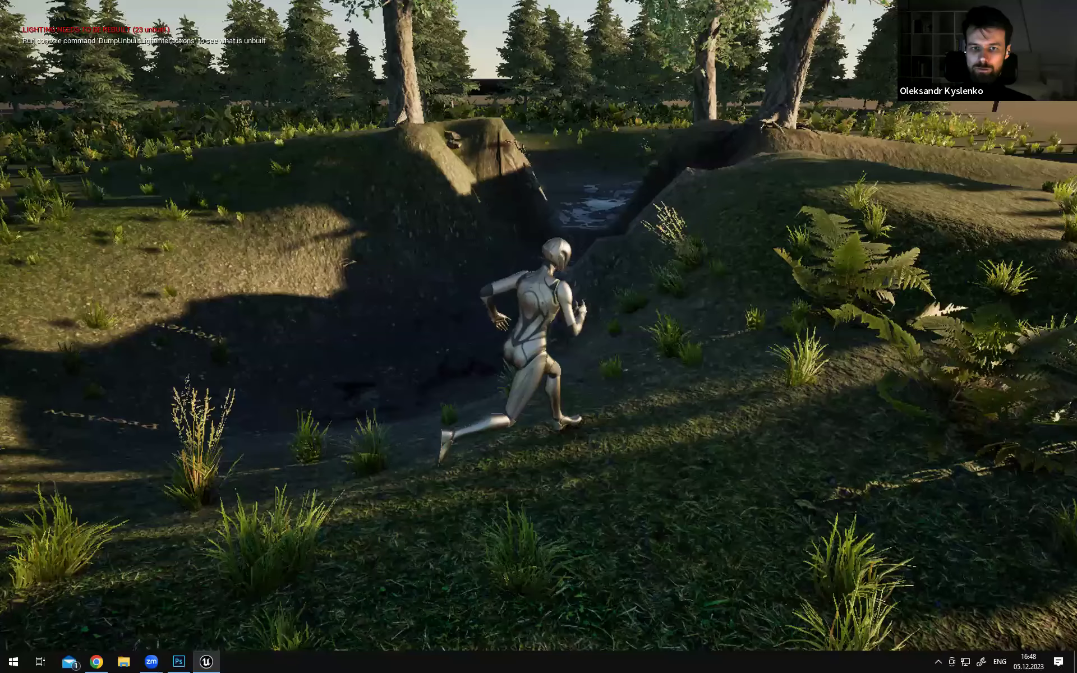
pyautogui.press('w')
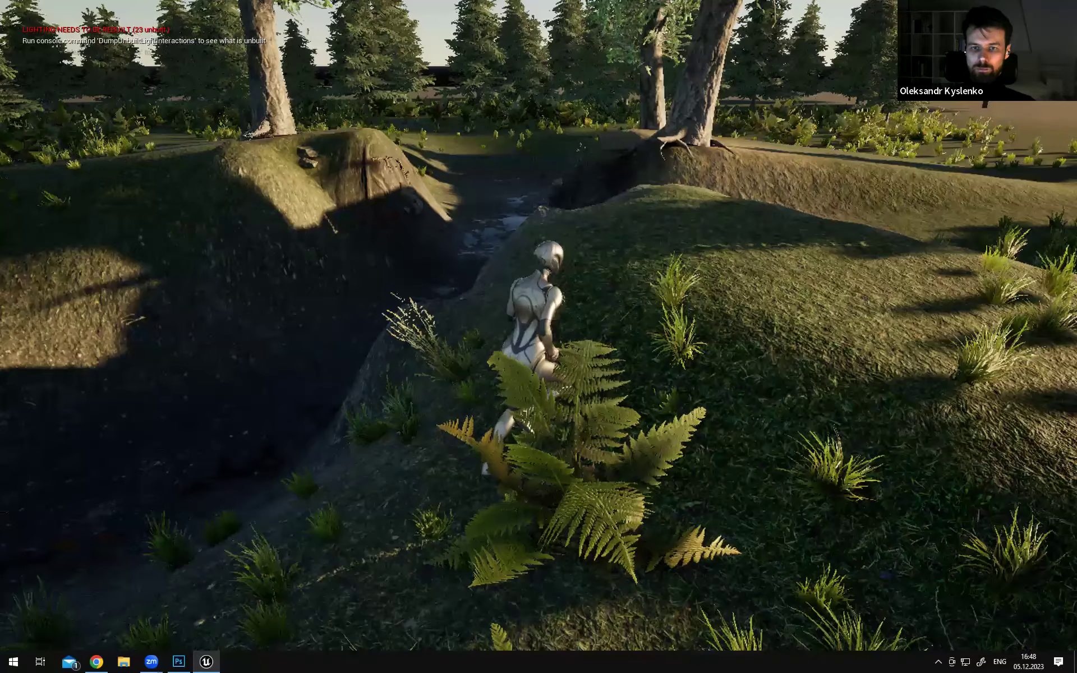
pyautogui.press('d')
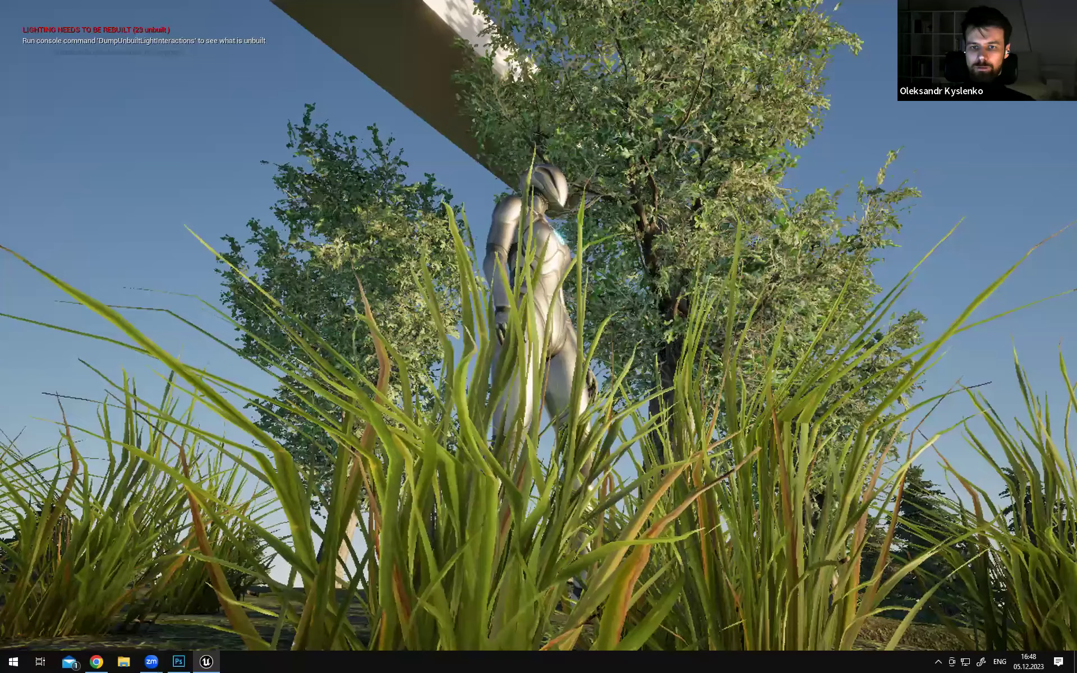
# Run the character over the grassy mound's crest to examine the rocks, roots and bare ground on the opposite banks
pyautogui.press('d')
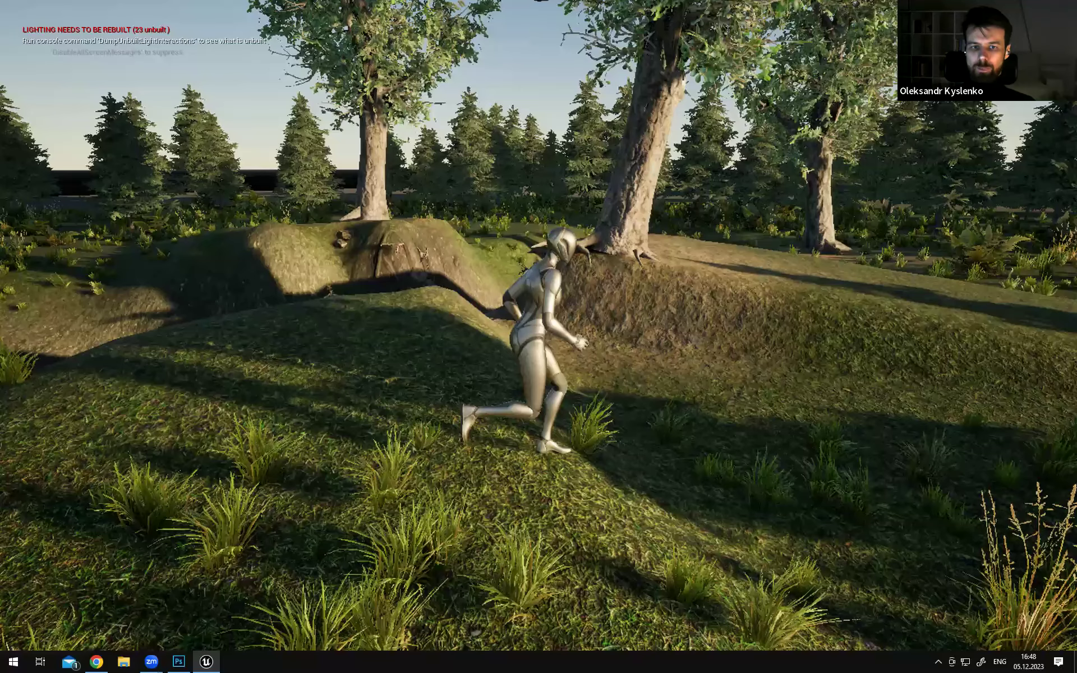
pyautogui.press('w')
pyautogui.press('a')
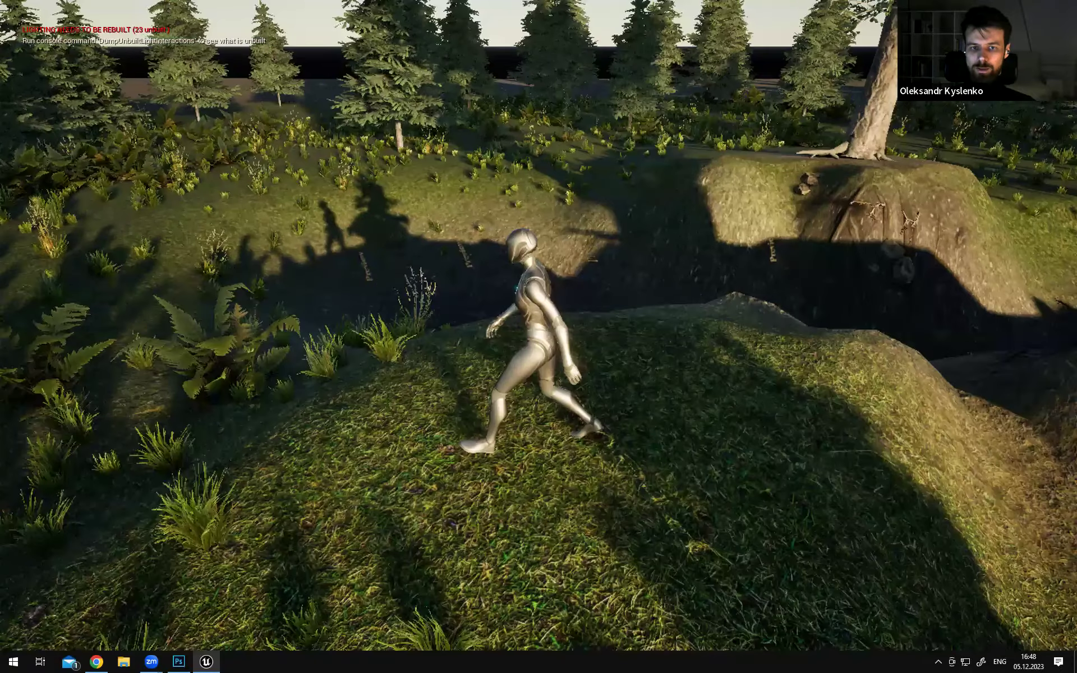
pyautogui.press('d')
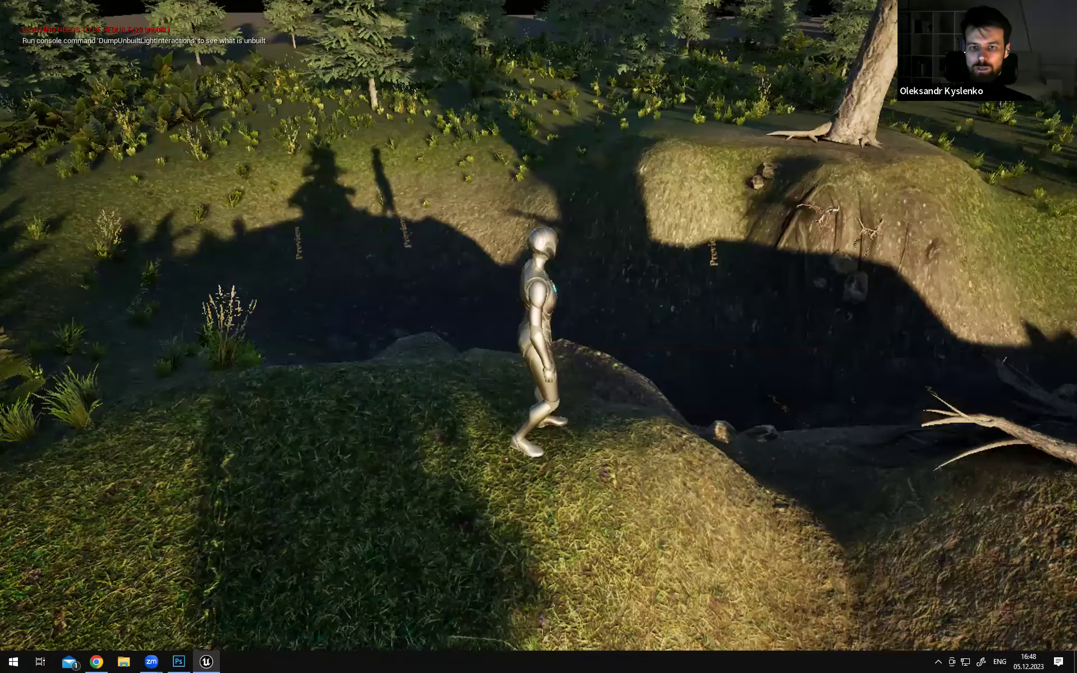
pyautogui.press('w')
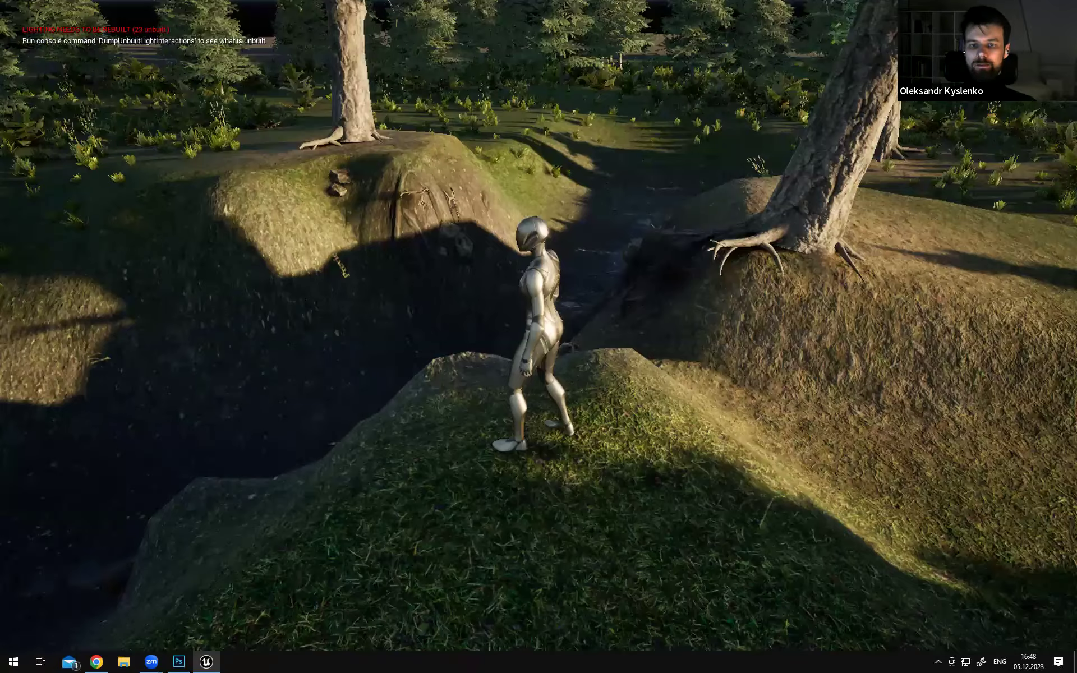
pyautogui.press('s')
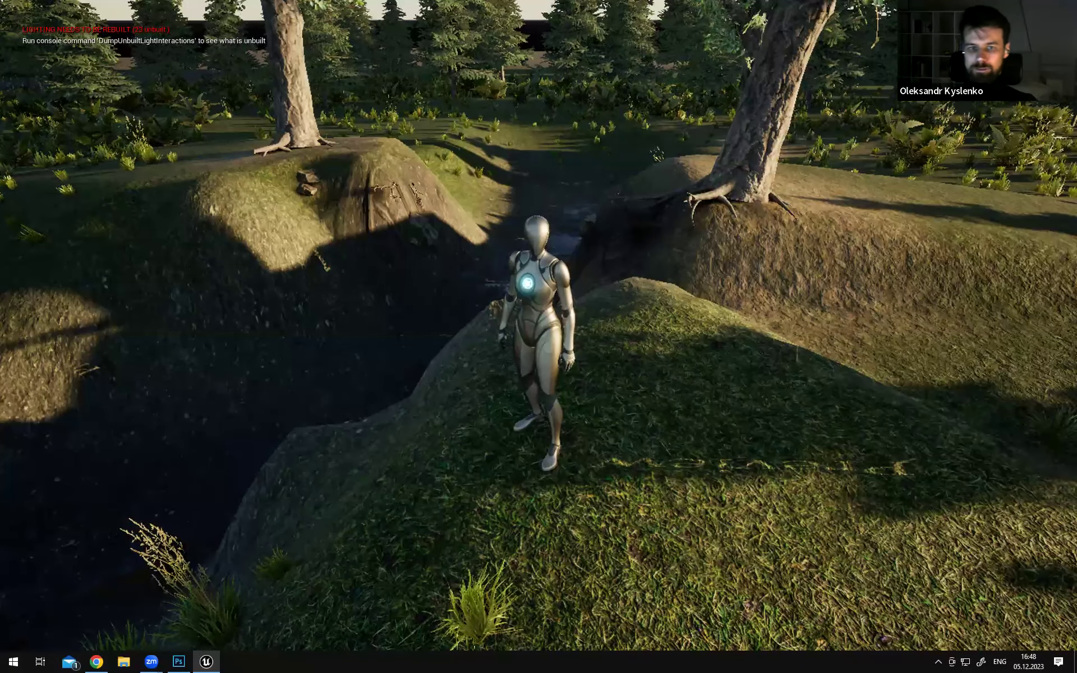
pyautogui.press('w')
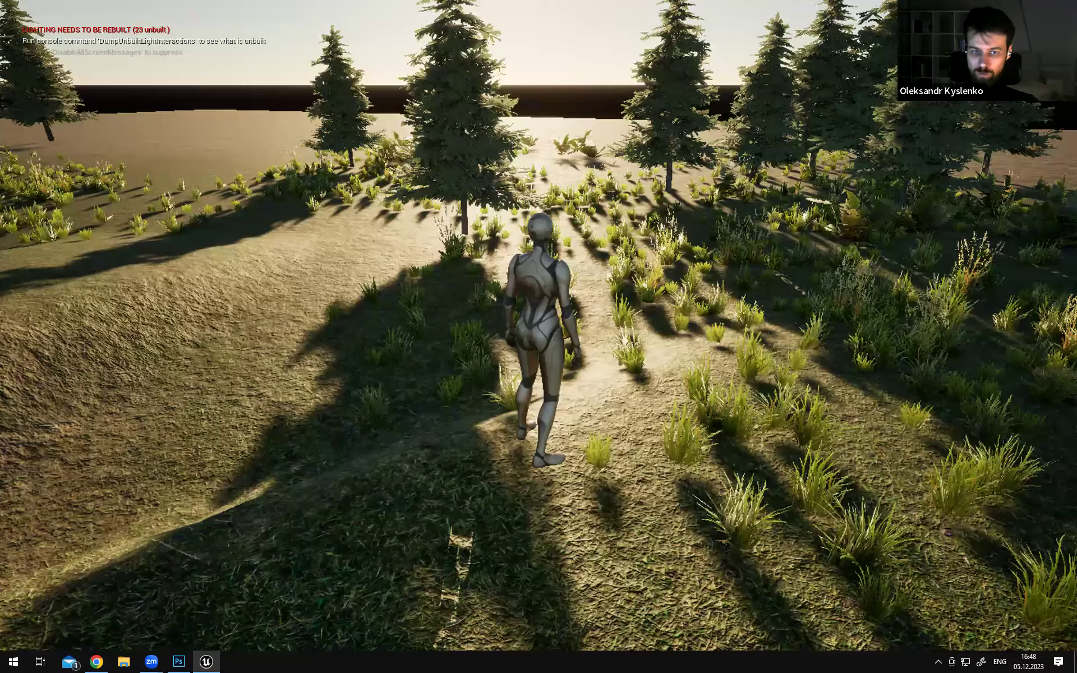
# Run the character through the ferns and grass beside the mound to examine the overall view of the ravine and its trees
pyautogui.press('w')
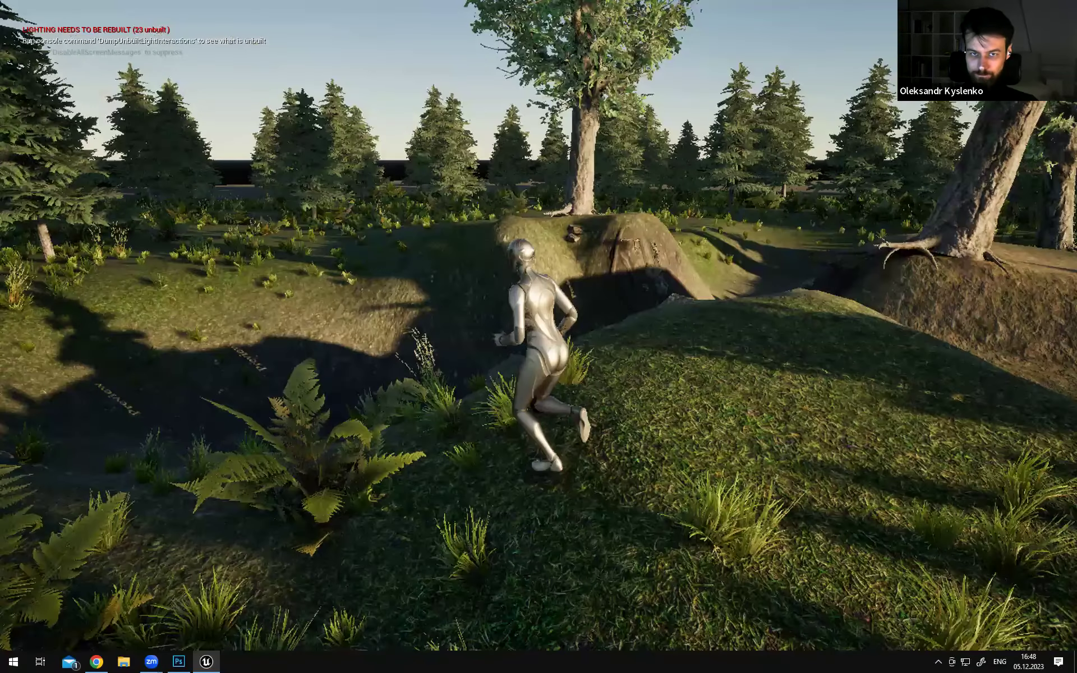
pyautogui.press('a')
pyautogui.press('d')
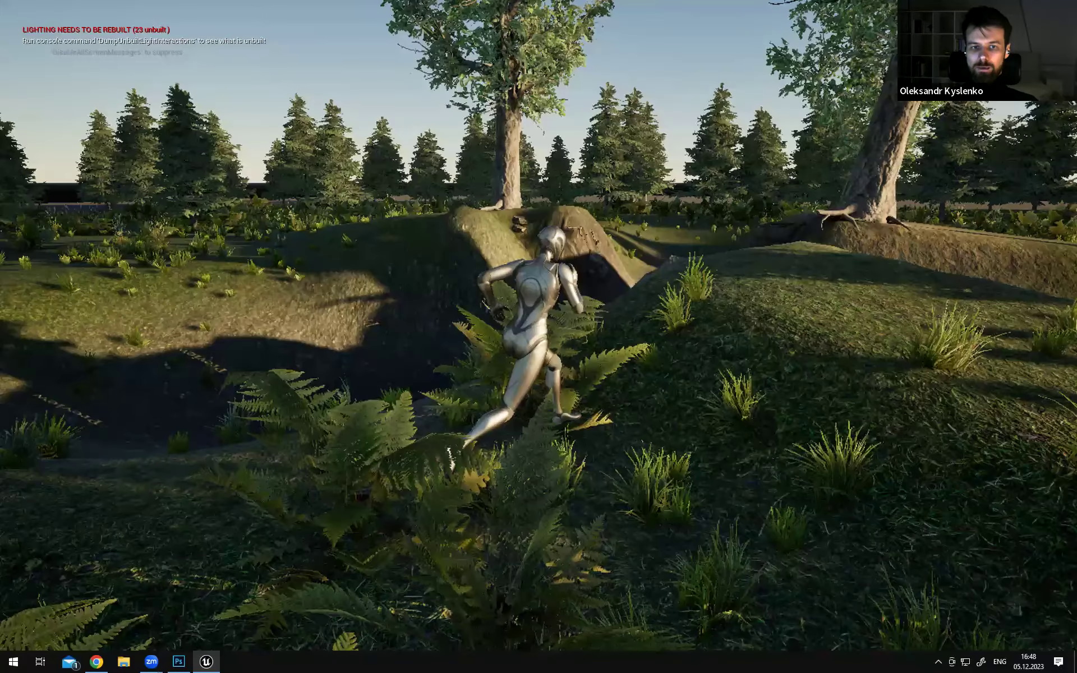
pyautogui.press('d')
pyautogui.press('s')
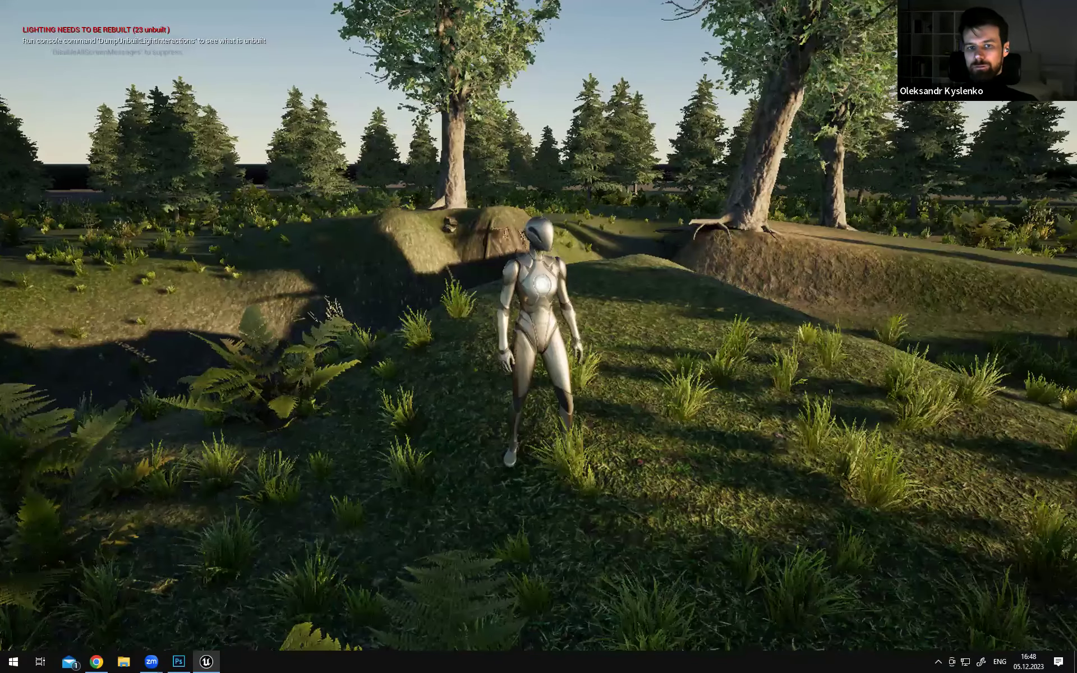
pyautogui.press('s')
pyautogui.press('a')
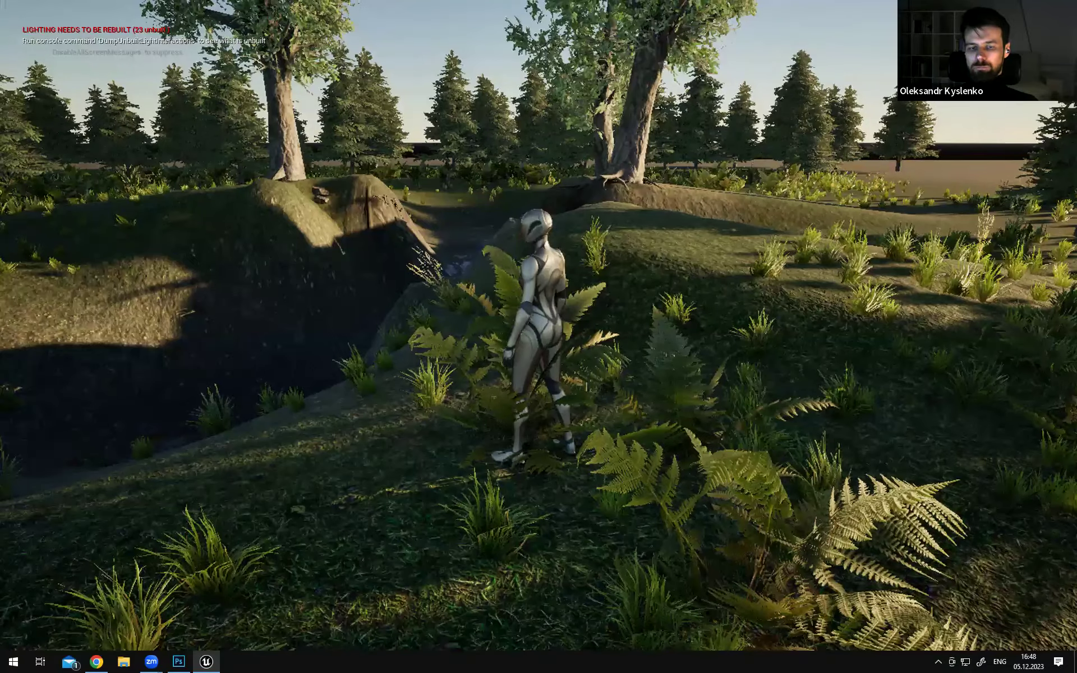
pyautogui.press('w')
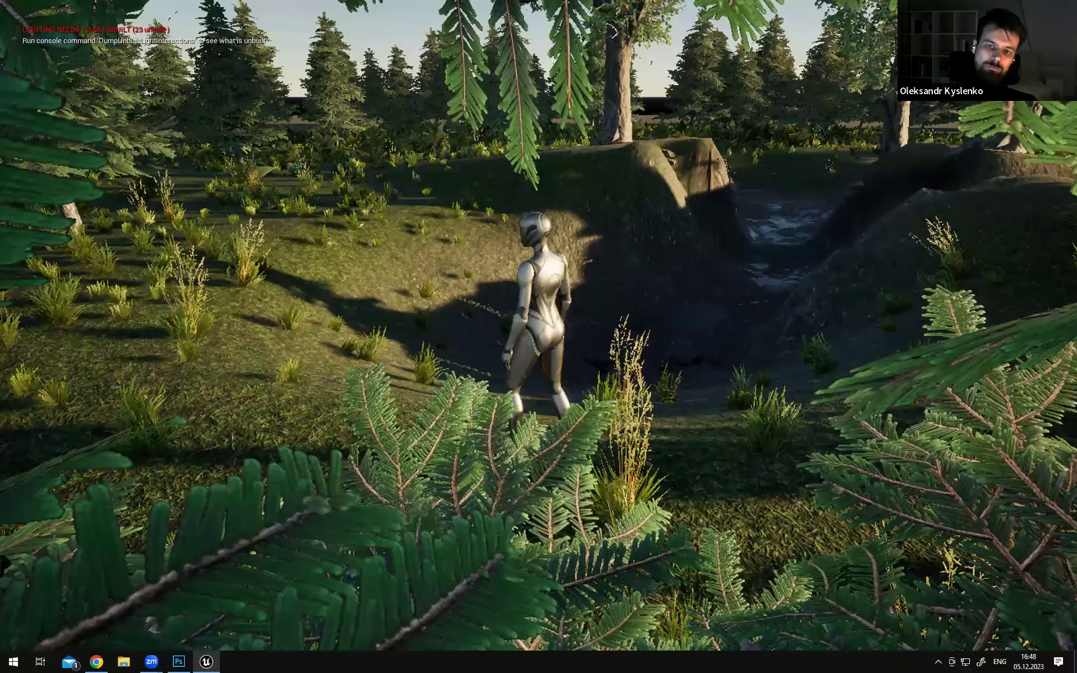
# Run the character around the ravine's rim past the tree mound and back to the grassy slope to examine the ground blending
pyautogui.press('w')
pyautogui.press('w')
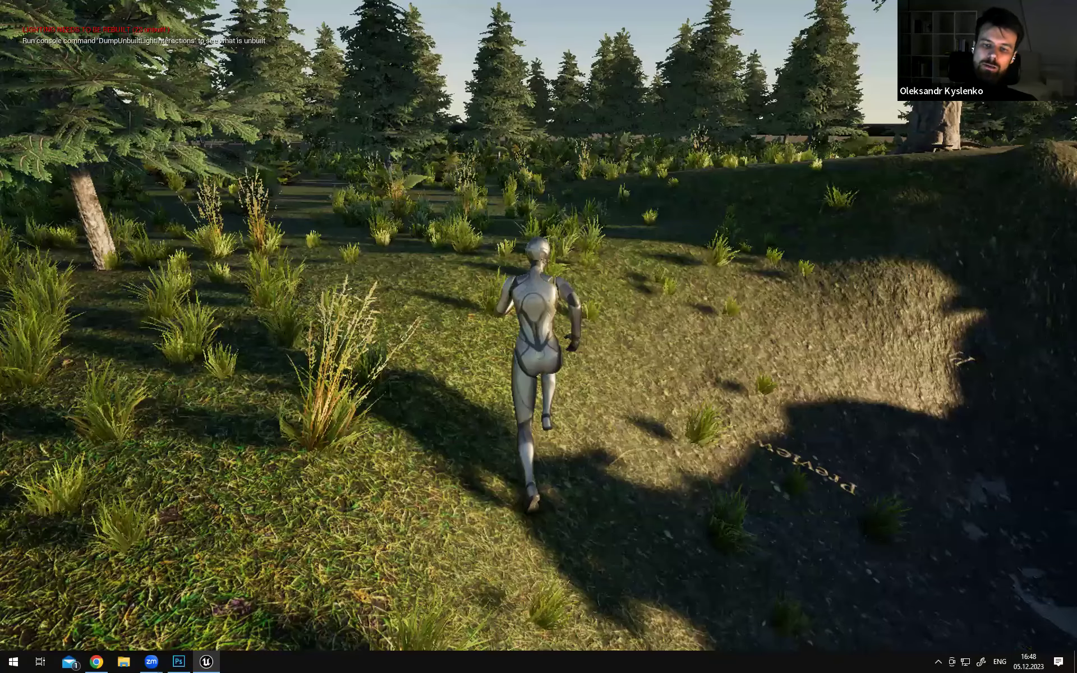
pyautogui.press('d')
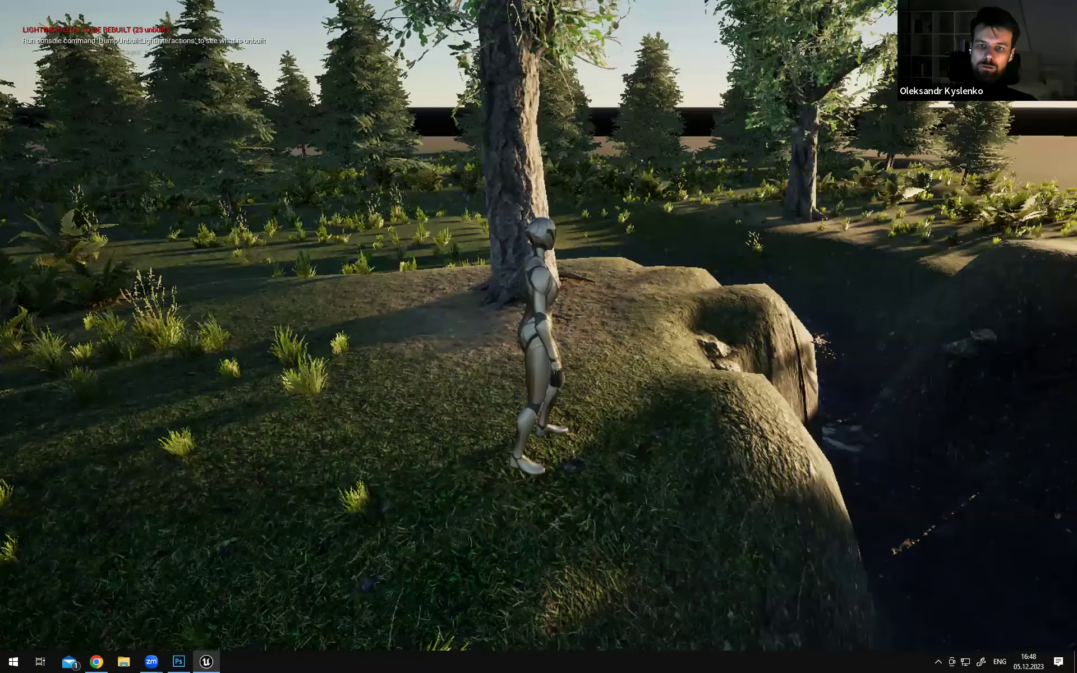
pyautogui.press('s')
pyautogui.press('d')
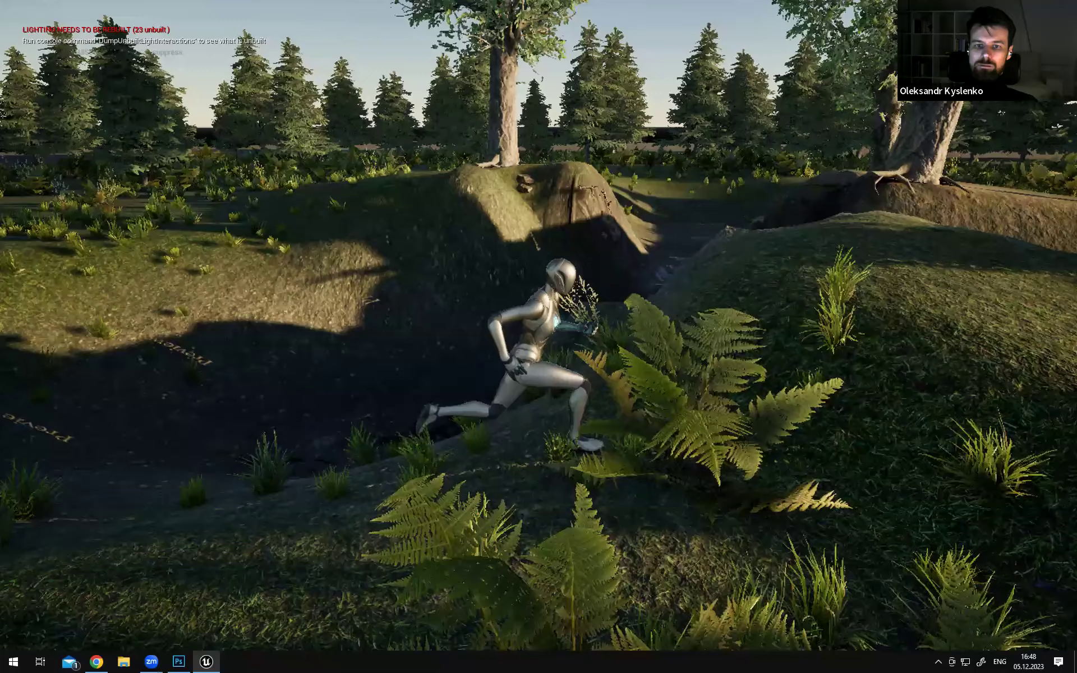
pyautogui.press('s')
pyautogui.press('s')
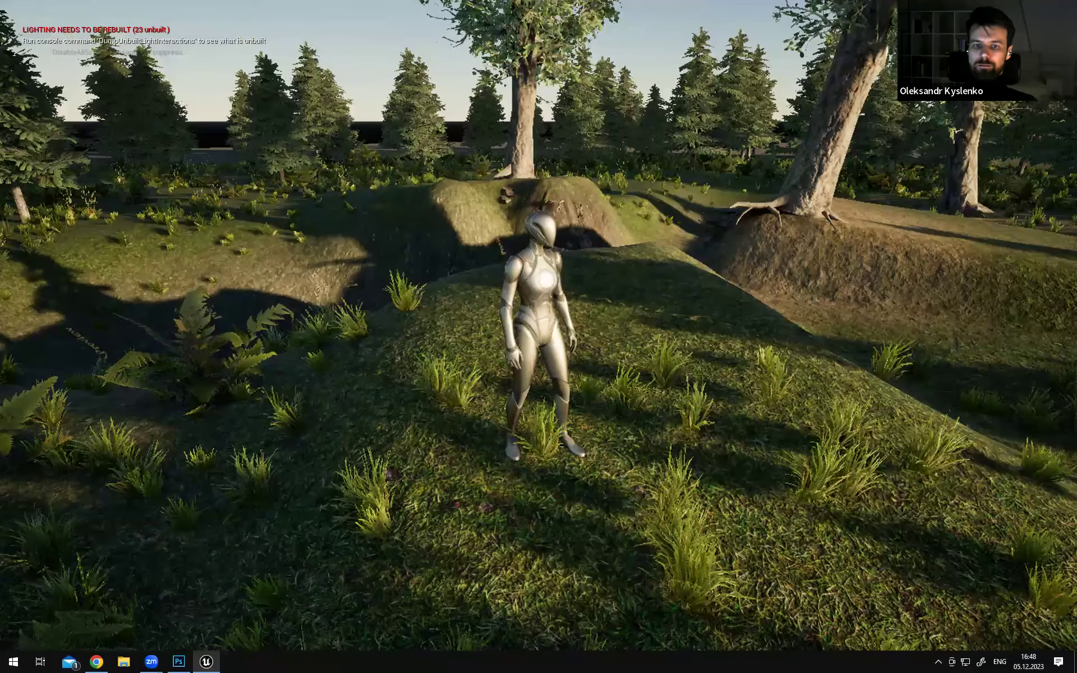
pyautogui.press('s')
pyautogui.press('a')
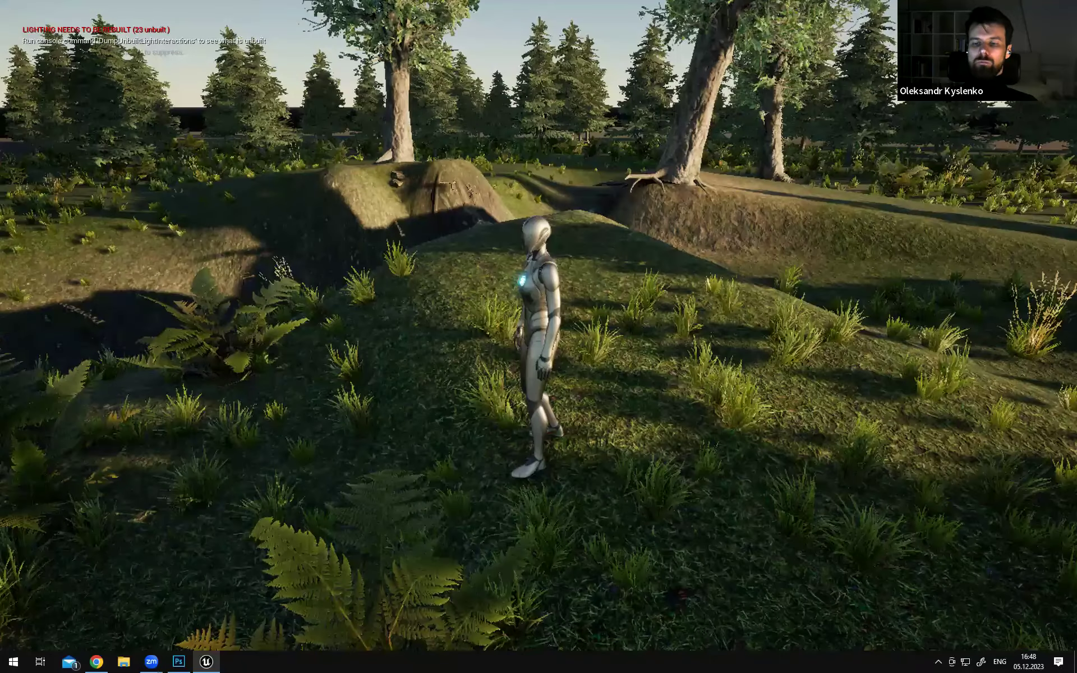
# Run the character from the grassy slope through the ravine and onto the tree mound to examine the ground, roots and banks
pyautogui.press('s')
pyautogui.press('d')
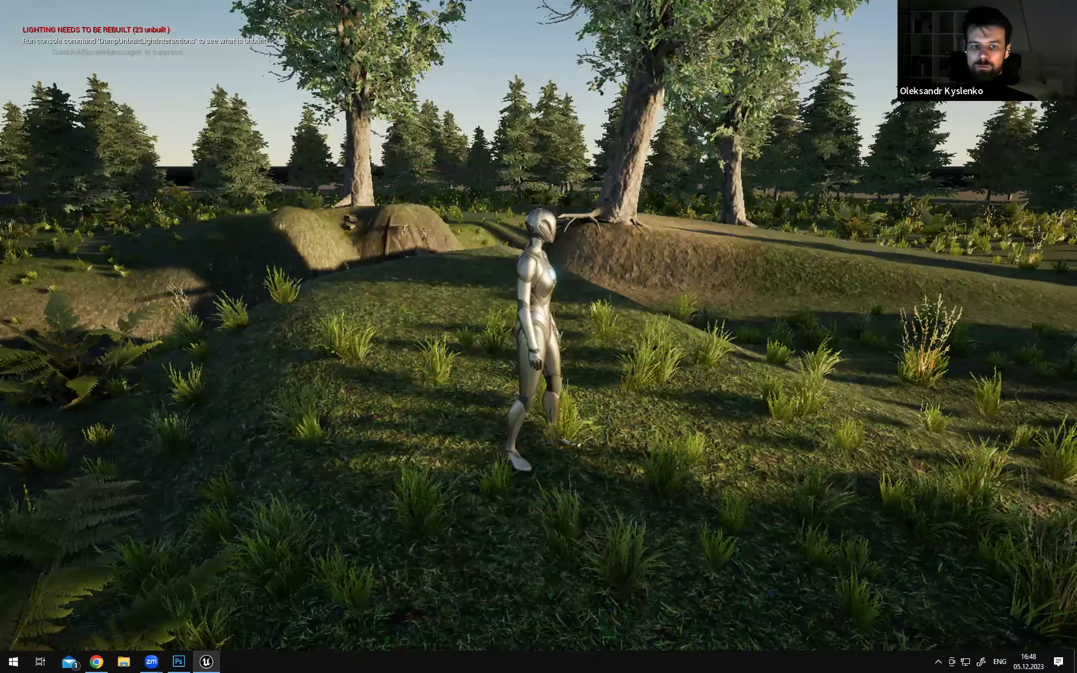
pyautogui.press('w')
pyautogui.press('a')
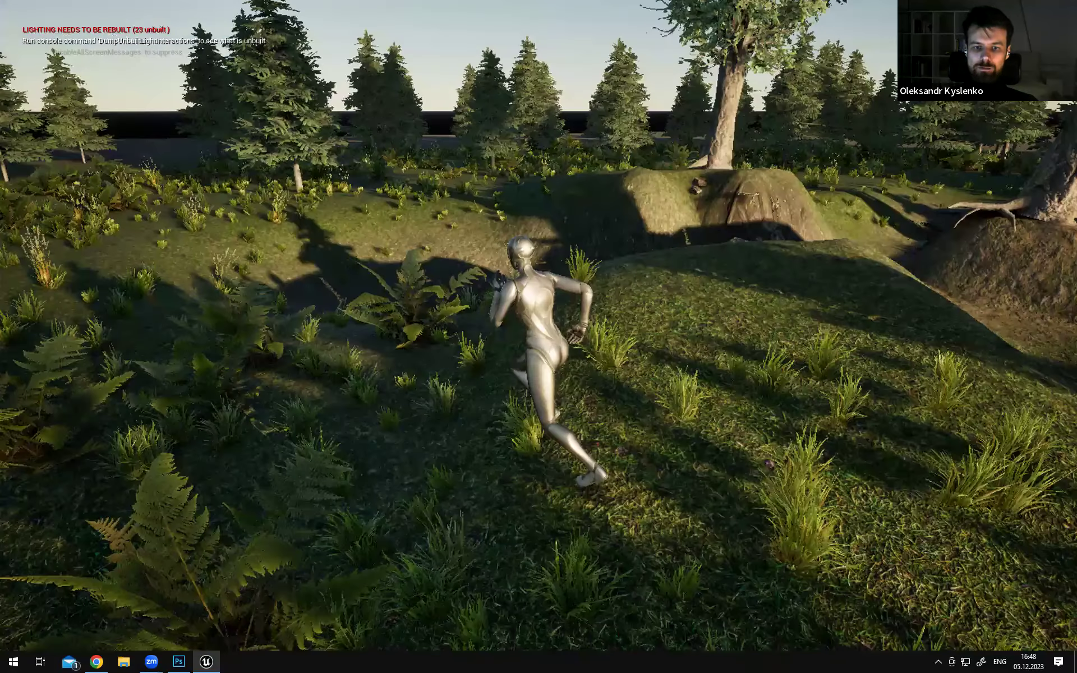
pyautogui.press('w')
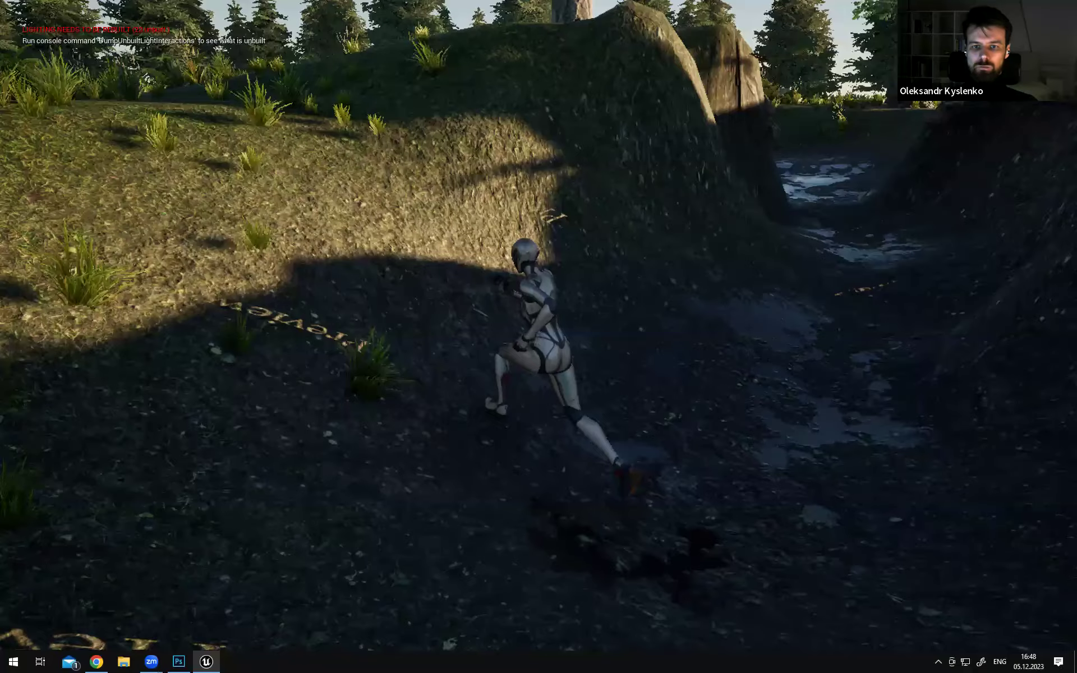
pyautogui.press('w')
pyautogui.press('d')
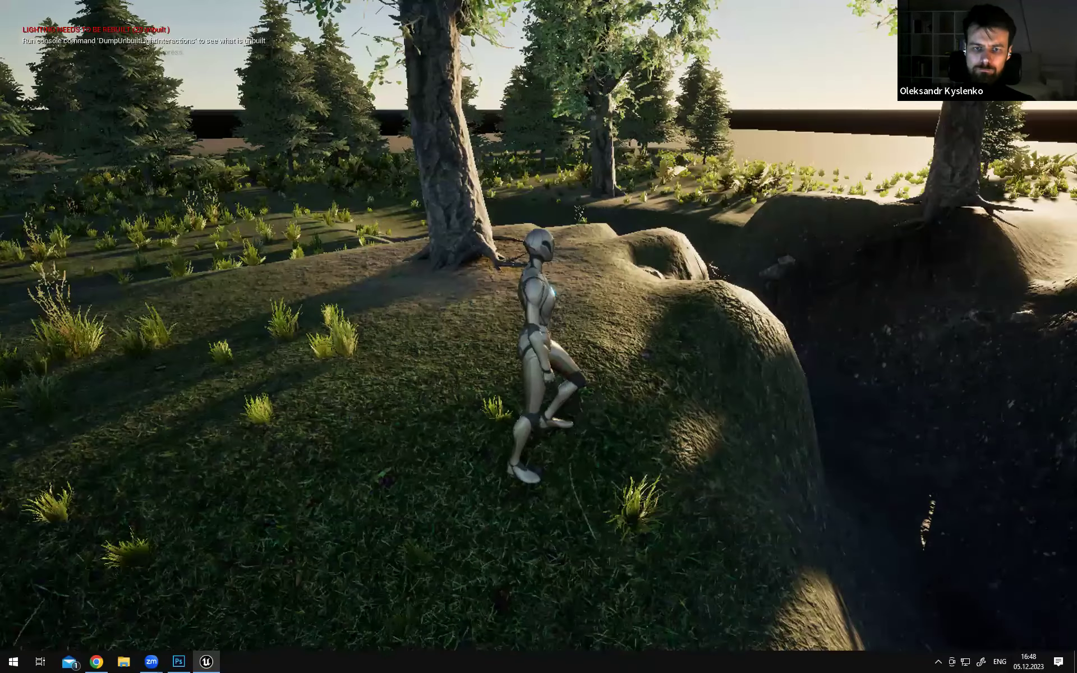
pyautogui.press('w')
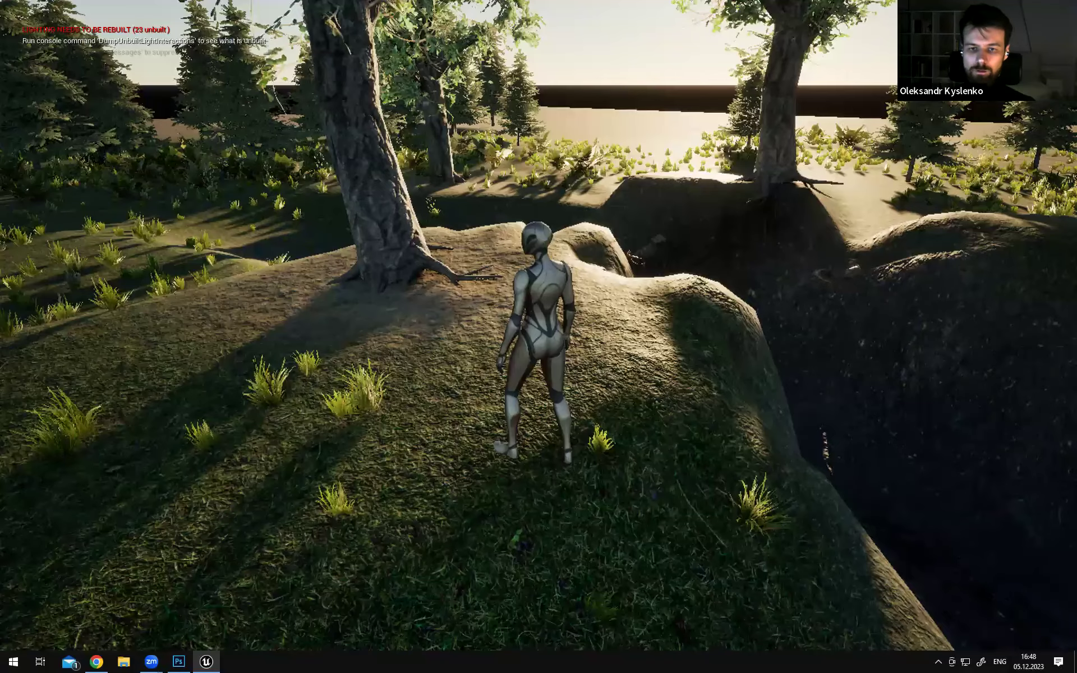
pyautogui.press('w')
# Stop the full-screen play session and switch the editor from Landscape mode to Selection mode
pyautogui.press('F11')
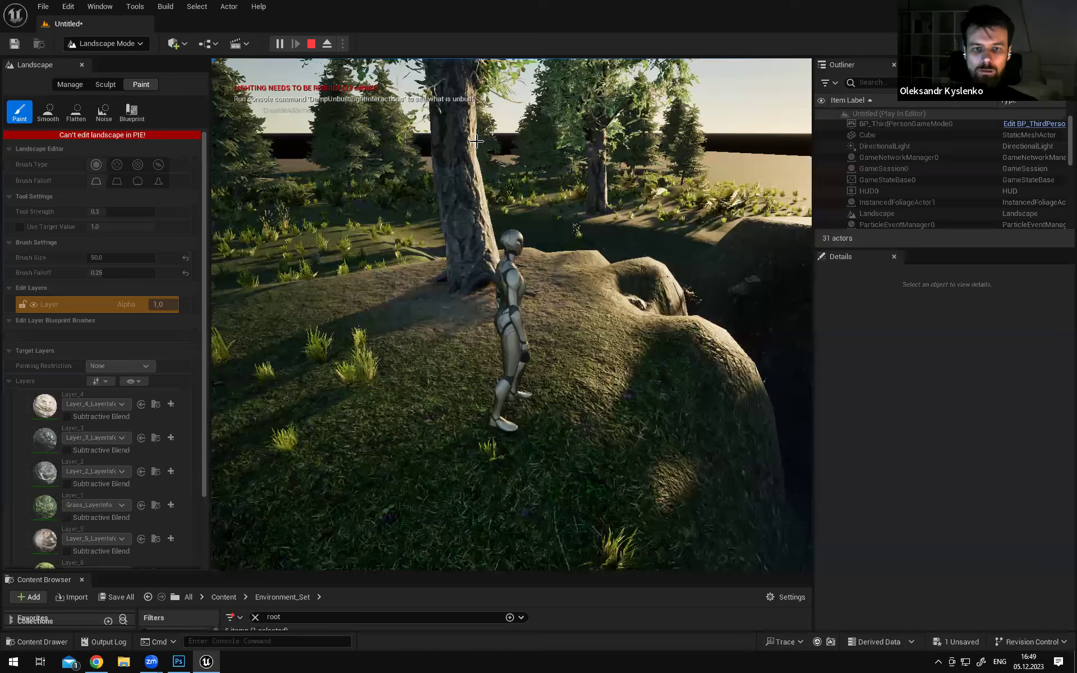
pyautogui.press('Escape')
pyautogui.moveTo(592, 241); pyautogui.dragTo(522, 143, button='right')
pyautogui.moveTo(586, 241); pyautogui.dragTo(653, 219, button='right')
pyautogui.press('w')
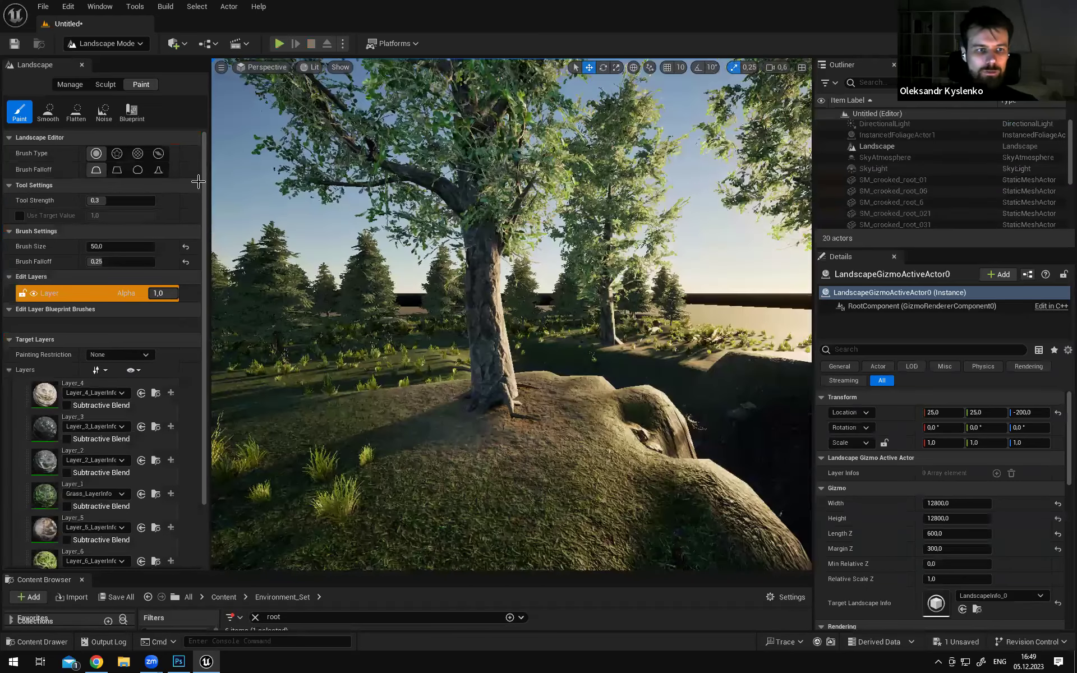
pyautogui.click(109, 44)
pyautogui.click(111, 46)
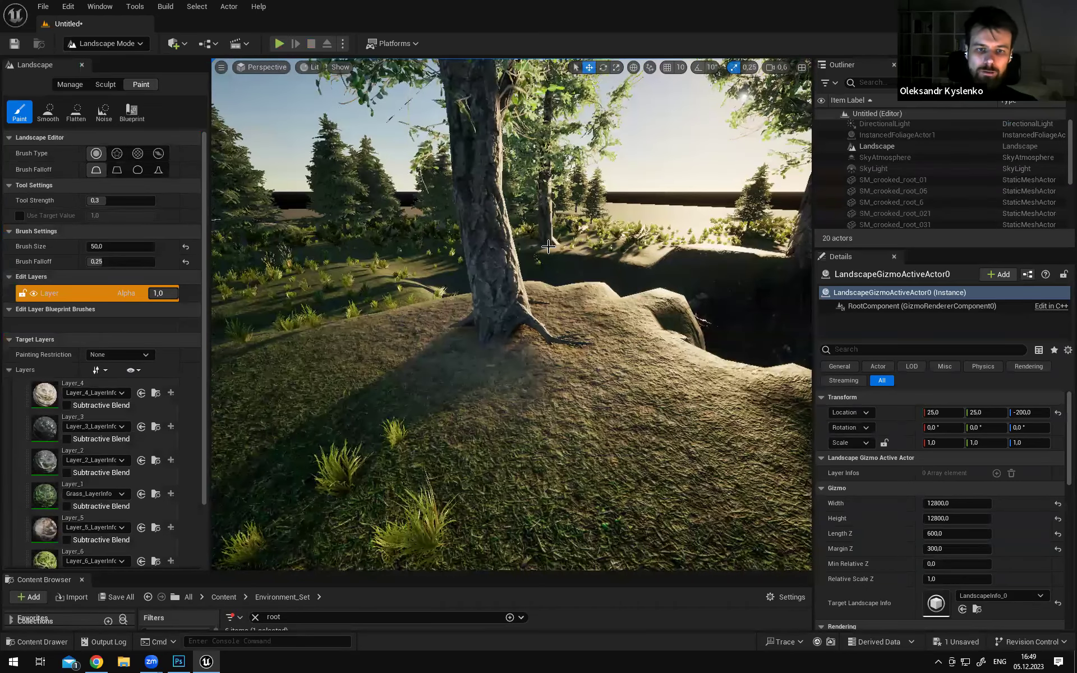
pyautogui.moveTo(407, 314); pyautogui.dragTo(320, 286, button='right')
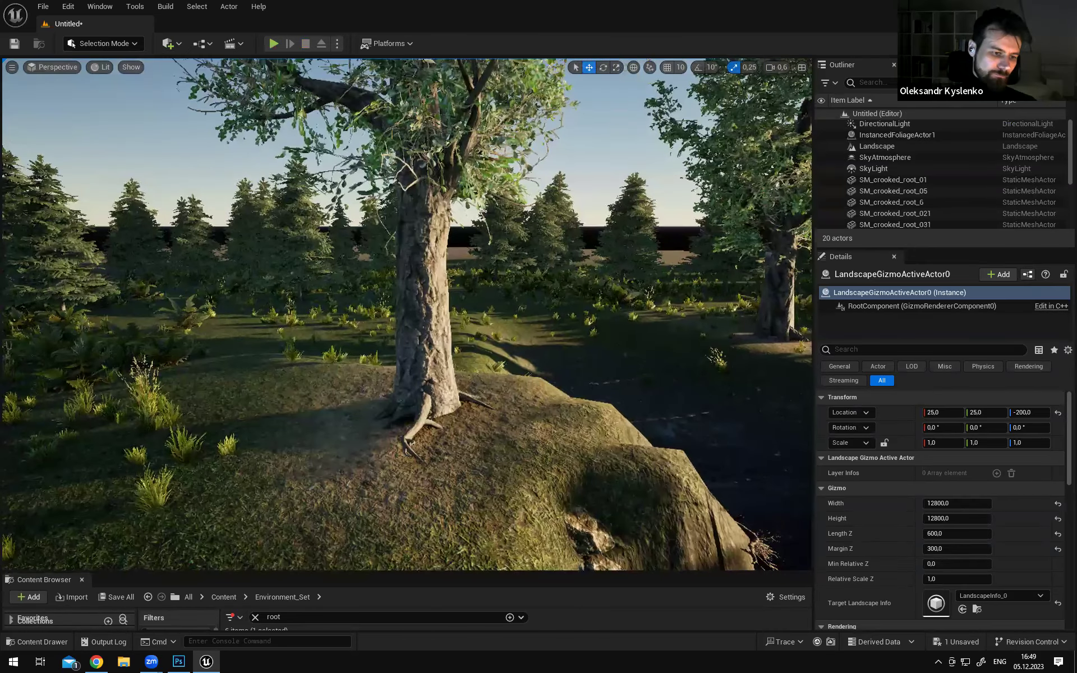
pyautogui.moveTo(407, 314)
pyautogui.mouseDown(button='right')
pyautogui.moveTo(420, 310)
pyautogui.moveTo(406, 314)
pyautogui.mouseUp(button='right')
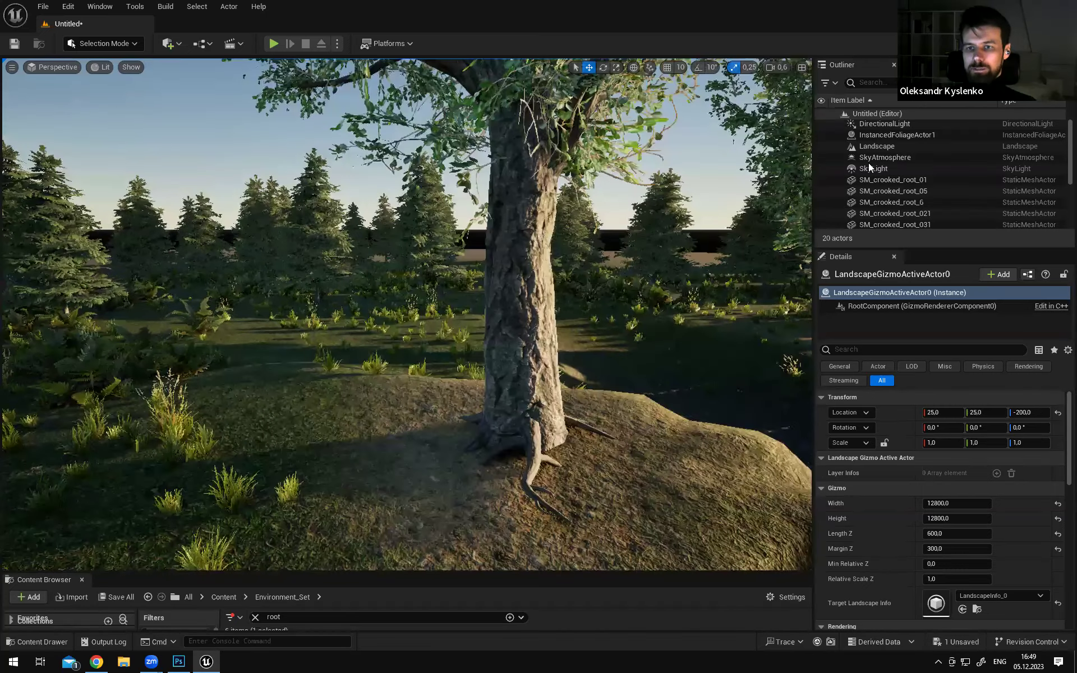
# Search the placeable actors for fog and add an Exponential Height Fog actor beside the tree on the mound
pyautogui.click(932, 65)
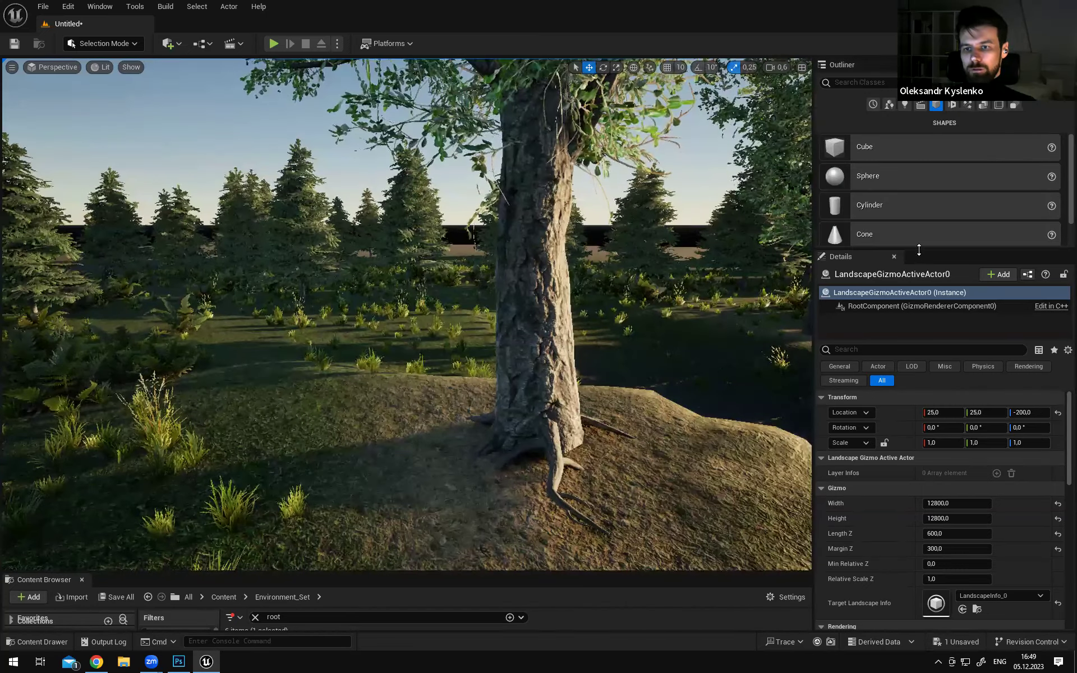
pyautogui.moveTo(919, 250); pyautogui.dragTo(918, 366)
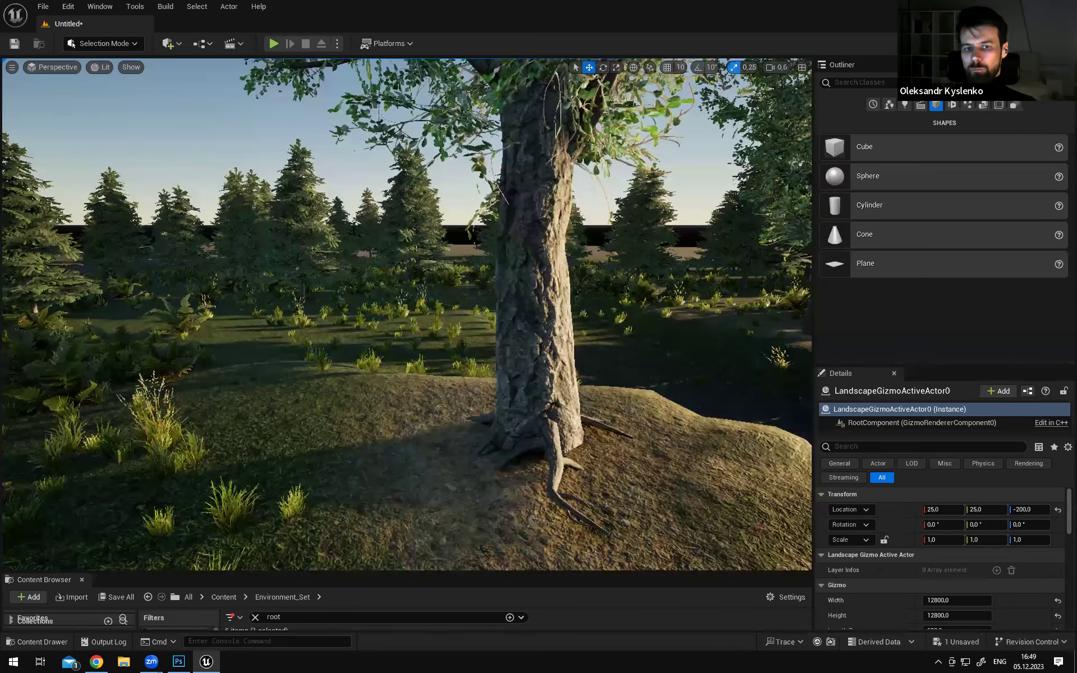
pyautogui.moveTo(406, 314); pyautogui.dragTo(407, 314, button='right')
pyautogui.moveTo(686, 306); pyautogui.dragTo(683, 316, button='right')
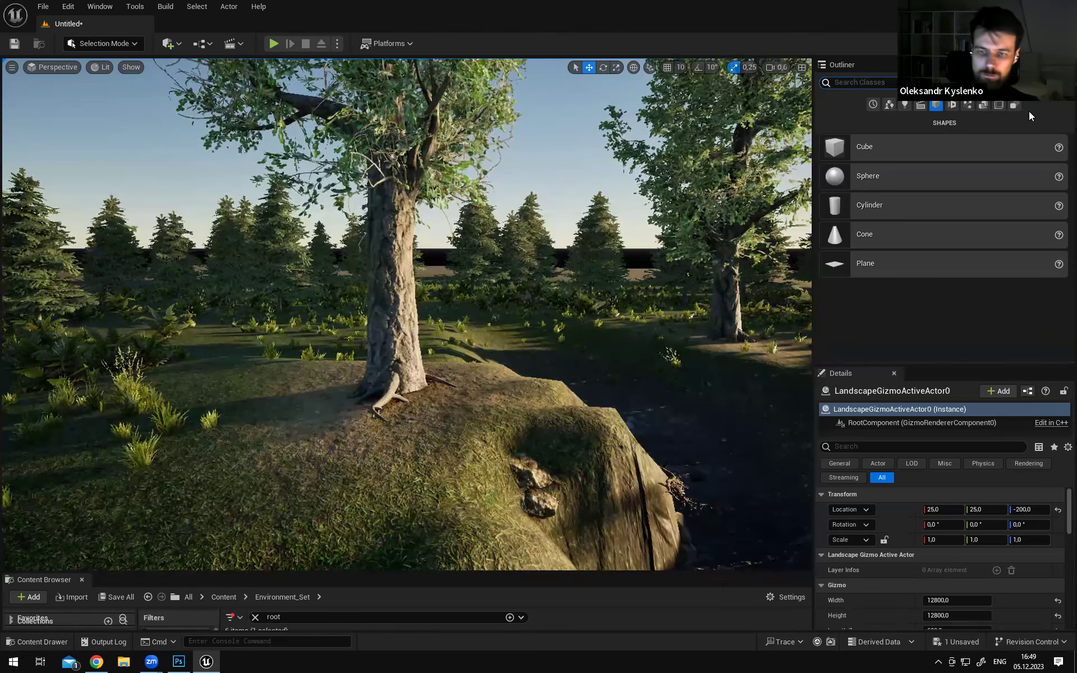
pyautogui.write('fog')
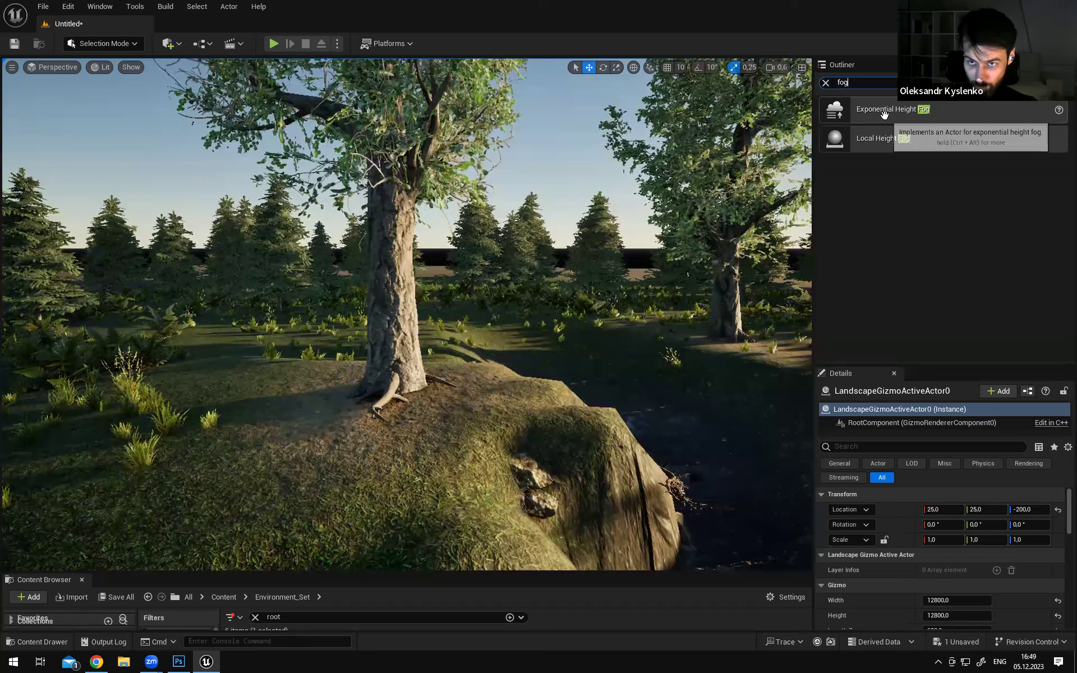
pyautogui.moveTo(884, 118); pyautogui.dragTo(449, 398)
# Raise the height fog actor beside the tree trunk to a Z location of about 367 and show the level's actor list
pyautogui.moveTo(561, 315); pyautogui.dragTo(525, 330, button='right')
pyautogui.scroll(-2, 527, 336)
pyautogui.moveTo(532, 338); pyautogui.dragTo(531, 247)
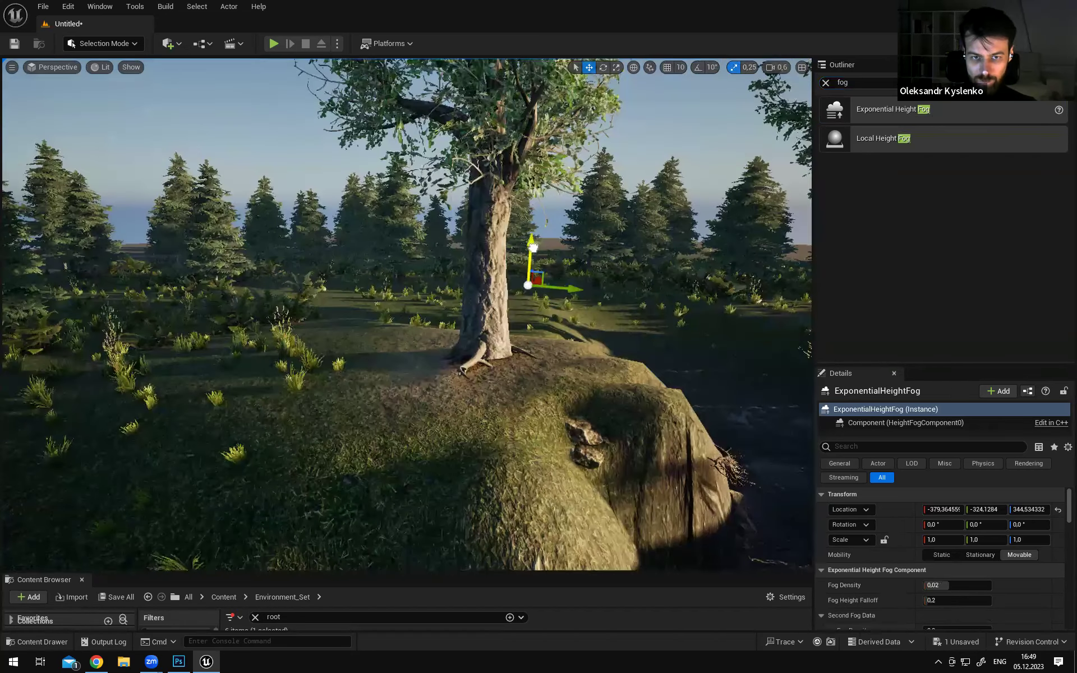
pyautogui.click(843, 65)
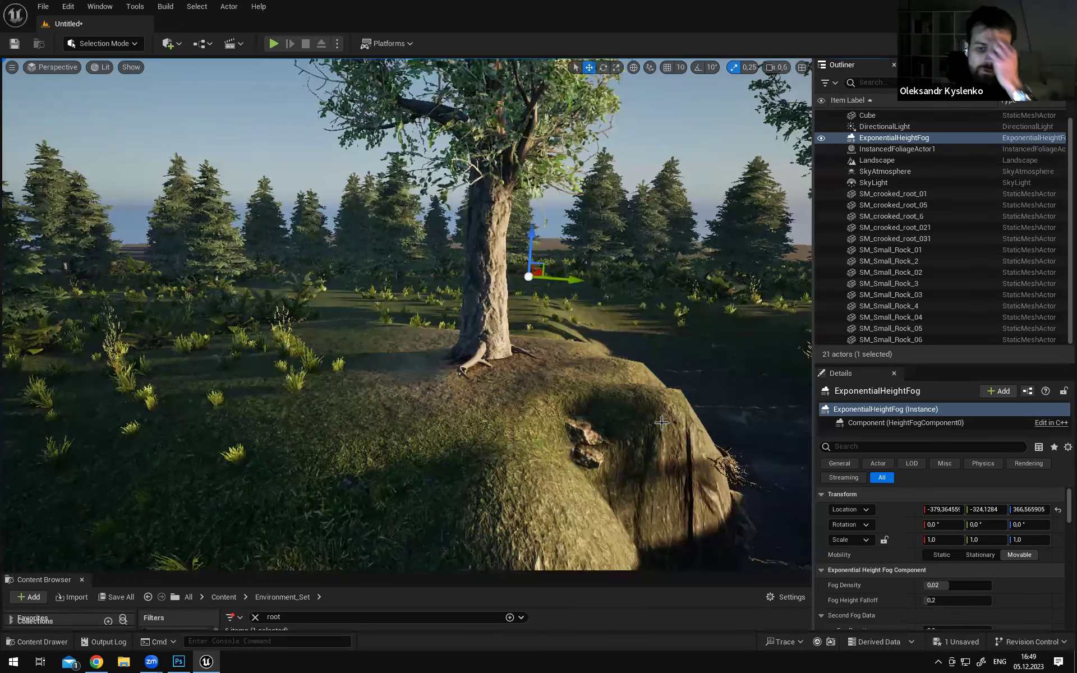
# Toggle the height fog's visibility off and back on from above the level to compare the horizon with and without it
pyautogui.moveTo(662, 420); pyautogui.dragTo(706, 424, button='right')
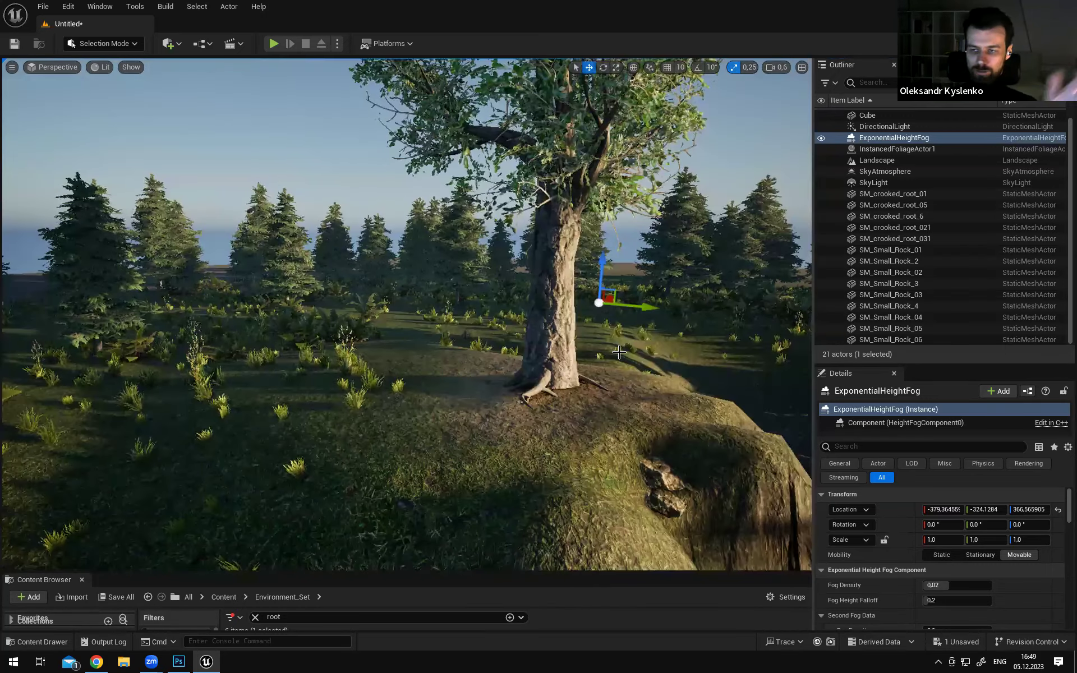
pyautogui.moveTo(618, 352); pyautogui.dragTo(614, 381, button='right')
pyautogui.scroll(5, 634, 366)
pyautogui.press('s')
pyautogui.press('w')
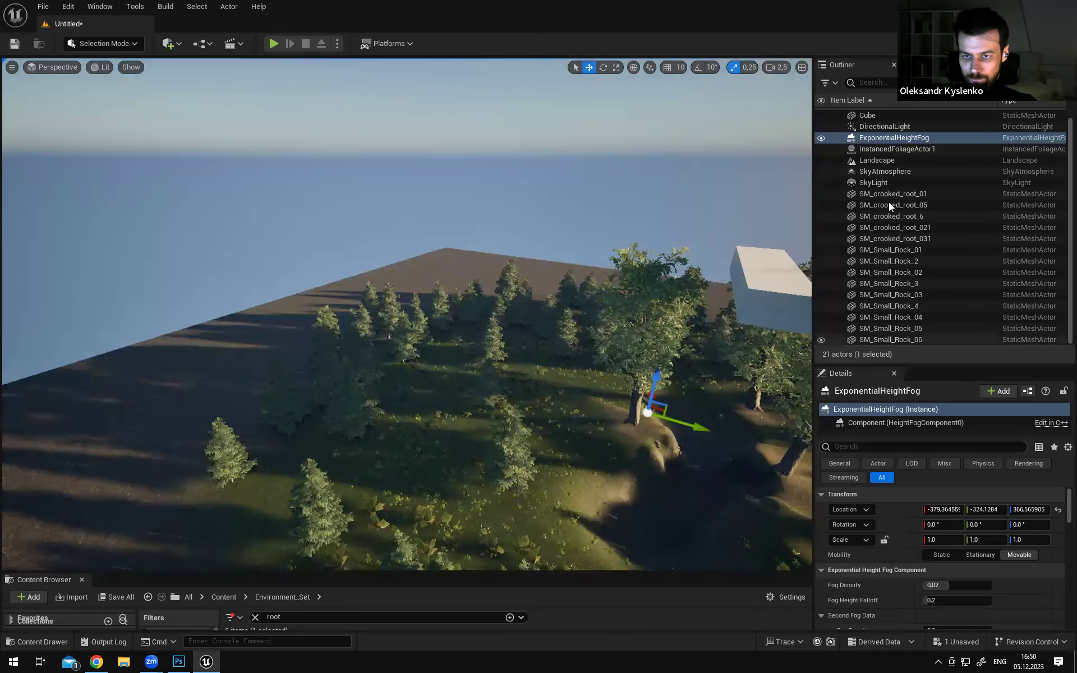
pyautogui.click(823, 138)
pyautogui.moveTo(549, 255); pyautogui.dragTo(558, 256, button='right')
pyautogui.press('d')
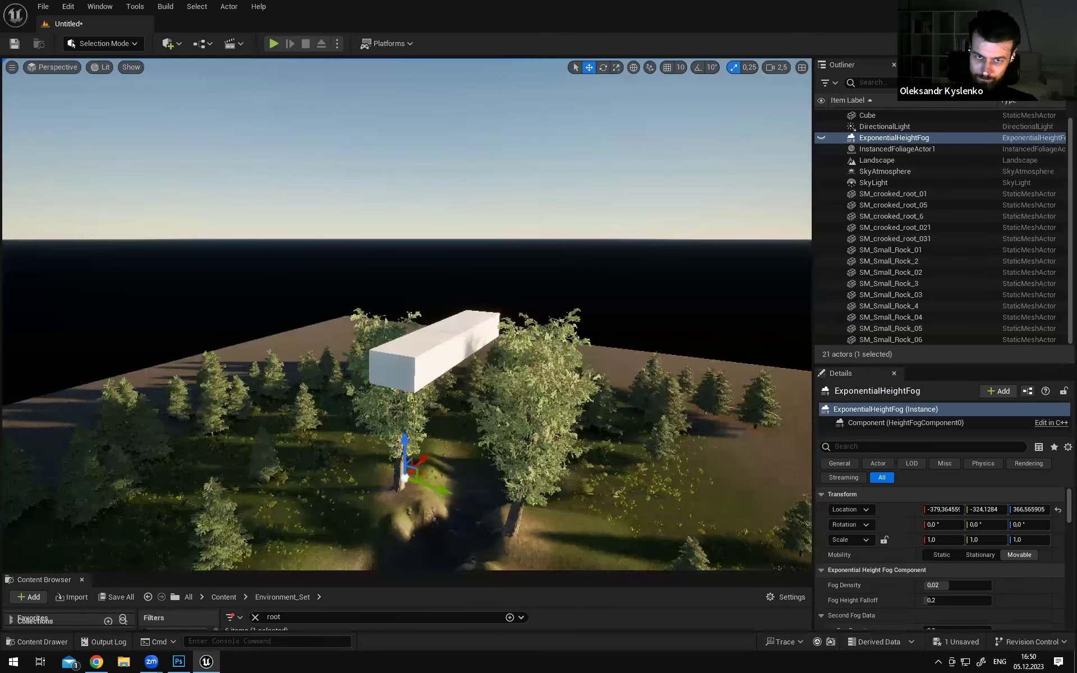
pyautogui.moveTo(346, 255); pyautogui.dragTo(321, 253, button='right')
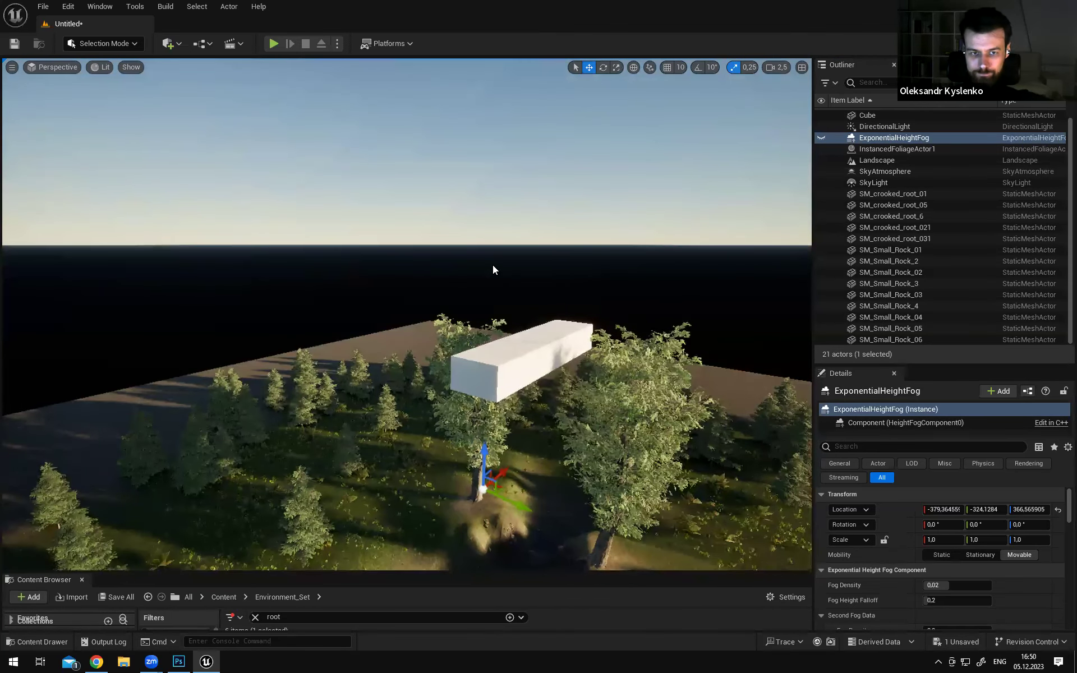
pyautogui.moveTo(511, 268); pyautogui.dragTo(516, 266, button='right')
pyautogui.moveTo(553, 305); pyautogui.dragTo(555, 309, button='right')
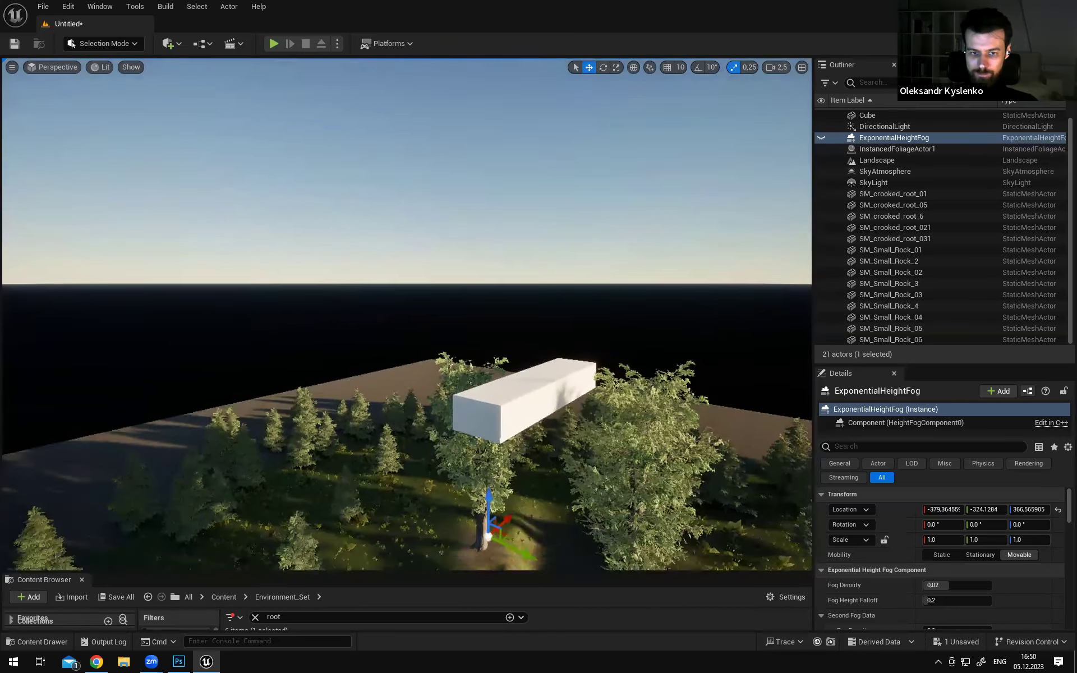
pyautogui.click(821, 137)
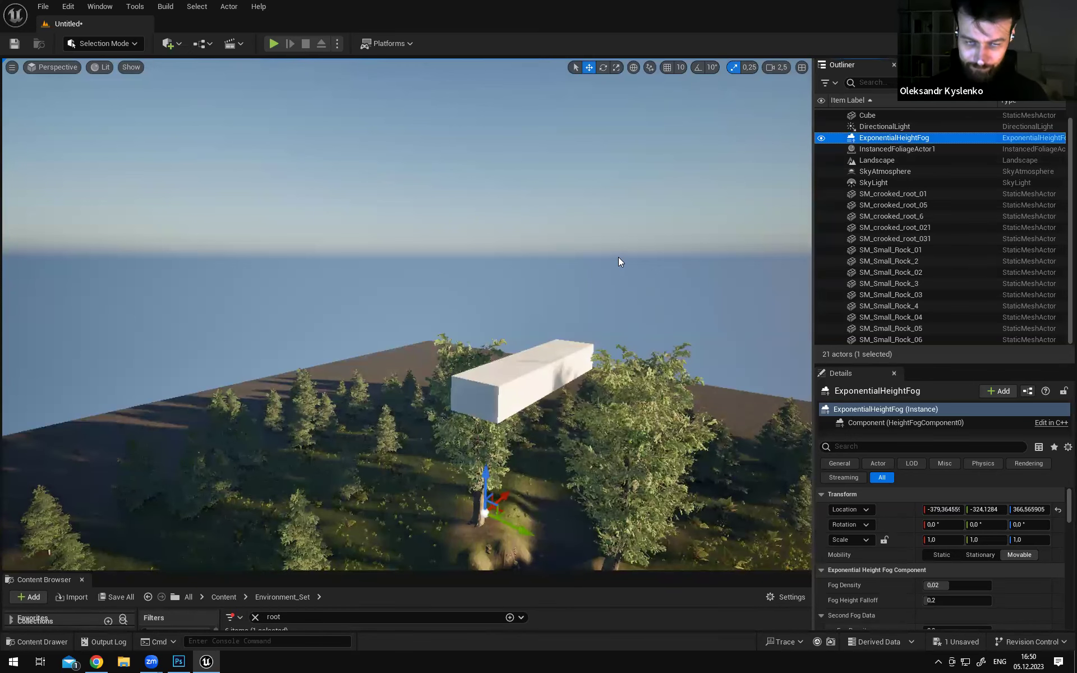
# Set the height fog's Fog Density to 0.5 while viewing the ravine and its trees
pyautogui.moveTo(621, 257); pyautogui.dragTo(219, 332, button='right')
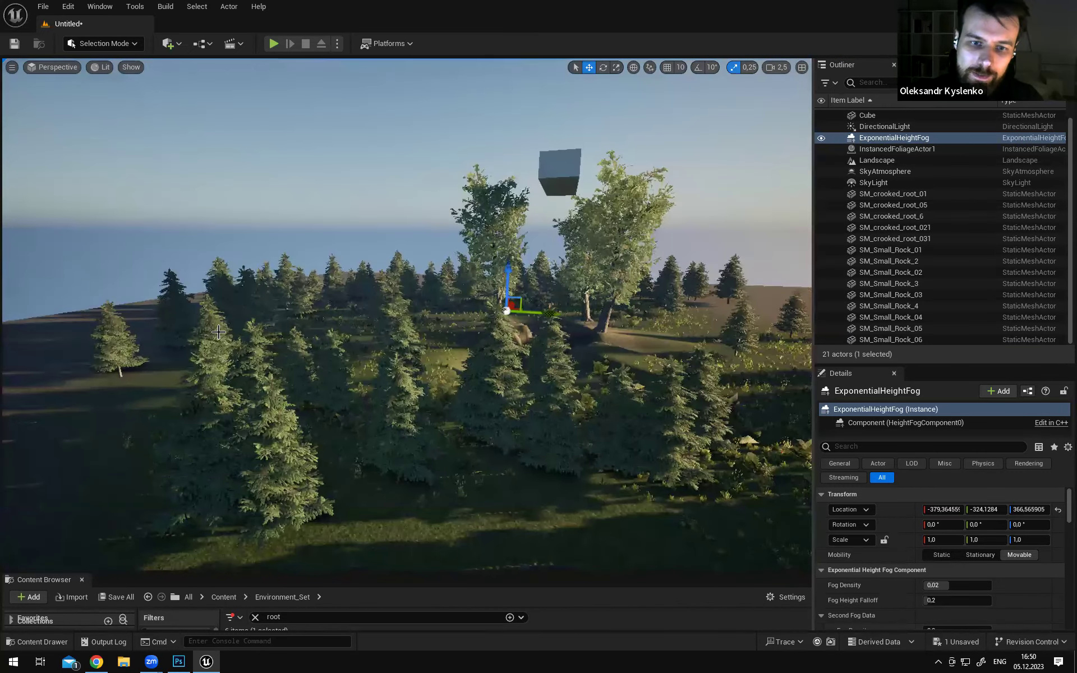
pyautogui.moveTo(449, 347); pyautogui.dragTo(463, 384, button='right')
pyautogui.scroll(-2, 494, 365)
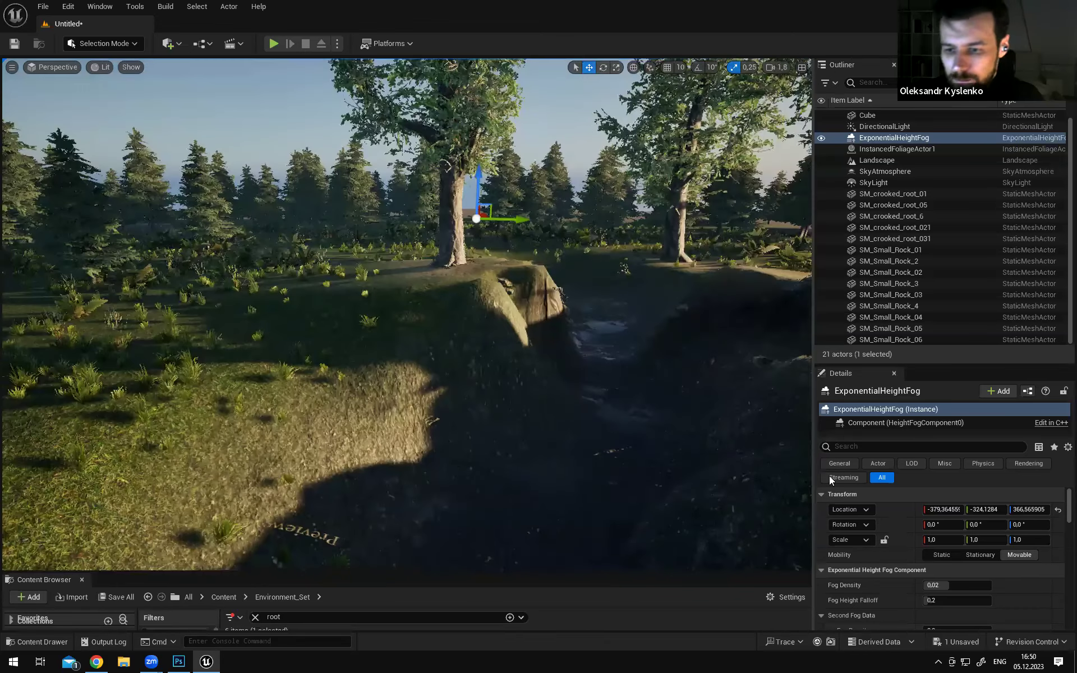
pyautogui.click(976, 586)
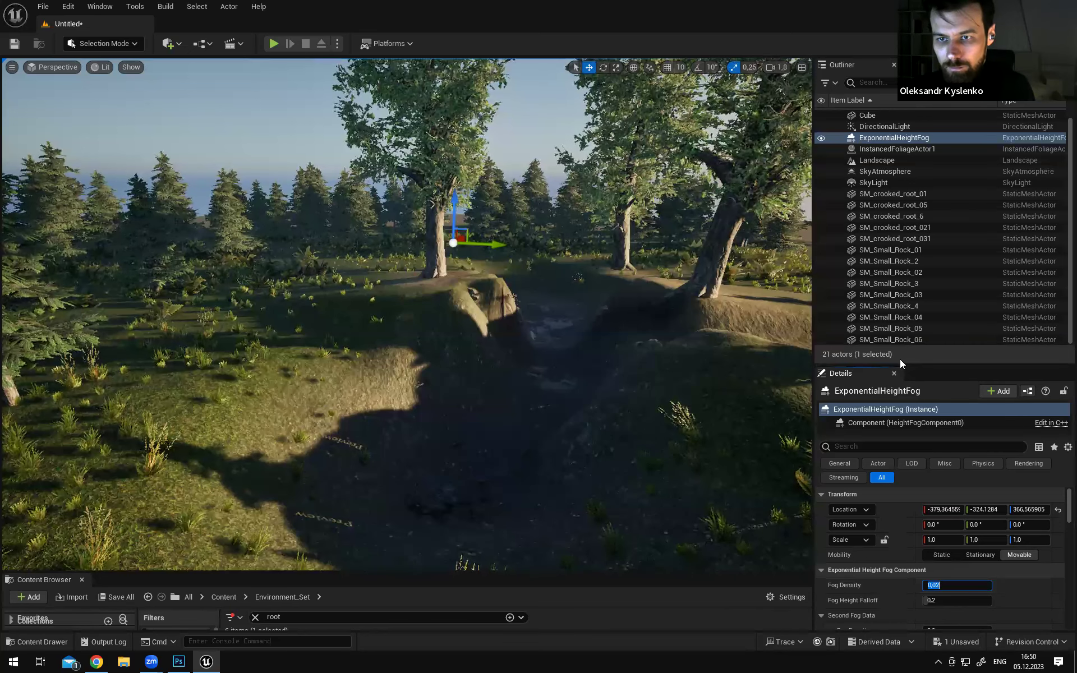
pyautogui.write('0,5')
pyautogui.press('Return')
# Try Fog Height Falloff values of 0.001 and 1 on the height fog, and settle on 2.0
pyautogui.moveTo(617, 359); pyautogui.dragTo(598, 263, button='right')
pyautogui.press('s')
pyautogui.press('w')
pyautogui.scroll(-4, 600, 357)
pyautogui.moveTo(770, 320); pyautogui.dragTo(768, 383, button='right')
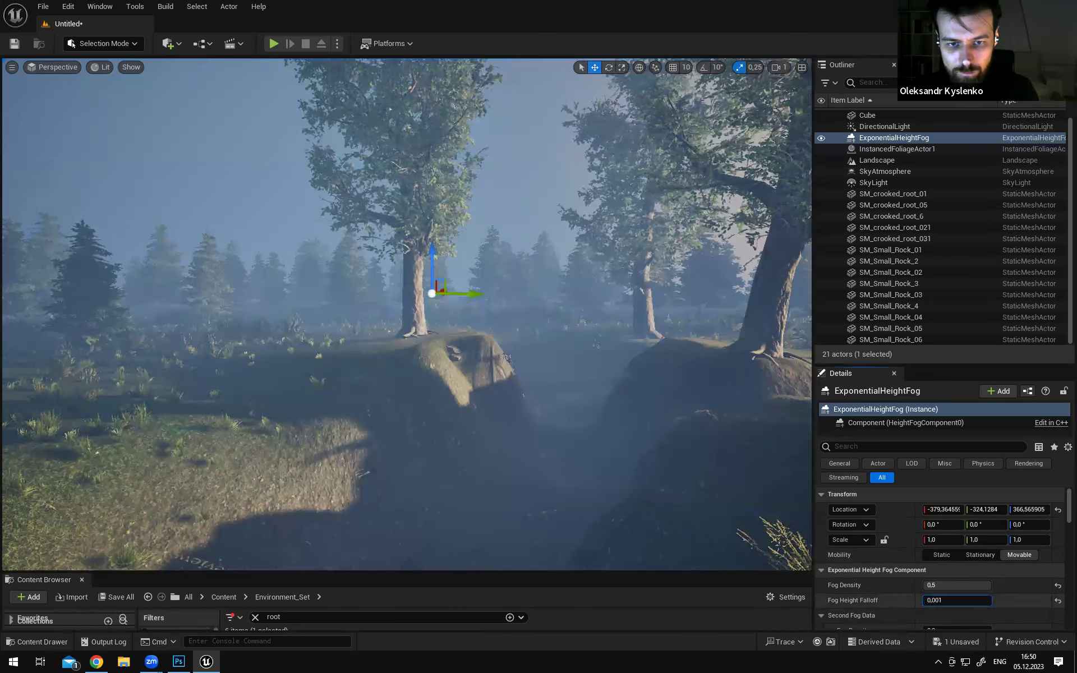
pyautogui.moveTo(959, 600)
pyautogui.mouseDown()
pyautogui.moveTo(1015, 600)
pyautogui.moveTo(949, 604)
pyautogui.mouseUp()
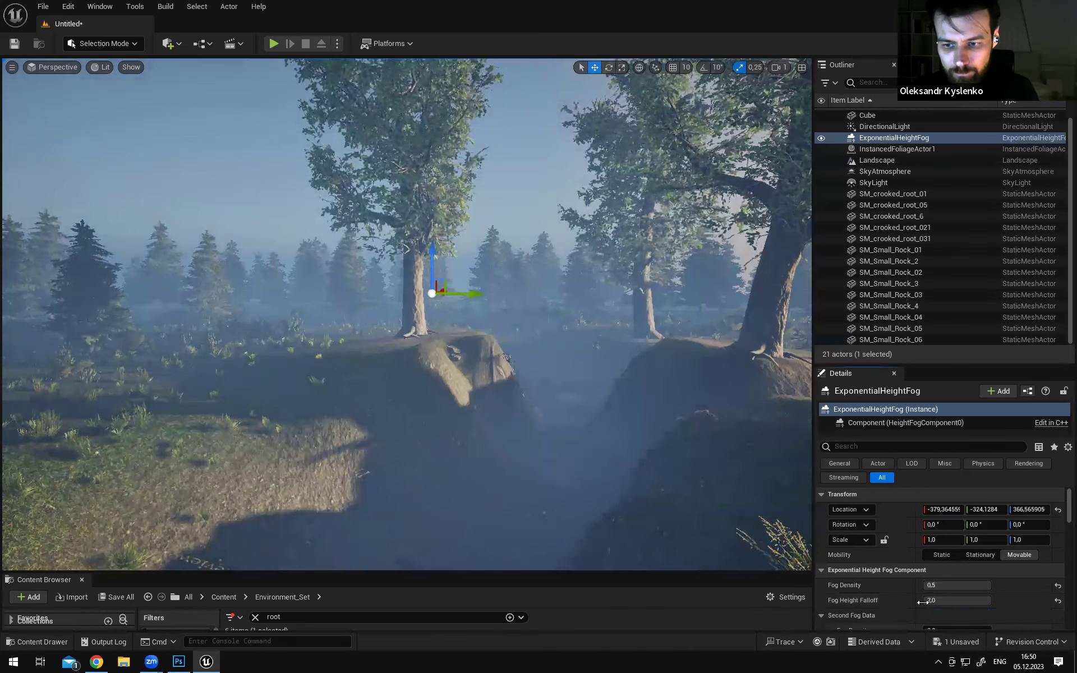
pyautogui.click(948, 600)
pyautogui.write('1')
pyautogui.press('Return')
pyautogui.write('2')
pyautogui.press('Return')
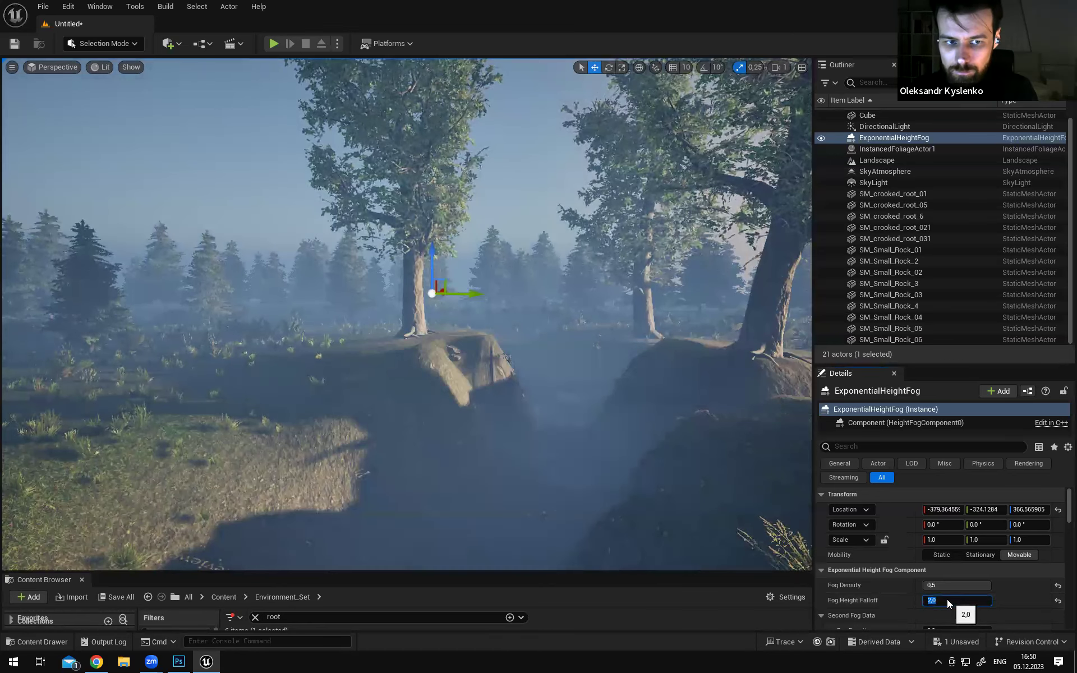
# Lower the height fog actor into the mound beside the ravine, to a Z location of about -98
pyautogui.moveTo(425, 249); pyautogui.dragTo(425, 322)
pyautogui.moveTo(425, 323); pyautogui.dragTo(412, 326, button='right')
pyautogui.press('s')
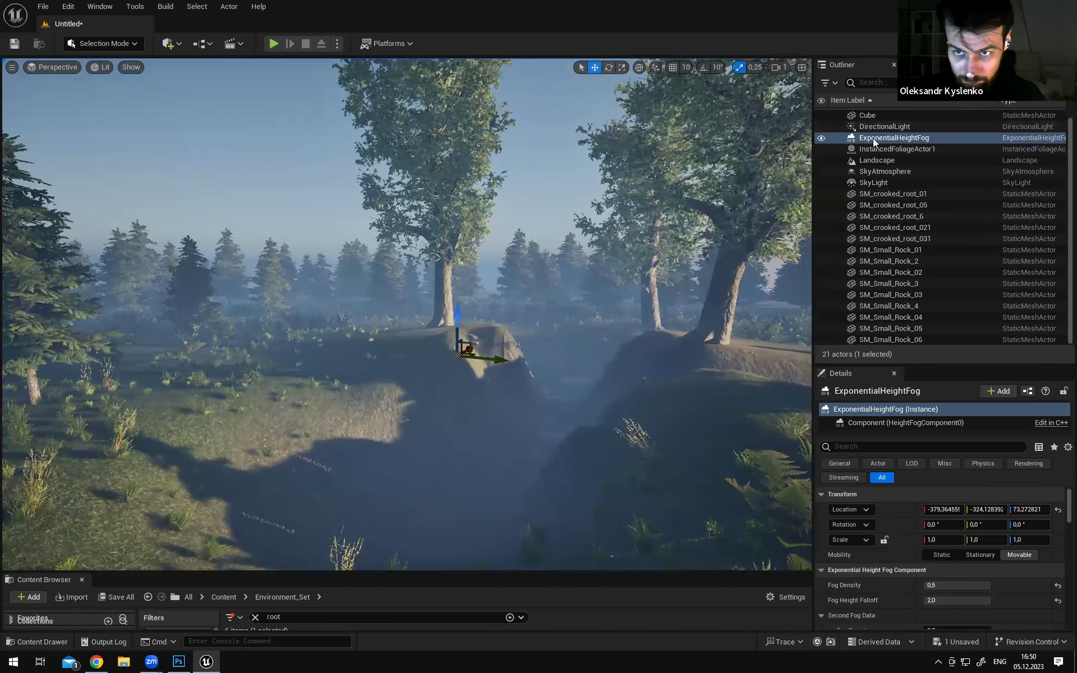
pyautogui.moveTo(458, 315); pyautogui.dragTo(449, 351)
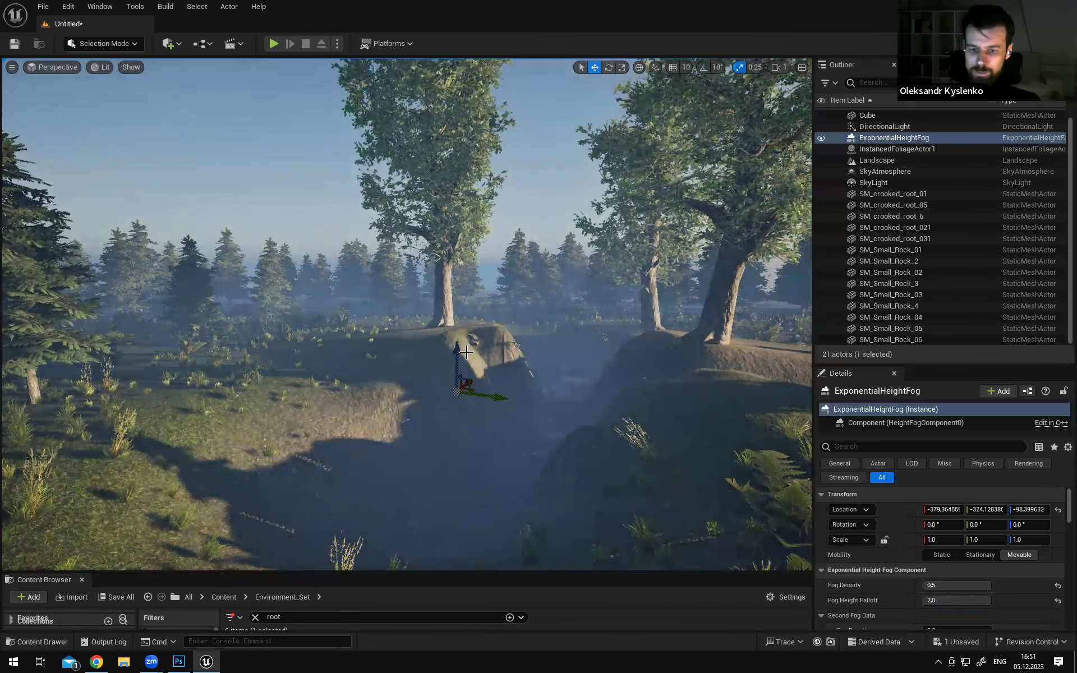
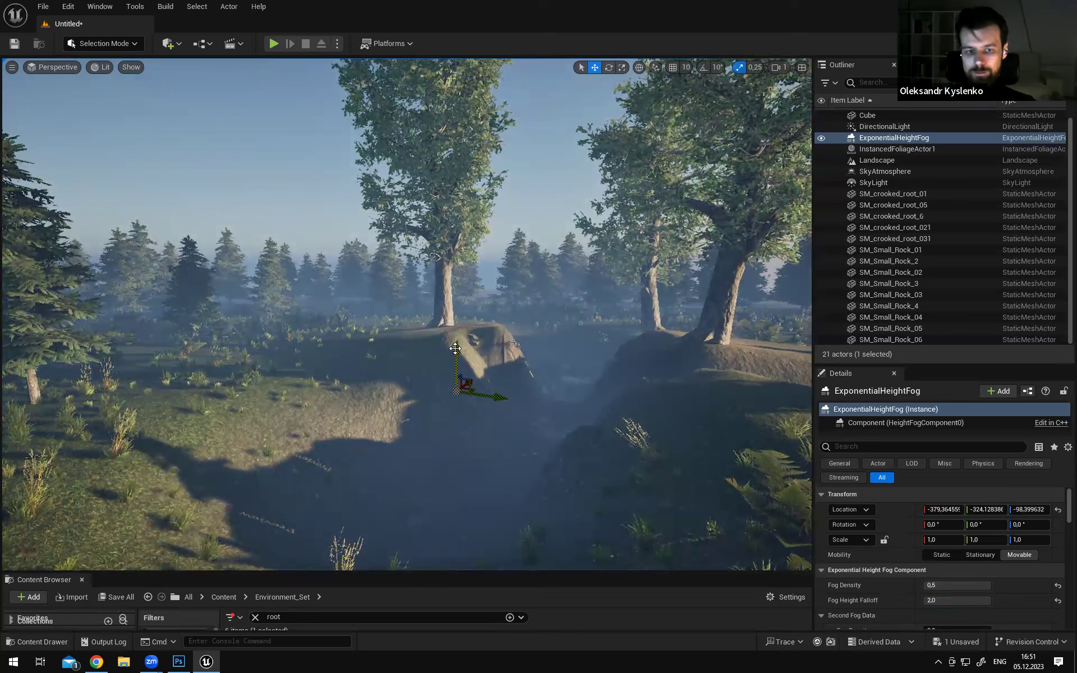
# Examine the fog along the ravine floor up close and enlarge the area listing the fog's settings
pyautogui.press('w')
pyautogui.moveTo(457, 358)
pyautogui.mouseDown(button='right')
pyautogui.moveTo(473, 390)
pyautogui.moveTo(456, 377)
pyautogui.mouseUp(button='right')
pyautogui.press('d')
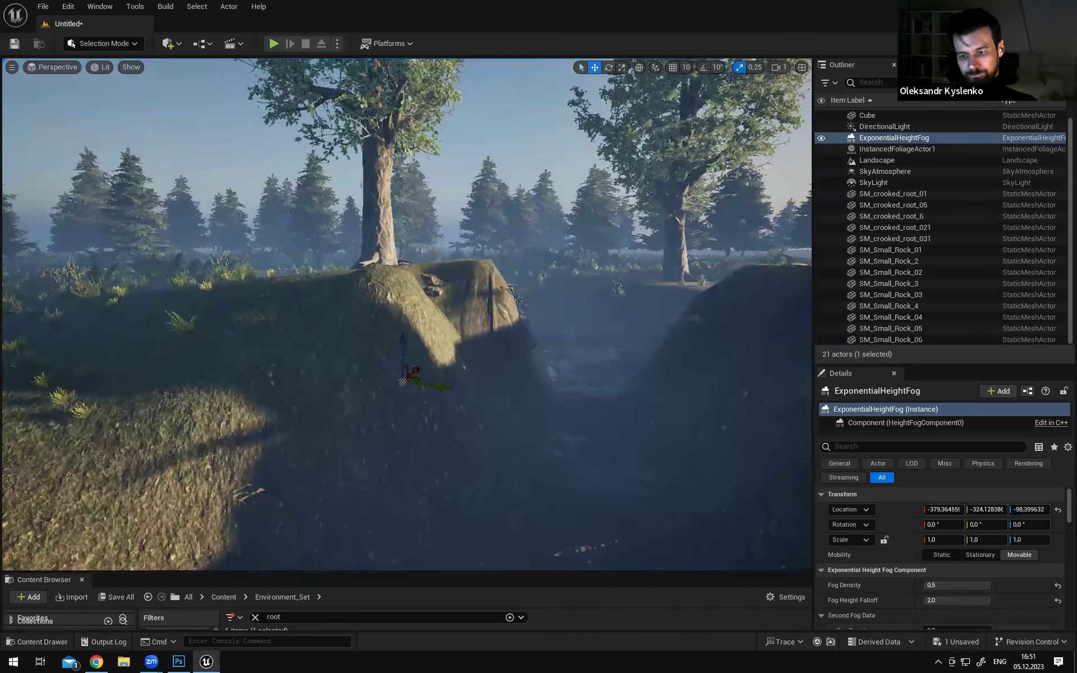
pyautogui.moveTo(406, 314); pyautogui.dragTo(401, 316, button='right')
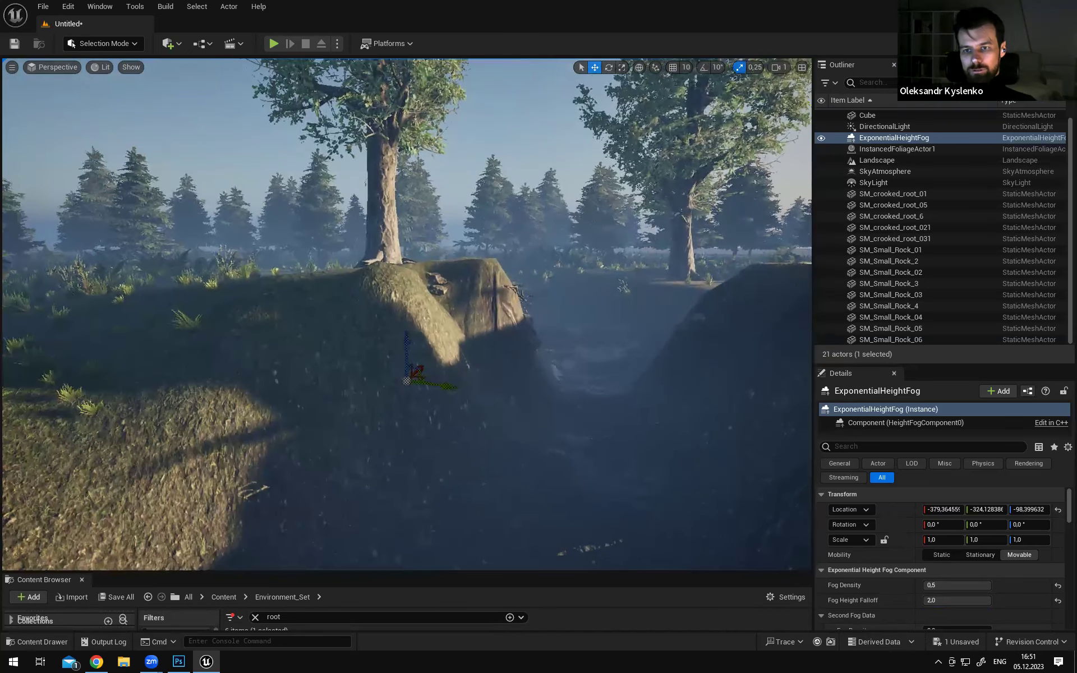
pyautogui.moveTo(613, 439); pyautogui.dragTo(610, 447, button='right')
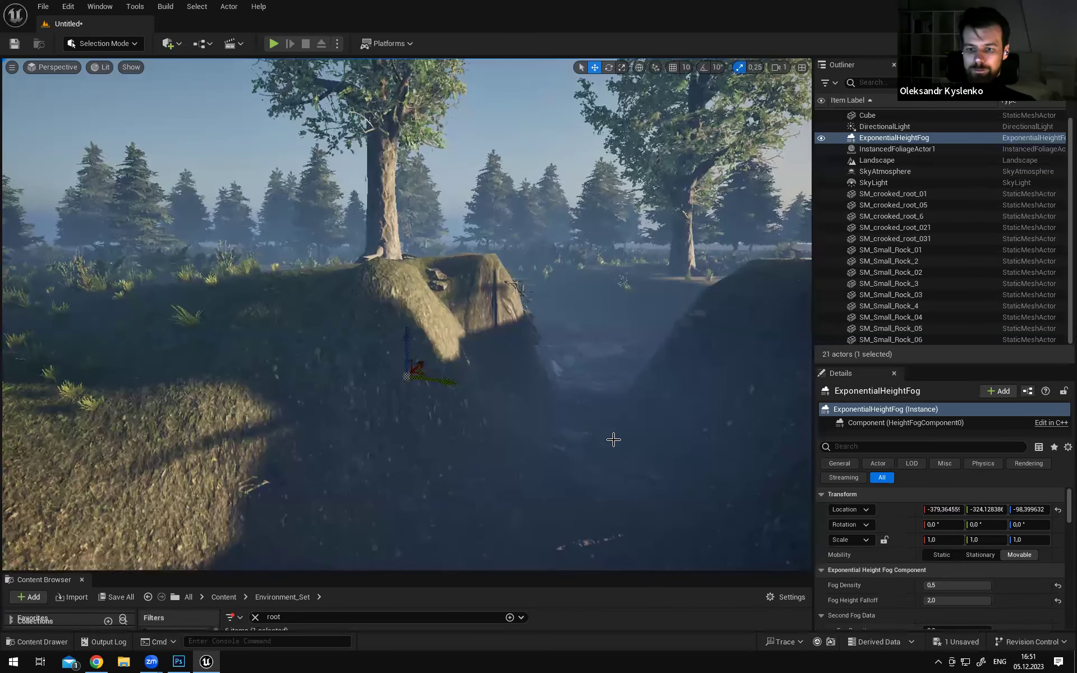
pyautogui.moveTo(924, 365); pyautogui.dragTo(926, 242)
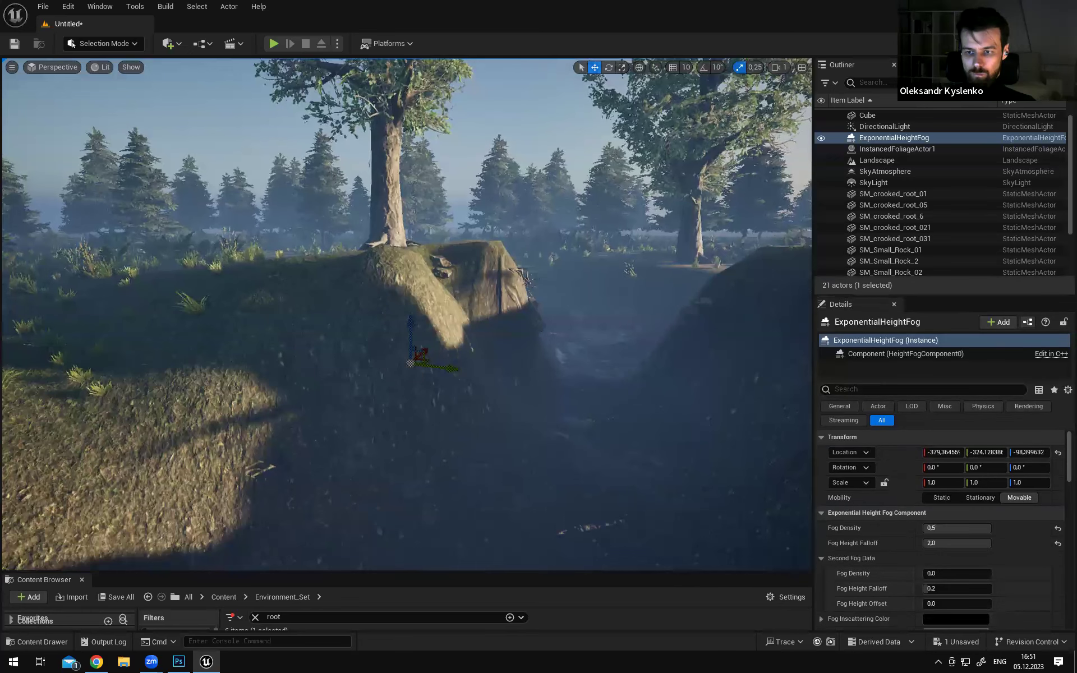
# Enable Volumetric Fog on the exponential height fog and show the ravine view full screen
pyautogui.moveTo(1060, 456); pyautogui.dragTo(1059, 505)
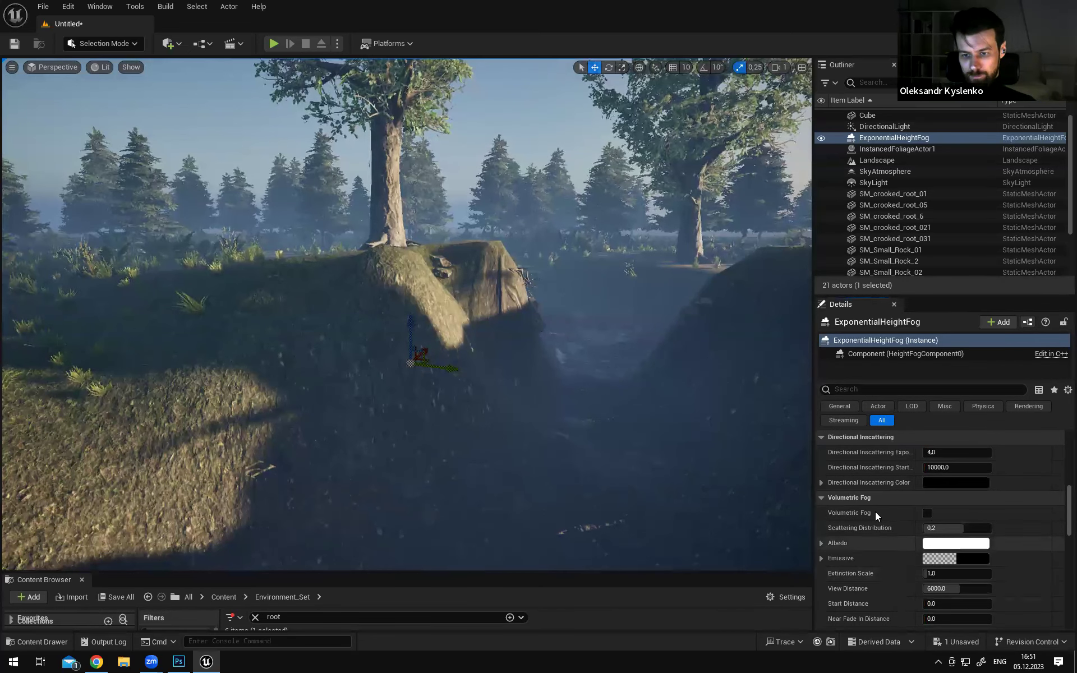
pyautogui.click(926, 513)
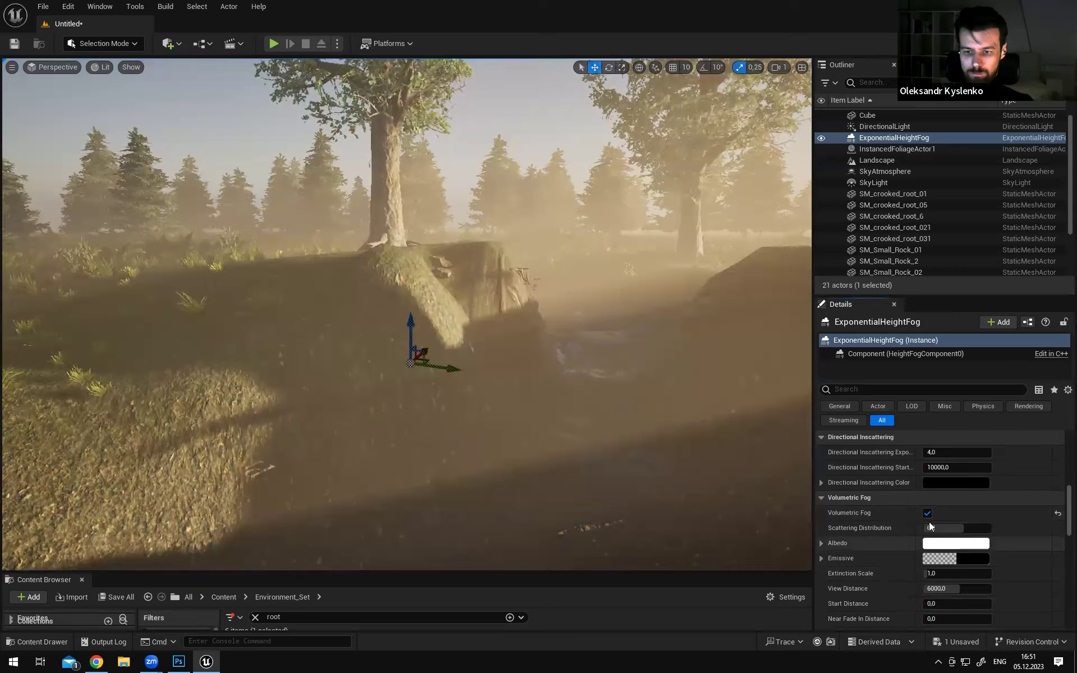
pyautogui.moveTo(702, 396); pyautogui.dragTo(729, 389, button='right')
pyautogui.press('F11')
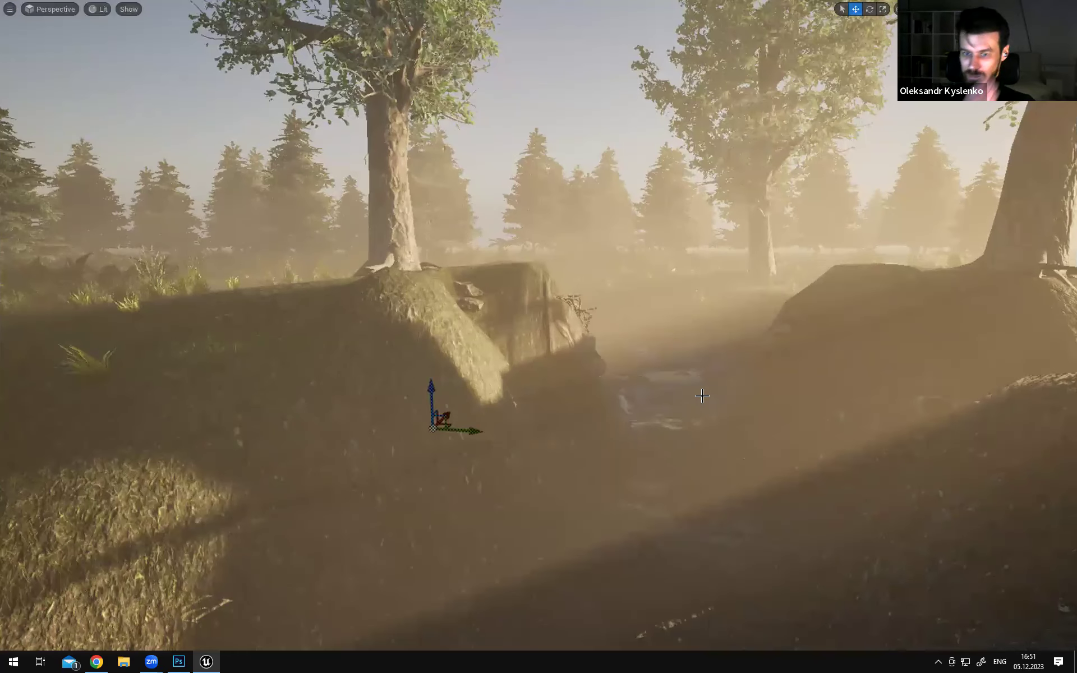
# Examine the volumetric fog and sunbeams around the ravine banks, looking toward the sun with the viewport full screen
pyautogui.moveTo(538, 336); pyautogui.dragTo(696, 325, button='right')
pyautogui.press('a')
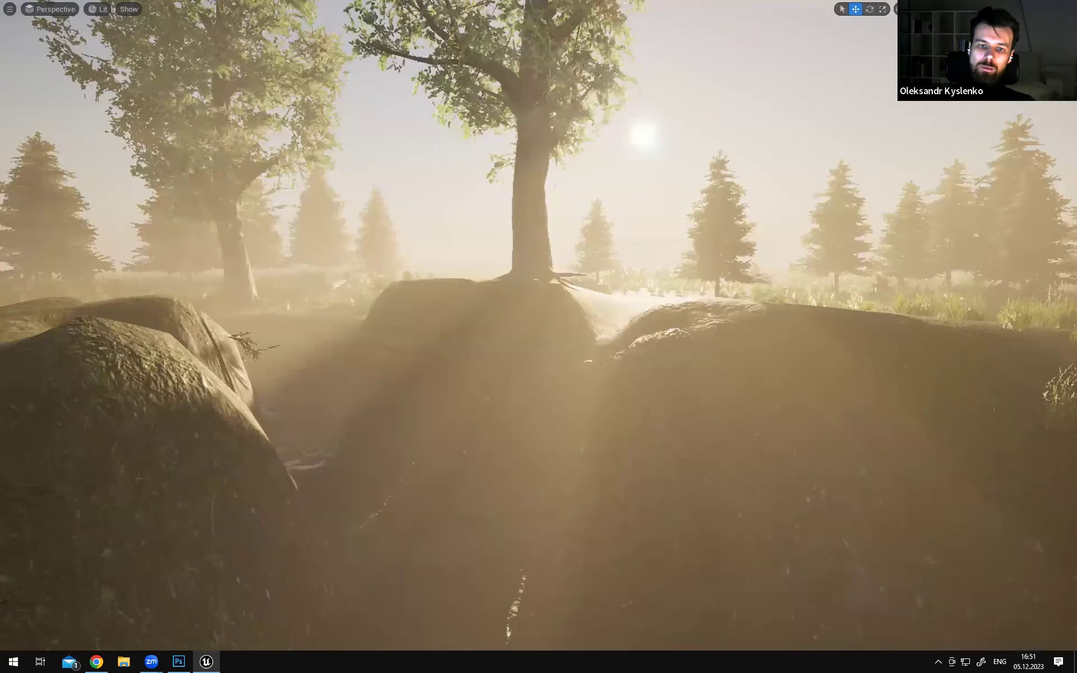
pyautogui.moveTo(697, 392); pyautogui.dragTo(698, 392, button='right')
pyautogui.moveTo(638, 326); pyautogui.dragTo(639, 325, button='right')
pyautogui.moveTo(745, 320); pyautogui.dragTo(744, 319, button='right')
pyautogui.moveTo(803, 179); pyautogui.dragTo(803, 178, button='right')
pyautogui.moveTo(657, 312)
pyautogui.mouseDown(button='right')
pyautogui.moveTo(606, 312)
pyautogui.moveTo(641, 324)
pyautogui.mouseUp(button='right')
pyautogui.press('F11')
pyautogui.press('F11')
pyautogui.press('g')
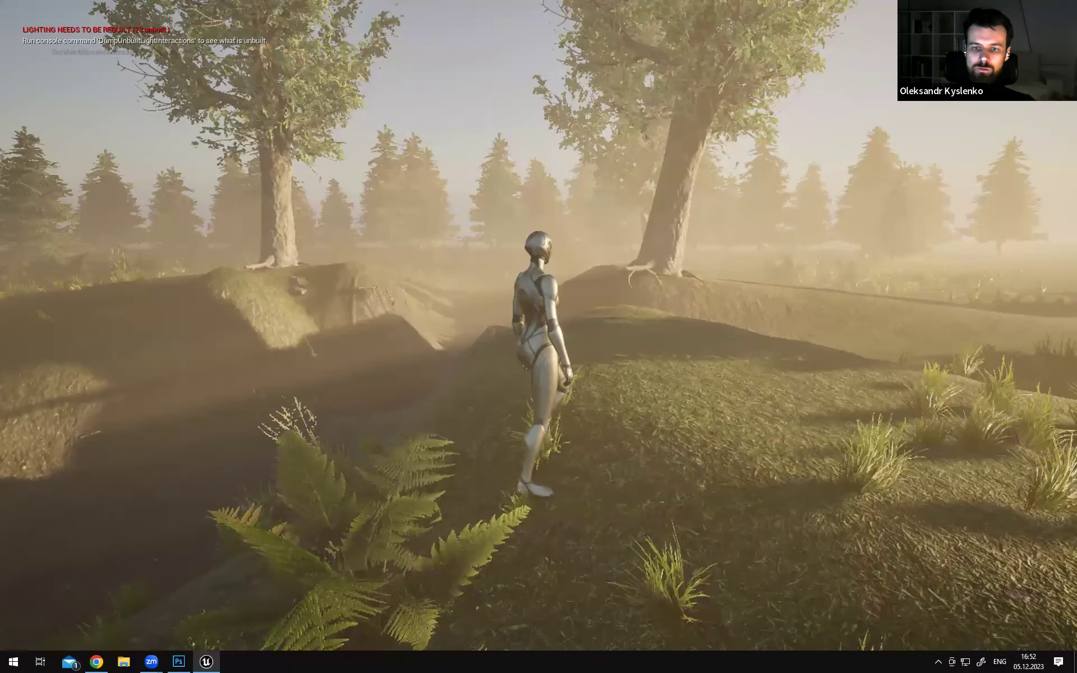
# Play-test the misty level, moving the character about the grassy bank and down into the ravine
pyautogui.press('w')
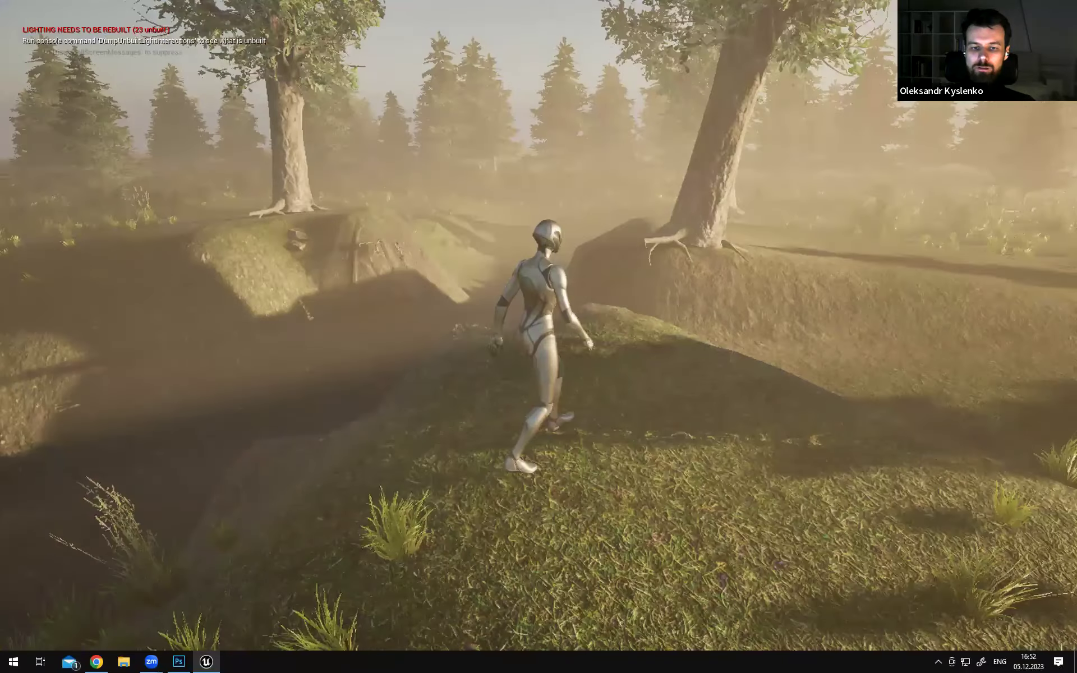
pyautogui.press('s')
pyautogui.press('a')
pyautogui.press('s')
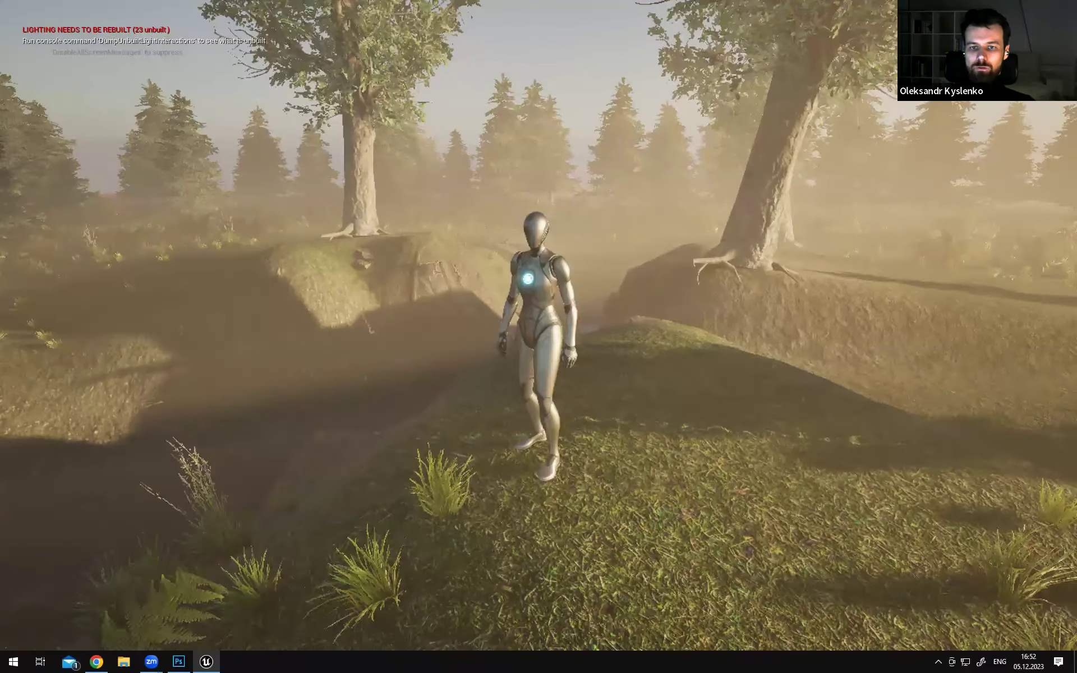
pyautogui.press('a')
pyautogui.press('s')
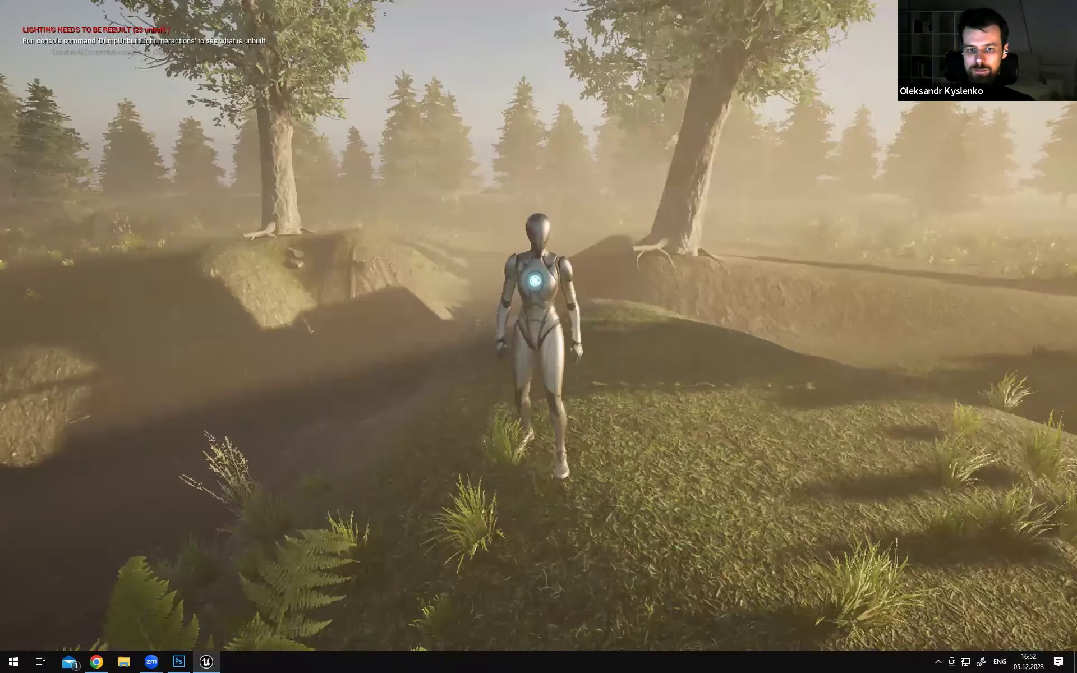
pyautogui.press('w')
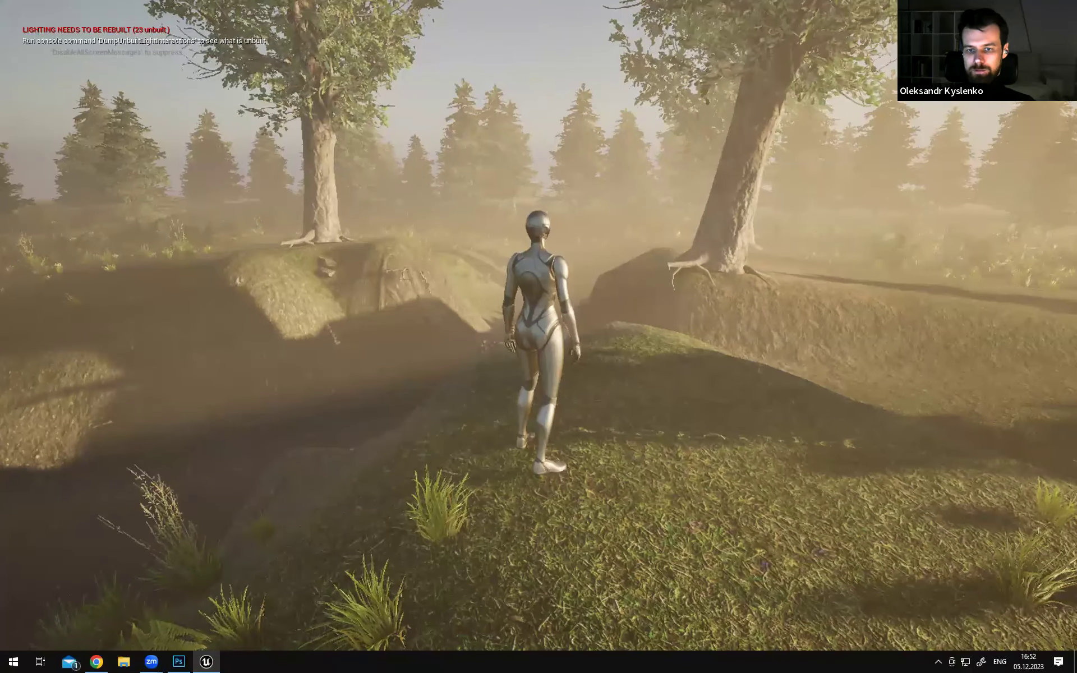
pyautogui.press('s')
pyautogui.press('a')
pyautogui.press('w')
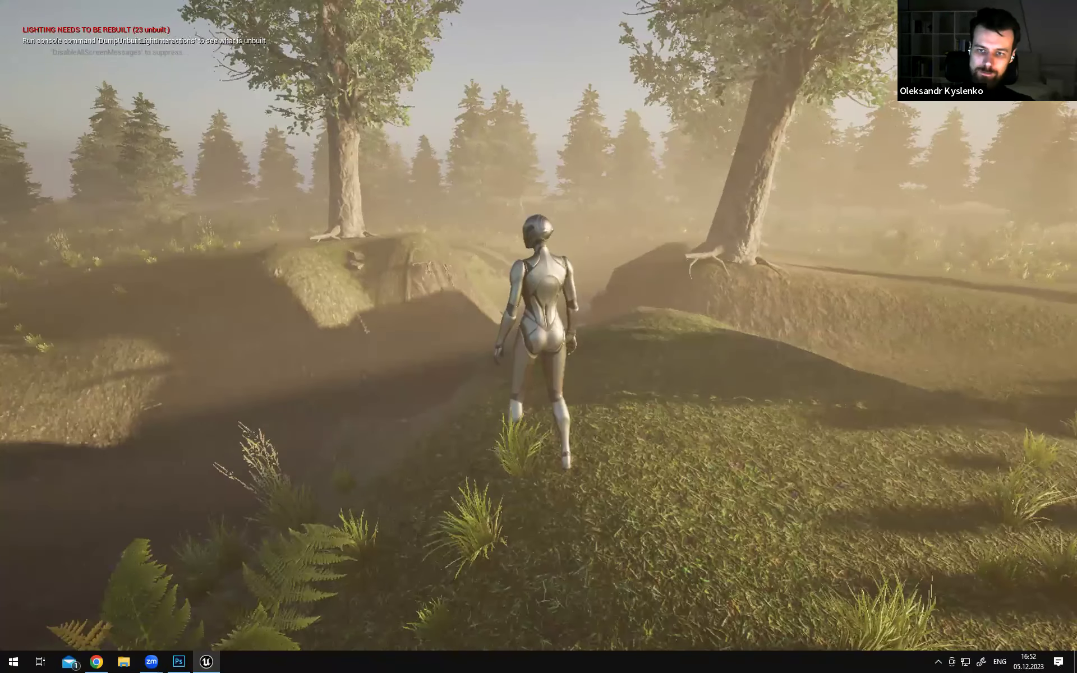
pyautogui.press('a')
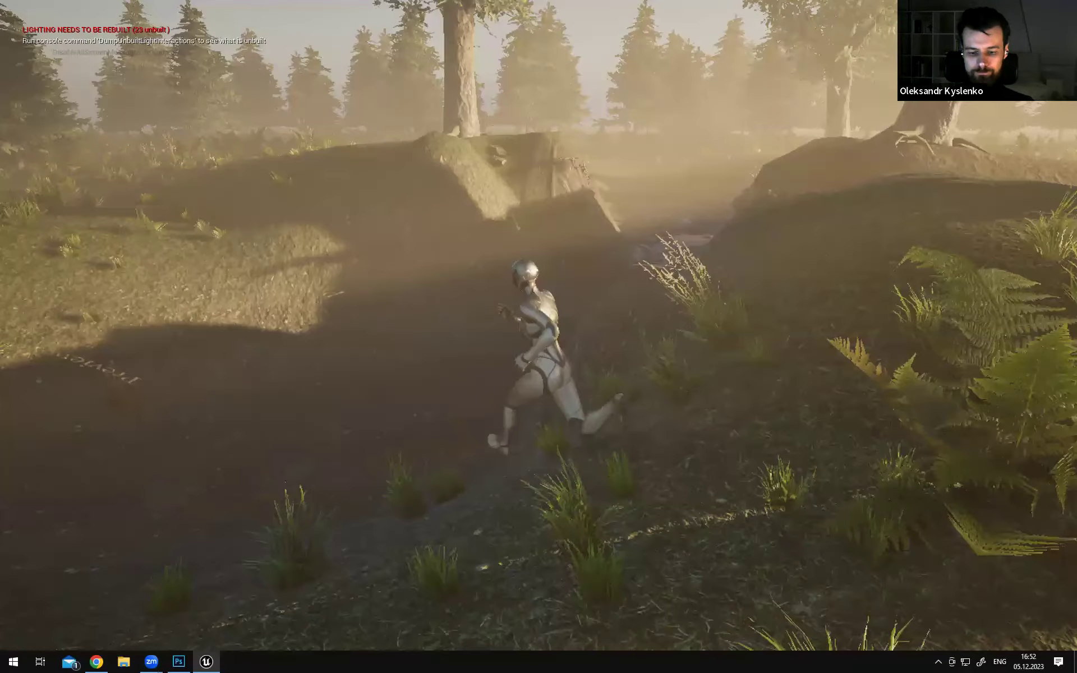
pyautogui.press('w')
pyautogui.press('F11')
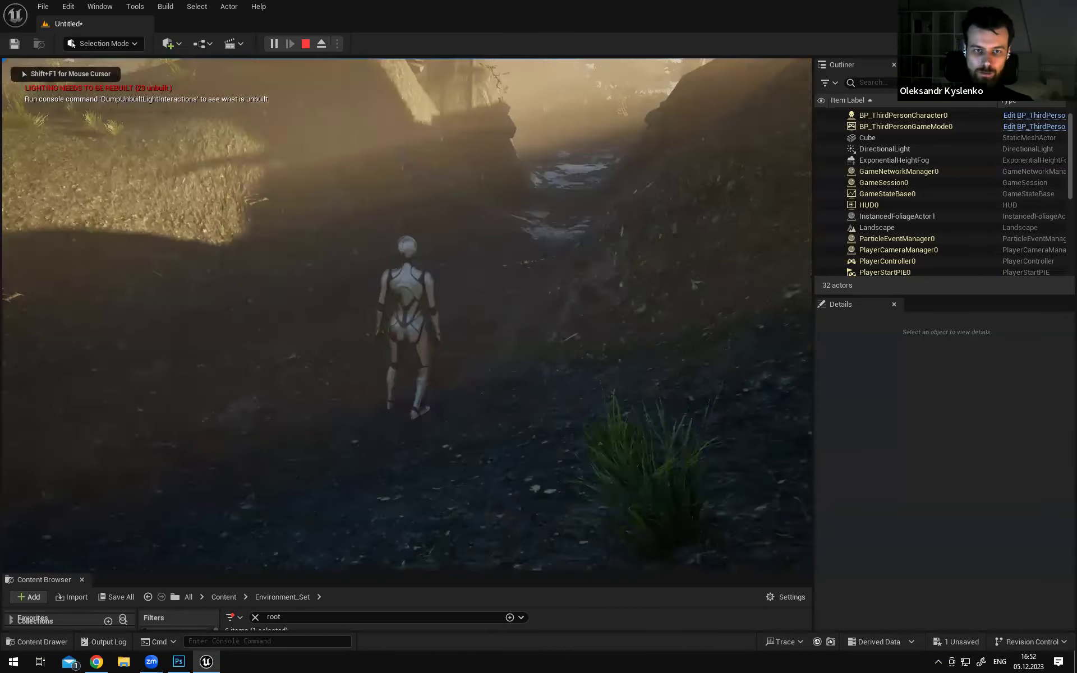
# Run the character over the sunlit bank toward the large trees and end the play session
pyautogui.press('w')
pyautogui.press('a')
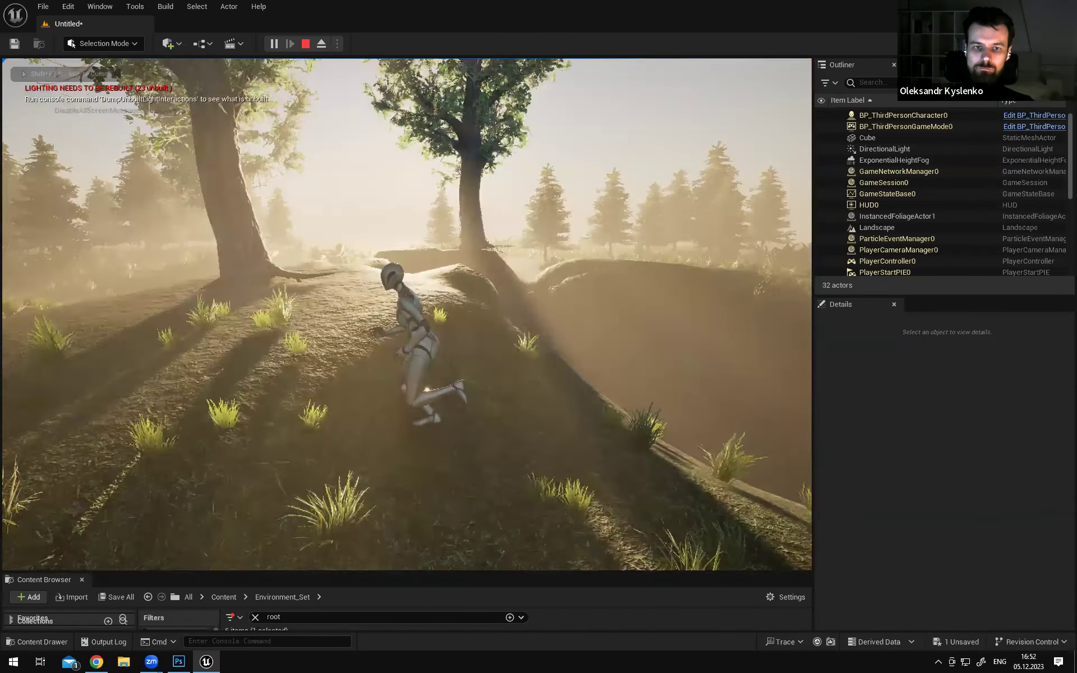
pyautogui.press('w')
pyautogui.press('d')
pyautogui.press('a')
pyautogui.press('w')
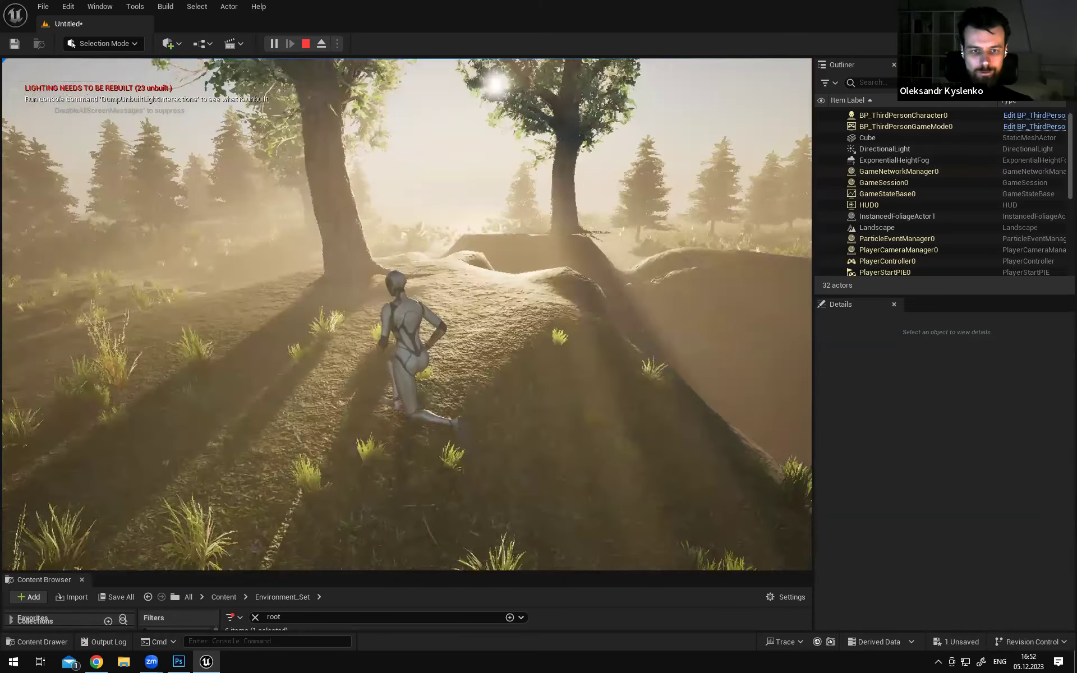
pyautogui.press('Escape')
# Select the directional light above the trees and rotate it to change the angle of the sunbeams
pyautogui.moveTo(486, 274); pyautogui.dragTo(367, 255, button='right')
pyautogui.press('d')
pyautogui.press('g')
pyautogui.press('w')
pyautogui.press('d')
pyautogui.click(287, 236)
pyautogui.moveTo(286, 235); pyautogui.dragTo(342, 229, button='right')
pyautogui.press('a')
pyautogui.press('w')
pyautogui.press('s')
pyautogui.press('a')
pyautogui.press('e')
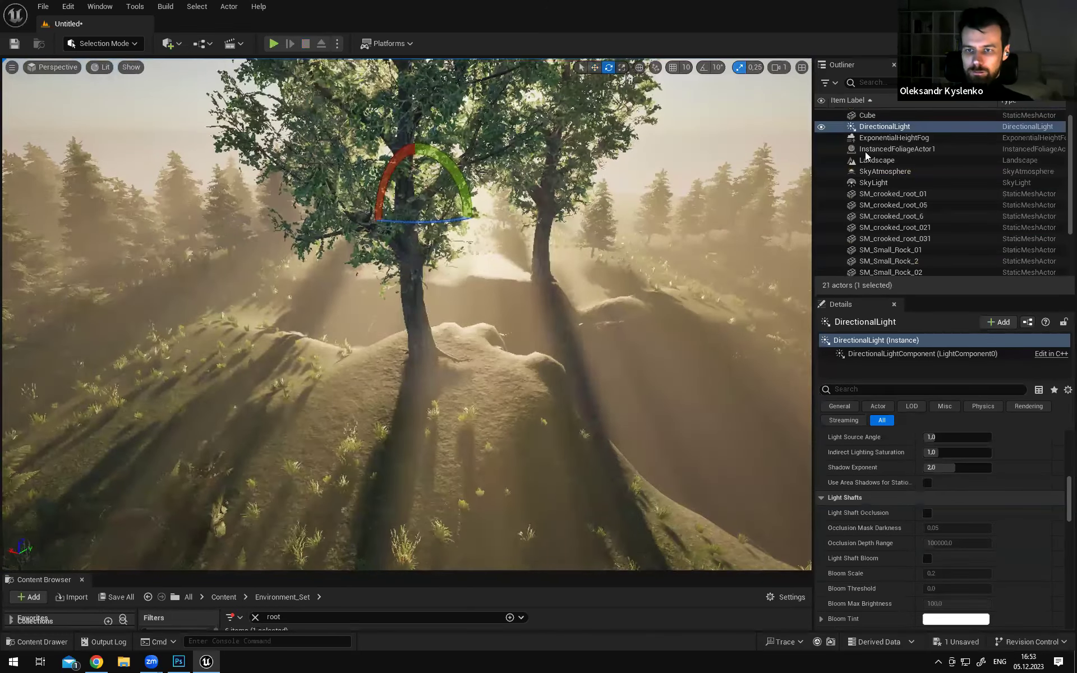
pyautogui.moveTo(699, 267); pyautogui.dragTo(583, 261, button='right')
pyautogui.moveTo(406, 225)
pyautogui.mouseDown(button='right')
pyautogui.moveTo(418, 230)
pyautogui.moveTo(409, 238)
pyautogui.mouseUp(button='right')
pyautogui.moveTo(413, 191)
pyautogui.mouseDown()
pyautogui.moveTo(367, 189)
pyautogui.moveTo(477, 185)
pyautogui.moveTo(412, 175)
pyautogui.moveTo(424, 191)
pyautogui.mouseUp()
# Examine the sunlight falling through the fog around the trees on the ravine bank
pyautogui.press('w')
pyautogui.moveTo(424, 194); pyautogui.dragTo(608, 181, button='right')
pyautogui.press('s')
pyautogui.press('a')
pyautogui.moveTo(448, 174)
pyautogui.mouseDown(button='right')
pyautogui.moveTo(437, 174)
pyautogui.moveTo(457, 173)
pyautogui.mouseUp(button='right')
pyautogui.moveTo(572, 218)
pyautogui.mouseDown(button='right')
pyautogui.moveTo(622, 218)
pyautogui.moveTo(572, 219)
pyautogui.mouseUp(button='right')
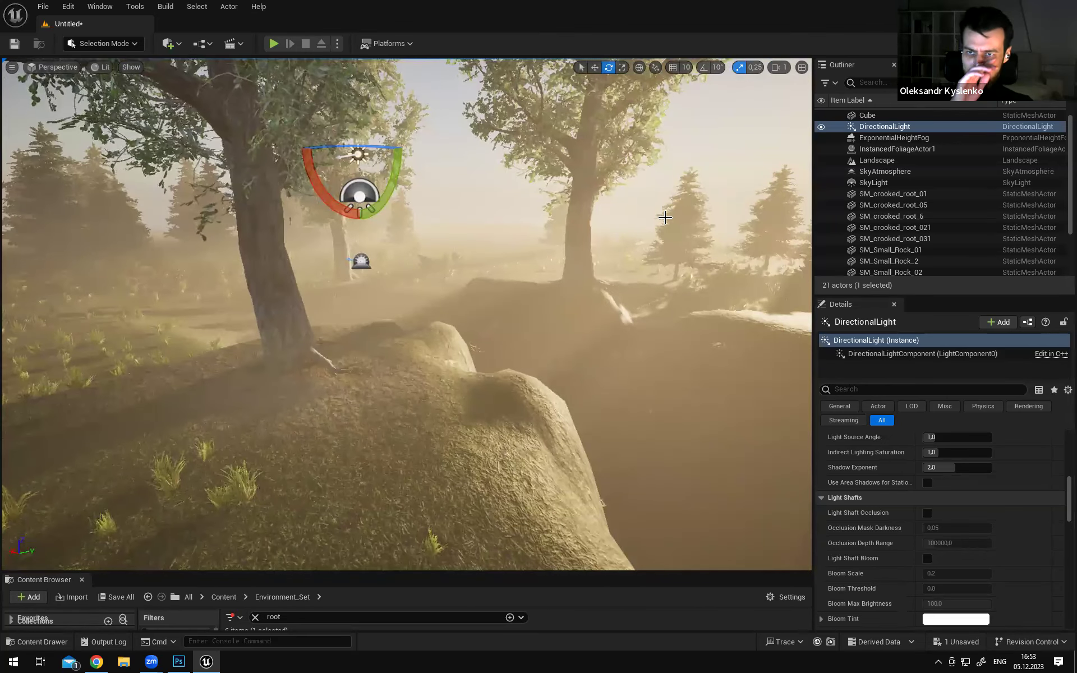
pyautogui.moveTo(629, 166)
pyautogui.mouseDown(button='right')
pyautogui.moveTo(654, 168)
pyautogui.moveTo(617, 168)
pyautogui.mouseUp(button='right')
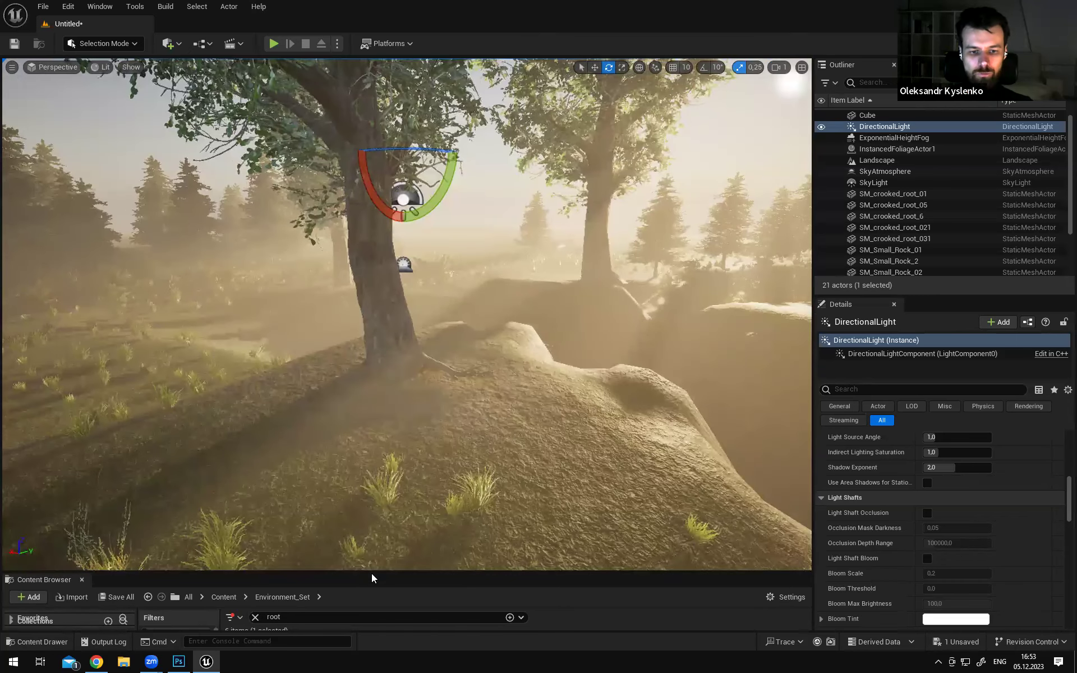
# Enlarge the Content Browser, clear its root search and Static Mesh filter, collapse the Environment_Set folder, and deselect the directional light
pyautogui.moveTo(372, 572); pyautogui.dragTo(385, 433)
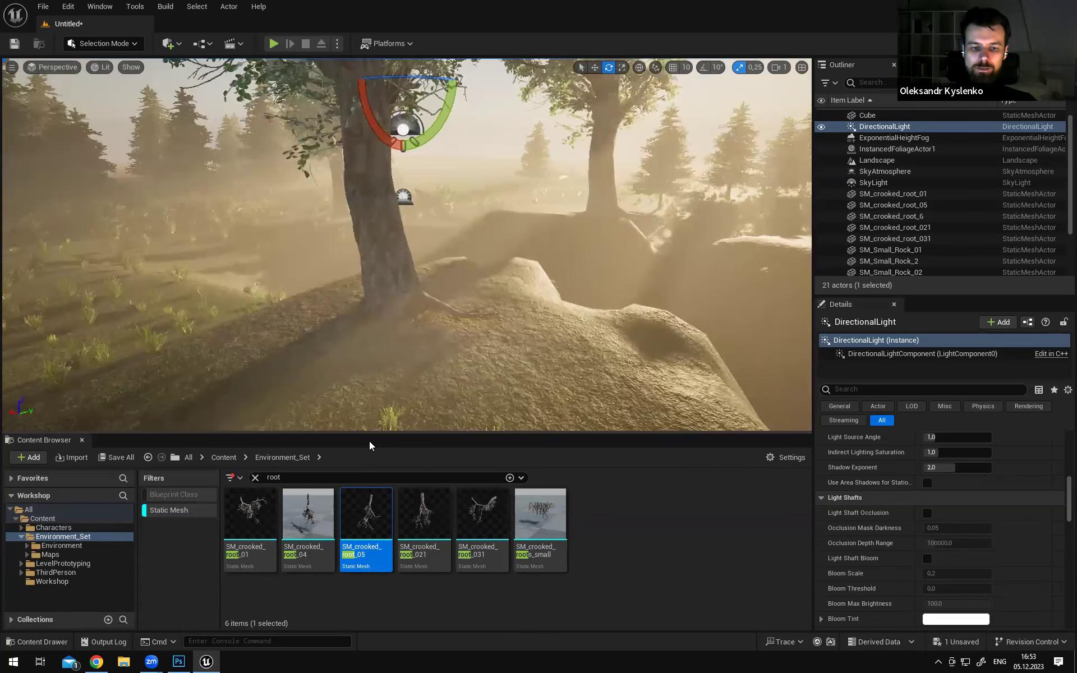
pyautogui.moveTo(371, 433); pyautogui.dragTo(371, 395)
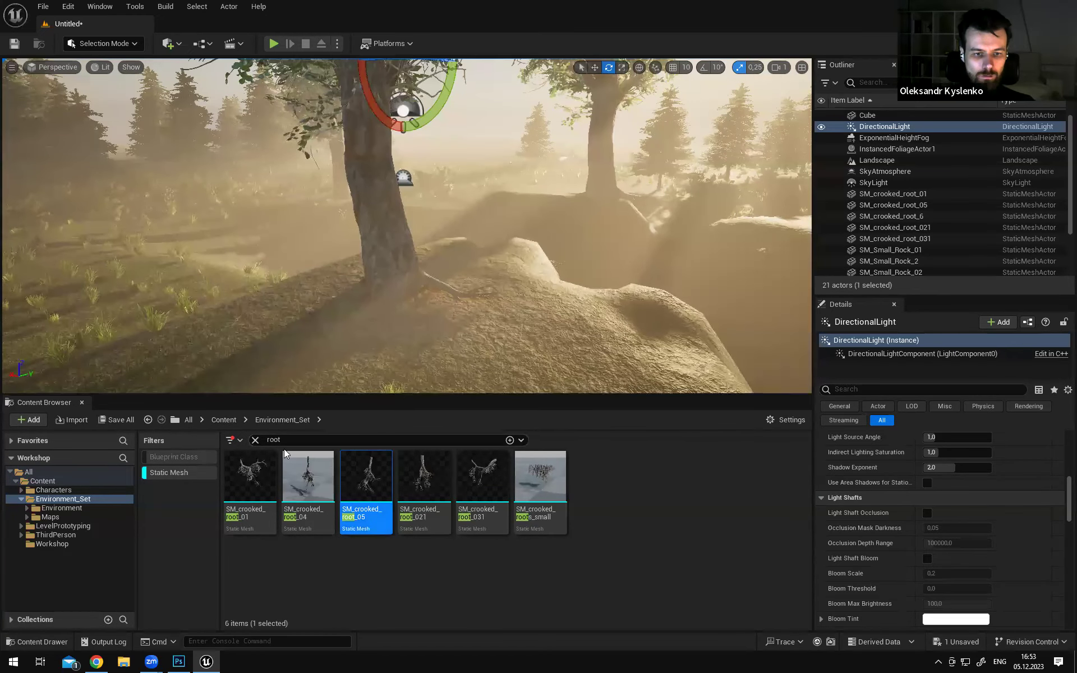
pyautogui.click(255, 439)
pyautogui.click(168, 472)
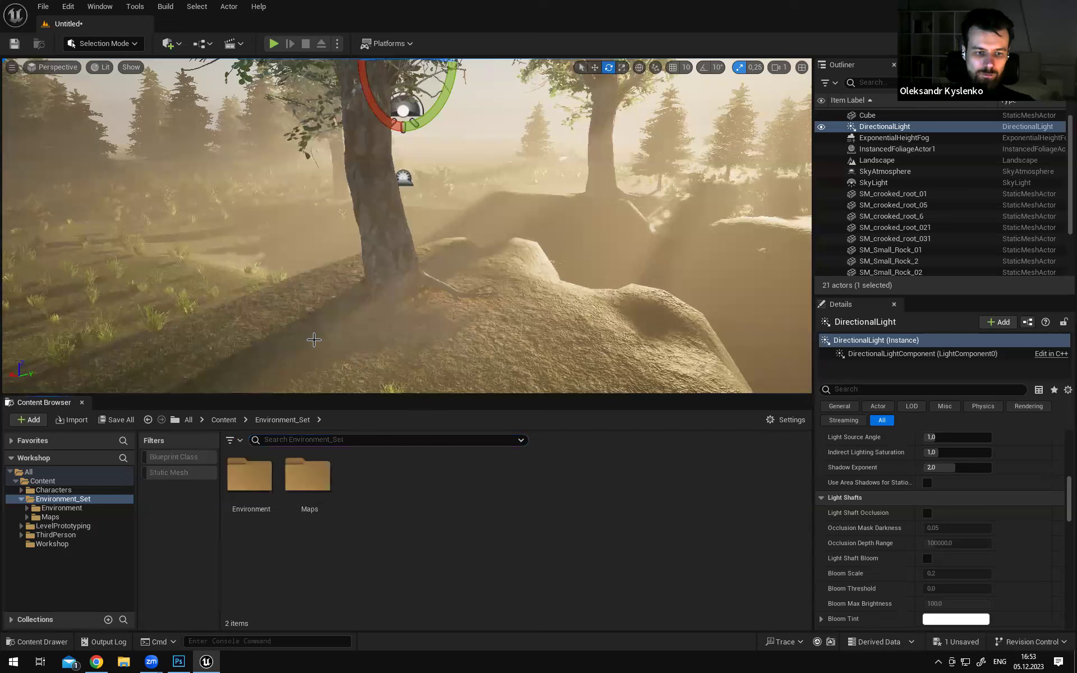
pyautogui.click(21, 499)
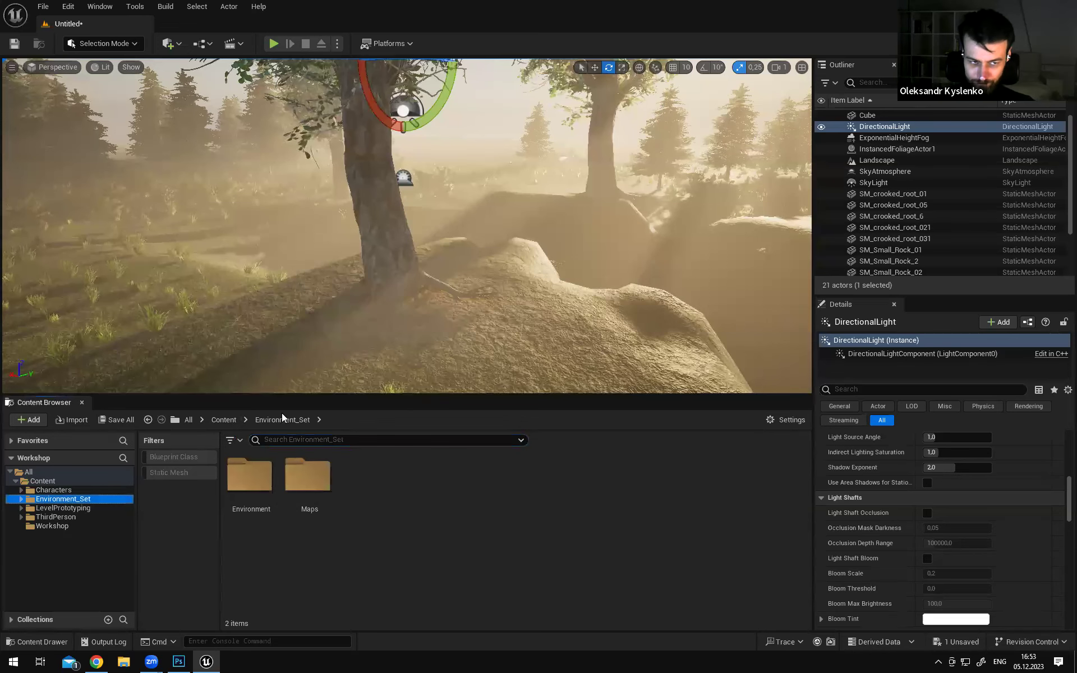
pyautogui.moveTo(502, 264); pyautogui.dragTo(464, 312, button='right')
pyautogui.press('Escape')
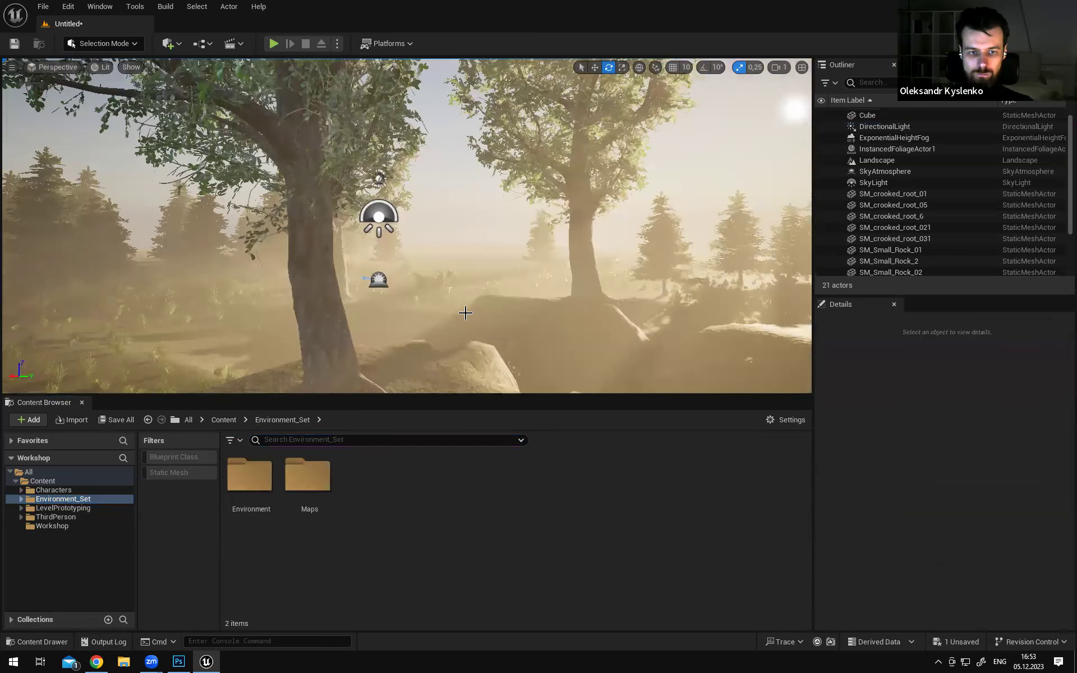
# Create an Actor-based Blueprint Class named Sun_BP in the Workshop folder
pyautogui.click(58, 524)
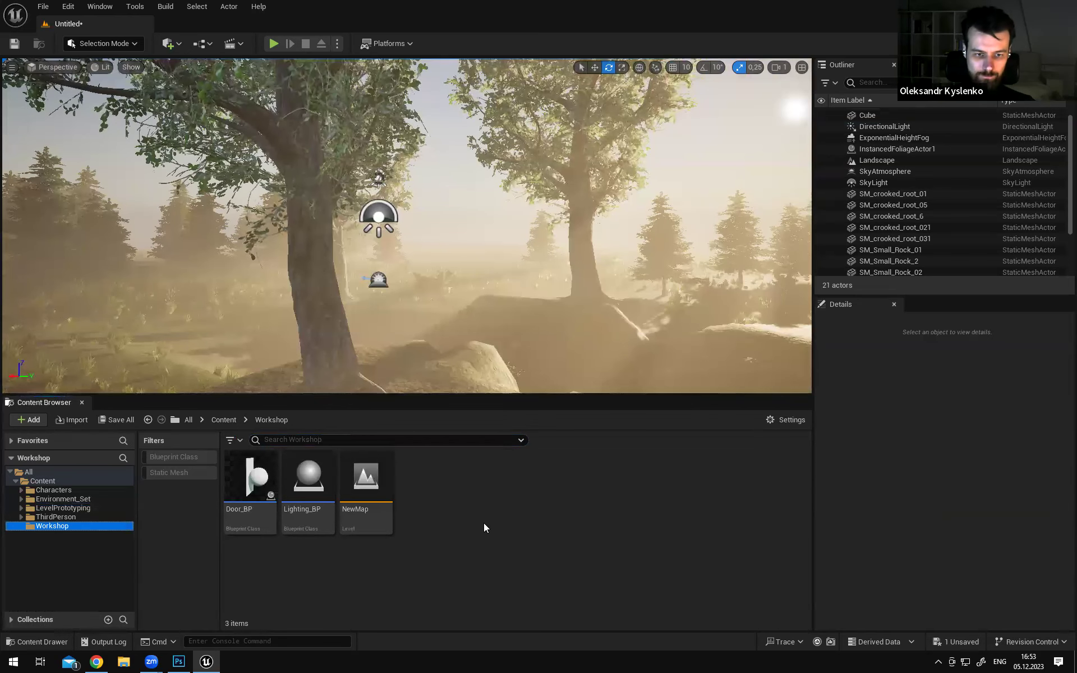
pyautogui.rightClick(454, 481)
pyautogui.rightClick(461, 513)
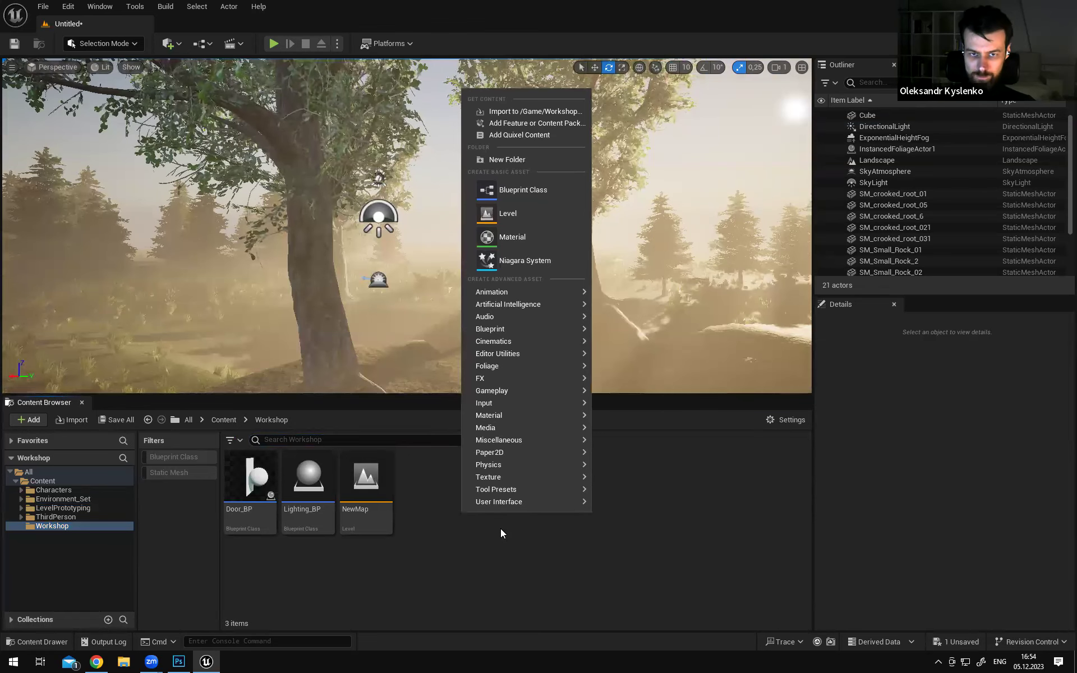
pyautogui.click(533, 192)
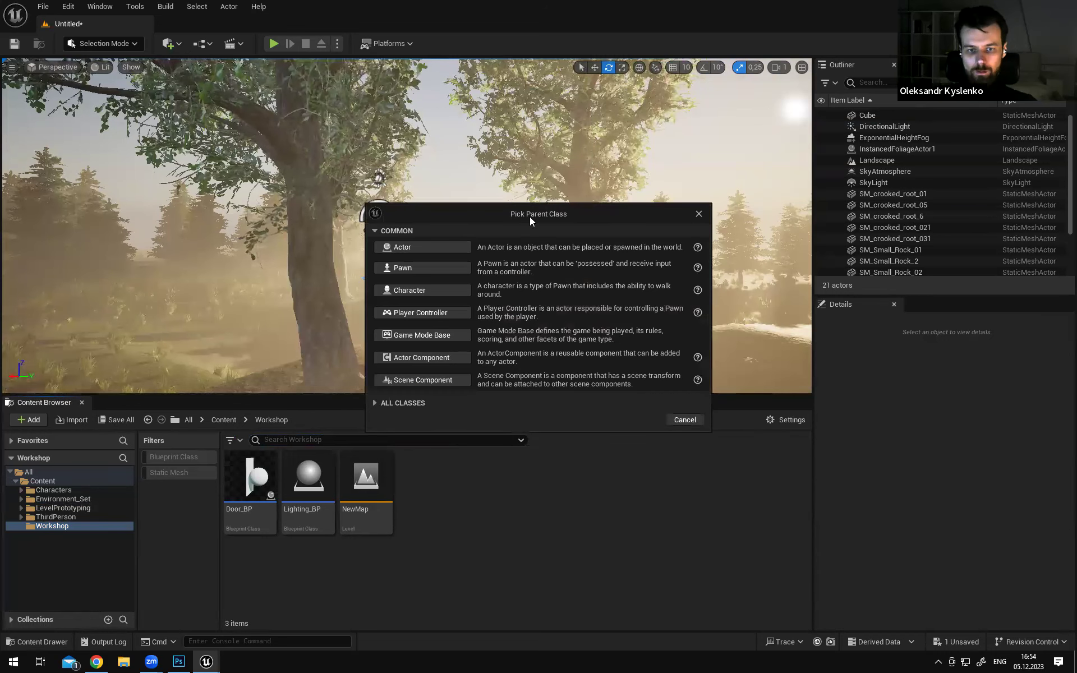
pyautogui.moveTo(529, 216); pyautogui.dragTo(539, 210)
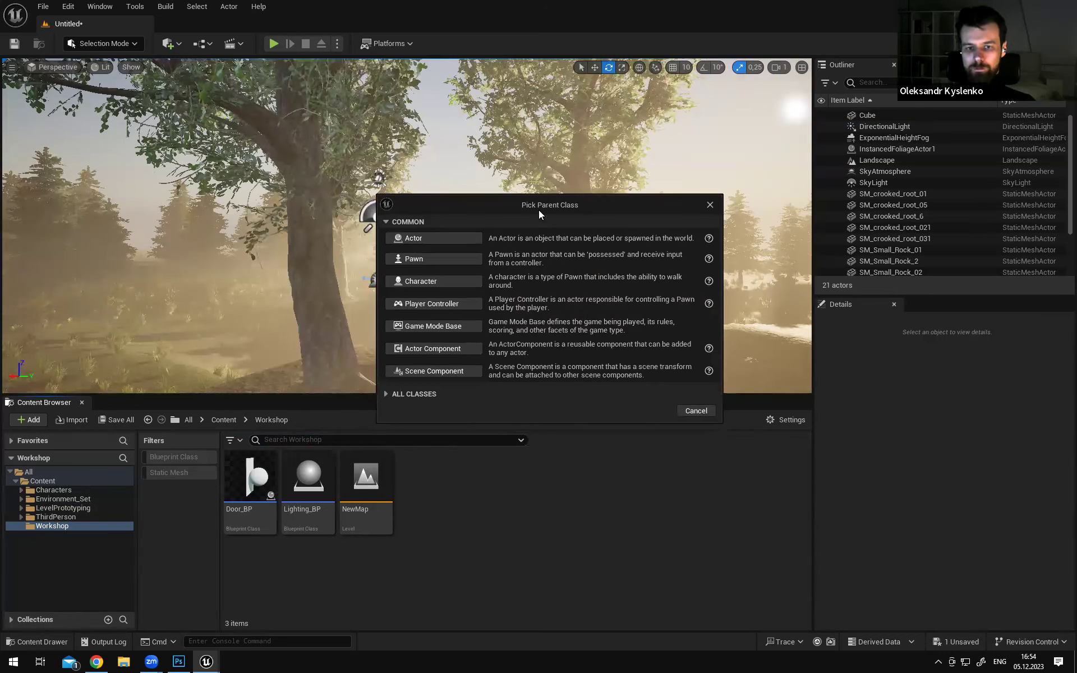
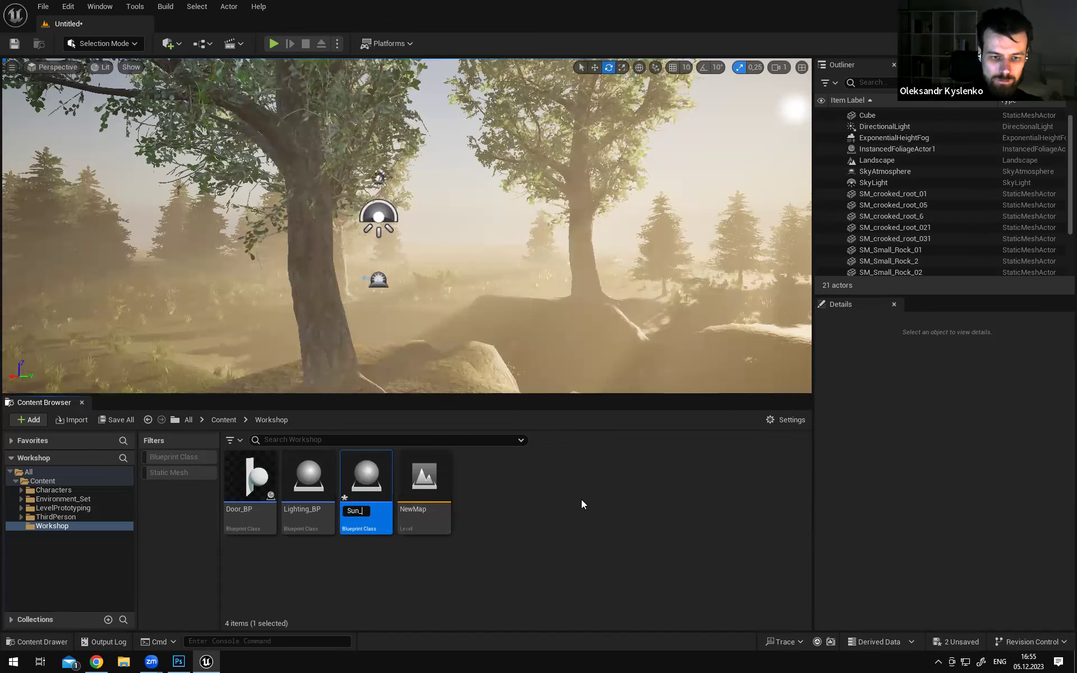
pyautogui.press('Return')
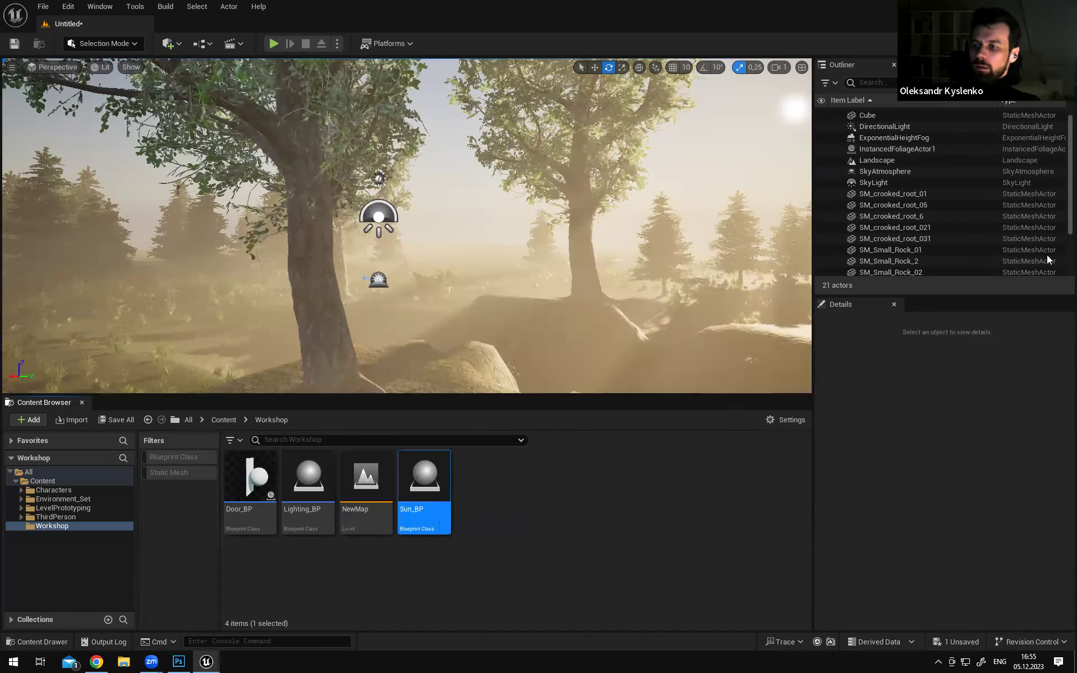
# Dock the Sun_BP editor beside the level tab and enlarge its viewport by shrinking the surrounding panels
pyautogui.moveTo(901, 155); pyautogui.dragTo(311, 22)
pyautogui.moveTo(527, 211)
pyautogui.mouseDown(button='right')
pyautogui.moveTo(503, 223)
pyautogui.moveTo(515, 204)
pyautogui.mouseUp(button='right')
pyautogui.scroll(-1, 513, 209)
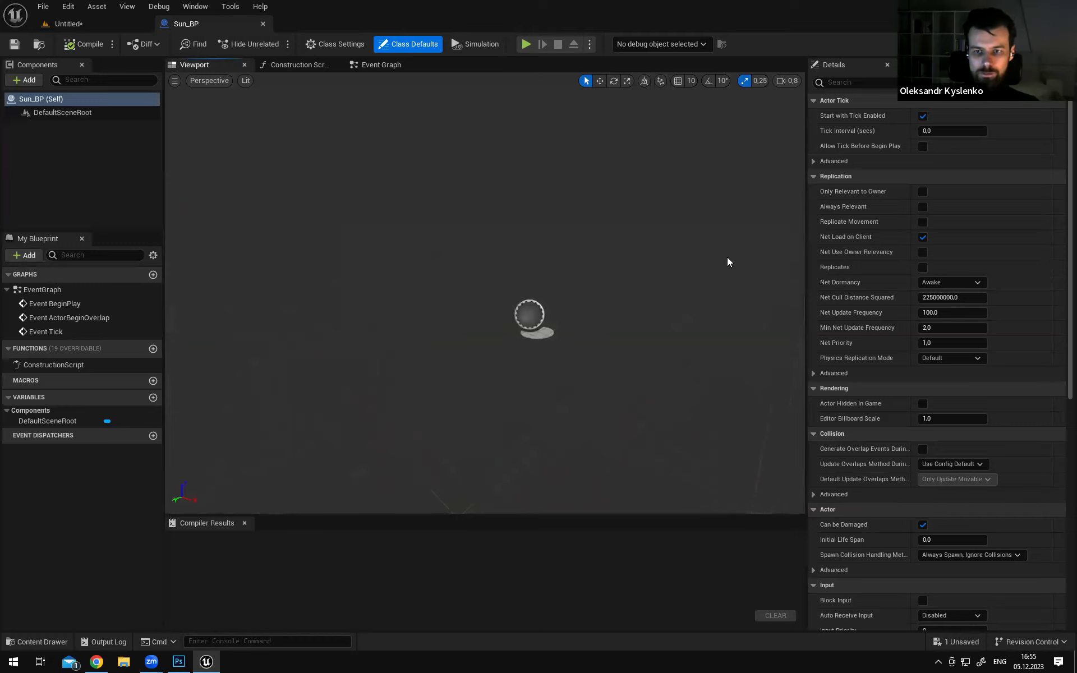
pyautogui.moveTo(805, 266); pyautogui.dragTo(824, 268)
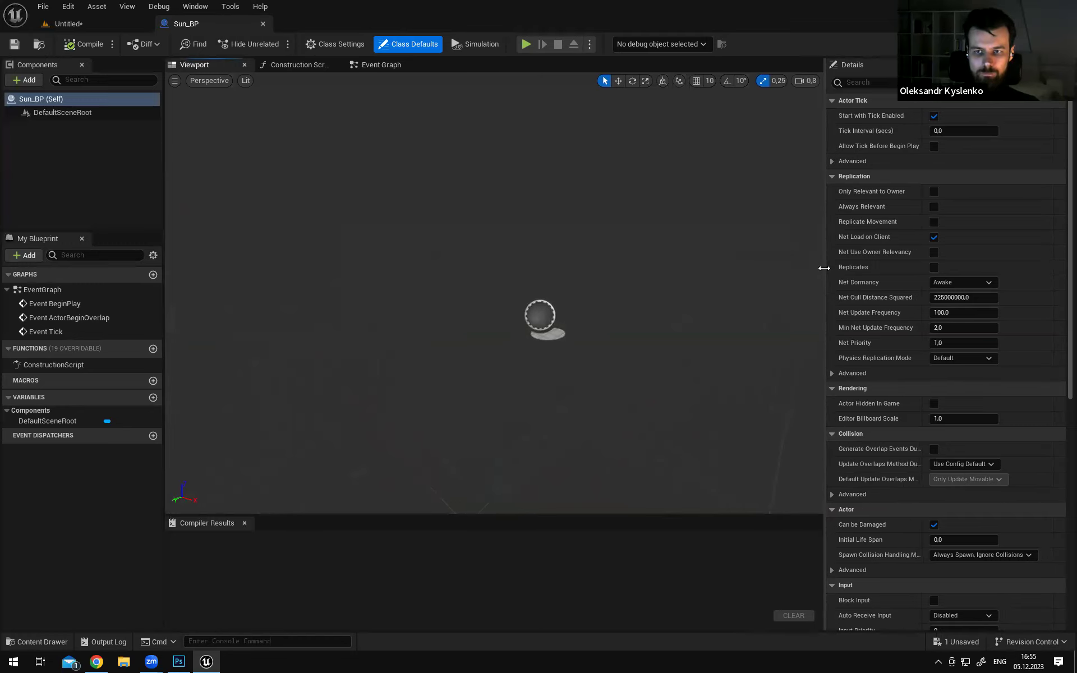
pyautogui.click(93, 24)
pyautogui.click(196, 24)
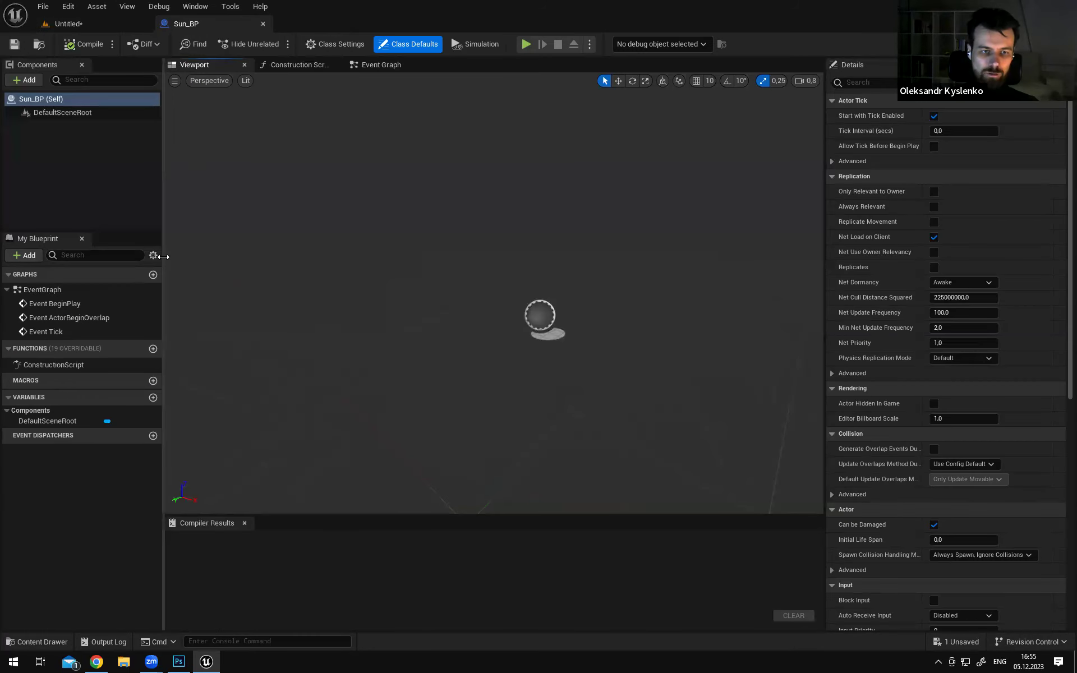
pyautogui.moveTo(163, 259); pyautogui.dragTo(158, 258)
pyautogui.moveTo(277, 515); pyautogui.dragTo(291, 541)
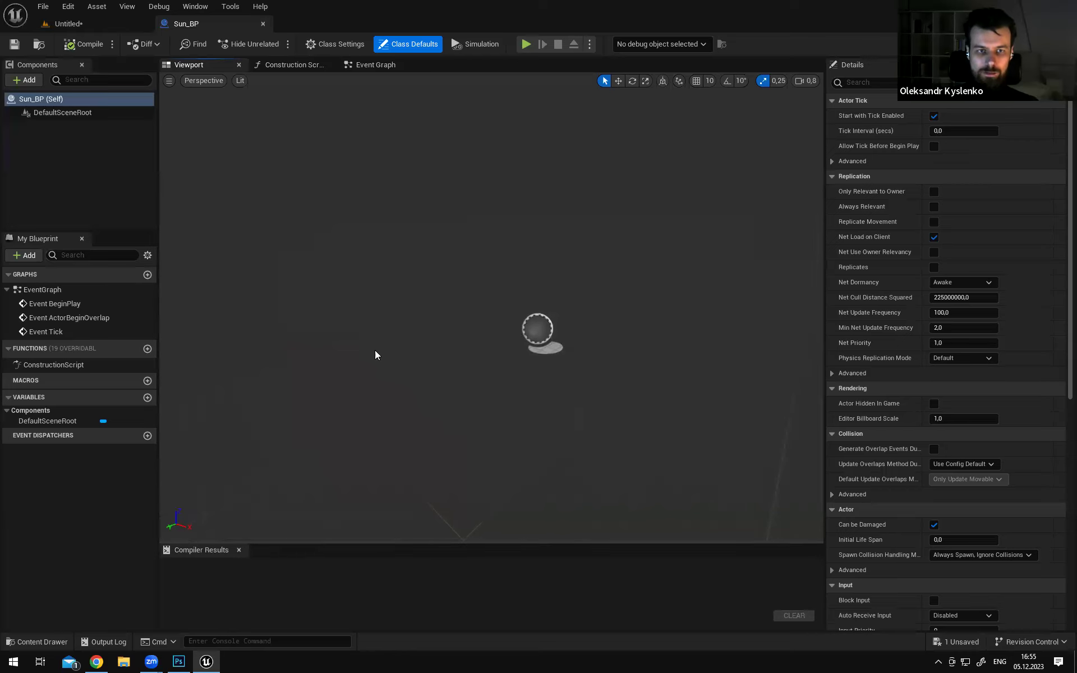
# Look over Sun_BP's viewport and construction script, and open its Event Graph
pyautogui.moveTo(380, 335); pyautogui.dragTo(393, 330, button='right')
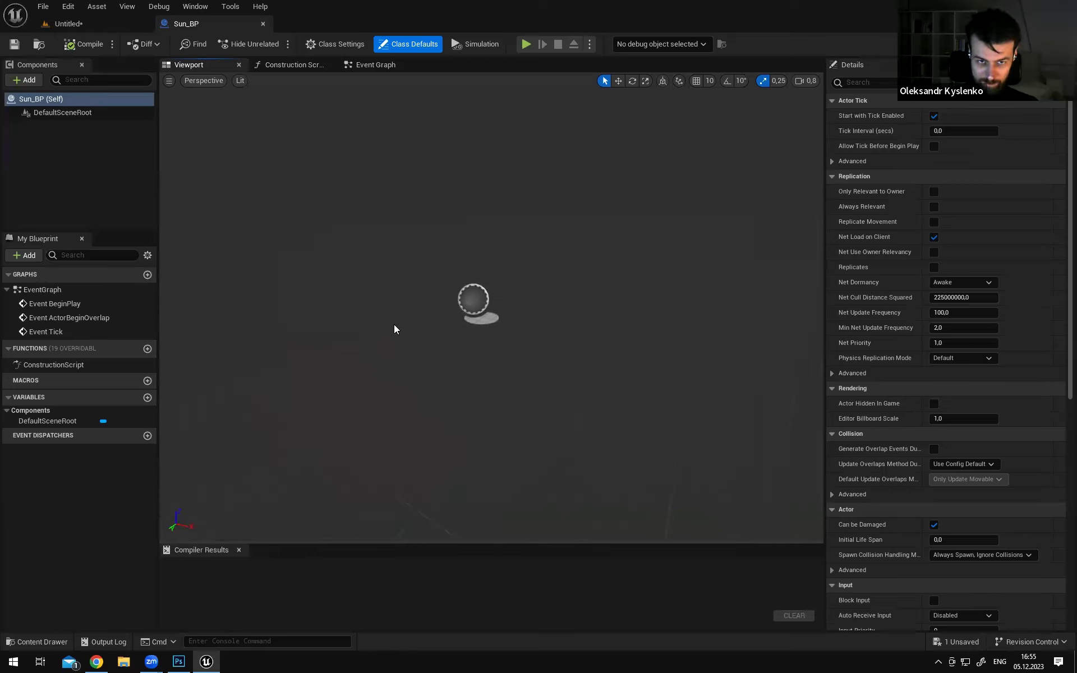
pyautogui.click(299, 67)
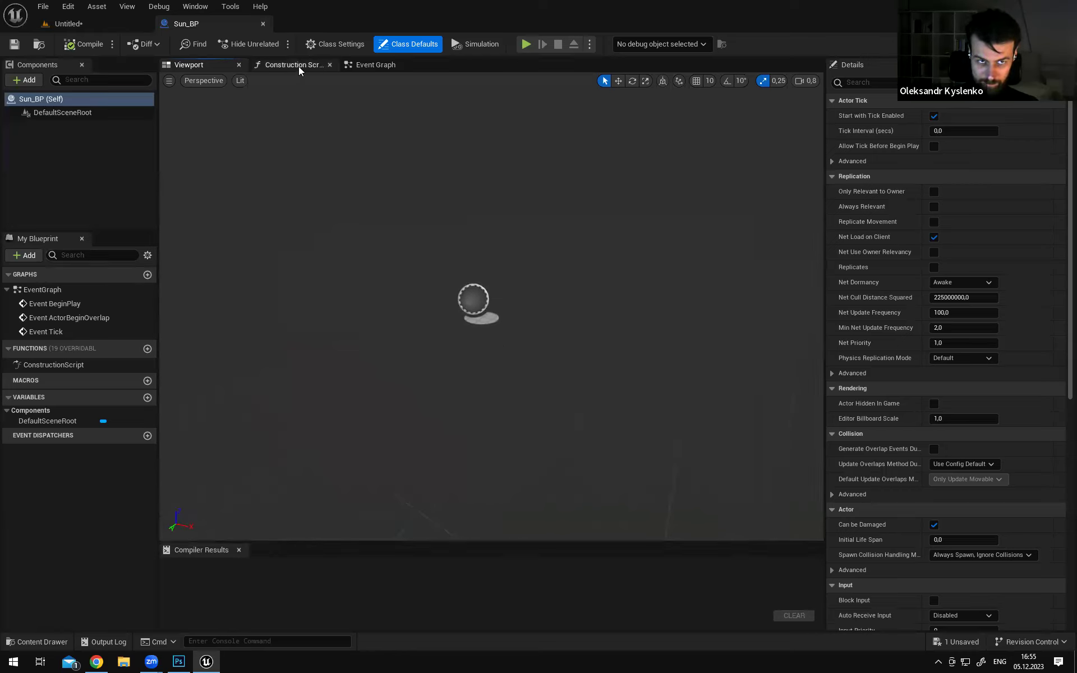
pyautogui.click(365, 65)
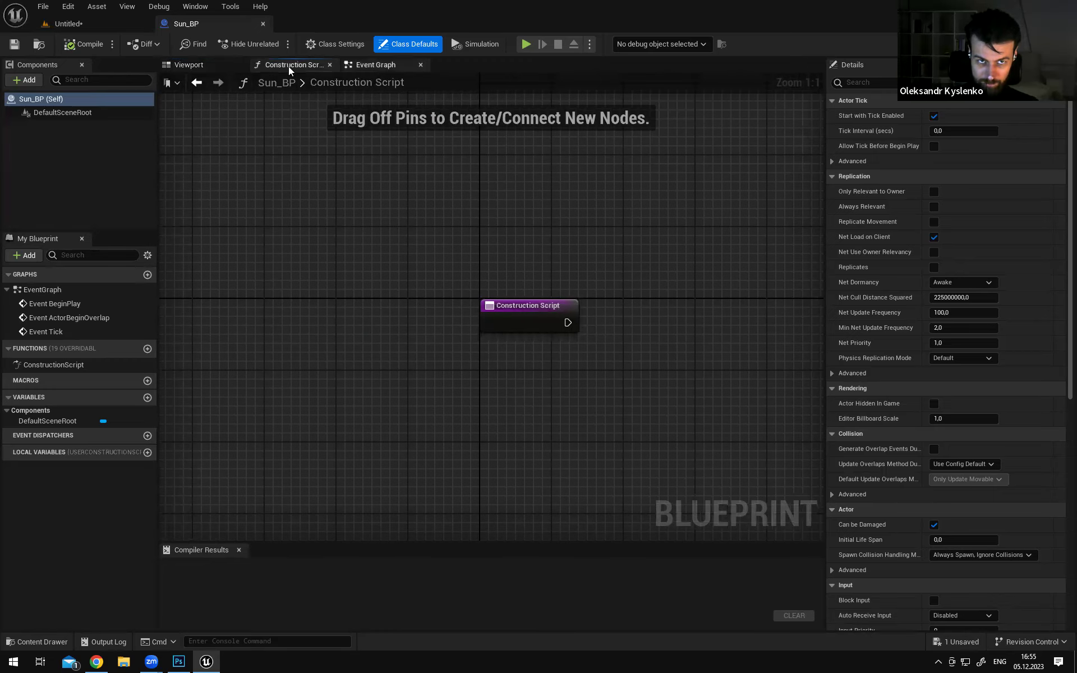
# Look over Sun_BP's viewport, its DefaultSceneRoot component and the default events in the Event Graph
pyautogui.click(206, 69)
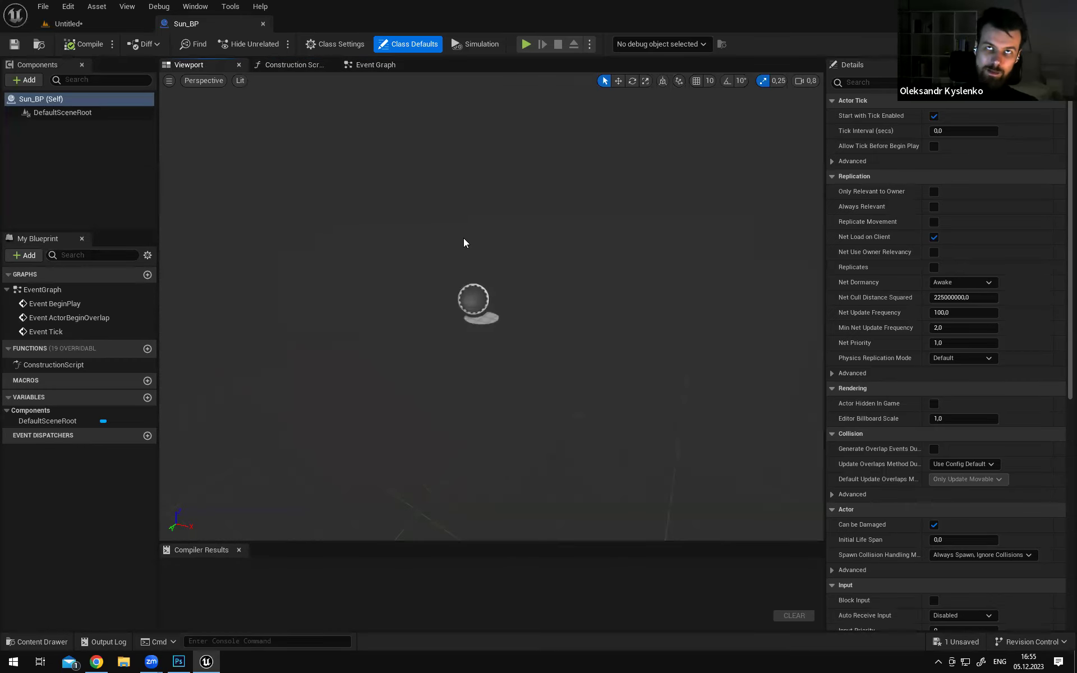
pyautogui.moveTo(536, 243)
pyautogui.mouseDown(button='right')
pyautogui.moveTo(578, 254)
pyautogui.moveTo(546, 255)
pyautogui.mouseUp(button='right')
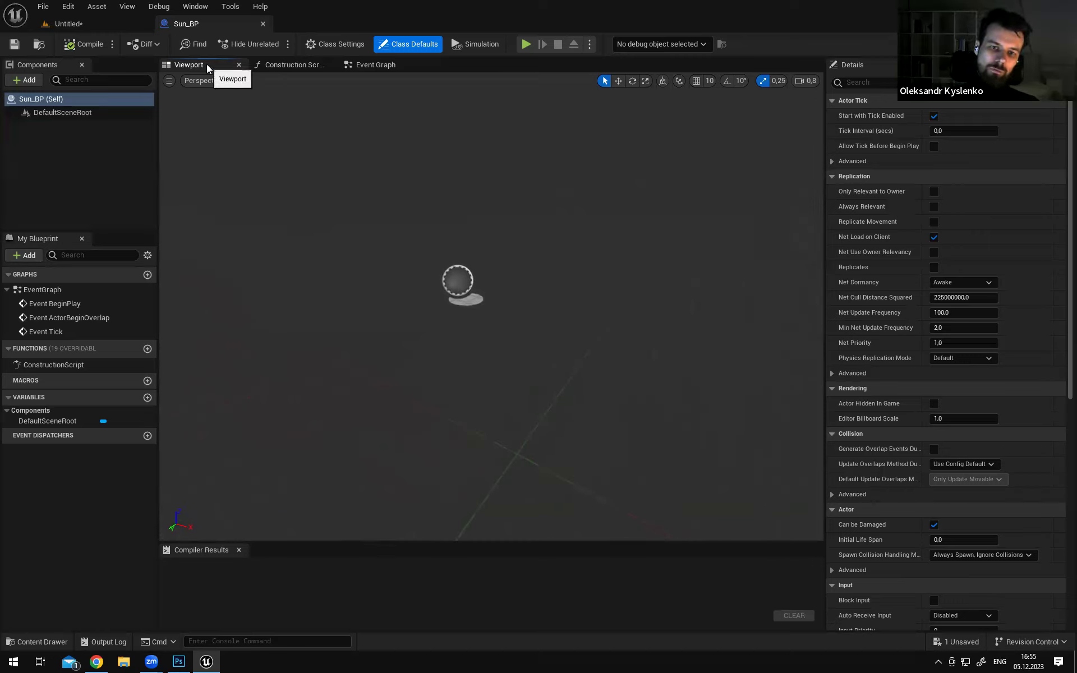
pyautogui.moveTo(494, 241); pyautogui.dragTo(487, 239, button='right')
pyautogui.click(58, 112)
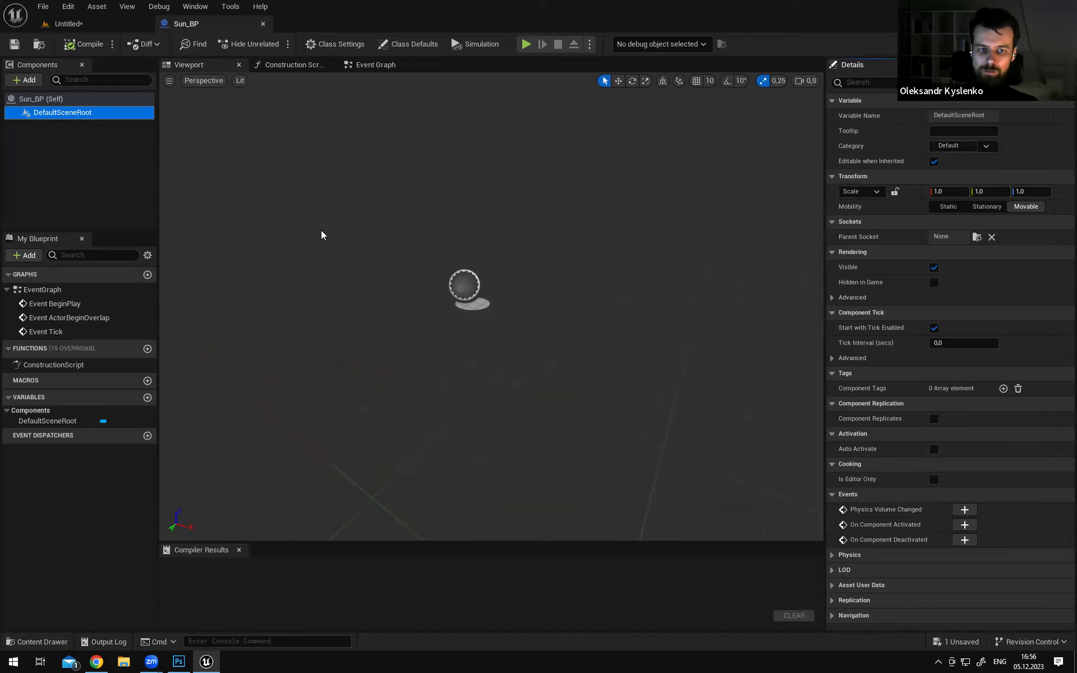
pyautogui.click(54, 102)
pyautogui.click(58, 111)
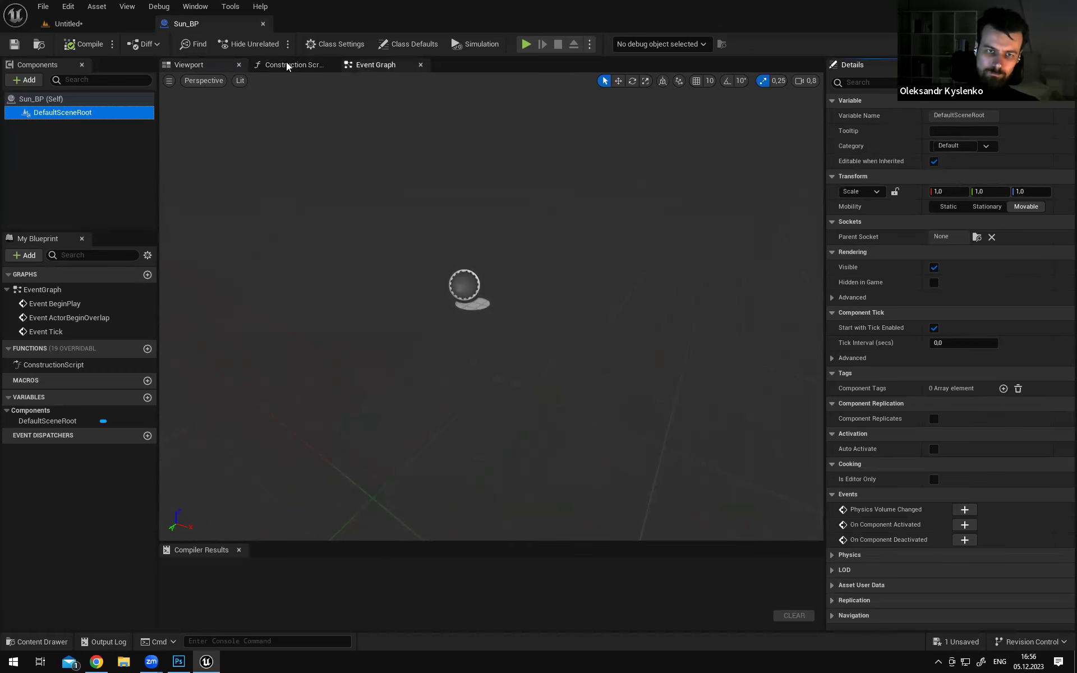
pyautogui.click(359, 65)
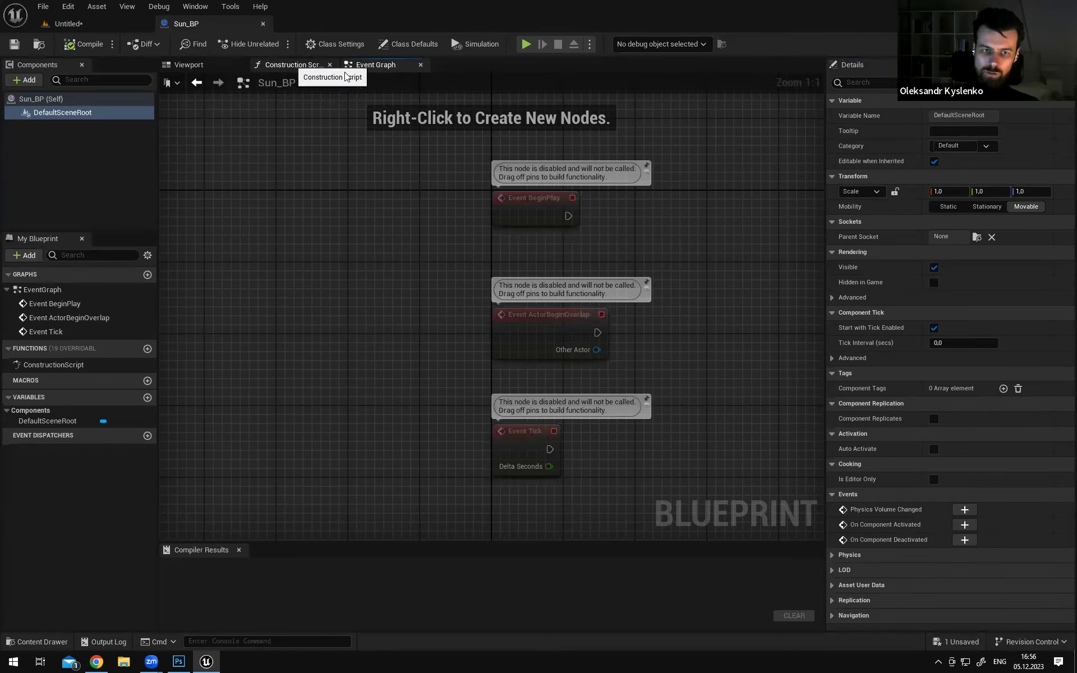
pyautogui.moveTo(673, 237); pyautogui.dragTo(422, 230, button='right')
pyautogui.scroll(-2, 425, 206)
pyautogui.scroll(1, 425, 228)
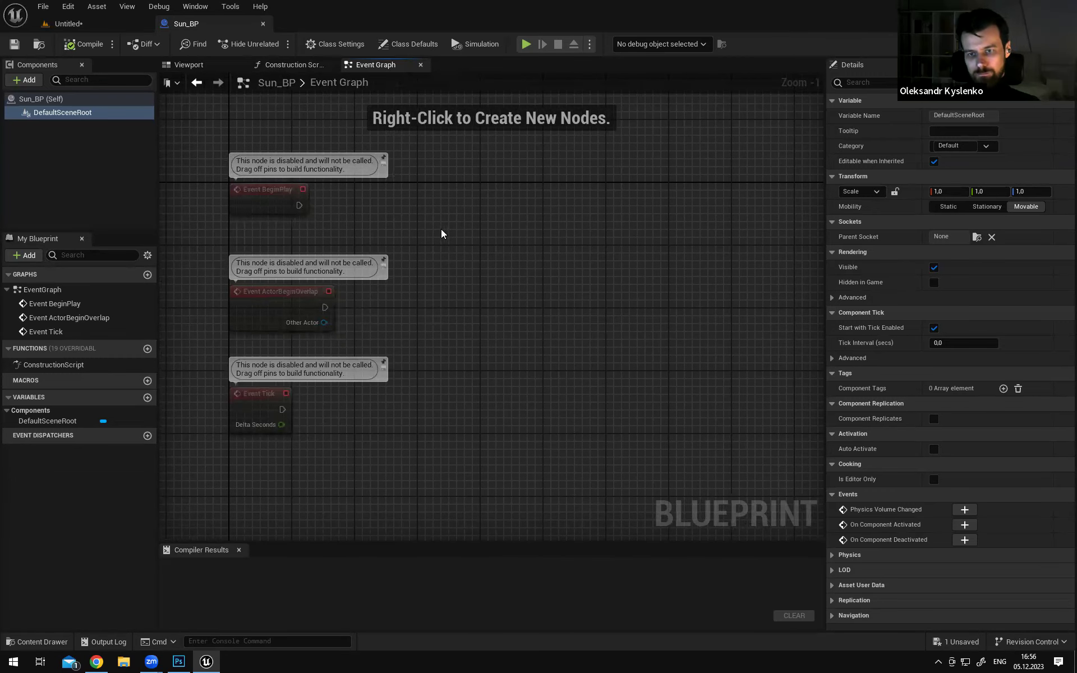
pyautogui.moveTo(461, 234); pyautogui.dragTo(464, 211, button='right')
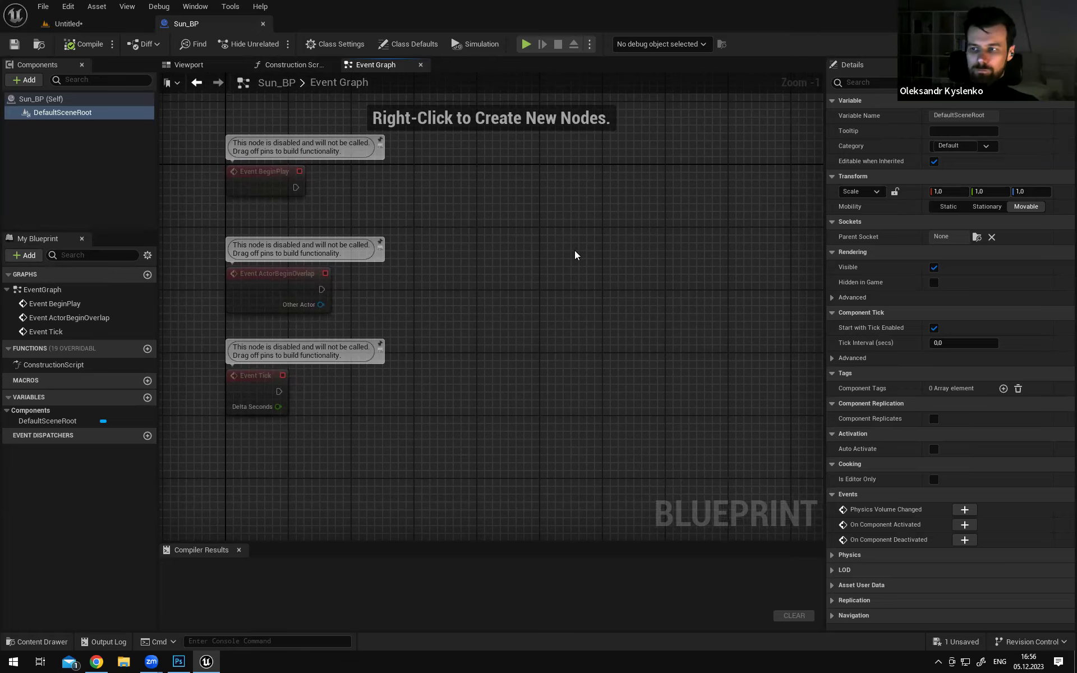
pyautogui.moveTo(550, 247); pyautogui.dragTo(599, 253, button='right')
# Add a Directional Light component under Sun_BP's DefaultSceneRoot and save the blueprint
pyautogui.click(191, 65)
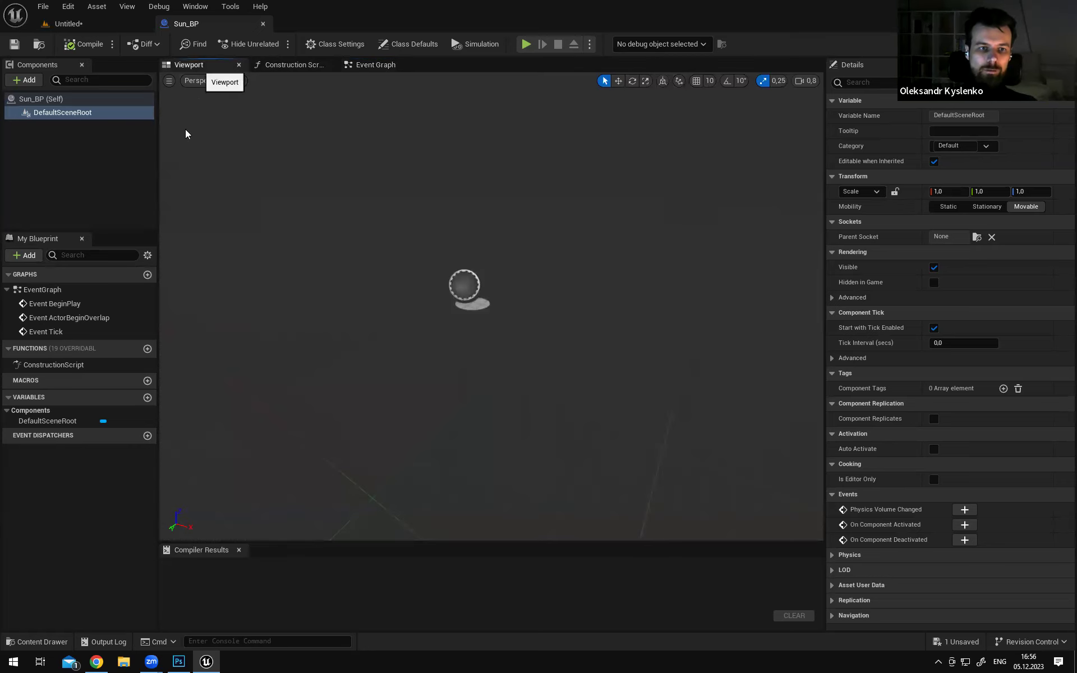
pyautogui.click(51, 99)
pyautogui.click(55, 108)
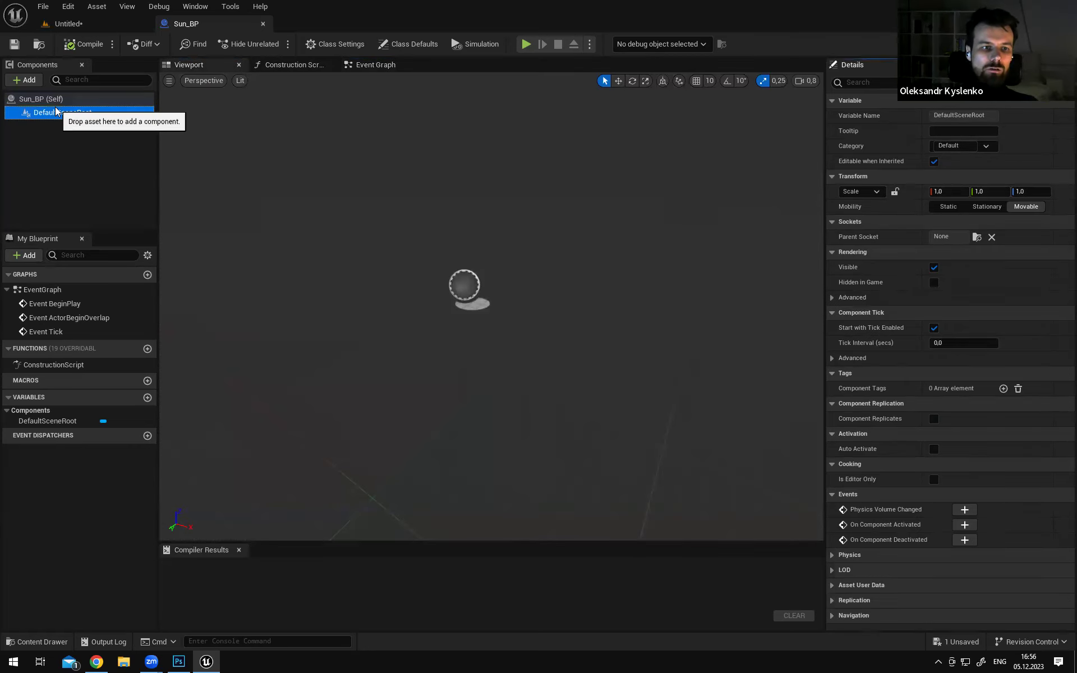
pyautogui.click(27, 80)
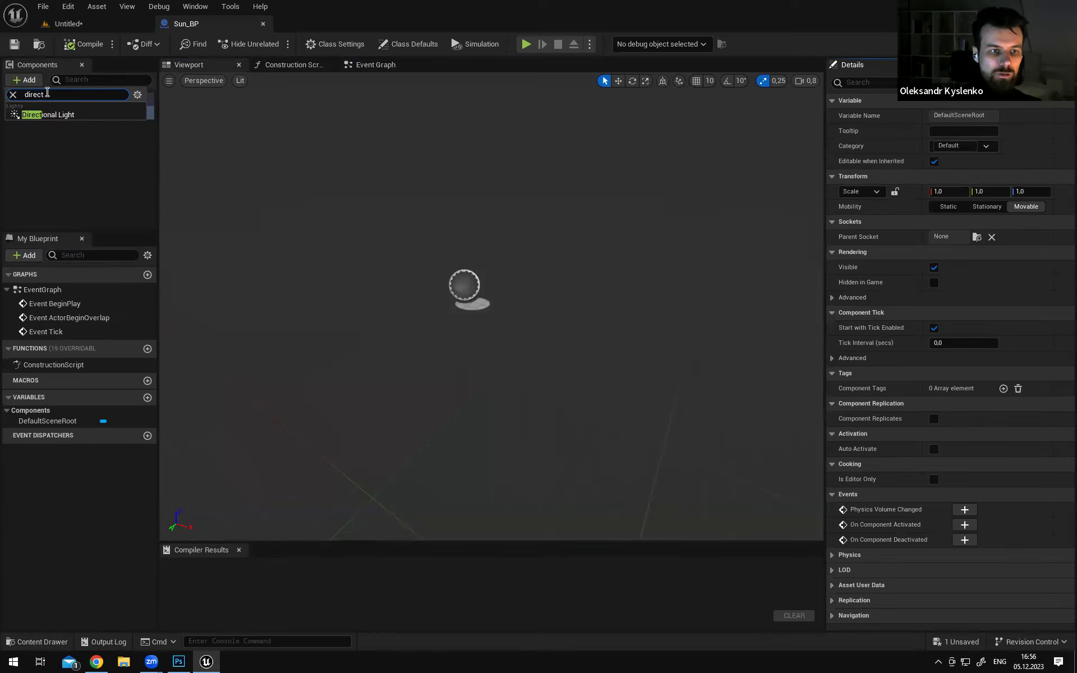
pyautogui.click(48, 114)
pyautogui.click(59, 157)
pyautogui.click(66, 130)
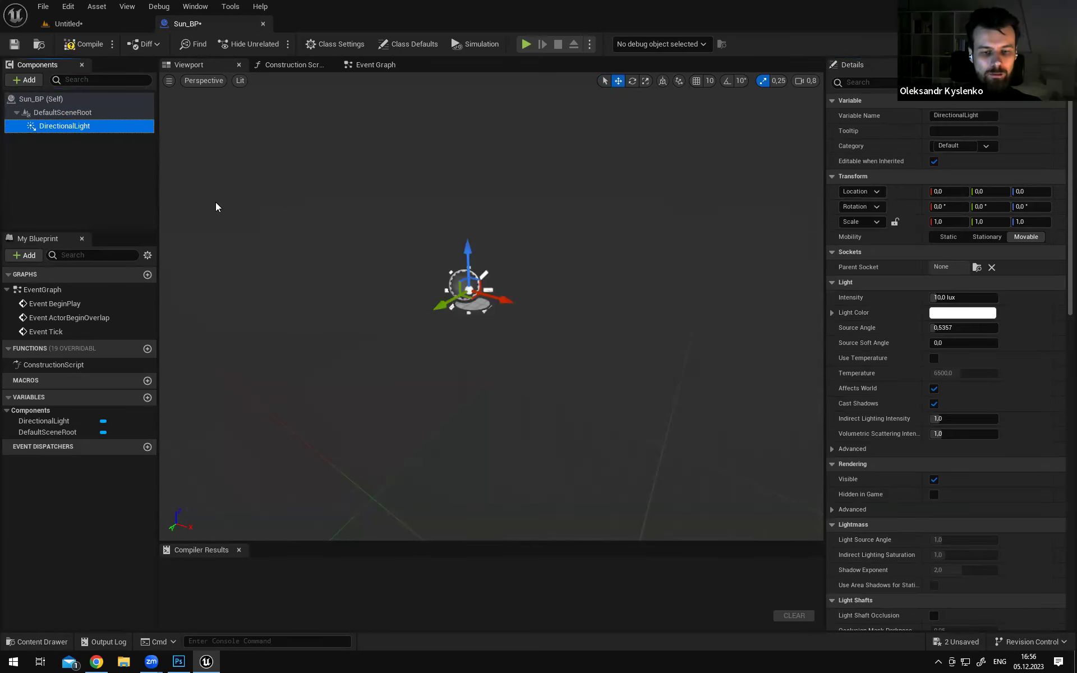
pyautogui.keyDown('alt'); pyautogui.moveTo(494, 314); pyautogui.dragTo(539, 314); pyautogui.keyUp('alt')
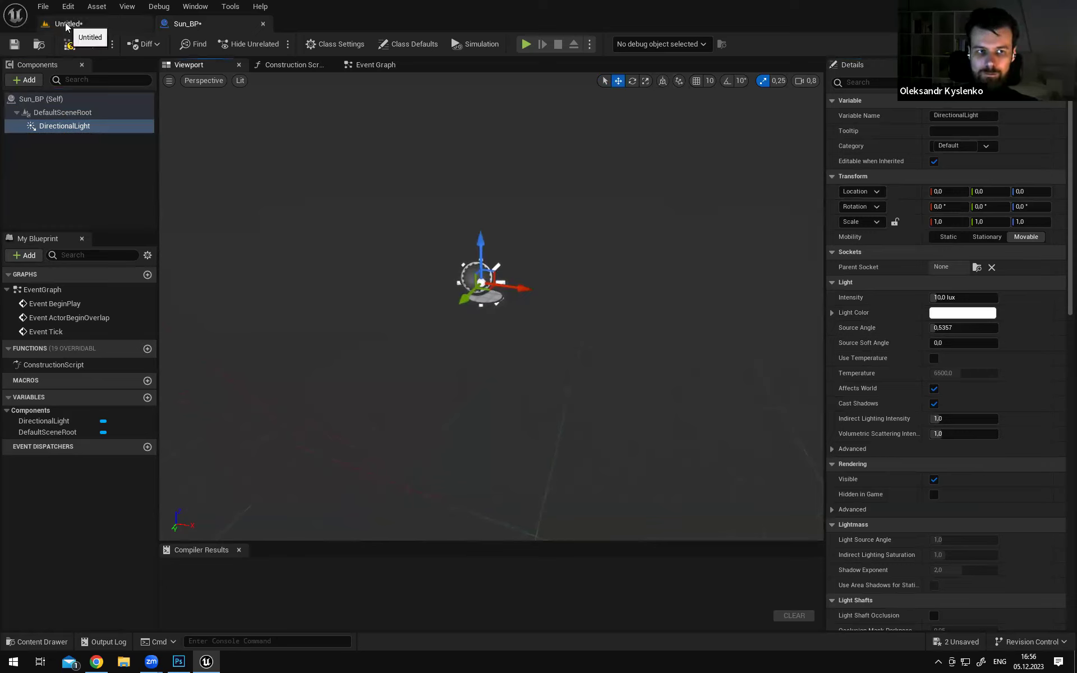
pyautogui.click(14, 44)
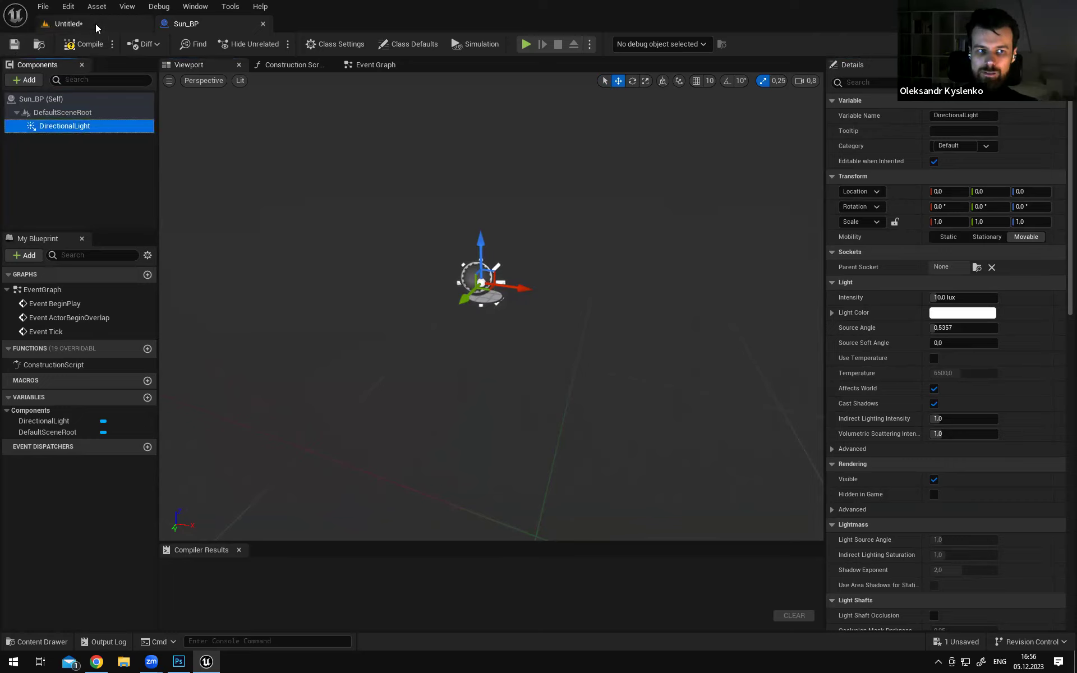
# Place an instance of Sun_BP on the grassy ground beside the ravine in the Untitled level
pyautogui.click(97, 28)
pyautogui.moveTo(393, 224); pyautogui.dragTo(347, 224, button='right')
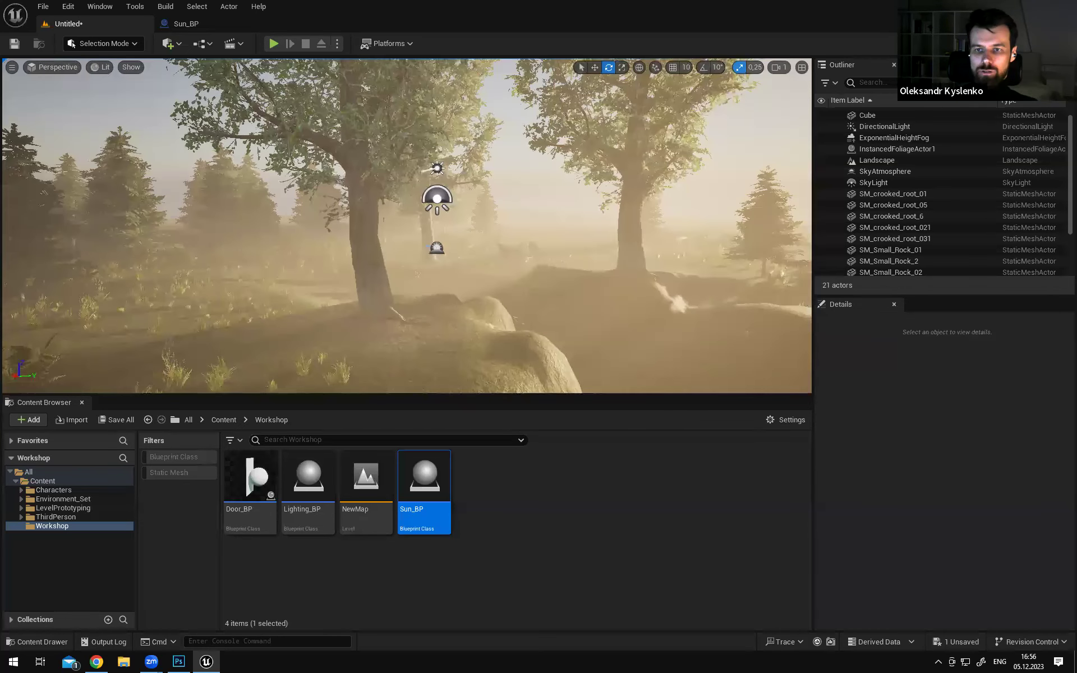
pyautogui.moveTo(521, 198); pyautogui.dragTo(516, 202, button='right')
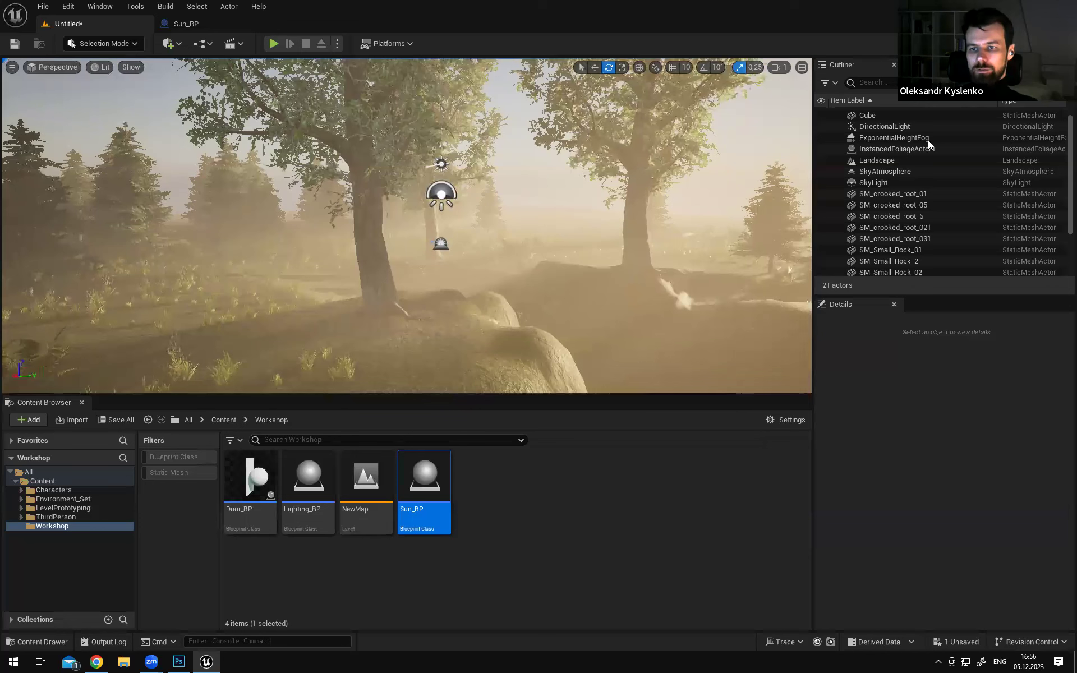
pyautogui.click(892, 126)
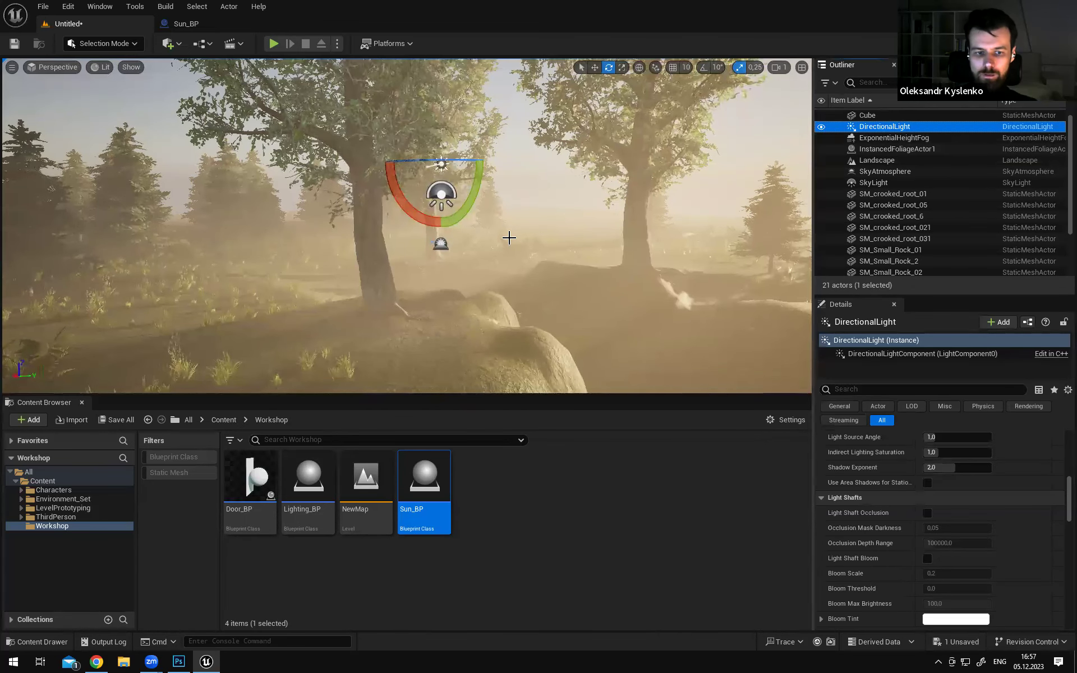
pyautogui.moveTo(437, 314); pyautogui.dragTo(413, 337, button='right')
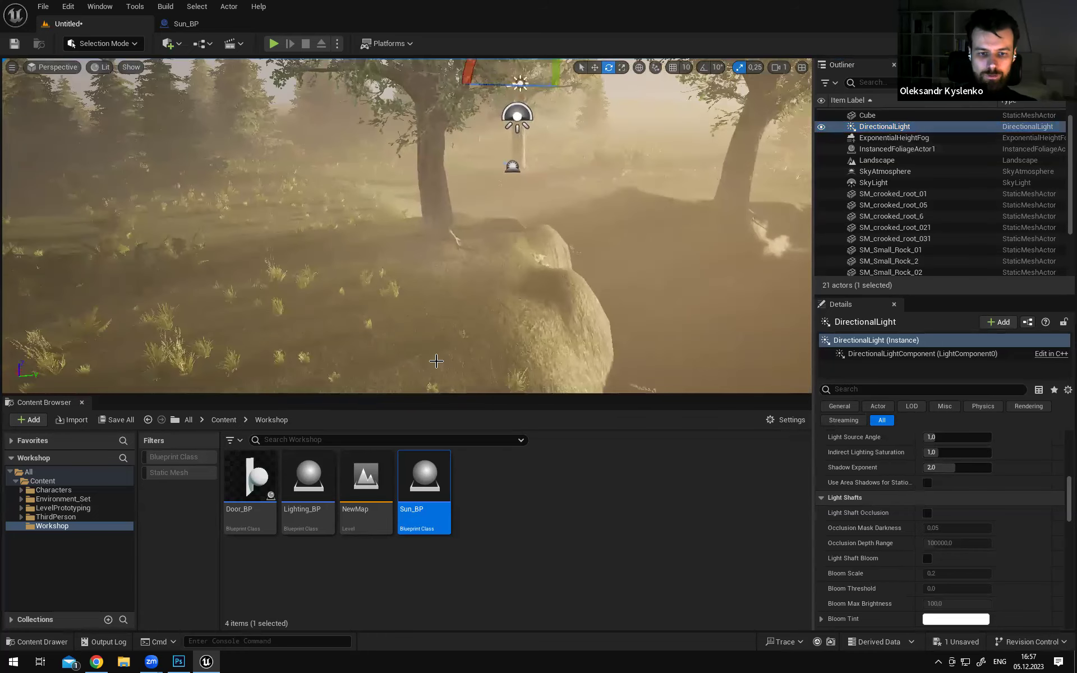
pyautogui.moveTo(426, 477)
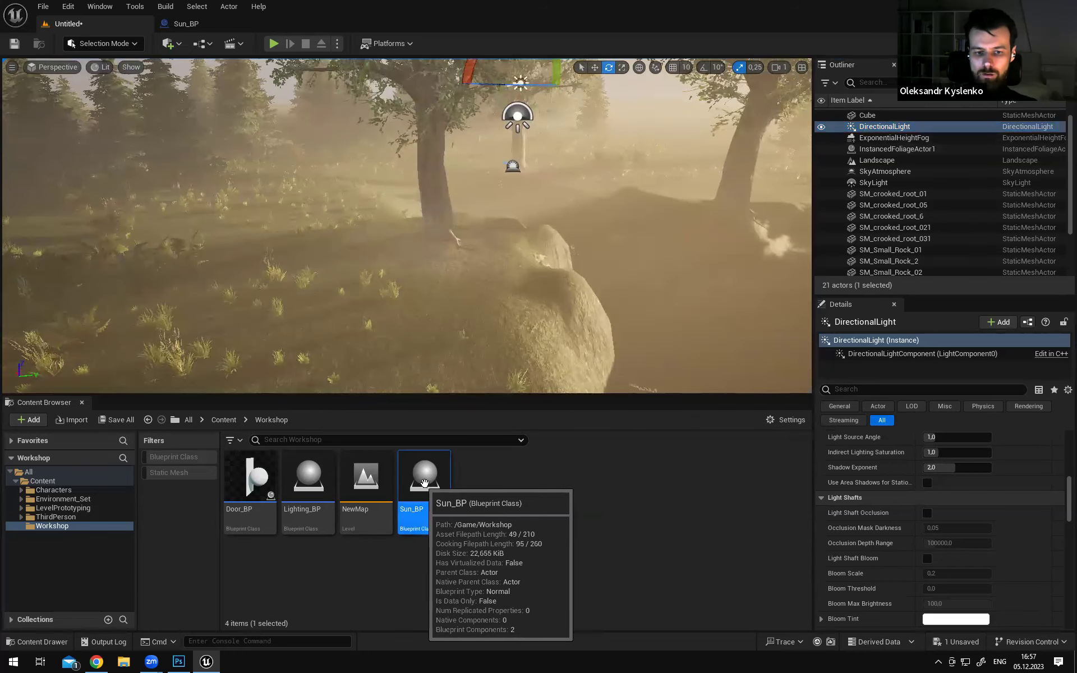
pyautogui.moveTo(423, 481); pyautogui.dragTo(379, 288)
pyautogui.press('w')
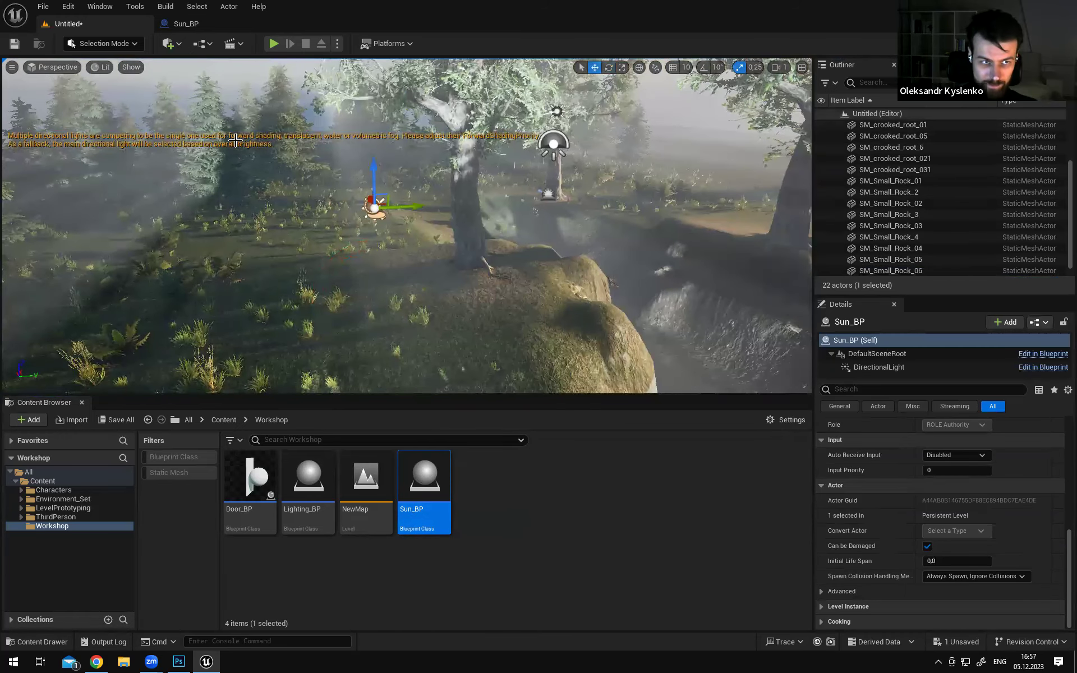
# Delete the level's standalone DirectionalLight actor so only Sun_BP's directional light remains
pyautogui.moveTo(446, 227); pyautogui.dragTo(468, 193, button='right')
pyautogui.press('w')
pyautogui.click(586, 170)
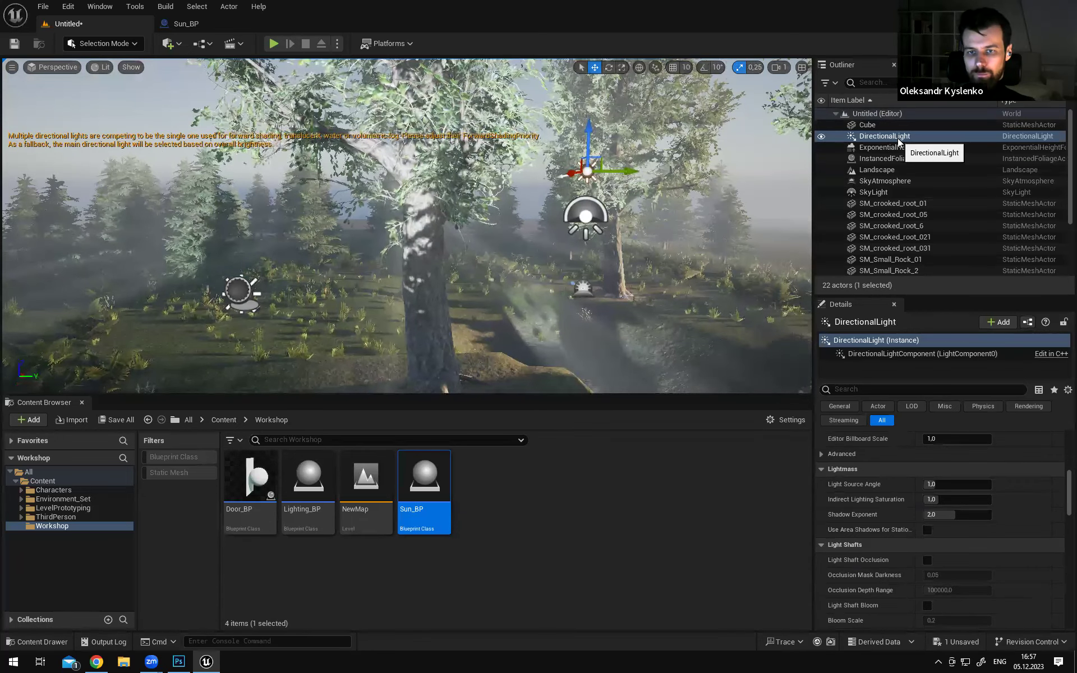
pyautogui.press('Delete')
# Move the Sun_BP actor along its Y axis to just above the SkyLight, and view it from behind the trees
pyautogui.click(242, 293)
pyautogui.moveTo(242, 293); pyautogui.dragTo(336, 187, button='right')
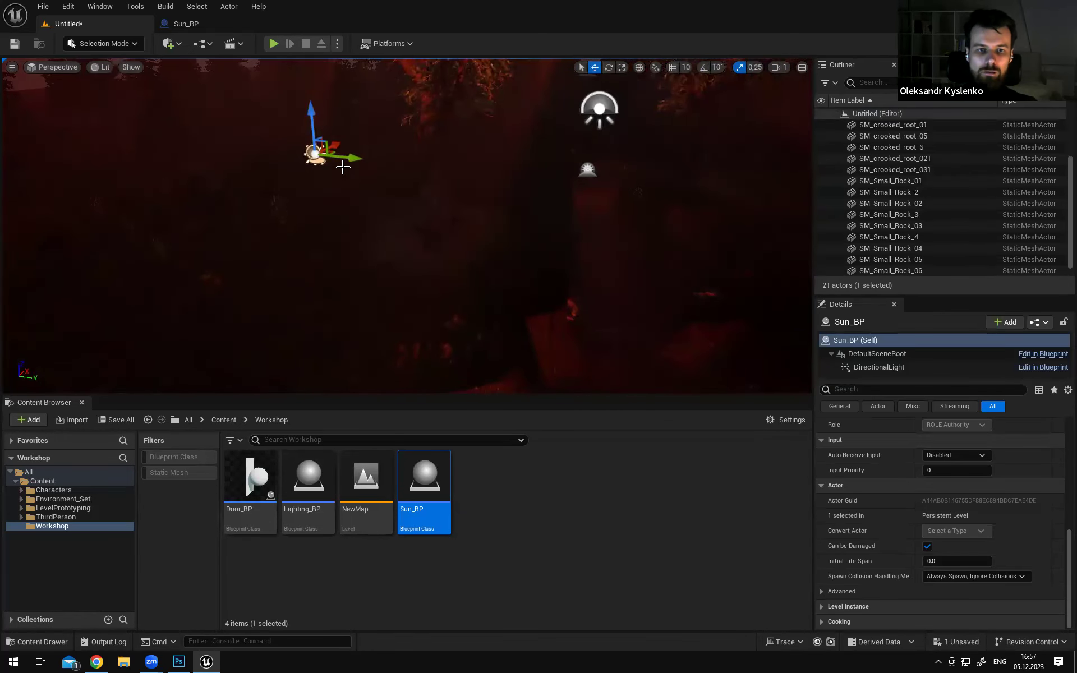
pyautogui.moveTo(344, 154); pyautogui.dragTo(630, 170)
pyautogui.moveTo(630, 171); pyautogui.dragTo(796, 191, button='right')
pyautogui.moveTo(605, 275); pyautogui.dragTo(695, 274, button='right')
pyautogui.moveTo(608, 276); pyautogui.dragTo(723, 272, button='right')
pyautogui.moveTo(651, 275); pyautogui.dragTo(638, 273, button='right')
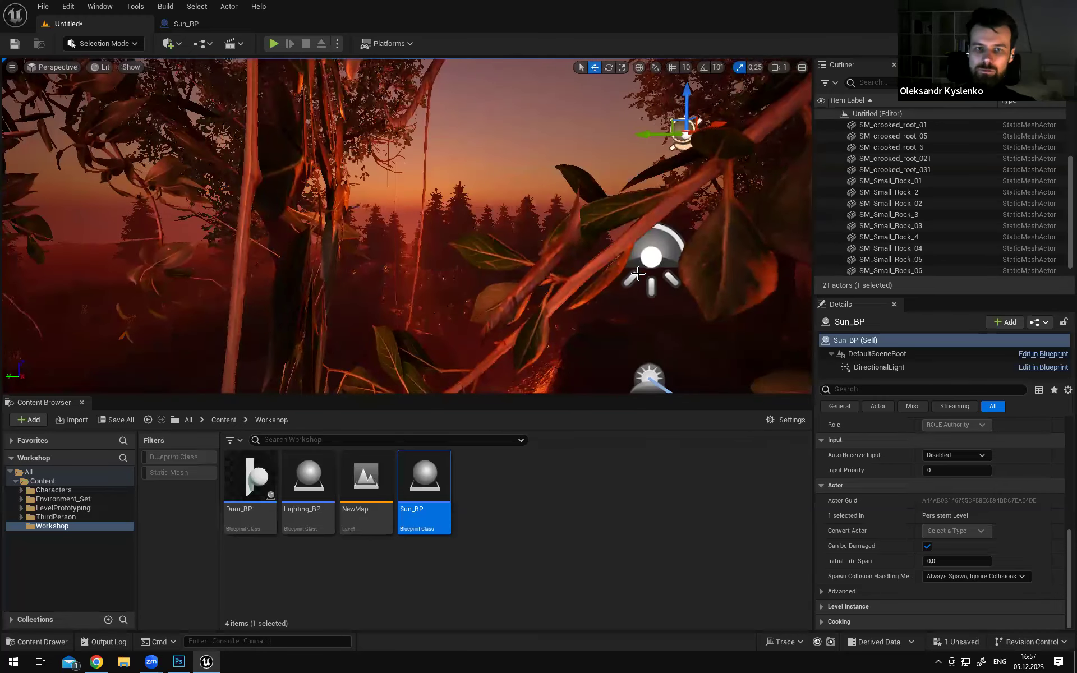
# Tilt the DirectionalLight component in Sun_BP to a Y rotation of about -31.9°
pyautogui.click(191, 25)
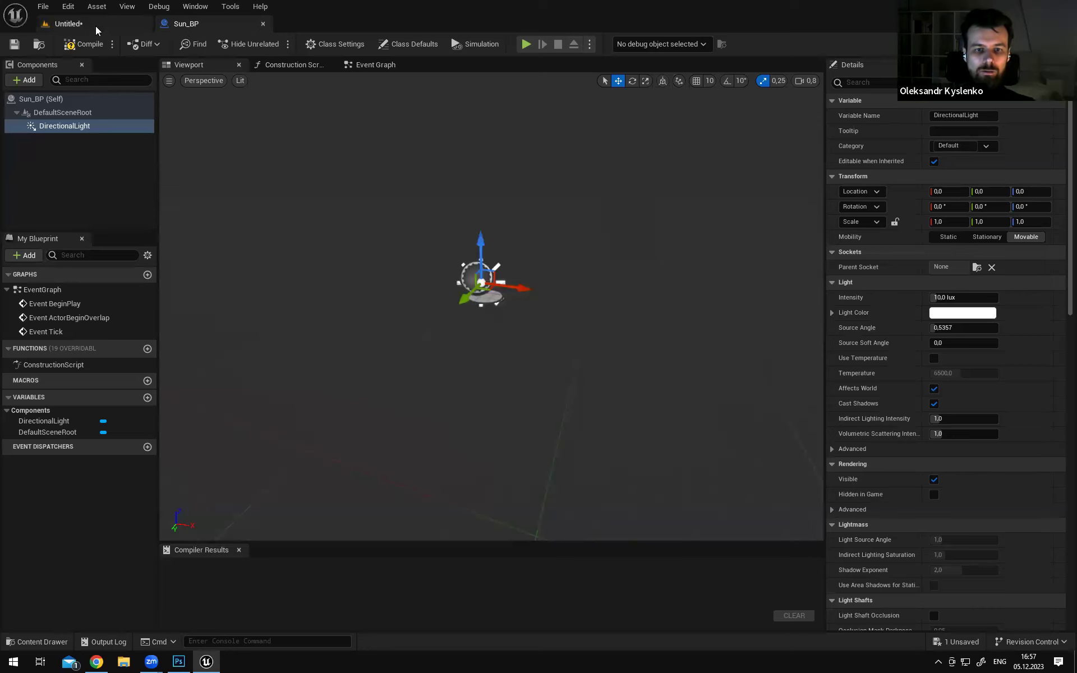
pyautogui.click(65, 114)
pyautogui.click(65, 125)
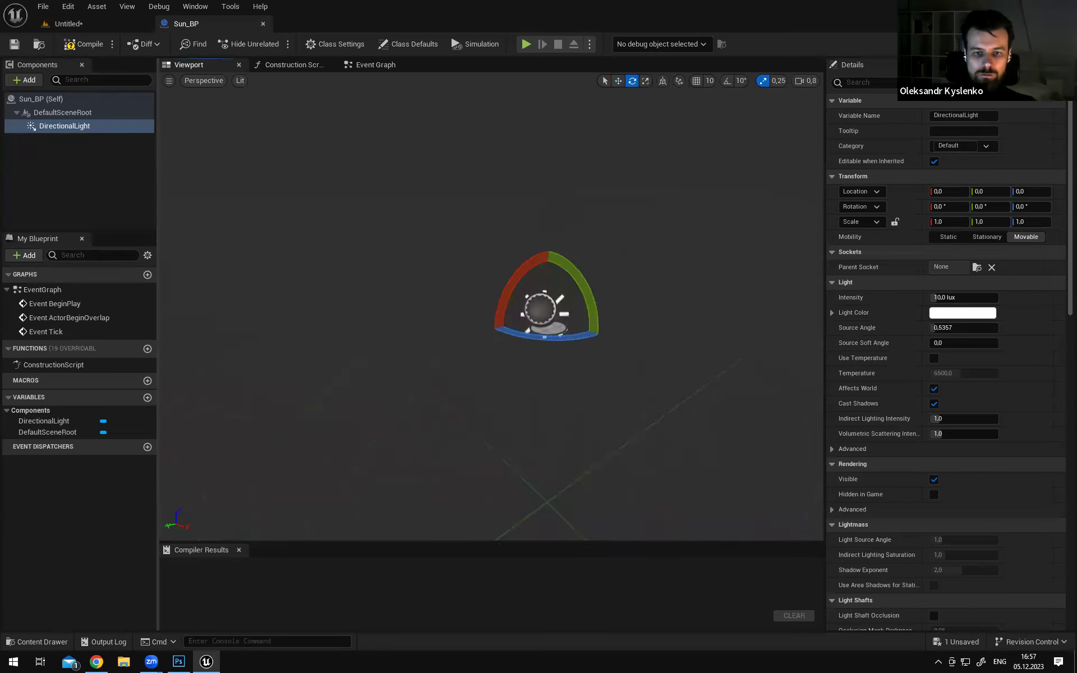
pyautogui.moveTo(538, 337); pyautogui.dragTo(438, 348, button='right')
pyautogui.moveTo(652, 304); pyautogui.dragTo(751, 310, button='right')
pyautogui.press('f')
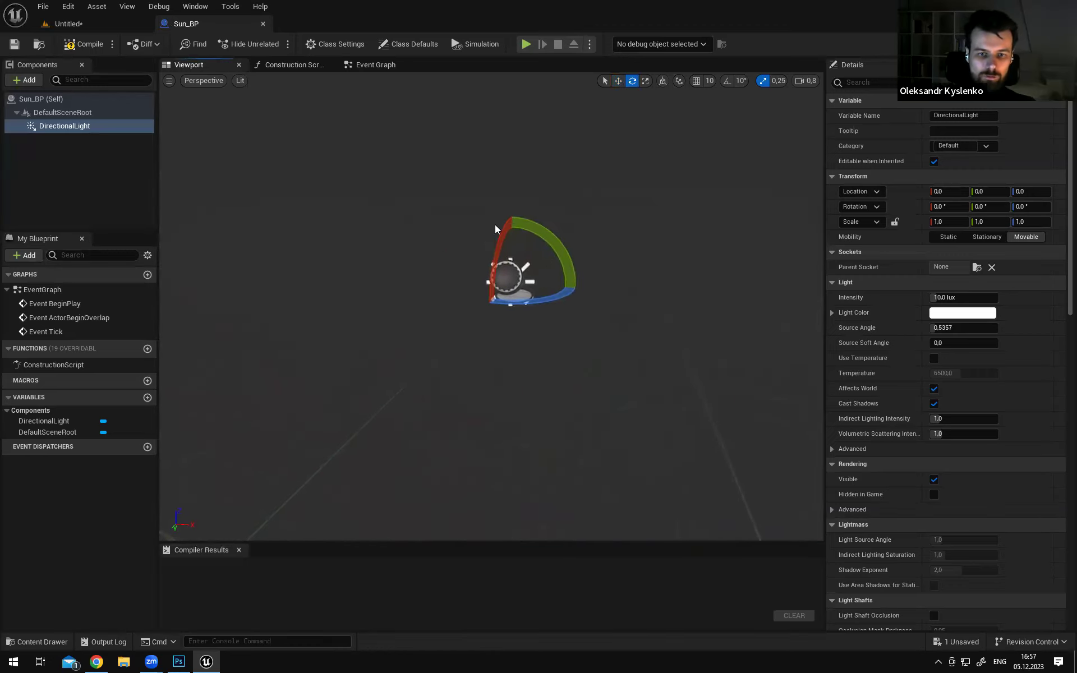
pyautogui.moveTo(560, 244); pyautogui.dragTo(454, 150)
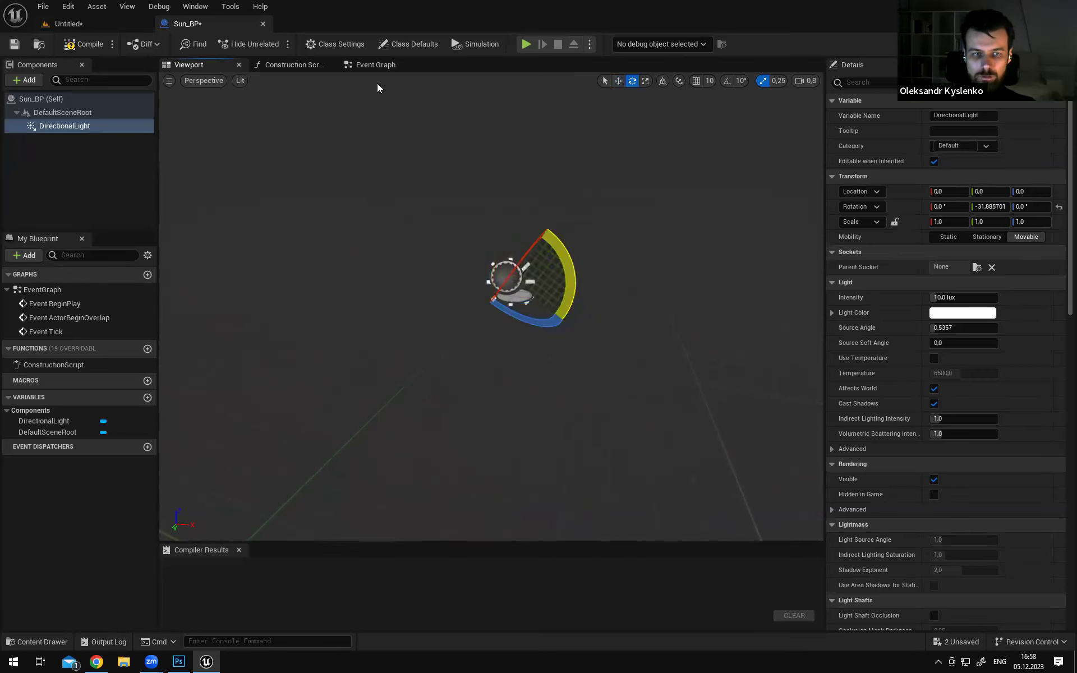
# Enlarge the level viewport by shrinking the Content Browser, and examine how Sun_BP lights the forest
pyautogui.click(98, 28)
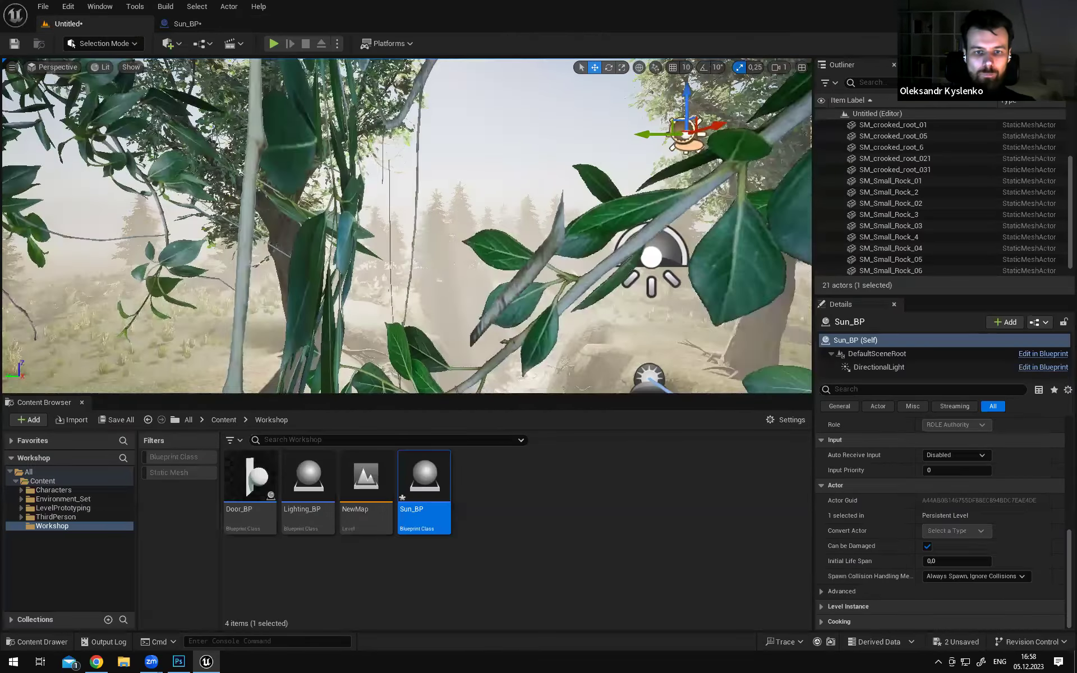
pyautogui.moveTo(407, 224)
pyautogui.mouseDown(button='right')
pyautogui.moveTo(494, 225)
pyautogui.moveTo(314, 238)
pyautogui.moveTo(421, 241)
pyautogui.moveTo(342, 314)
pyautogui.moveTo(404, 247)
pyautogui.mouseUp(button='right')
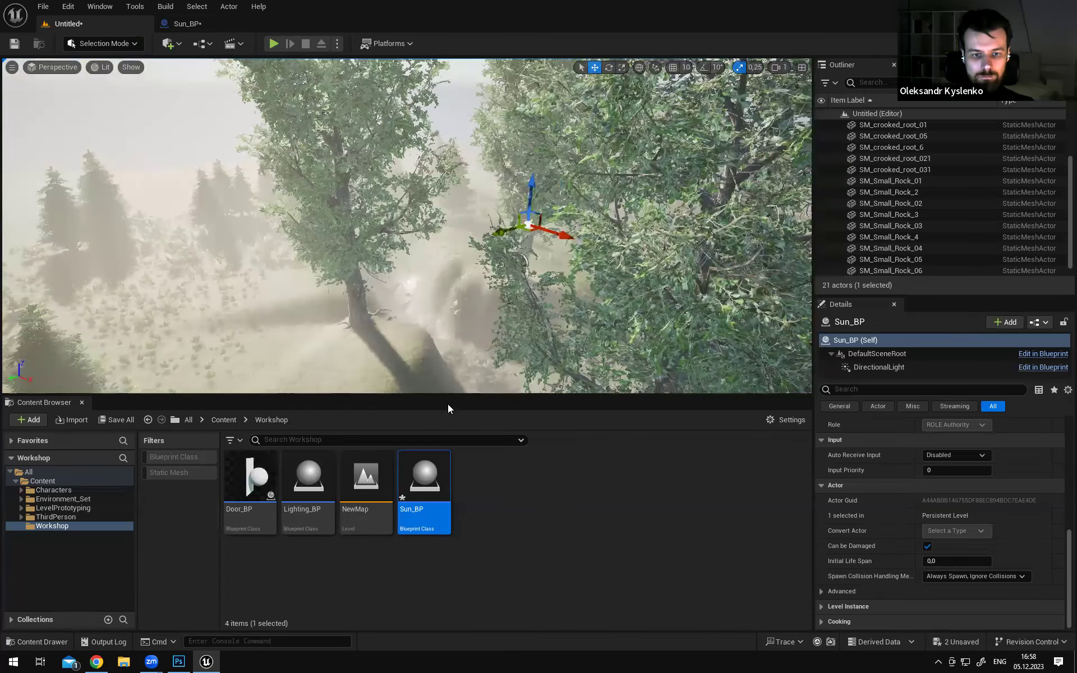
pyautogui.moveTo(448, 392); pyautogui.dragTo(448, 588)
pyautogui.moveTo(480, 120); pyautogui.dragTo(501, 181, button='right')
# Flatten the DirectionalLight component to a Y rotation of about -16.3° and check the light in the level
pyautogui.click(197, 23)
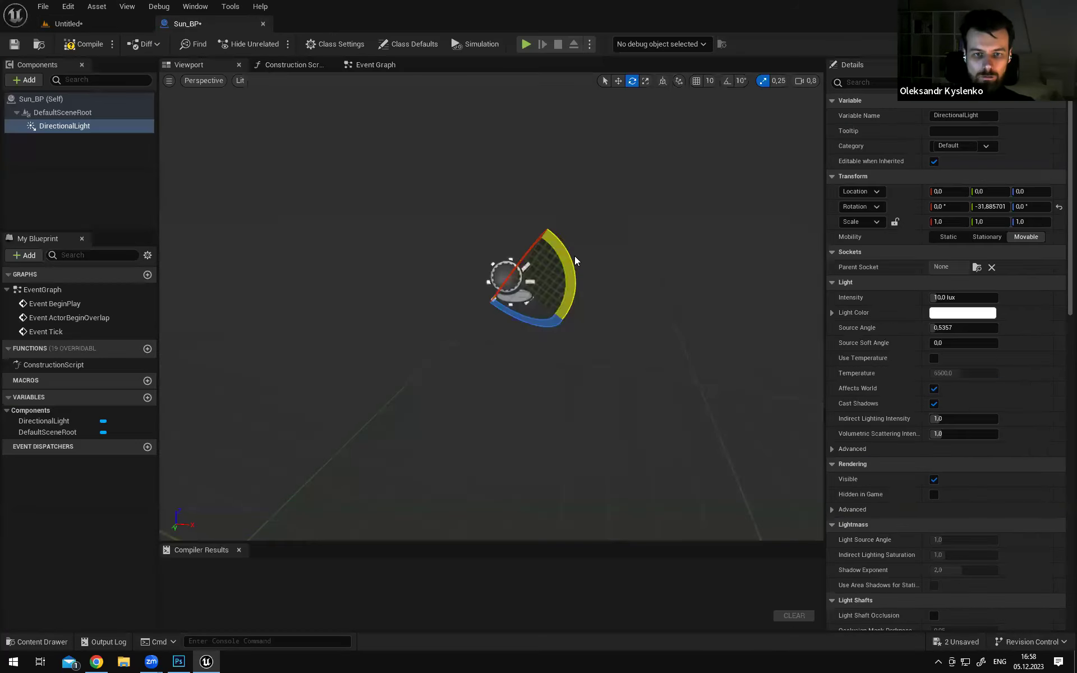
pyautogui.moveTo(570, 267); pyautogui.dragTo(566, 318)
pyautogui.moveTo(569, 264); pyautogui.dragTo(570, 265)
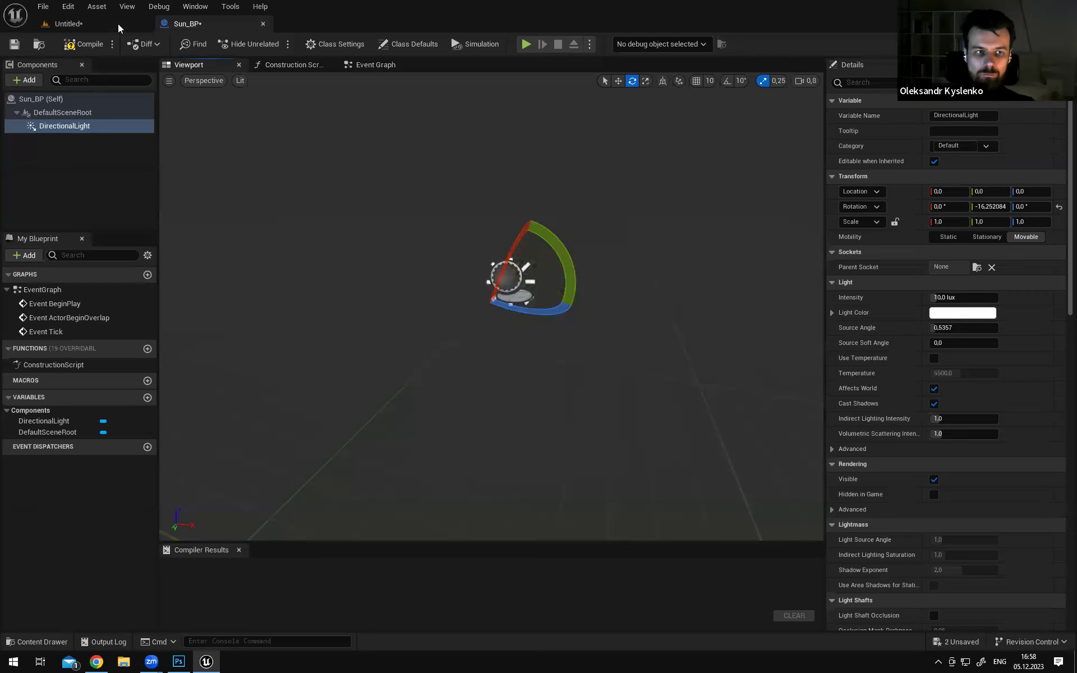
pyautogui.click(67, 24)
pyautogui.moveTo(406, 323); pyautogui.dragTo(656, 370, button='right')
pyautogui.moveTo(432, 345); pyautogui.dragTo(611, 261, button='right')
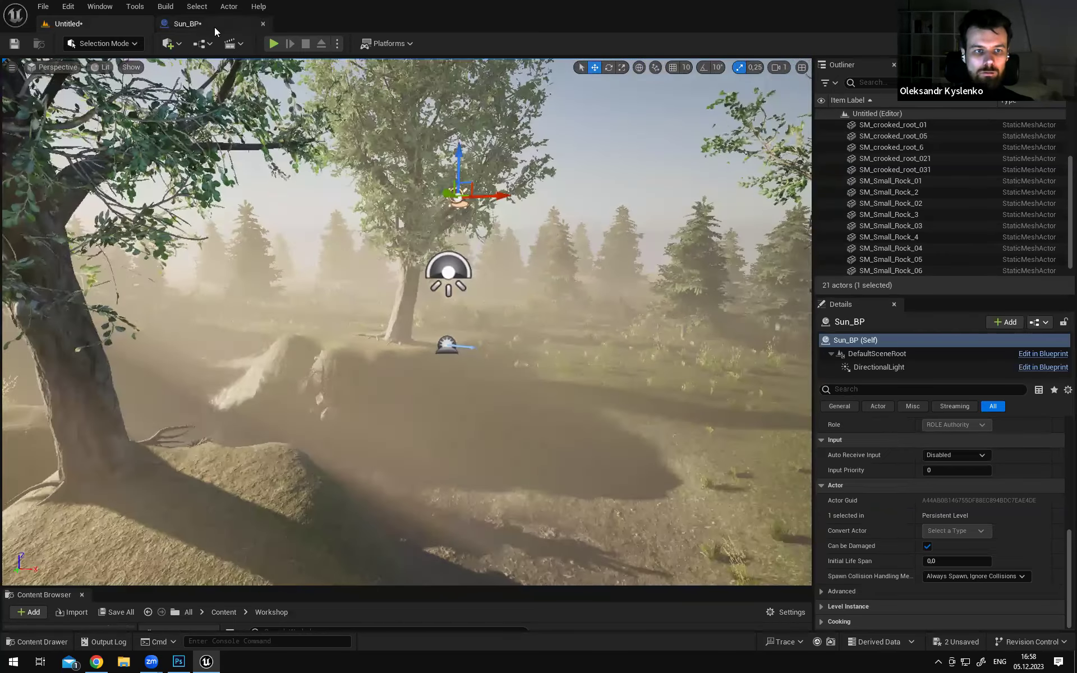
# Set the DirectionalLight component's Y rotation to about -11.1° and switch the rotation gizmo to world space
pyautogui.click(187, 24)
pyautogui.moveTo(567, 273); pyautogui.dragTo(600, 239)
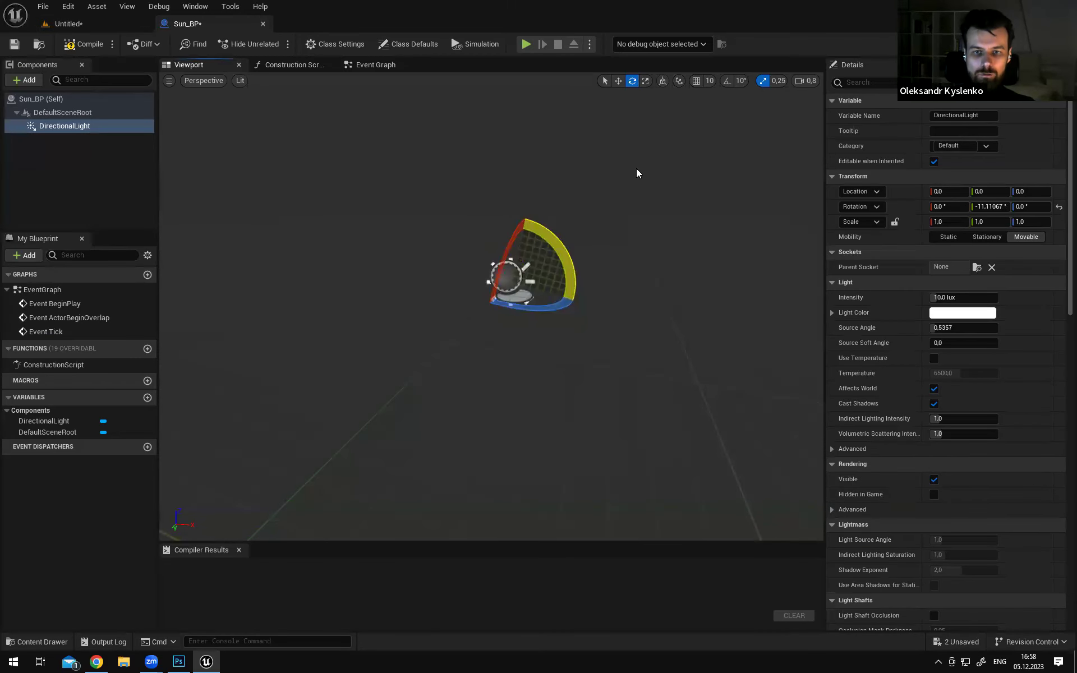
pyautogui.click(663, 84)
pyautogui.moveTo(649, 207); pyautogui.dragTo(807, 179, button='right')
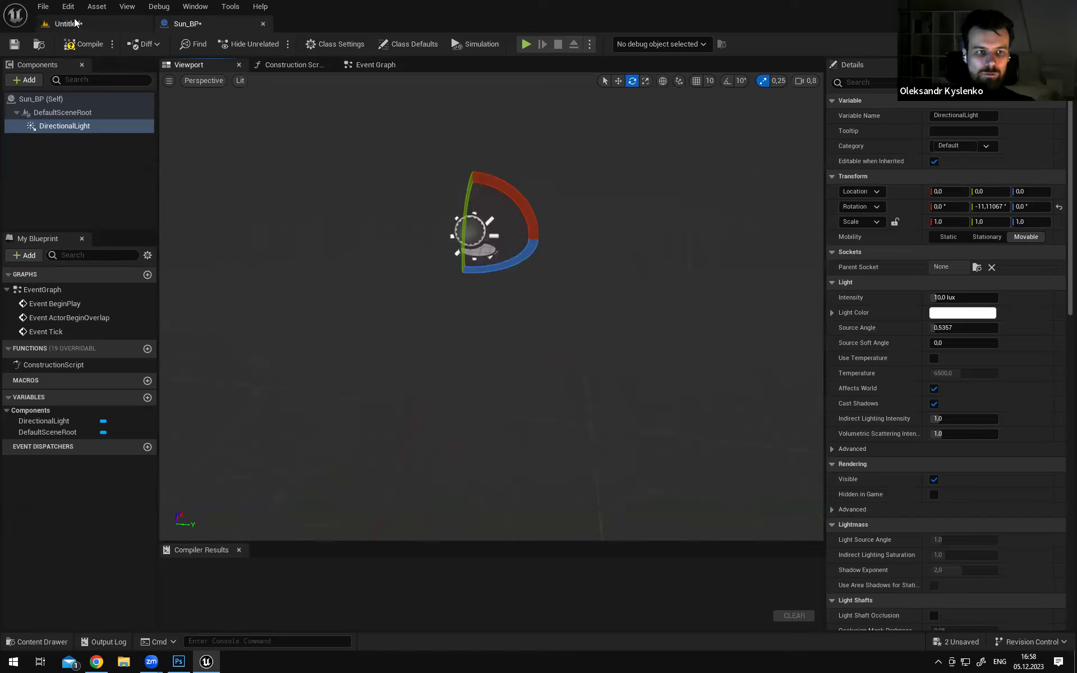
# Rotate Sun_BP's DirectionalLight component around the Z axis in stages, checking the sun direction in the level
pyautogui.click(72, 24)
pyautogui.moveTo(407, 323)
pyautogui.mouseDown(button='right')
pyautogui.moveTo(314, 286)
pyautogui.moveTo(415, 302)
pyautogui.moveTo(516, 392)
pyautogui.moveTo(550, 443)
pyautogui.moveTo(392, 387)
pyautogui.moveTo(404, 225)
pyautogui.moveTo(421, 185)
pyautogui.moveTo(405, 331)
pyautogui.mouseUp(button='right')
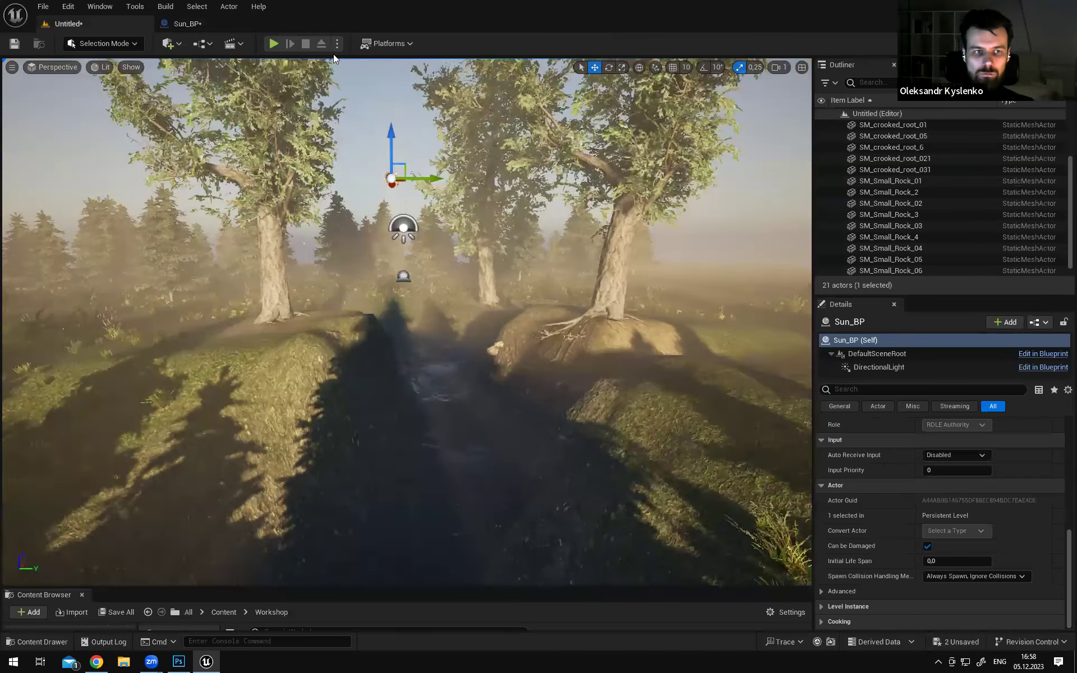
pyautogui.click(194, 23)
pyautogui.moveTo(503, 266); pyautogui.dragTo(504, 267)
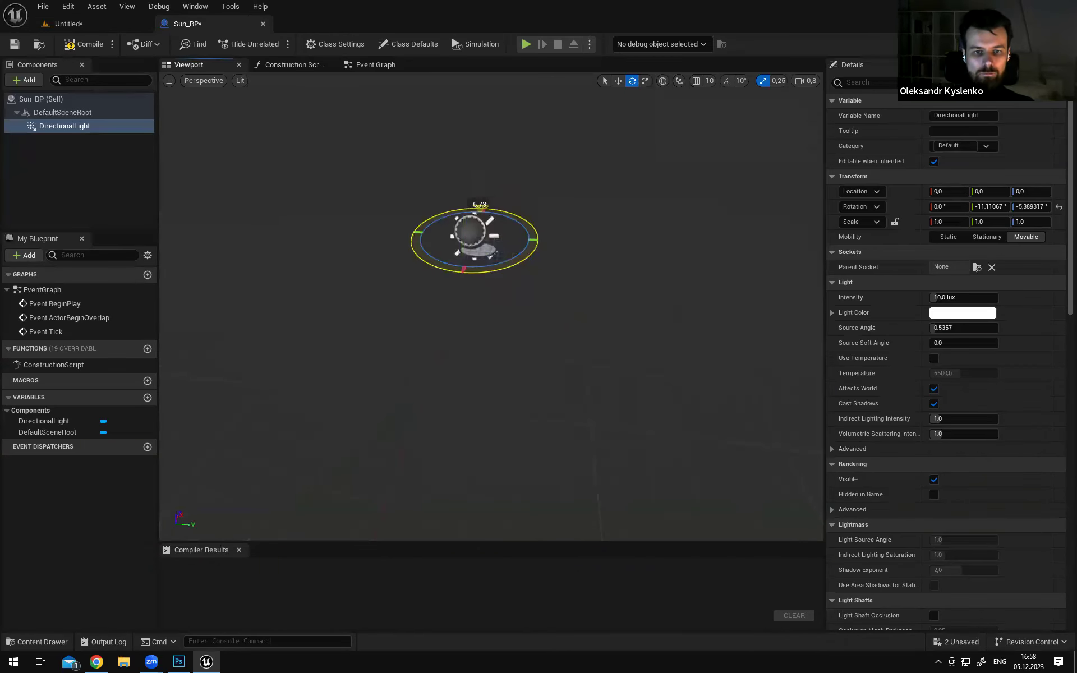
pyautogui.click(69, 24)
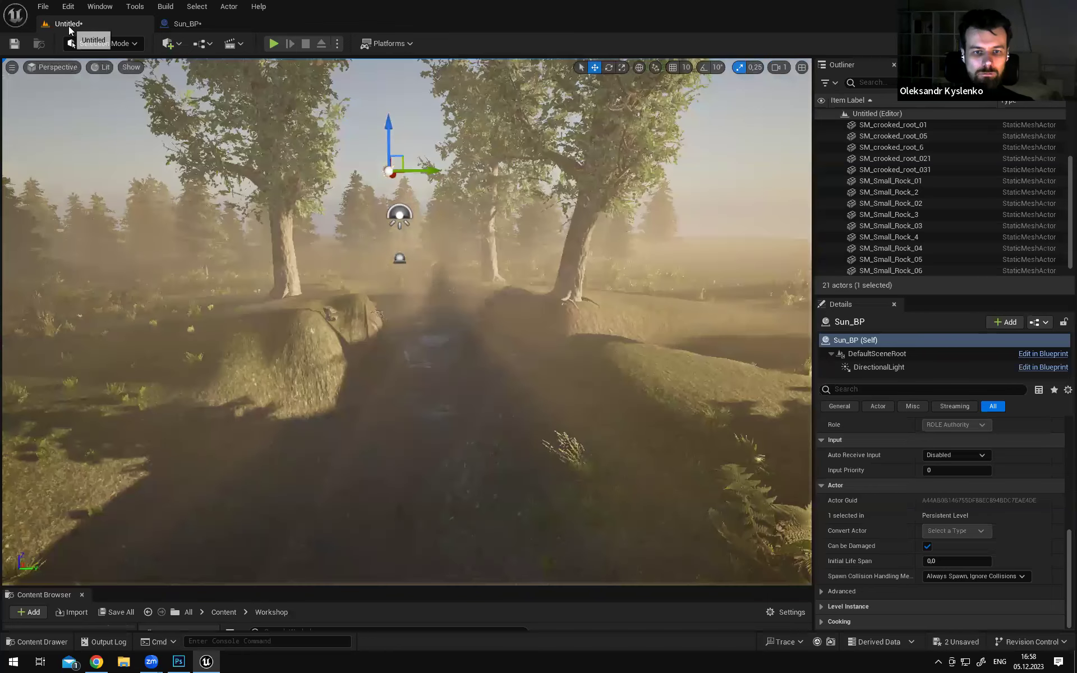
pyautogui.click(185, 24)
pyautogui.moveTo(500, 264); pyautogui.dragTo(488, 272)
pyautogui.click(101, 24)
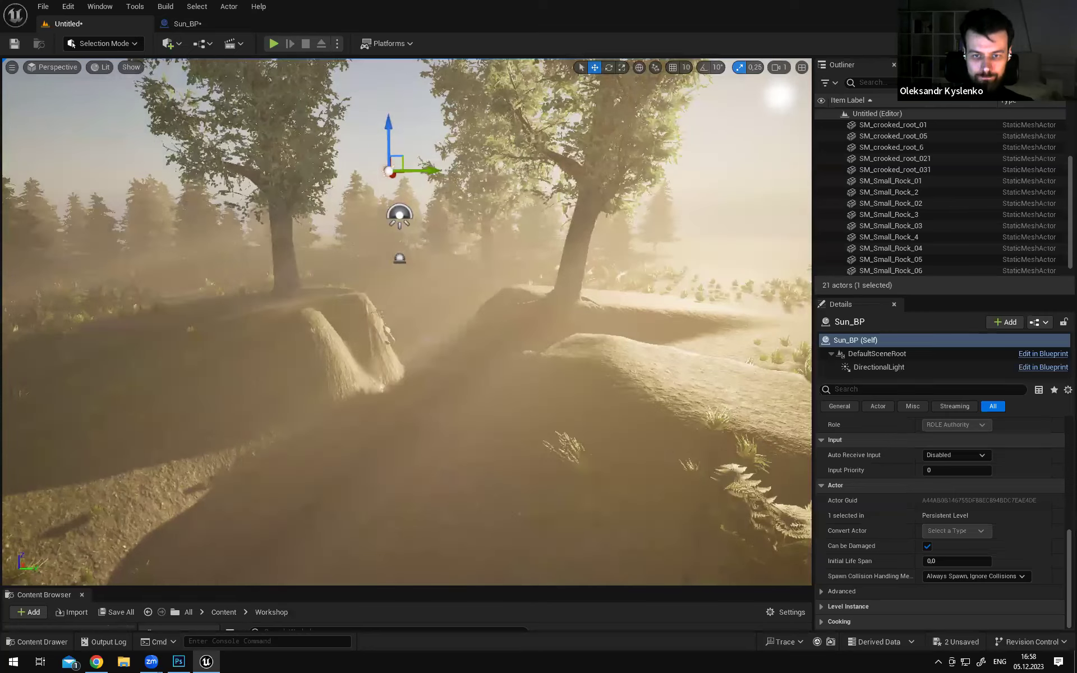
# Turn the DirectionalLight component to a Z rotation of about -125° and check the sun behind the trees in the level
pyautogui.moveTo(406, 323); pyautogui.dragTo(447, 331, button='right')
pyautogui.moveTo(407, 322); pyautogui.dragTo(496, 281, button='right')
pyautogui.click(183, 23)
pyautogui.moveTo(512, 264); pyautogui.dragTo(491, 261)
pyautogui.click(99, 26)
pyautogui.moveTo(351, 131); pyautogui.dragTo(513, 181, button='right')
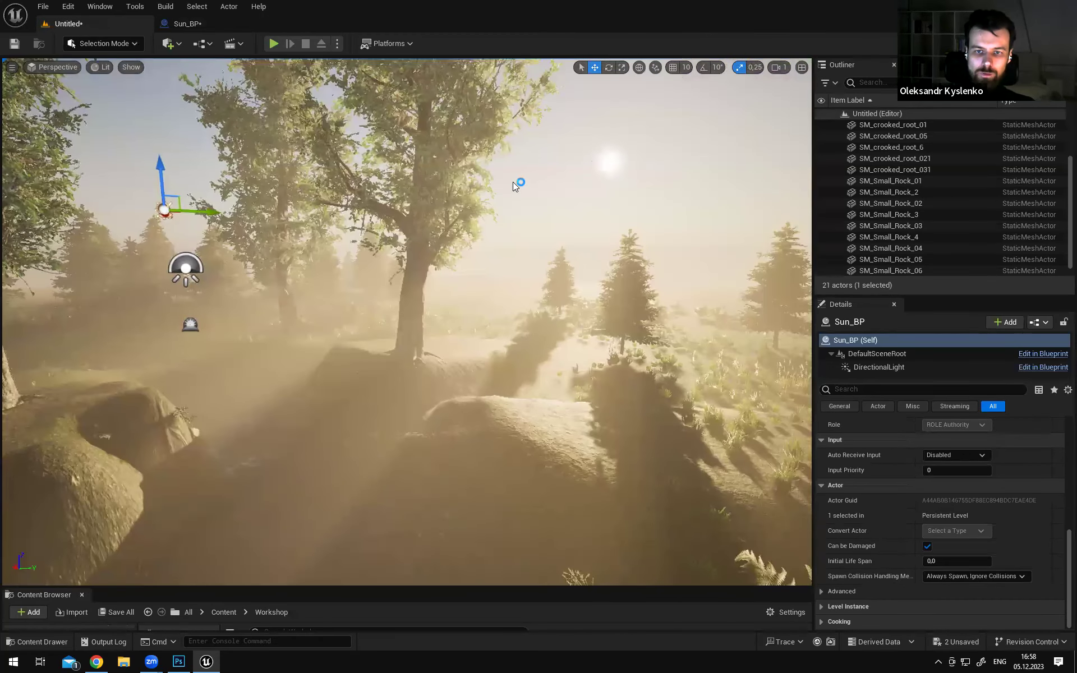
# Open Sun_BP's Event Graph and save the blueprint
pyautogui.click(190, 24)
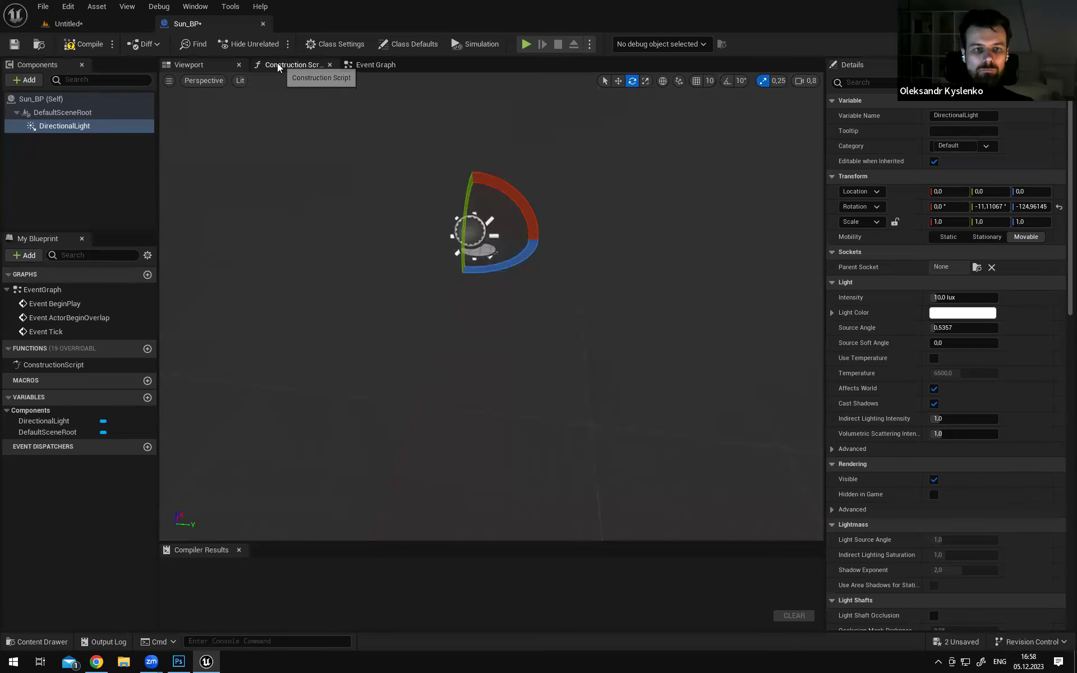
pyautogui.click(375, 65)
pyautogui.moveTo(578, 234); pyautogui.dragTo(512, 231, button='right')
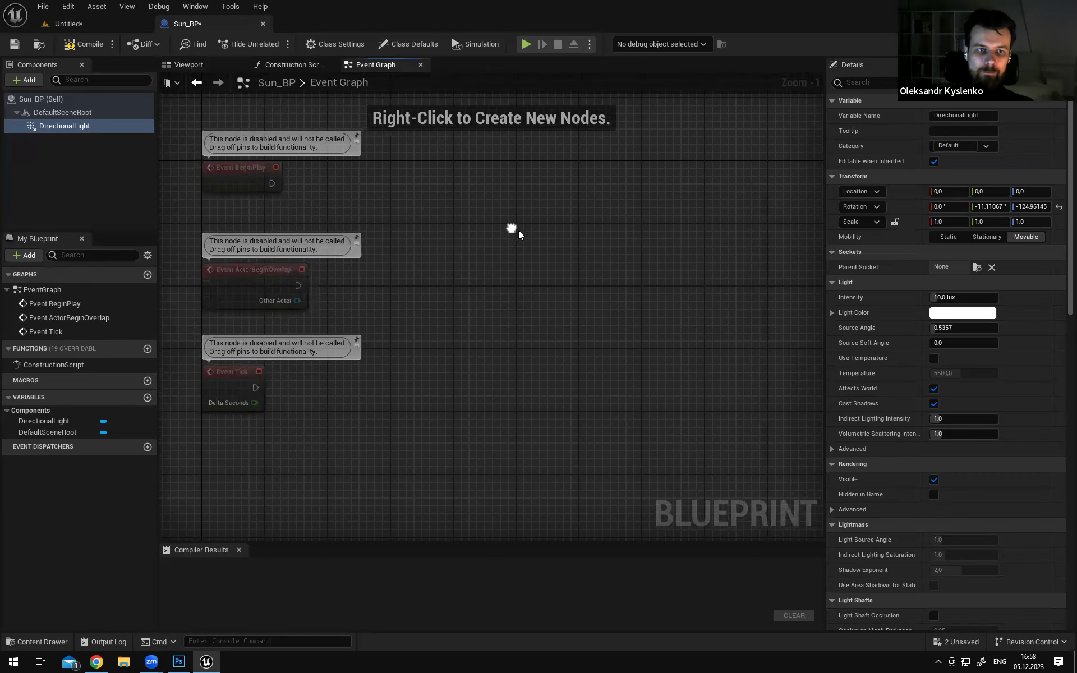
pyautogui.hotkey('ctrl', 's')
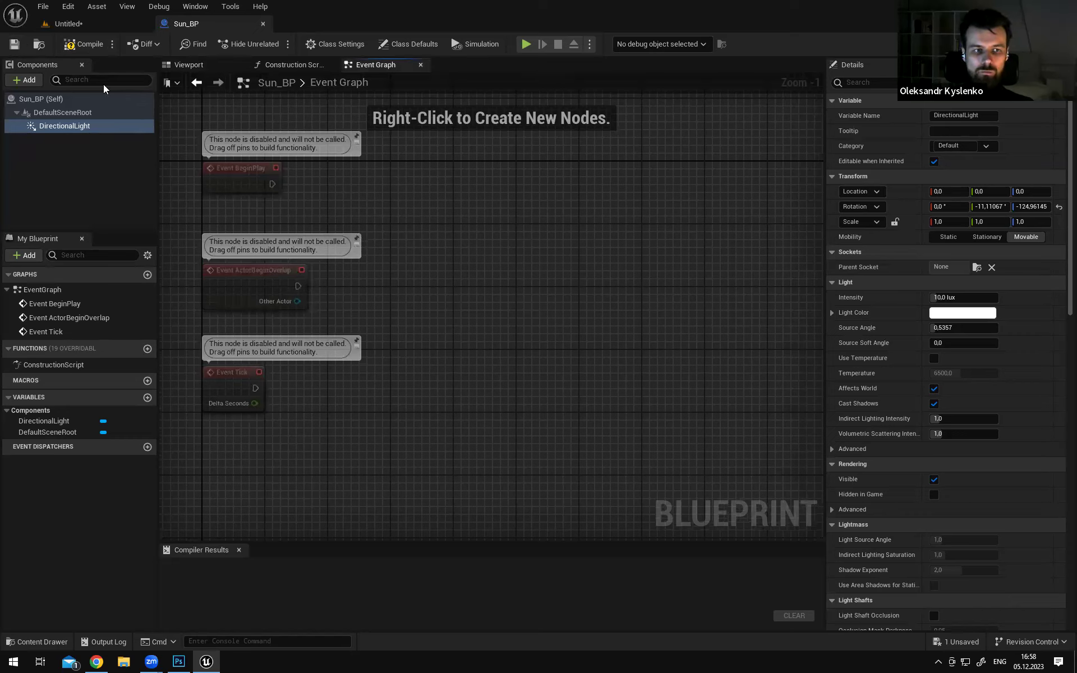
pyautogui.click(87, 18)
pyautogui.click(165, 19)
pyautogui.click(101, 25)
pyautogui.click(167, 21)
# Move the Sun_BP actor in the level down near the ground beside the large tree on the mound
pyautogui.click(99, 25)
pyautogui.moveTo(561, 216); pyautogui.dragTo(410, 211, button='right')
pyautogui.moveTo(557, 216); pyautogui.dragTo(358, 336)
pyautogui.moveTo(358, 336); pyautogui.dragTo(476, 387, button='right')
pyautogui.moveTo(69, 289); pyautogui.dragTo(303, 322)
pyautogui.moveTo(359, 280); pyautogui.dragTo(314, 247, button='right')
pyautogui.moveTo(396, 266)
pyautogui.mouseDown()
pyautogui.moveTo(396, 335)
pyautogui.moveTo(396, 229)
pyautogui.moveTo(398, 259)
pyautogui.mouseUp()
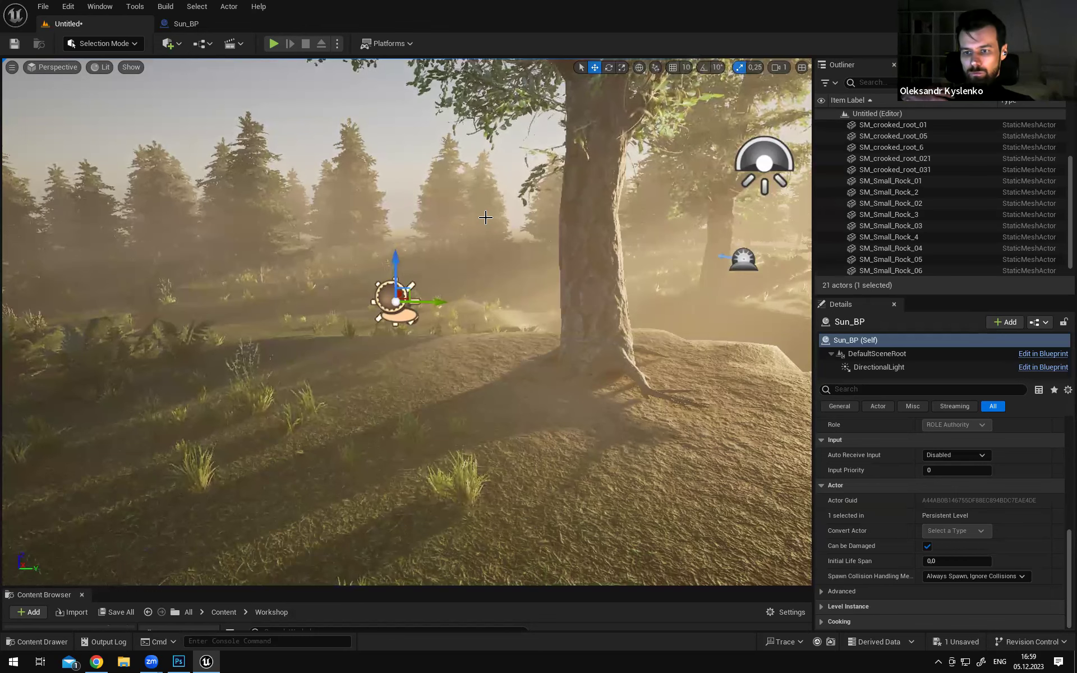
pyautogui.moveTo(264, 279); pyautogui.dragTo(264, 278, button='right')
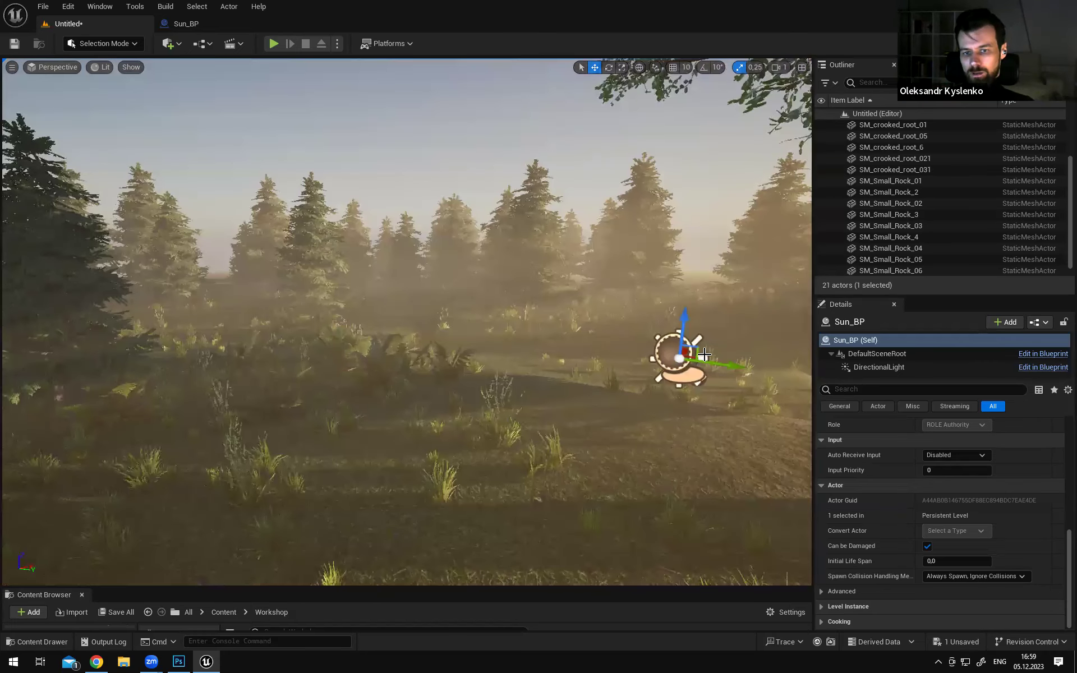
pyautogui.moveTo(509, 312); pyautogui.dragTo(557, 313, button='right')
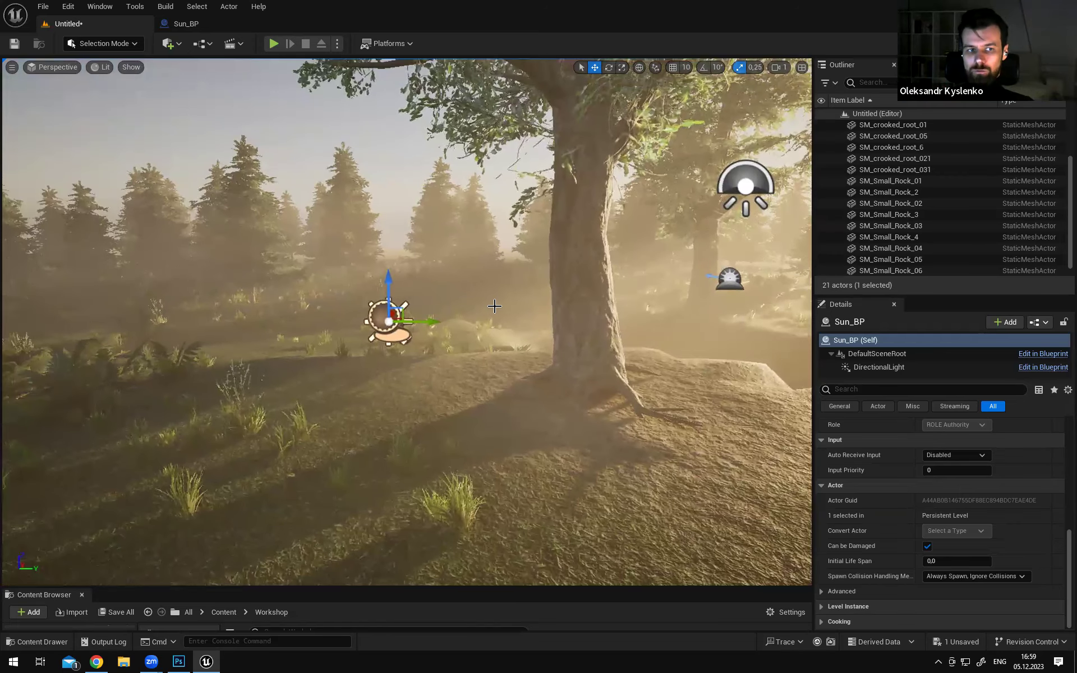
# Add a Box Collision component to Sun_BP, keeping the name Box
pyautogui.click(182, 25)
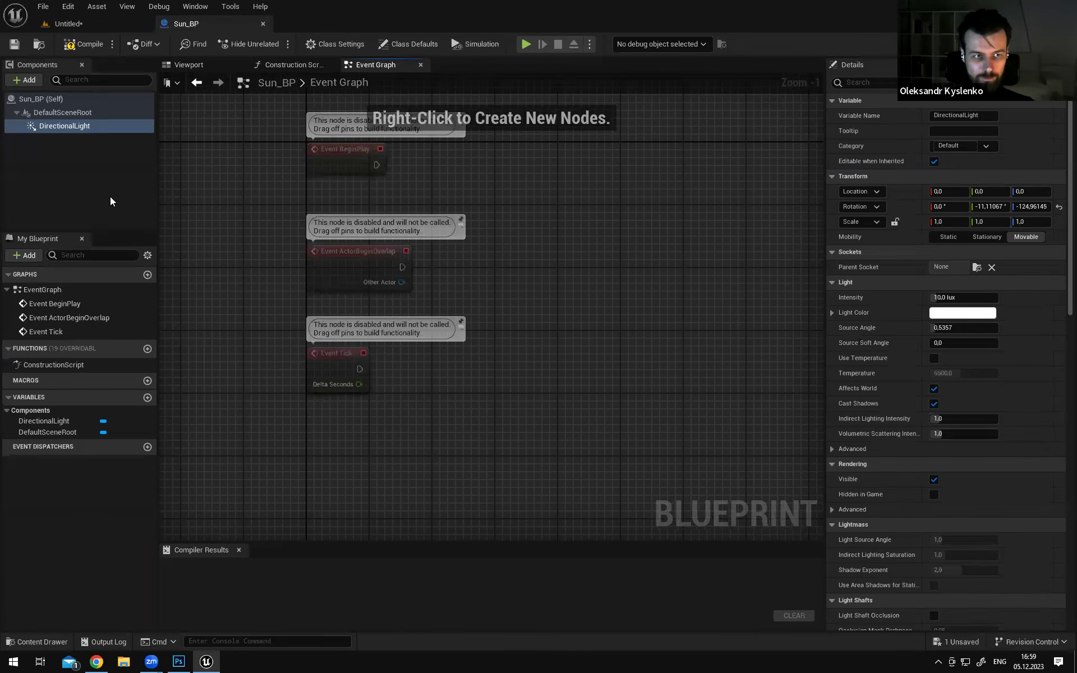
pyautogui.click(26, 81)
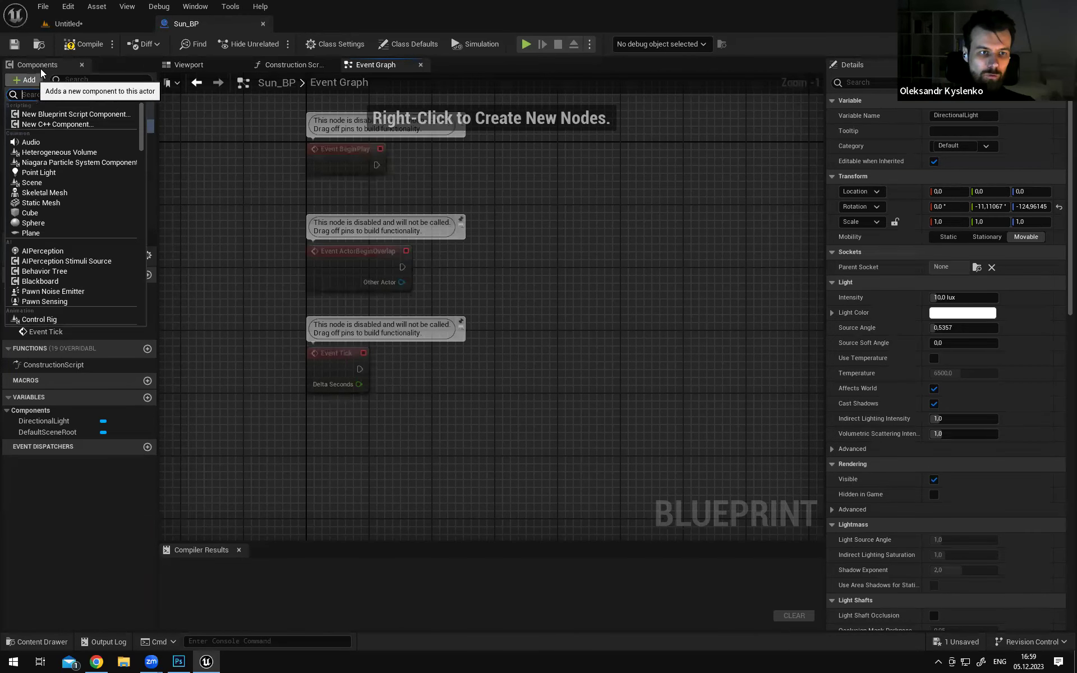
pyautogui.click(30, 76)
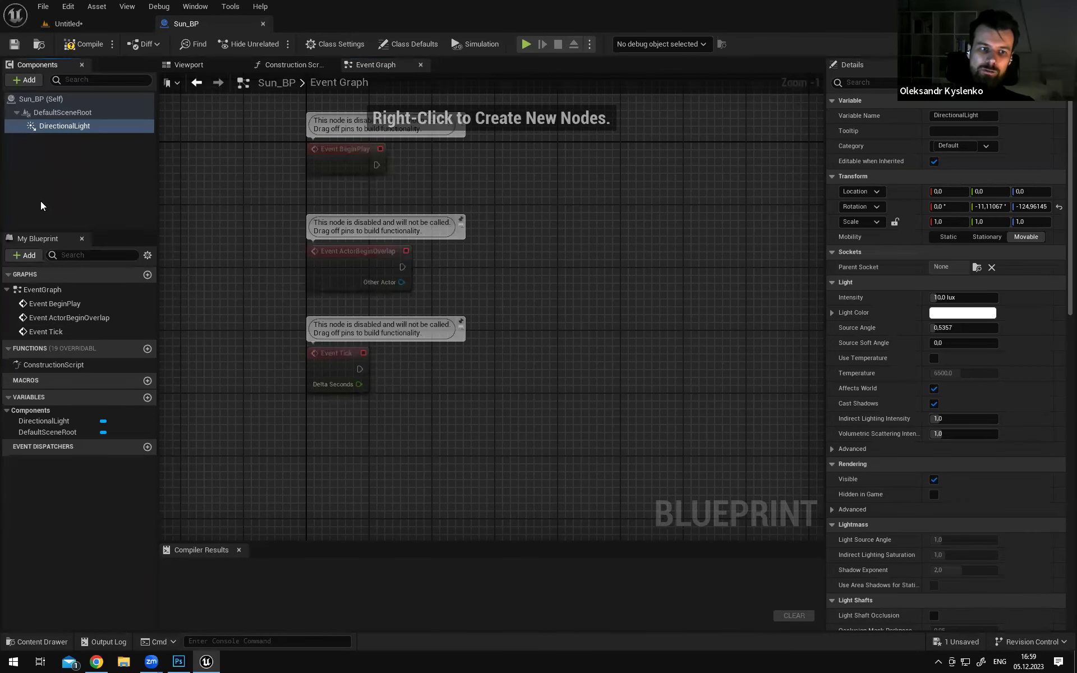
pyautogui.click(40, 79)
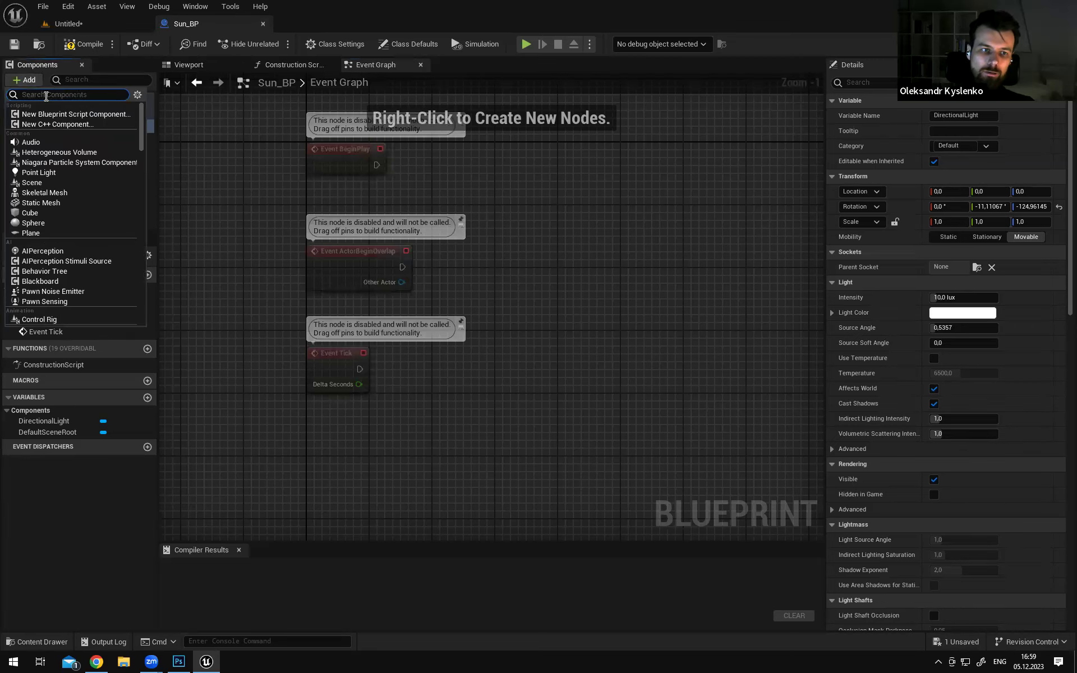
pyautogui.write('box')
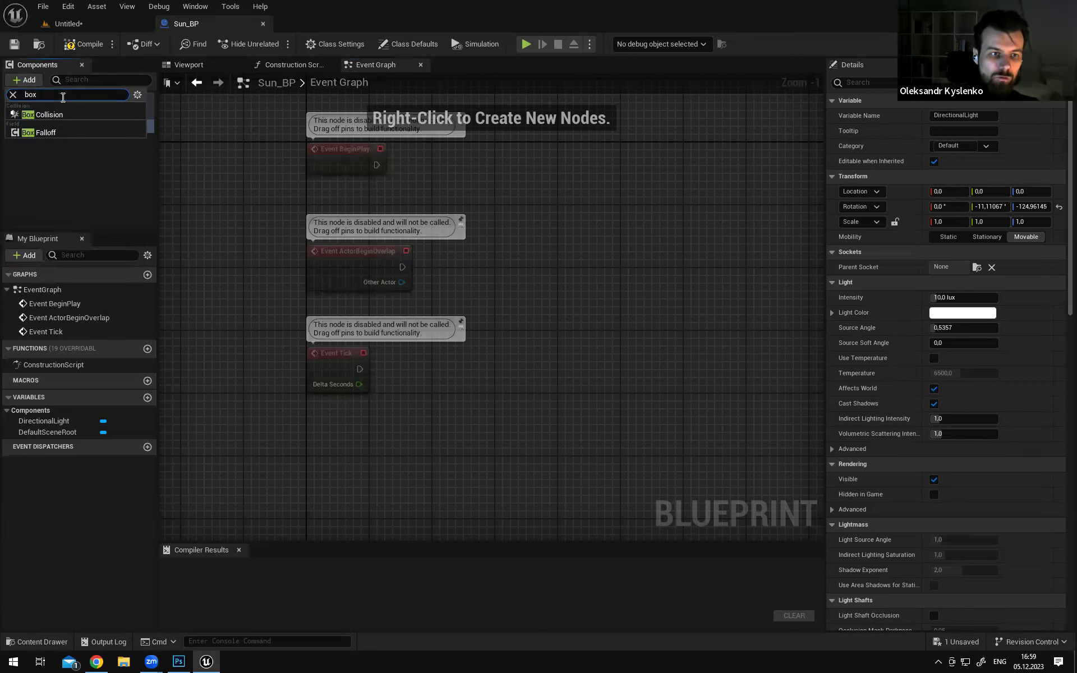
pyautogui.write(' c')
pyautogui.click(45, 113)
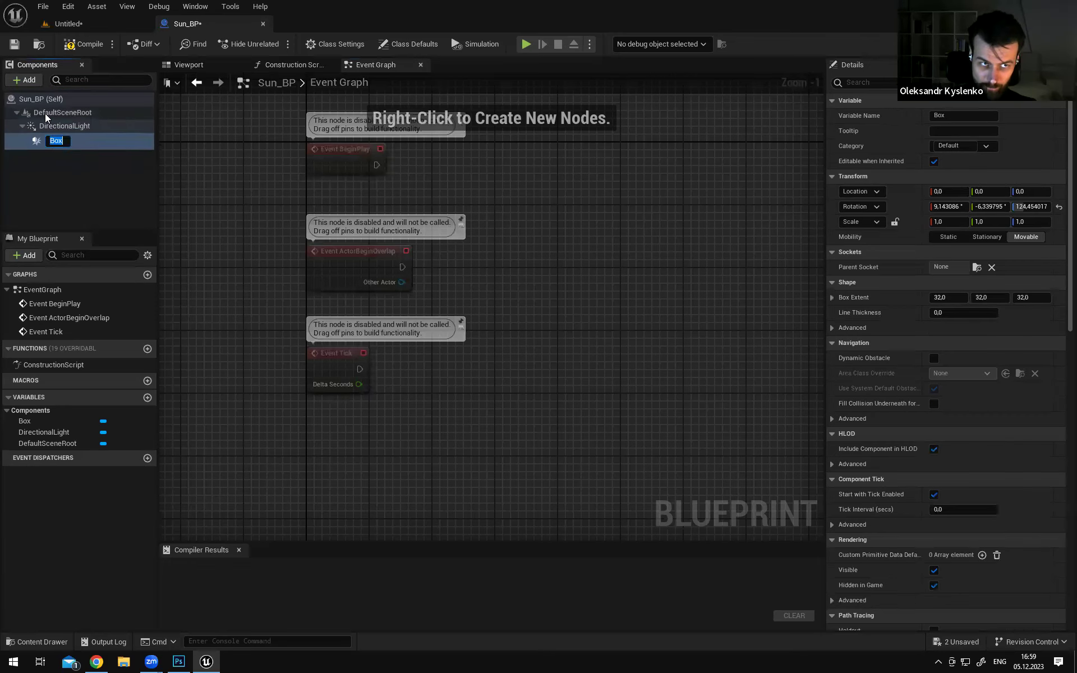
pyautogui.click(56, 148)
# Reparent the Box component from DirectionalLight to DefaultSceneRoot
pyautogui.click(50, 139)
pyautogui.moveTo(51, 139); pyautogui.dragTo(43, 114)
pyautogui.click(65, 136)
pyautogui.click(54, 138)
pyautogui.click(50, 125)
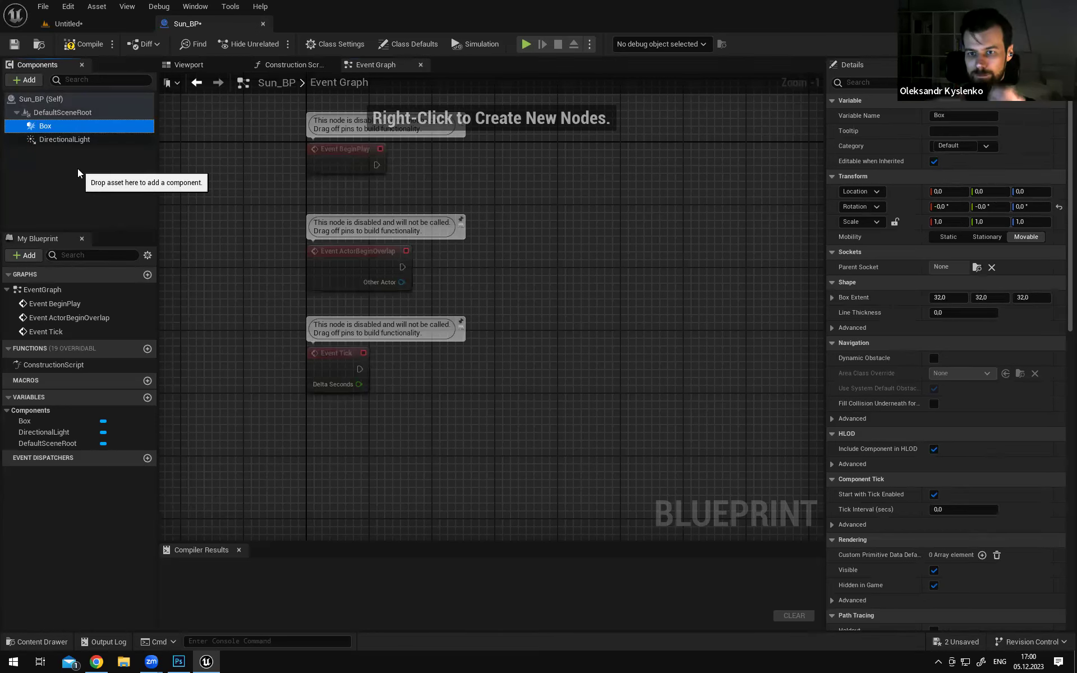
# Select the Box component and find the list of its component events among its properties
pyautogui.click(57, 140)
pyautogui.click(52, 127)
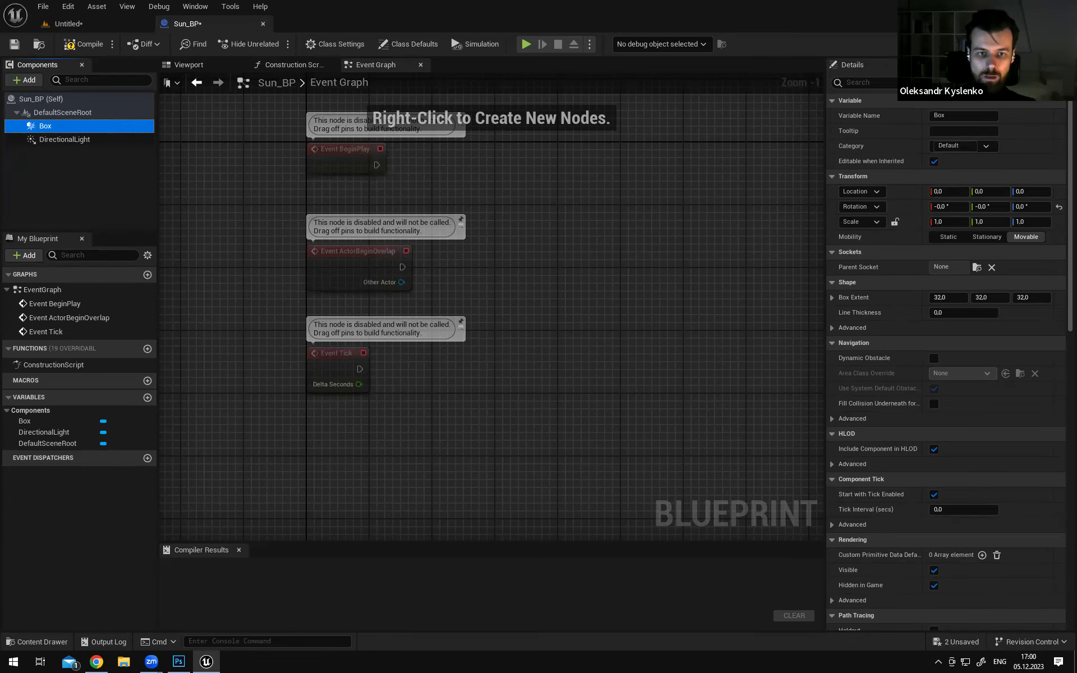
pyautogui.moveTo(764, 143); pyautogui.dragTo(670, 144, button='right')
pyautogui.click(50, 124)
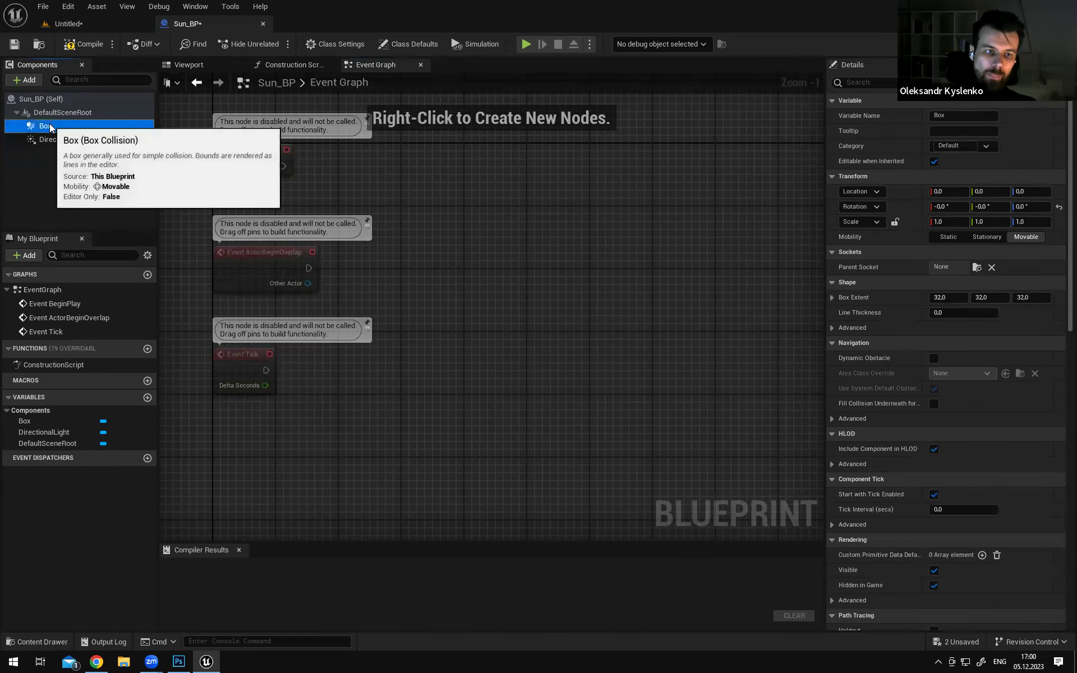
pyautogui.click(48, 126)
pyautogui.press('Return')
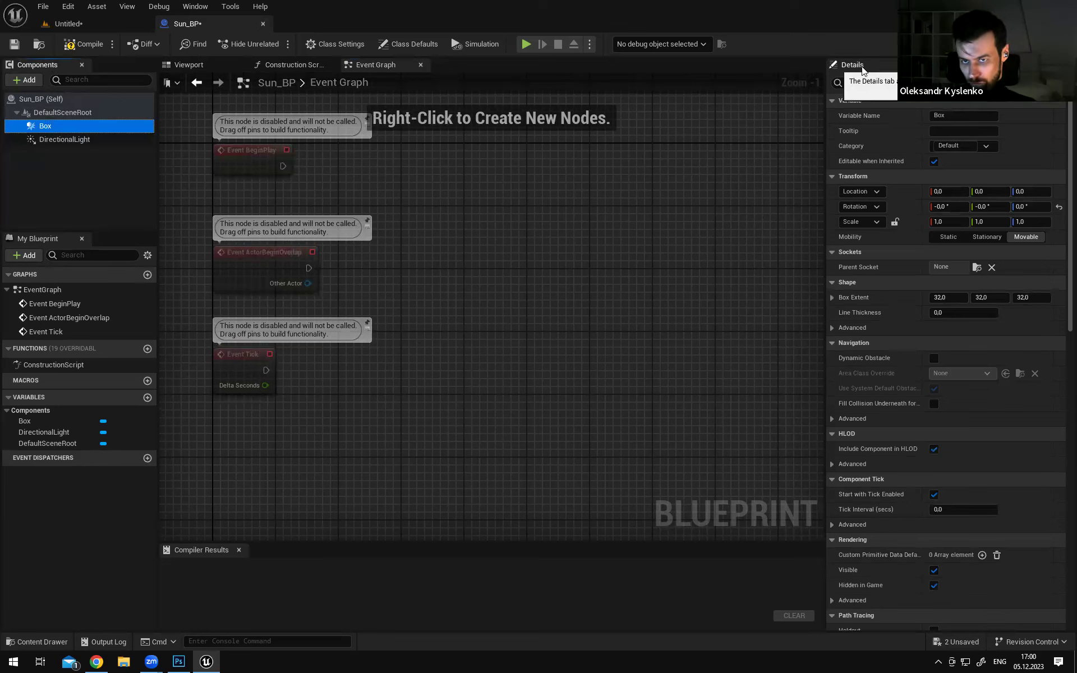
pyautogui.moveTo(1069, 231); pyautogui.dragTo(1070, 505)
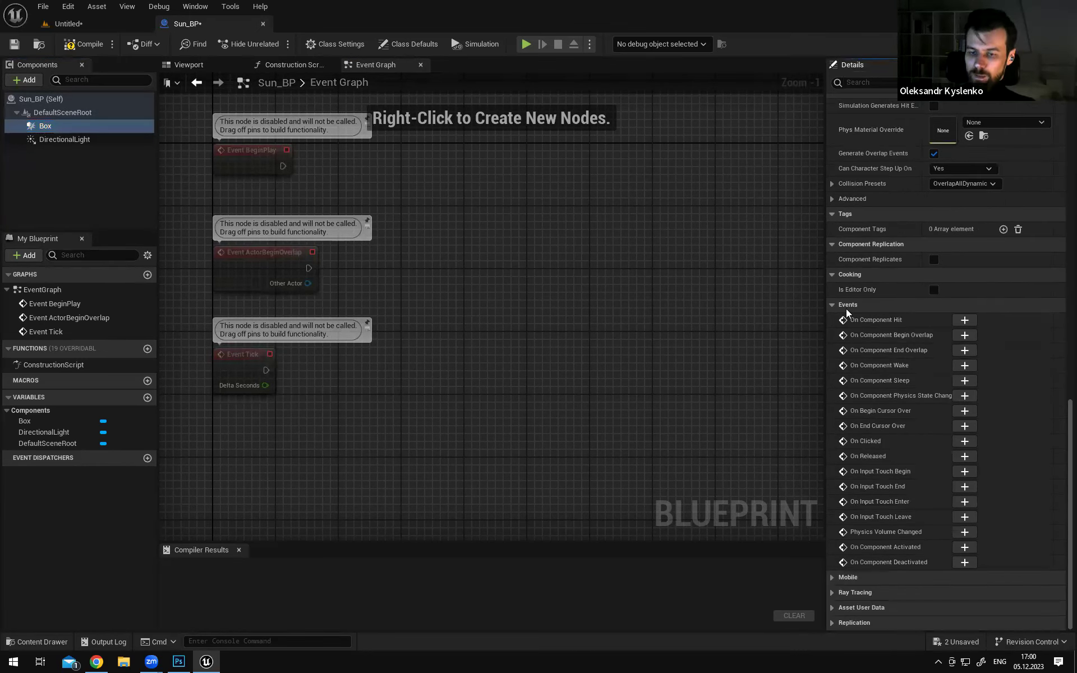
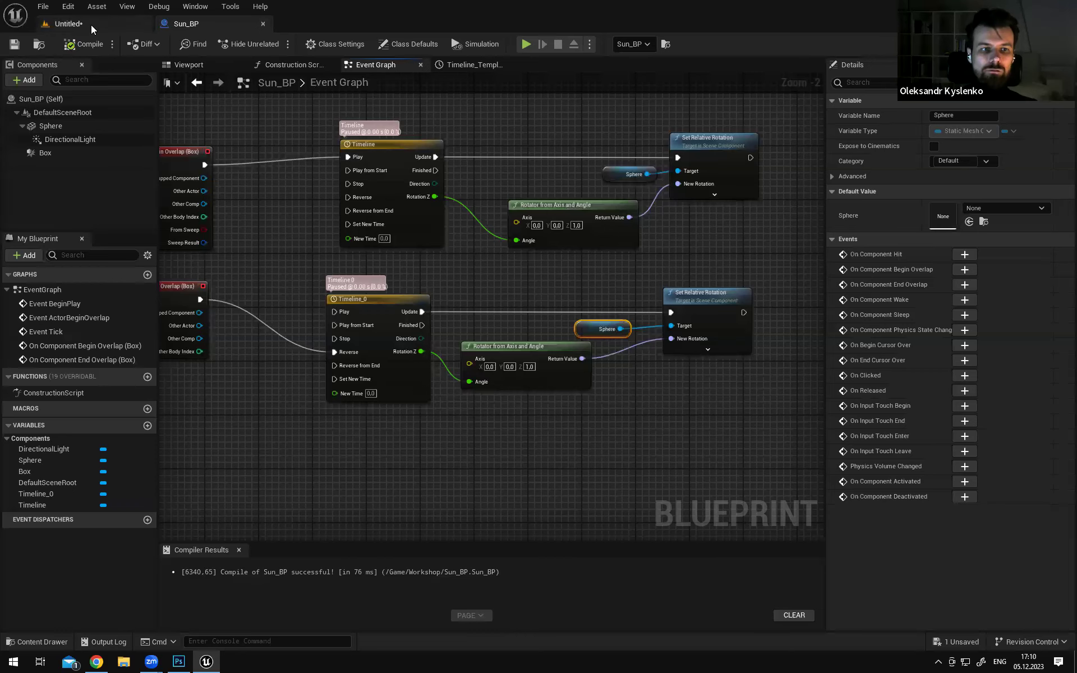
# Play the level and run the character in and out of the Sun_BP box to test the sun's rotation, then stop
pyautogui.click(92, 23)
pyautogui.moveTo(428, 177); pyautogui.dragTo(413, 179, button='right')
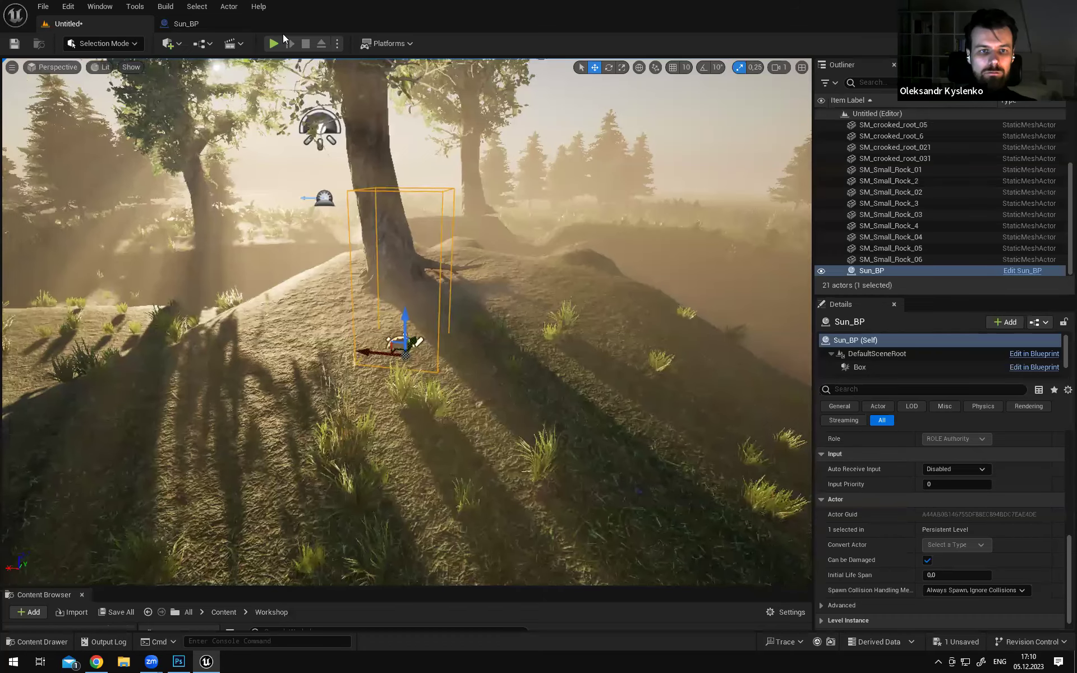
pyautogui.hotkey('alt', 'p')
pyautogui.press('w')
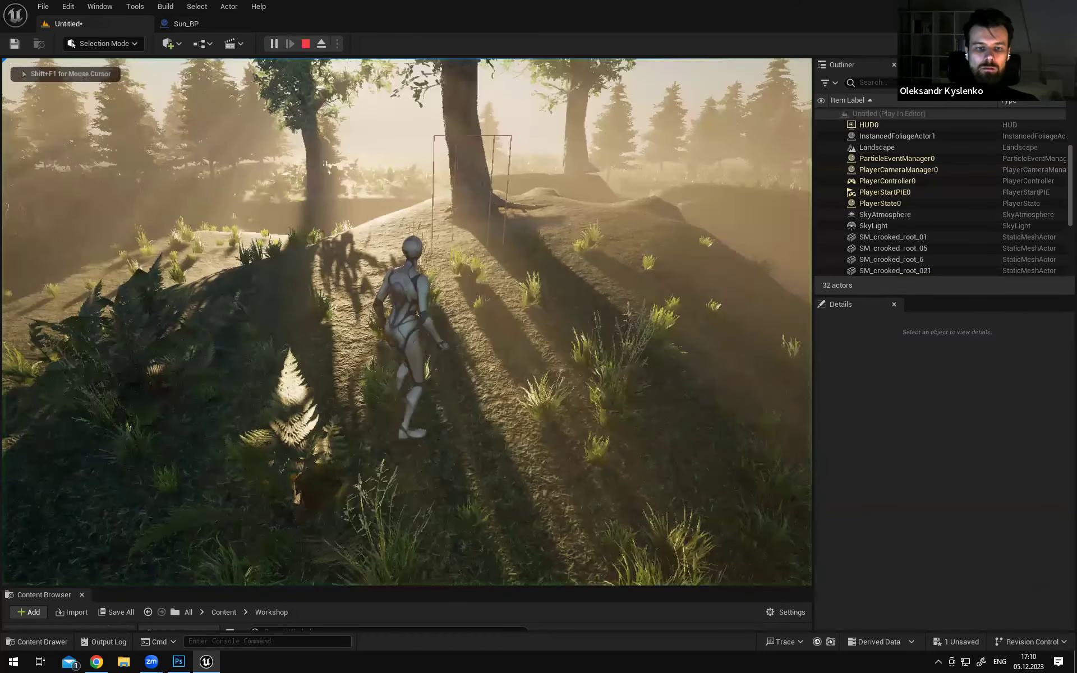
pyautogui.press('w')
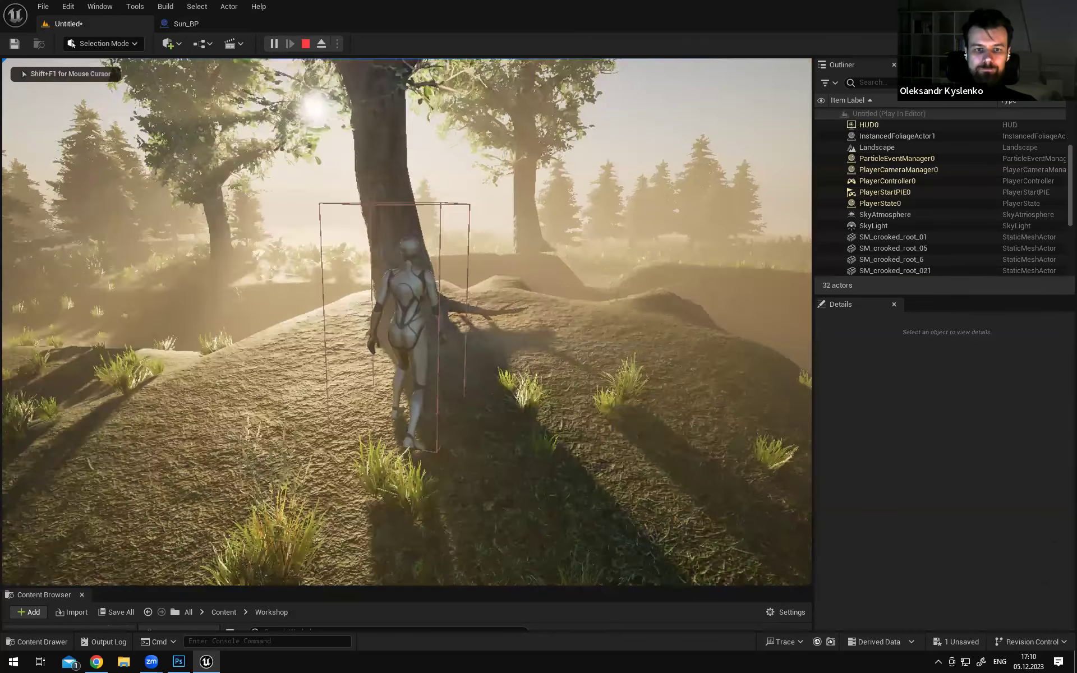
pyautogui.press('w')
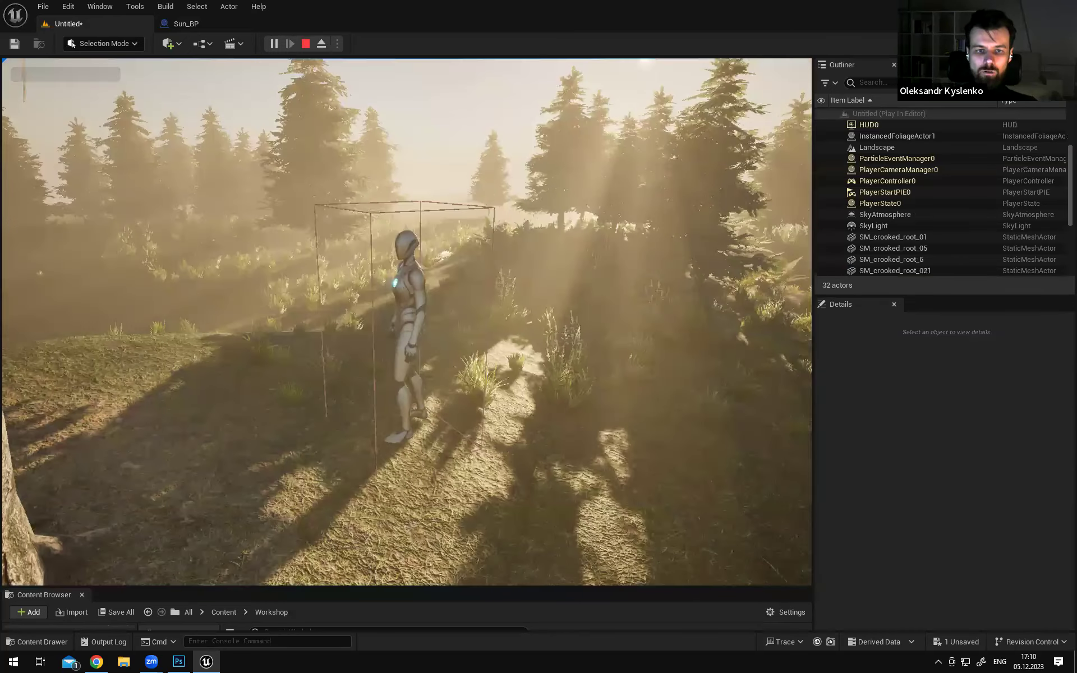
pyautogui.press('d')
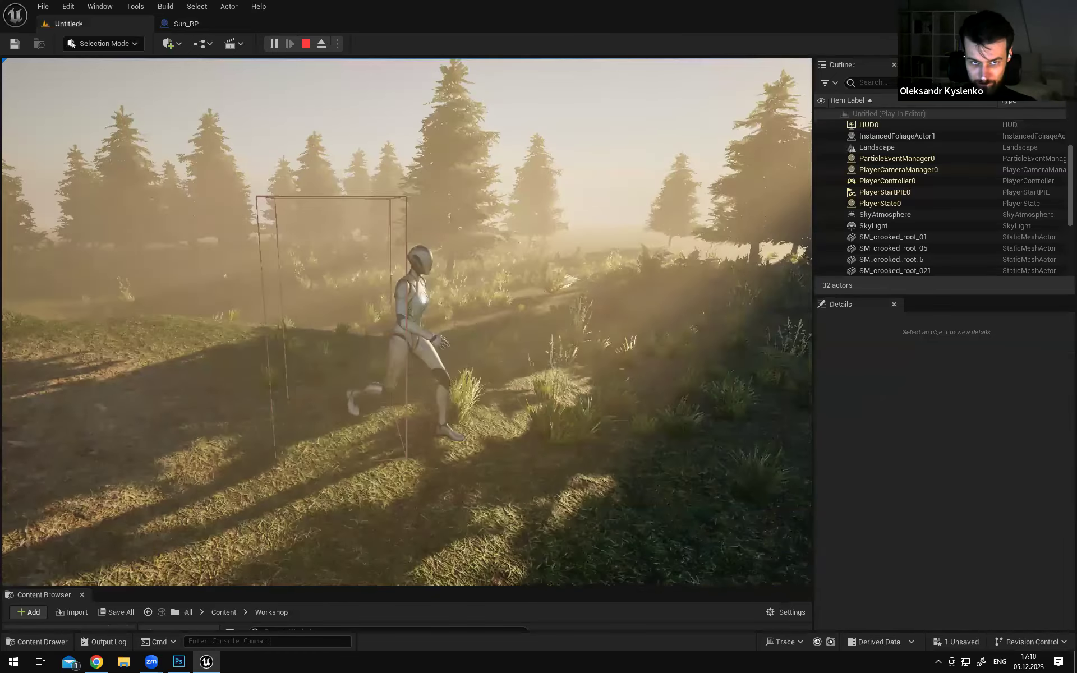
pyautogui.press('w')
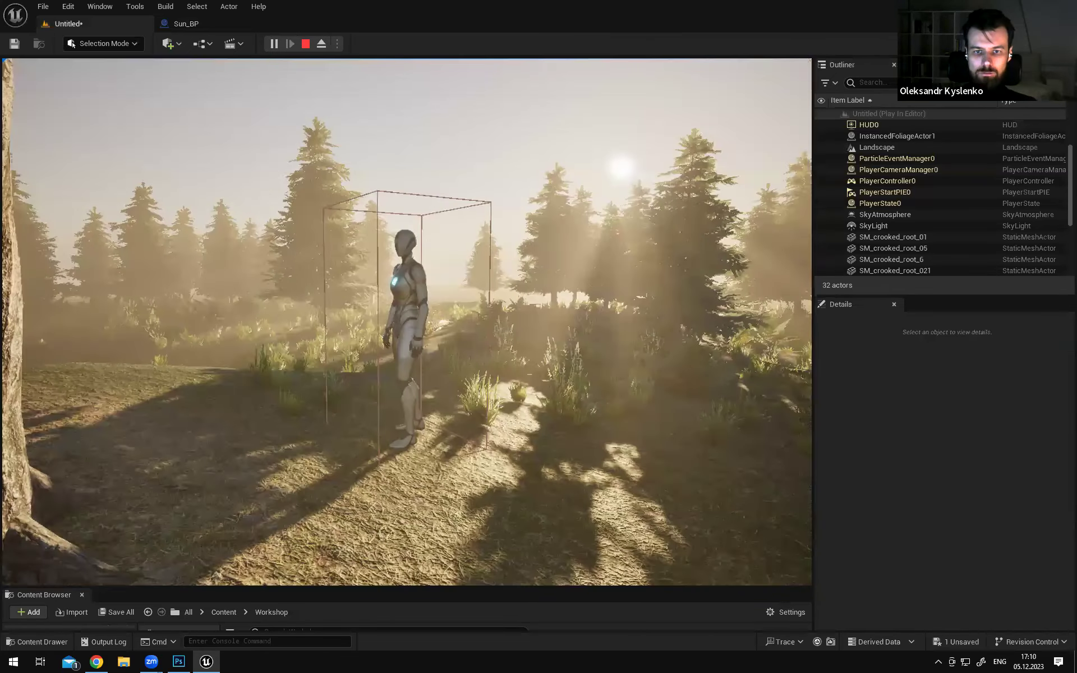
pyautogui.press('d')
pyautogui.press('w')
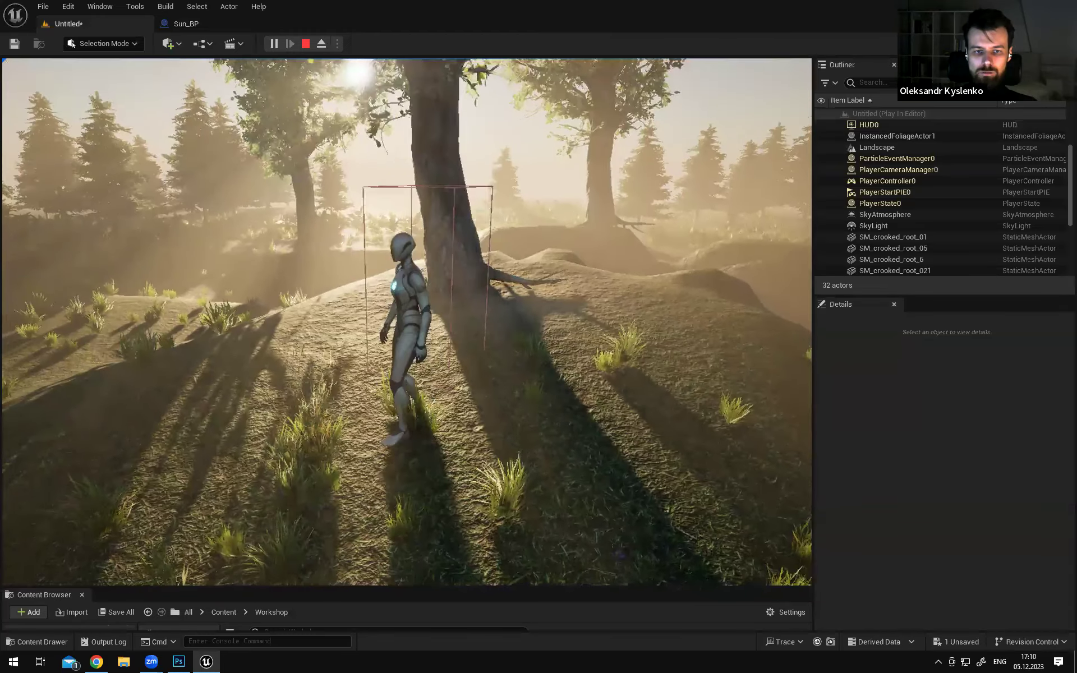
pyautogui.press('w')
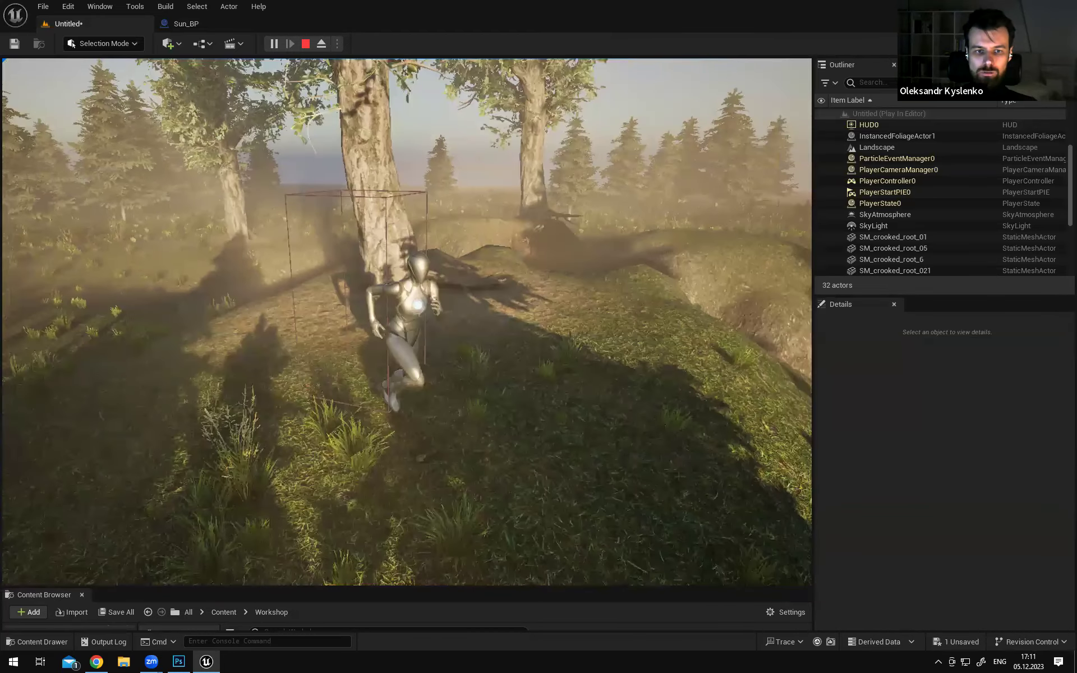
pyautogui.press('Escape')
# Reconnect the Box's begin overlap event to Timeline's Play from Start and its end overlap event to Timeline_0's Reverse from End
pyautogui.click(191, 23)
pyautogui.moveTo(499, 298); pyautogui.dragTo(609, 262, button='right')
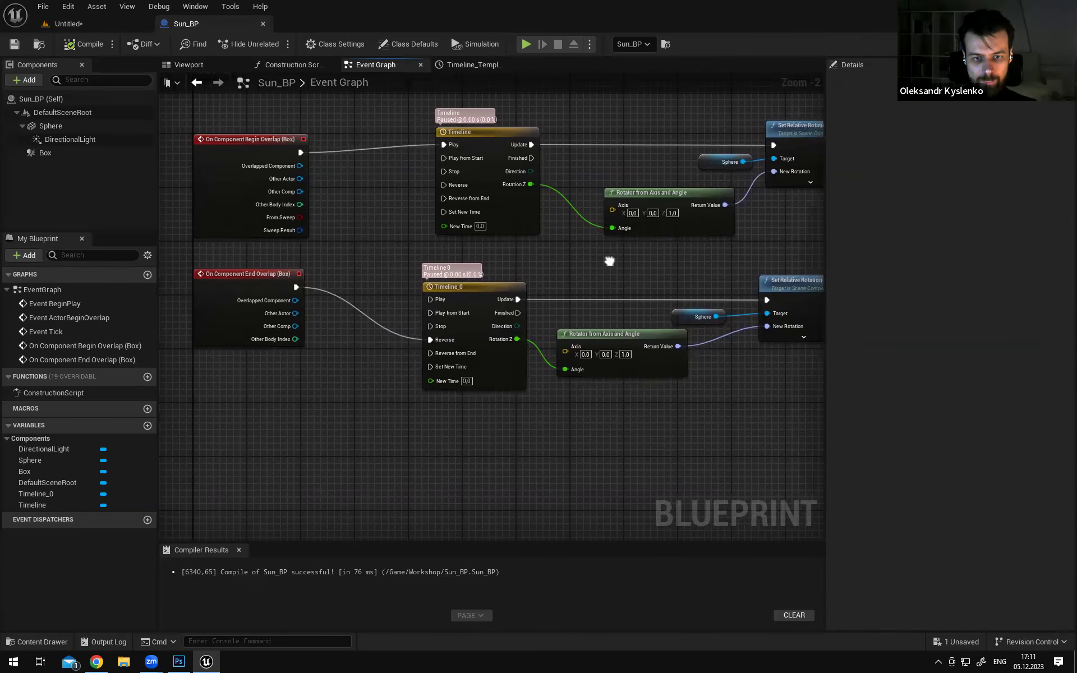
pyautogui.moveTo(609, 261); pyautogui.dragTo(507, 302, button='right')
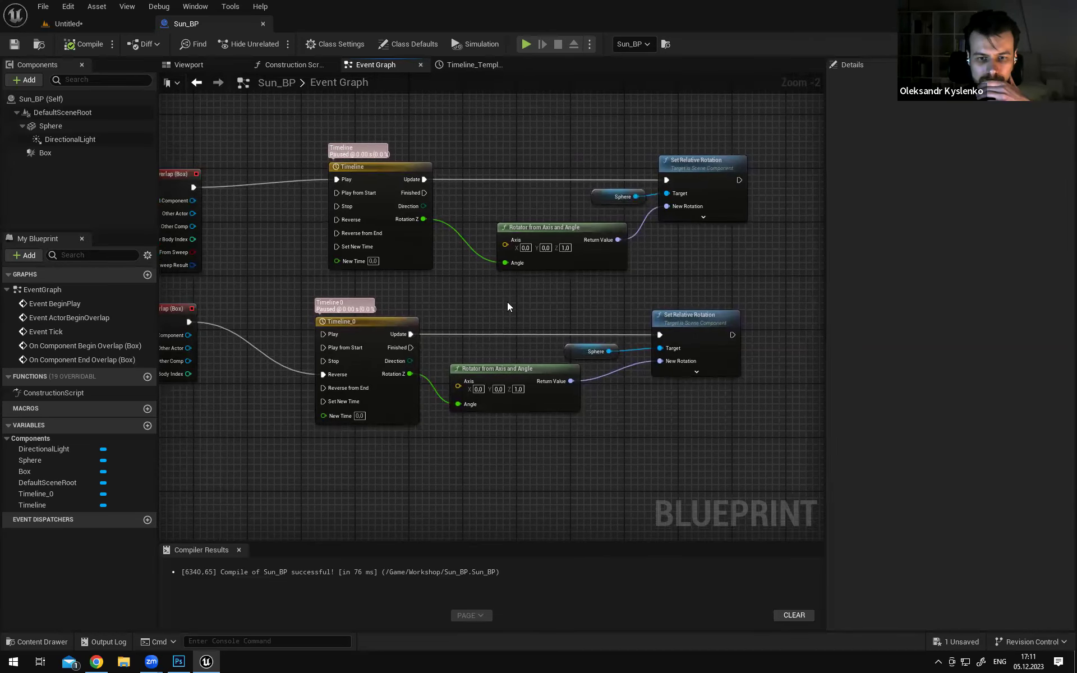
pyautogui.moveTo(507, 301); pyautogui.dragTo(561, 308, button='right')
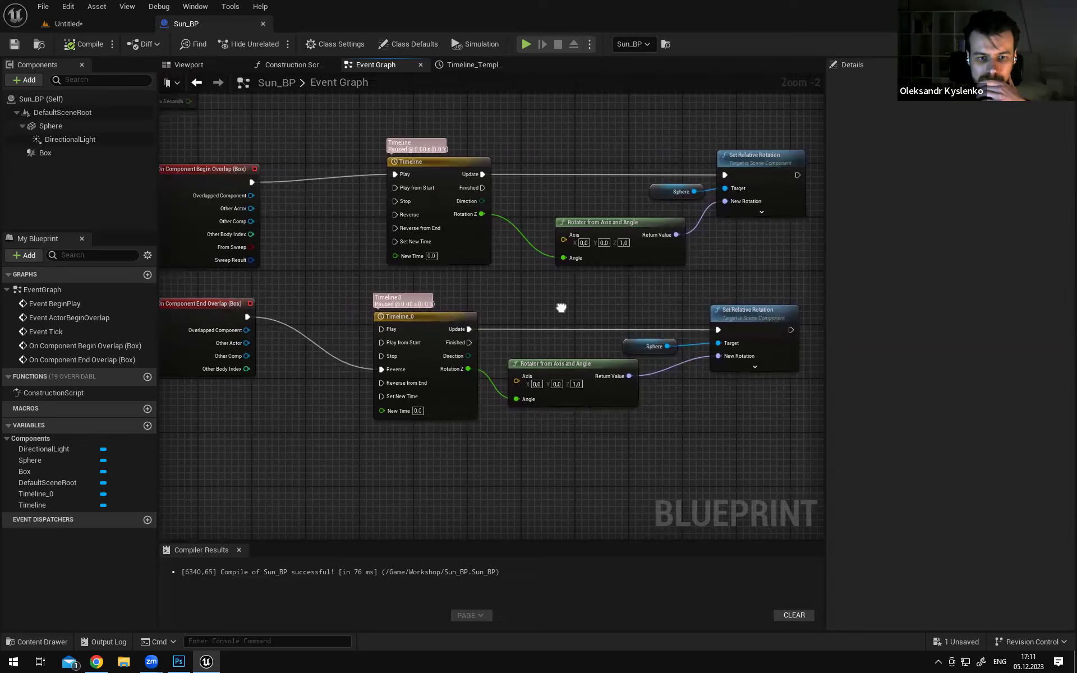
pyautogui.keyDown('ctrl'); pyautogui.moveTo(394, 174); pyautogui.dragTo(394, 188); pyautogui.keyUp('ctrl')
pyautogui.keyDown('ctrl'); pyautogui.moveTo(378, 372); pyautogui.dragTo(384, 382); pyautogui.keyUp('ctrl')
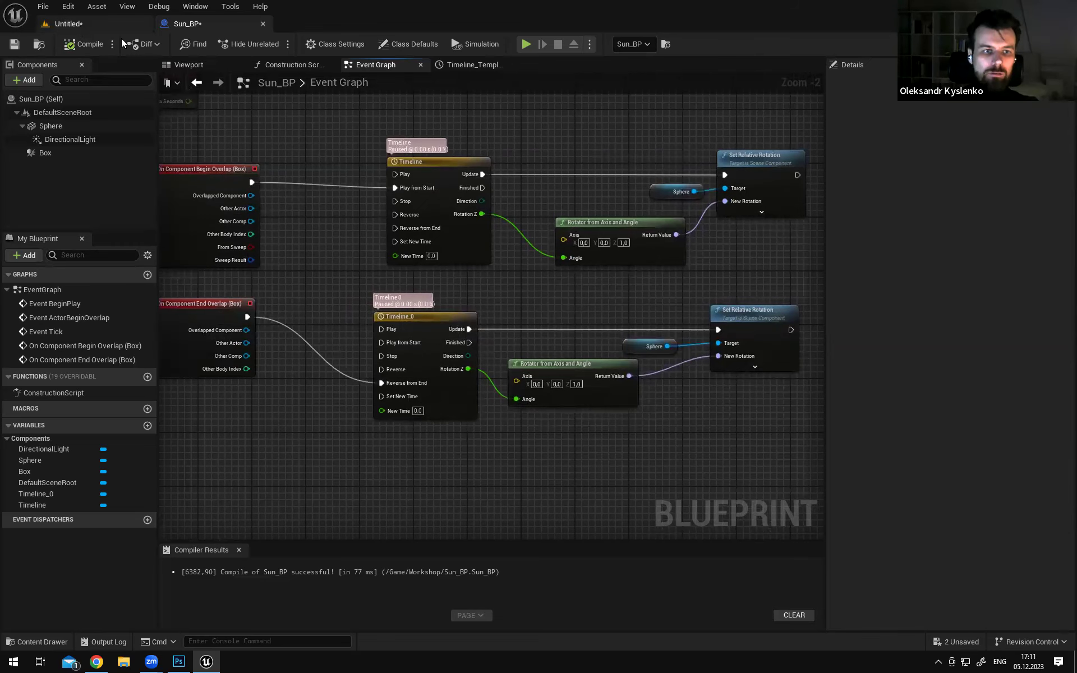
# Play the level and walk the character in and out of the Sun_BP box to check the reconnected timelines
pyautogui.click(526, 44)
pyautogui.click(406, 321)
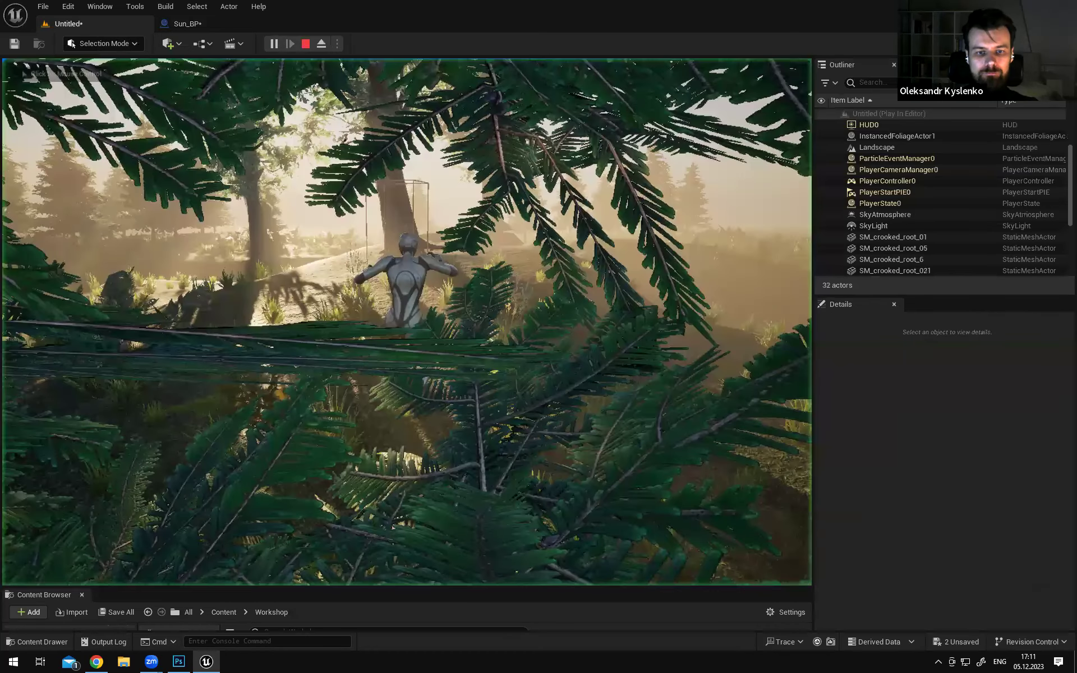
pyautogui.press('w')
pyautogui.press('w')
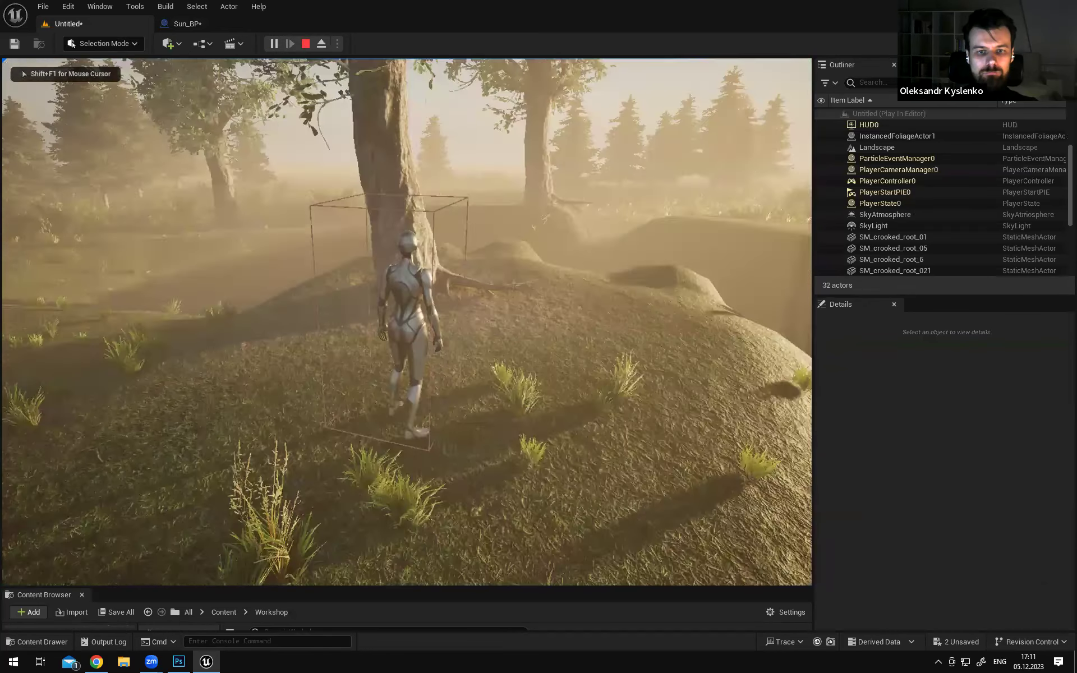
pyautogui.press('s')
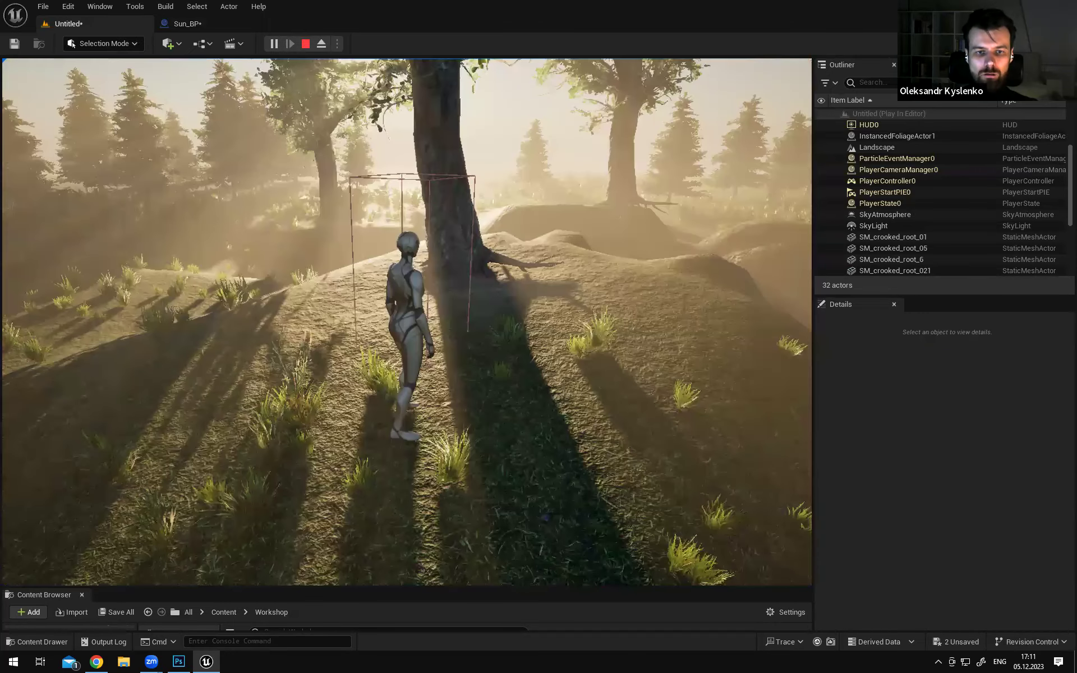
pyautogui.hotkey('shift', 'F1')
# Review the begin and end overlap timeline chains in Sun_BP's Event Graph and save the blueprint
pyautogui.click(185, 23)
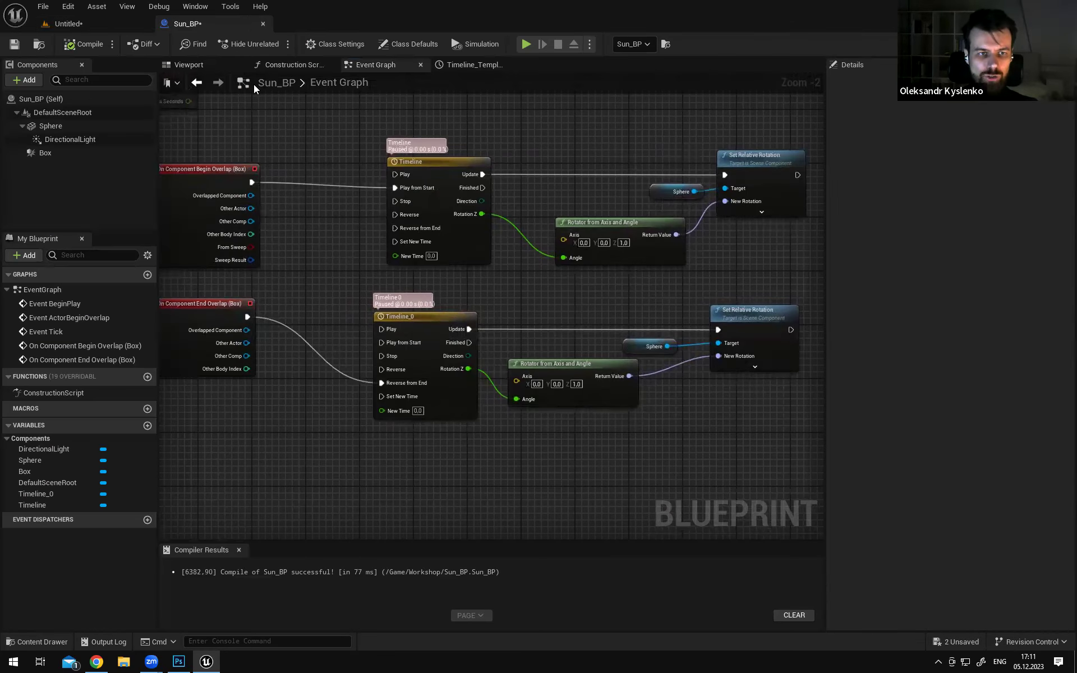
pyautogui.moveTo(331, 230); pyautogui.dragTo(388, 255, button='right')
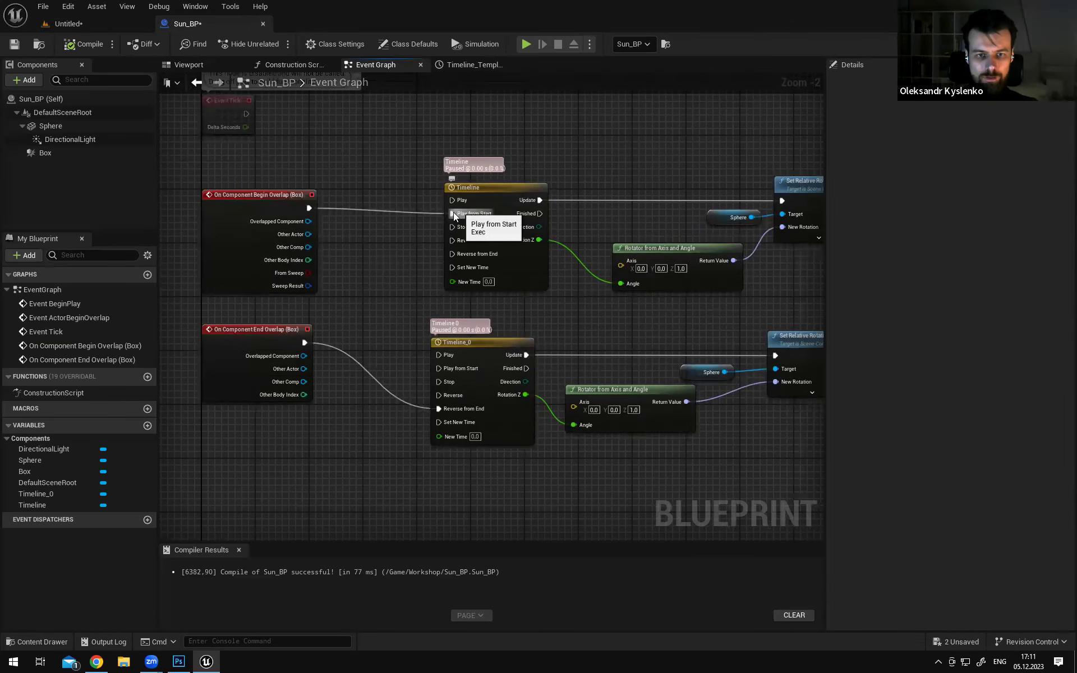
pyautogui.click(498, 185)
pyautogui.moveTo(379, 190); pyautogui.dragTo(361, 176, button='right')
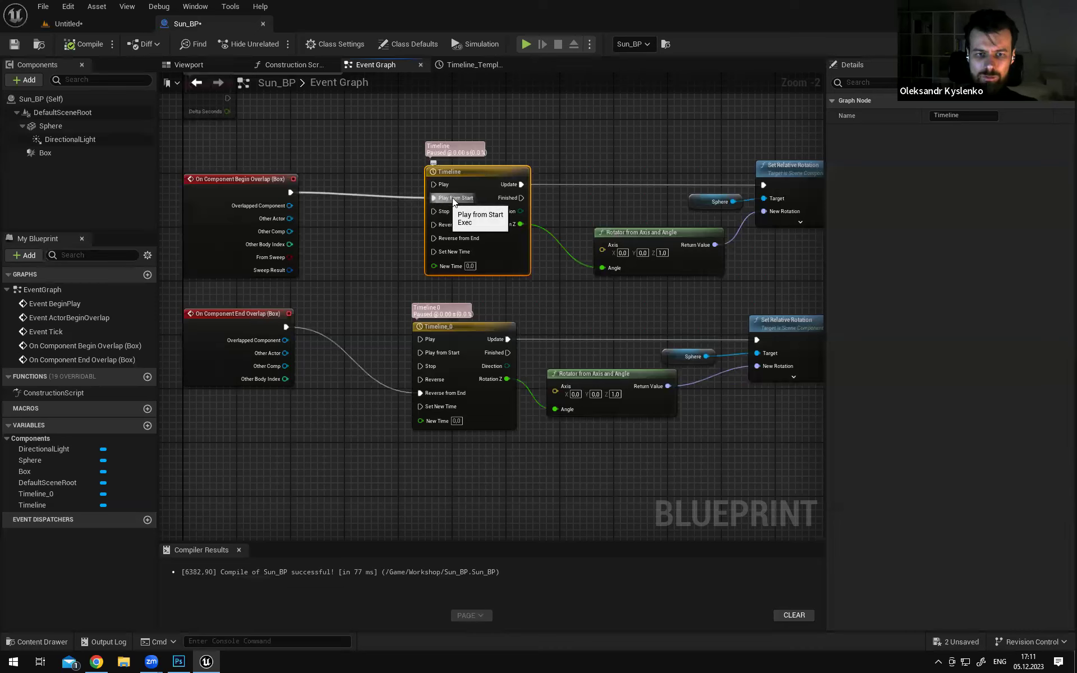
pyautogui.click(387, 271)
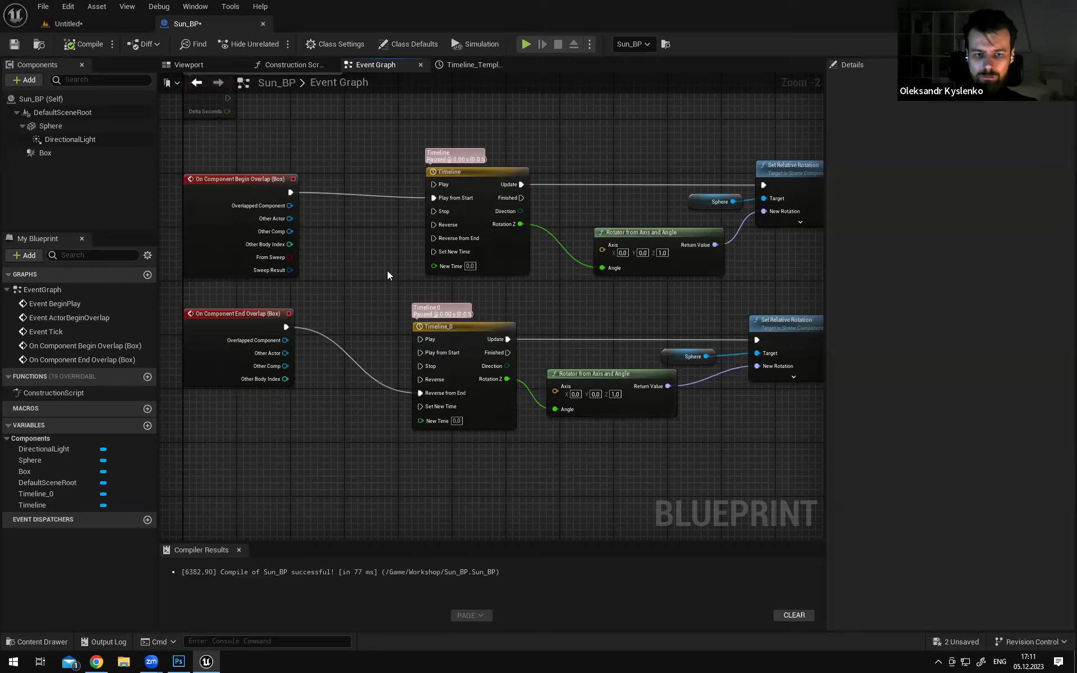
pyautogui.moveTo(333, 297); pyautogui.dragTo(283, 258, button='right')
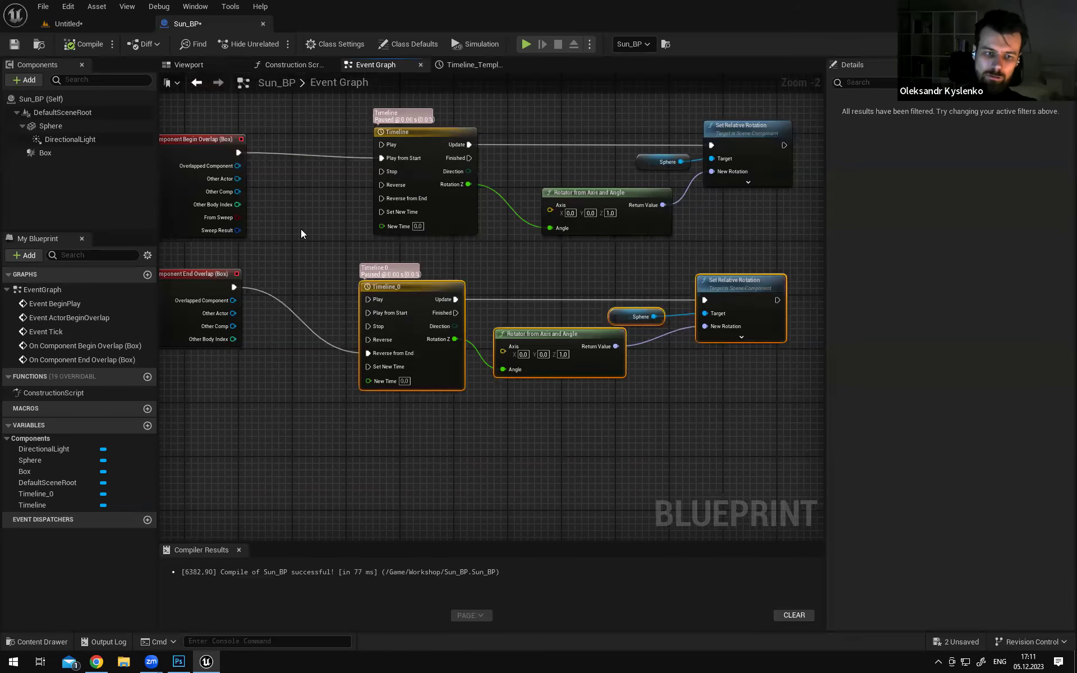
pyautogui.click(14, 45)
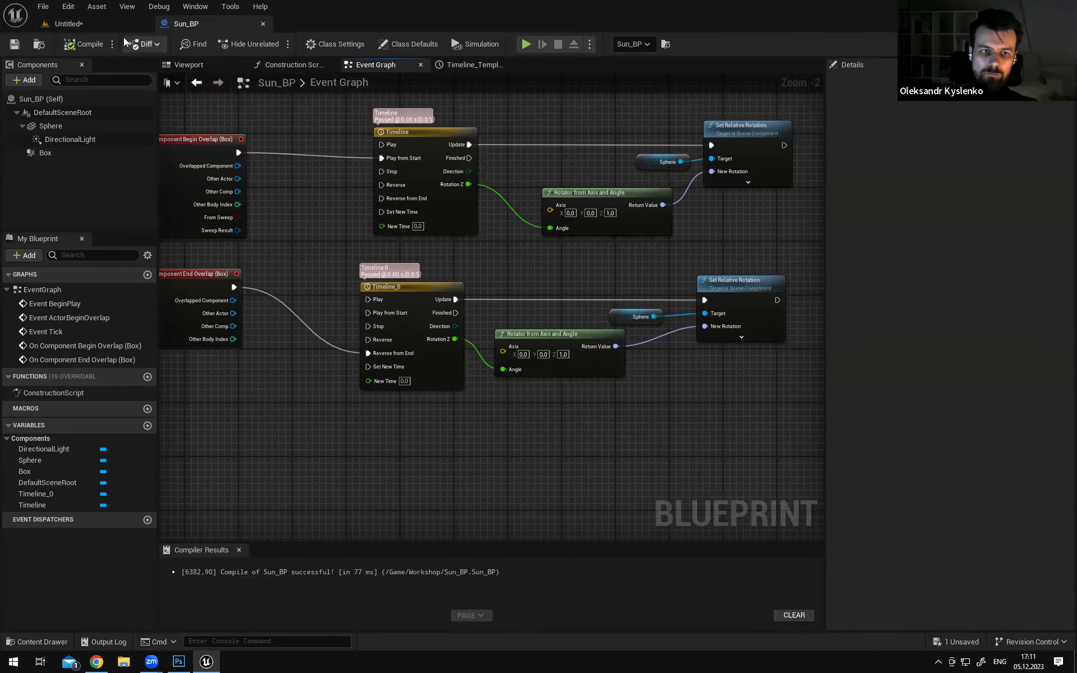
# Play the level in full screen, running the character through the forest and the Sun_BP box to test the sun's rotation, and leave full screen
pyautogui.click(82, 25)
pyautogui.click(284, 42)
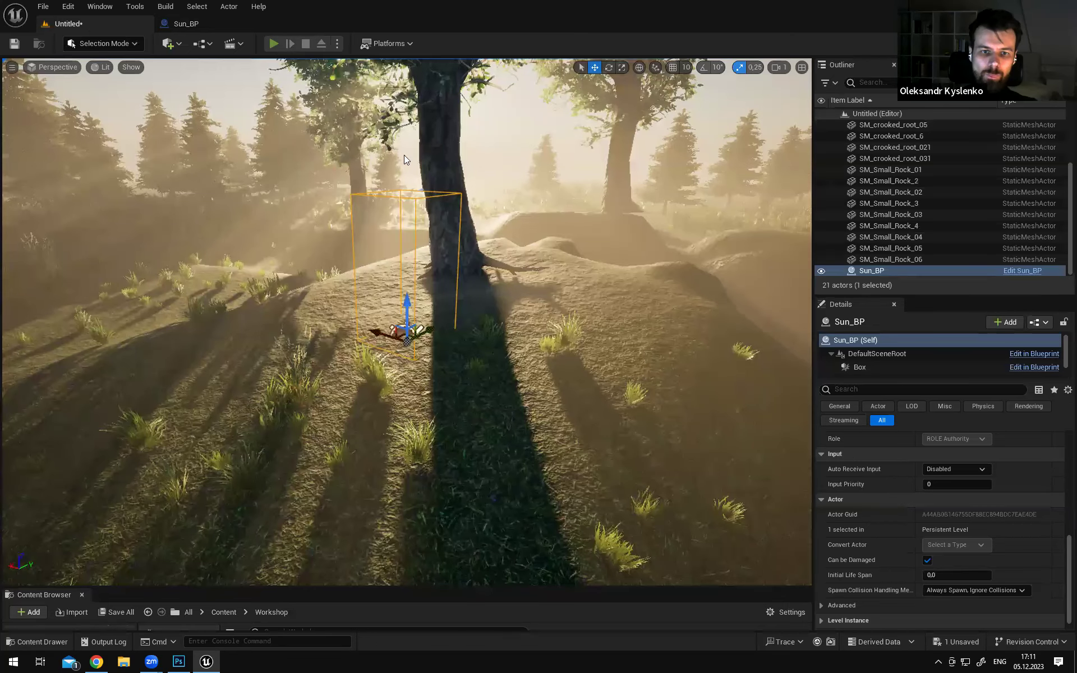
pyautogui.click(364, 277)
pyautogui.press('a')
pyautogui.press('w')
pyautogui.press('F11')
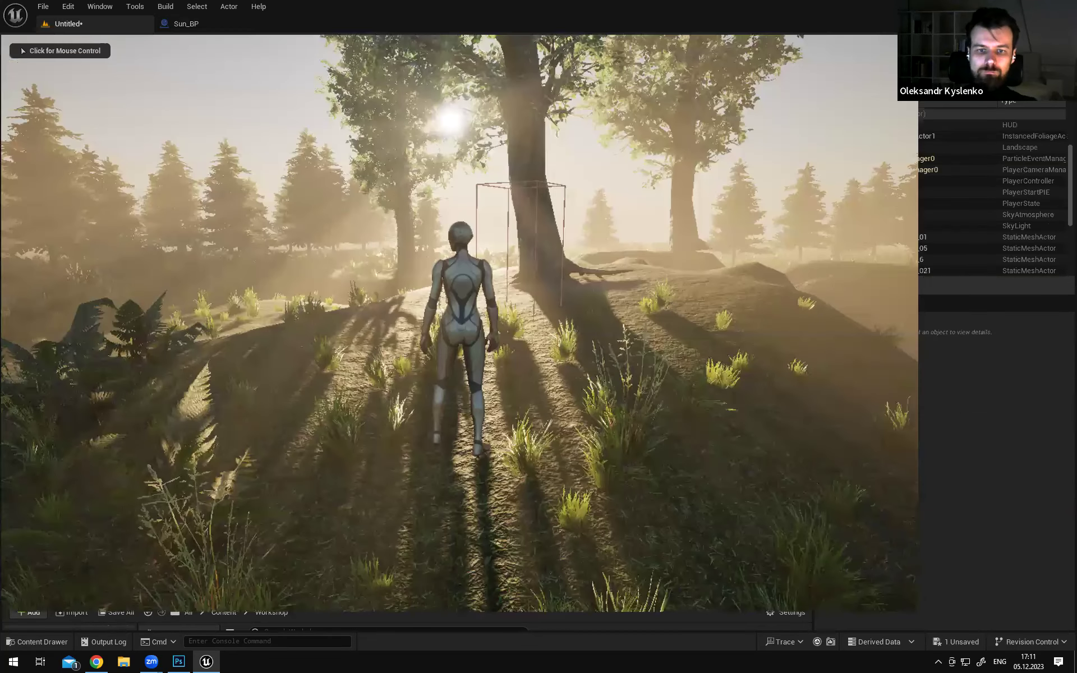
pyautogui.press('d')
pyautogui.press('w')
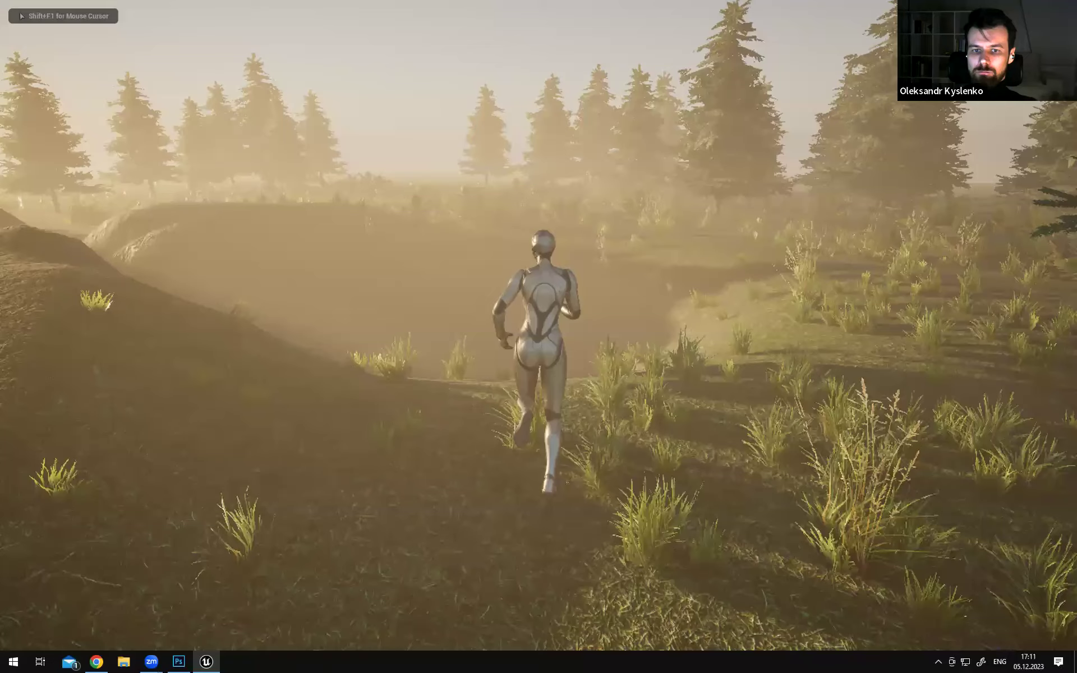
pyautogui.press('w')
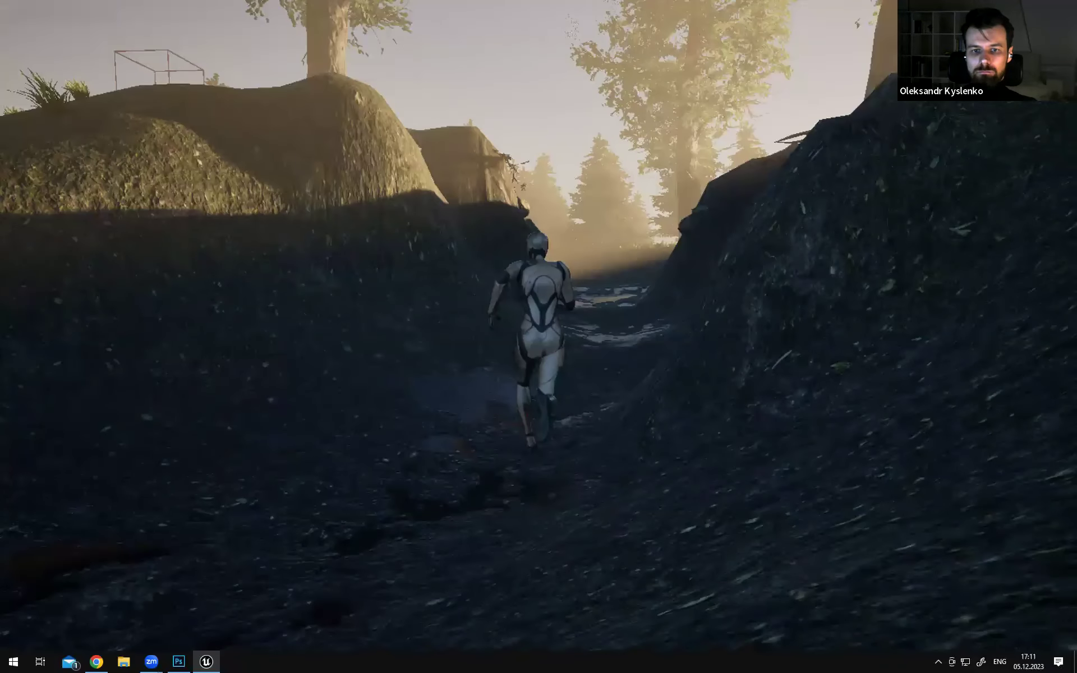
pyautogui.press('w')
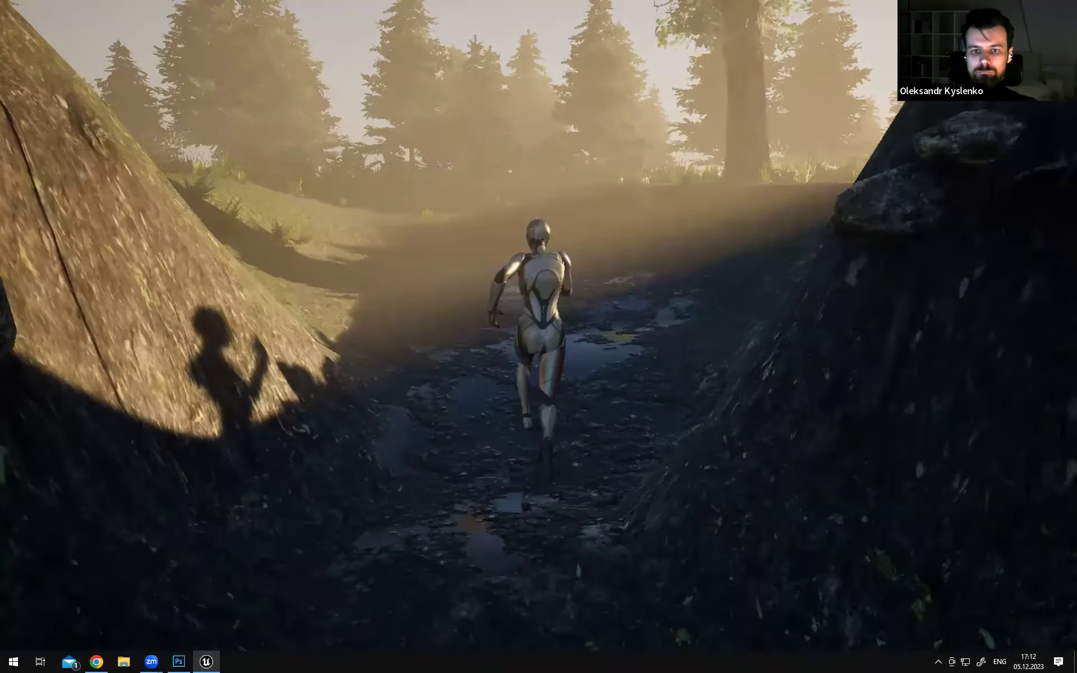
pyautogui.press('w')
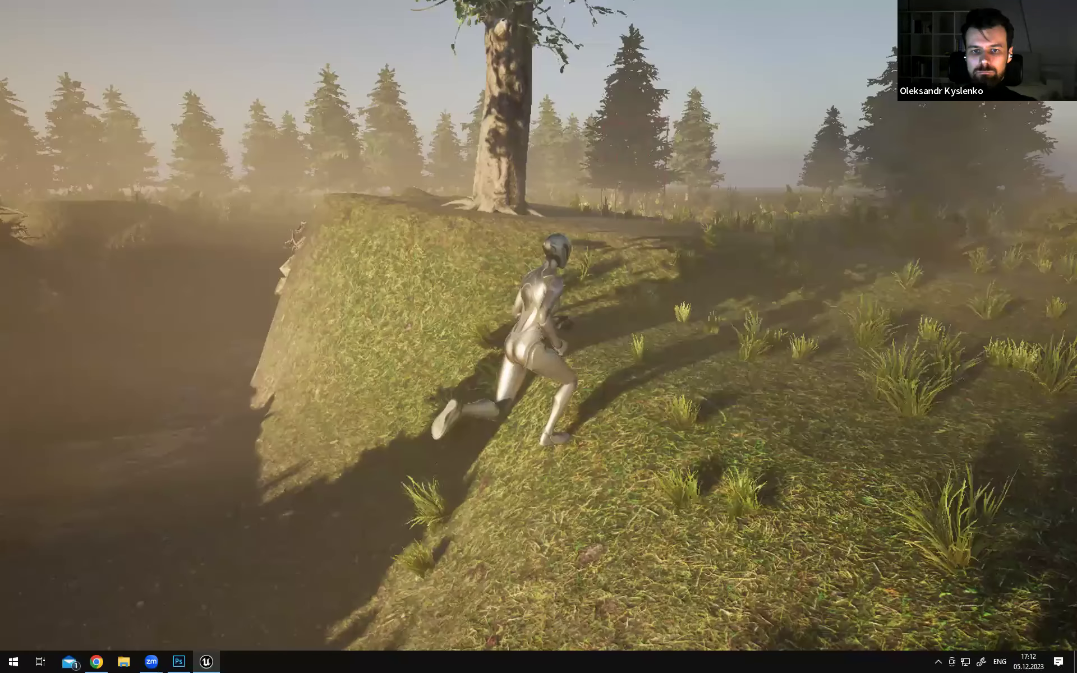
pyautogui.press('w')
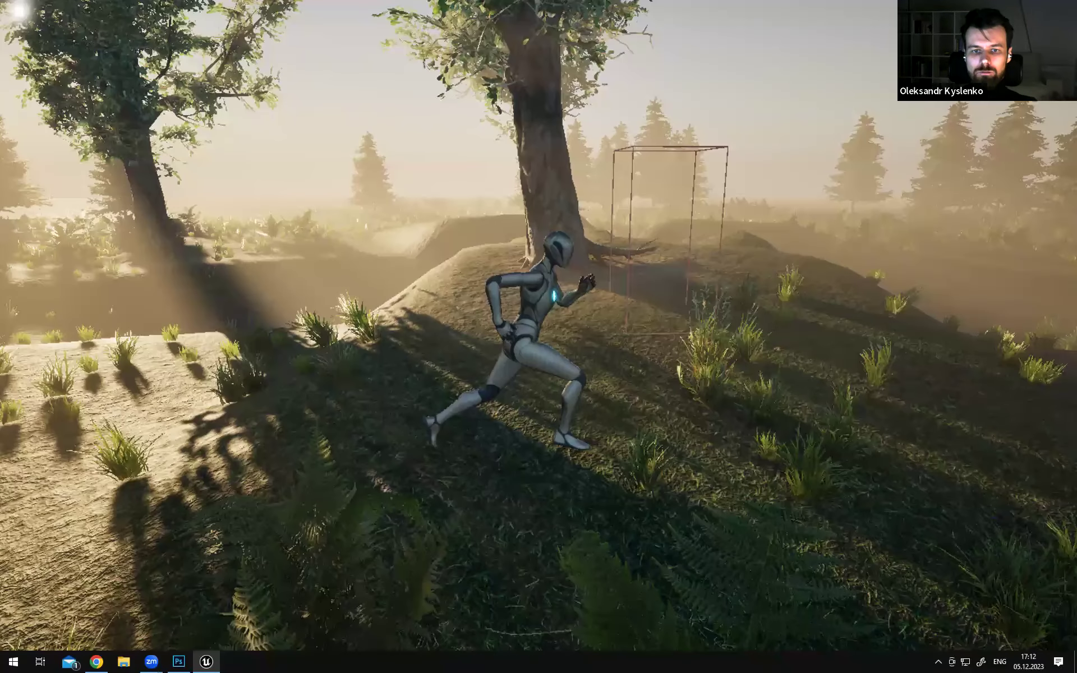
pyautogui.press('w')
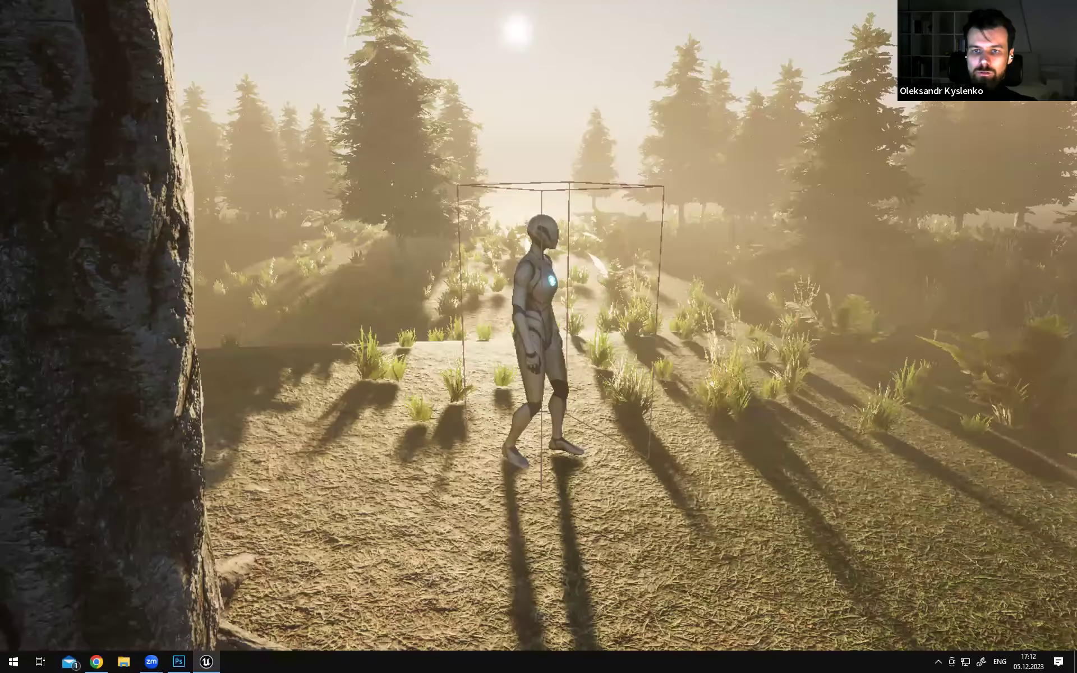
pyautogui.press('s')
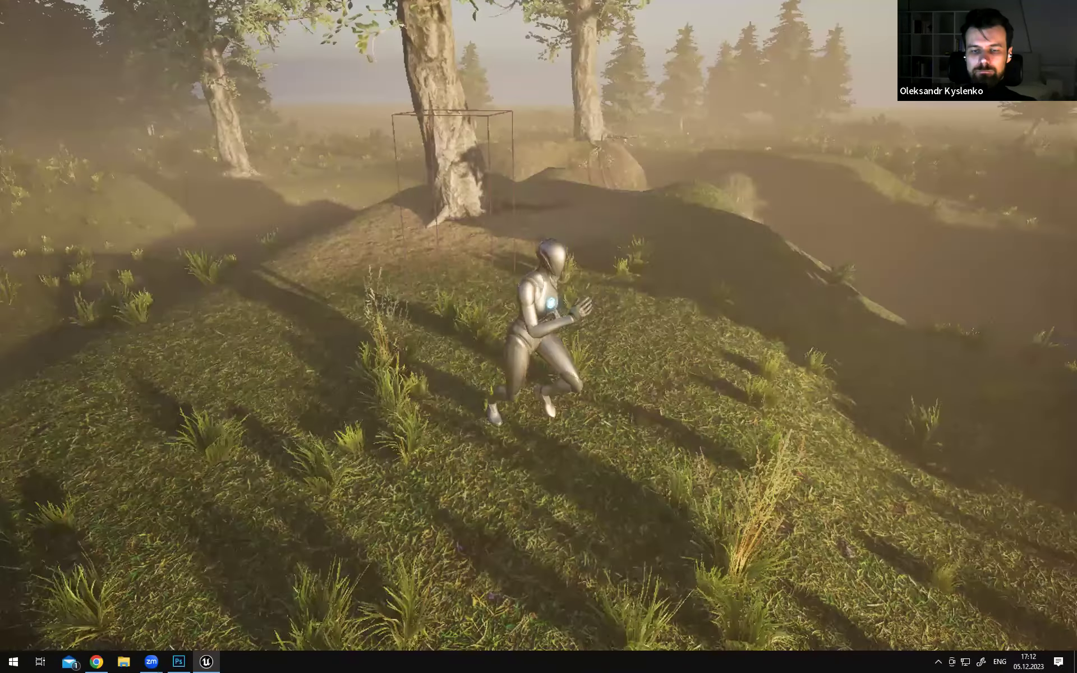
pyautogui.press('w')
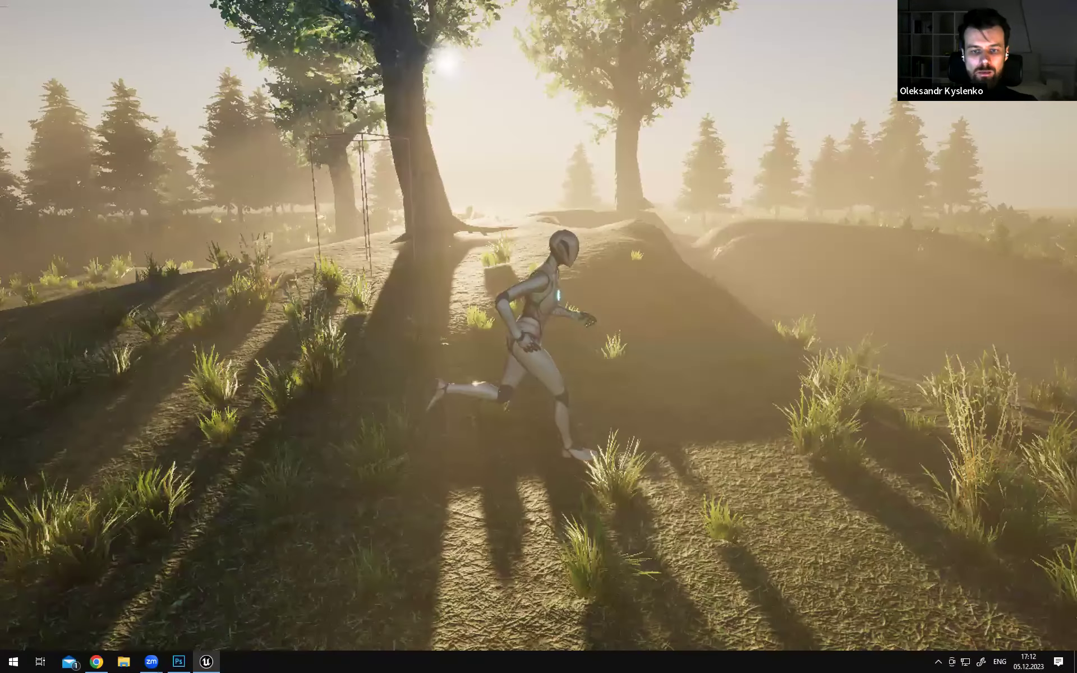
pyautogui.press('s')
pyautogui.press('F11')
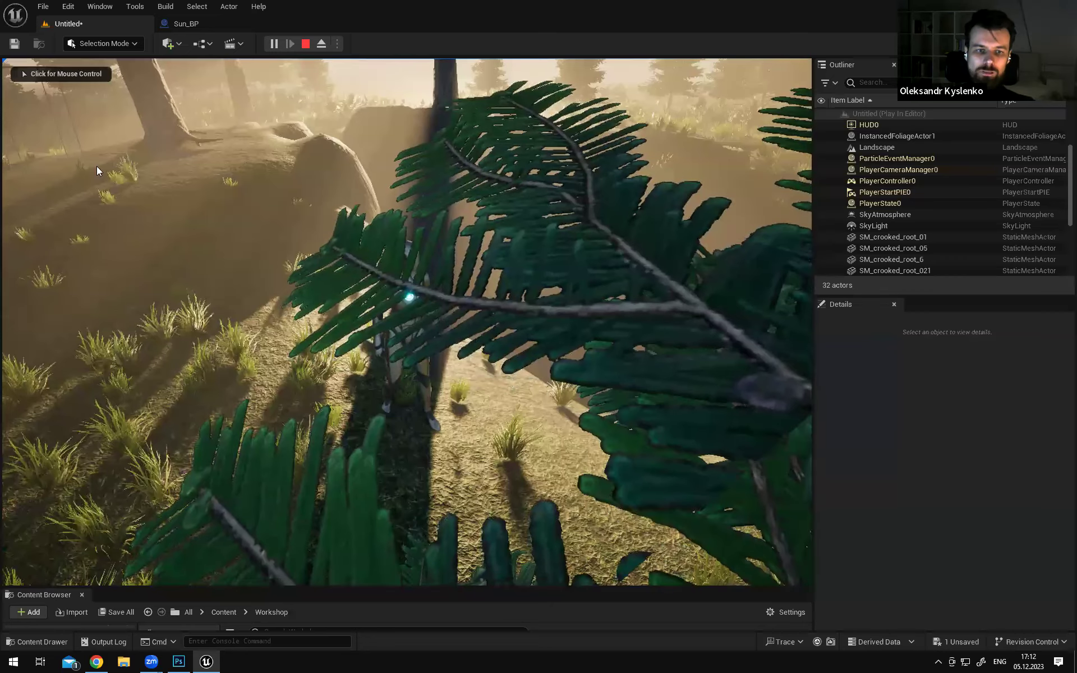
# Resume control of the character in the windowed play session, look towards the sun and end the session
pyautogui.click(407, 321)
pyautogui.press('w')
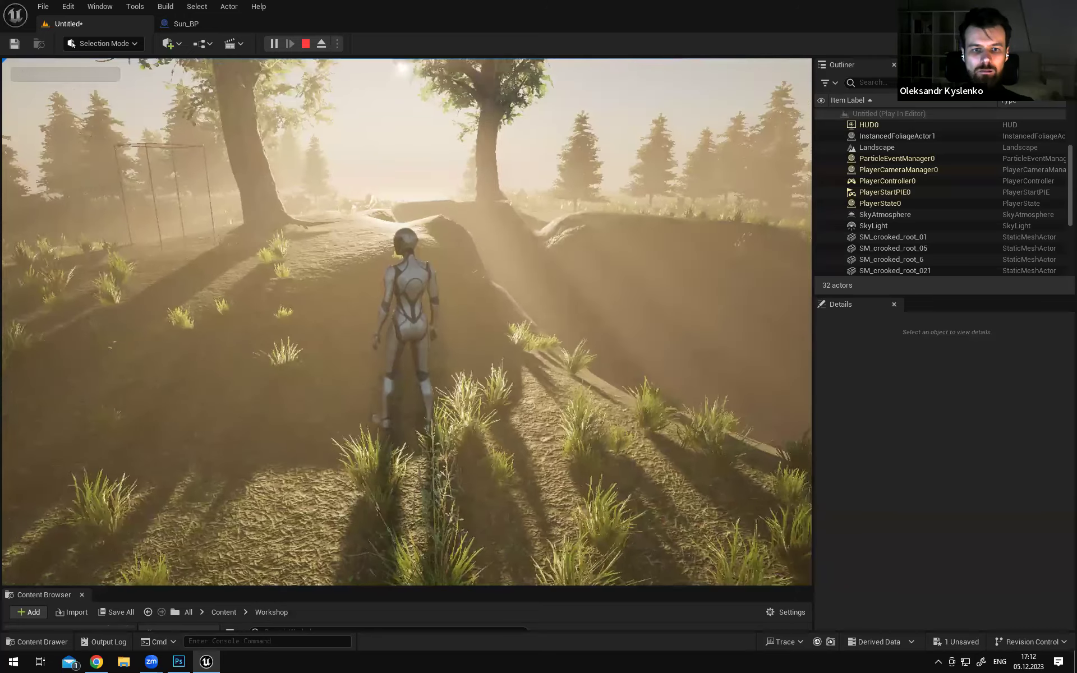
pyautogui.press('Escape')
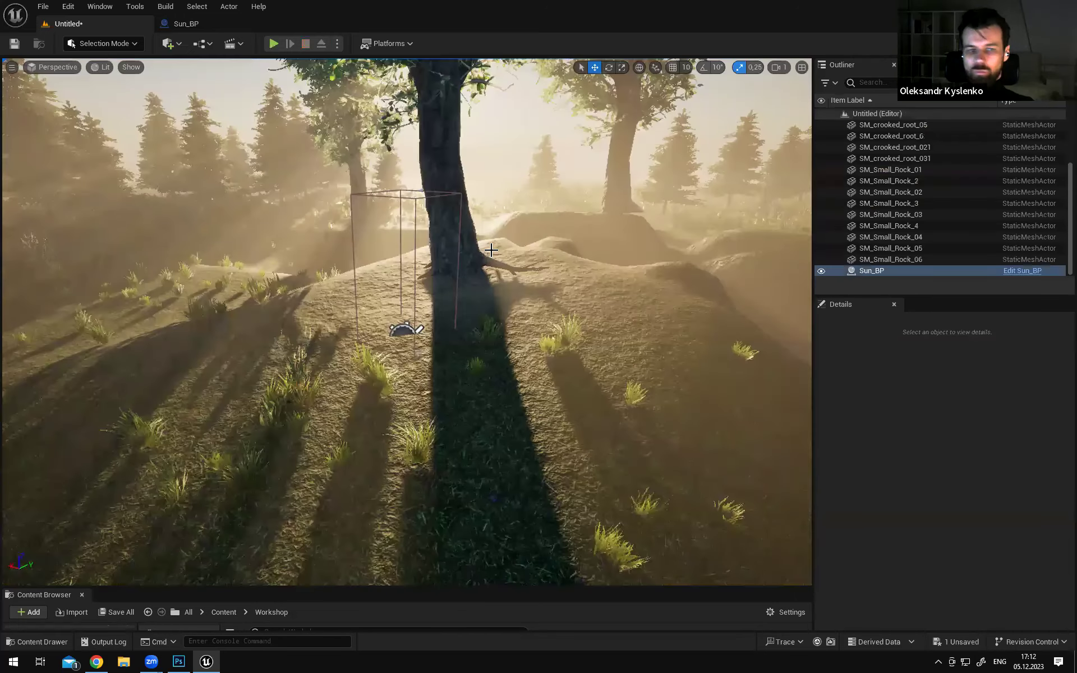
pyautogui.moveTo(511, 230); pyautogui.dragTo(448, 230, button='right')
pyautogui.press('Escape')
pyautogui.press('d')
pyautogui.moveTo(567, 247)
pyautogui.mouseDown(button='right')
pyautogui.moveTo(508, 238)
pyautogui.moveTo(723, 251)
pyautogui.moveTo(701, 239)
pyautogui.moveTo(587, 250)
pyautogui.mouseUp(button='right')
pyautogui.press('a')
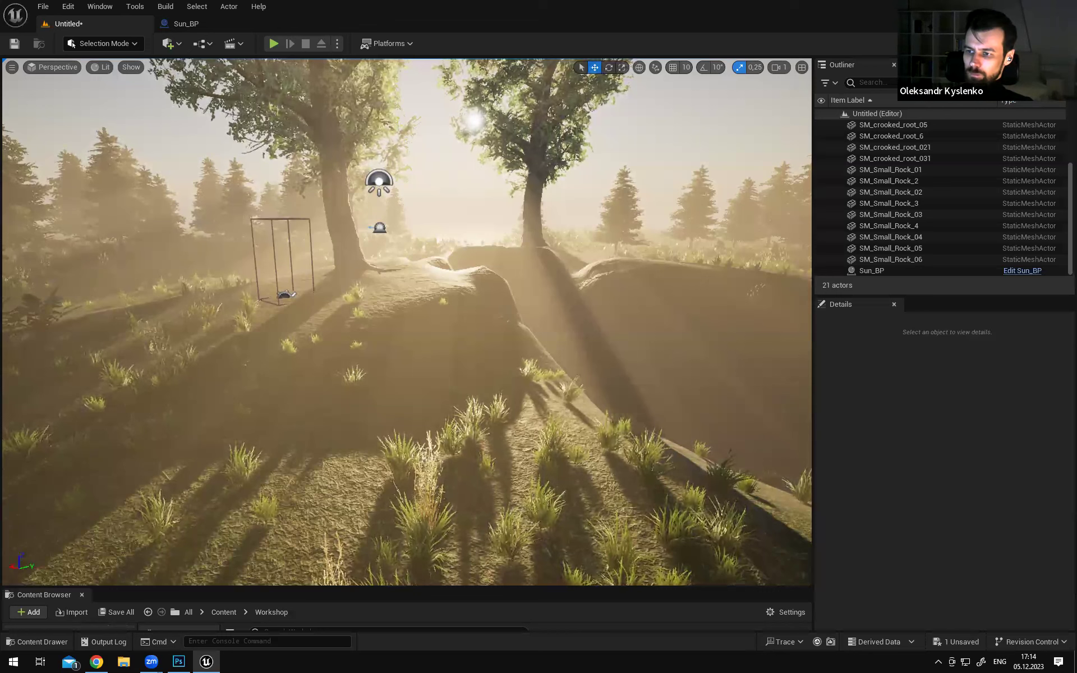
pyautogui.hotkey('alt', 'Tab')
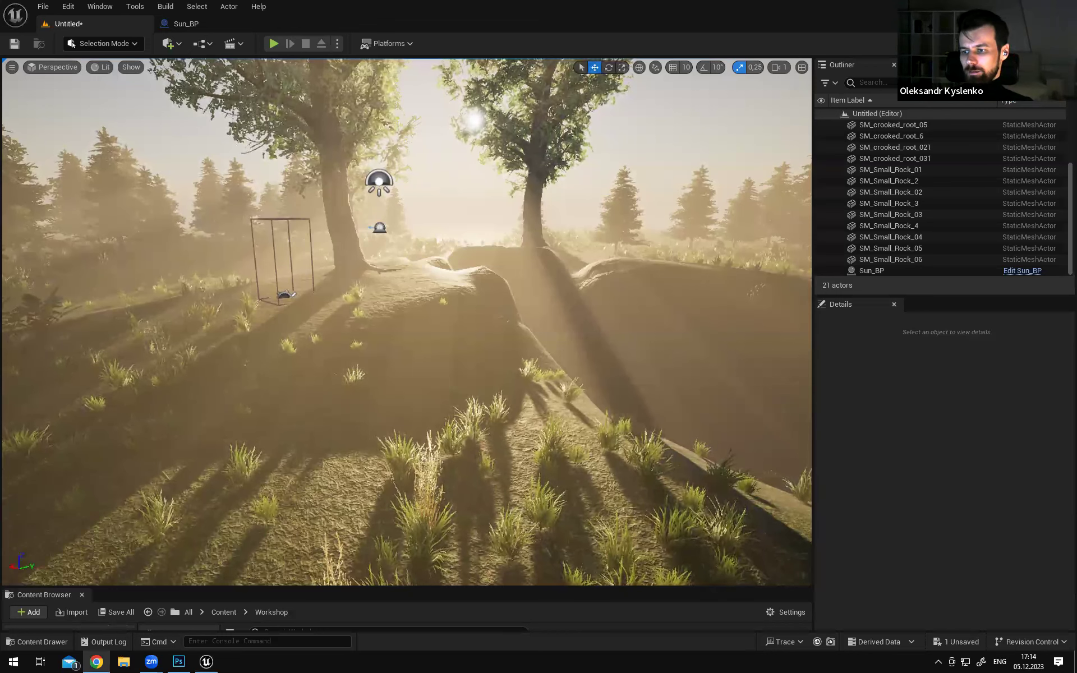